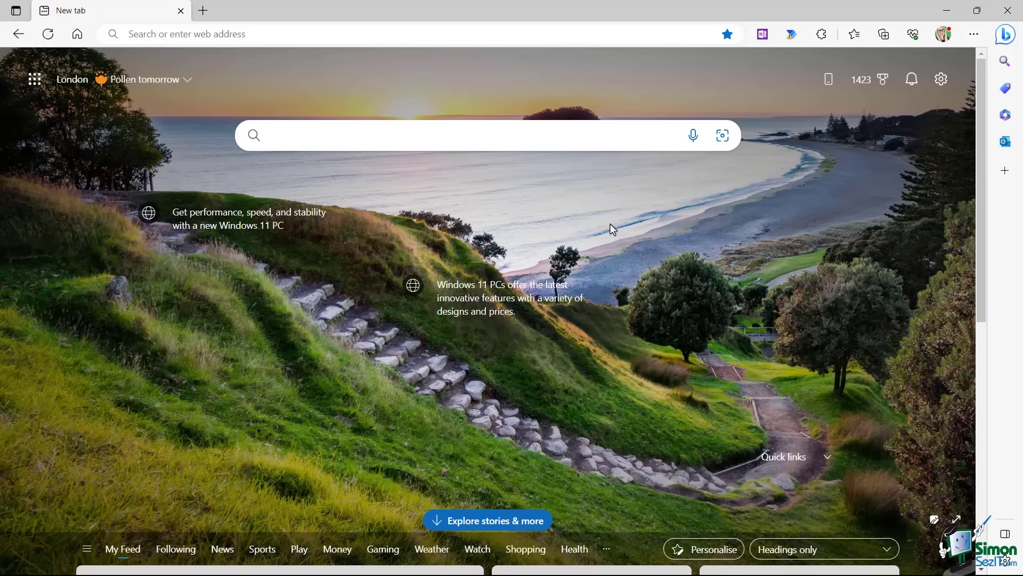
# Search Bing for 'microsoft 365' and open the Office 365 login result in a new tab.
pyautogui.write('microsof')
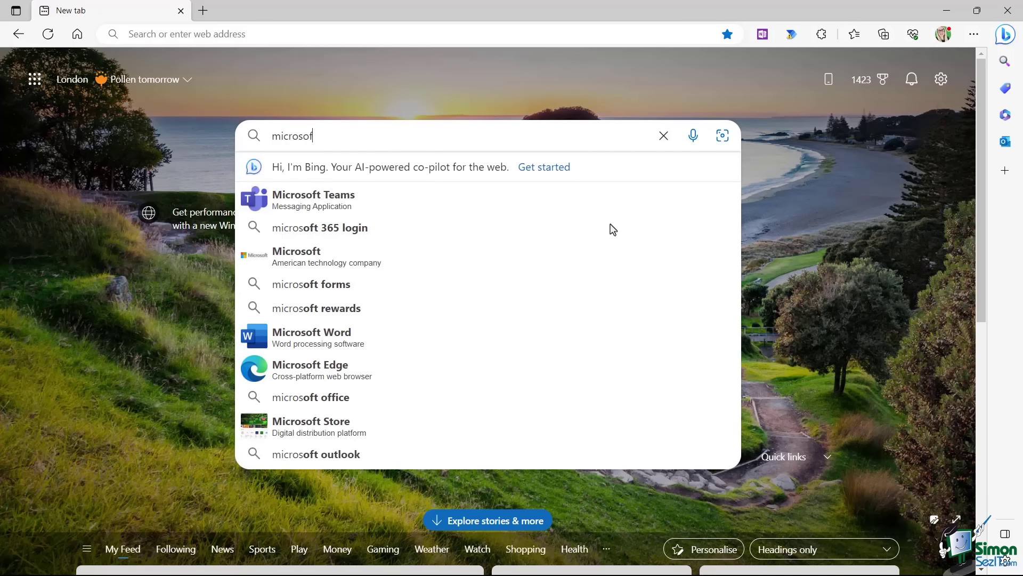
pyautogui.write('t 365')
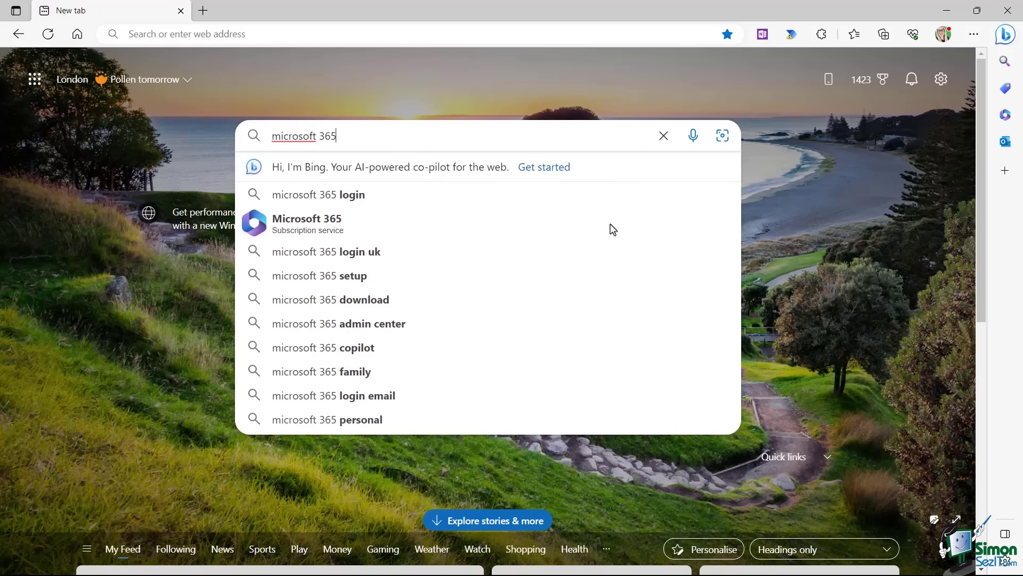
pyautogui.press('Return')
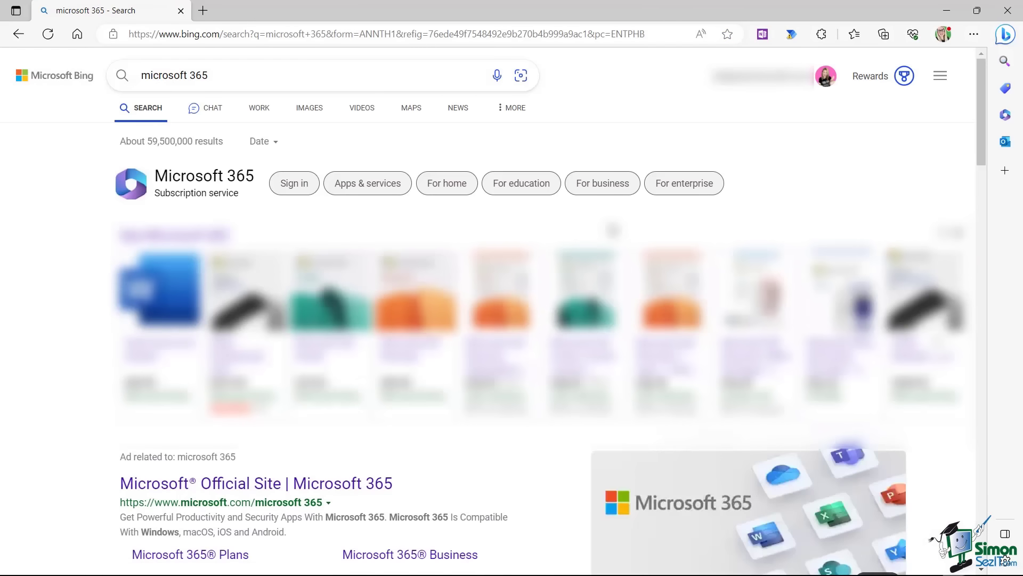
pyautogui.scroll(-6, 612, 229)
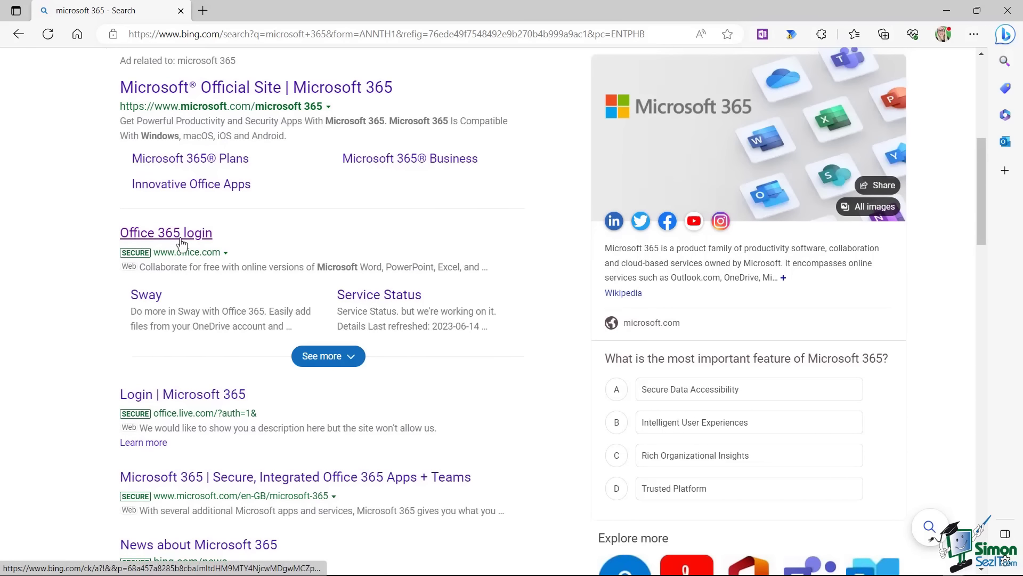
pyautogui.click(173, 243)
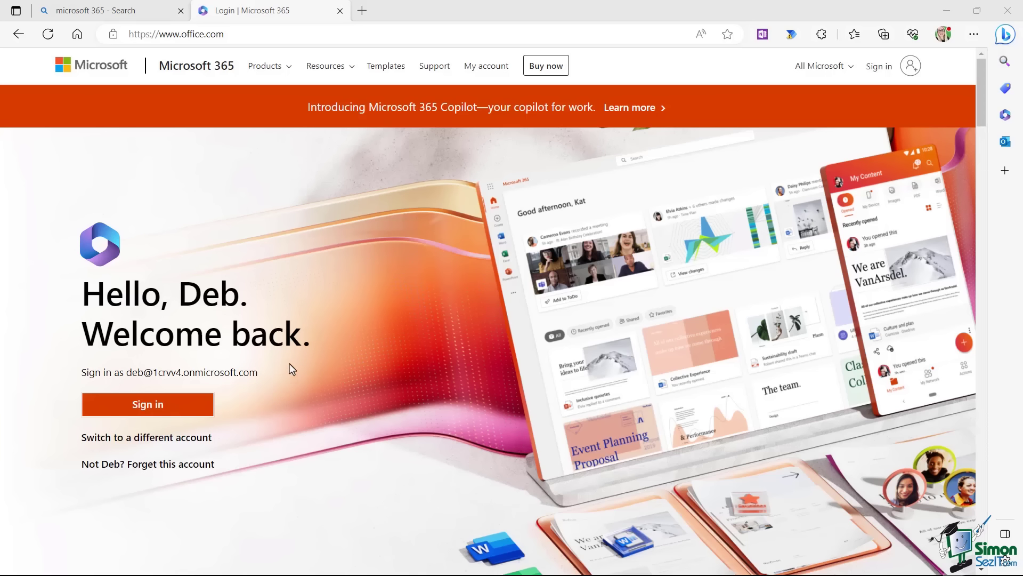
# Sign in to Microsoft 365 with a different work account's e-mail and password.
pyautogui.click(879, 68)
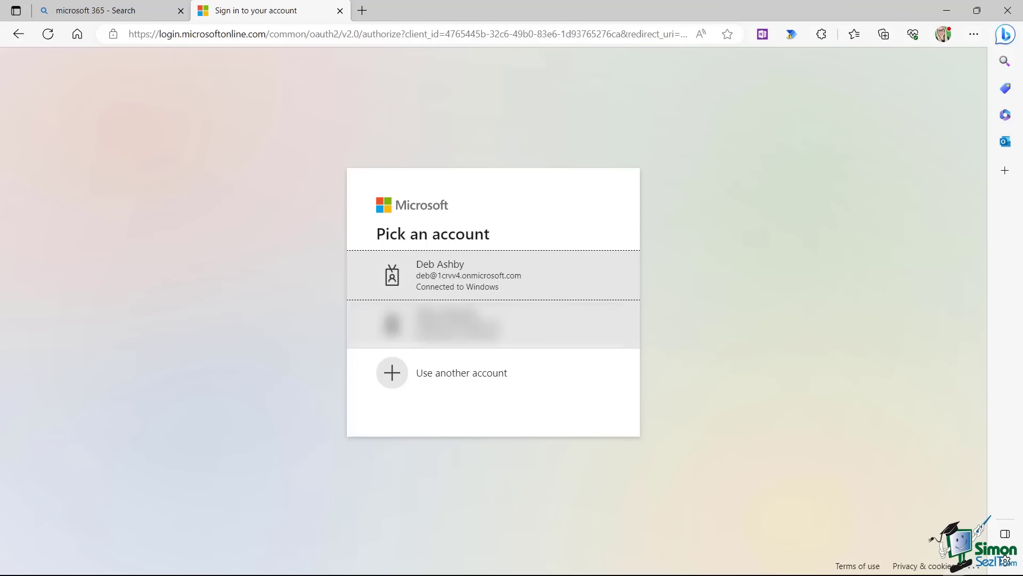
pyautogui.click(469, 381)
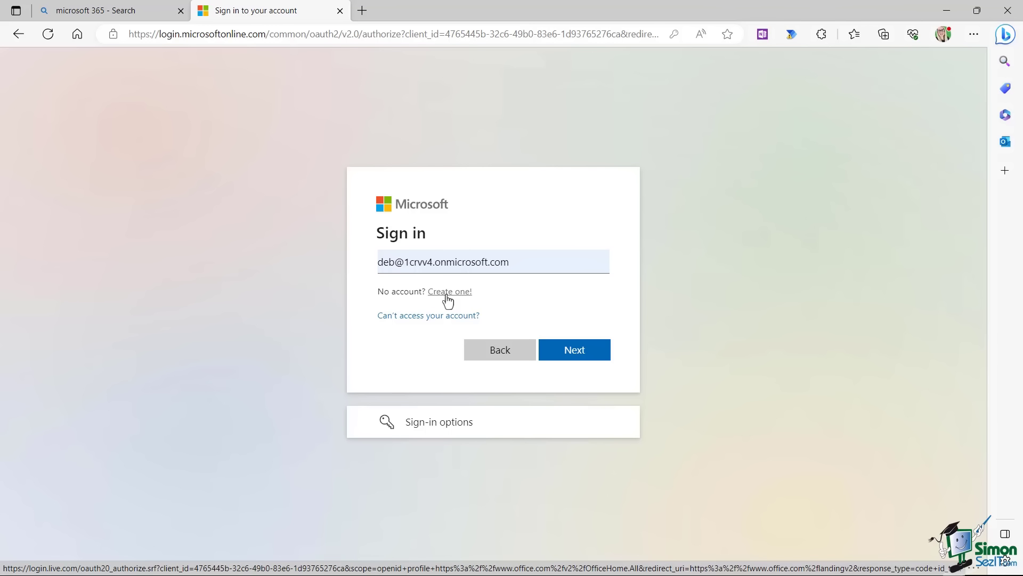
pyautogui.click(577, 356)
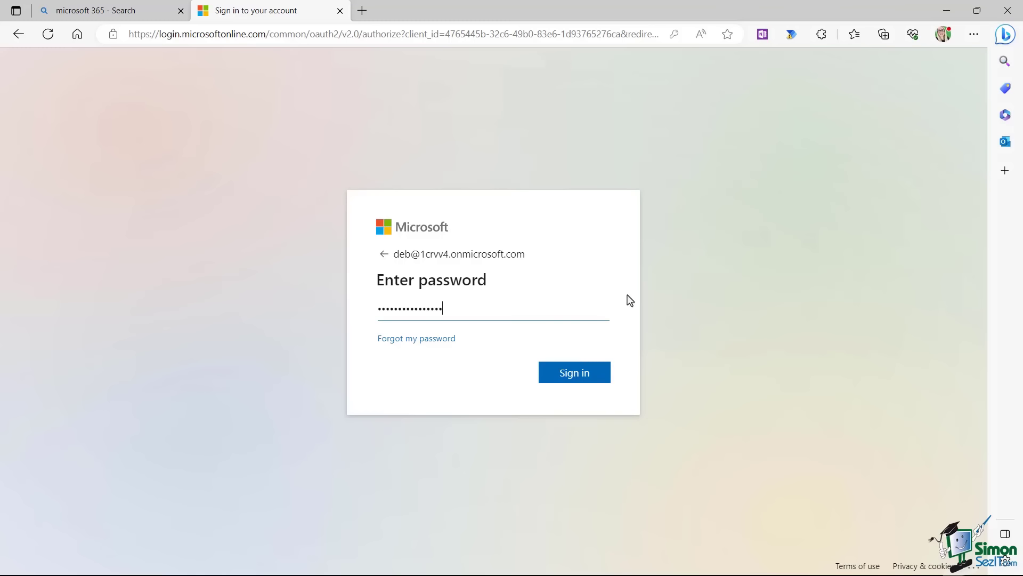
pyautogui.click(575, 374)
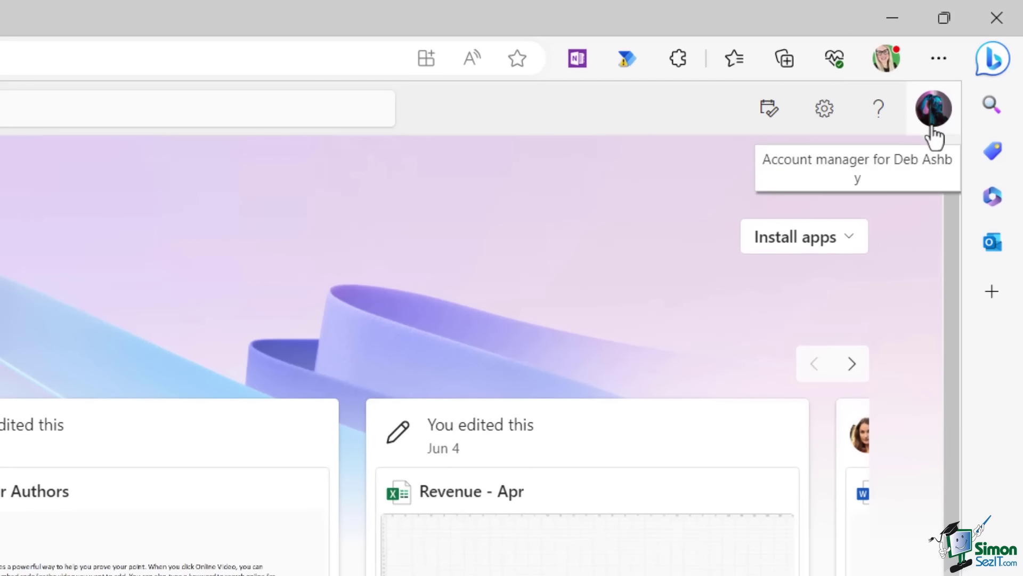
pyautogui.click(934, 134)
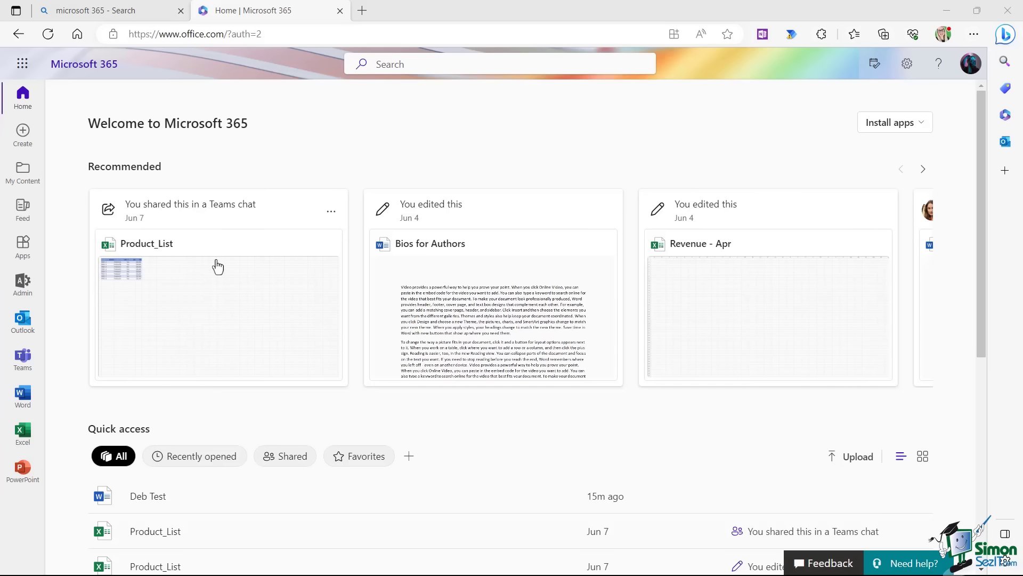
pyautogui.click(331, 214)
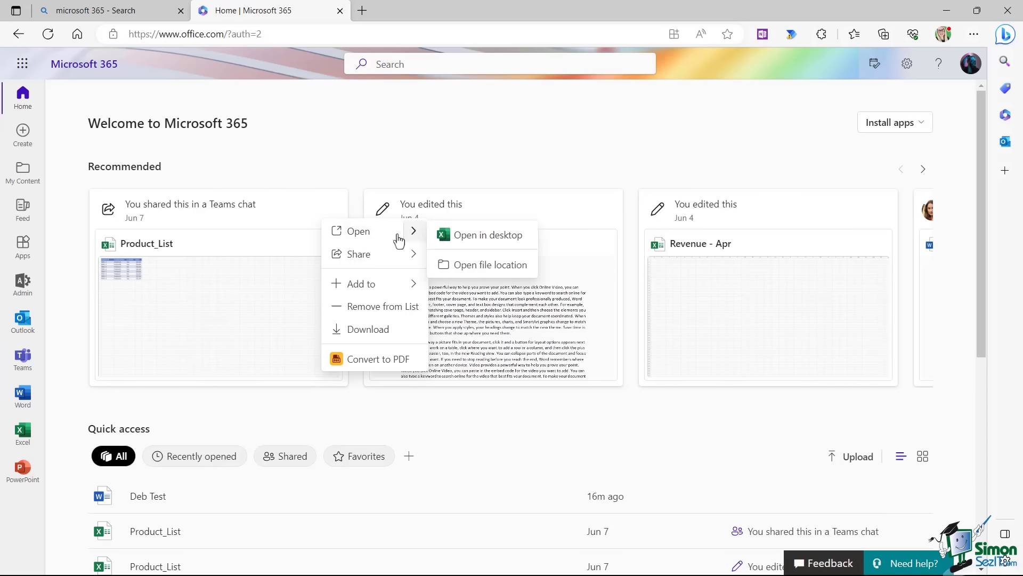
pyautogui.moveTo(366, 260)
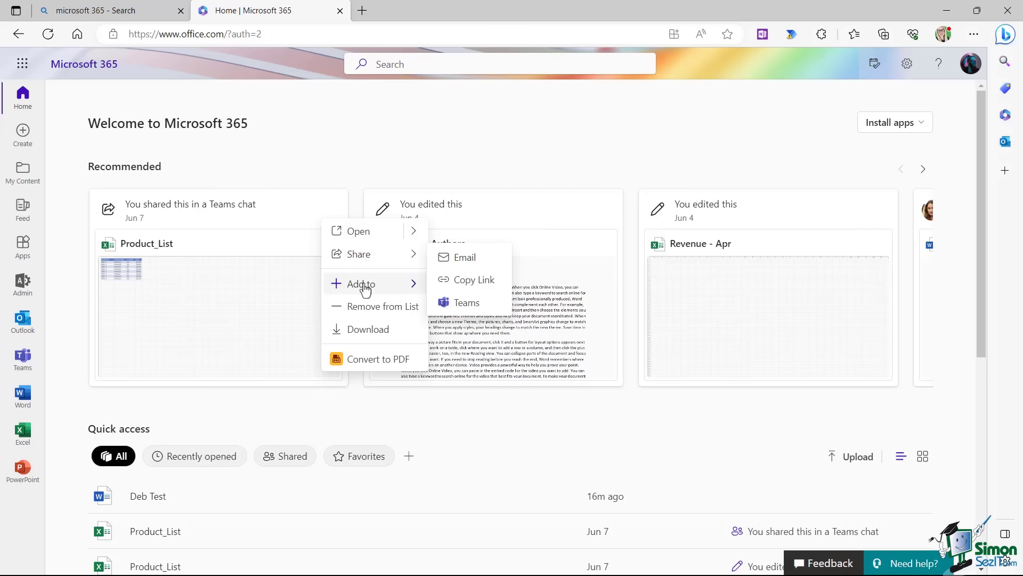
pyautogui.moveTo(365, 283)
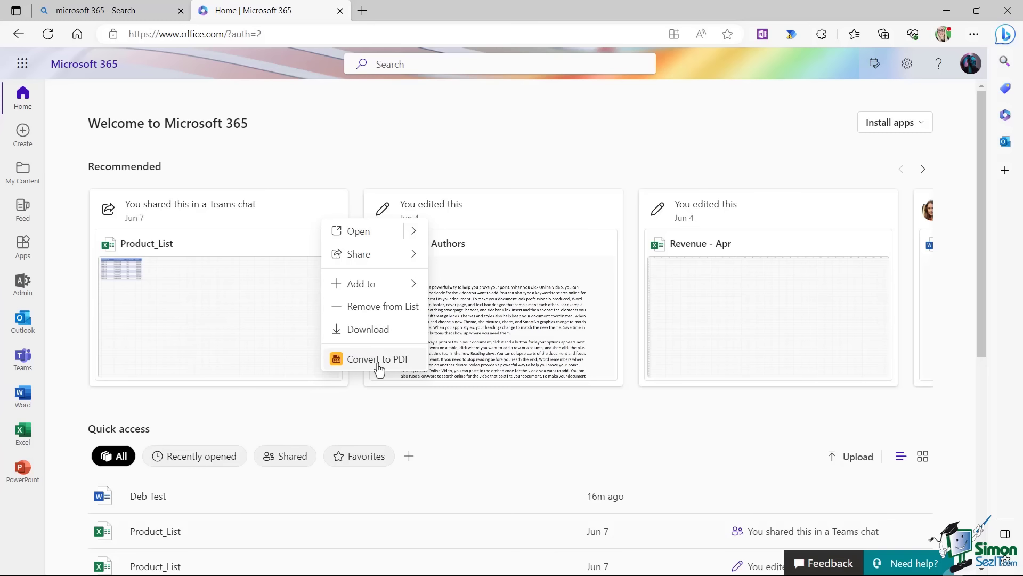
pyautogui.click(347, 160)
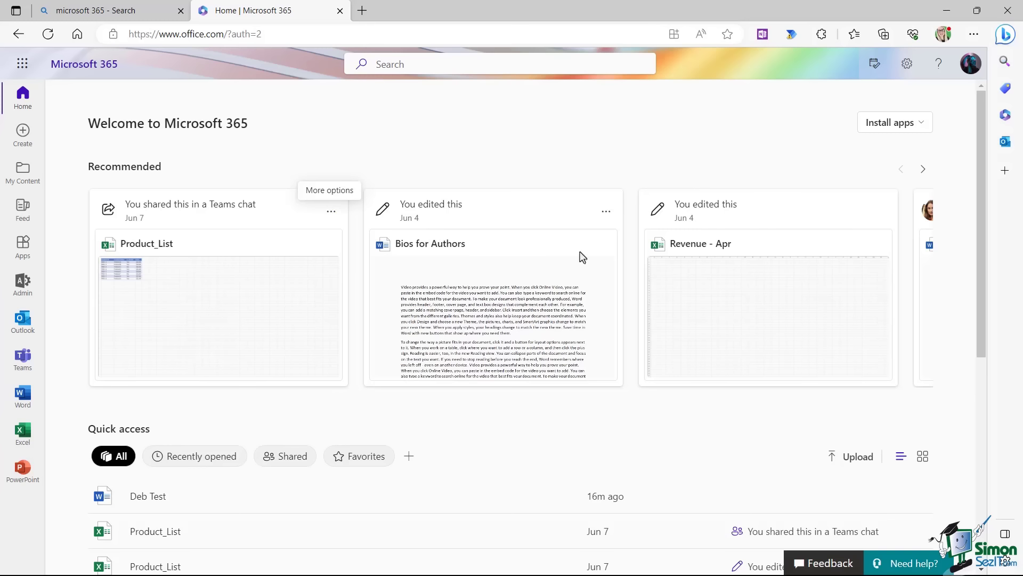
pyautogui.click(923, 172)
pyautogui.click(923, 171)
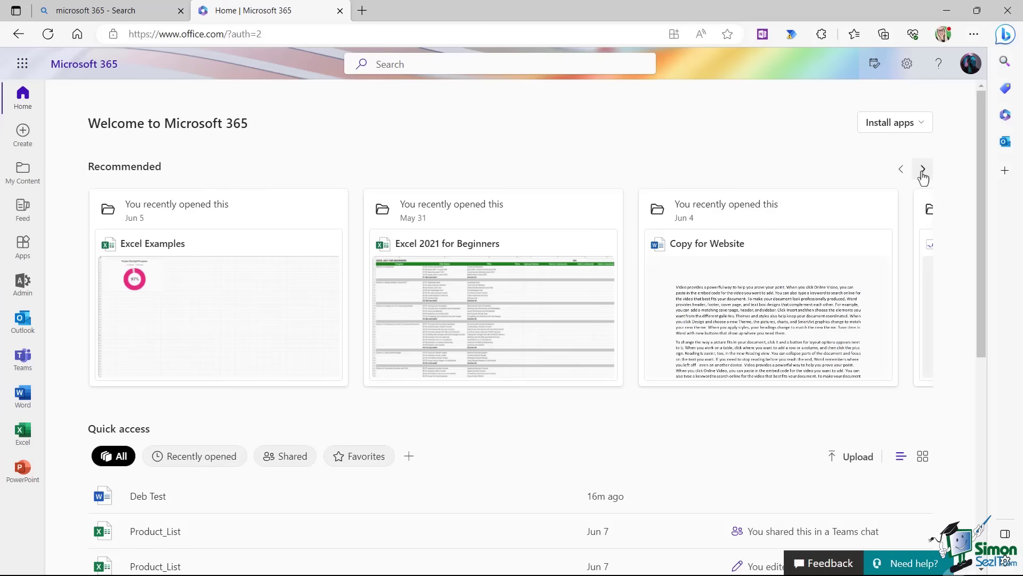
pyautogui.click(923, 171)
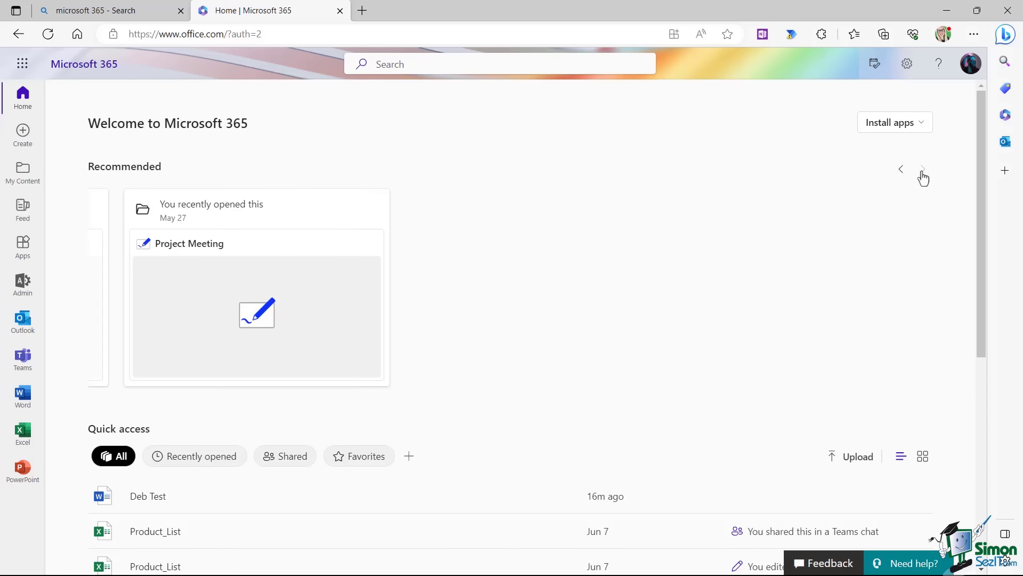
pyautogui.click(902, 171)
pyautogui.click(902, 170)
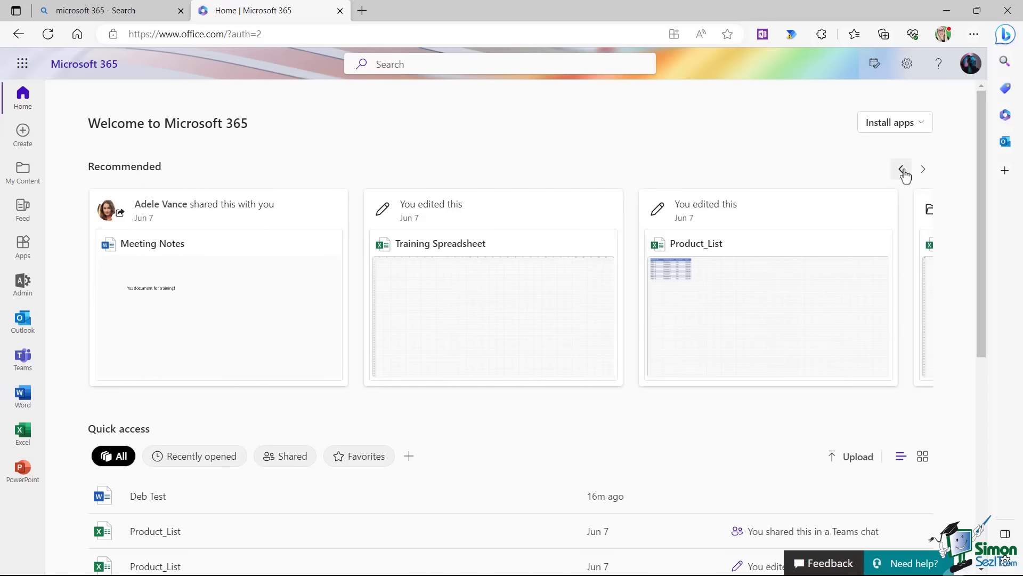
pyautogui.click(902, 170)
pyautogui.scroll(-6, 294, 207)
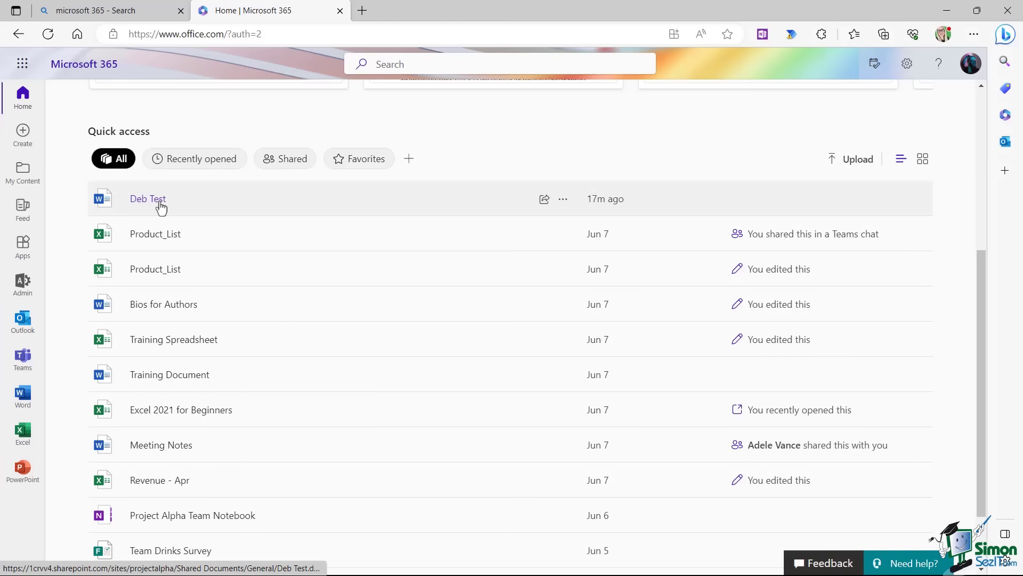
pyautogui.click(564, 201)
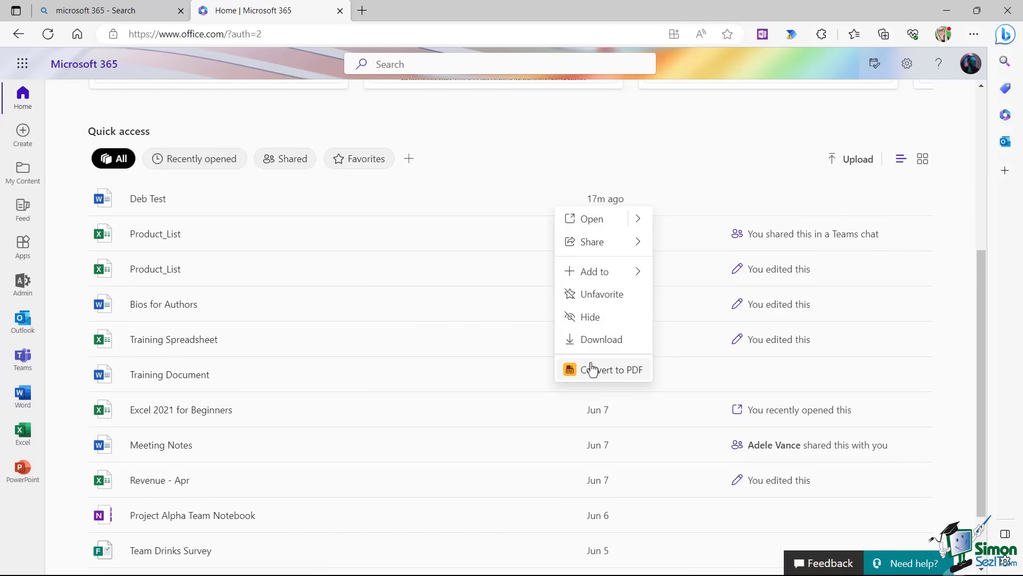
pyautogui.click(769, 187)
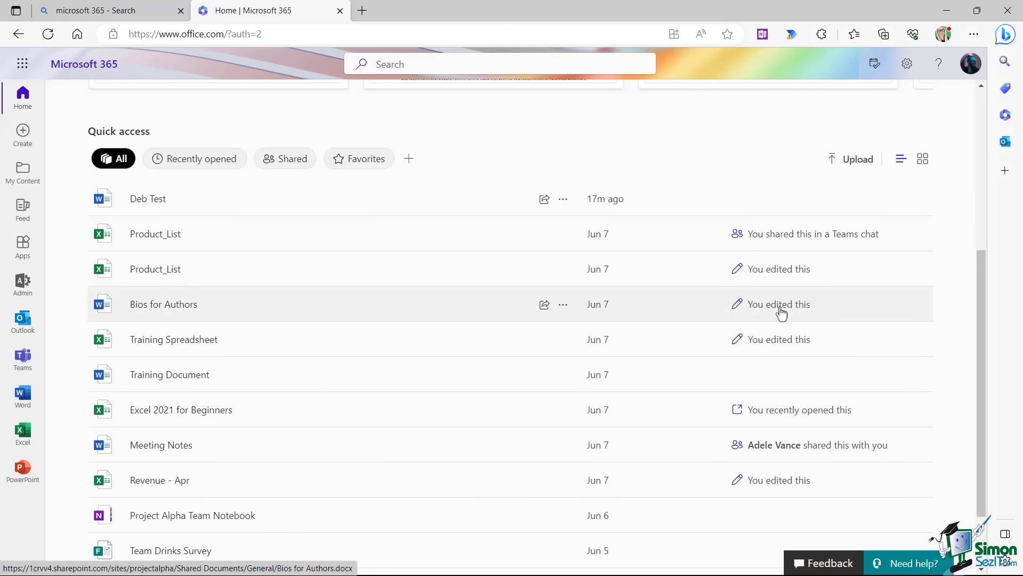
pyautogui.scroll(-2, 781, 314)
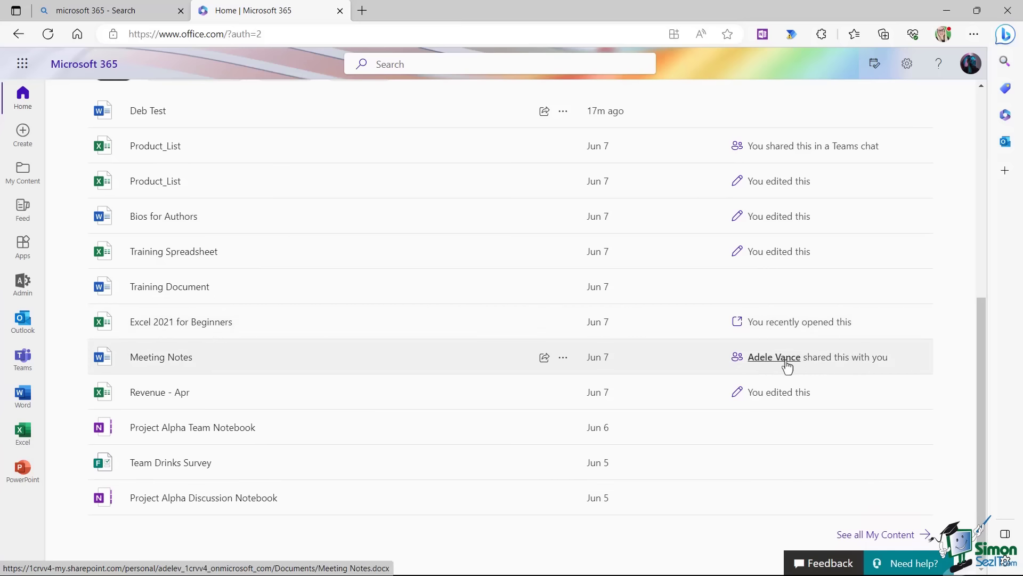
pyautogui.moveTo(788, 366)
pyautogui.scroll(5, 830, 287)
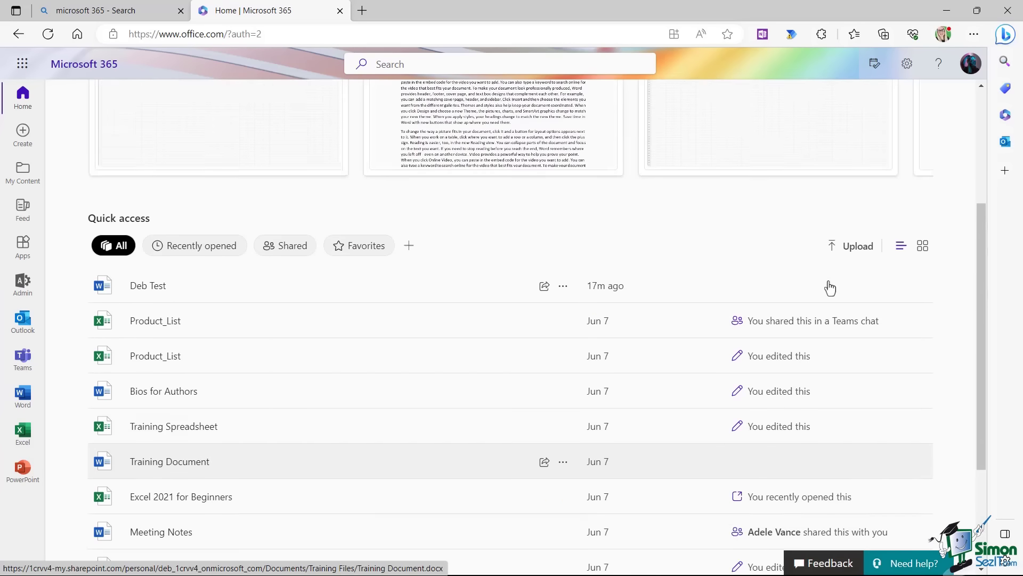
pyautogui.scroll(-3, 829, 286)
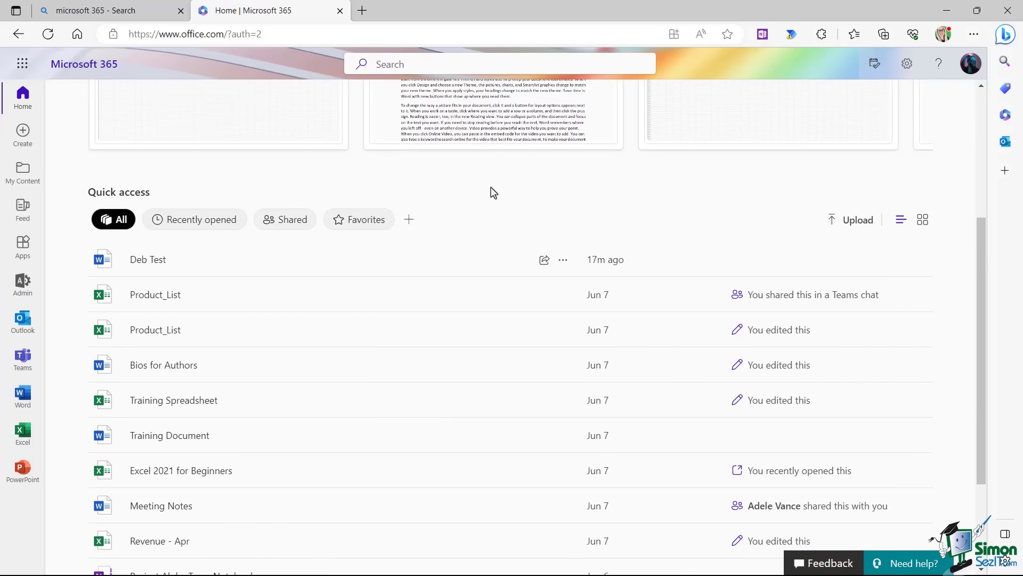
pyautogui.click(187, 224)
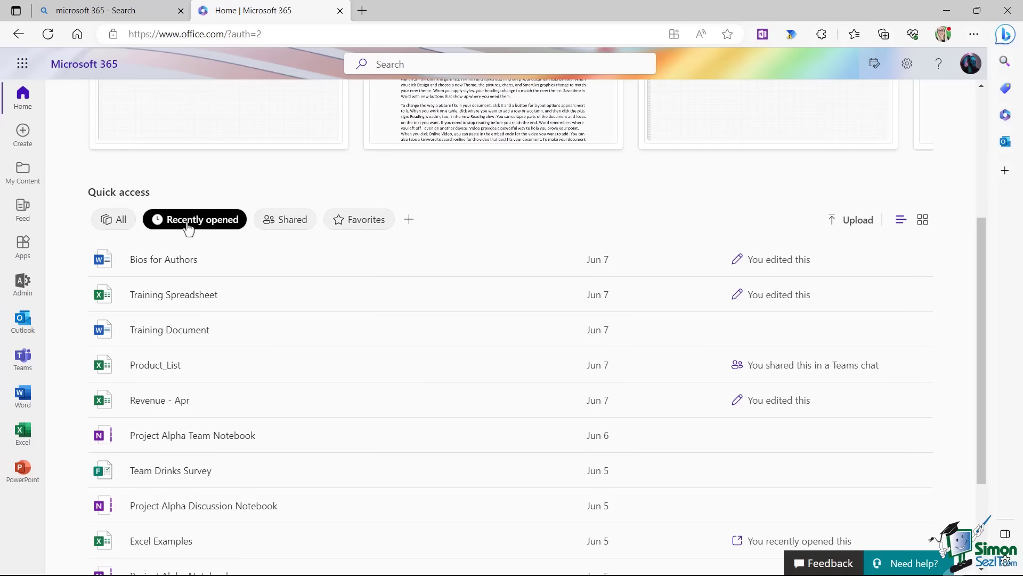
pyautogui.click(289, 223)
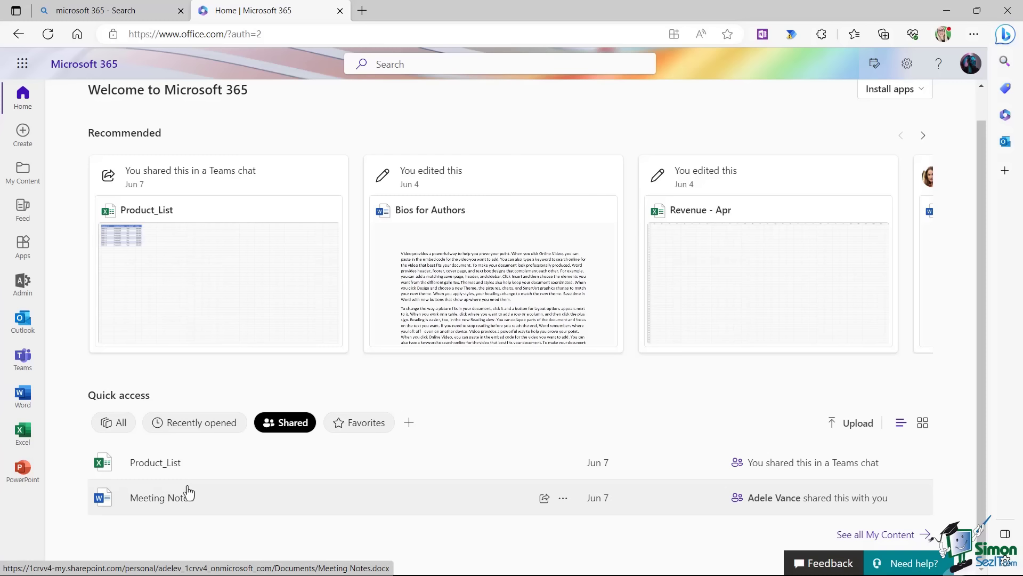
pyautogui.click(358, 424)
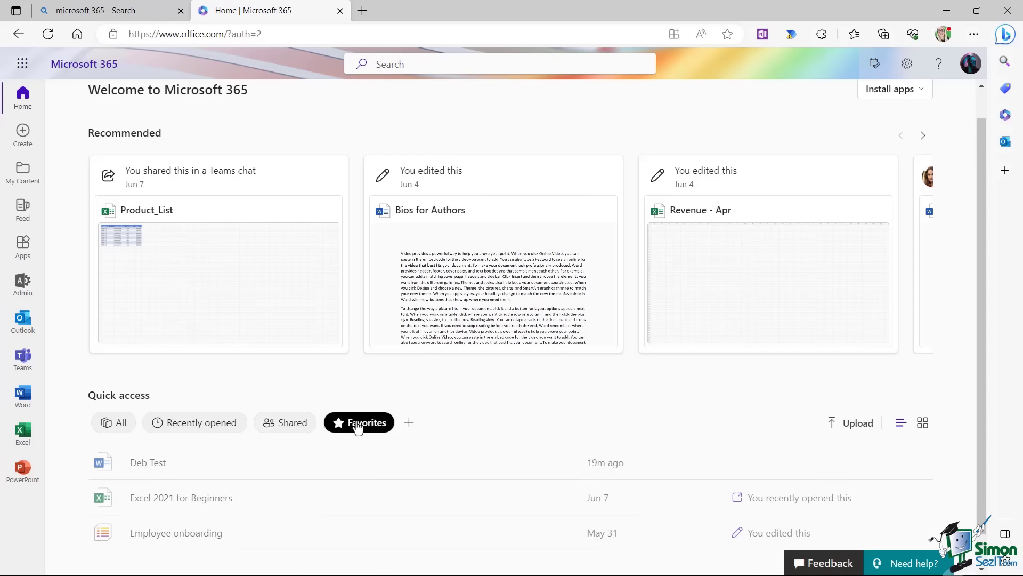
pyautogui.scroll(-1, 466, 404)
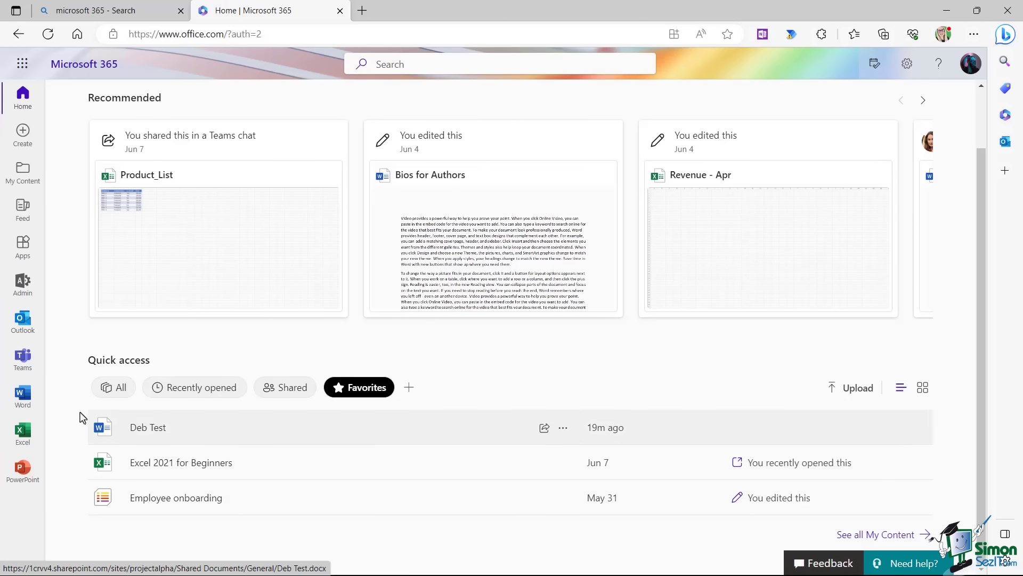
pyautogui.click(118, 395)
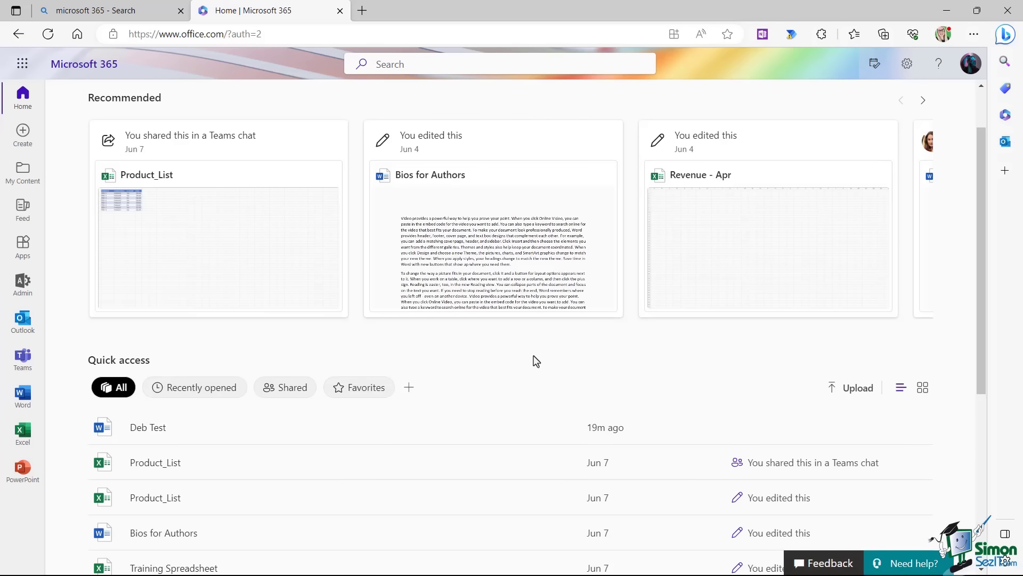
pyautogui.scroll(-5, 533, 358)
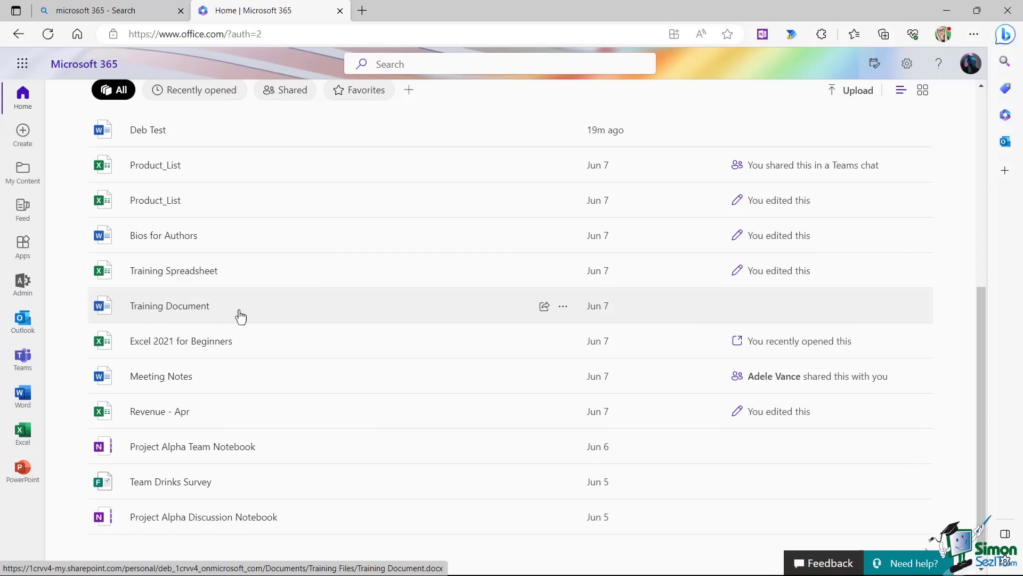
# Mark Training Document as a favourite, check the Favorites filter, then switch back to All files.
pyautogui.click(564, 310)
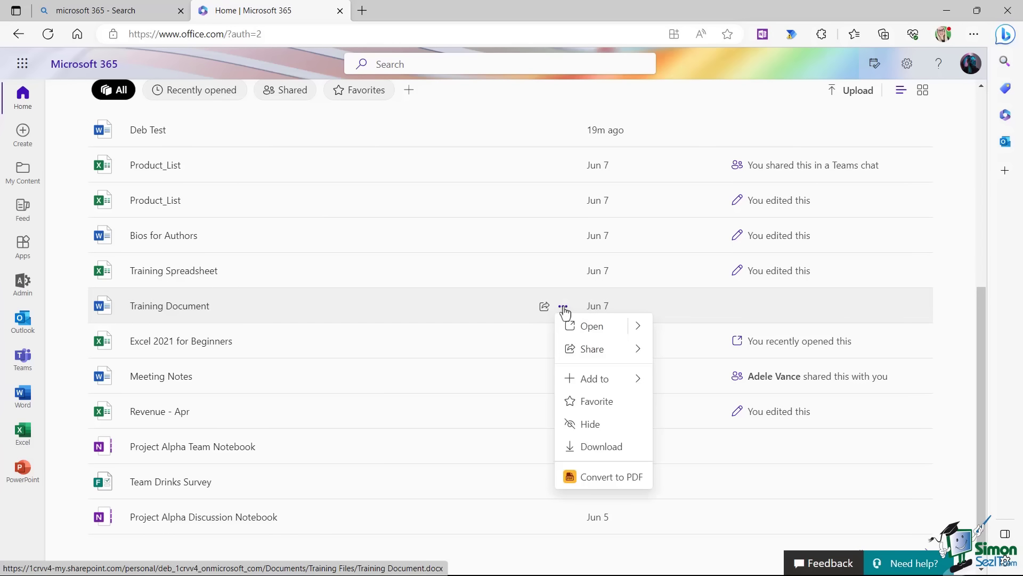
pyautogui.click(598, 406)
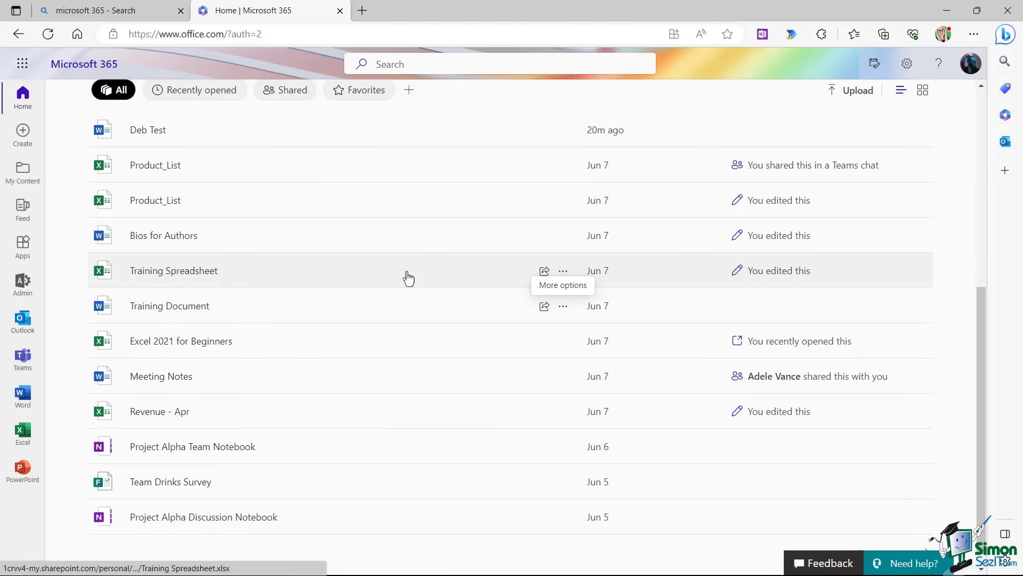
pyautogui.click(357, 91)
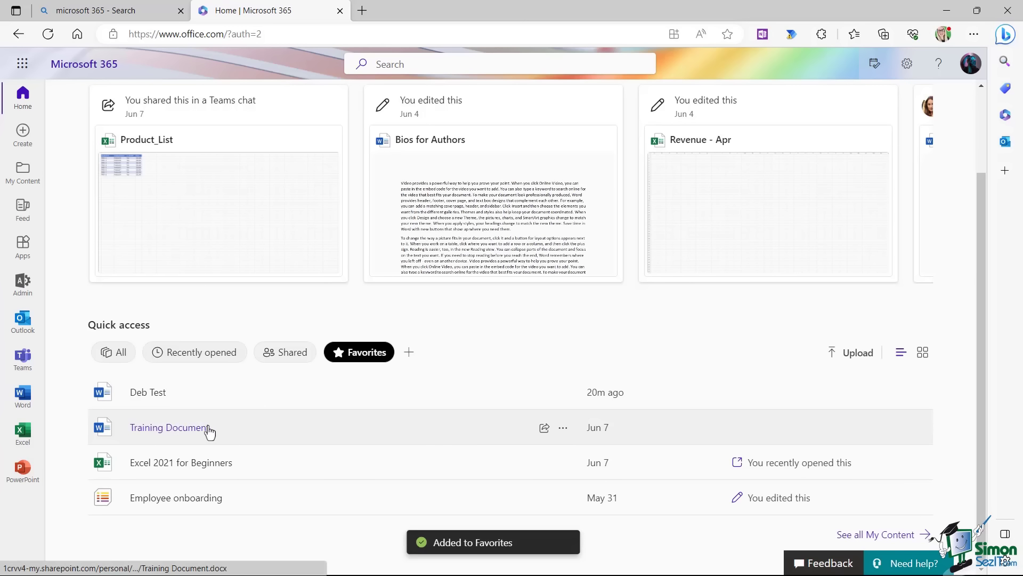
pyautogui.click(113, 352)
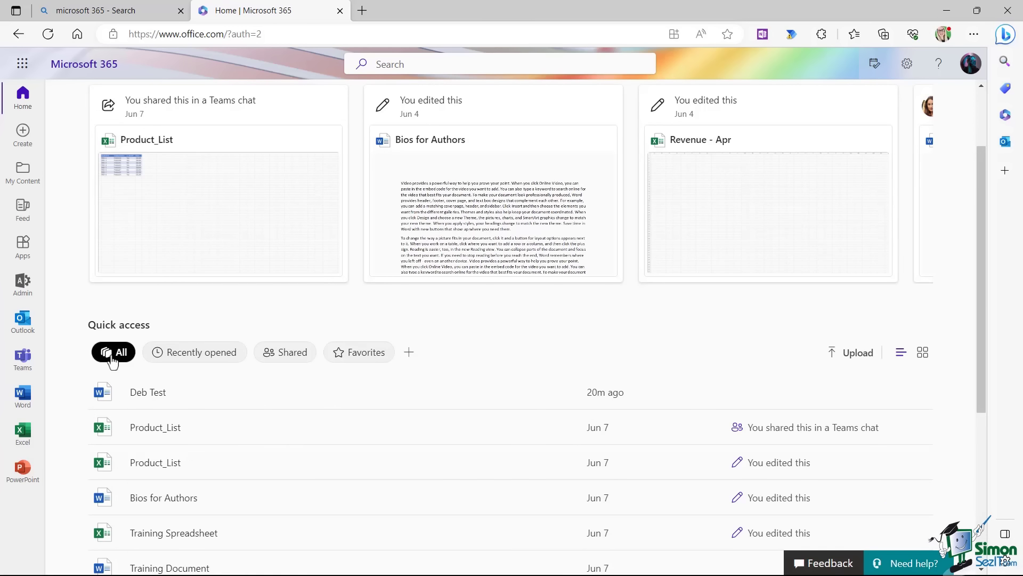
pyautogui.scroll(-3, 493, 304)
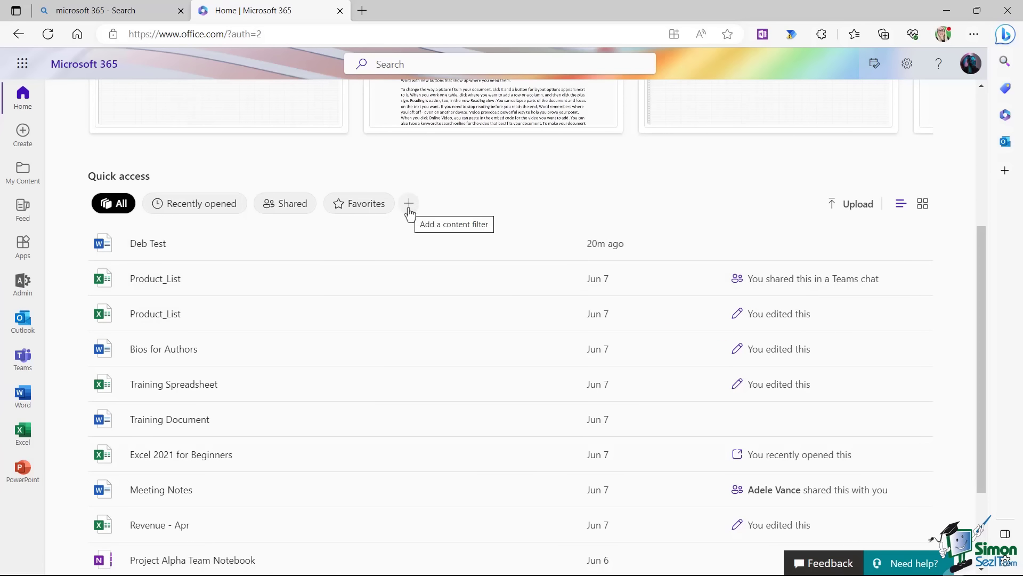
# Add an Excel file-type content filter to Quick access and begin adding a second filter.
pyautogui.click(410, 206)
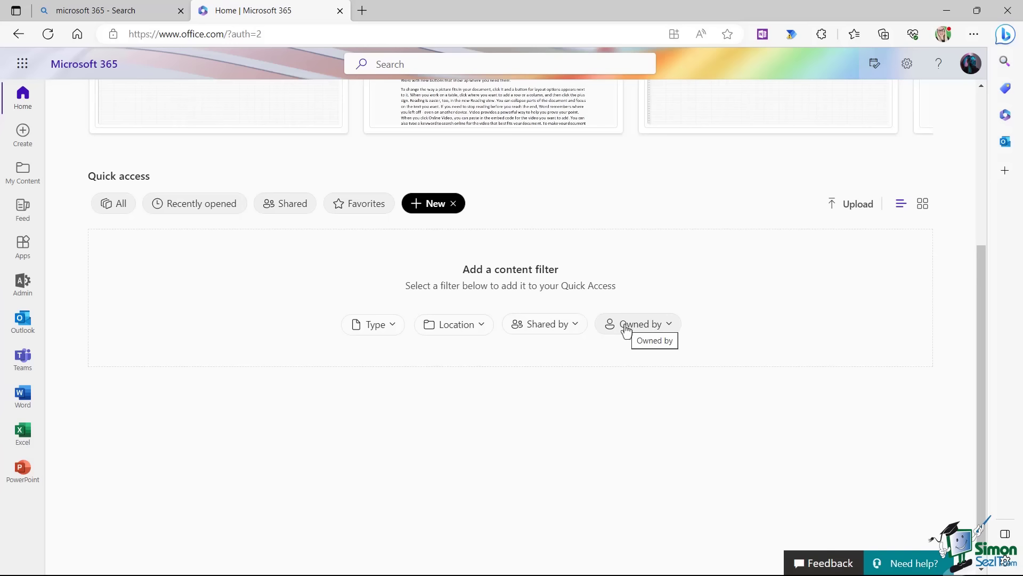
pyautogui.click(393, 327)
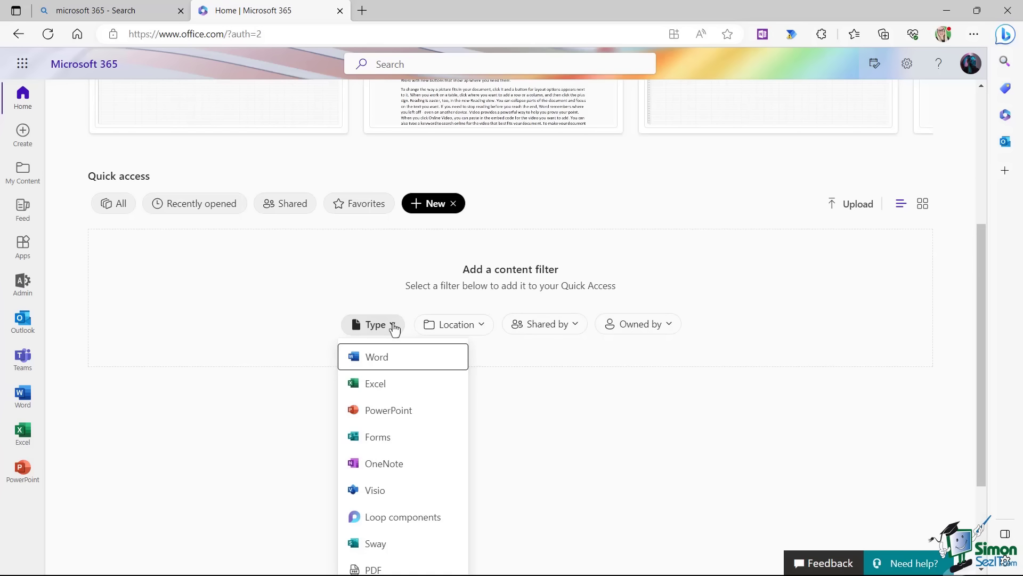
pyautogui.click(386, 383)
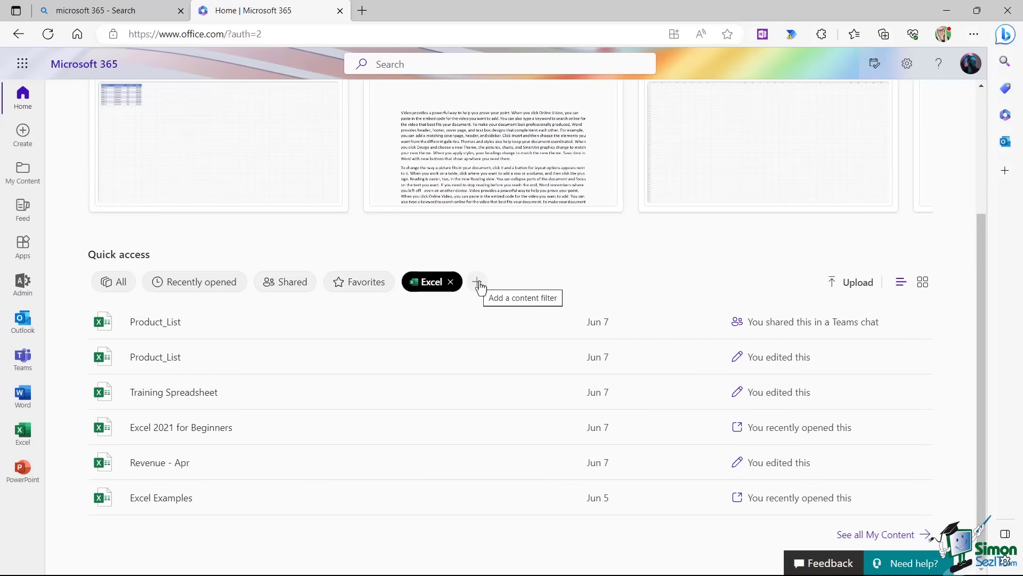
pyautogui.click(476, 283)
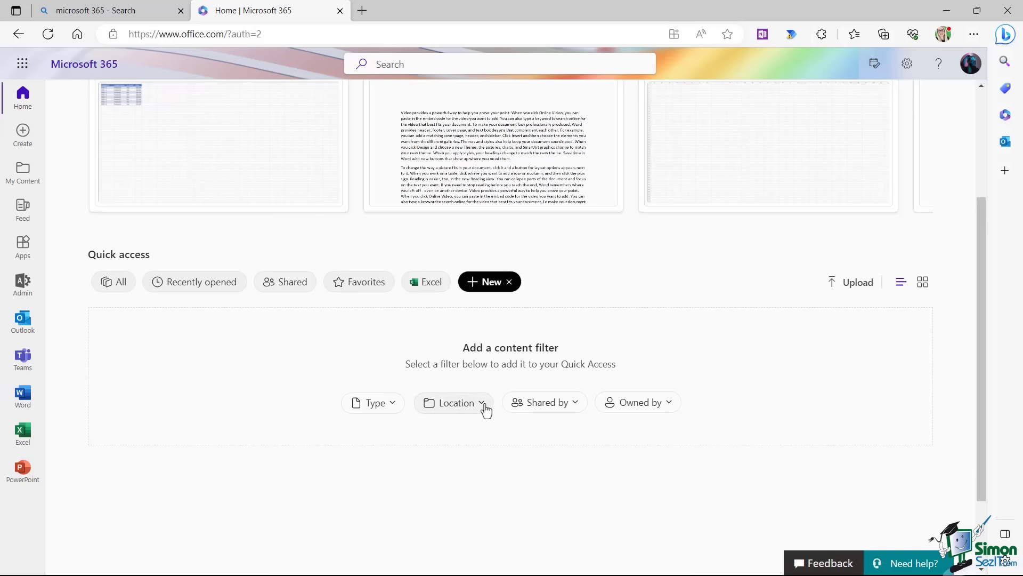
# Add an 'Owned by' filter for the signed-in user, then delete that filter chip.
pyautogui.click(667, 404)
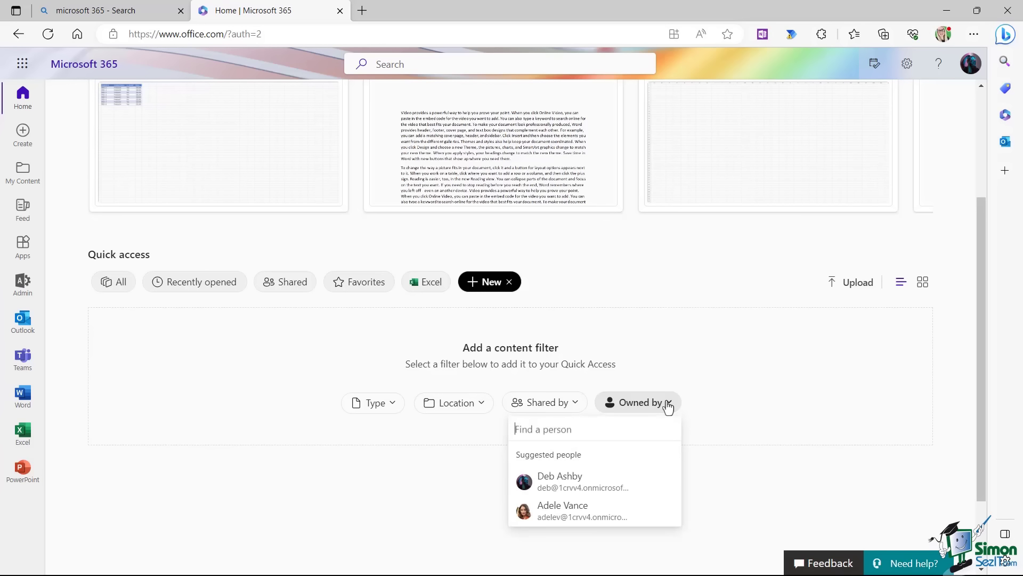
pyautogui.click(575, 484)
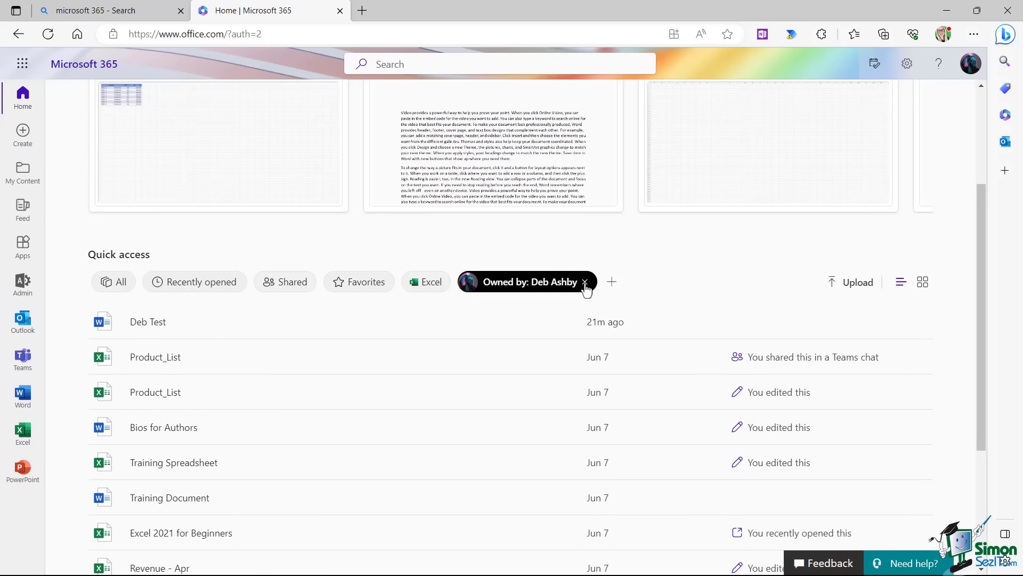
pyautogui.click(585, 284)
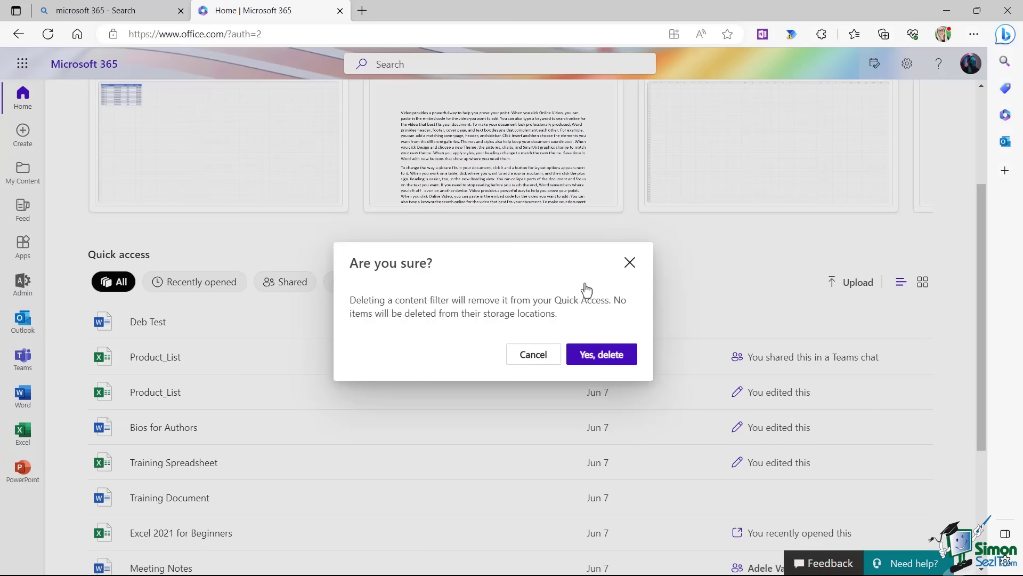
pyautogui.click(596, 355)
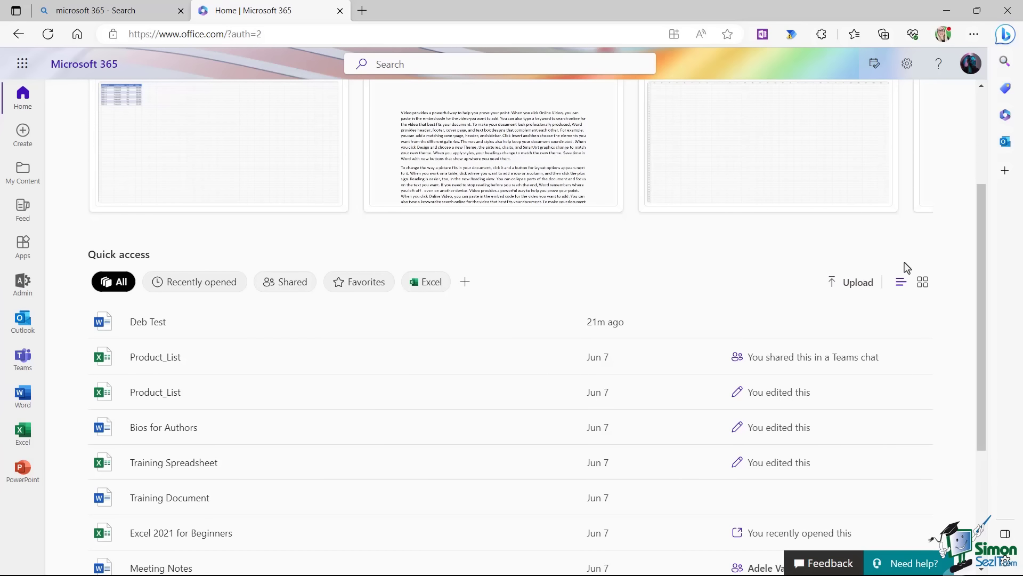
pyautogui.click(923, 284)
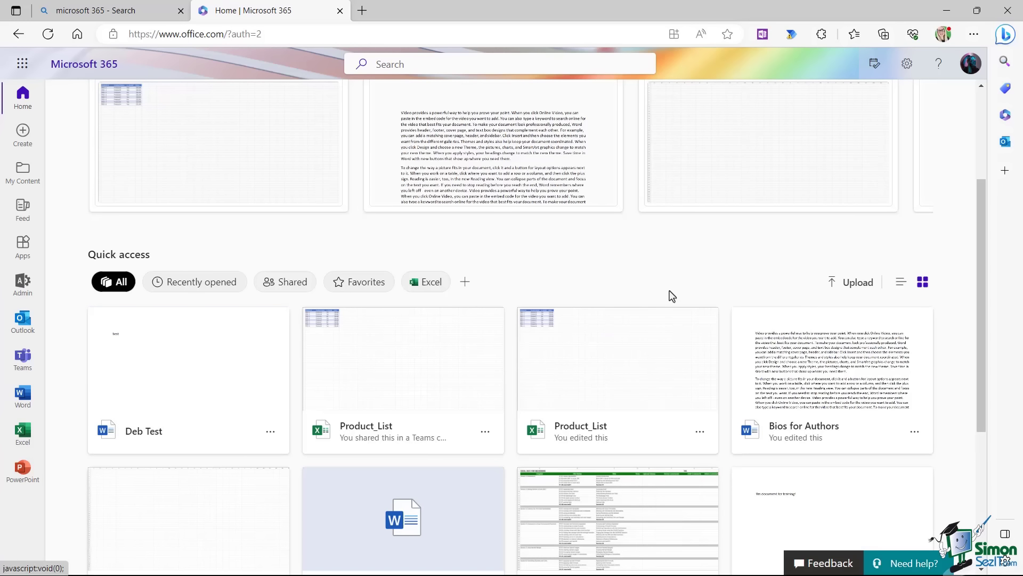
pyautogui.scroll(-4, 669, 283)
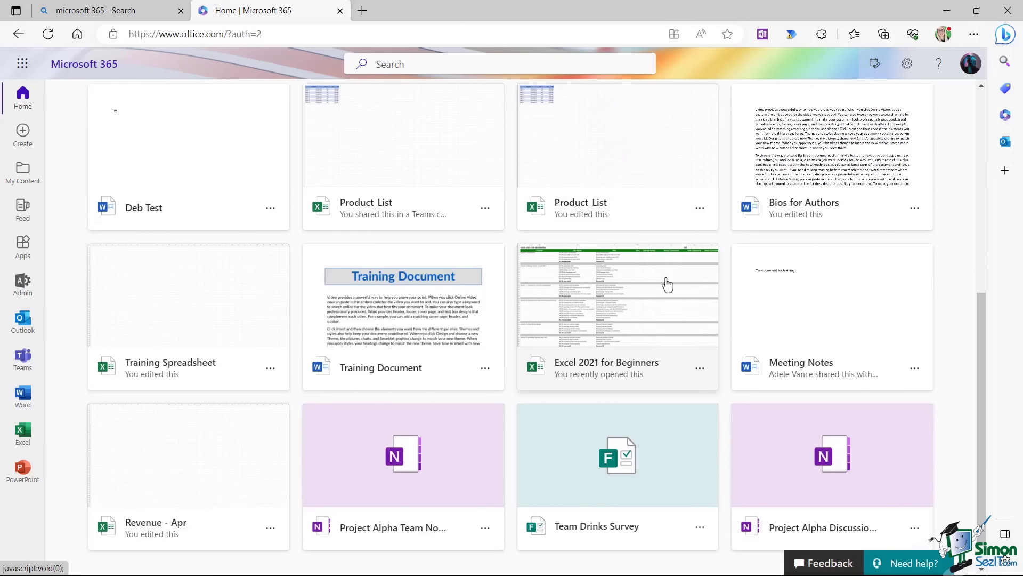
pyautogui.scroll(3, 668, 285)
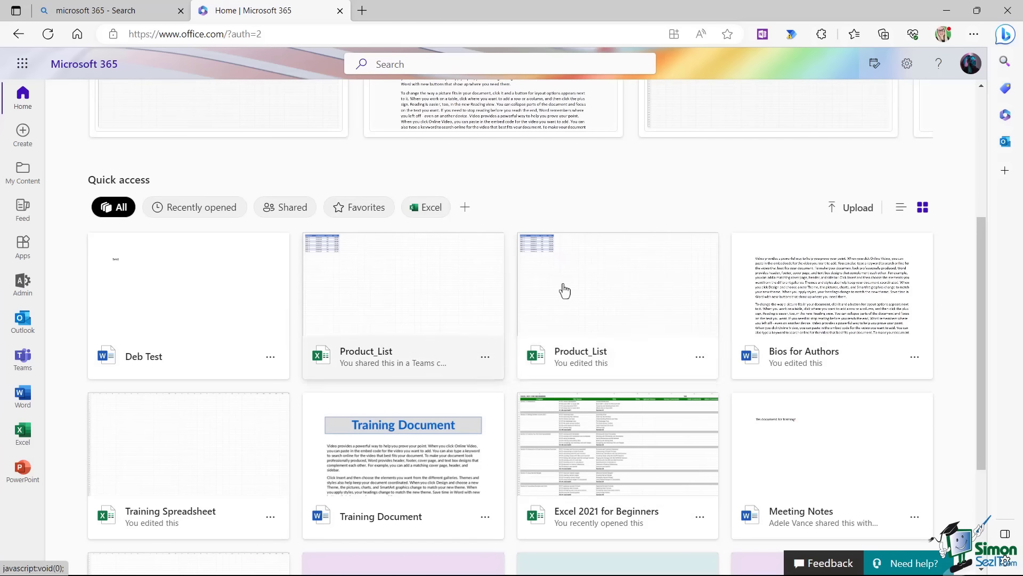
pyautogui.click(901, 209)
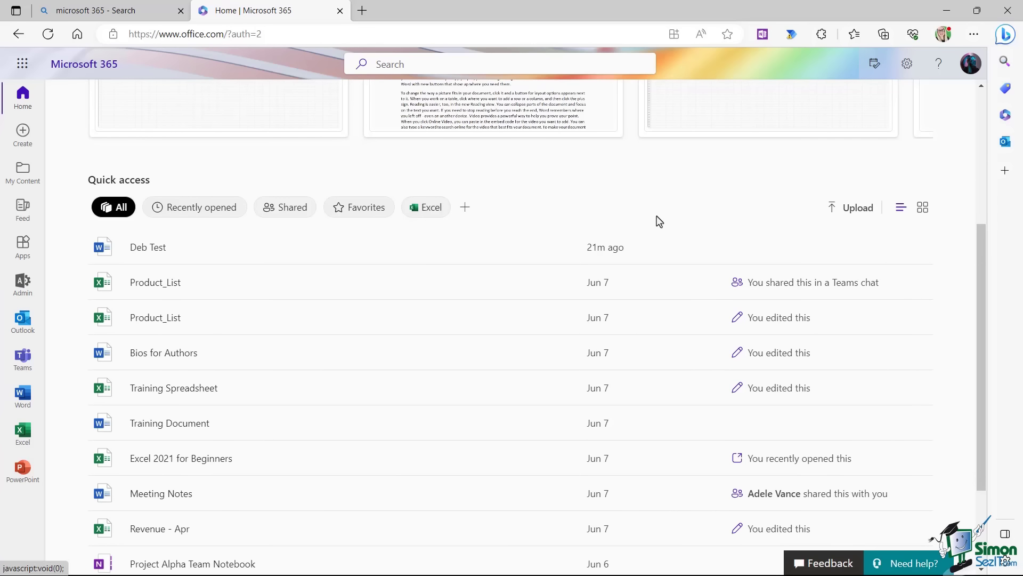
# Upload tblOrders.xlsx from the computer, then close the Excel tab it opens.
pyautogui.click(853, 211)
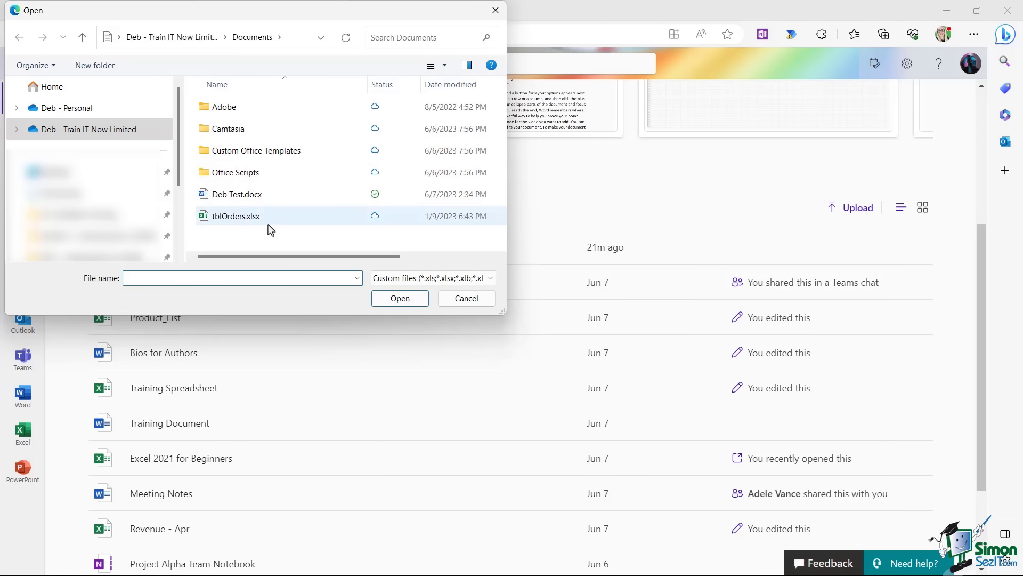
pyautogui.click(222, 219)
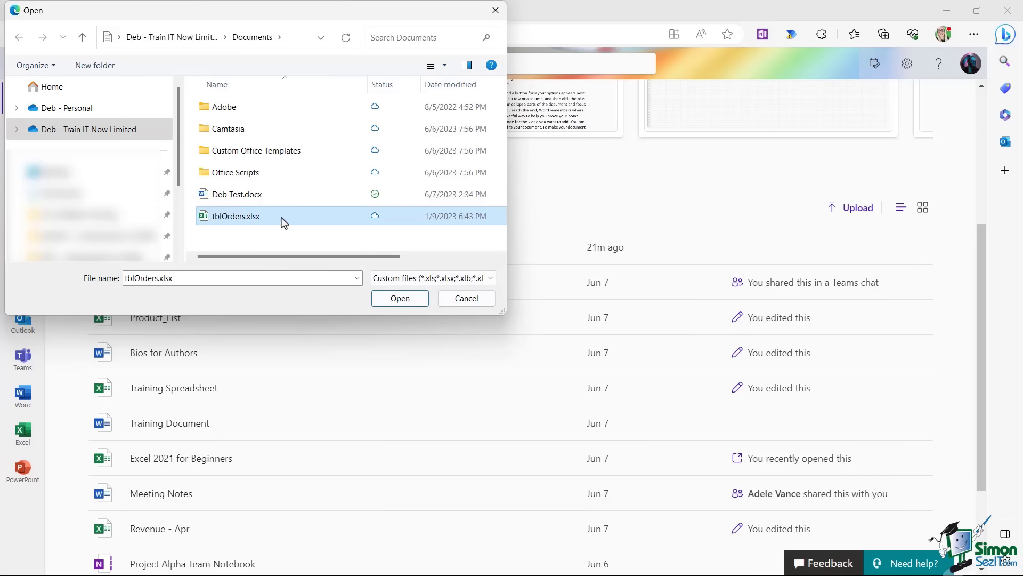
pyautogui.click(402, 300)
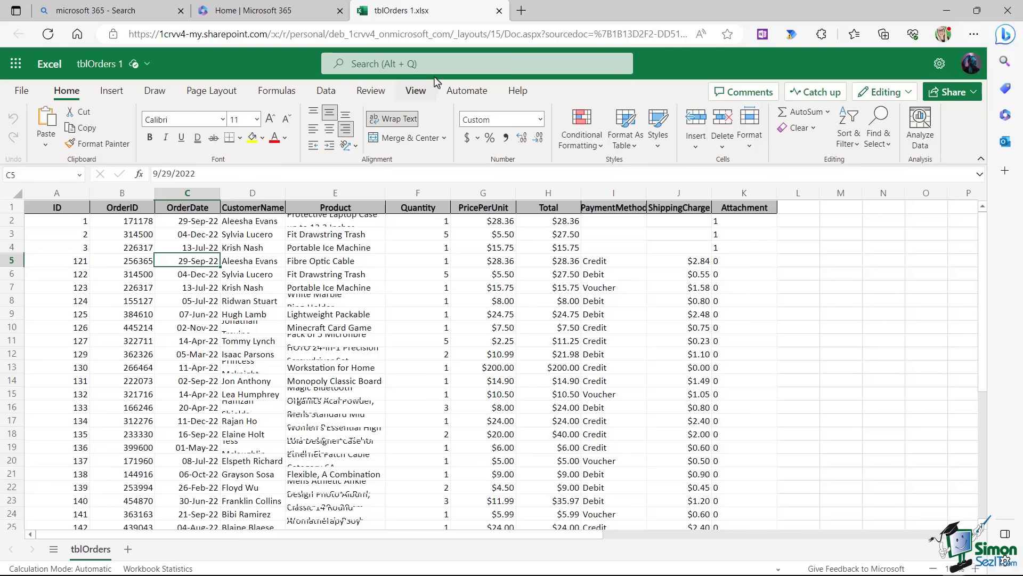
pyautogui.click(499, 10)
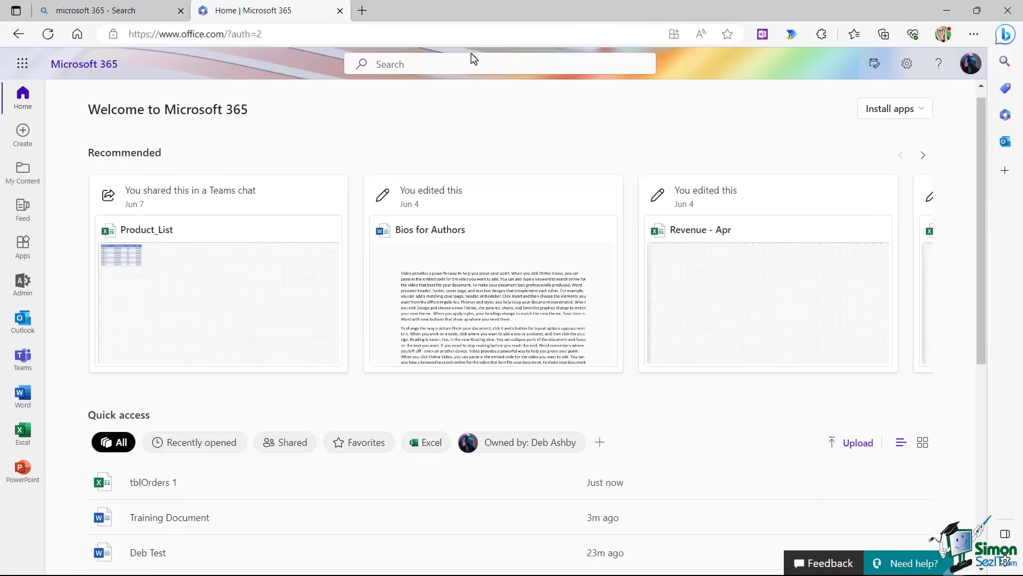
# Apply the Excel chip so Quick access lists only workbooks like tblOrders 1 and Product_List.
pyautogui.scroll(-4, 349, 276)
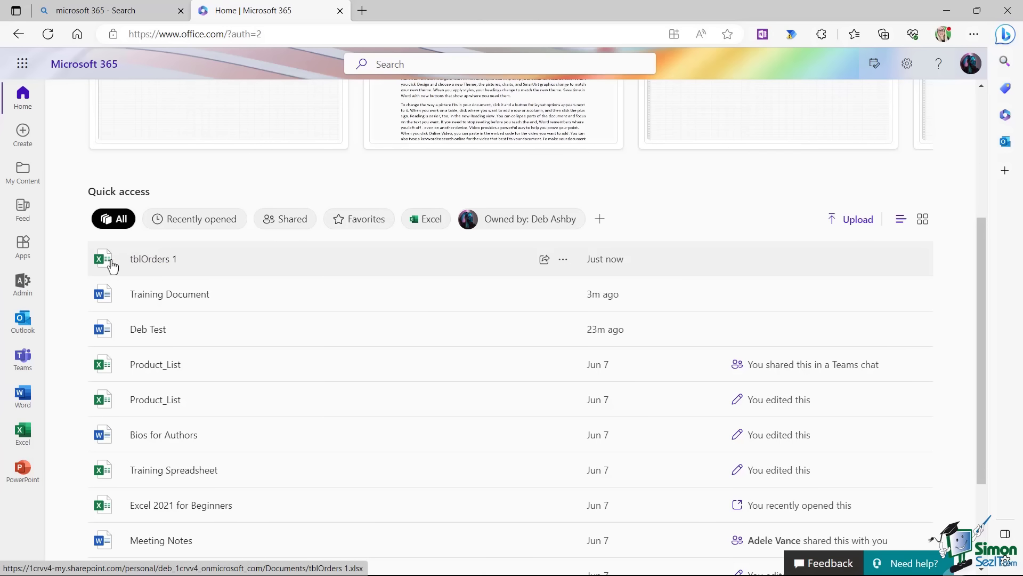
pyautogui.click(425, 221)
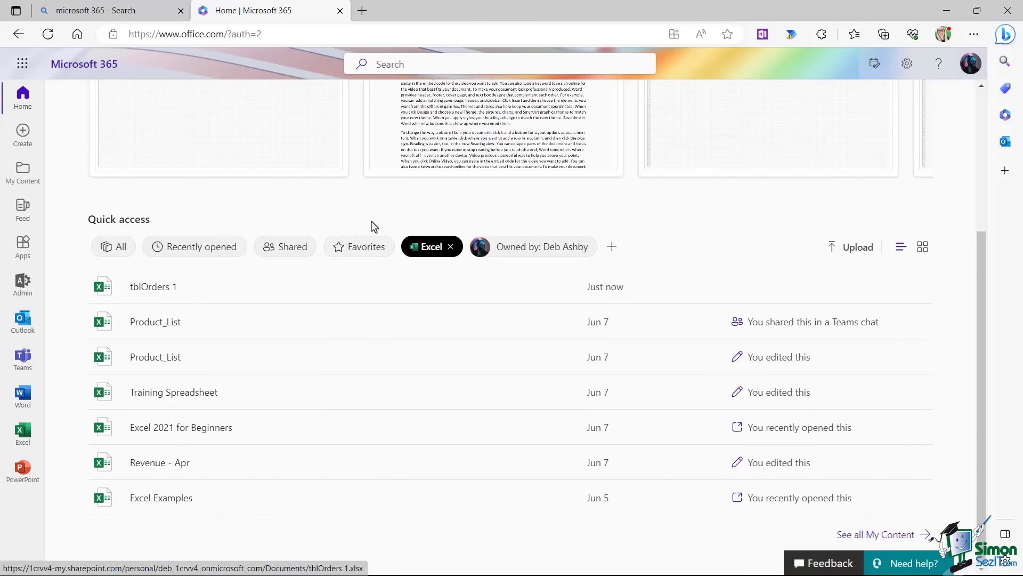
pyautogui.scroll(4, 372, 224)
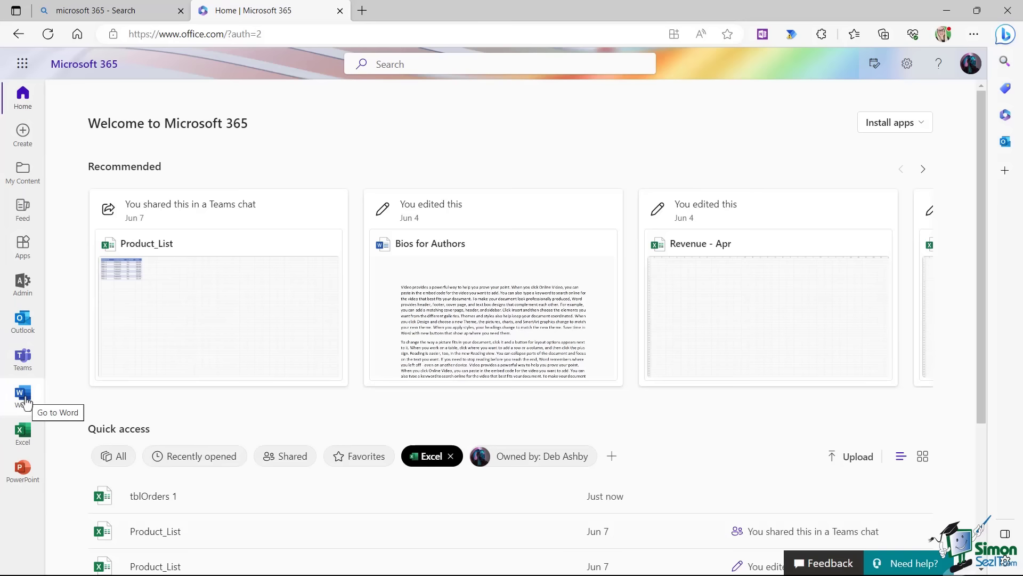
# Open Excel in a new tab from the app launcher's All apps list.
pyautogui.click(18, 65)
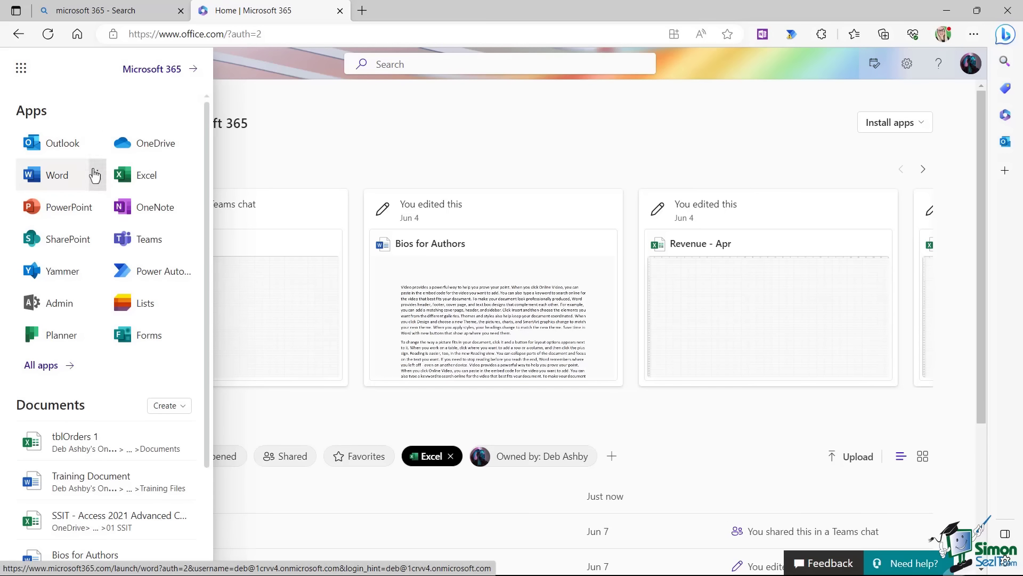
pyautogui.click(47, 365)
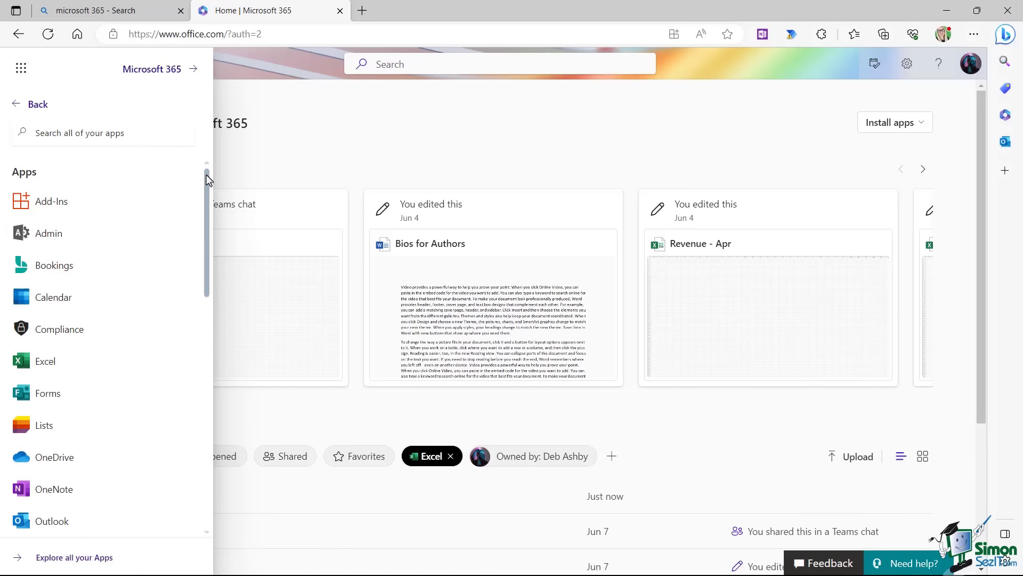
pyautogui.moveTo(208, 177); pyautogui.dragTo(48, 286)
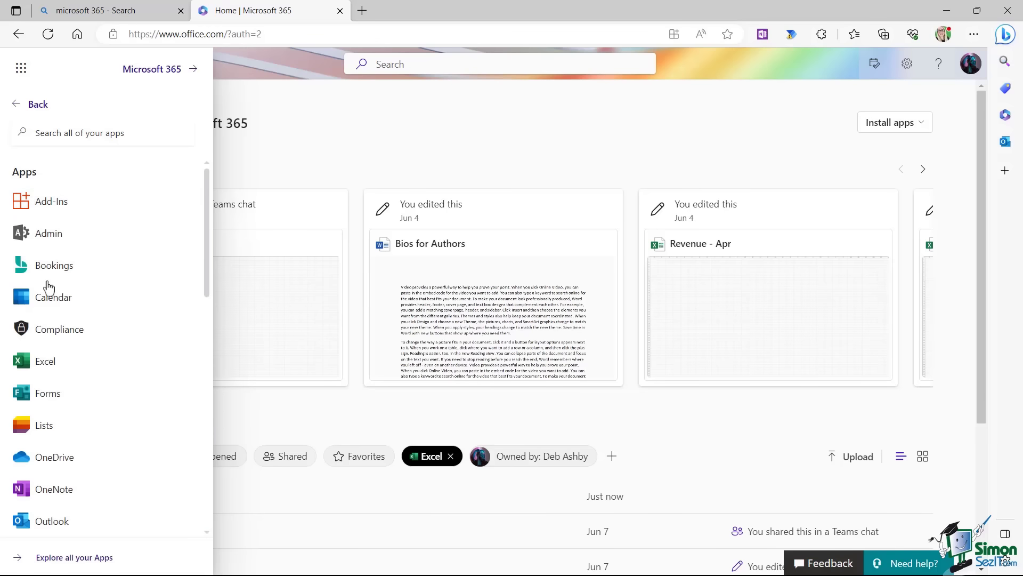
pyautogui.scroll(-2, 187, 235)
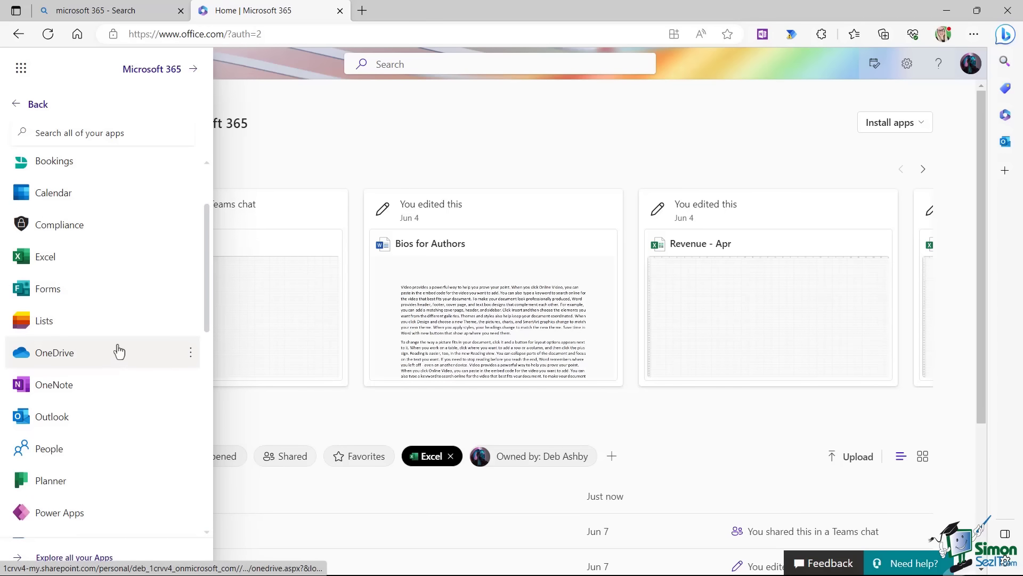
pyautogui.click(46, 256)
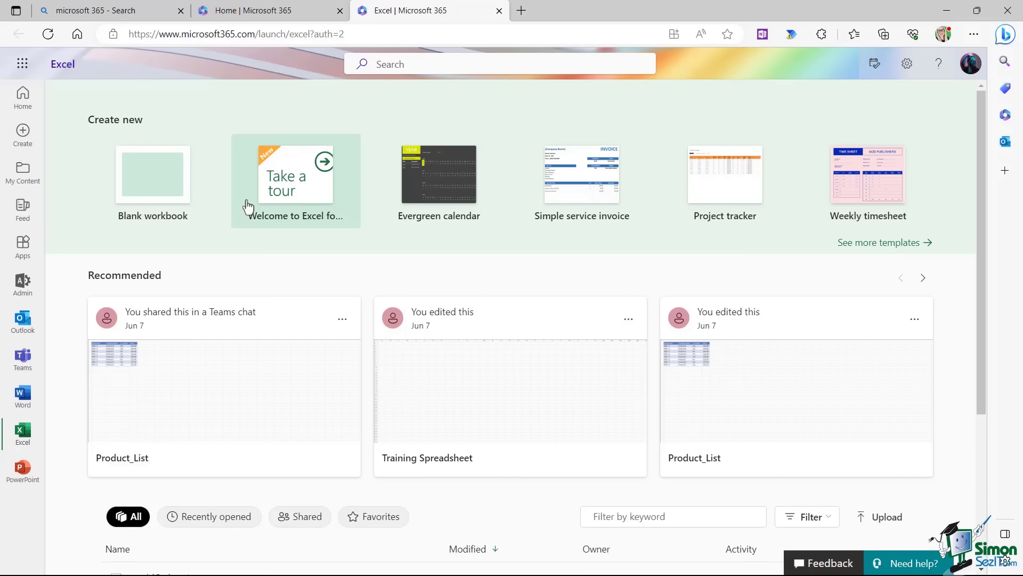
# Create a new blank workbook, Book.xlsx, from the Excel start page.
pyautogui.click(144, 183)
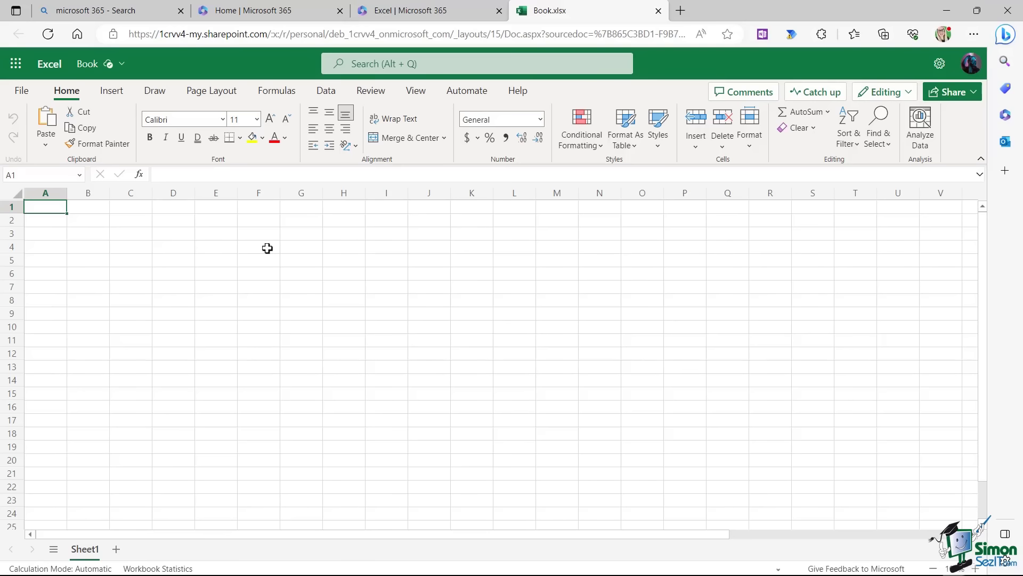
# Close the Book.xlsx tab to return to the Excel start page.
pyautogui.click(658, 10)
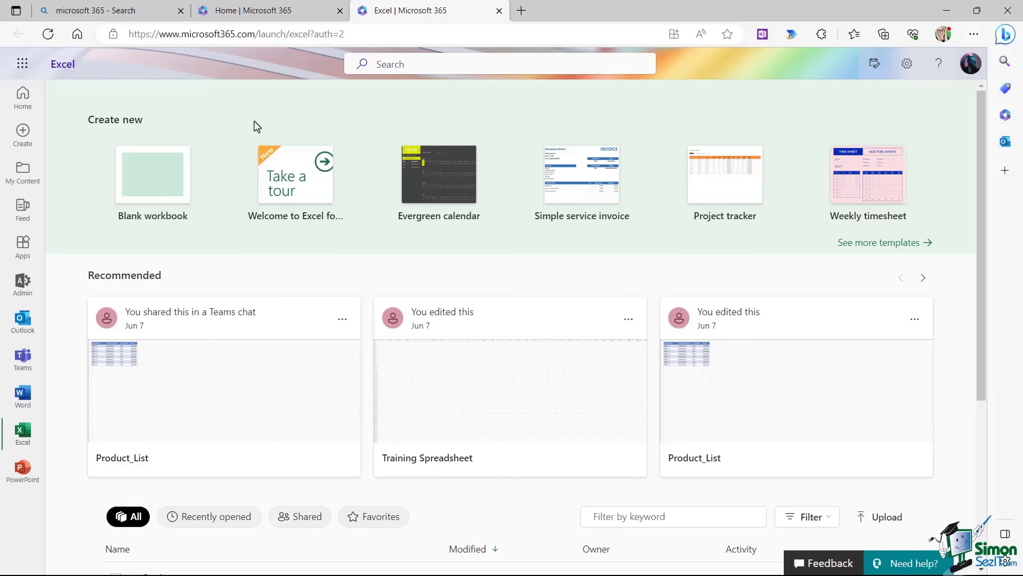
pyautogui.click(377, 64)
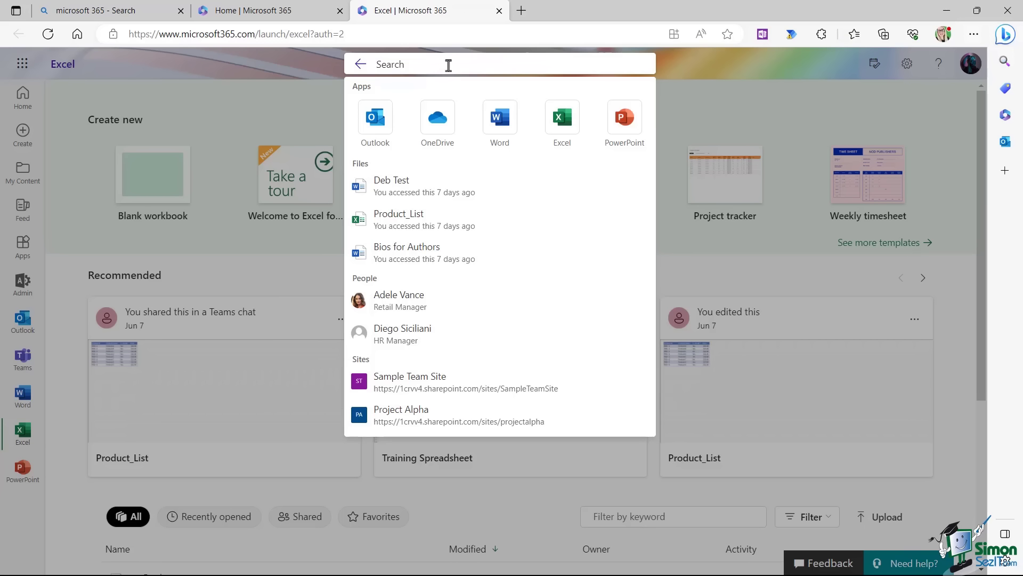
pyautogui.write('adele')
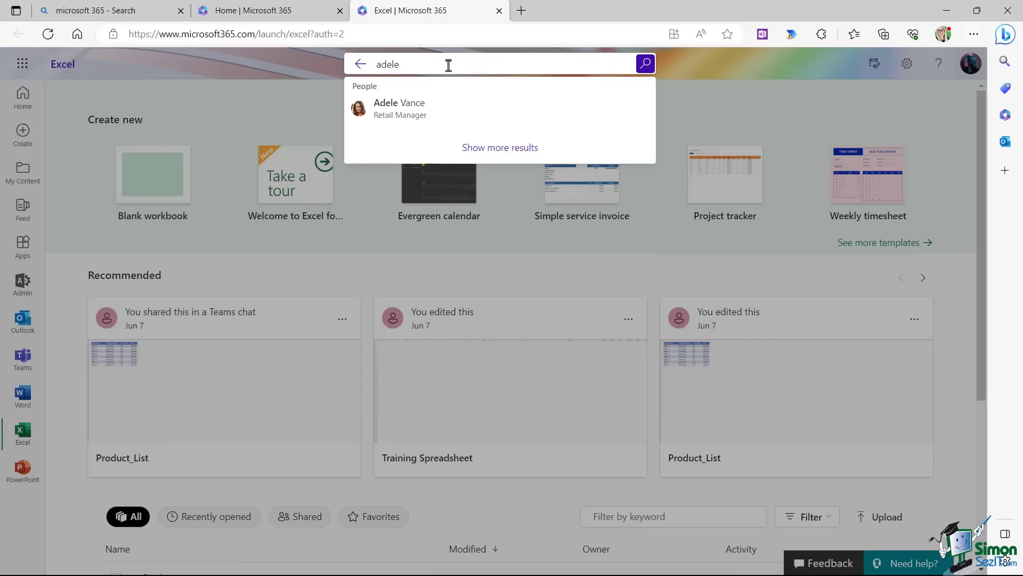
pyautogui.press('BackSpace')
pyautogui.press('BackSpace')
pyautogui.press('BackSpace')
pyautogui.press('BackSpace')
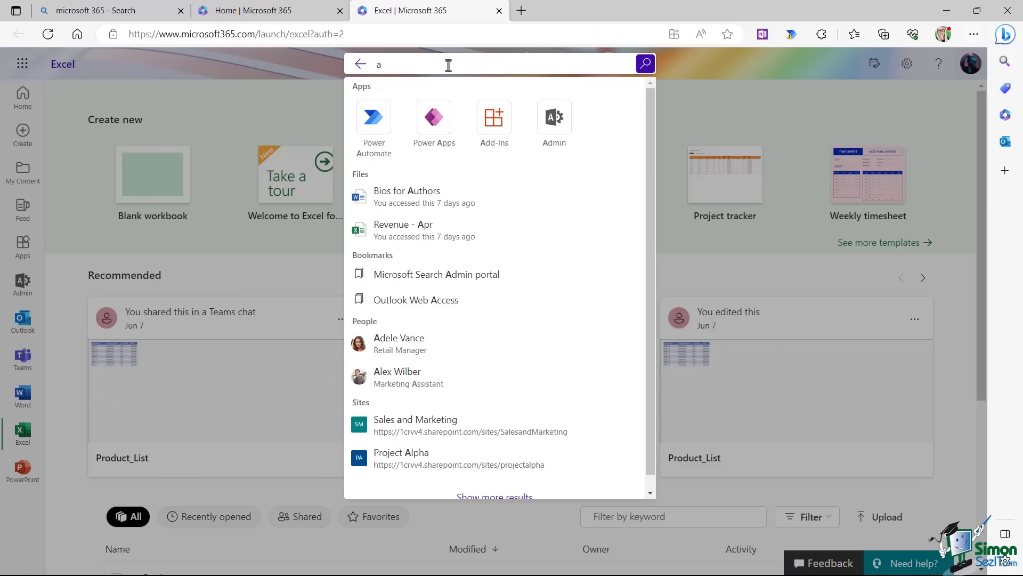
pyautogui.write('lpha')
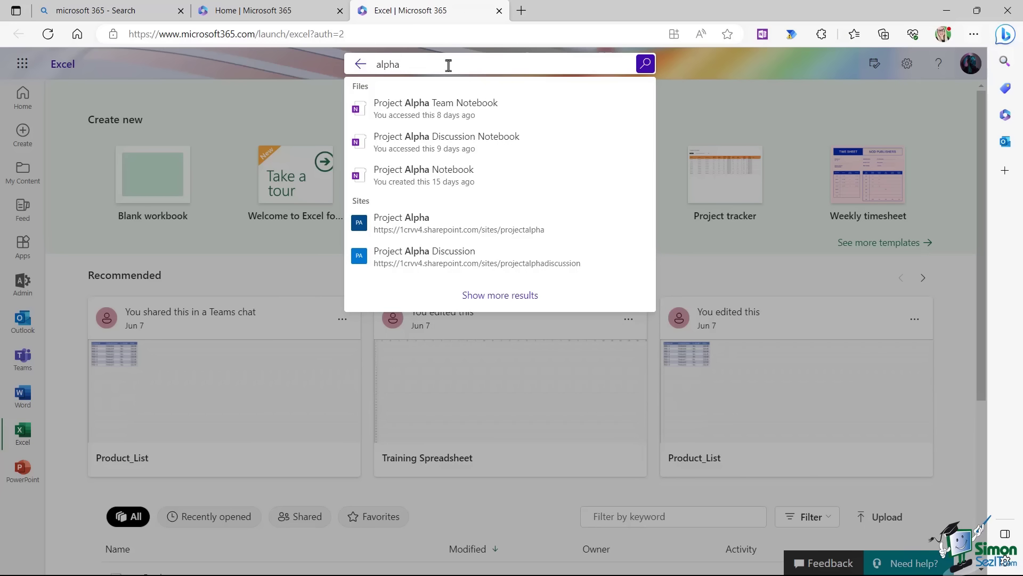
pyautogui.press('BackSpace')
pyautogui.press('BackSpace')
pyautogui.press('BackSpace')
pyautogui.press('BackSpace')
pyautogui.press('BackSpace')
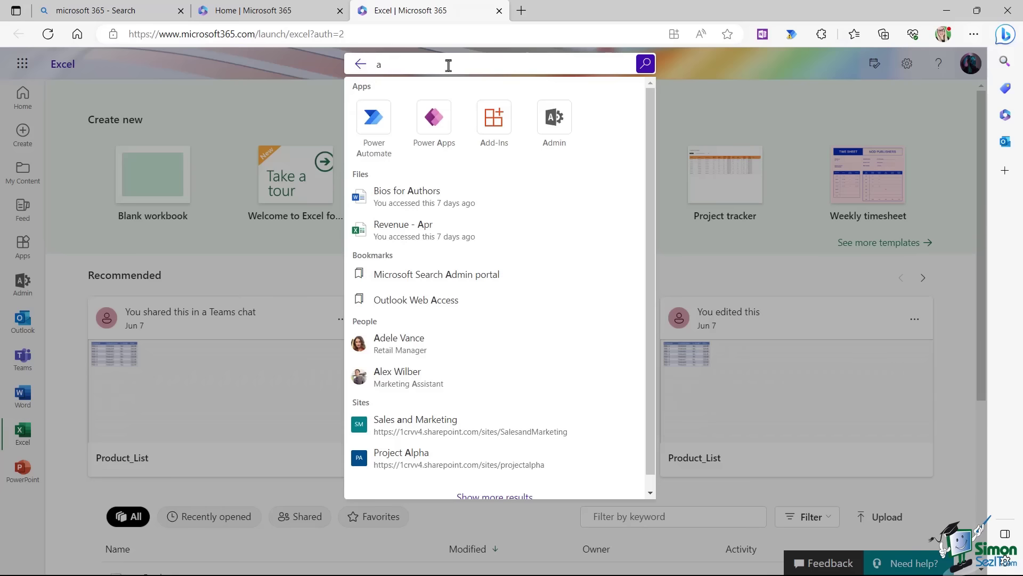
pyautogui.write('bios')
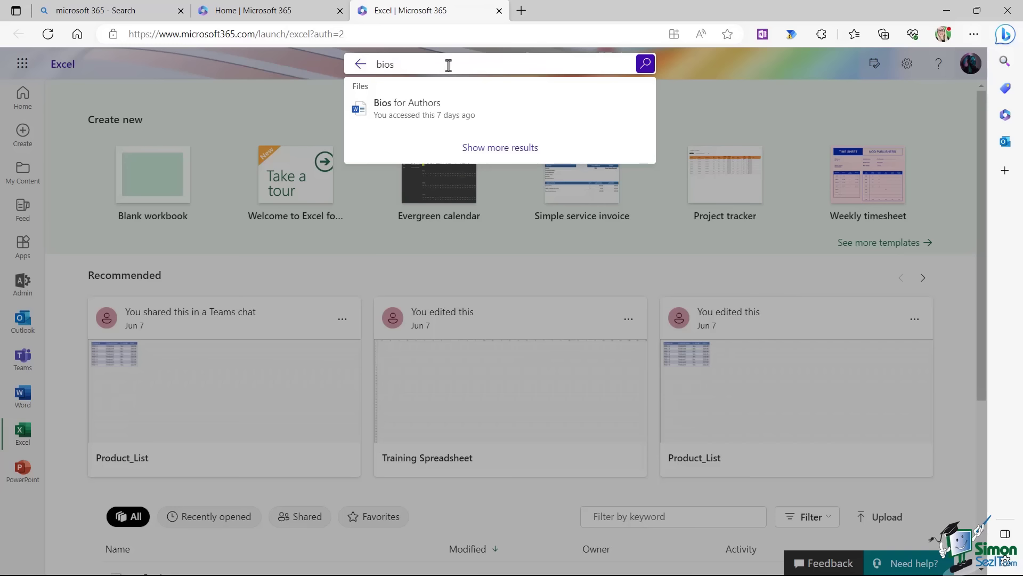
pyautogui.press('BackSpace')
pyautogui.press('BackSpace')
pyautogui.press('BackSpace')
pyautogui.press('BackSpace')
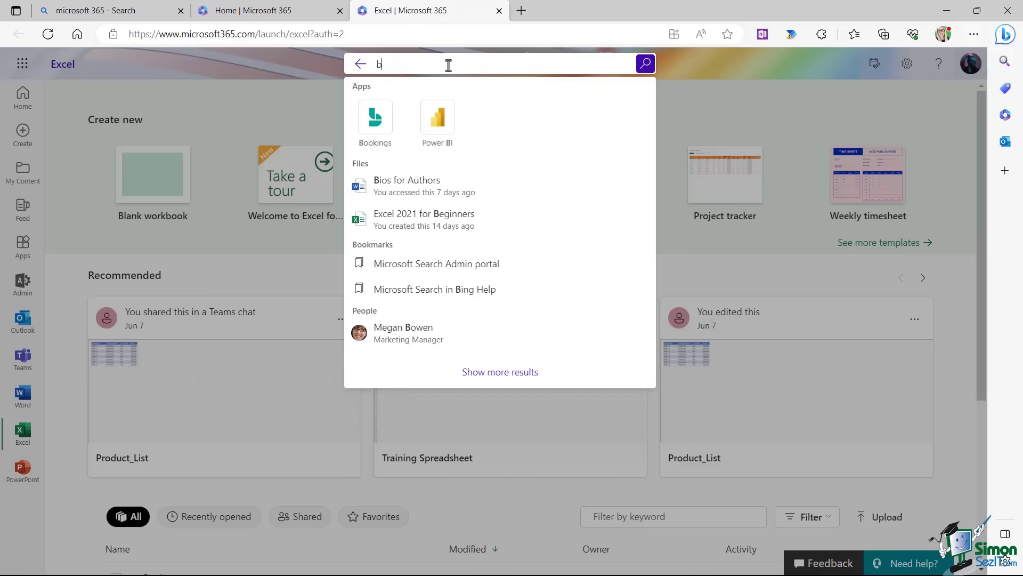
pyautogui.click(708, 63)
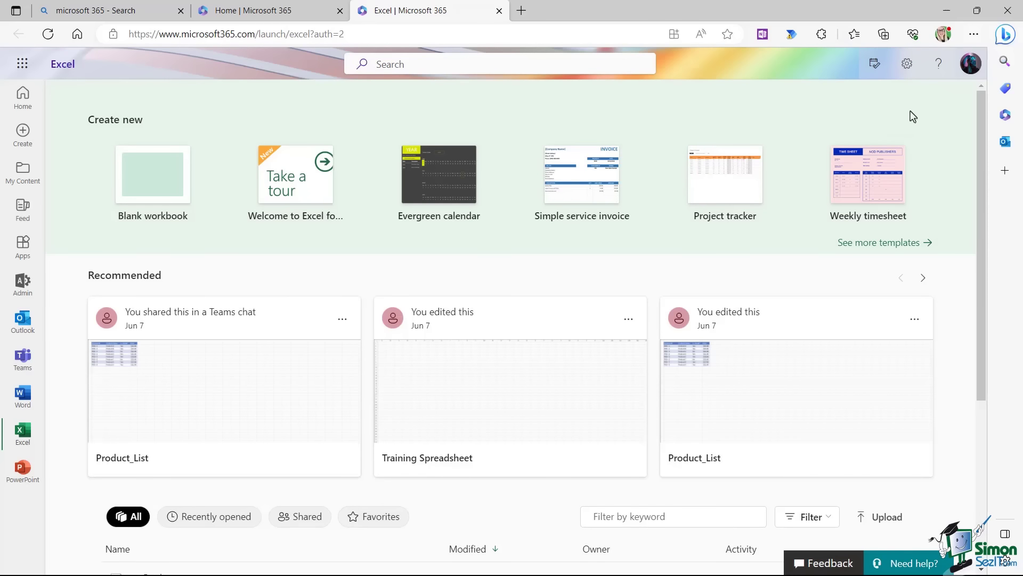
pyautogui.click(966, 75)
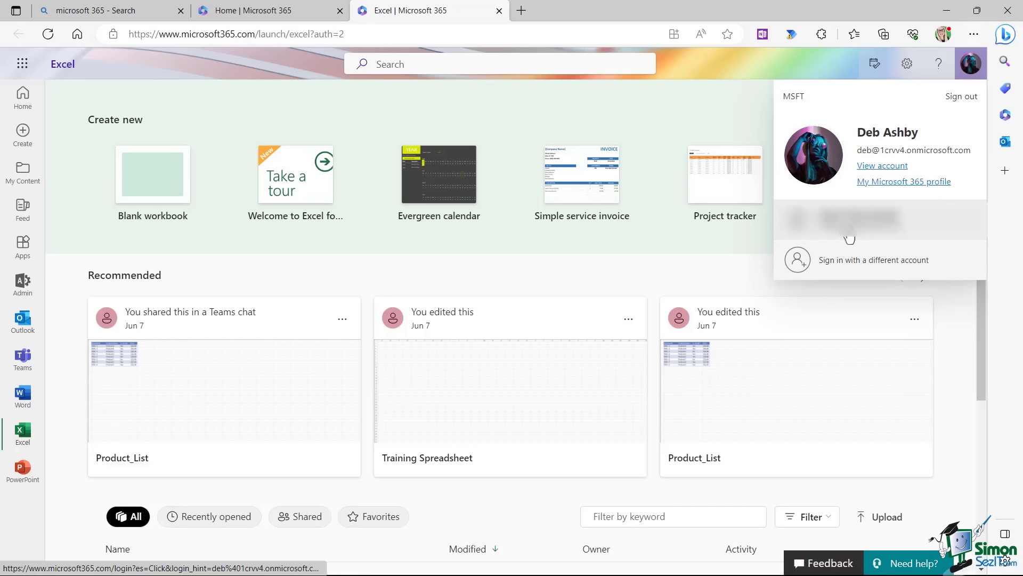
pyautogui.click(817, 70)
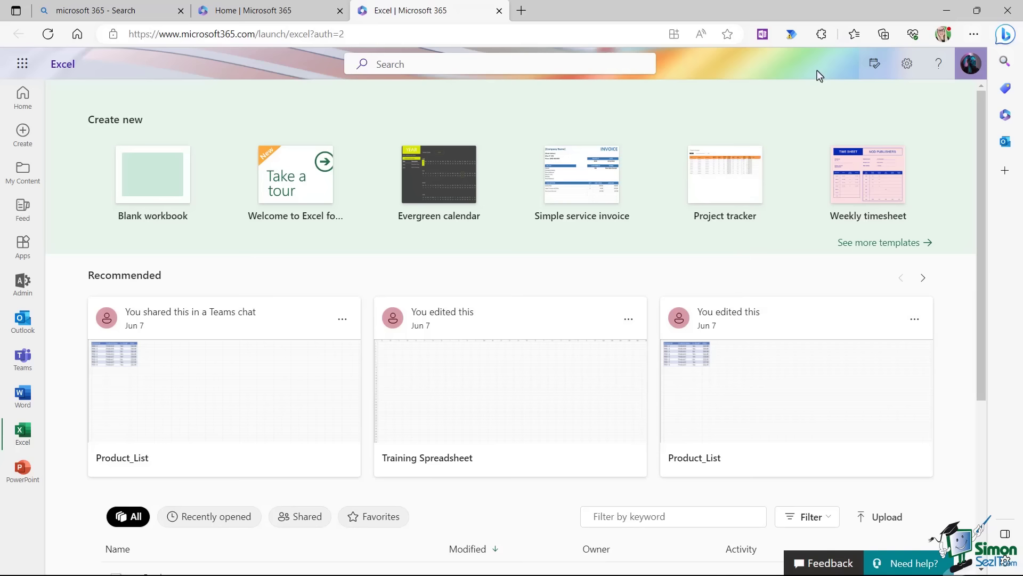
# Choose the Pomegranate theme from the full theme list in Settings.
pyautogui.click(904, 66)
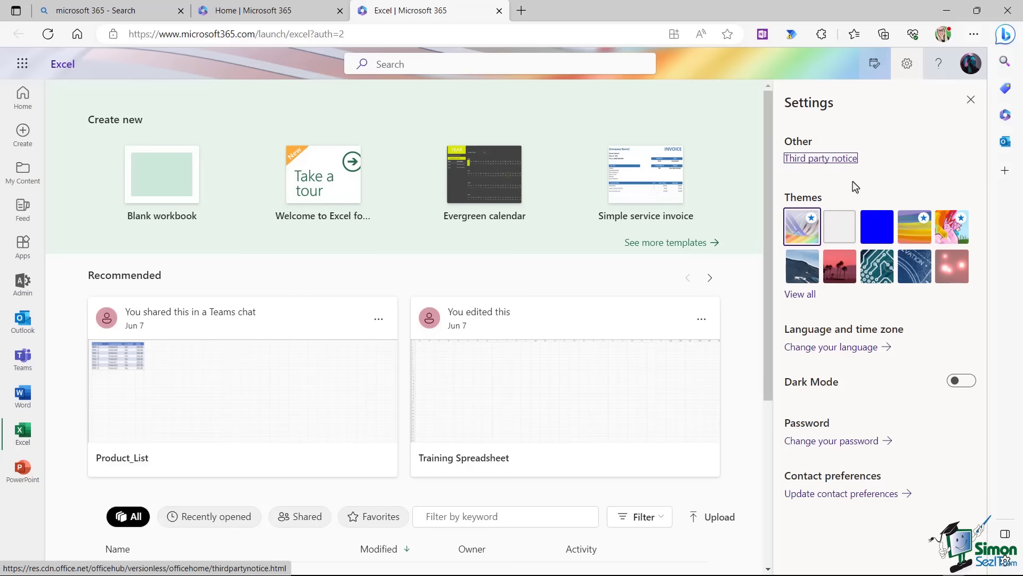
pyautogui.click(800, 295)
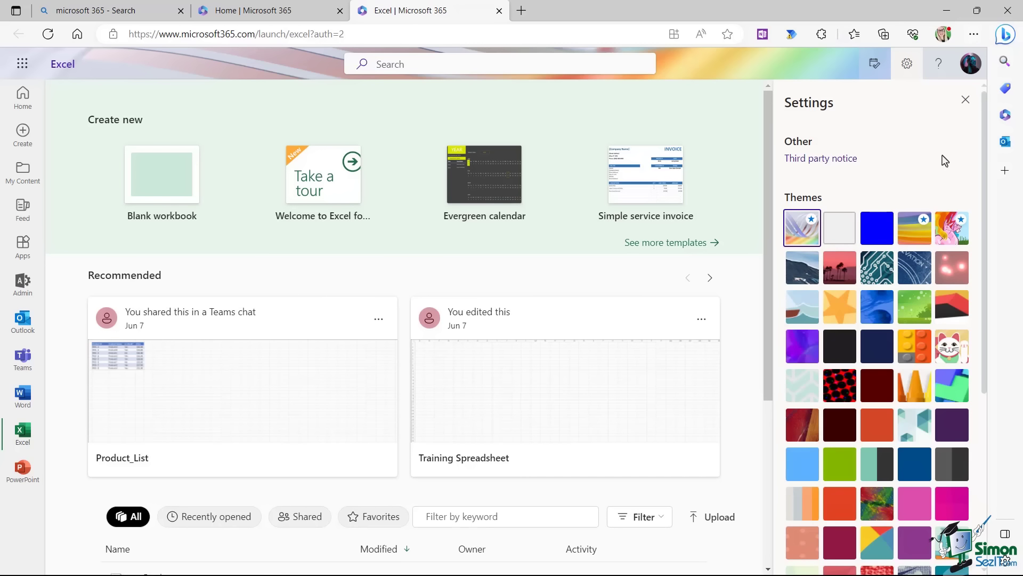
pyautogui.scroll(-3, 930, 176)
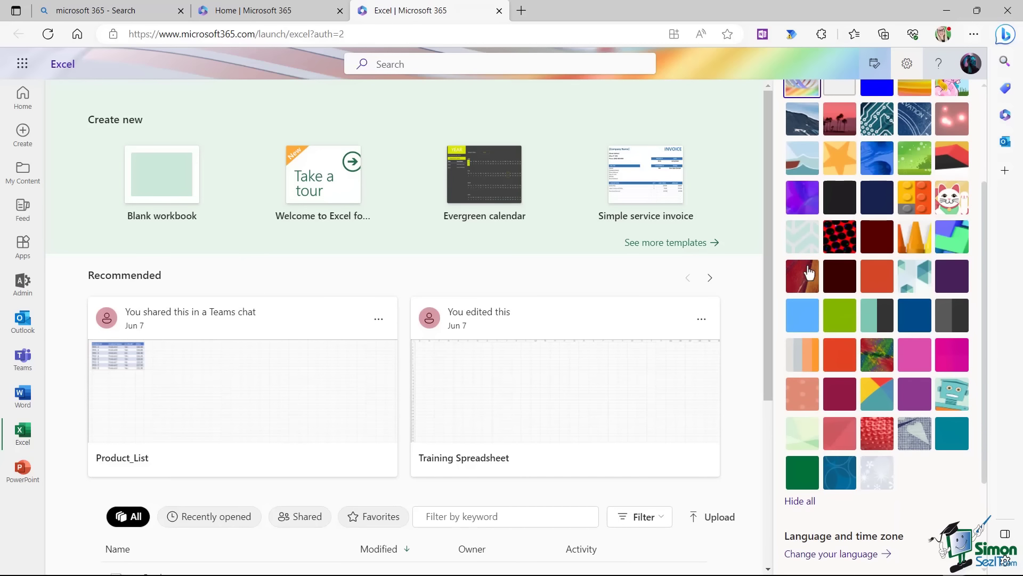
pyautogui.click(835, 395)
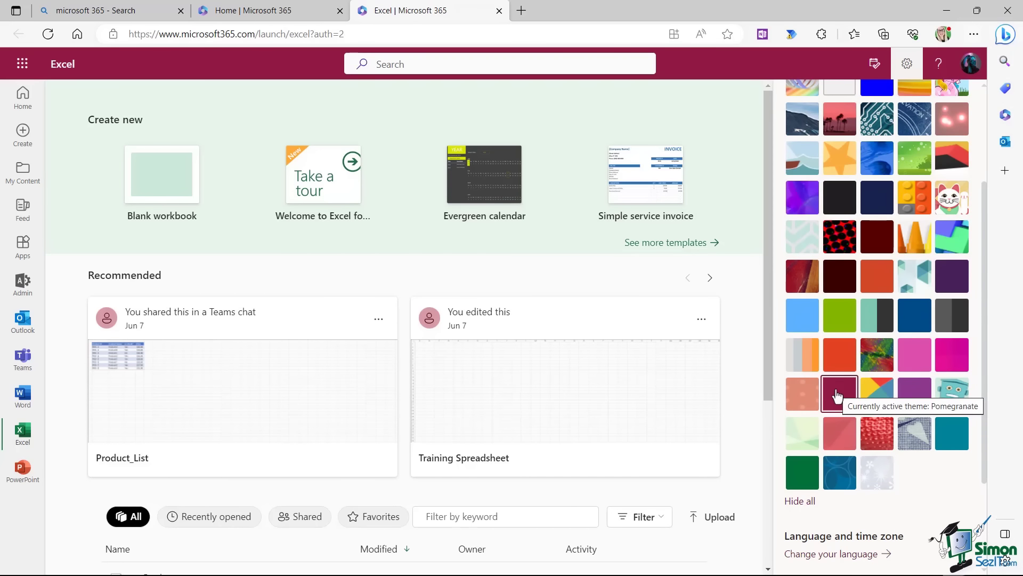
# Switch Dark Mode on and back off, then close the Settings panel.
pyautogui.scroll(-3, 849, 357)
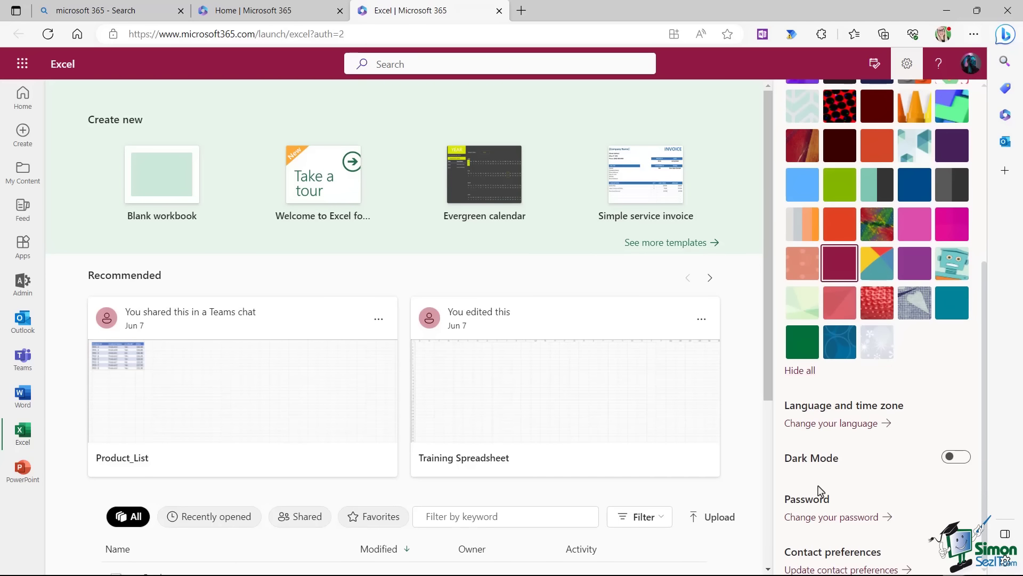
pyautogui.click(959, 458)
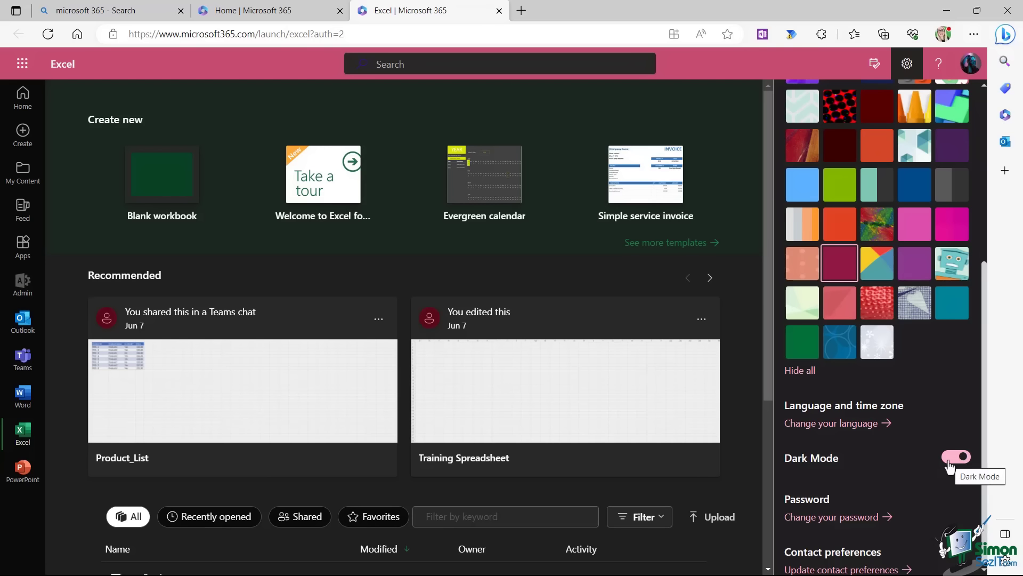
pyautogui.click(948, 462)
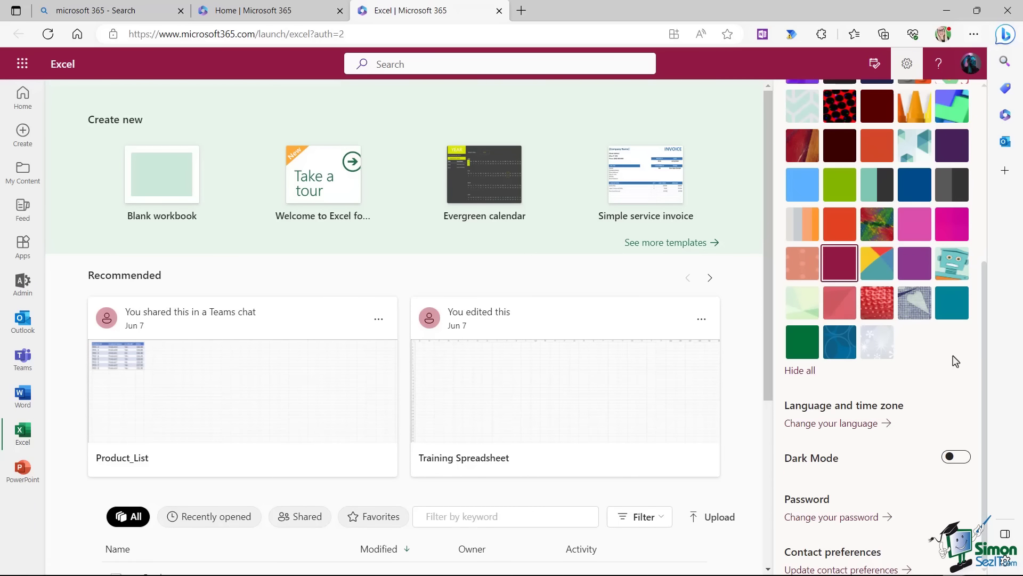
pyautogui.scroll(5, 955, 358)
pyautogui.click(964, 109)
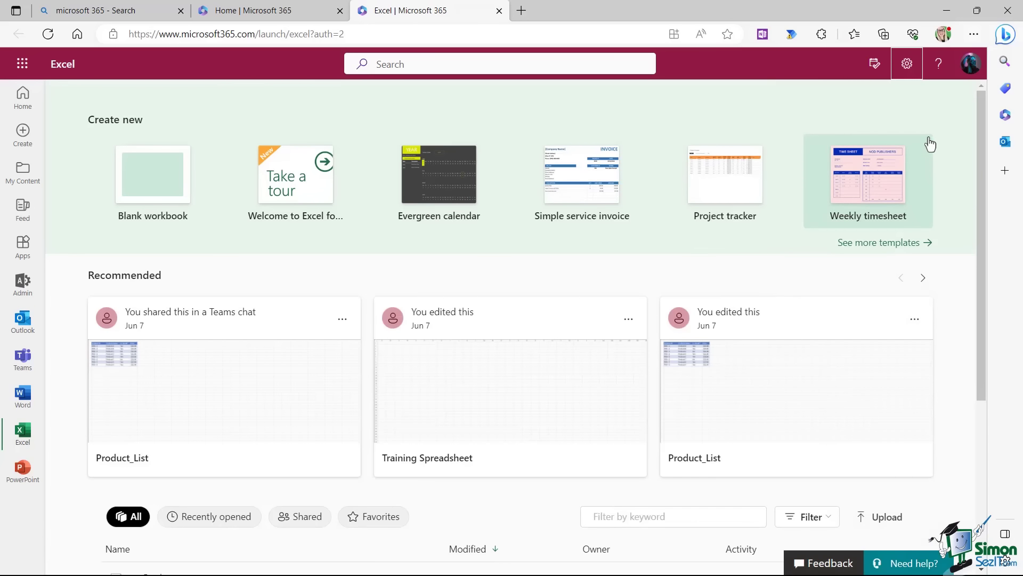
# Open My Day to check the calendar and To Do tasks, ending on the Calendar view.
pyautogui.click(874, 64)
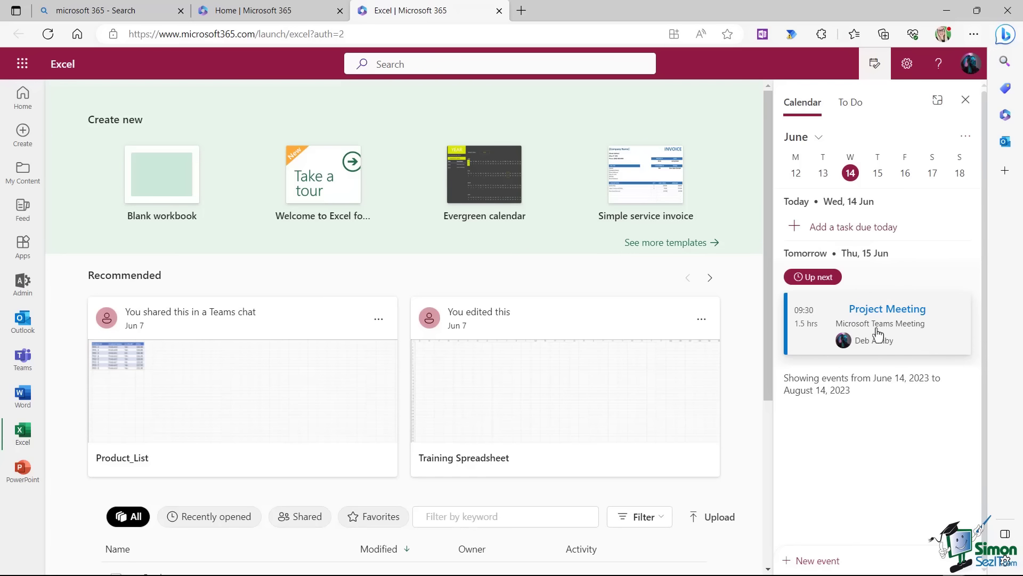
pyautogui.click(850, 104)
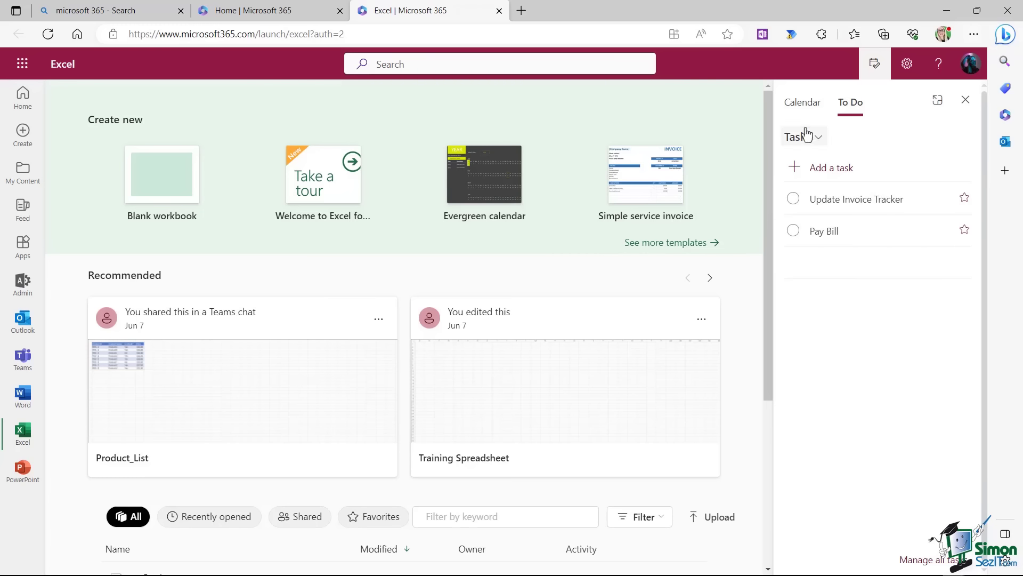
pyautogui.click(802, 105)
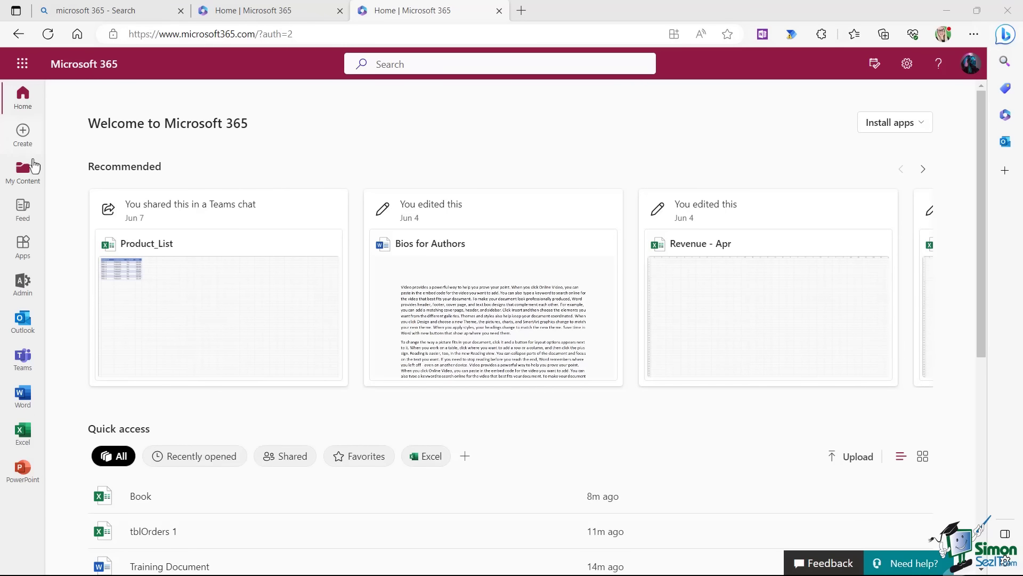
# Create a blank Word document from Word's start page via the App launcher.
pyautogui.click(22, 65)
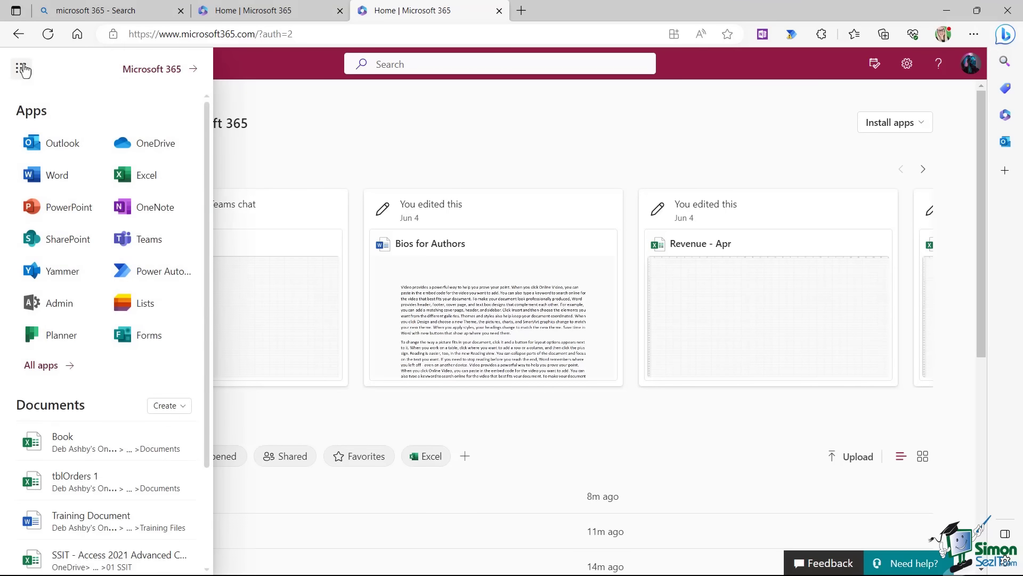
pyautogui.click(61, 185)
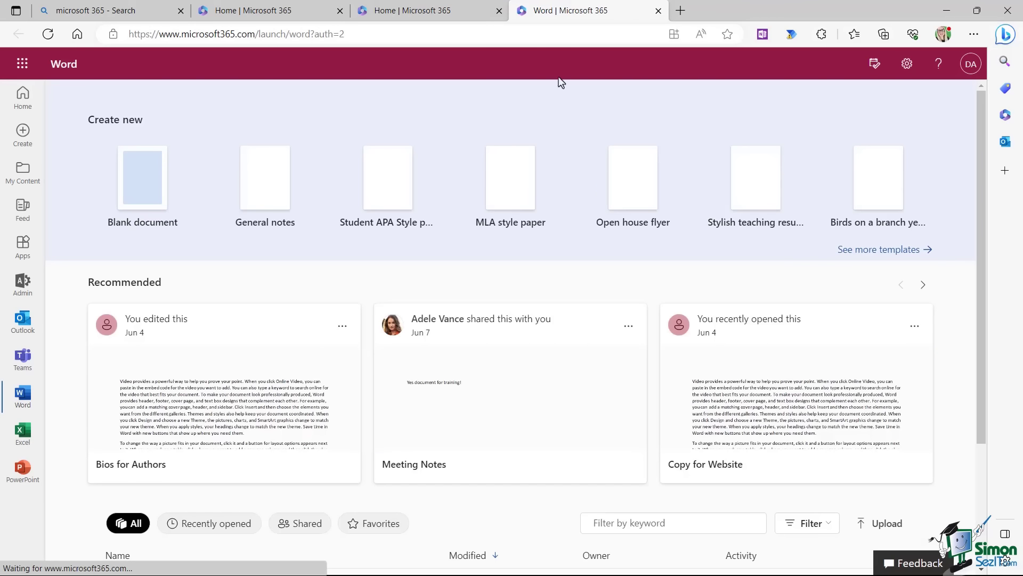
pyautogui.click(143, 191)
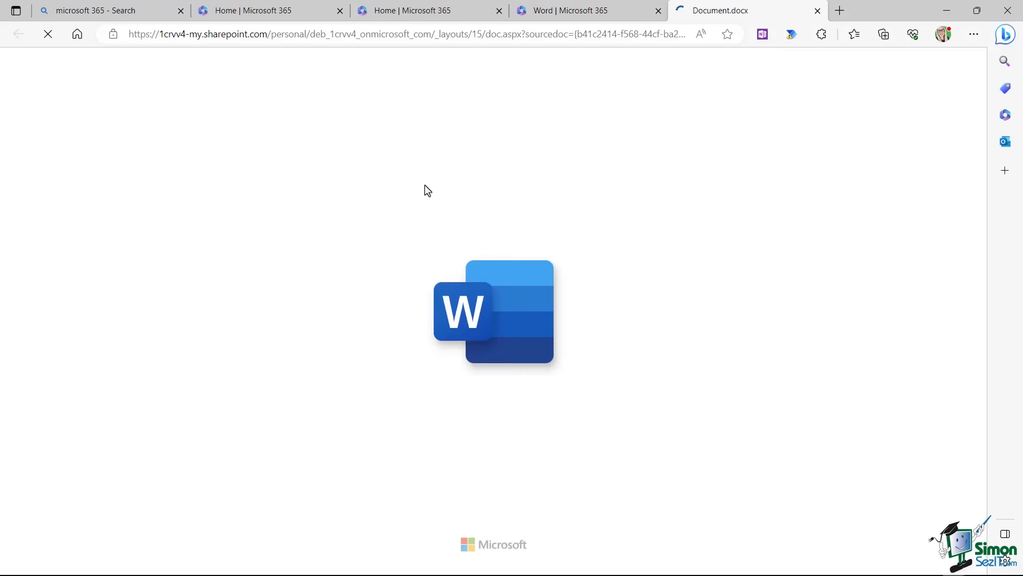
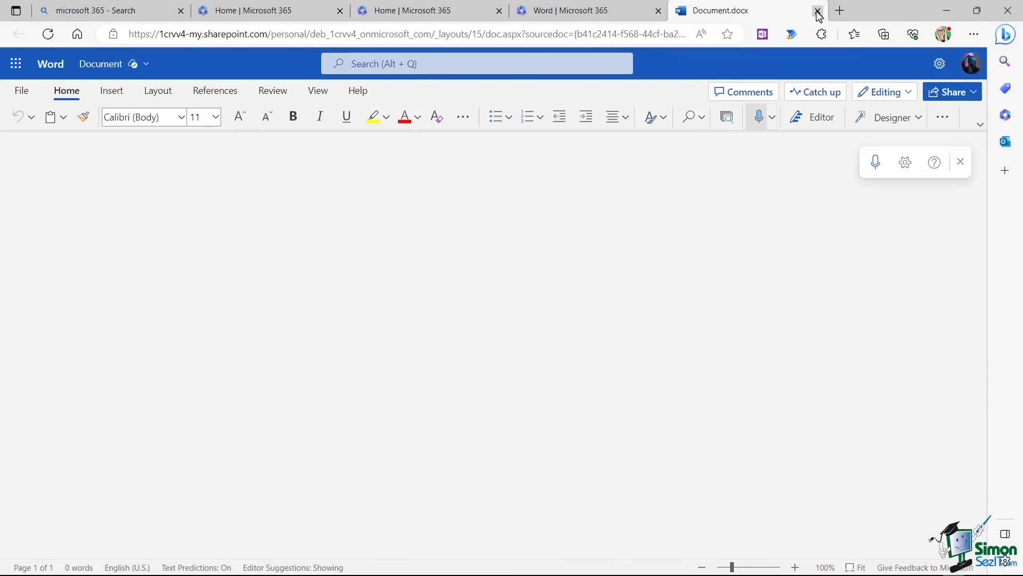
# Close the Document.docx, Word and extra Home tabs, then show the Install apps options.
pyautogui.click(817, 11)
pyautogui.click(658, 11)
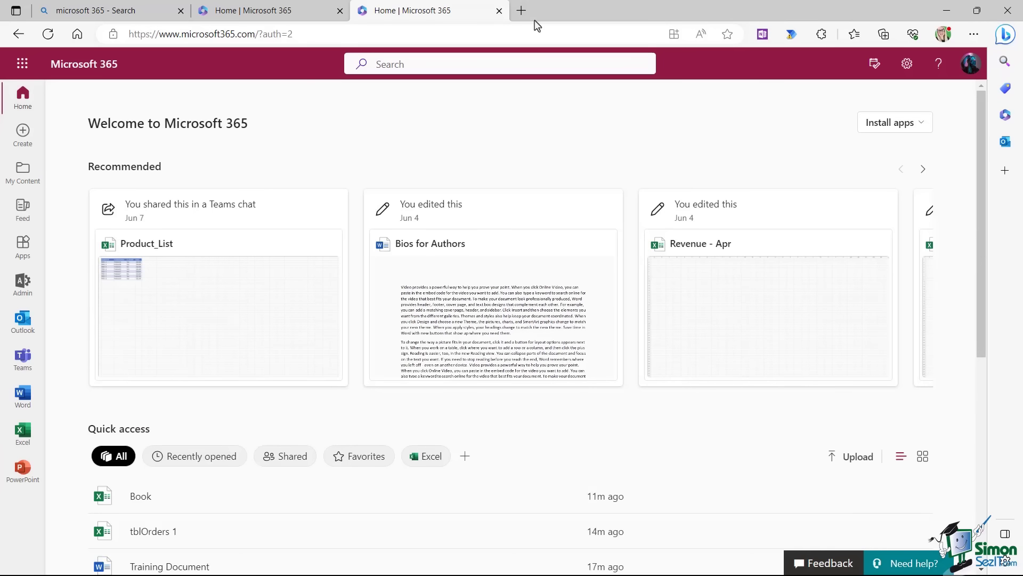
pyautogui.click(499, 11)
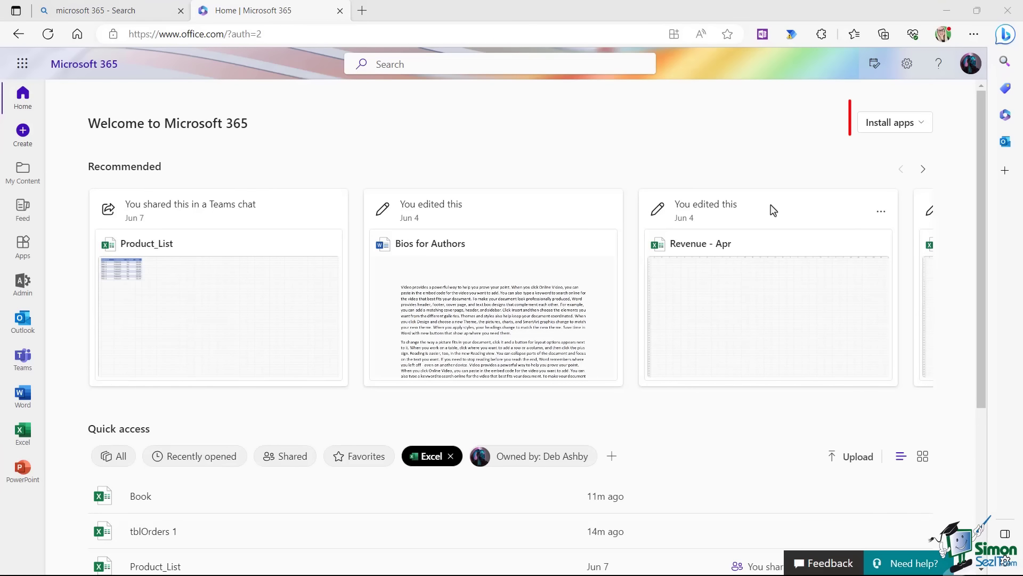
pyautogui.click(920, 127)
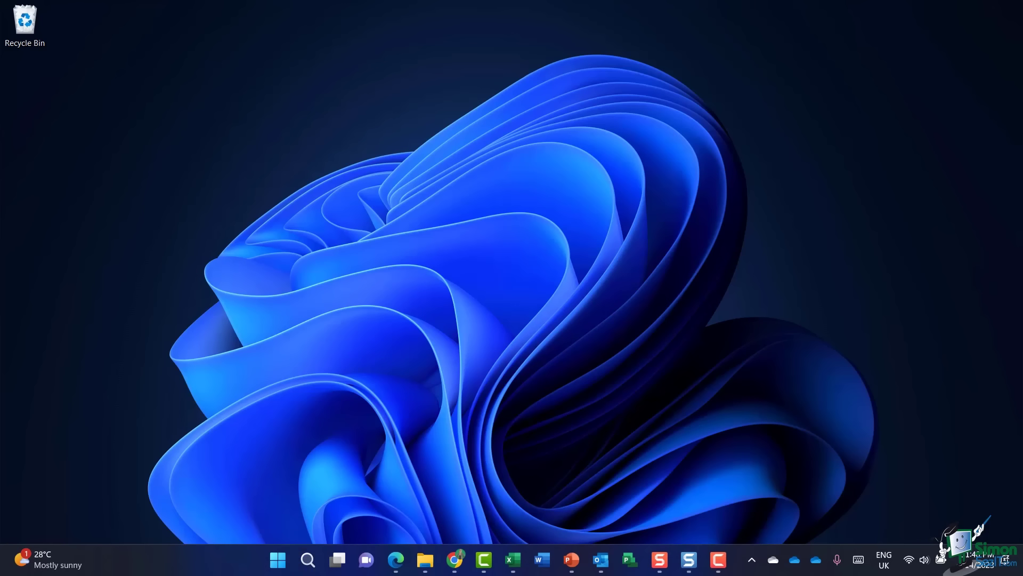
# Open the Start menu's All apps list and scroll down to Excel.
pyautogui.click(277, 561)
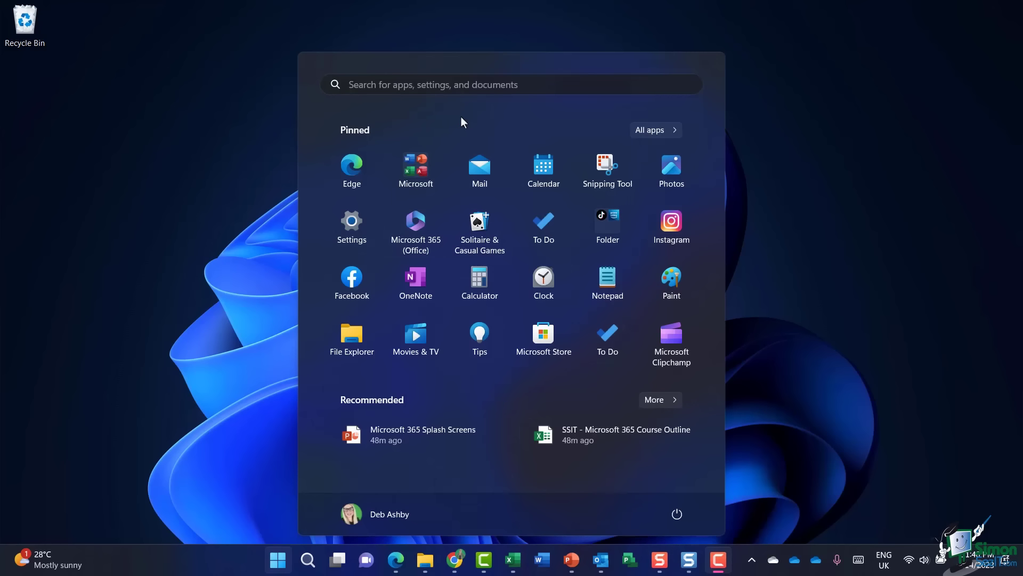
pyautogui.click(656, 131)
pyautogui.scroll(-2, 452, 253)
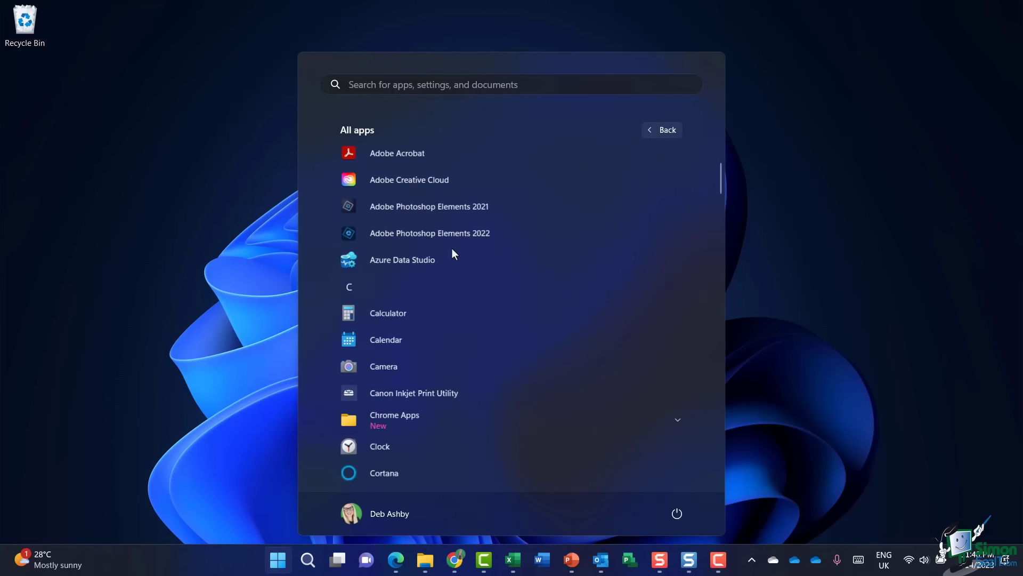
pyautogui.scroll(-9, 452, 249)
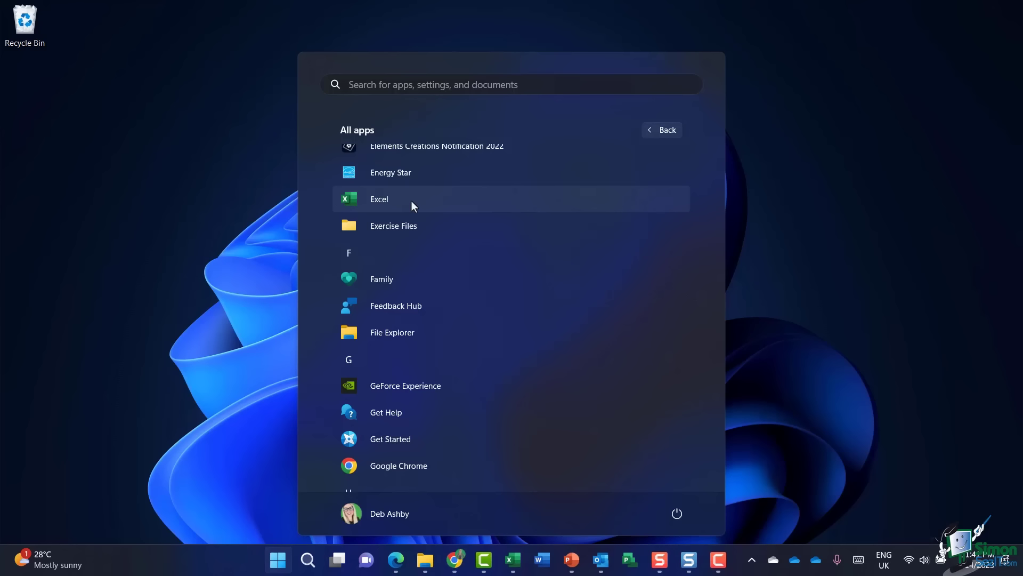
# View Excel's context menu and its More options, then dismiss it unchanged.
pyautogui.rightClick(411, 199)
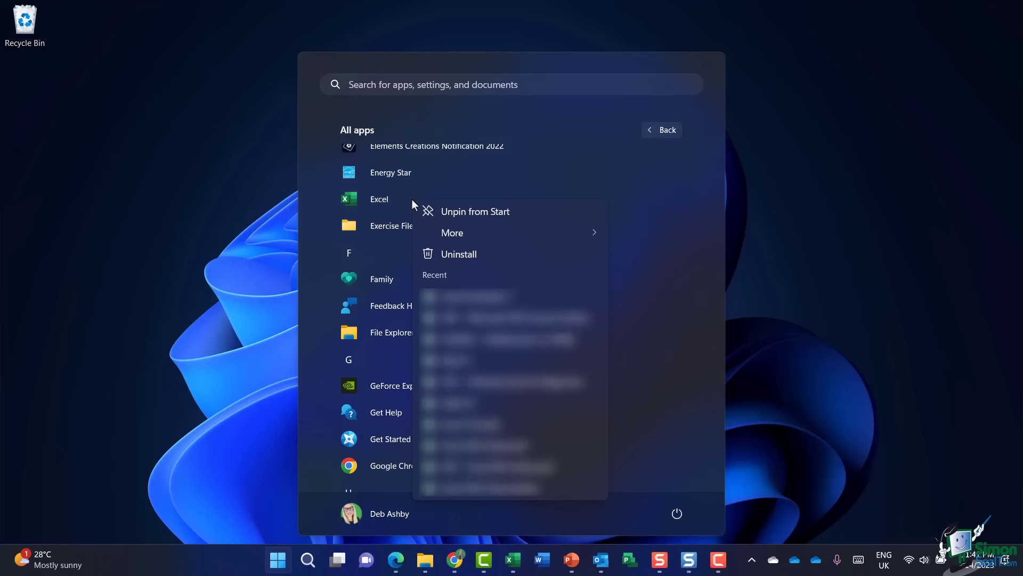
pyautogui.moveTo(460, 233)
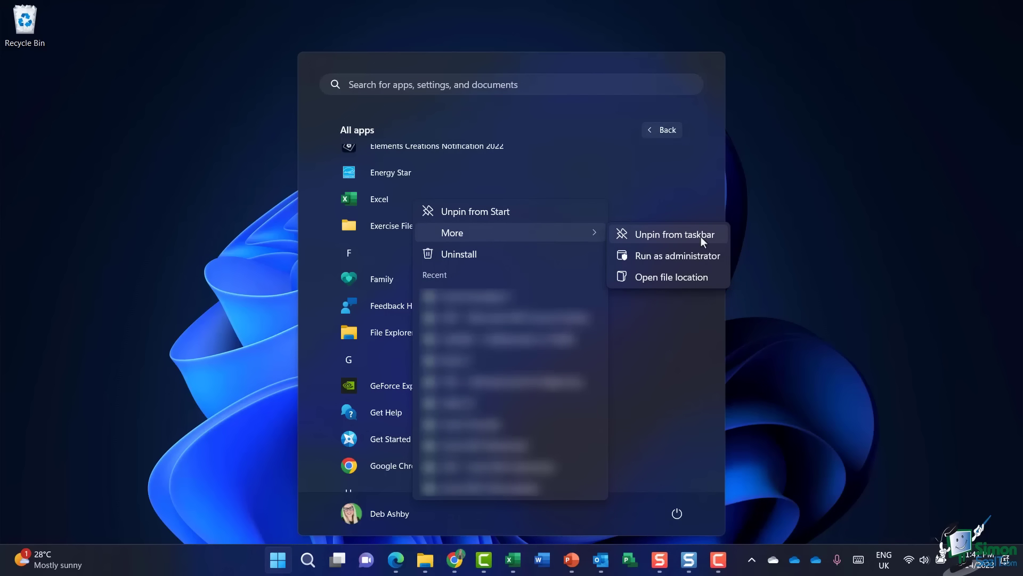
pyautogui.click(753, 216)
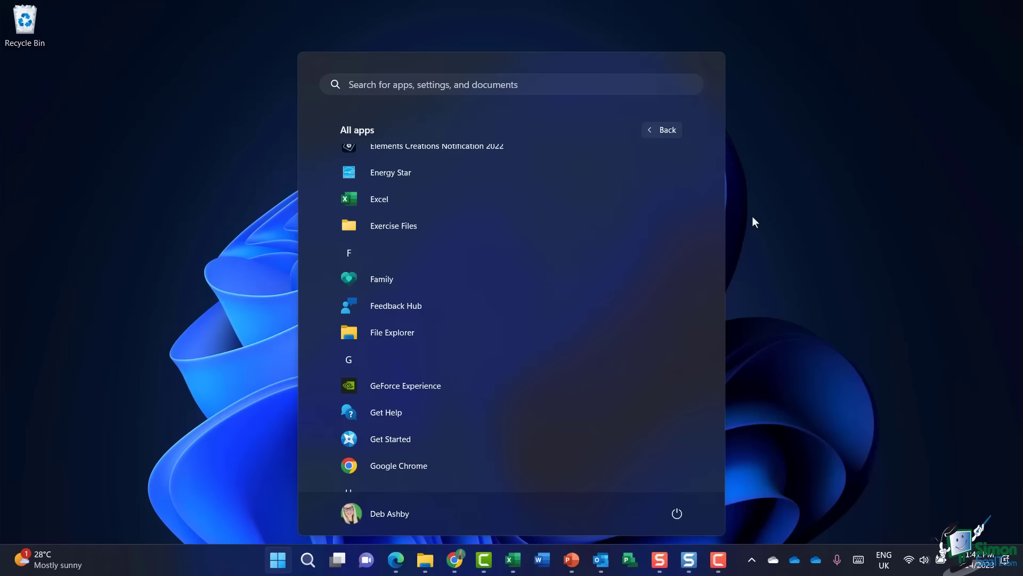
# Launch desktop Word from the taskbar and create a new blank document.
pyautogui.click(752, 216)
pyautogui.click(542, 559)
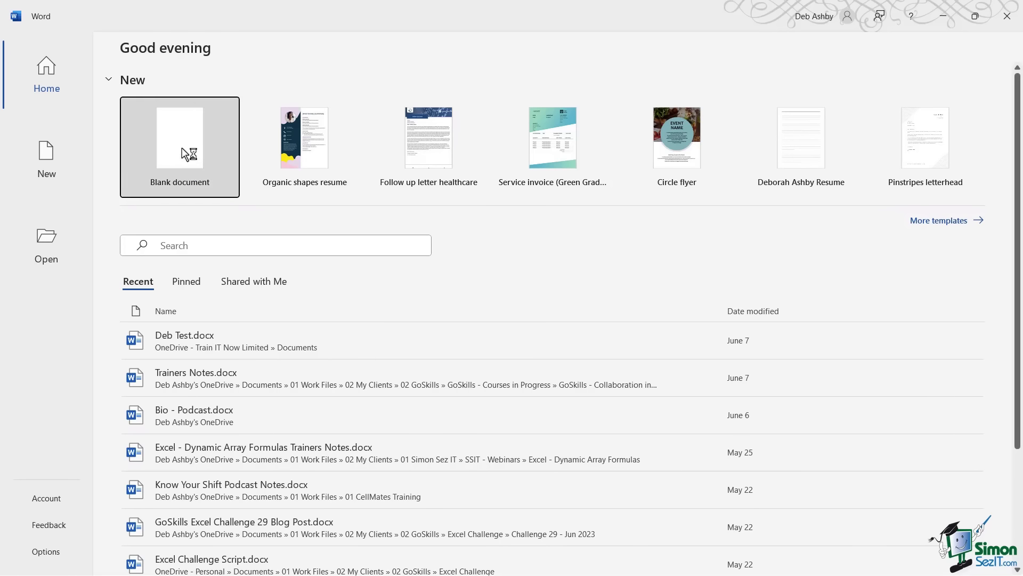
pyautogui.click(192, 162)
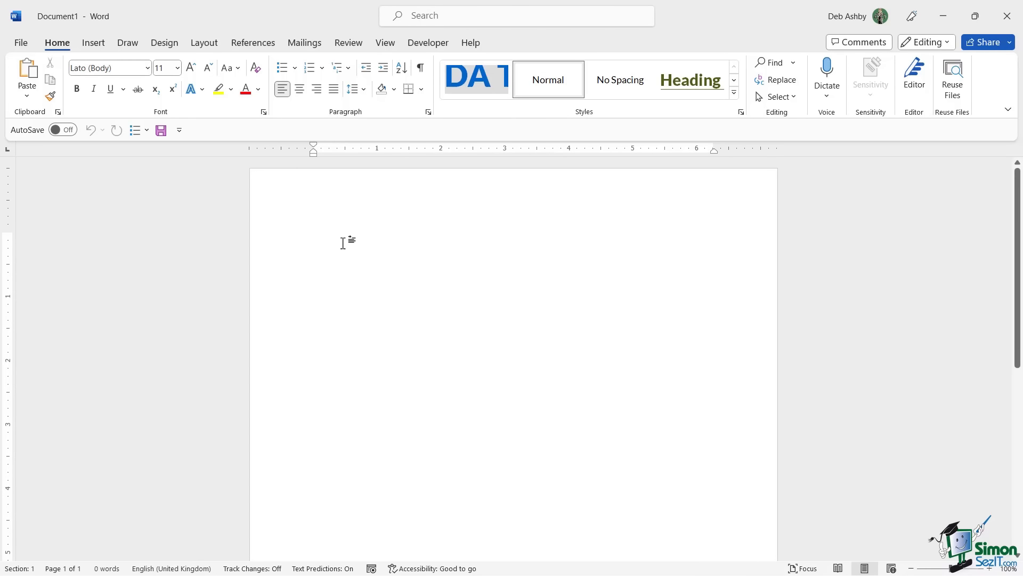
# Look through the Insert, Draw and Design ribbon tabs.
pyautogui.click(95, 44)
pyautogui.click(127, 43)
pyautogui.click(165, 43)
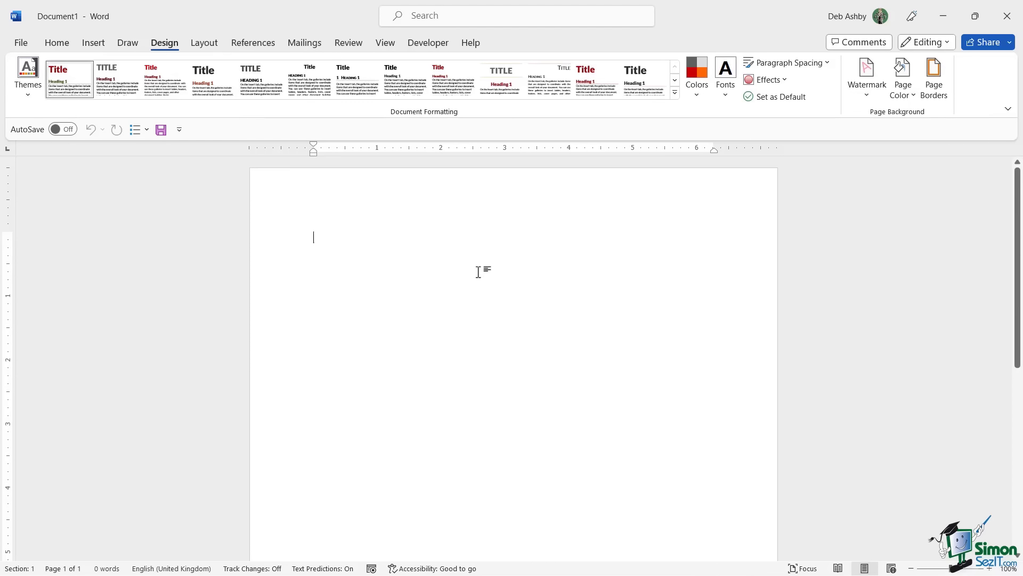
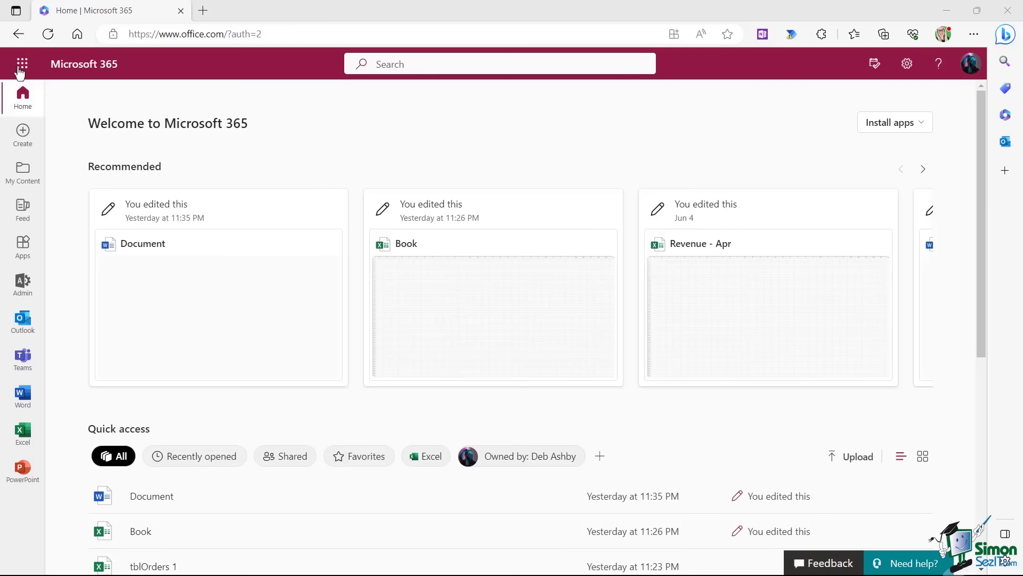
# Launch Outlook mail from the Microsoft 365 app launcher so the Inbox shows in a new tab.
pyautogui.click(22, 66)
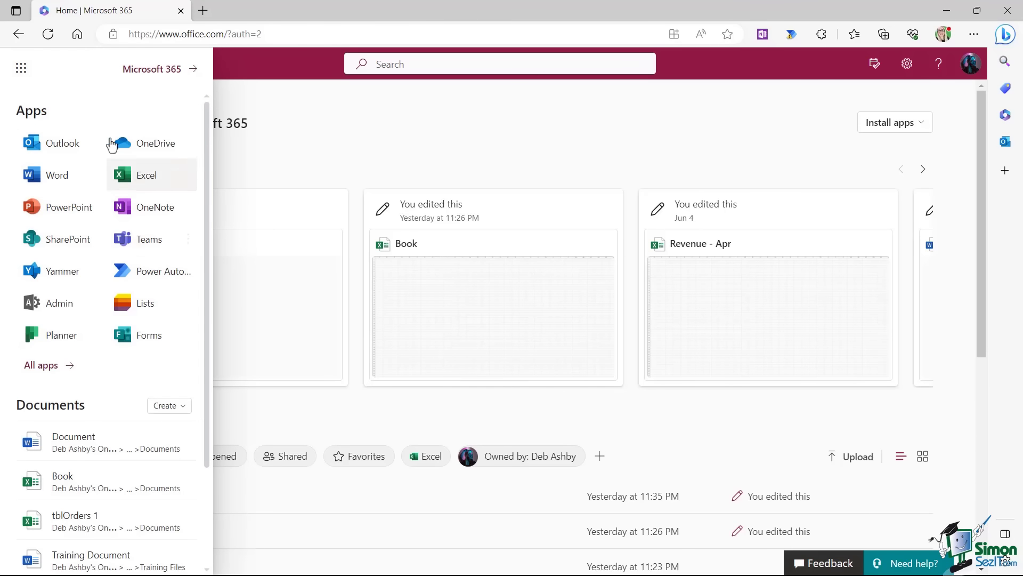
pyautogui.click(69, 150)
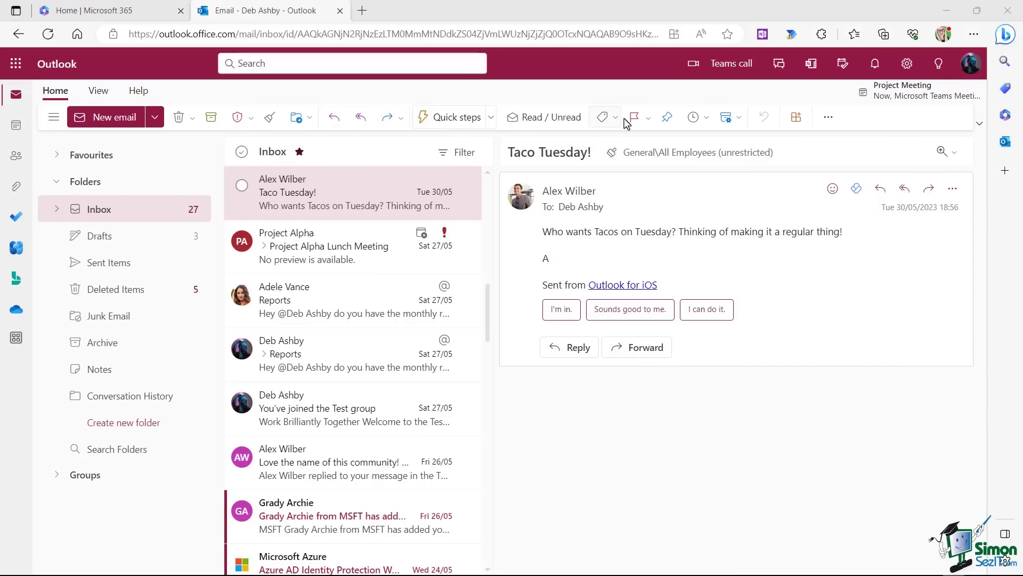
pyautogui.click(99, 92)
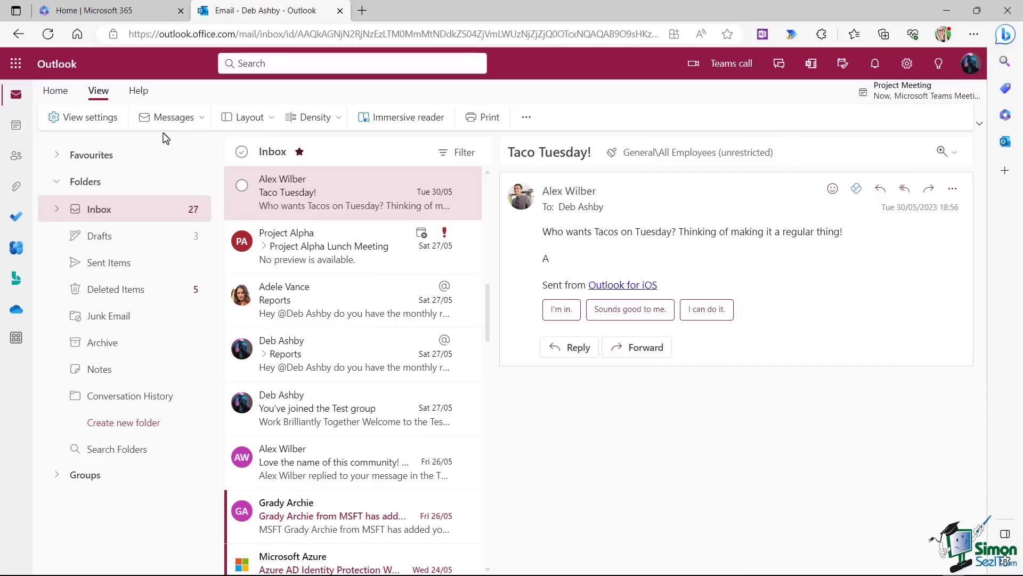
pyautogui.click(139, 91)
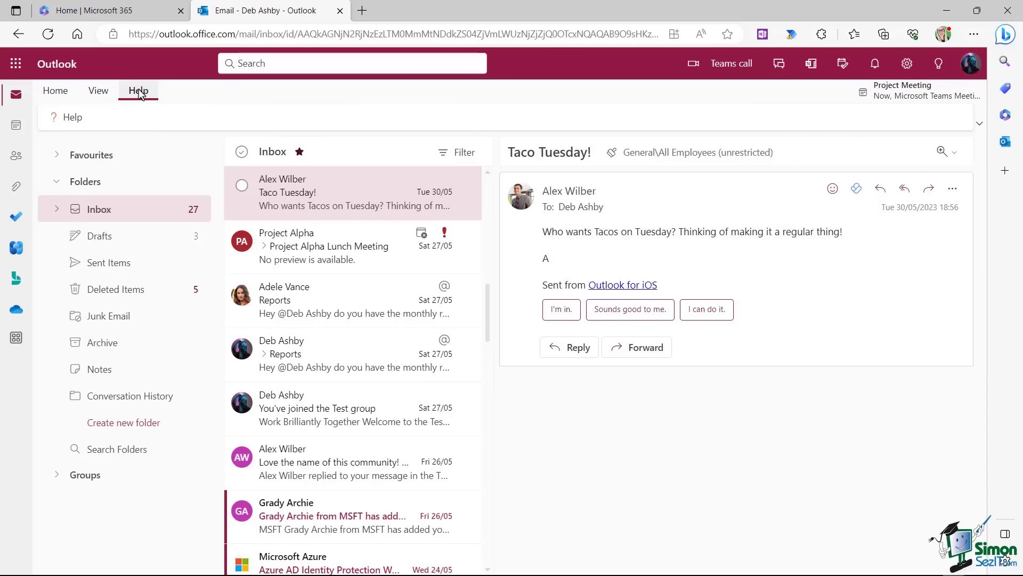
pyautogui.click(57, 92)
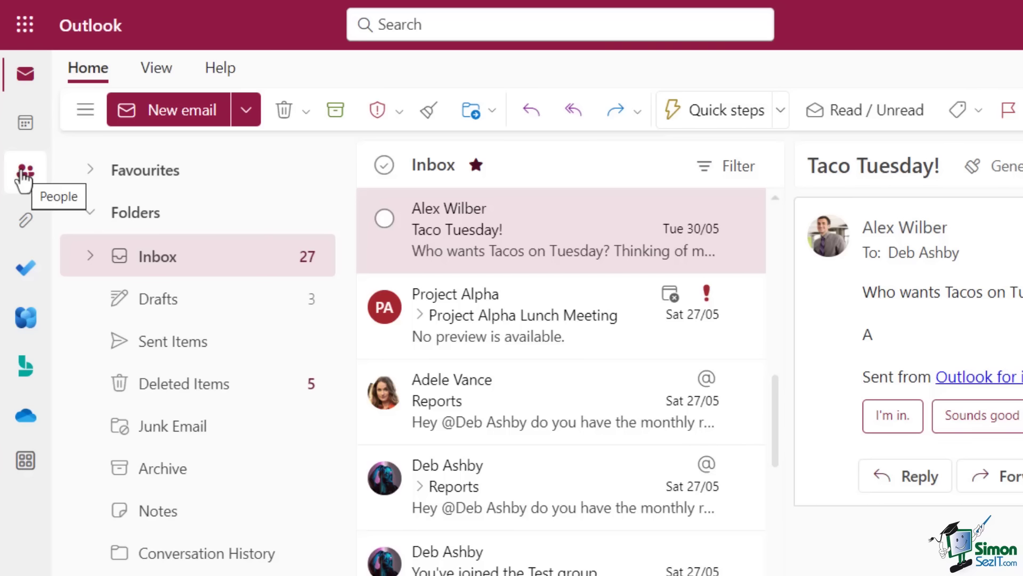
pyautogui.click(27, 221)
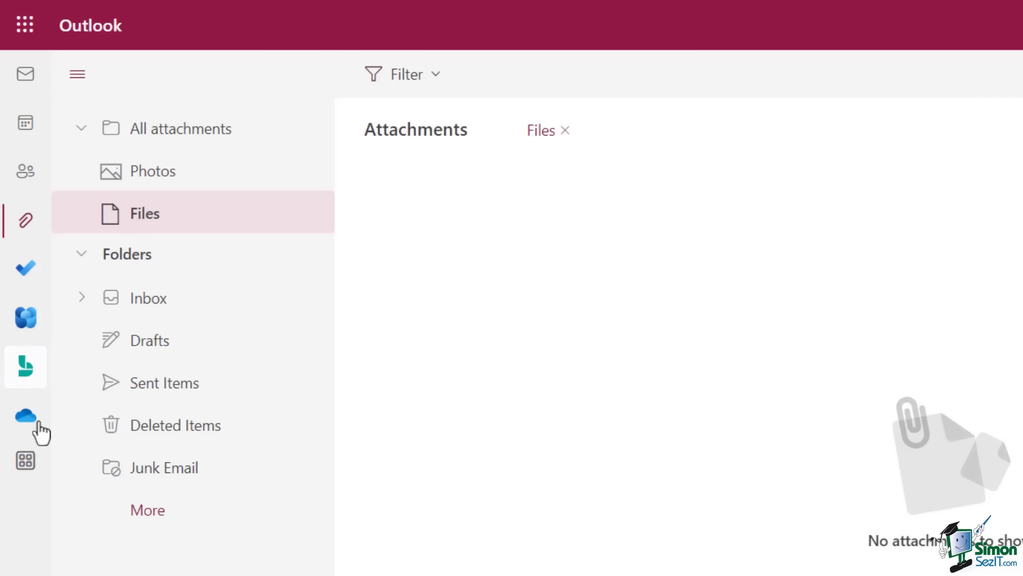
pyautogui.click(25, 468)
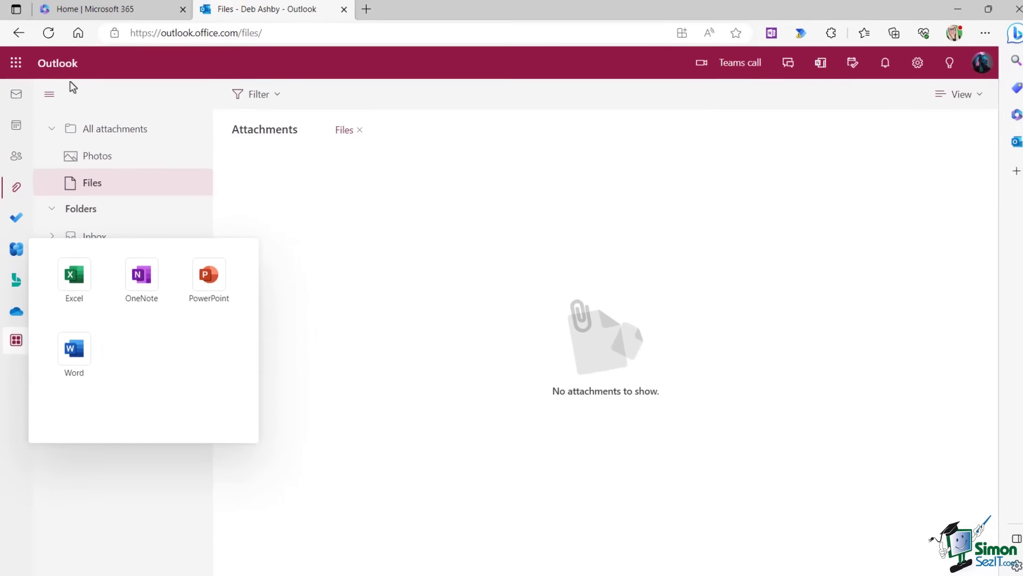
pyautogui.click(16, 94)
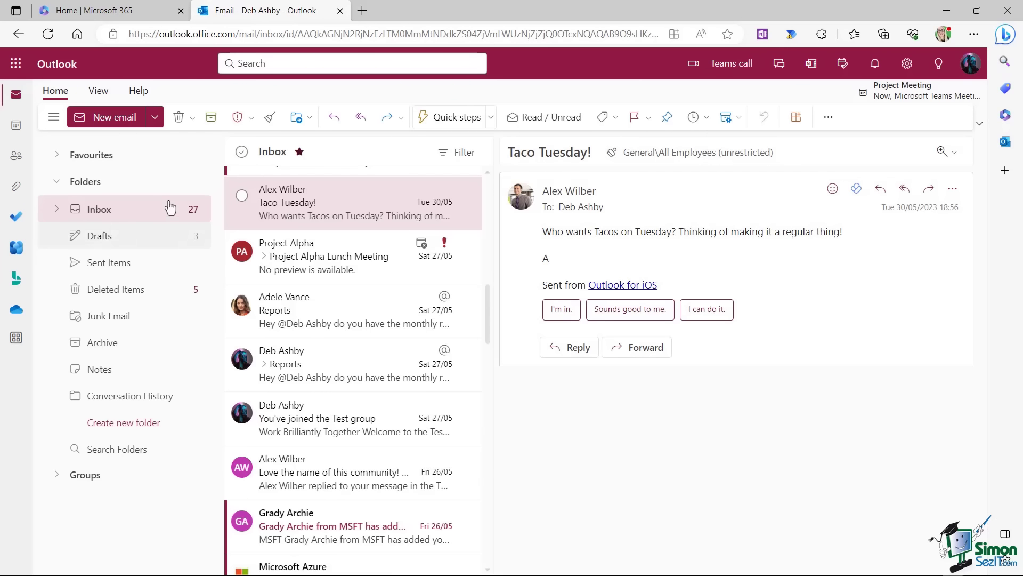
pyautogui.click(169, 208)
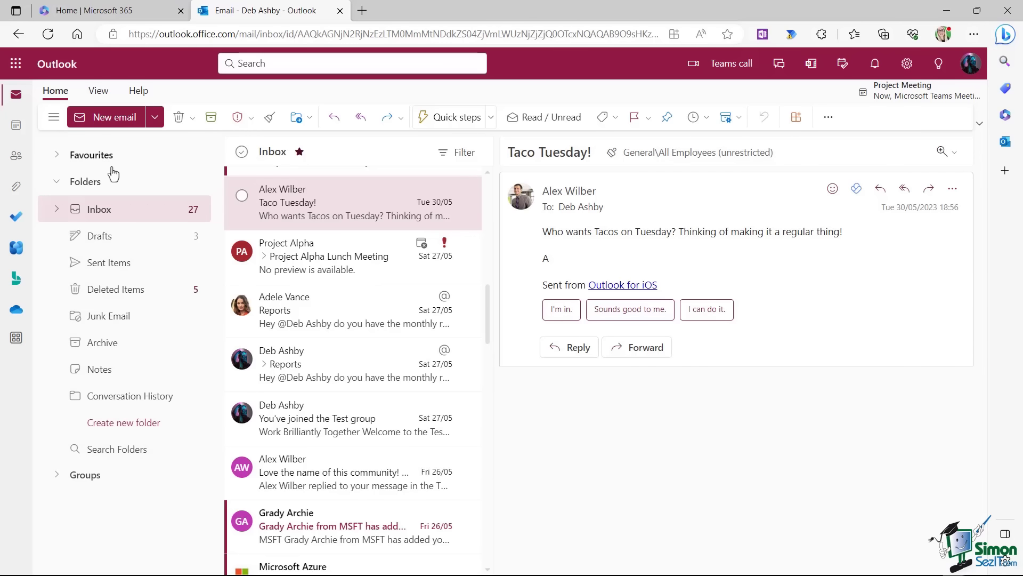
pyautogui.click(54, 122)
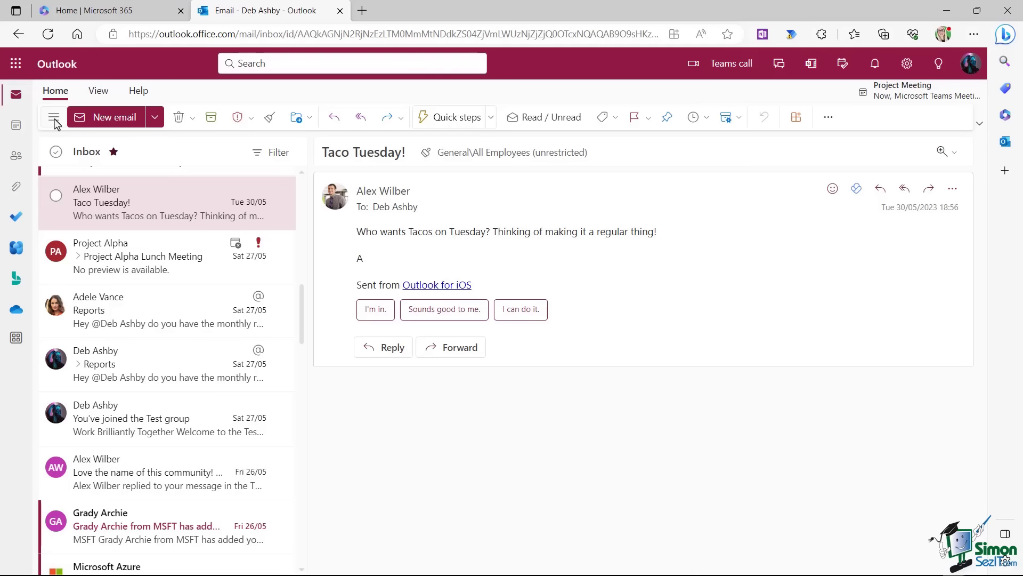
pyautogui.click(54, 118)
pyautogui.click(54, 120)
pyautogui.click(54, 120)
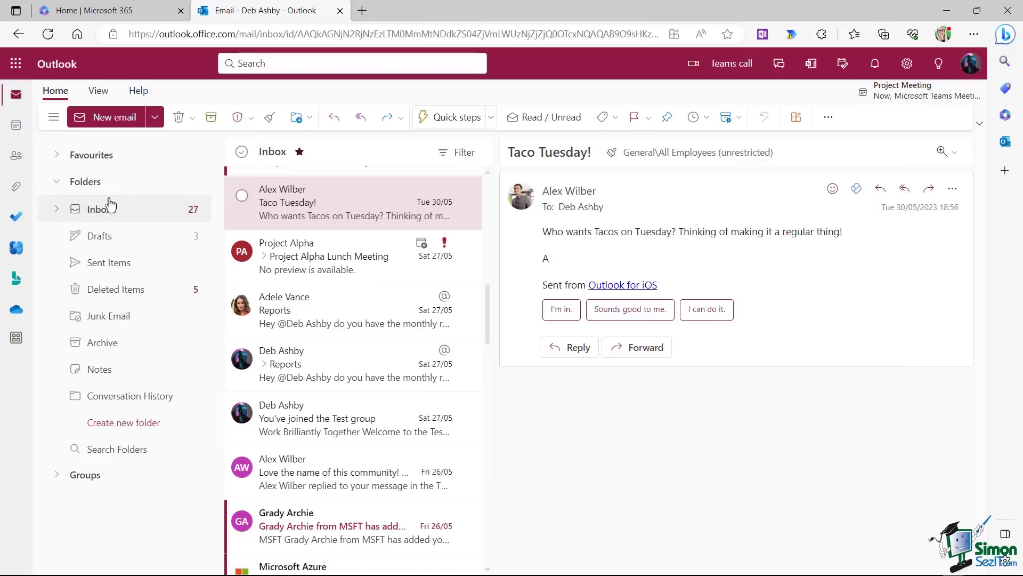
# Expand Favourites, add Junk Email to it, then remove Junk Email again.
pyautogui.click(57, 156)
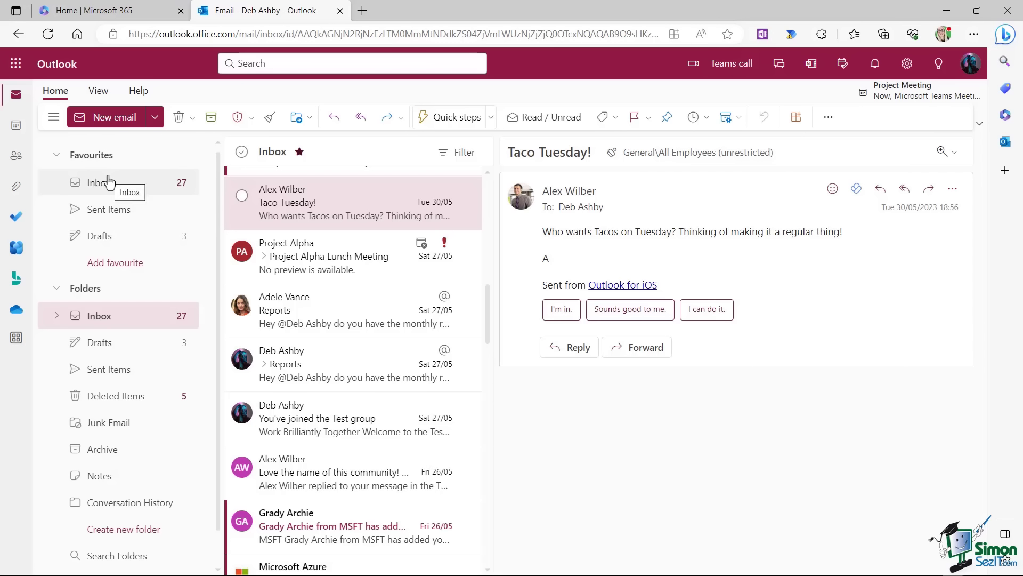
pyautogui.rightClick(134, 427)
pyautogui.click(208, 320)
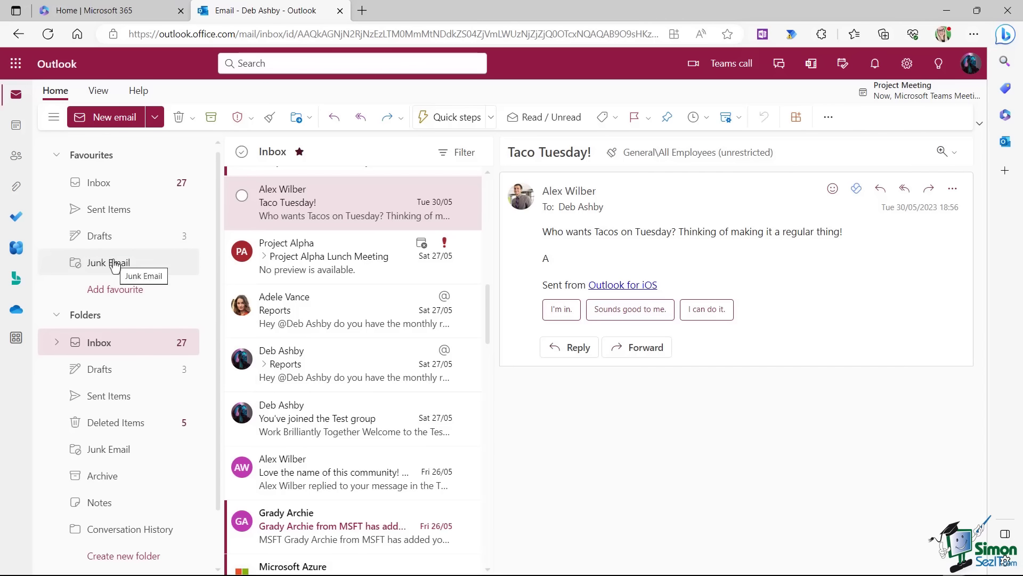
pyautogui.rightClick(115, 264)
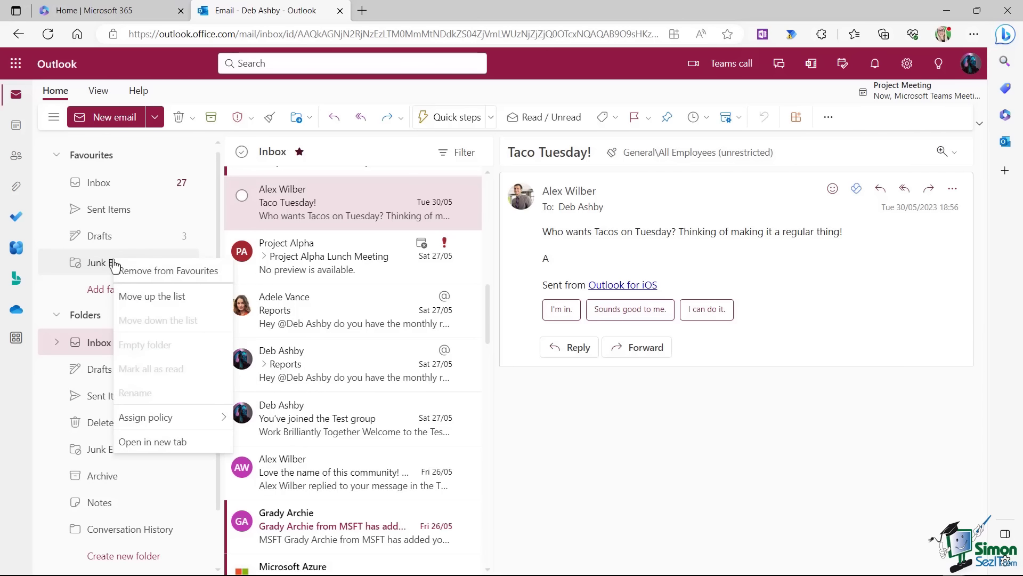
pyautogui.click(153, 272)
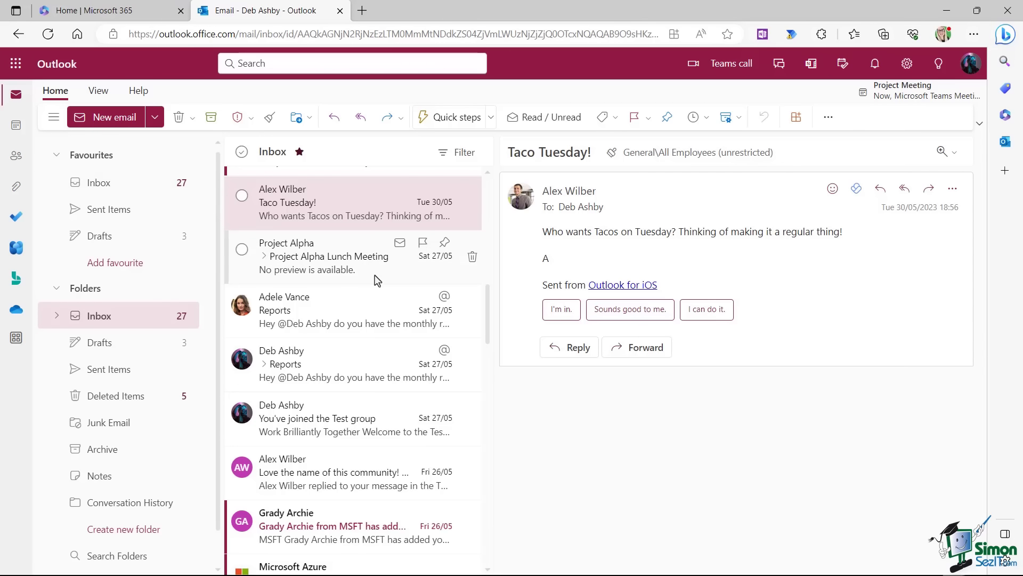
pyautogui.scroll(-5, 378, 280)
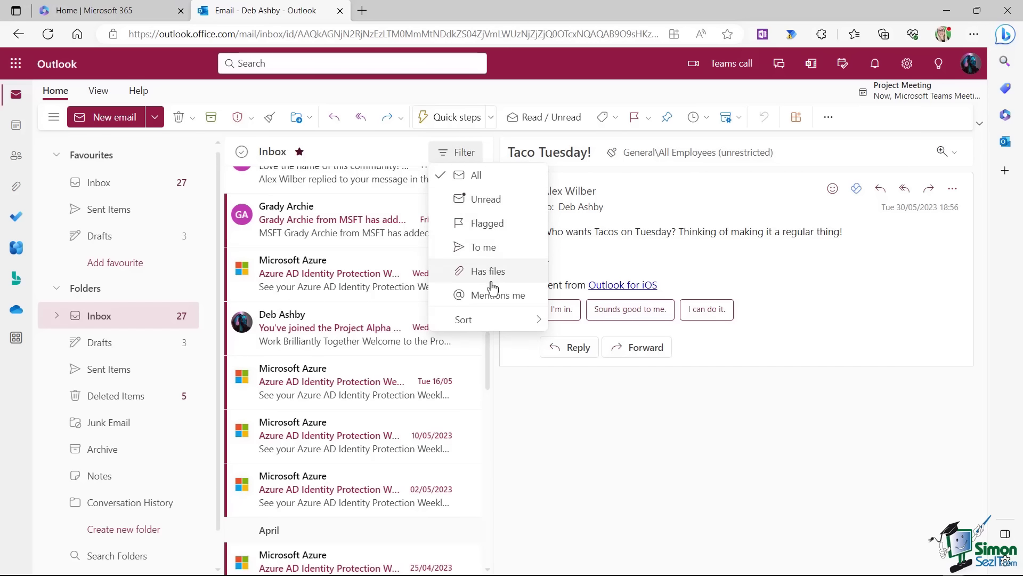
pyautogui.click(493, 204)
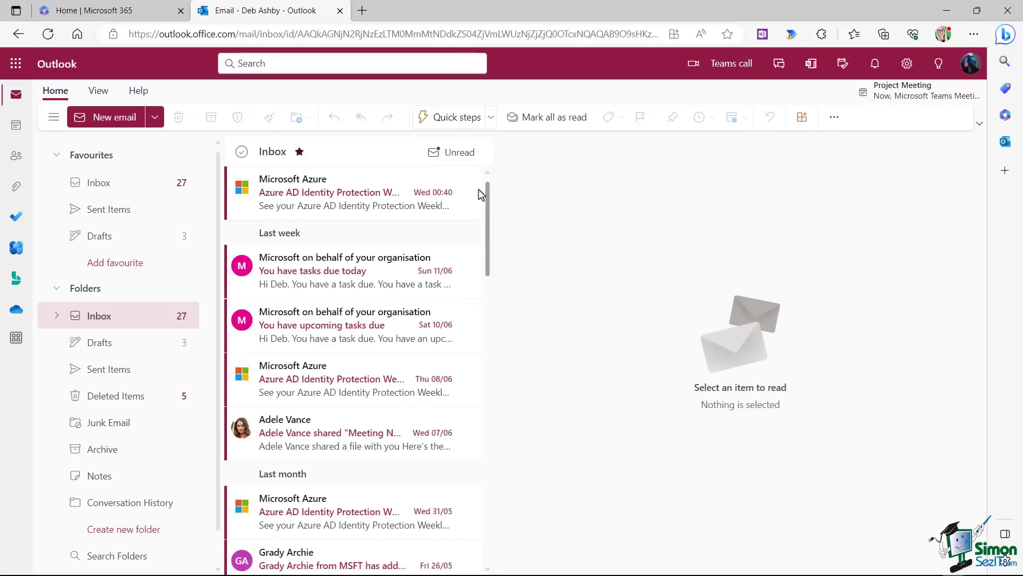
pyautogui.click(452, 155)
pyautogui.click(453, 157)
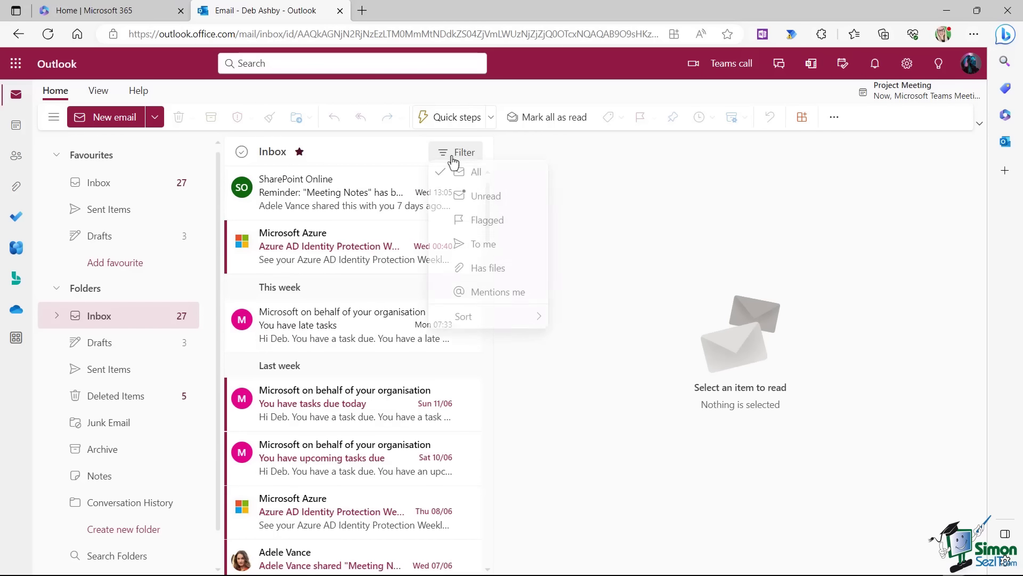
pyautogui.click(479, 226)
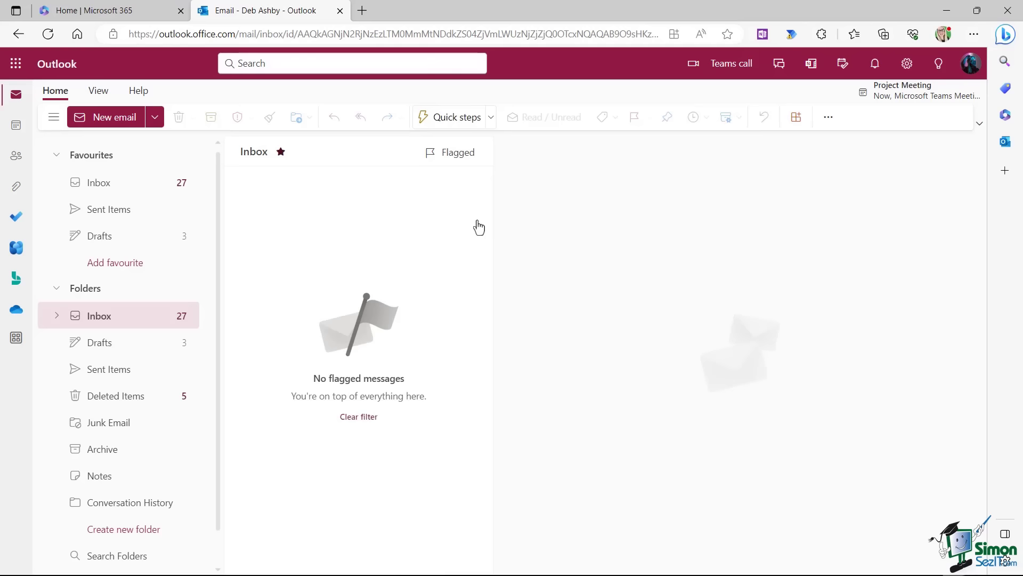
pyautogui.click(449, 155)
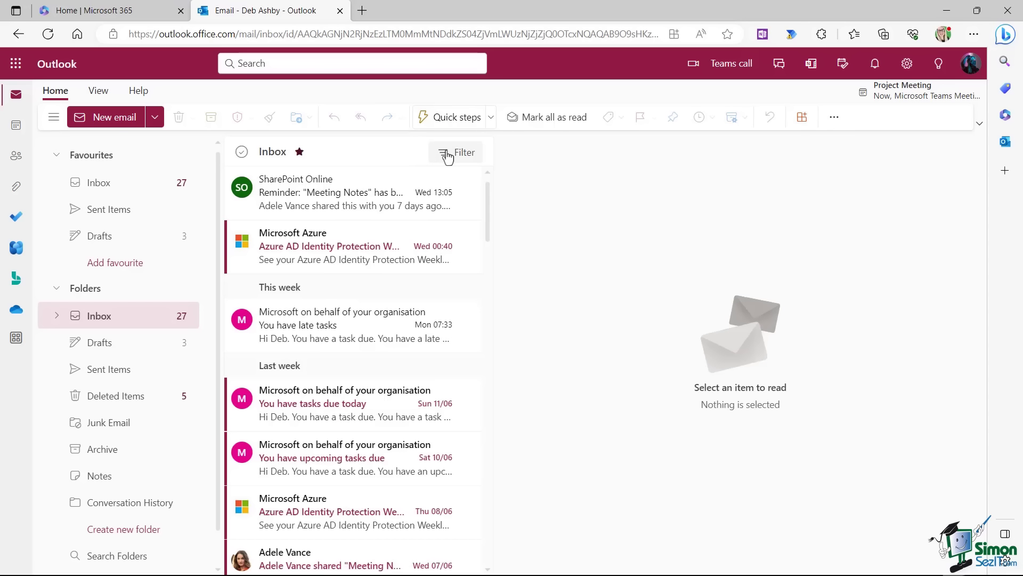
pyautogui.click(449, 156)
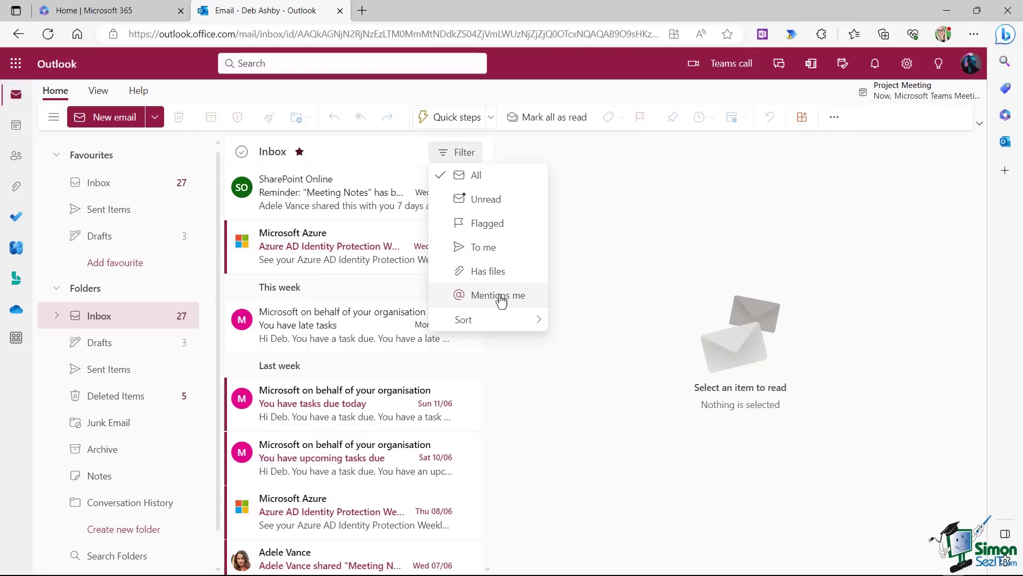
pyautogui.moveTo(499, 326)
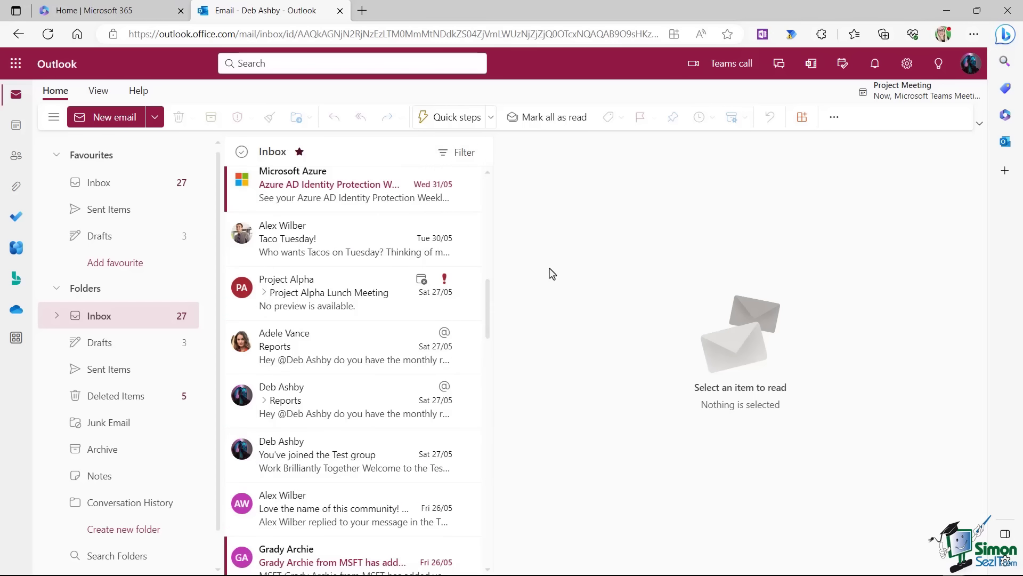
# Open the Taco Tuesday! email and try the reading pane at the bottom, then hidden.
pyautogui.click(336, 247)
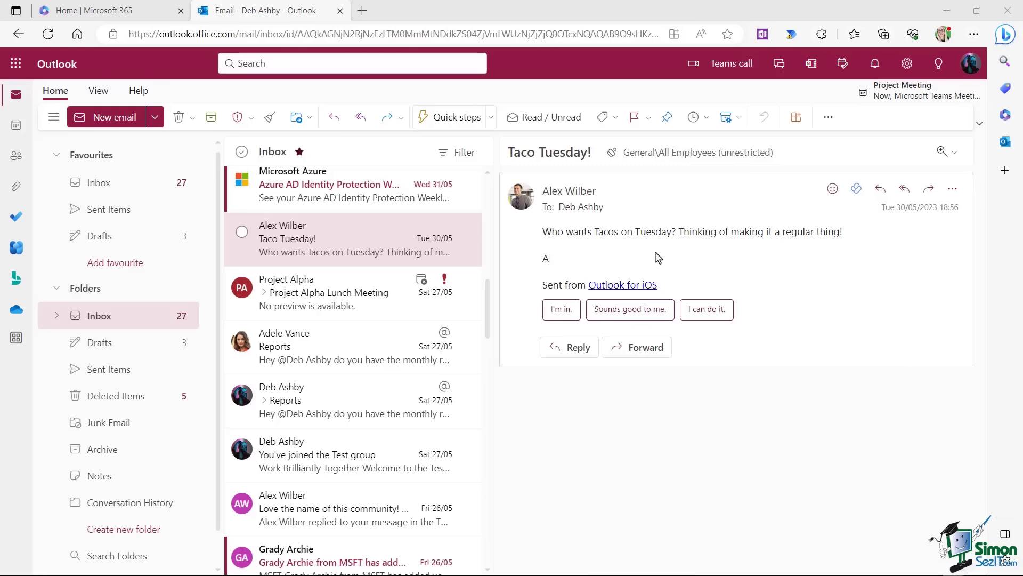
pyautogui.click(99, 91)
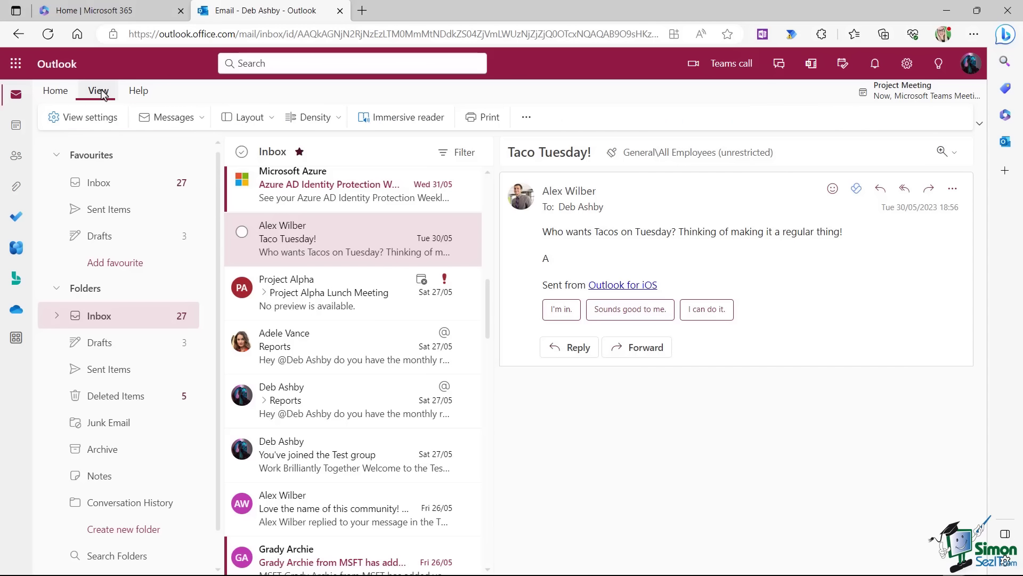
pyautogui.click(272, 119)
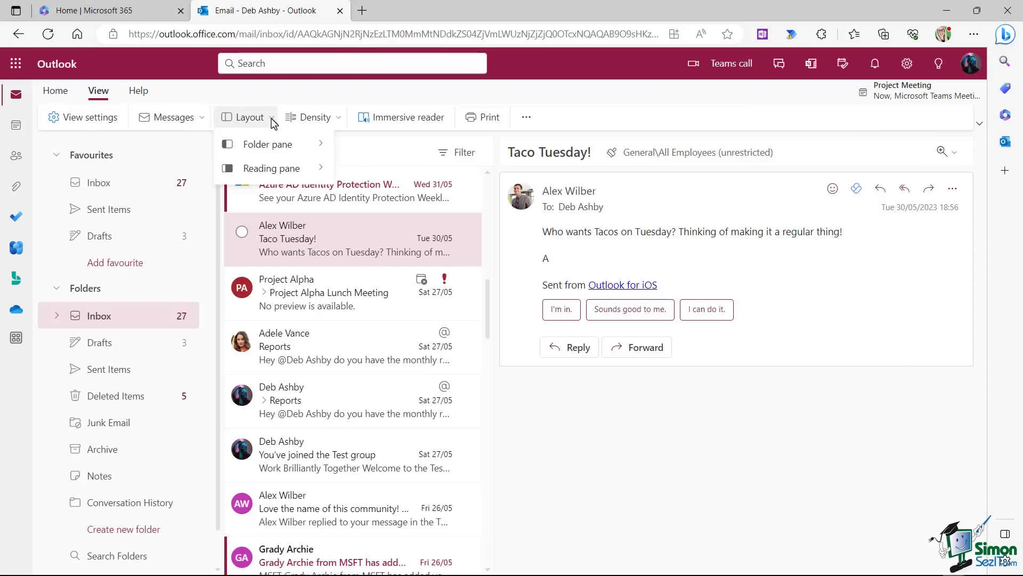
pyautogui.moveTo(274, 175)
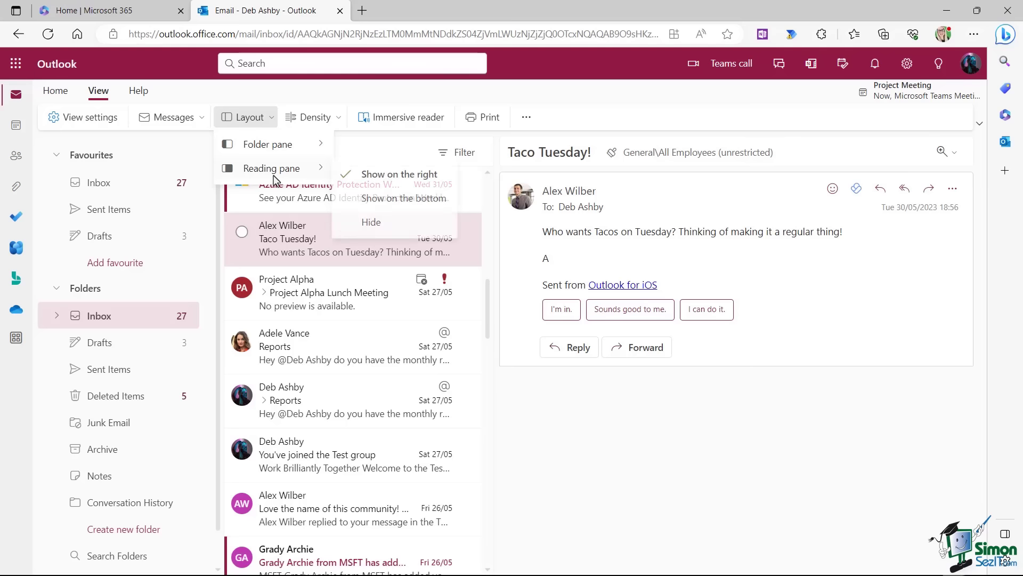
pyautogui.click(411, 198)
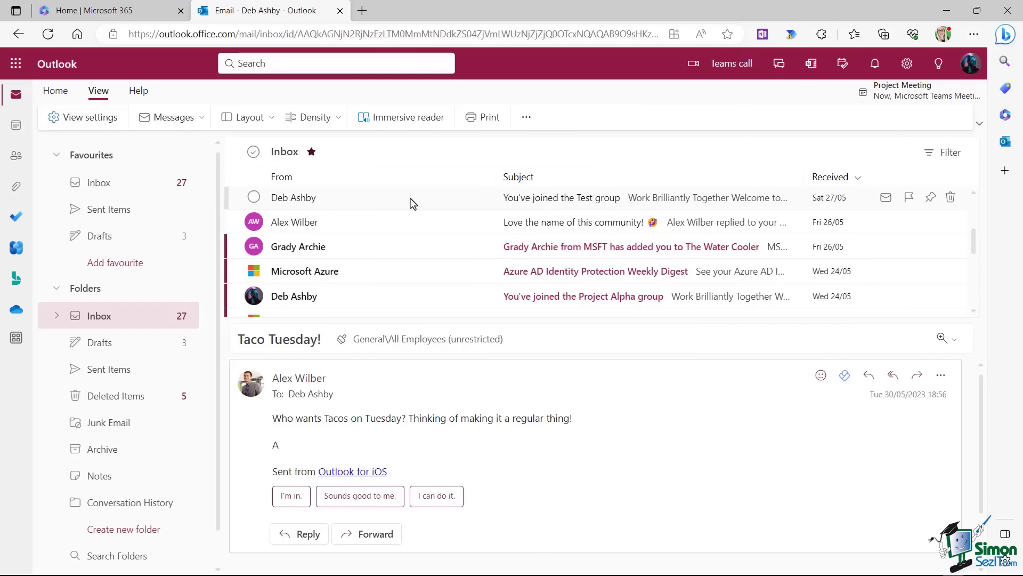
pyautogui.click(272, 118)
pyautogui.moveTo(272, 174)
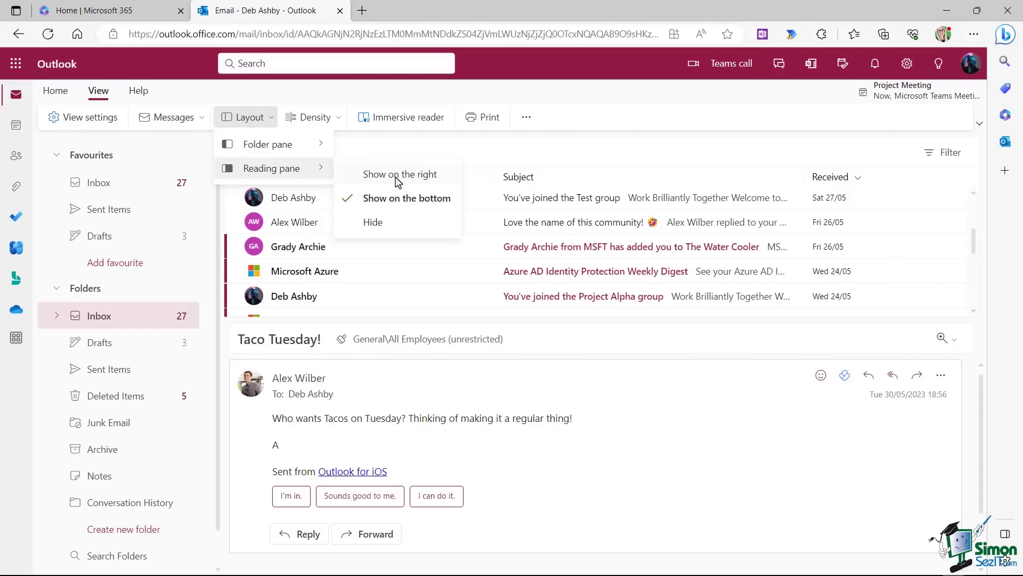
pyautogui.click(394, 222)
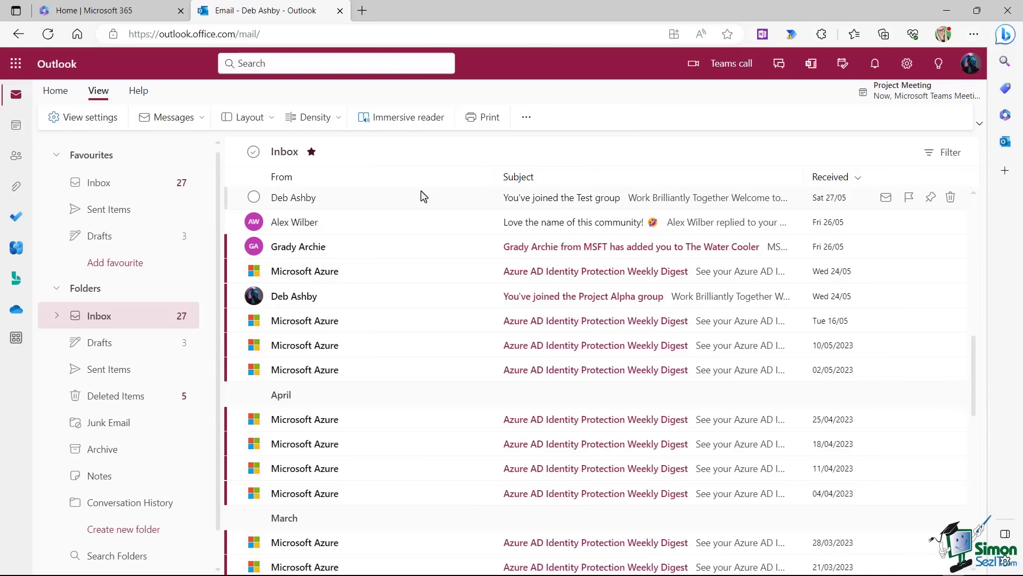
# Put the reading pane back on the right and set message list density to Cozy.
pyautogui.click(270, 120)
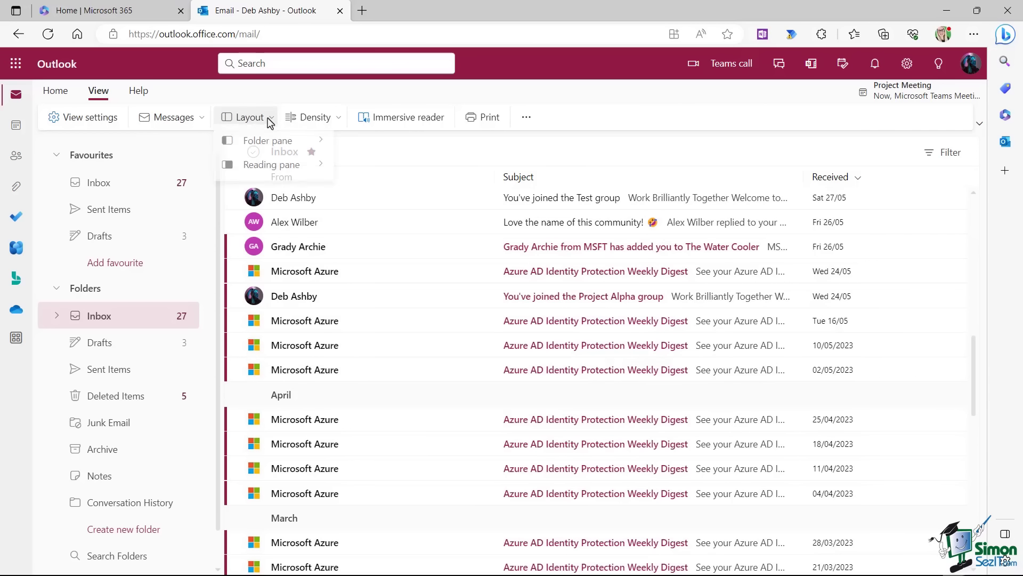
pyautogui.moveTo(272, 173)
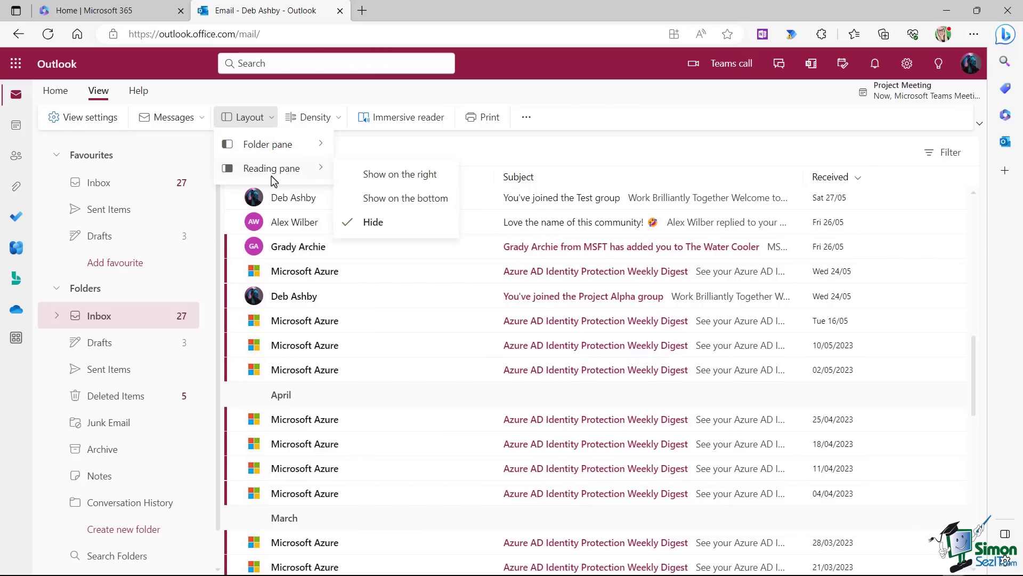
pyautogui.click(417, 181)
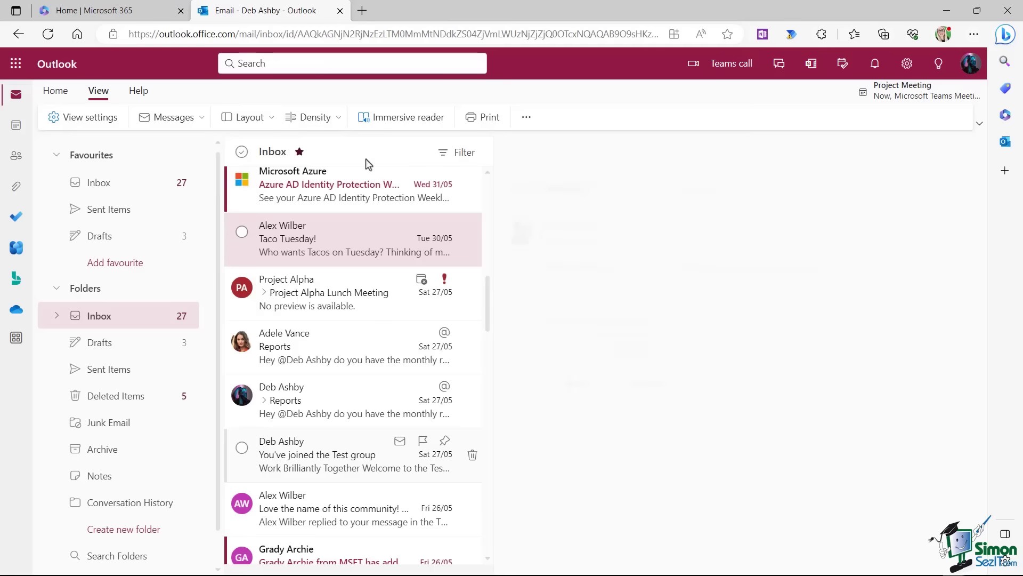
pyautogui.click(337, 120)
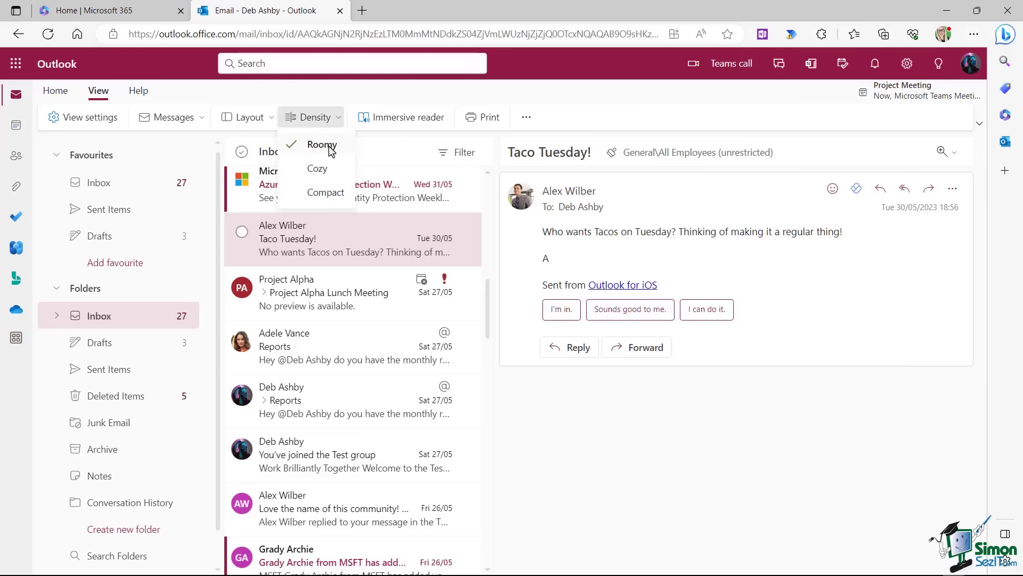
pyautogui.click(319, 169)
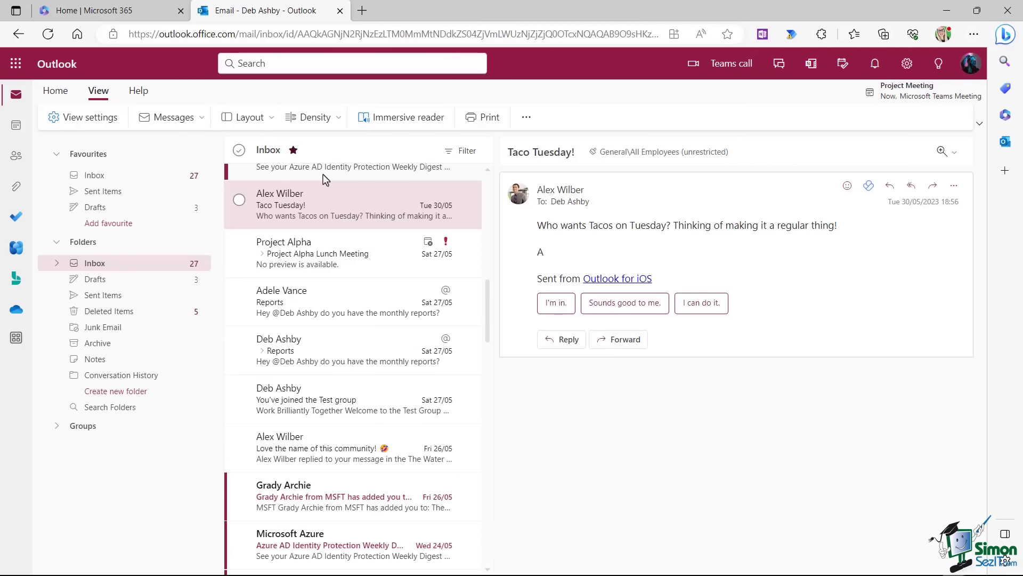
# Switch the message list to Compact density, then back to Roomy.
pyautogui.click(340, 117)
pyautogui.click(319, 195)
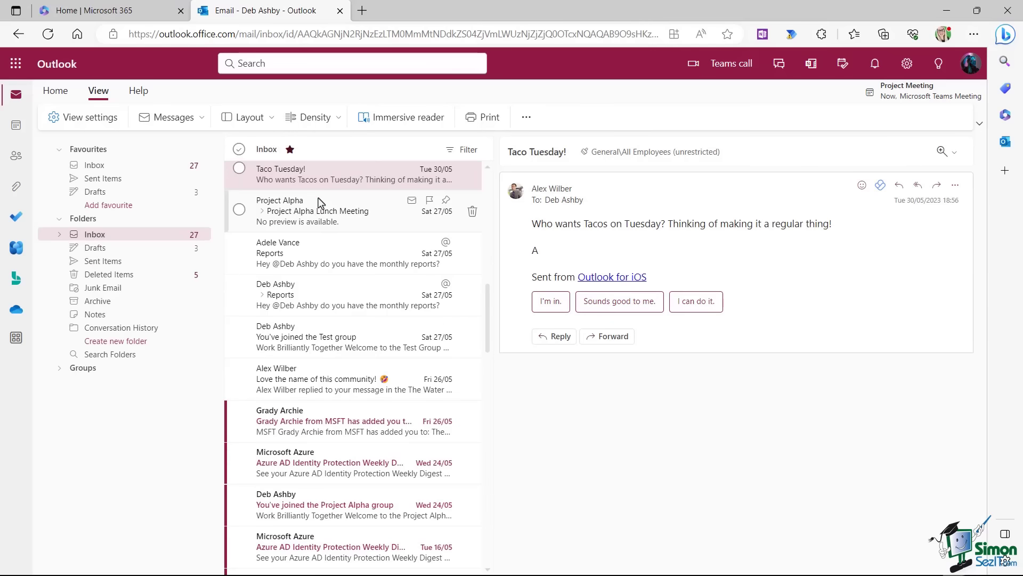
pyautogui.click(338, 118)
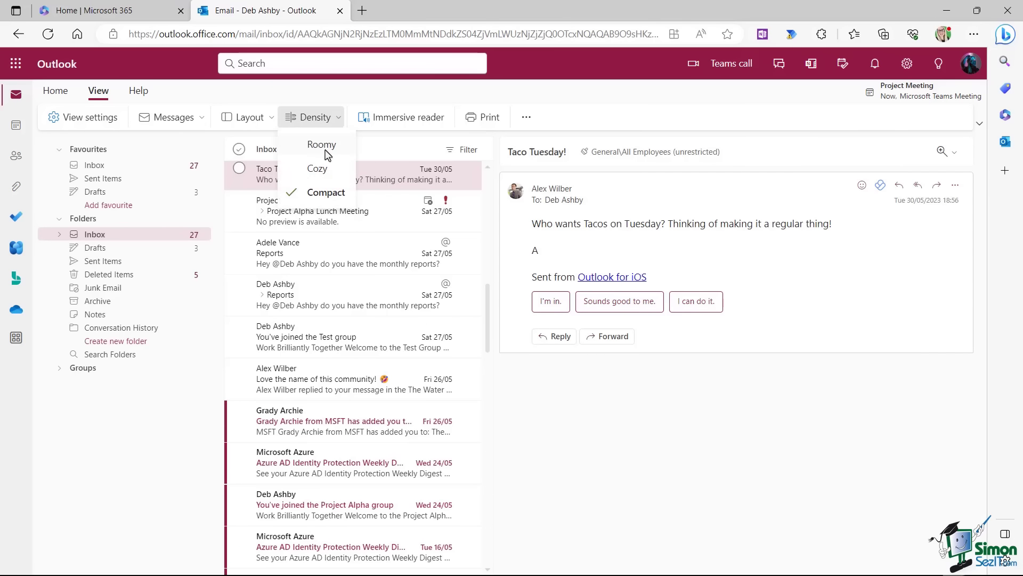
pyautogui.click(322, 144)
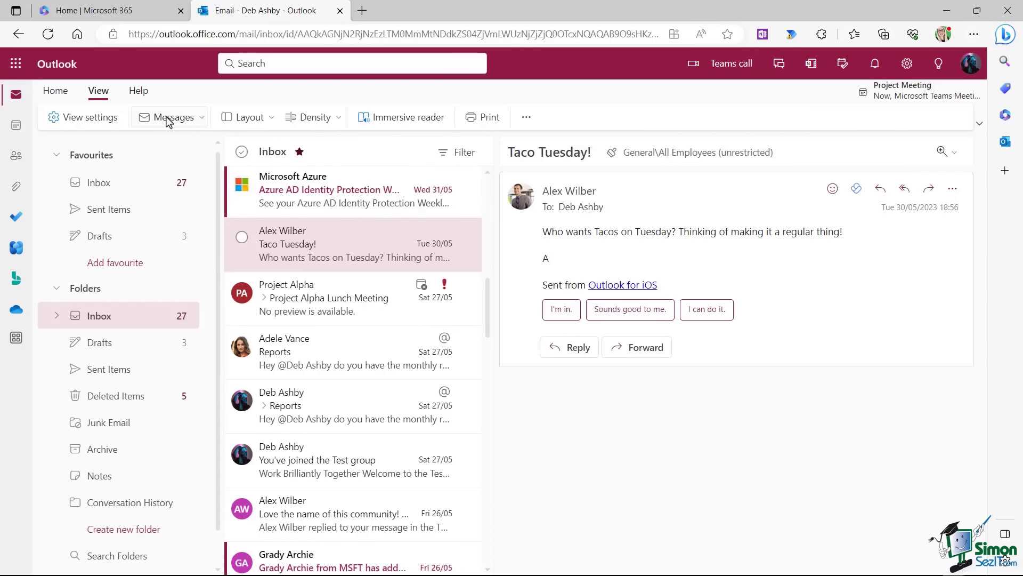
# Set Conversations to show each message separately, then open the Taco Tuesday! email.
pyautogui.click(196, 119)
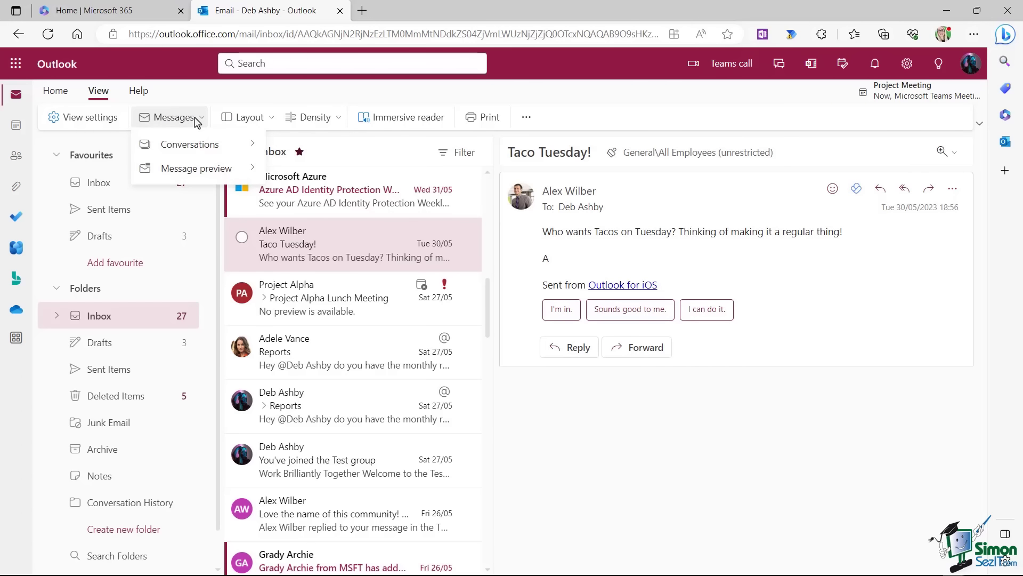
pyautogui.moveTo(196, 148)
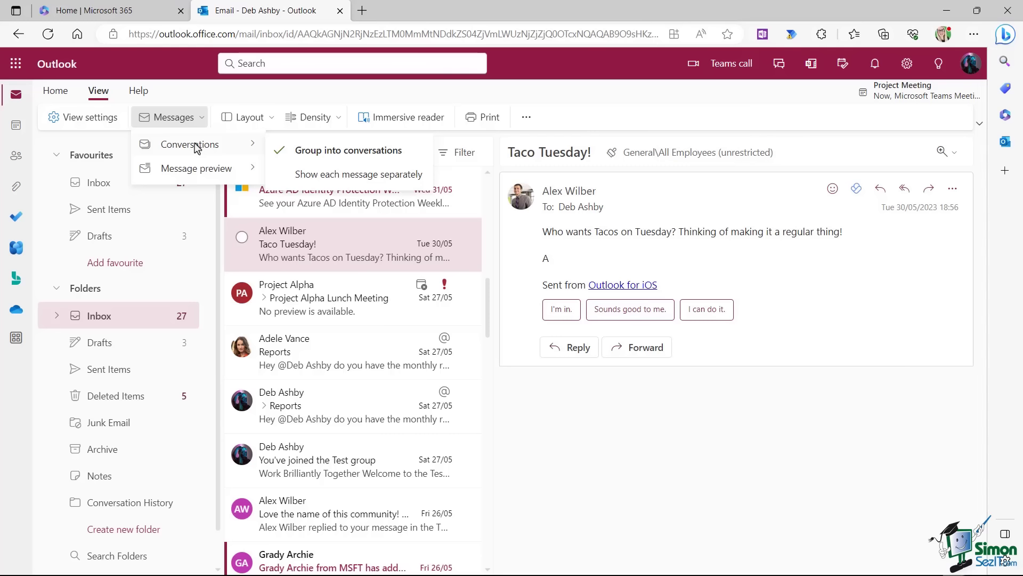
pyautogui.click(349, 178)
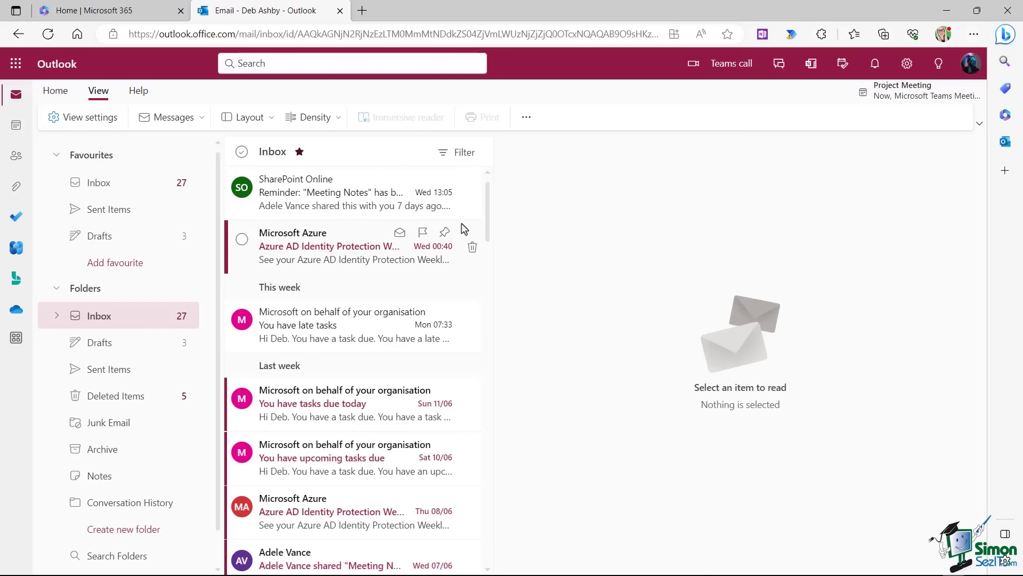
pyautogui.scroll(-10, 489, 224)
pyautogui.click(320, 288)
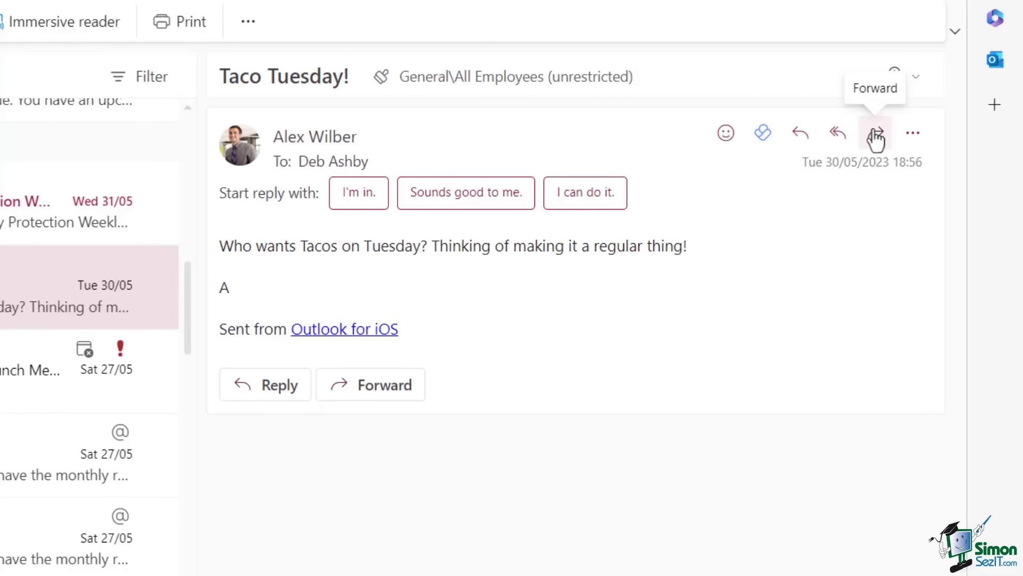
pyautogui.click(913, 134)
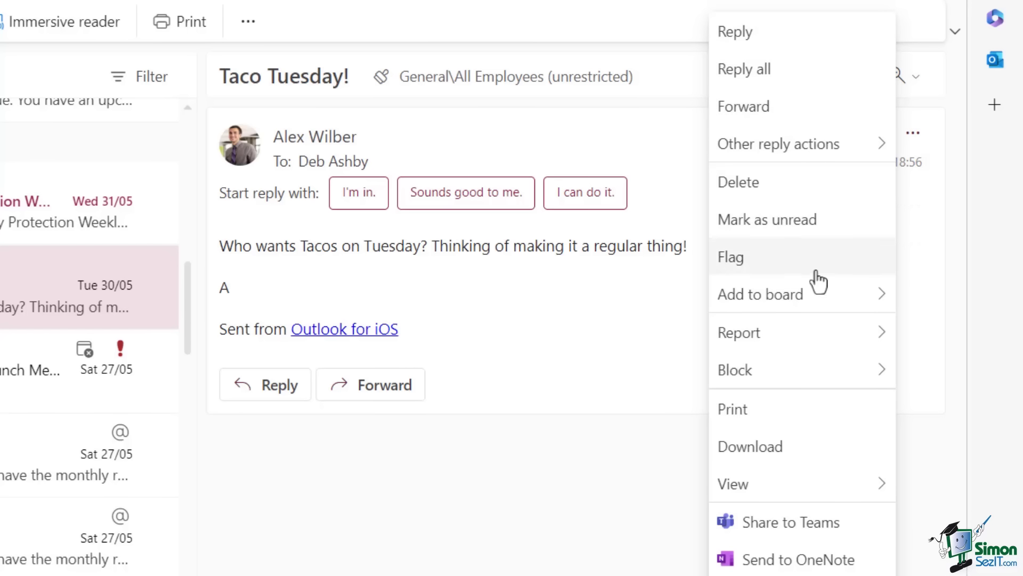
pyautogui.moveTo(821, 383)
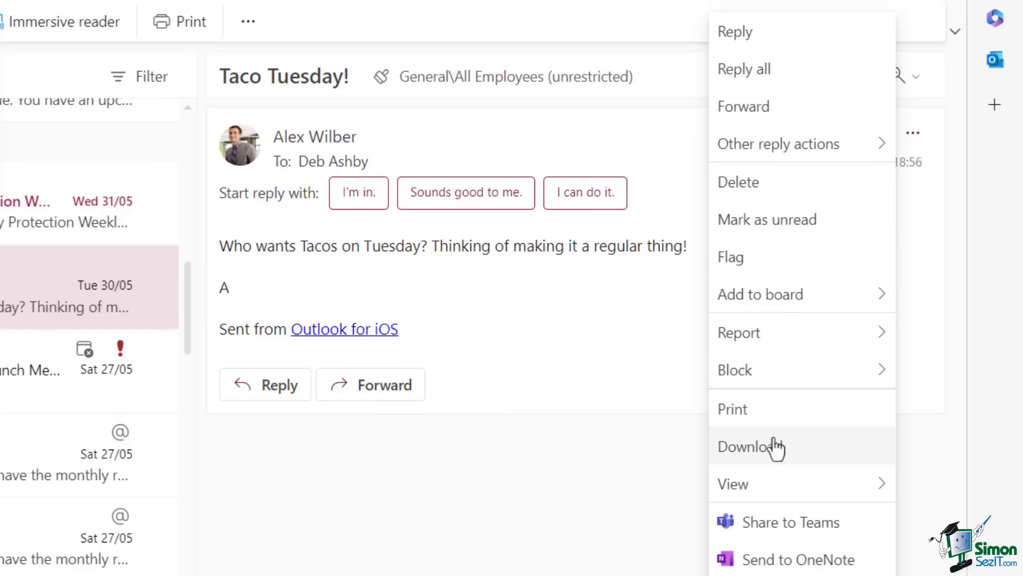
pyautogui.moveTo(769, 491)
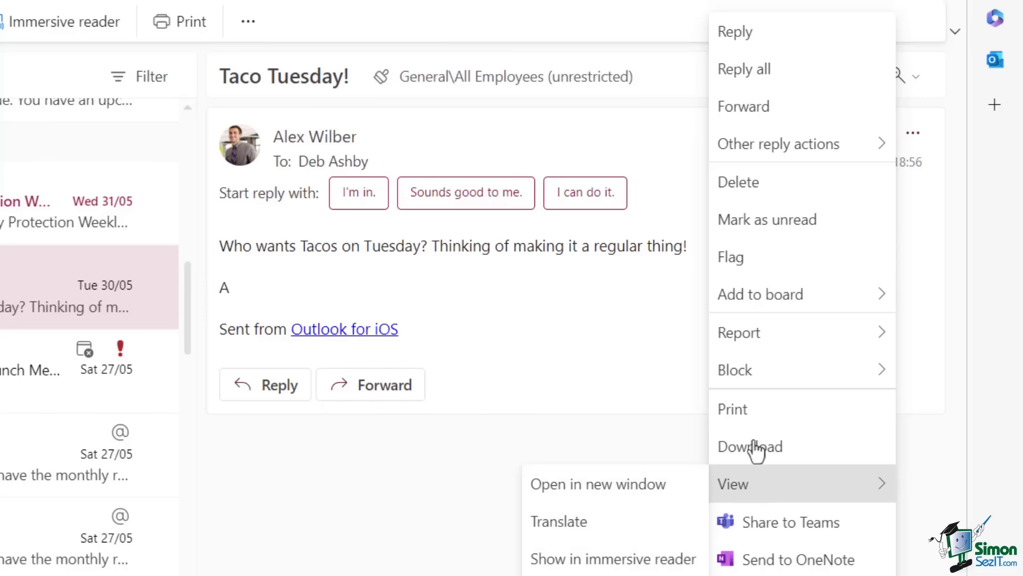
pyautogui.click(255, 210)
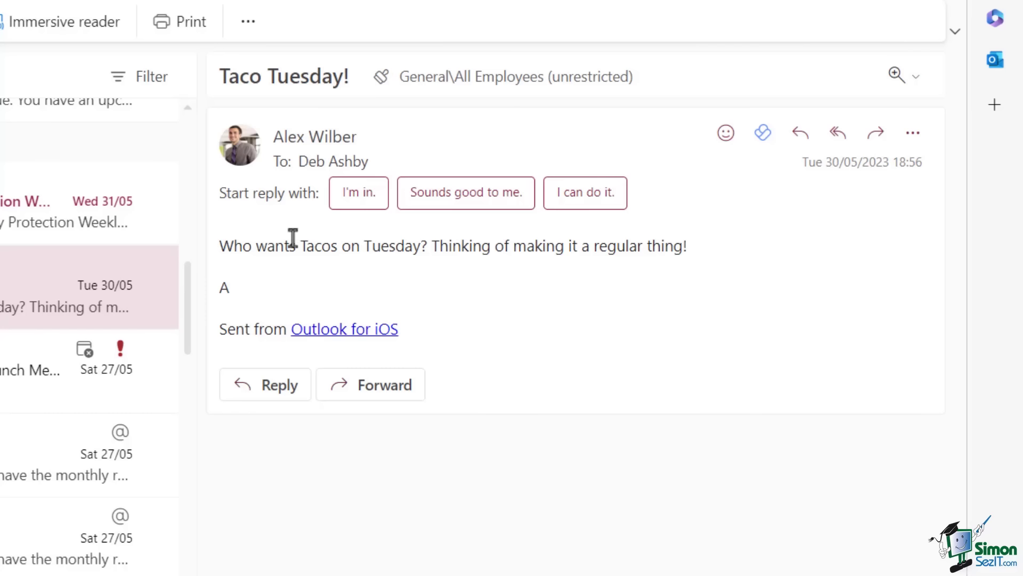
# Send the suggested 'Sounds good to me.' reply to the Taco Tuesday! email.
pyautogui.click(464, 193)
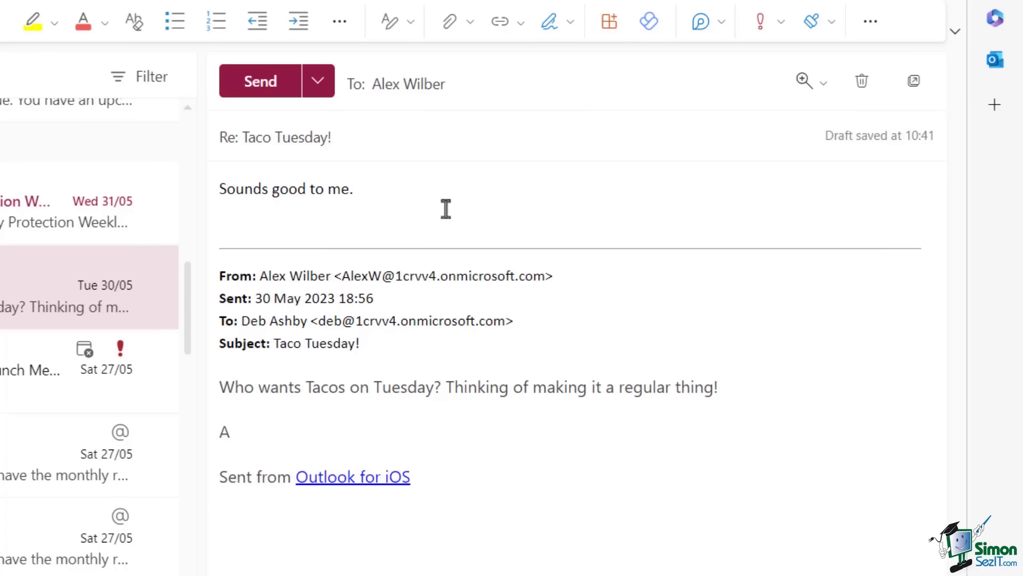
pyautogui.click(262, 139)
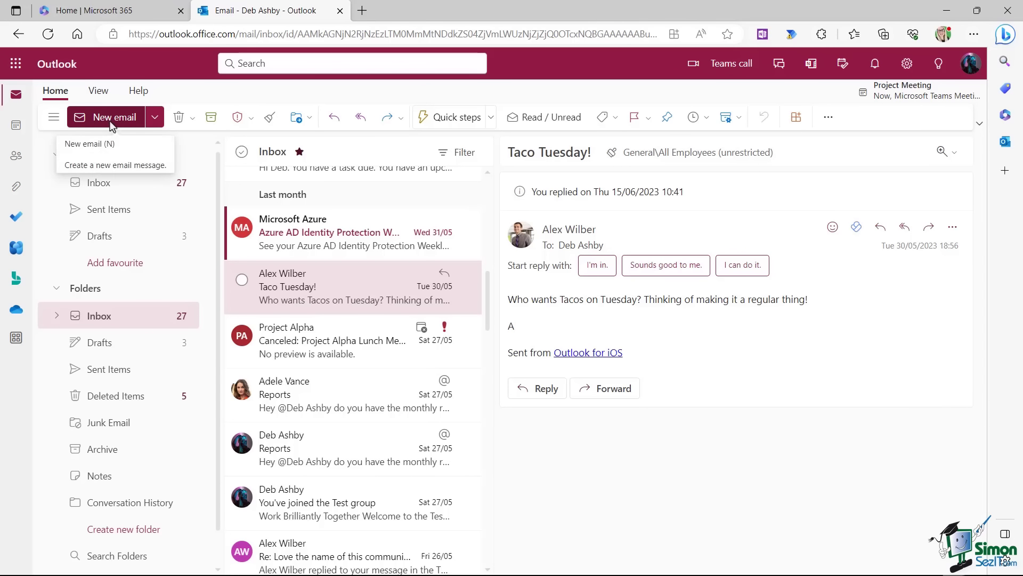
# Start a new mail message and address it to a suggested contact found by name.
pyautogui.click(155, 116)
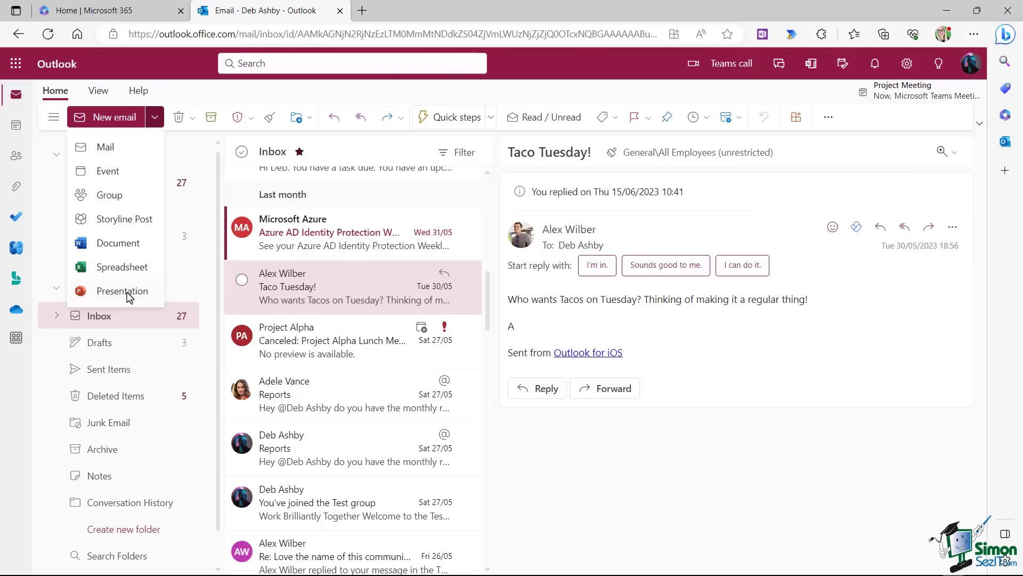
pyautogui.click(117, 155)
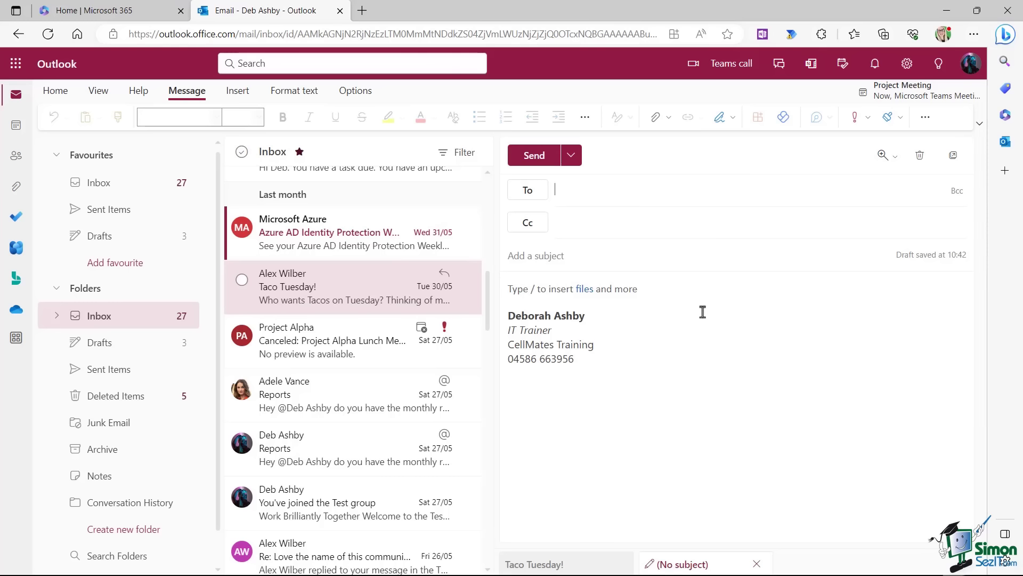
pyautogui.write('adel')
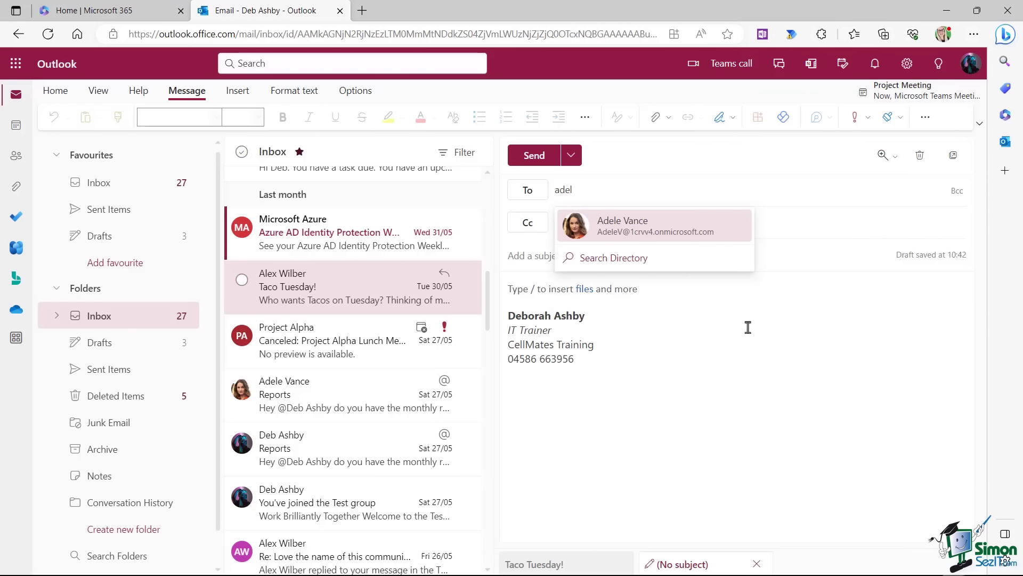
pyautogui.click(669, 227)
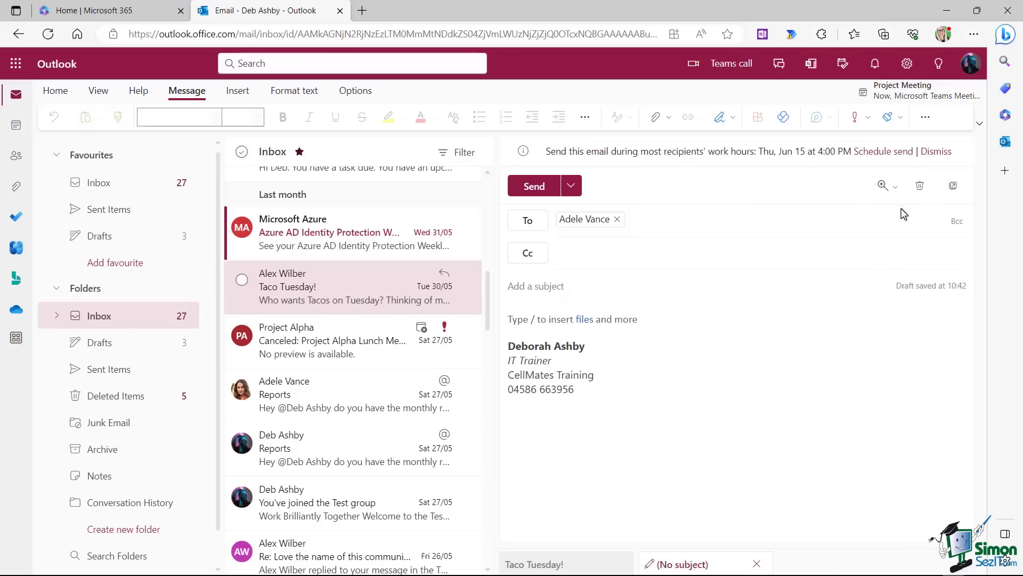
# Show Bcc, fill in the Reports subject and Sales Report request, then open the Azure AD digest.
pyautogui.click(957, 221)
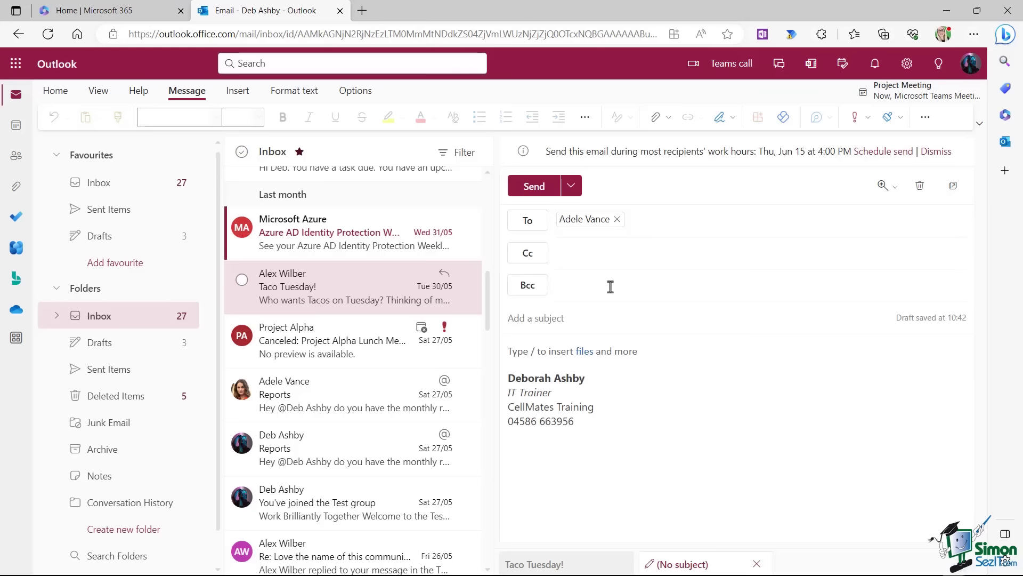
pyautogui.click(635, 319)
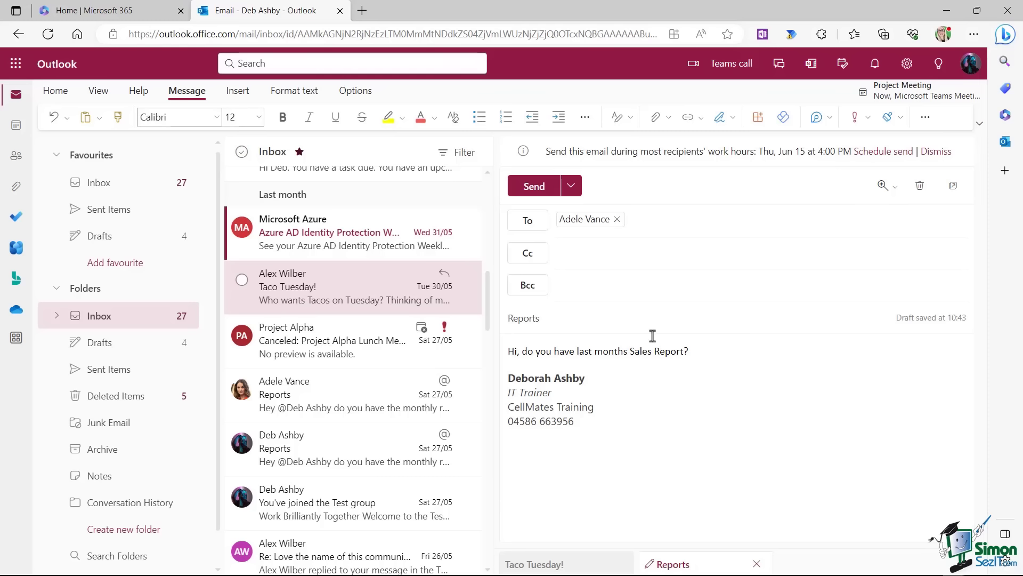
pyautogui.click(327, 240)
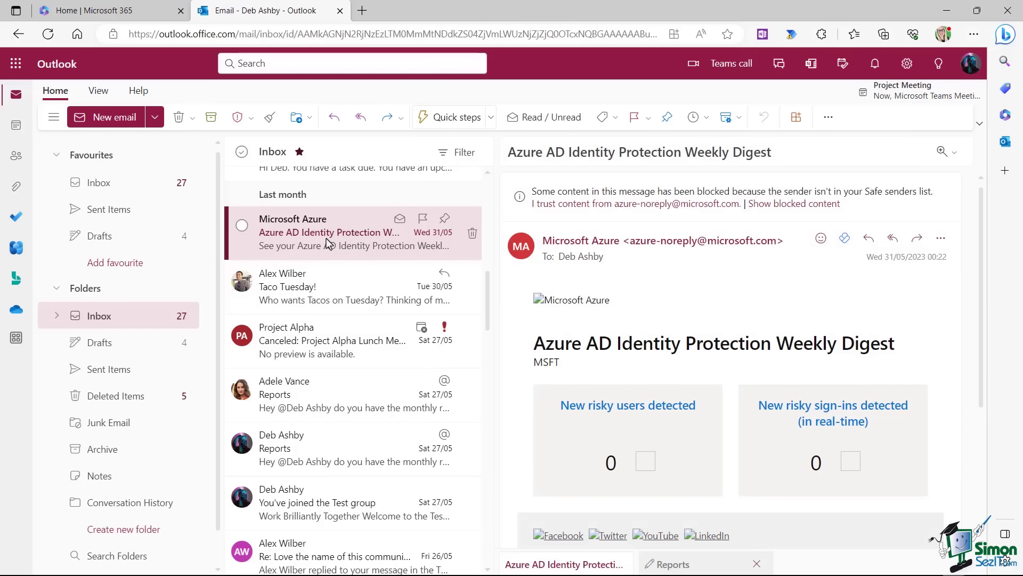
# Open the Reports draft from Drafts, cancel Schedule send, and send it immediately.
pyautogui.click(98, 244)
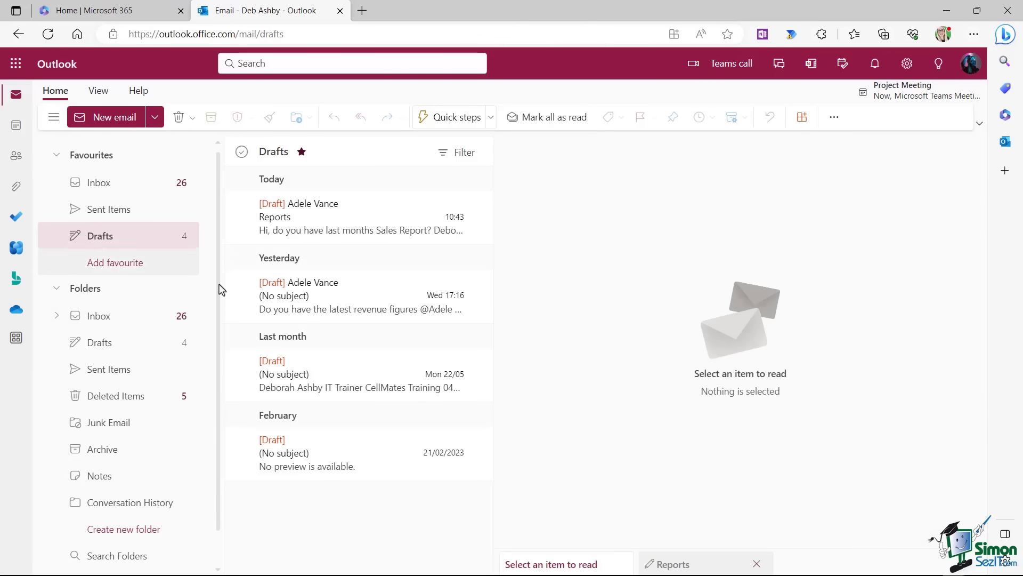
pyautogui.click(356, 221)
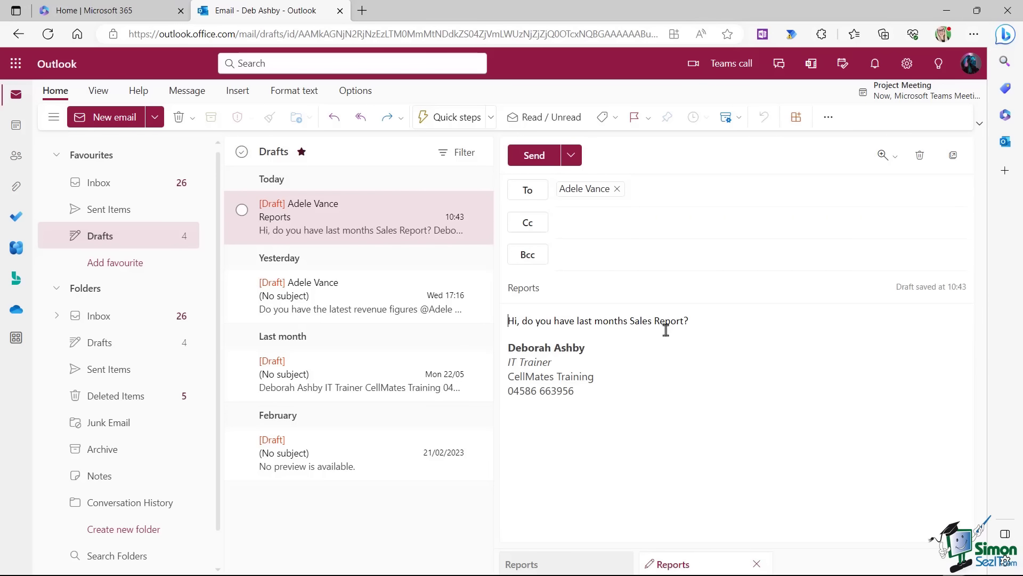
pyautogui.click(572, 156)
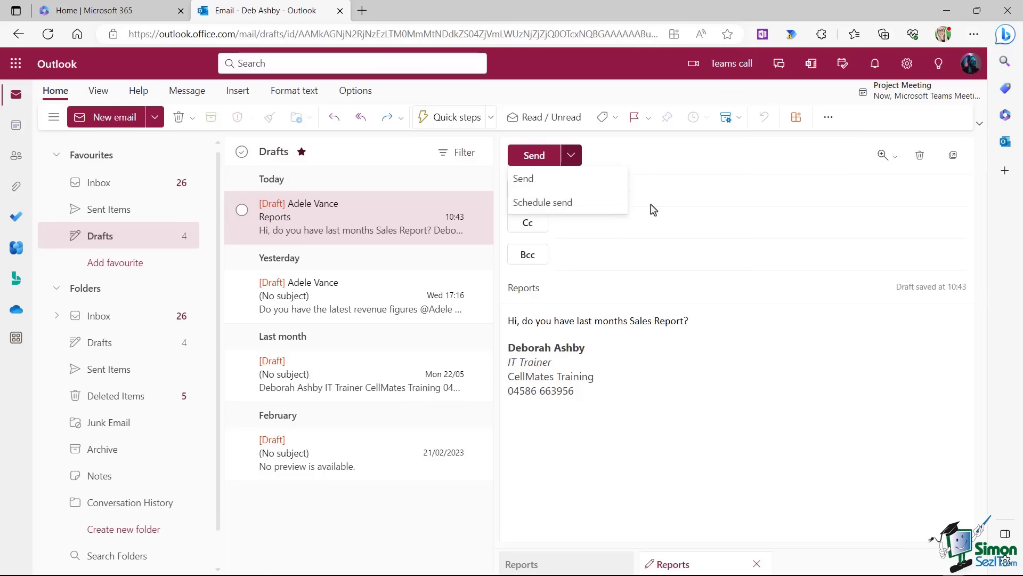
pyautogui.click(597, 212)
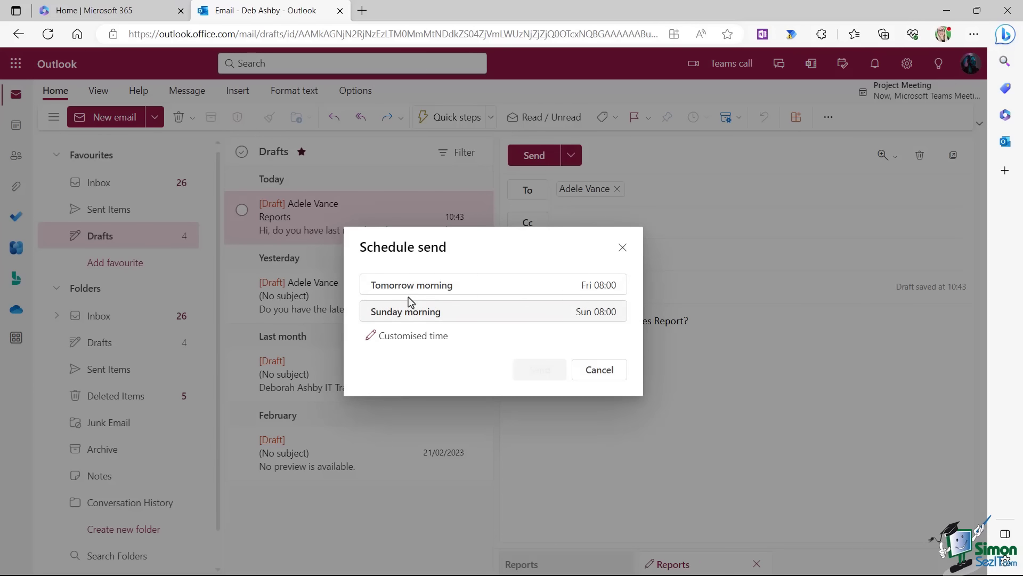
pyautogui.click(596, 365)
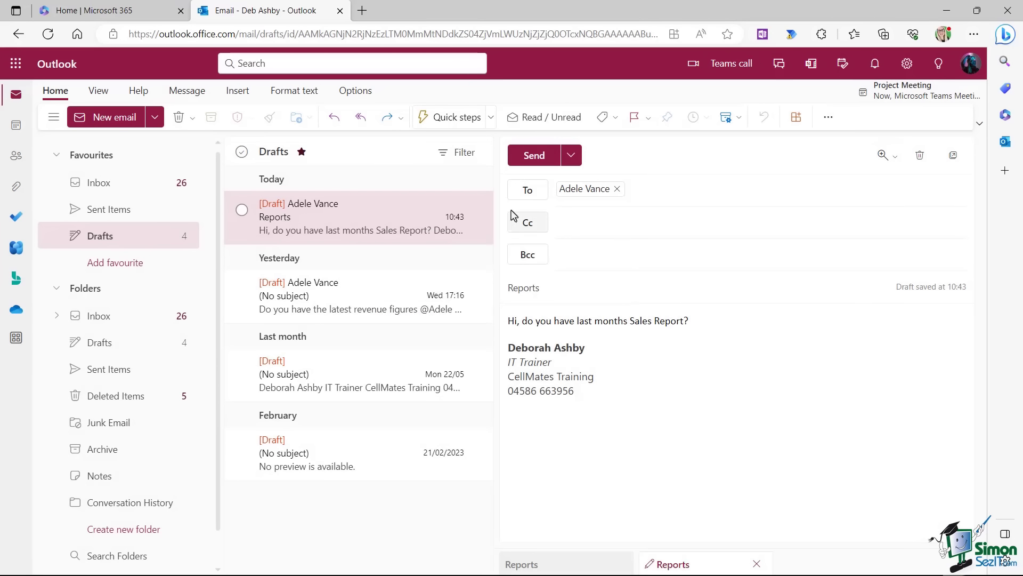
pyautogui.click(531, 158)
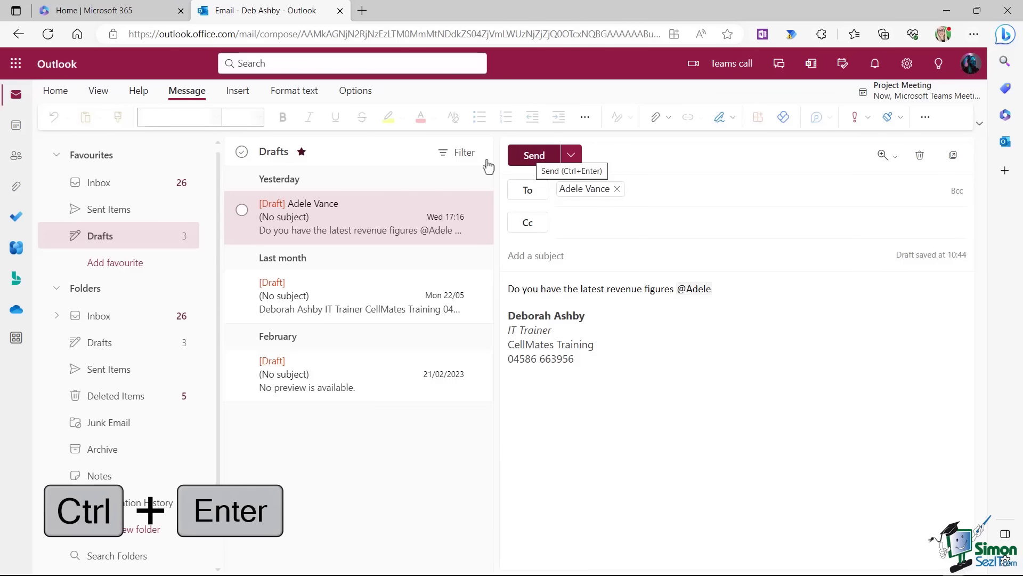
# Switch back to the Inbox under Folders to find the received Reports message.
pyautogui.click(99, 319)
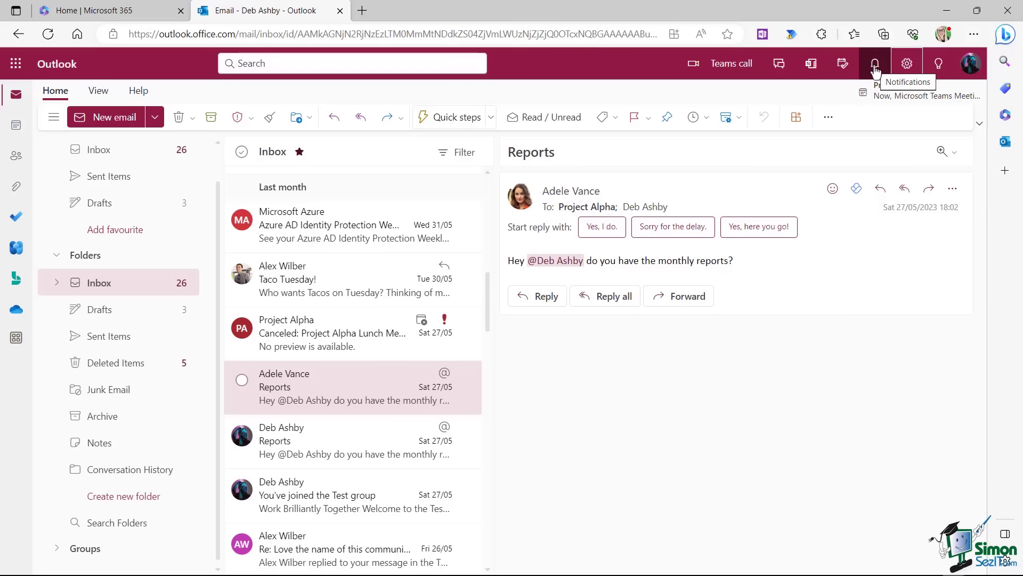
pyautogui.click(875, 65)
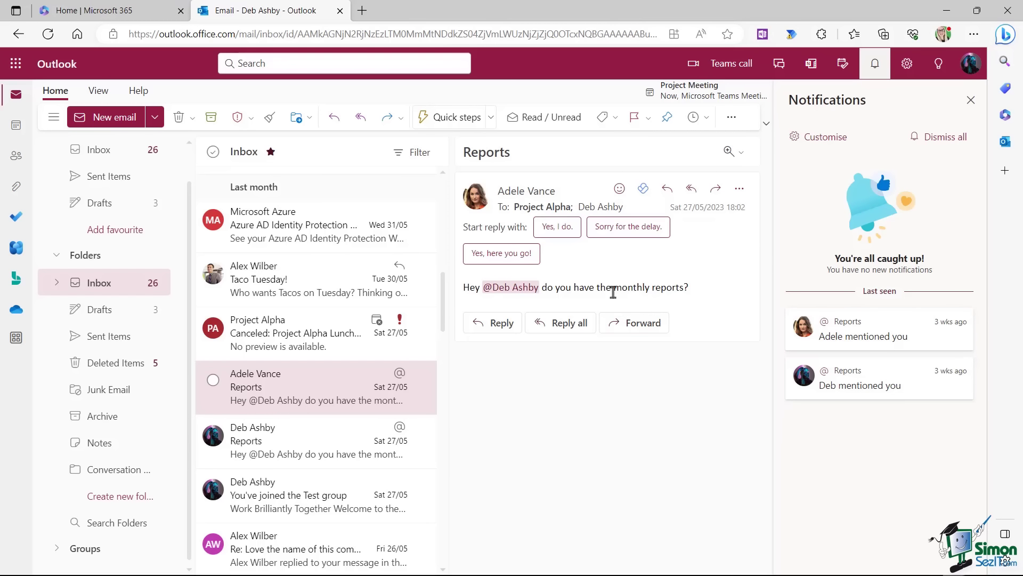
pyautogui.click(971, 100)
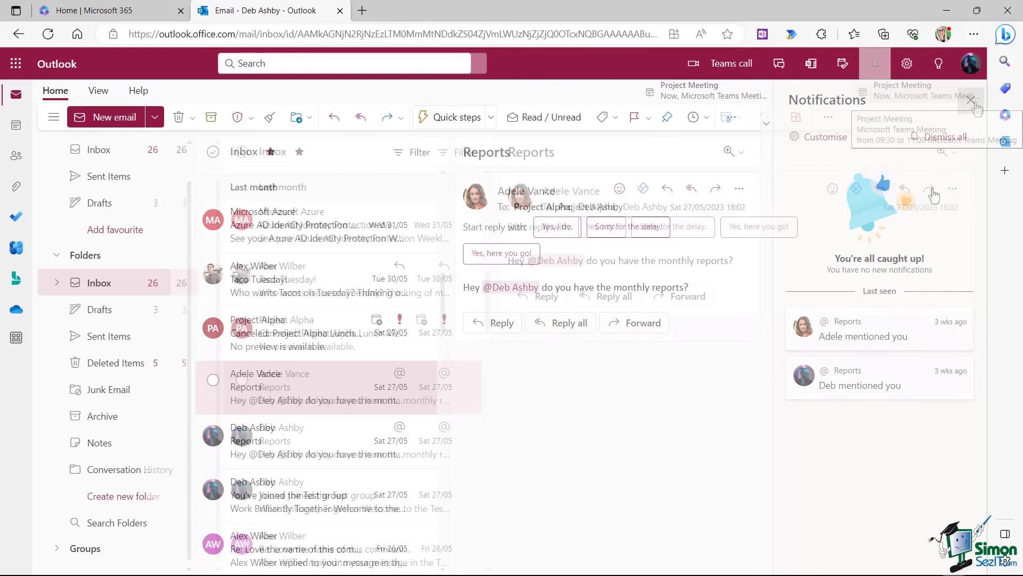
pyautogui.click(113, 122)
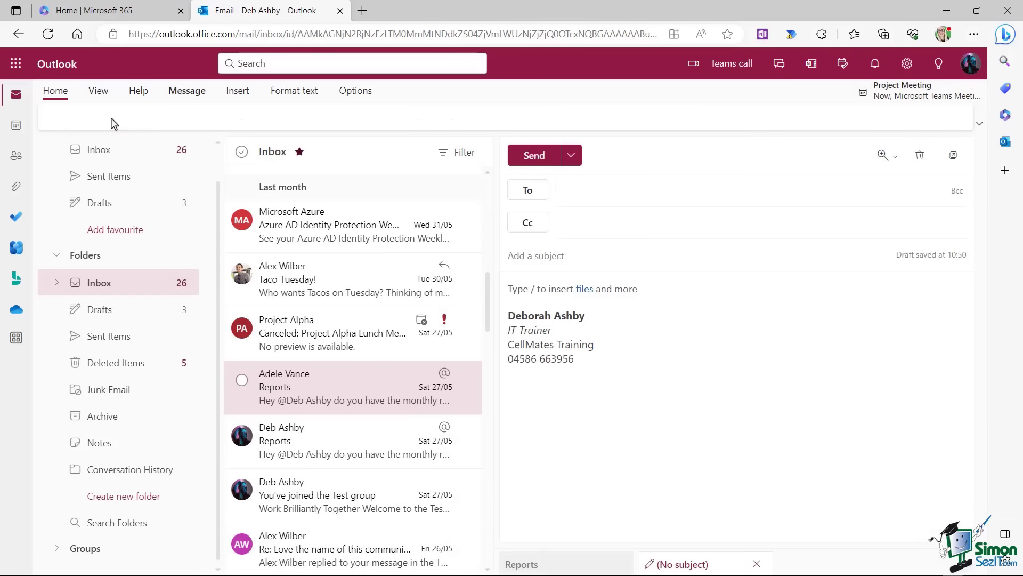
pyautogui.click(651, 292)
pyautogui.write('H')
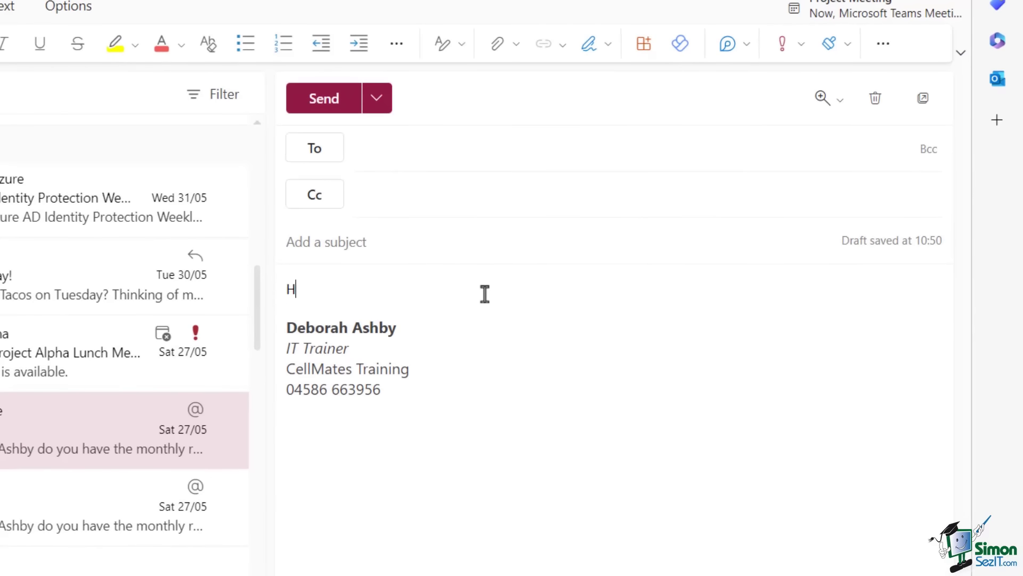
pyautogui.write('ello @')
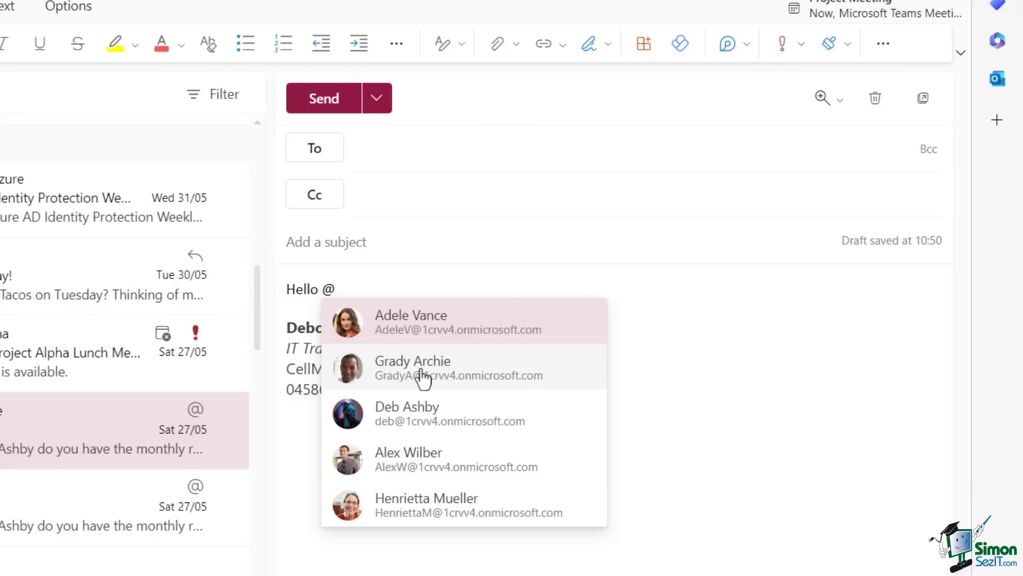
pyautogui.click(456, 369)
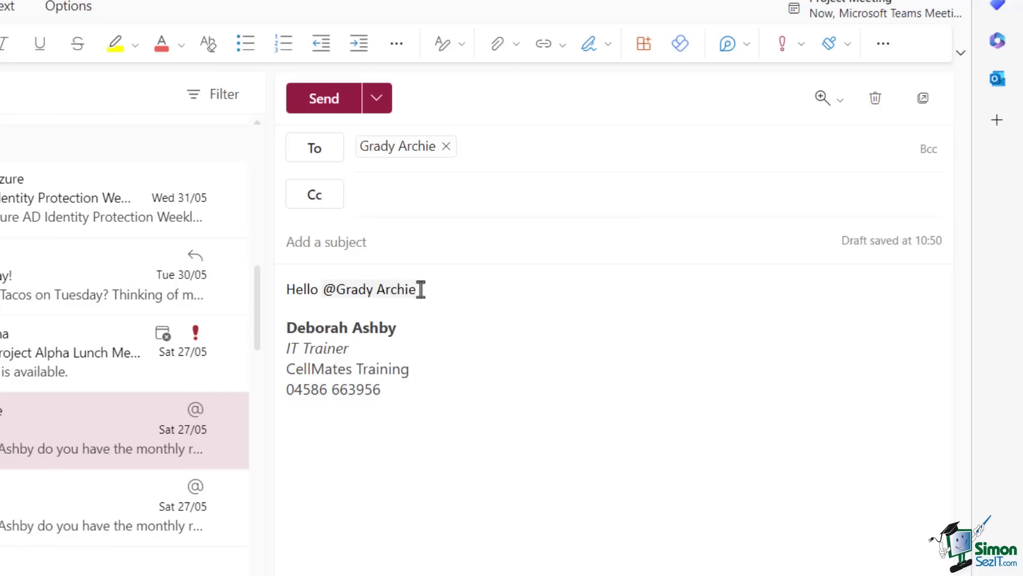
pyautogui.press('BackSpace')
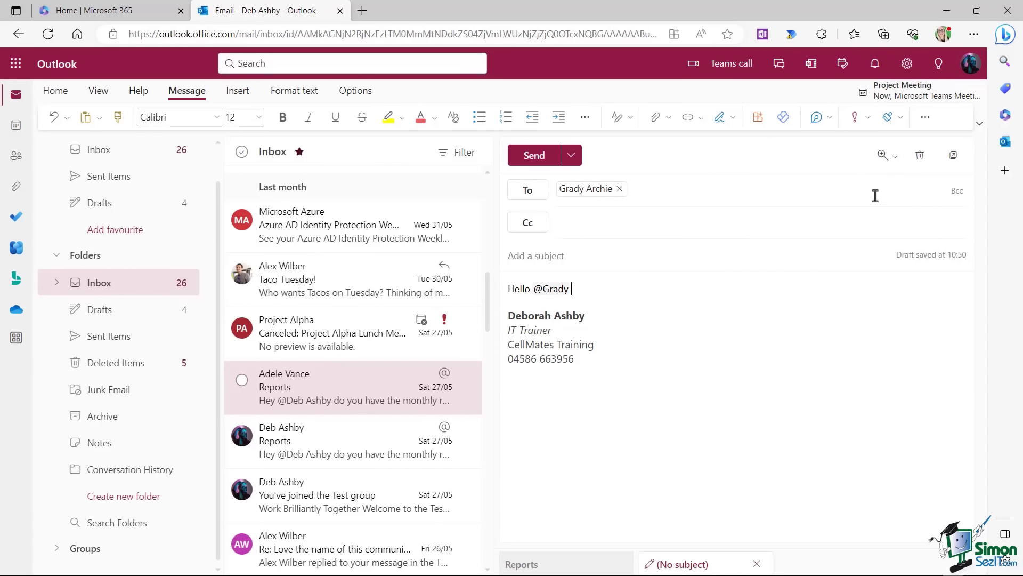
pyautogui.click(921, 157)
pyautogui.click(496, 341)
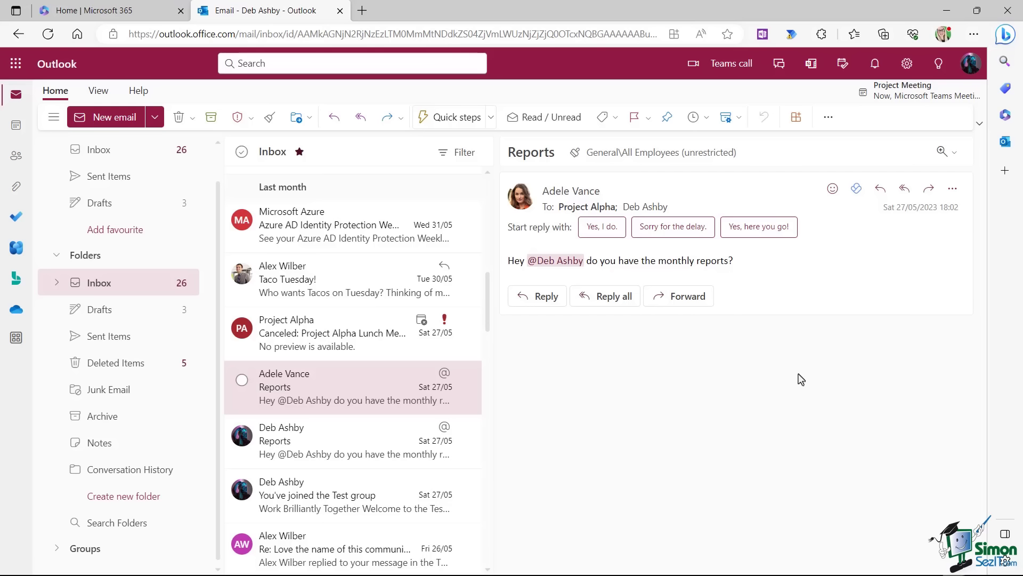
# Open My Day, glance at To Do, then return to the calendar showing the 09:30 Project Meeting.
pyautogui.click(842, 66)
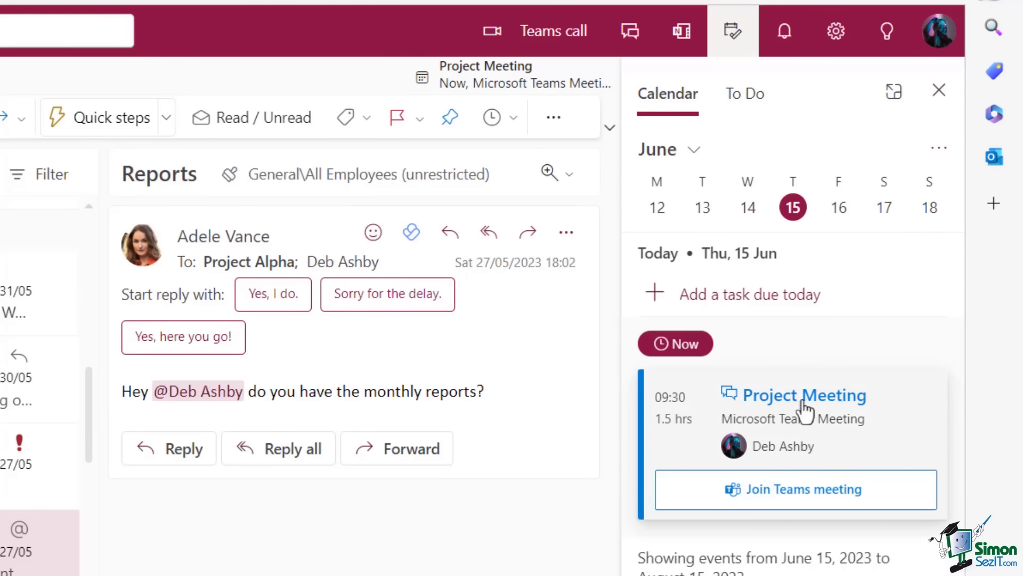
pyautogui.click(753, 104)
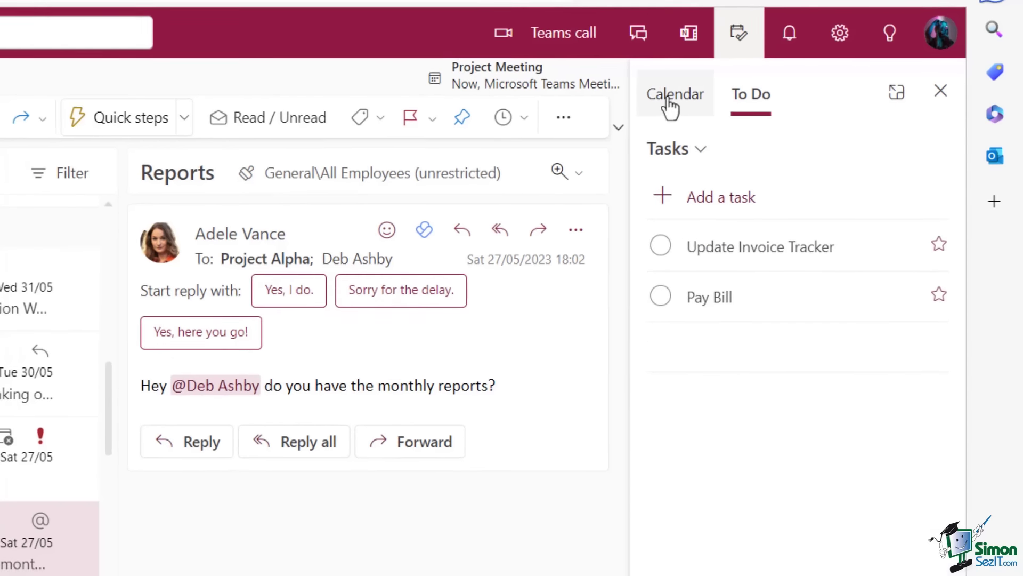
pyautogui.click(664, 109)
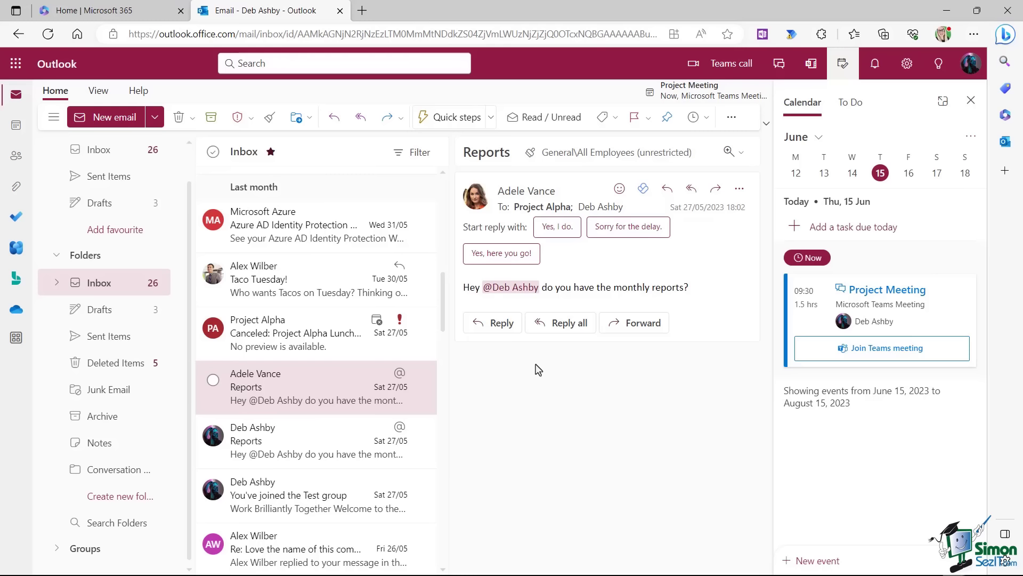
# Close the My Day pane and show the extra Home ribbon commands under More options.
pyautogui.click(971, 101)
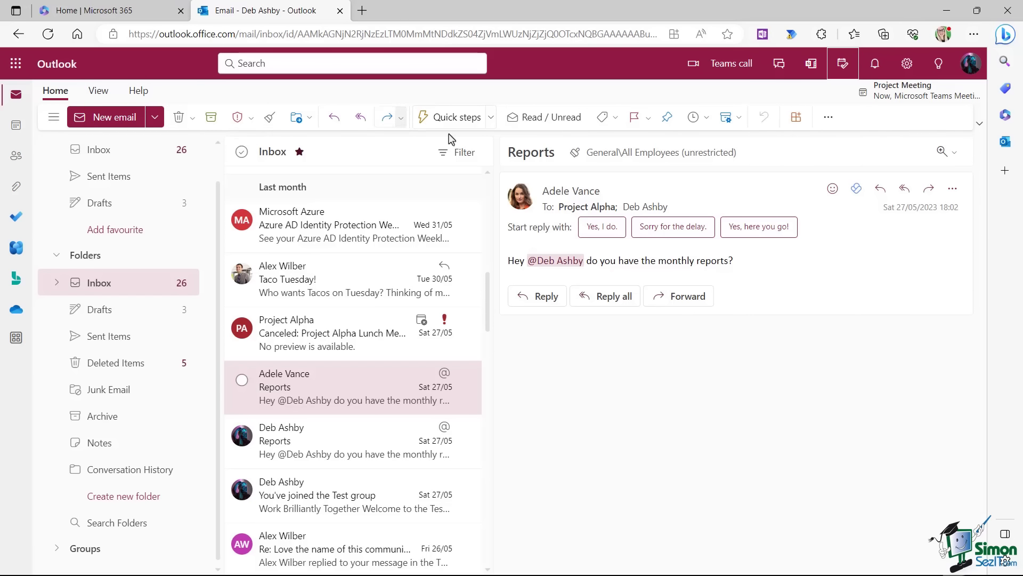
pyautogui.click(828, 119)
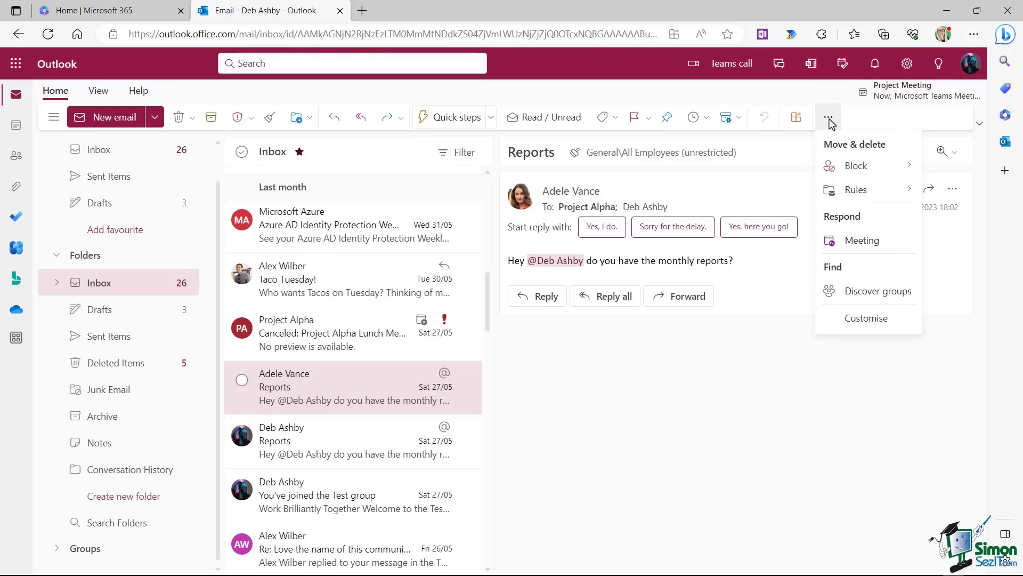
# In Home ribbon customisation, untick then re-tick Sweep so it leads Move & delete.
pyautogui.click(885, 319)
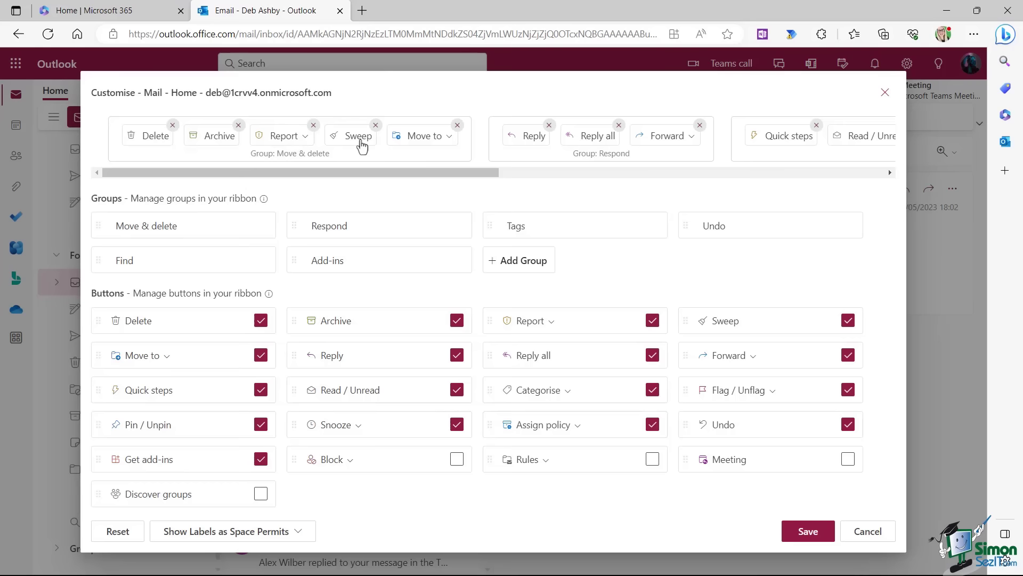
pyautogui.moveTo(308, 175); pyautogui.dragTo(223, 187)
pyautogui.click(375, 125)
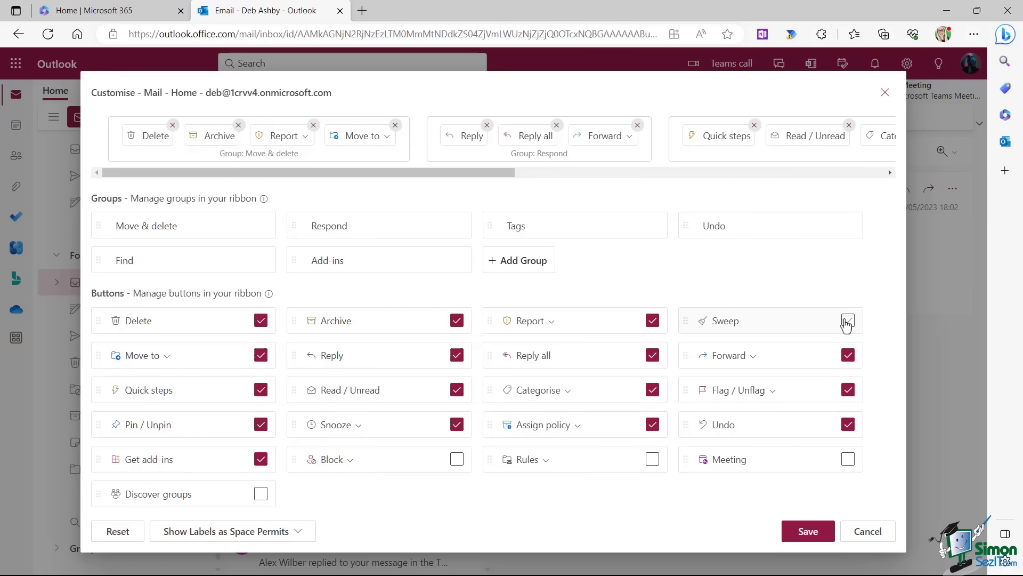
pyautogui.click(848, 321)
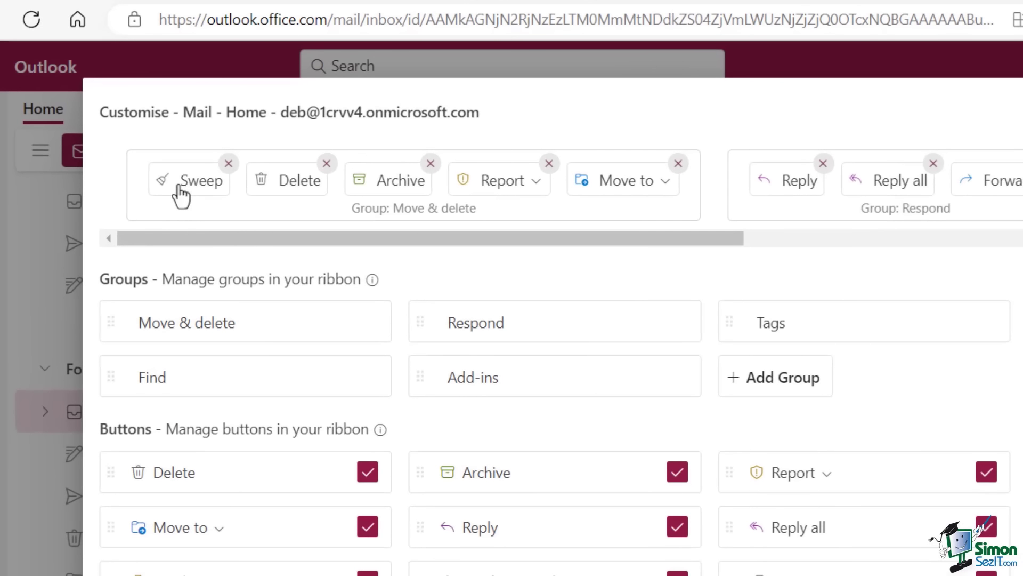
# Drag Sweep between Report and Move to in the Move & delete group.
pyautogui.moveTo(142, 144); pyautogui.dragTo(157, 137)
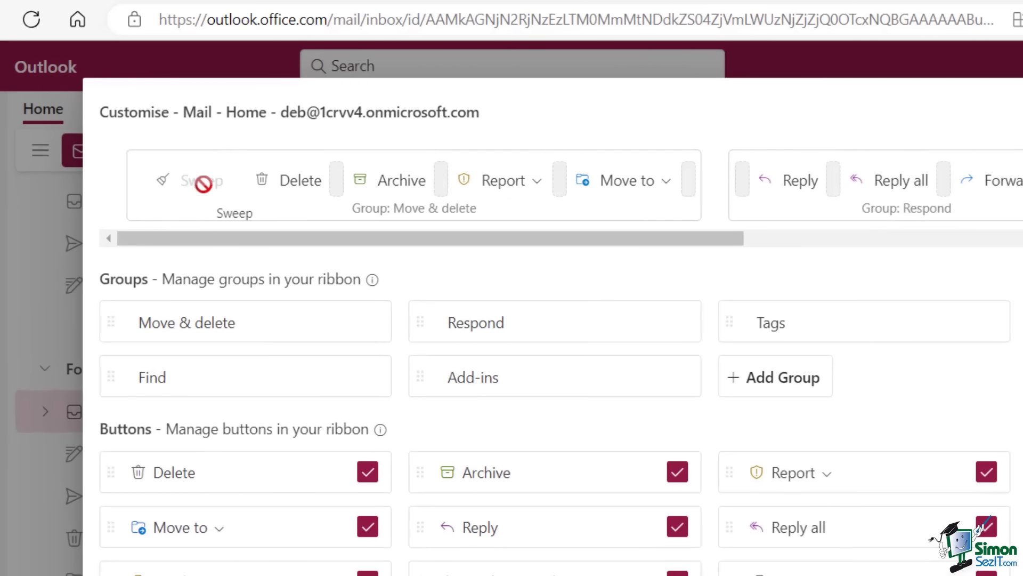
pyautogui.moveTo(203, 184); pyautogui.dragTo(556, 183)
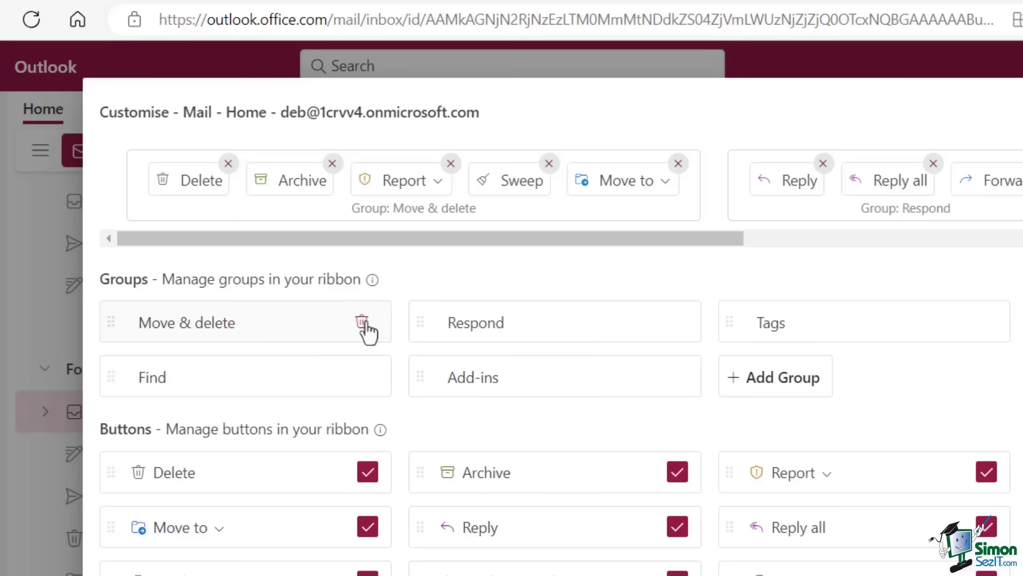
pyautogui.click(471, 281)
# Add a New Group, delete it again, and save the Home ribbon layout.
pyautogui.click(783, 378)
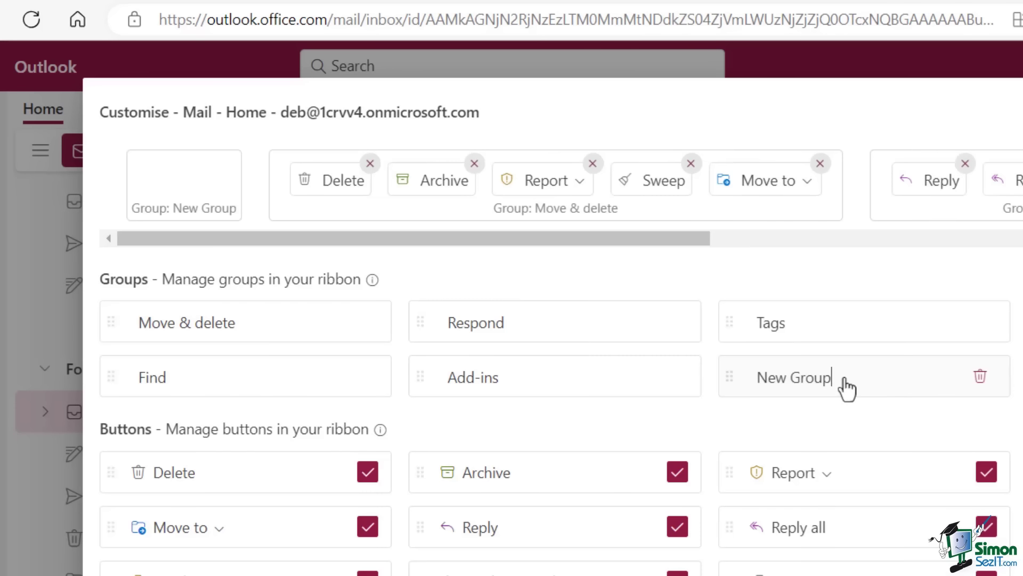
pyautogui.click(844, 379)
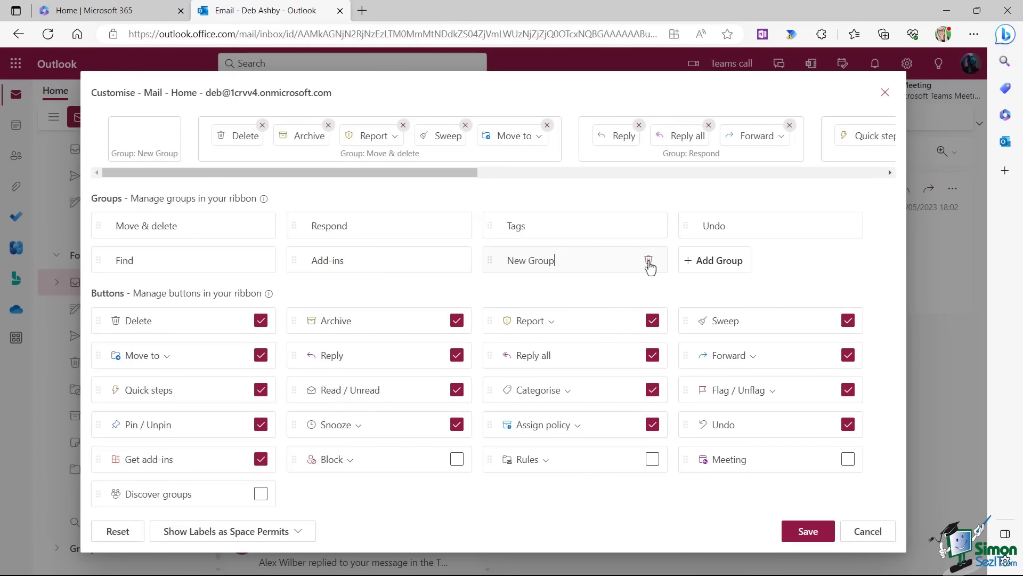
pyautogui.click(649, 262)
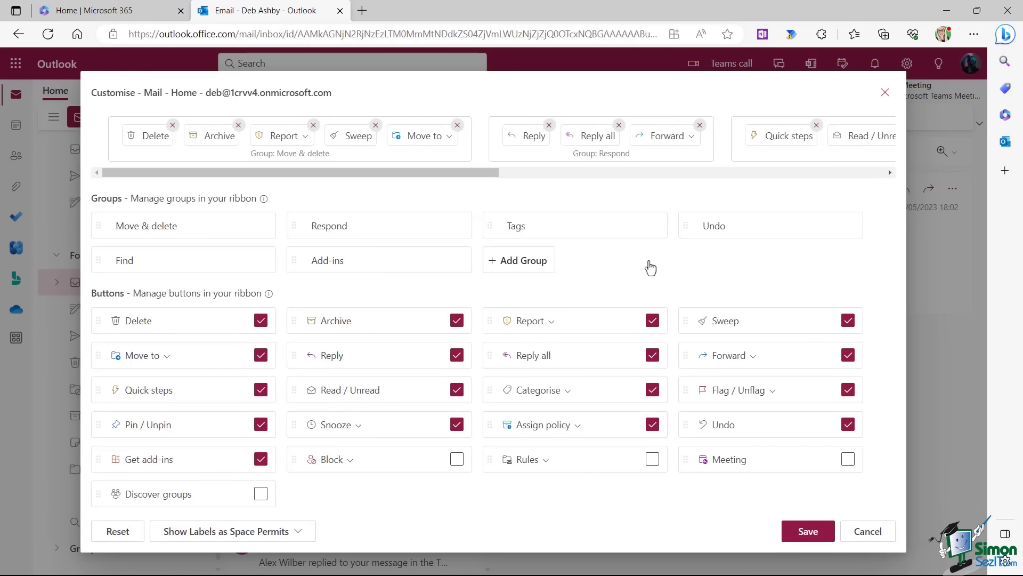
pyautogui.click(885, 95)
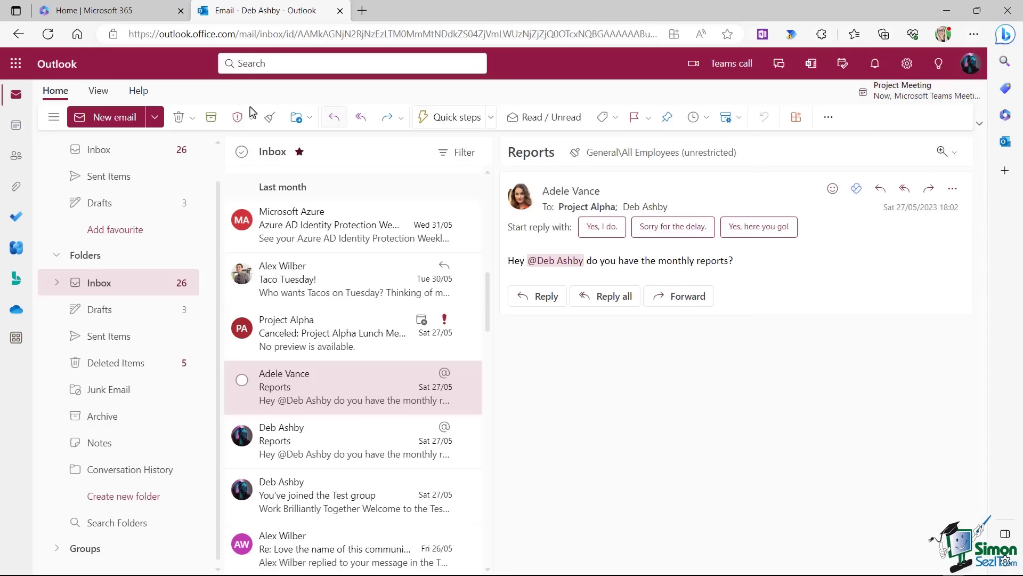
# View the View ribbon's Customise dialog without changes, then open Email Layout settings.
pyautogui.click(98, 92)
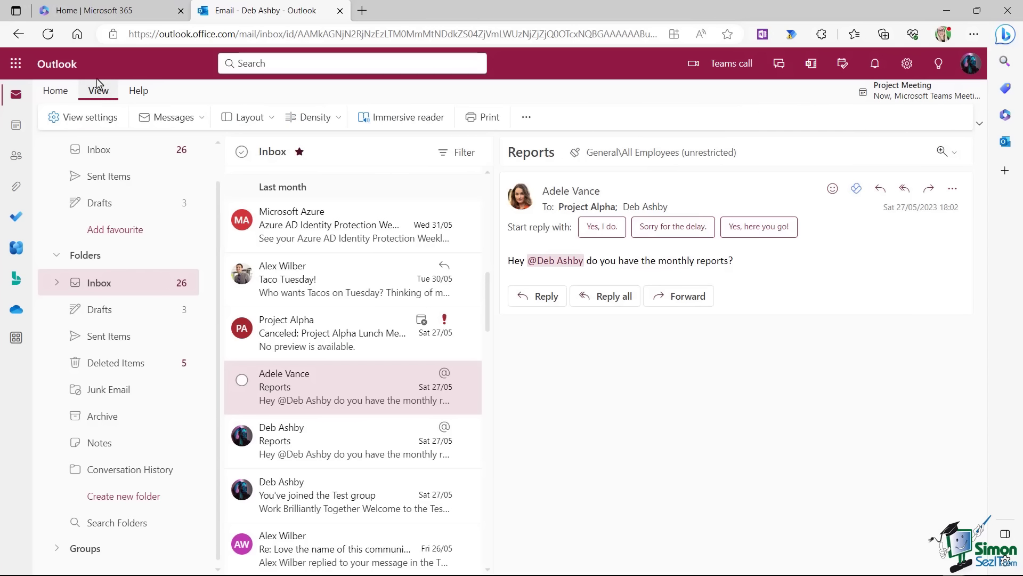
pyautogui.click(526, 118)
pyautogui.click(554, 152)
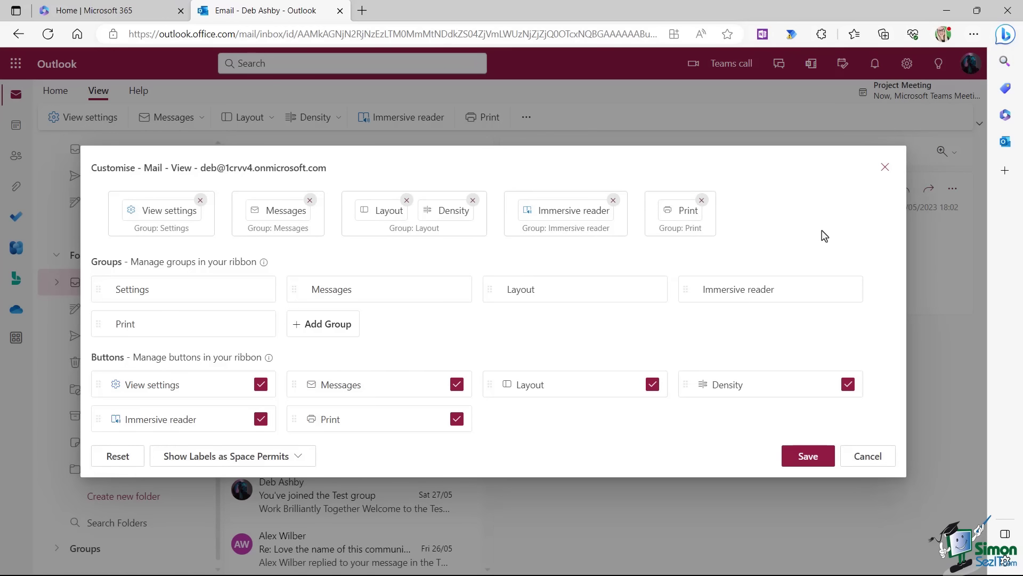
pyautogui.click(885, 169)
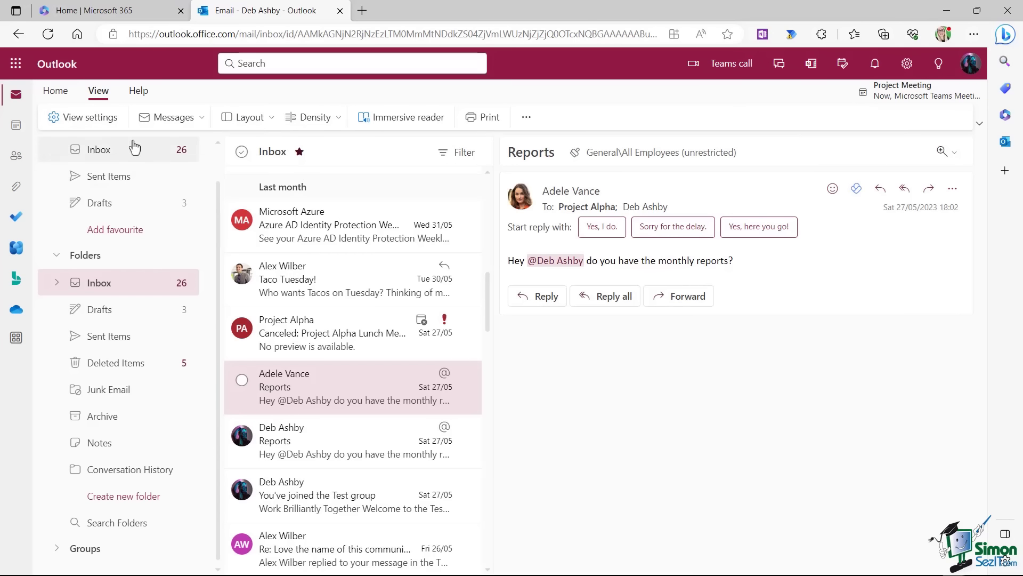
pyautogui.click(89, 119)
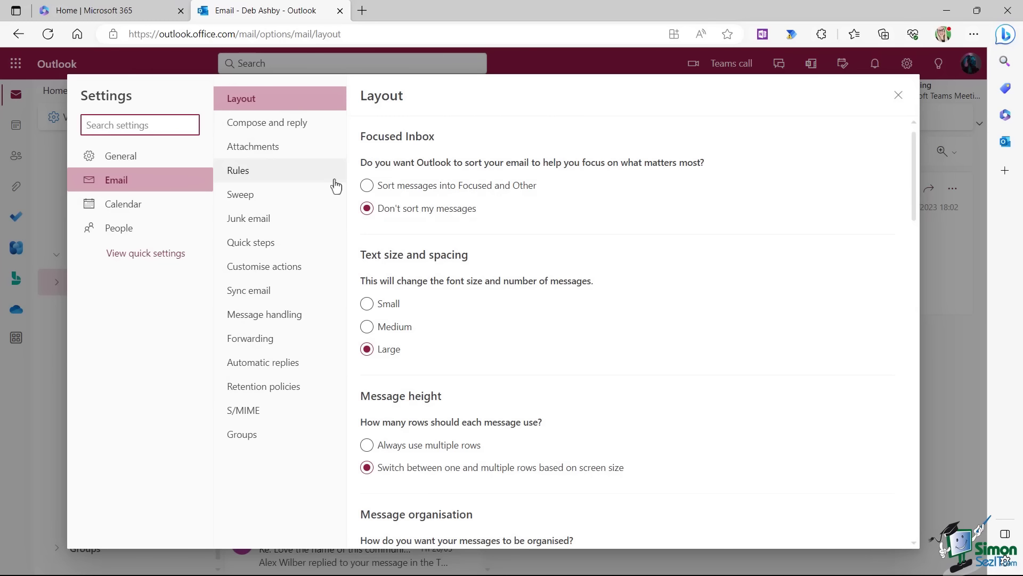
# Reopen all Outlook settings from the gear and browse General > Appearance themes.
pyautogui.click(899, 97)
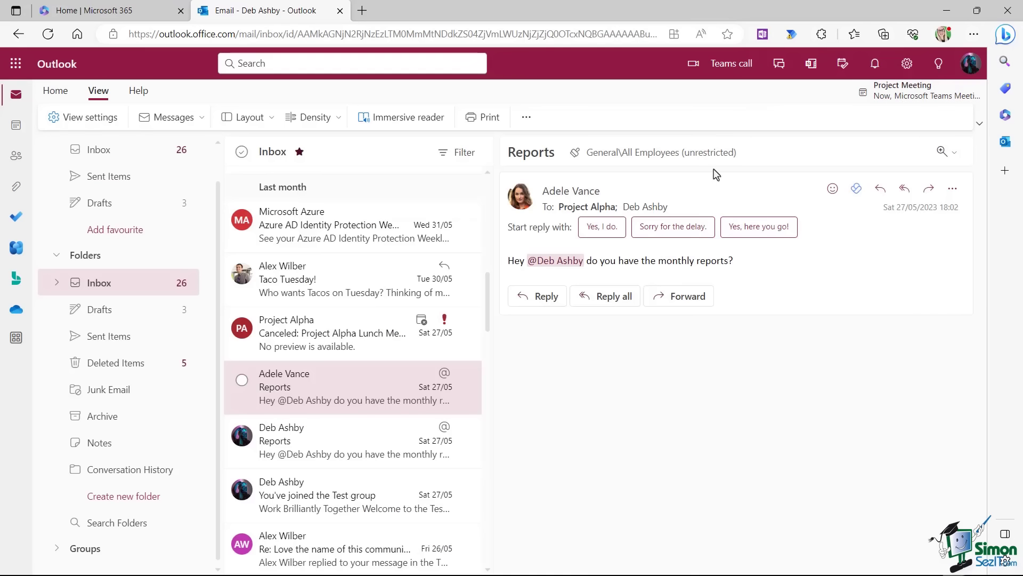
pyautogui.click(907, 67)
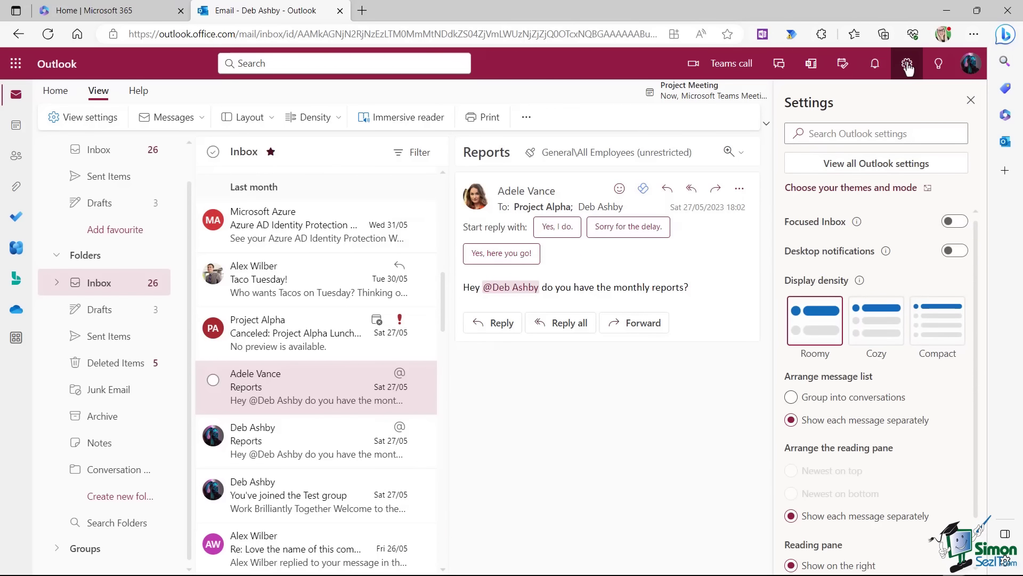
pyautogui.click(882, 167)
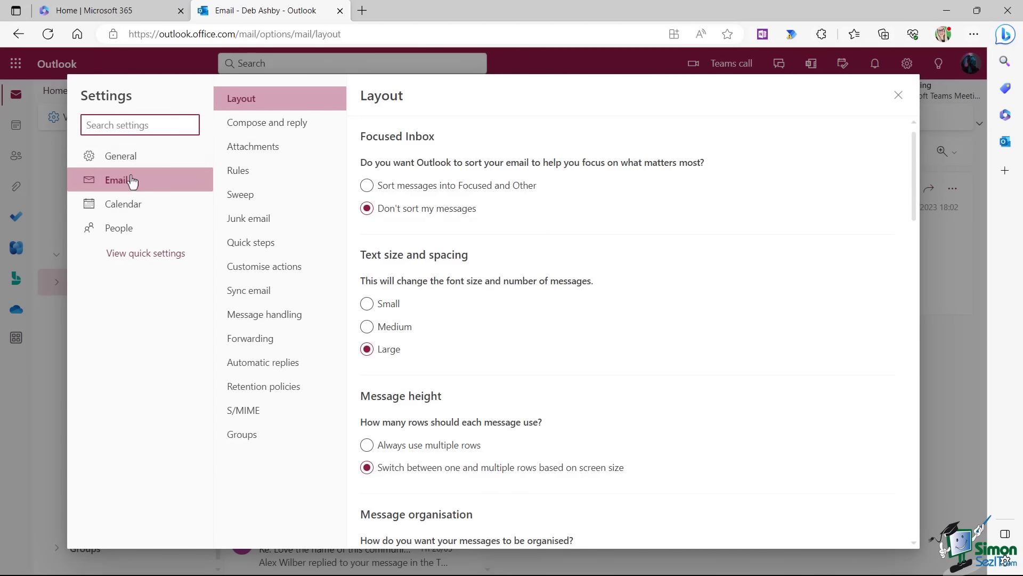
pyautogui.click(117, 160)
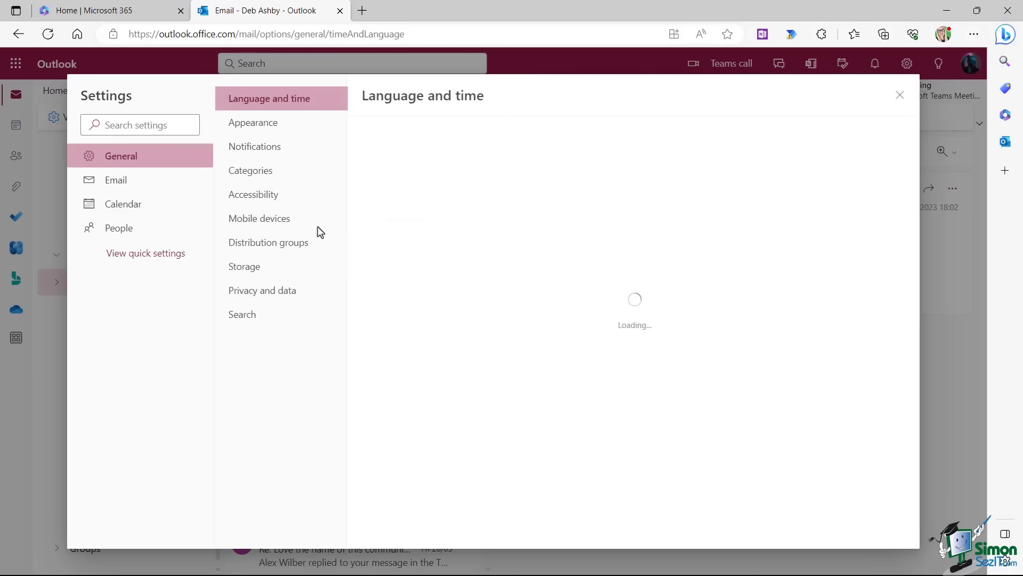
pyautogui.click(257, 128)
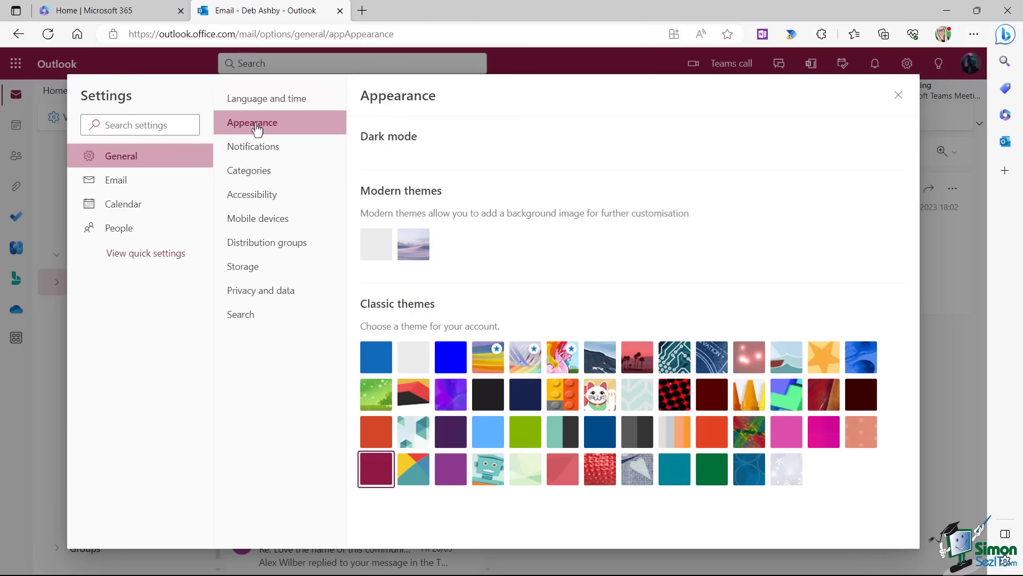
pyautogui.scroll(-2, 701, 245)
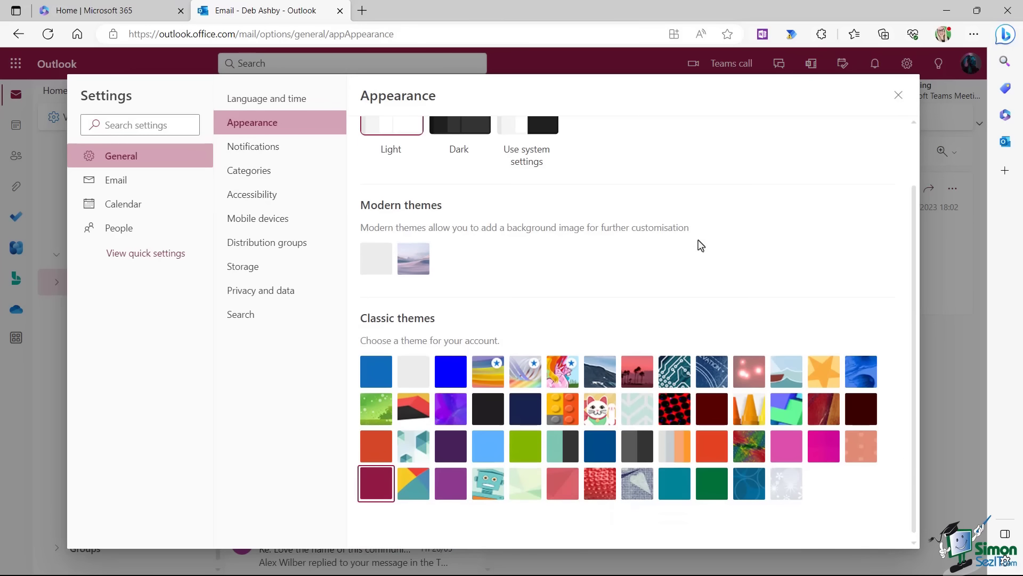
pyautogui.scroll(2, 700, 245)
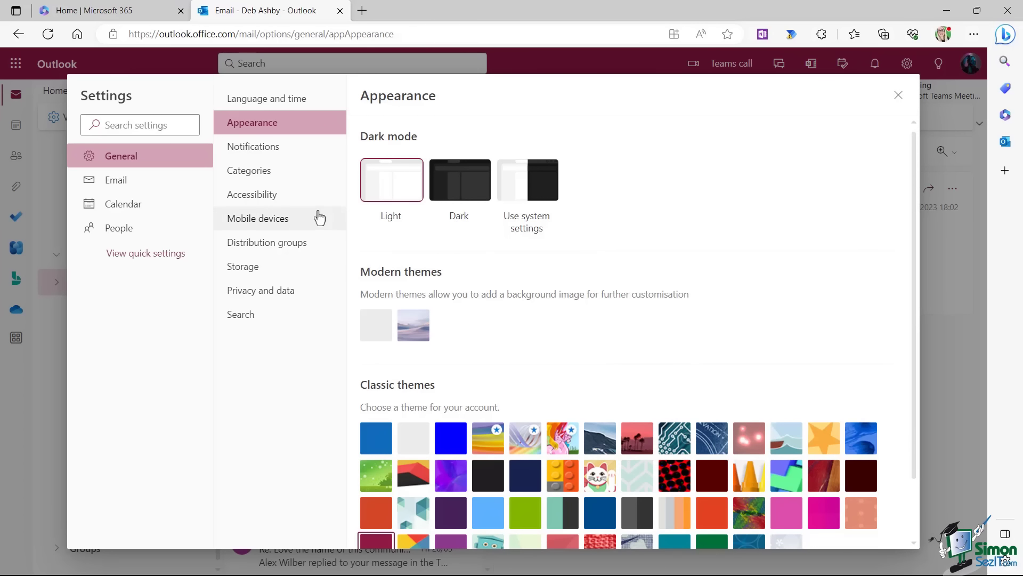
# Browse Notifications, Categories, Email Compose and reply, and Rules pages, then close Settings.
pyautogui.click(254, 152)
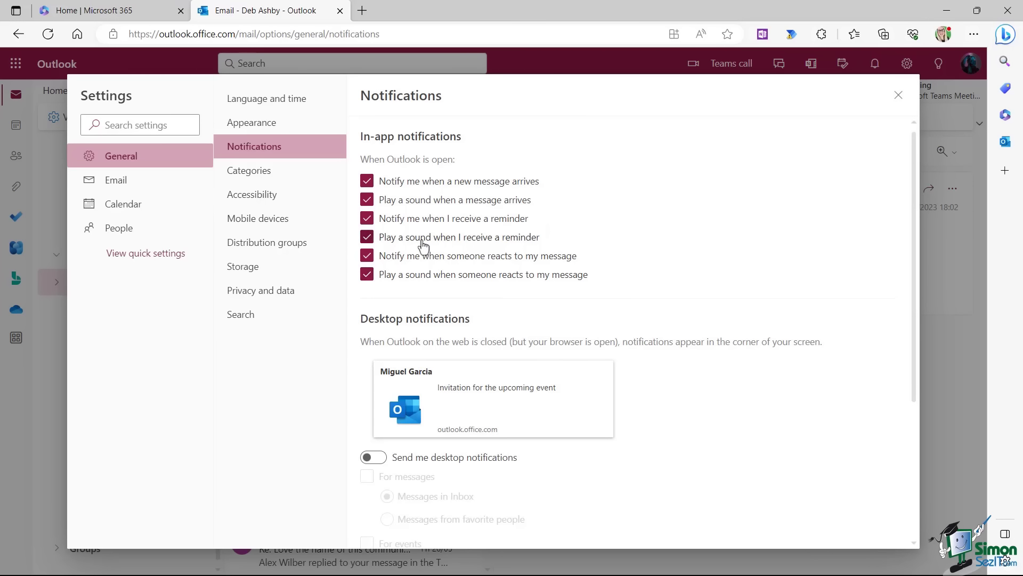
pyautogui.click(238, 175)
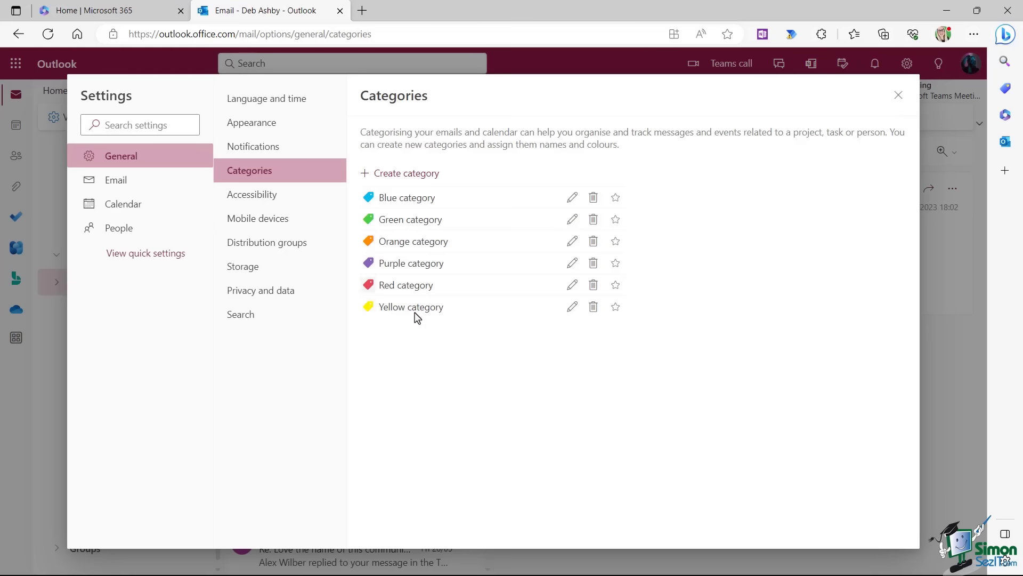
pyautogui.click(113, 181)
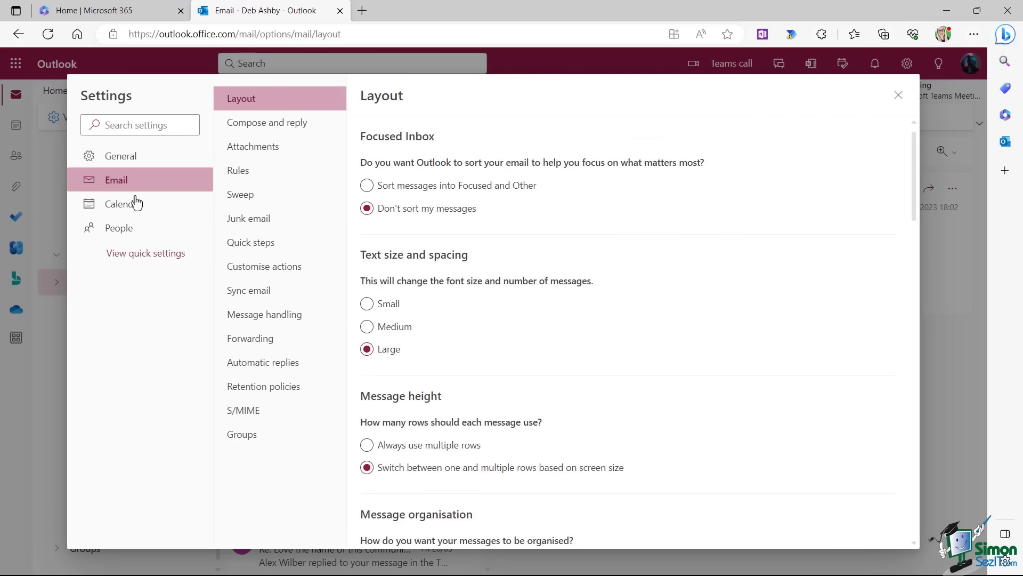
pyautogui.click(266, 124)
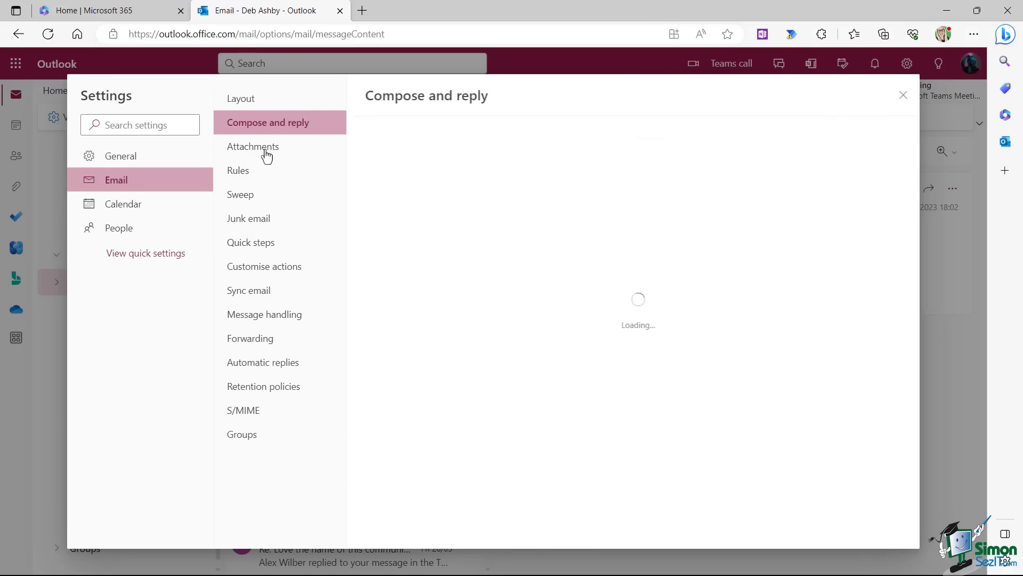
pyautogui.click(240, 174)
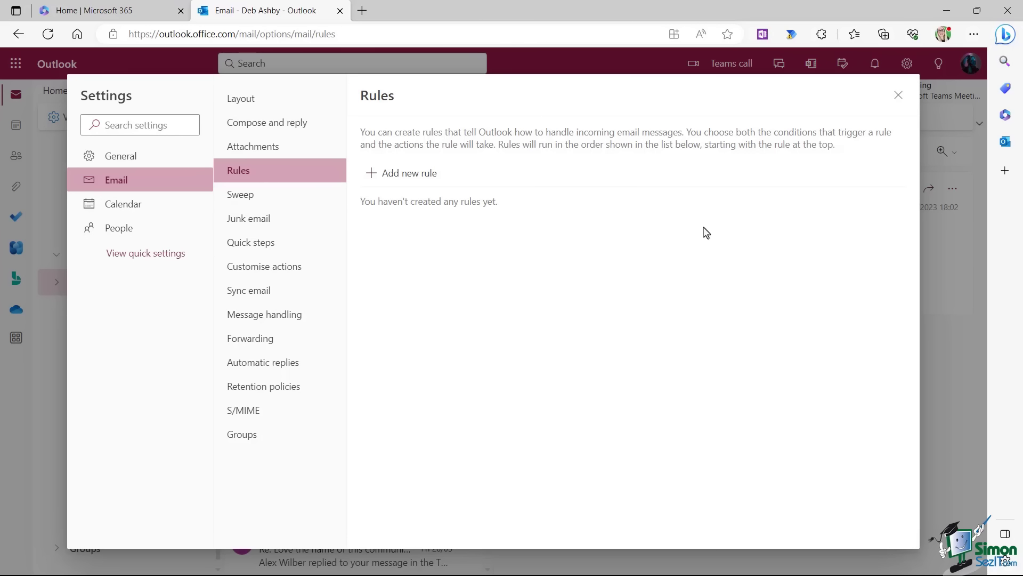
pyautogui.click(899, 97)
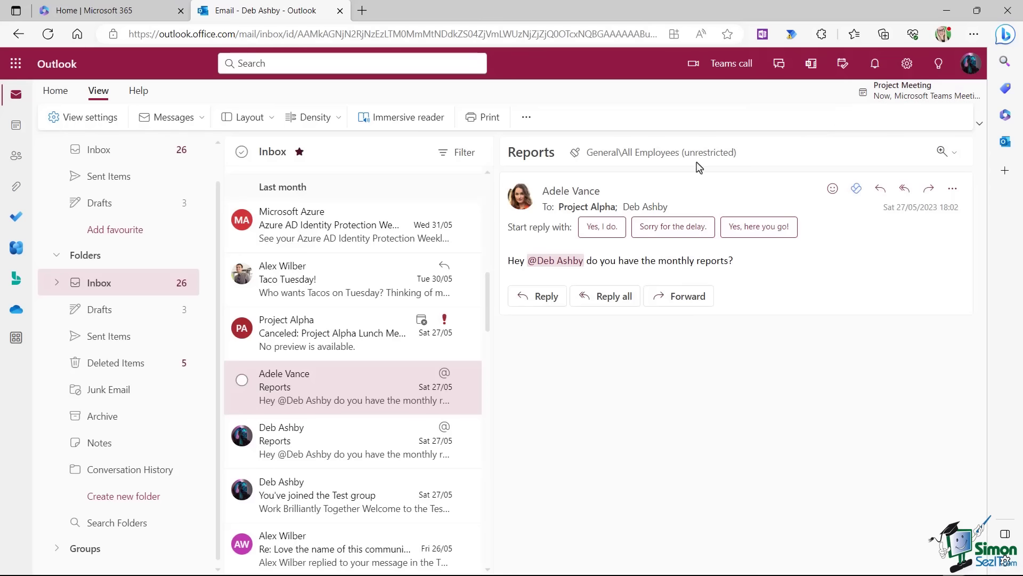
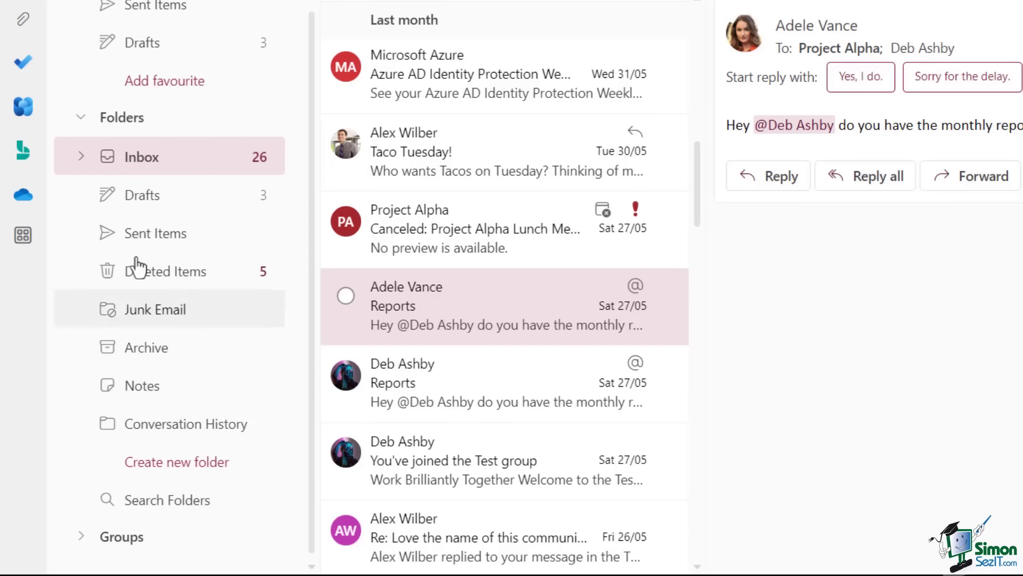
# Create a 'Marketing' subfolder under the Inbox, next to New Joiner Stuff.
pyautogui.click(80, 157)
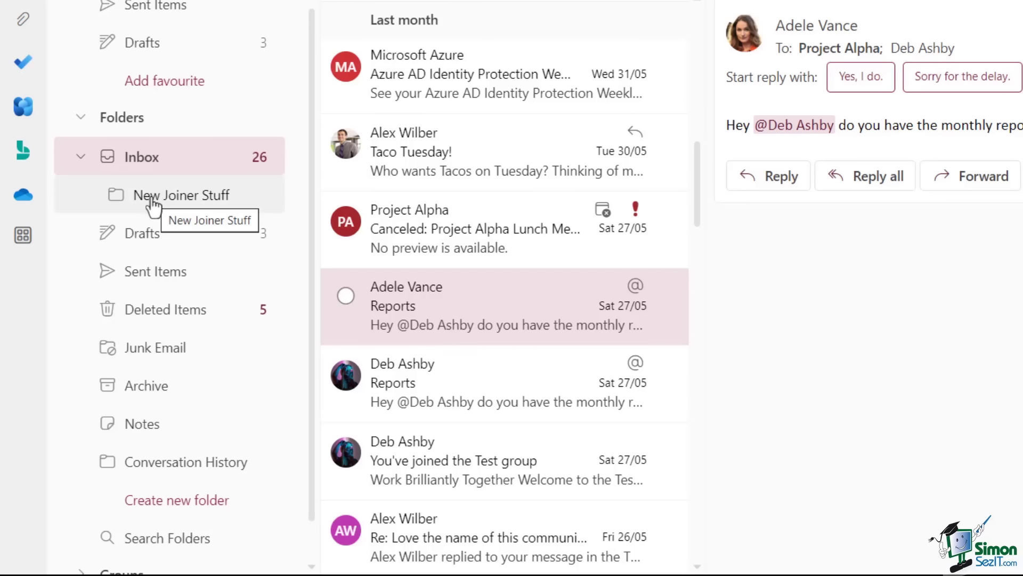
pyautogui.rightClick(145, 161)
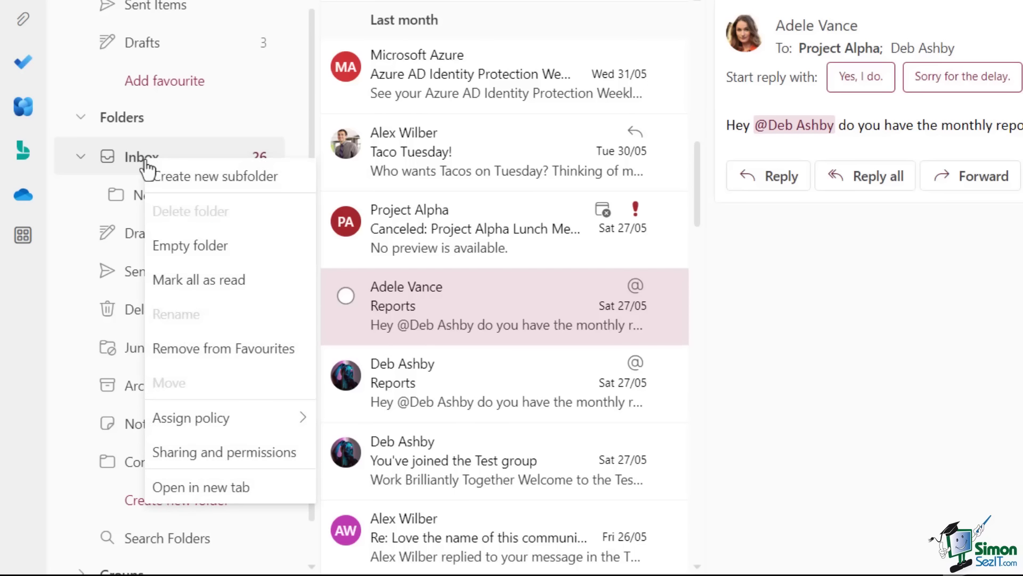
pyautogui.click(272, 184)
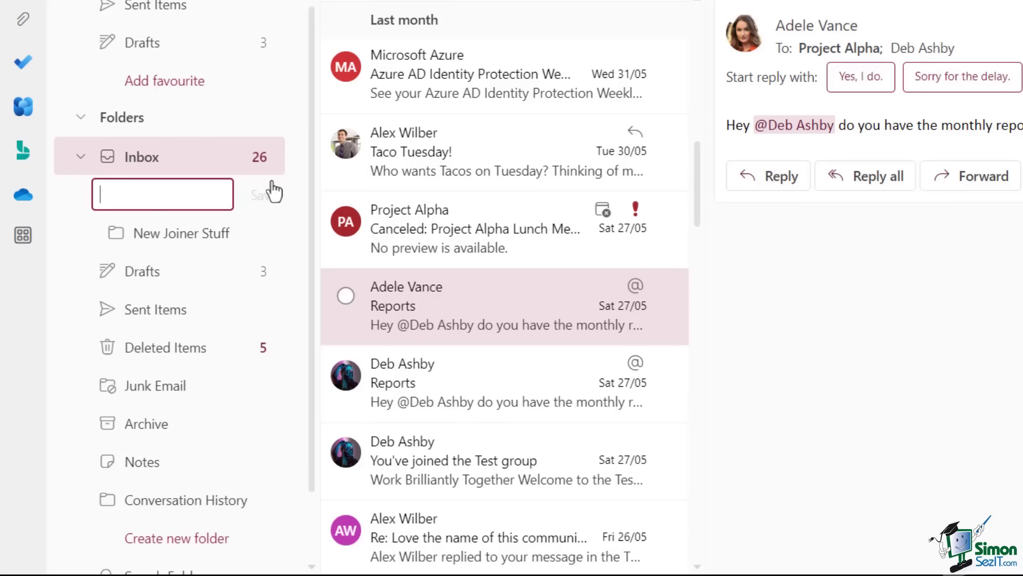
pyautogui.write('Marketing')
pyautogui.click(272, 184)
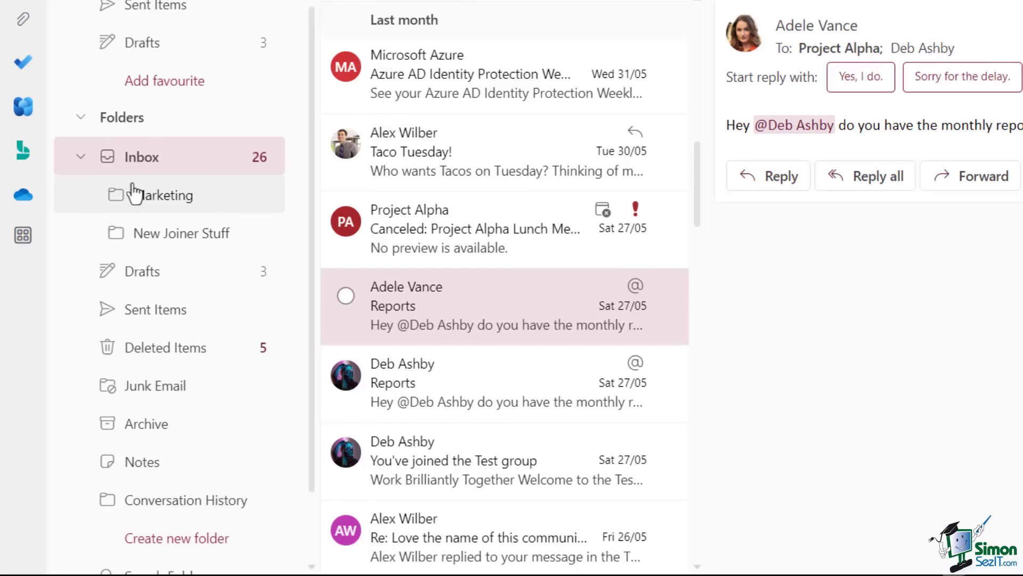
# Rename the New Joiner Stuff folder to '01 New Joiner Stuff'.
pyautogui.rightClick(166, 240)
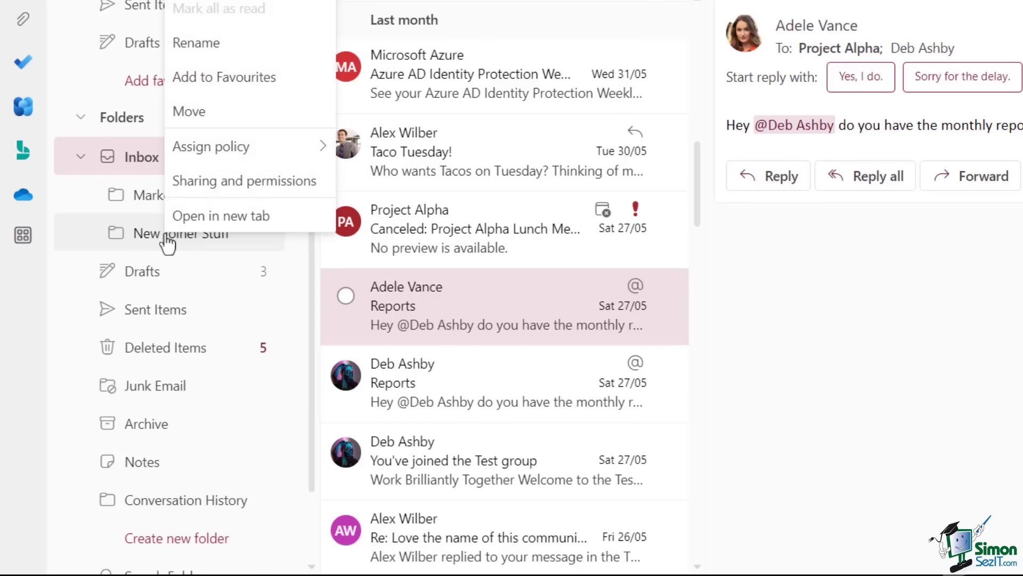
pyautogui.click(215, 53)
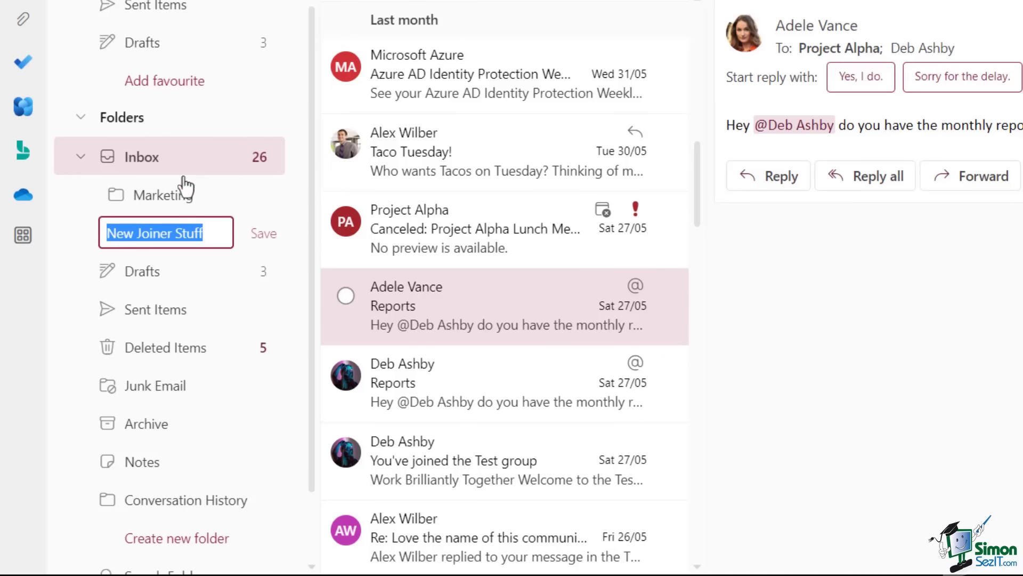
pyautogui.click(113, 232)
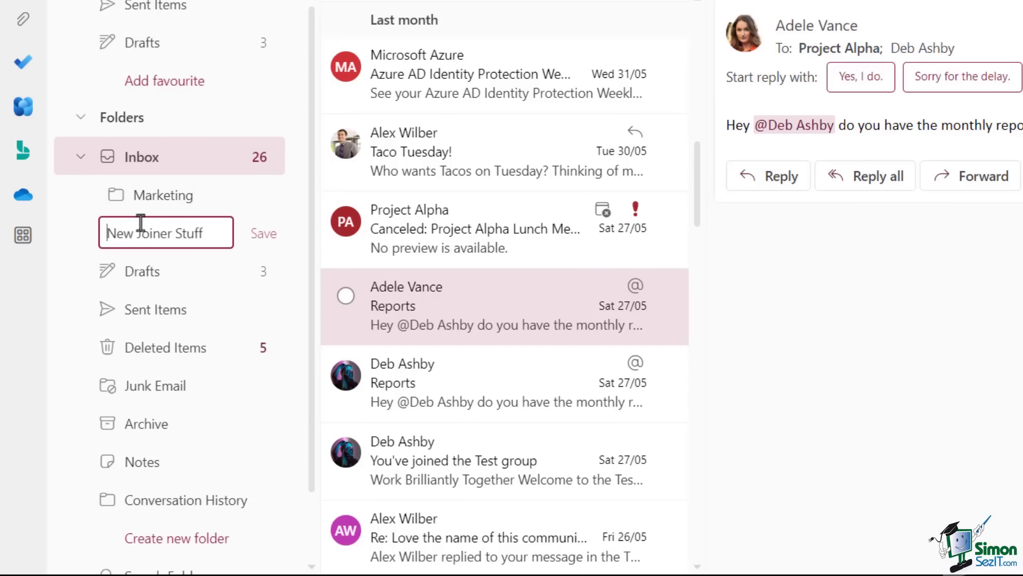
pyautogui.write('01')
pyautogui.press('Return')
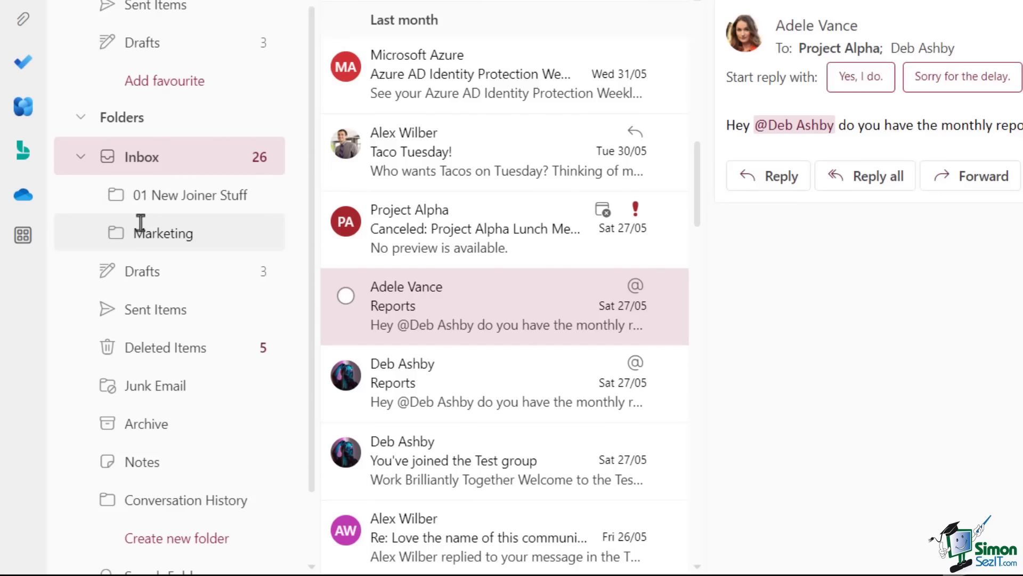
# Rename the Marketing folder to '02 Marketing'.
pyautogui.rightClick(172, 241)
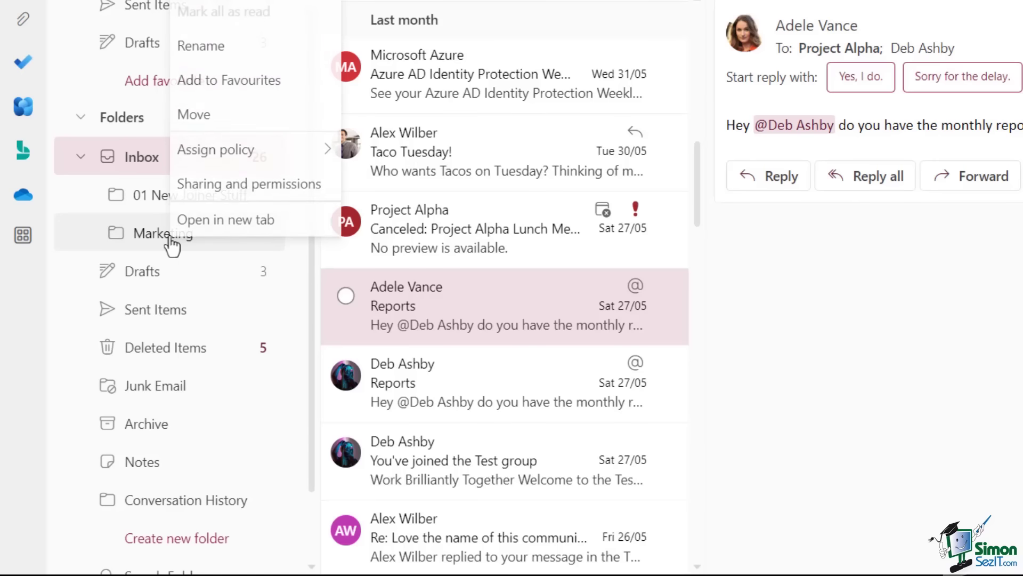
pyautogui.click(226, 44)
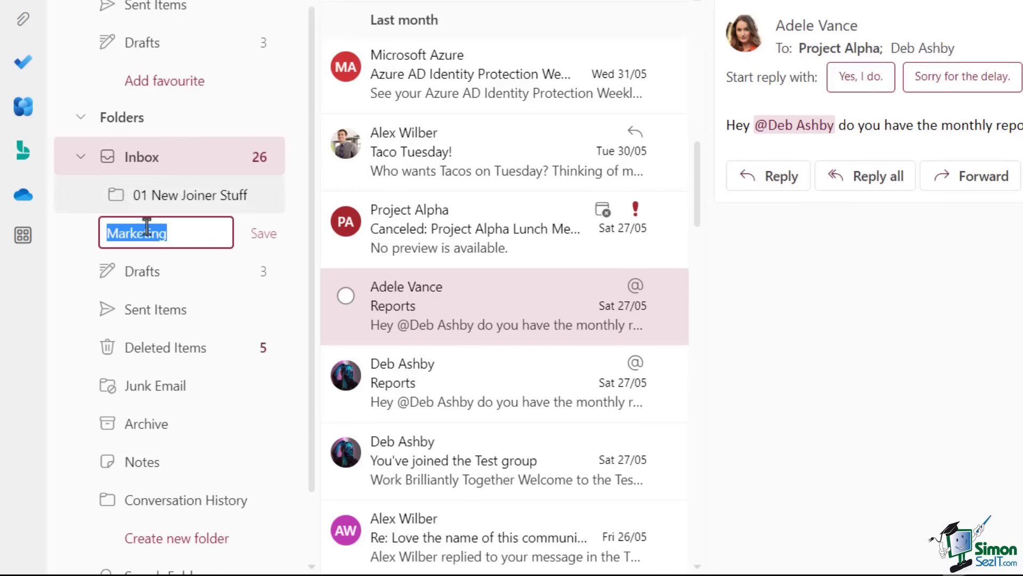
pyautogui.click(105, 235)
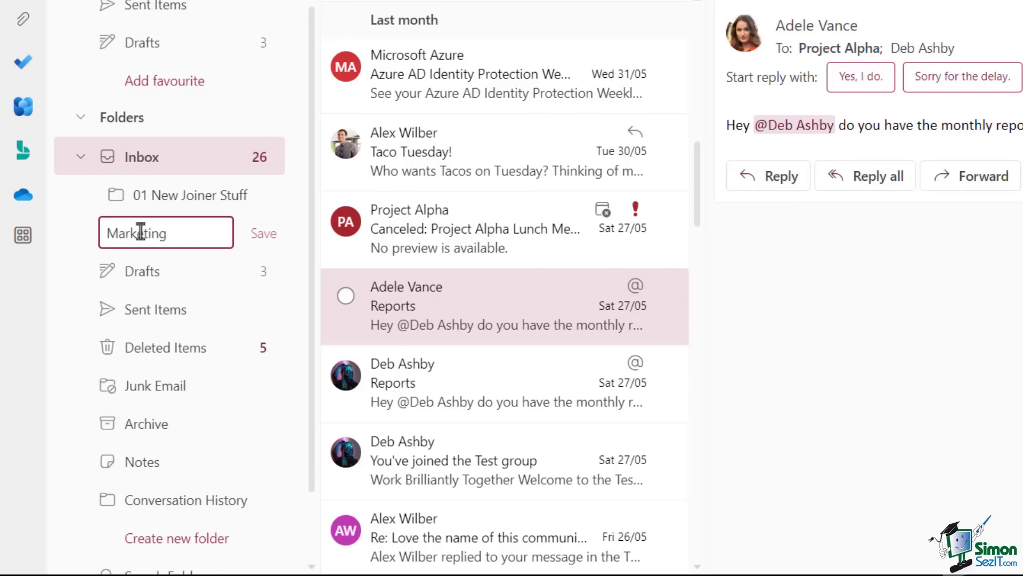
pyautogui.write('02')
pyautogui.press('Return')
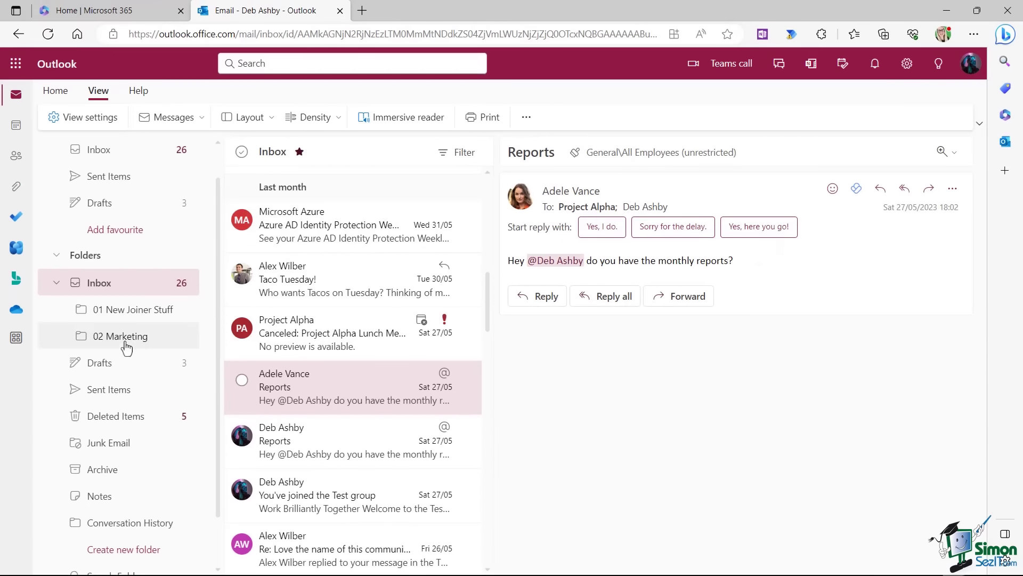
# Add a 'Newsletters' subfolder inside 02 Marketing, then collapse 02 Marketing.
pyautogui.rightClick(128, 344)
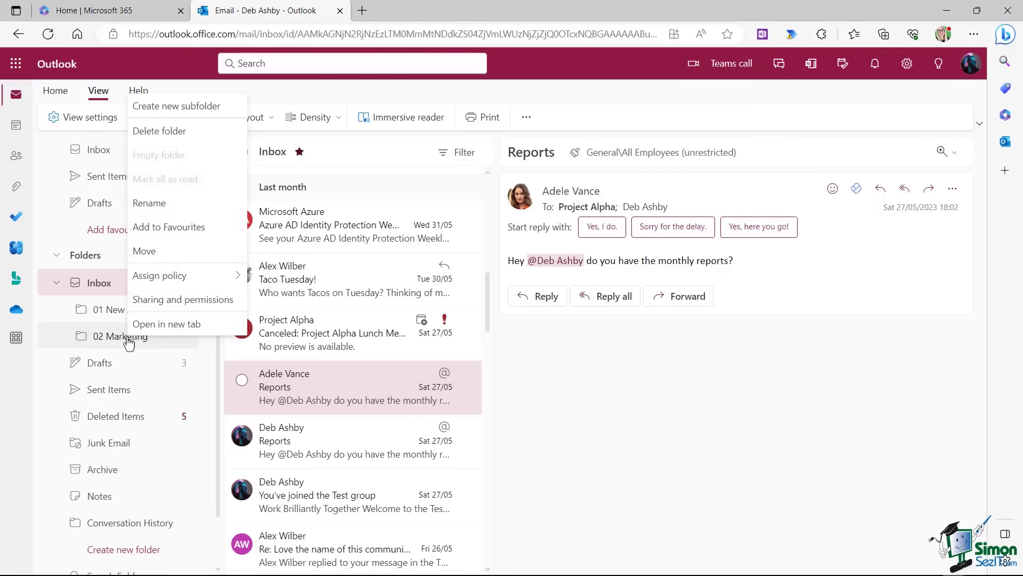
pyautogui.click(166, 107)
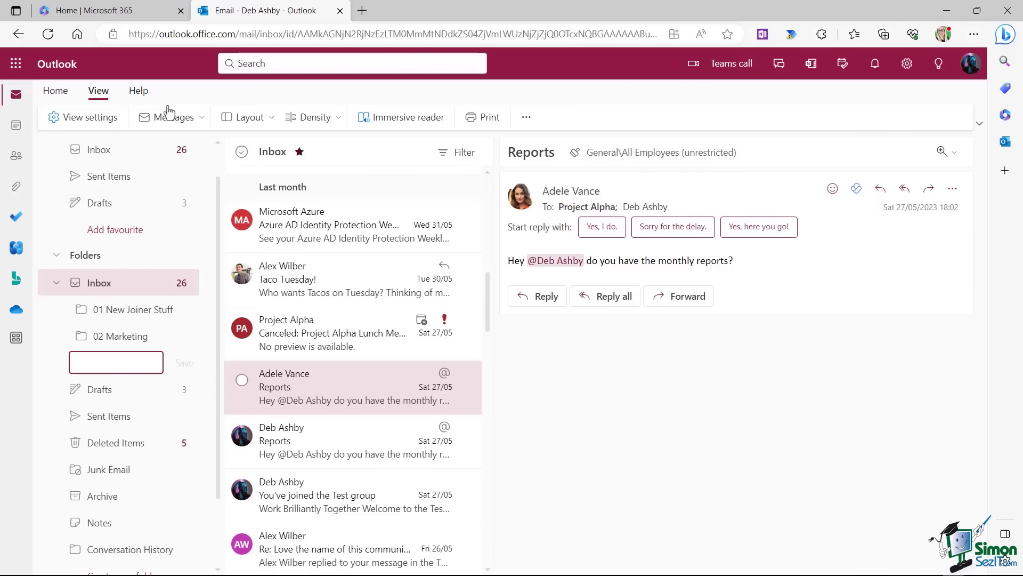
pyautogui.write('Newett')
pyautogui.press('BackSpace')
pyautogui.press('BackSpace')
pyautogui.press('BackSpace')
pyautogui.write('sletters')
pyautogui.press('Return')
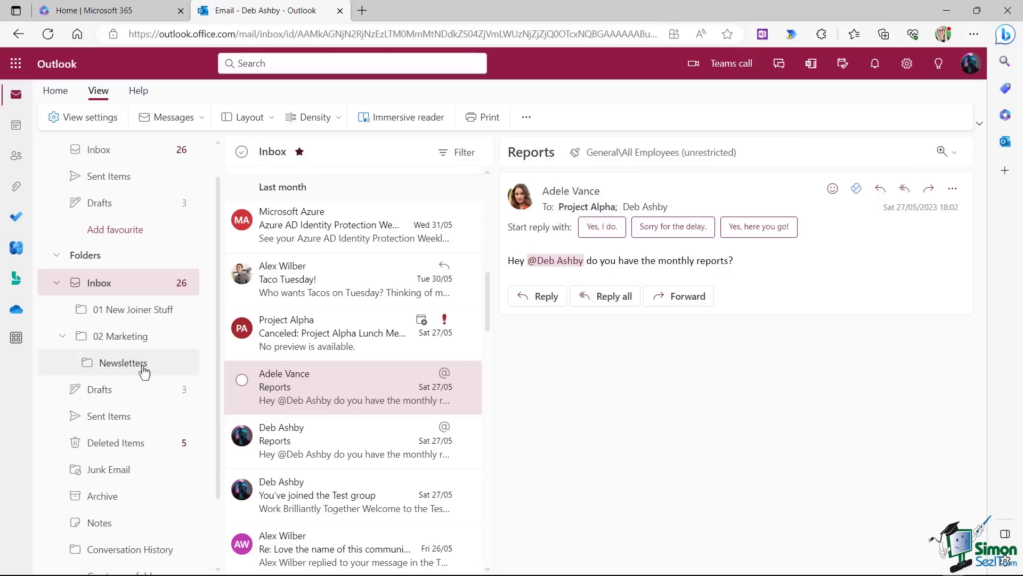
pyautogui.click(62, 337)
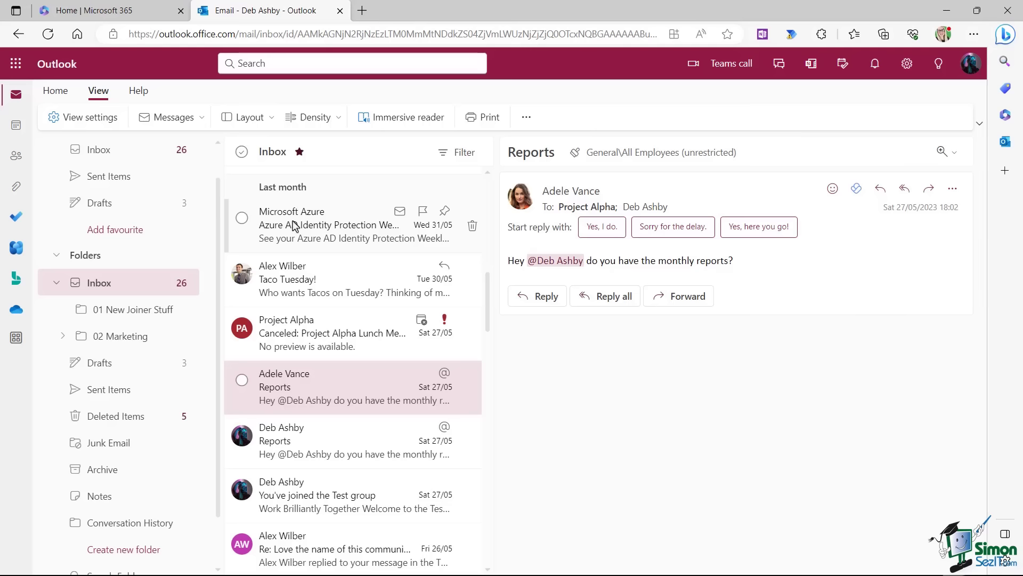
# Move the Microsoft Azure digest into 02 Marketing and copy the Project Alpha email there.
pyautogui.click(316, 228)
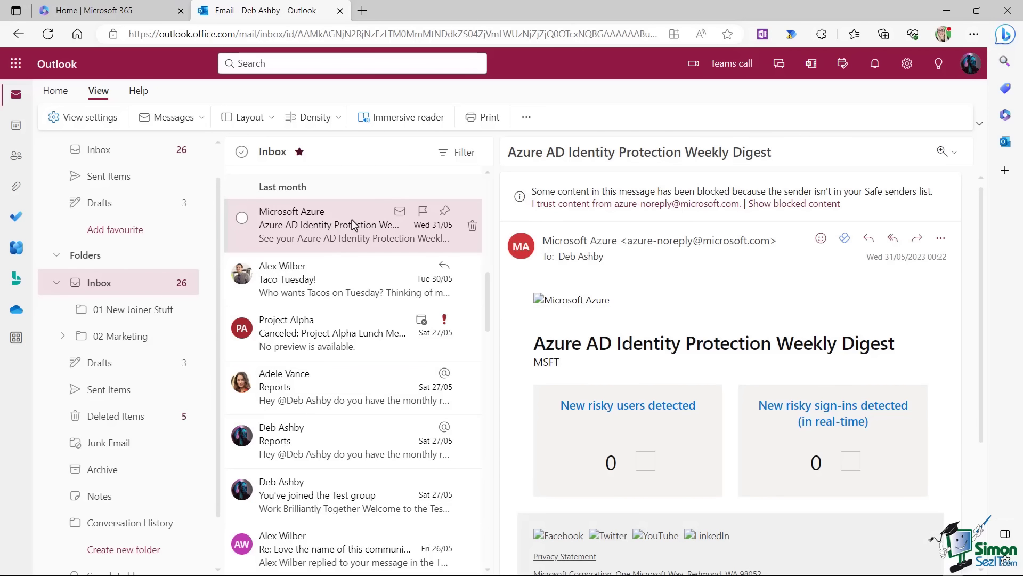
pyautogui.moveTo(352, 224); pyautogui.dragTo(127, 338)
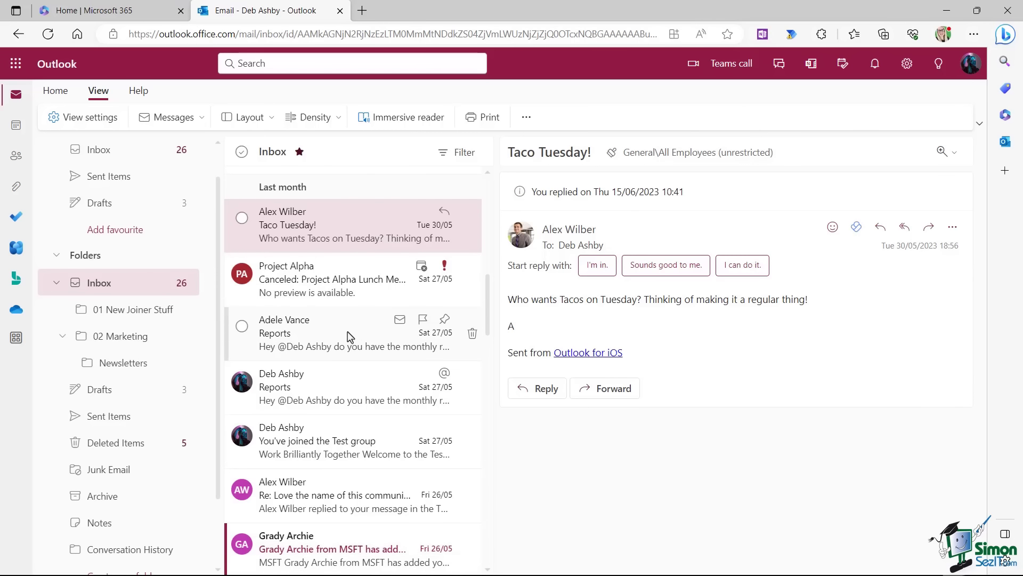
pyautogui.rightClick(345, 284)
pyautogui.moveTo(391, 325)
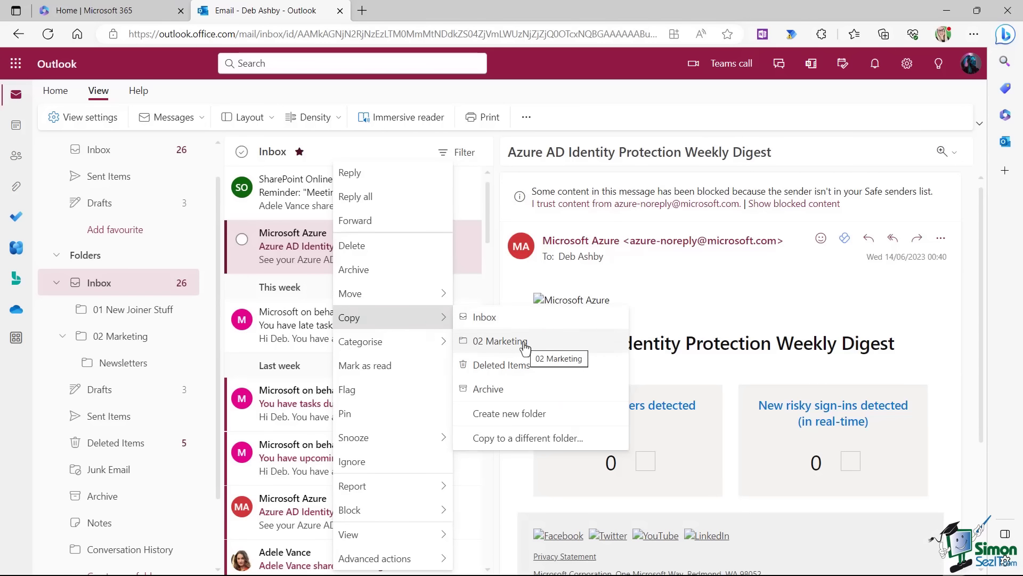
pyautogui.click(524, 347)
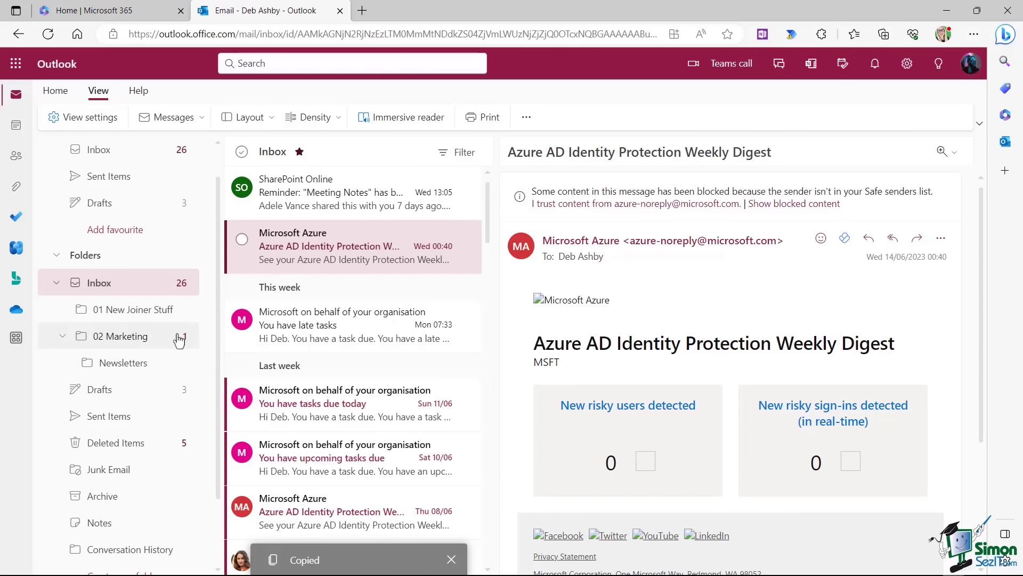
# Practise selecting the Azure, late tasks and task reminder emails, then clear the selection.
pyautogui.rightClick(345, 240)
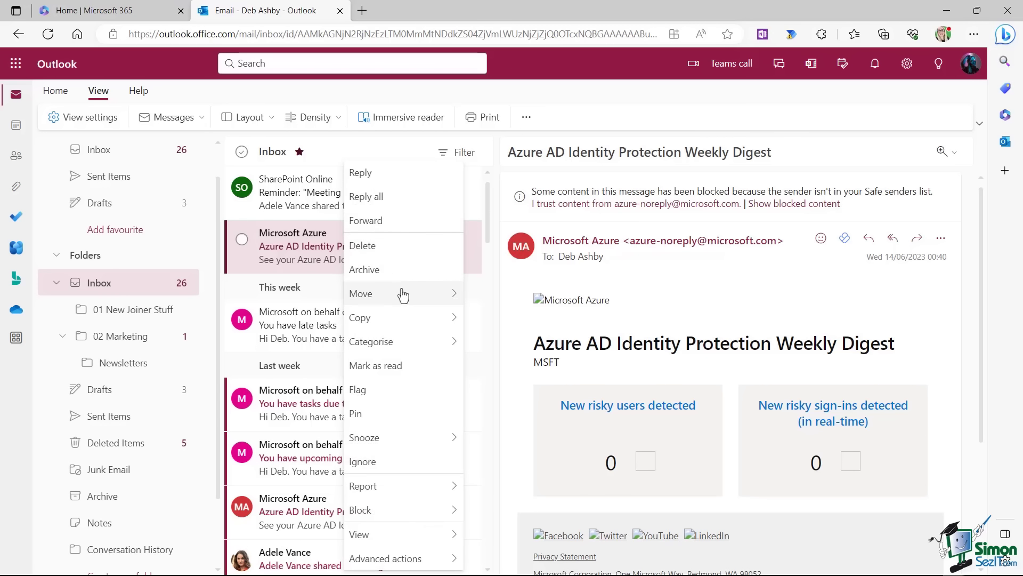
pyautogui.moveTo(403, 295)
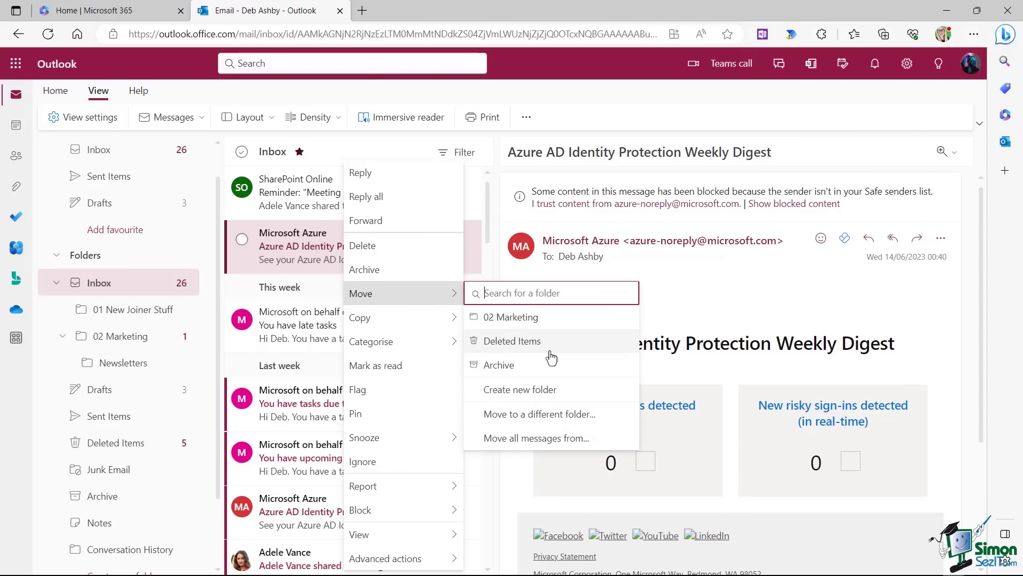
pyautogui.click(241, 97)
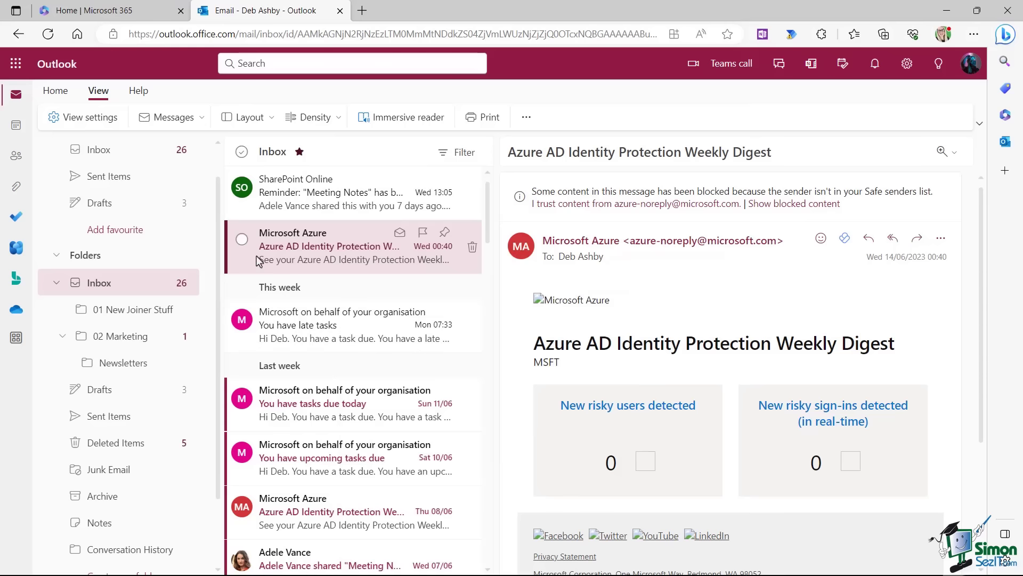
pyautogui.click(242, 239)
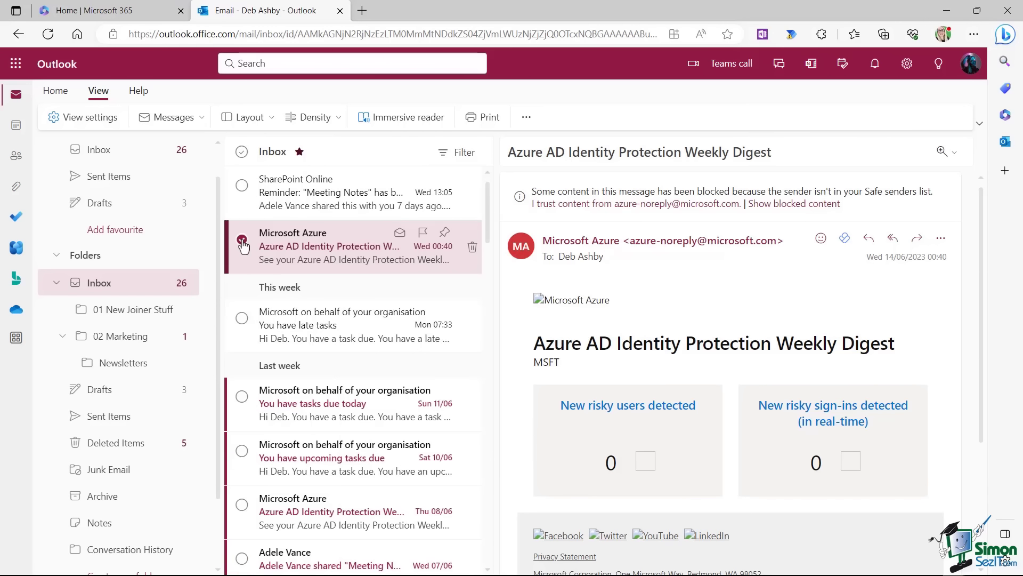
pyautogui.click(241, 319)
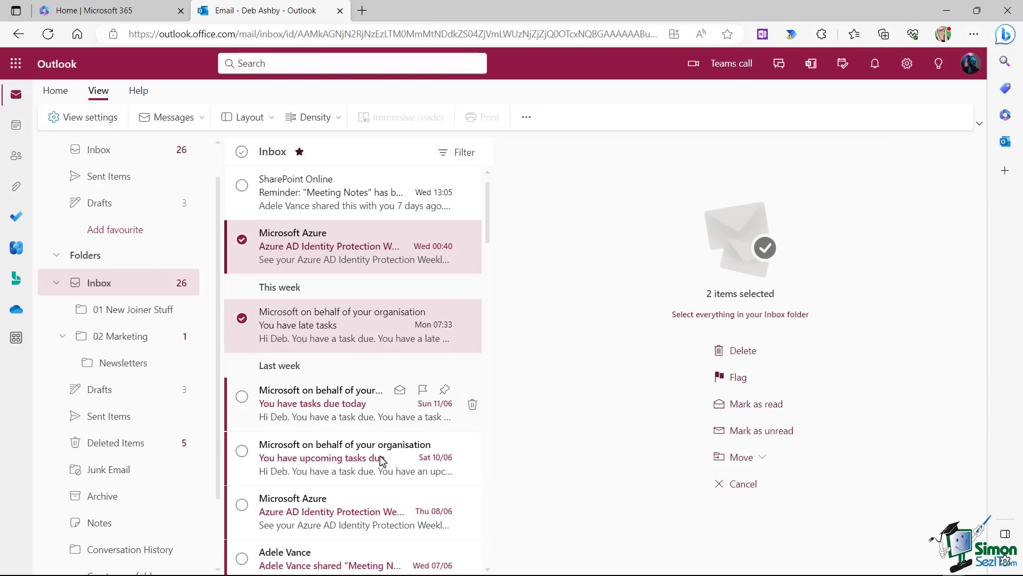
pyautogui.press('shift')
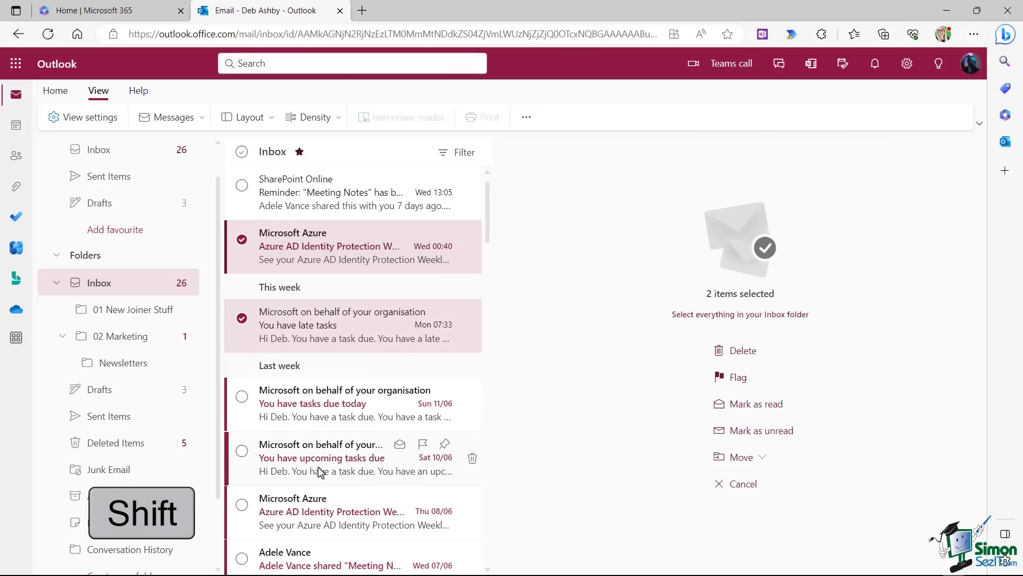
pyautogui.keyDown('shift'); pyautogui.click(320, 472); pyautogui.keyUp('shift')
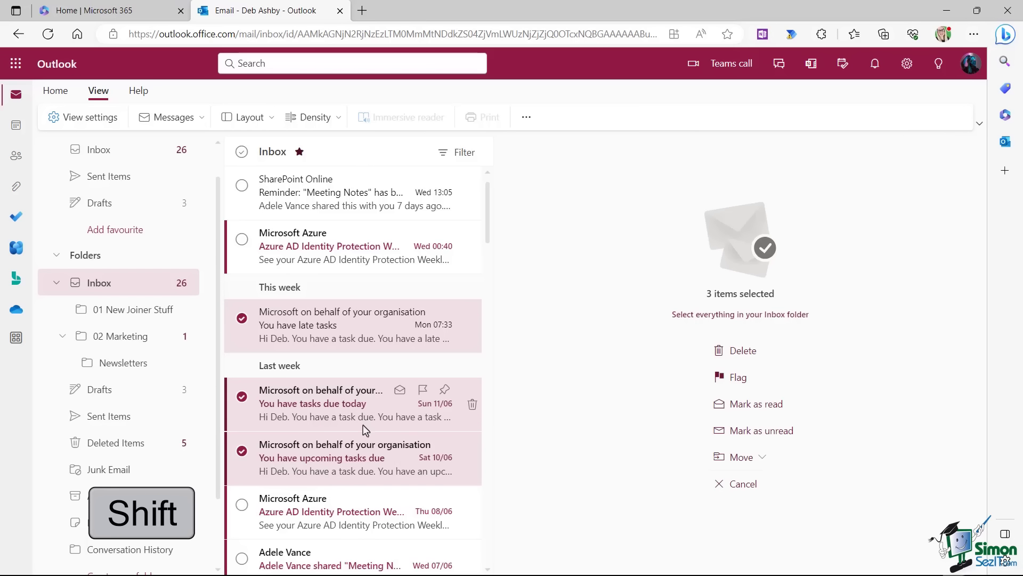
pyautogui.press('Escape')
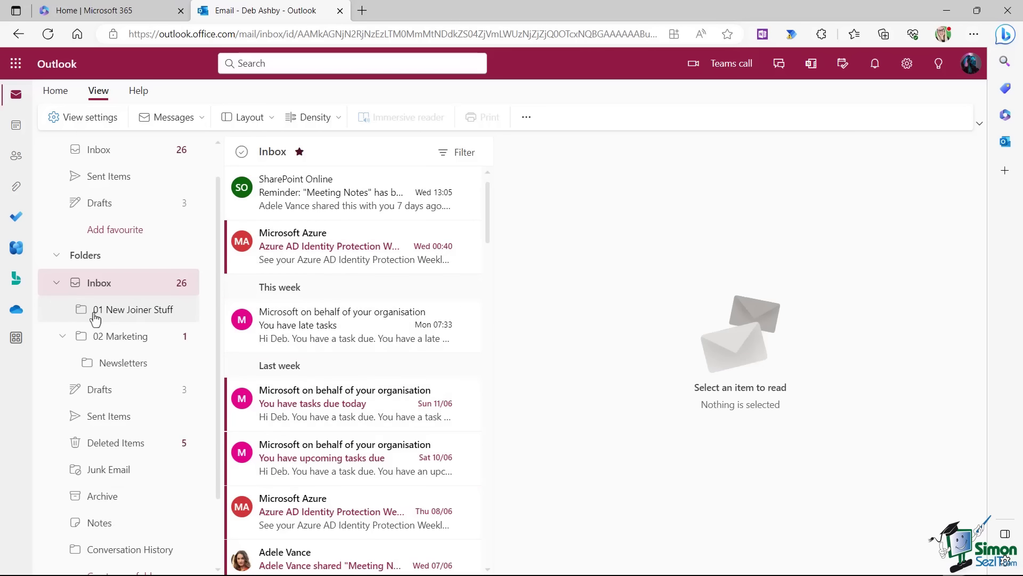
# Add 02 Marketing to Favourites, then remove it from the Favourites list.
pyautogui.rightClick(124, 338)
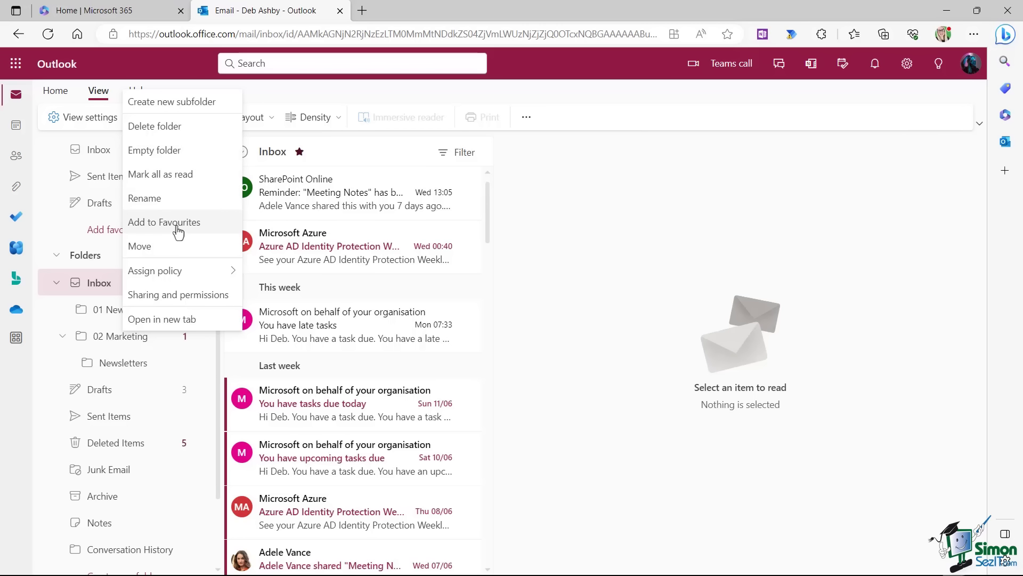
pyautogui.rightClick(119, 342)
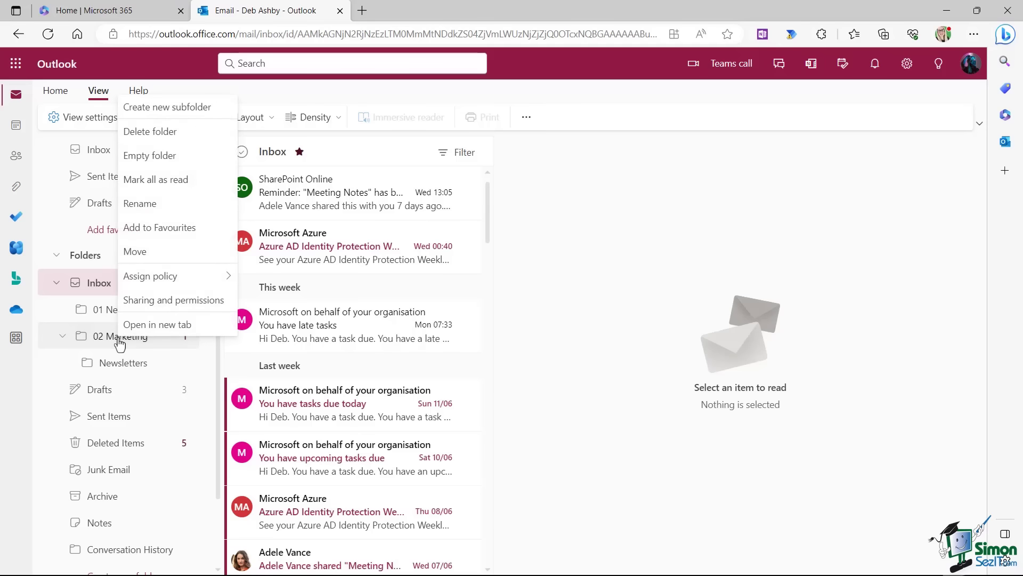
pyautogui.click(165, 235)
pyautogui.scroll(1, 133, 272)
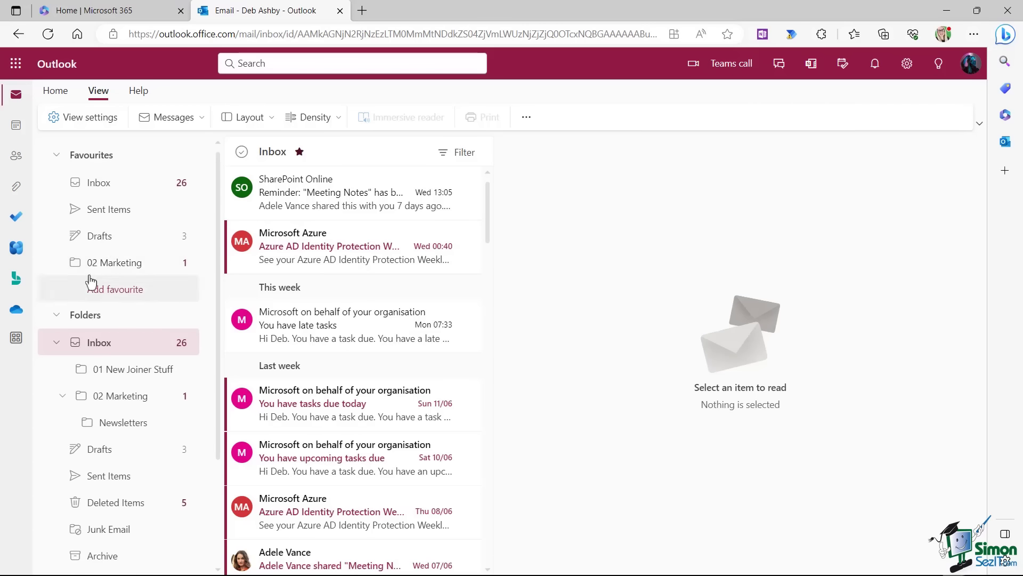
pyautogui.rightClick(113, 264)
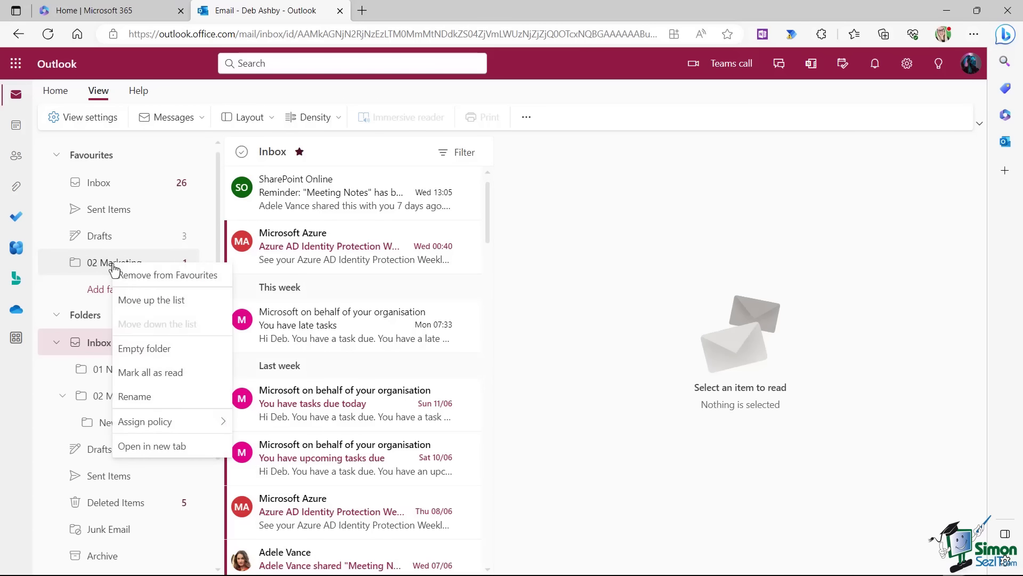
pyautogui.click(140, 274)
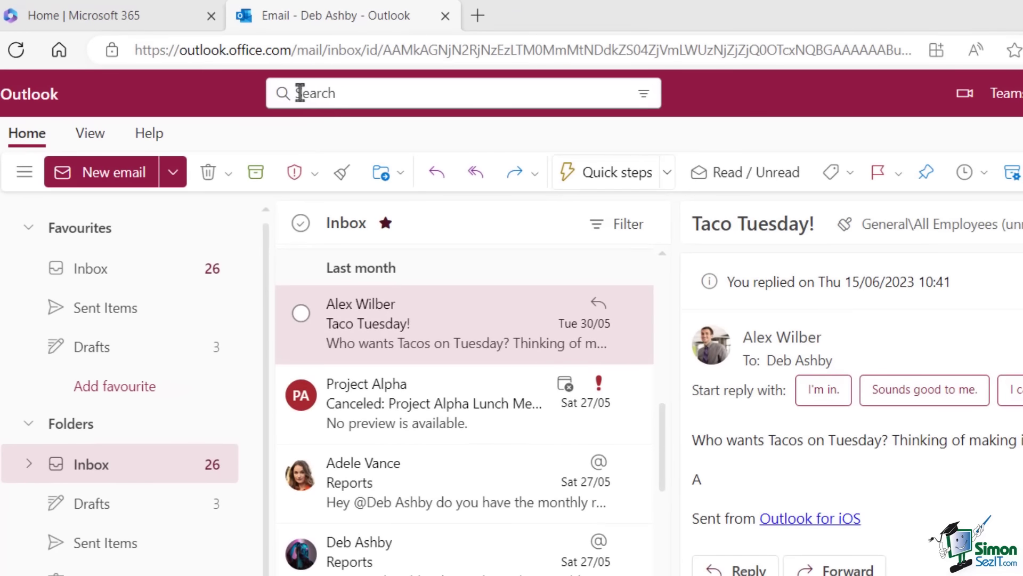
# Search All folders for mail from the first suggested contact, then remove that From filter.
pyautogui.click(300, 93)
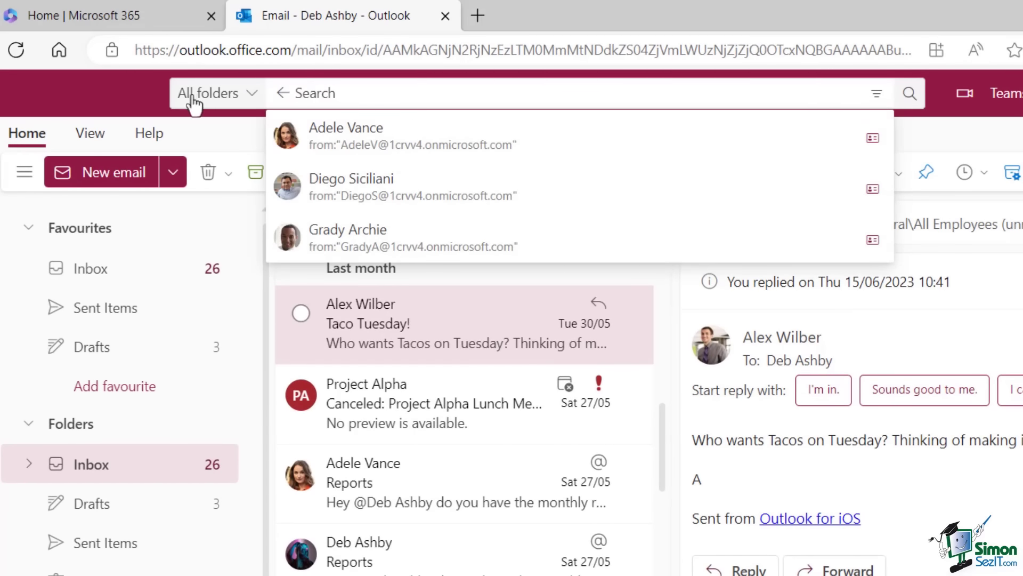
pyautogui.click(252, 101)
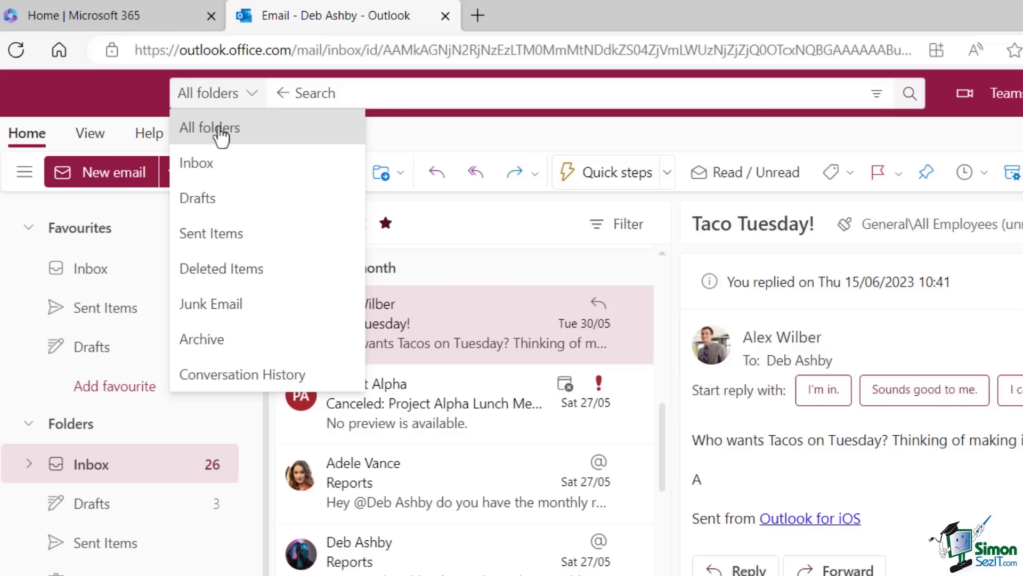
pyautogui.click(220, 134)
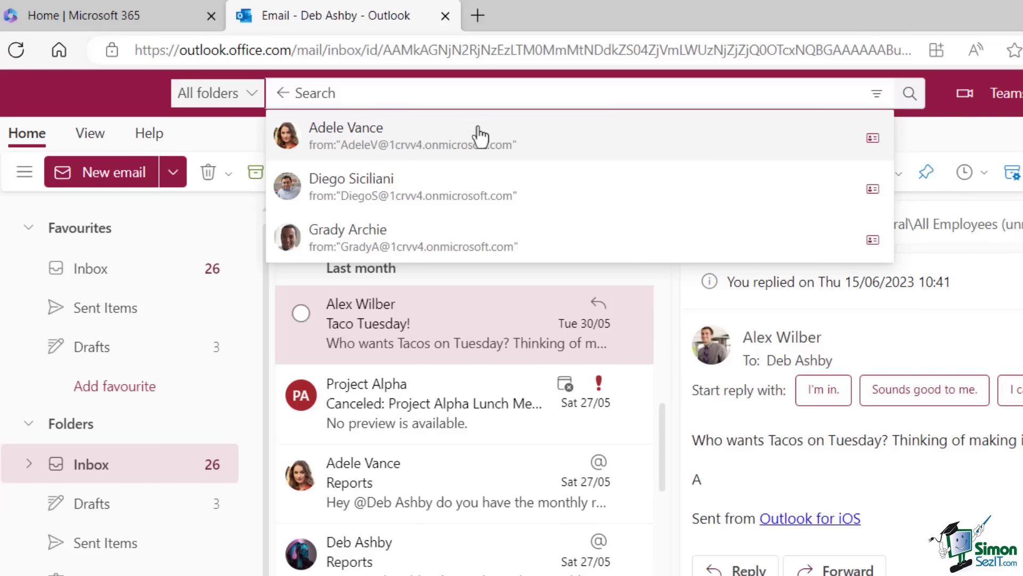
pyautogui.click(368, 141)
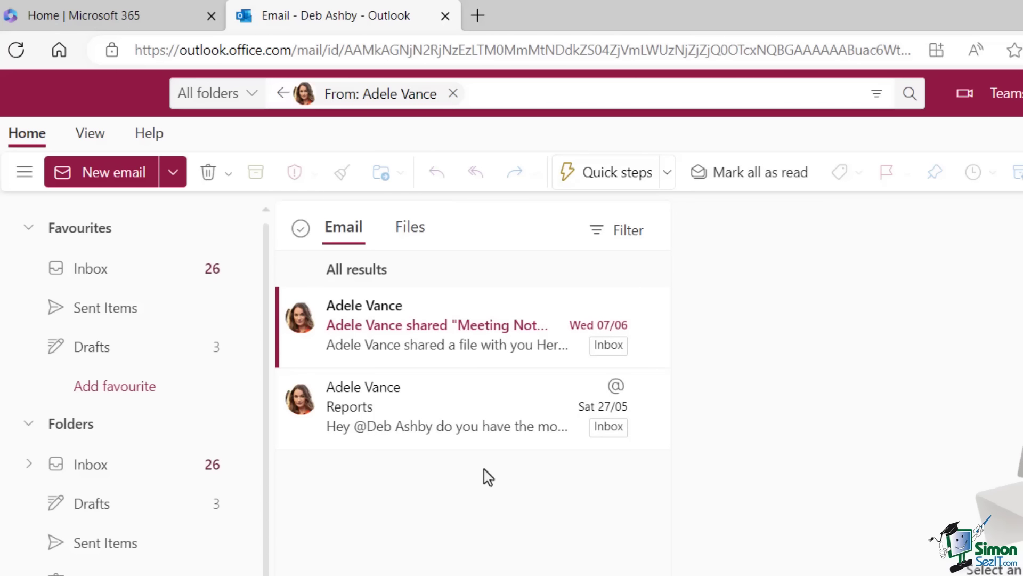
pyautogui.click(453, 94)
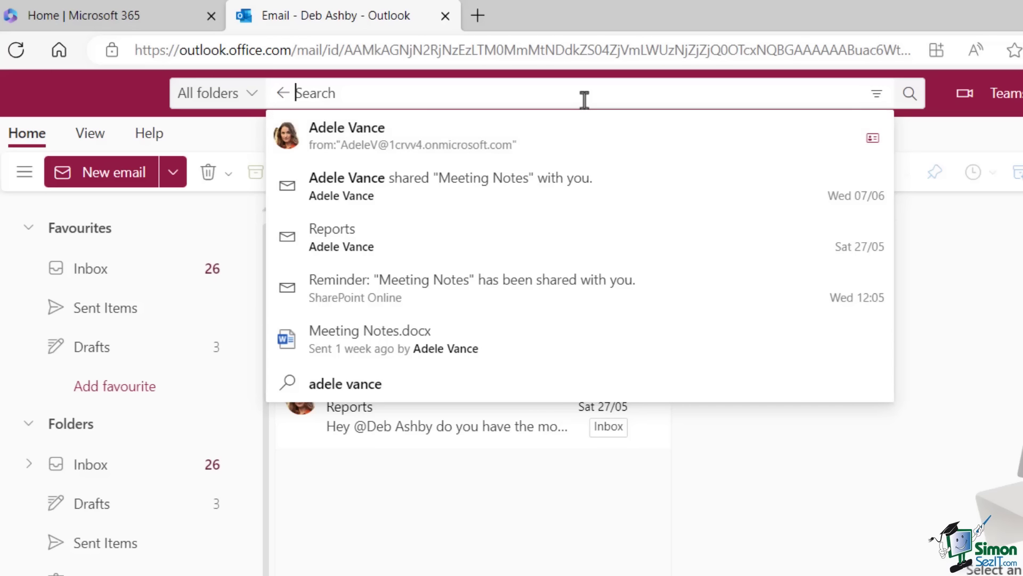
# Run an advanced search for the keyword 'Tacos' across All folders.
pyautogui.click(877, 99)
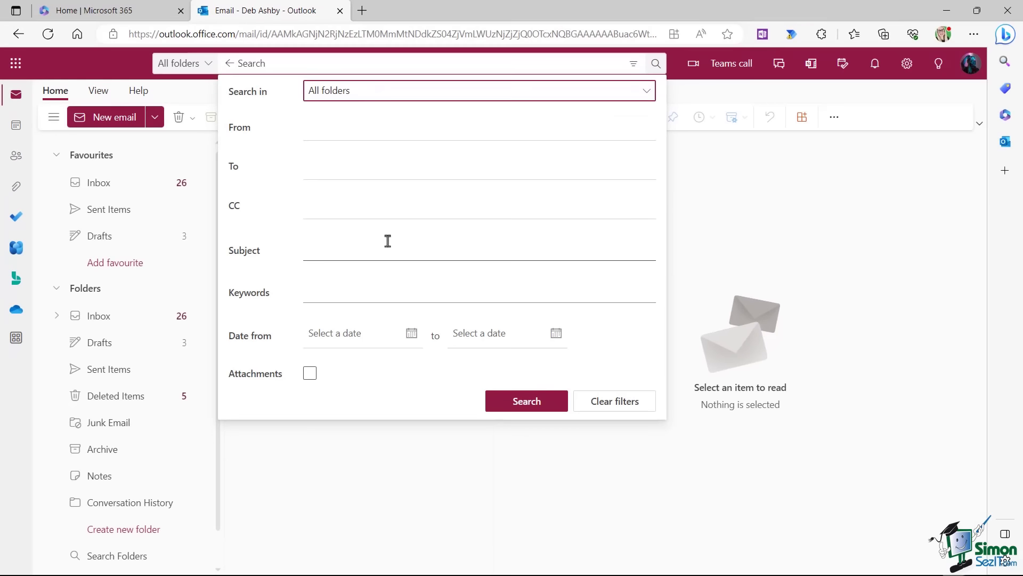
pyautogui.click(646, 92)
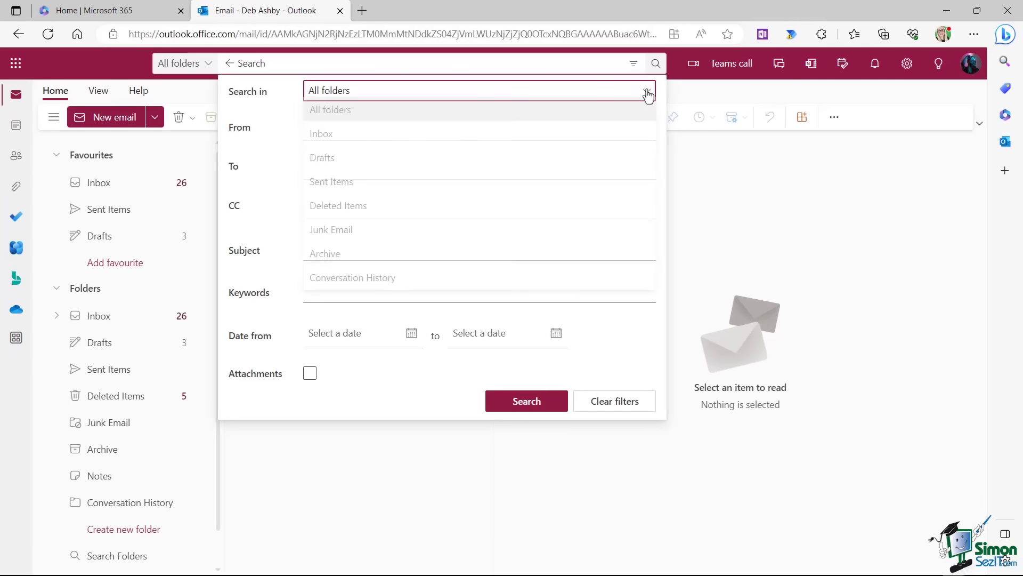
pyautogui.click(361, 114)
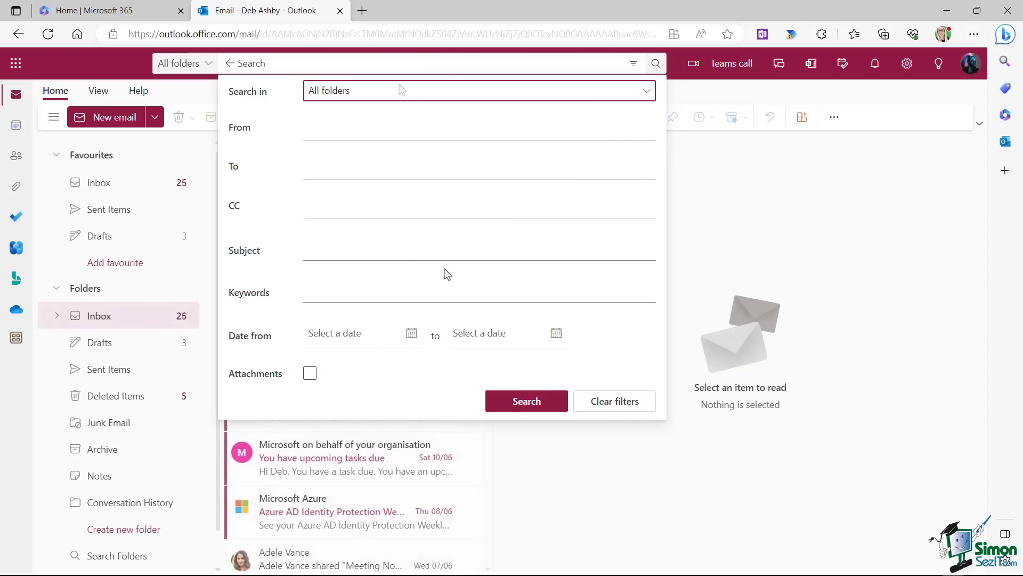
pyautogui.click(307, 295)
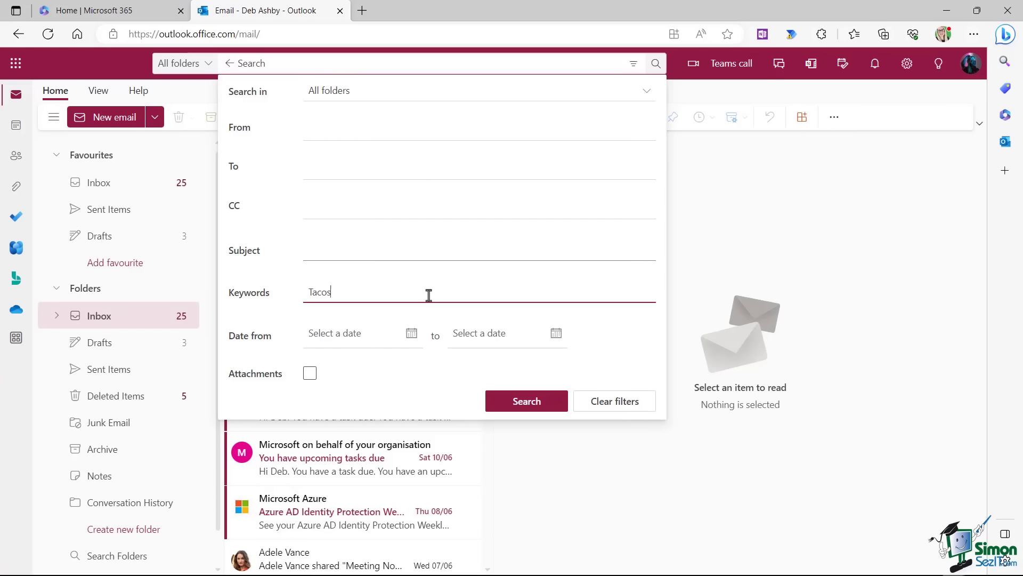
pyautogui.click(524, 405)
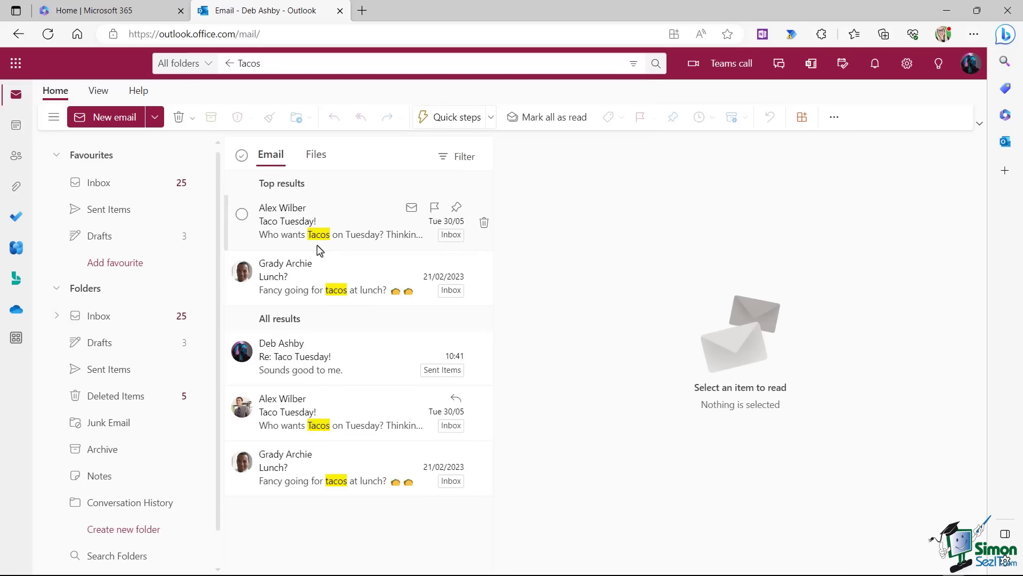
# Limit the Tacos search to messages from one chosen contact.
pyautogui.click(633, 63)
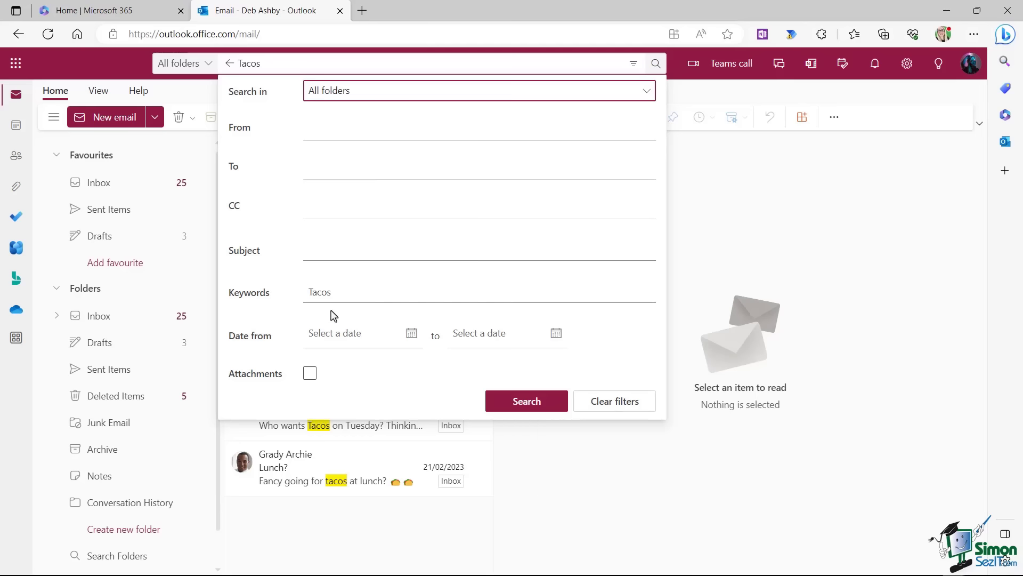
pyautogui.click(311, 131)
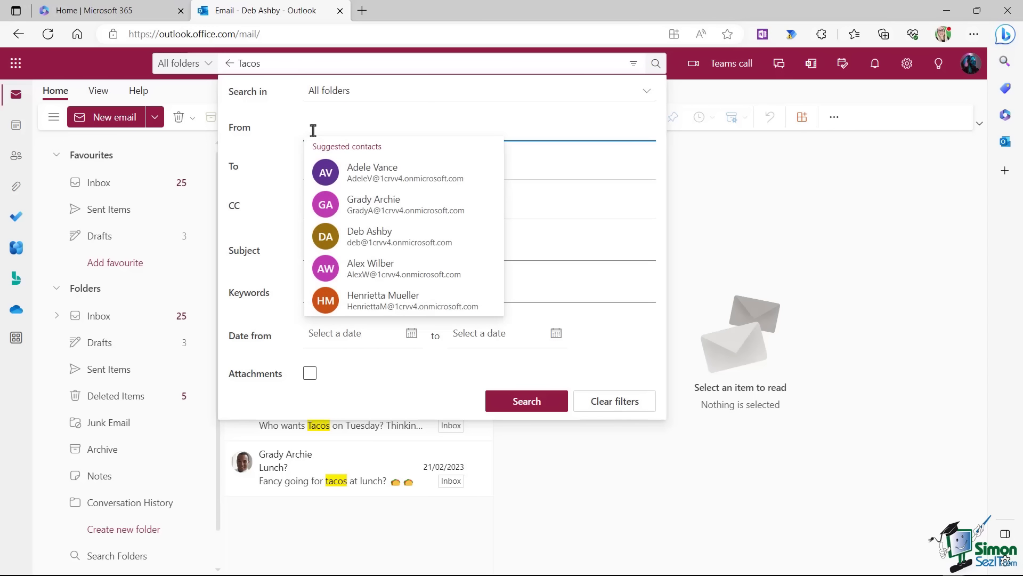
pyautogui.click(389, 275)
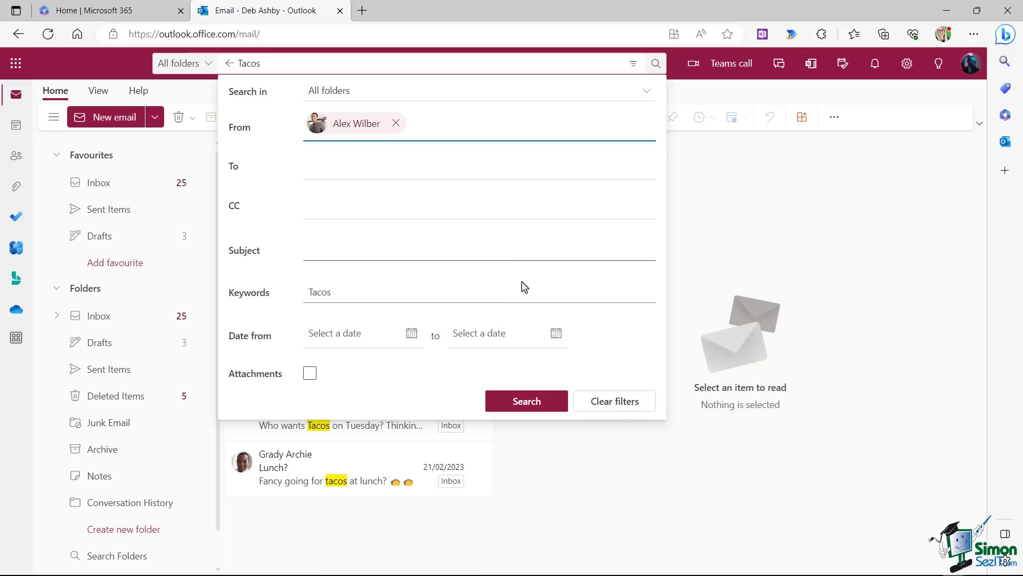
pyautogui.click(533, 408)
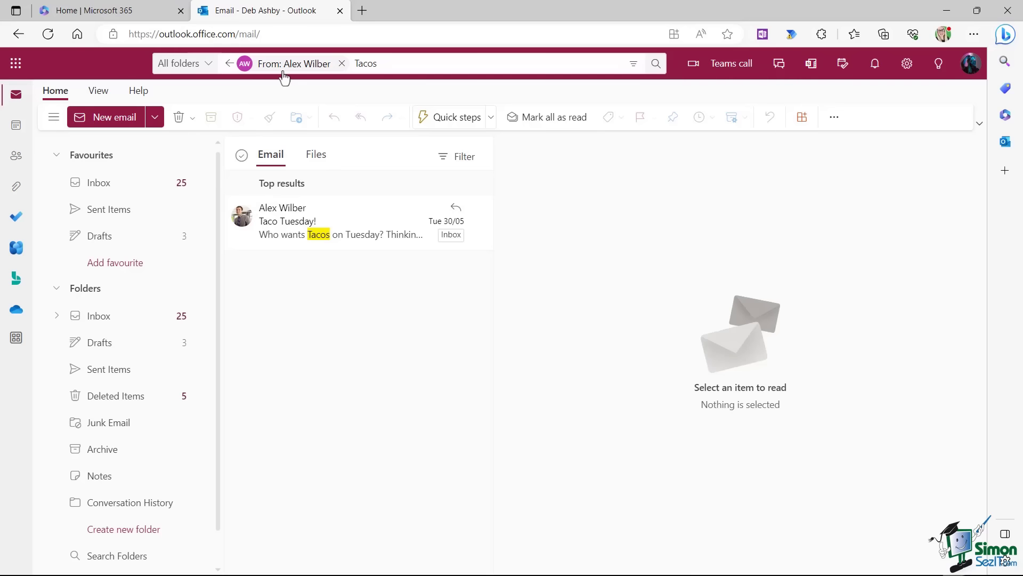
# Clear all search filters and keywords to return to the full Inbox.
pyautogui.moveTo(283, 69)
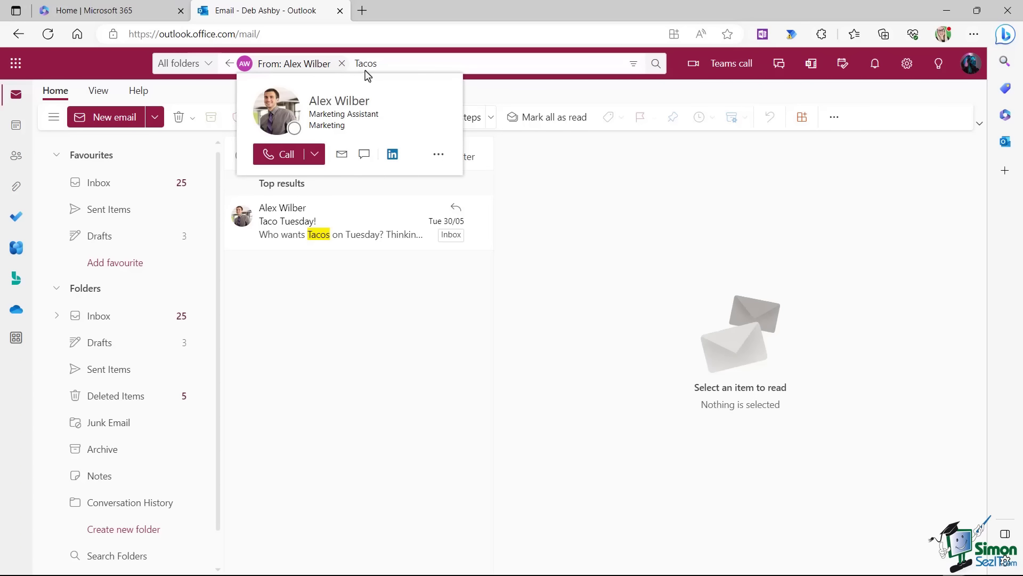
pyautogui.click(634, 64)
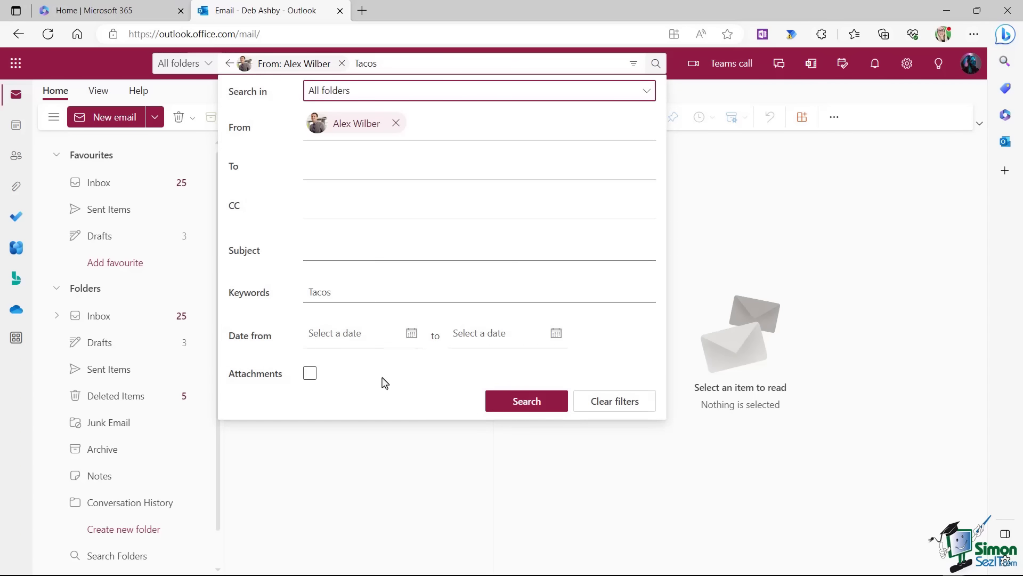
pyautogui.click(609, 408)
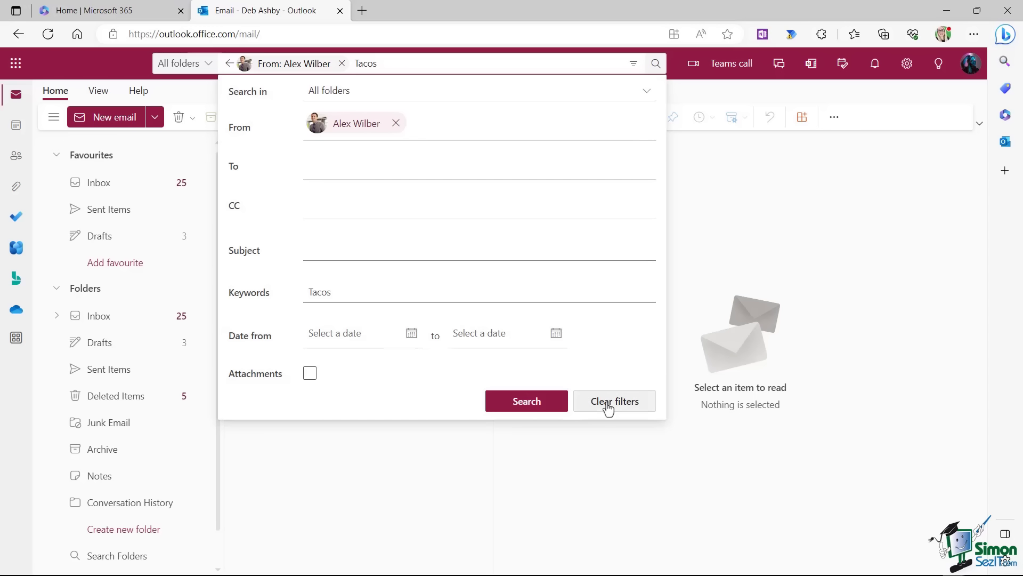
pyautogui.click(608, 409)
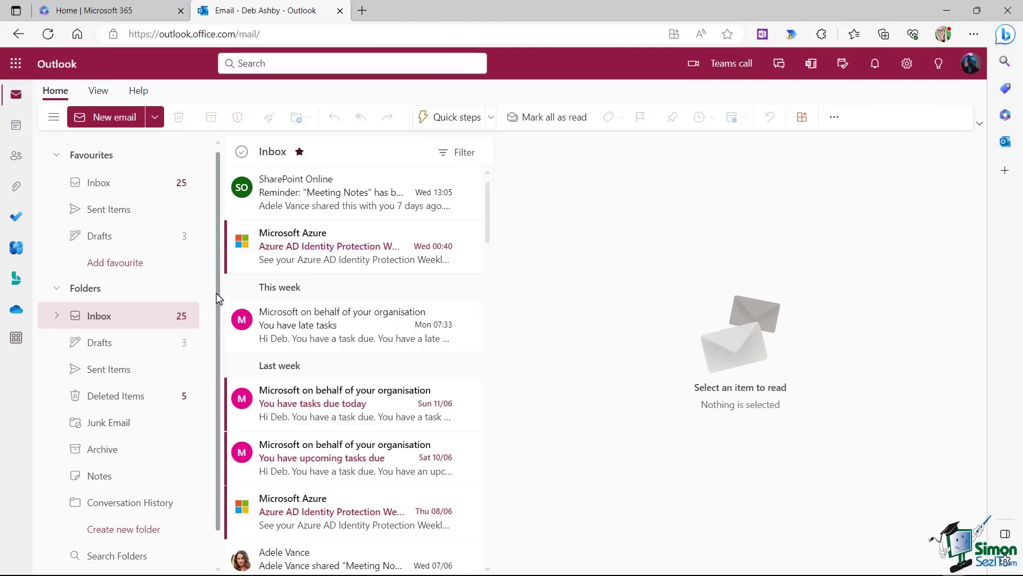
# Create an 'Unread email' search folder and open it to list the 26 unread messages.
pyautogui.scroll(-1, 216, 311)
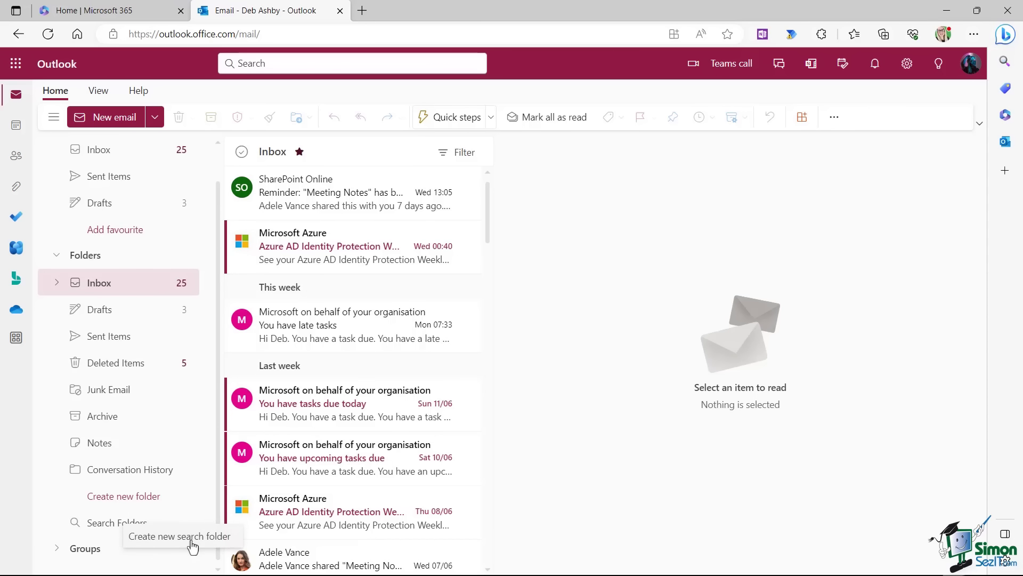
pyautogui.click(191, 541)
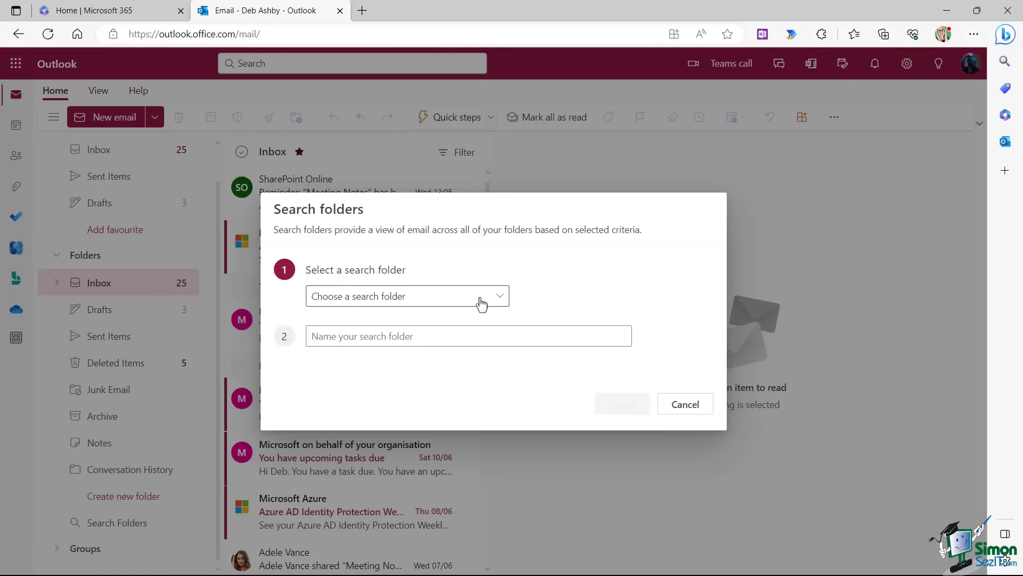
pyautogui.click(499, 298)
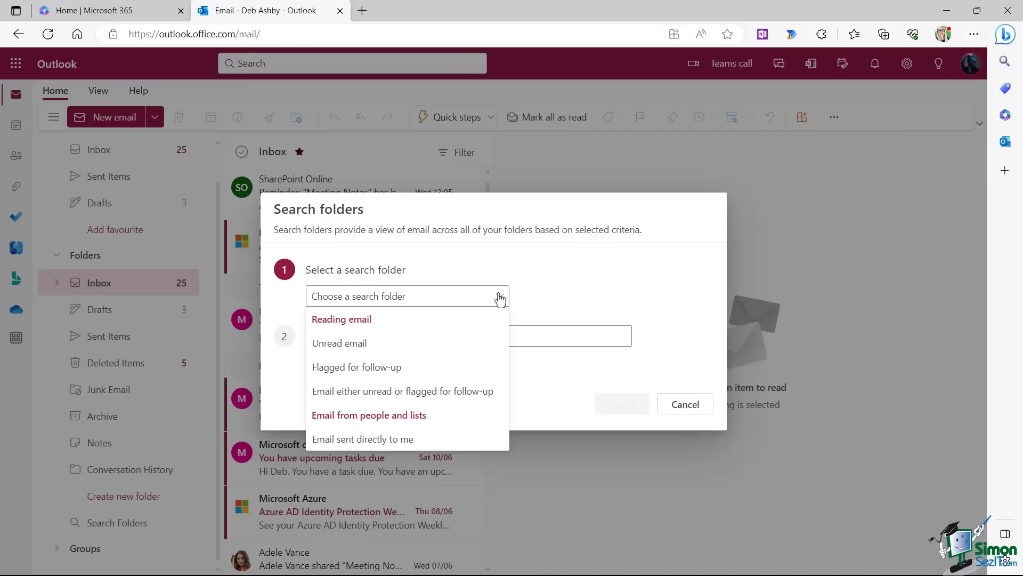
pyautogui.click(363, 348)
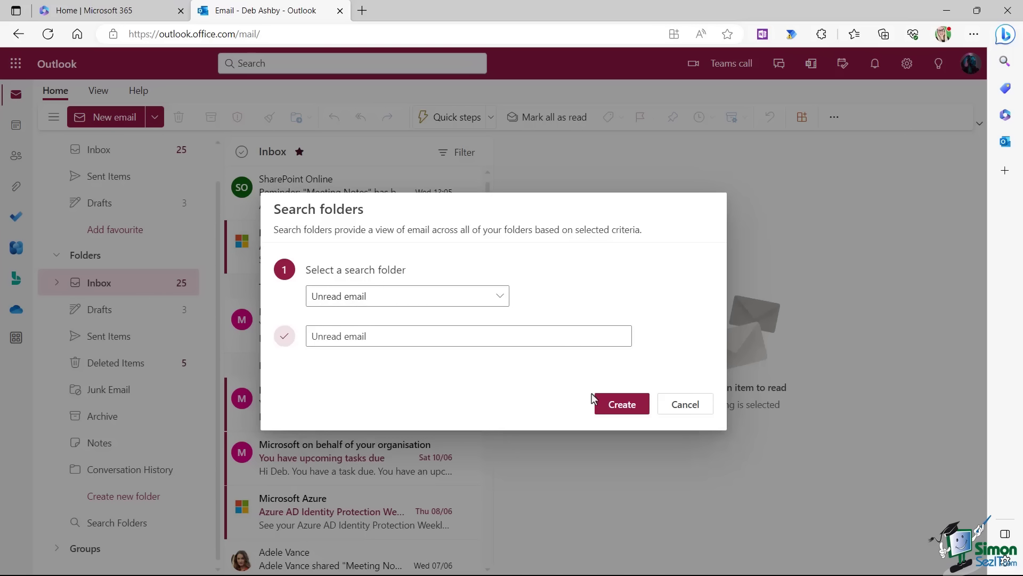
pyautogui.click(624, 408)
pyautogui.scroll(-1, 110, 532)
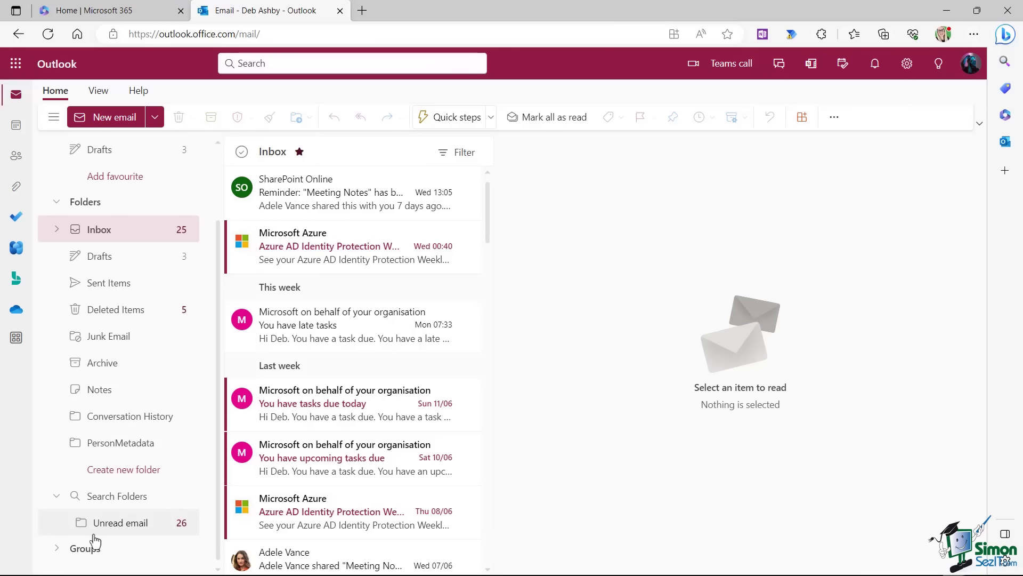
pyautogui.click(110, 525)
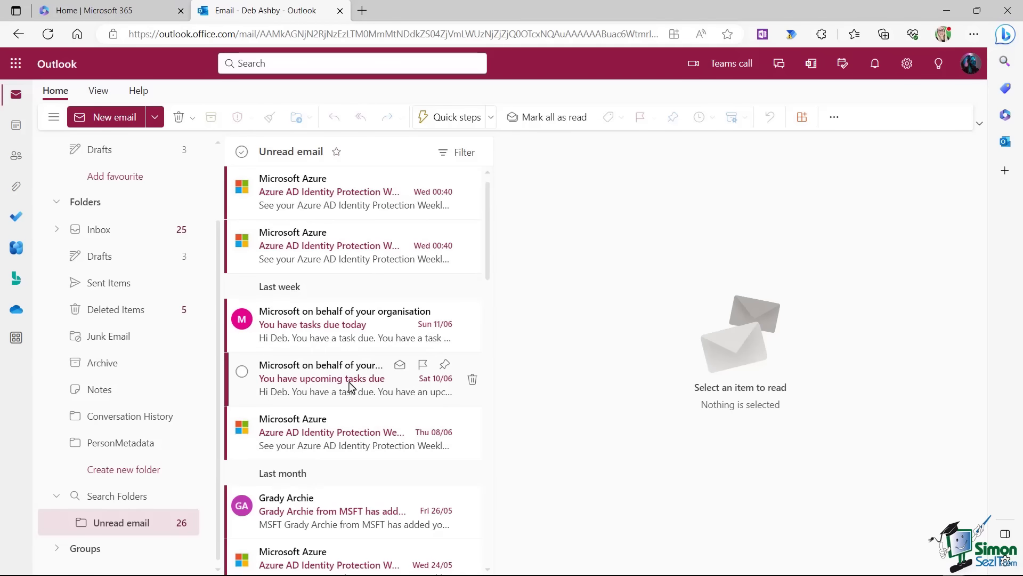
pyautogui.scroll(-10, 351, 387)
pyautogui.scroll(10, 351, 387)
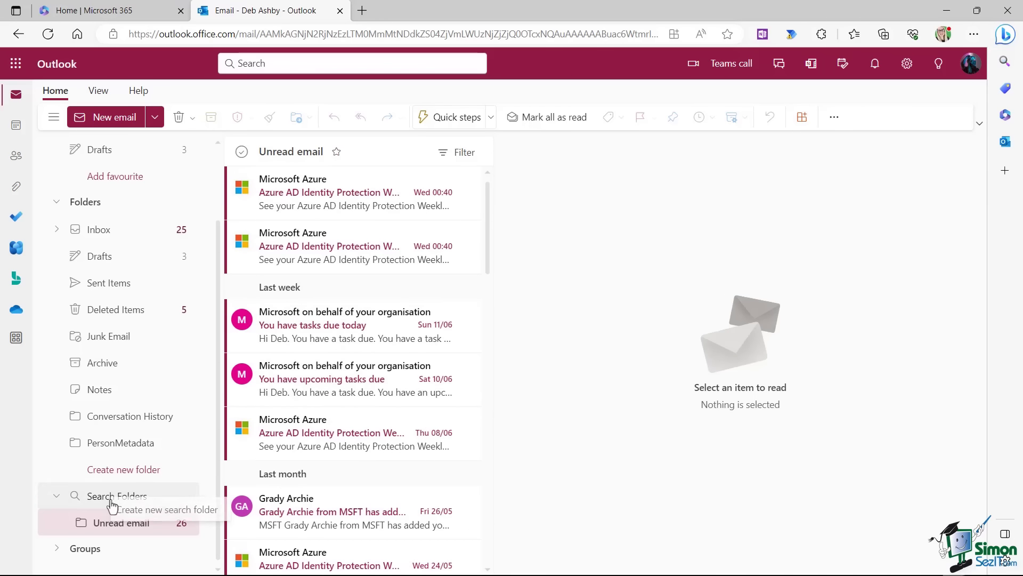
# Create an 'Email to Me' search folder for email sent directly to me and open it.
pyautogui.click(171, 497)
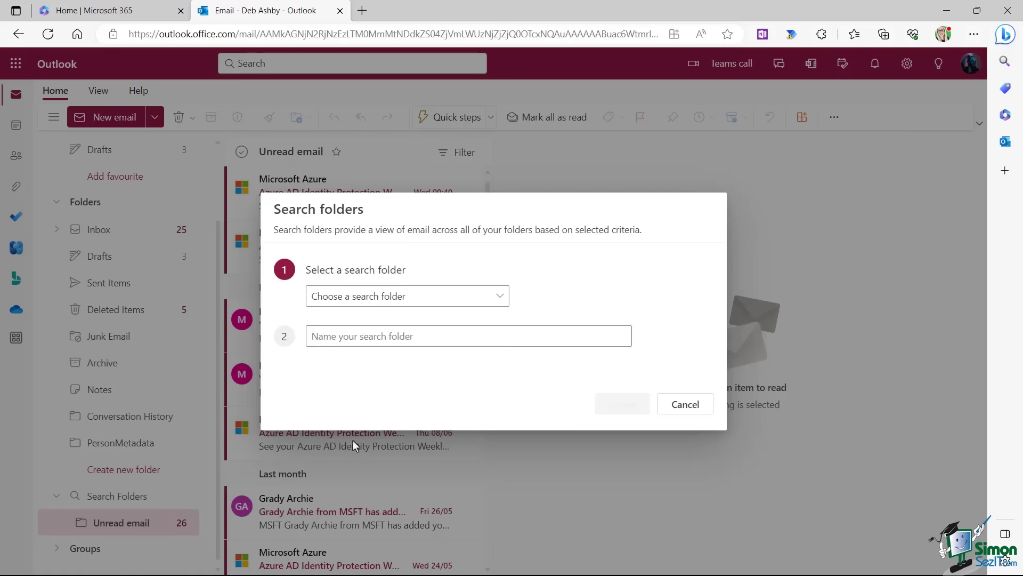
pyautogui.click(501, 297)
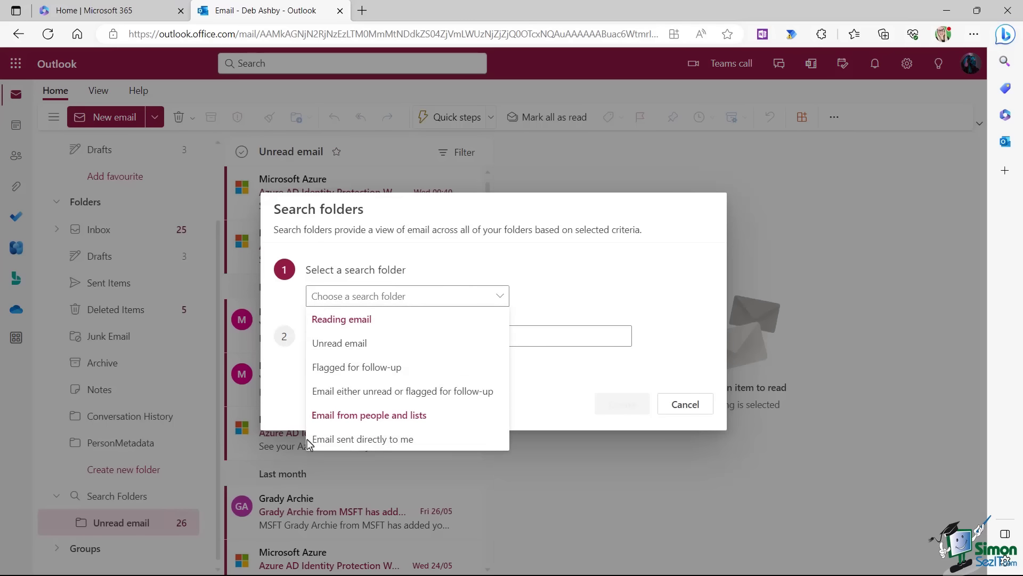
pyautogui.click(364, 439)
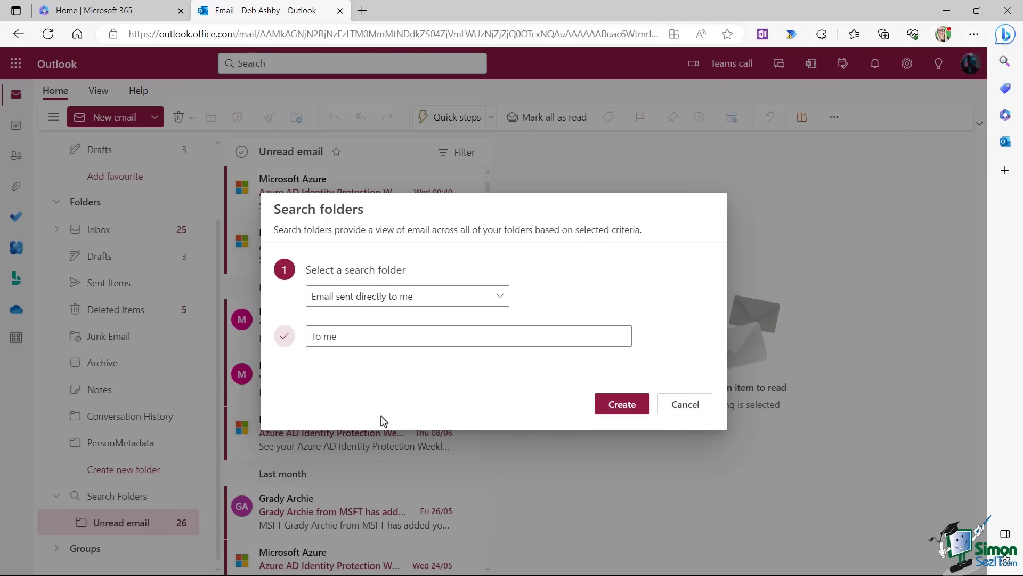
pyautogui.moveTo(342, 337); pyautogui.dragTo(283, 346)
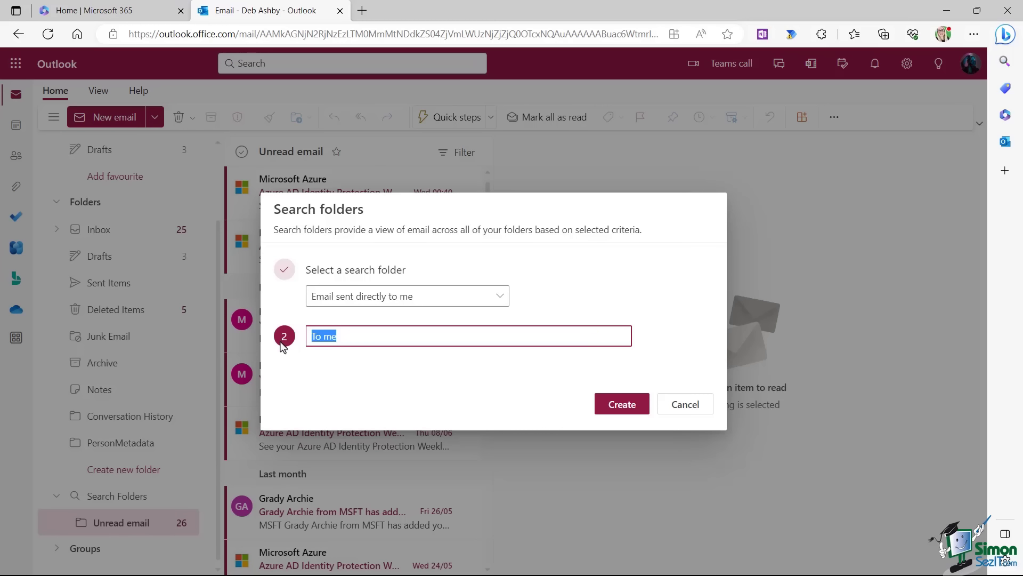
pyautogui.write('Email to Me')
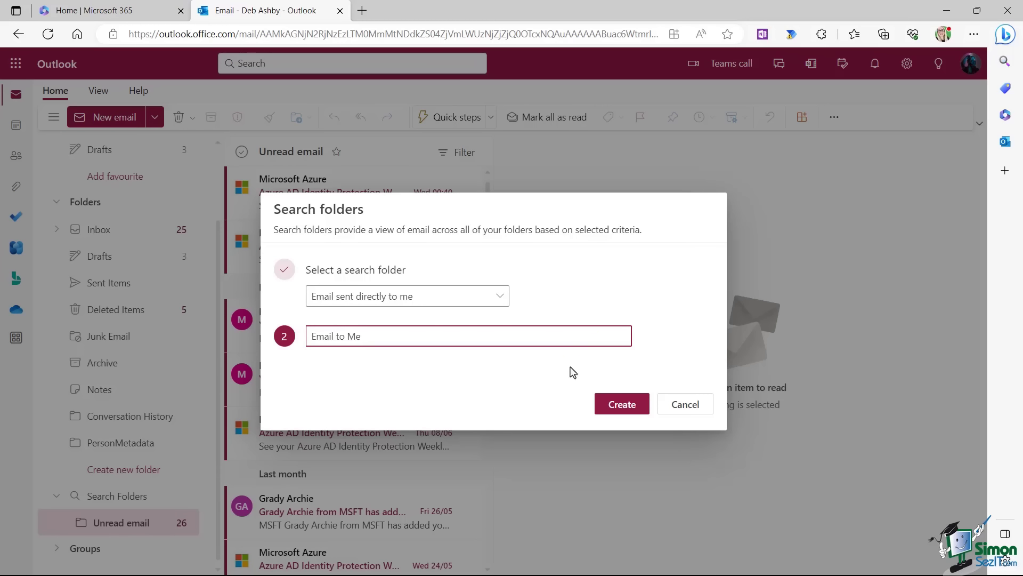
pyautogui.click(623, 405)
pyautogui.scroll(-1, 196, 359)
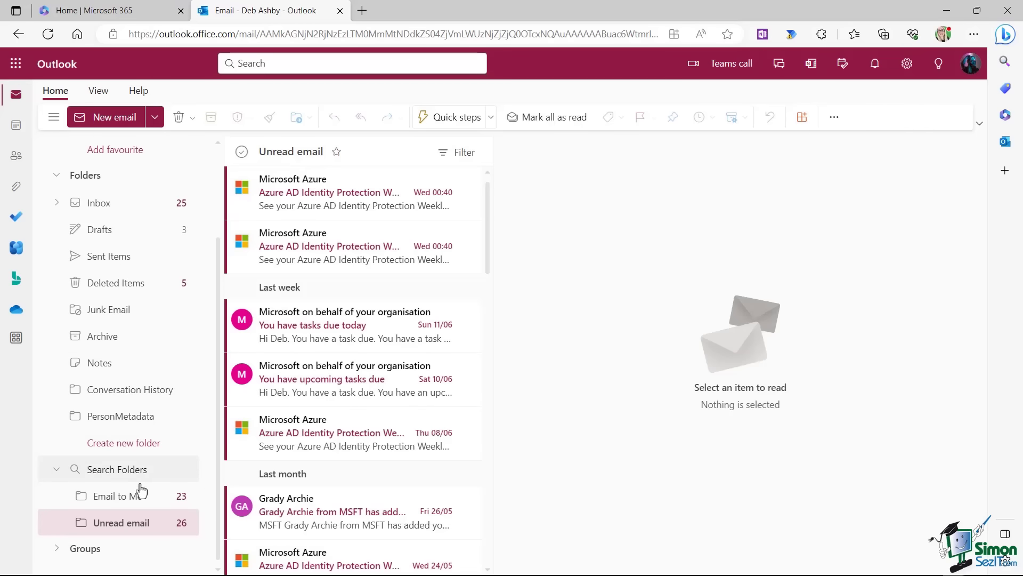
pyautogui.click(113, 501)
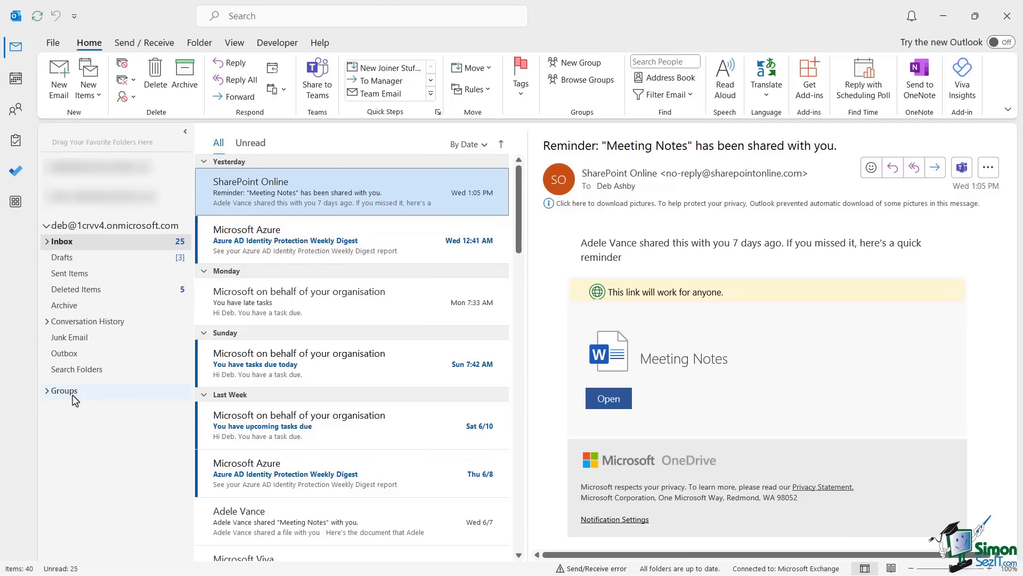
# Start a 'Mail from specific people' search folder and choose the colleague as sender.
pyautogui.rightClick(113, 375)
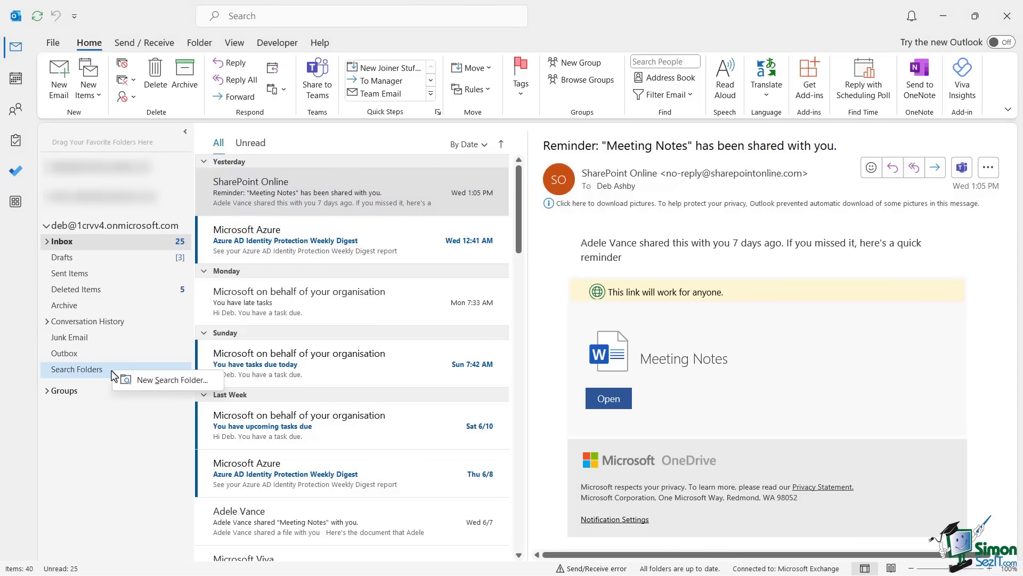
pyautogui.click(152, 381)
pyautogui.moveTo(450, 165); pyautogui.dragTo(254, 163)
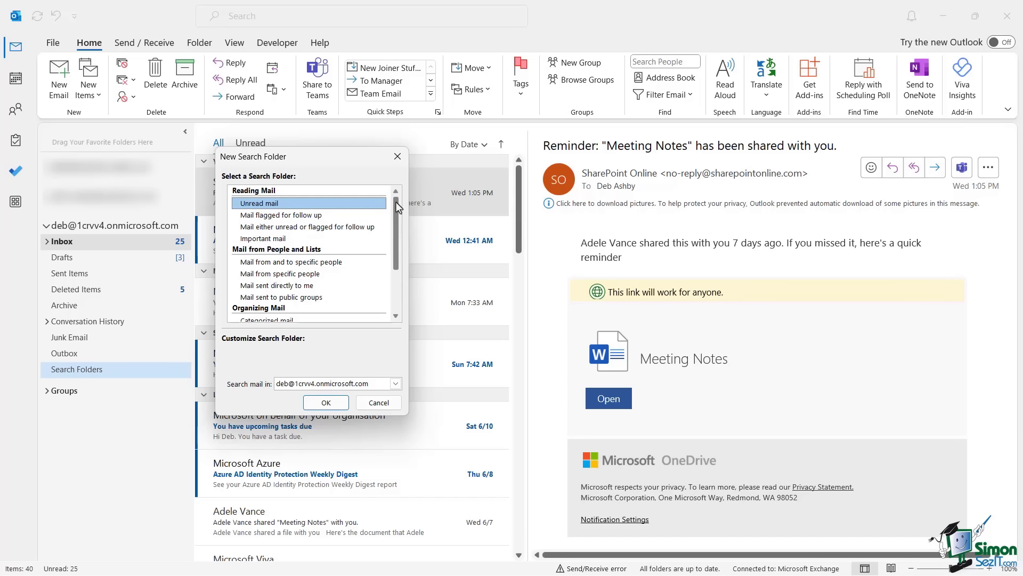
pyautogui.click(291, 274)
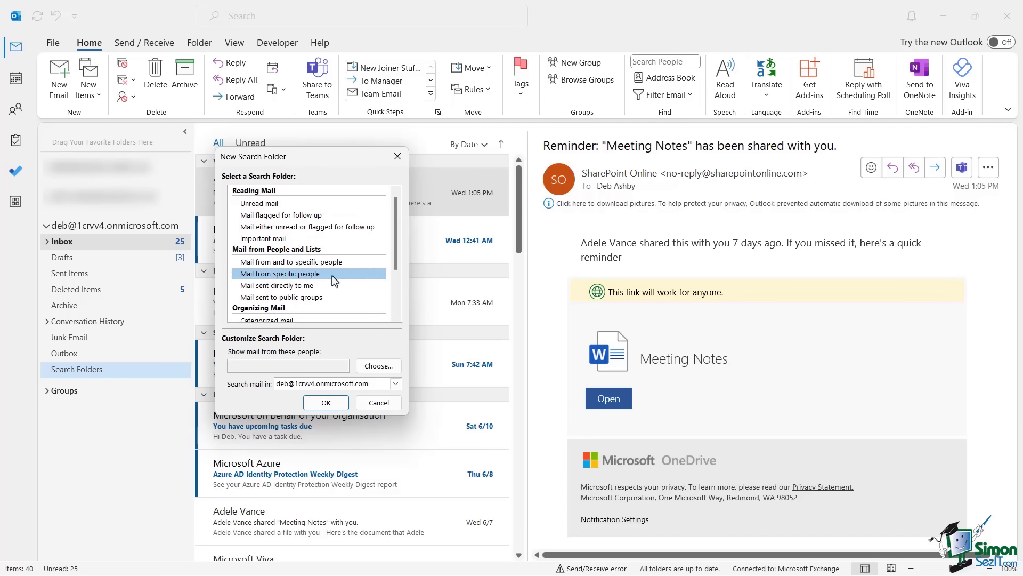
pyautogui.click(378, 367)
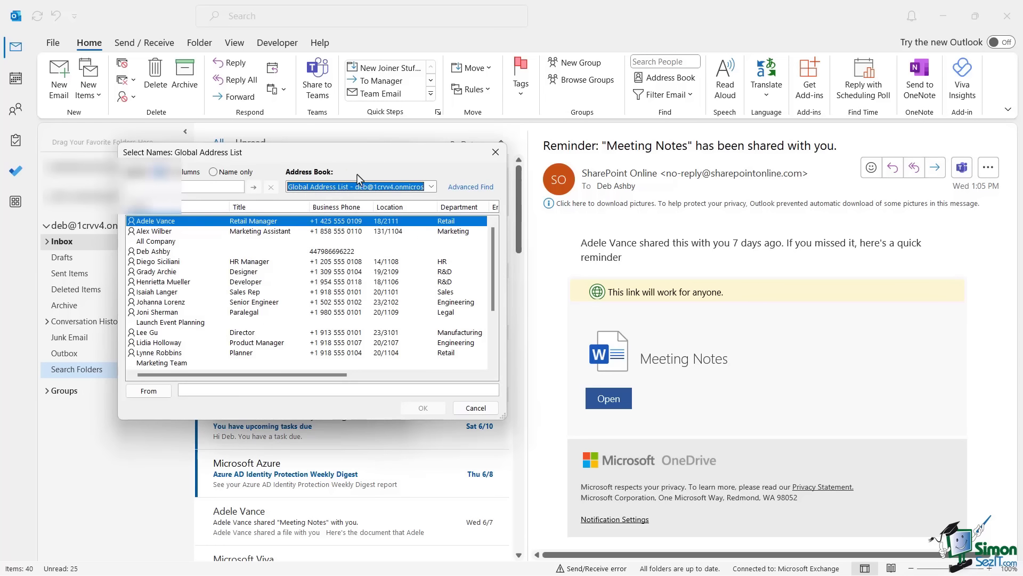
pyautogui.click(152, 231)
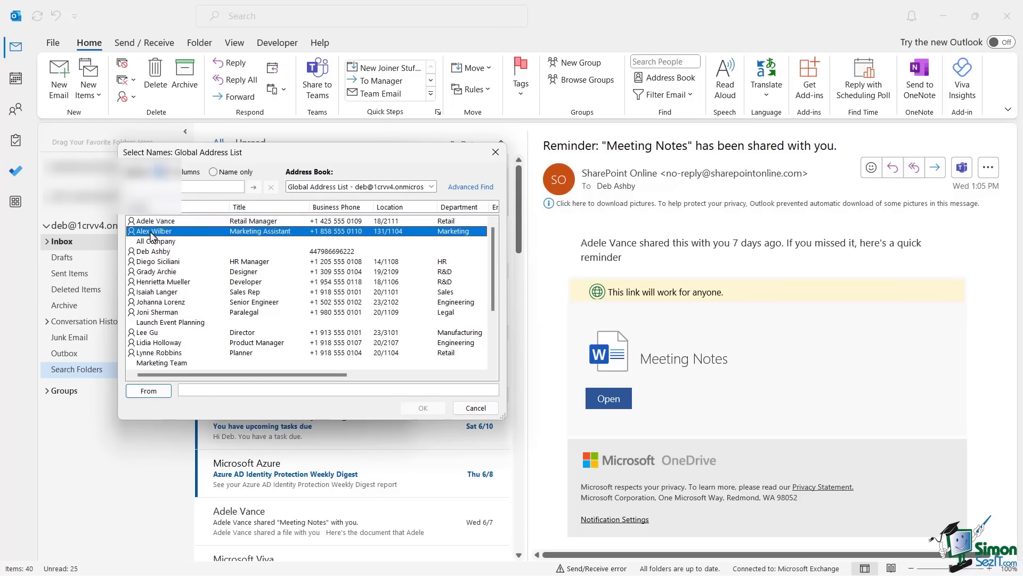
pyautogui.click(152, 392)
pyautogui.click(423, 407)
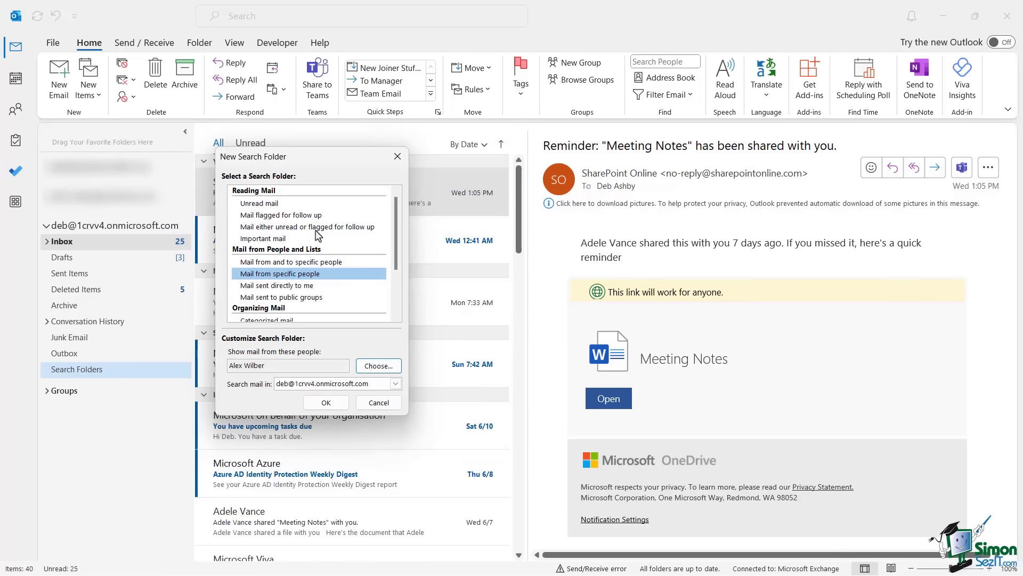
# Create the search folder and rename it 'Mails from' plus the colleague's name.
pyautogui.click(329, 401)
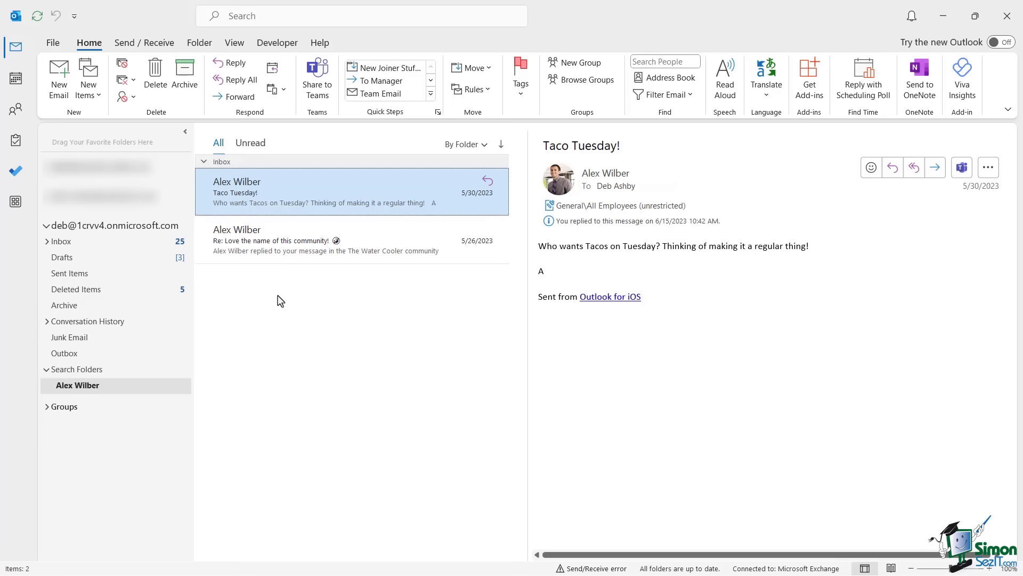
pyautogui.rightClick(93, 391)
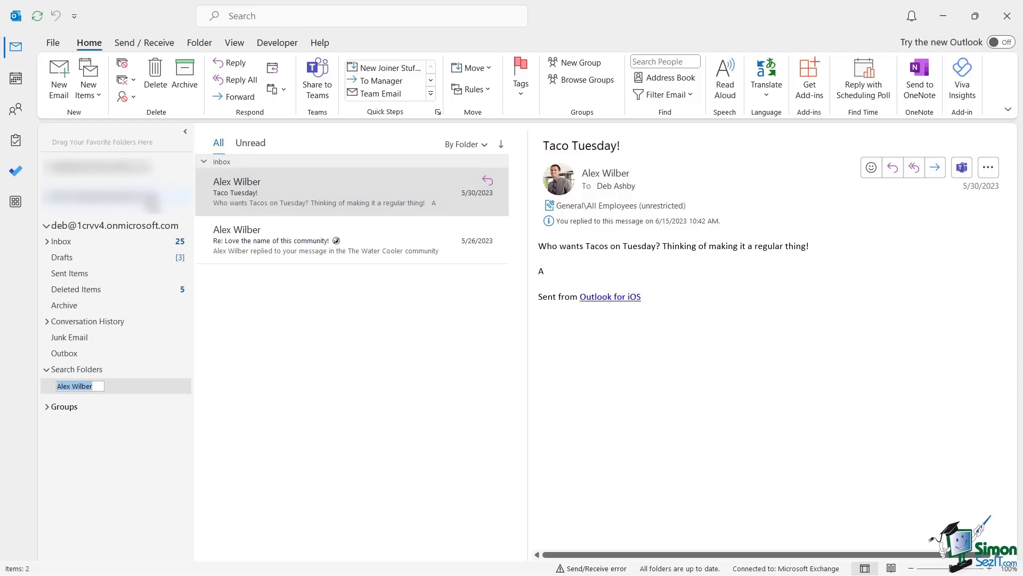
pyautogui.write('Mails from Alex')
# Confirm the folder name, then reopen New Search Folder and scroll through its folder types.
pyautogui.press('Return')
pyautogui.rightClick(122, 370)
pyautogui.click(155, 383)
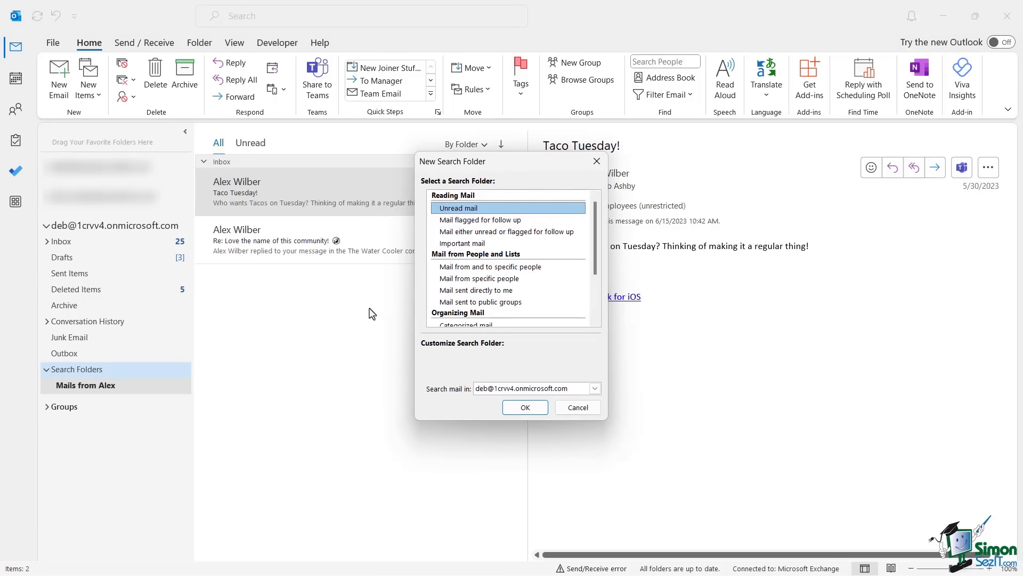
pyautogui.moveTo(448, 163); pyautogui.dragTo(259, 129)
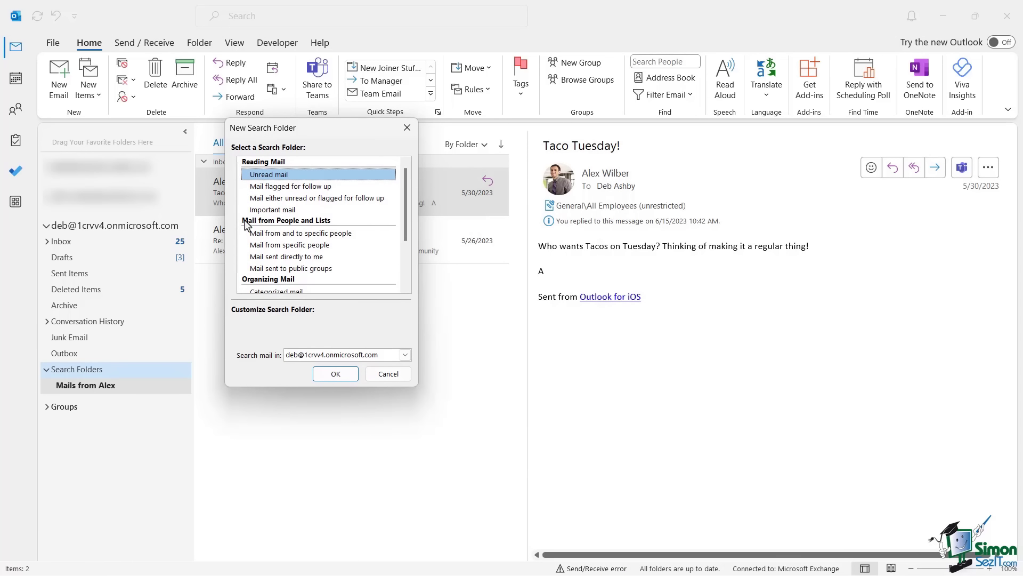
pyautogui.moveTo(406, 179)
pyautogui.mouseDown()
pyautogui.moveTo(403, 235)
pyautogui.moveTo(405, 160)
pyautogui.mouseUp()
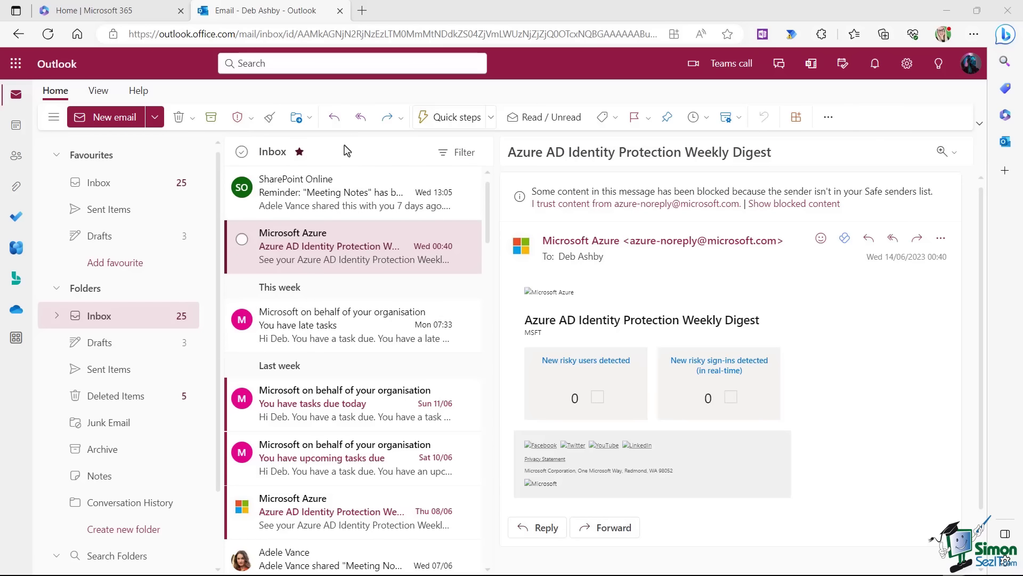
pyautogui.scroll(-5, 354, 316)
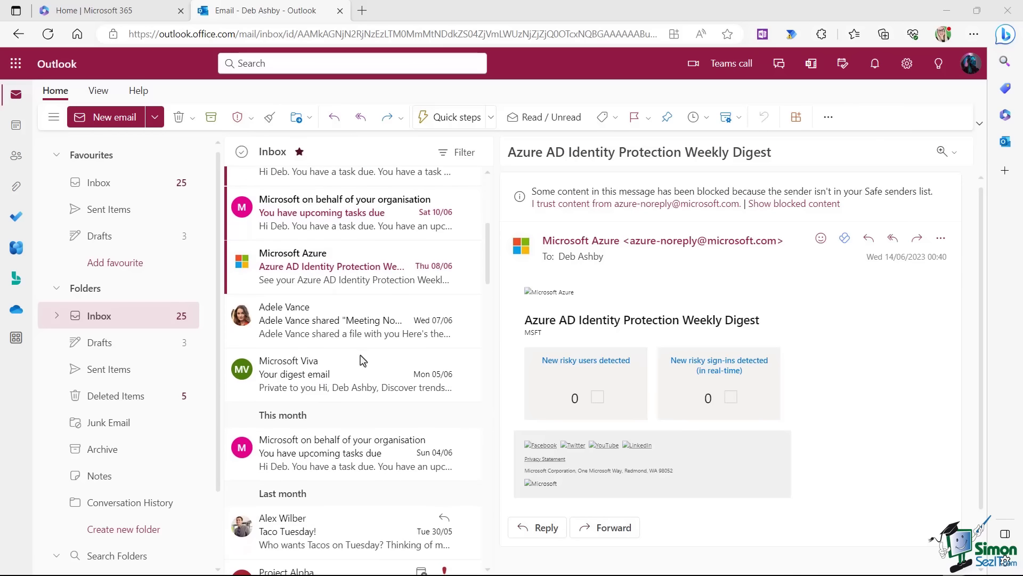
pyautogui.scroll(5, 363, 361)
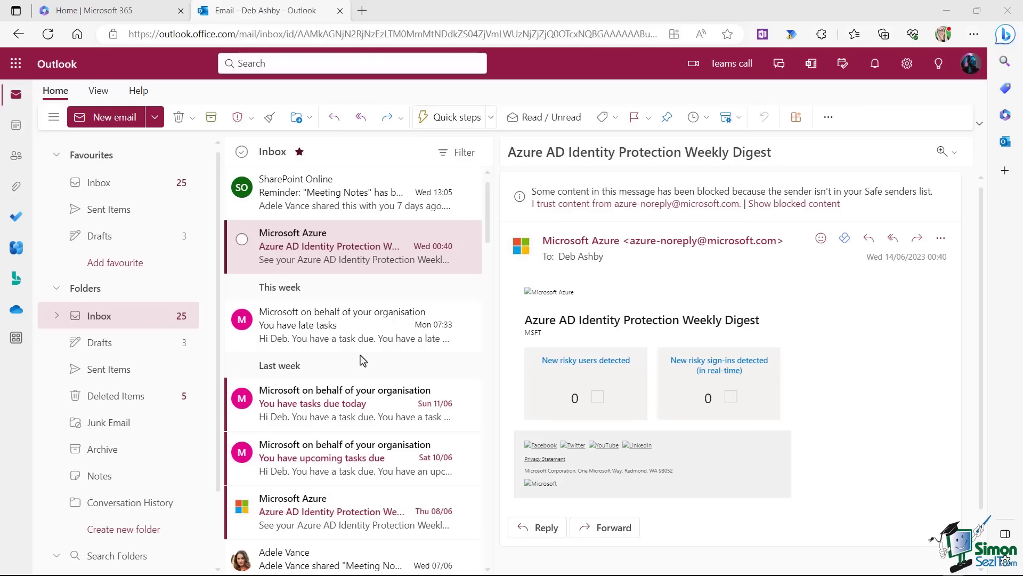
# Choose 'Sort messages into Focused and Other' in the Layout view settings and save.
pyautogui.click(98, 92)
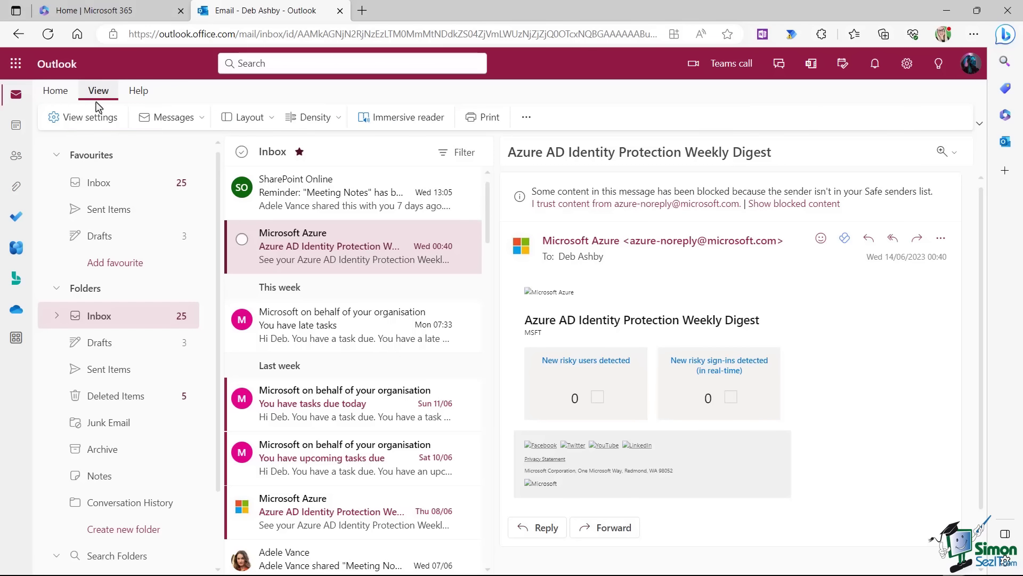
pyautogui.click(92, 118)
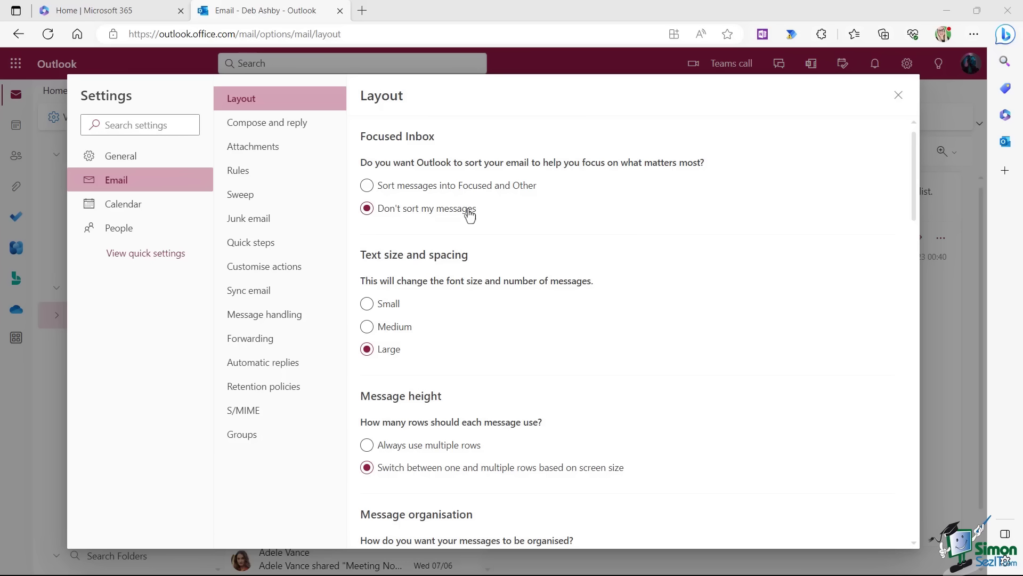
pyautogui.click(367, 186)
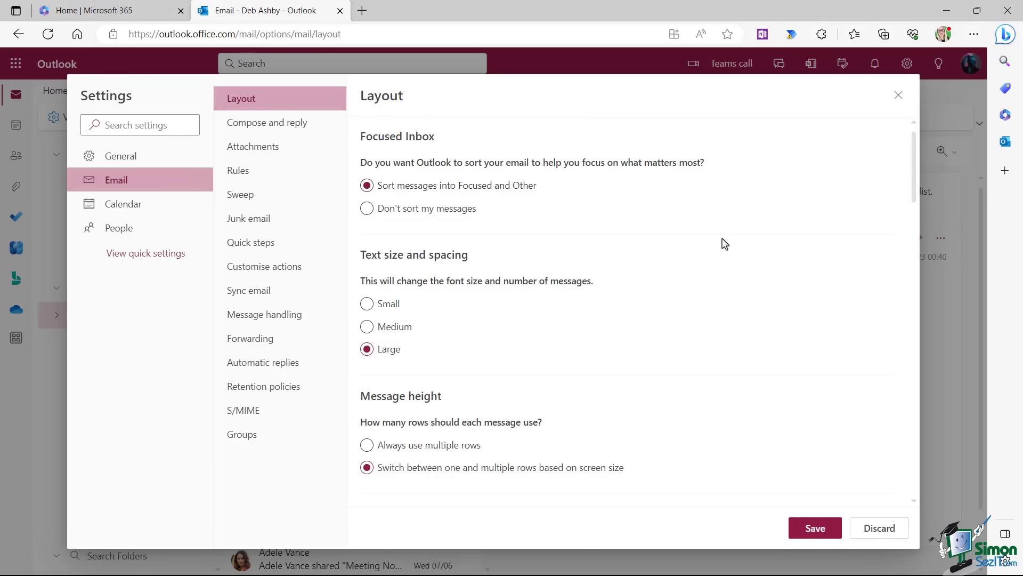
pyautogui.click(811, 531)
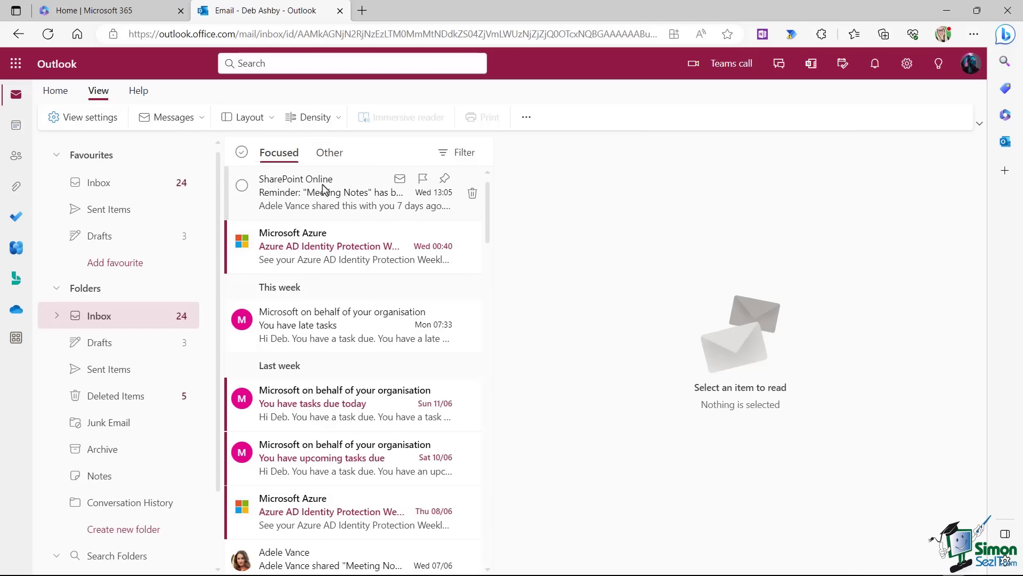
# Switch between the Other and Focused lists to compare their contents.
pyautogui.click(329, 154)
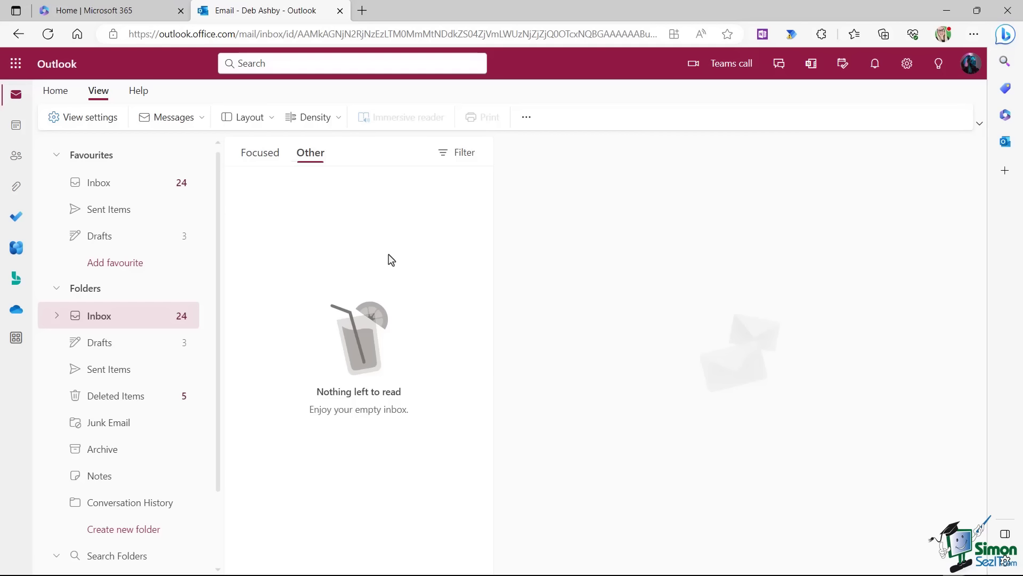
pyautogui.click(269, 164)
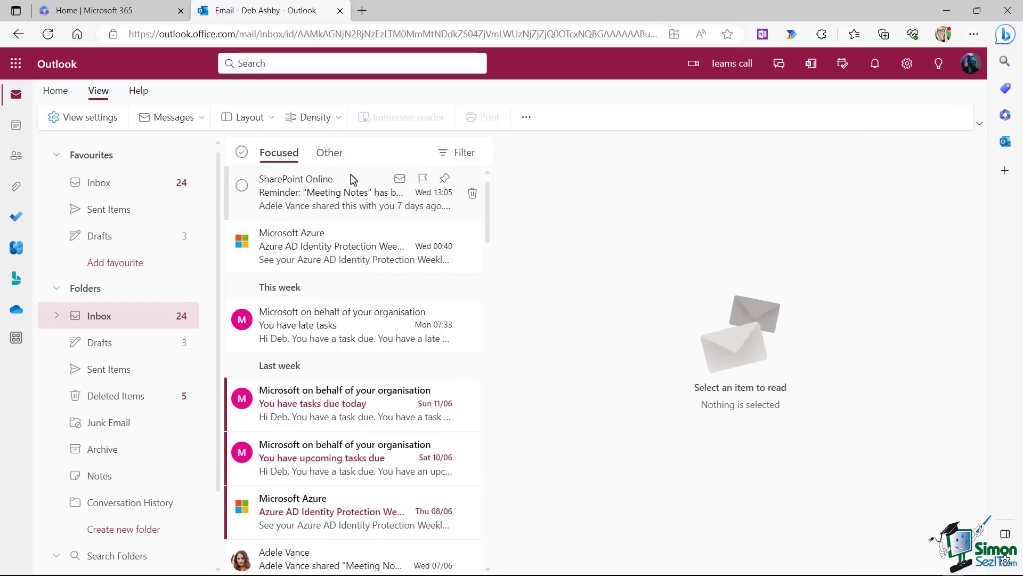
pyautogui.click(330, 155)
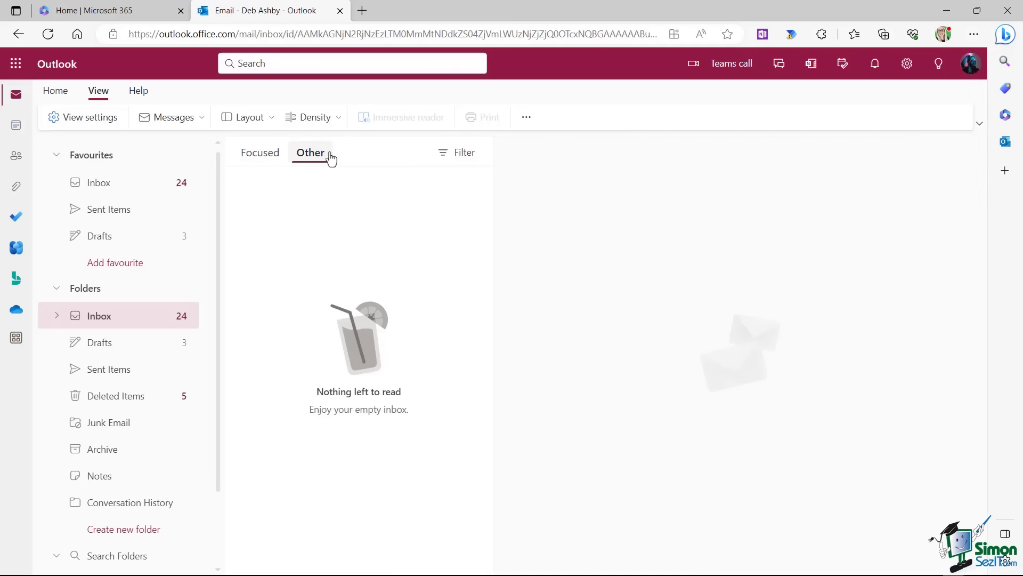
pyautogui.click(270, 158)
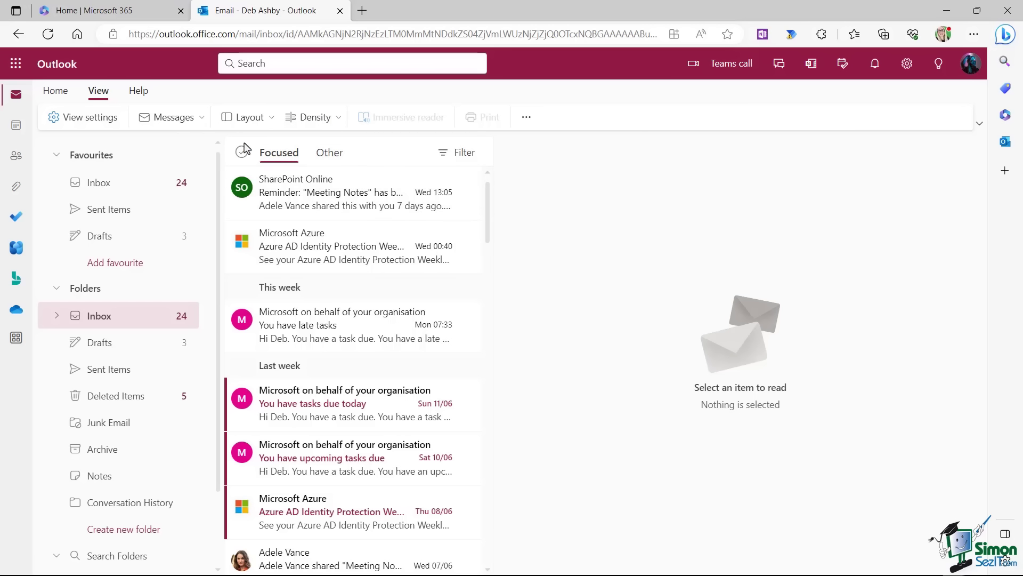
# Choose 'Don't sort my messages' in the Layout settings and save.
pyautogui.click(83, 118)
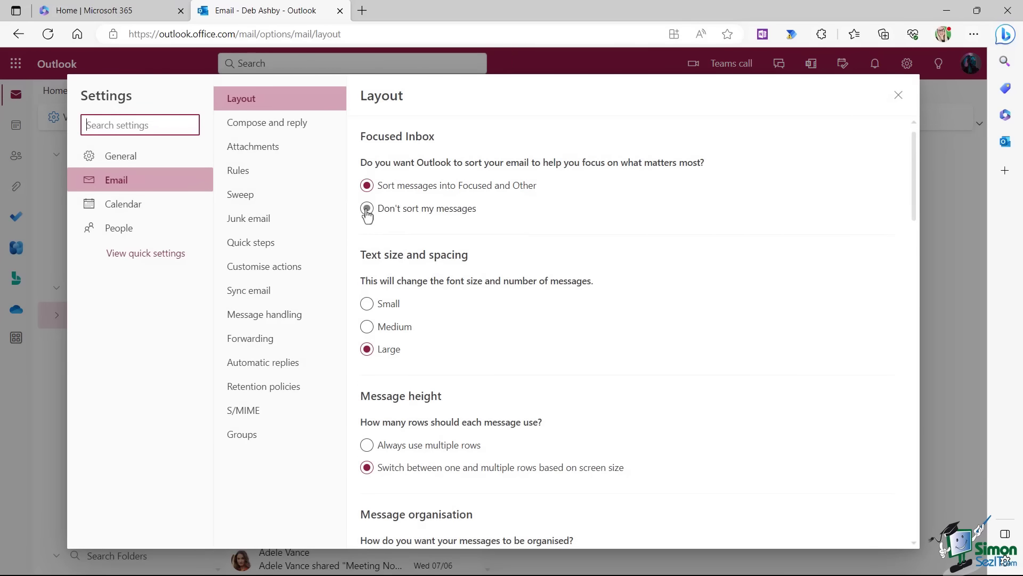
pyautogui.click(367, 209)
pyautogui.click(811, 526)
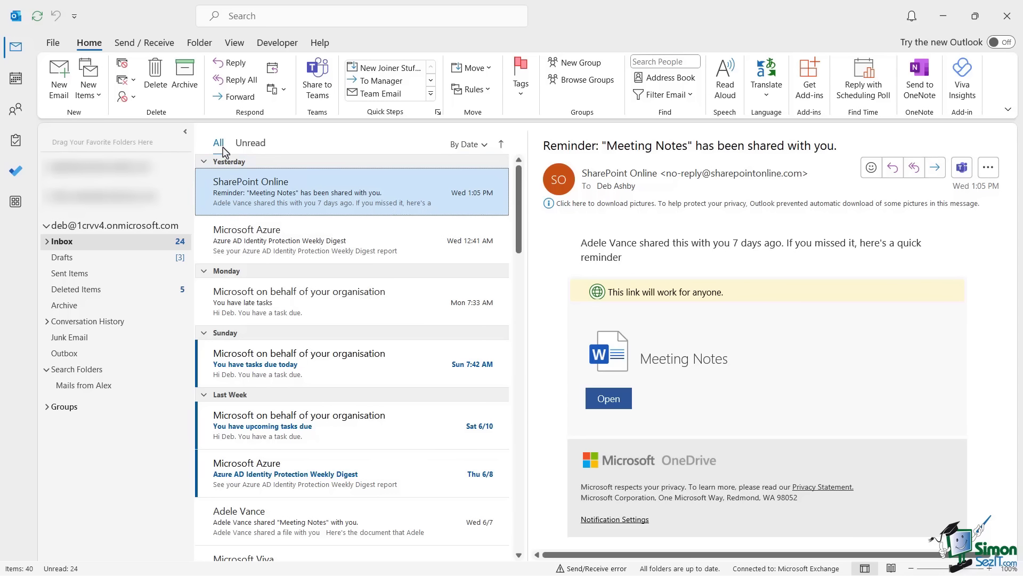
# Turn on Show Focused Inbox from the View tab and check the Other and Focused tabs.
pyautogui.click(261, 145)
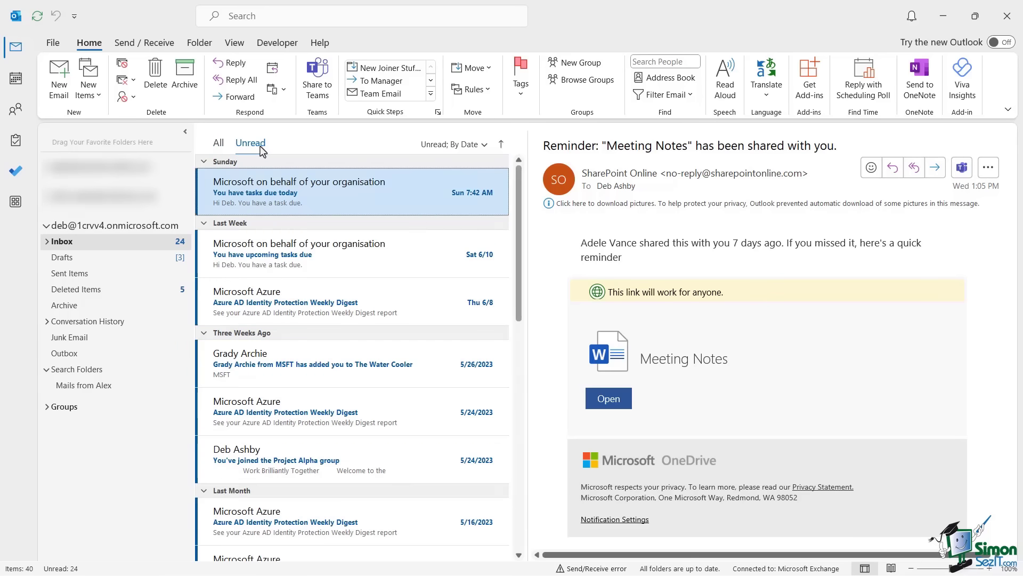
pyautogui.click(219, 143)
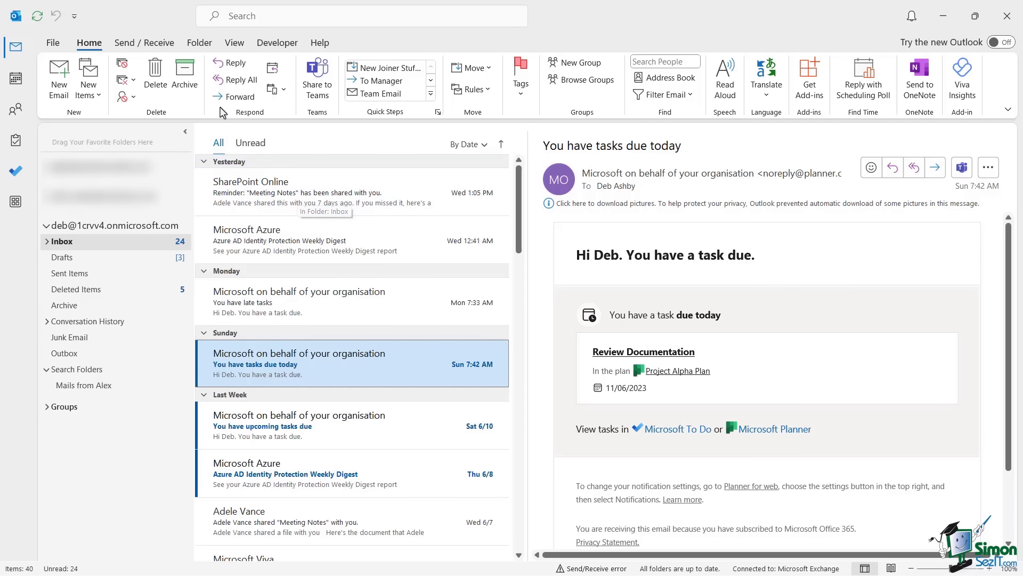
pyautogui.click(235, 43)
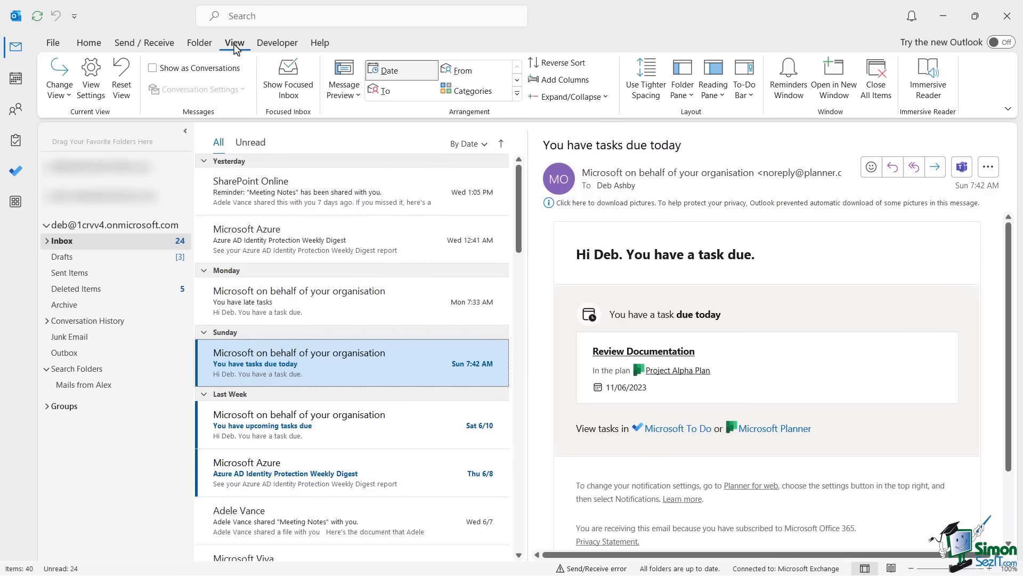
pyautogui.click(291, 92)
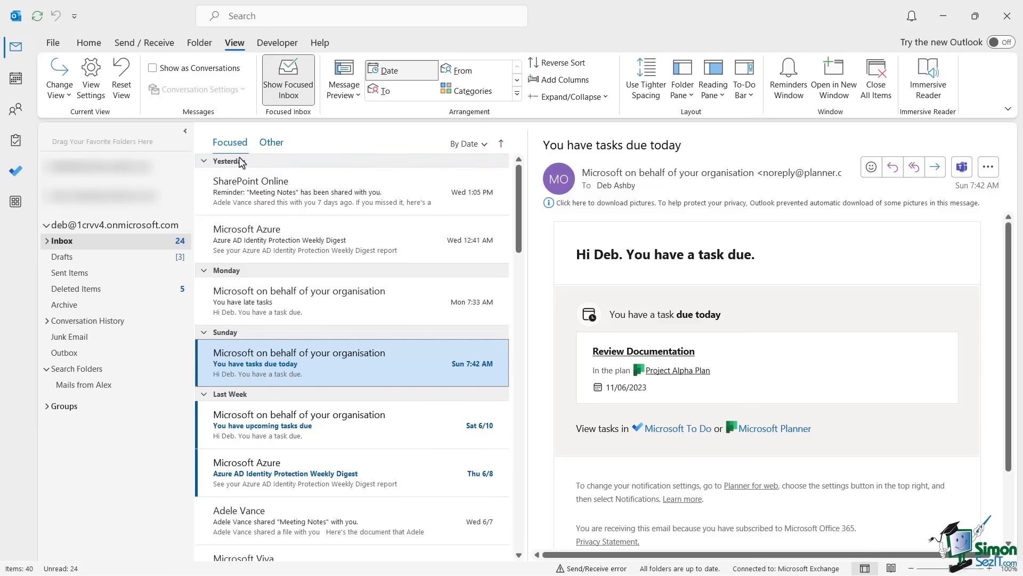
pyautogui.click(273, 144)
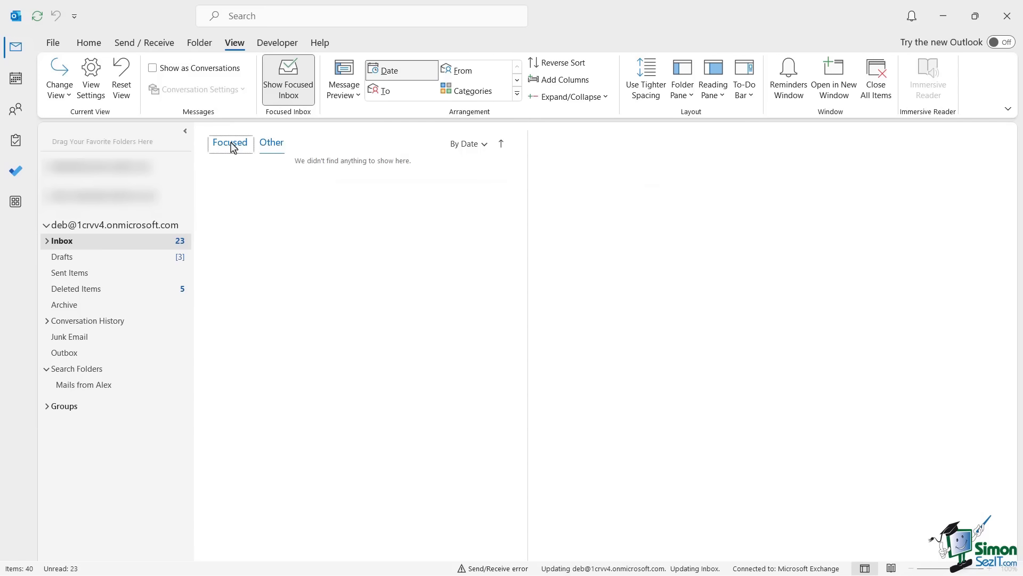
pyautogui.click(231, 144)
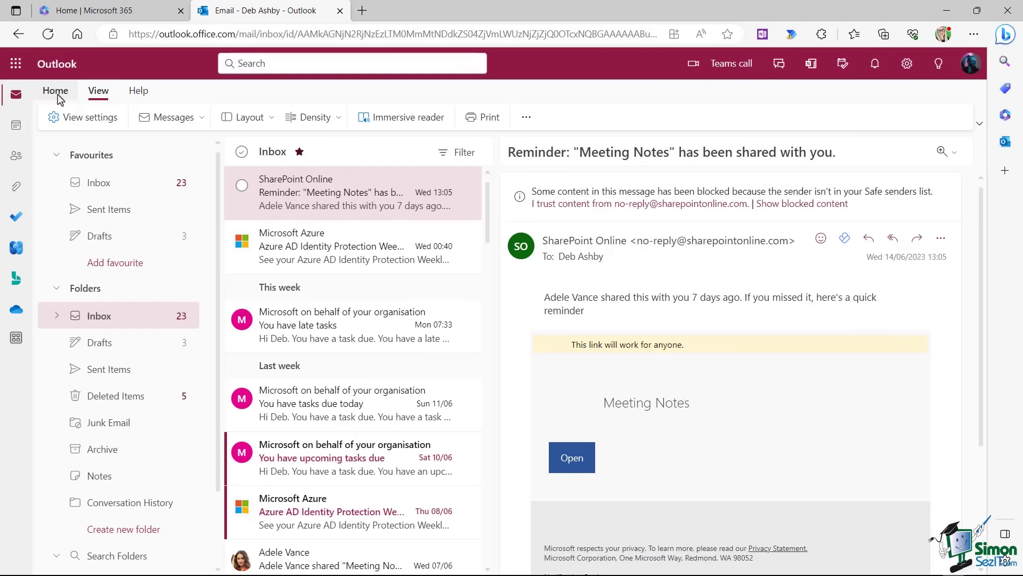
# Select the Taco Tuesday email from the Home tab and open Sweep for its sender.
pyautogui.click(56, 94)
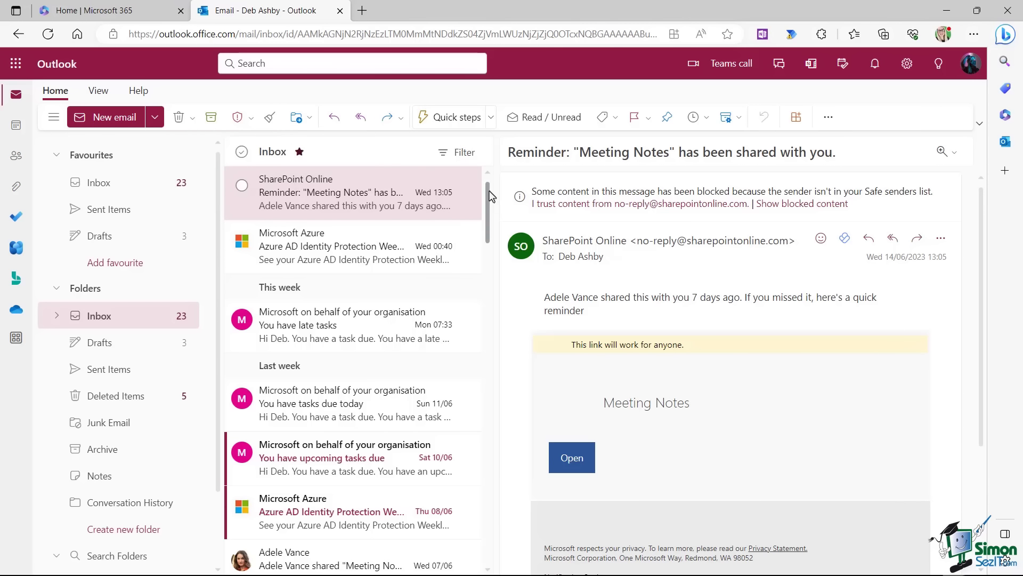
pyautogui.moveTo(486, 191); pyautogui.dragTo(486, 250)
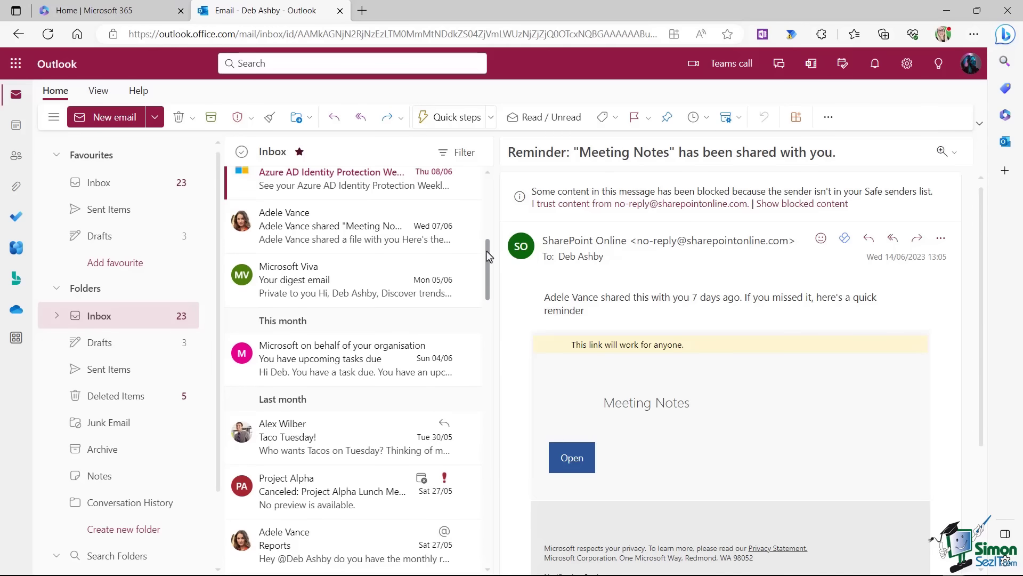
pyautogui.click(298, 436)
pyautogui.click(269, 117)
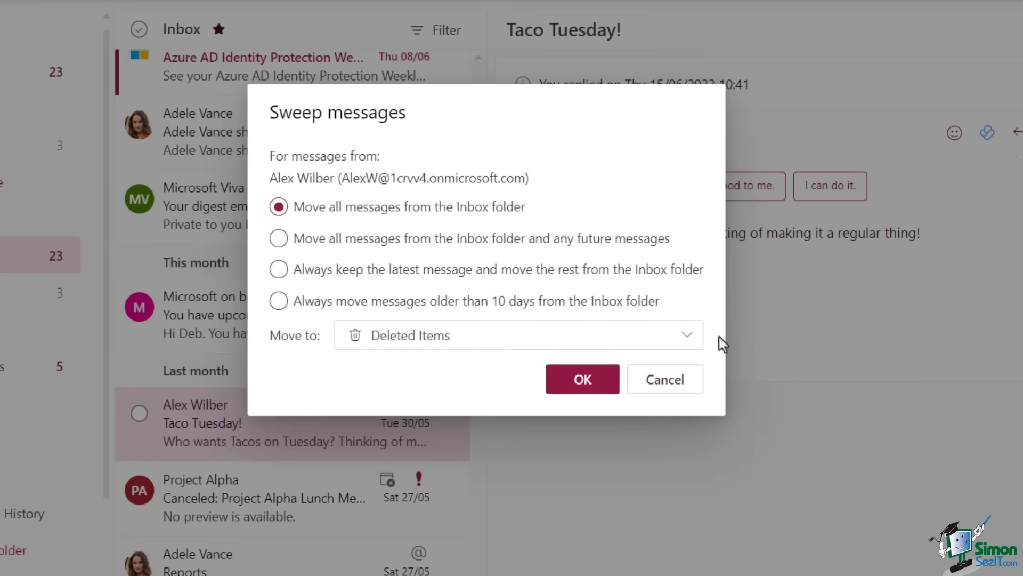
# Look through the Sweep 'Move to folder' list, then cancel without sweeping anything.
pyautogui.click(684, 341)
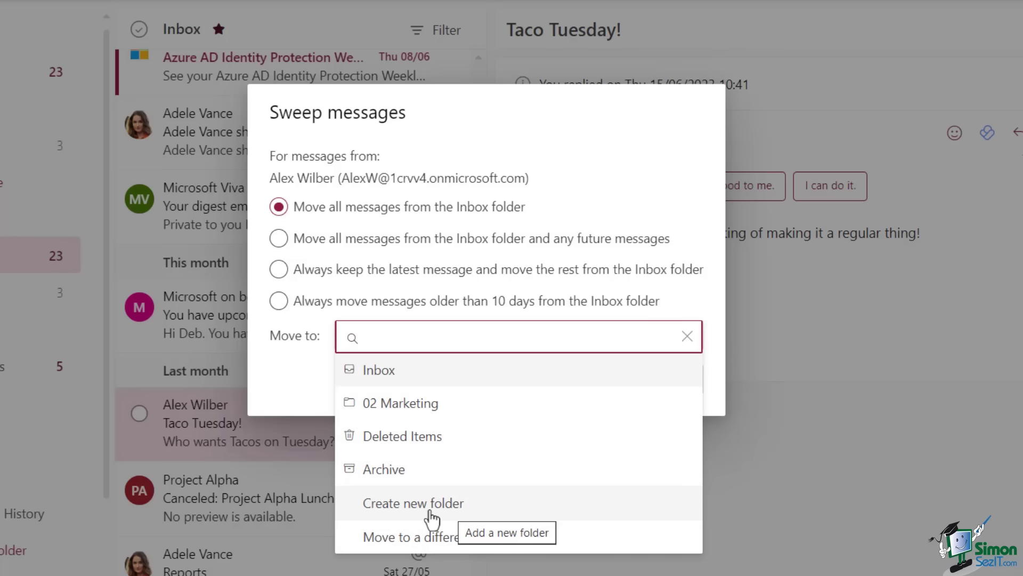
pyautogui.click(553, 131)
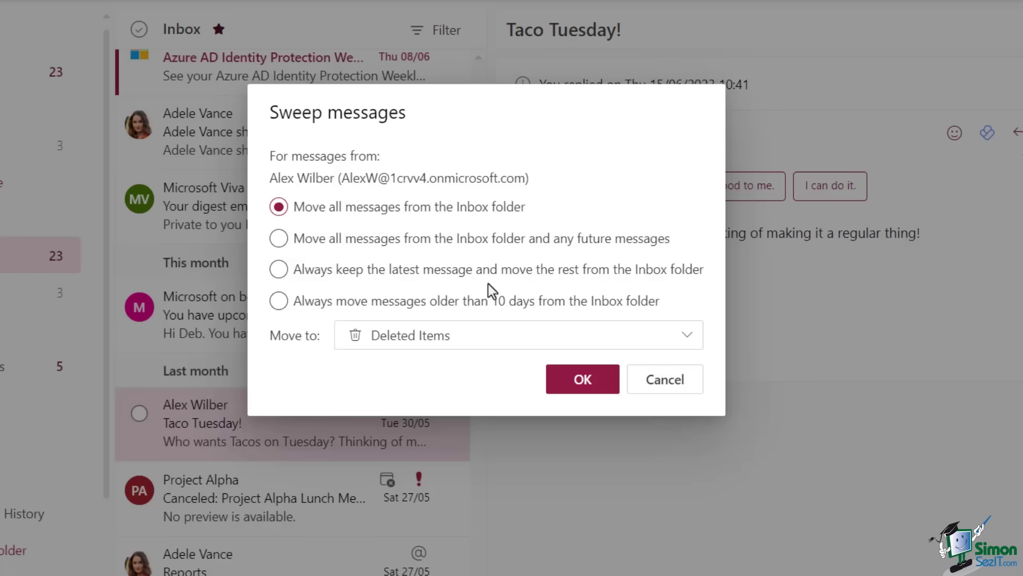
pyautogui.click(686, 336)
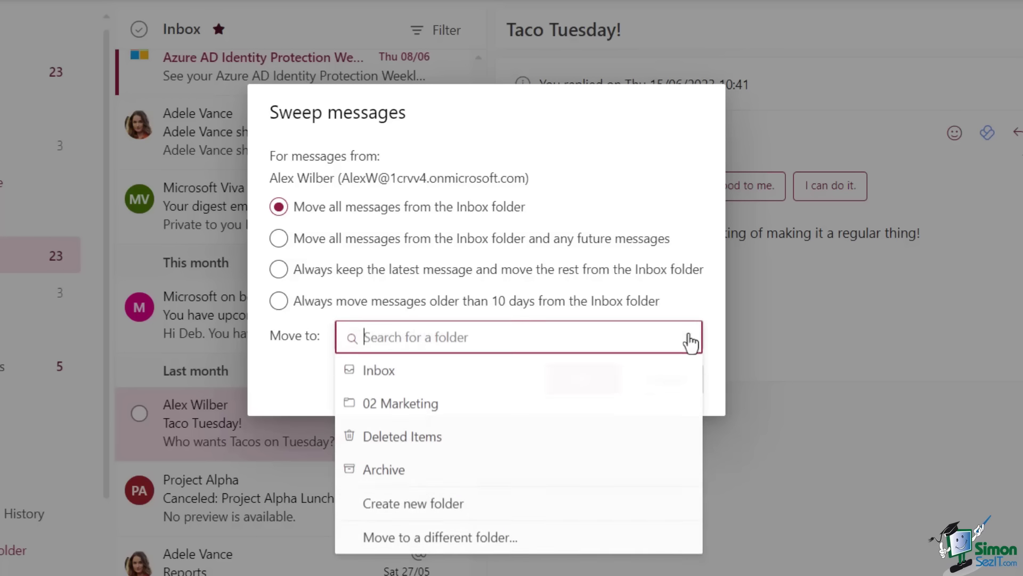
pyautogui.click(667, 157)
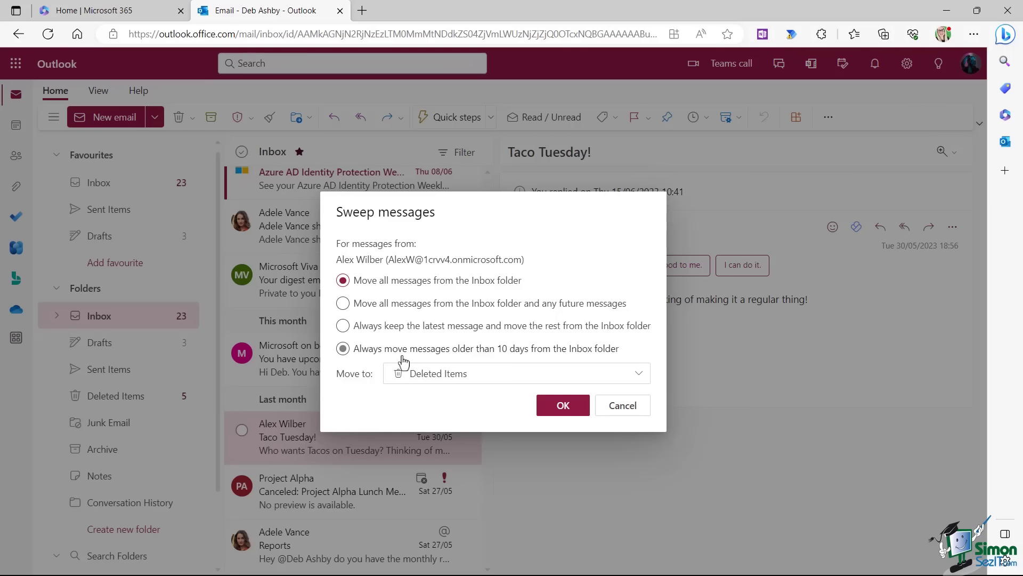
pyautogui.click(629, 411)
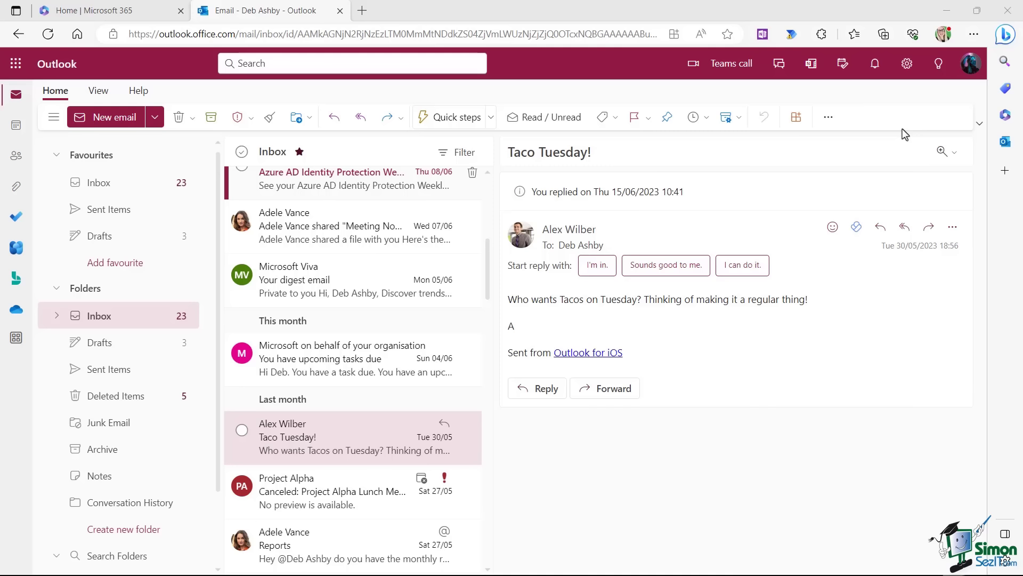
pyautogui.click(902, 129)
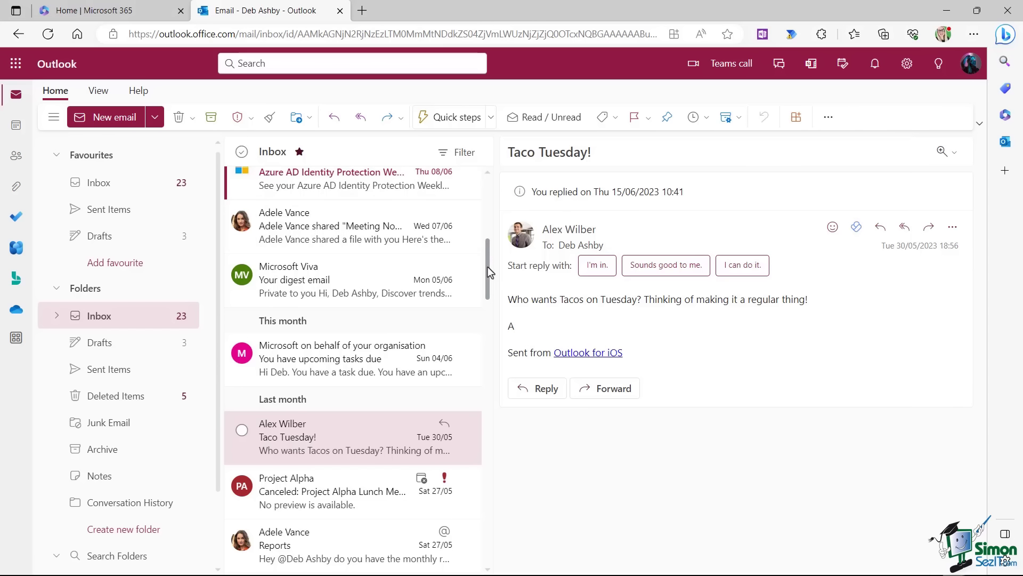
# Flag Taco Tuesday, the first Reports message and 'Re: Love the name of this community'.
pyautogui.scroll(-4, 488, 266)
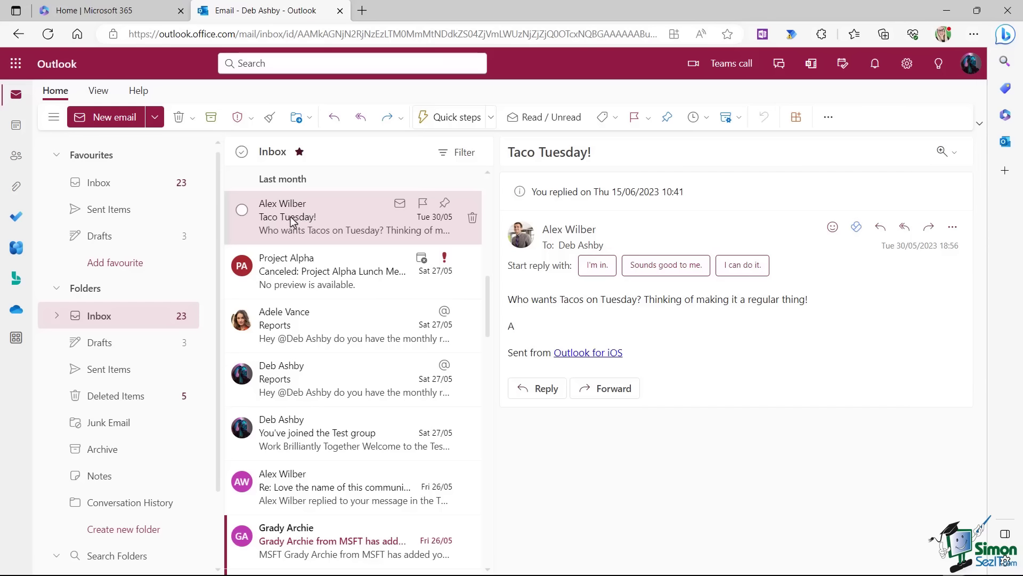
pyautogui.click(423, 203)
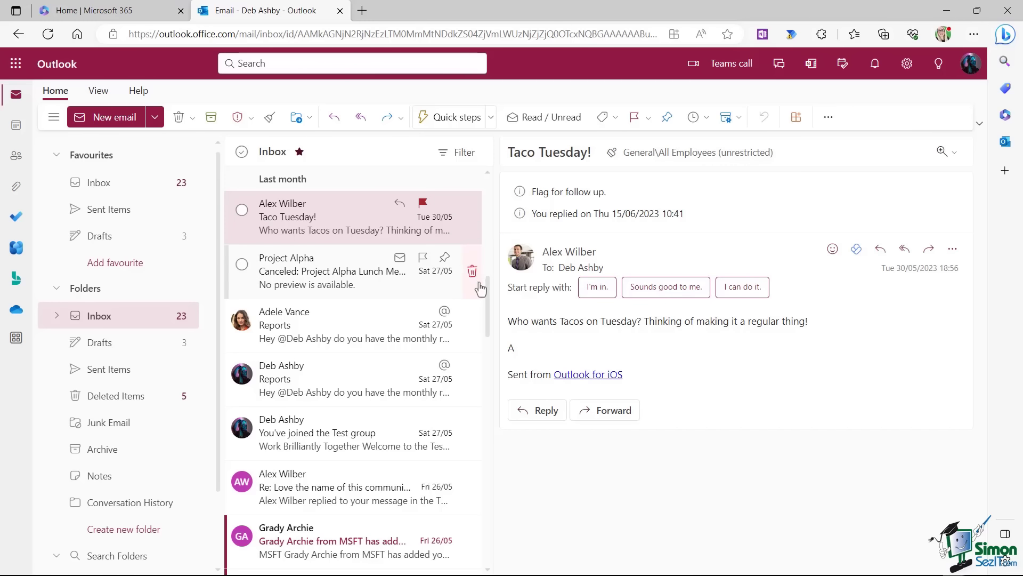
pyautogui.scroll(3, 480, 277)
pyautogui.scroll(-3, 490, 290)
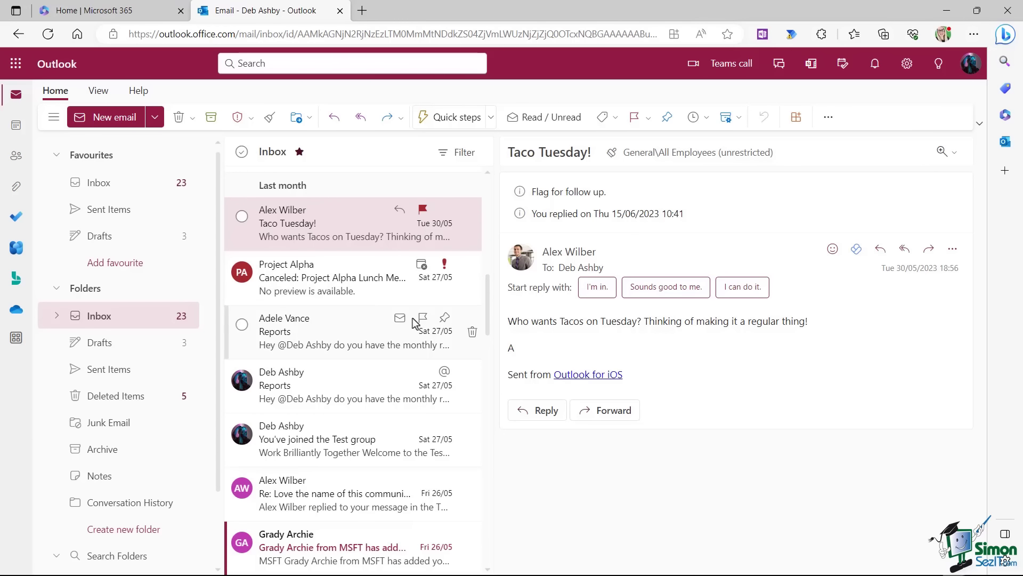
pyautogui.click(423, 323)
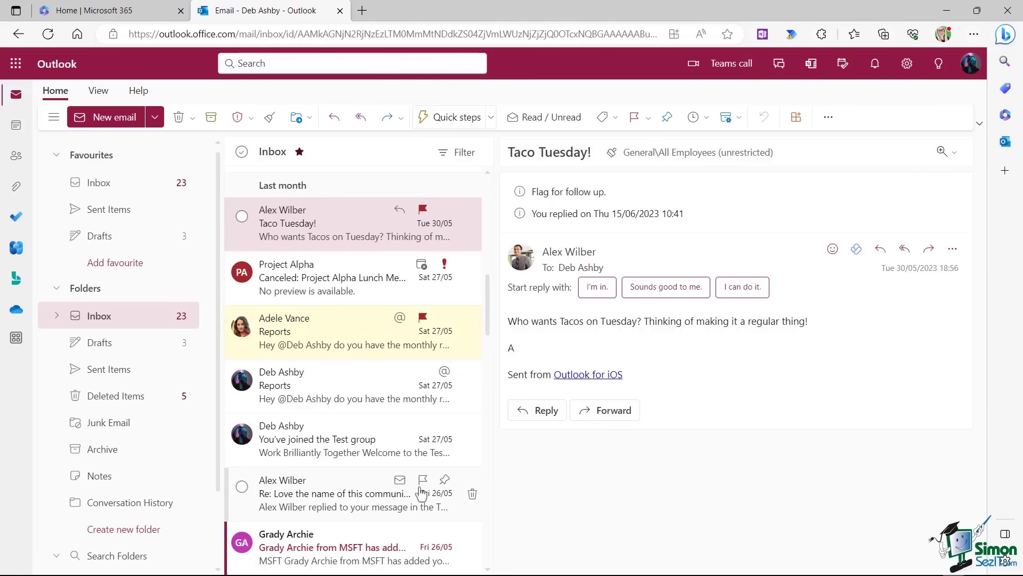
pyautogui.click(423, 480)
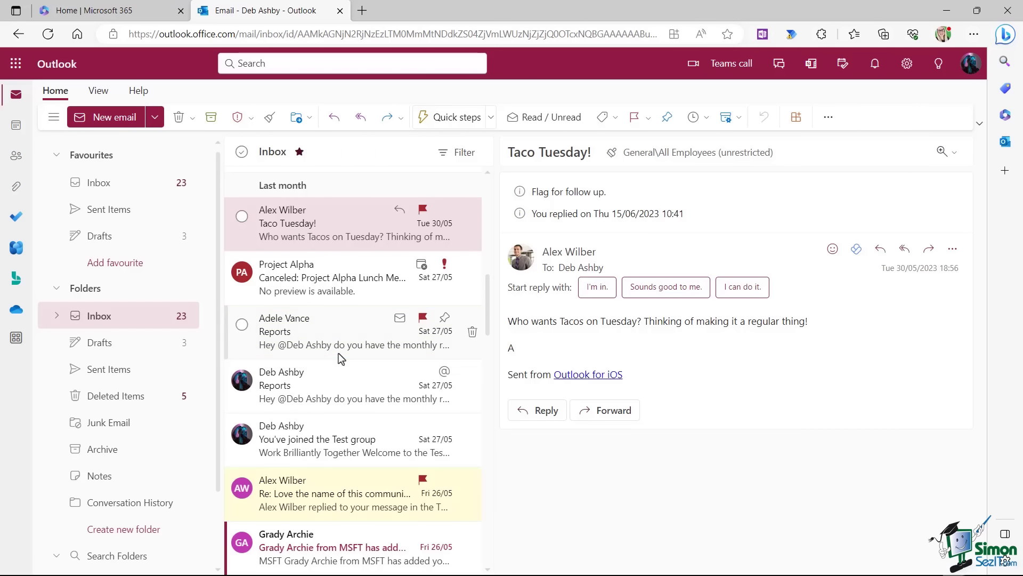
pyautogui.scroll(10, 340, 357)
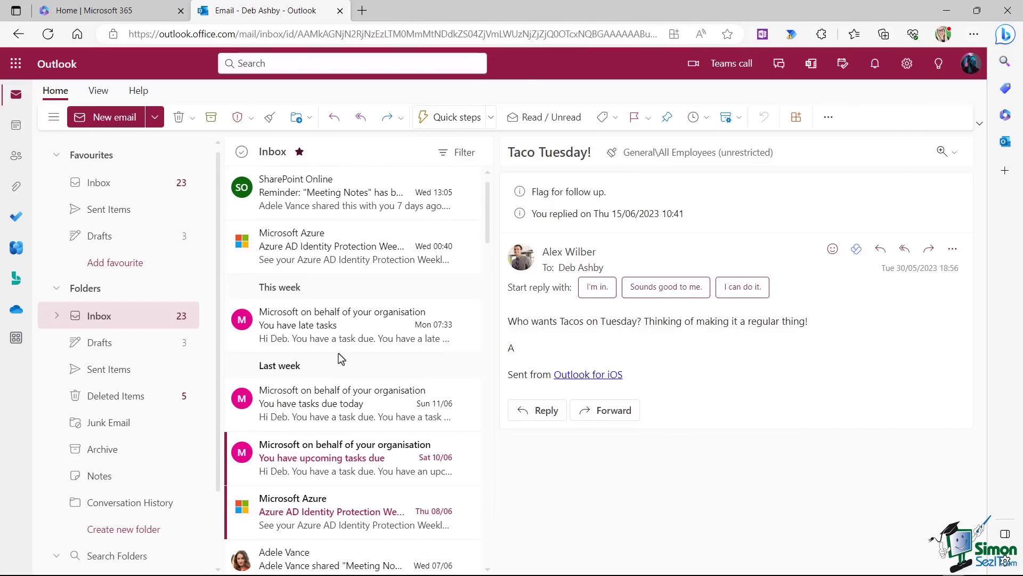
pyautogui.click(464, 154)
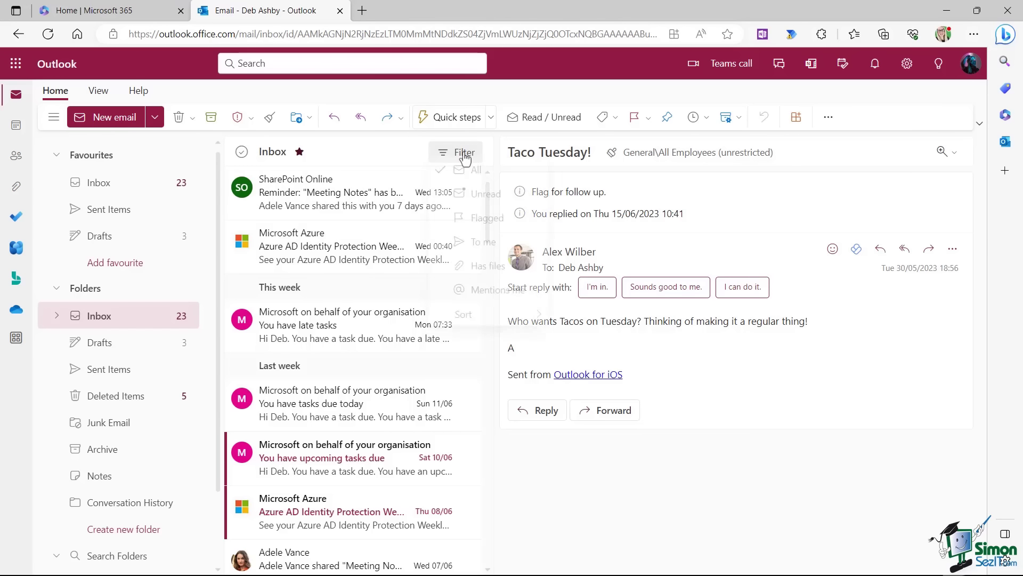
pyautogui.click(485, 224)
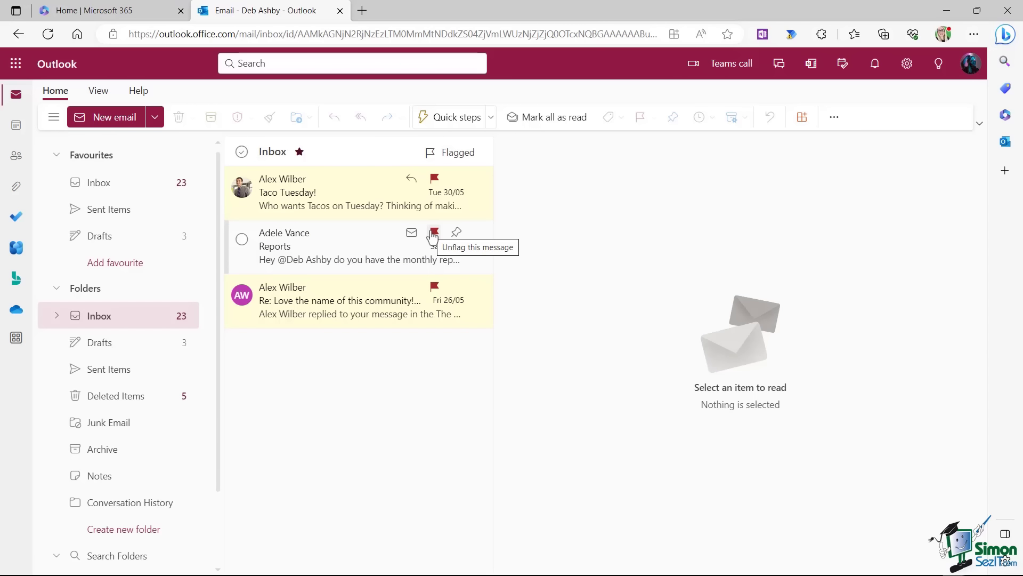
pyautogui.click(450, 152)
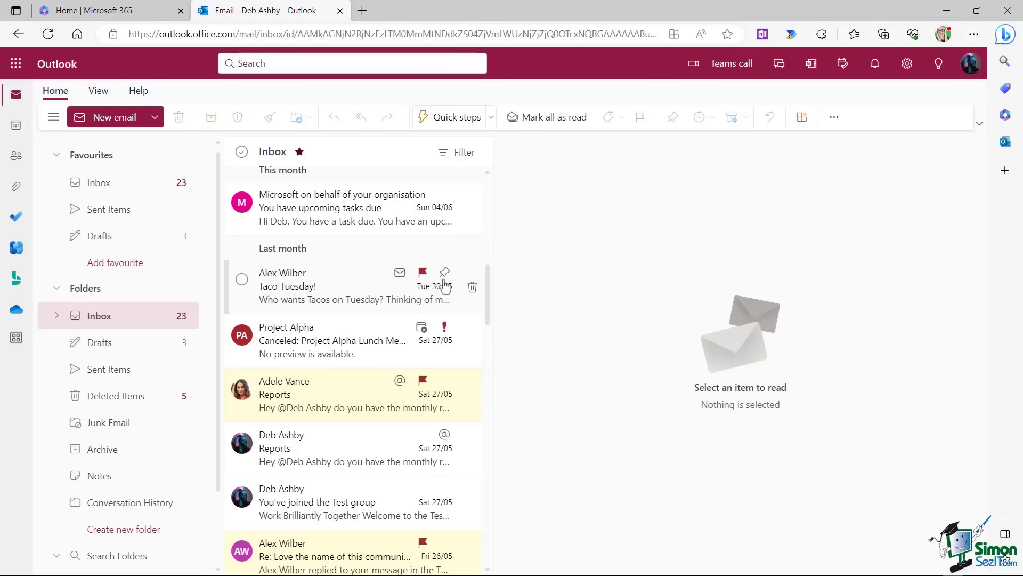
# Mark the Taco Tuesday flag complete, then show that email's follow-up date choices.
pyautogui.click(422, 273)
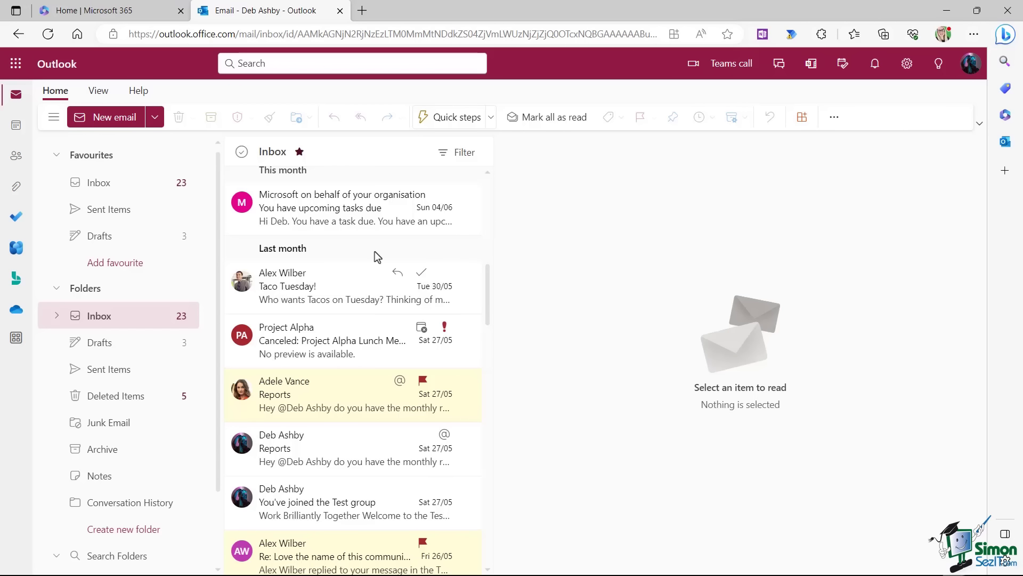
pyautogui.scroll(-1, 376, 251)
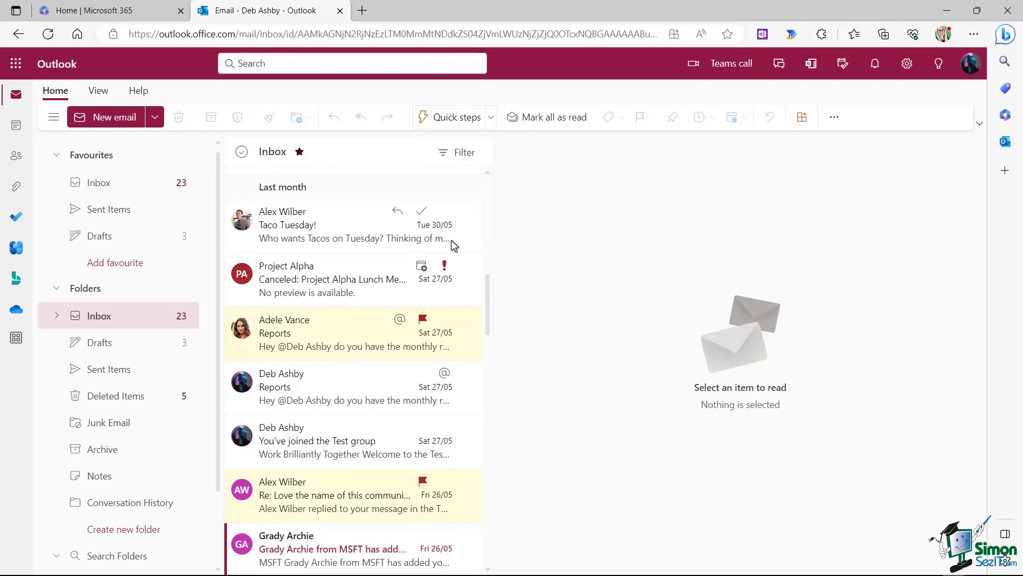
pyautogui.click(334, 225)
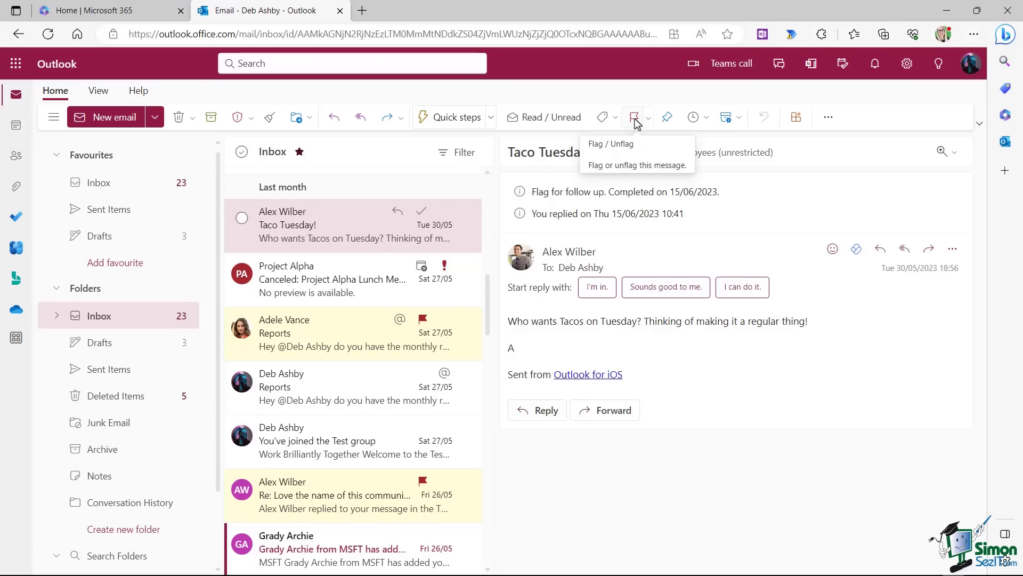
pyautogui.click(648, 118)
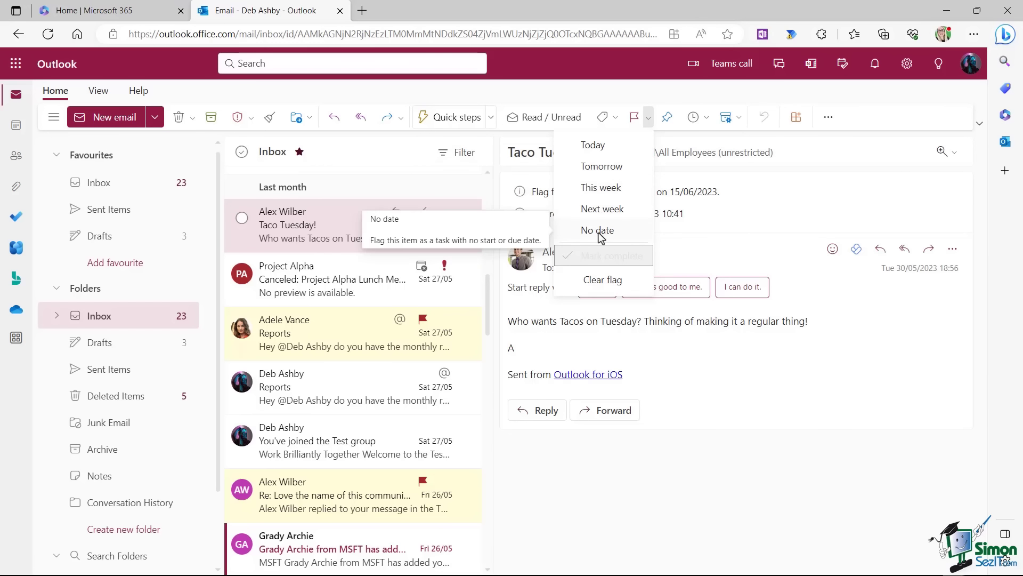
# Flag the Taco Tuesday email for tomorrow, then clear its flag.
pyautogui.click(601, 166)
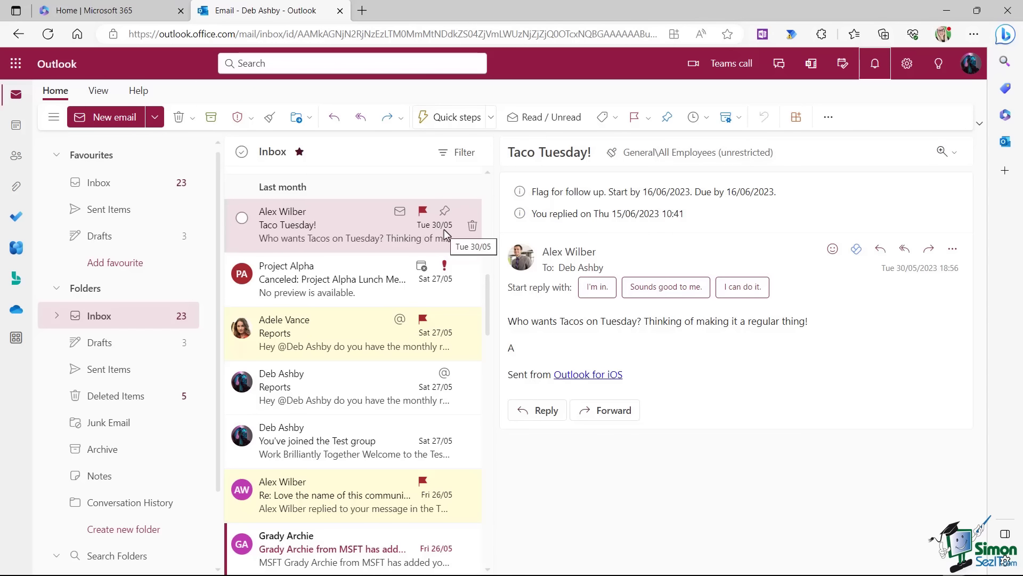
pyautogui.click(648, 118)
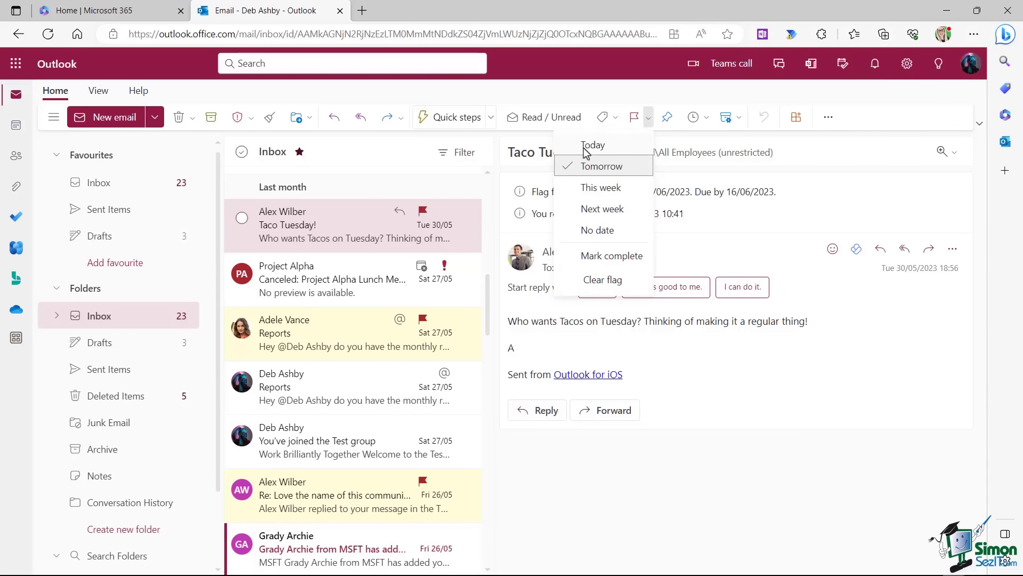
pyautogui.click(603, 279)
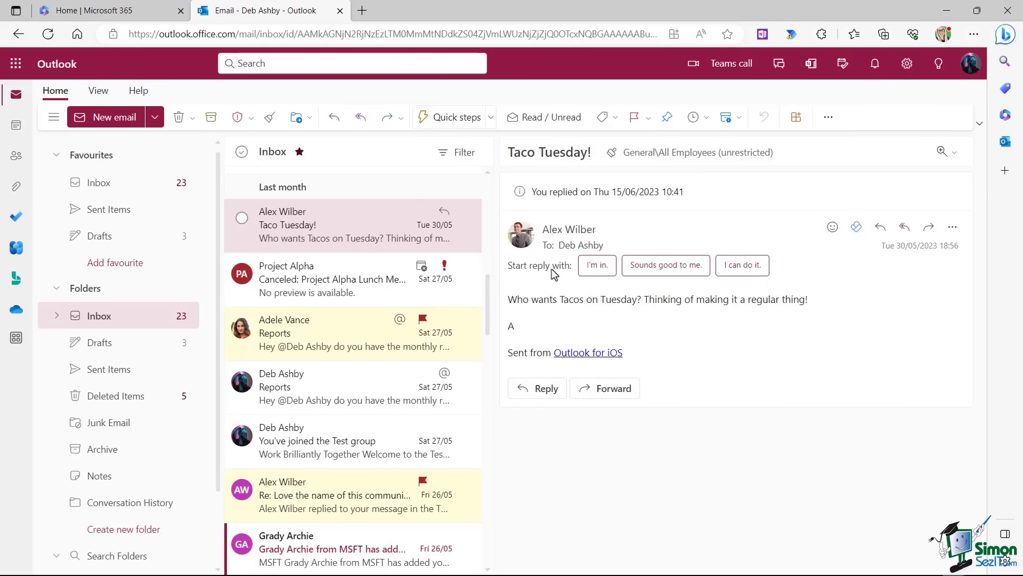
# Mark the Taco Tuesday follow-up complete, then flag it for follow-up again.
pyautogui.click(648, 118)
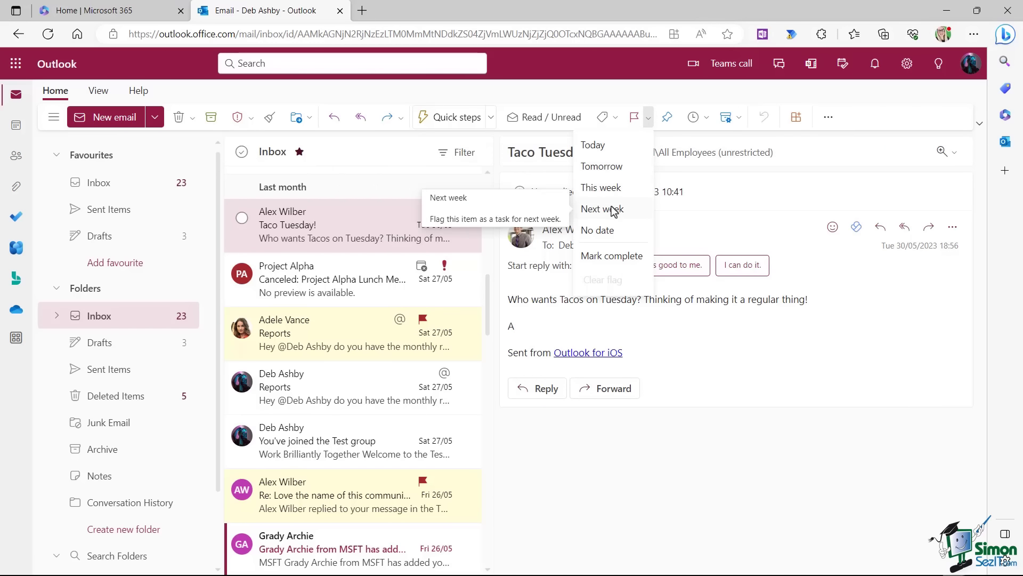
pyautogui.click(605, 257)
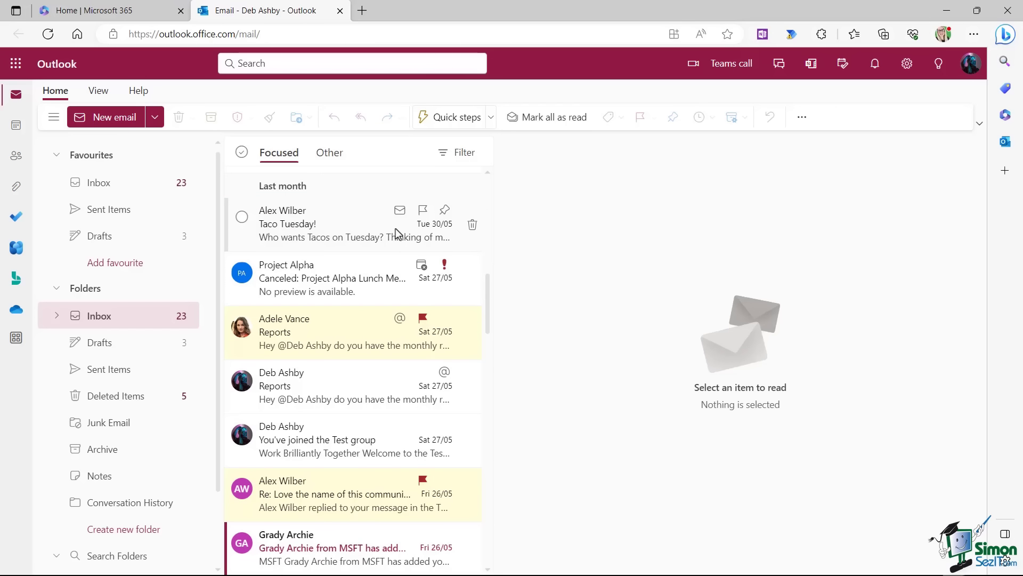
pyautogui.click(423, 211)
pyautogui.moveTo(471, 229)
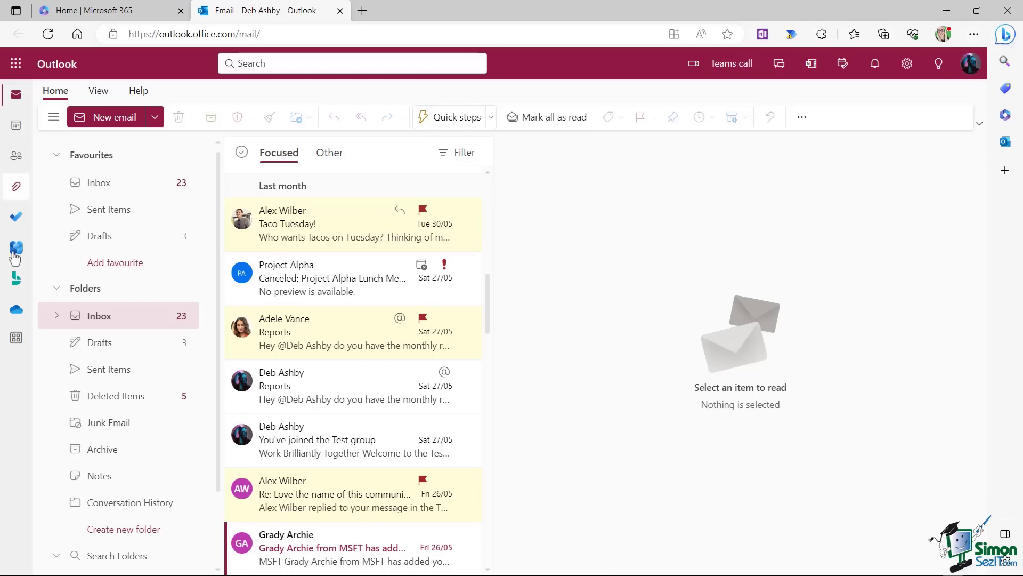
# Show To Do's Flagged email list and open the Taco Tuesday task's details.
pyautogui.click(16, 218)
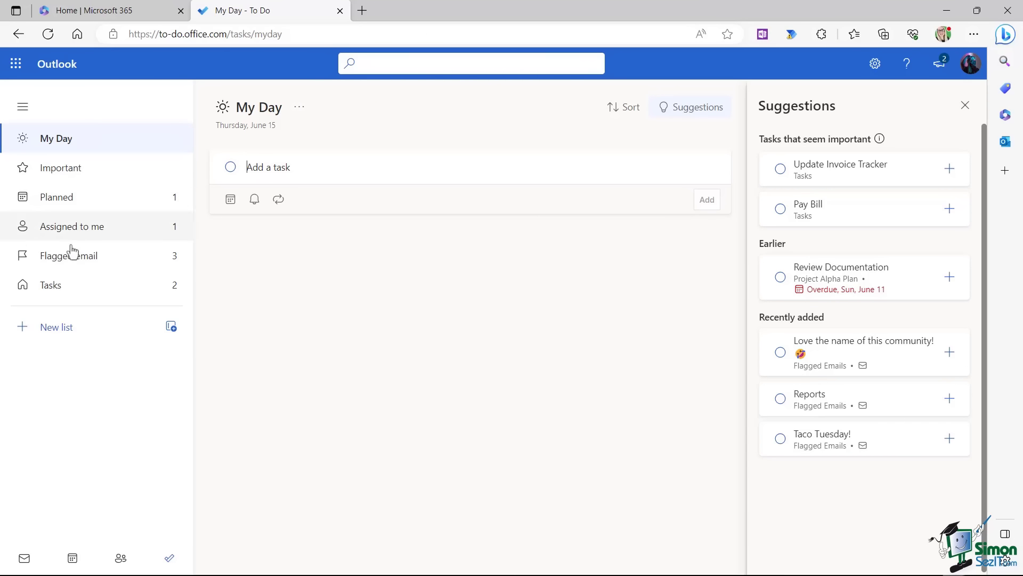
pyautogui.click(88, 260)
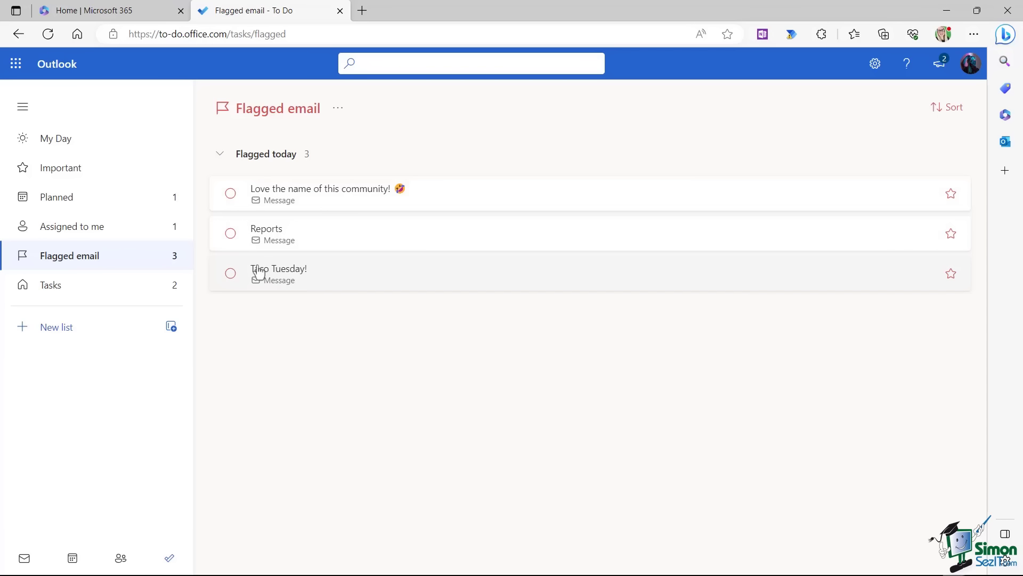
pyautogui.click(309, 277)
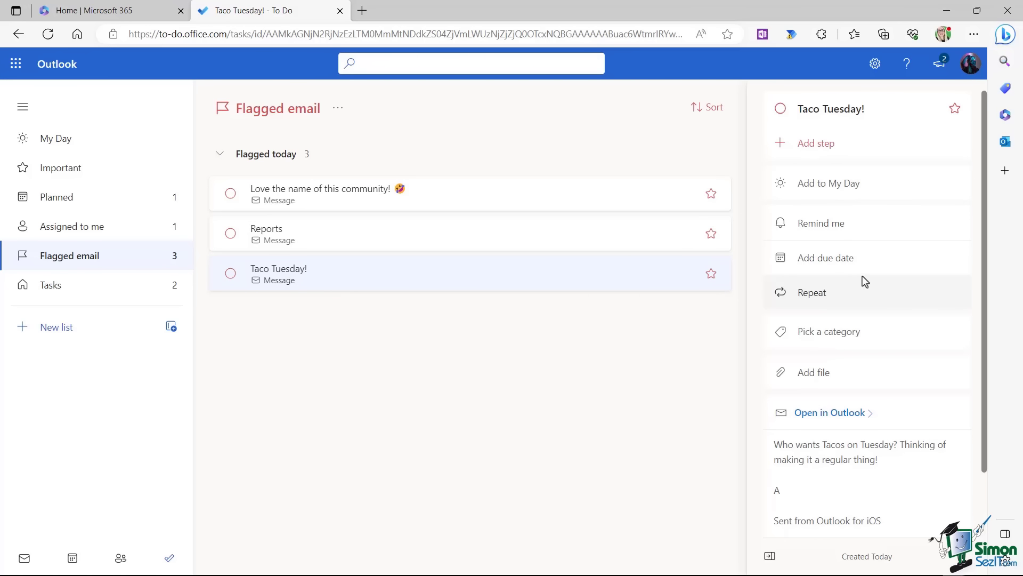
pyautogui.scroll(-2, 863, 276)
pyautogui.scroll(2, 862, 276)
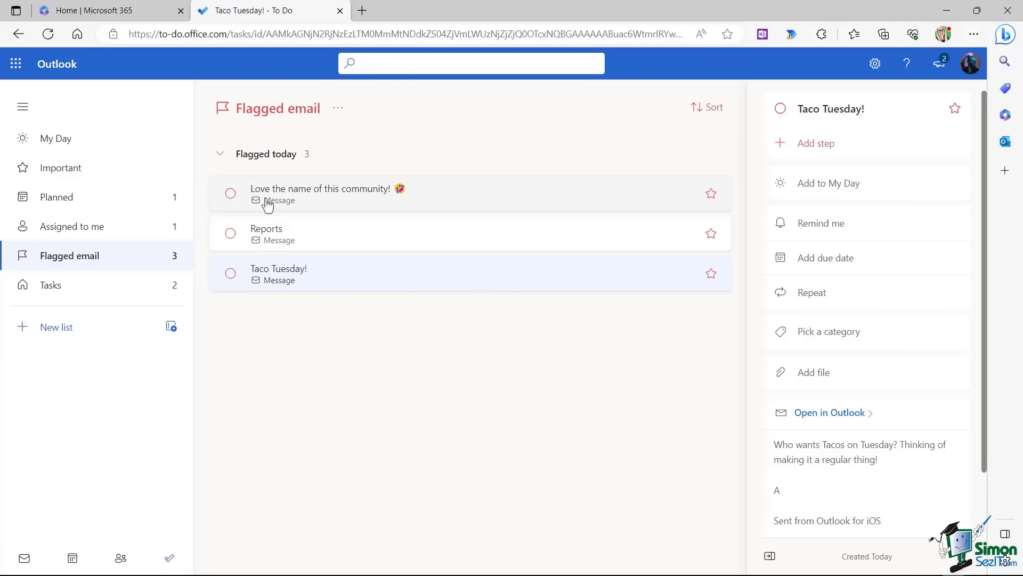
# Leave To Do, open the Taco Tuesday email and show its Categorise list of six colours.
pyautogui.click(340, 11)
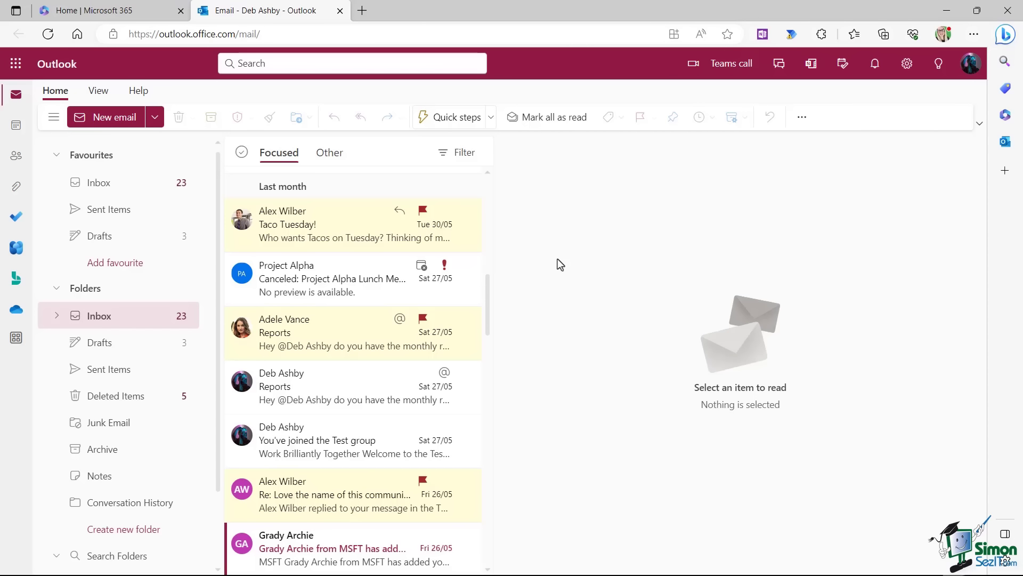
pyautogui.click(341, 229)
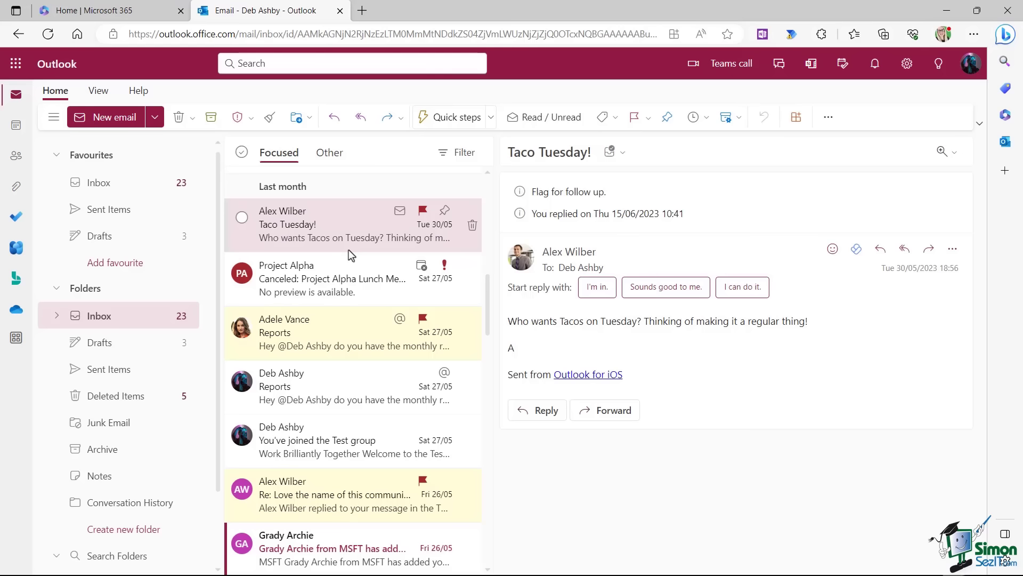
pyautogui.rightClick(325, 212)
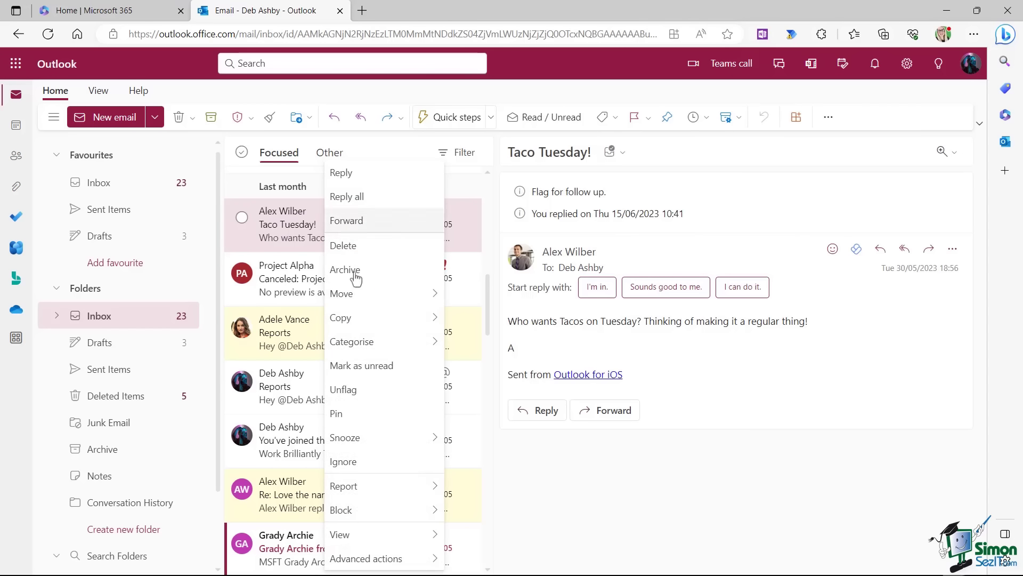
pyautogui.moveTo(366, 345)
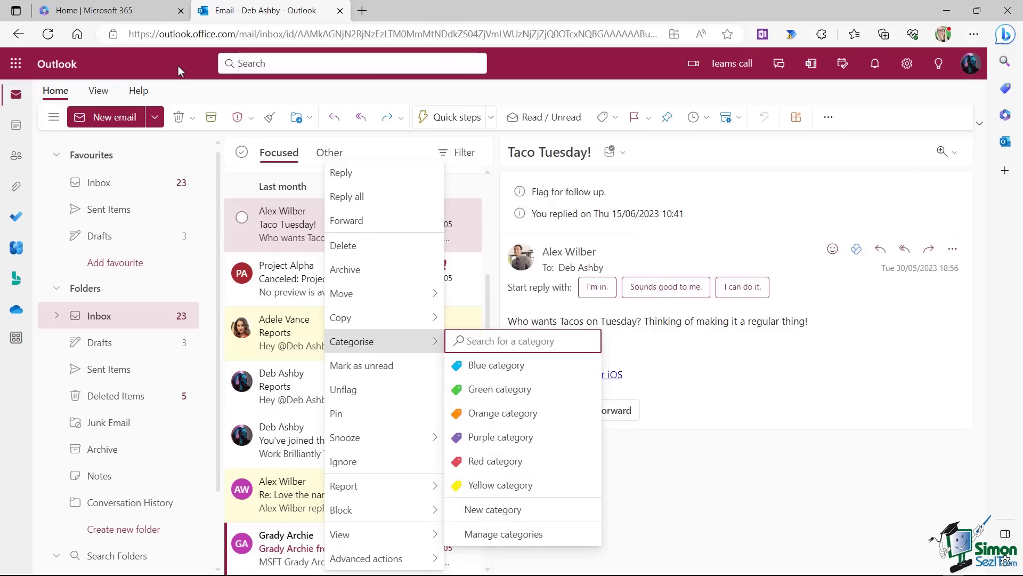
pyautogui.click(62, 94)
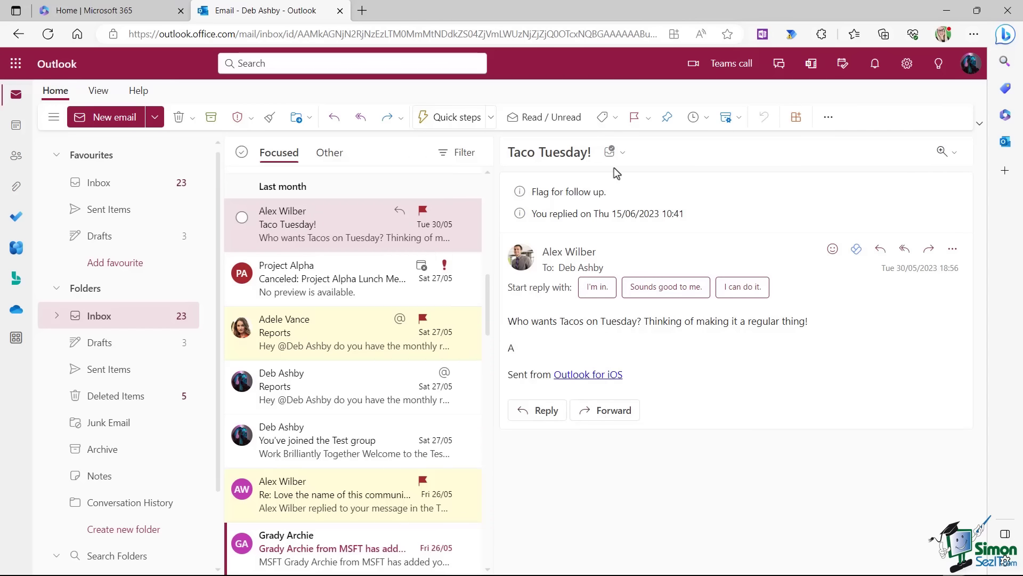
pyautogui.click(616, 118)
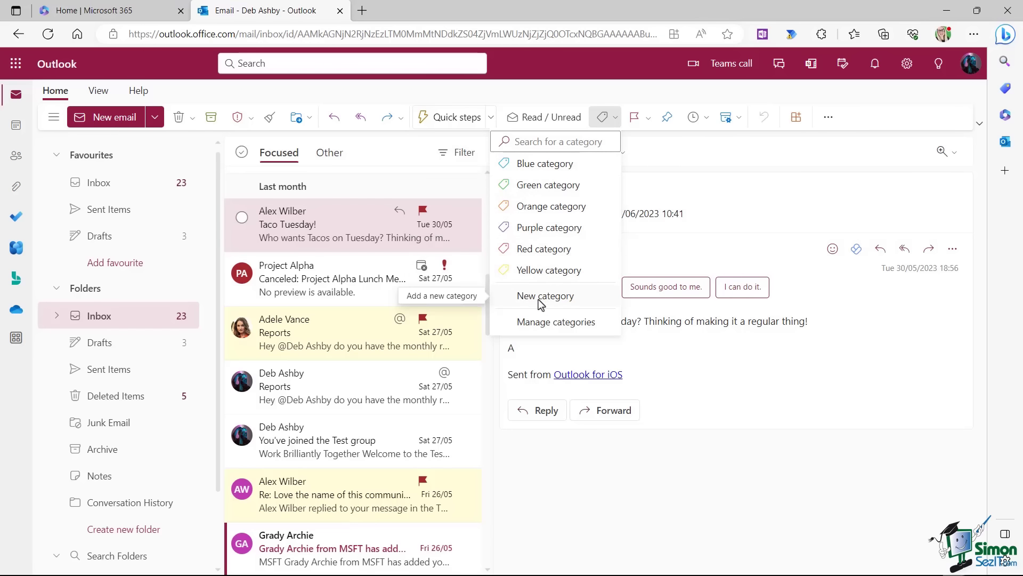
# In category management, rename the Blue category to Project Alpha.
pyautogui.click(577, 325)
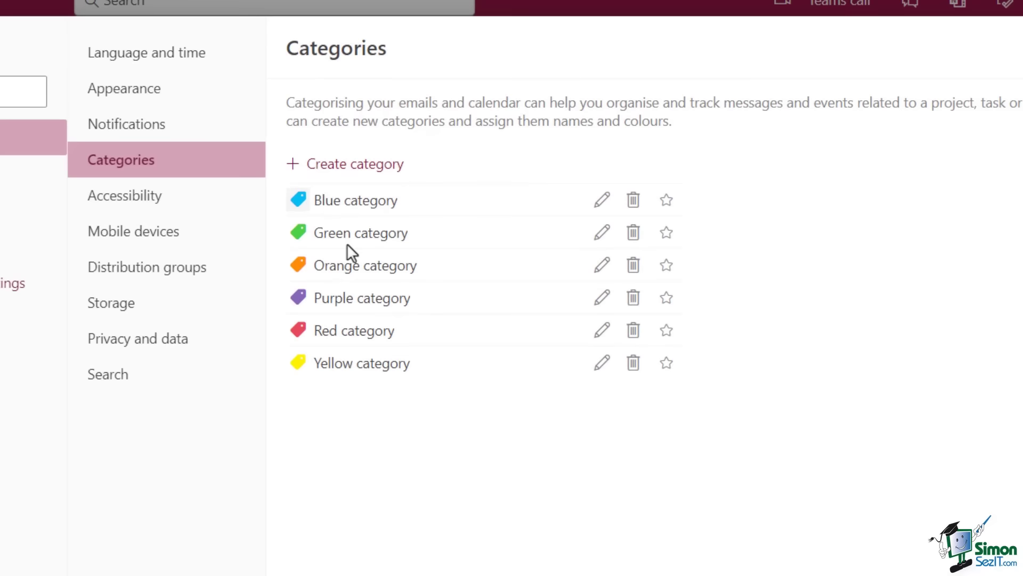
pyautogui.click(602, 201)
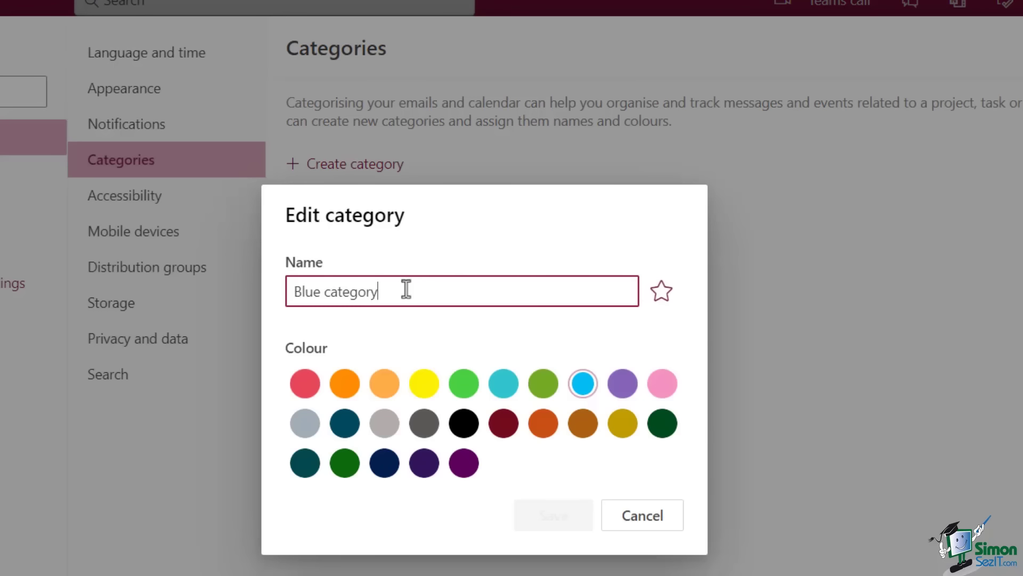
pyautogui.moveTo(405, 288); pyautogui.dragTo(263, 297)
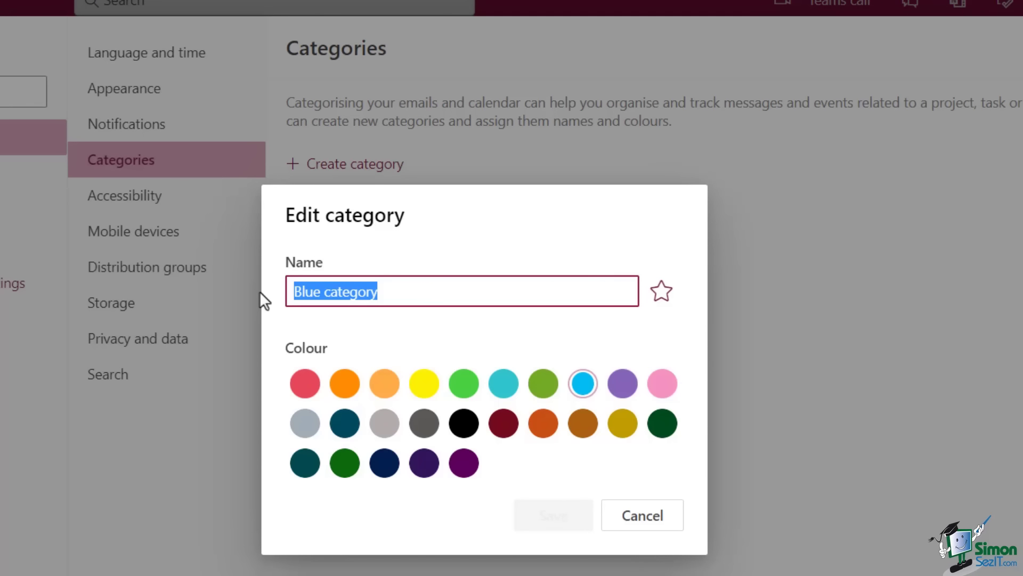
pyautogui.write('Projecct')
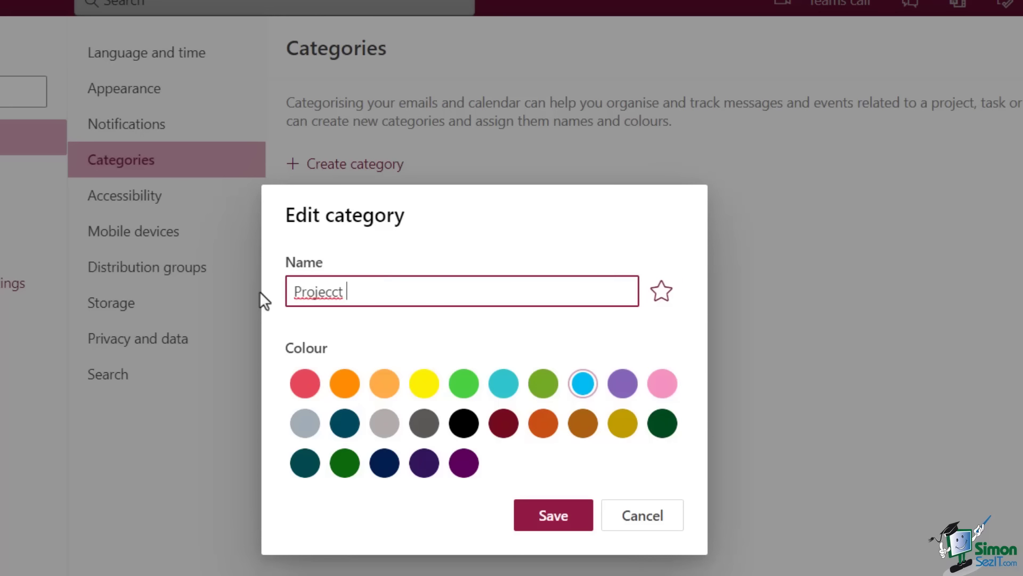
pyautogui.press('BackSpace')
pyautogui.press('BackSpace')
pyautogui.press('BackSpace')
pyautogui.press('BackSpace')
pyautogui.write('ct Alpha')
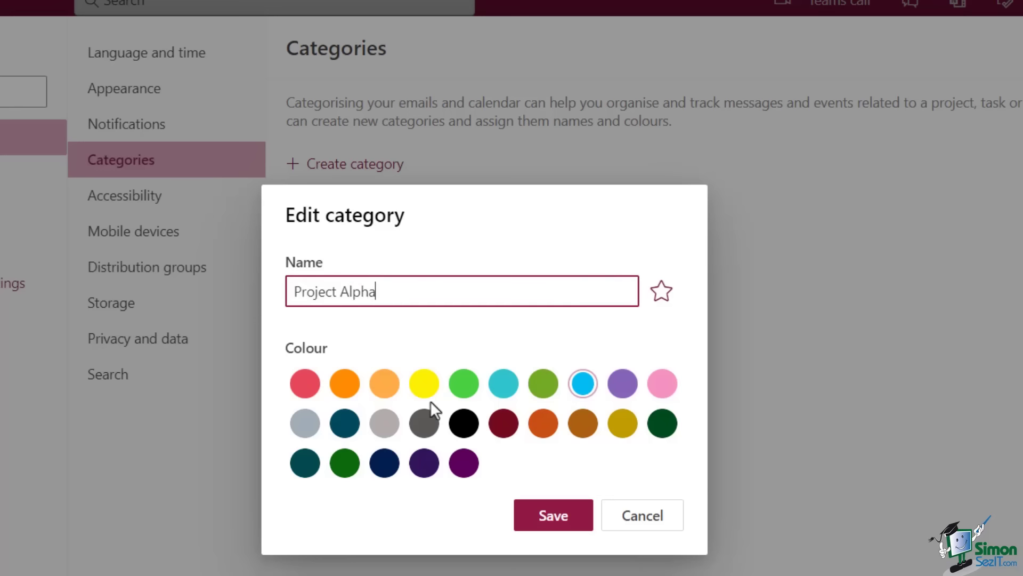
pyautogui.click(554, 518)
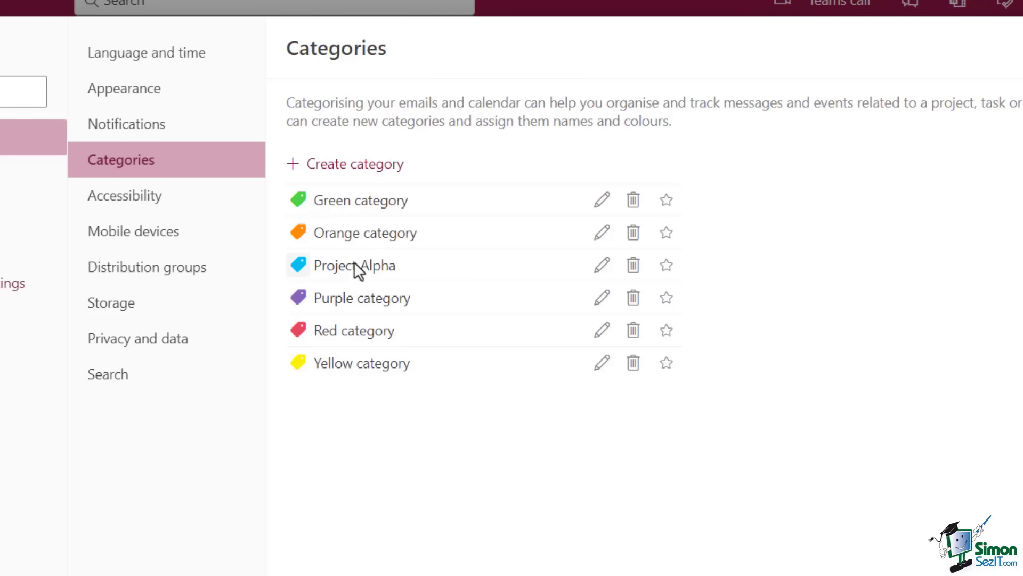
# Rename Green to Marketing, start editing Orange, and delete the Red and Yellow categories.
pyautogui.click(598, 201)
pyautogui.moveTo(388, 293); pyautogui.dragTo(278, 294)
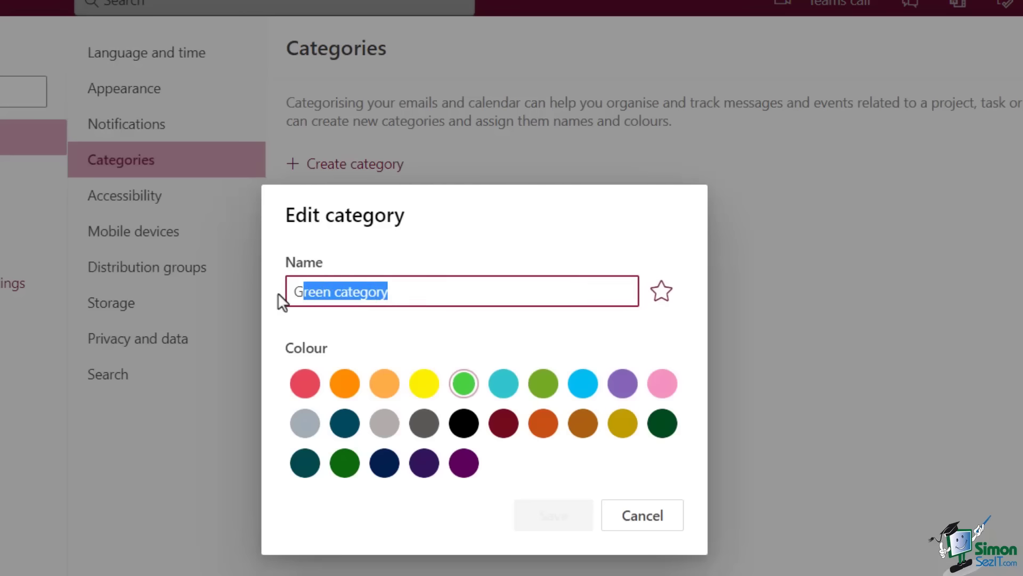
pyautogui.write('Marketing')
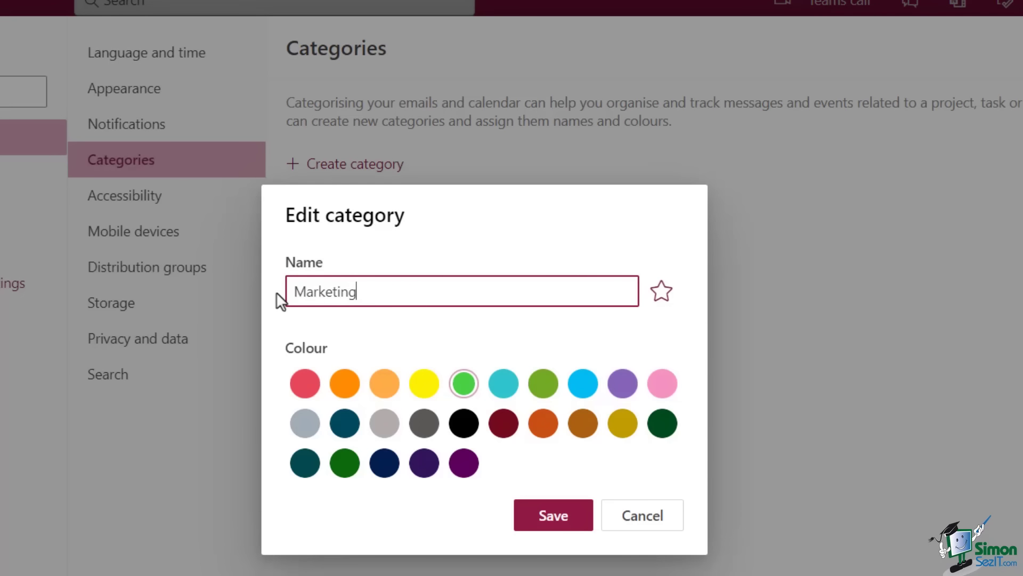
pyautogui.click(553, 515)
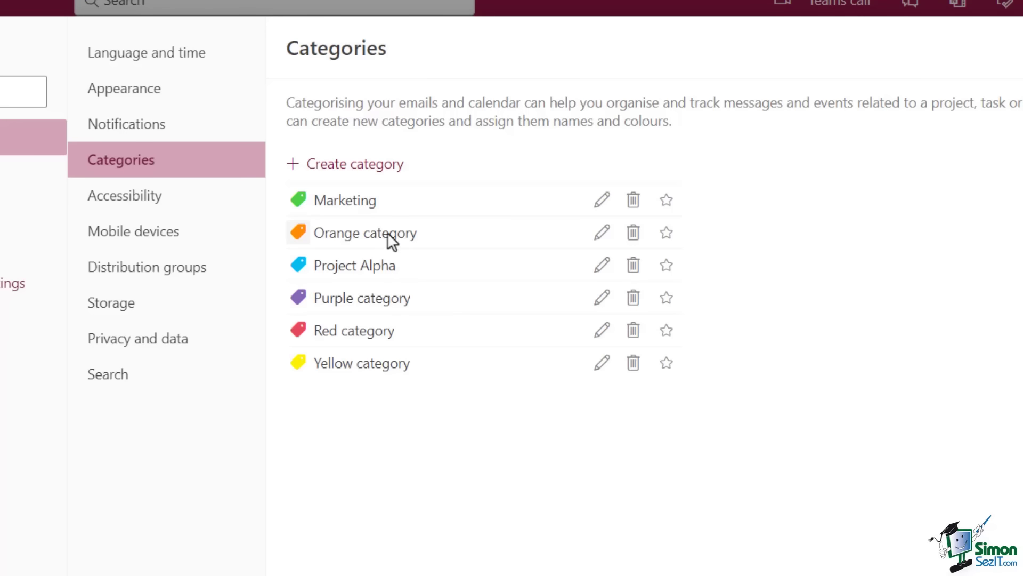
pyautogui.click(602, 233)
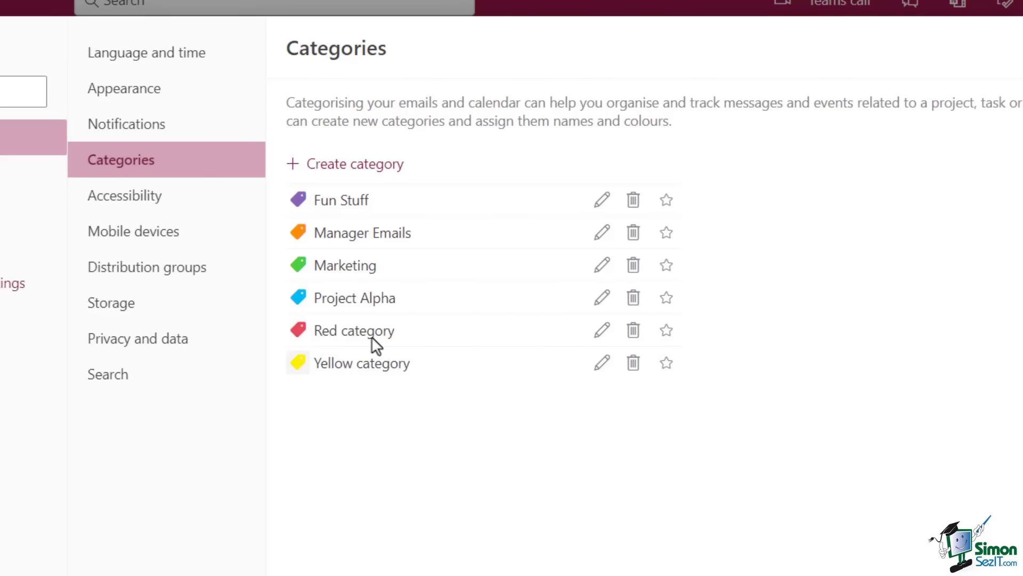
pyautogui.click(633, 330)
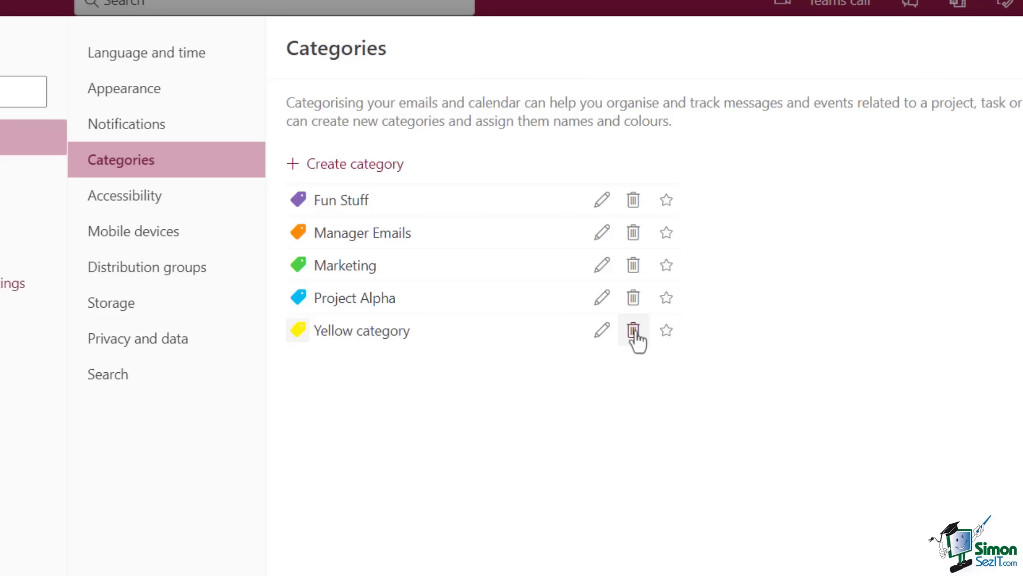
pyautogui.click(633, 330)
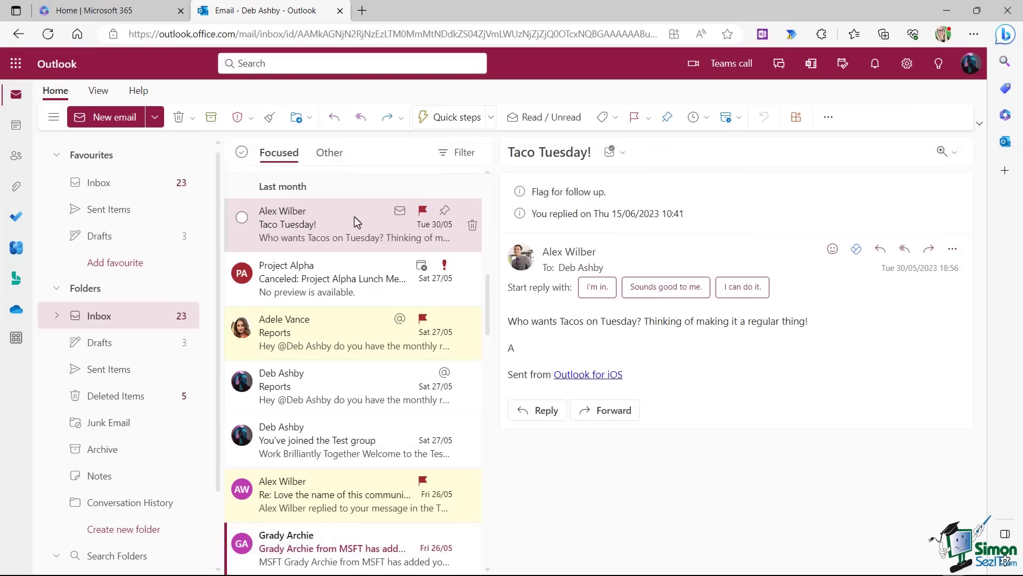
# Tag Taco Tuesday with Fun Stuff, Reports with Manager Emails, and the lunch cancellation with Project Alpha.
pyautogui.rightClick(337, 223)
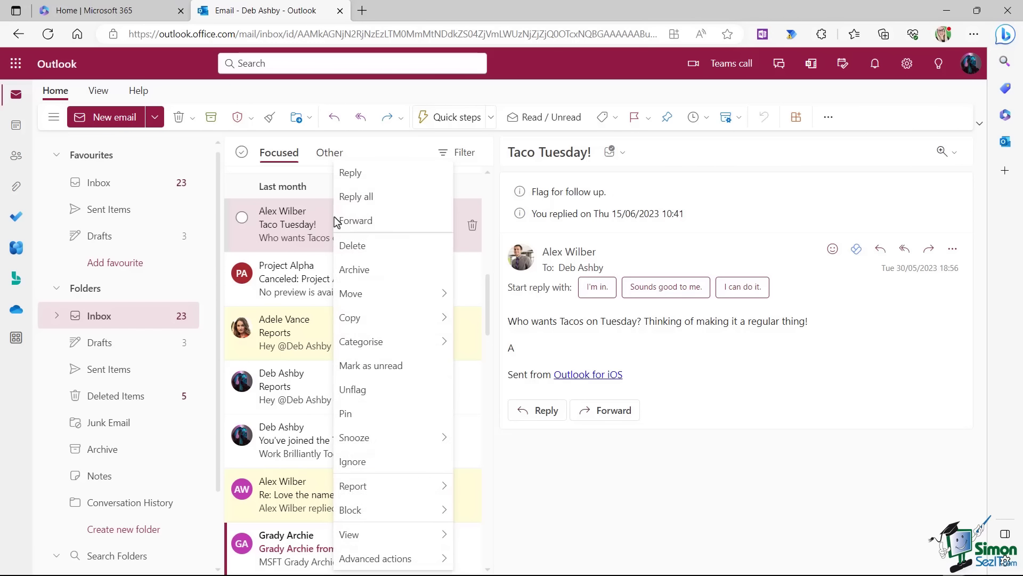
pyautogui.moveTo(367, 350)
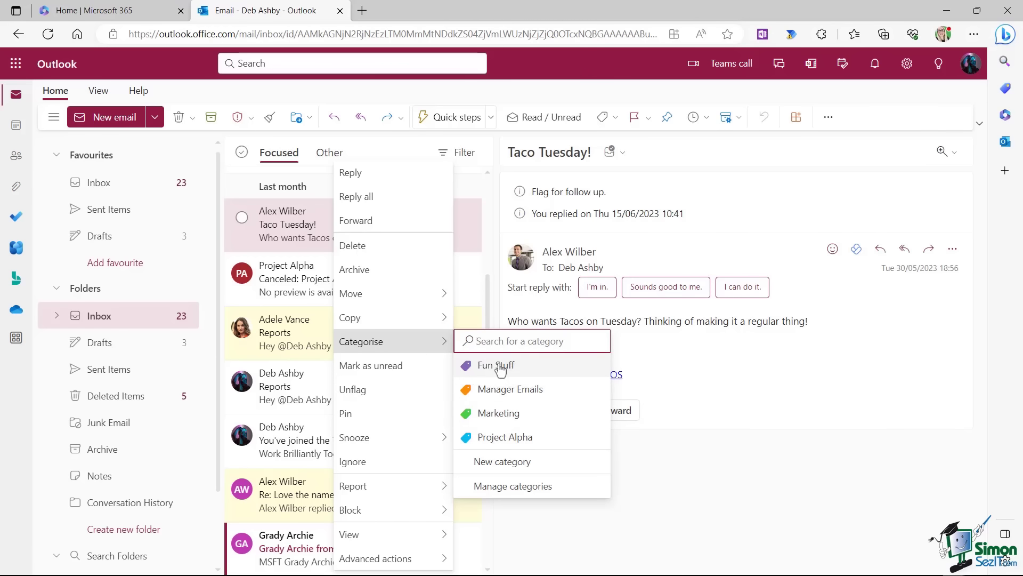
pyautogui.click(469, 373)
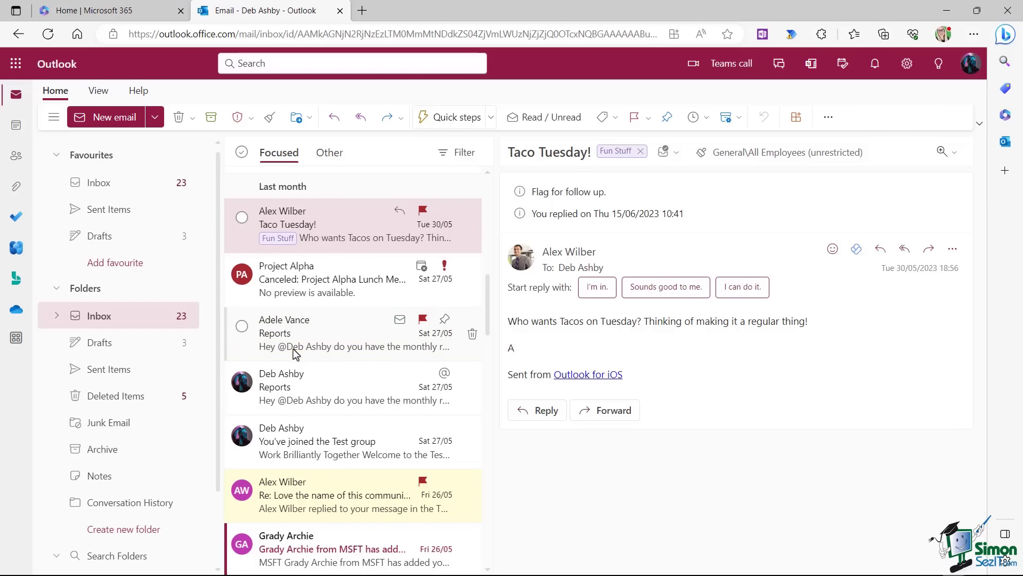
pyautogui.rightClick(321, 329)
pyautogui.moveTo(349, 343)
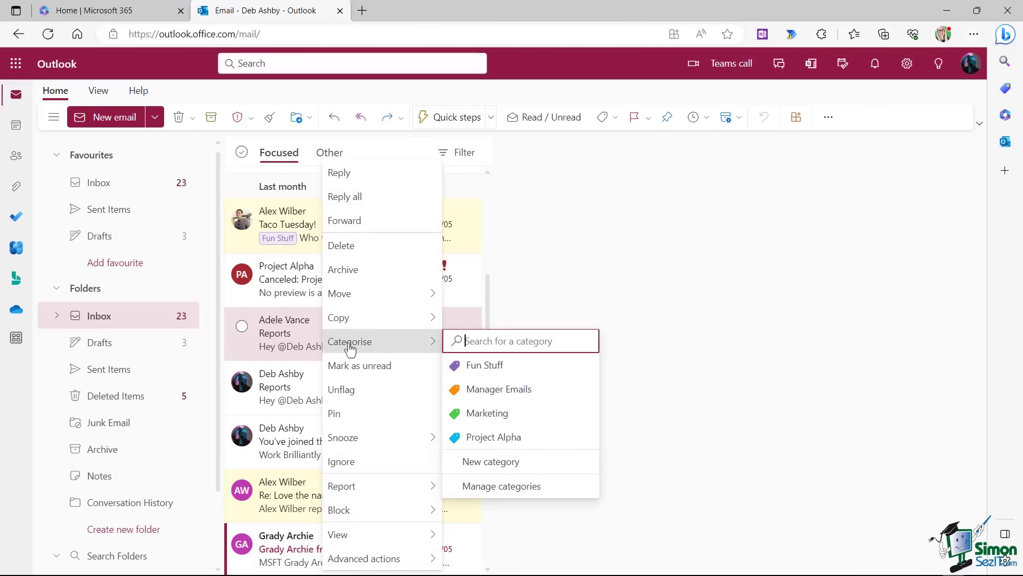
pyautogui.click(498, 389)
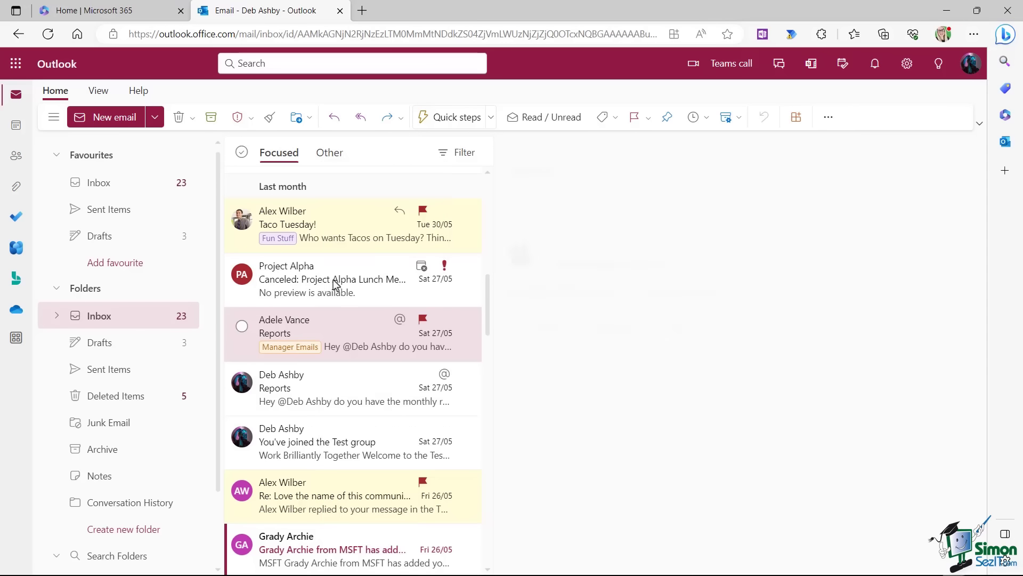
pyautogui.rightClick(314, 281)
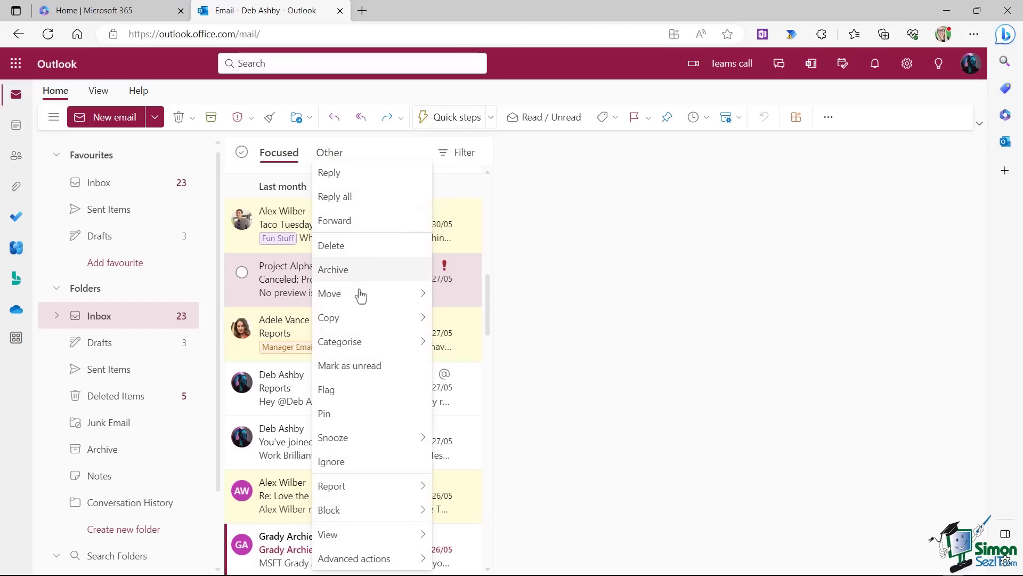
pyautogui.moveTo(349, 347)
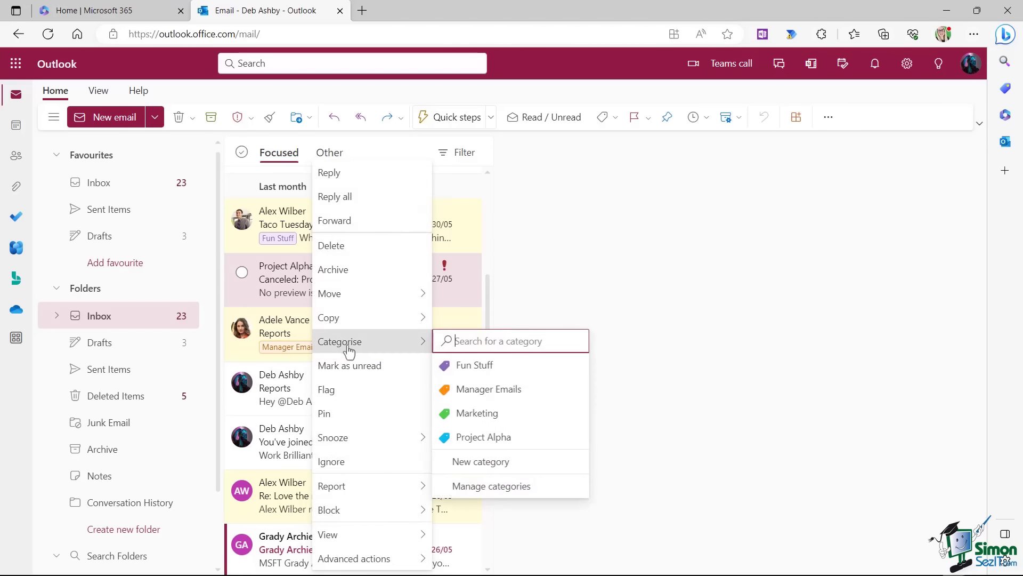
pyautogui.click(485, 436)
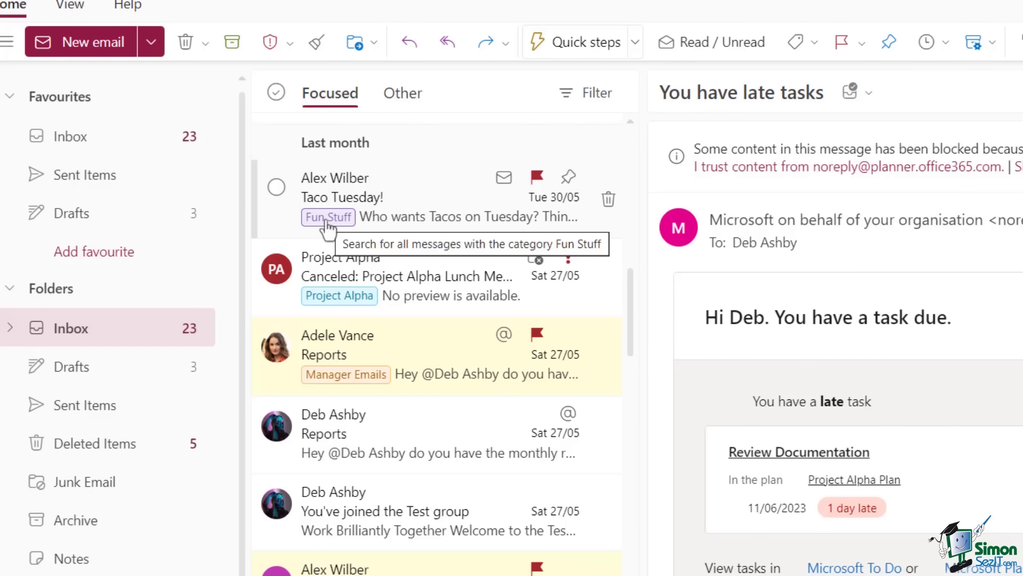
# List the Fun Stuff messages, then search 'Project A' for the Project Alpha category, and return to Inbox.
pyautogui.click(326, 218)
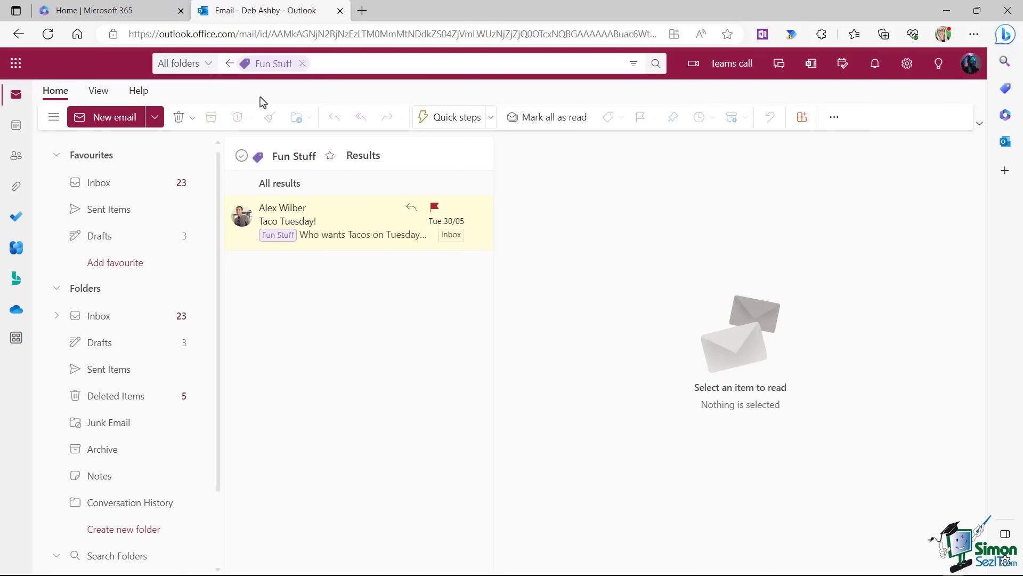
pyautogui.click(302, 64)
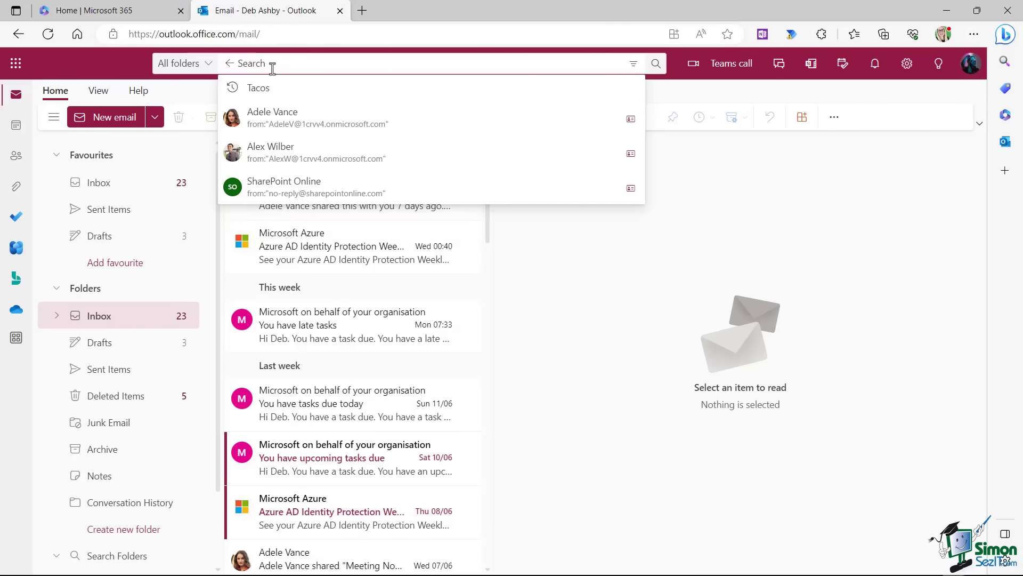
pyautogui.write('Proj')
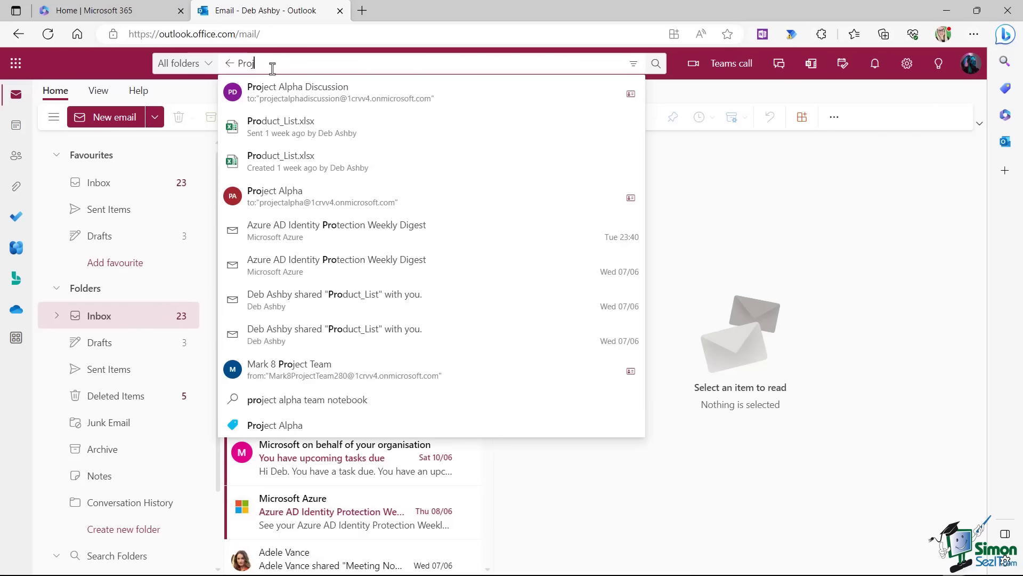
pyautogui.write('ect A')
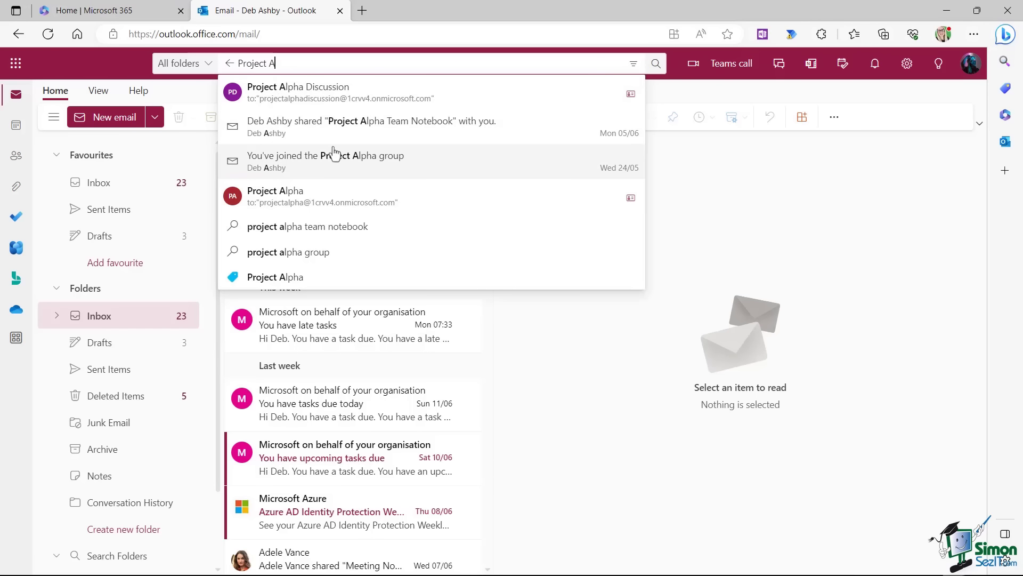
pyautogui.click(302, 277)
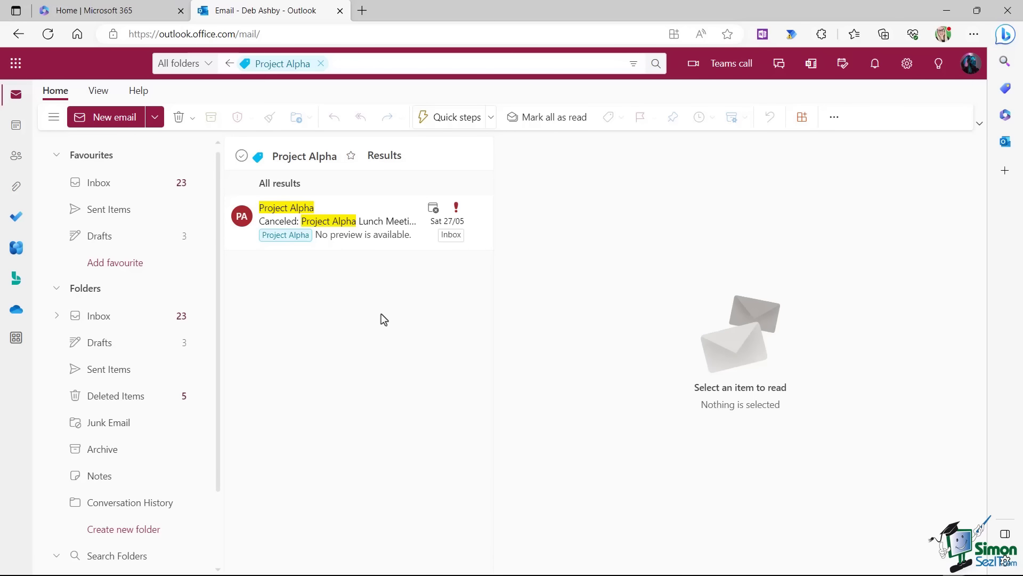
pyautogui.click(100, 185)
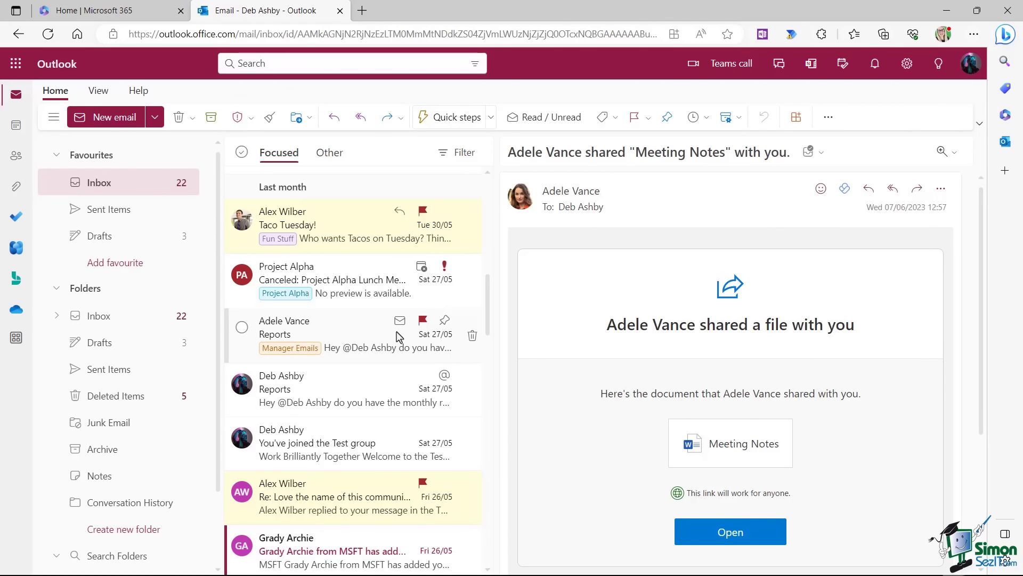
# Delete the 24/05 Microsoft Azure security digest, then open the Deleted Items folder.
pyautogui.scroll(-6, 398, 335)
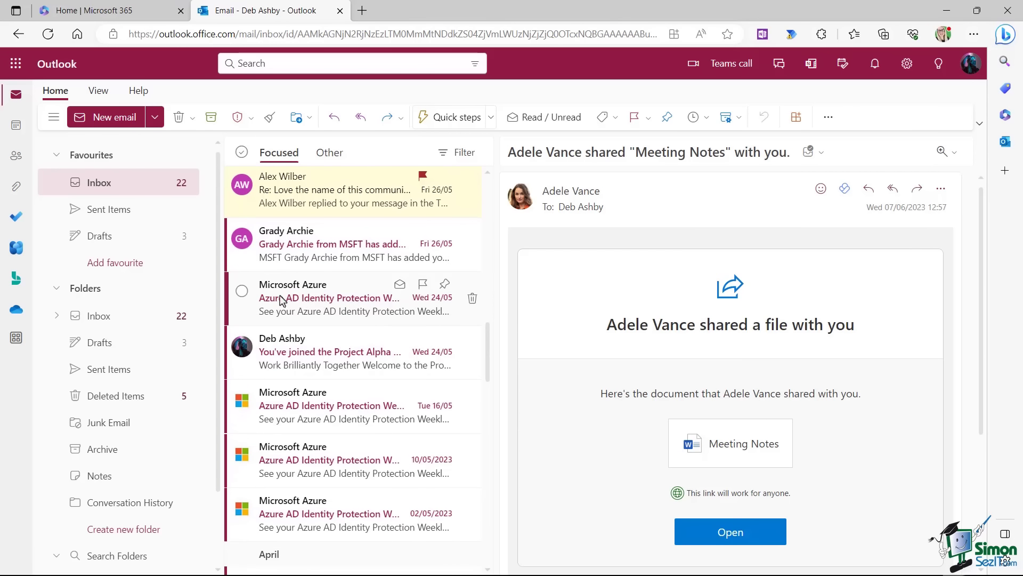
pyautogui.click(242, 292)
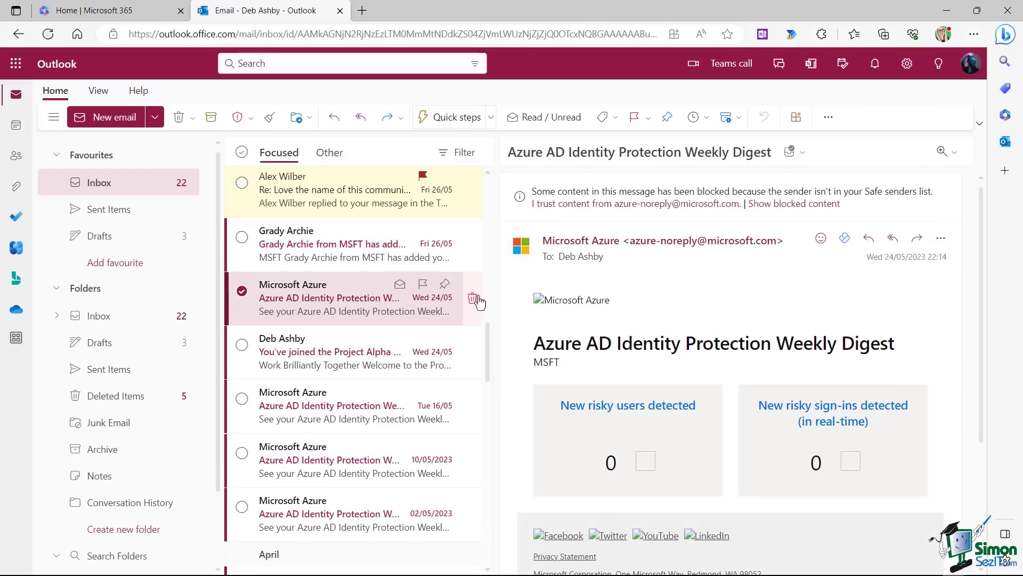
pyautogui.click(473, 301)
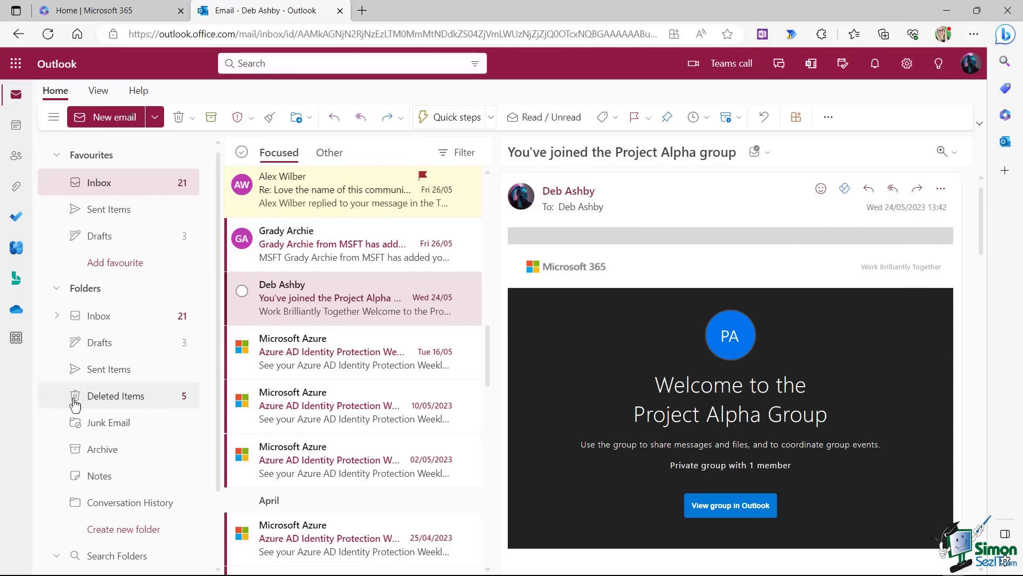
pyautogui.click(130, 400)
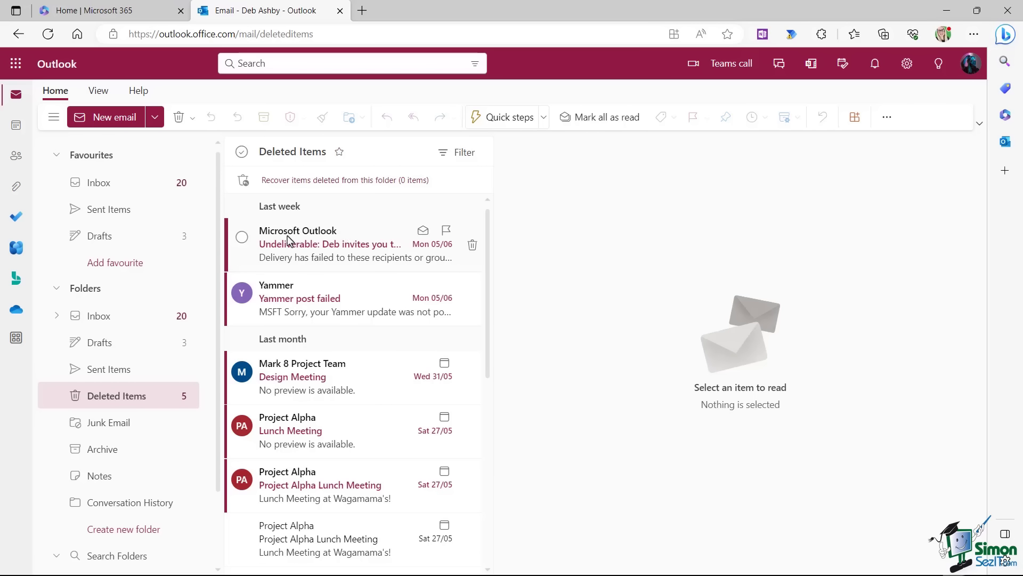
# Restore the Microsoft Outlook undeliverable Team Drinks Survey notice to the Inbox.
pyautogui.click(242, 237)
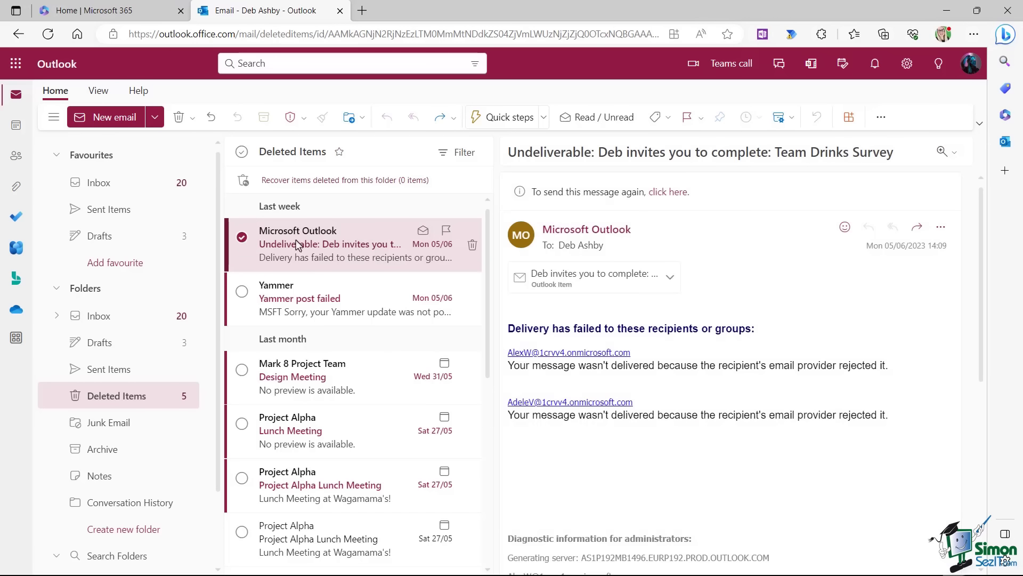
pyautogui.rightClick(337, 244)
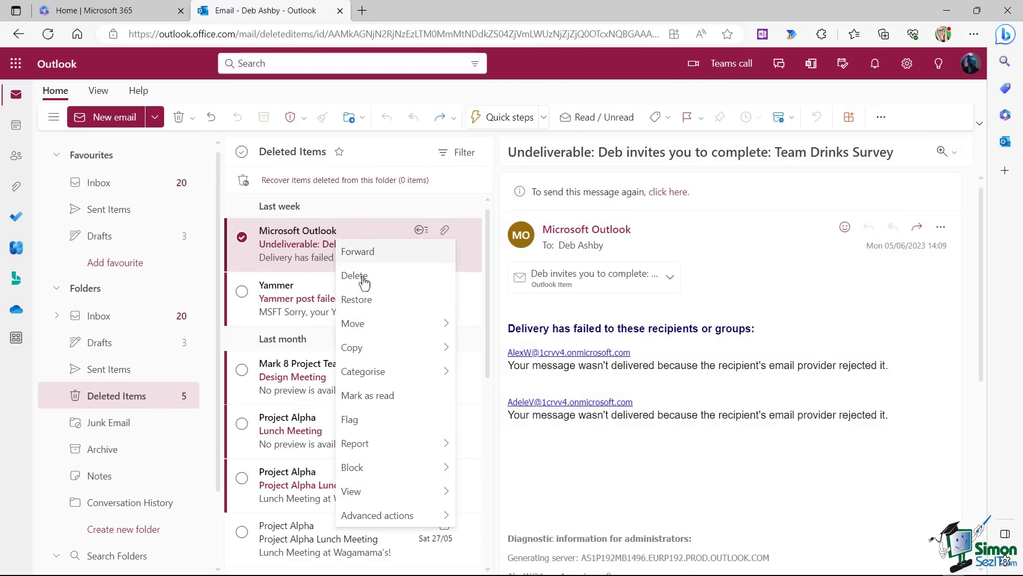
pyautogui.click(367, 302)
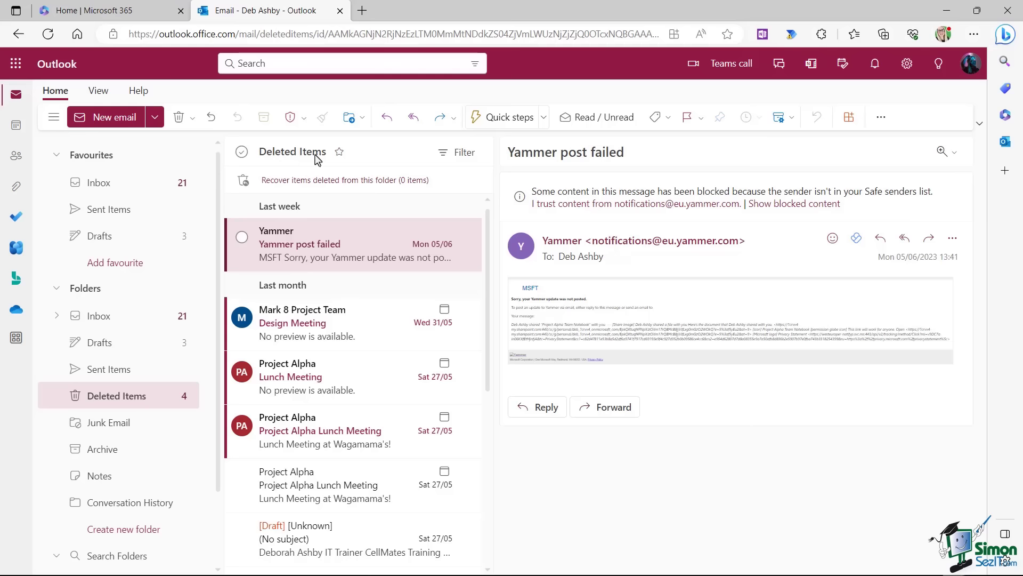
# Select all messages in Deleted Items, delete them, then clear the selection.
pyautogui.click(241, 155)
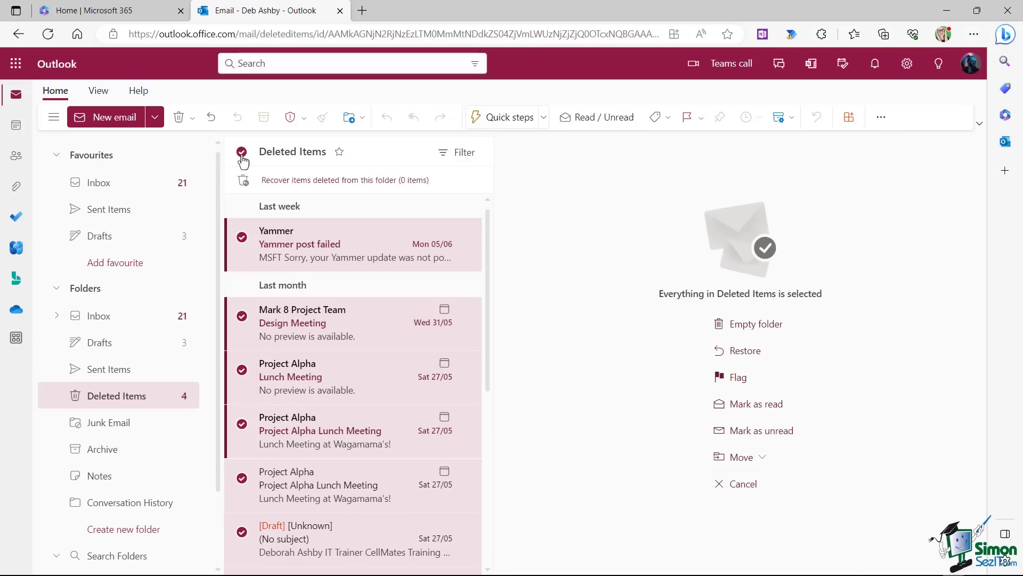
pyautogui.scroll(-5, 318, 397)
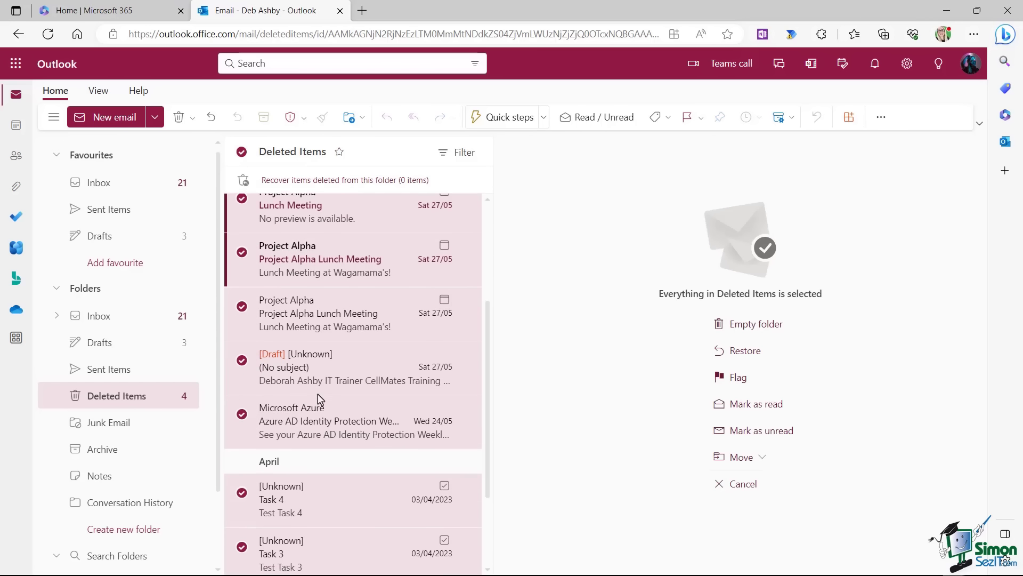
pyautogui.scroll(5, 319, 400)
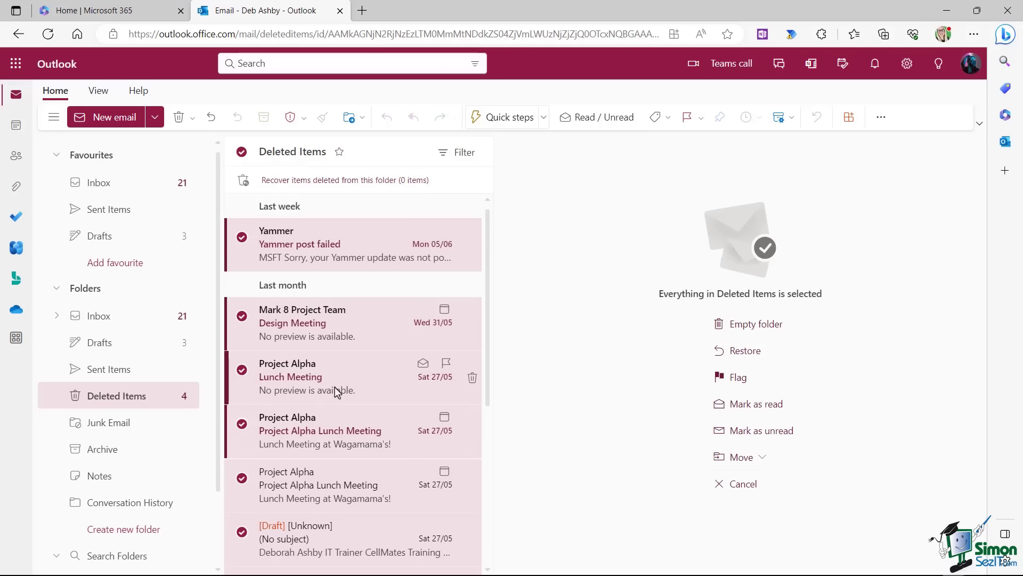
pyautogui.press('Delete')
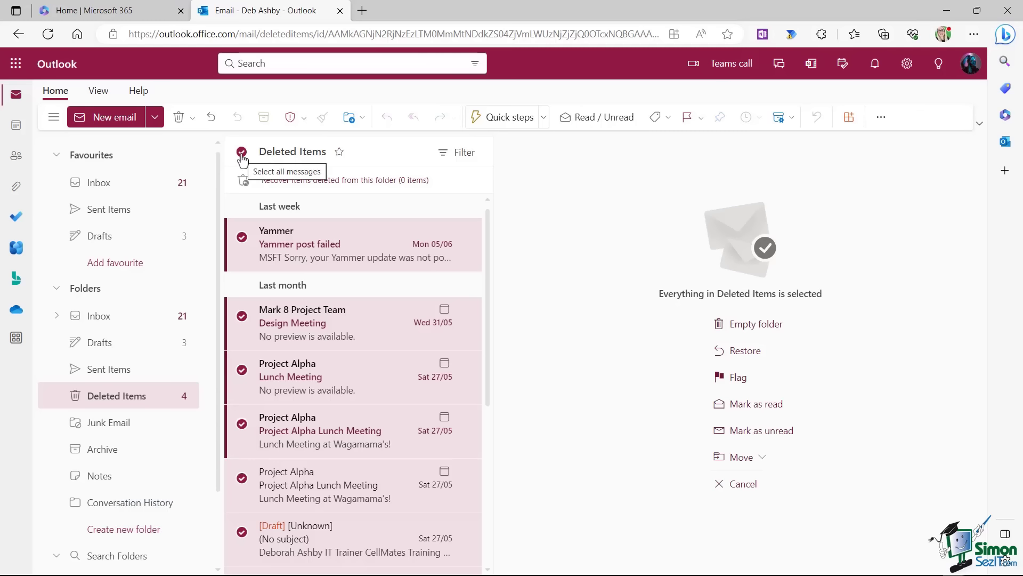
pyautogui.click(241, 153)
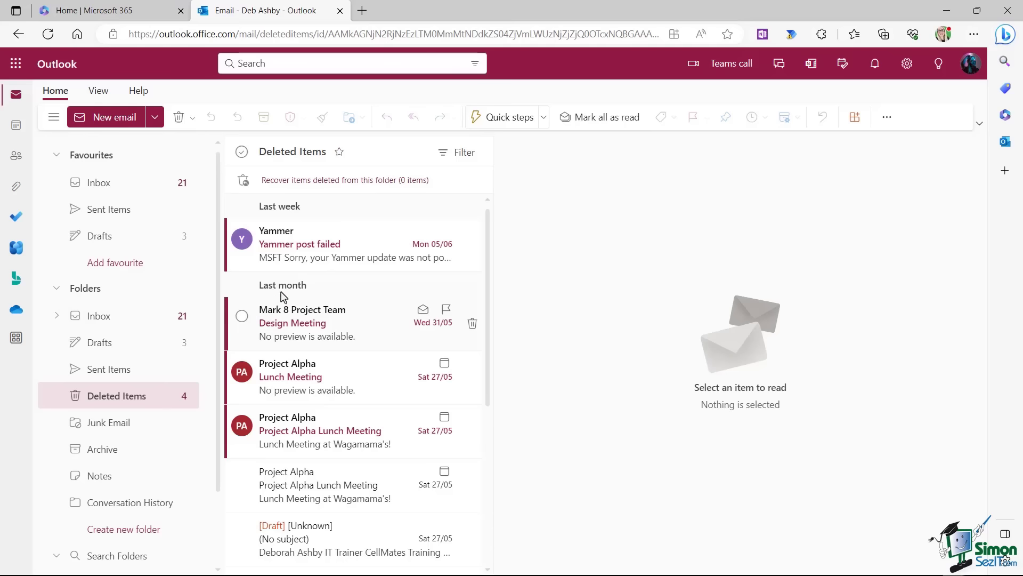
# Read the Yammer post failed message, then open the Microsoft Viva digest in the Inbox.
pyautogui.click(313, 238)
pyautogui.click(106, 320)
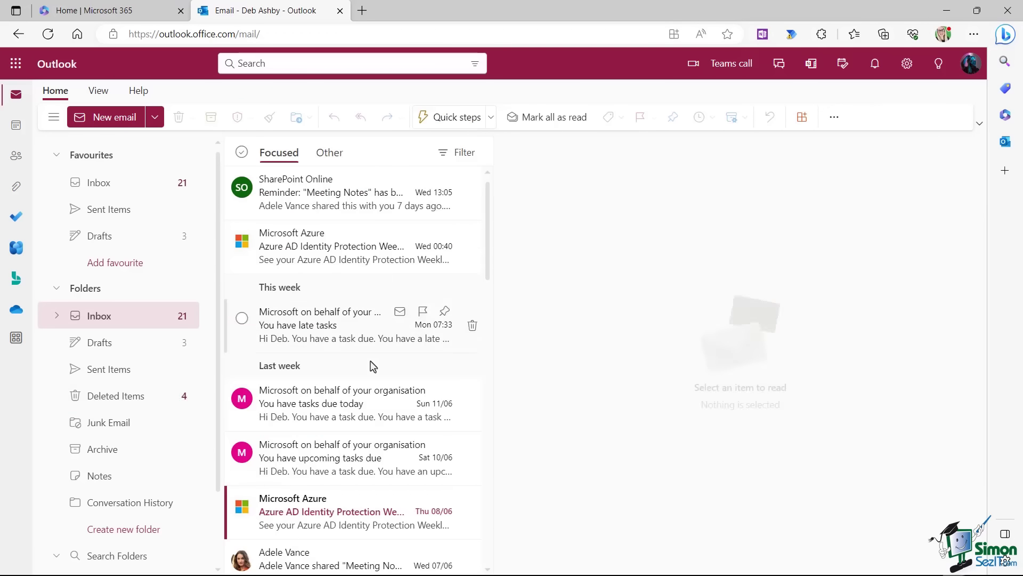
pyautogui.scroll(-5, 352, 367)
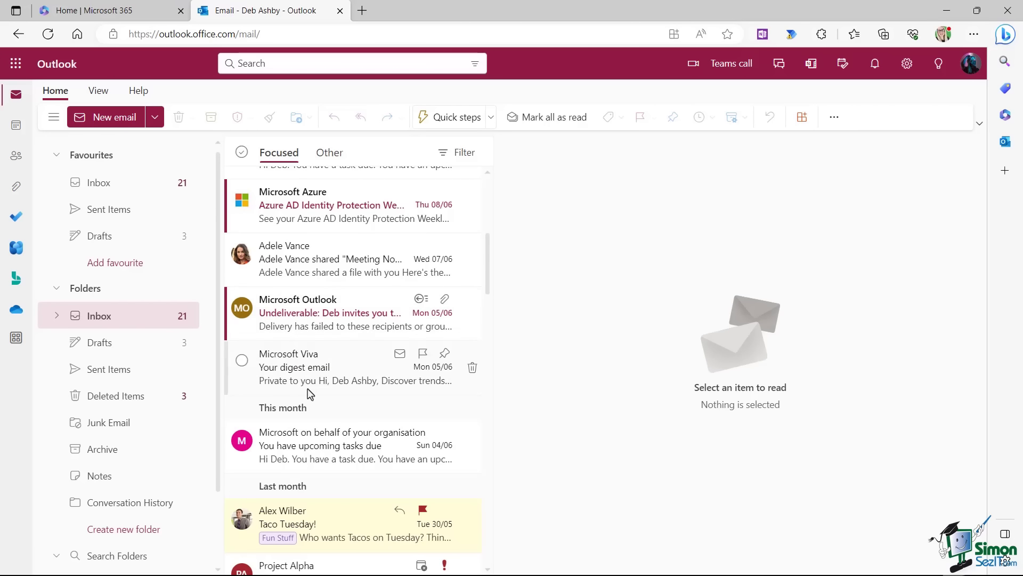
pyautogui.click(323, 371)
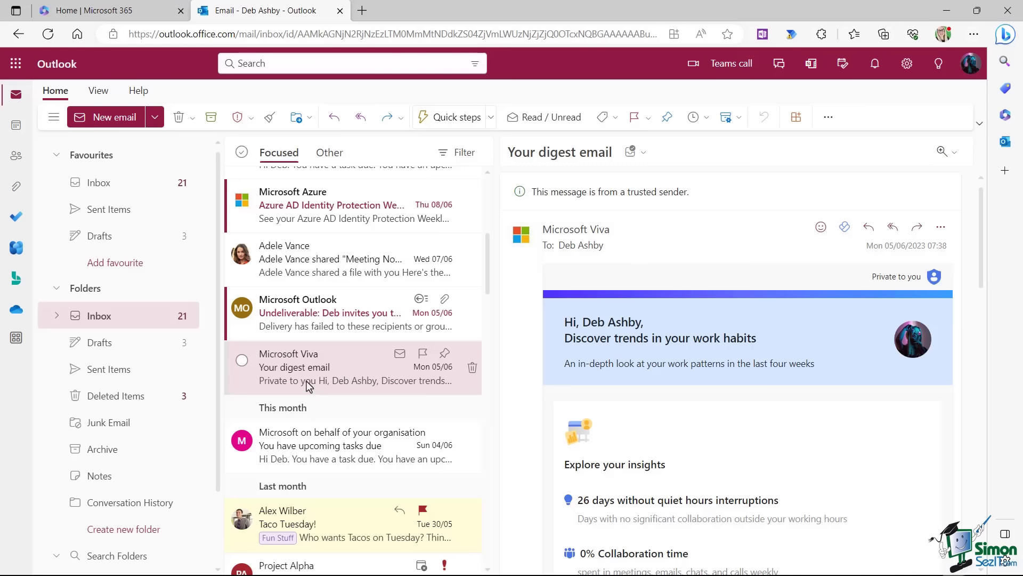
# Select the Viva digest, meeting-notes email and undeliverable invite, and archive them from the right-click menu.
pyautogui.click(242, 362)
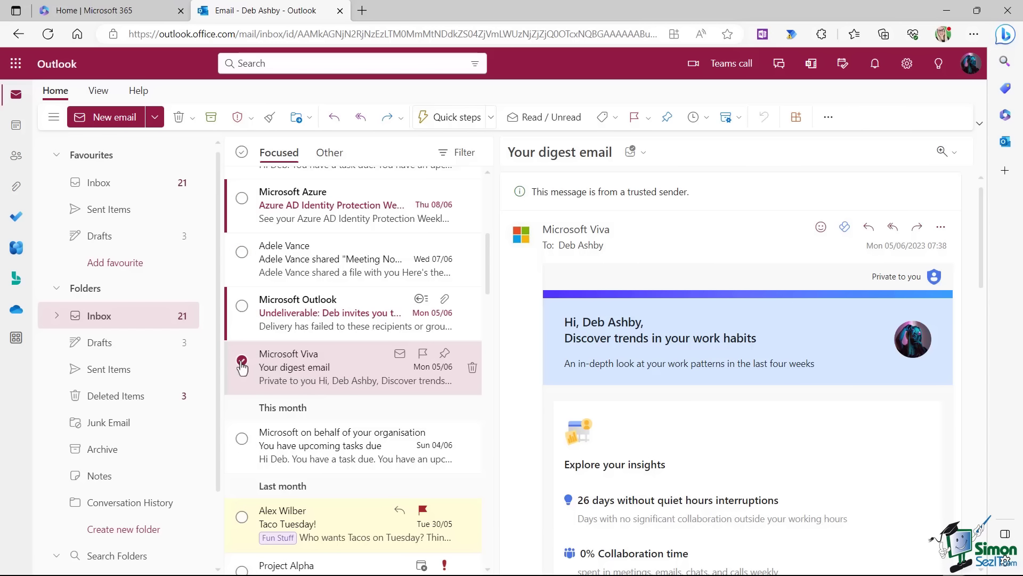
pyautogui.keyDown('shift'); pyautogui.click(282, 254); pyautogui.keyUp('shift')
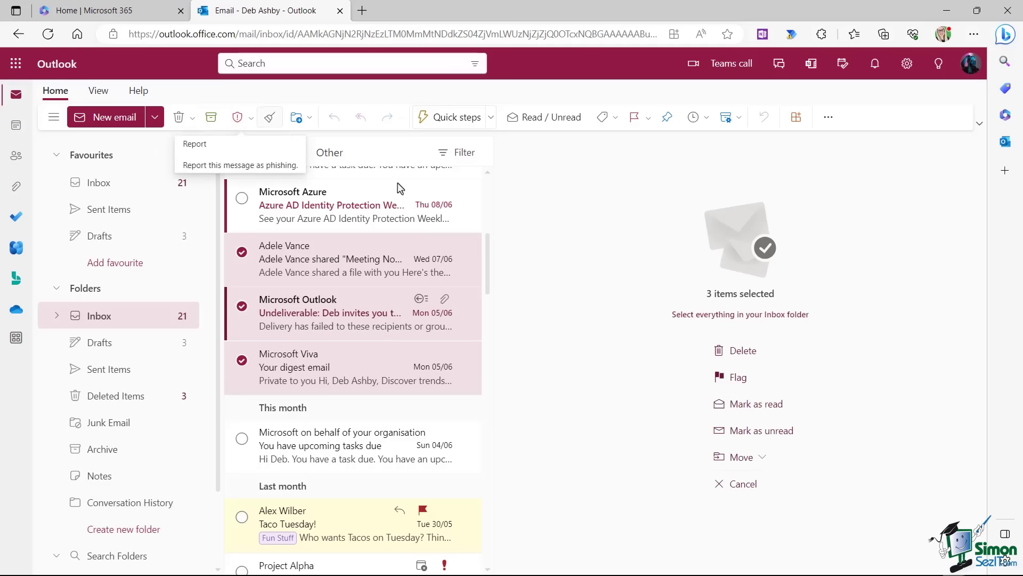
pyautogui.rightClick(314, 257)
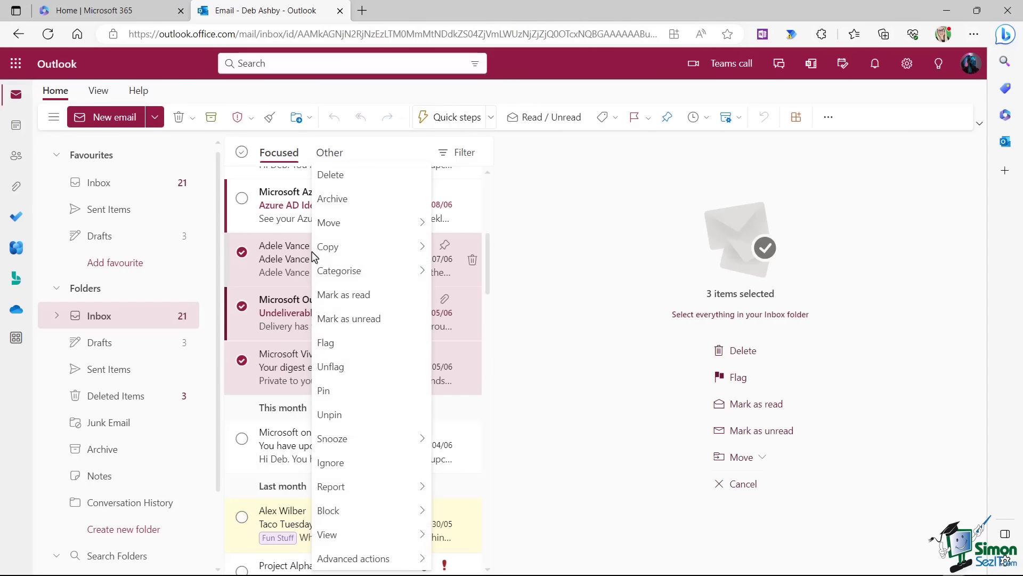
pyautogui.click(333, 199)
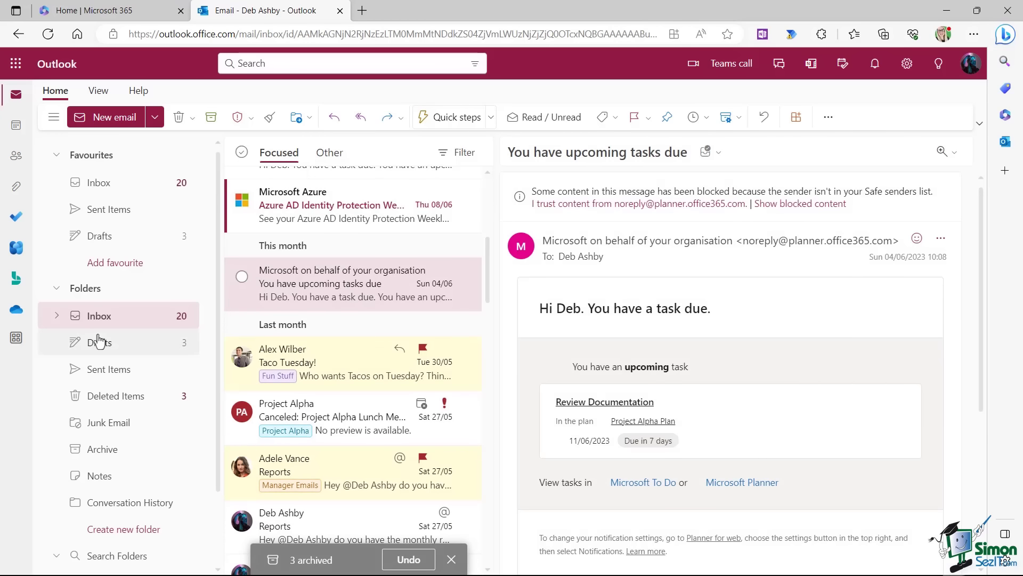
pyautogui.scroll(-2, 106, 299)
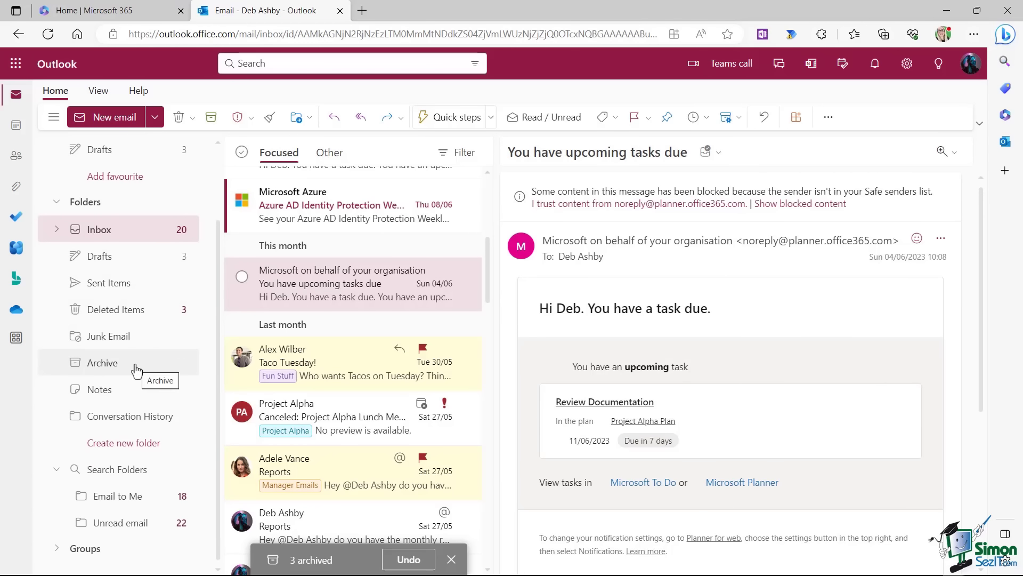
# Open the Archive folder to see the archived messages.
pyautogui.click(104, 366)
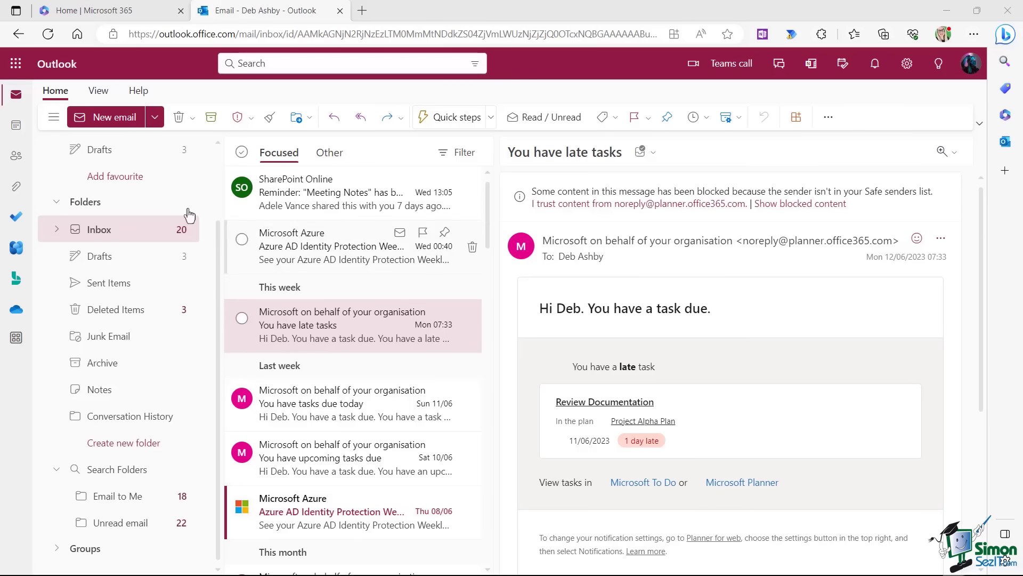
# Start a new email, inspect its signature text, then discard the draft and confirm with OK.
pyautogui.click(108, 118)
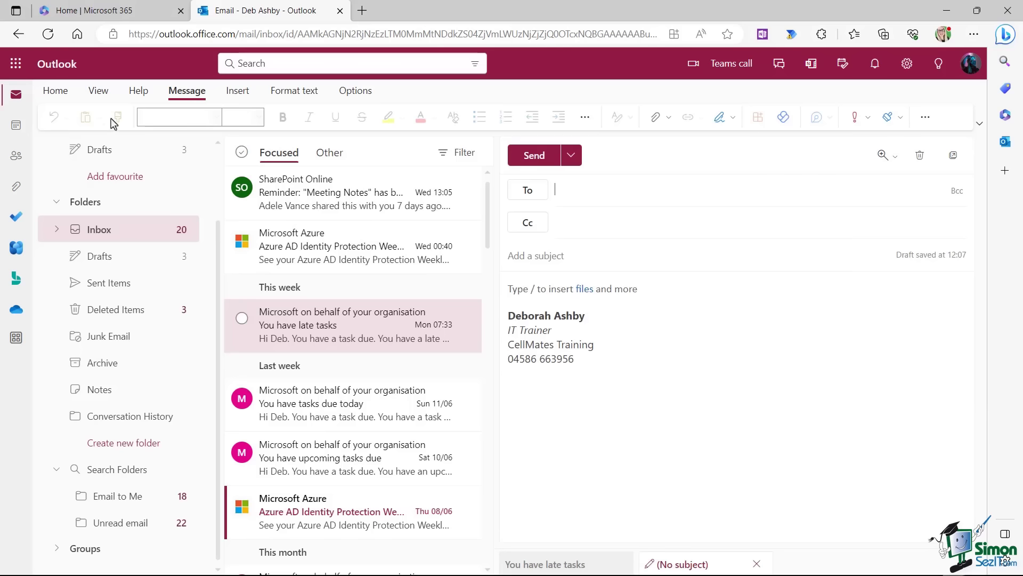
pyautogui.moveTo(606, 364)
pyautogui.mouseDown()
pyautogui.moveTo(509, 333)
pyautogui.moveTo(506, 322)
pyautogui.mouseUp()
pyautogui.click(720, 366)
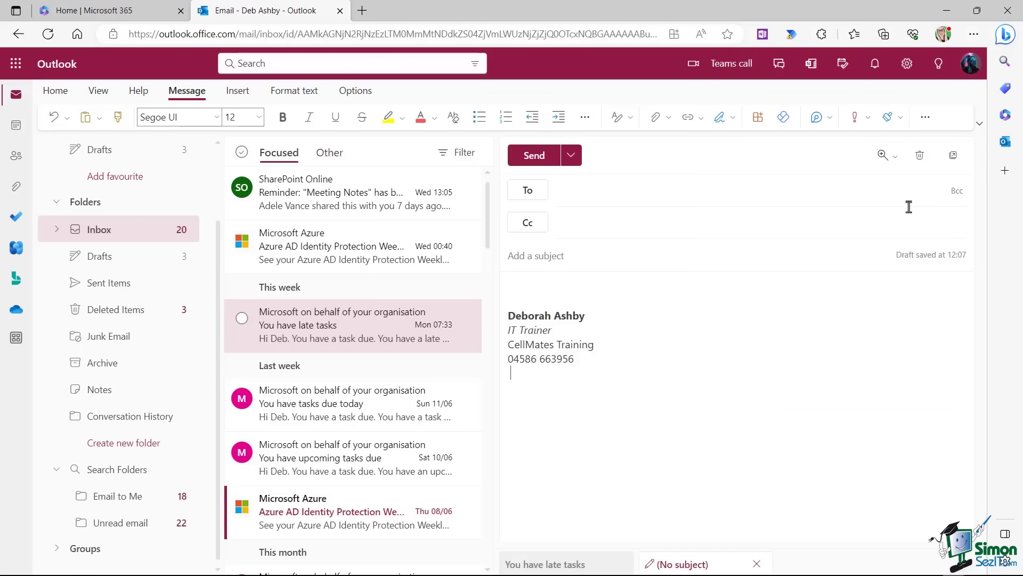
pyautogui.click(920, 155)
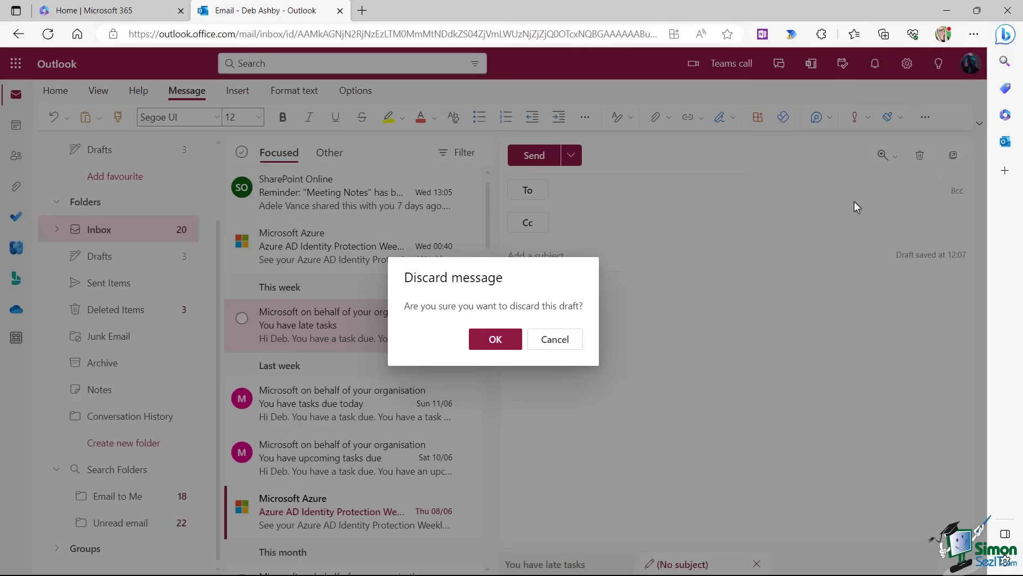
pyautogui.click(493, 341)
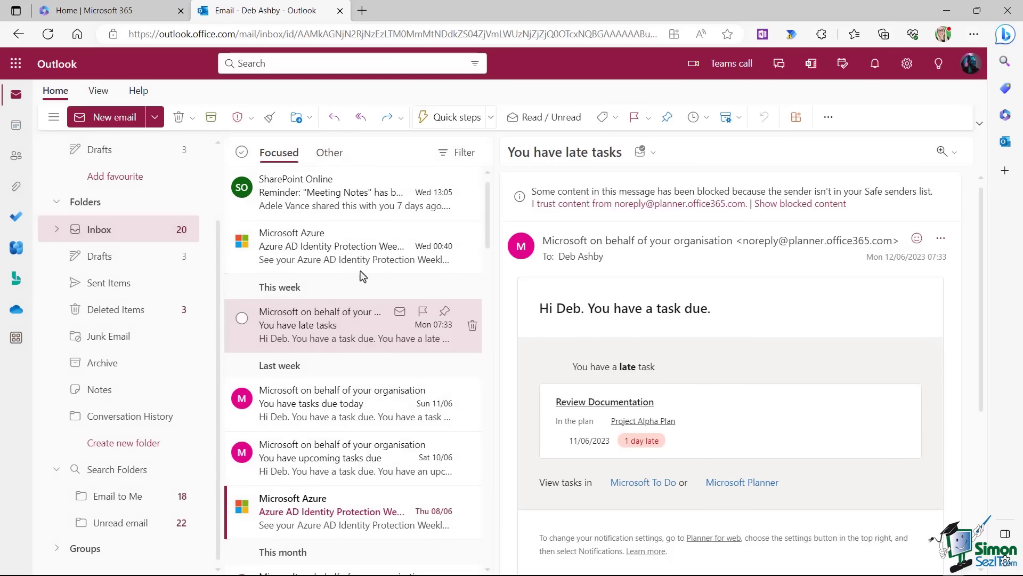
# Open last month's Taco Tuesday email, start a reply, then discard that reply draft.
pyautogui.scroll(-3, 337, 258)
pyautogui.scroll(-6, 341, 258)
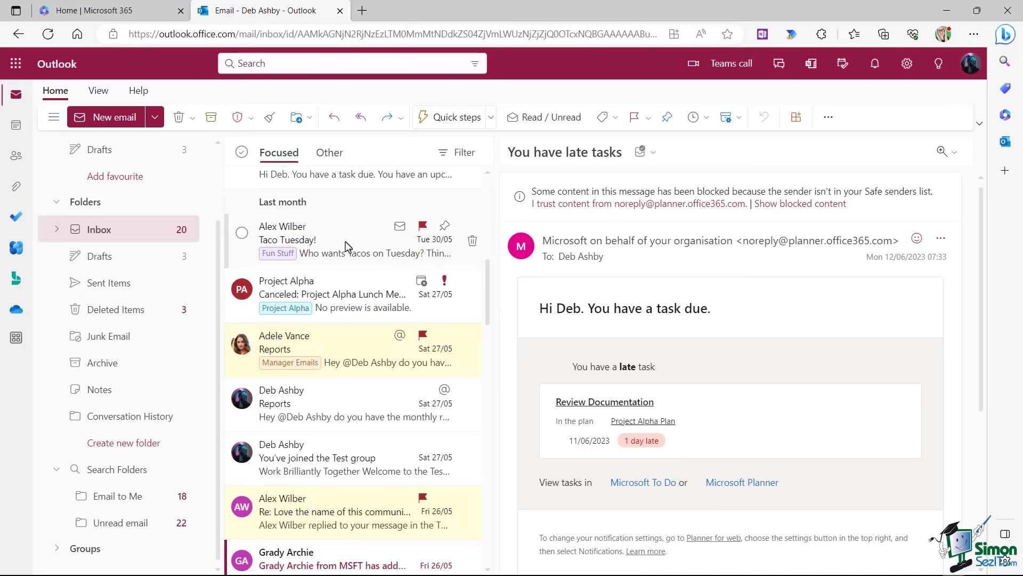
pyautogui.click(344, 245)
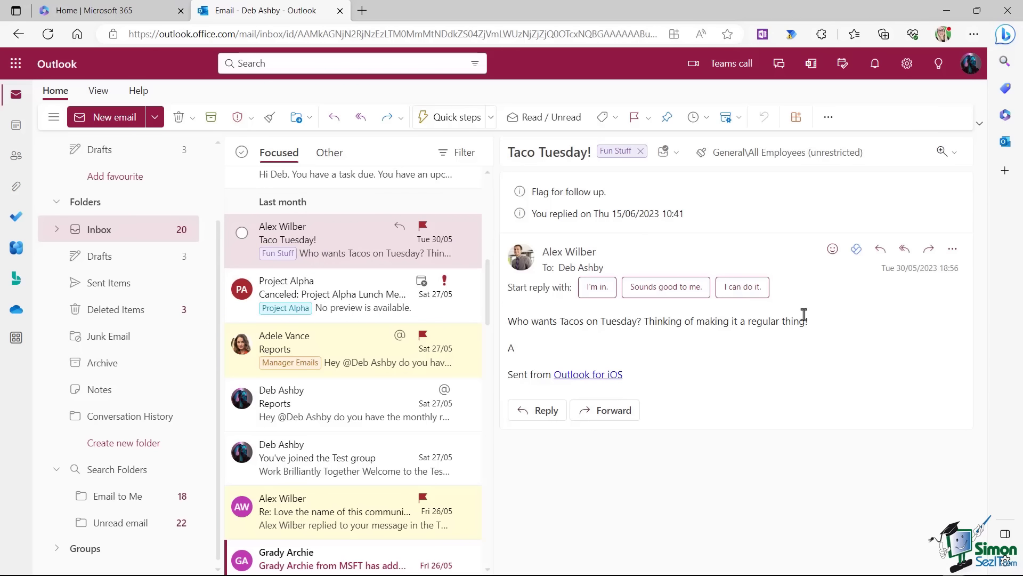
pyautogui.click(881, 248)
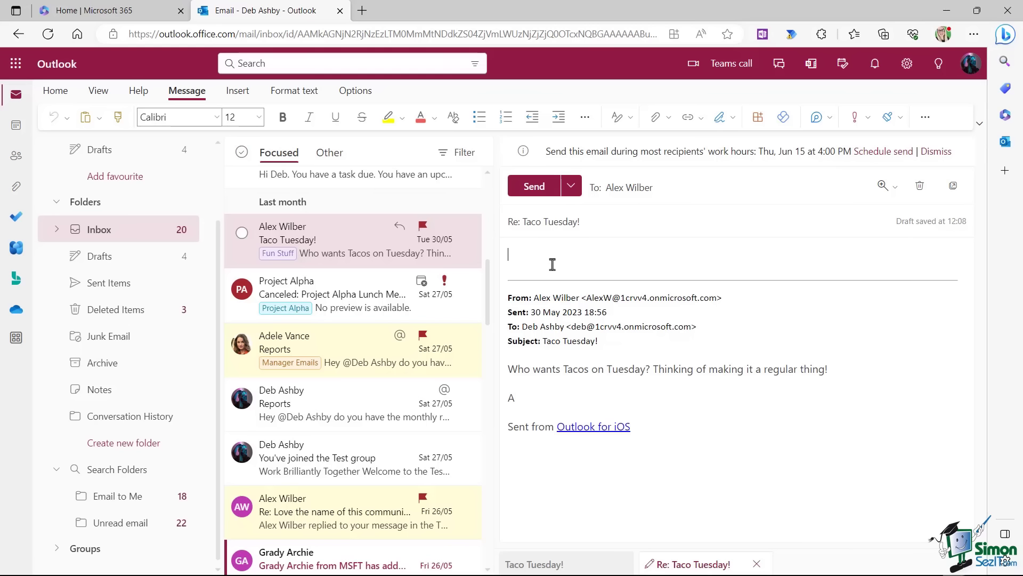
pyautogui.click(535, 267)
pyautogui.click(919, 185)
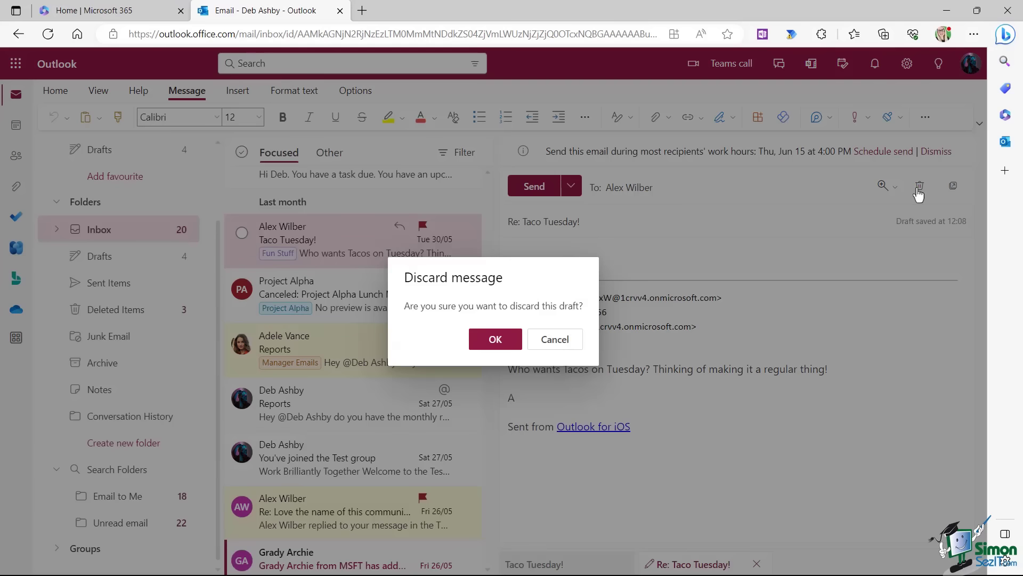
pyautogui.click(494, 338)
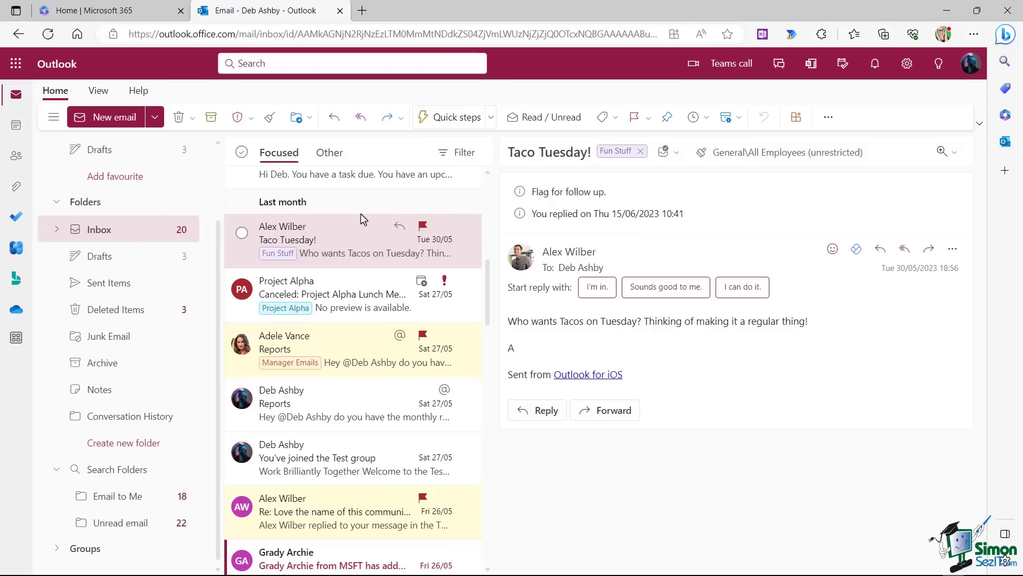
# Go to Settings > View all Outlook settings > Email > Compose and reply.
pyautogui.click(907, 65)
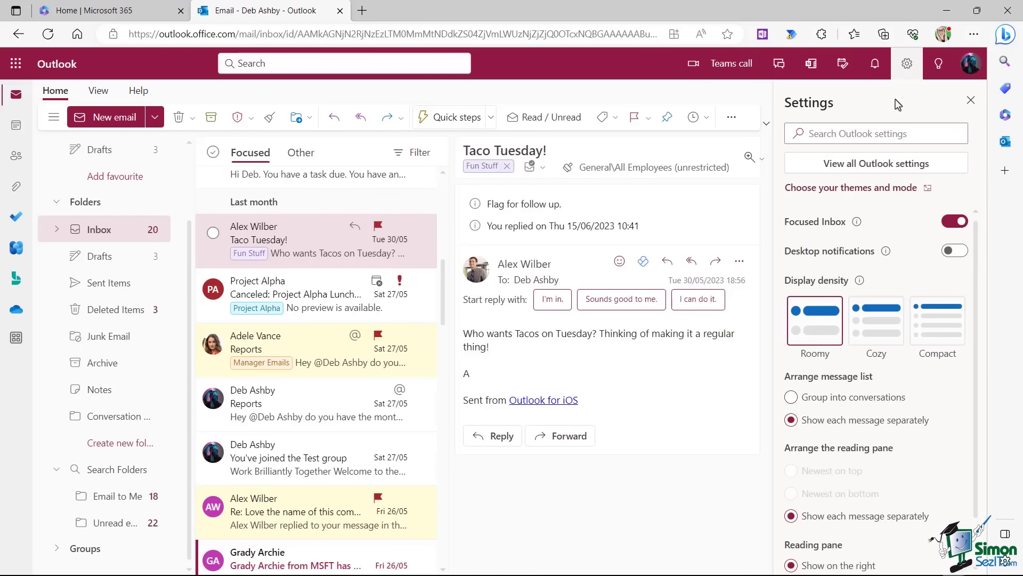
pyautogui.click(876, 167)
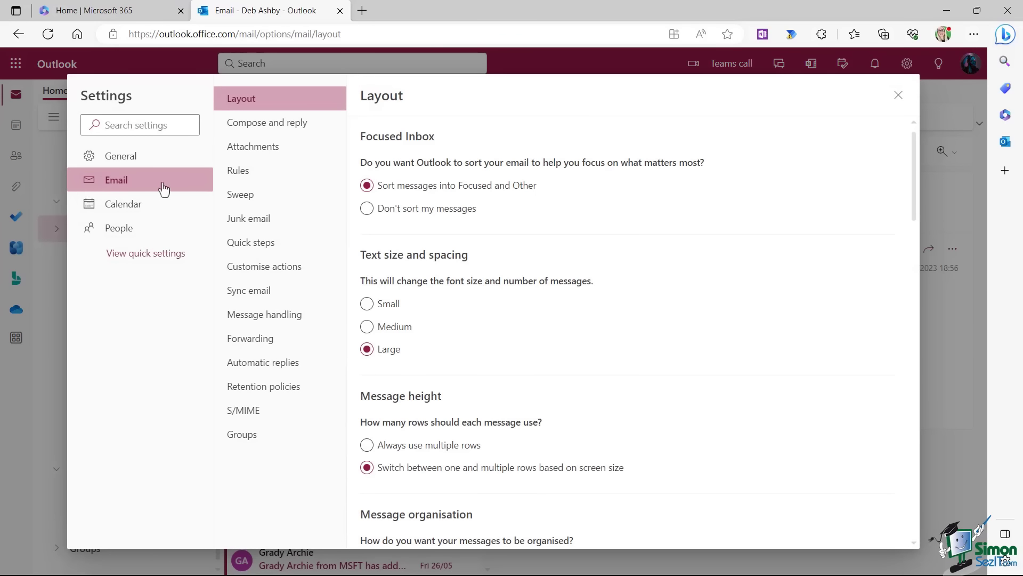
pyautogui.click(255, 128)
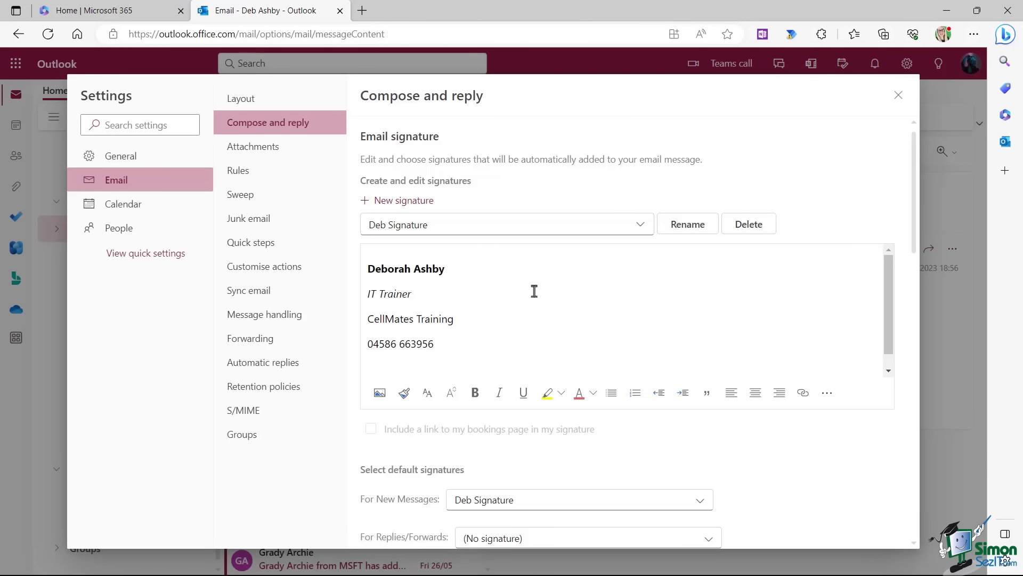
# Add a new signature named 'Deb Signature 2' with the sender's name and e-mail address.
pyautogui.click(404, 201)
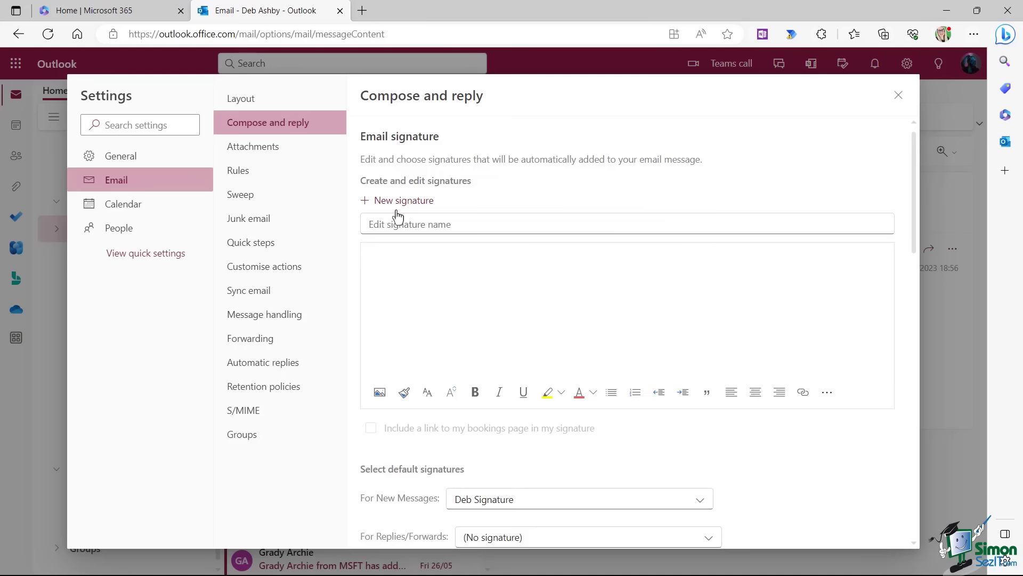
pyautogui.click(383, 225)
pyautogui.write('Deb Si')
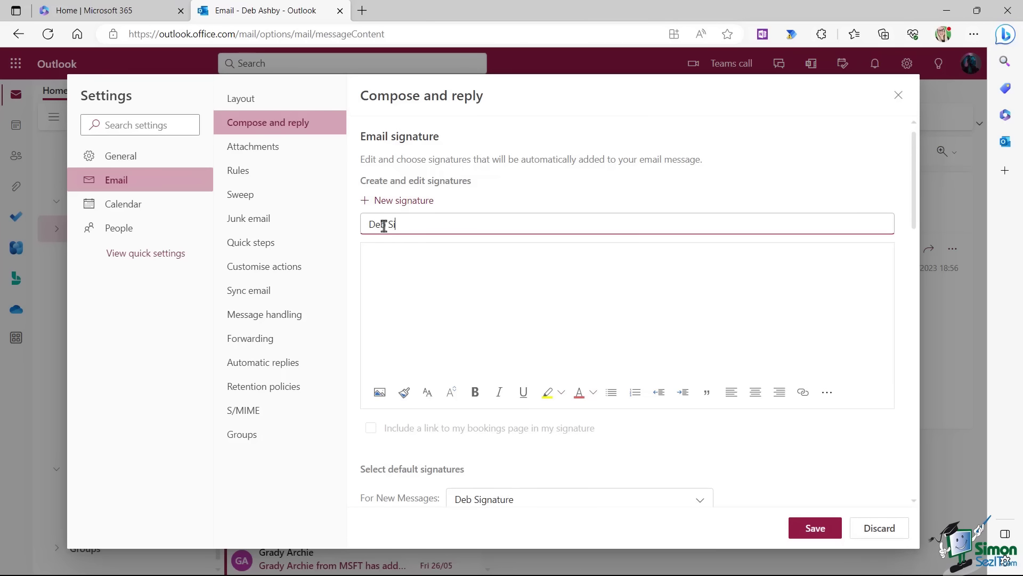
pyautogui.write('gnature ')
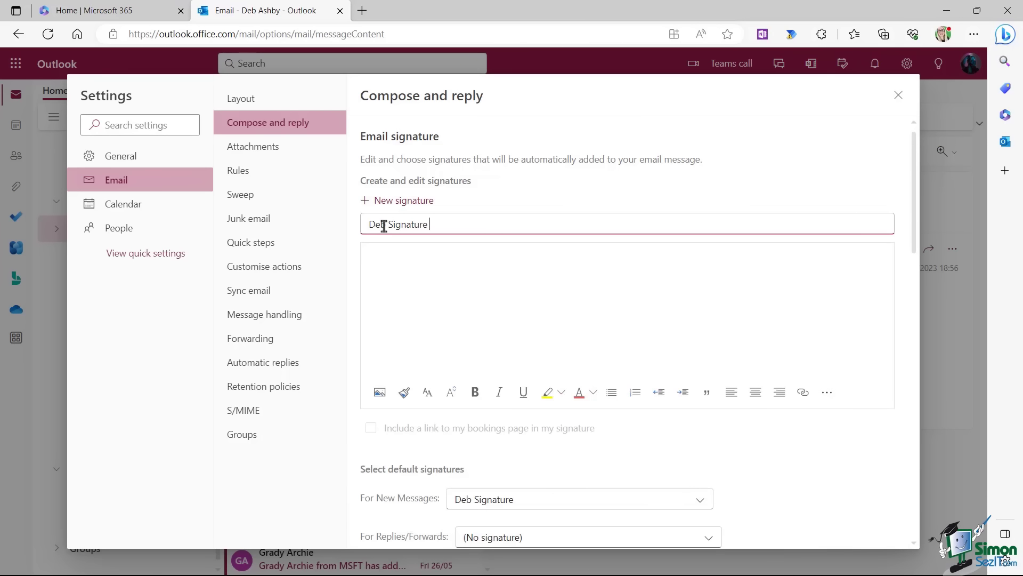
pyautogui.write('2')
pyautogui.click(376, 255)
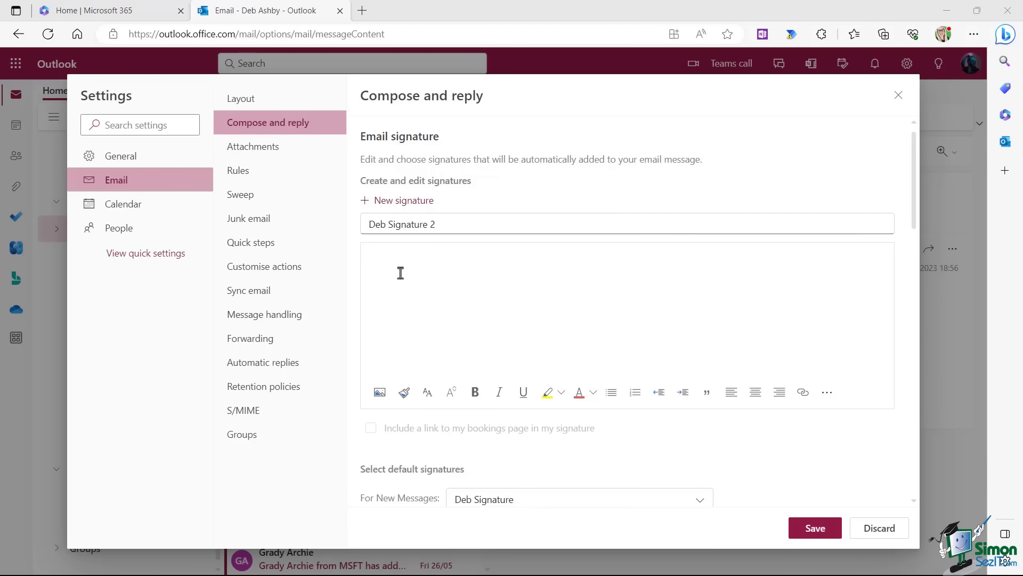
pyautogui.click(368, 254)
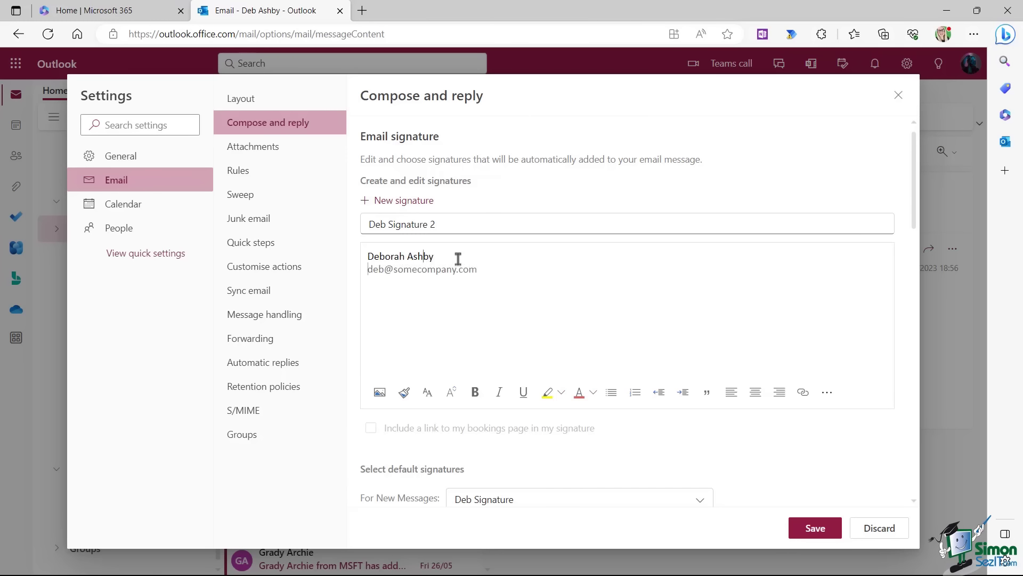
# Make the name line of the signature bold and red.
pyautogui.moveTo(456, 258); pyautogui.dragTo(355, 256)
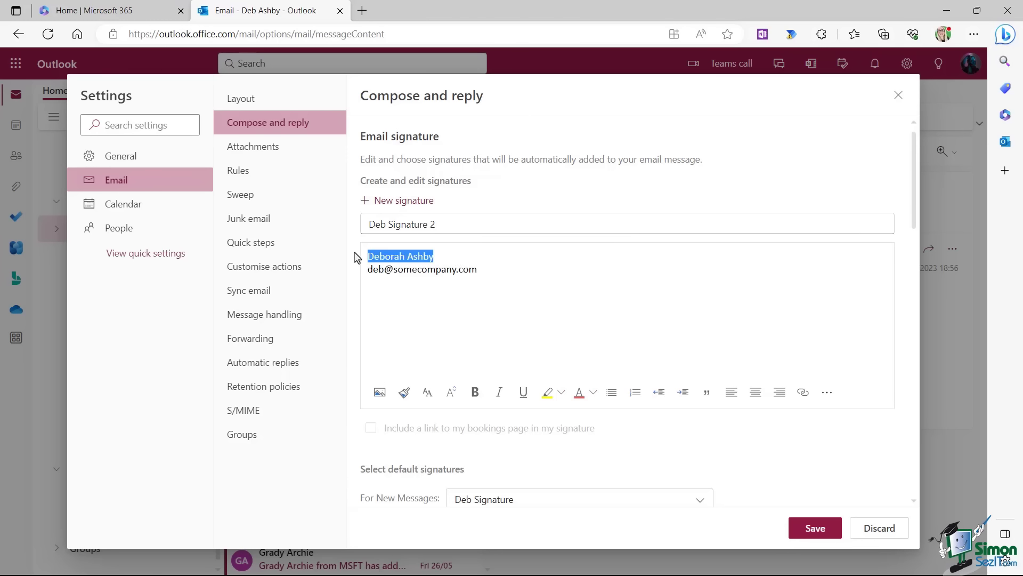
pyautogui.click(475, 392)
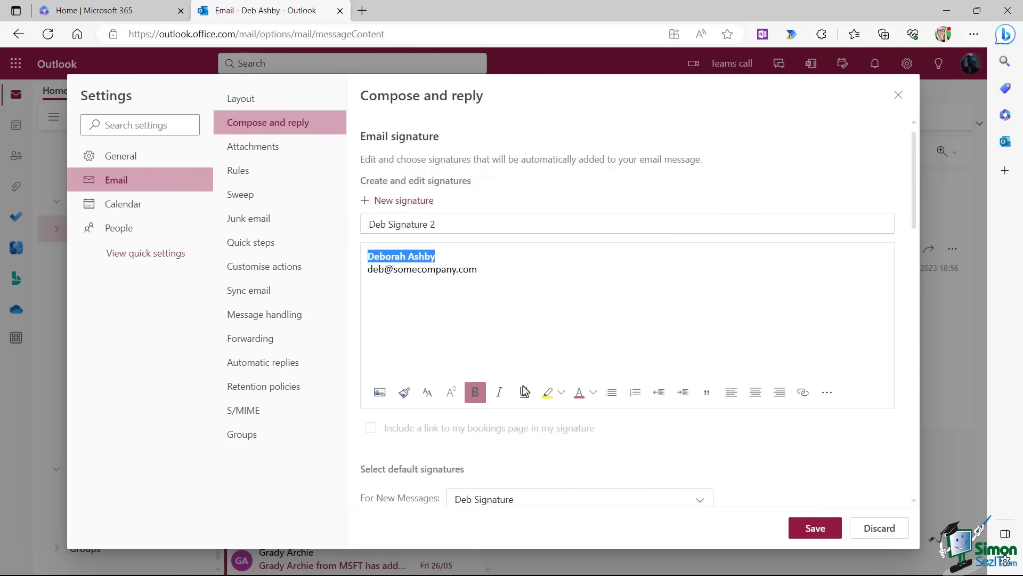
pyautogui.click(593, 397)
pyautogui.click(669, 445)
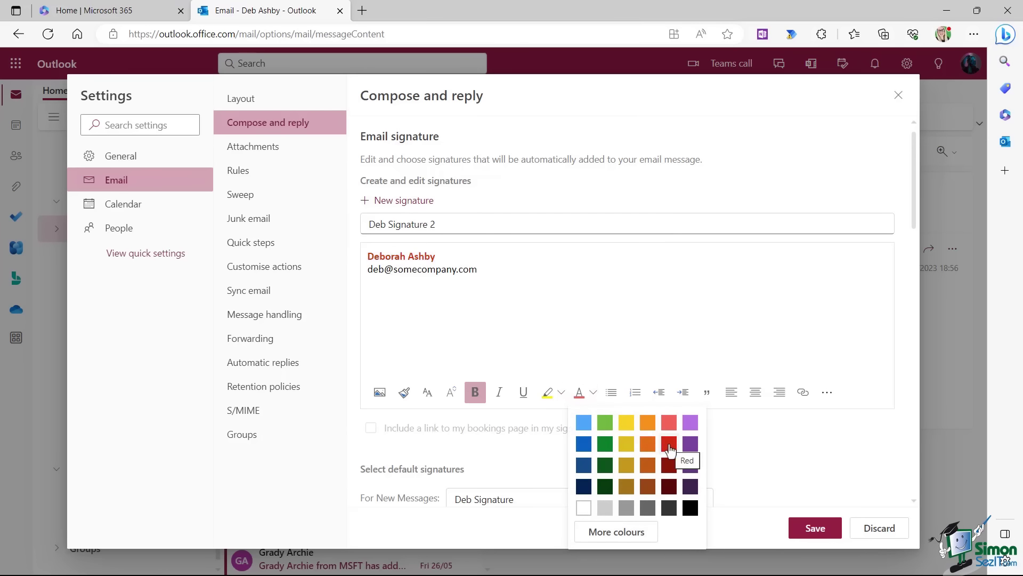
pyautogui.click(507, 277)
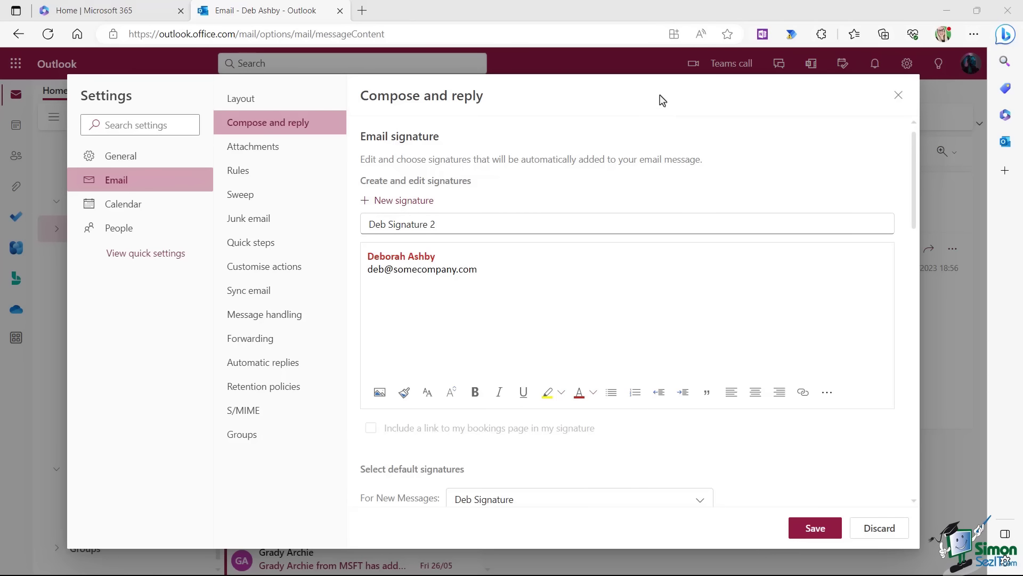
# Keep the existing new-message default signature and save the settings.
pyautogui.scroll(-1, 575, 341)
pyautogui.scroll(-2, 574, 341)
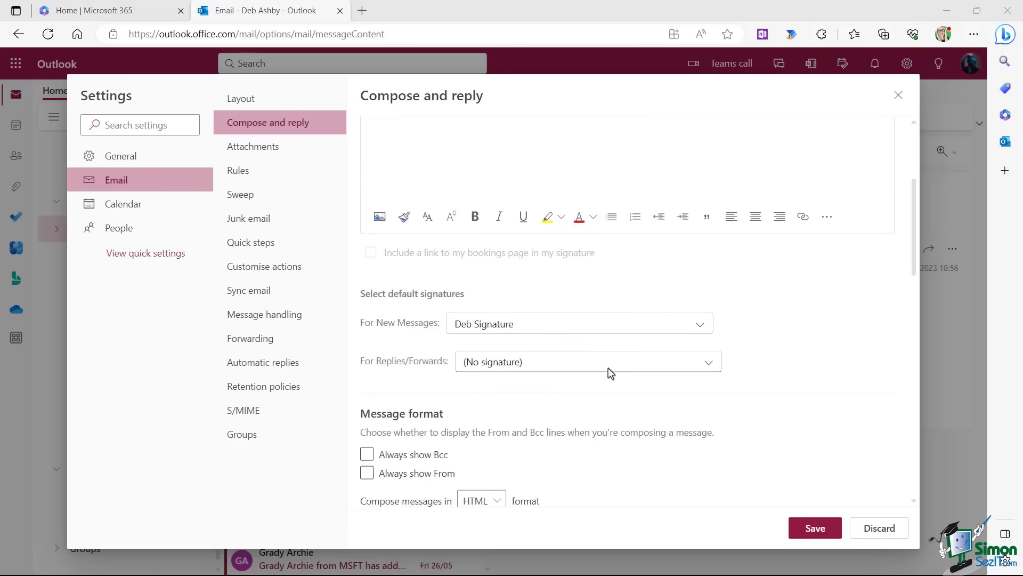
pyautogui.click(698, 329)
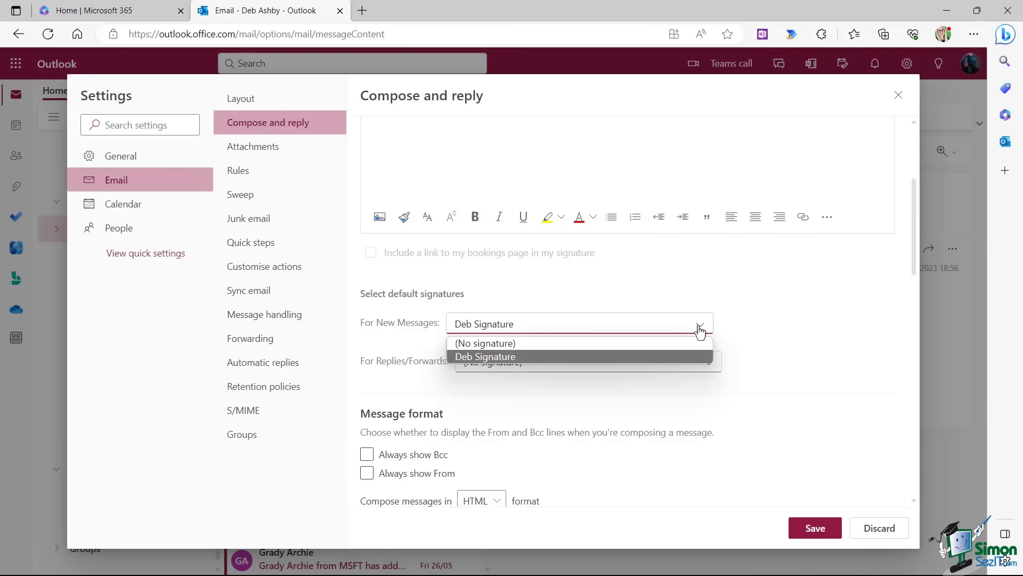
pyautogui.click(779, 311)
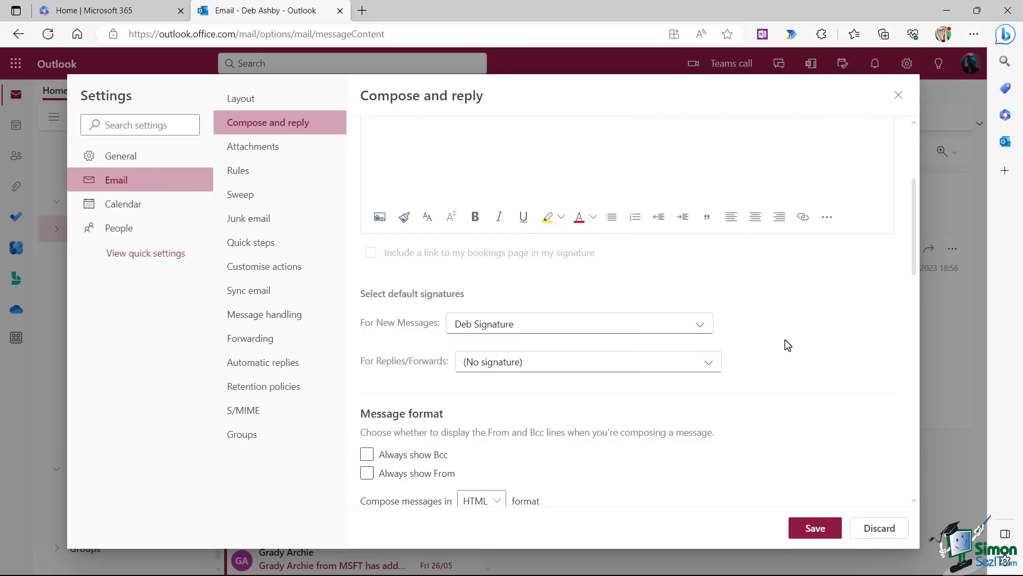
pyautogui.click(814, 530)
# Show 'Deb Signature 2' in the editor and make it the new-message default.
pyautogui.scroll(3, 515, 233)
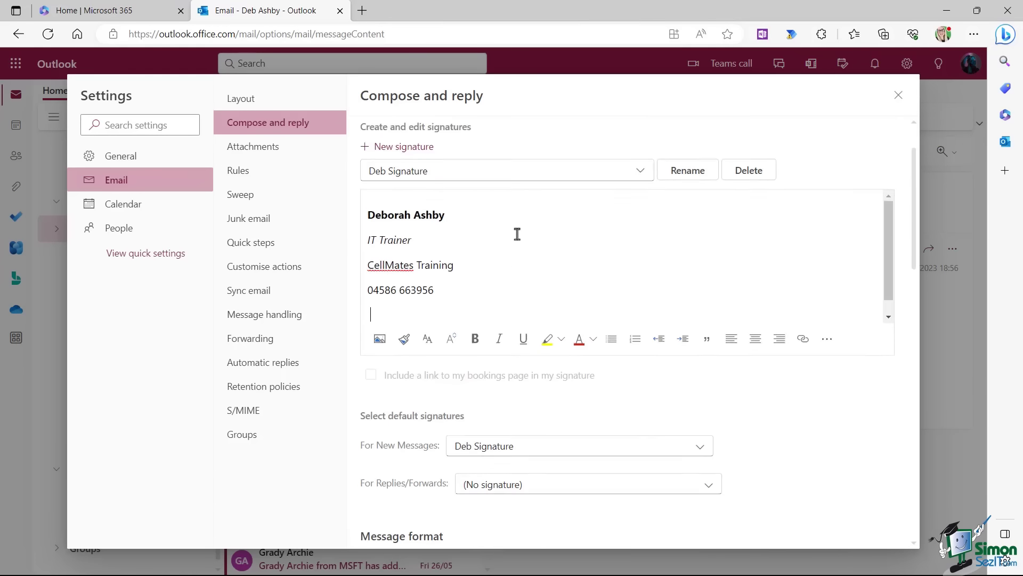
pyautogui.click(506, 224)
pyautogui.click(422, 277)
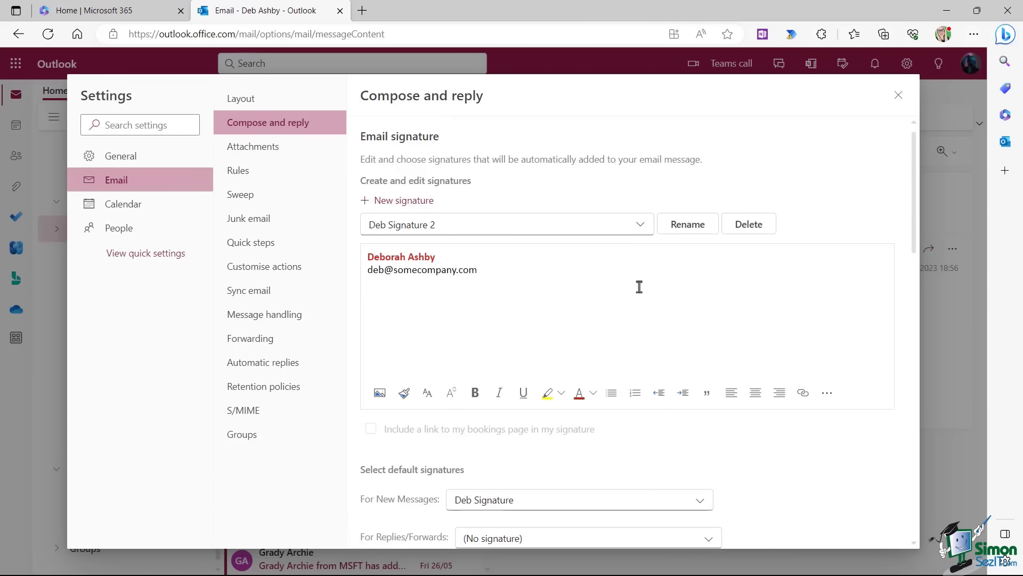
pyautogui.scroll(-3, 641, 286)
pyautogui.click(700, 311)
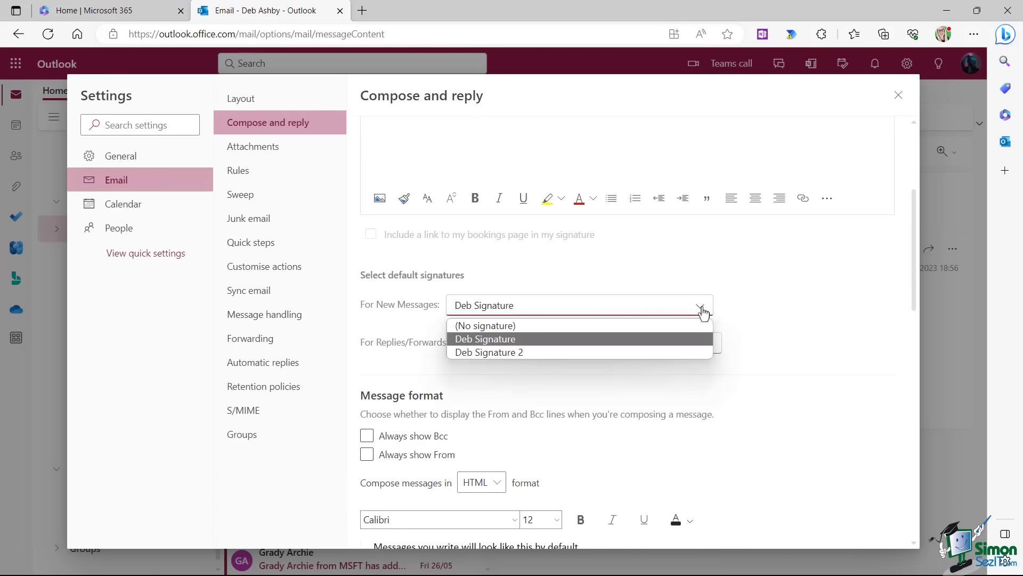
pyautogui.click(546, 351)
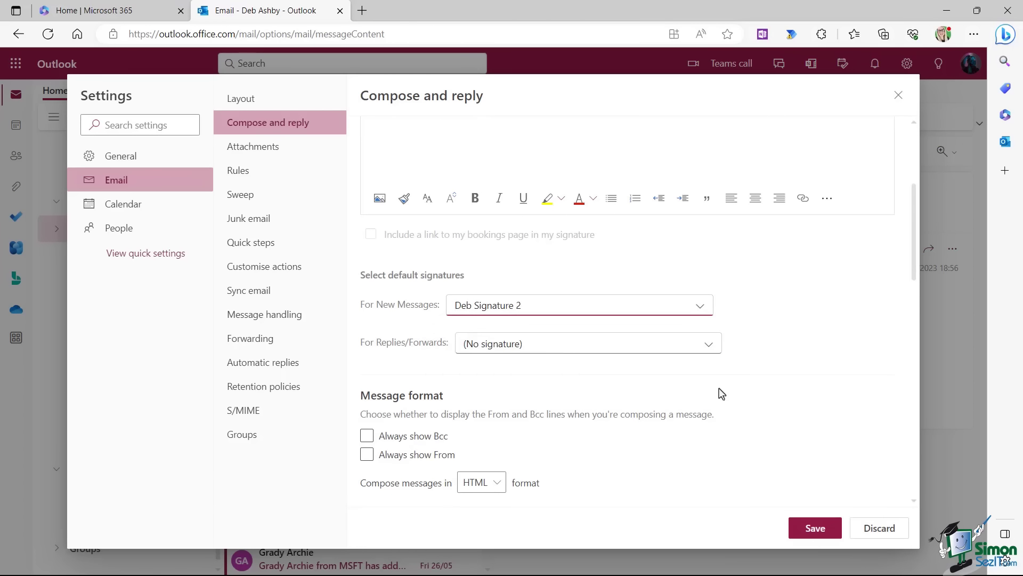
pyautogui.scroll(-2, 721, 393)
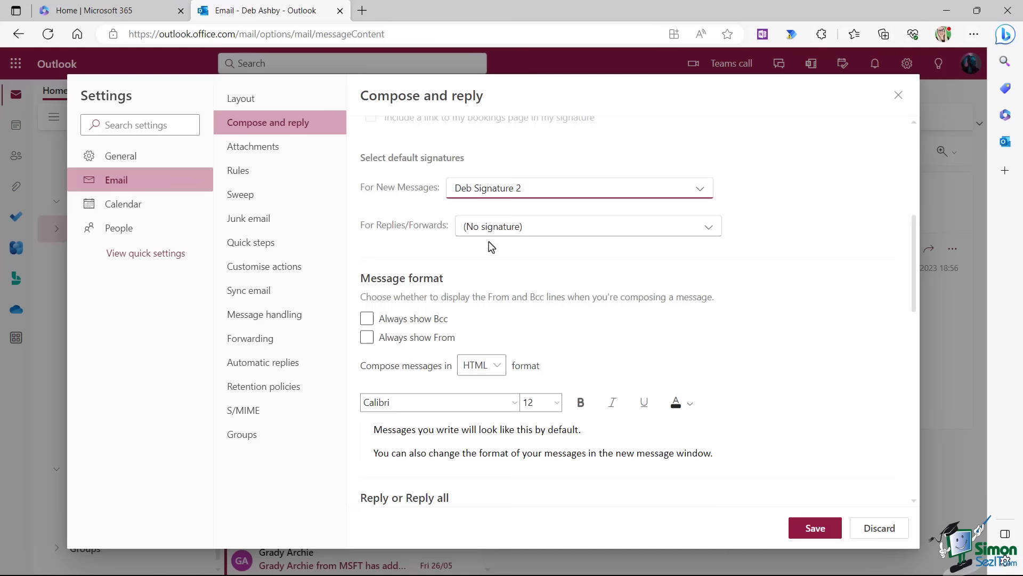
pyautogui.scroll(5, 490, 246)
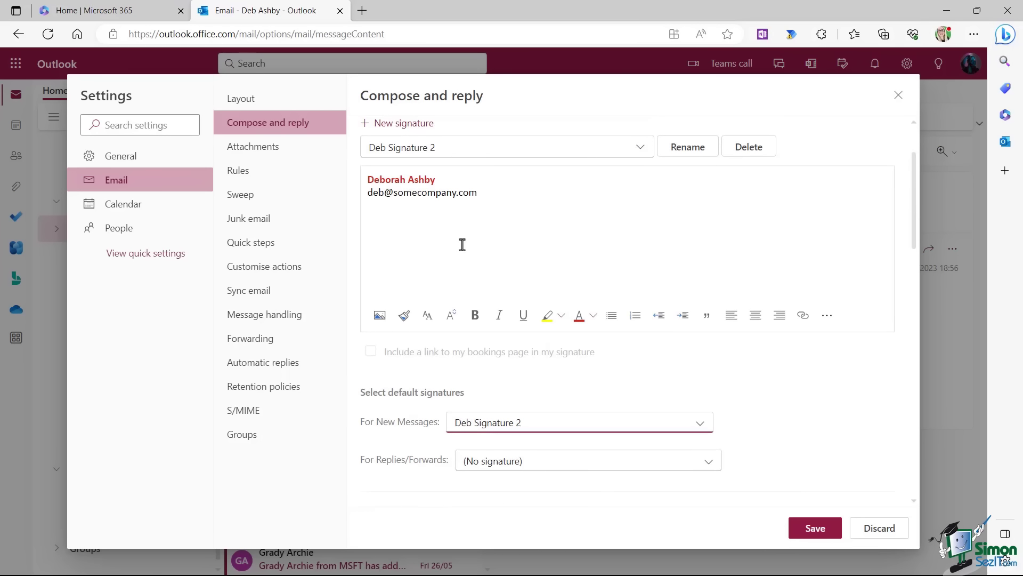
# Switch between the two signatures and restore 'Deb Signature' as the new-message default.
pyautogui.click(597, 150)
pyautogui.click(385, 174)
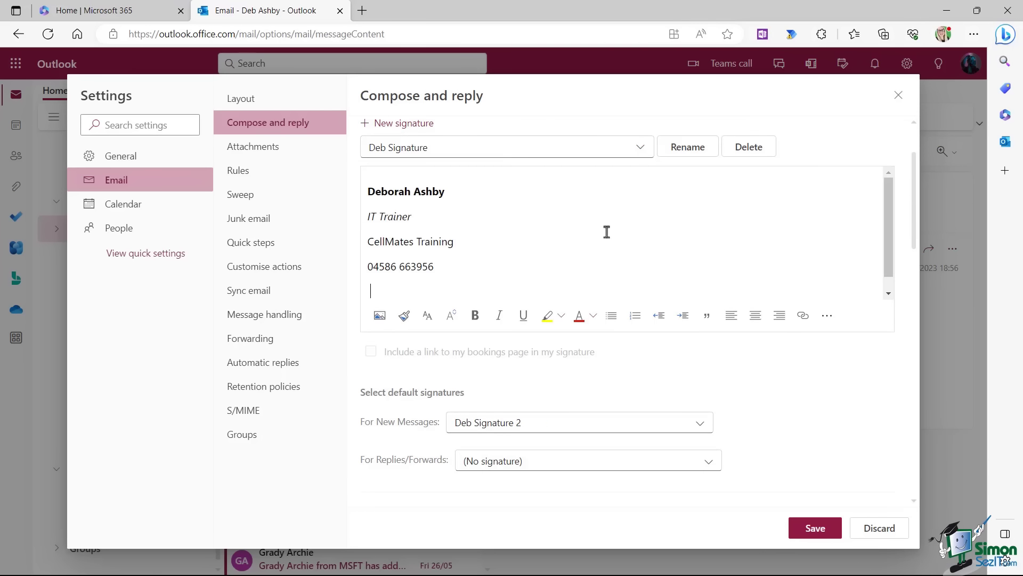
pyautogui.click(643, 152)
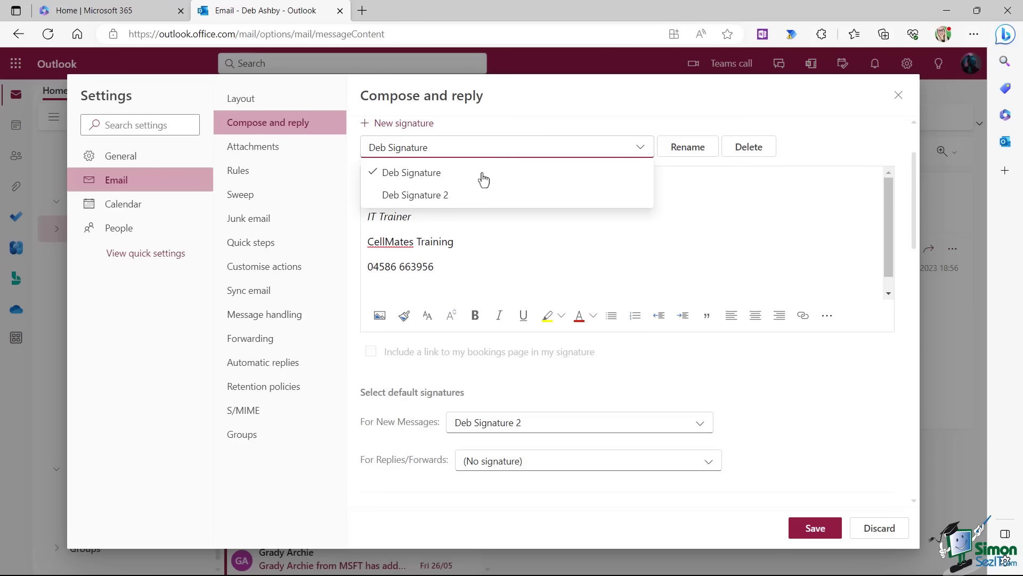
pyautogui.click(465, 196)
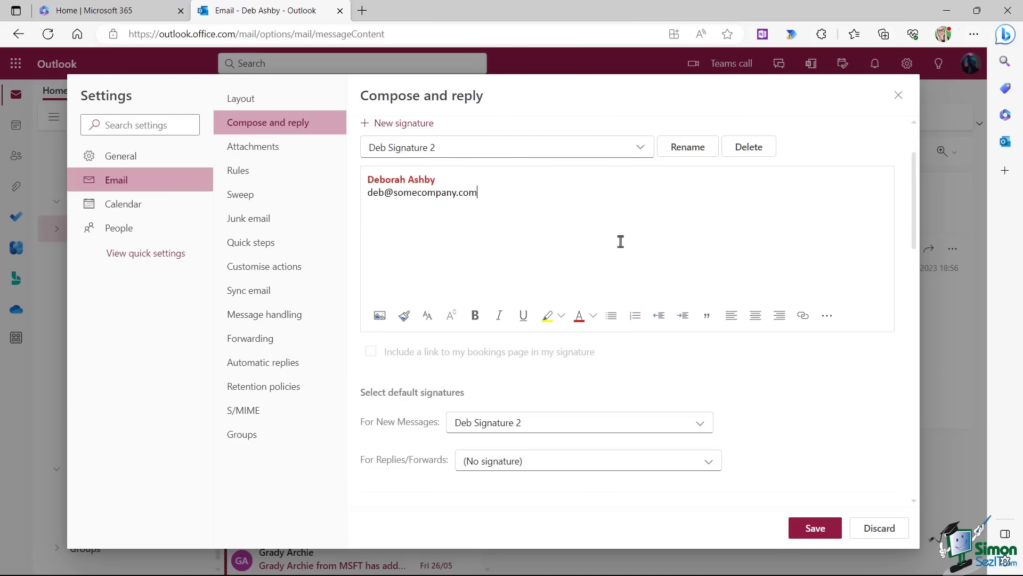
pyautogui.scroll(-3, 620, 241)
pyautogui.click(705, 308)
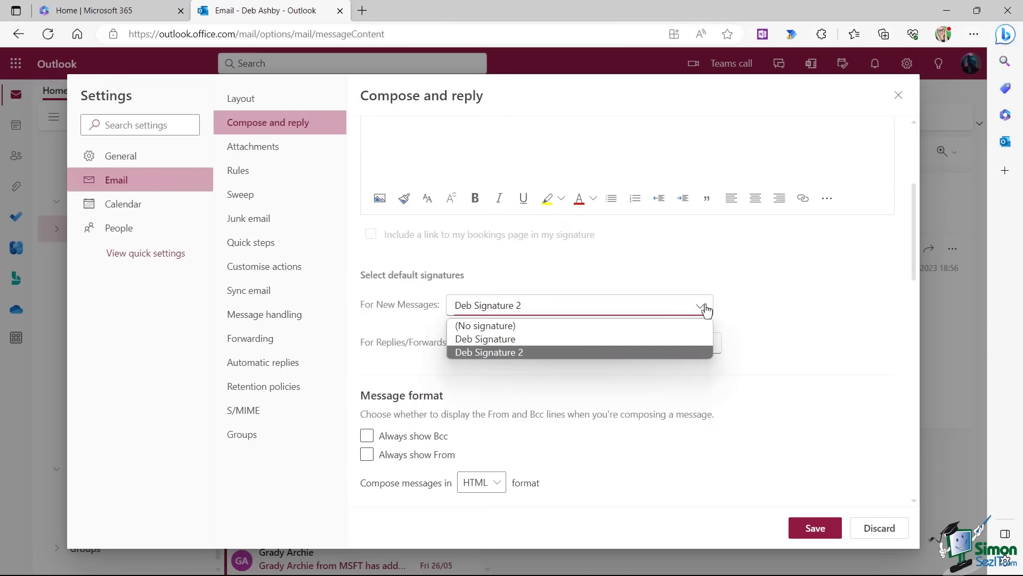
pyautogui.click(526, 340)
pyautogui.scroll(-1, 533, 290)
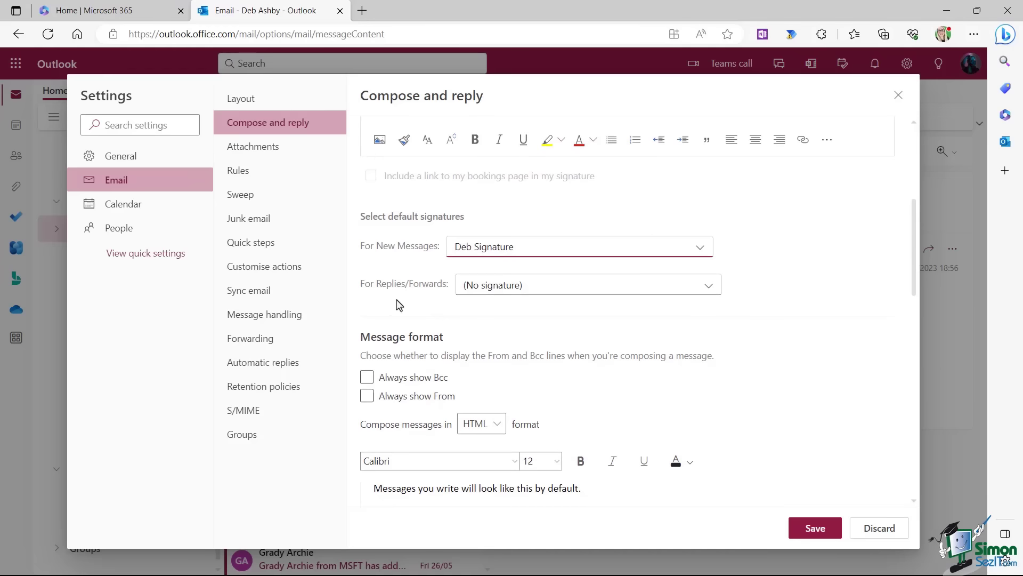
# Use 'Deb Signature 2' for replies and forwards, save, and close Settings.
pyautogui.click(708, 288)
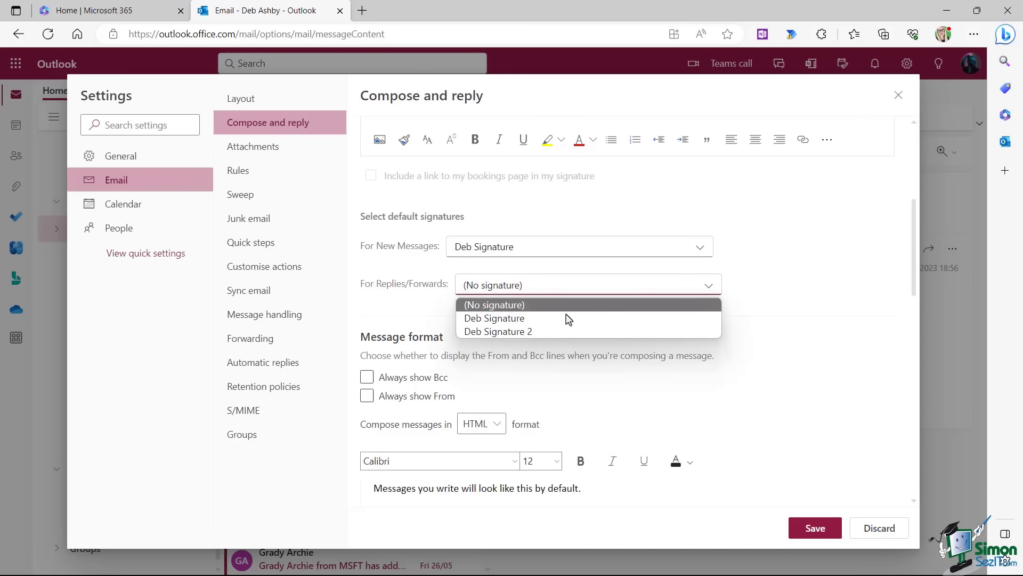
pyautogui.click(531, 331)
pyautogui.scroll(-1, 743, 327)
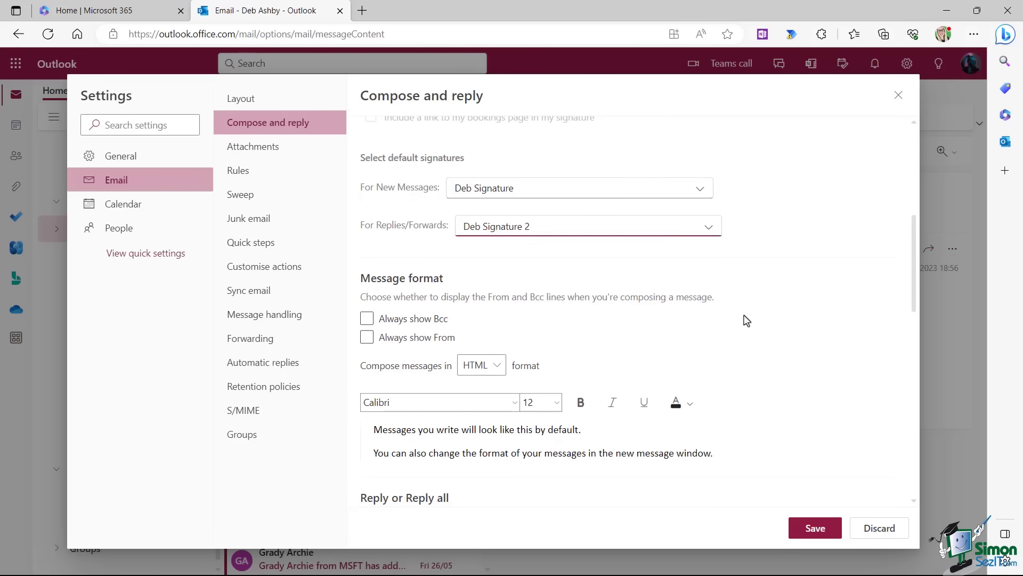
pyautogui.scroll(3, 525, 383)
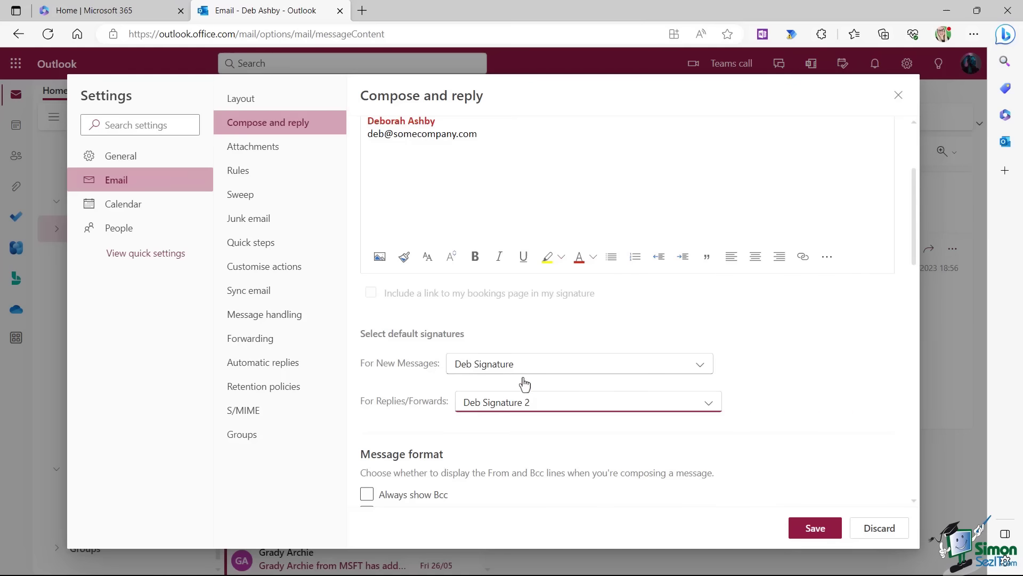
pyautogui.click(816, 530)
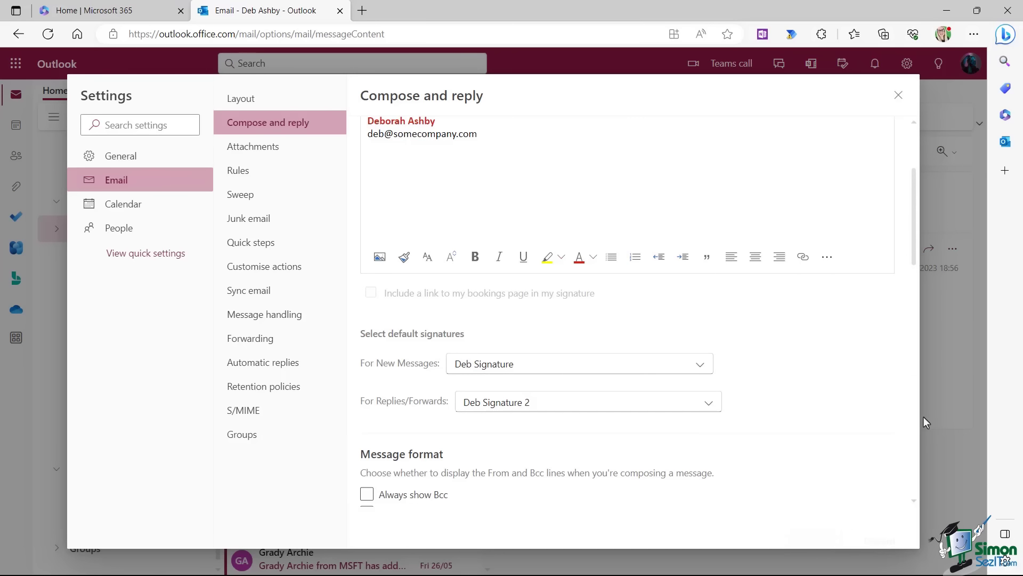
pyautogui.click(898, 95)
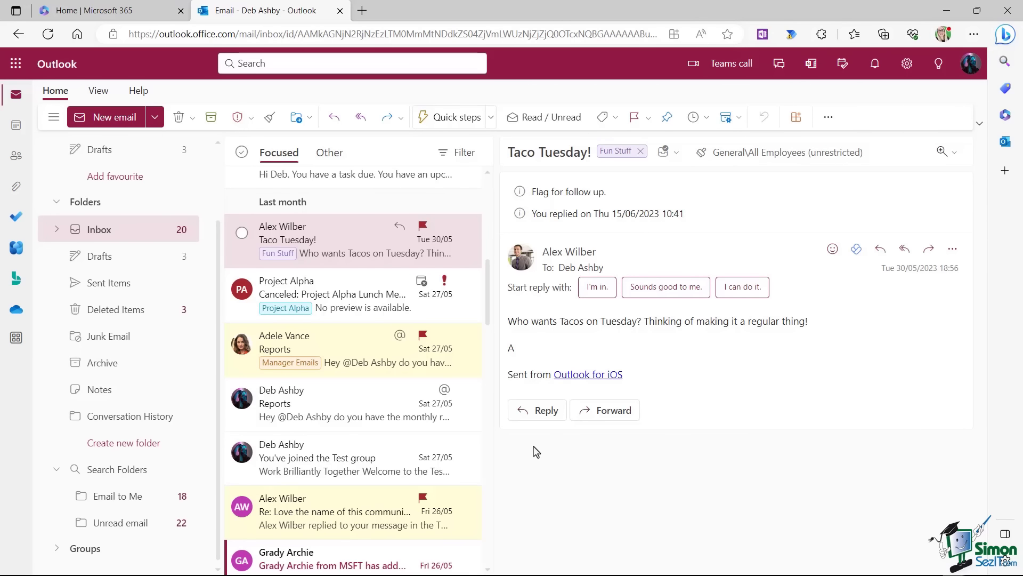
# Check the signature on a new email and discard it, then start a reply to the Reports email.
pyautogui.click(97, 120)
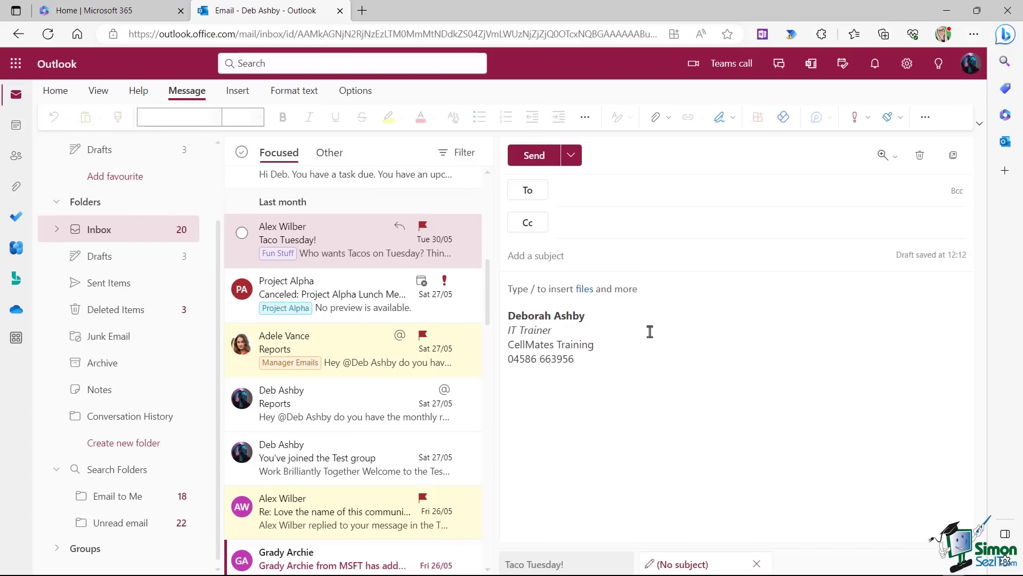
pyautogui.click(919, 158)
pyautogui.click(488, 340)
pyautogui.click(326, 354)
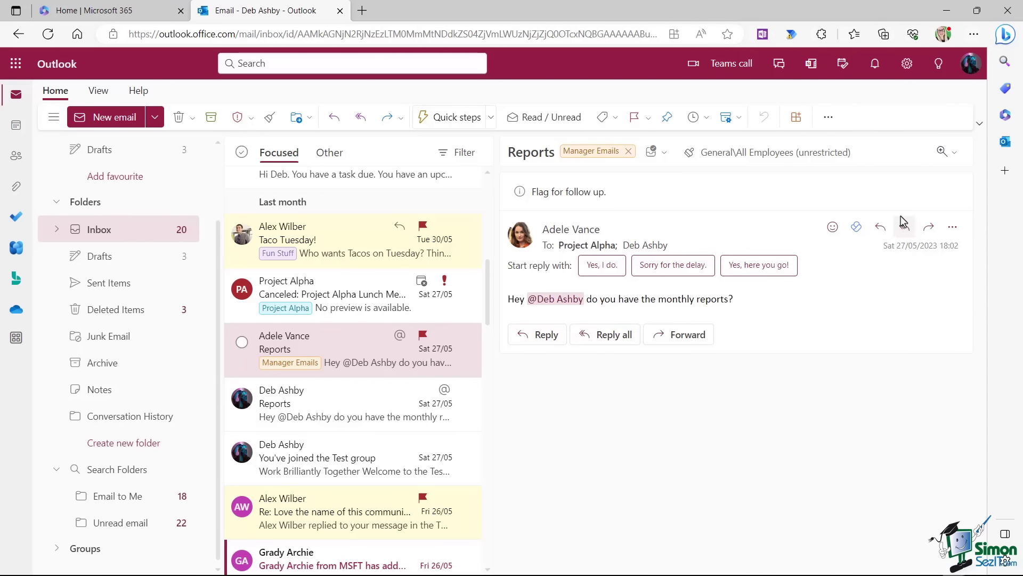
pyautogui.click(880, 225)
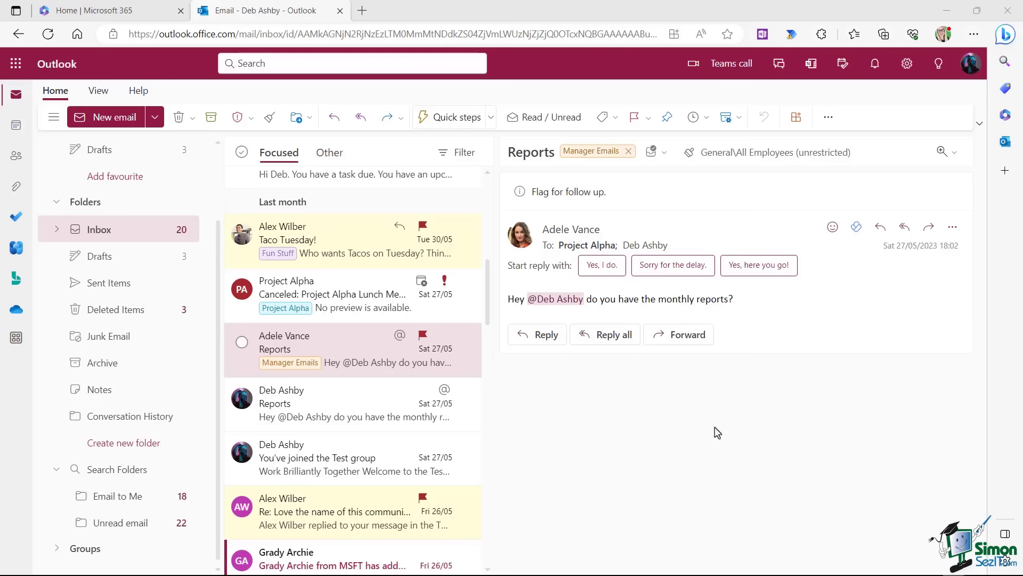
# Go to Settings > View all Outlook settings > Email > Automatic replies.
pyautogui.click(907, 64)
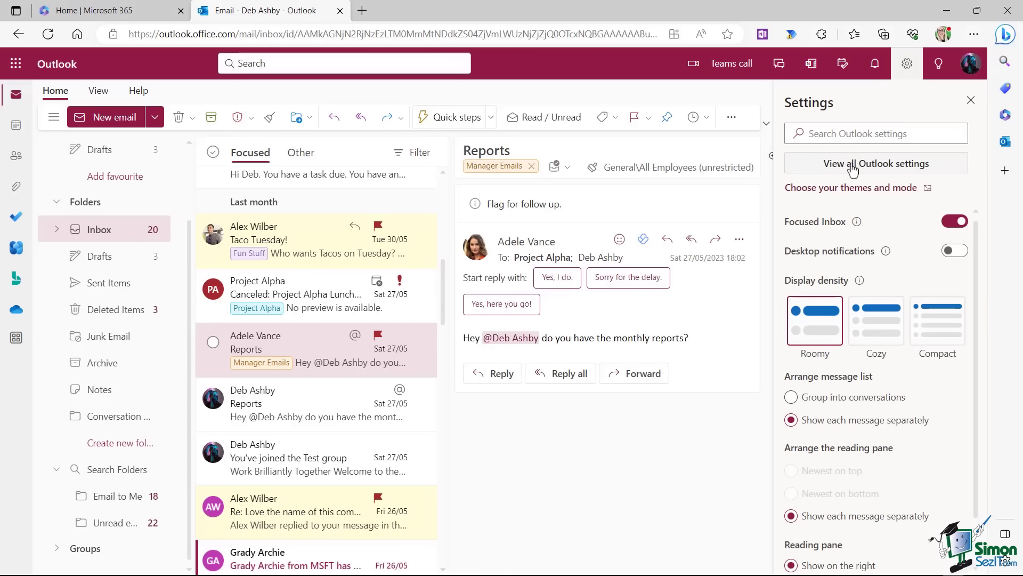
pyautogui.click(853, 166)
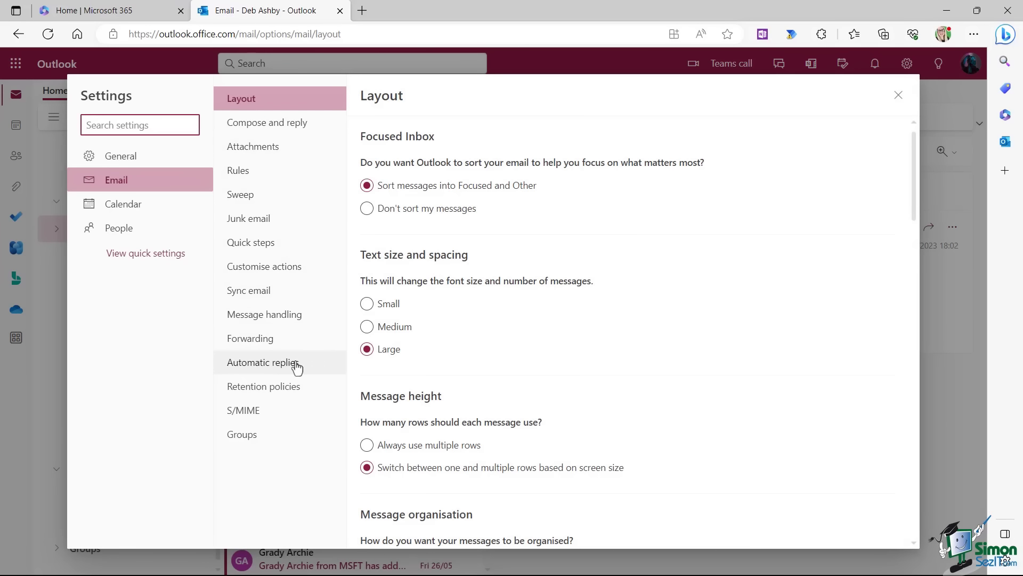
pyautogui.click(245, 364)
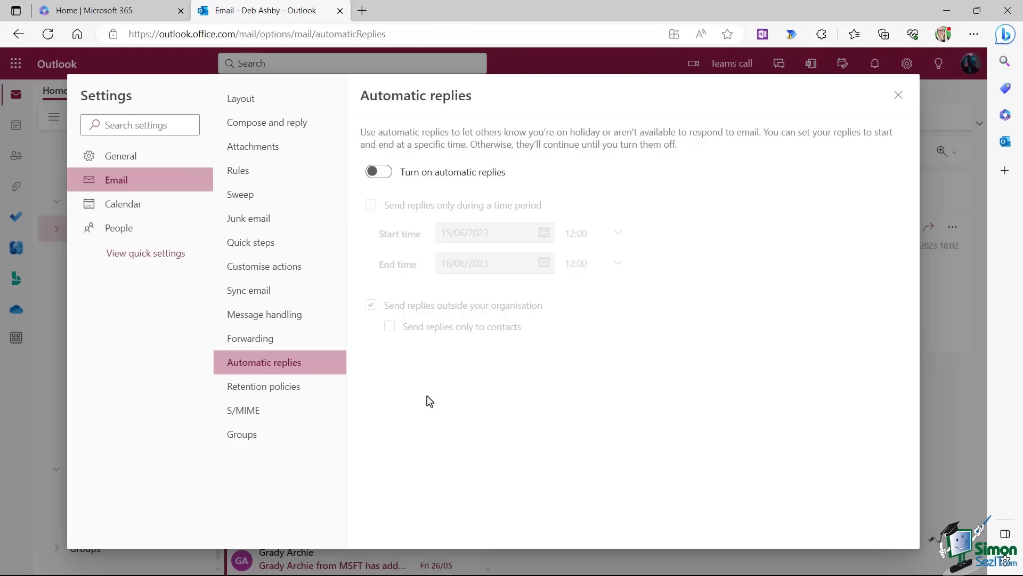
# Switch on automatic replies for a time period starting 18/06/2023 at 09:00.
pyautogui.click(385, 174)
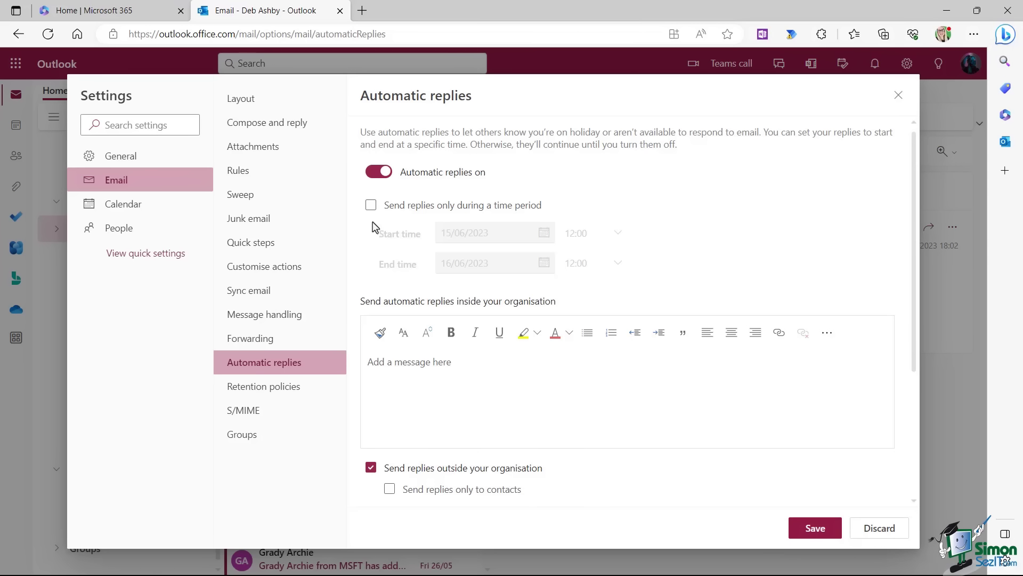
pyautogui.click(371, 206)
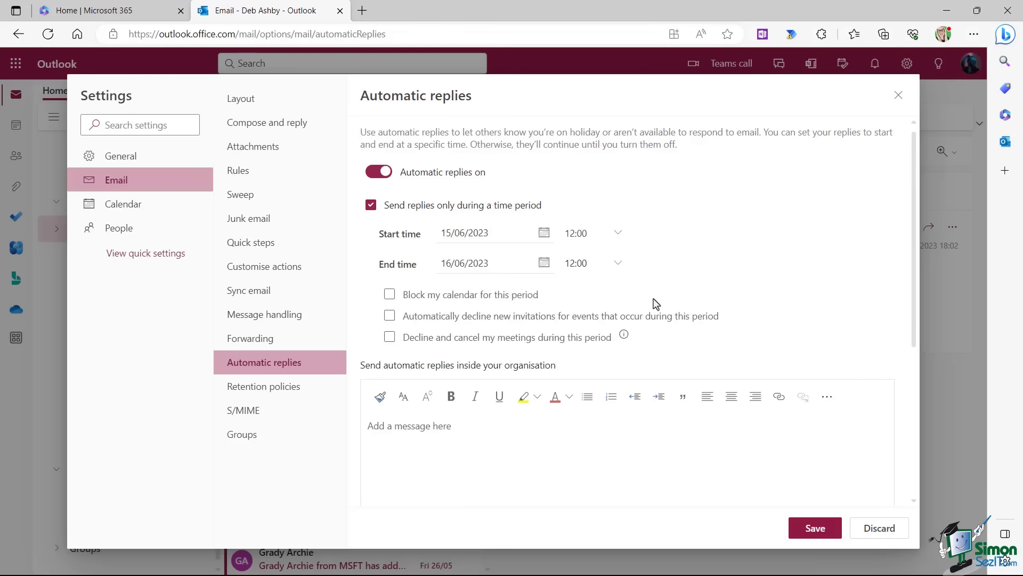
pyautogui.click(544, 233)
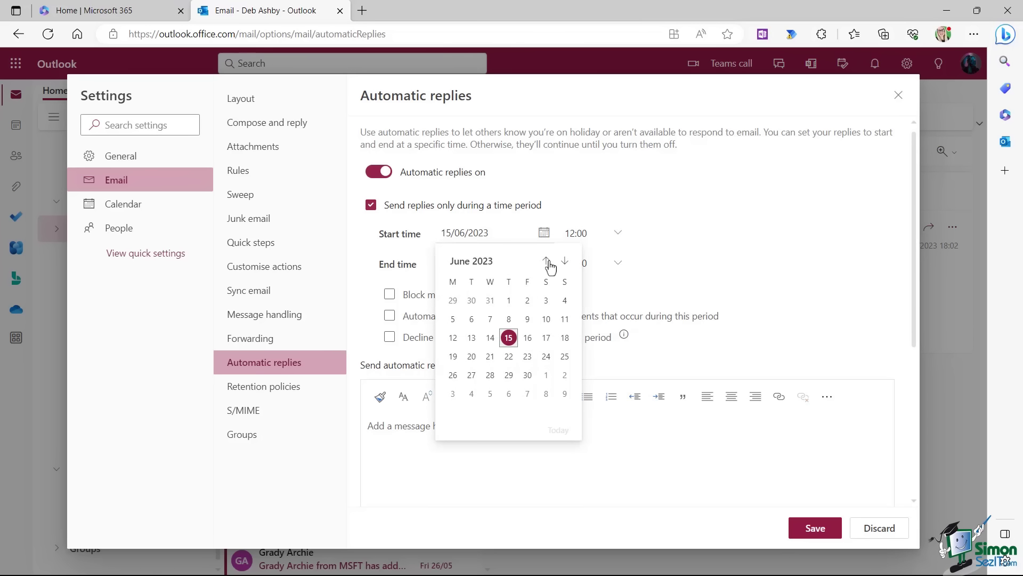
pyautogui.click(564, 339)
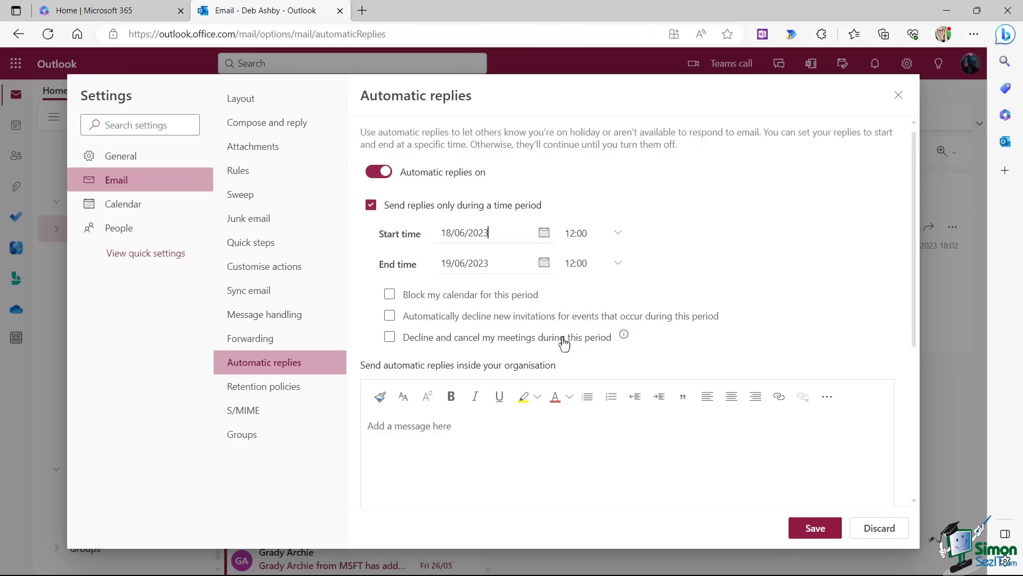
pyautogui.click(578, 233)
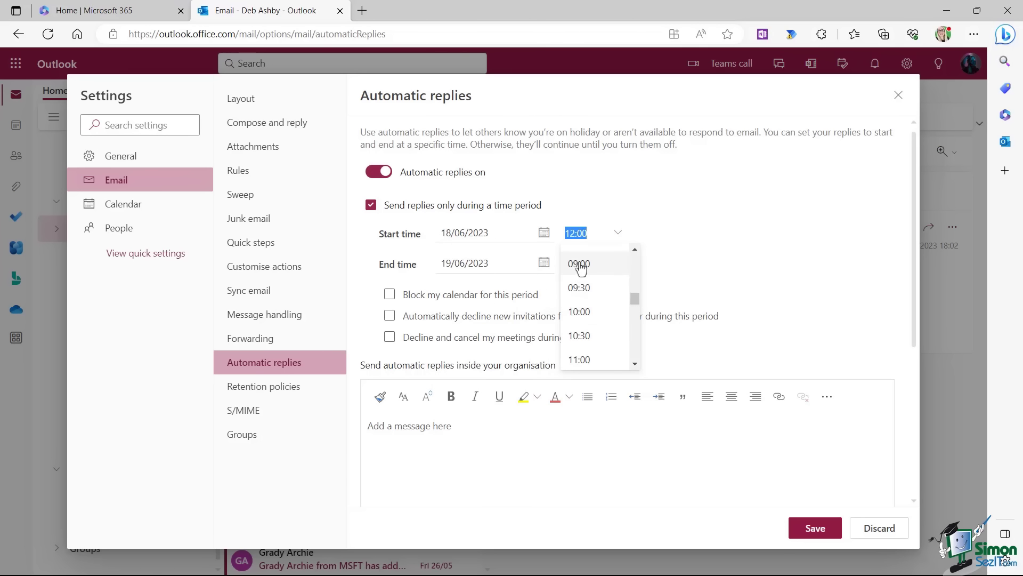
pyautogui.click(579, 265)
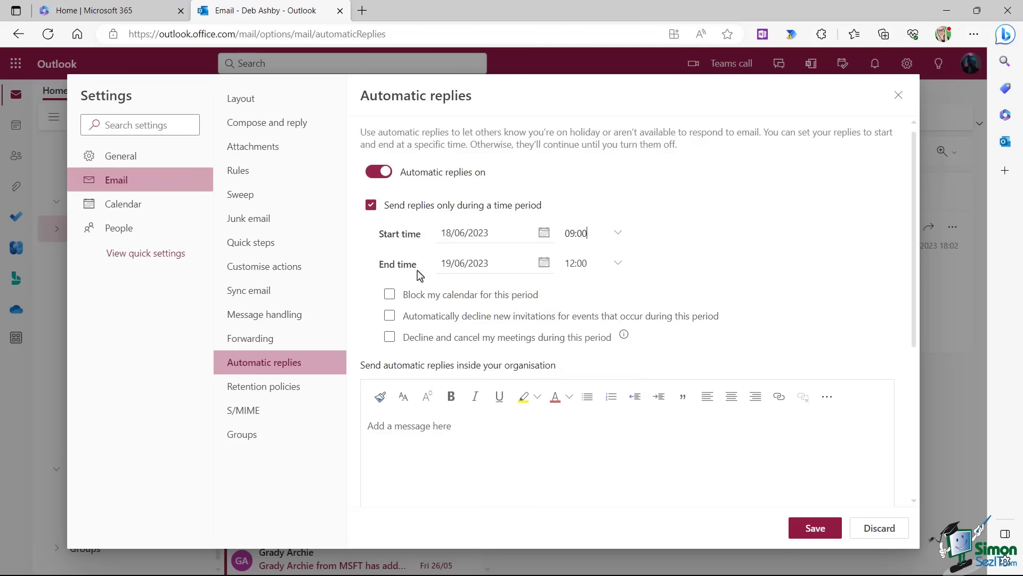
# Set the automatic-reply period to end on 20/06/2023 at 09:00.
pyautogui.click(544, 264)
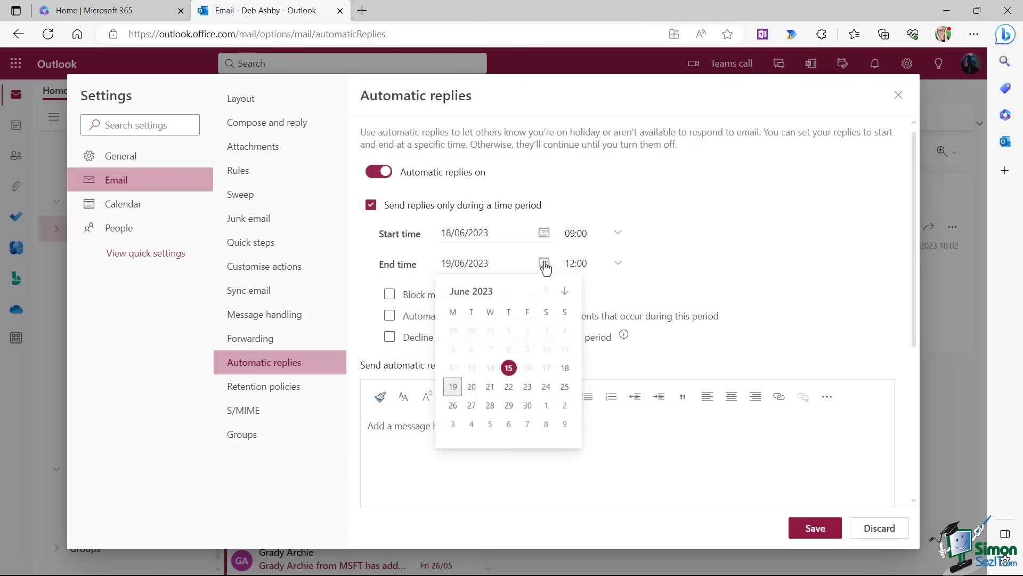
pyautogui.click(471, 389)
pyautogui.click(617, 262)
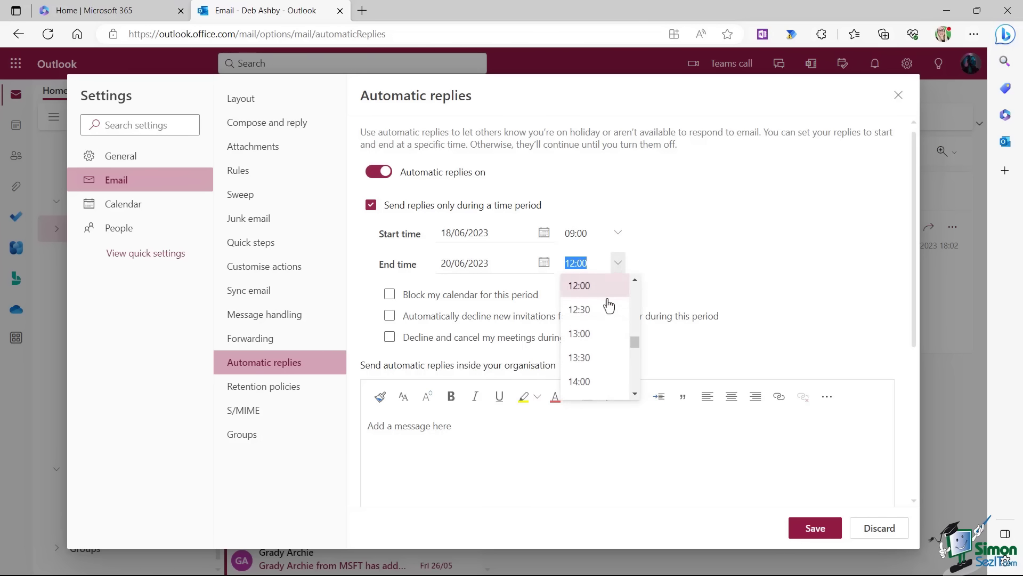
pyautogui.scroll(1, 609, 307)
pyautogui.click(587, 315)
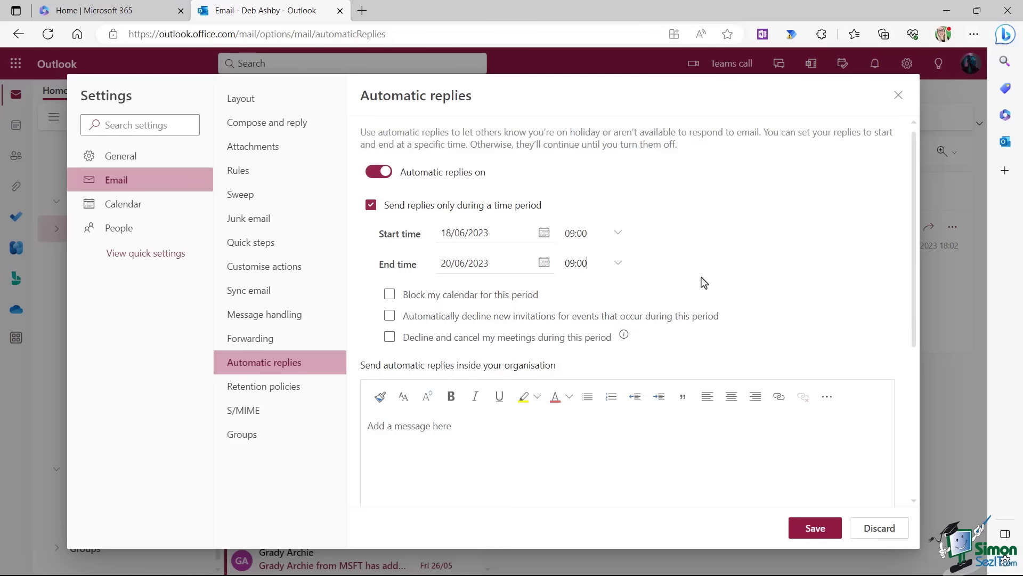
pyautogui.scroll(-2, 697, 282)
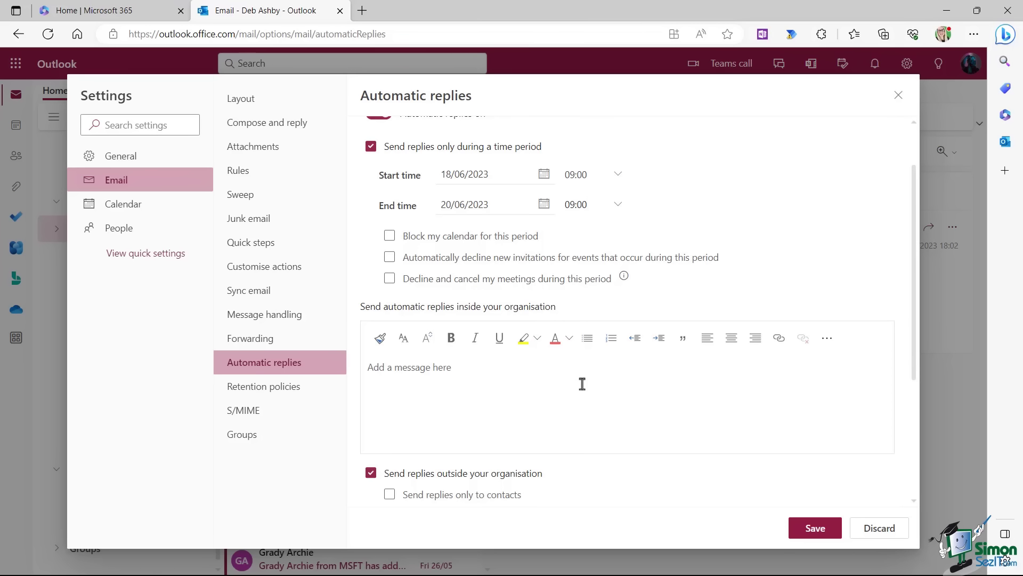
# Turn off 'Block my calendar for this period' and leave automatic invitation-declining unticked.
pyautogui.click(390, 236)
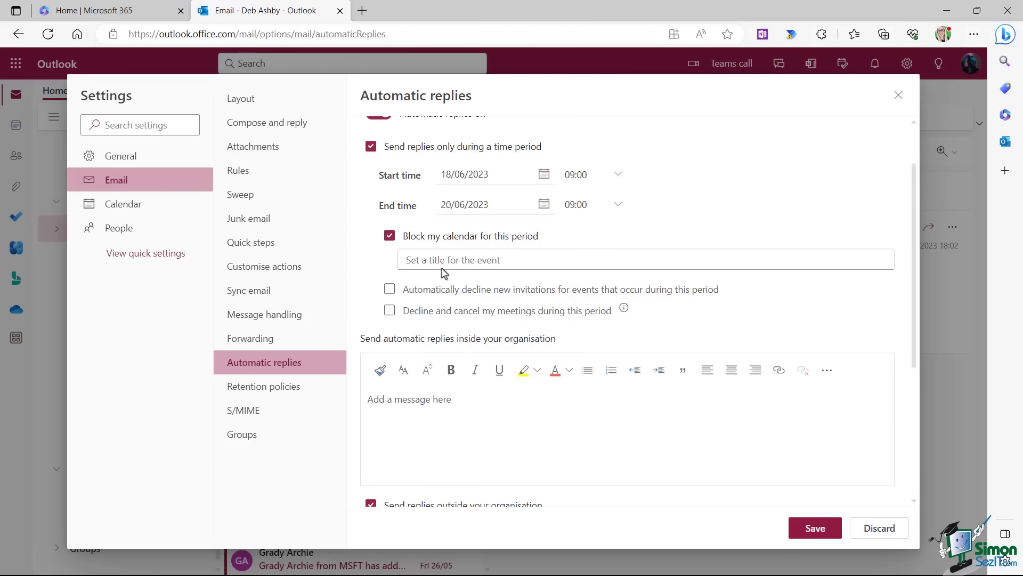
pyautogui.click(408, 260)
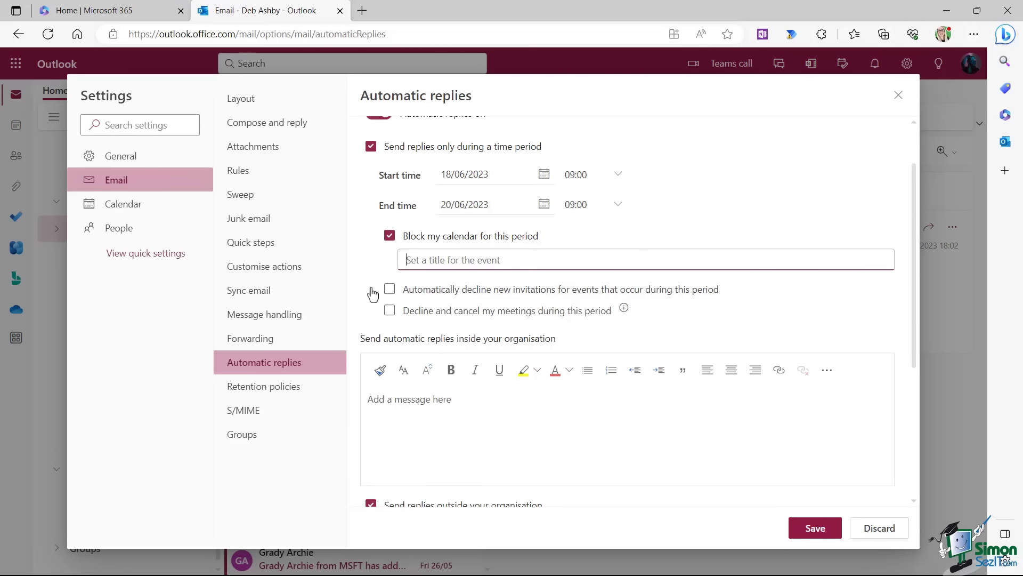
pyautogui.click(390, 236)
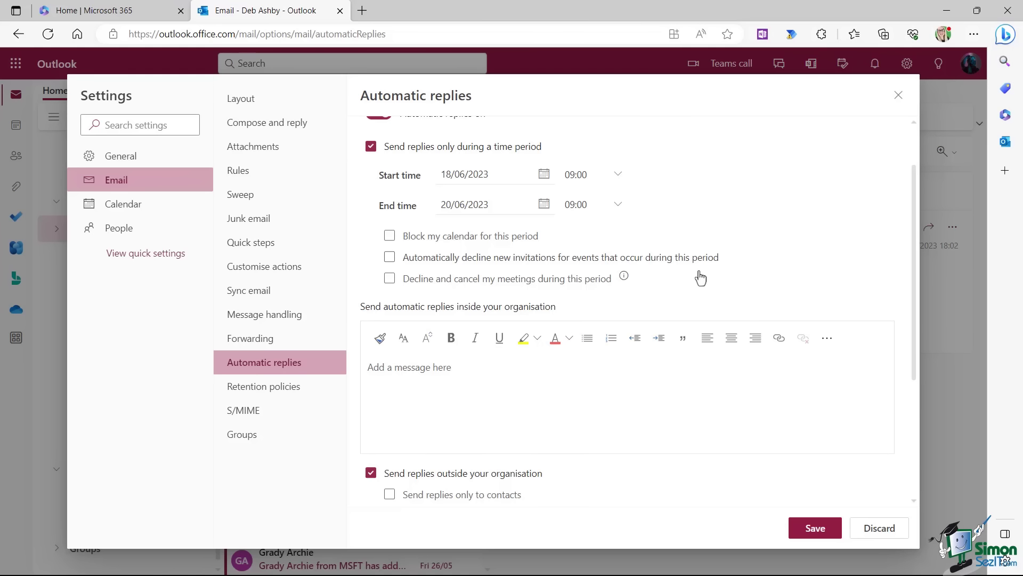
pyautogui.click(389, 258)
pyautogui.click(429, 258)
pyautogui.scroll(-2, 726, 290)
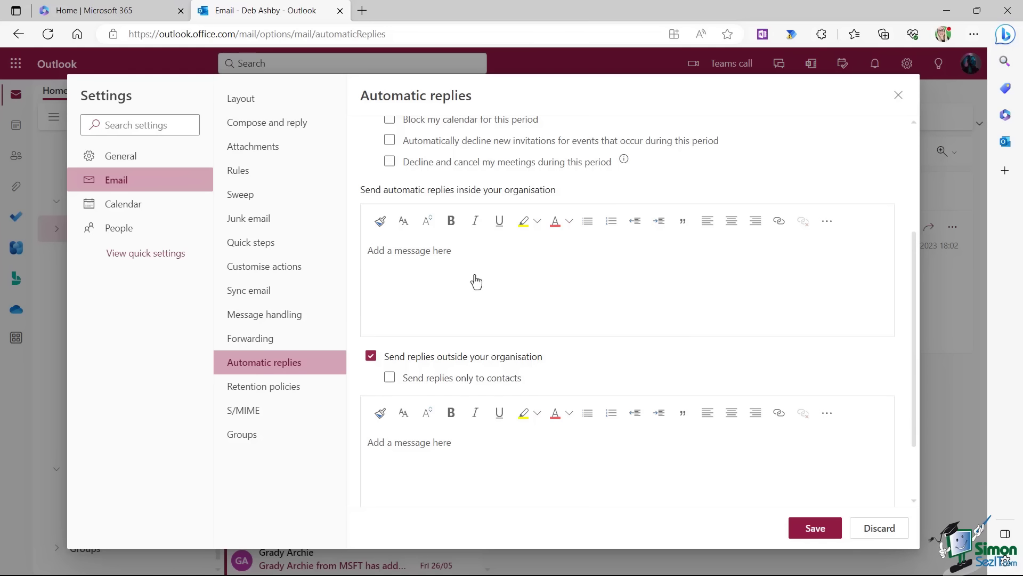
# Enter the internal reply and the external 'On holiday friends!' reply, sending external replies only to contacts.
pyautogui.click(423, 249)
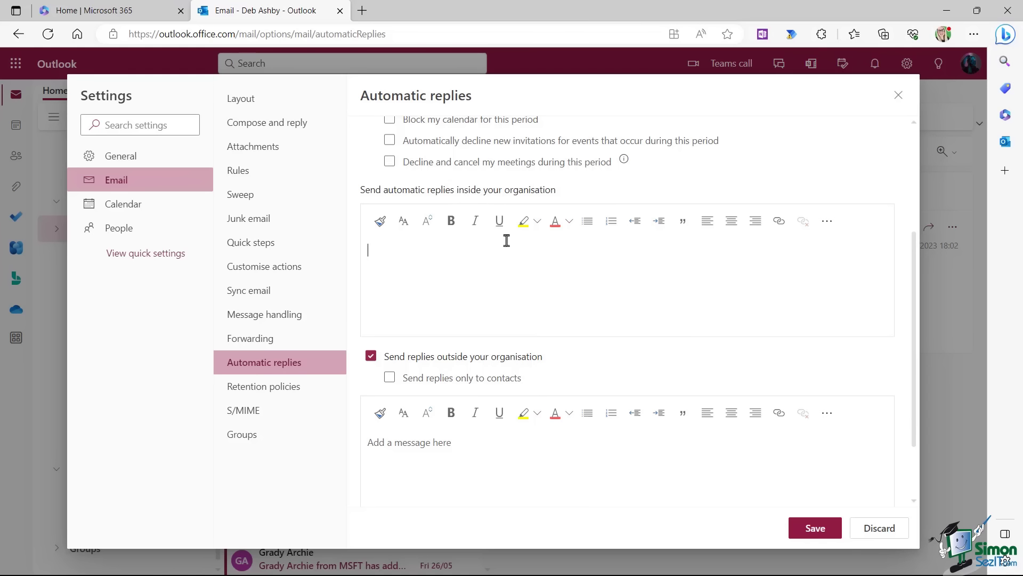
pyautogui.click(372, 443)
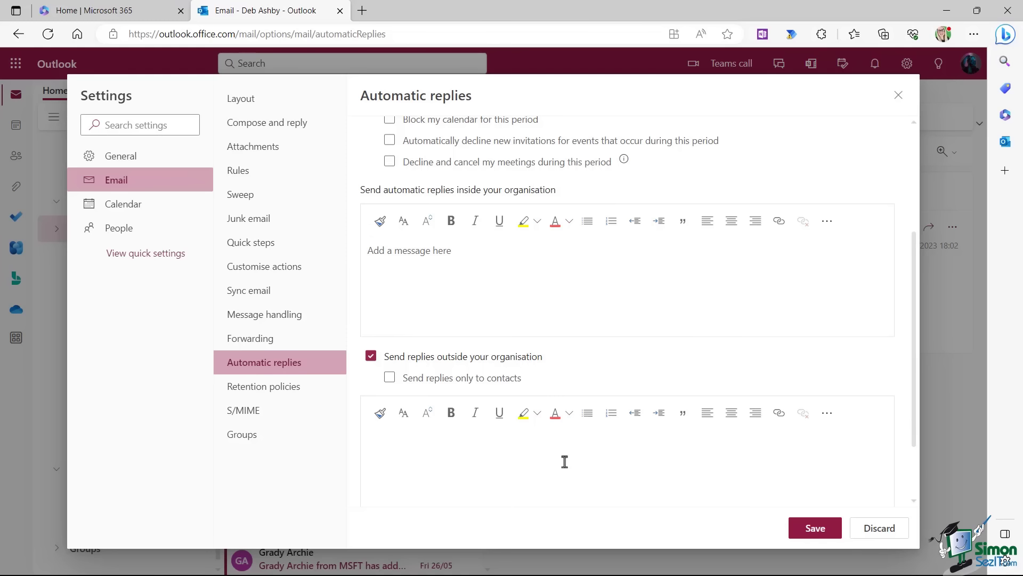
pyautogui.click(372, 357)
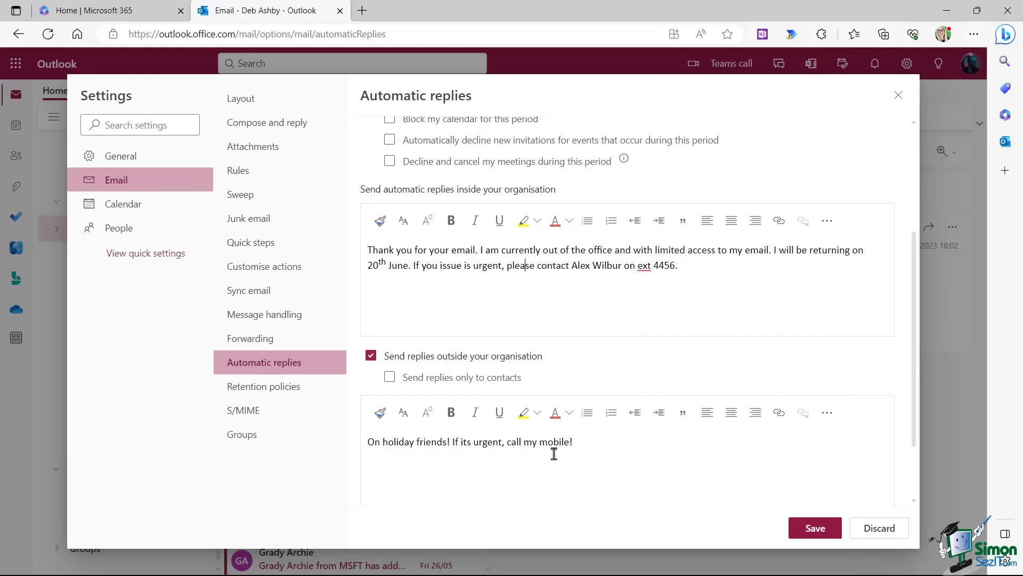
pyautogui.click(391, 379)
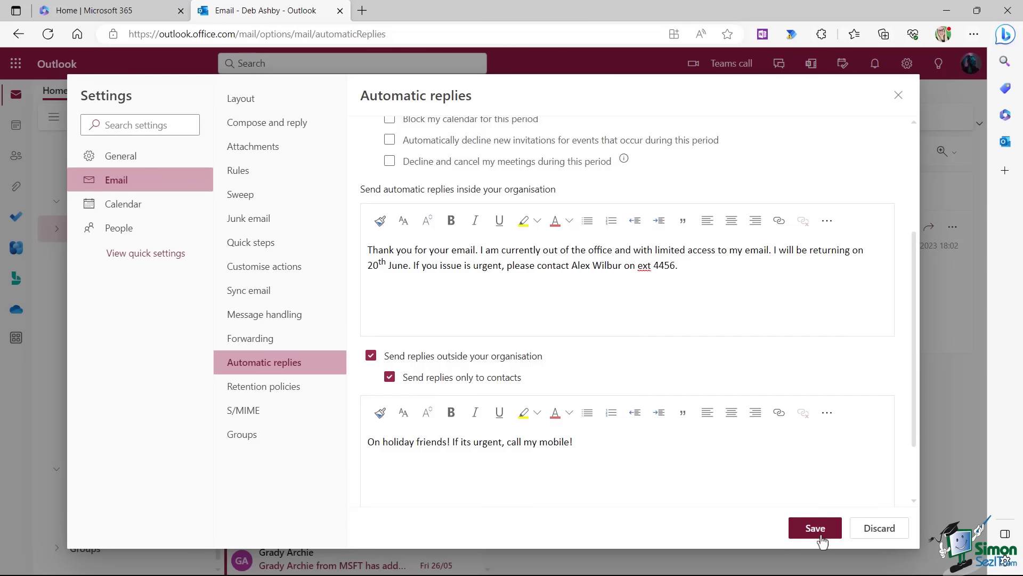
pyautogui.scroll(3, 661, 410)
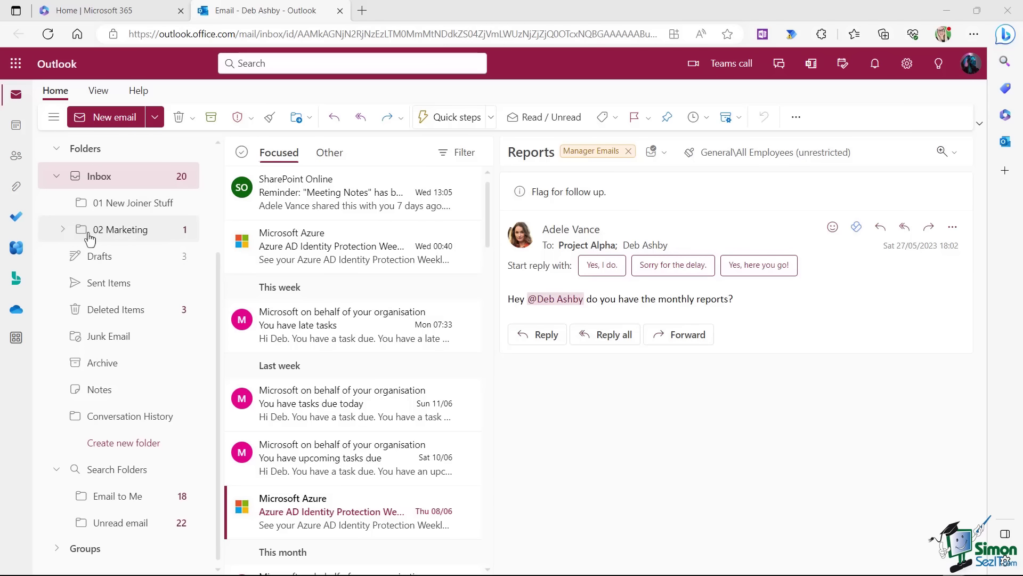
# Expand 02 Marketing to reveal Newsletters, then bring up the Inbox folder's context menu.
pyautogui.click(62, 235)
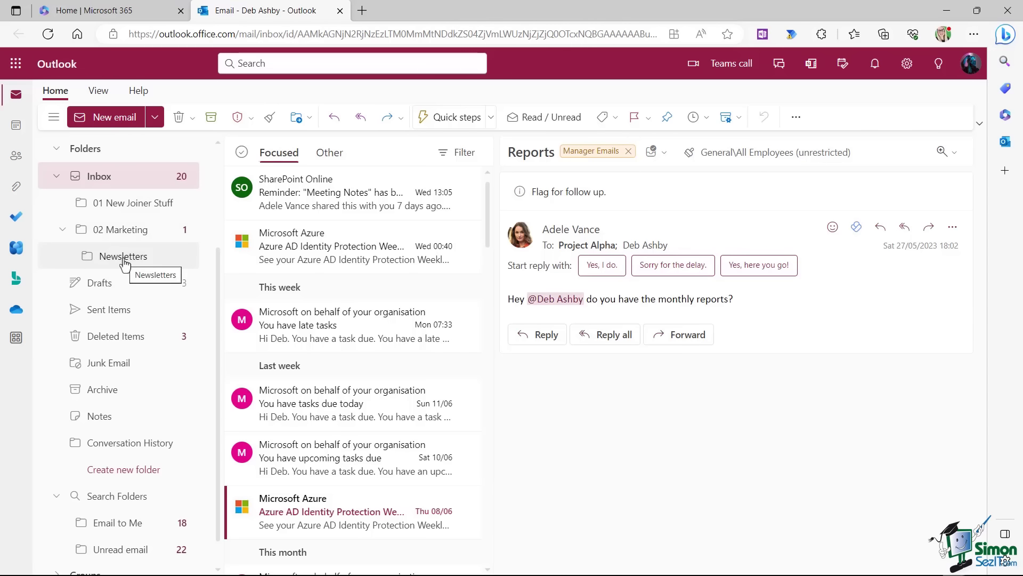
pyautogui.rightClick(102, 178)
# Add the colleague to the Inbox's sharing permissions at Publishing editor level and save.
pyautogui.click(159, 384)
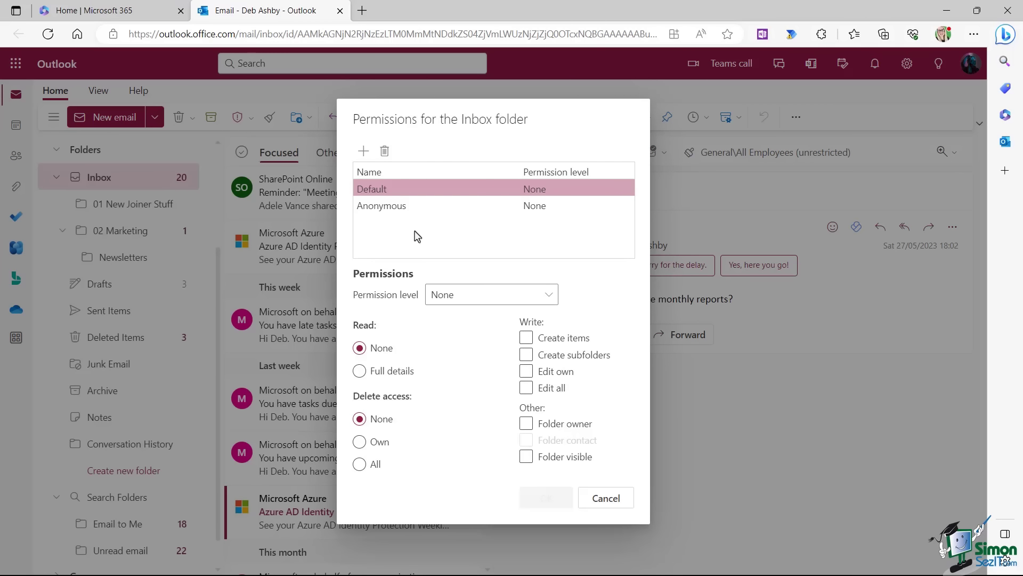
pyautogui.click(364, 151)
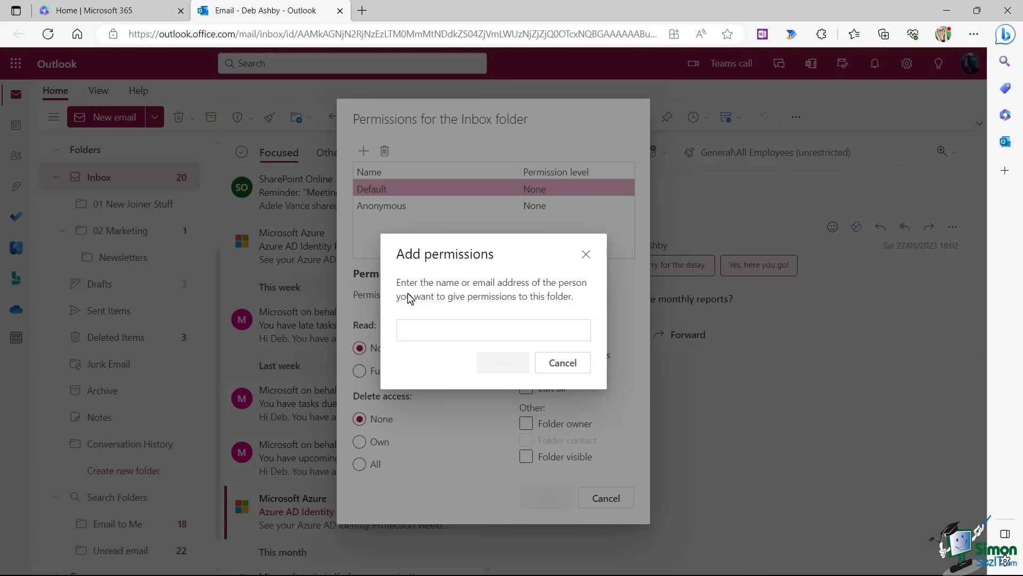
pyautogui.click(412, 333)
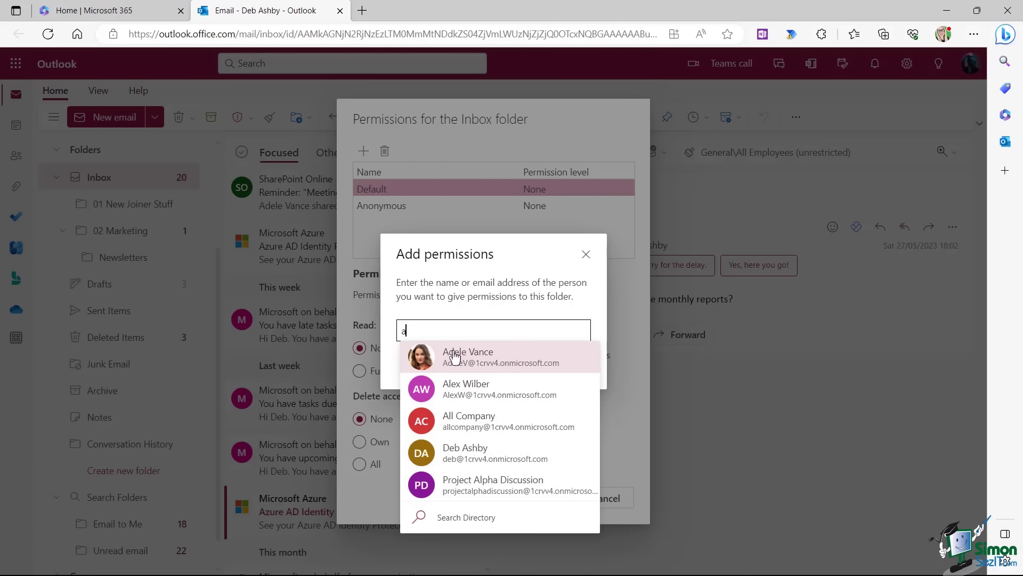
pyautogui.click(470, 362)
pyautogui.click(503, 364)
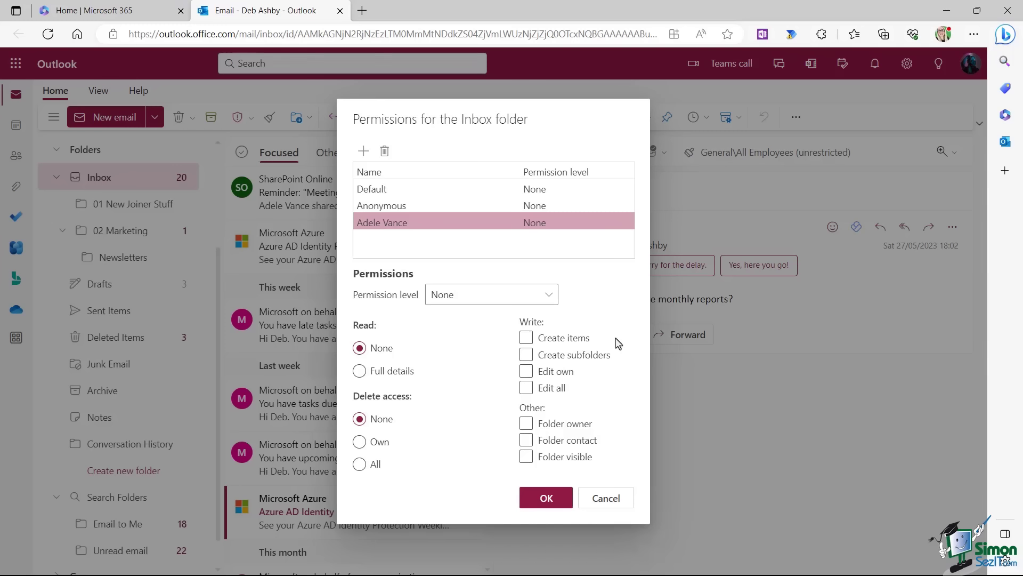
pyautogui.click(549, 295)
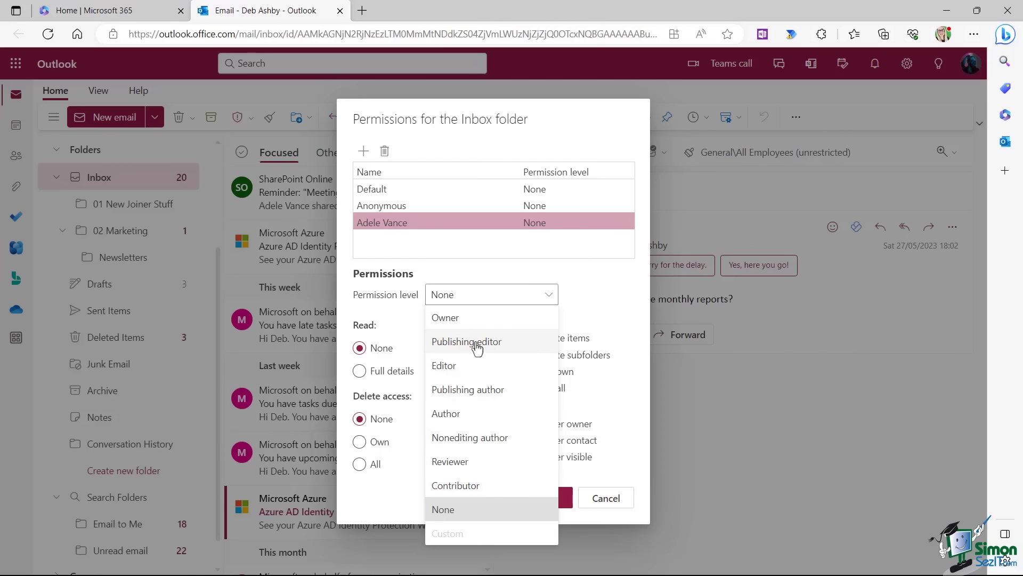
pyautogui.click(457, 319)
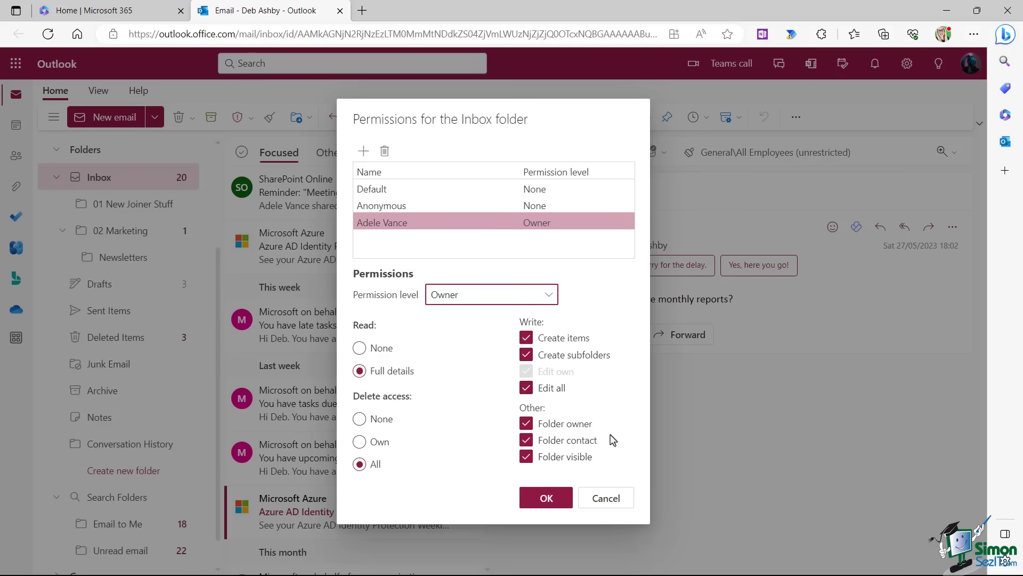
pyautogui.click(548, 295)
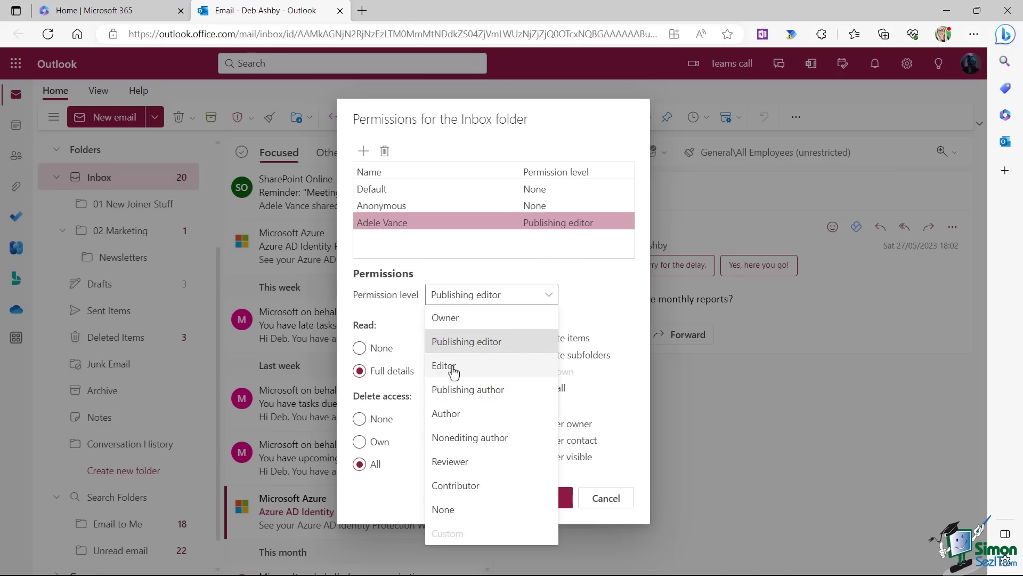
pyautogui.click(475, 341)
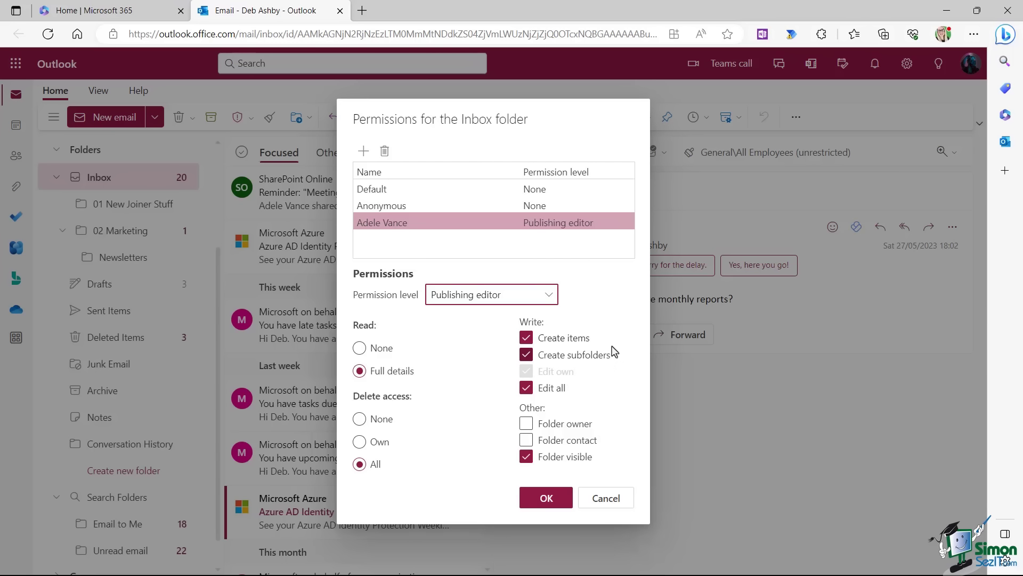
pyautogui.click(546, 498)
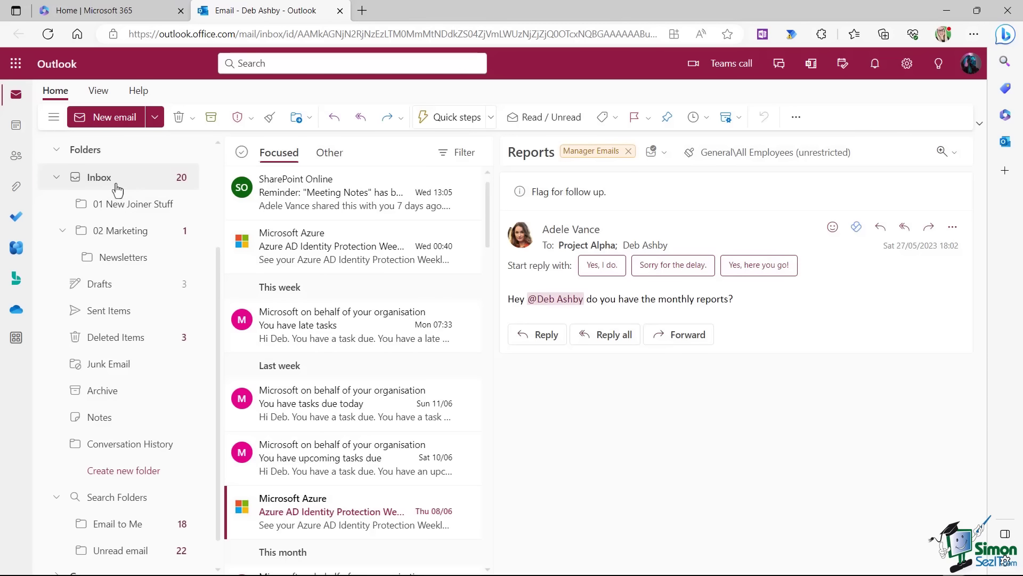
# Give the colleague Publishing editor permission on the 02 Marketing folder.
pyautogui.rightClick(125, 235)
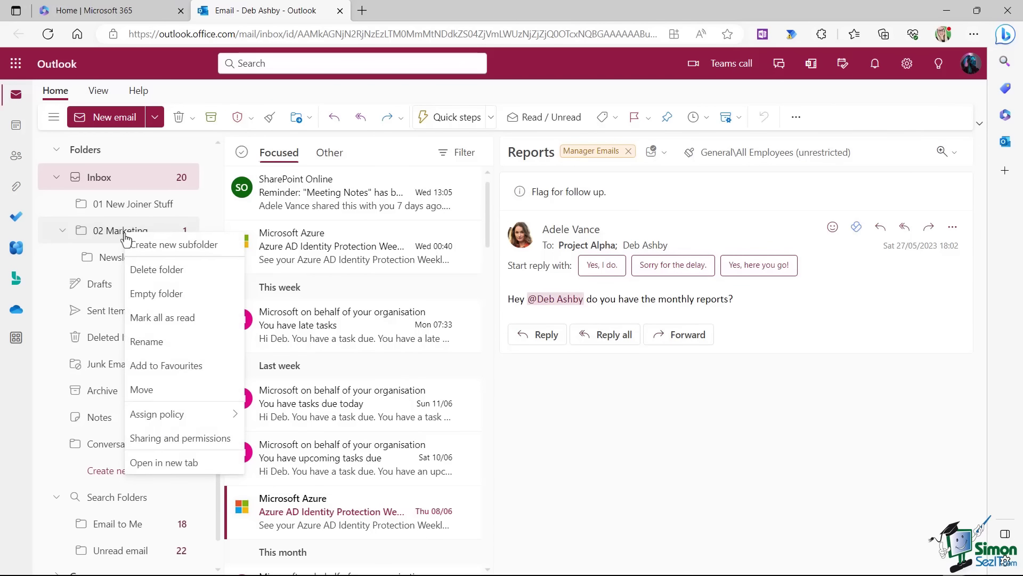
pyautogui.click(224, 445)
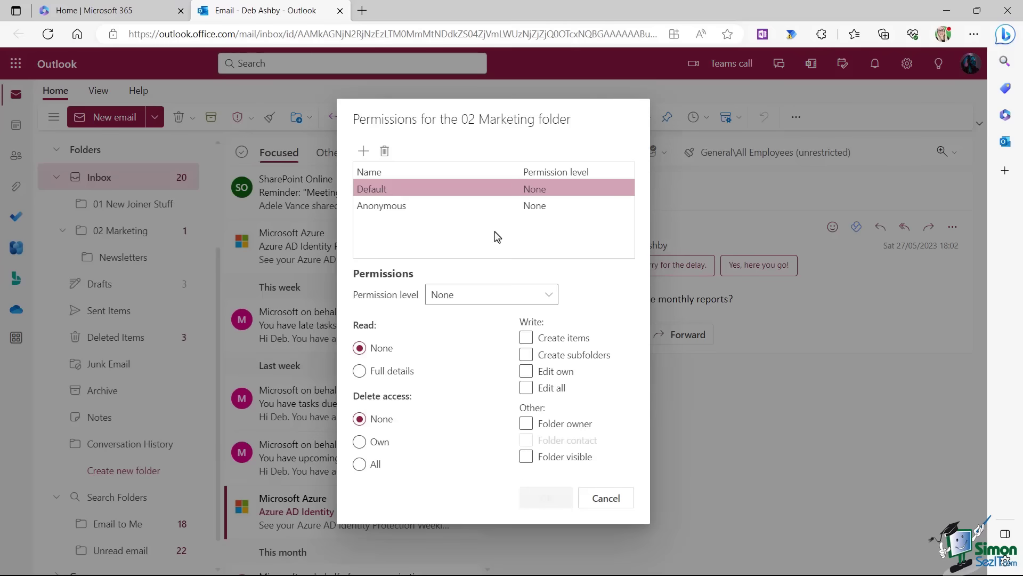
pyautogui.click(363, 151)
pyautogui.click(435, 331)
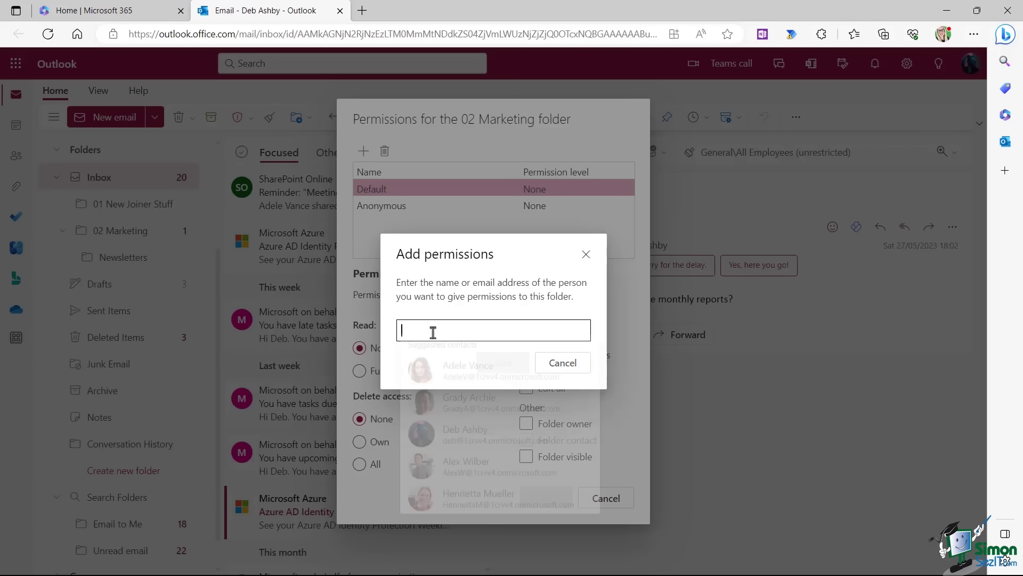
pyautogui.click(448, 373)
pyautogui.click(525, 376)
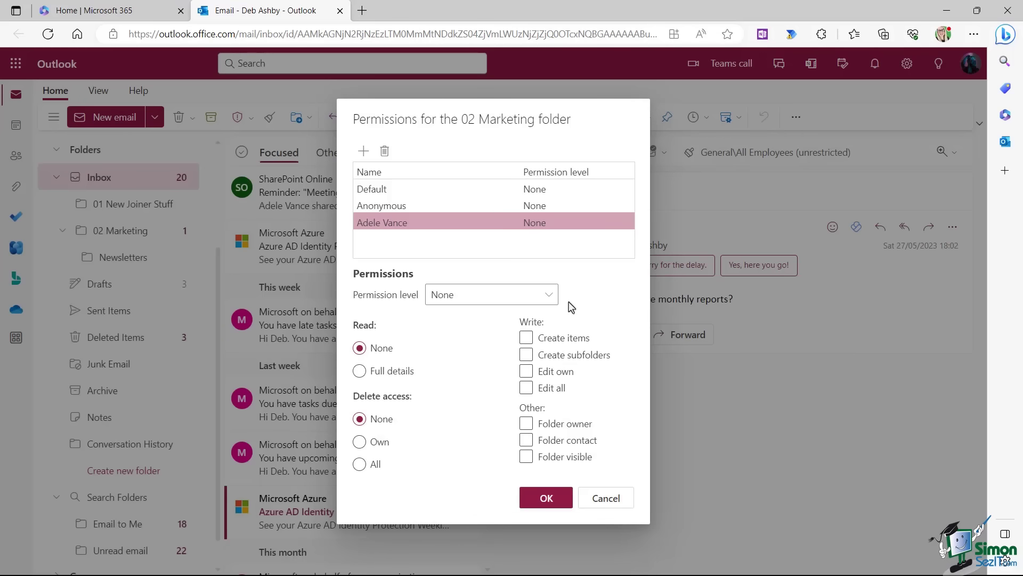
pyautogui.click(548, 295)
pyautogui.click(476, 340)
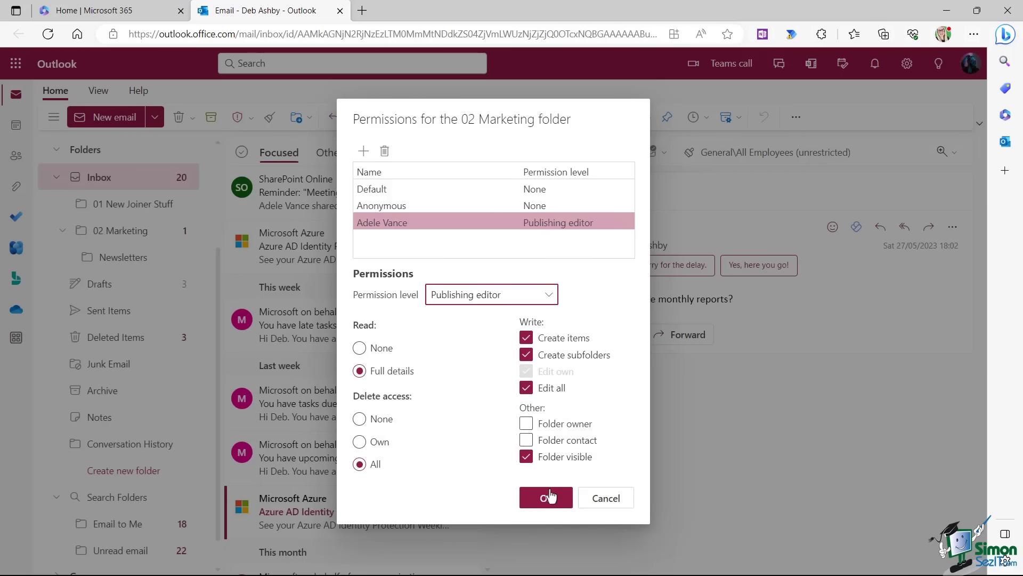
pyautogui.click(549, 497)
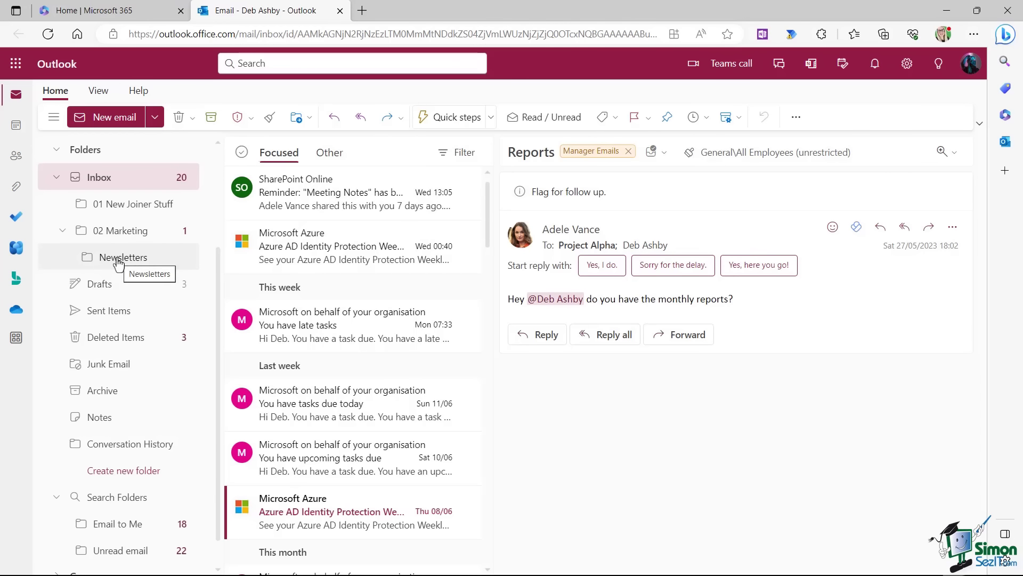
# Give the colleague Publishing editor permission on the Newsletters folder.
pyautogui.rightClick(119, 261)
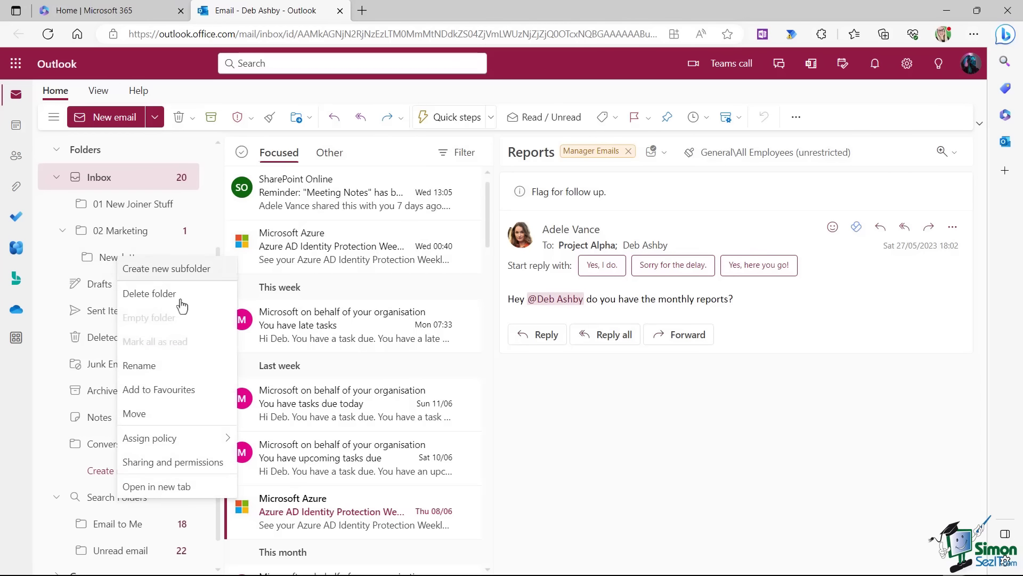
pyautogui.click(165, 462)
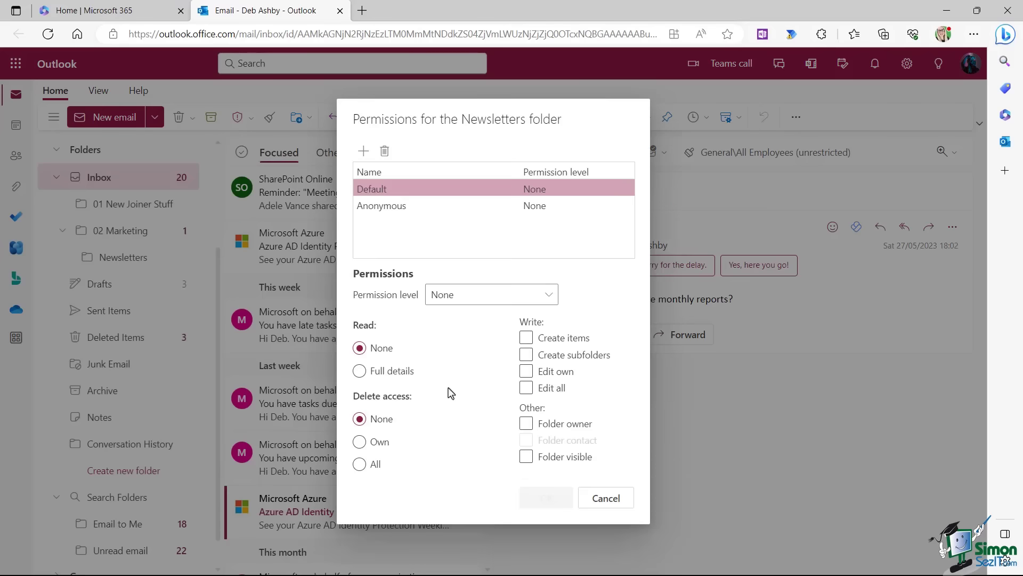
pyautogui.click(363, 150)
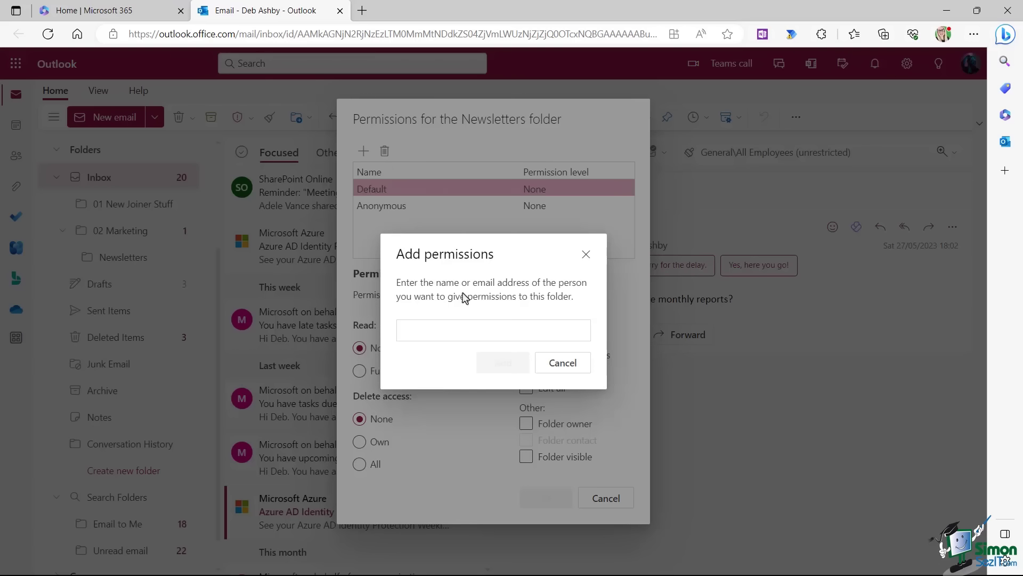
pyautogui.click(405, 327)
pyautogui.click(451, 373)
pyautogui.click(501, 365)
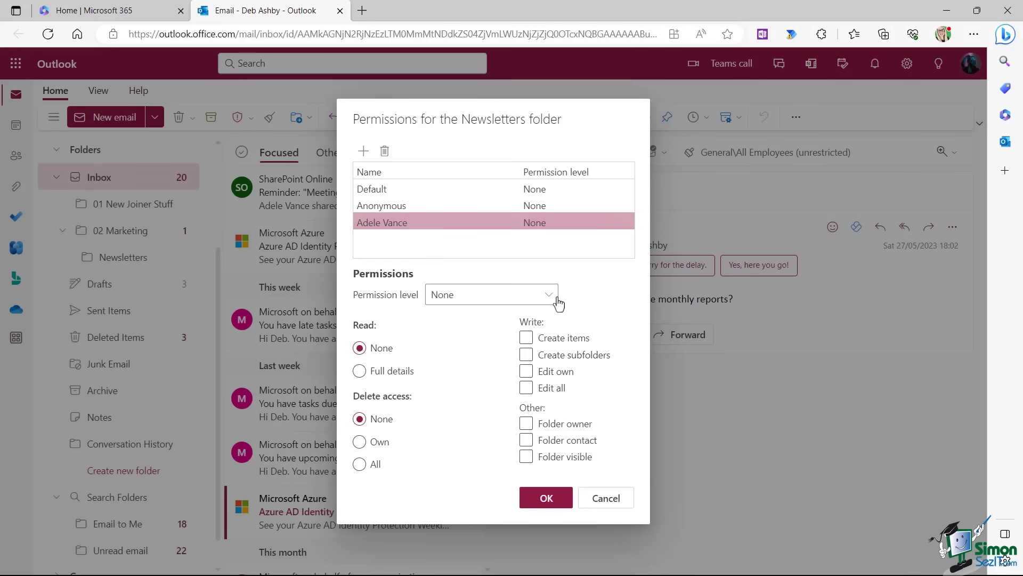
pyautogui.click(547, 296)
pyautogui.click(466, 337)
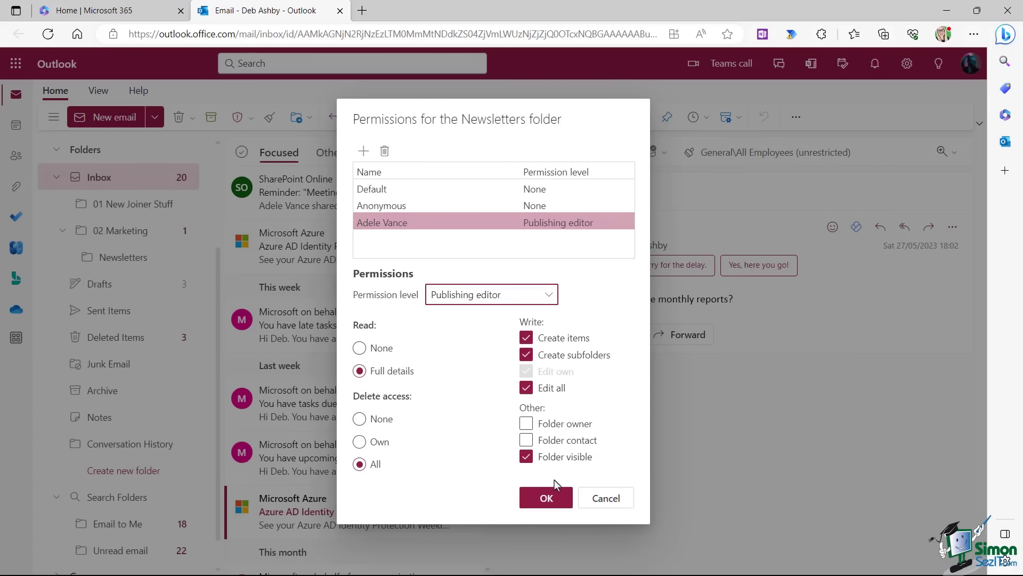
pyautogui.click(546, 498)
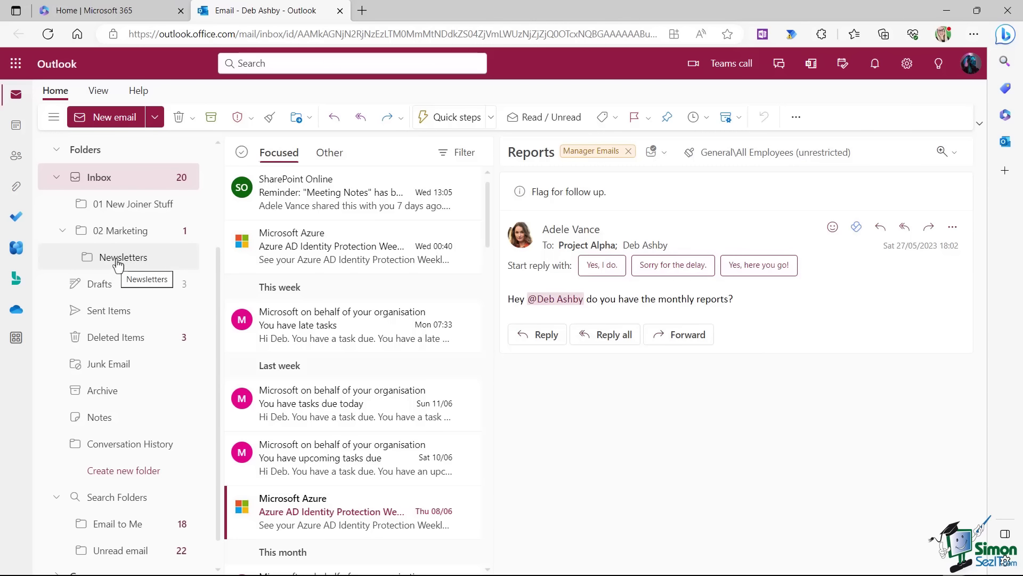
# Add the colleague's mailbox through 'Add shared folder or mailbox', choosing them from suggested contacts.
pyautogui.rightClick(87, 156)
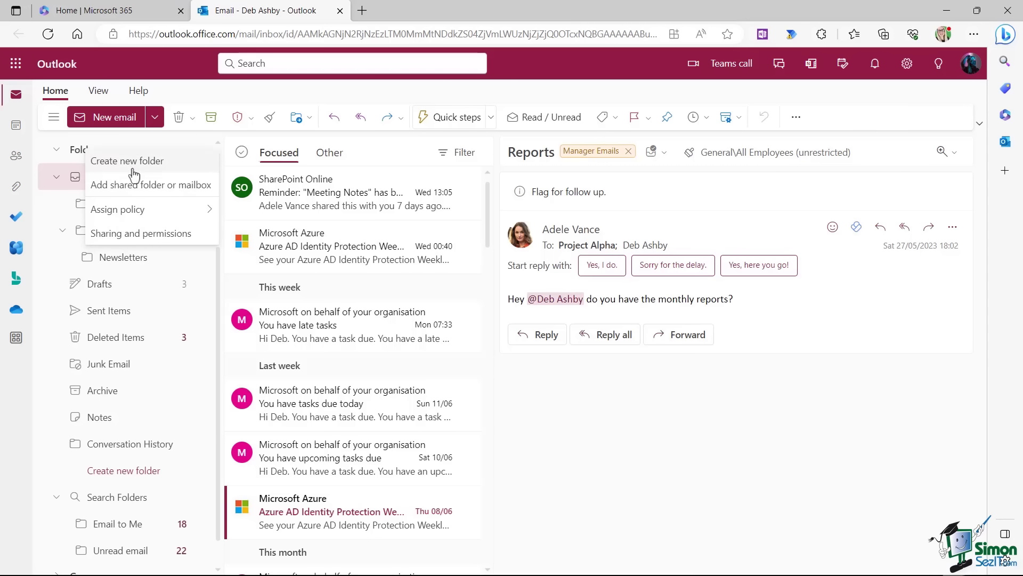
pyautogui.click(186, 188)
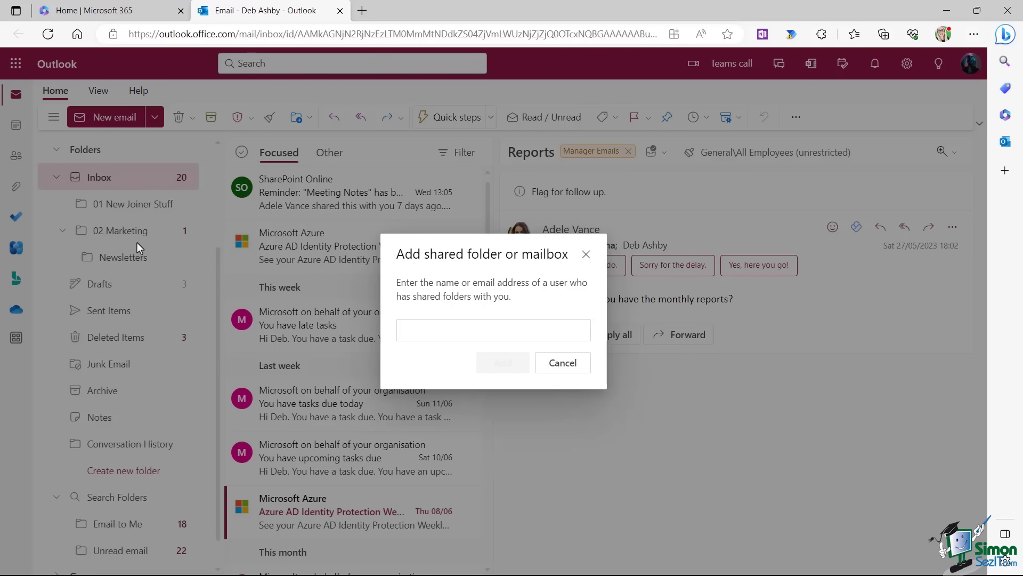
pyautogui.click(414, 331)
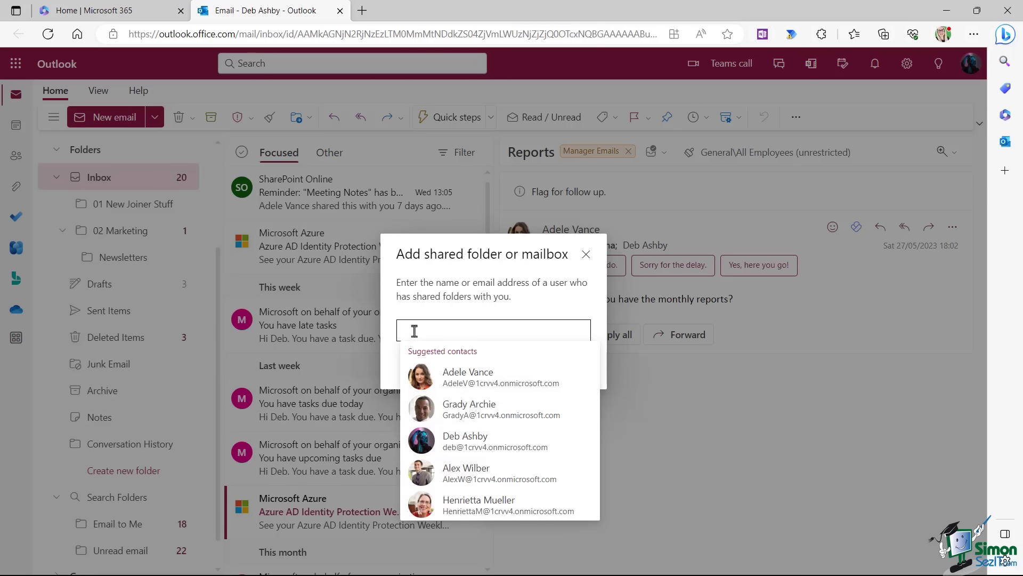
pyautogui.click(503, 383)
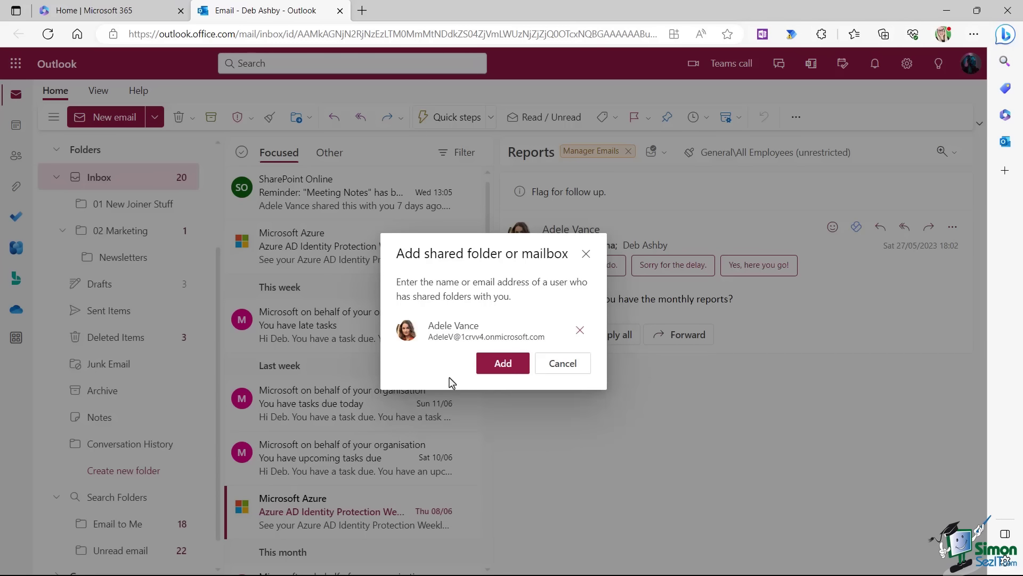
pyautogui.click(504, 365)
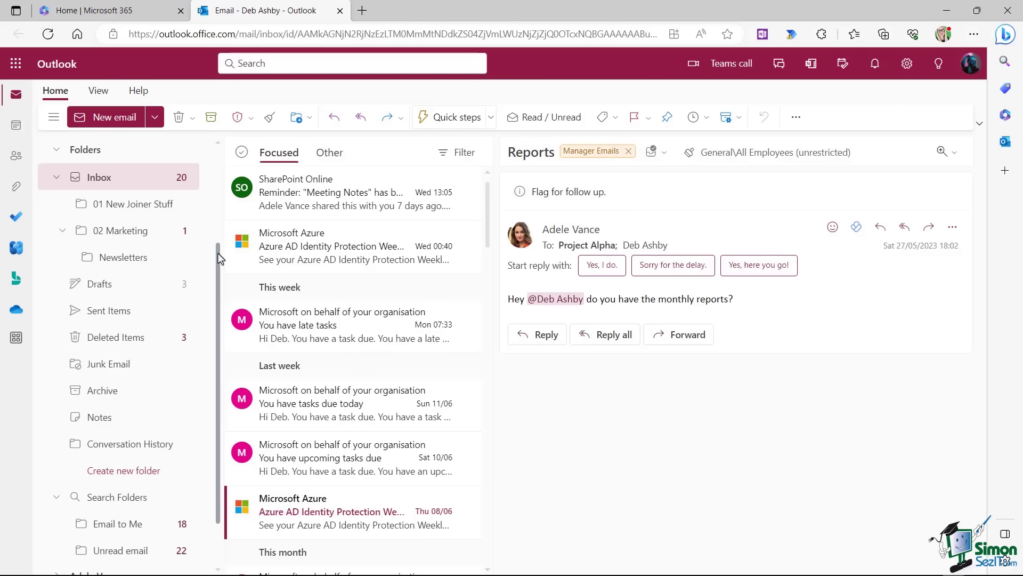
# Expand the colleague's shared mailbox to list its Inbox and Project Delta folders.
pyautogui.moveTo(217, 255); pyautogui.dragTo(217, 350)
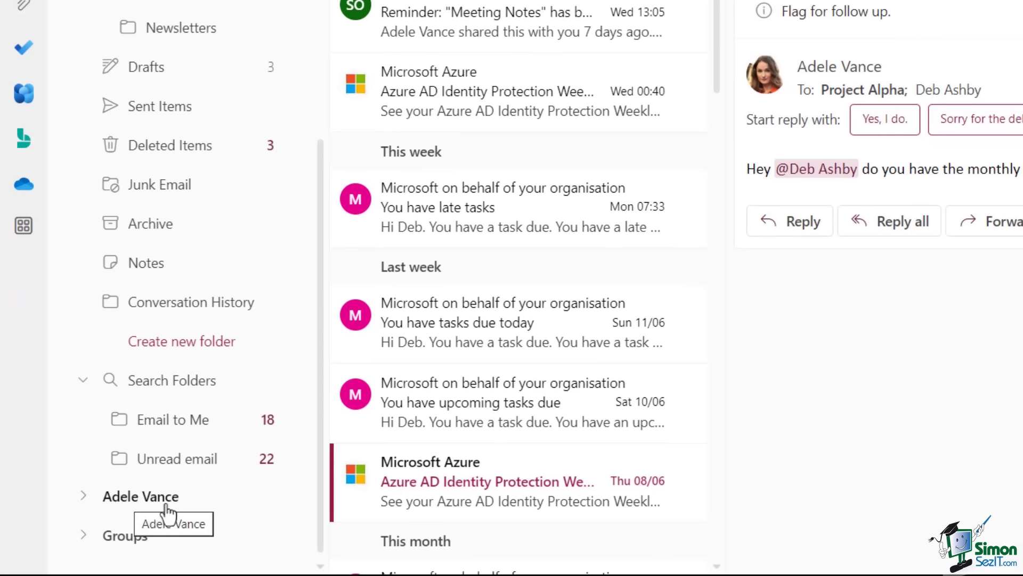
pyautogui.click(83, 496)
pyautogui.scroll(-1, 245, 373)
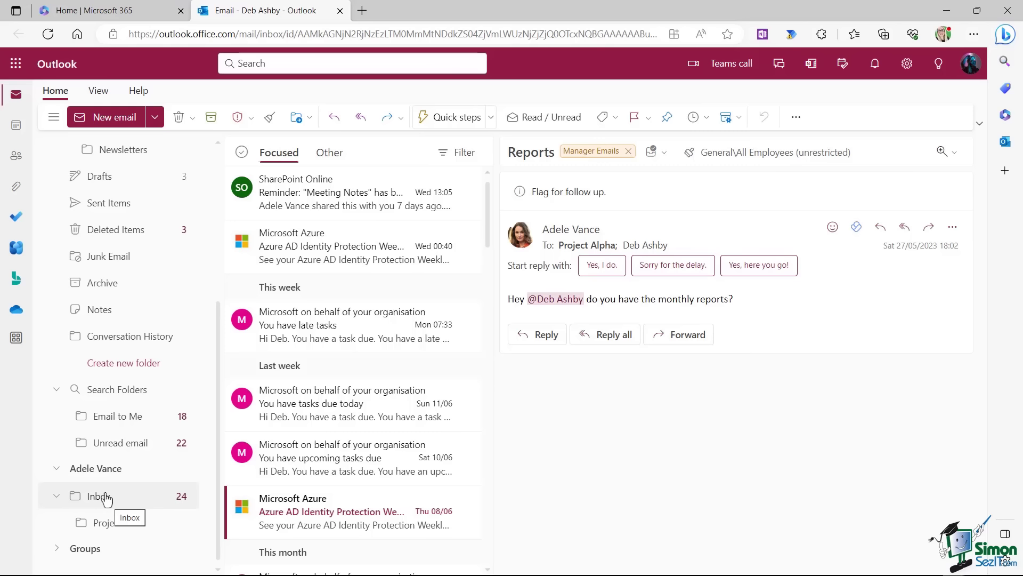
pyautogui.rightClick(106, 498)
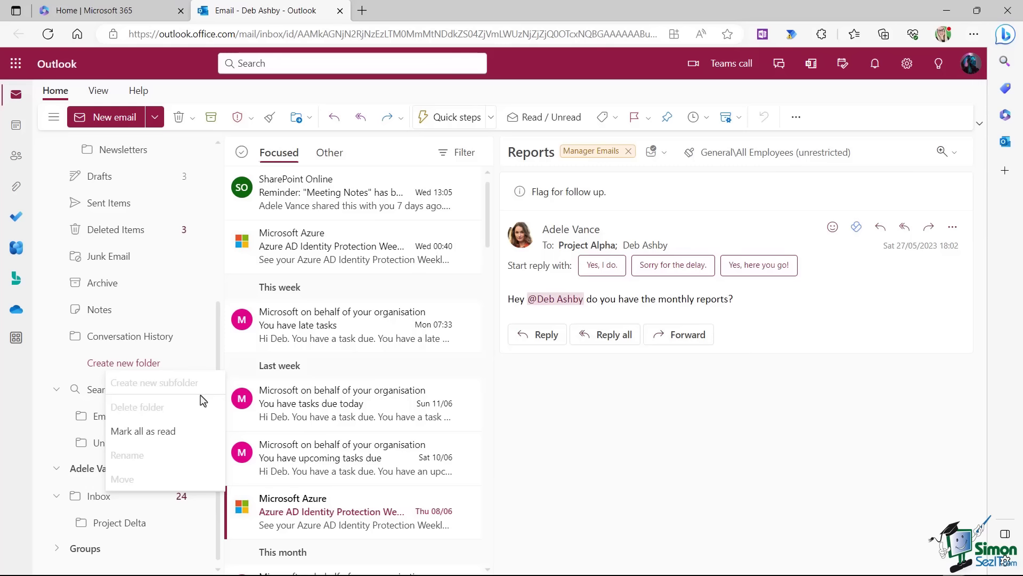
pyautogui.click(550, 454)
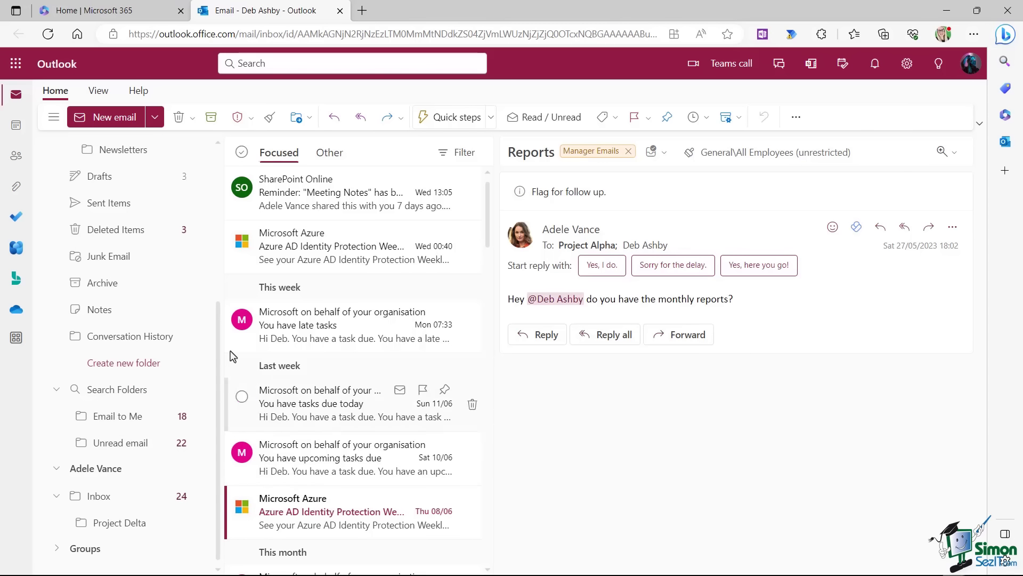
pyautogui.moveTo(217, 366); pyautogui.dragTo(229, 174)
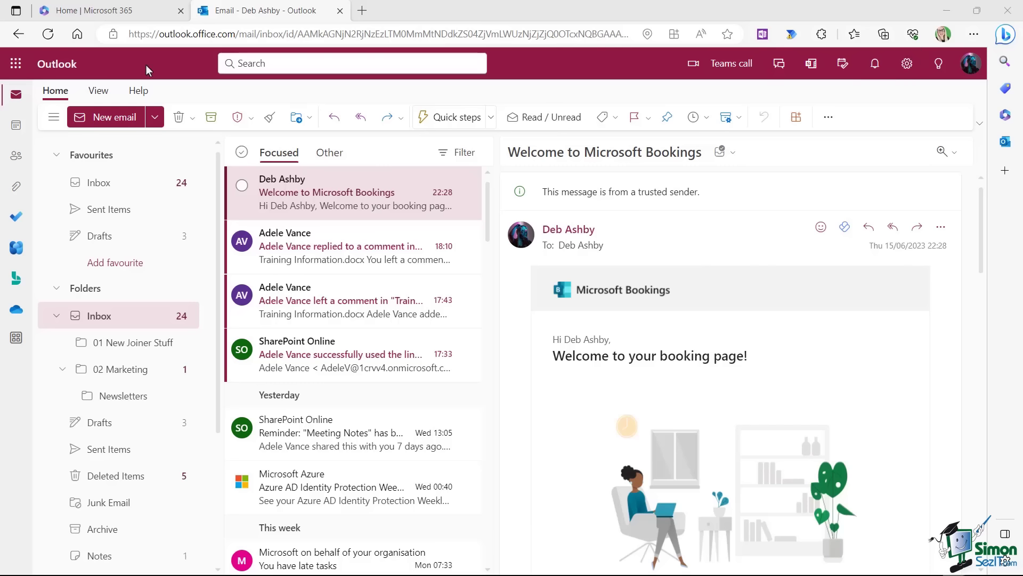
# Open View settings from the View tab and go to the Email Rules page.
pyautogui.click(98, 94)
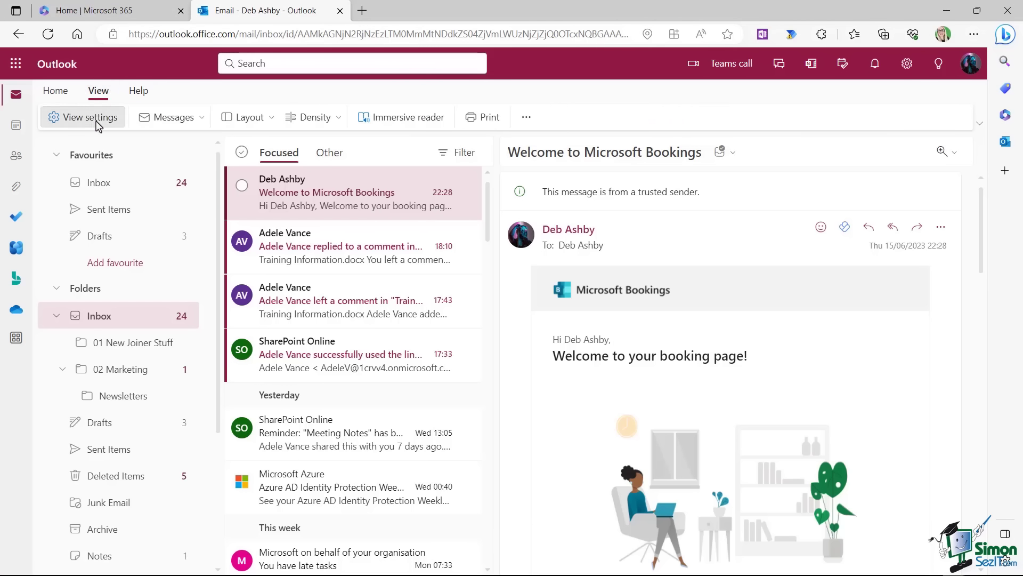
pyautogui.click(99, 118)
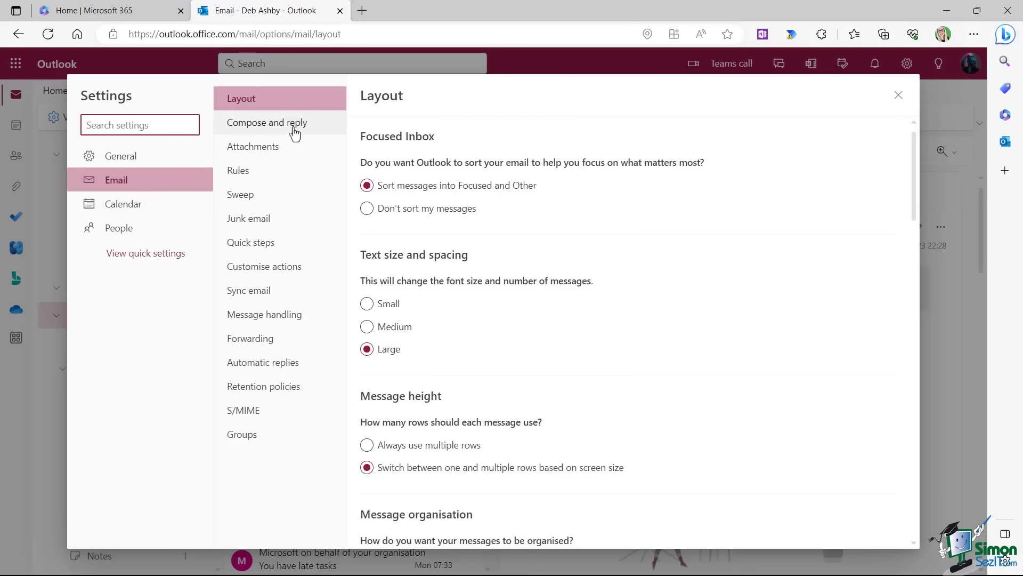
pyautogui.click(245, 170)
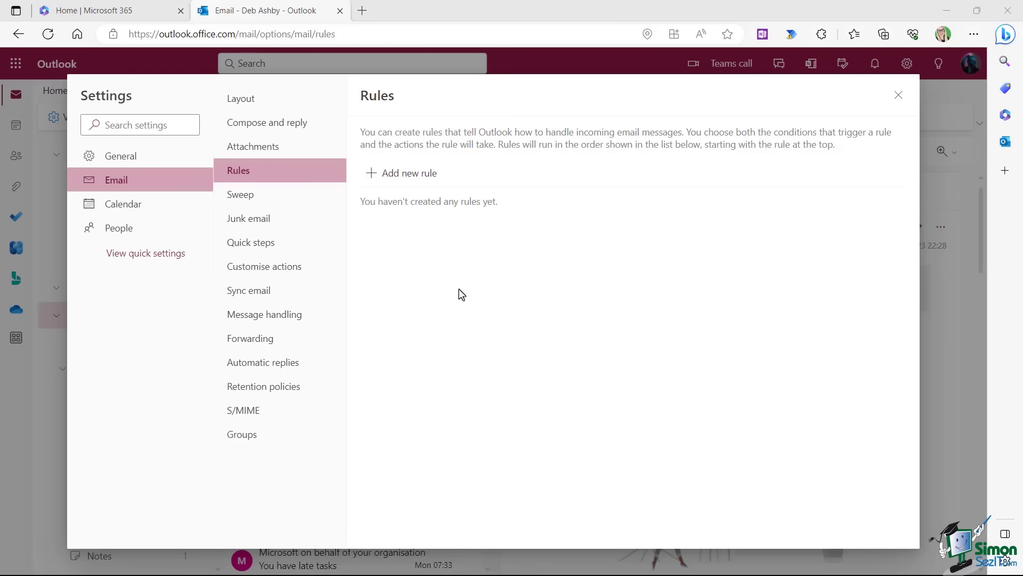
# Start a new mail rule, then close Settings and discard the blank rule.
pyautogui.click(419, 176)
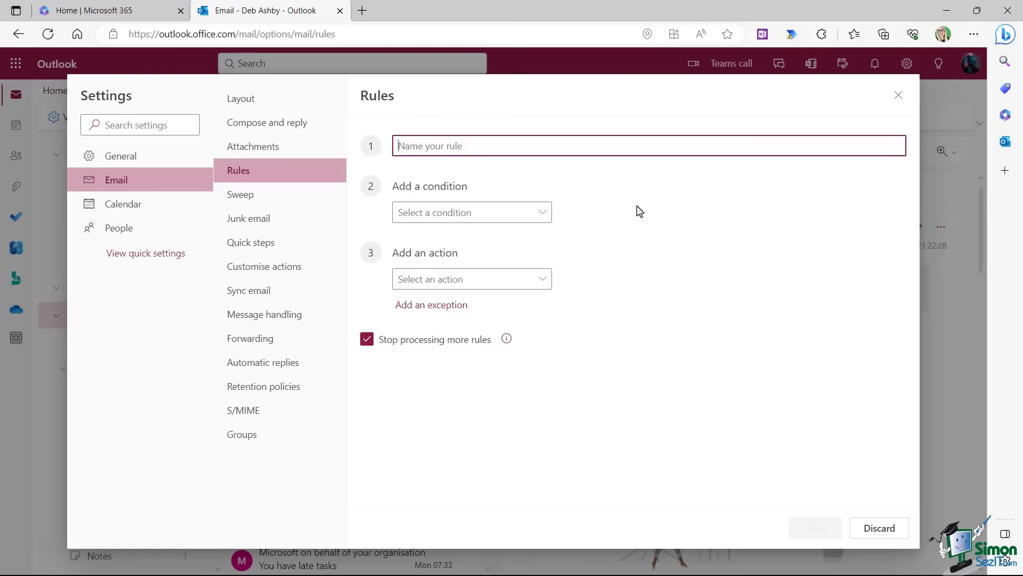
pyautogui.click(514, 95)
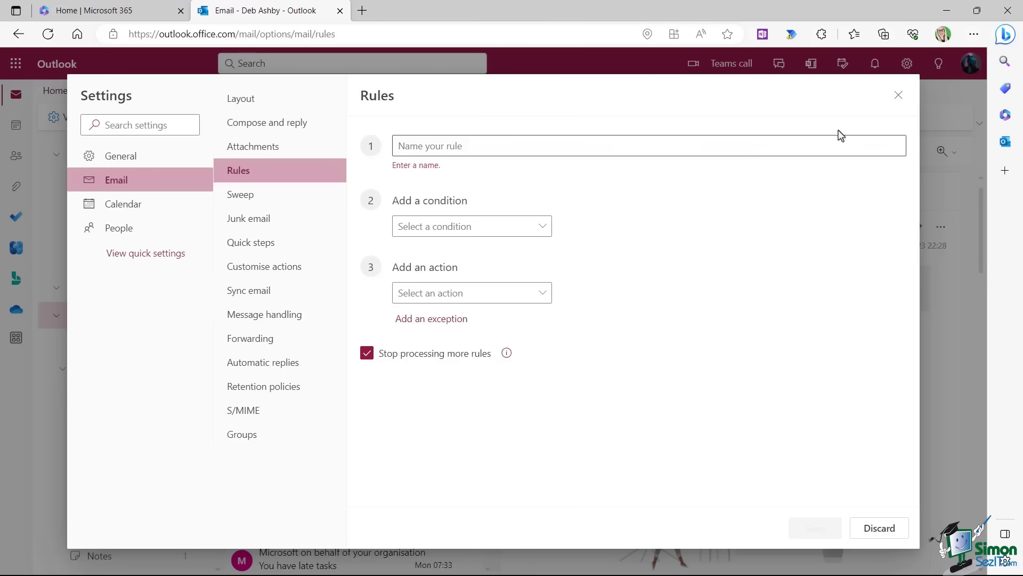
pyautogui.click(898, 96)
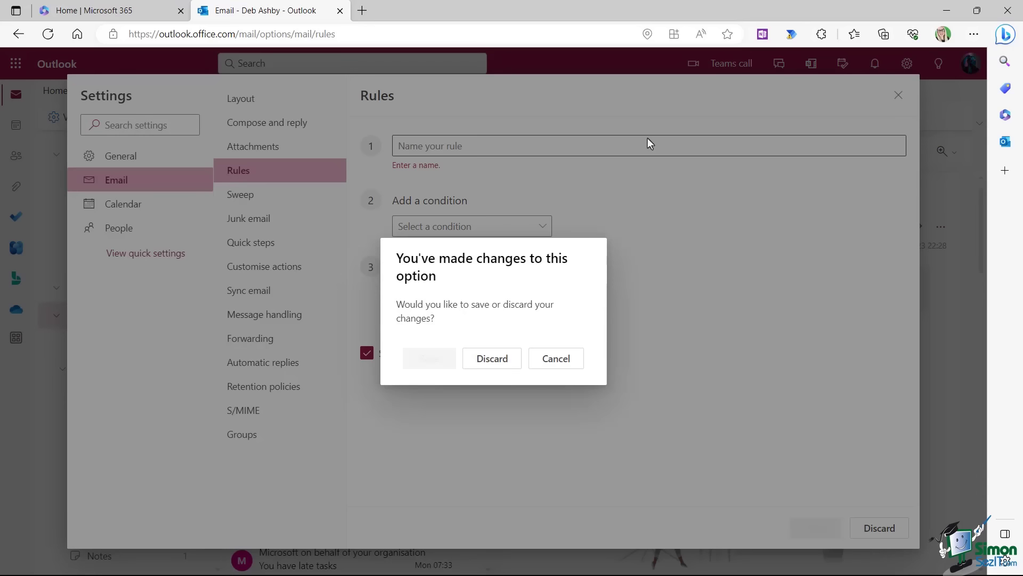
pyautogui.click(492, 357)
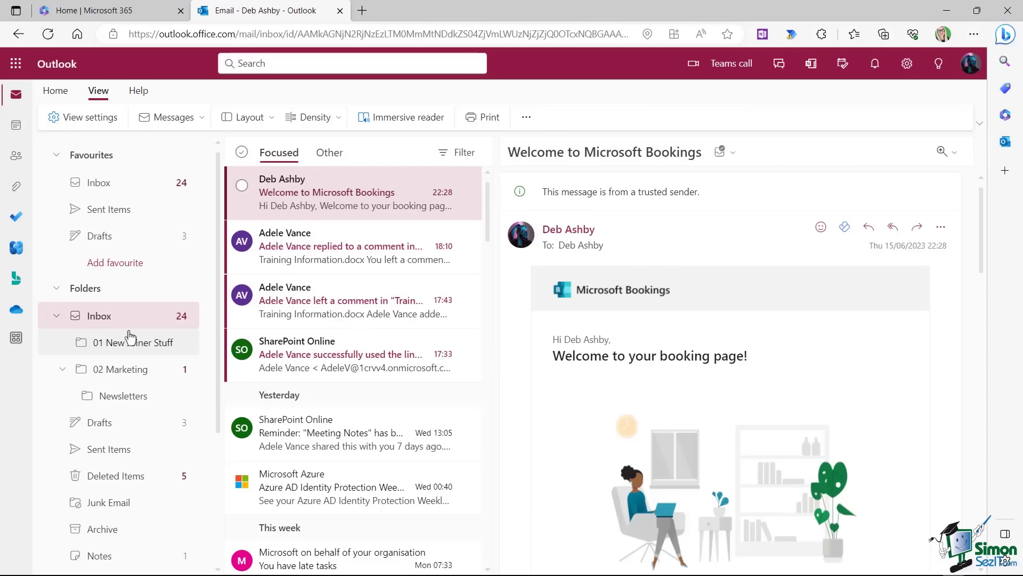
pyautogui.scroll(-3, 130, 338)
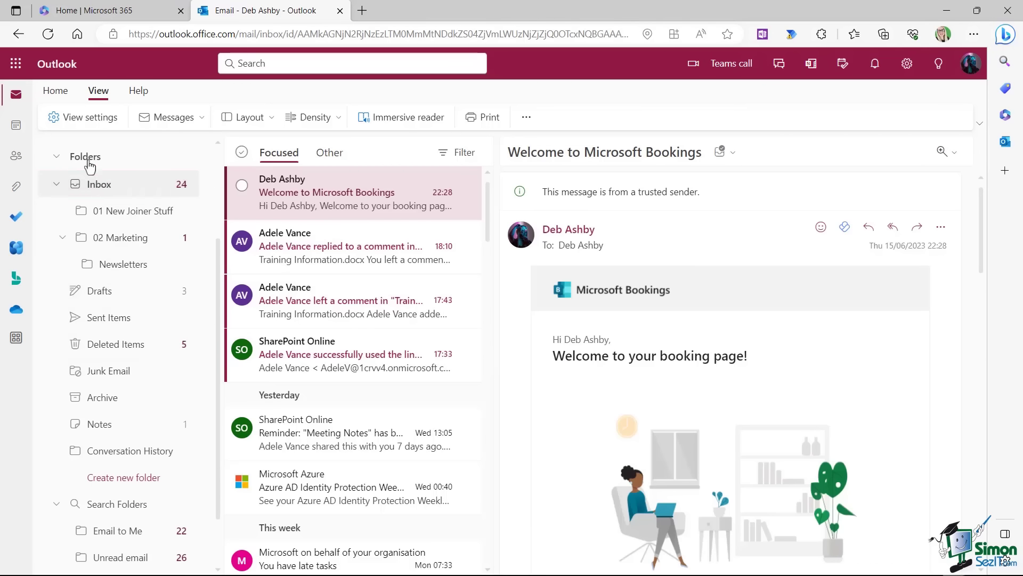
# Create an Inbox subfolder '03 Mails from' plus the colleague's name, then reopen View settings.
pyautogui.rightClick(100, 186)
pyautogui.click(134, 197)
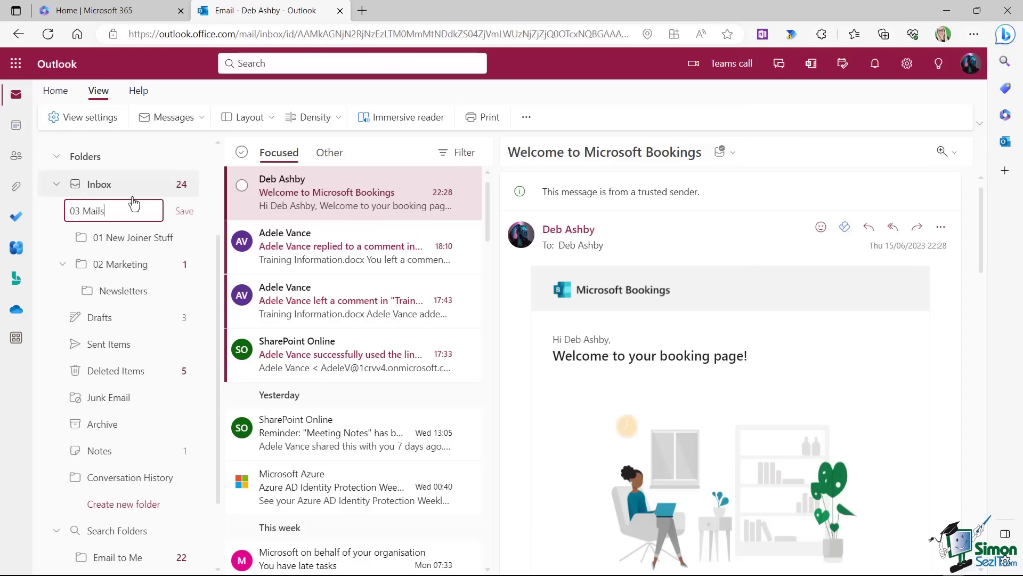
pyautogui.write('03 Mails from Adele')
pyautogui.press('Return')
pyautogui.click(88, 117)
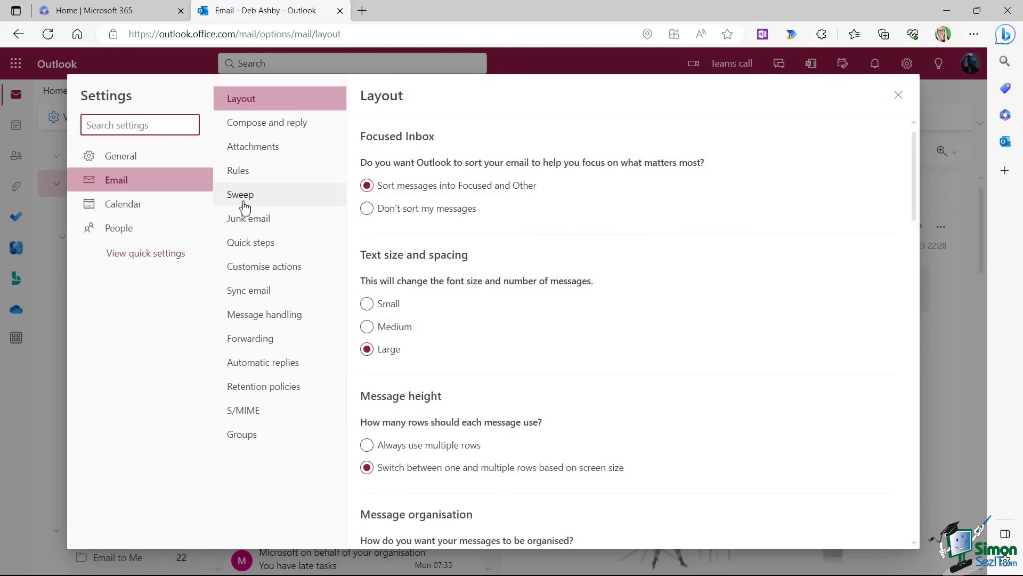
# Start a new mail rule named after the colleague, with the condition From that colleague.
pyautogui.click(239, 170)
pyautogui.click(408, 176)
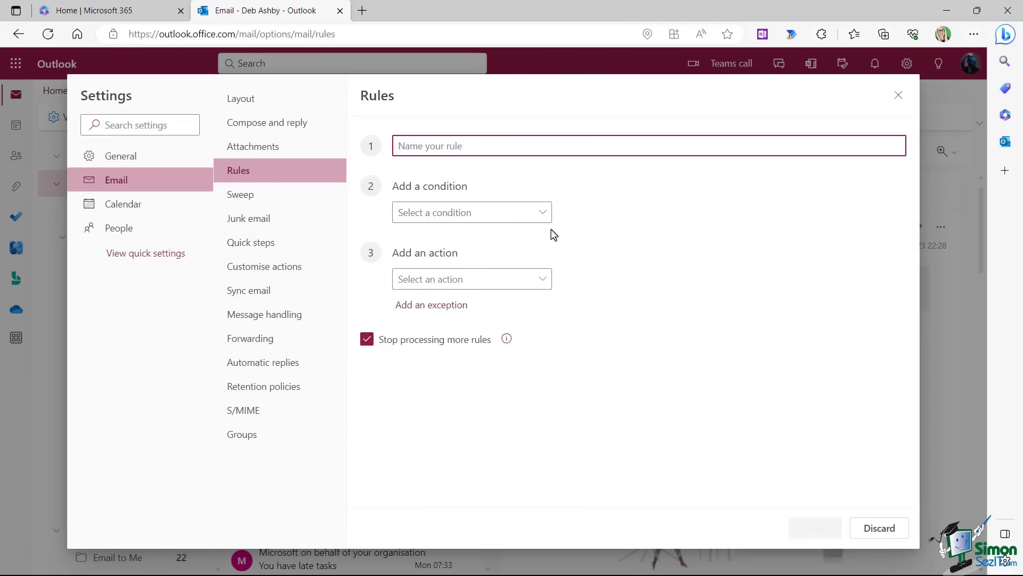
pyautogui.write('Adele Vance')
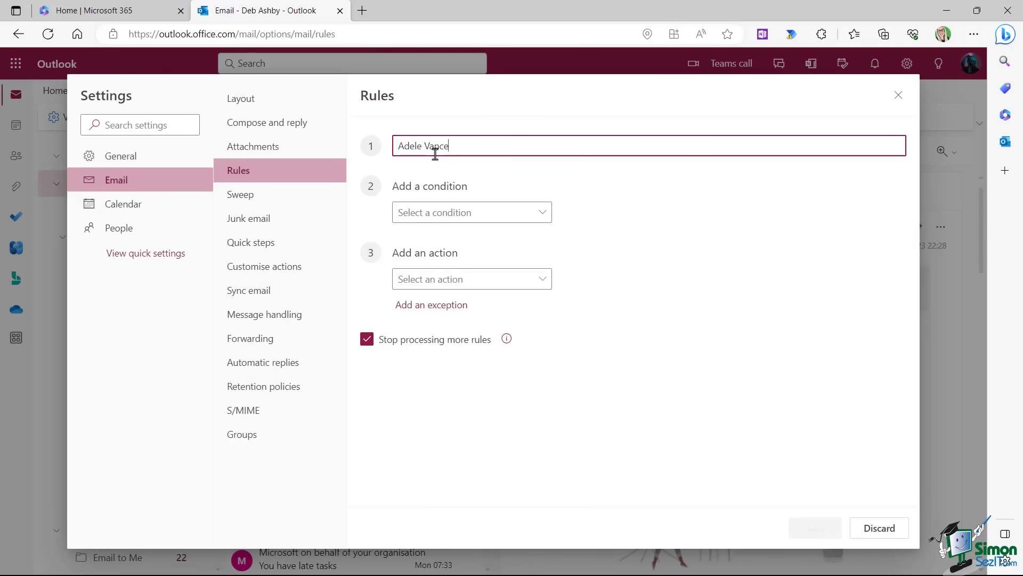
pyautogui.click(539, 219)
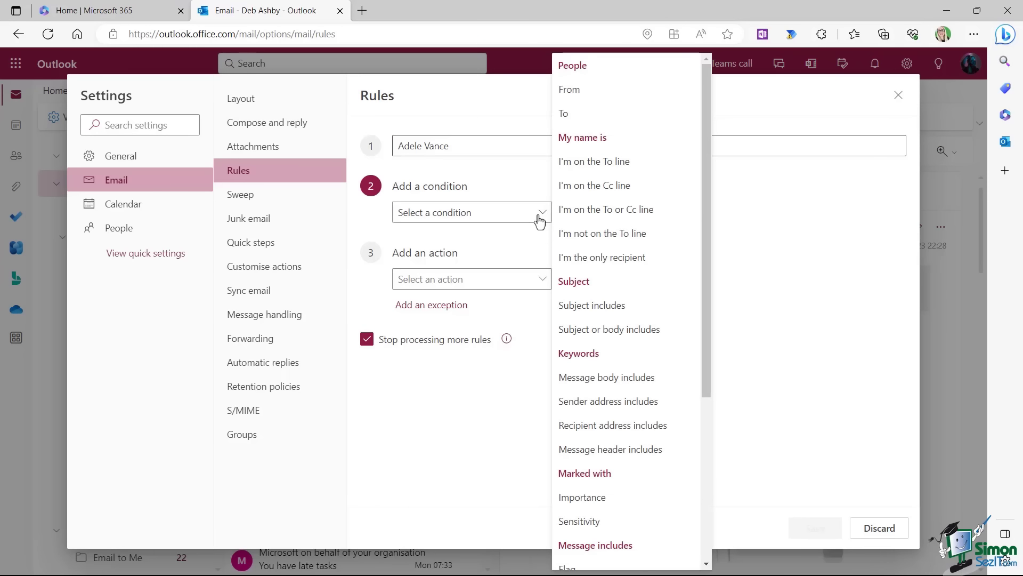
pyautogui.click(578, 95)
pyautogui.click(657, 209)
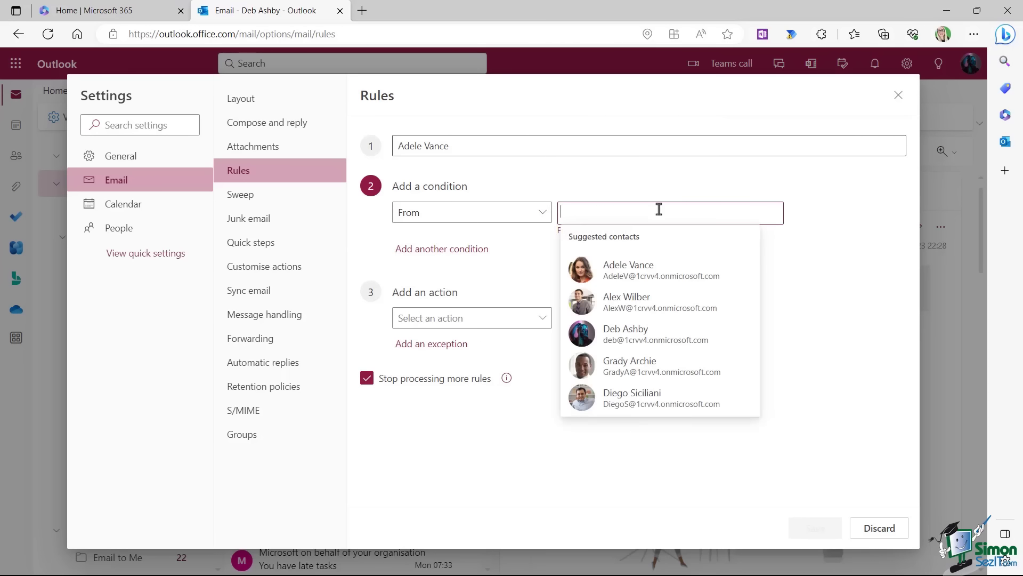
pyautogui.click(605, 280)
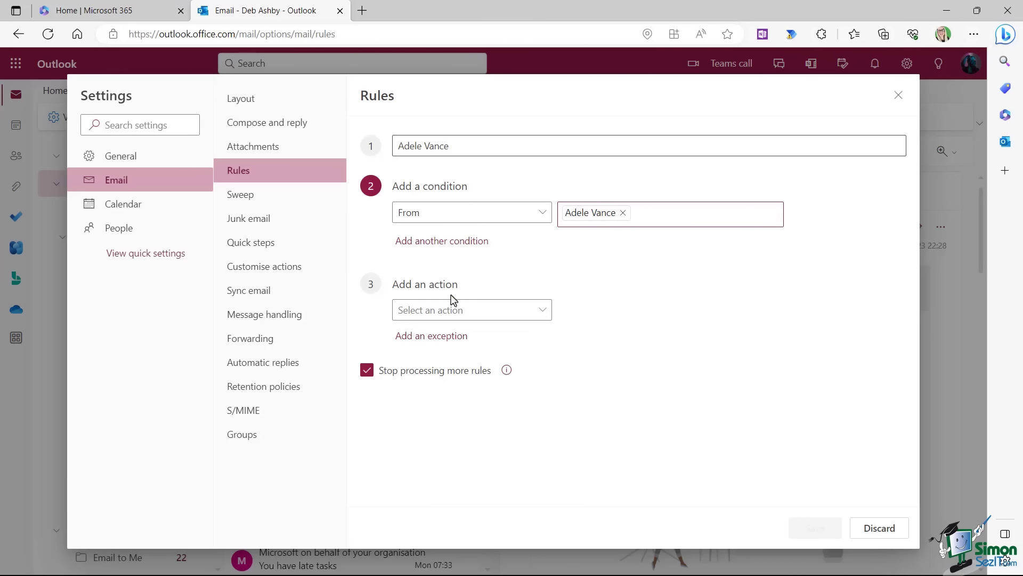
# Add a Move to action targeting the new subfolder, tick Run rule now, and save.
pyautogui.click(542, 314)
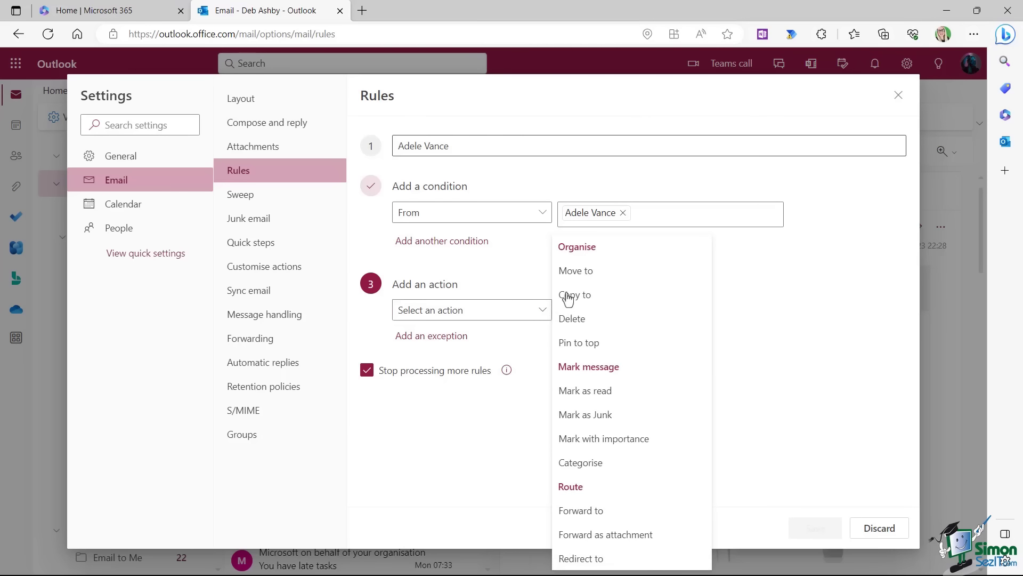
pyautogui.click(586, 273)
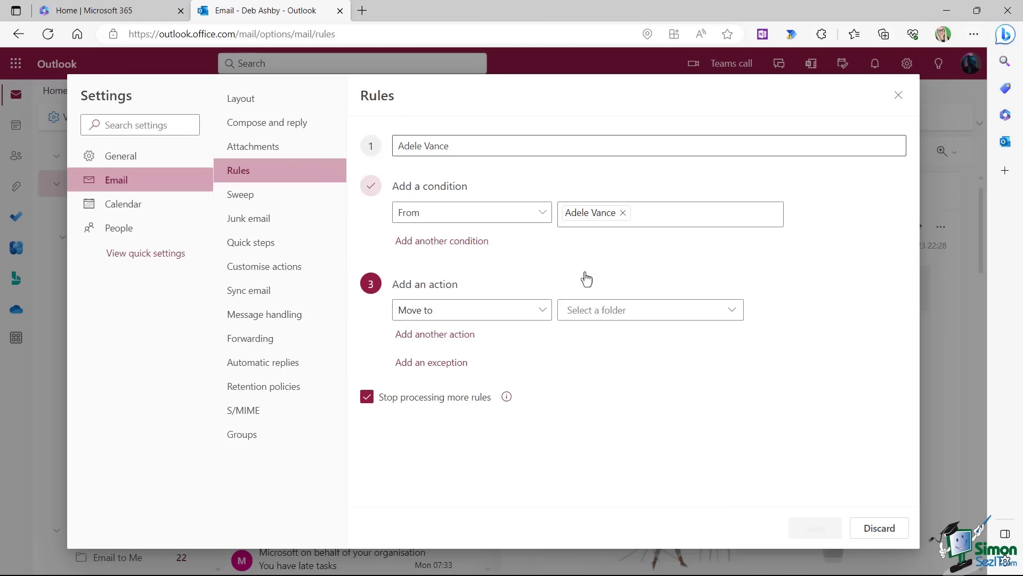
pyautogui.click(667, 313)
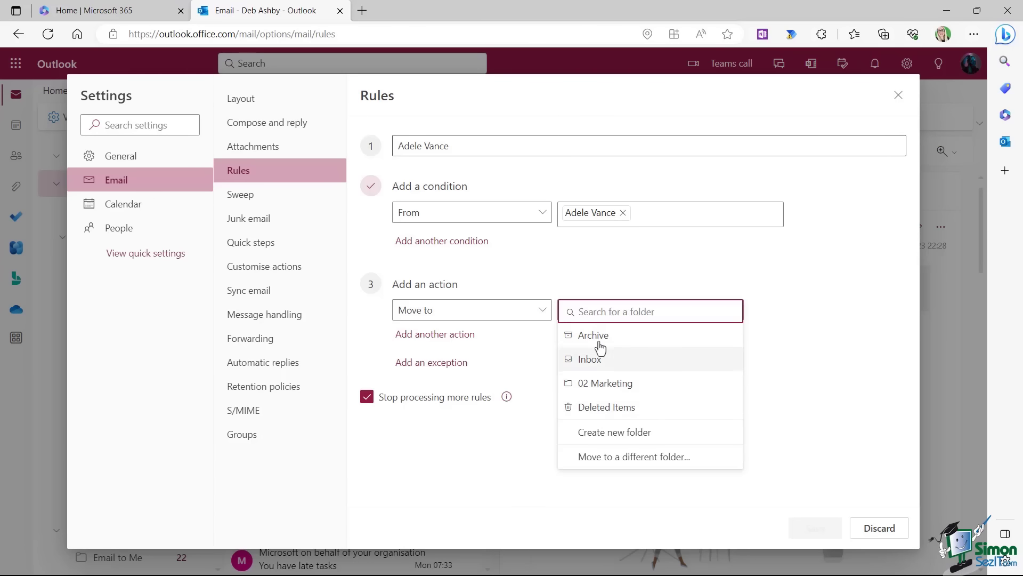
pyautogui.click(640, 458)
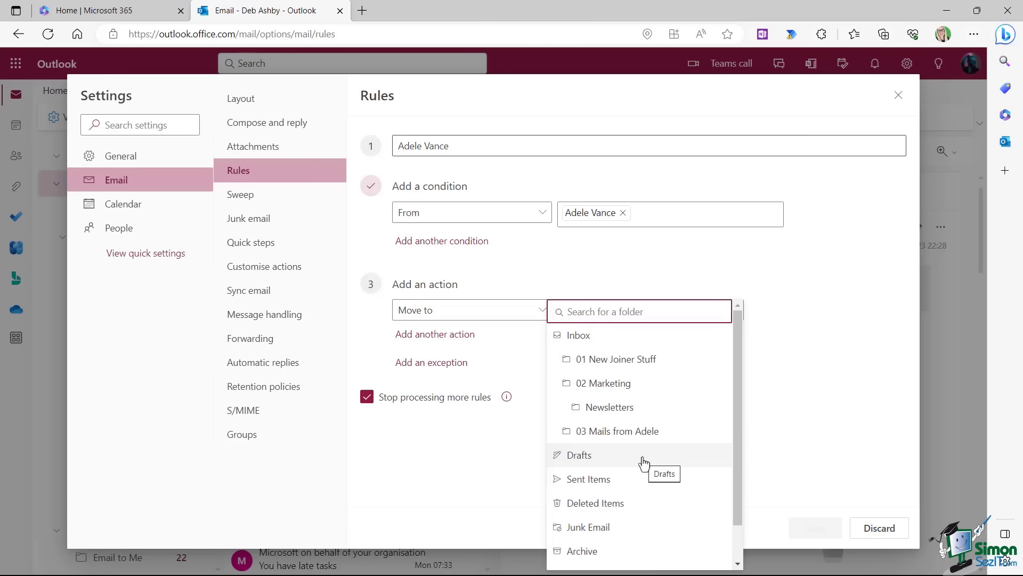
pyautogui.click(606, 433)
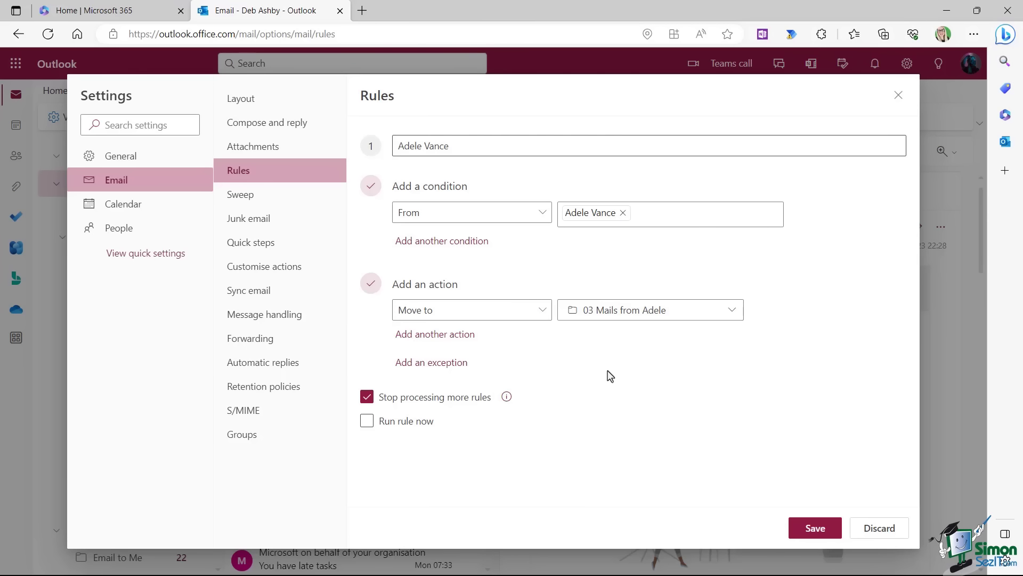
pyautogui.click(367, 421)
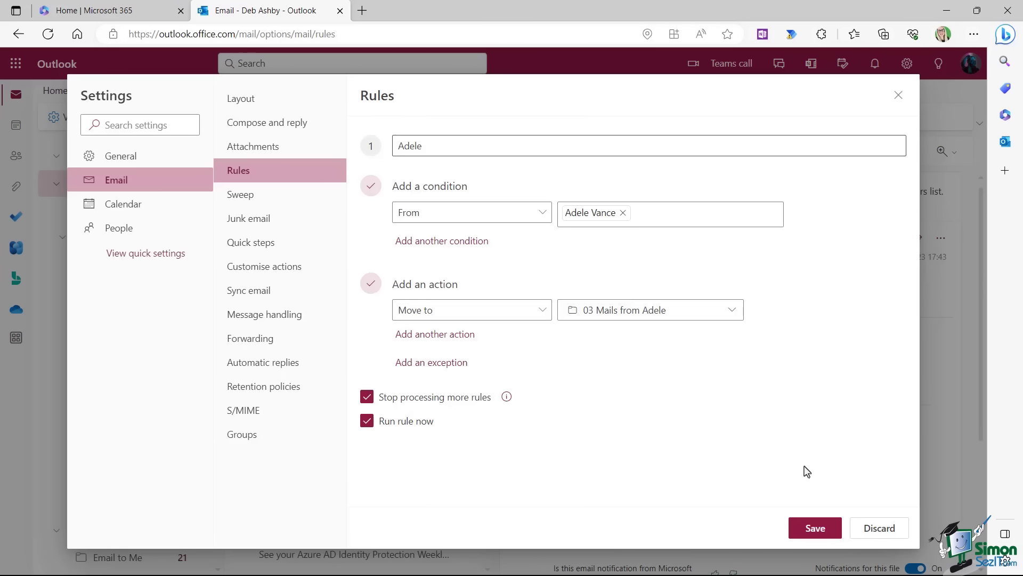
pyautogui.click(814, 529)
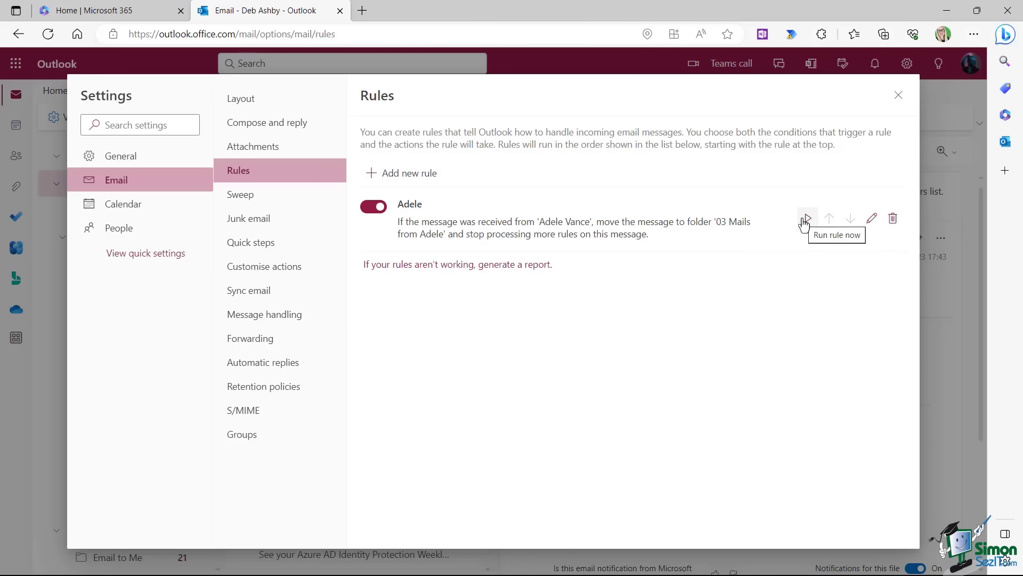
# Close the Settings dialog to return to the inbox, where the new subfolder is listed.
pyautogui.click(899, 98)
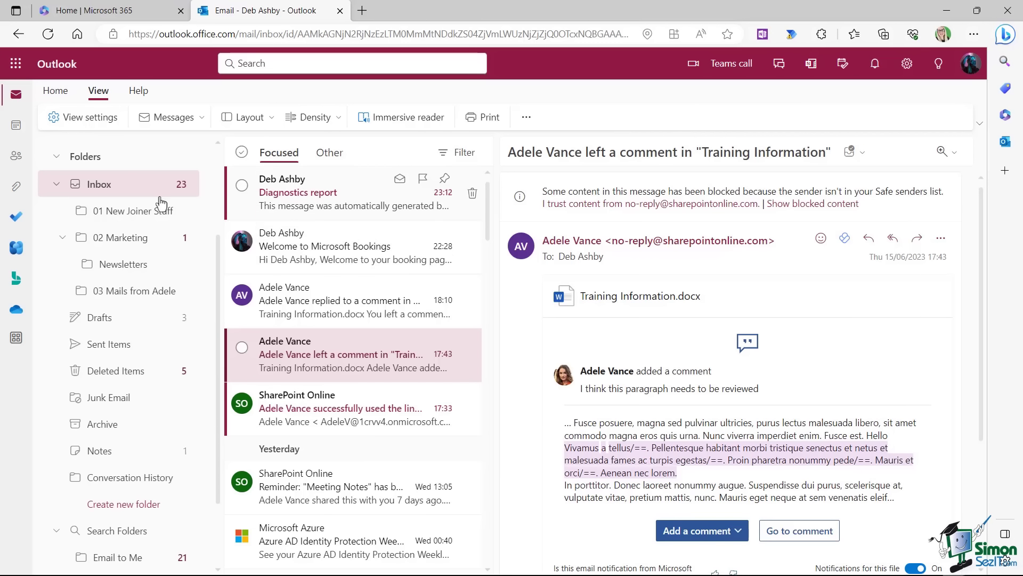
pyautogui.click(134, 292)
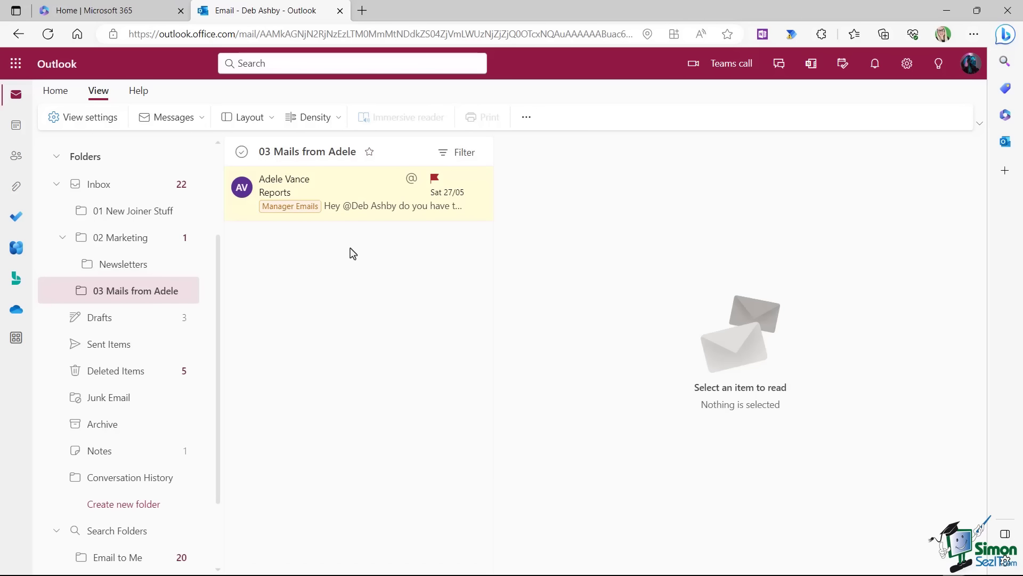
pyautogui.click(99, 190)
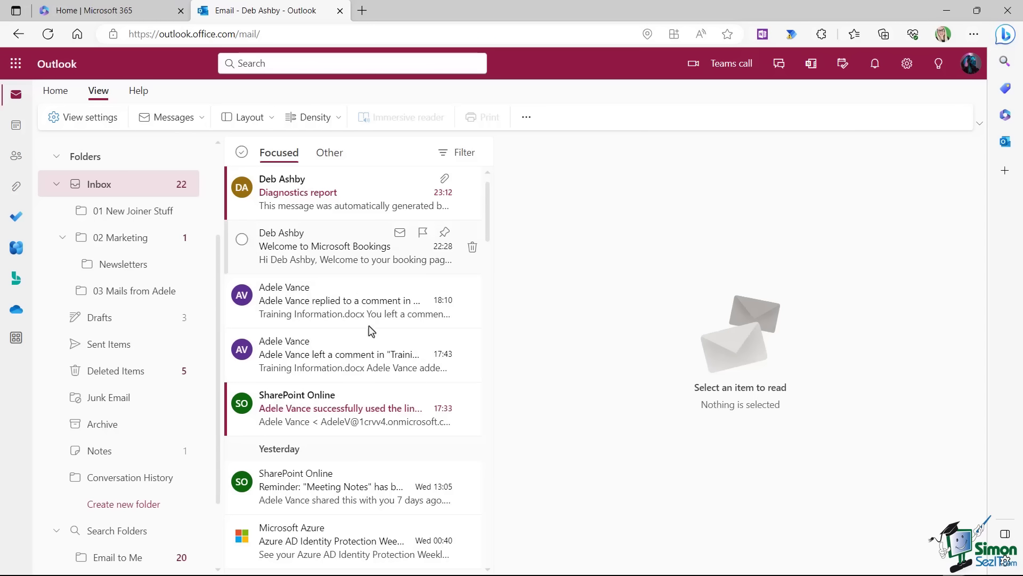
pyautogui.click(302, 305)
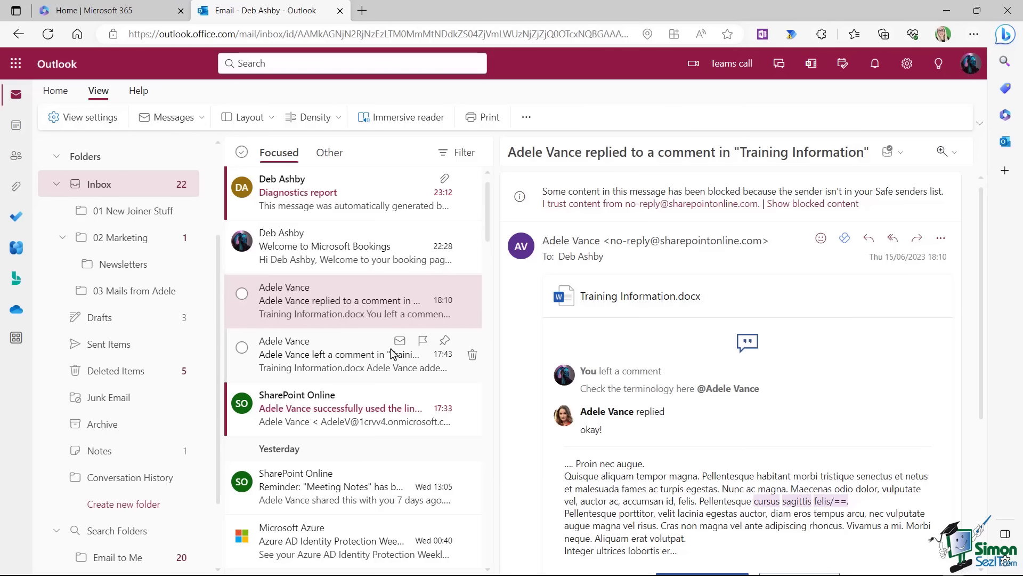
pyautogui.click(184, 290)
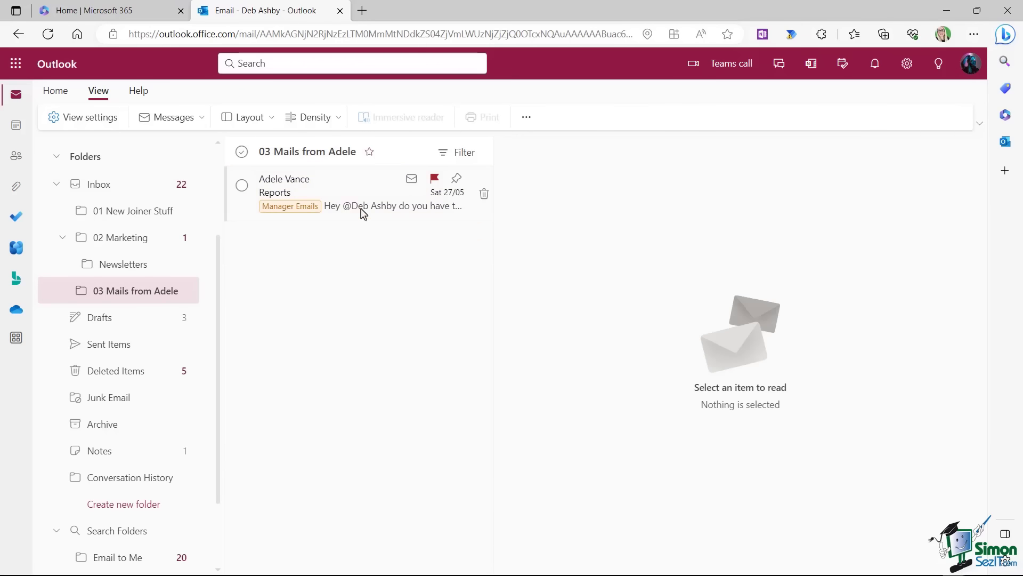
pyautogui.click(347, 194)
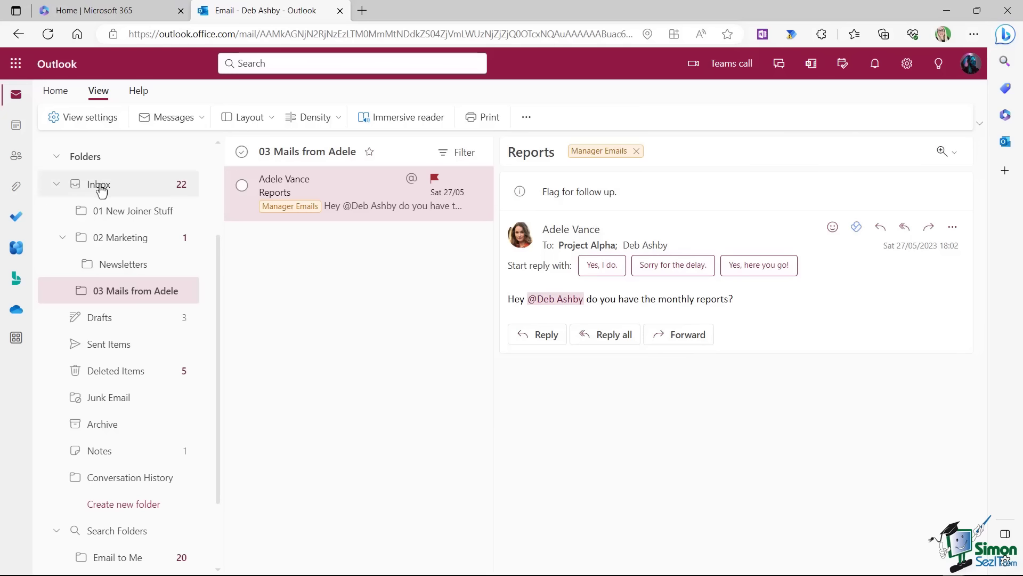
pyautogui.click(100, 186)
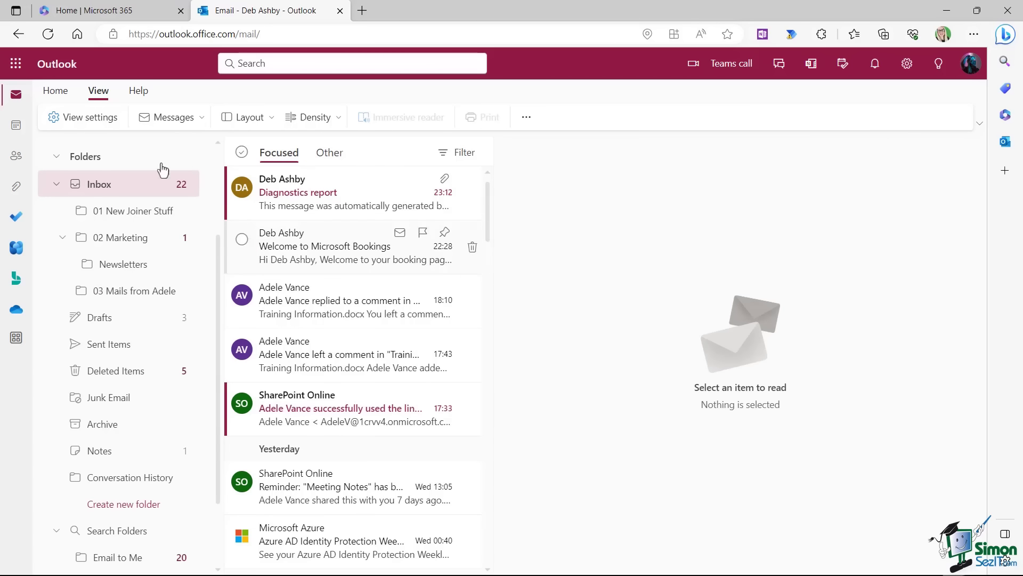
# Open Email > Rules in full settings and toggle the existing sender rule off and back on.
pyautogui.click(99, 118)
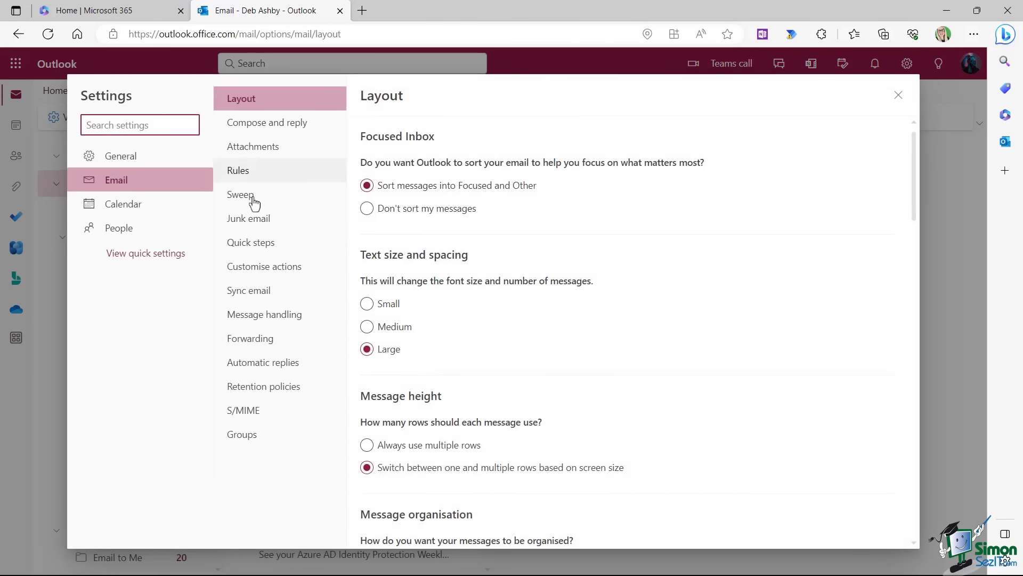
pyautogui.click(242, 173)
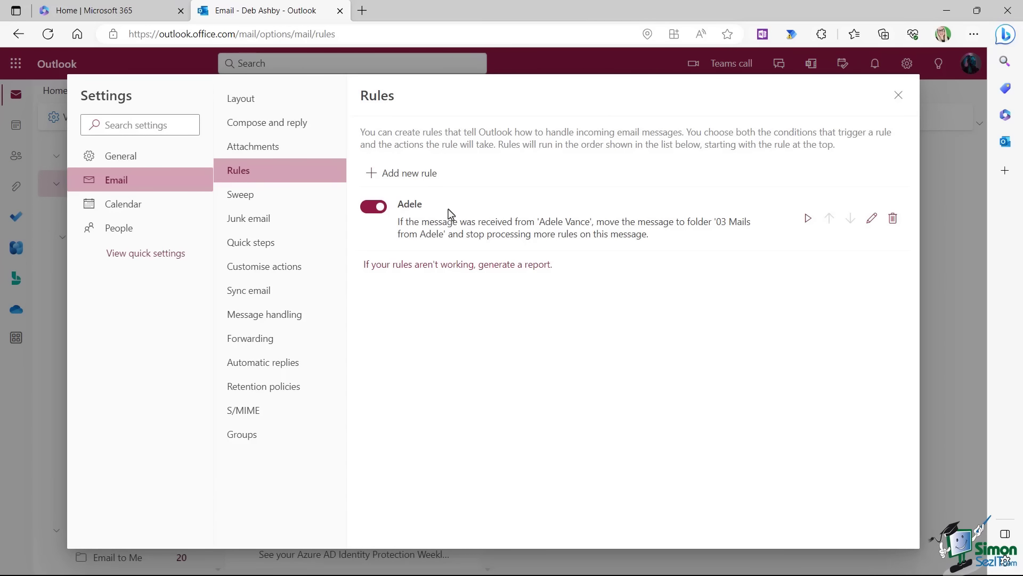
pyautogui.click(372, 207)
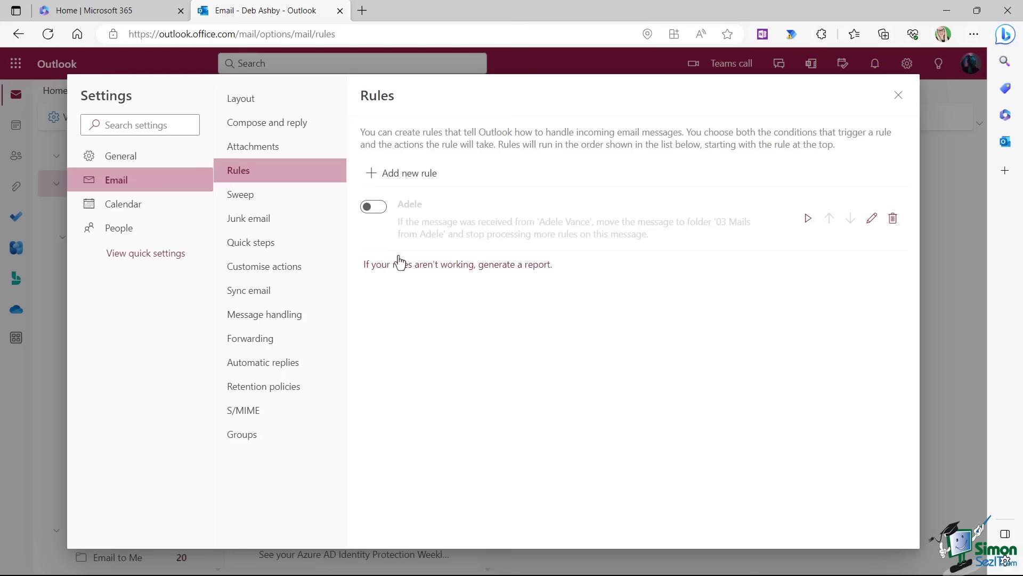
pyautogui.click(383, 213)
# Start a new rule named for the contact, with the condition From that contact.
pyautogui.click(409, 175)
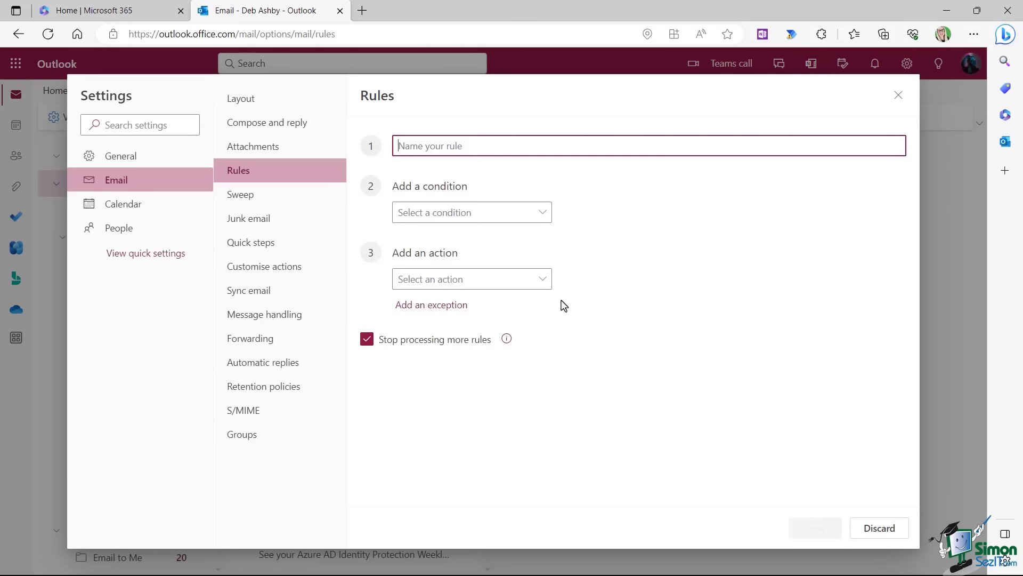
pyautogui.write('lex')
pyautogui.click(543, 214)
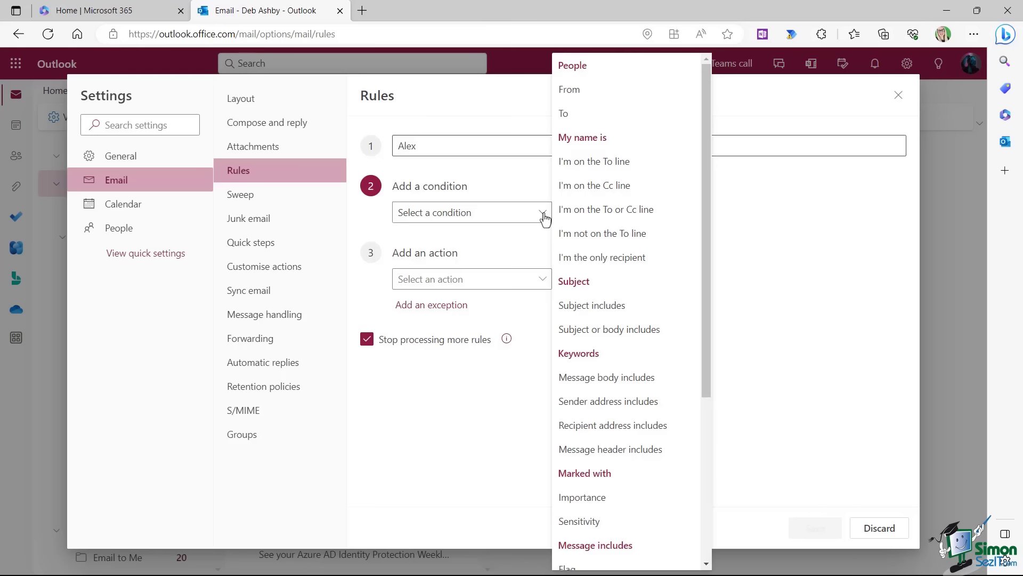
pyautogui.click(587, 93)
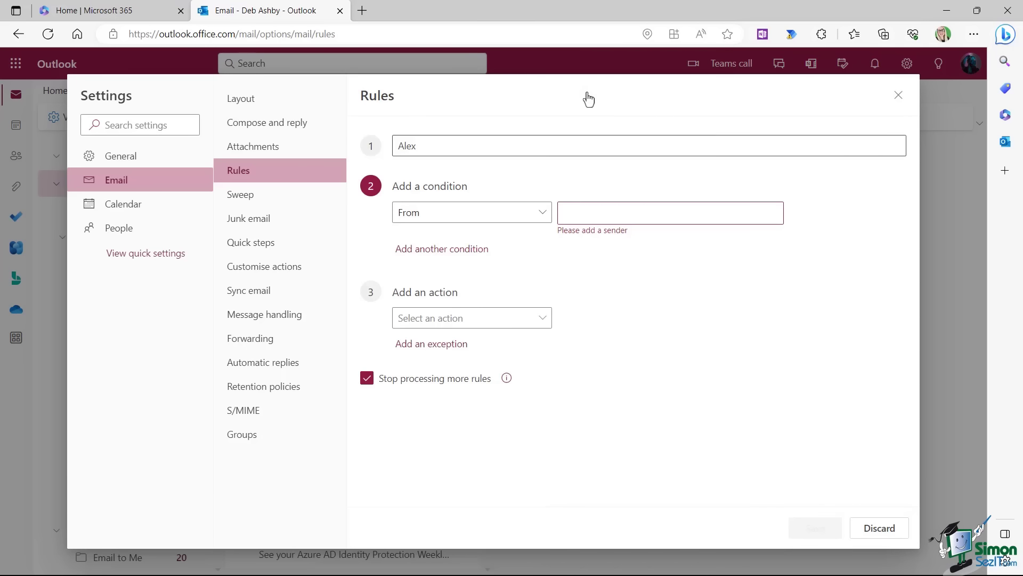
pyautogui.click(599, 211)
pyautogui.click(631, 296)
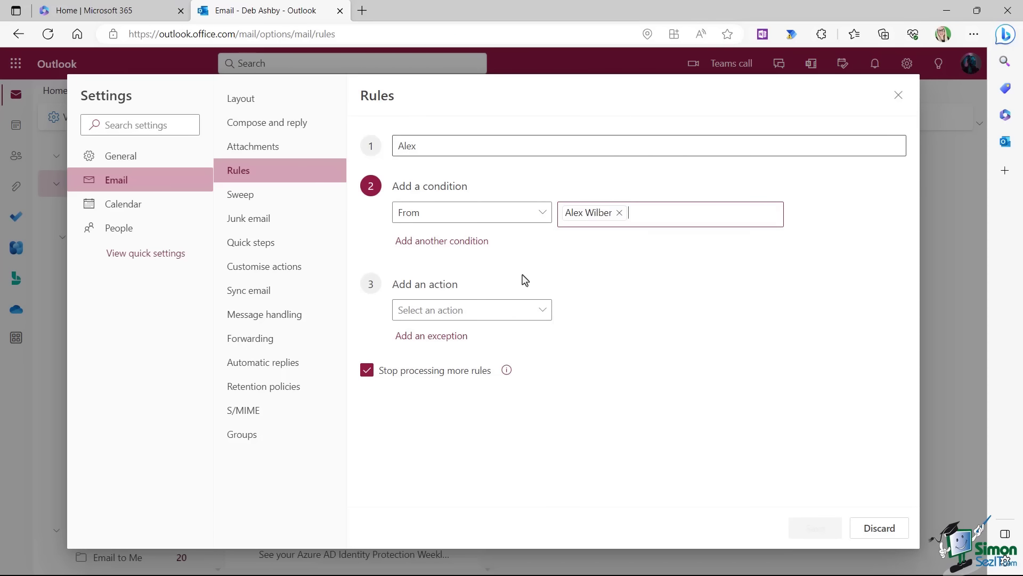
# Add a Categorise action using the Manager Emails category.
pyautogui.click(543, 311)
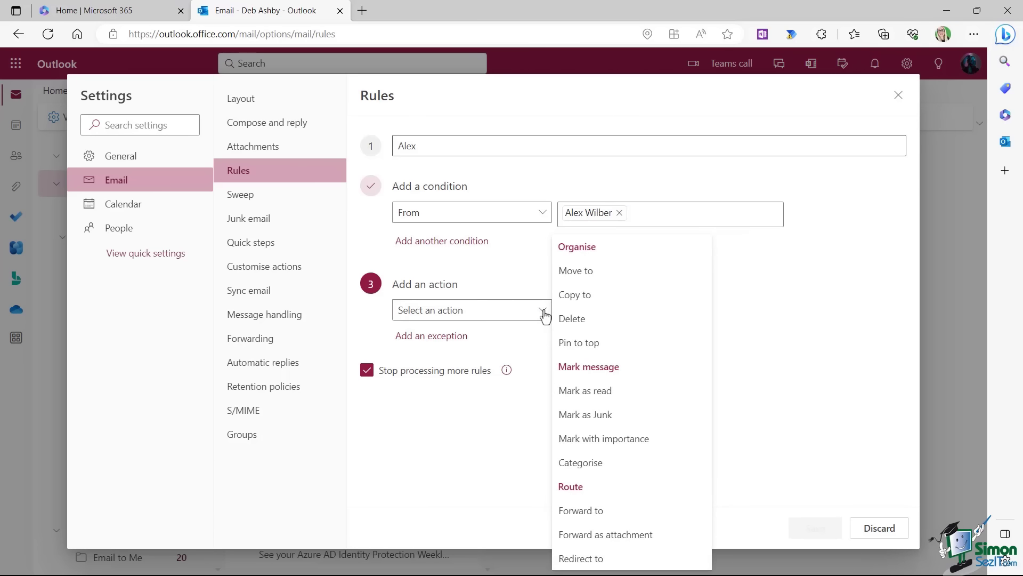
pyautogui.click(586, 462)
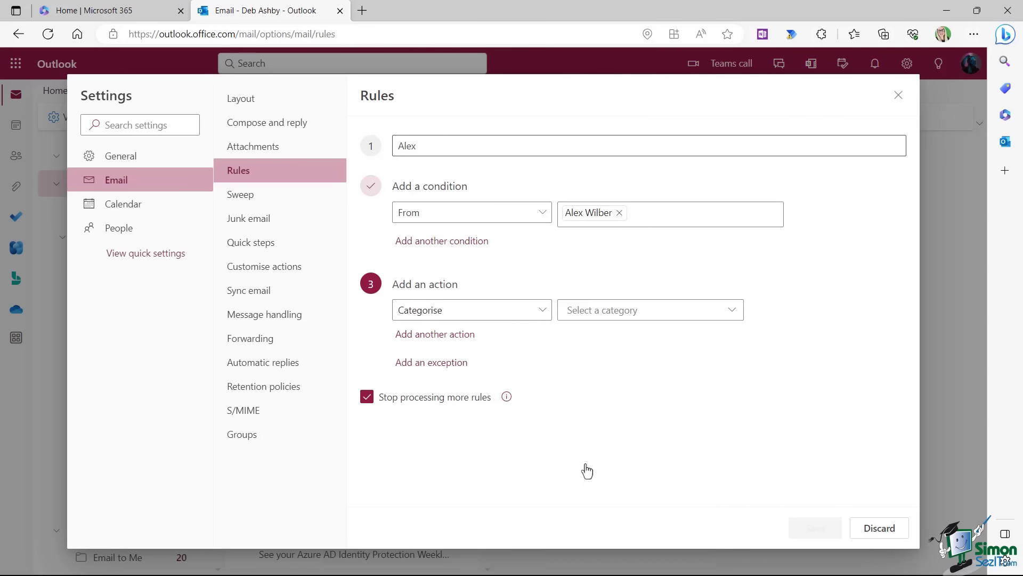
pyautogui.click(610, 314)
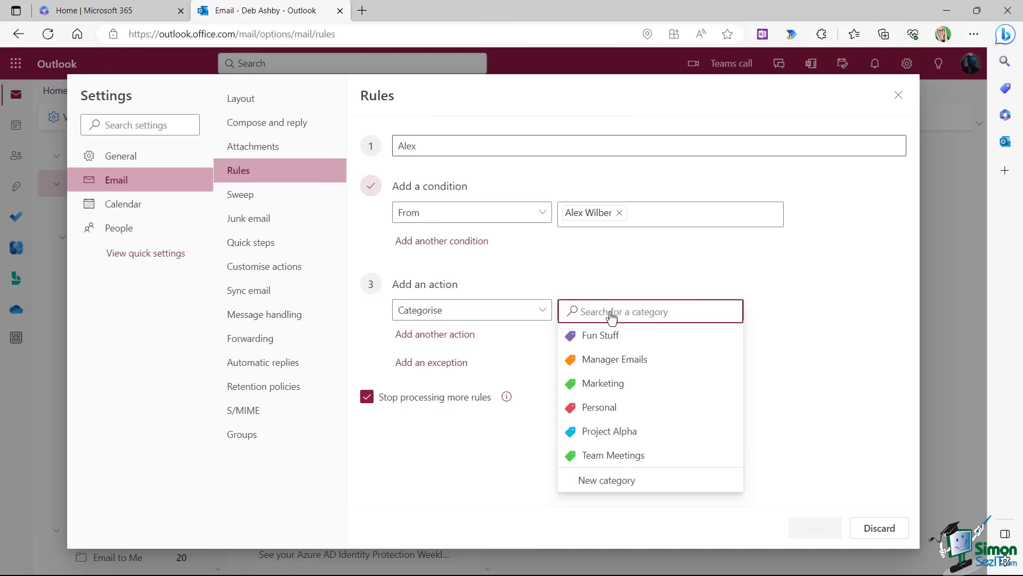
pyautogui.click(616, 360)
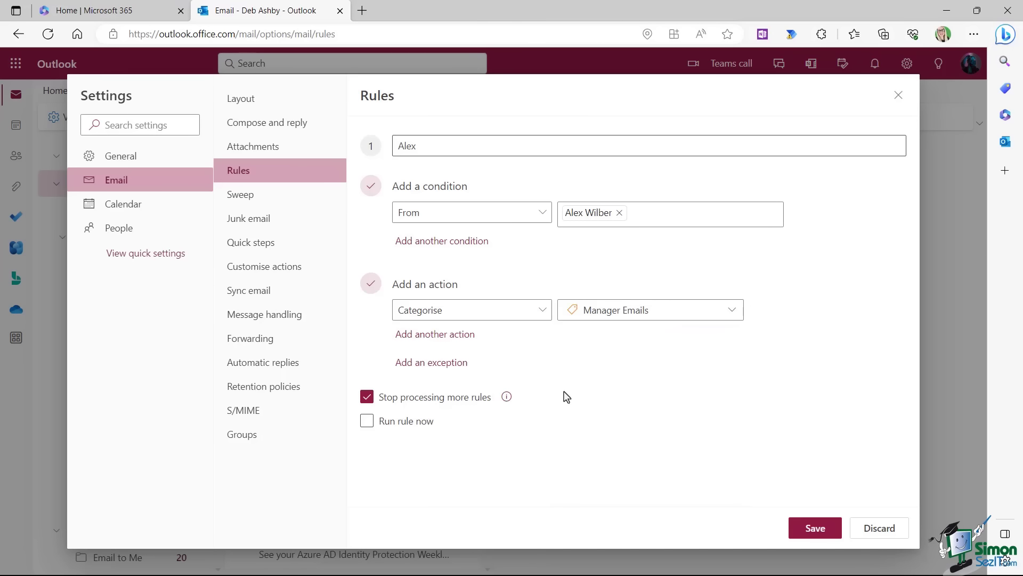
# Add actions marking importance High and pinning matching messages to the top.
pyautogui.click(432, 334)
pyautogui.click(544, 337)
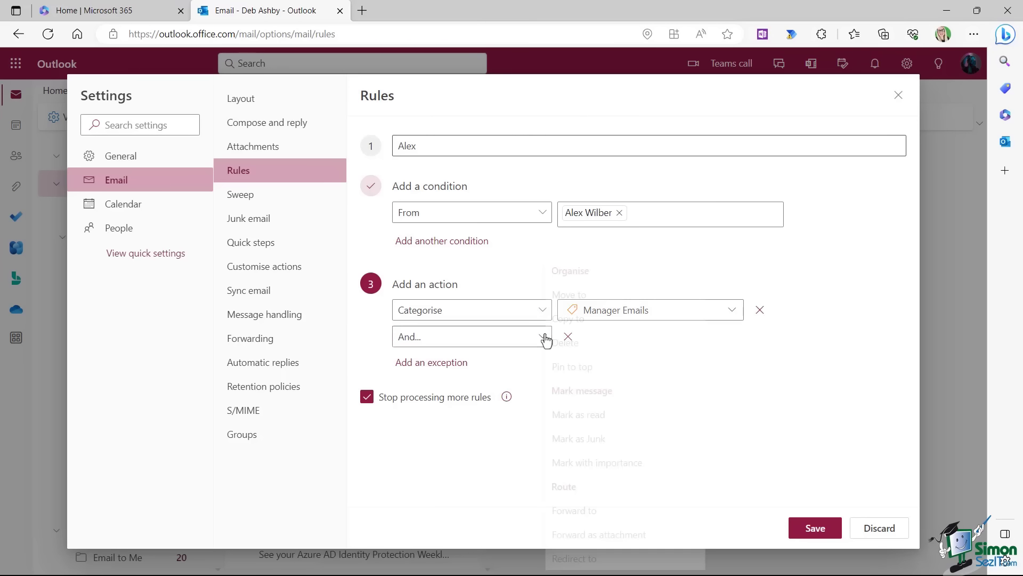
pyautogui.click(602, 462)
pyautogui.click(653, 343)
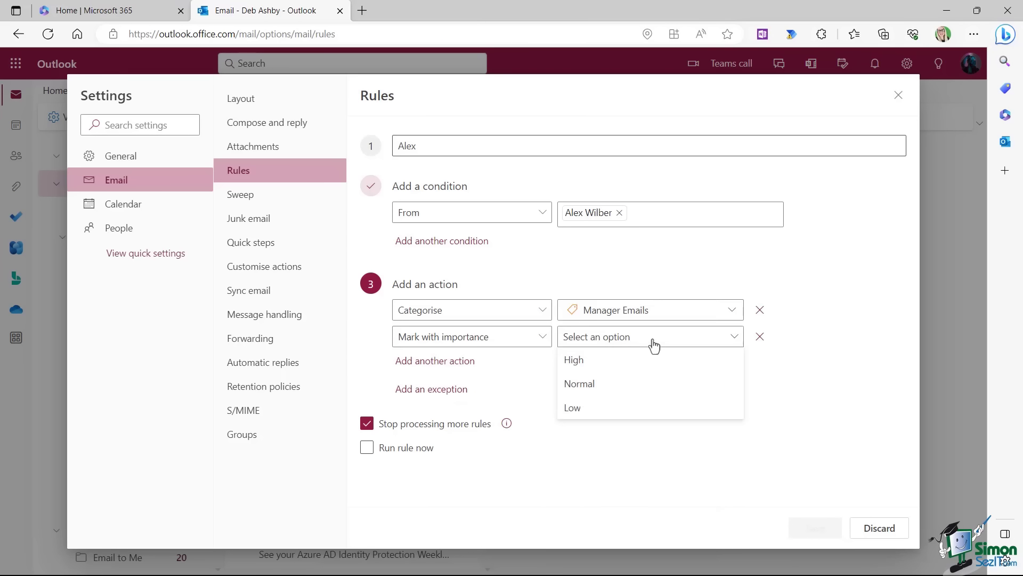
pyautogui.click(595, 366)
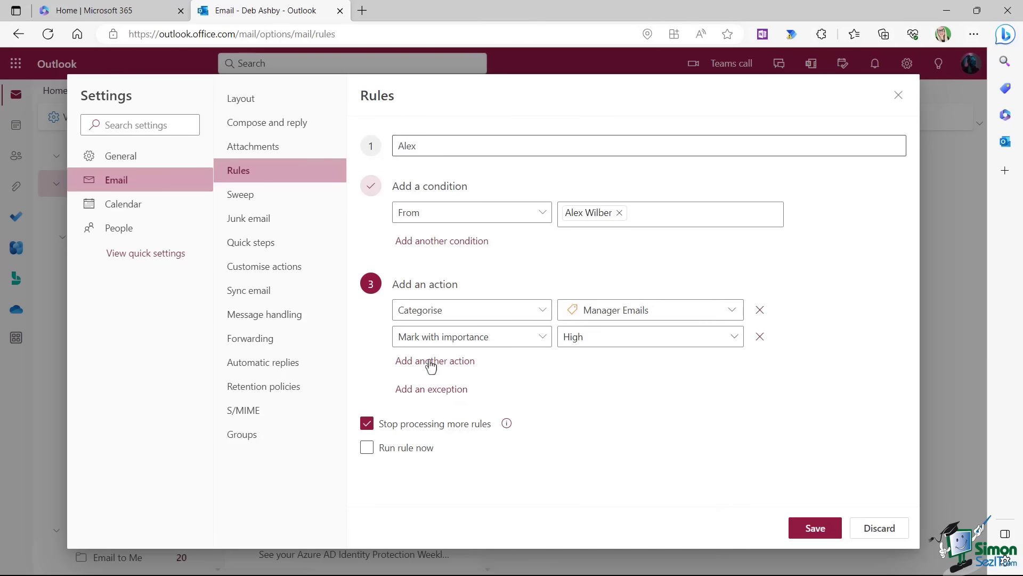
pyautogui.click(429, 360)
pyautogui.click(543, 363)
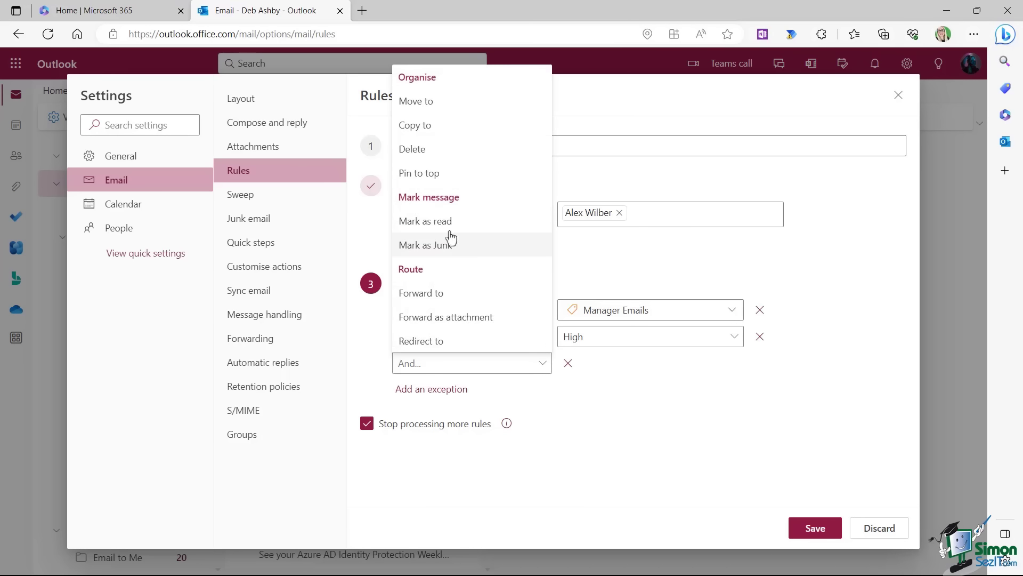
pyautogui.click(482, 173)
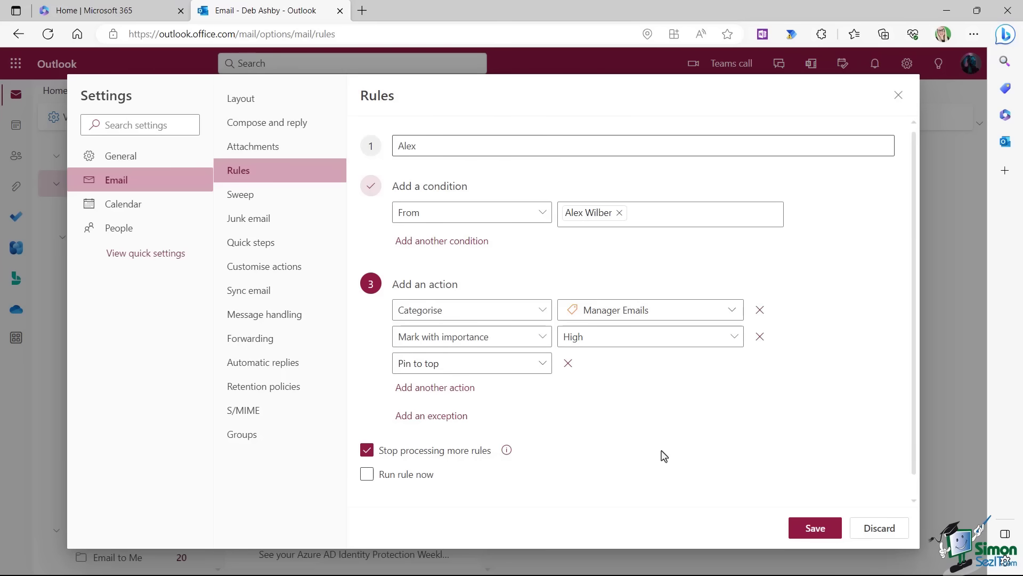
# Tick Run rule now, save the rule, and check the pinned 'Taco Tuesday!' email in the inbox.
pyautogui.click(367, 474)
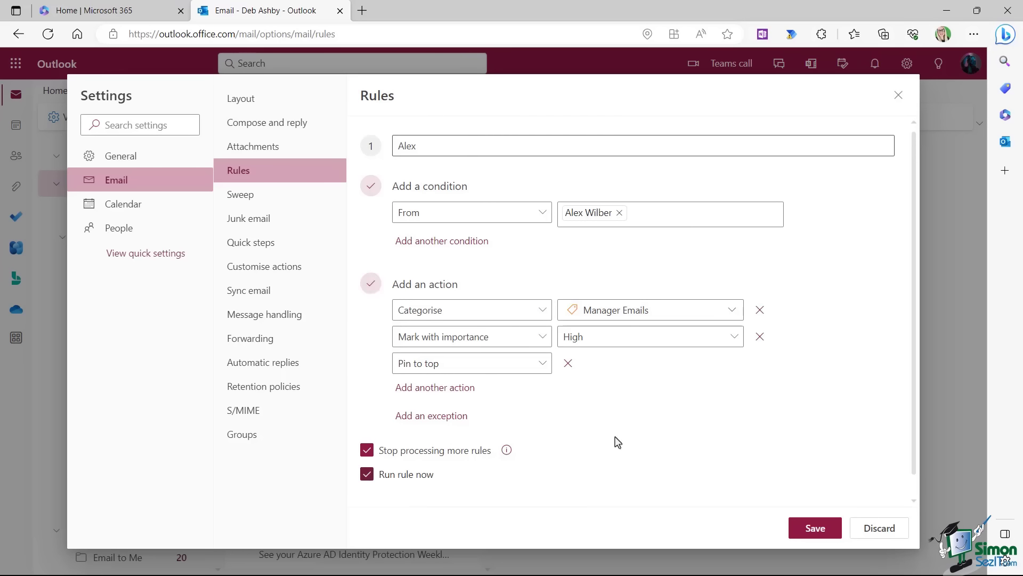
pyautogui.click(814, 531)
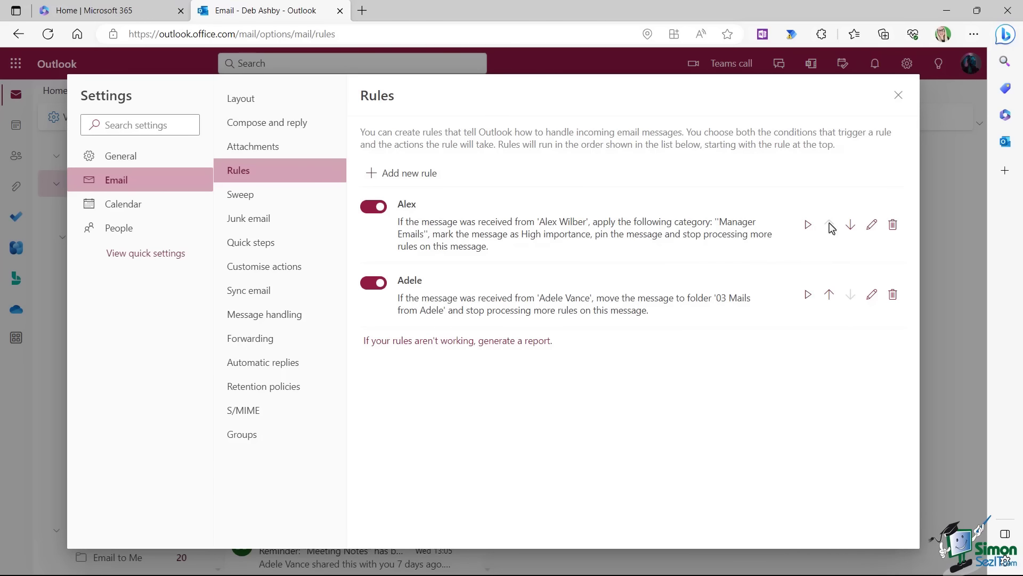
pyautogui.click(899, 95)
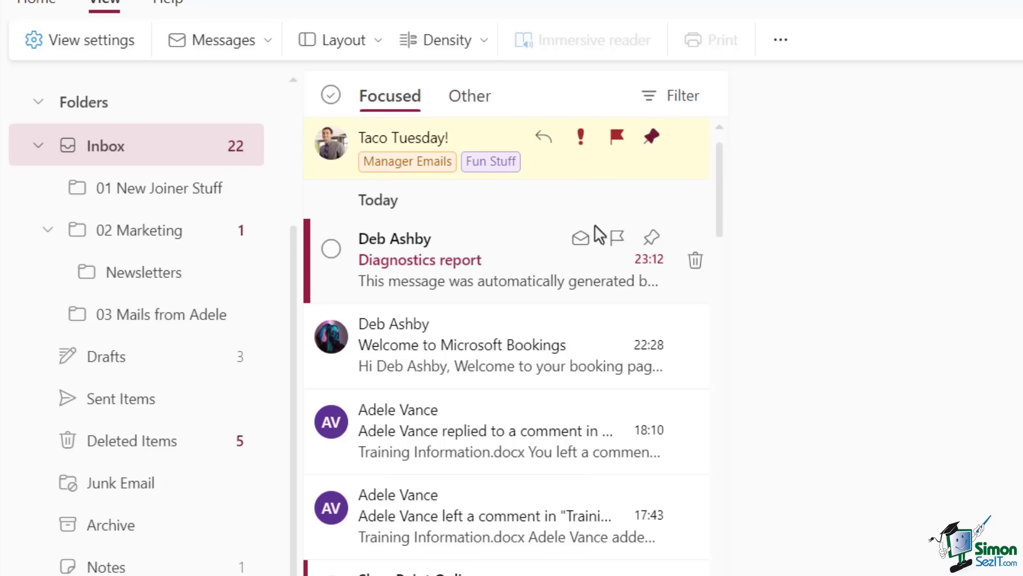
# Reopen Settings > Rules to review the saved rules, then close Settings.
pyautogui.click(59, 43)
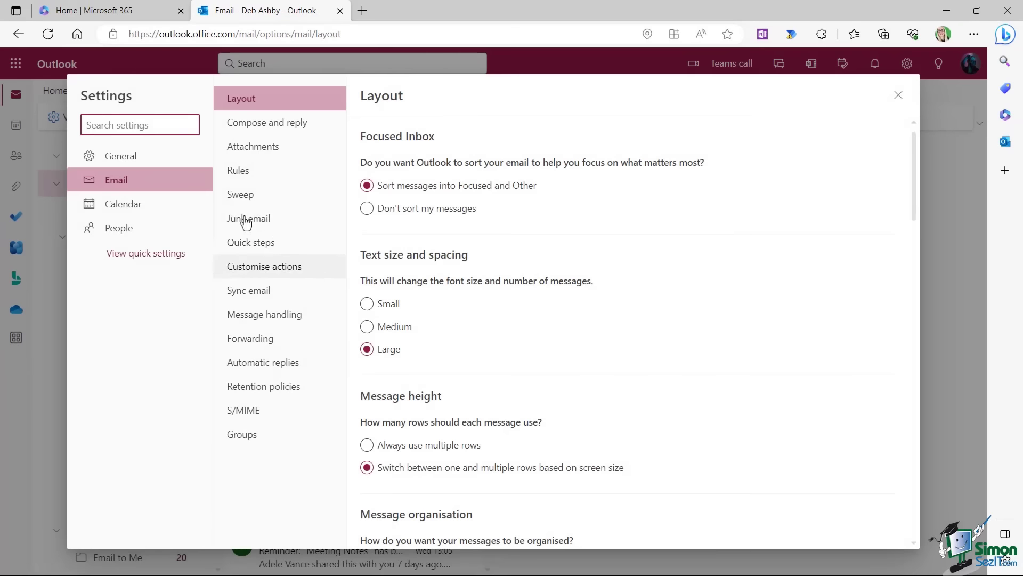
pyautogui.click(239, 170)
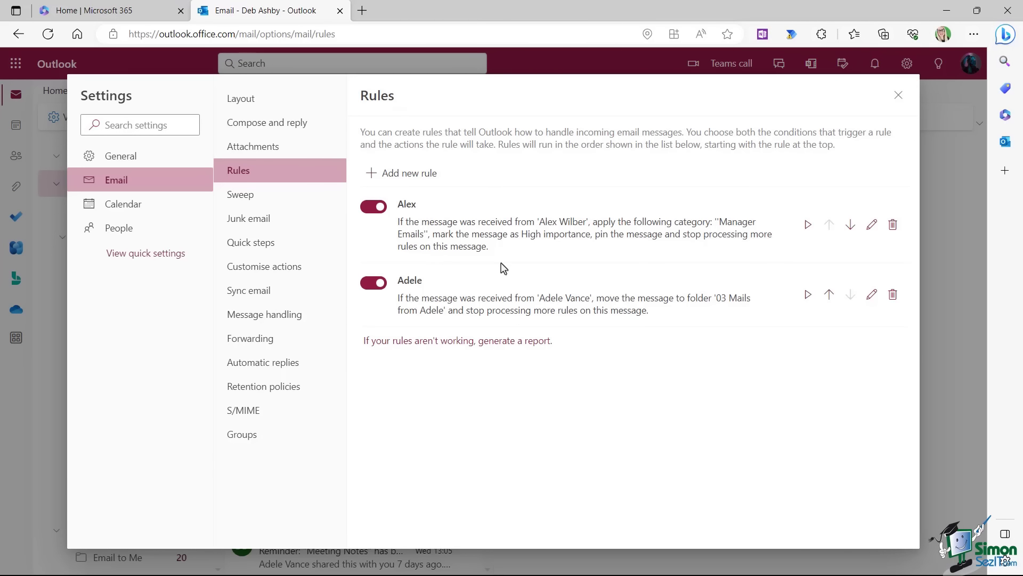
pyautogui.click(898, 95)
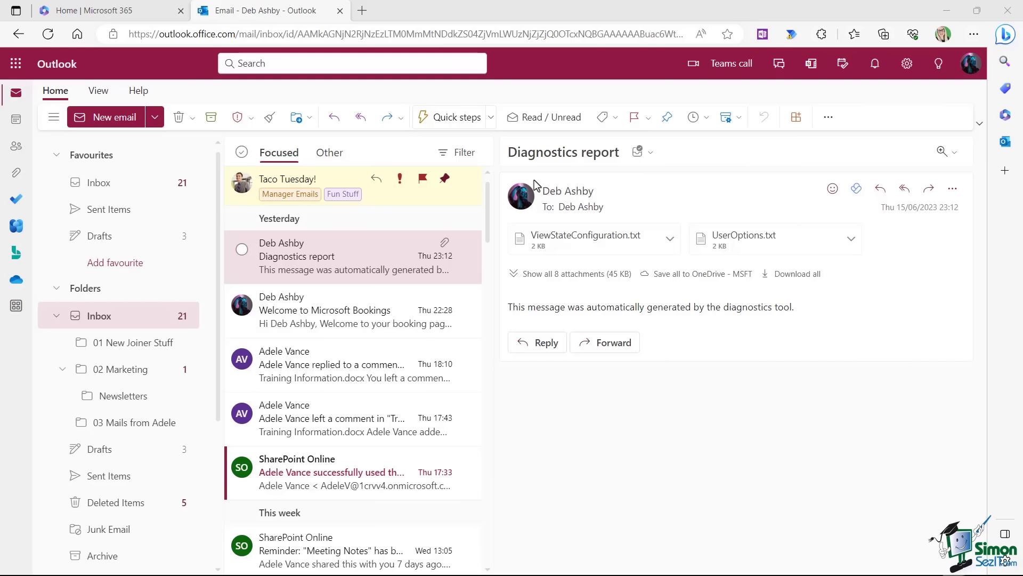
# Open the quick Settings pane and scroll through its Focused Inbox, density and reading pane options.
pyautogui.click(907, 64)
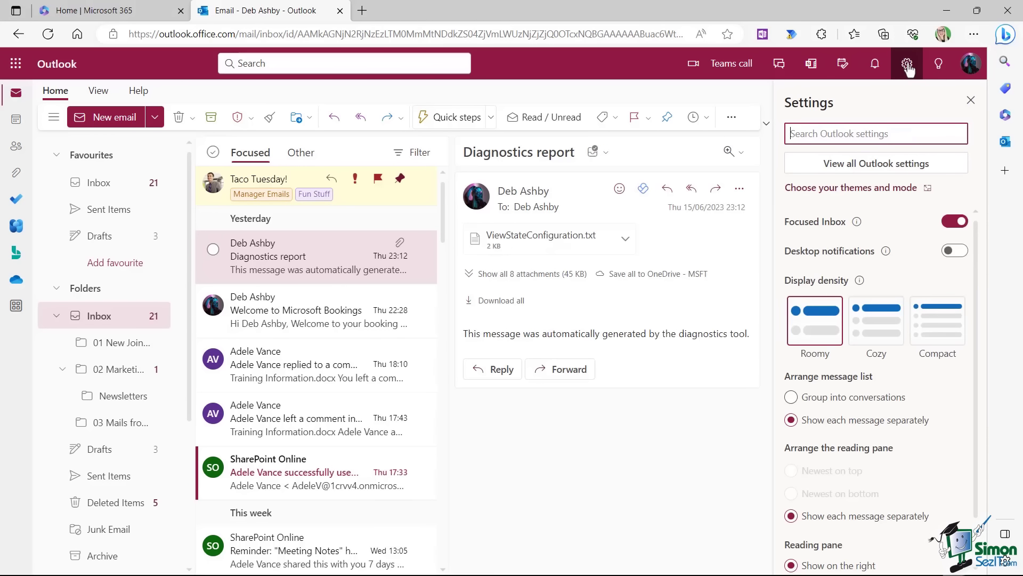
pyautogui.scroll(-1, 868, 257)
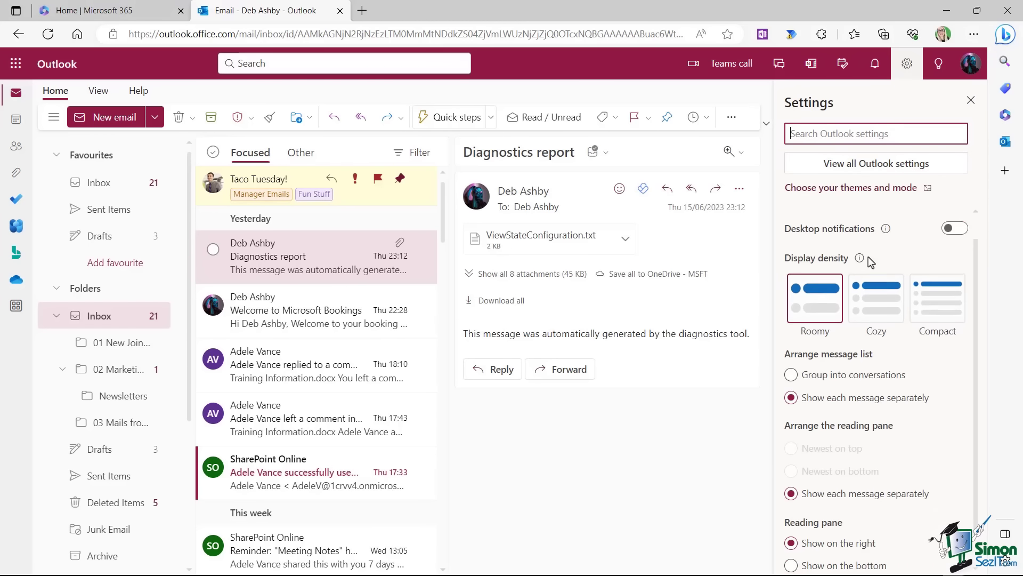
pyautogui.scroll(-1, 868, 257)
pyautogui.scroll(2, 868, 257)
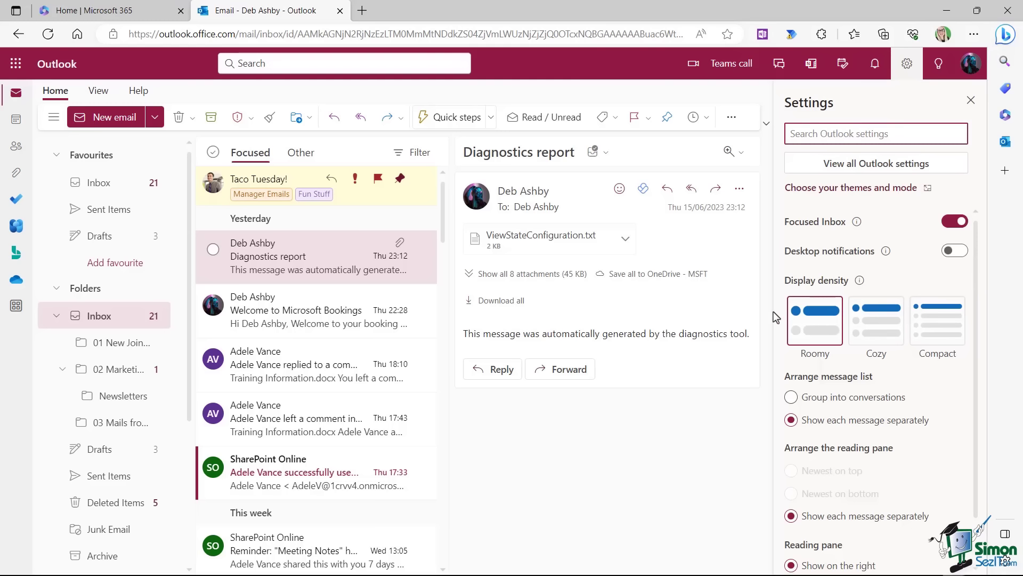
pyautogui.click(870, 327)
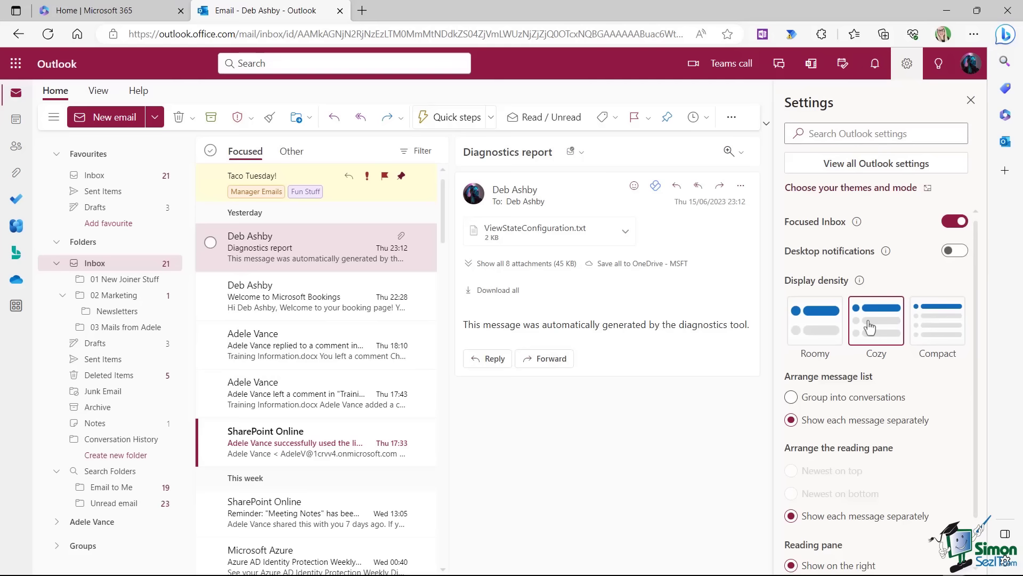
pyautogui.click(938, 334)
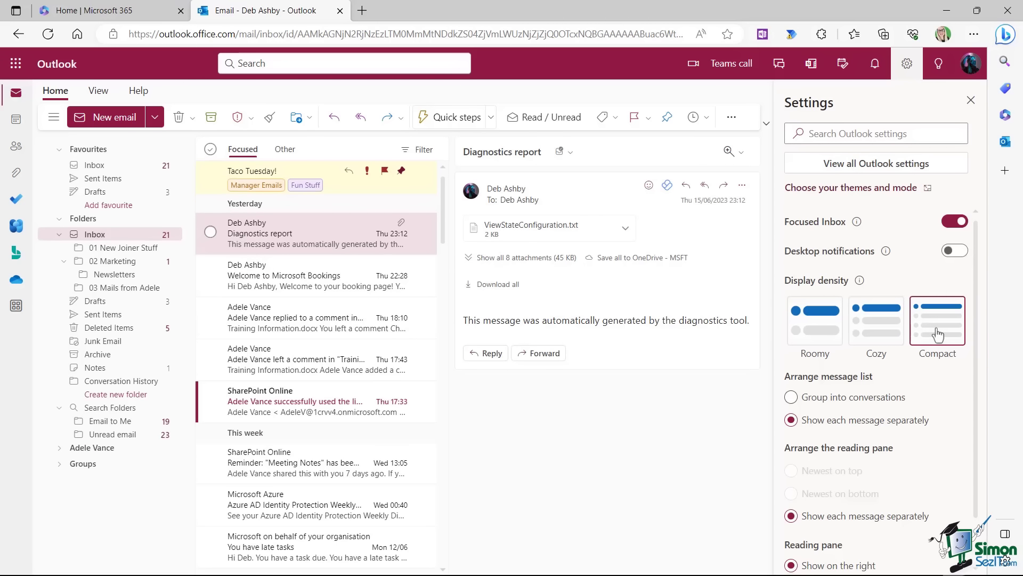
pyautogui.click(870, 332)
pyautogui.scroll(-1, 864, 331)
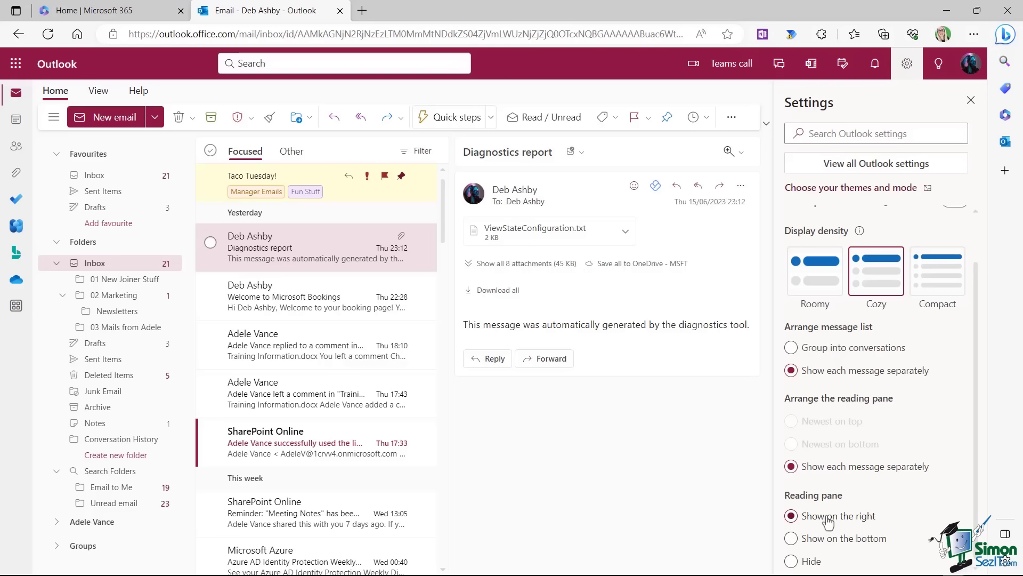
pyautogui.scroll(1, 925, 405)
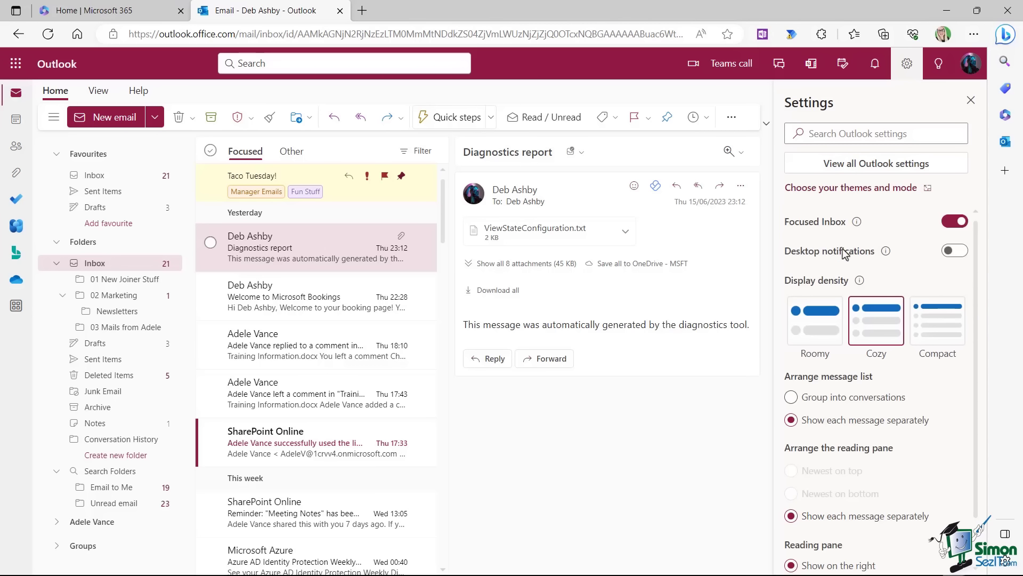
# Open View all Outlook settings and scroll through Email > Layout to the Reading pane section.
pyautogui.click(869, 170)
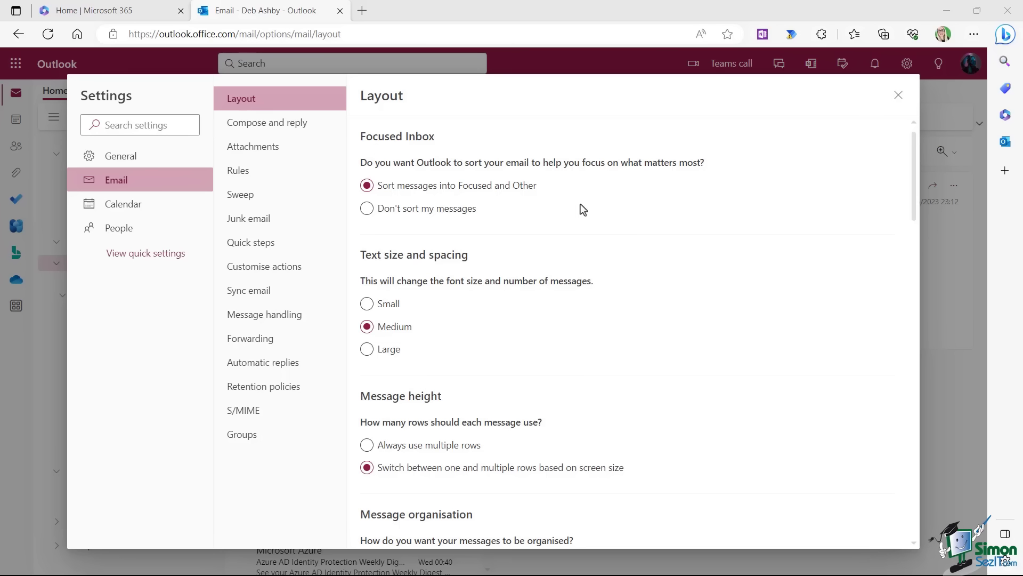
pyautogui.scroll(-3, 580, 205)
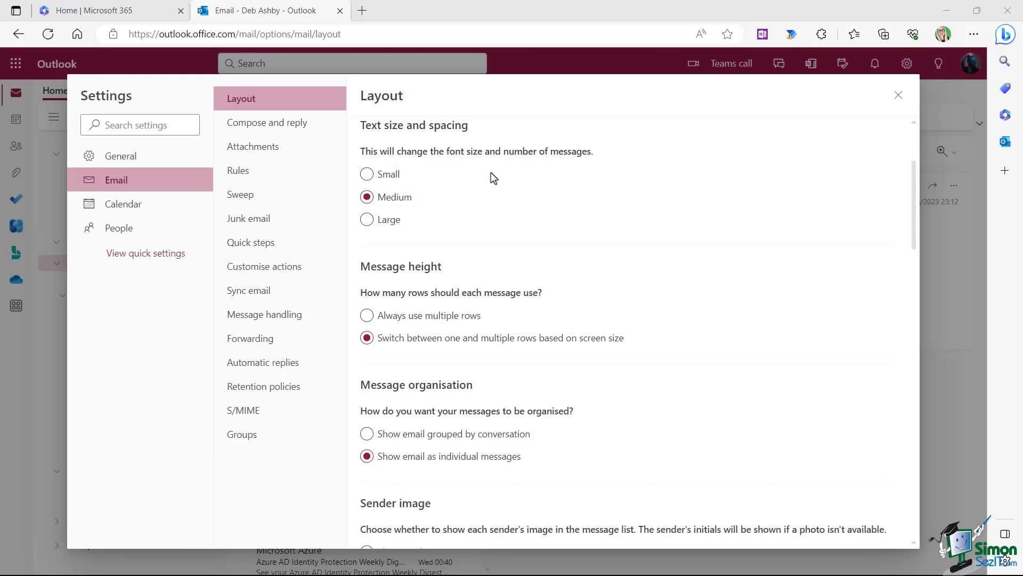
pyautogui.scroll(-3, 494, 178)
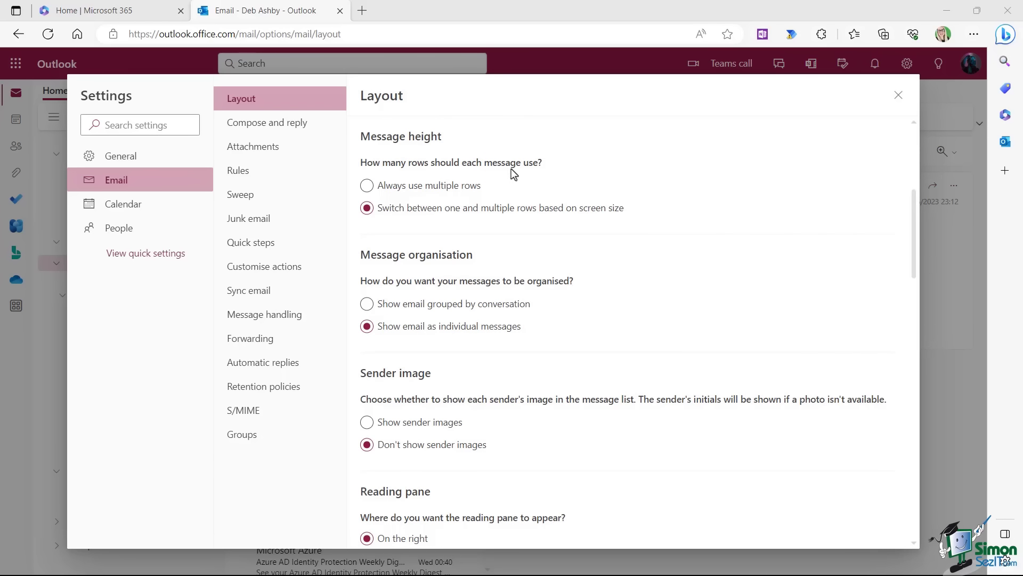
pyautogui.click(481, 88)
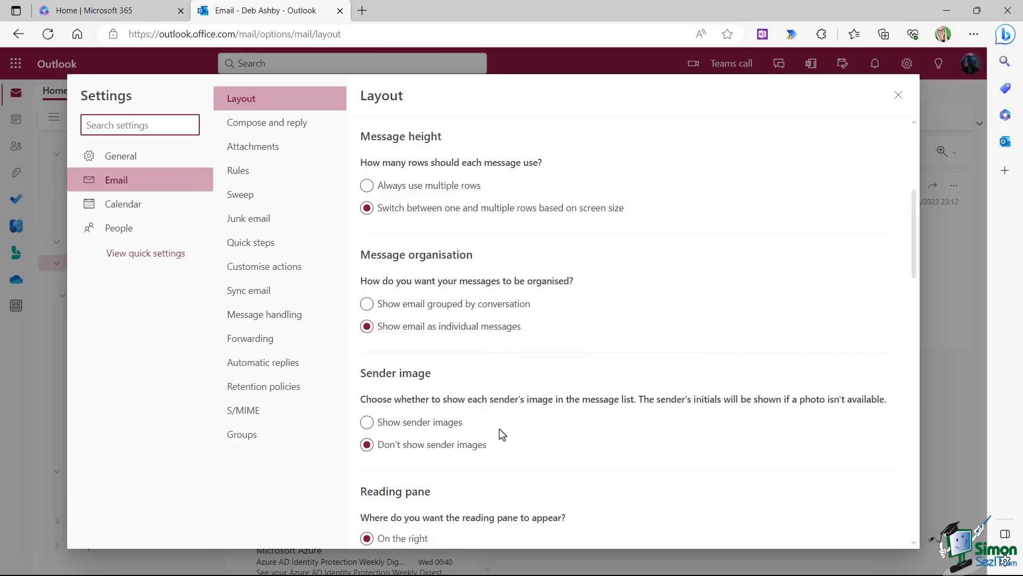
pyautogui.scroll(-5, 500, 429)
pyautogui.scroll(1, 469, 334)
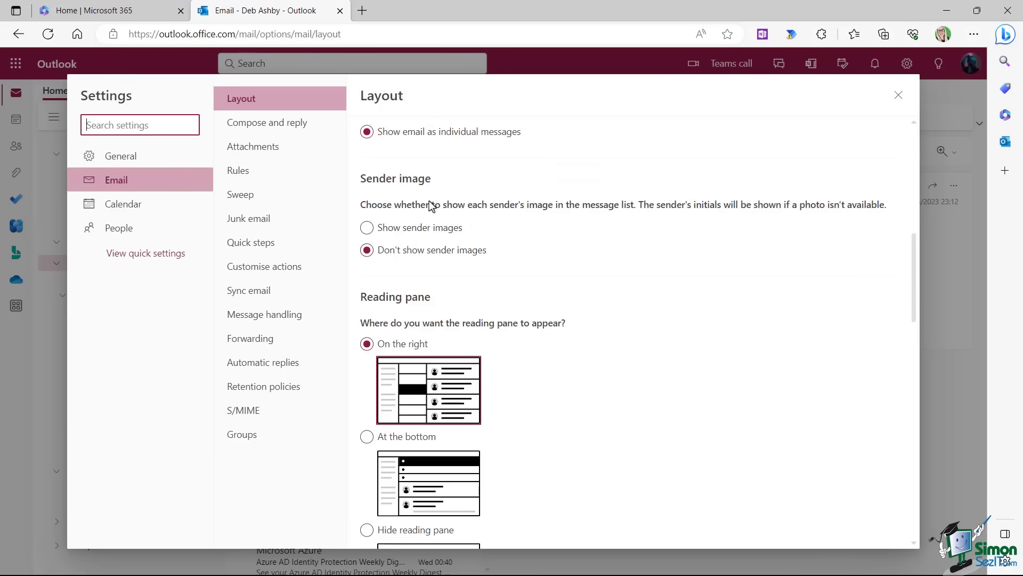
pyautogui.scroll(-2, 514, 279)
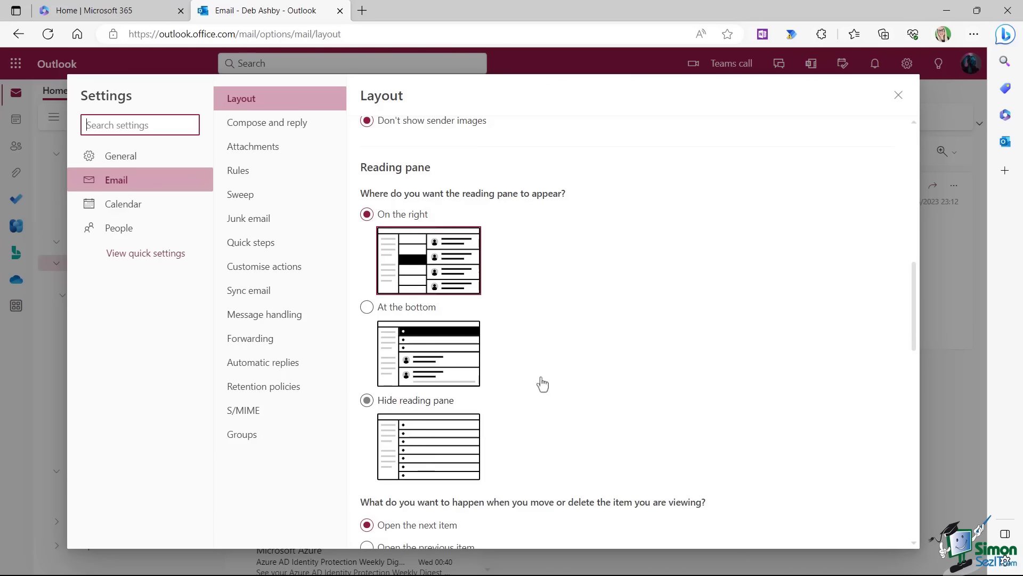
pyautogui.scroll(-3, 540, 384)
# In Compose and reply, turn on Always show Bcc and Always show From, keeping HTML format.
pyautogui.click(262, 135)
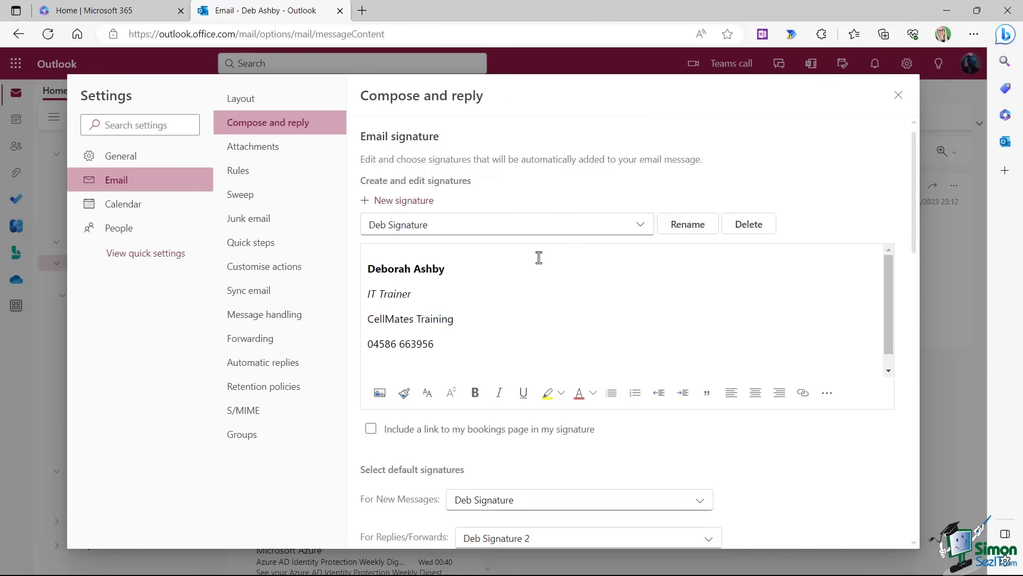
pyautogui.scroll(-1, 539, 258)
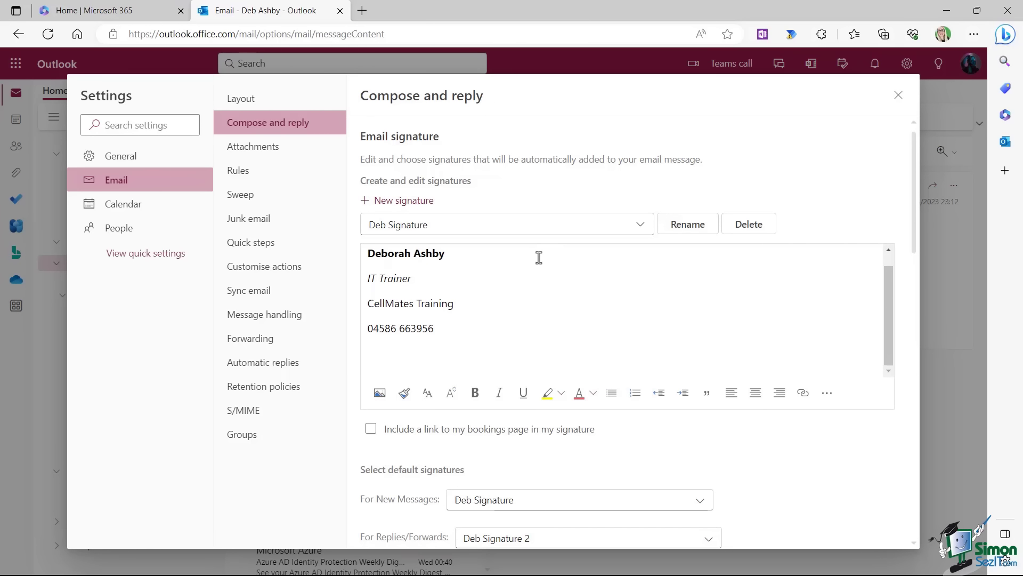
pyautogui.scroll(-8, 539, 258)
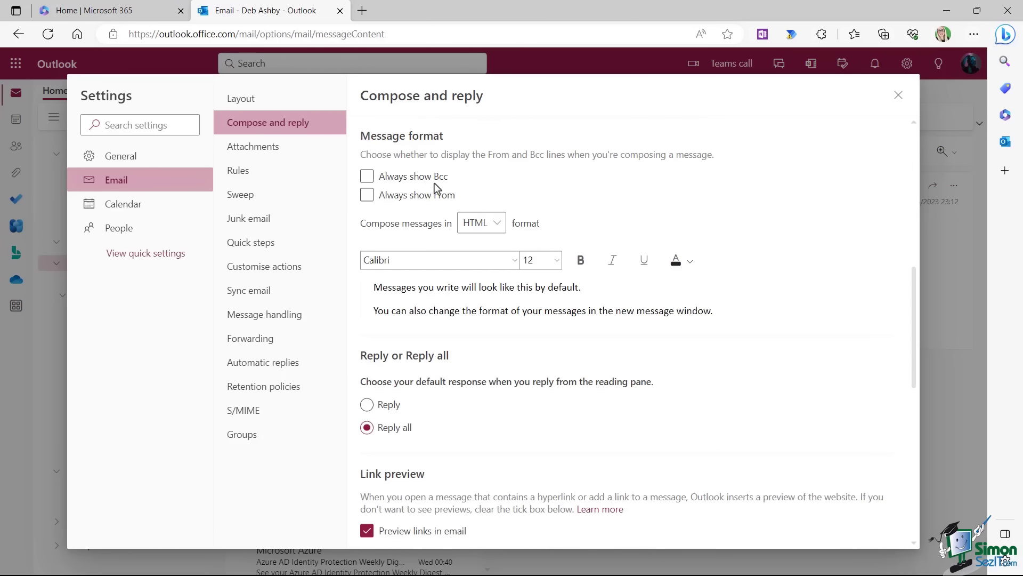
pyautogui.click(435, 181)
pyautogui.click(497, 228)
pyautogui.click(539, 196)
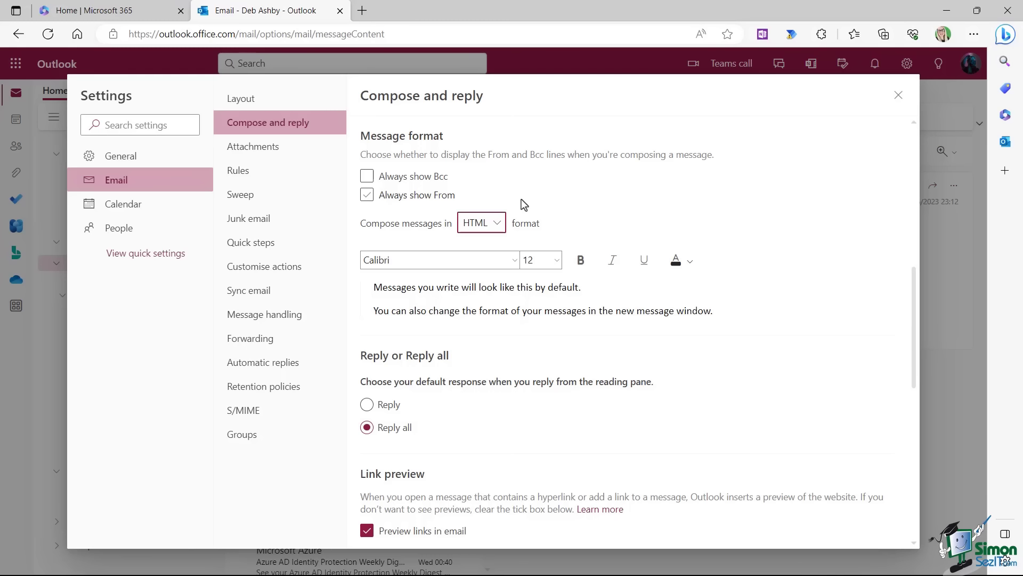
pyautogui.click(366, 195)
pyautogui.click(366, 177)
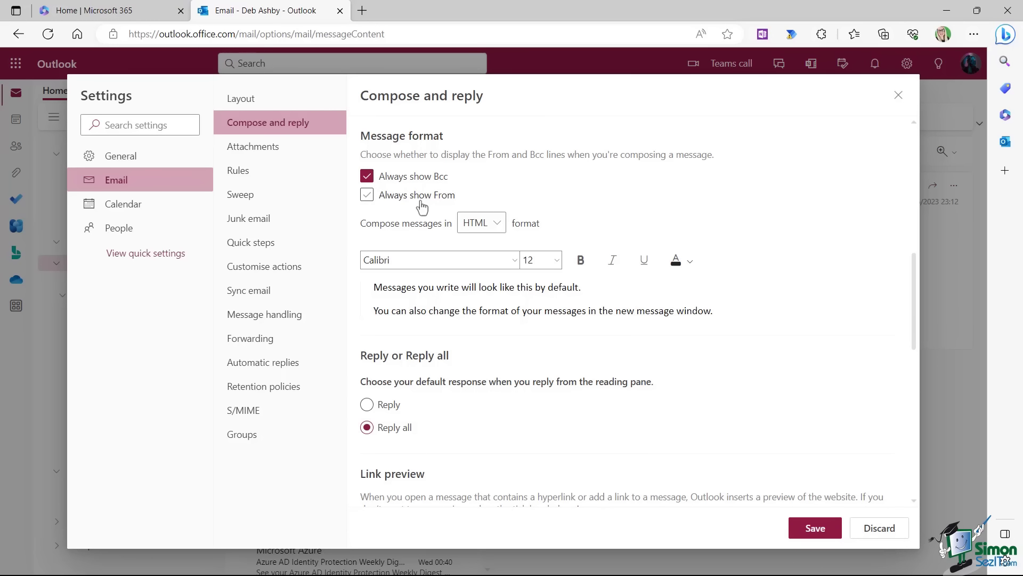
pyautogui.click(367, 196)
pyautogui.scroll(-3, 538, 181)
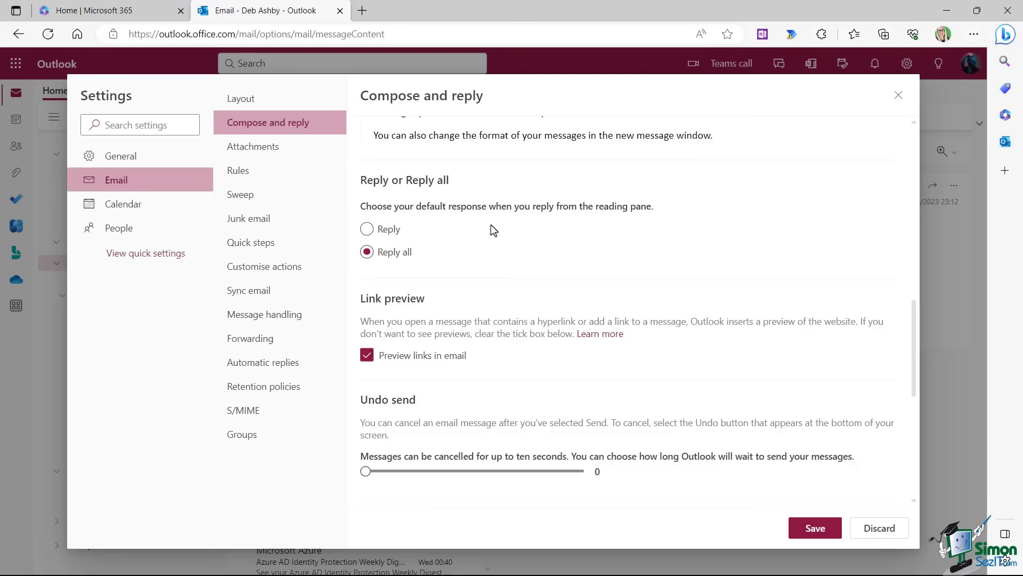
pyautogui.scroll(-2, 490, 225)
pyautogui.scroll(-2, 491, 224)
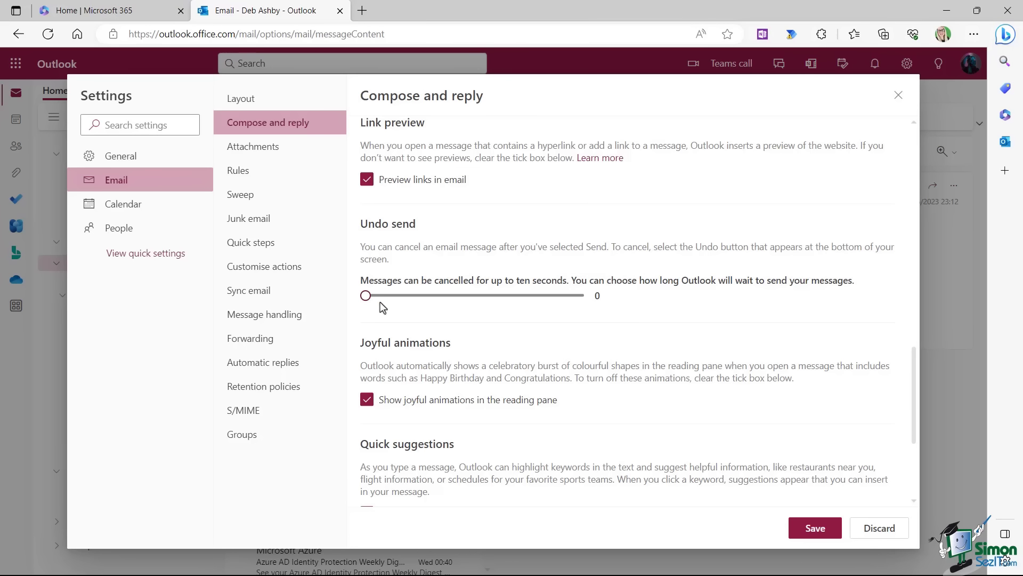
# Drag the Undo send slider to 10 seconds, then go to the Attachments settings page.
pyautogui.moveTo(368, 295); pyautogui.dragTo(585, 296)
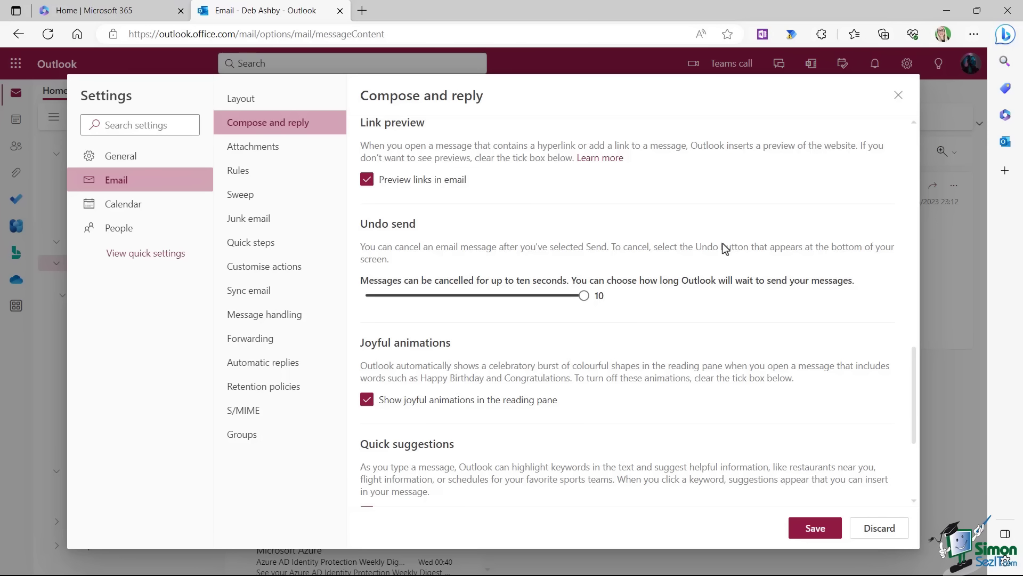
pyautogui.scroll(-3, 635, 255)
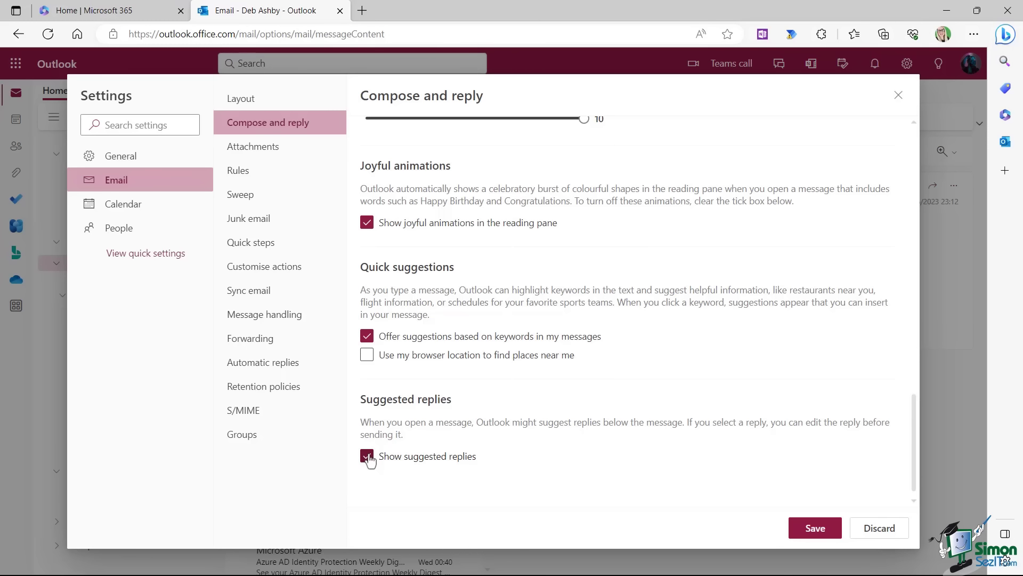
pyautogui.click(265, 150)
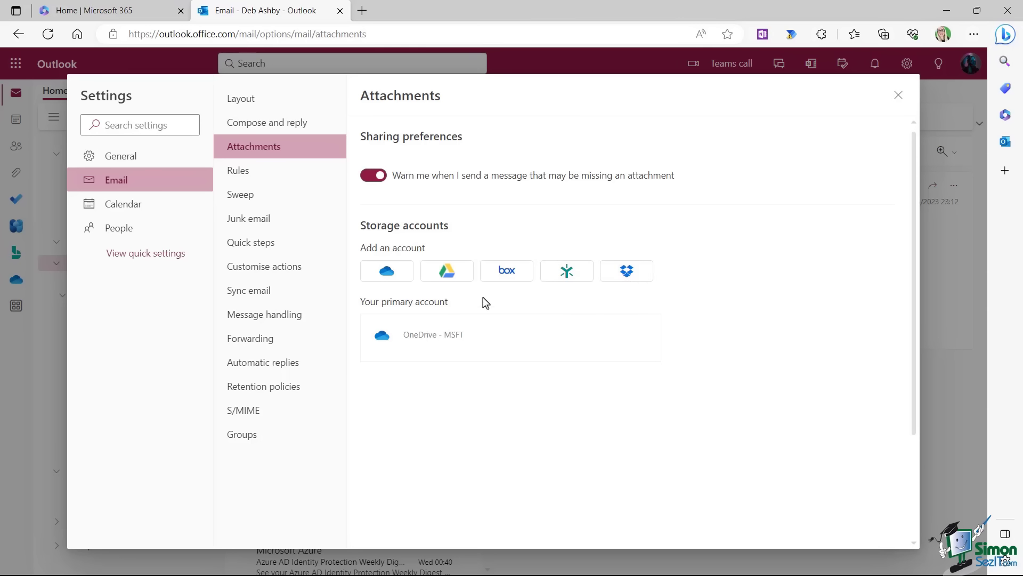
# Review the two rules on the Rules page, then open the Junk email settings.
pyautogui.click(246, 171)
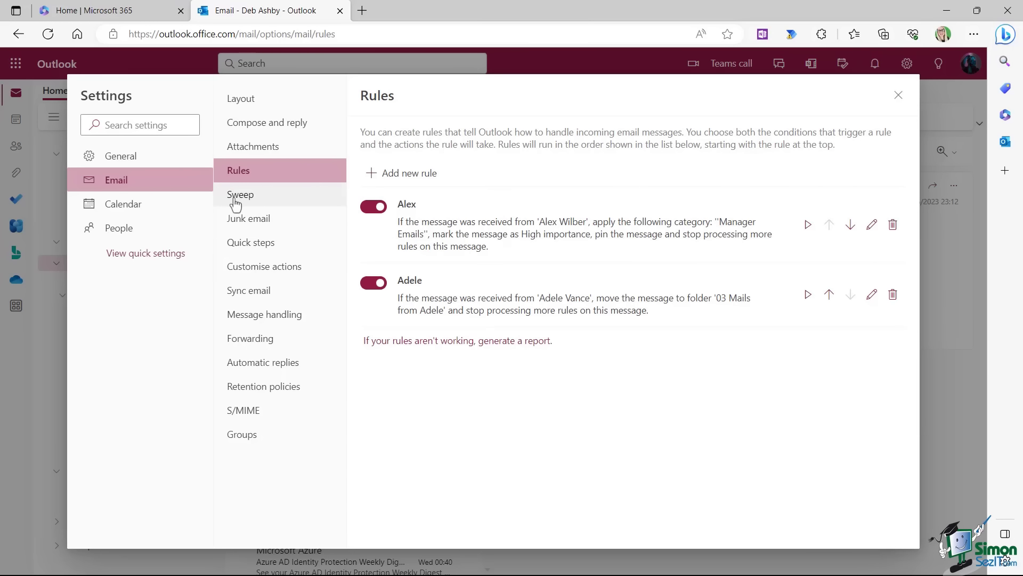
pyautogui.click(253, 227)
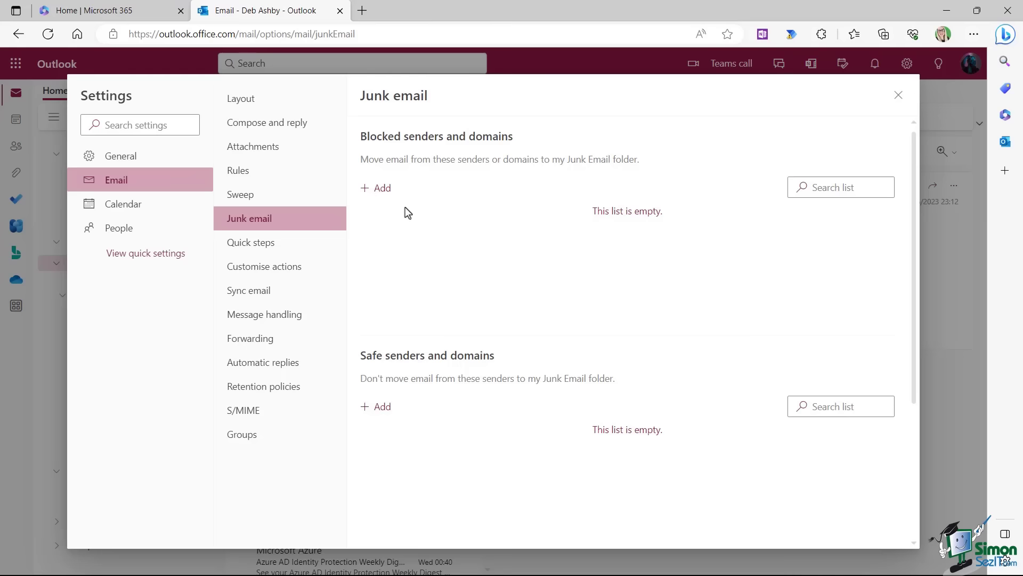
# Scroll past the Junk email settings and open the empty Quick steps page.
pyautogui.scroll(-3, 495, 268)
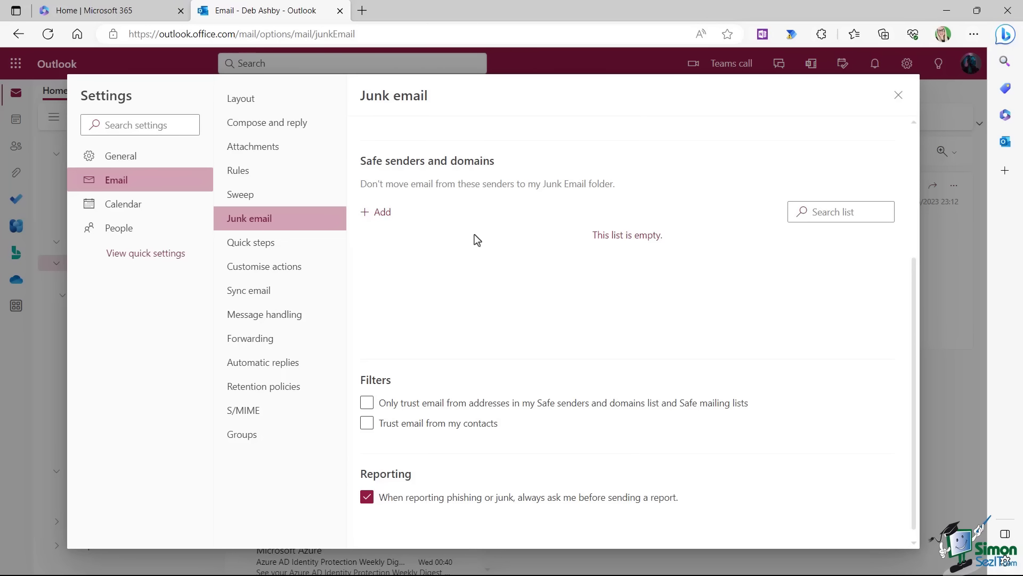
pyautogui.scroll(-1, 471, 245)
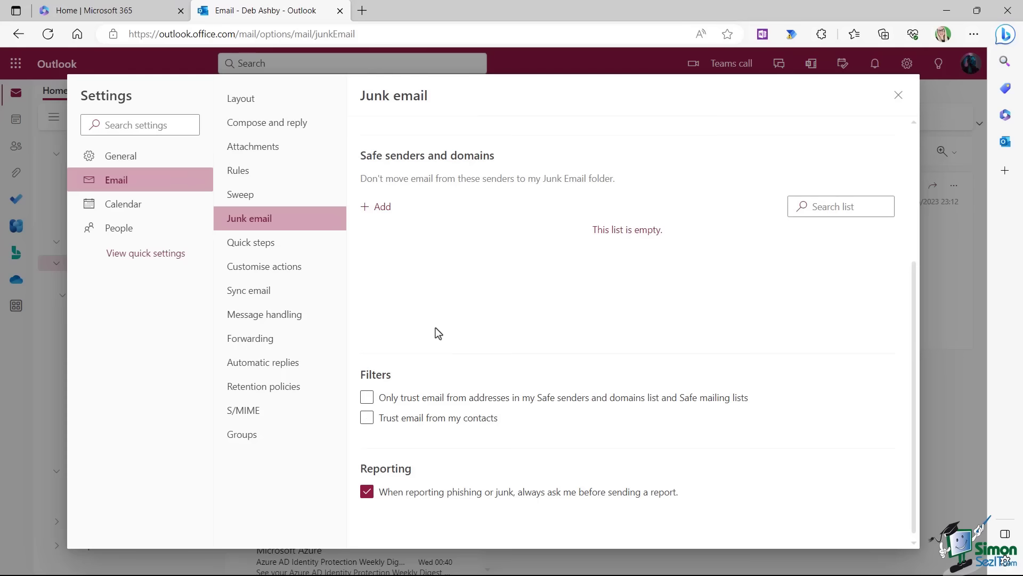
pyautogui.click(262, 244)
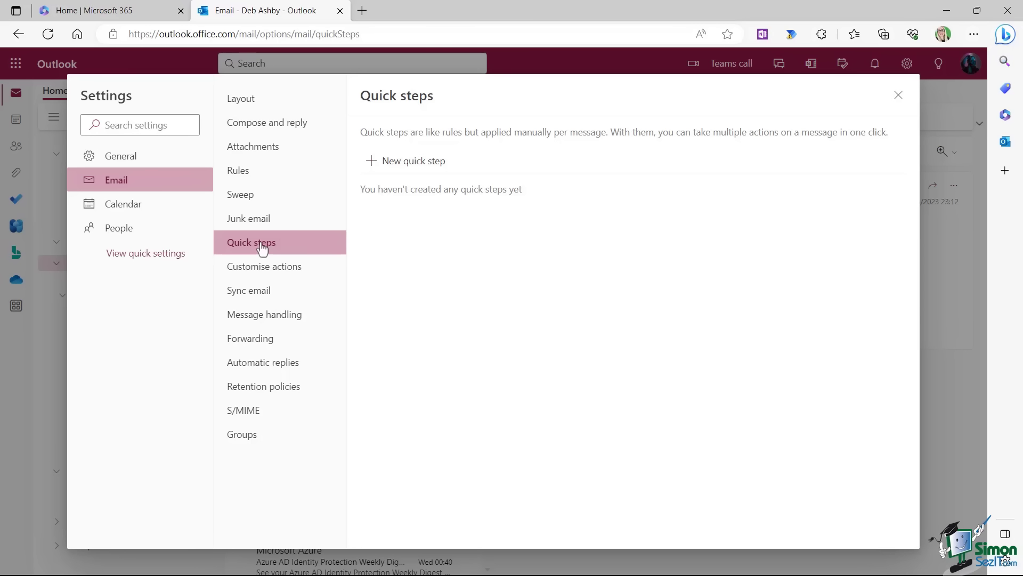
# Save a 'Mails from Gradie' quick step that flags messages for Today, with no shortcut.
pyautogui.click(406, 161)
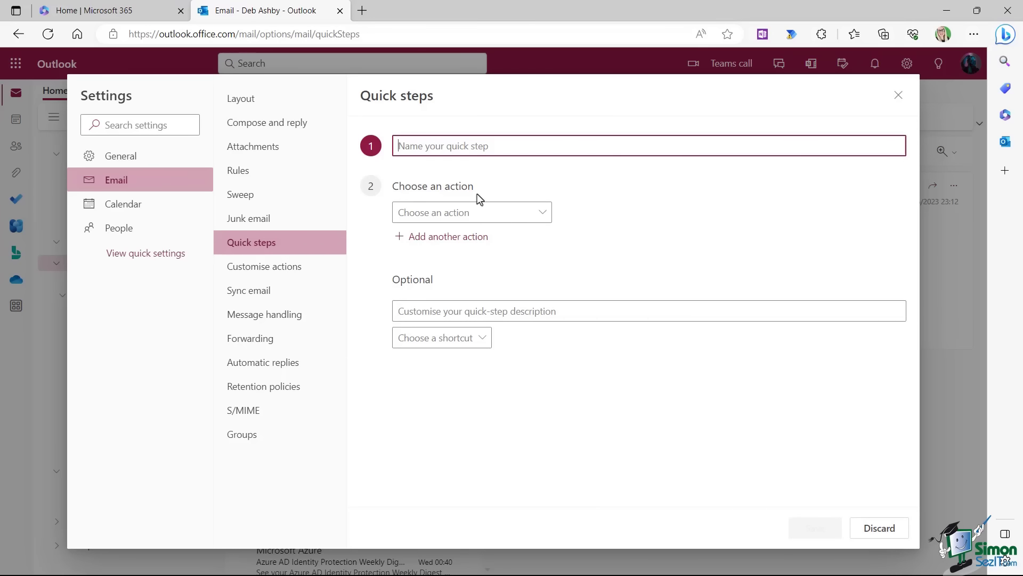
pyautogui.write('Mails from Gradie')
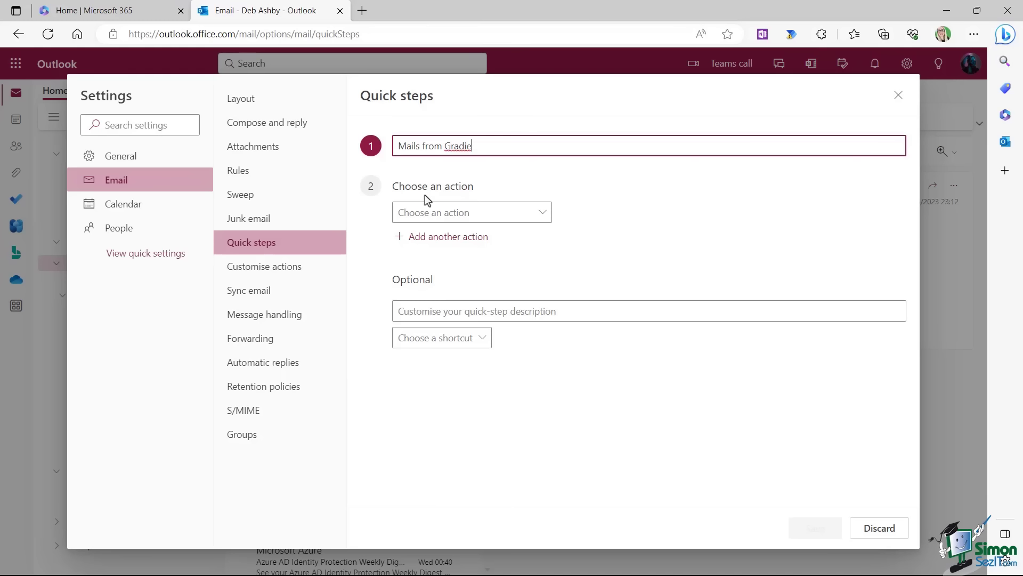
pyautogui.click(543, 212)
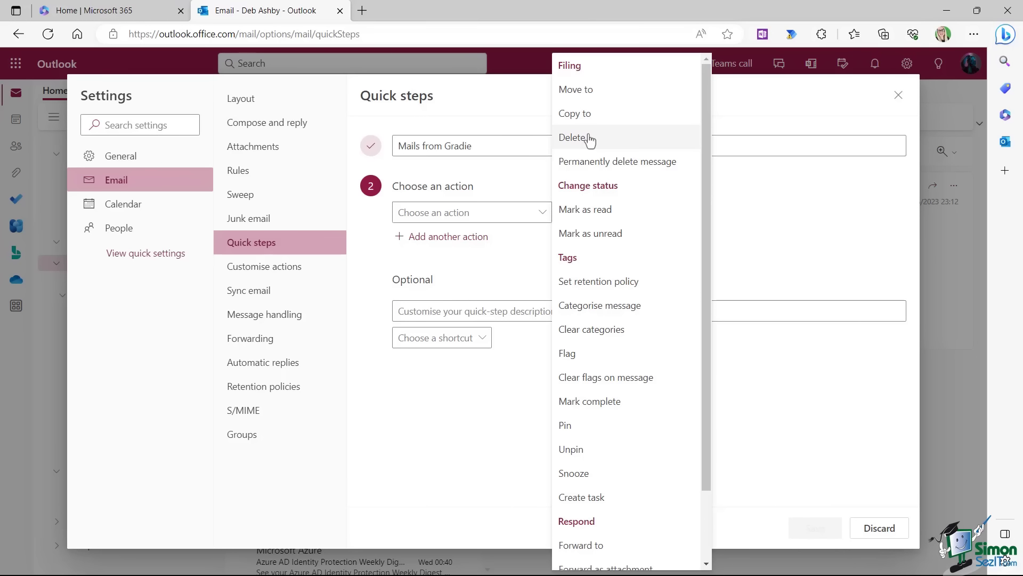
pyautogui.click(588, 361)
pyautogui.click(733, 215)
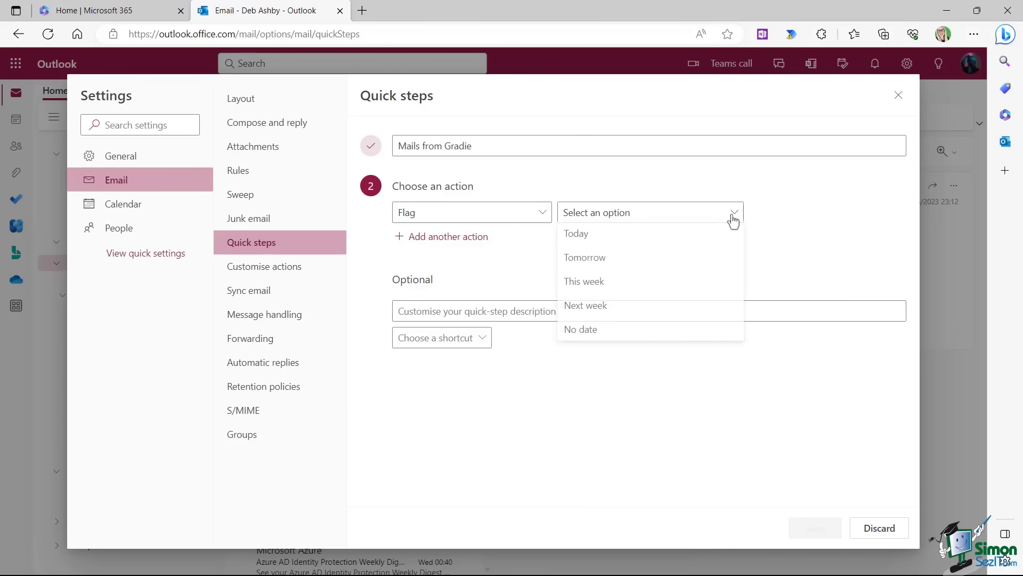
pyautogui.click(577, 237)
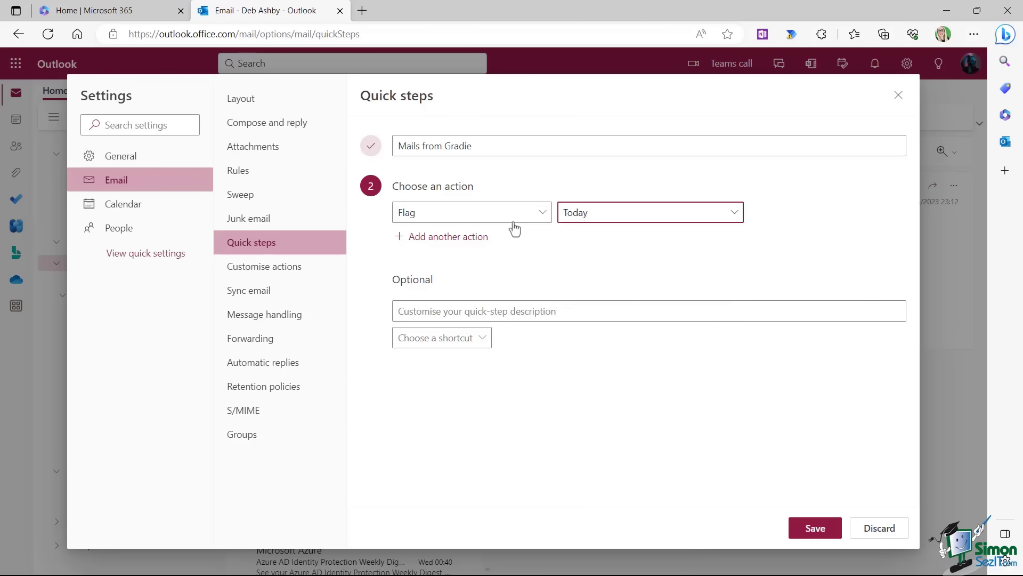
pyautogui.click(454, 339)
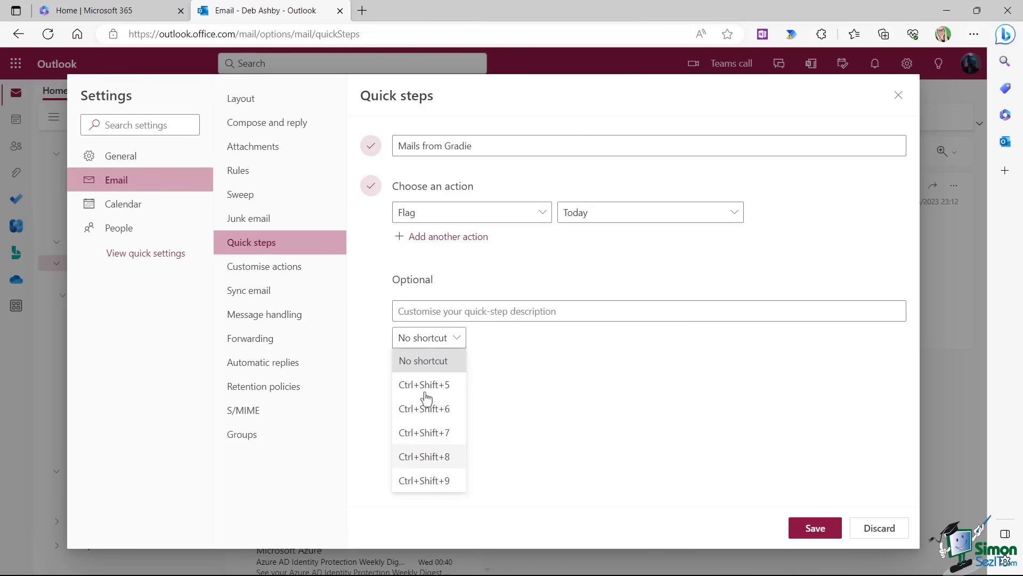
pyautogui.click(525, 359)
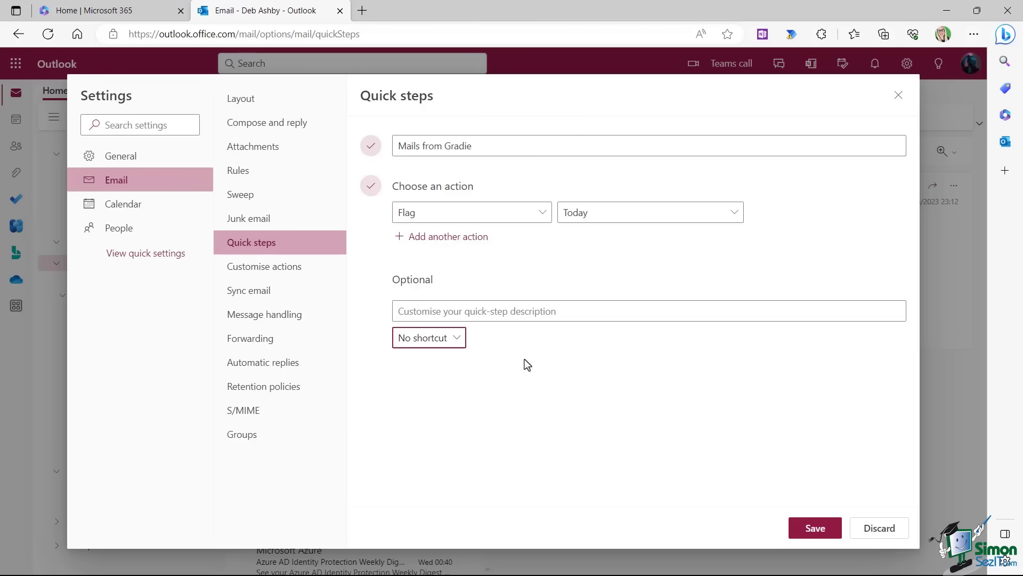
pyautogui.click(816, 529)
# Apply the flag-for-today quick step to The Water Cooler email.
pyautogui.press('Escape')
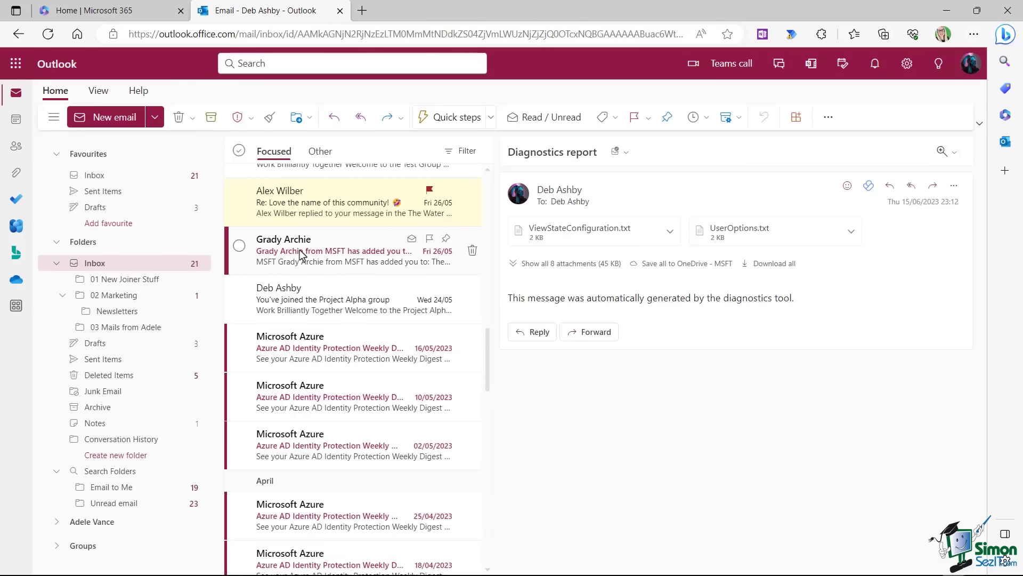
pyautogui.click(322, 255)
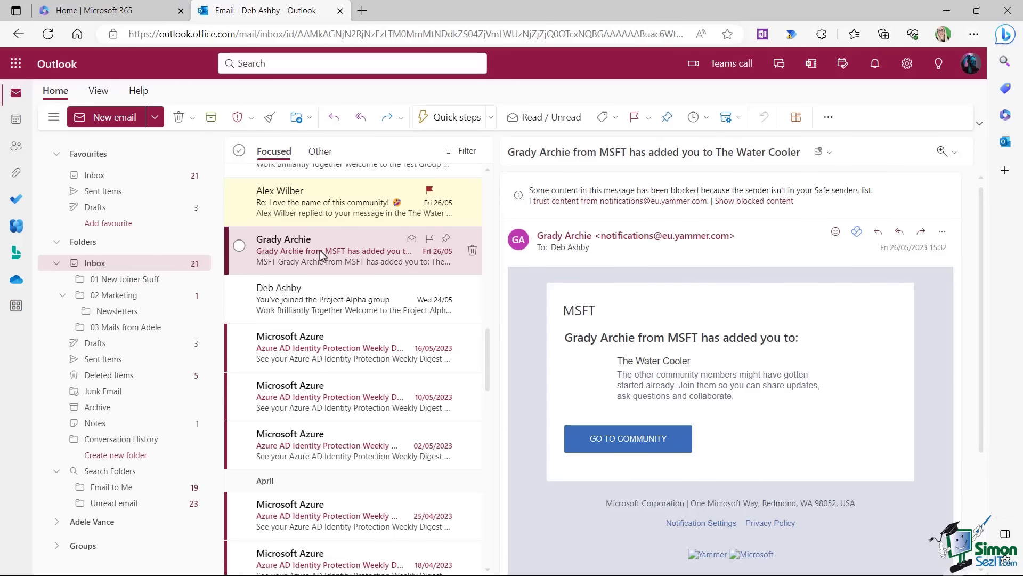
pyautogui.click(491, 119)
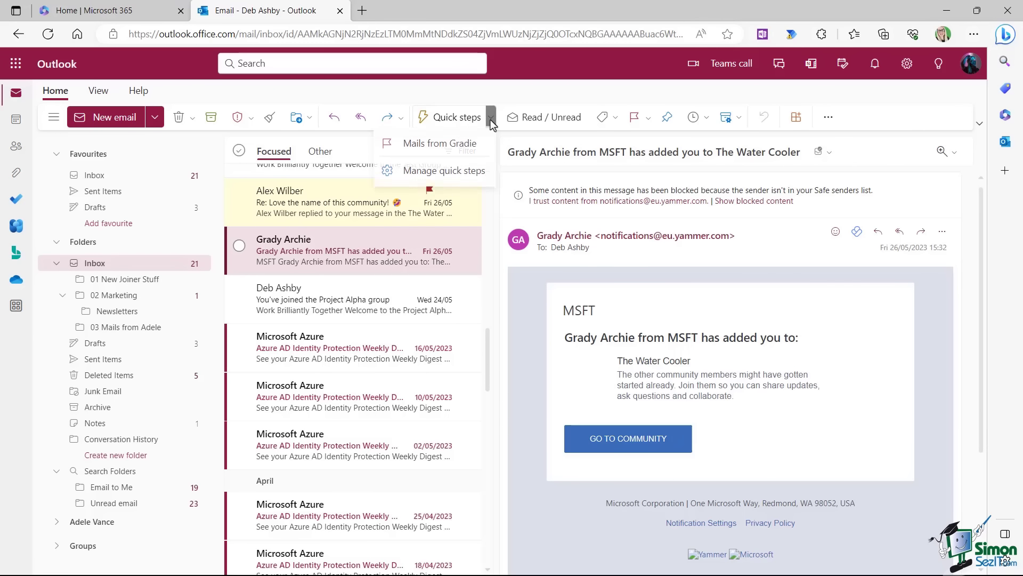
pyautogui.click(445, 148)
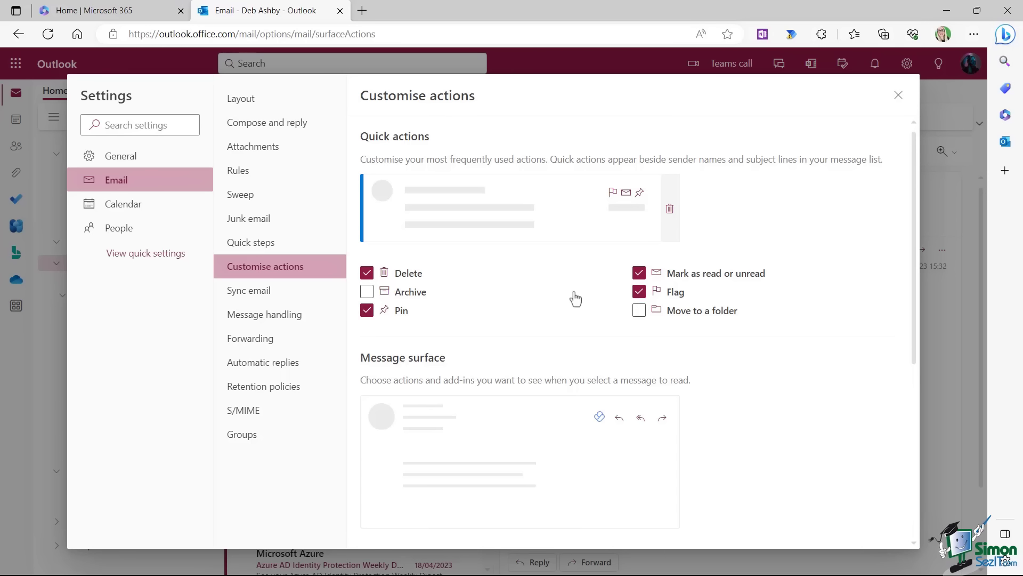
# Swap the Flag quick action for Move to a folder.
pyautogui.click(638, 310)
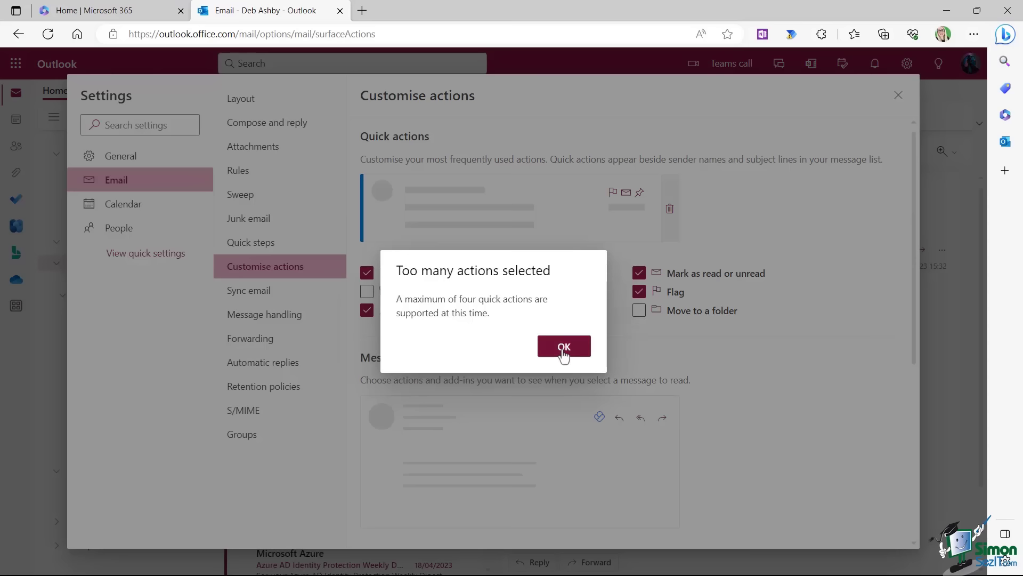
pyautogui.click(564, 346)
pyautogui.click(639, 291)
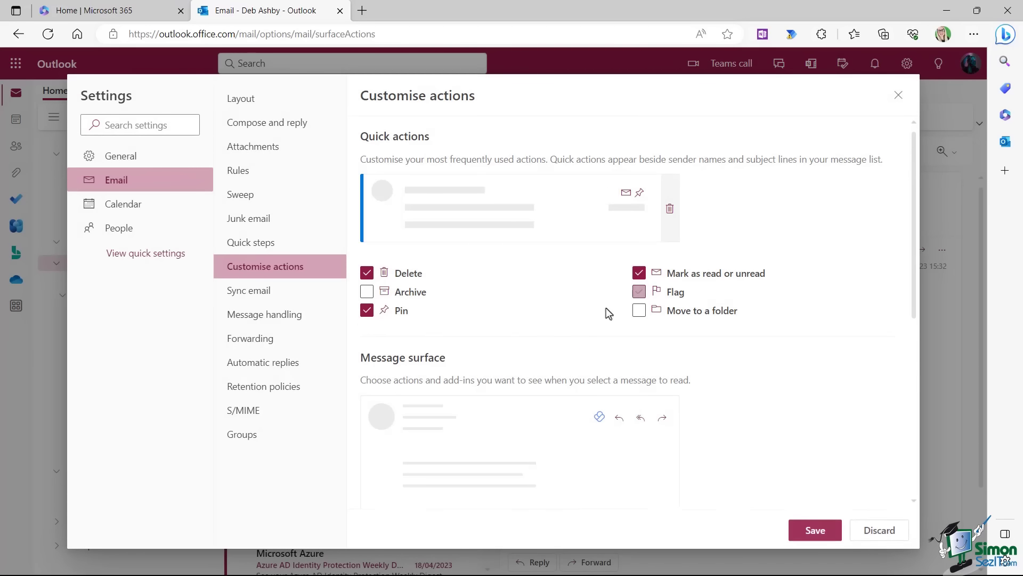
pyautogui.click(639, 312)
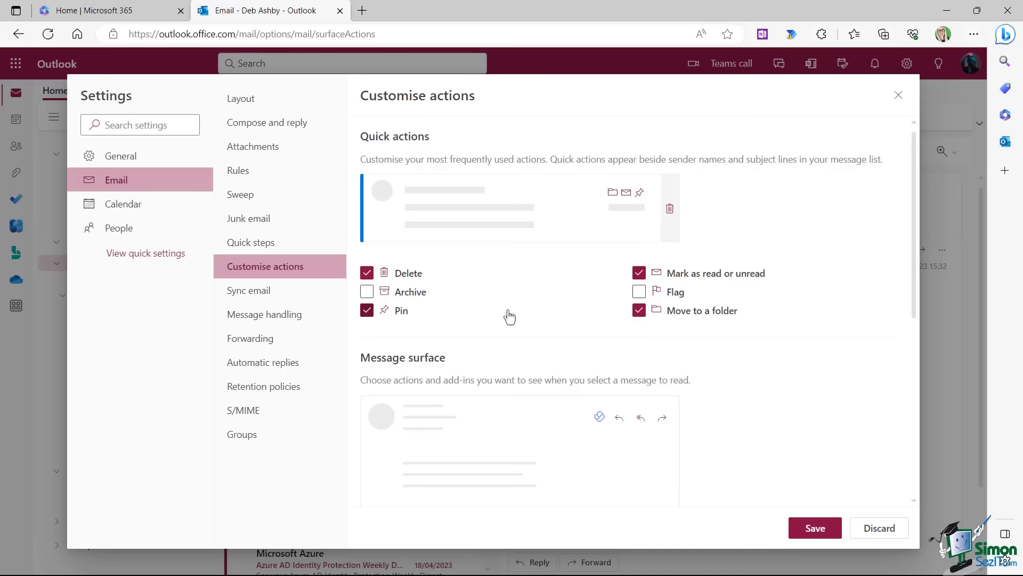
# Add Delete, Block and Print to the message surface actions.
pyautogui.scroll(-4, 686, 241)
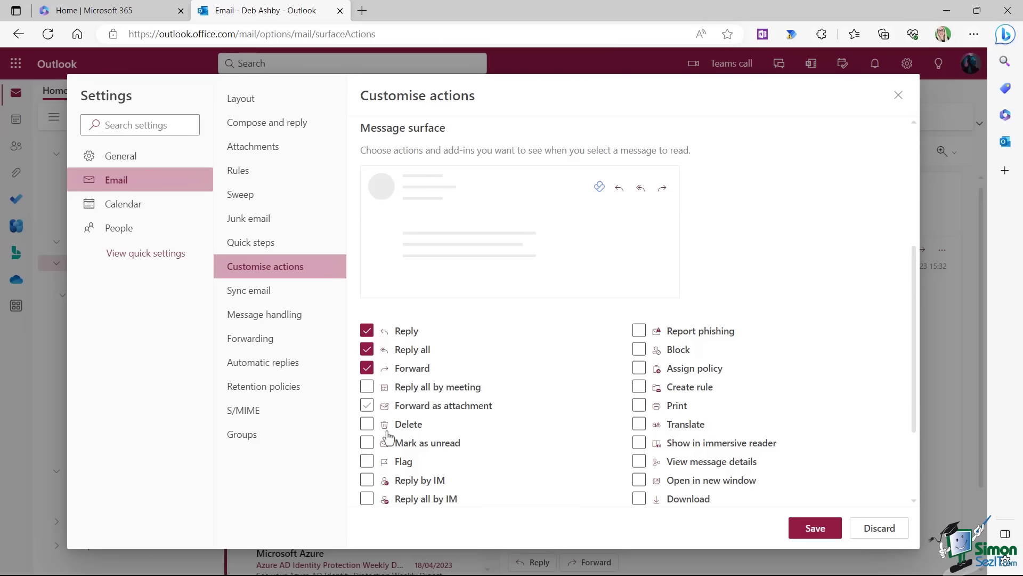
pyautogui.click(366, 424)
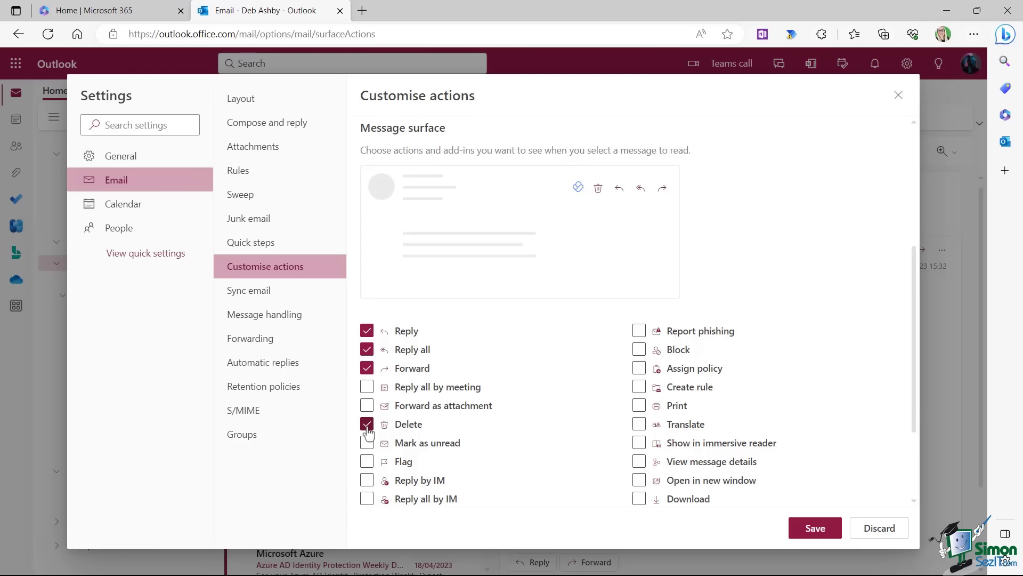
pyautogui.click(639, 352)
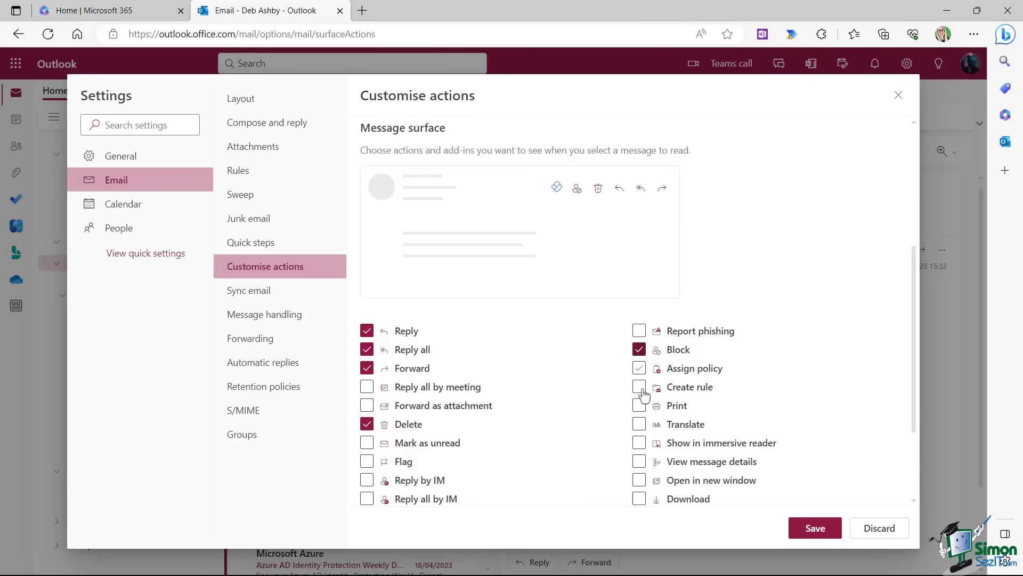
pyautogui.click(639, 406)
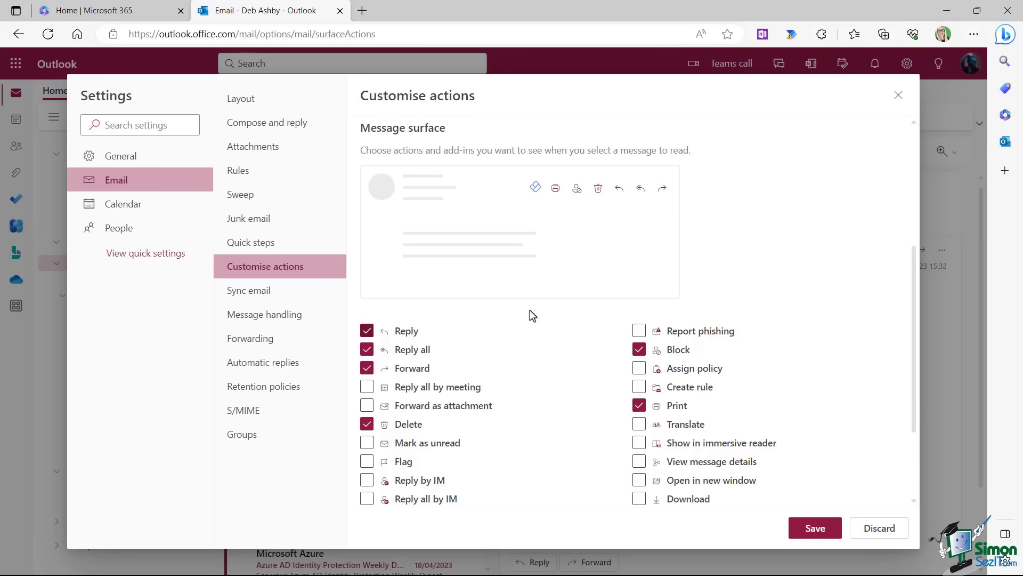
pyautogui.click(241, 293)
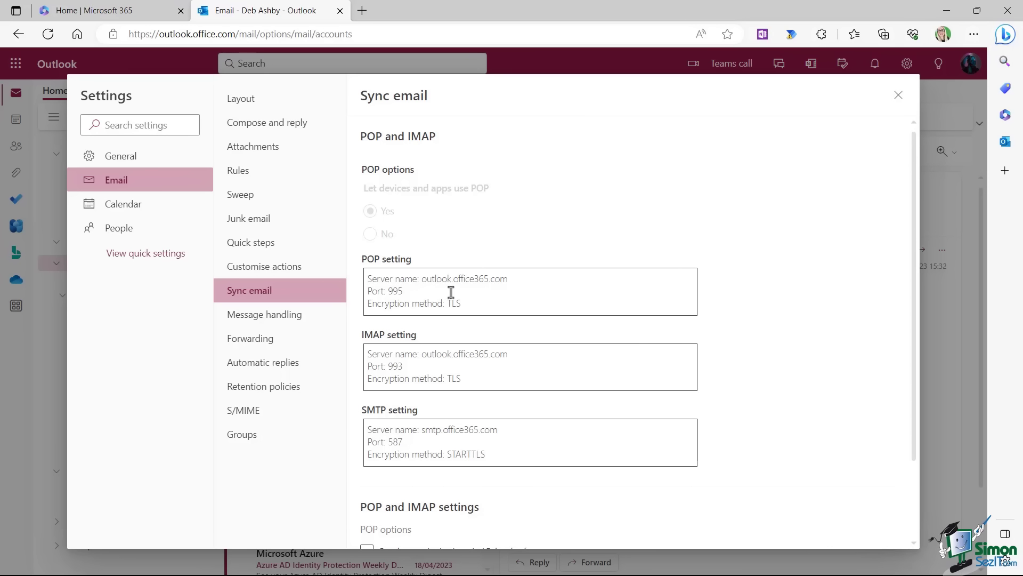
# In Message handling, enable emptying the deleted items folder on sign-out and review the options.
pyautogui.click(244, 323)
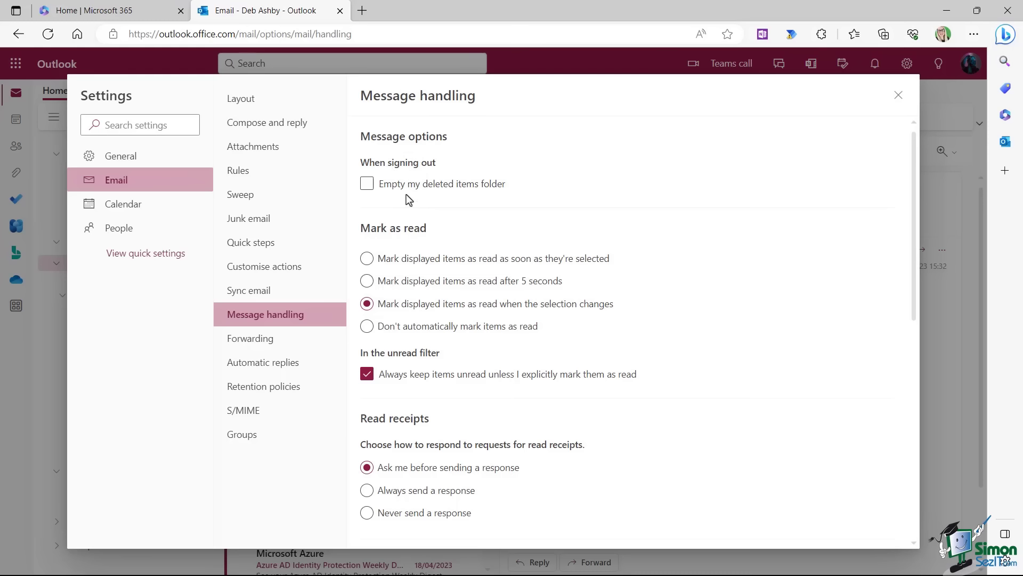
pyautogui.click(395, 183)
pyautogui.scroll(-5, 559, 318)
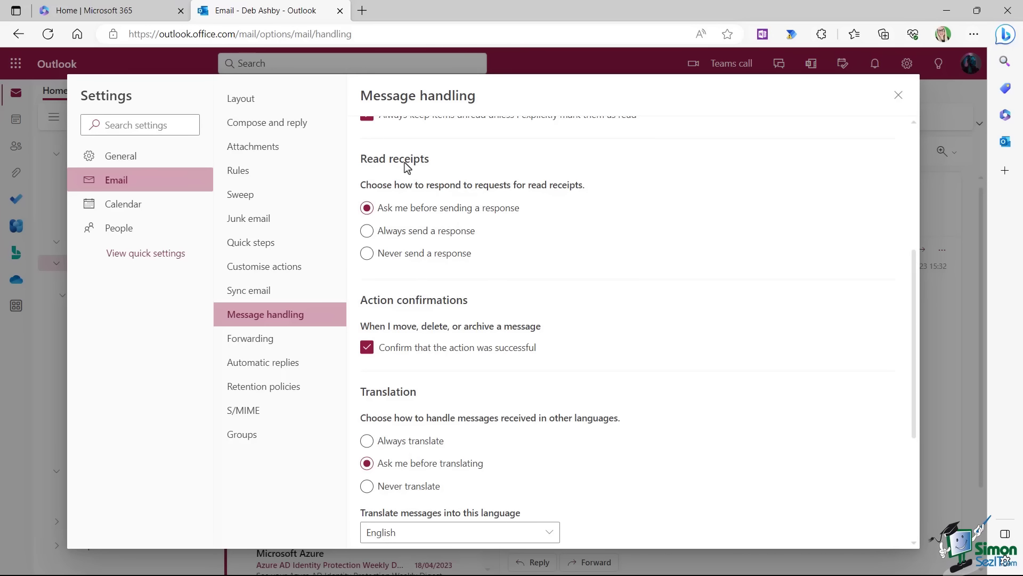
pyautogui.scroll(-4, 408, 167)
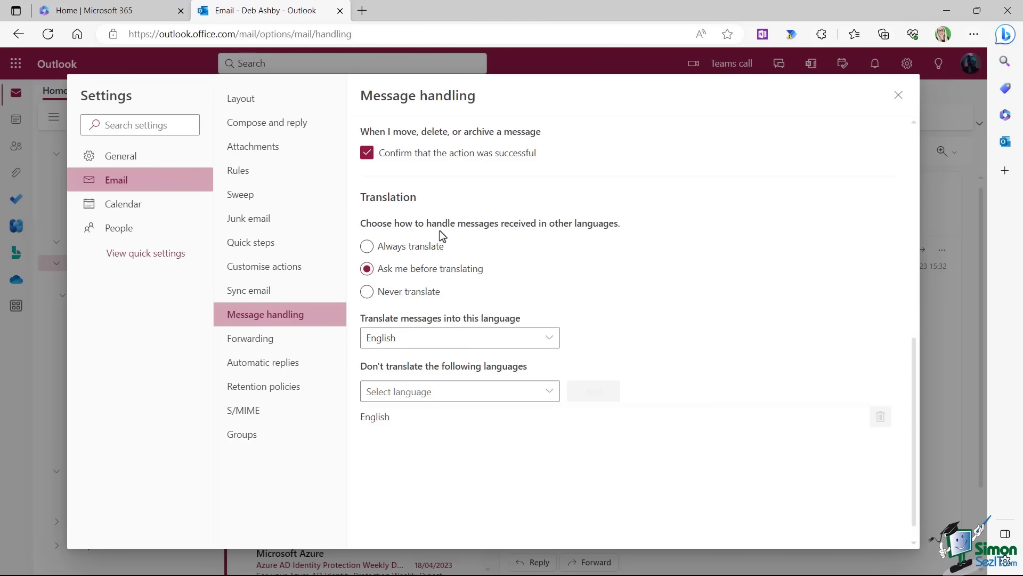
pyautogui.click(246, 345)
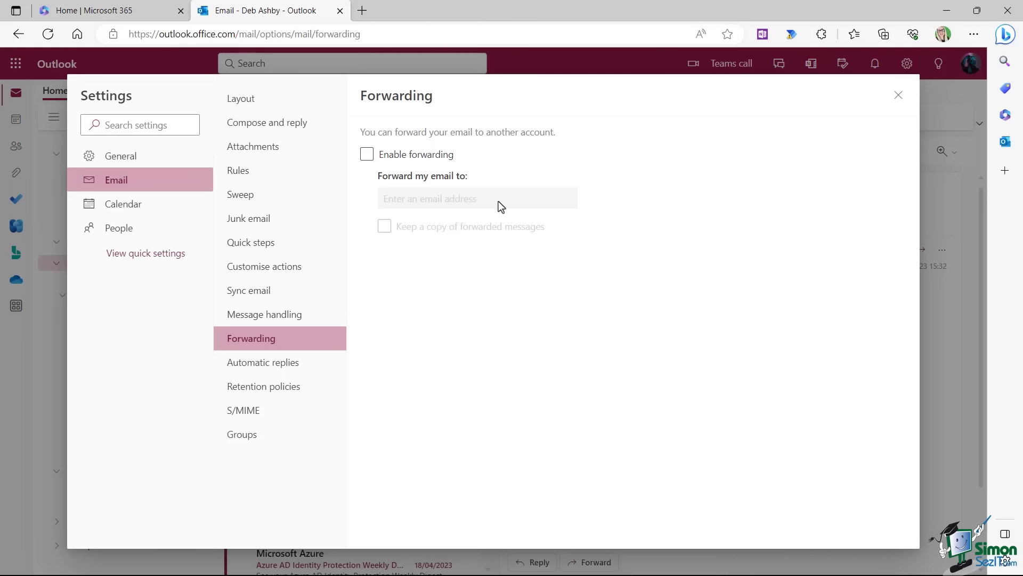
# Browse the Automatic replies, Retention policies, S/MIME and Groups pages, then close settings.
pyautogui.click(286, 367)
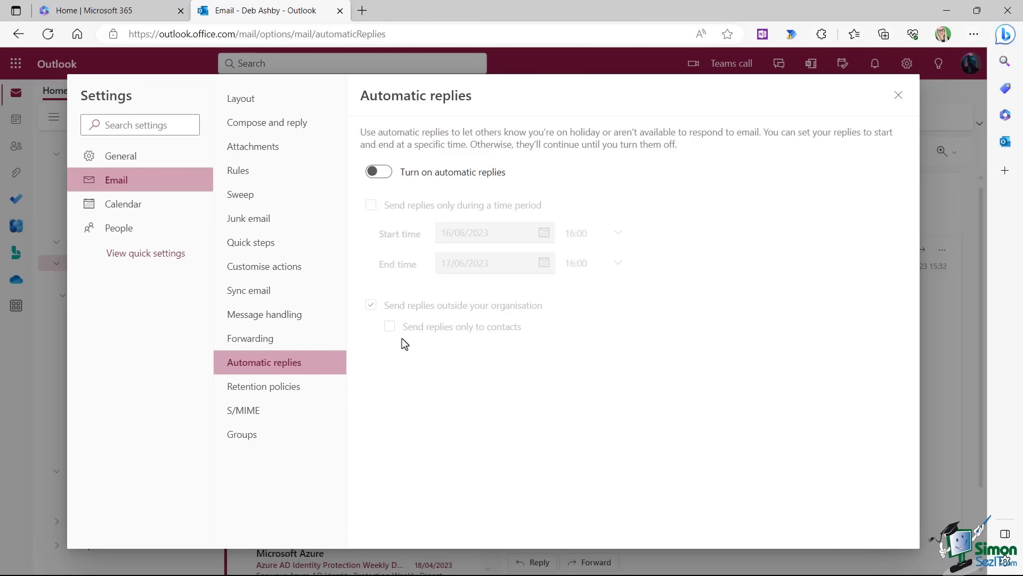
pyautogui.click(293, 393)
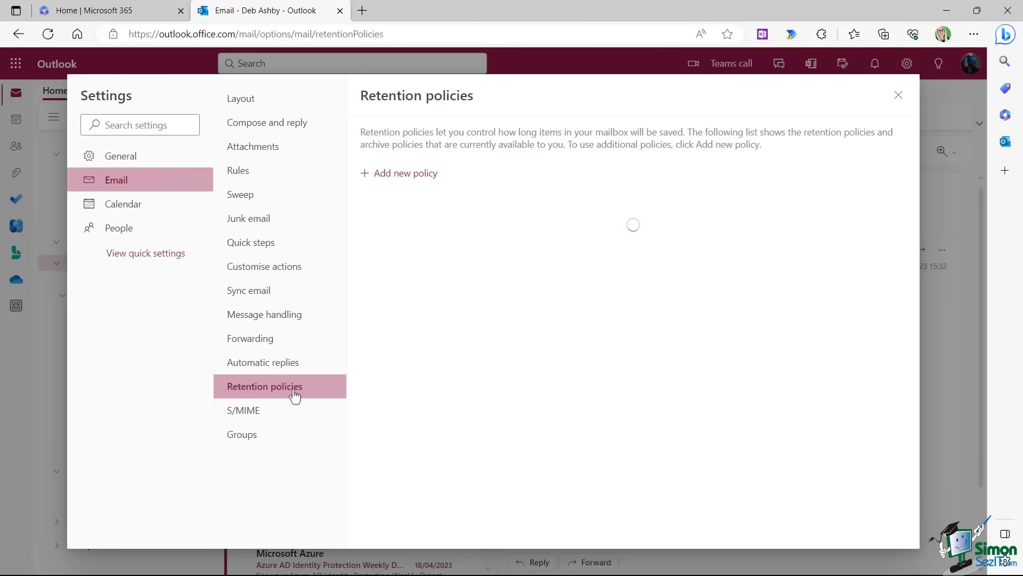
pyautogui.click(254, 416)
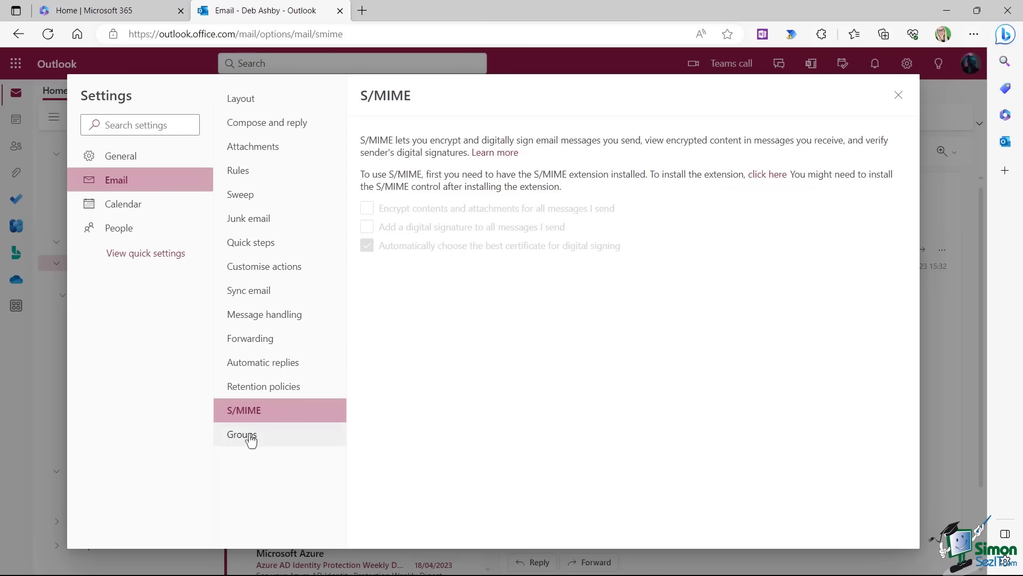
pyautogui.click(251, 438)
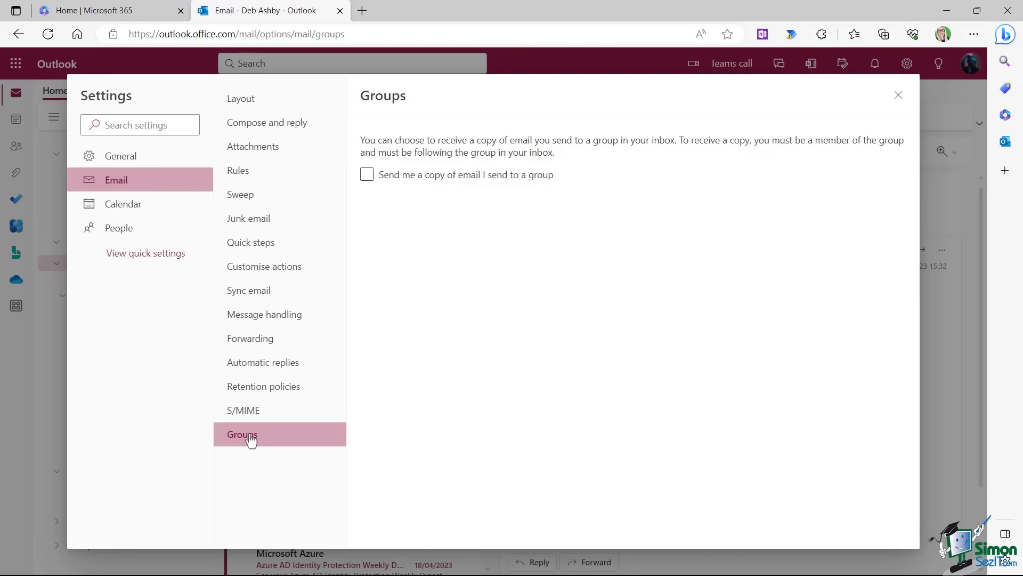
pyautogui.click(899, 96)
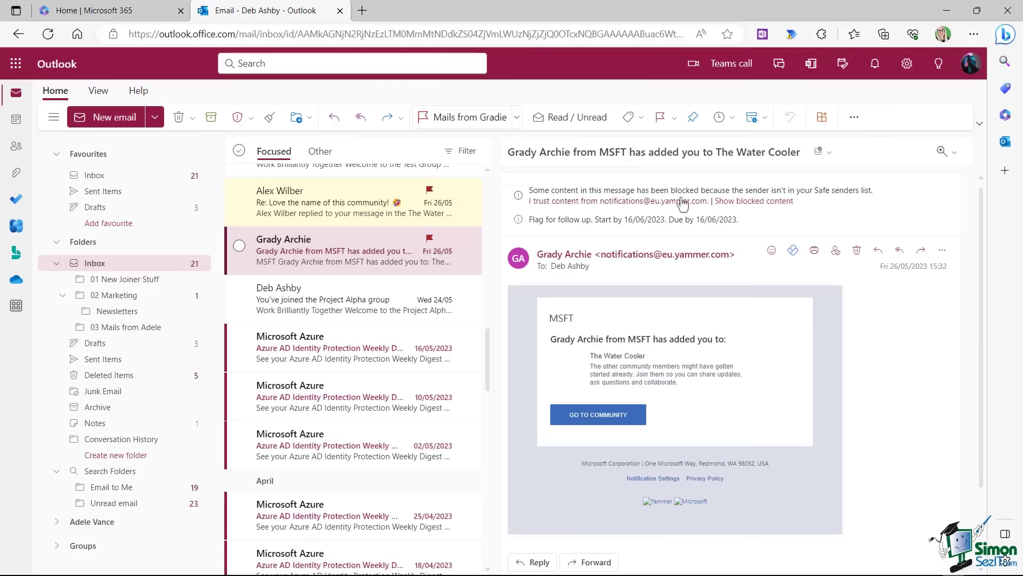
# Bring up the Appearance page with its Light, Dark and theme choices from quick settings.
pyautogui.click(907, 64)
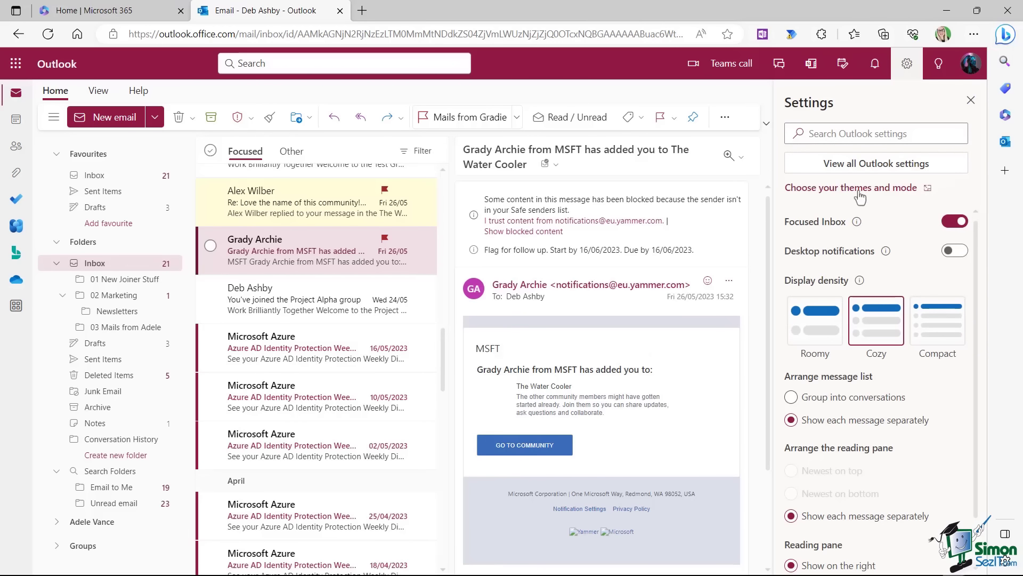
pyautogui.click(897, 187)
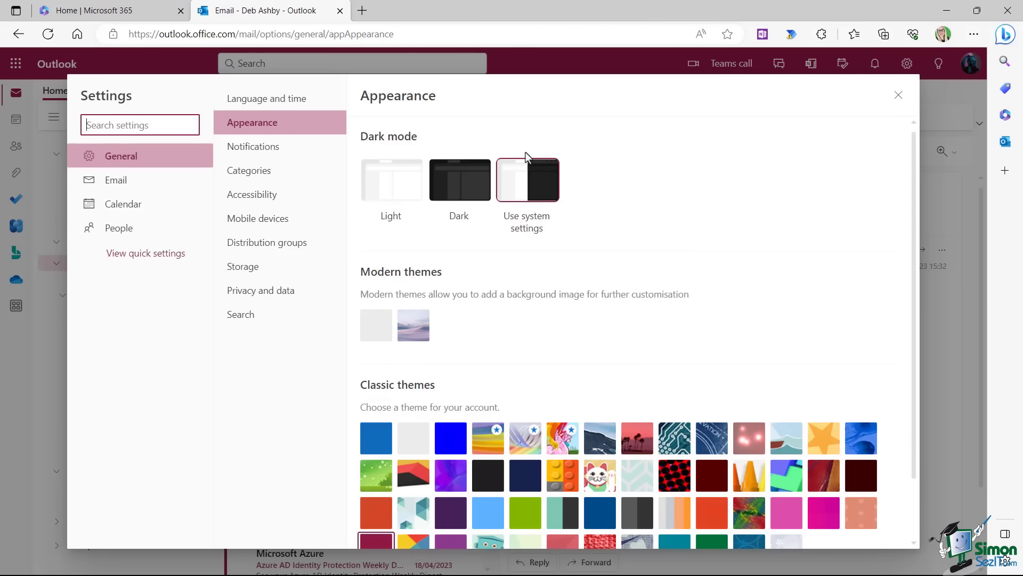
# Switch Outlook to Dark mode, browse the themes, then return to Light mode.
pyautogui.click(456, 184)
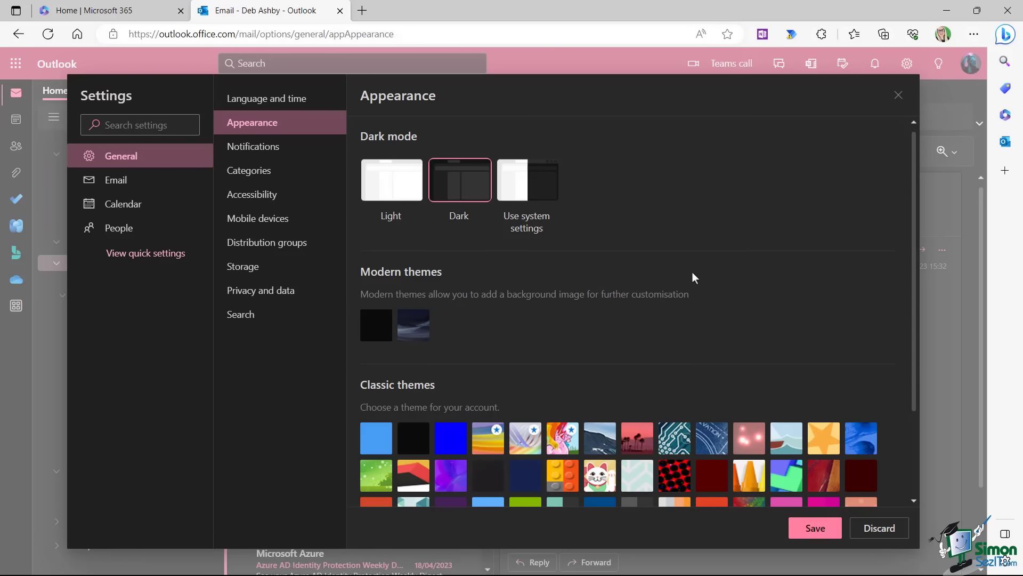
pyautogui.scroll(-2, 692, 272)
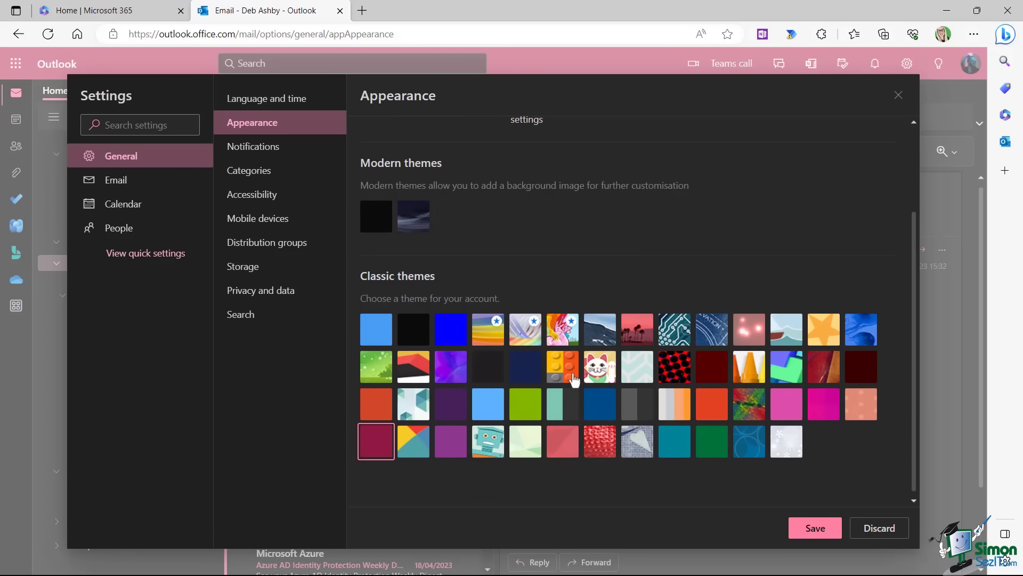
pyautogui.scroll(2, 641, 293)
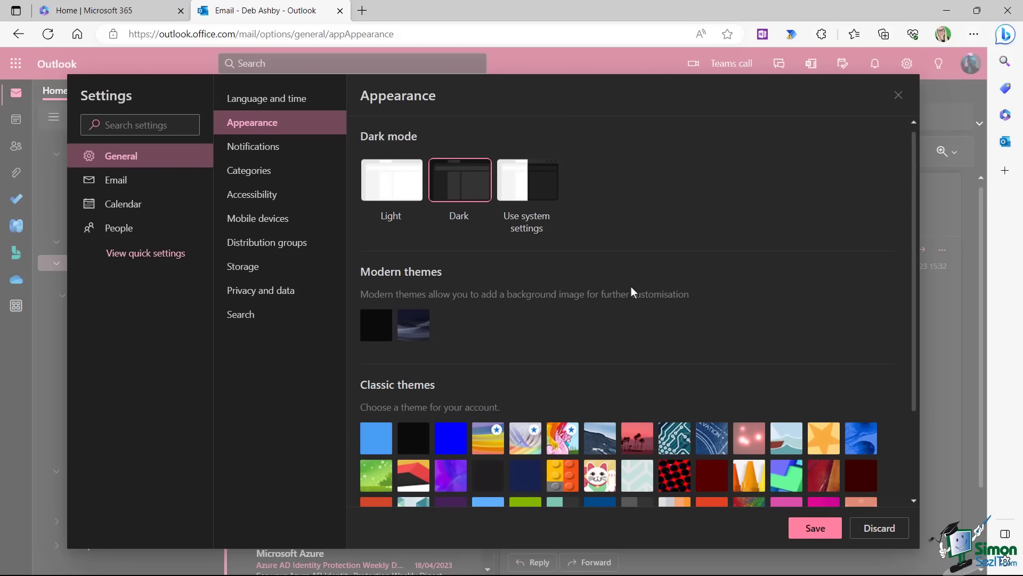
pyautogui.click(395, 189)
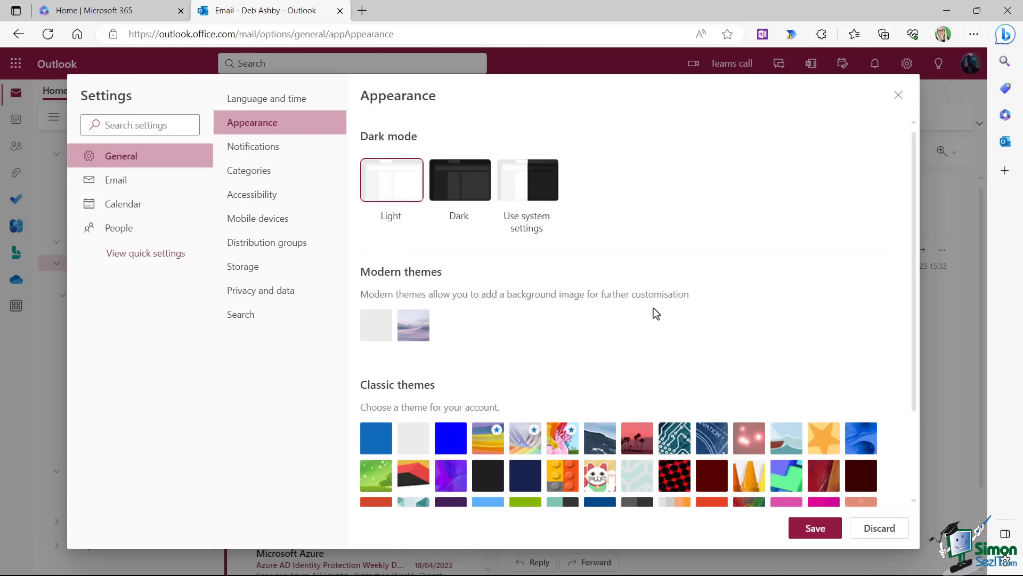
pyautogui.click(246, 151)
# Save the Light appearance change and scroll through the Notifications options.
pyautogui.click(423, 360)
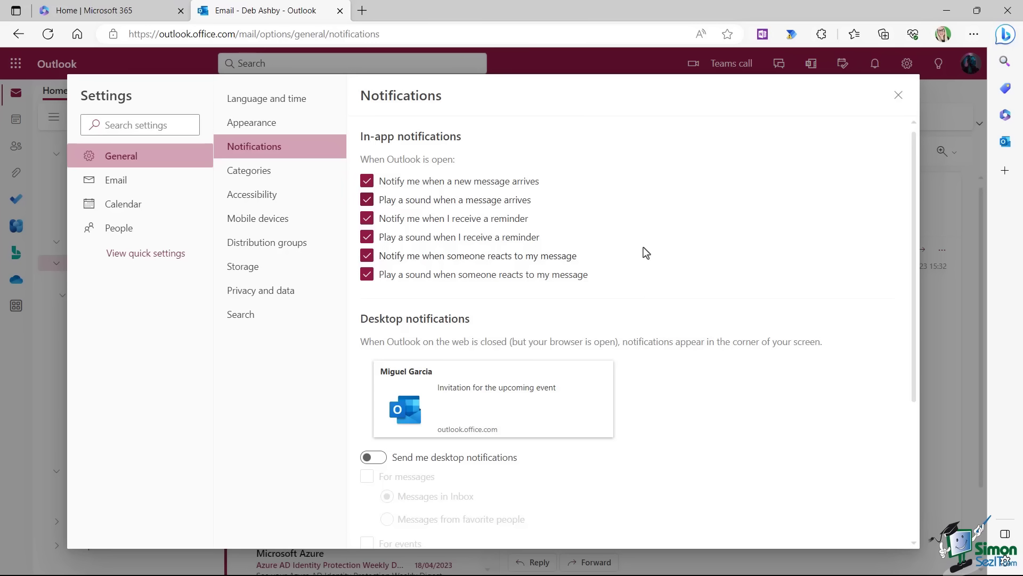
pyautogui.scroll(-3, 644, 247)
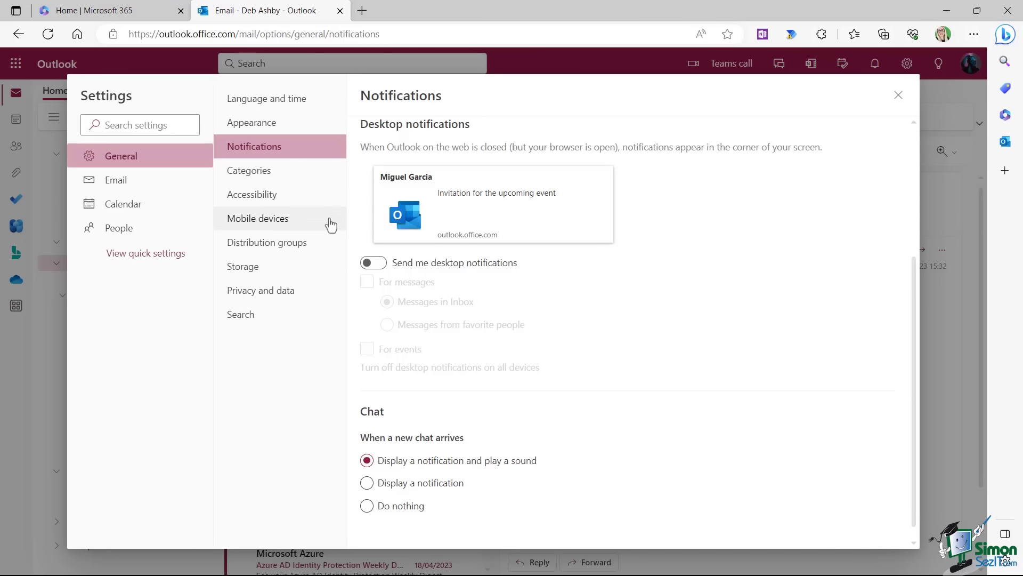
pyautogui.click(243, 172)
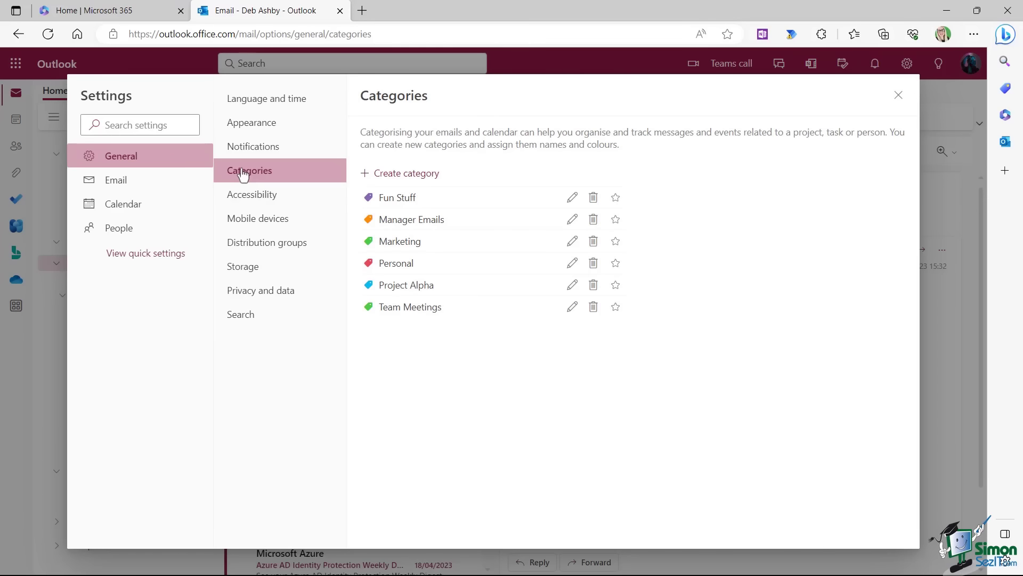
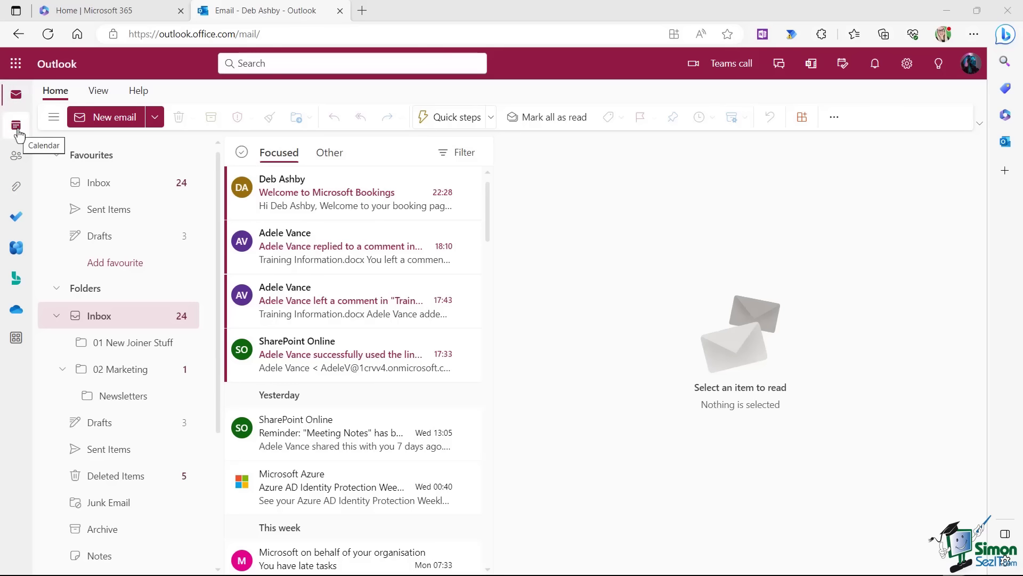
# Open the Calendar and look through its View and Help command tabs.
pyautogui.click(16, 127)
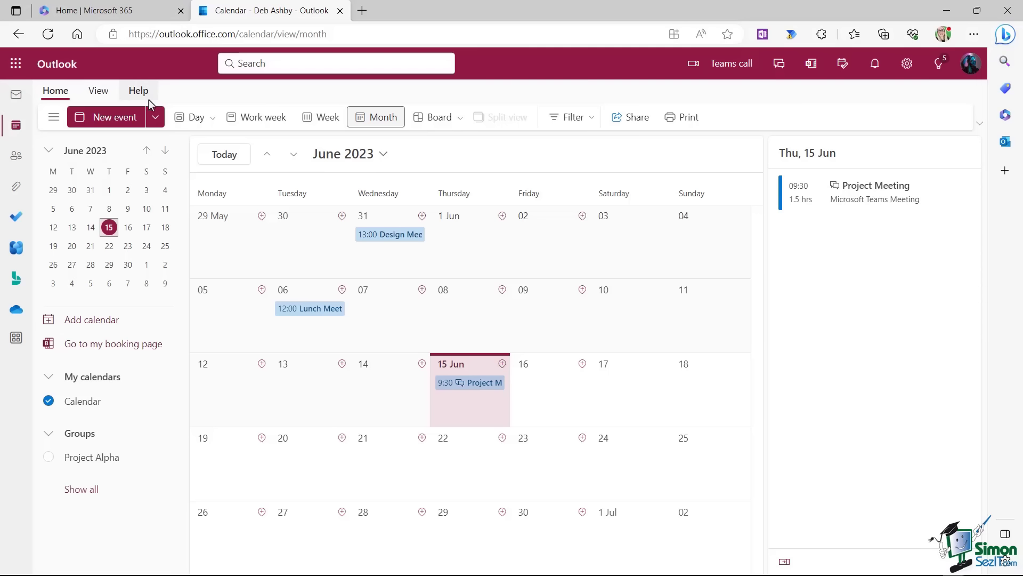
pyautogui.click(104, 93)
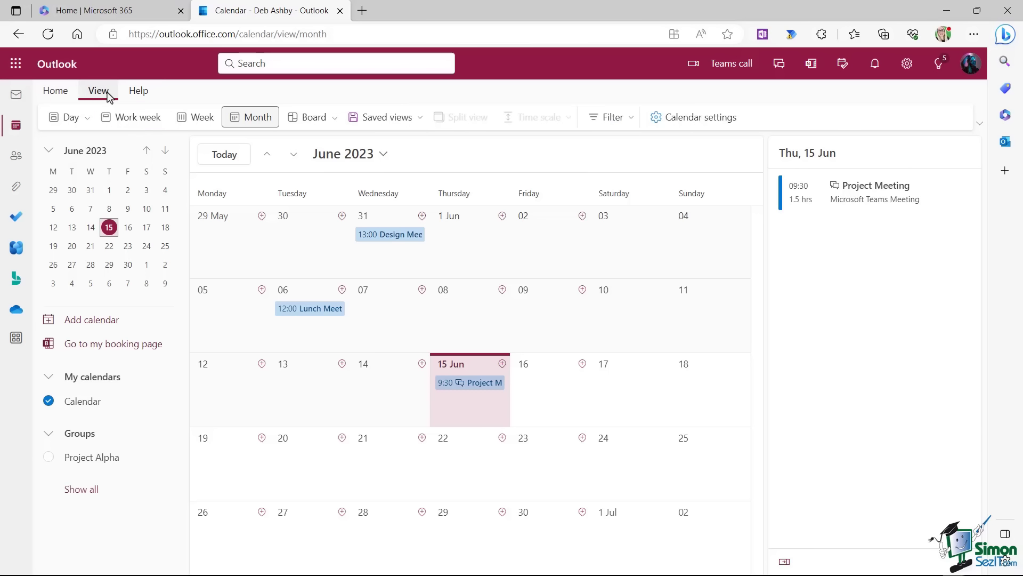
pyautogui.click(144, 91)
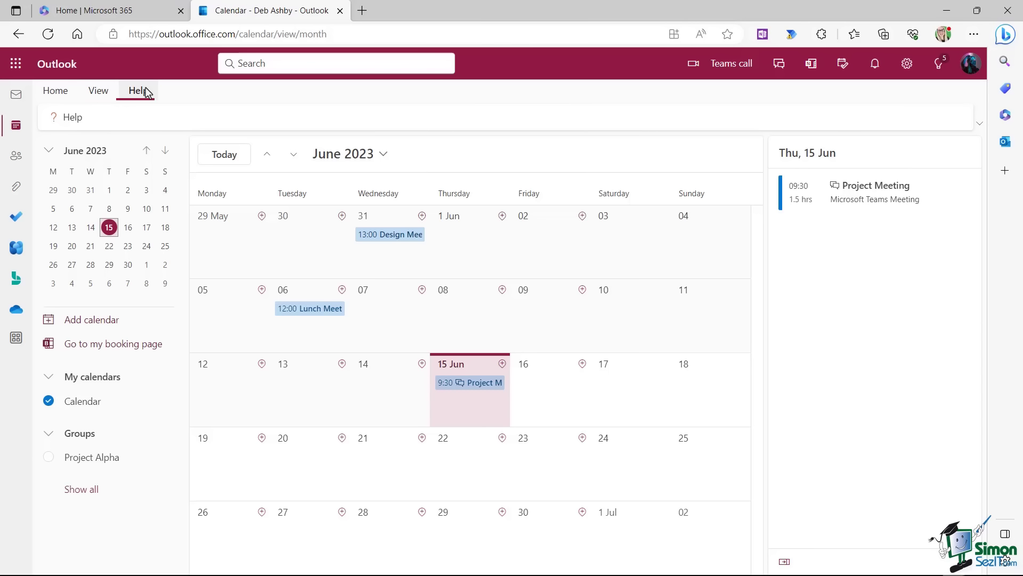
pyautogui.click(54, 95)
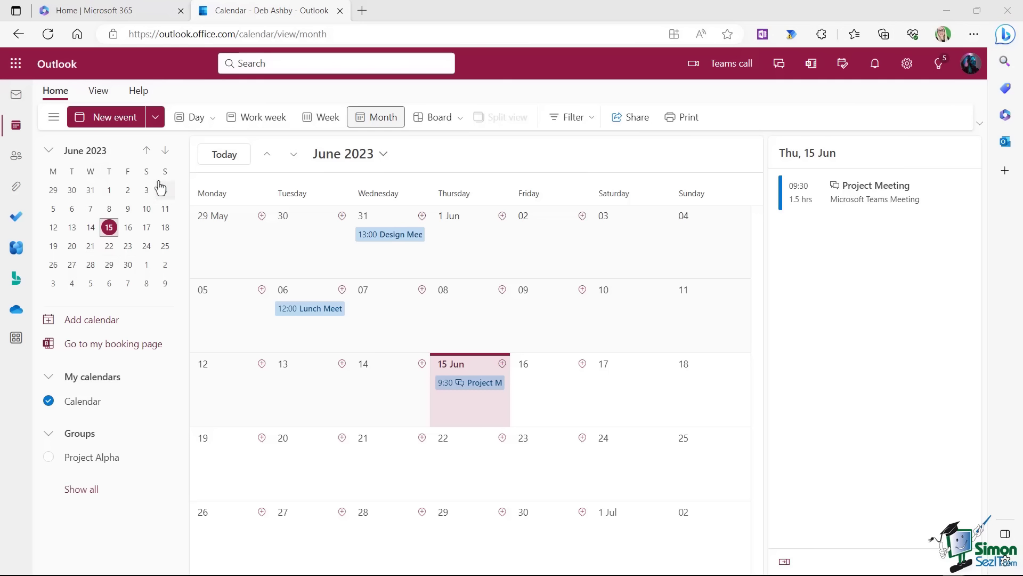
# Browse the mini calendar ahead, return it to June 2023, then collapse and re-expand it.
pyautogui.click(166, 151)
pyautogui.click(165, 151)
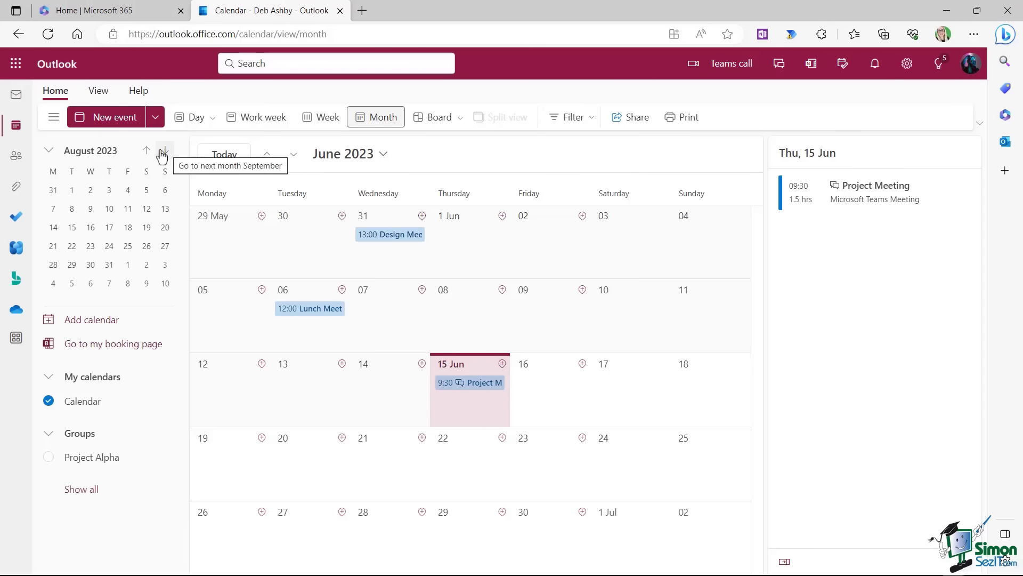
pyautogui.click(148, 152)
pyautogui.click(147, 152)
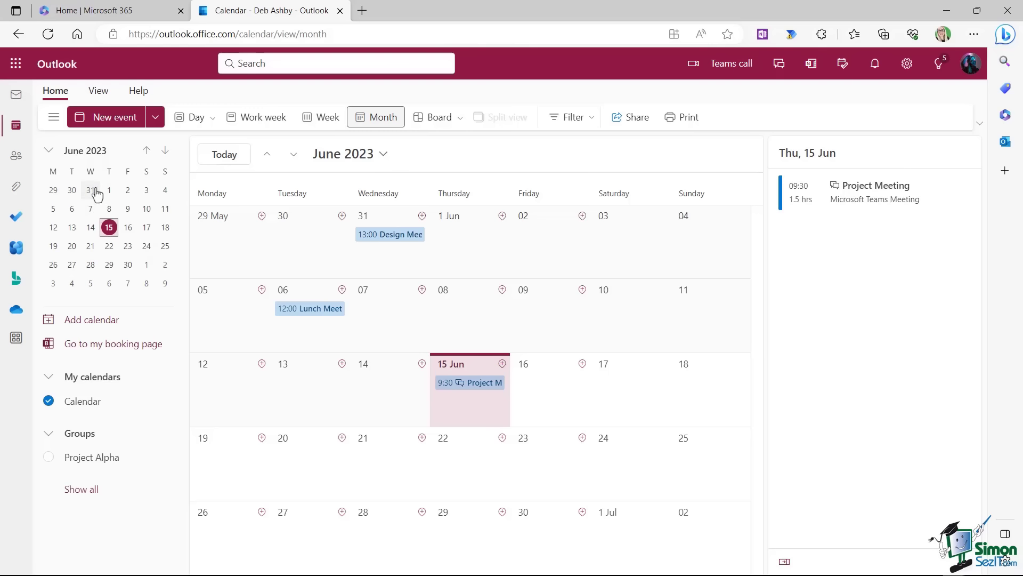
pyautogui.click(48, 152)
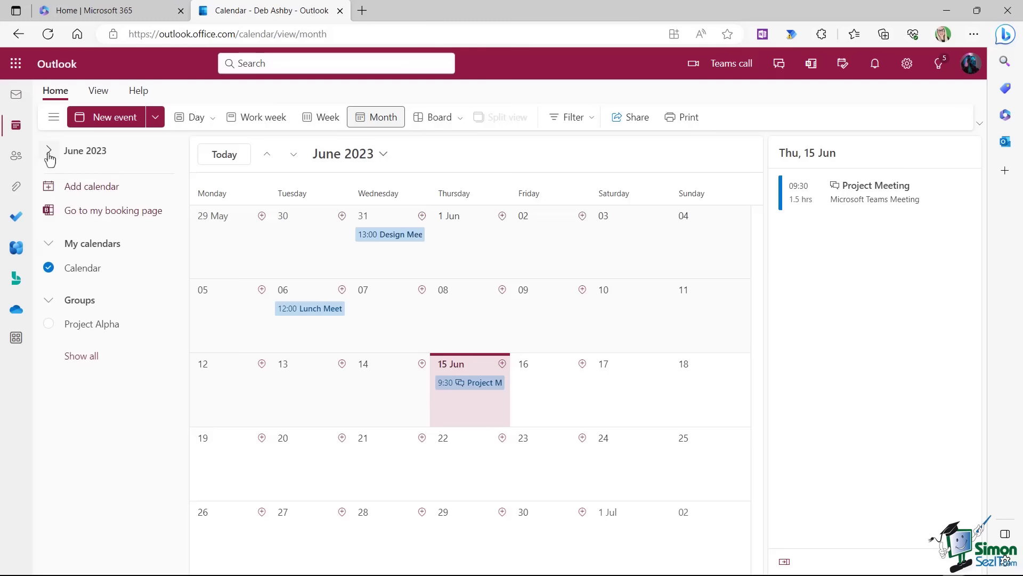
pyautogui.click(48, 152)
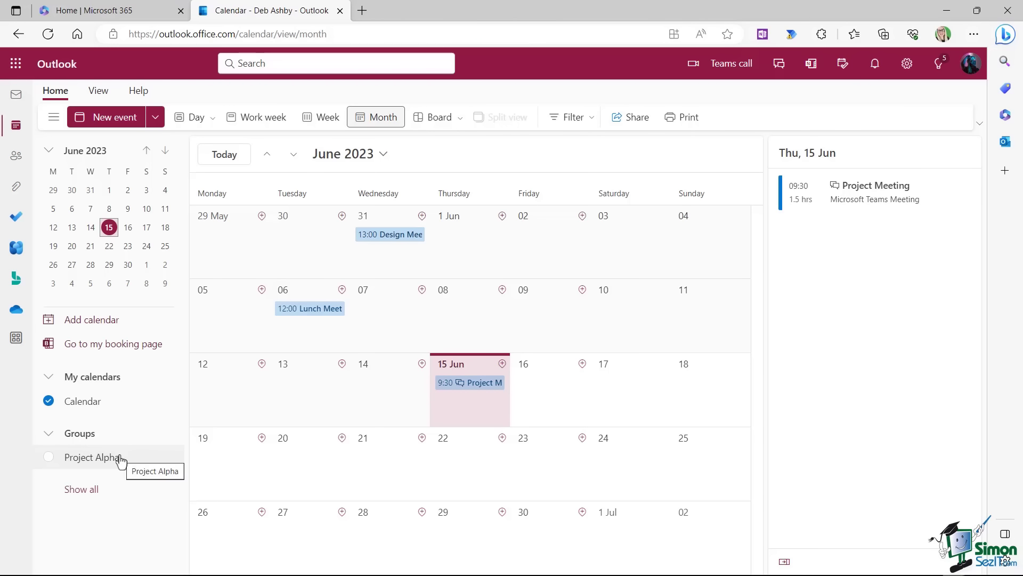
# List all calendars, then overlay United Kingdom holidays and the Project Alpha group calendar.
pyautogui.click(81, 489)
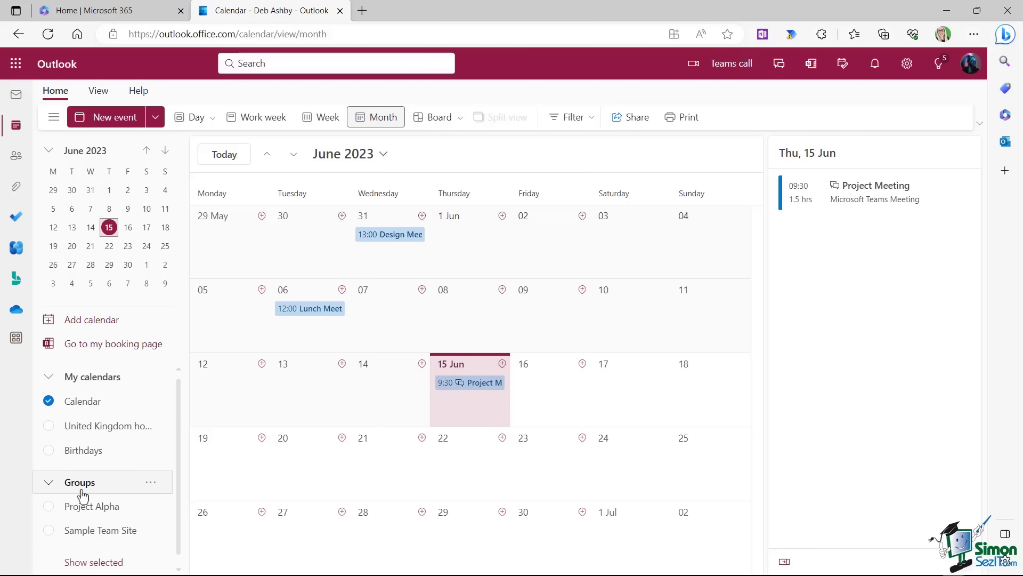
pyautogui.scroll(-1, 178, 427)
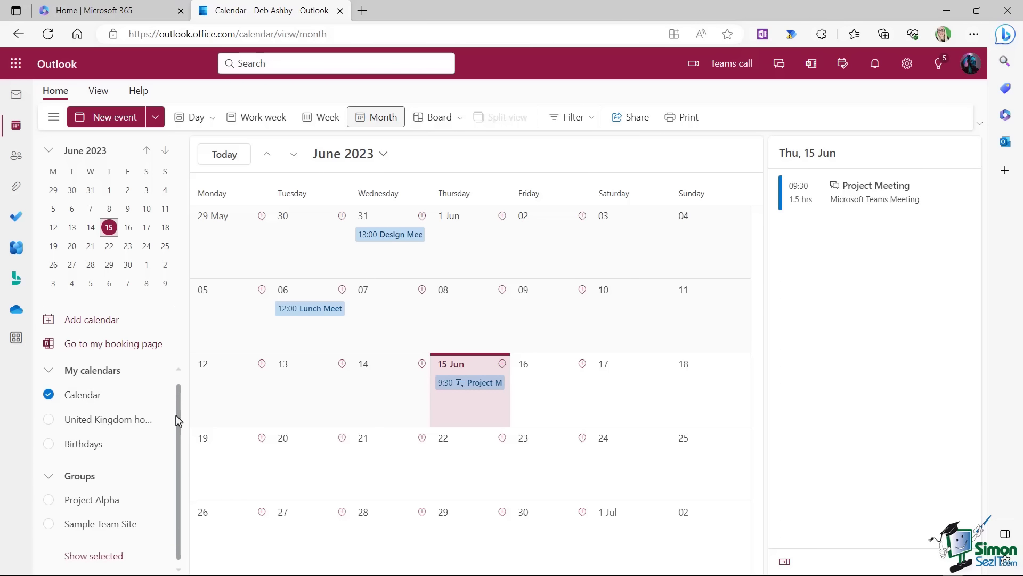
pyautogui.scroll(1, 177, 414)
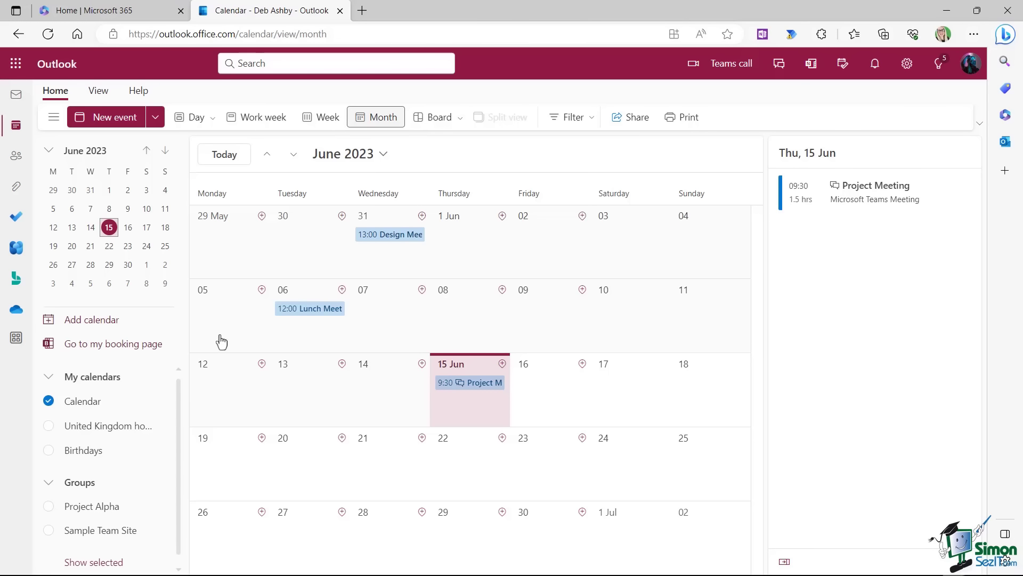
pyautogui.scroll(-1, 86, 418)
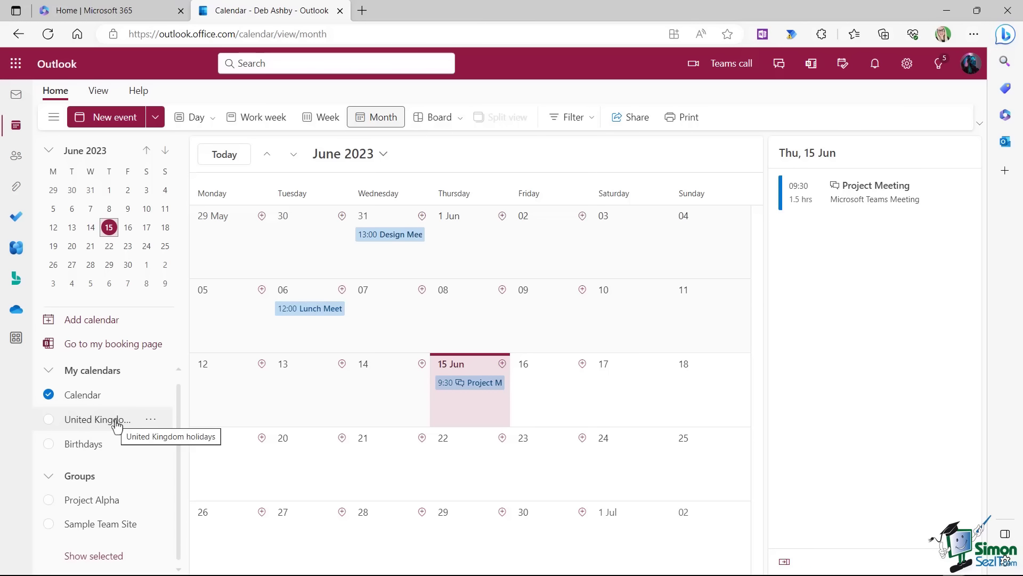
pyautogui.click(49, 420)
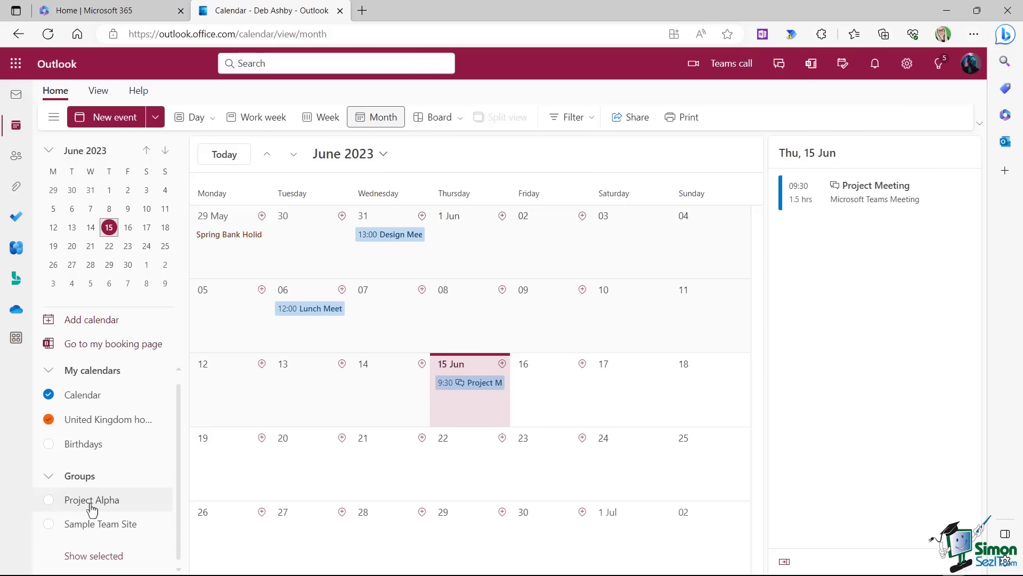
pyautogui.click(49, 501)
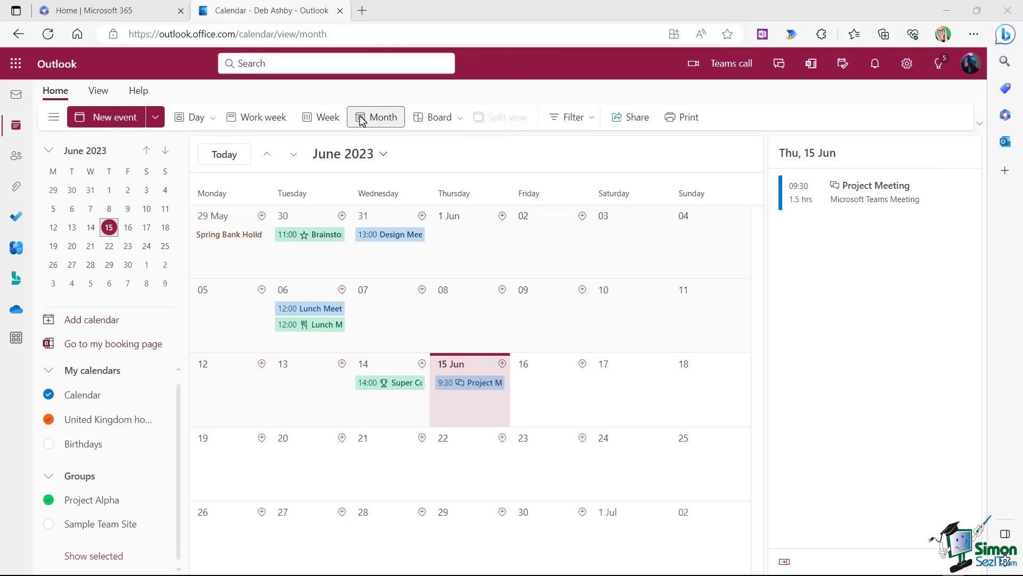
pyautogui.click(322, 125)
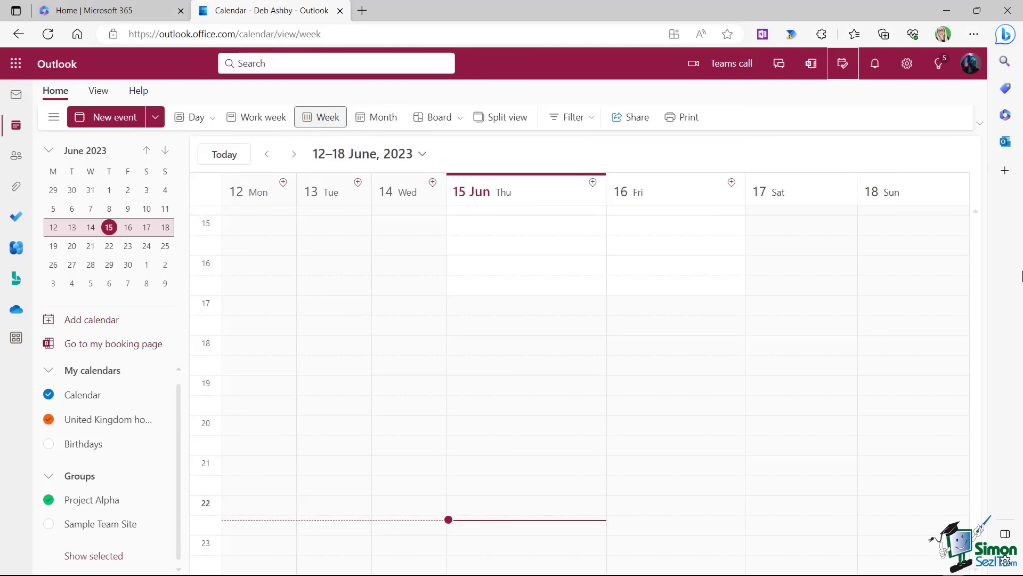
pyautogui.click(268, 125)
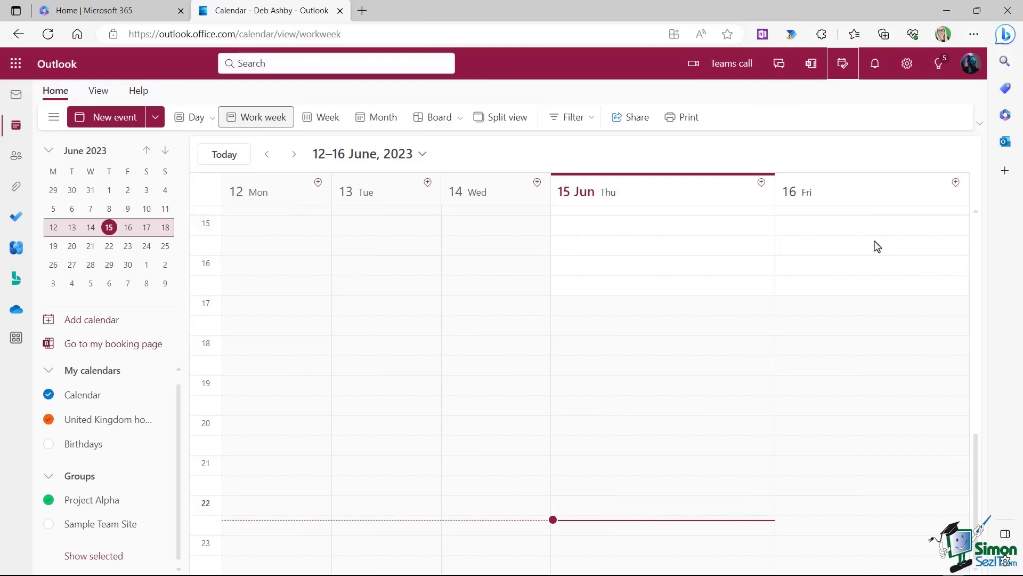
pyautogui.click(194, 120)
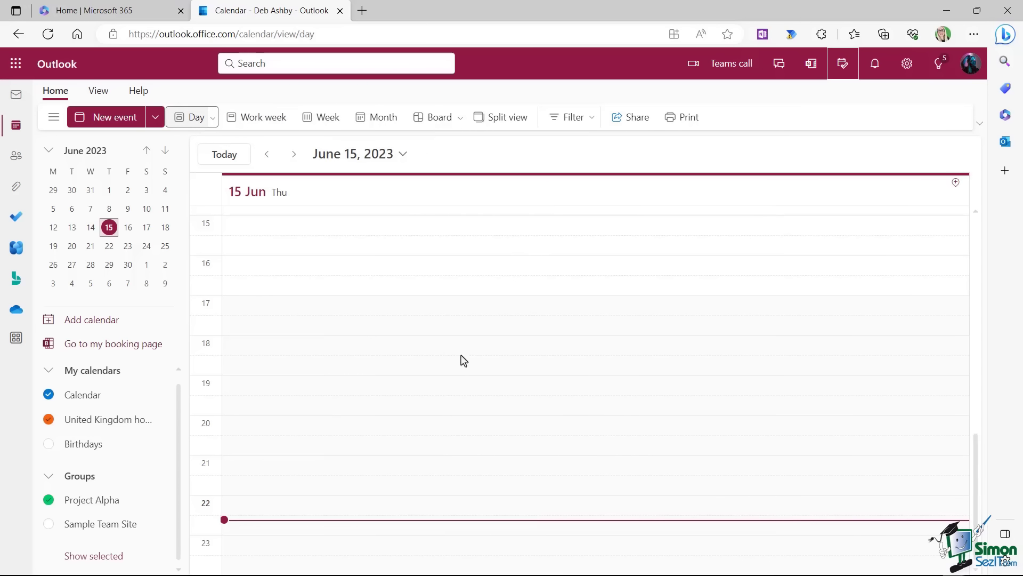
pyautogui.click(213, 122)
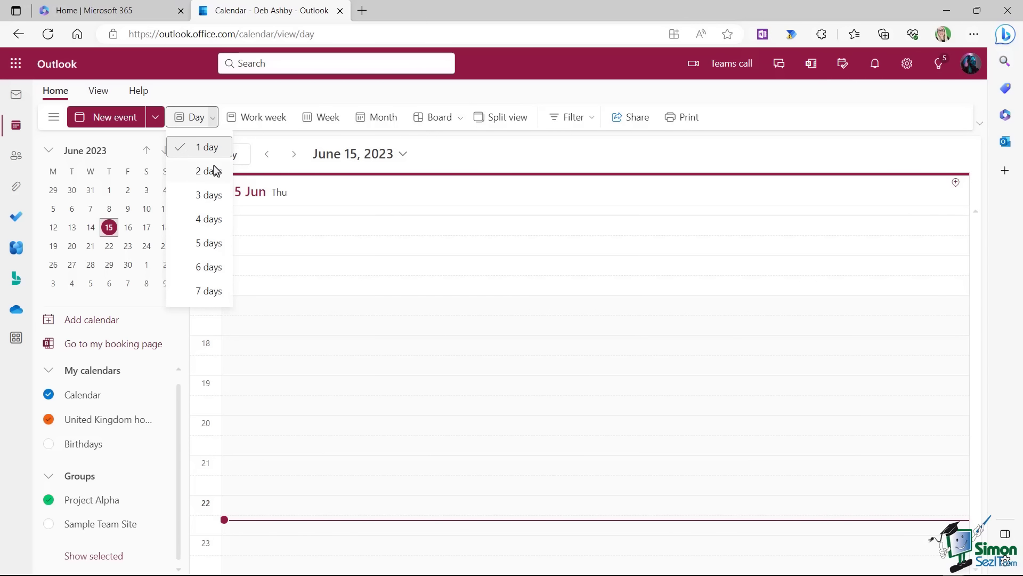
pyautogui.click(210, 202)
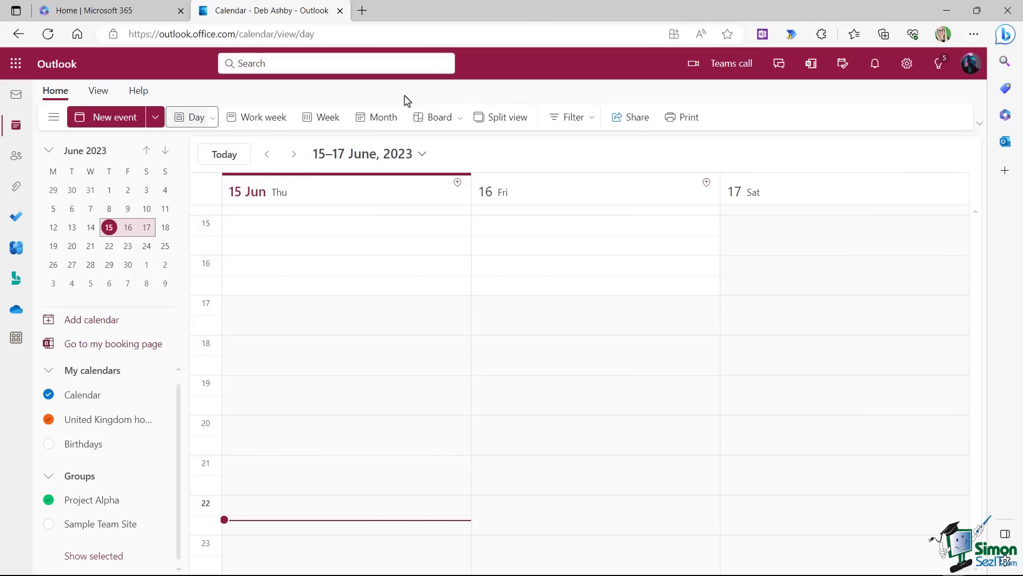
pyautogui.click(383, 120)
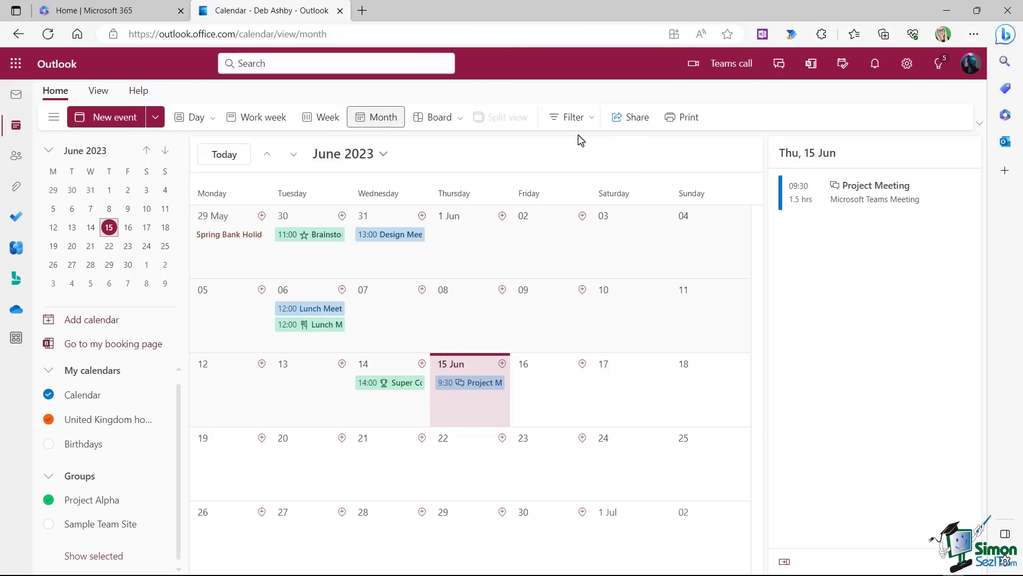
pyautogui.click(578, 117)
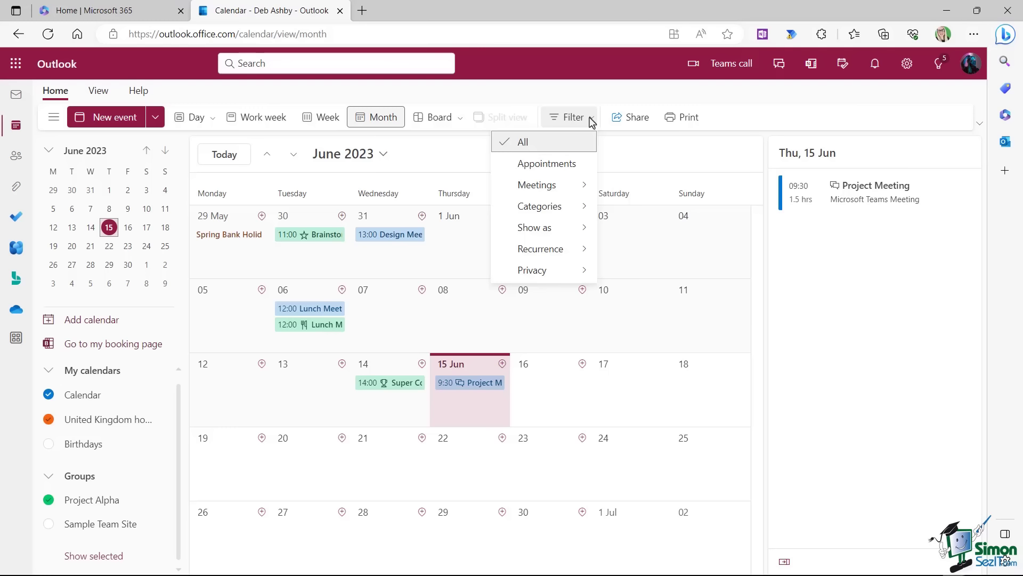
pyautogui.click(543, 165)
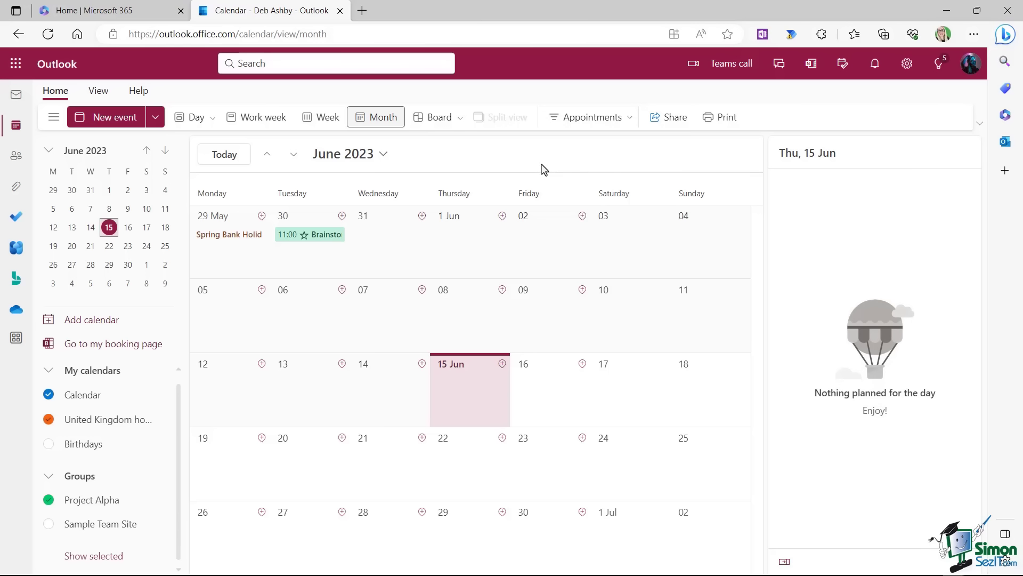
pyautogui.click(628, 120)
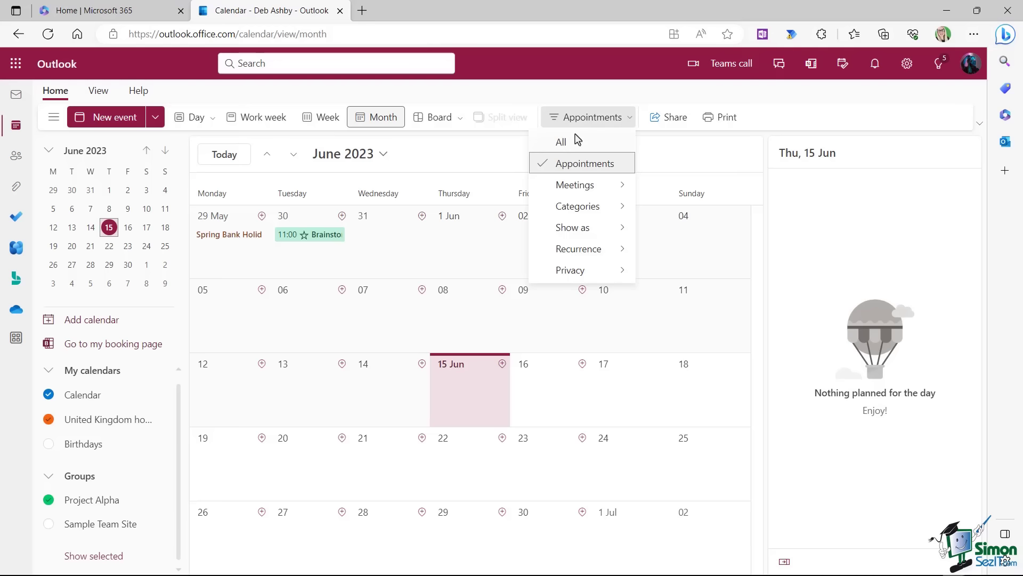
pyautogui.click(568, 147)
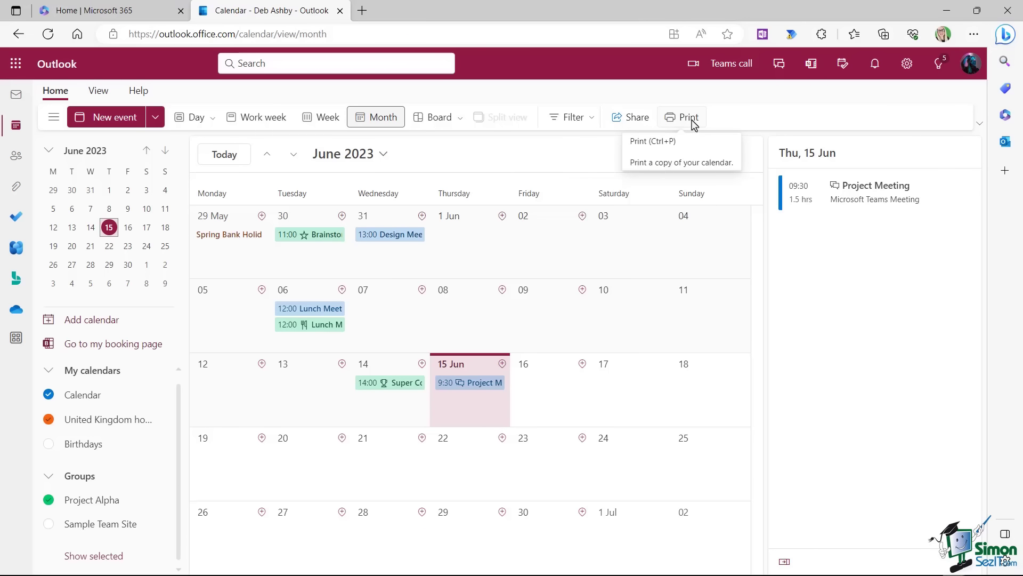
# Switch to a 1-day view of Thursday 15 June and scroll to the morning hours.
pyautogui.click(212, 118)
pyautogui.click(191, 151)
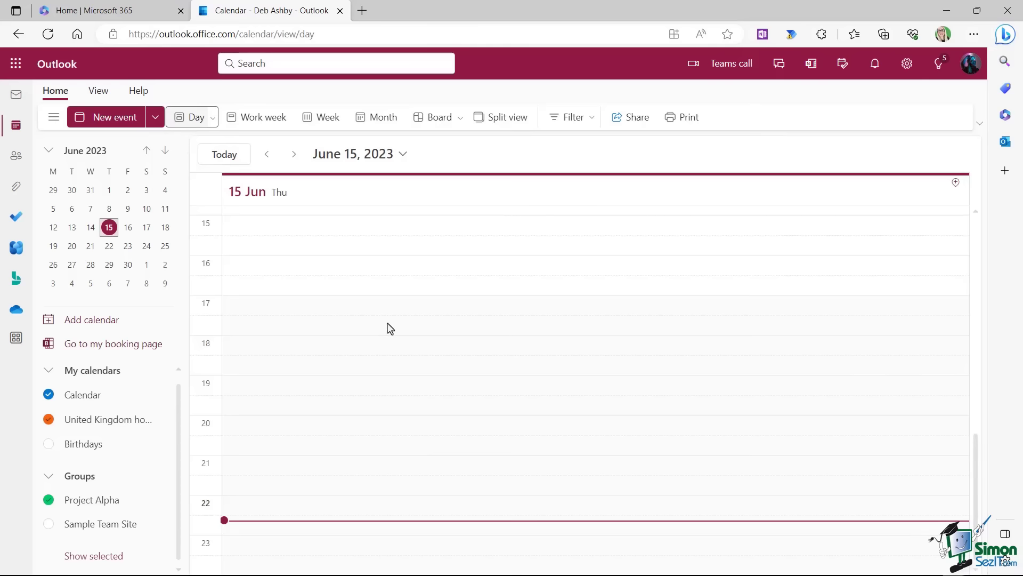
pyautogui.scroll(1, 396, 327)
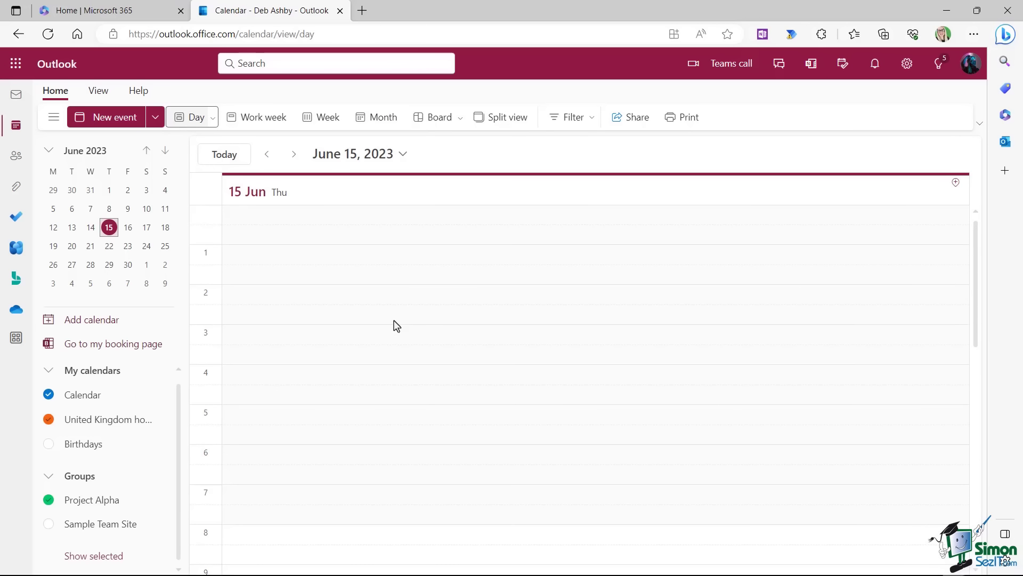
pyautogui.scroll(-5, 396, 327)
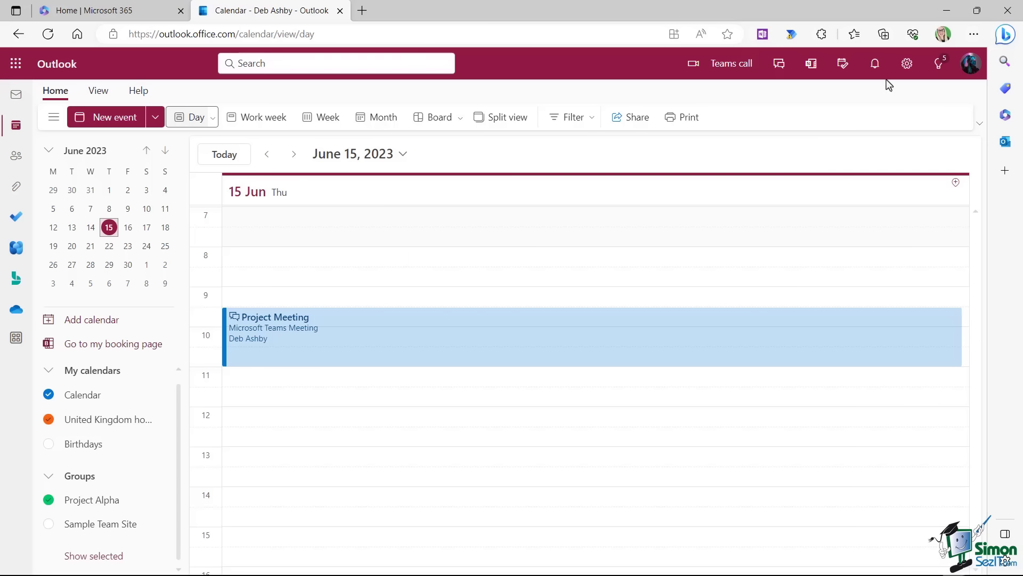
# In calendar view settings, keep Monday as first day, turn on week numbers, and bold events.
pyautogui.click(906, 66)
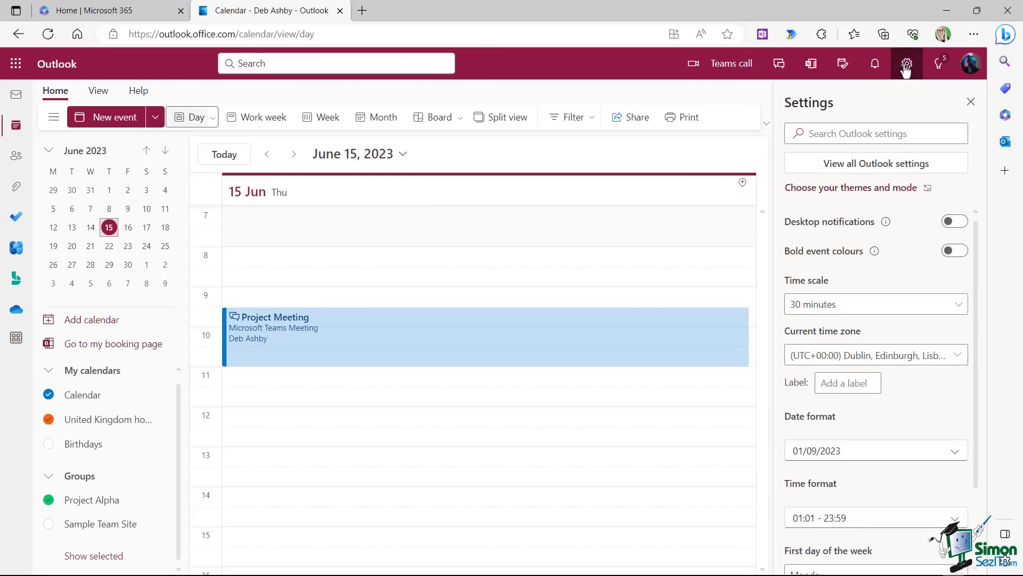
pyautogui.click(853, 171)
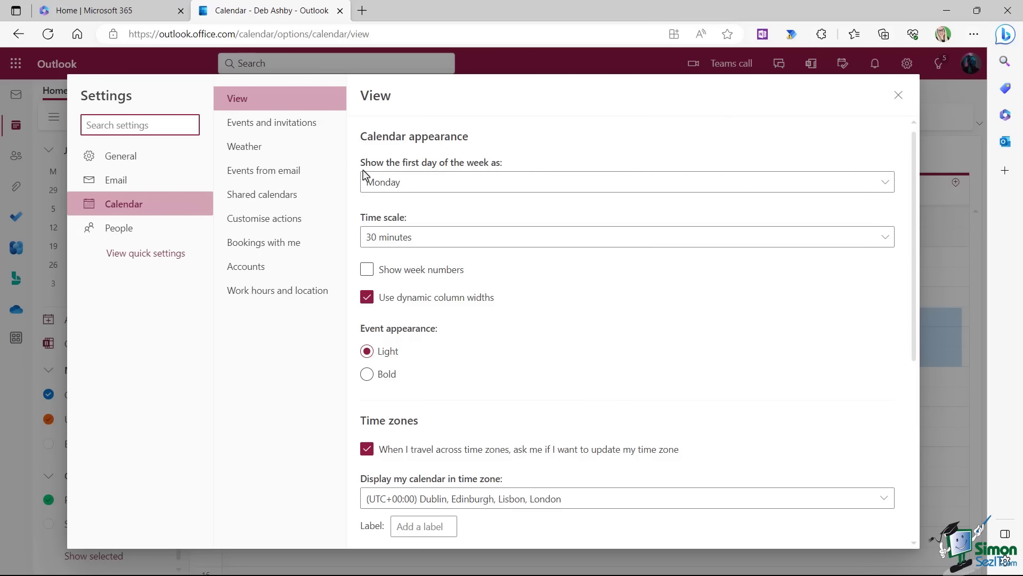
pyautogui.click(885, 189)
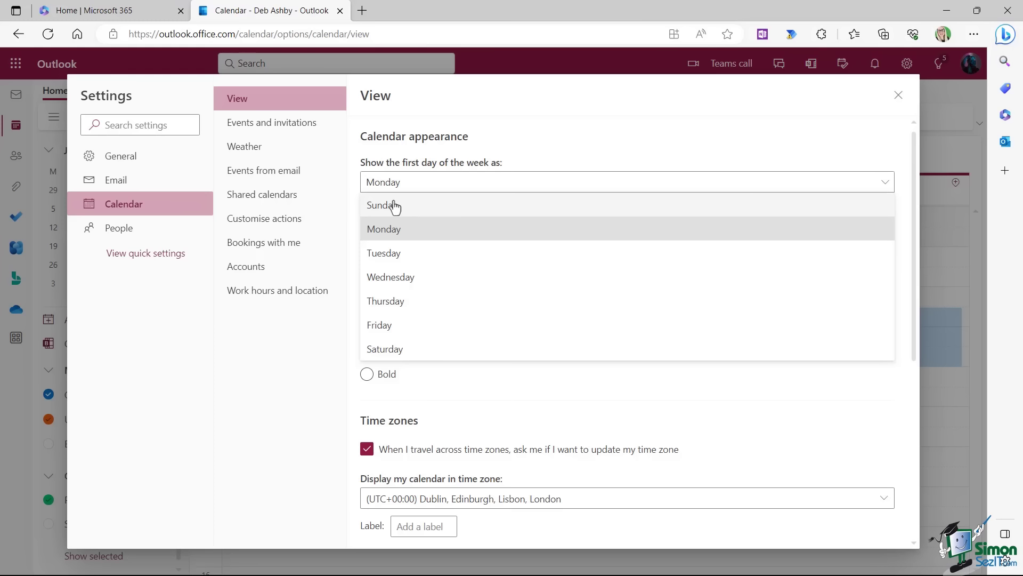
pyautogui.click(568, 102)
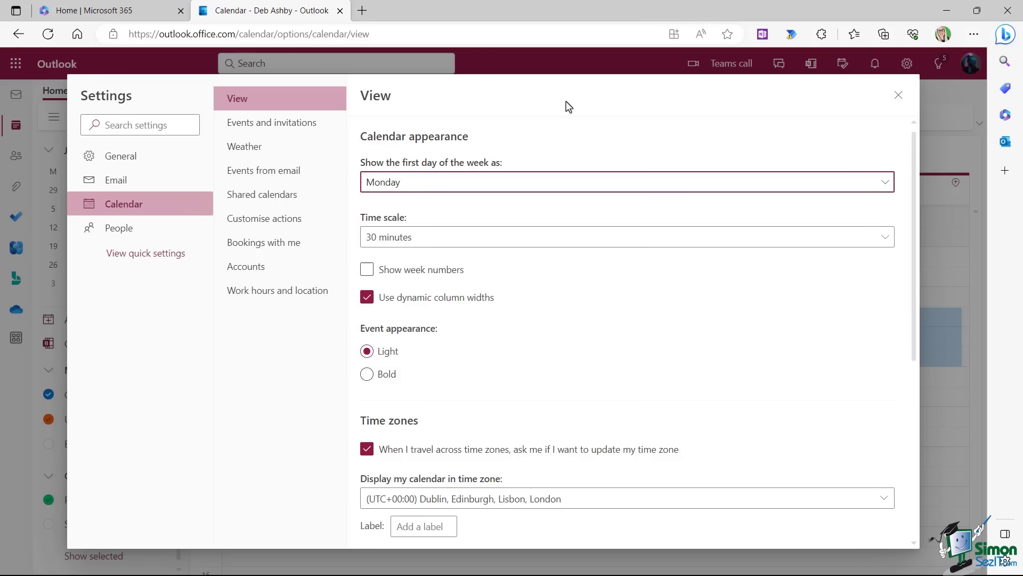
pyautogui.click(368, 270)
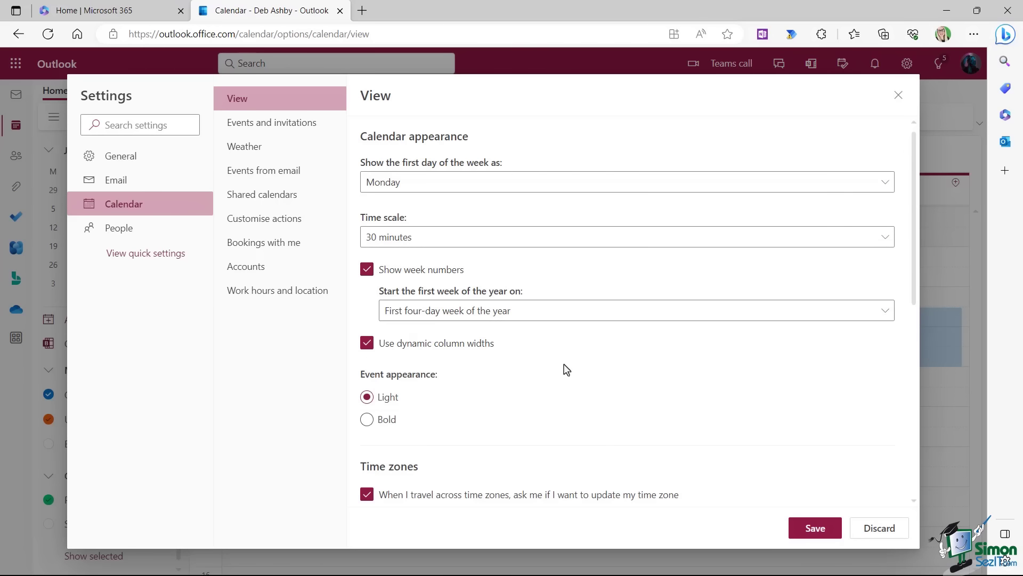
pyautogui.scroll(-2, 567, 369)
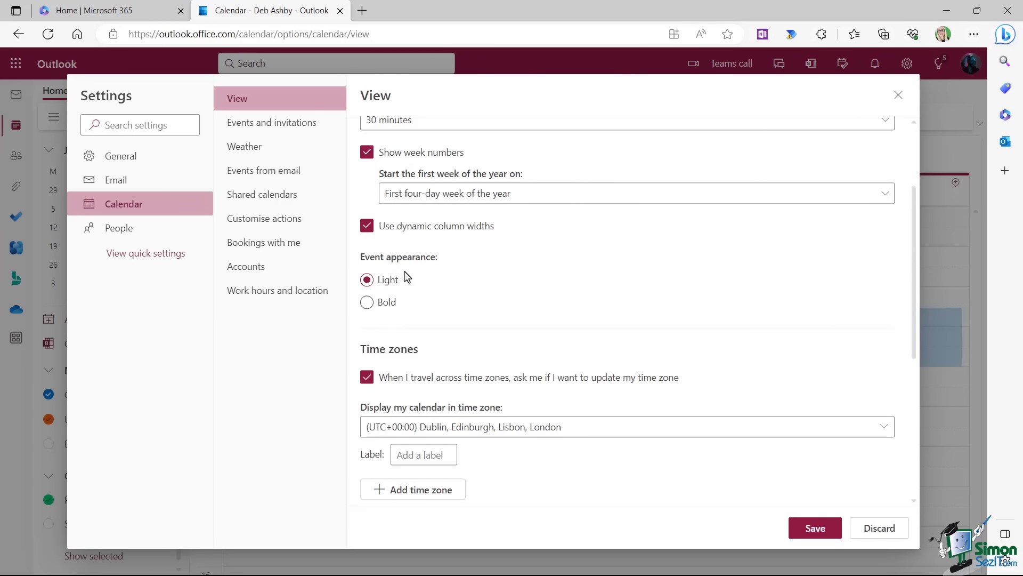
pyautogui.click(367, 305)
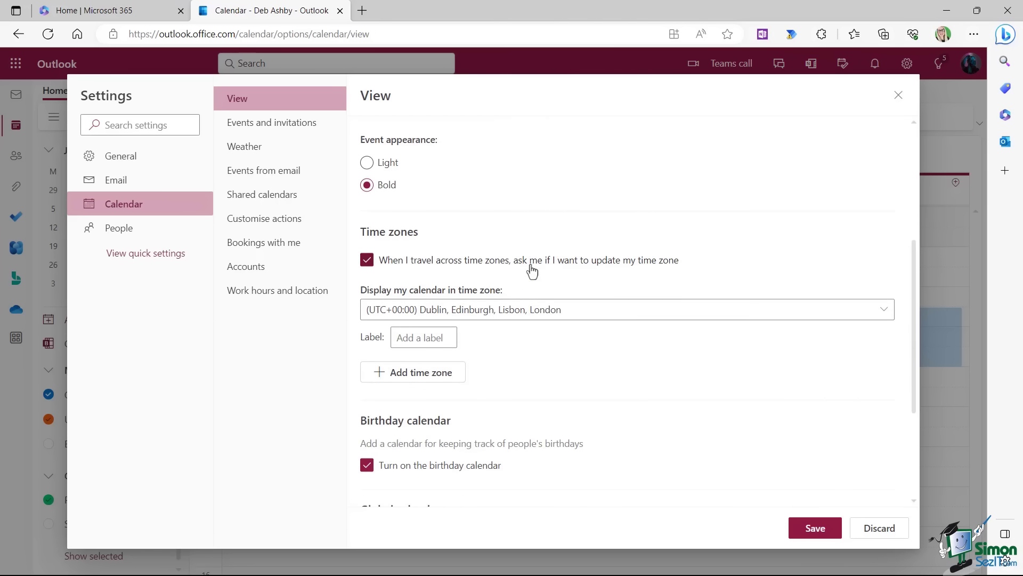
pyautogui.scroll(-3, 532, 267)
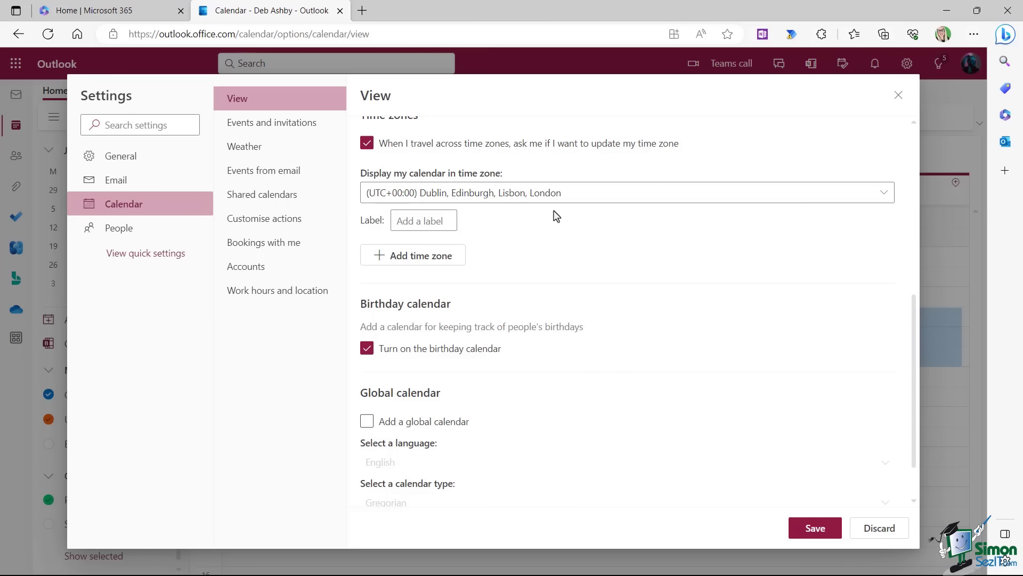
# Add a New York time zone labelled NYC, label London LDN, and save.
pyautogui.click(414, 259)
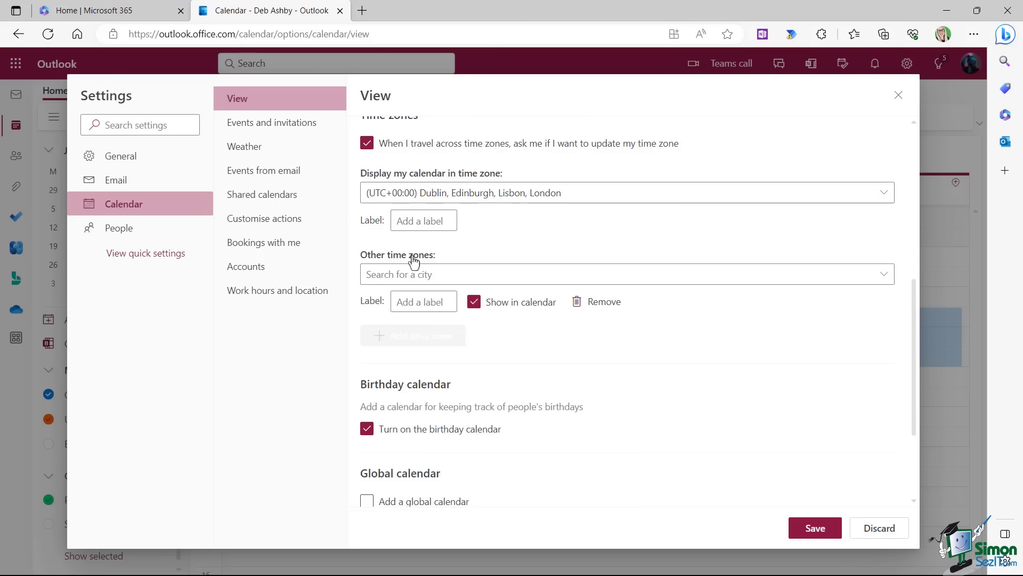
pyautogui.write('new york')
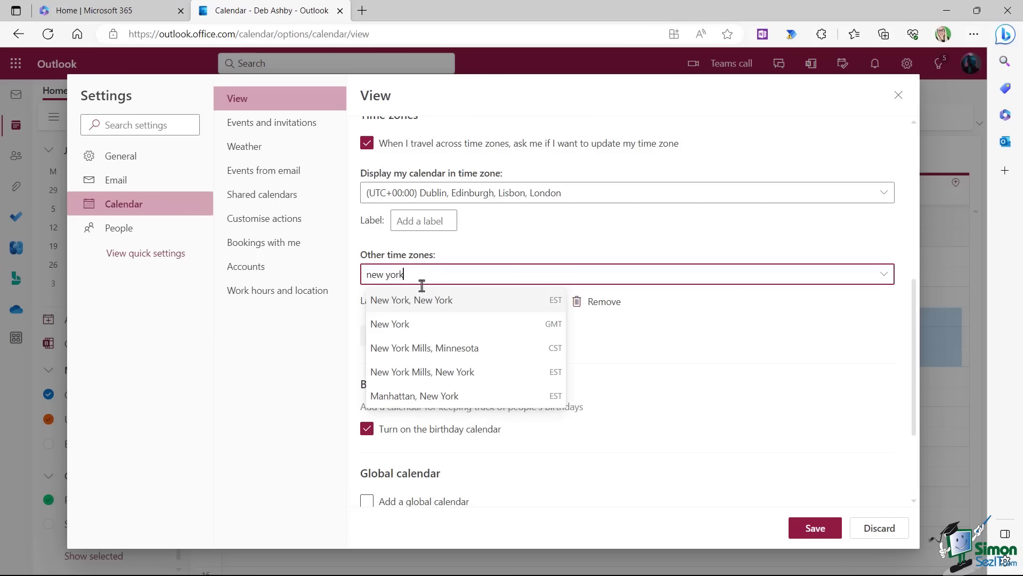
pyautogui.click(422, 299)
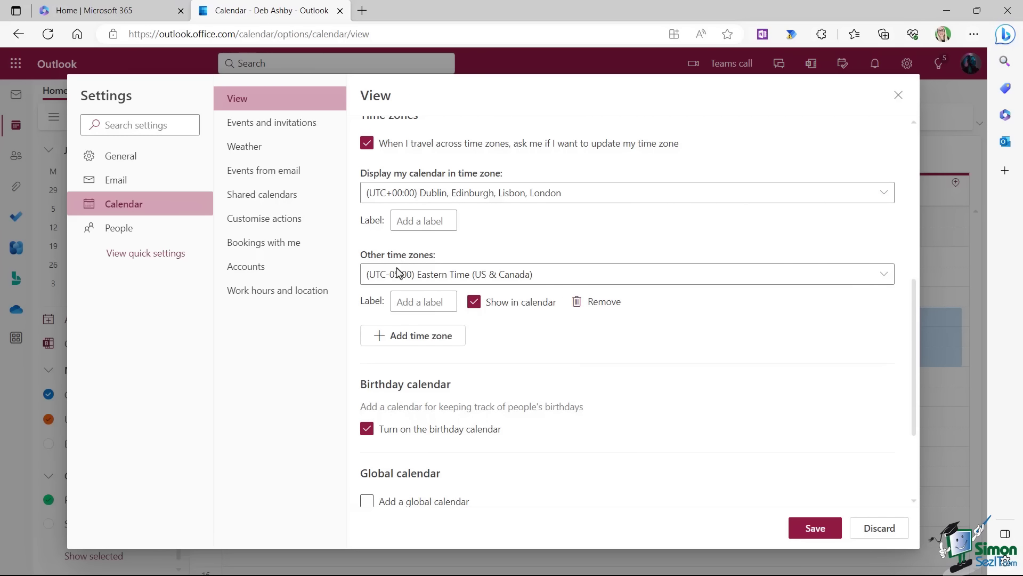
pyautogui.click(404, 301)
pyautogui.write('NY')
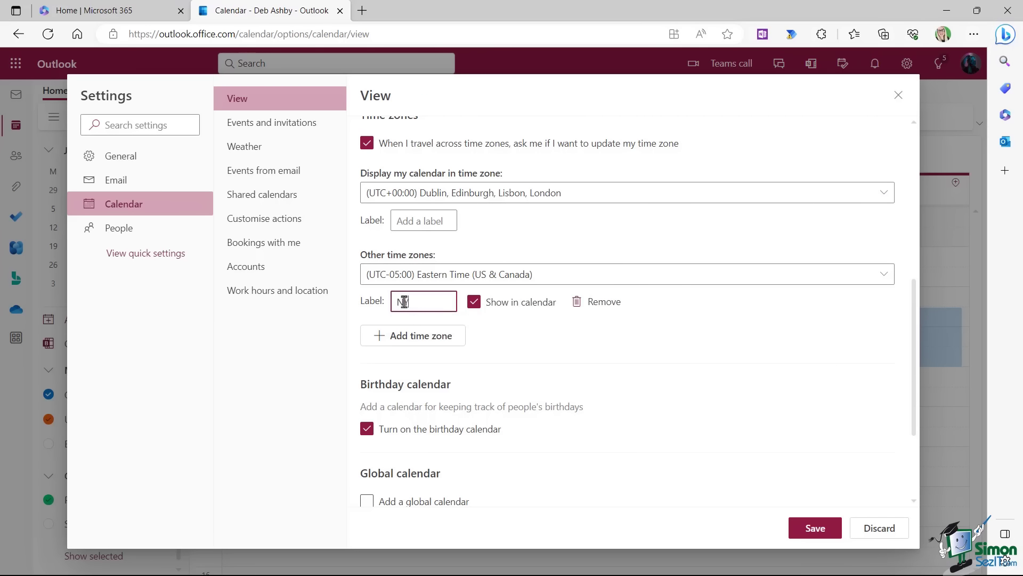
pyautogui.write('C')
pyautogui.click(401, 220)
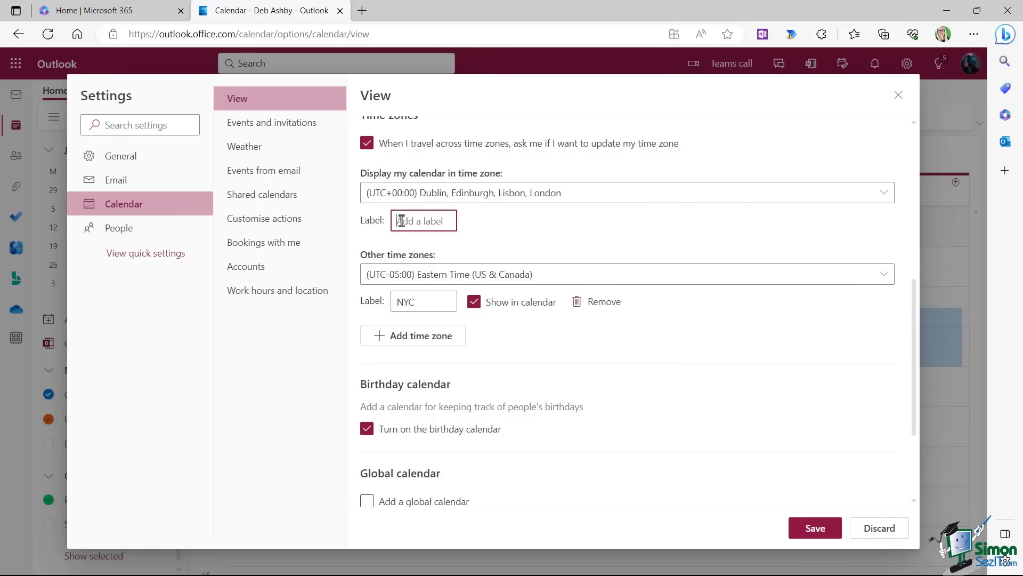
pyautogui.write('LDN')
pyautogui.scroll(2, 767, 399)
pyautogui.click(810, 529)
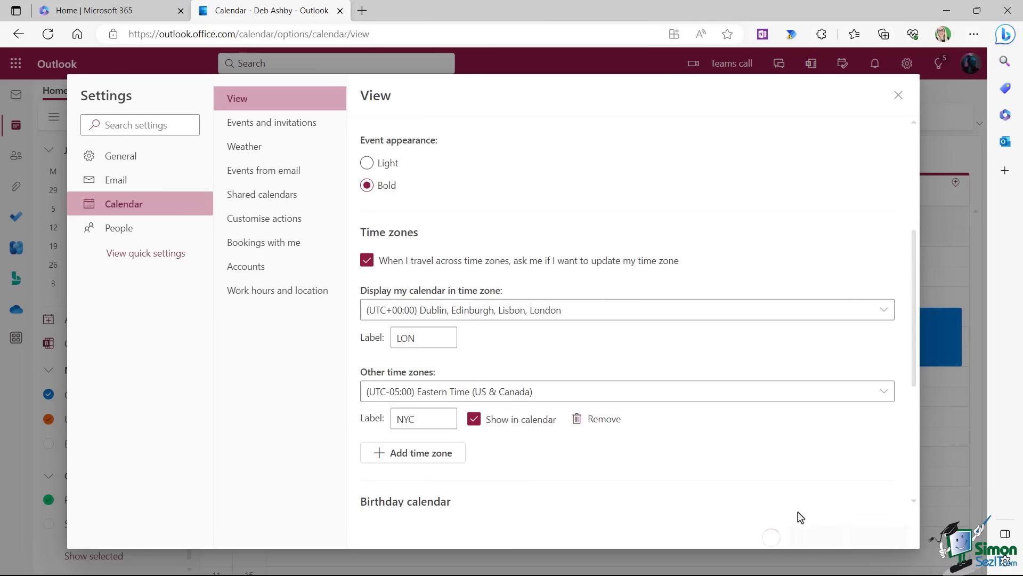
pyautogui.click(269, 127)
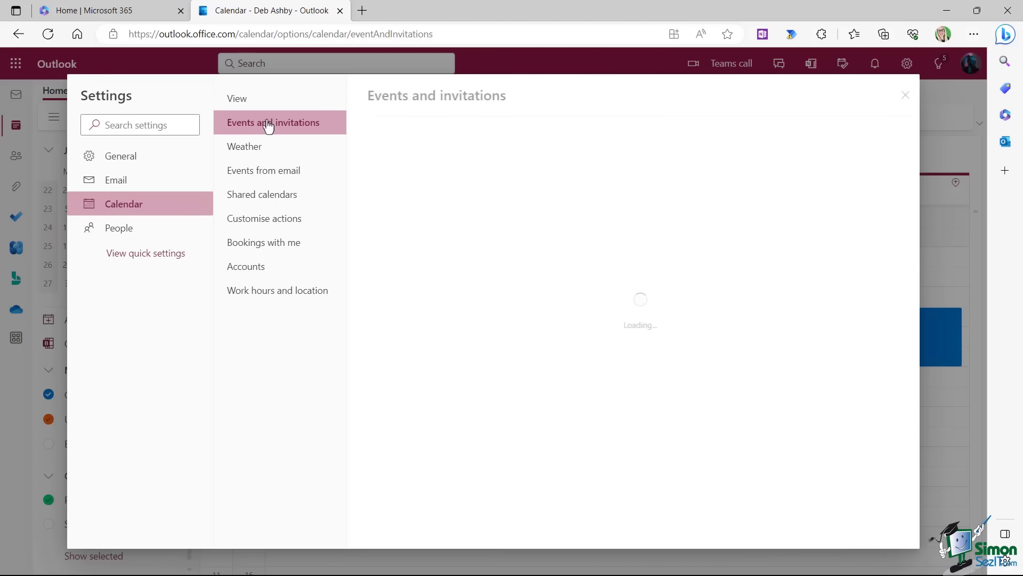
# Set calendar weather to Celsius and add London, United Kingdom as a weather location.
pyautogui.click(252, 153)
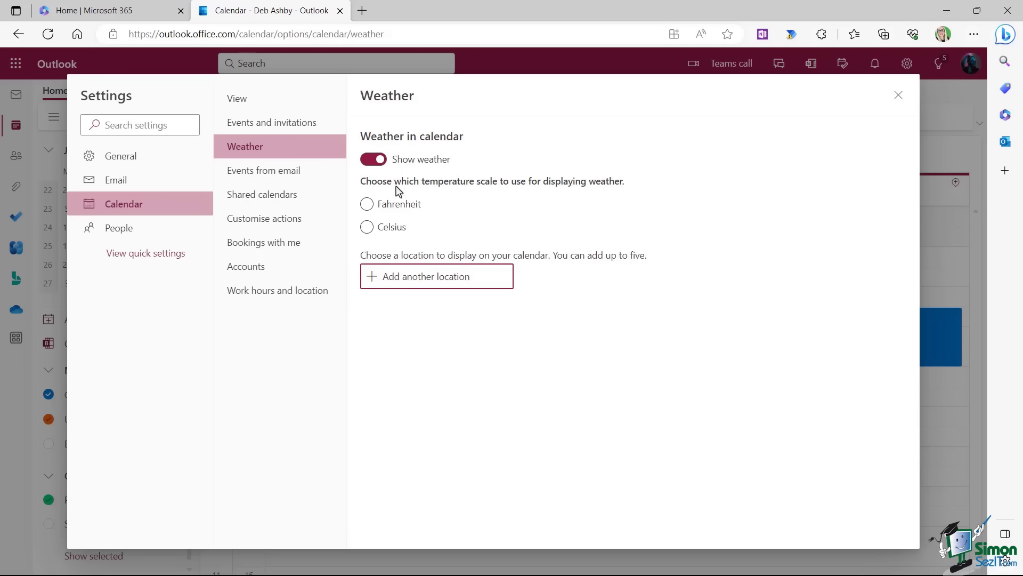
pyautogui.click(368, 228)
pyautogui.click(388, 278)
pyautogui.write('Lon')
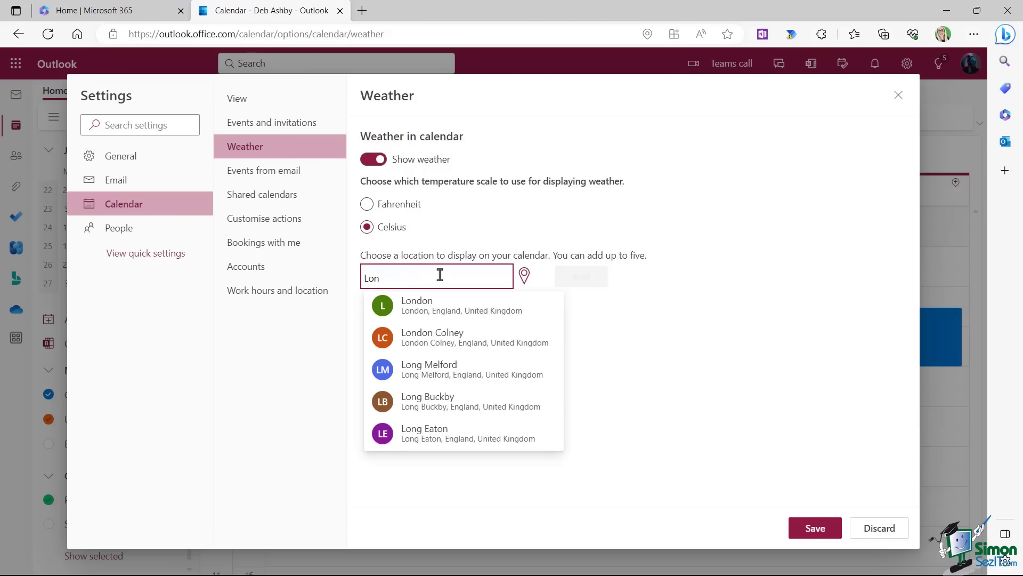
pyautogui.click(417, 304)
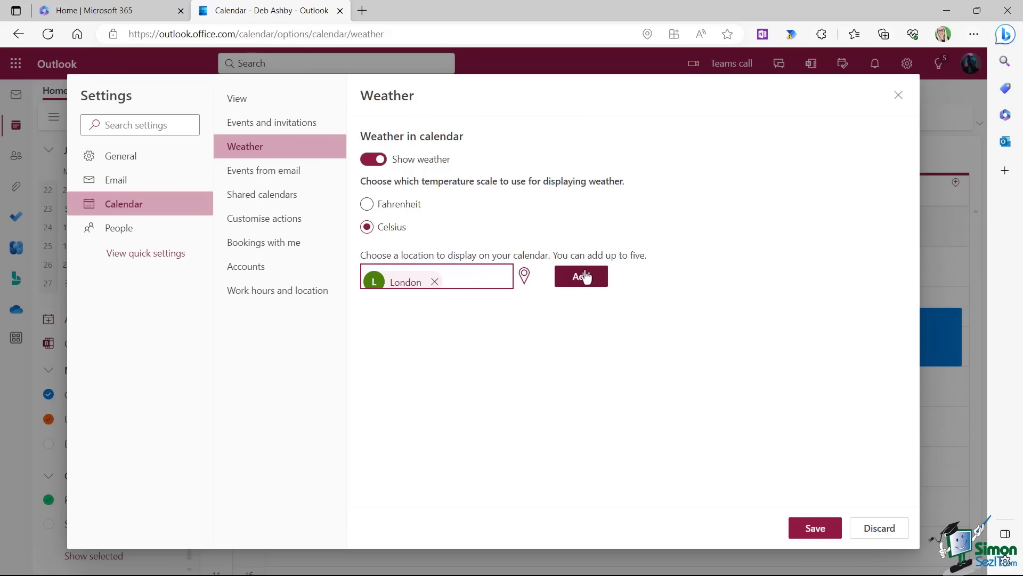
pyautogui.click(581, 276)
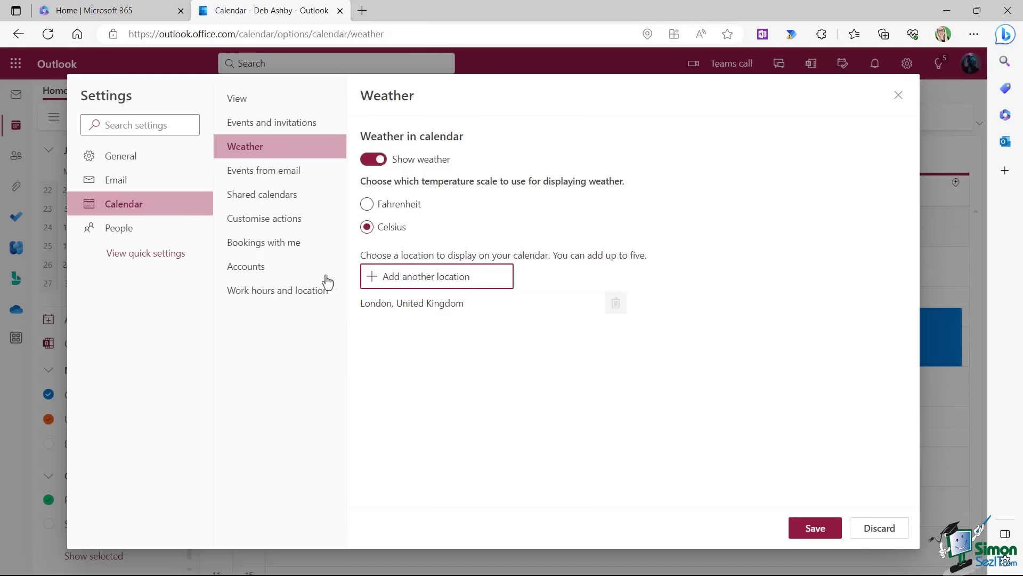
pyautogui.click(289, 296)
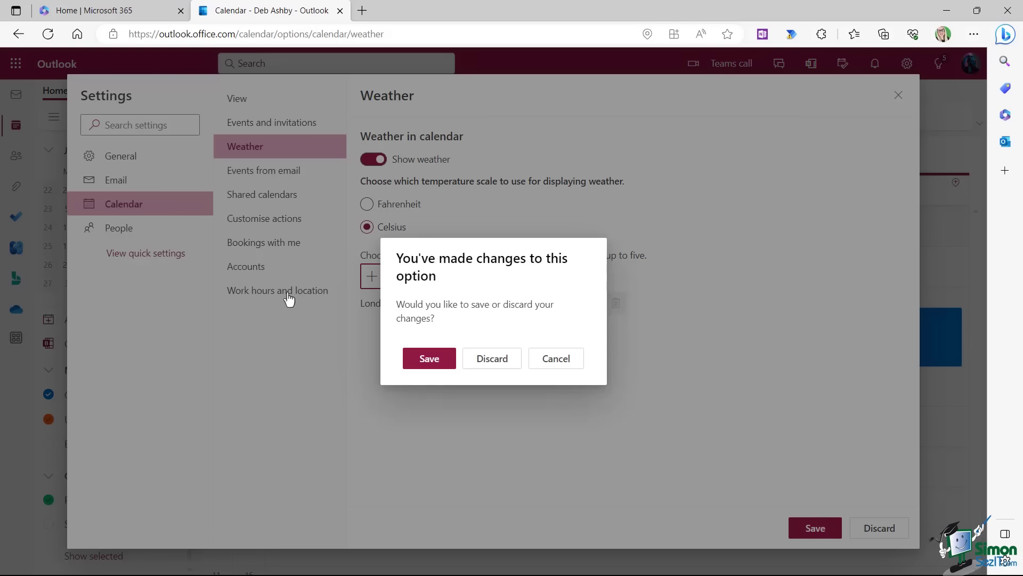
# Save the weather changes and keep Monday–Friday as working days with an 08:00 start.
pyautogui.click(440, 360)
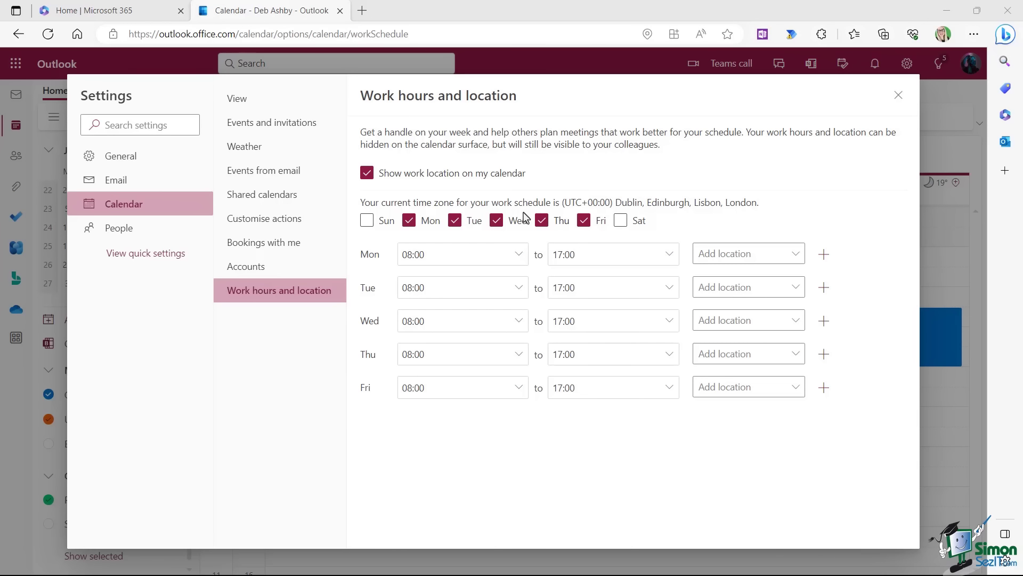
pyautogui.click(434, 225)
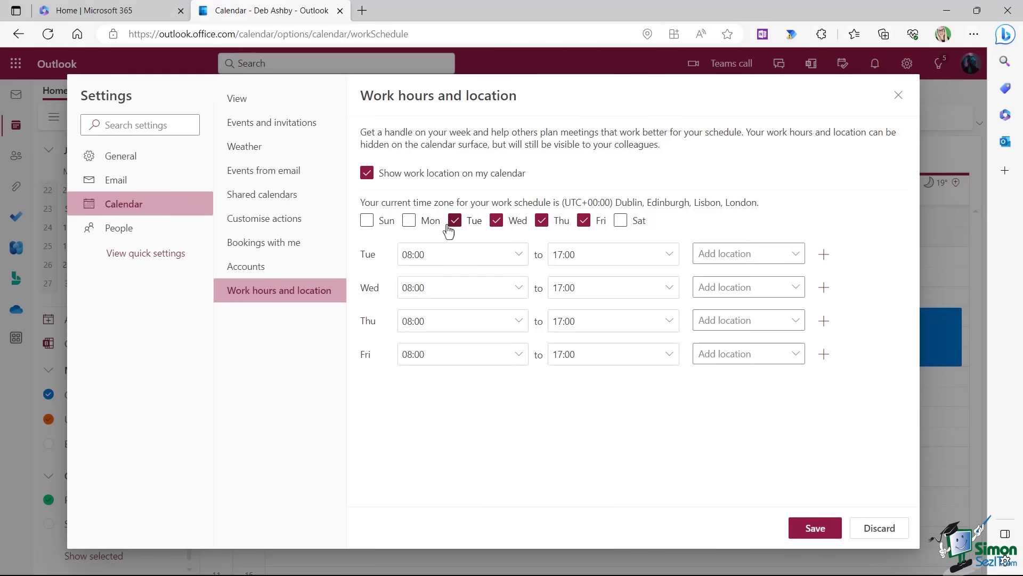
pyautogui.click(455, 221)
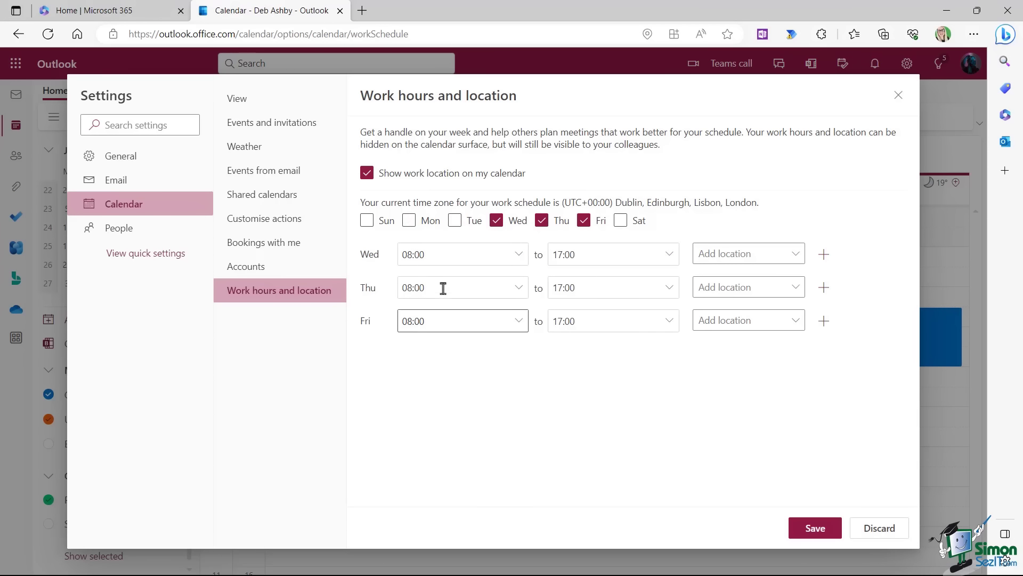
pyautogui.click(455, 220)
pyautogui.click(409, 220)
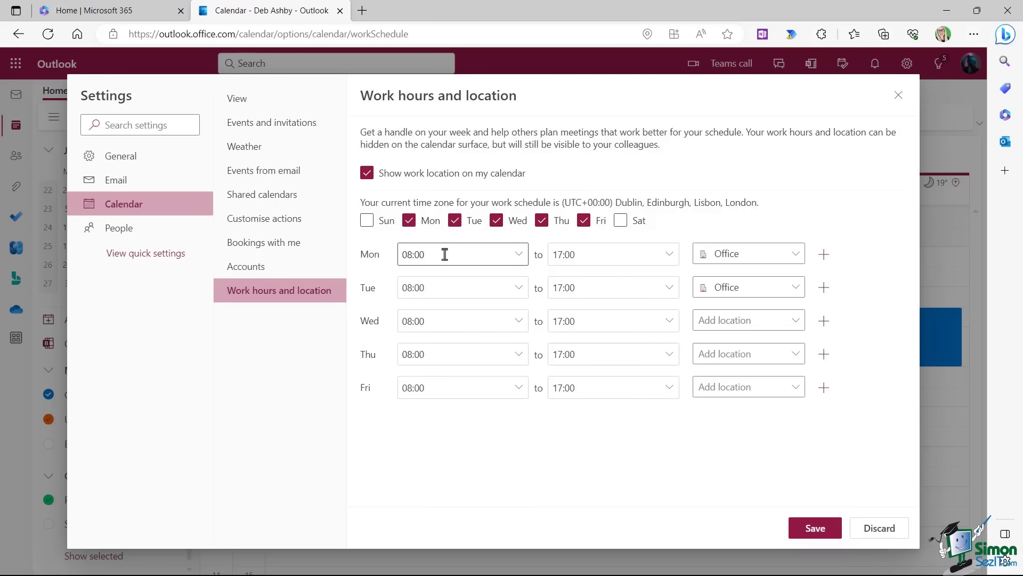
pyautogui.click(520, 255)
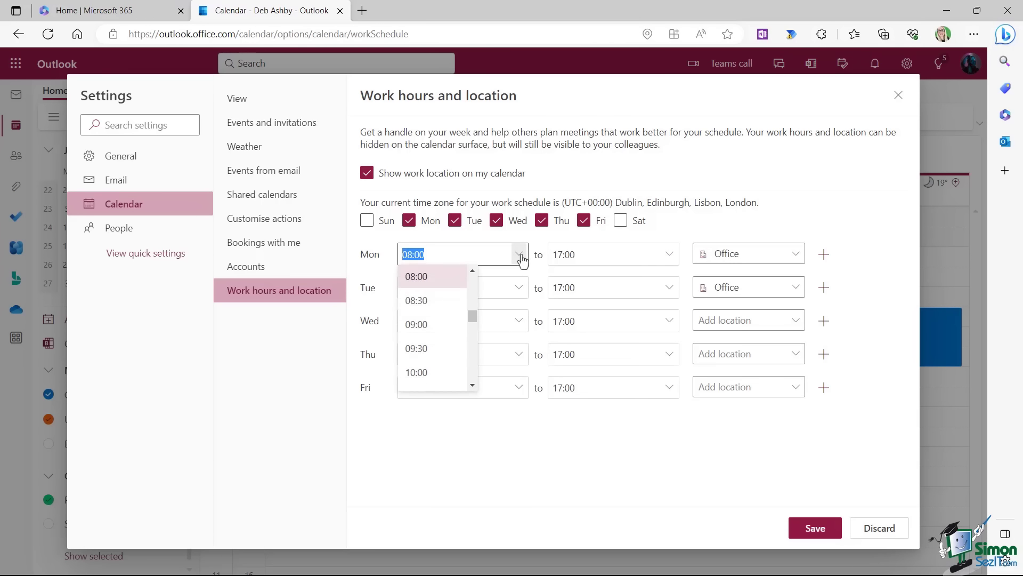
pyautogui.click(767, 183)
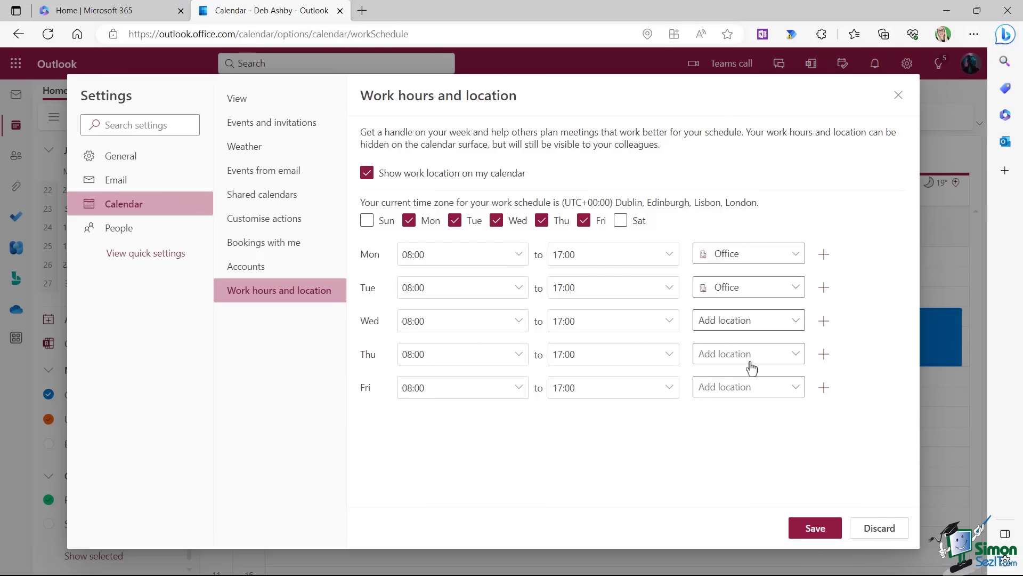
# Set Monday through Friday work locations to Remote and save the work hours.
pyautogui.click(798, 258)
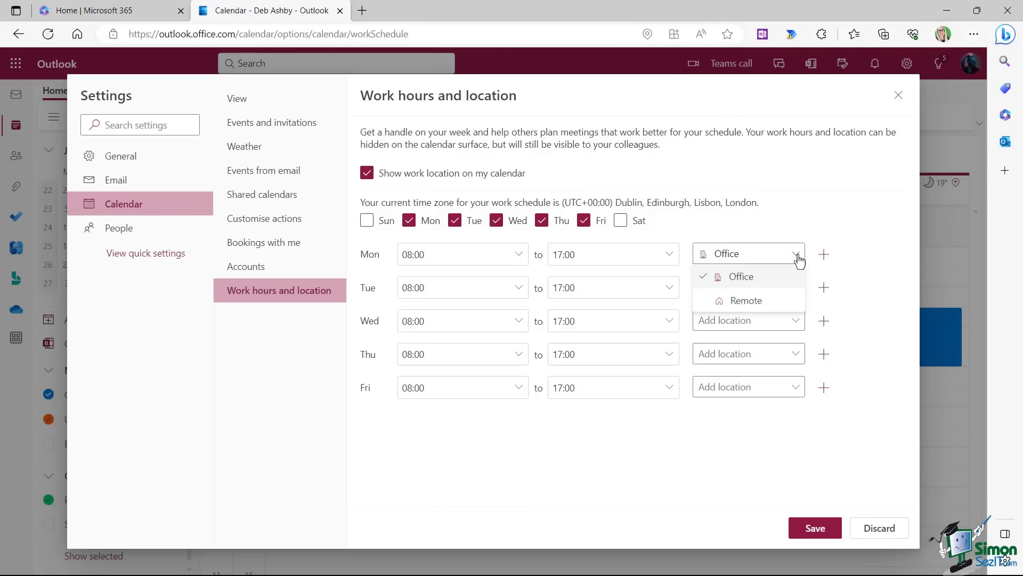
pyautogui.click(754, 313)
pyautogui.click(792, 287)
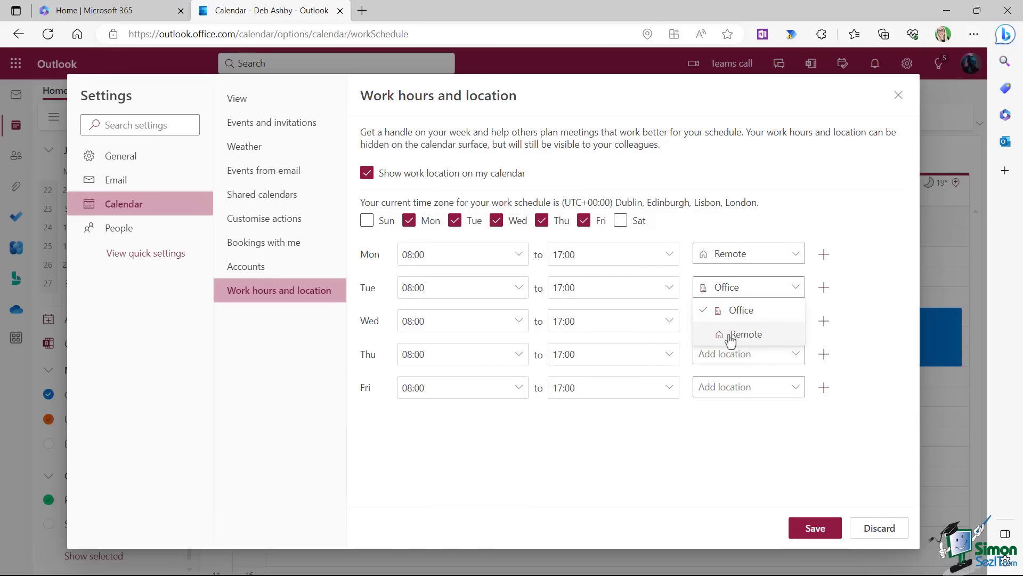
pyautogui.click(730, 335)
pyautogui.click(792, 321)
pyautogui.click(733, 367)
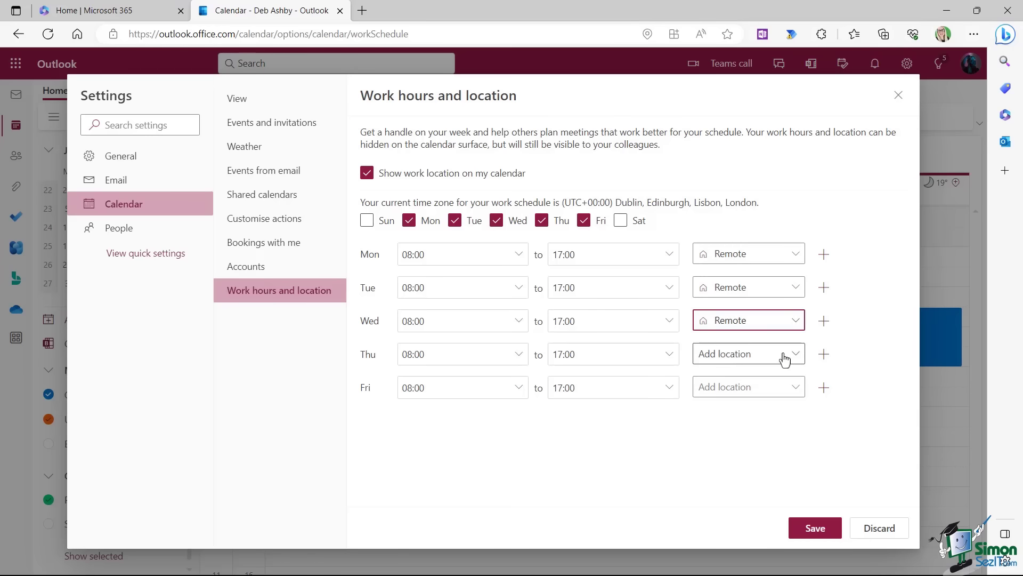
pyautogui.click(787, 356)
pyautogui.click(731, 400)
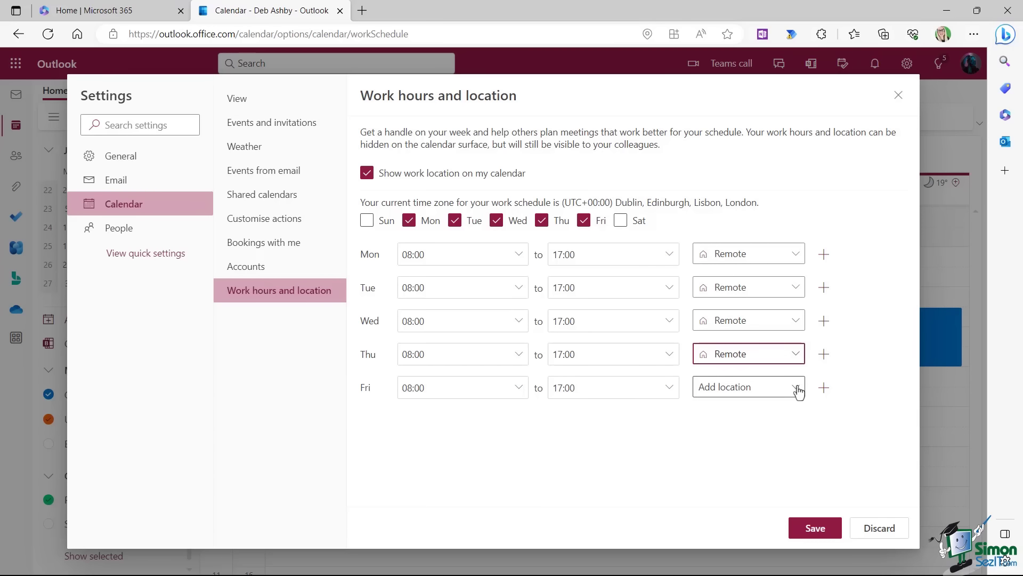
pyautogui.click(798, 392)
pyautogui.click(737, 428)
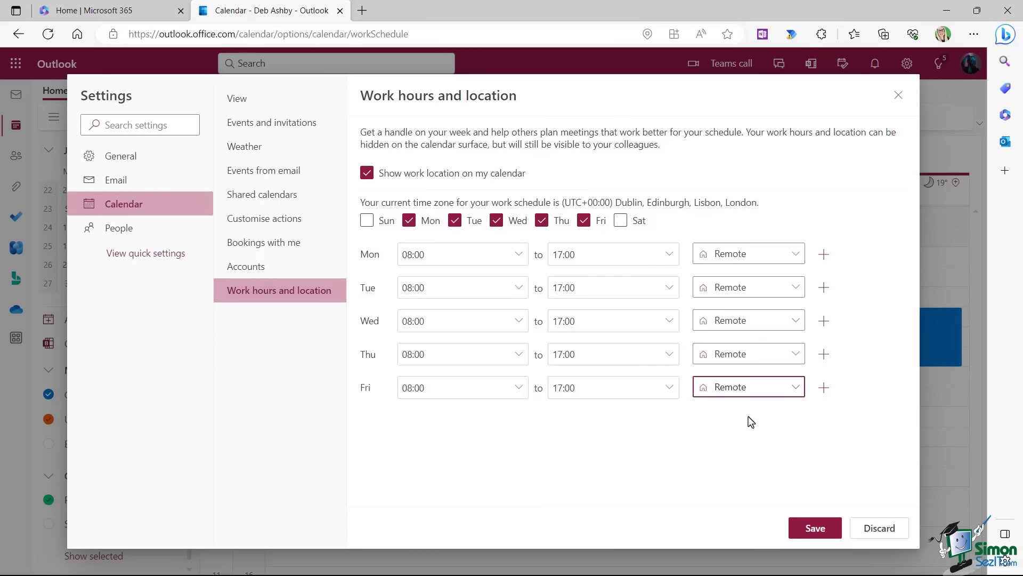
pyautogui.click(820, 531)
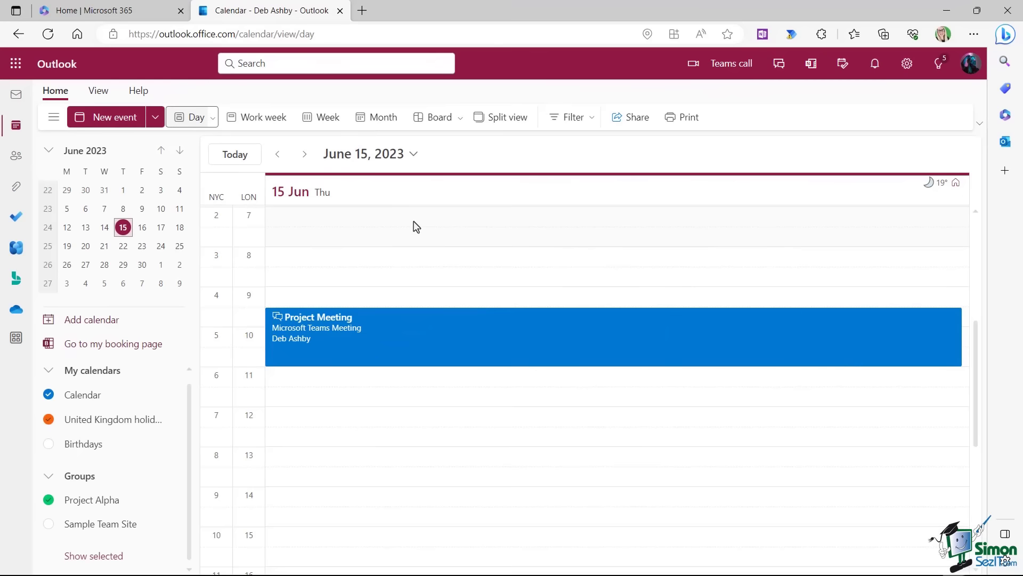
# Select the Project Meeting, switch to June month view, and inspect the daily weather icons.
pyautogui.click(346, 351)
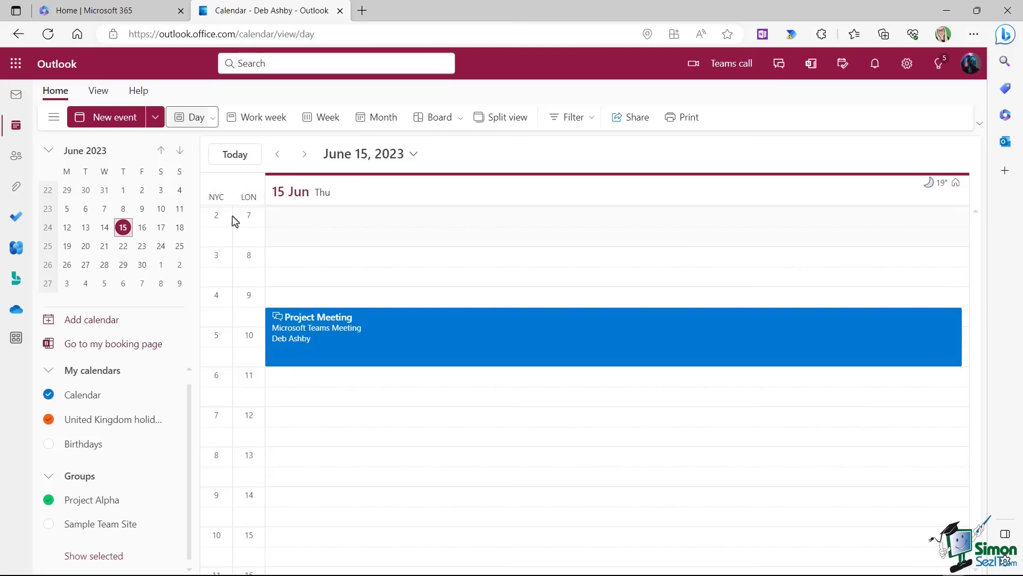
pyautogui.click(384, 121)
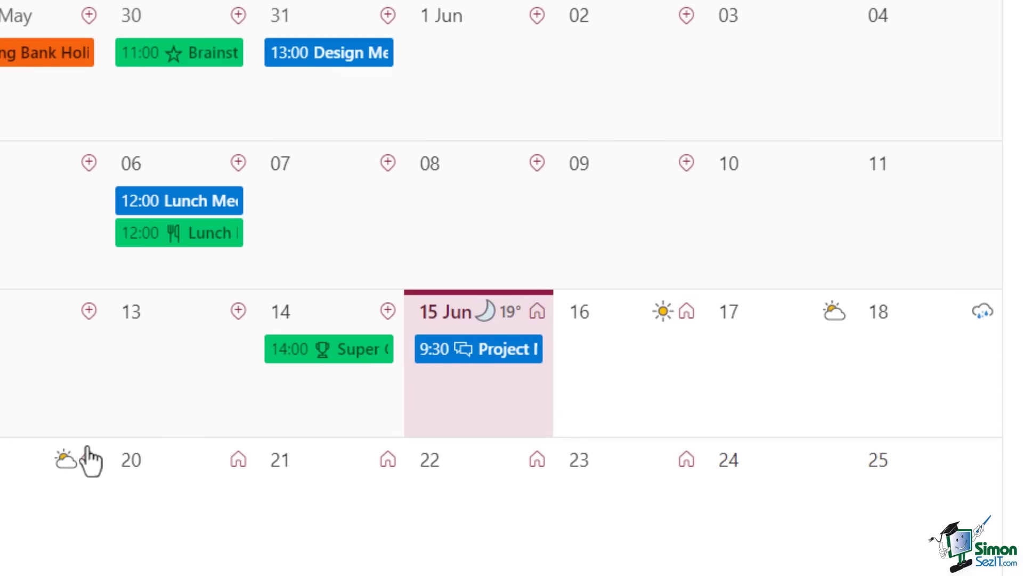
pyautogui.moveTo(661, 318)
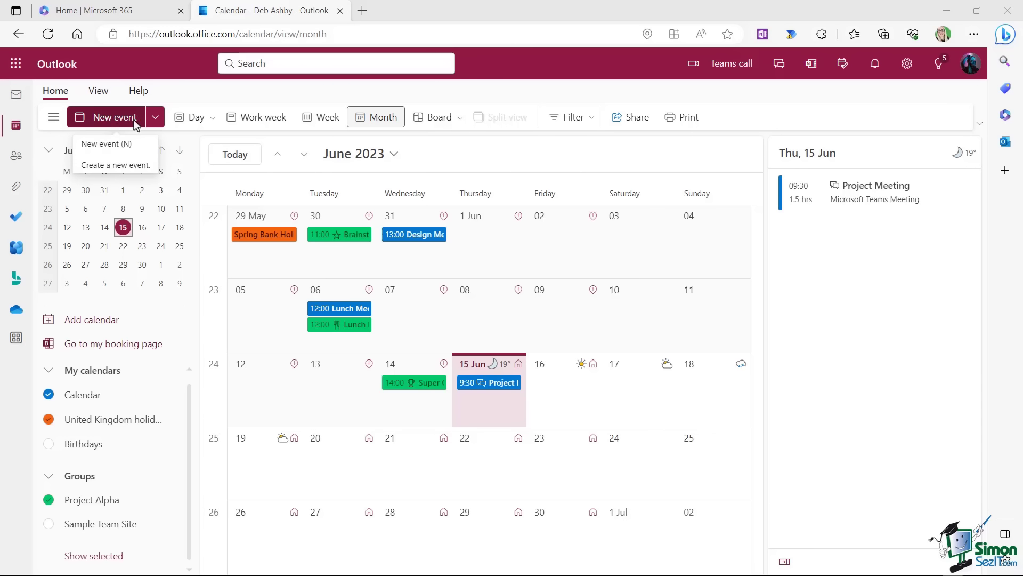
# Start a new event in the main Calendar titled 'Doctors Appointment' with a medical-bag icon.
pyautogui.press('n')
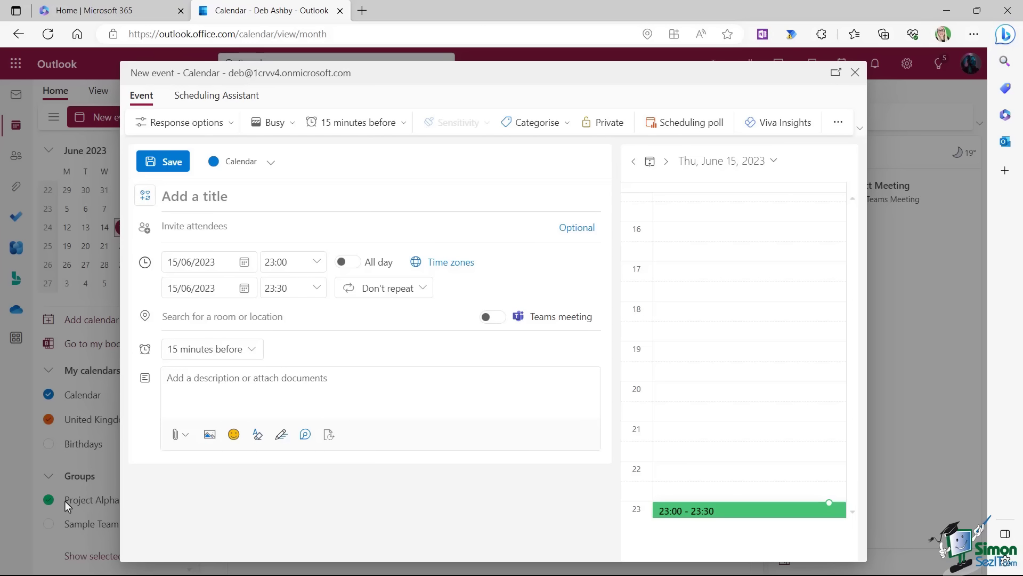
pyautogui.click(272, 164)
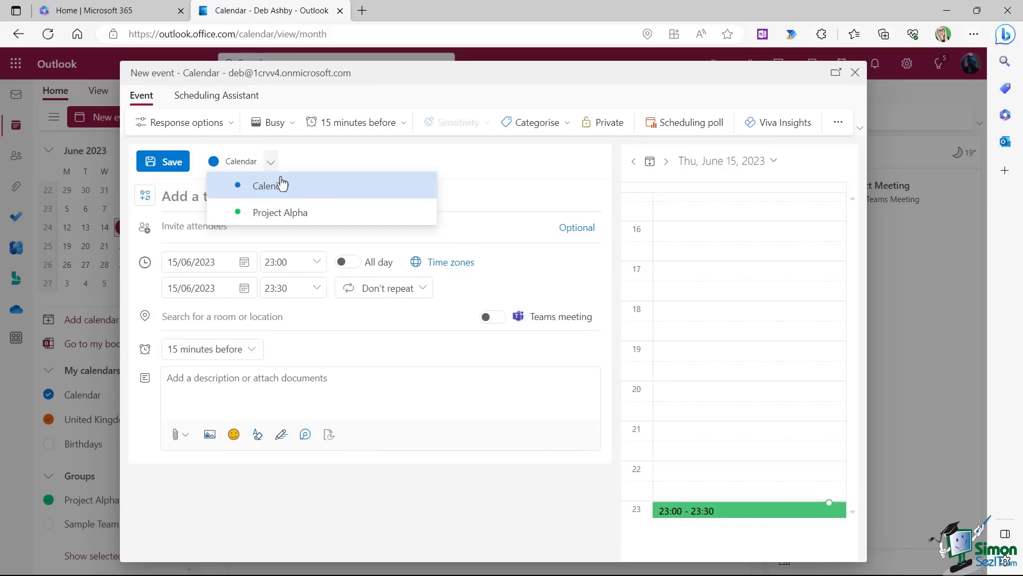
pyautogui.click(292, 191)
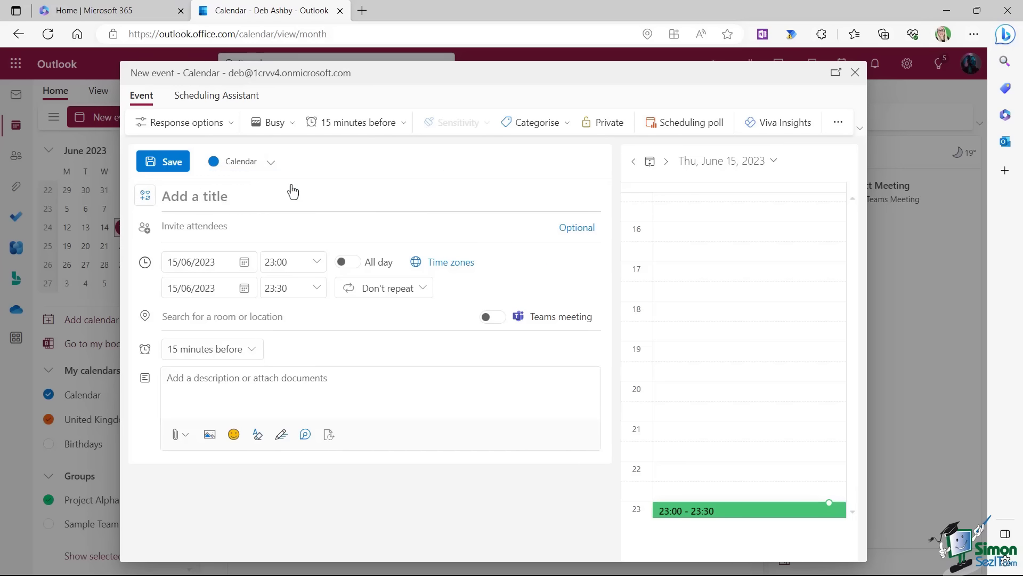
pyautogui.click(208, 202)
pyautogui.write('Doctors')
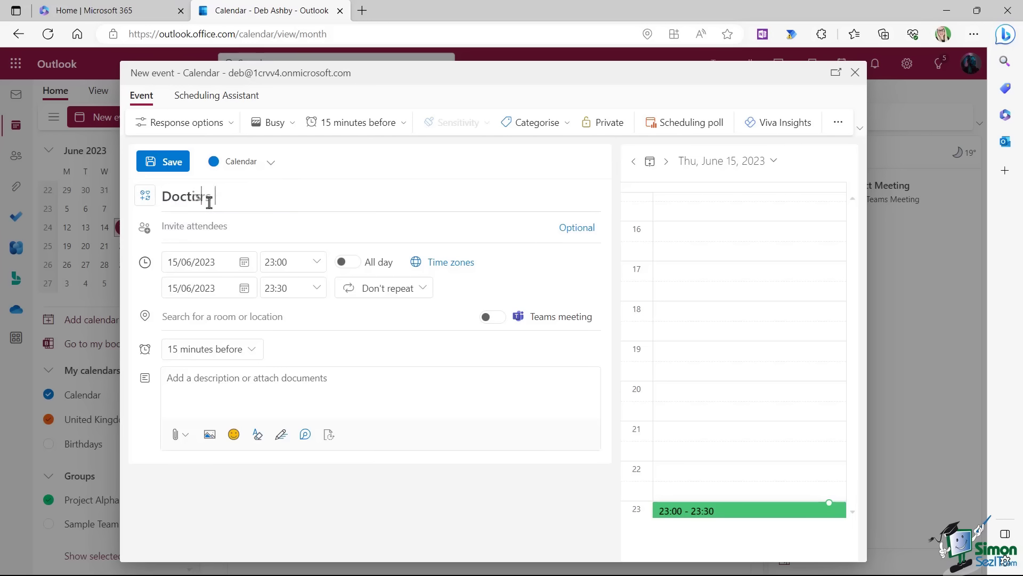
pyautogui.write(' Appointment')
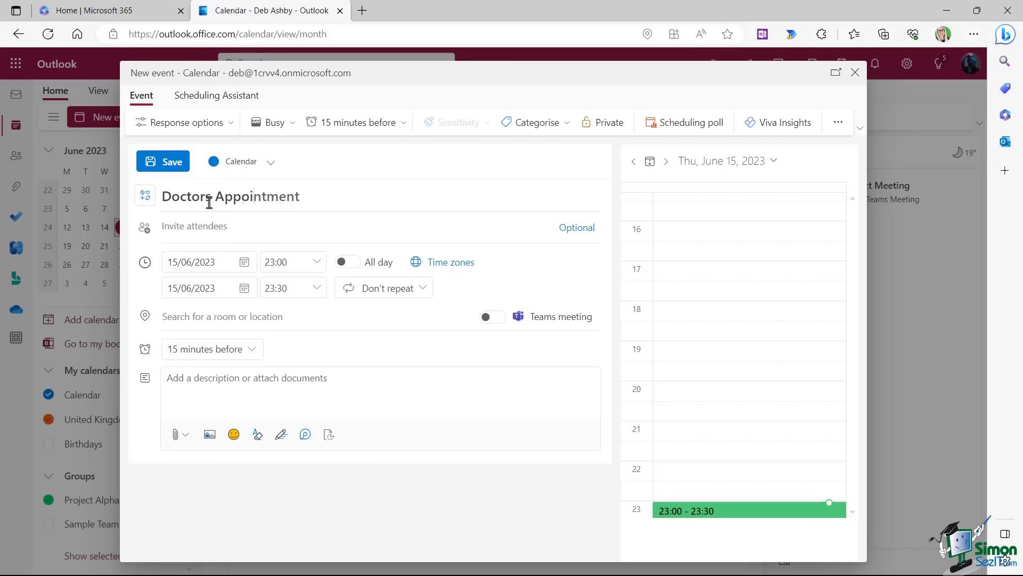
pyautogui.click(145, 200)
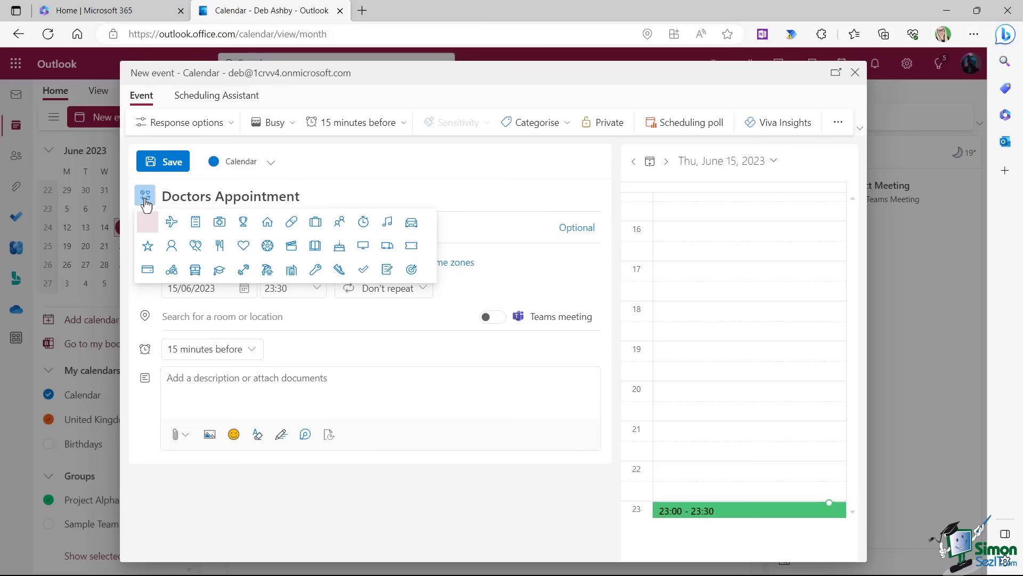
pyautogui.click(220, 223)
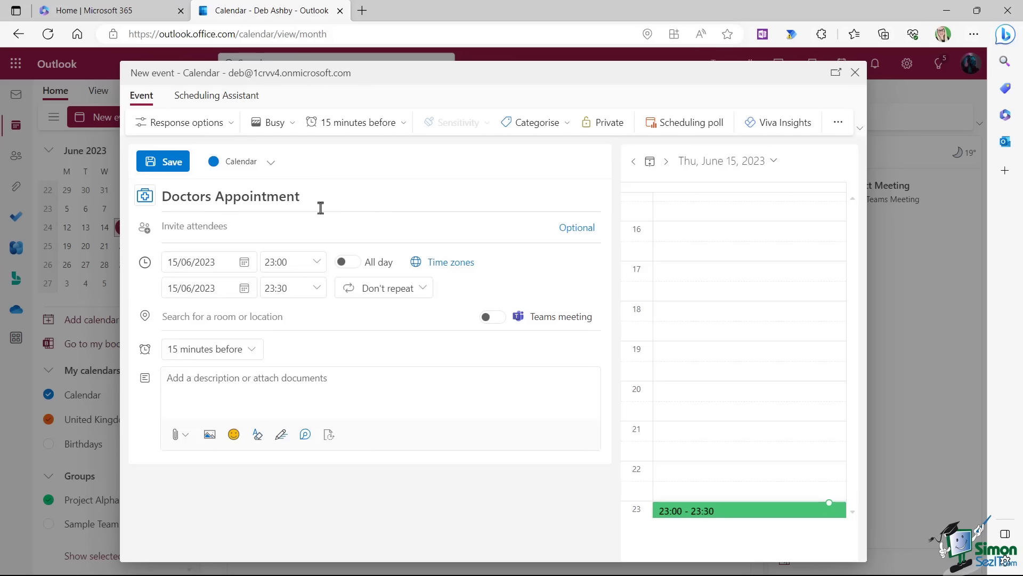
# Schedule it for 20 June 2023, 14:00–15:30, not repeating.
pyautogui.click(244, 263)
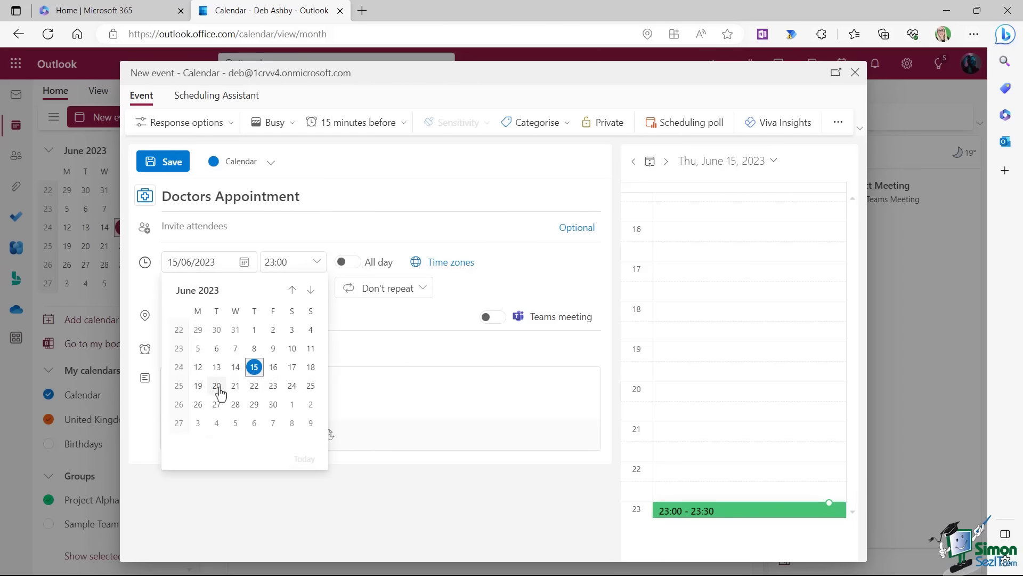
pyautogui.click(218, 387)
pyautogui.click(315, 264)
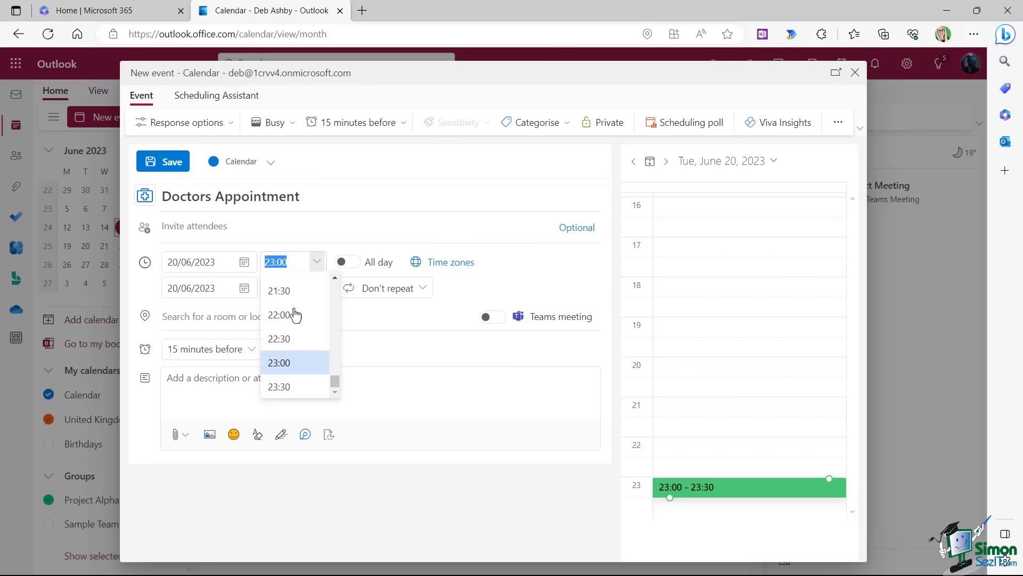
pyautogui.scroll(8, 305, 333)
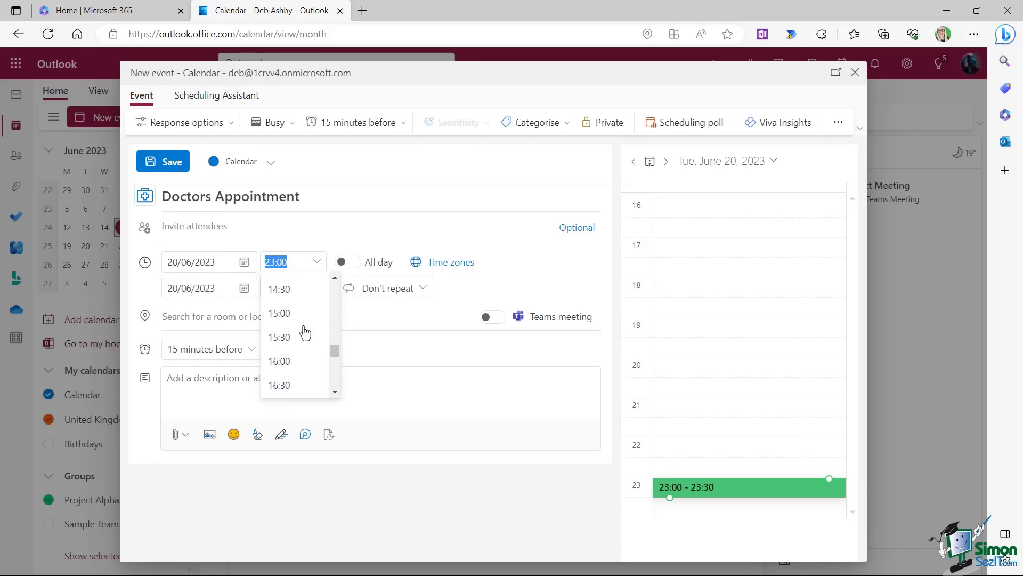
pyautogui.click(291, 332)
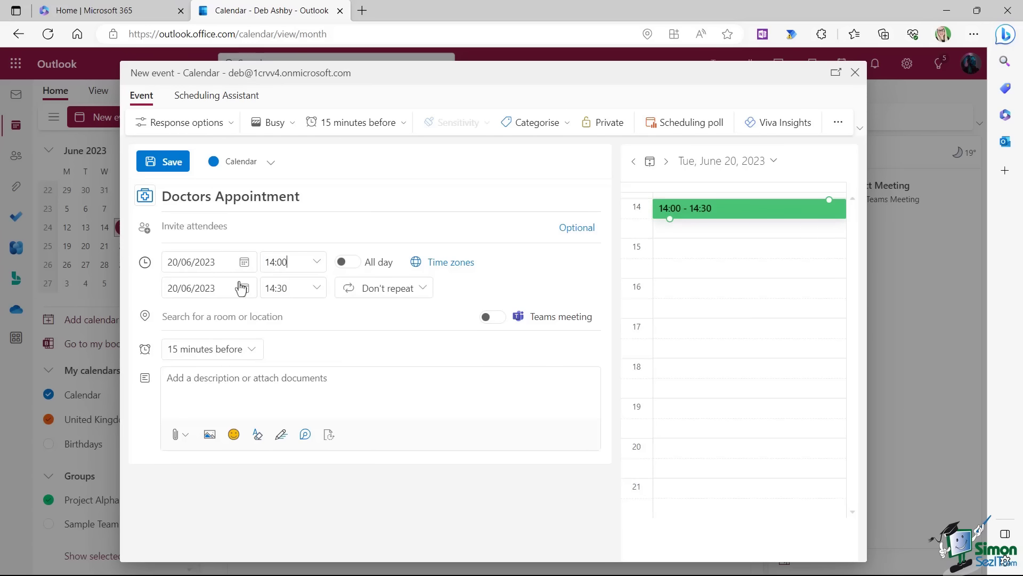
pyautogui.click(316, 288)
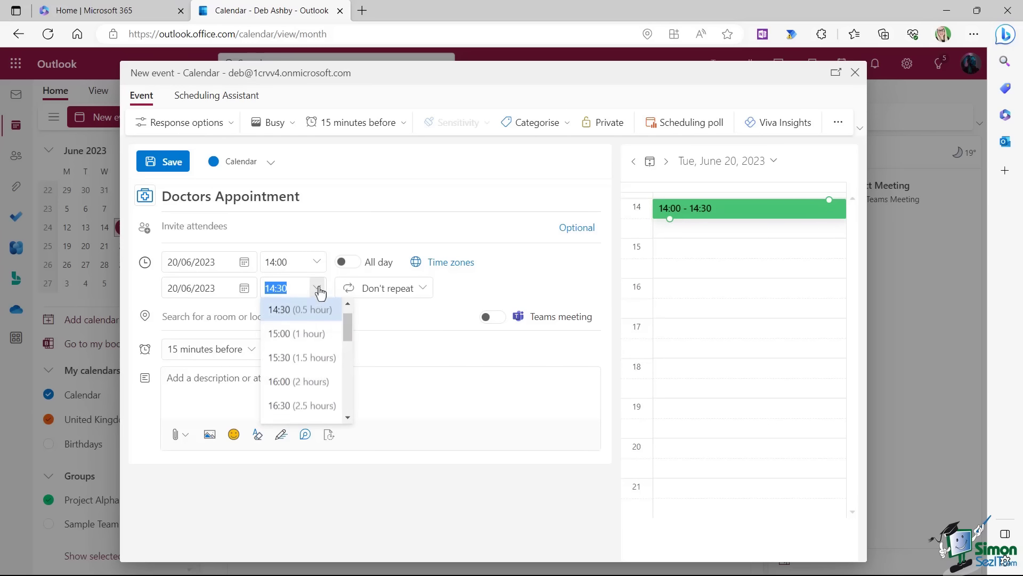
pyautogui.click(284, 358)
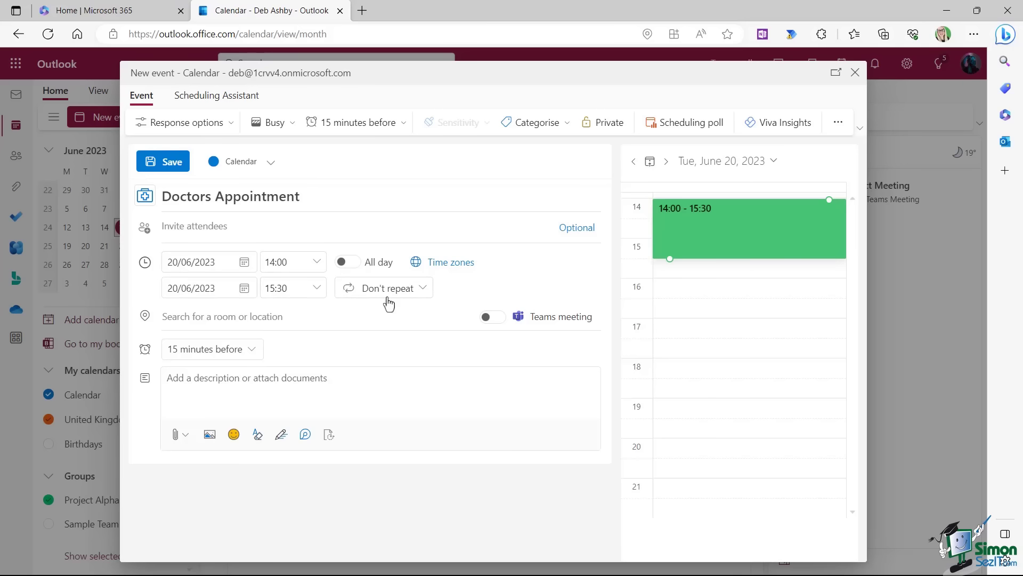
pyautogui.click(425, 289)
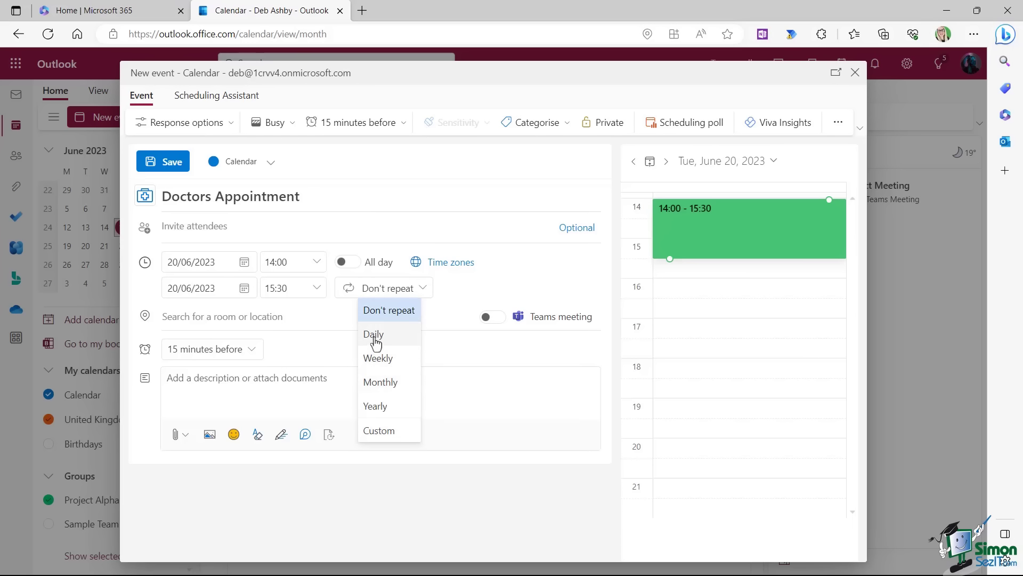
pyautogui.click(504, 278)
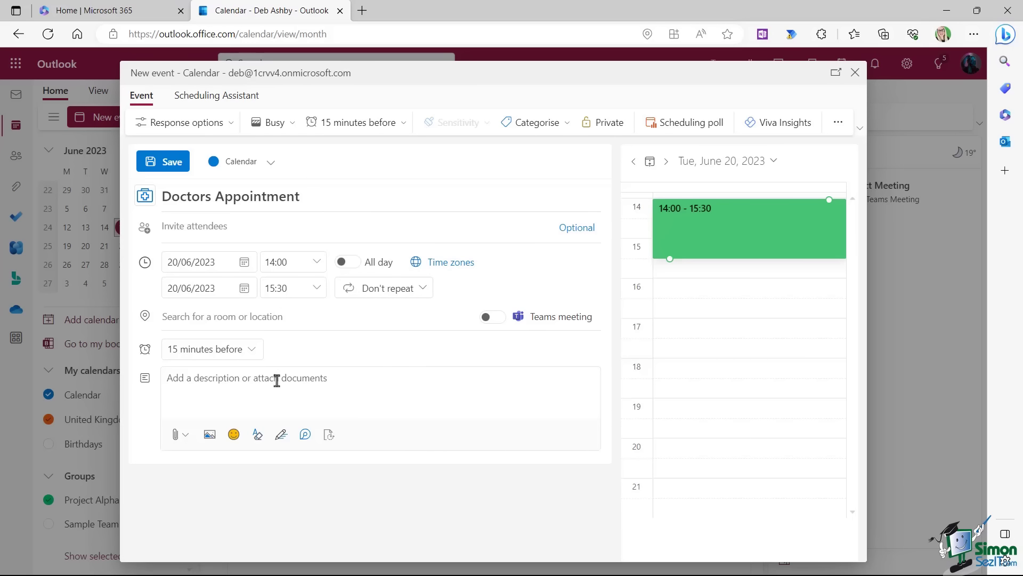
# Paste the appointment's address into the event description.
pyautogui.click(167, 380)
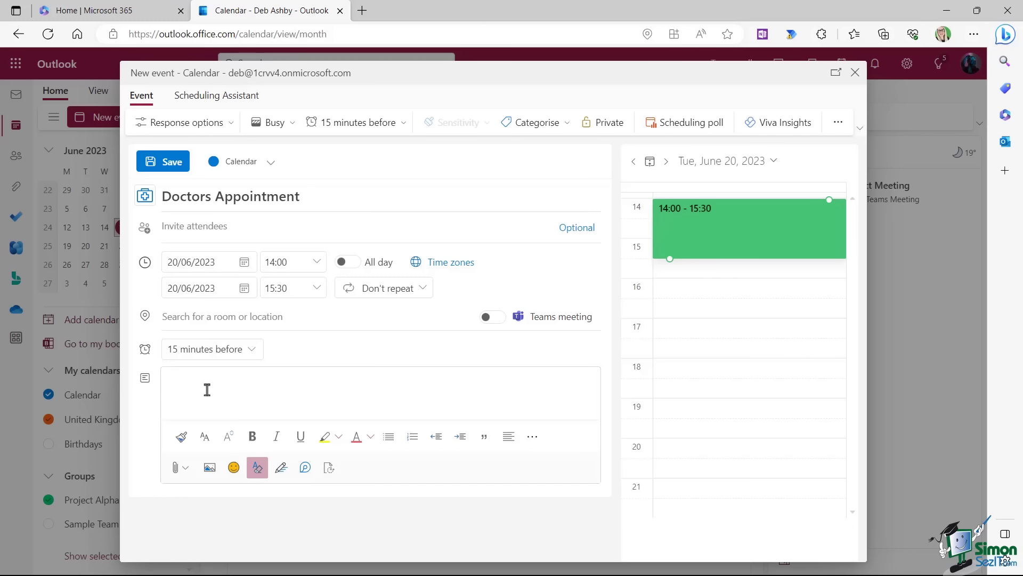
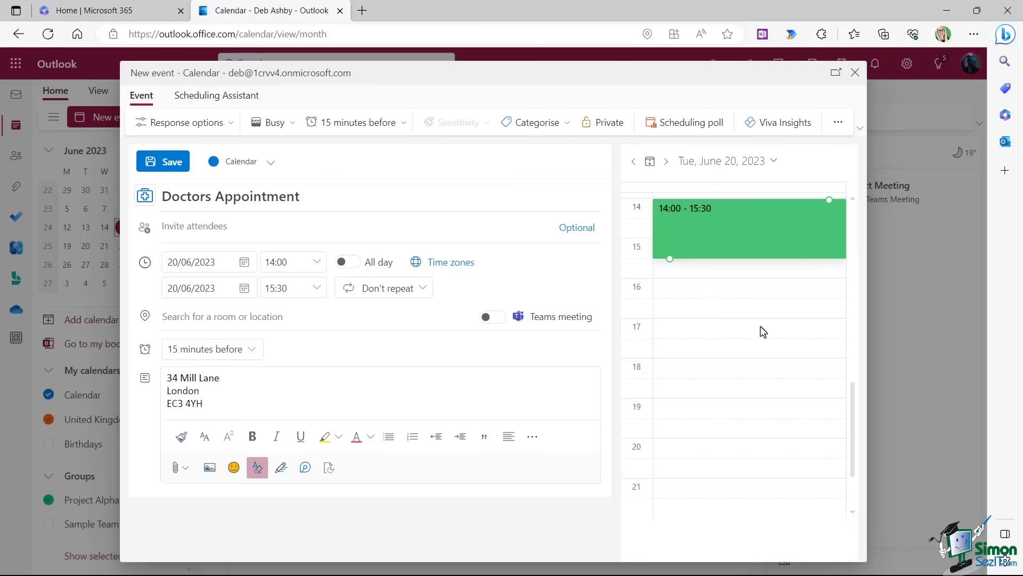
pyautogui.moveTo(853, 398); pyautogui.dragTo(851, 361)
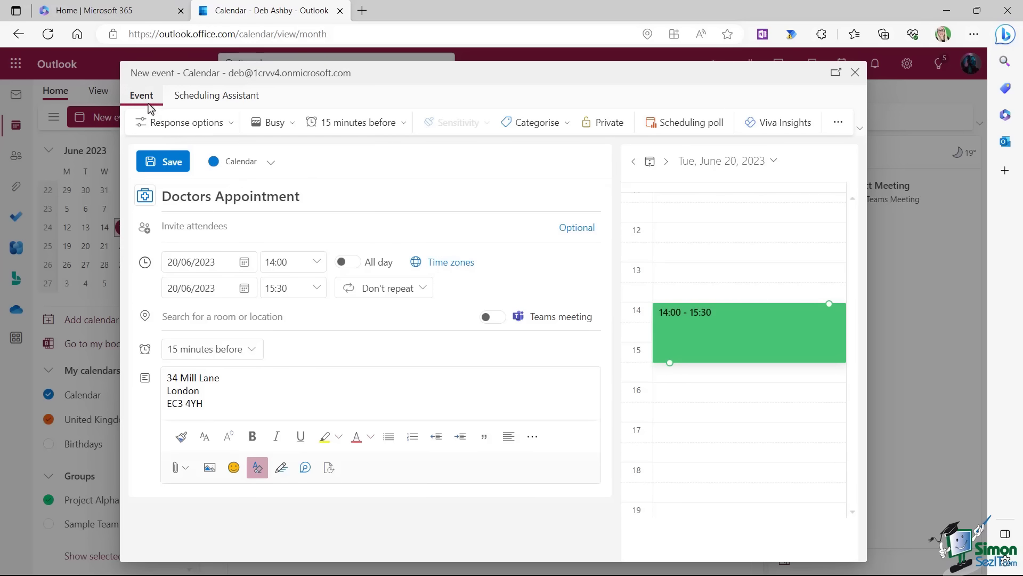
# Create a new red category named Personal.
pyautogui.click(568, 124)
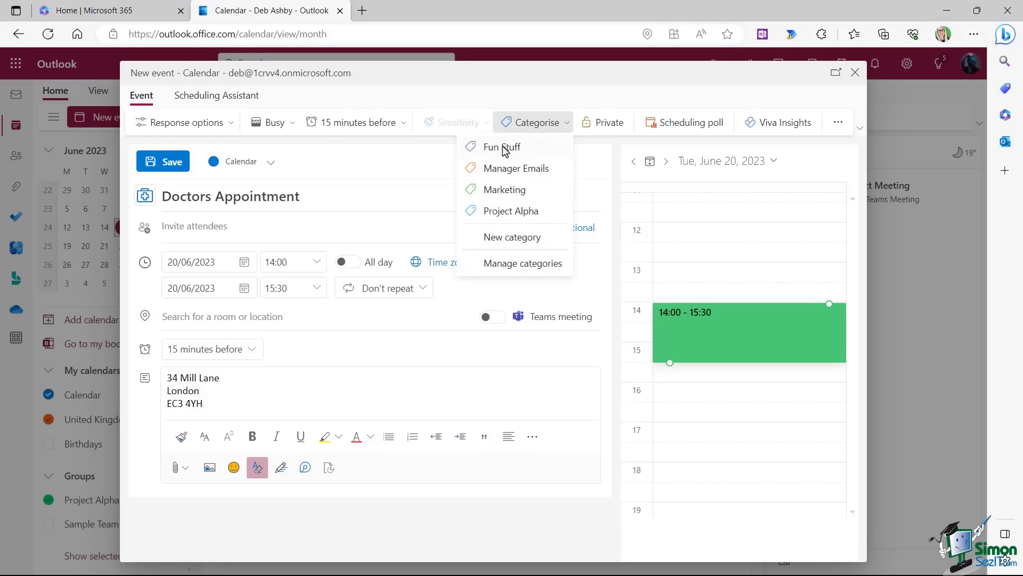
pyautogui.click(502, 238)
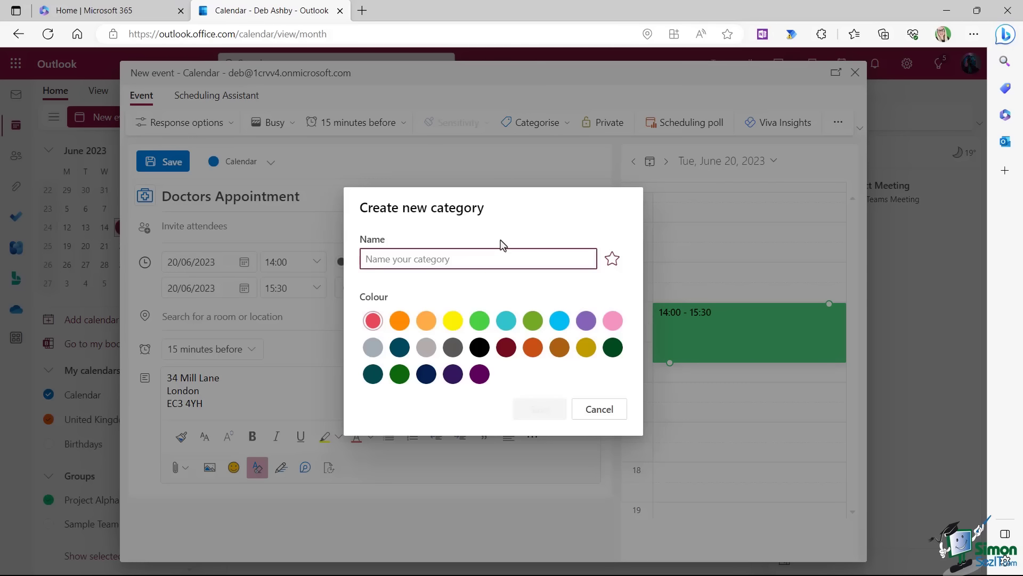
pyautogui.write('Personal')
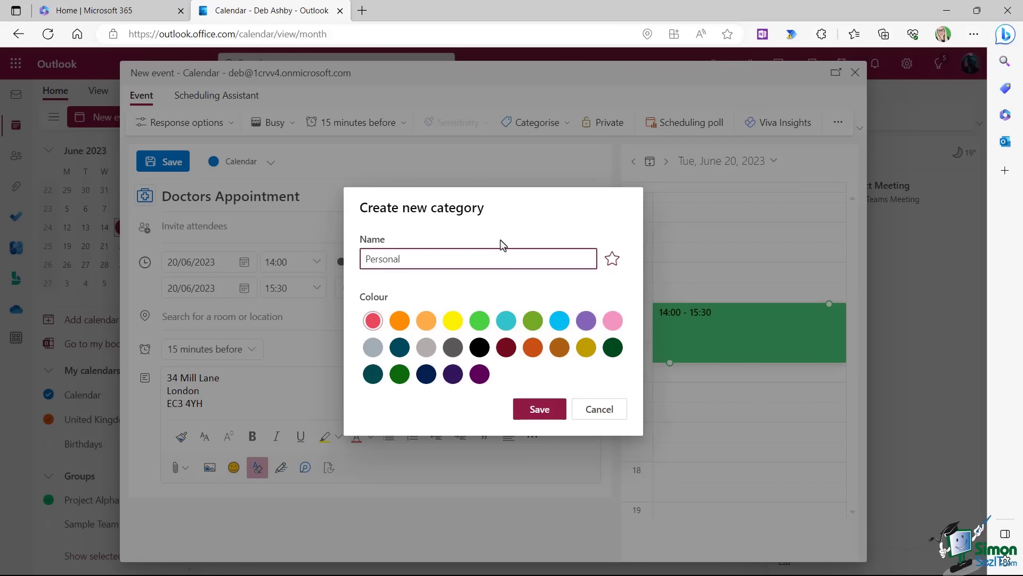
pyautogui.click(373, 320)
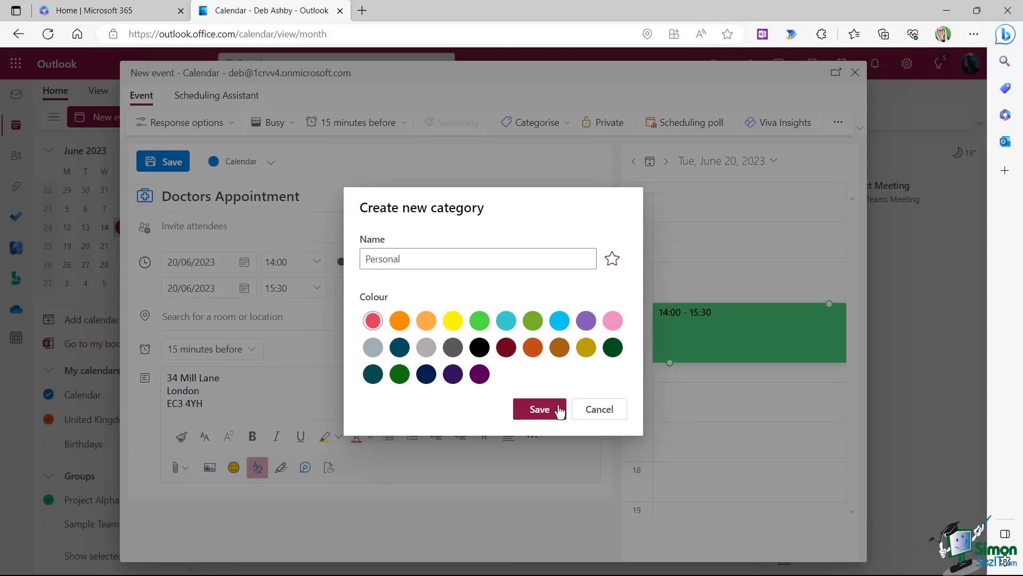
pyautogui.click(540, 409)
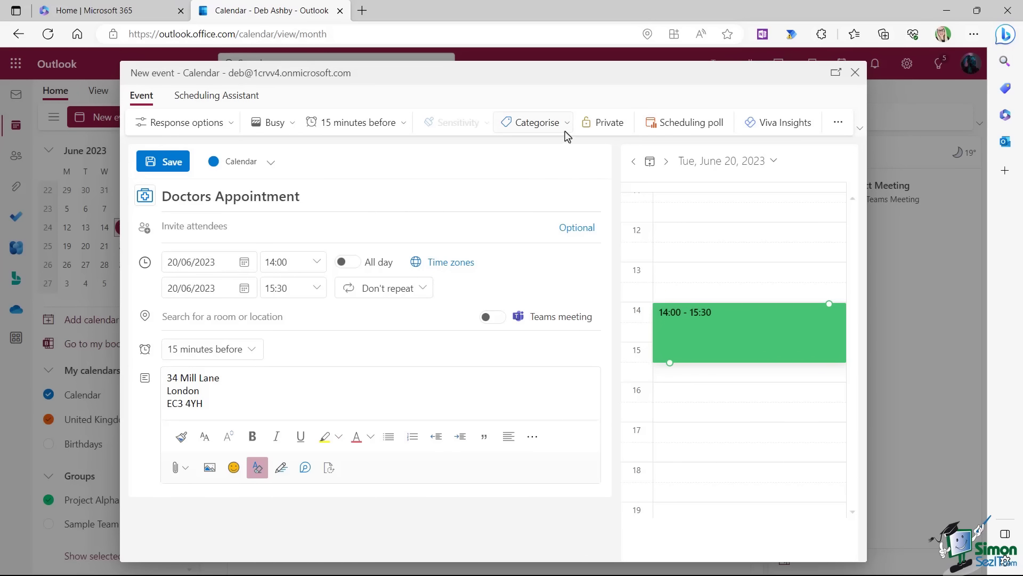
# Tag the appointment with the Personal category and mark it private.
pyautogui.click(566, 127)
pyautogui.click(514, 217)
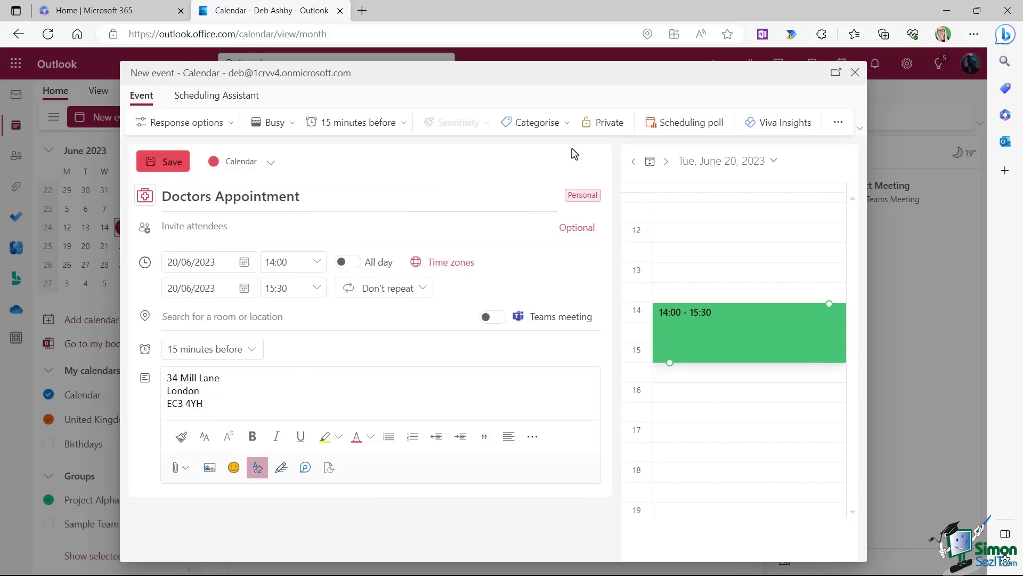
pyautogui.click(611, 127)
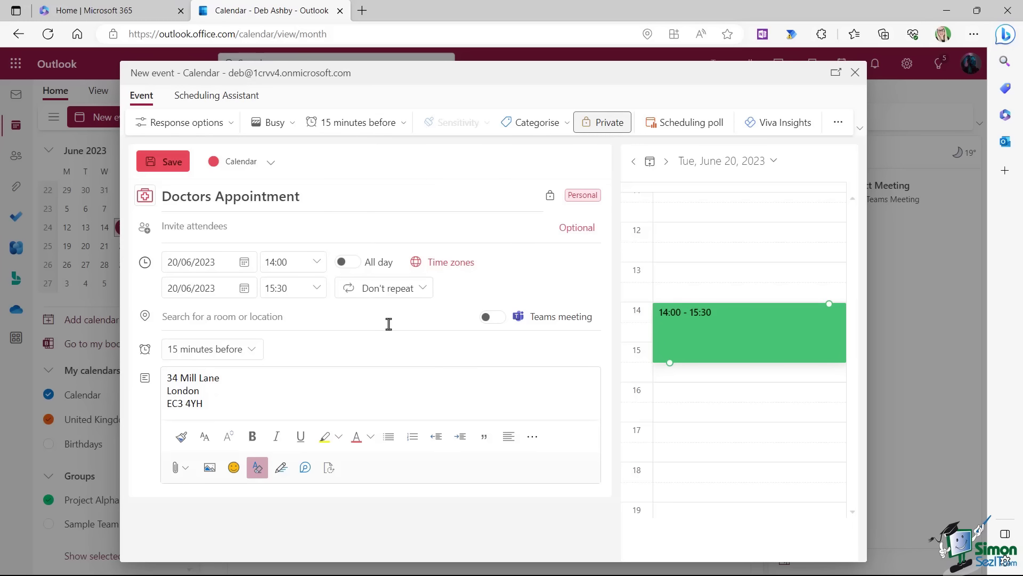
# Save the Doctors Appointment, reopen it from Tuesday 20 June, and exit editing without changes.
pyautogui.click(170, 164)
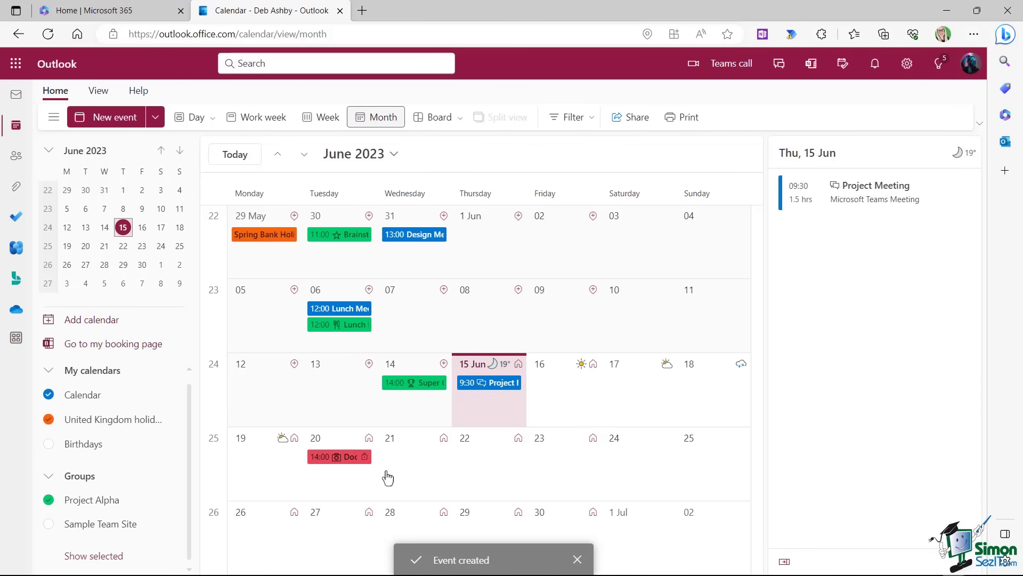
pyautogui.click(338, 463)
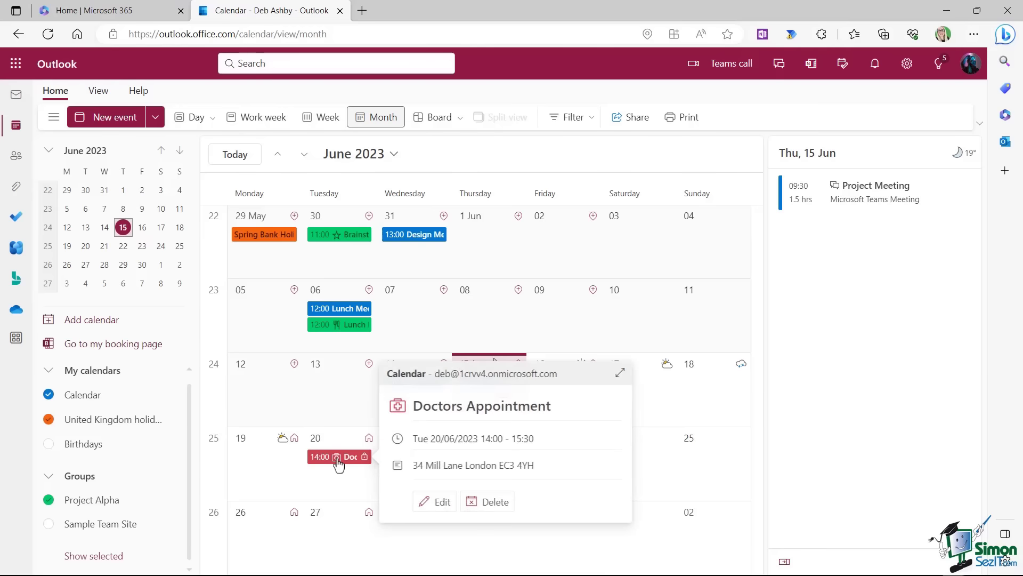
pyautogui.click(443, 505)
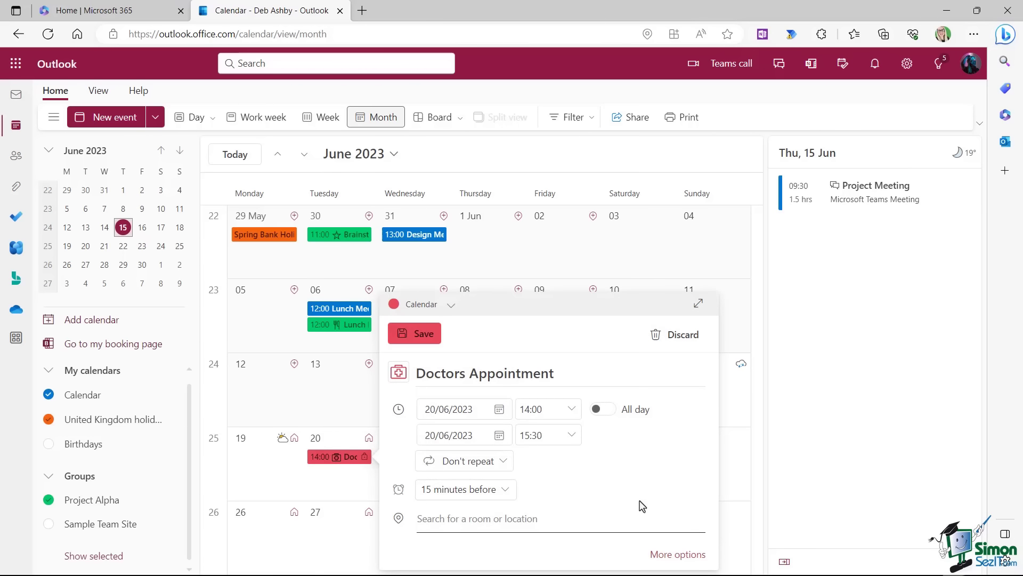
pyautogui.press('Escape')
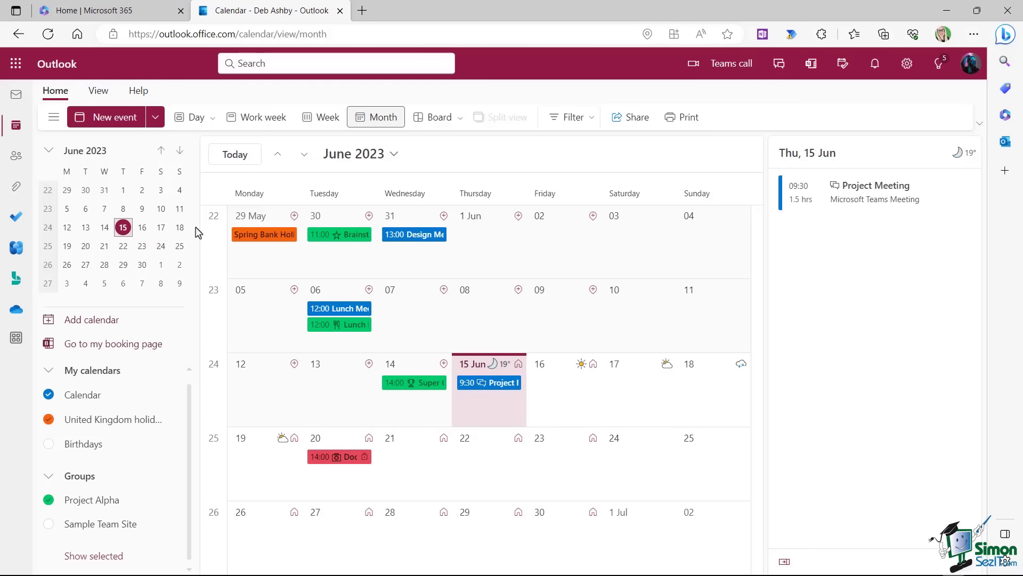
# Title the new event 'Weekly Team Meeting' and keep it in the main Calendar.
pyautogui.write('n')
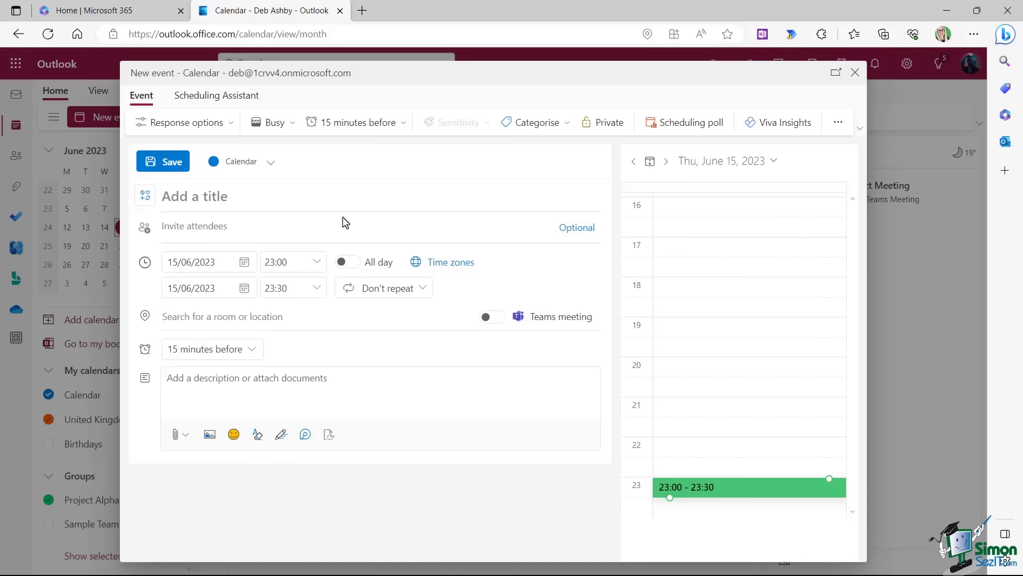
pyautogui.write('Weekly ')
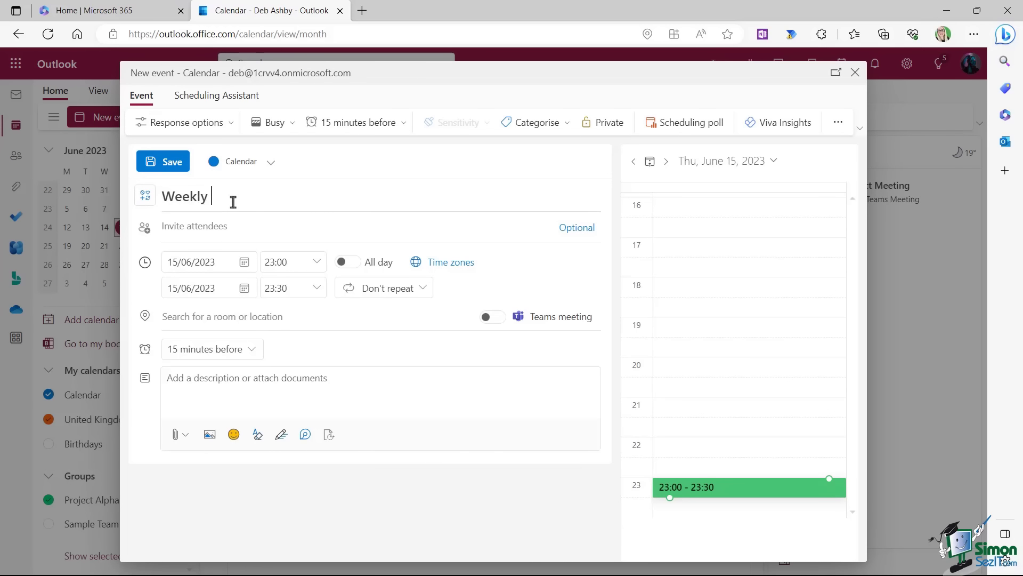
pyautogui.write('Team Meeting')
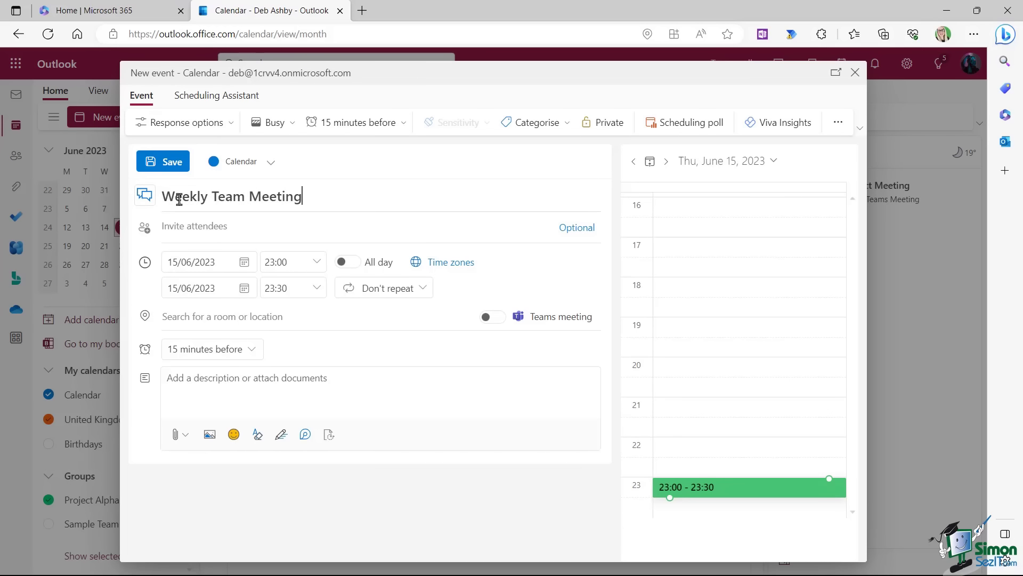
pyautogui.click(145, 196)
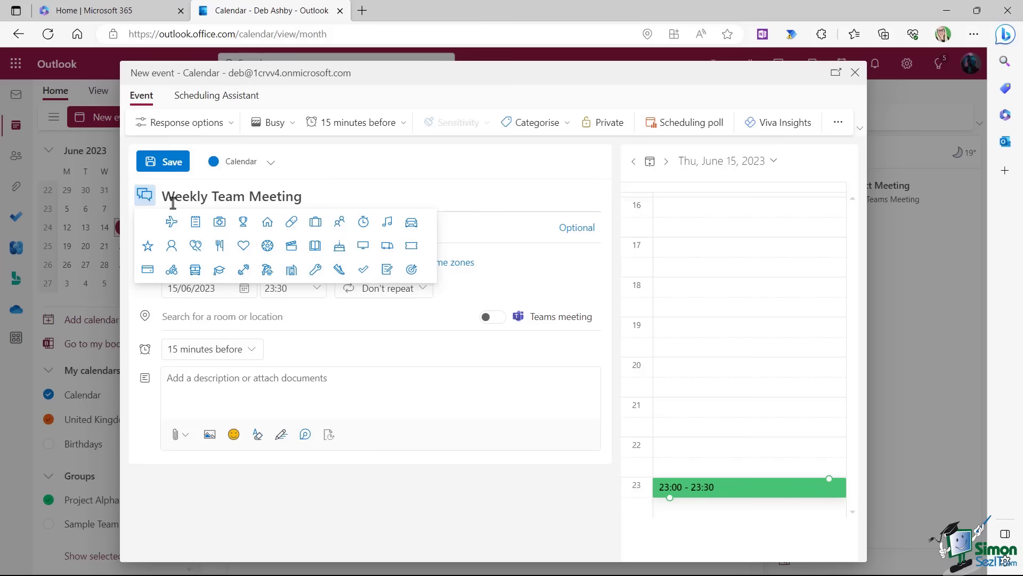
pyautogui.click(335, 168)
pyautogui.click(271, 163)
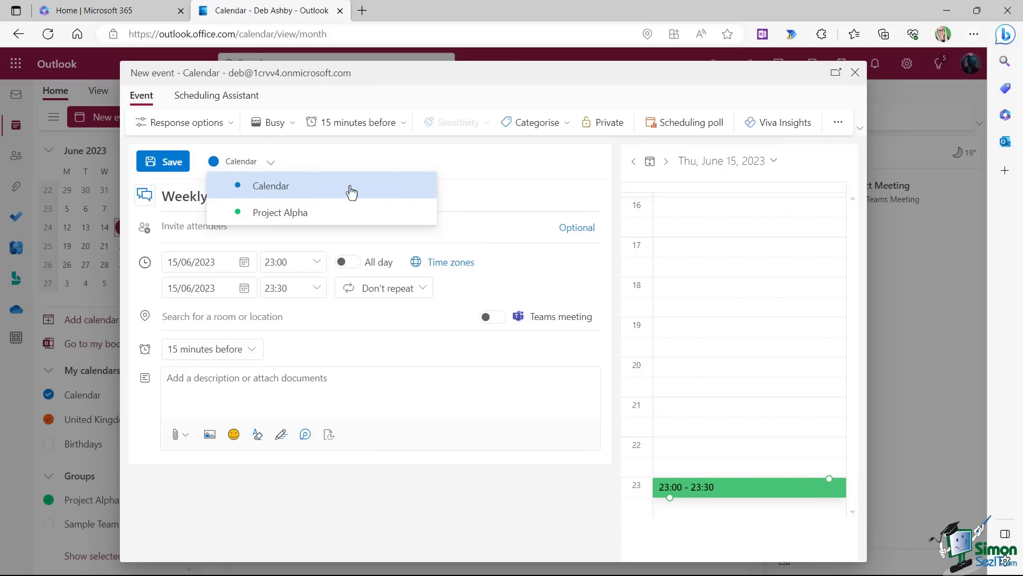
pyautogui.click(278, 189)
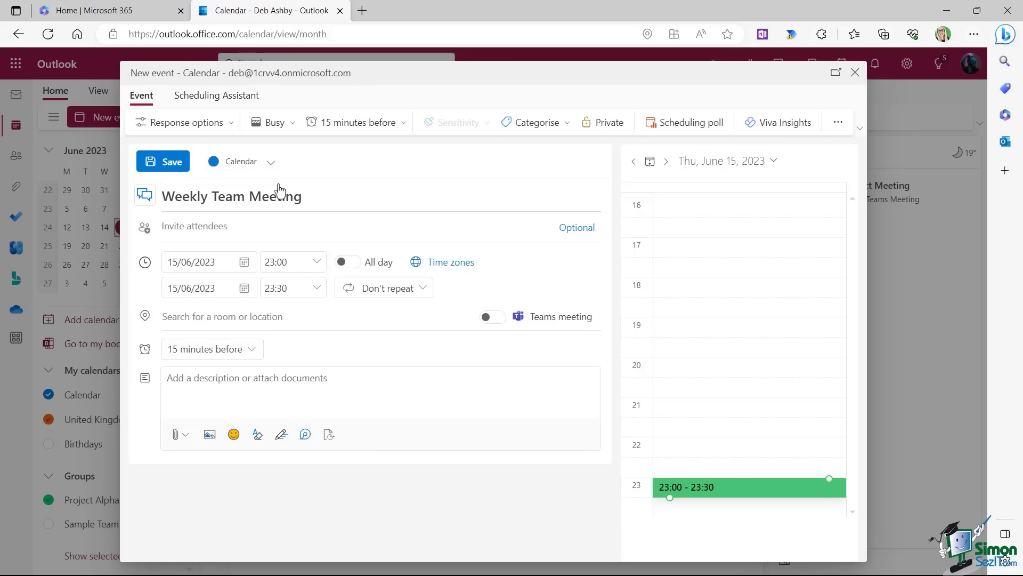
# Schedule it for 22 June 2023 from 10:30 to 11:30.
pyautogui.click(244, 263)
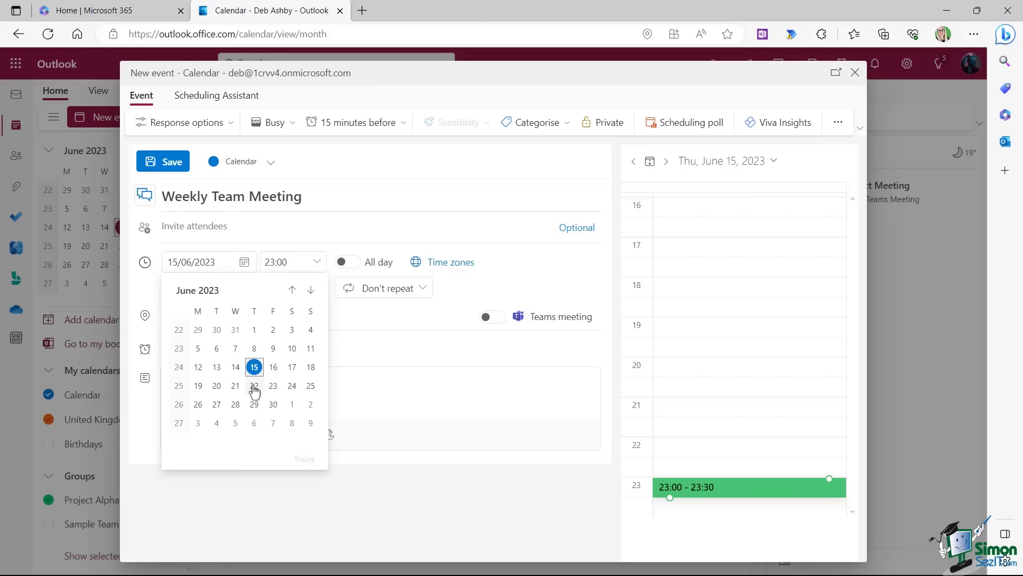
pyautogui.click(254, 387)
pyautogui.click(314, 267)
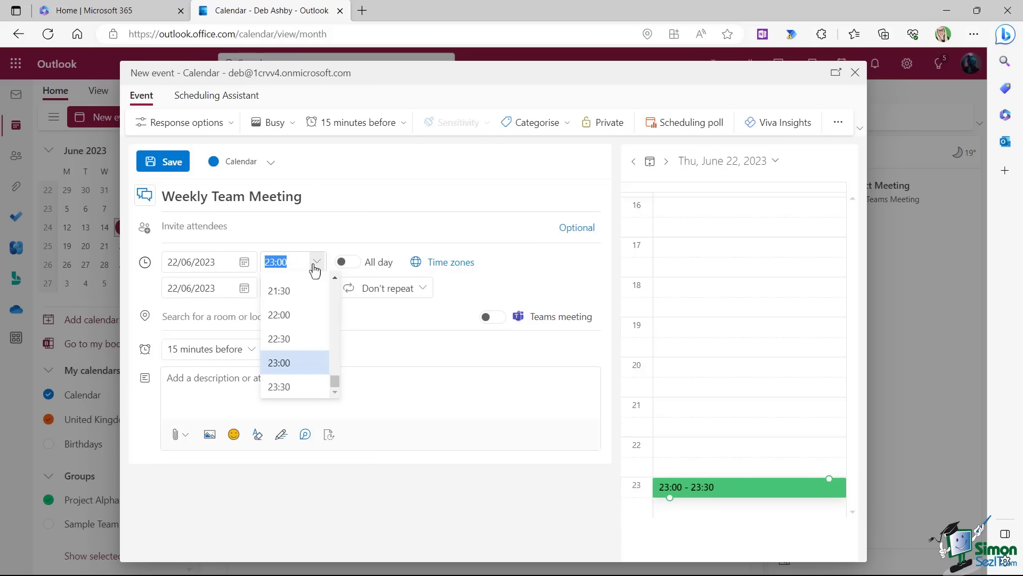
pyautogui.scroll(6, 308, 317)
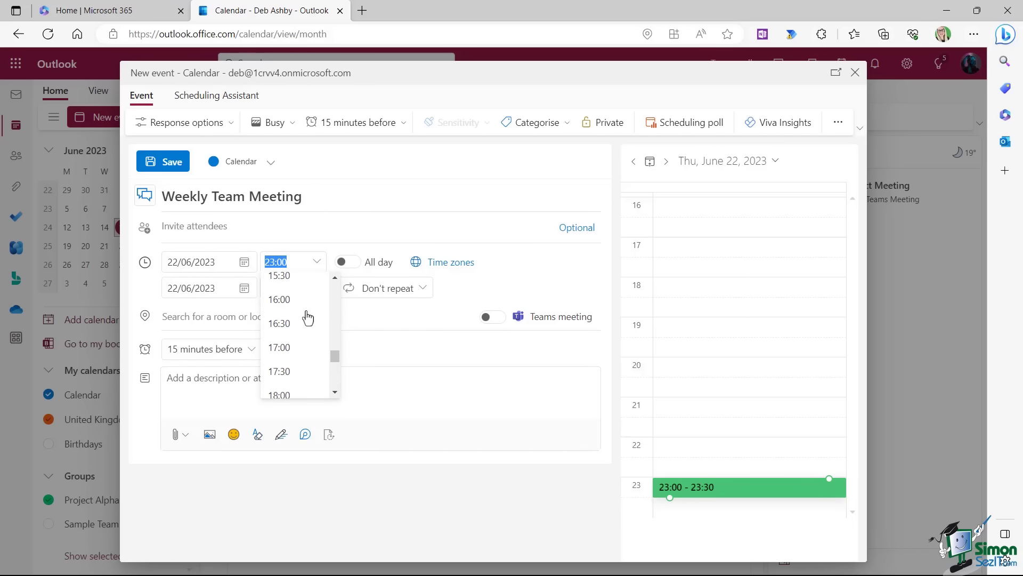
pyautogui.scroll(5, 308, 318)
pyautogui.click(293, 304)
pyautogui.click(317, 290)
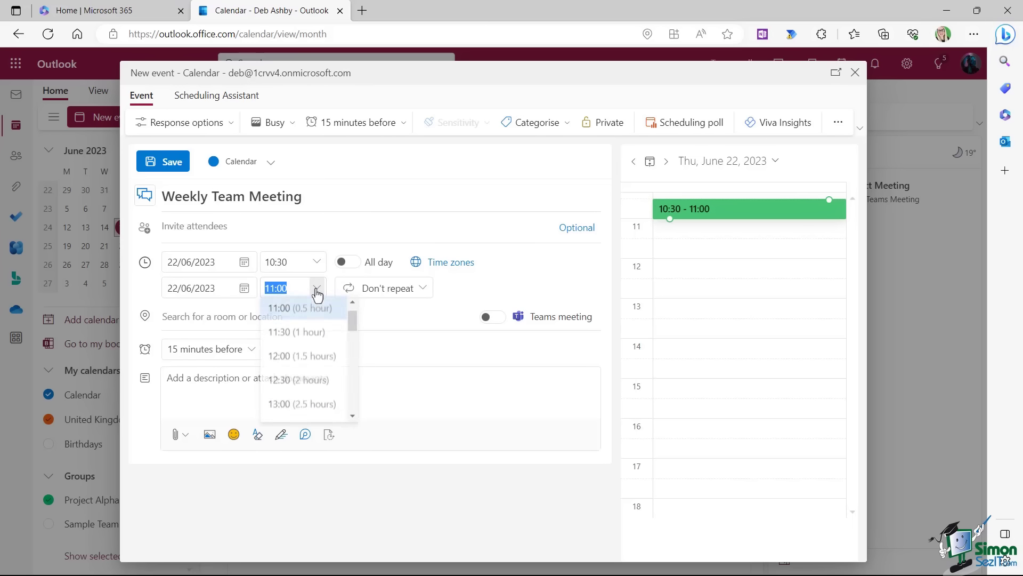
pyautogui.click(299, 334)
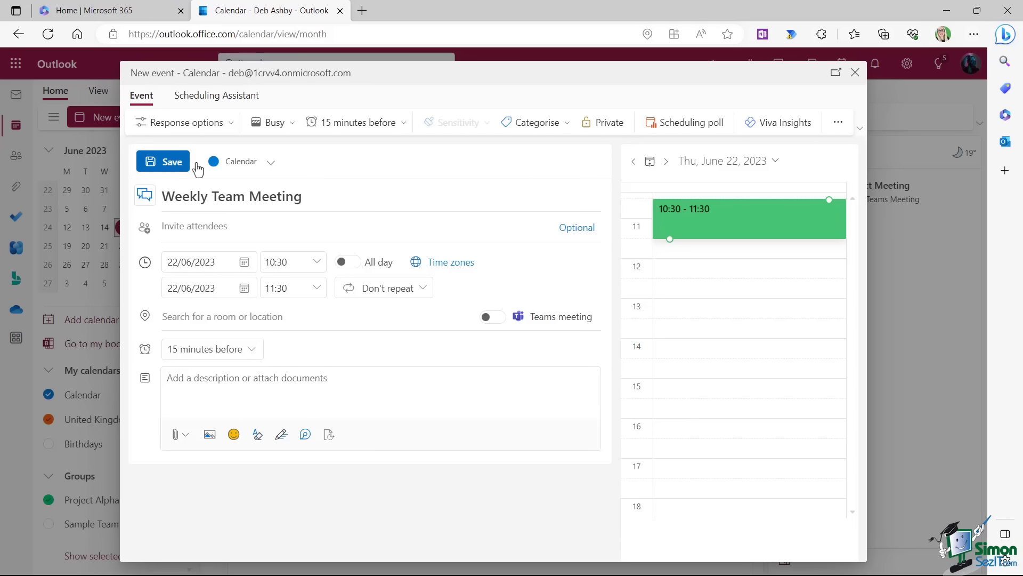
# Add three suggested contacts as attendees and type 'mi' to search for a fourth.
pyautogui.click(162, 226)
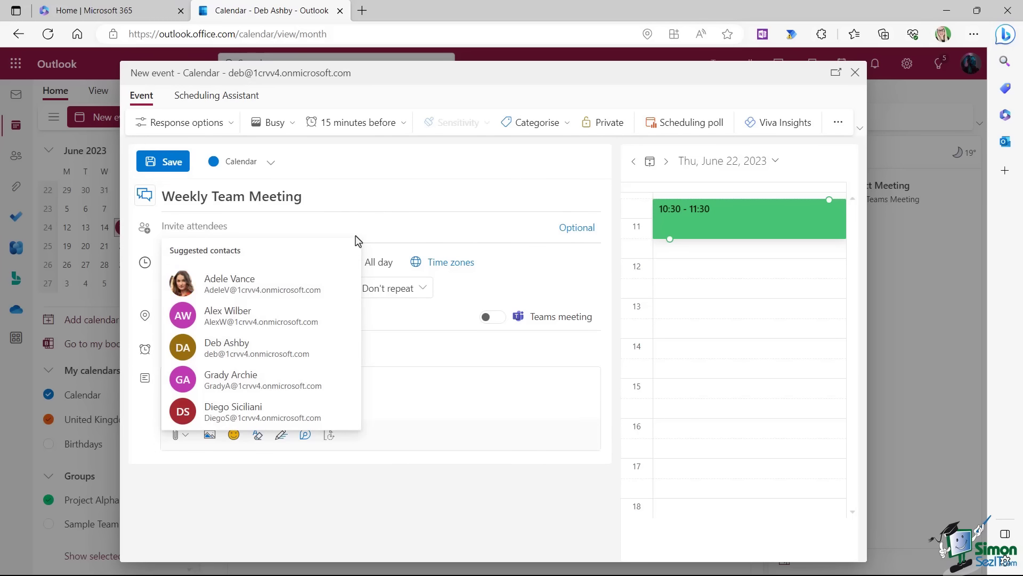
pyautogui.click(240, 286)
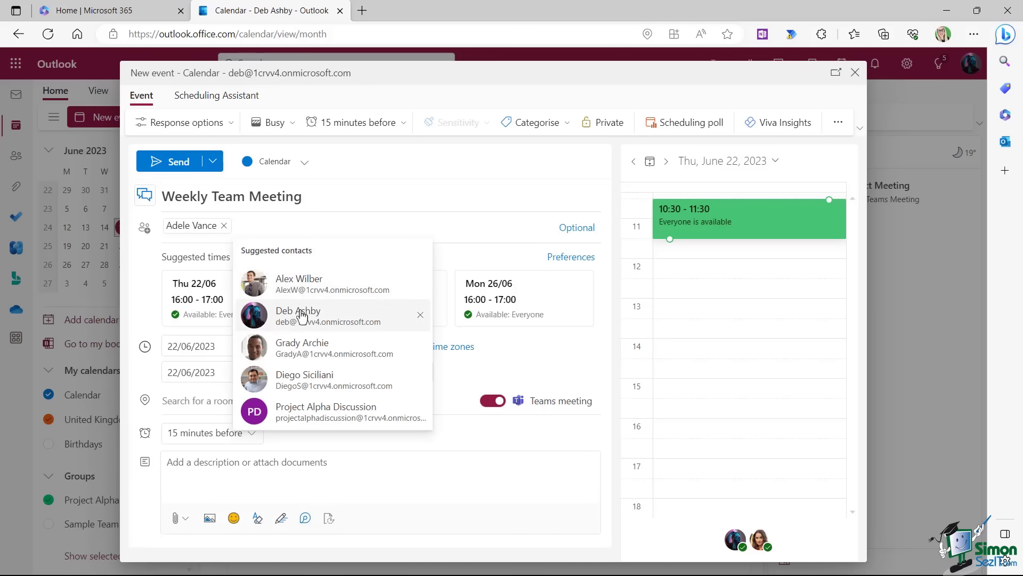
pyautogui.click(296, 285)
pyautogui.click(318, 225)
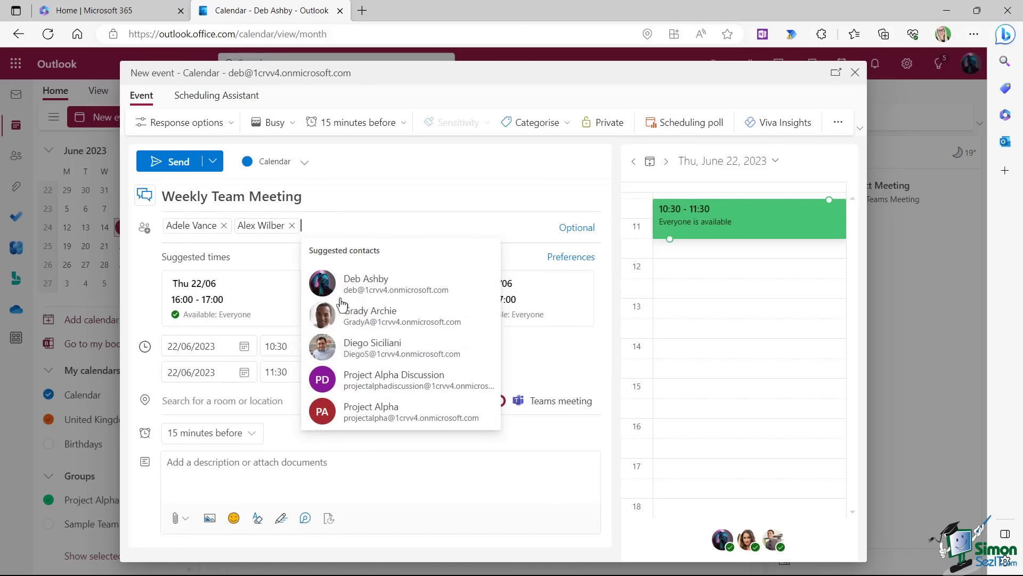
pyautogui.click(343, 340)
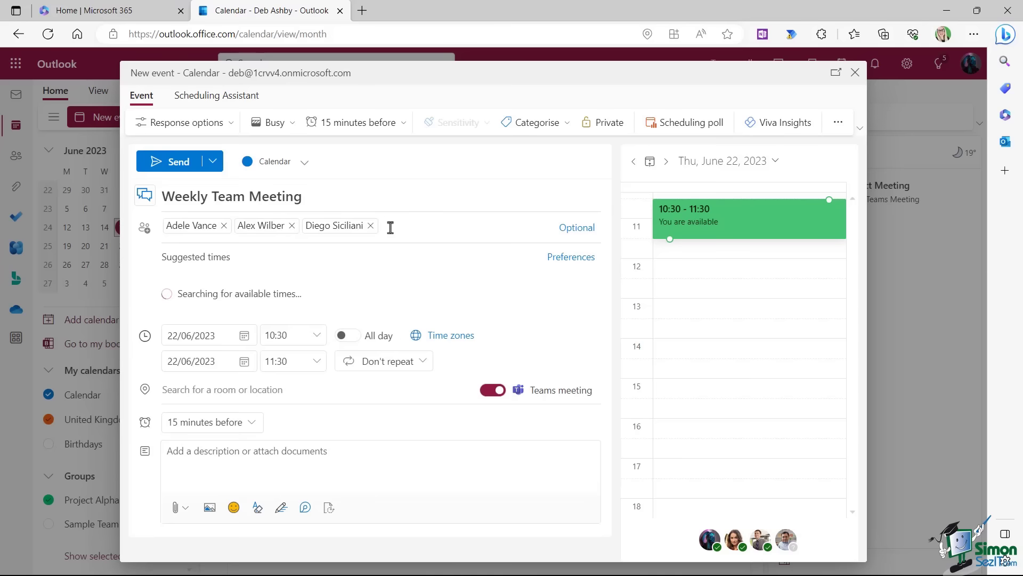
pyautogui.write('m')
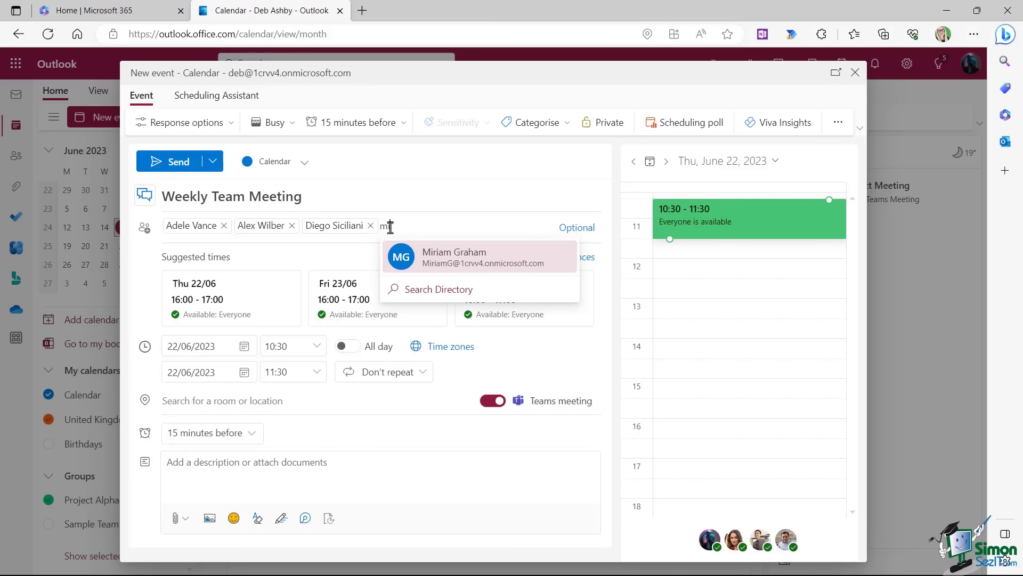
pyautogui.write('iriam Graham')
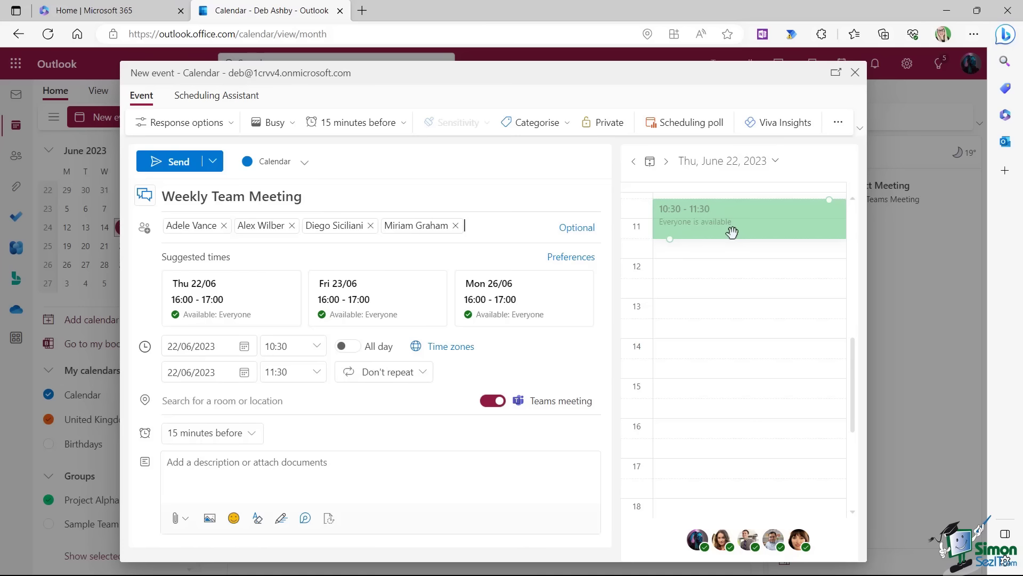
pyautogui.click(210, 100)
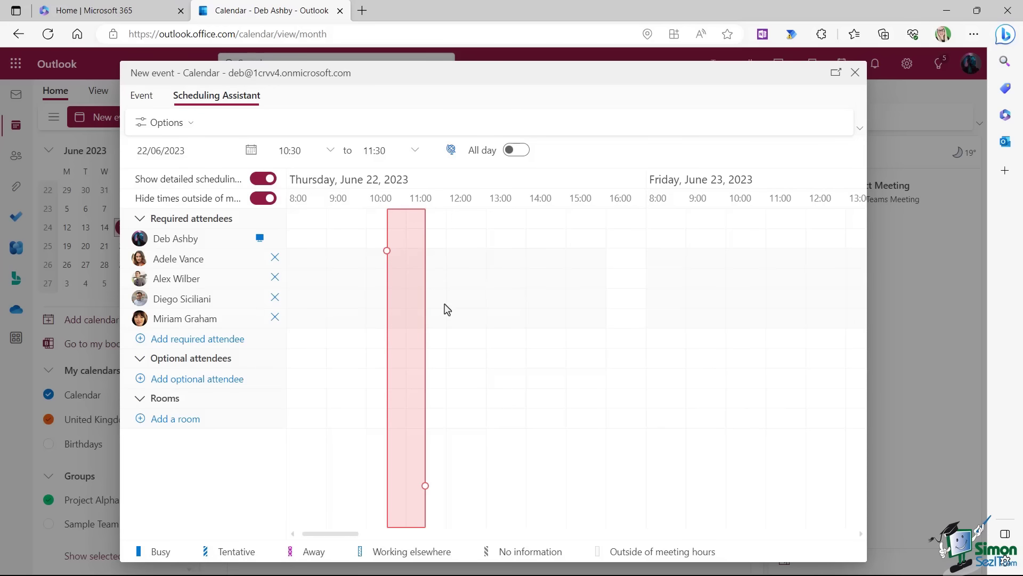
pyautogui.click(141, 95)
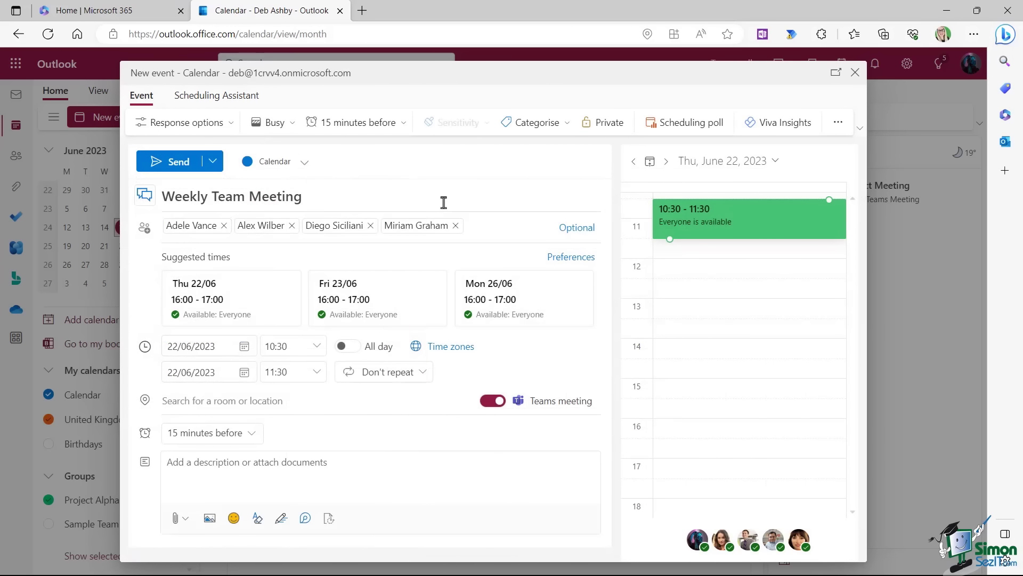
# Create and apply a green 'Team Meetings' category, then send the meeting invitation.
pyautogui.click(563, 123)
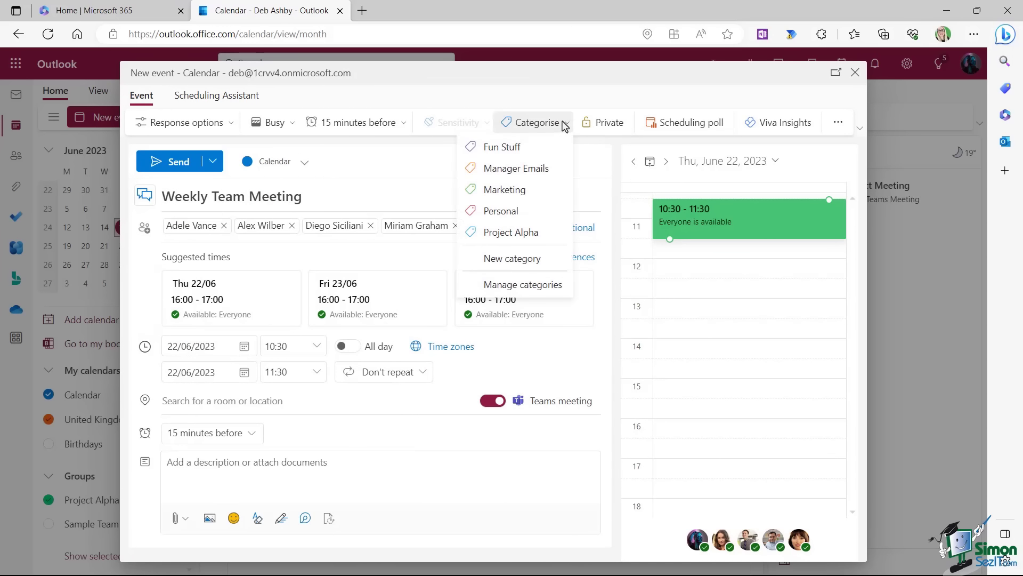
pyautogui.click(514, 258)
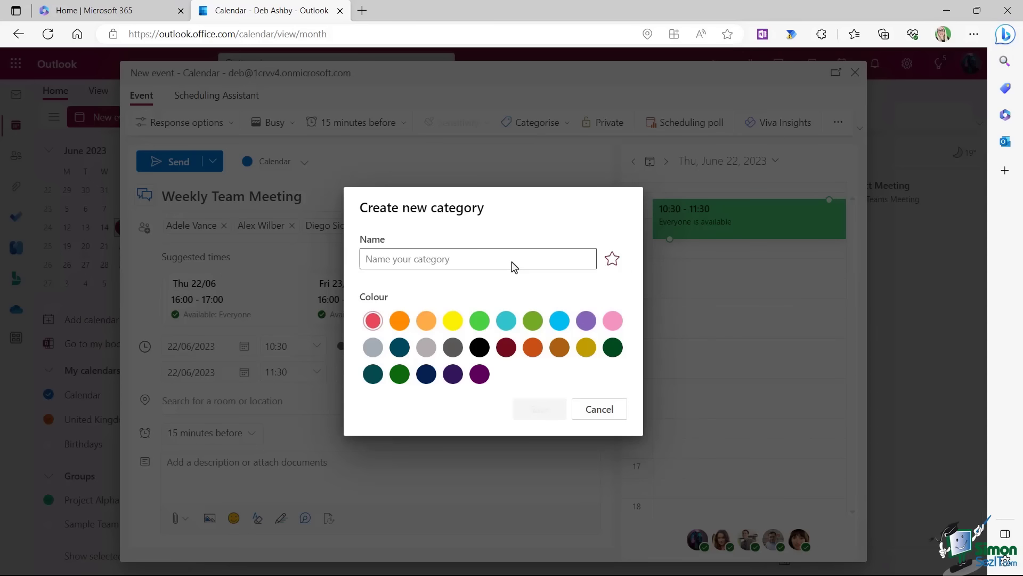
pyautogui.click(410, 264)
pyautogui.write('Team Meetings')
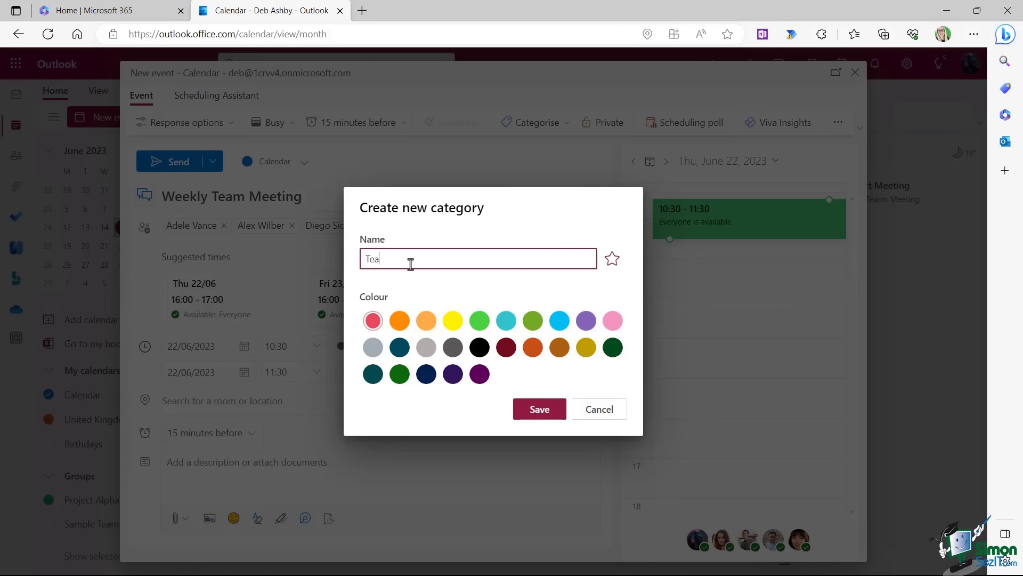
pyautogui.click(480, 320)
pyautogui.click(545, 418)
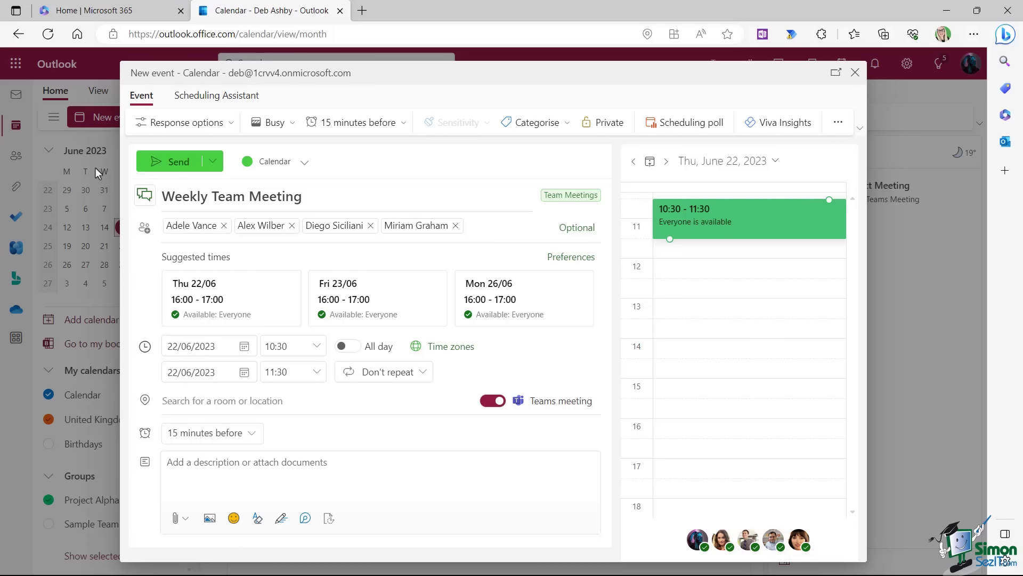
pyautogui.click(173, 169)
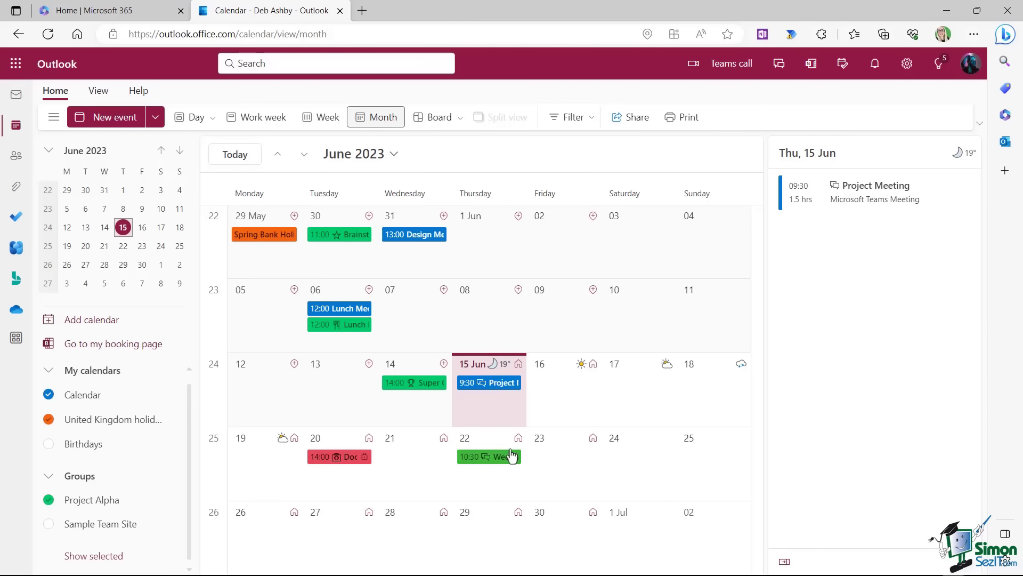
# Open the 22 June Weekly Team Meeting for editing and scroll down to its Teams join details.
pyautogui.click(494, 457)
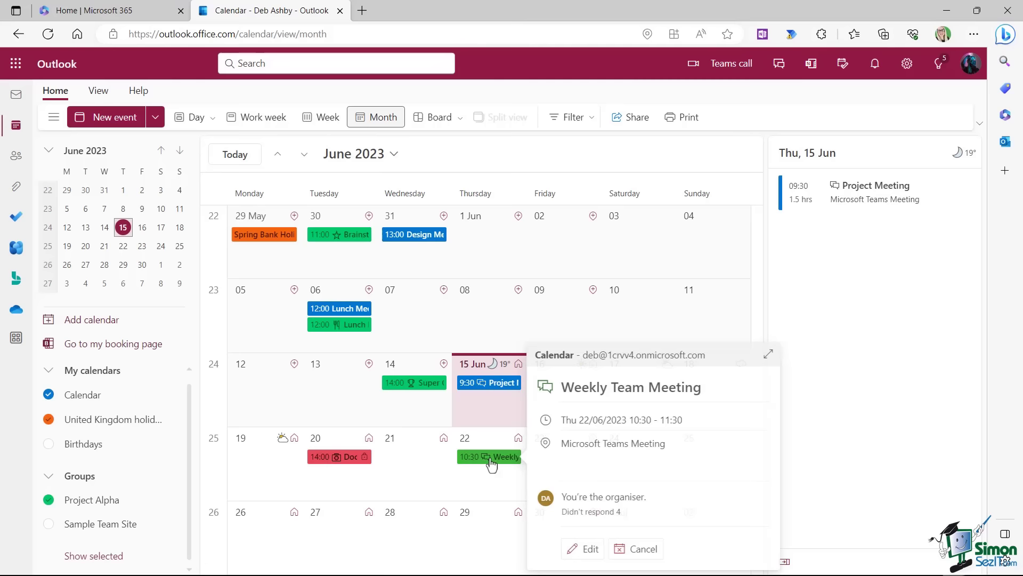
pyautogui.click(592, 548)
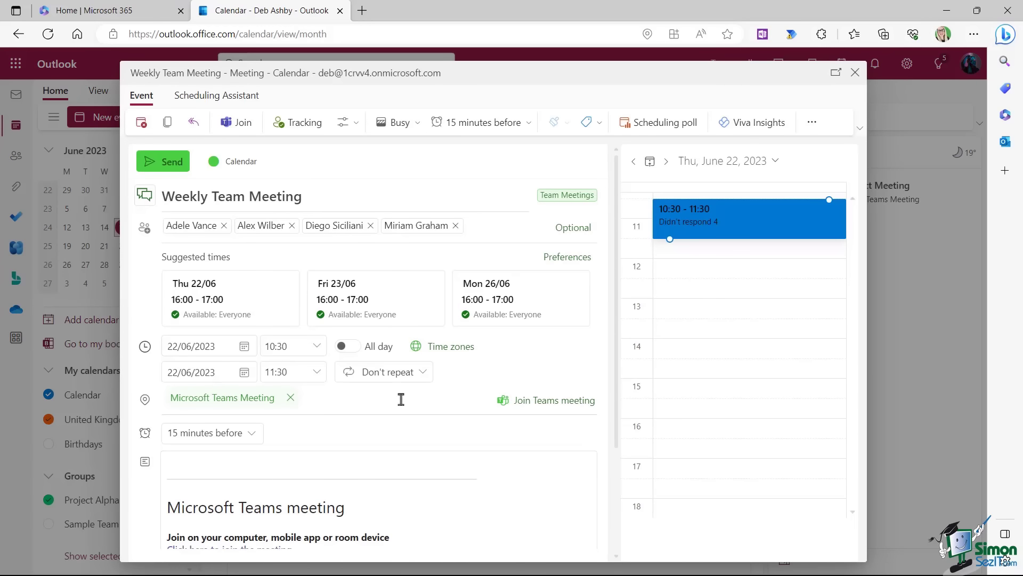
pyautogui.scroll(-1, 496, 468)
pyautogui.scroll(-1, 497, 468)
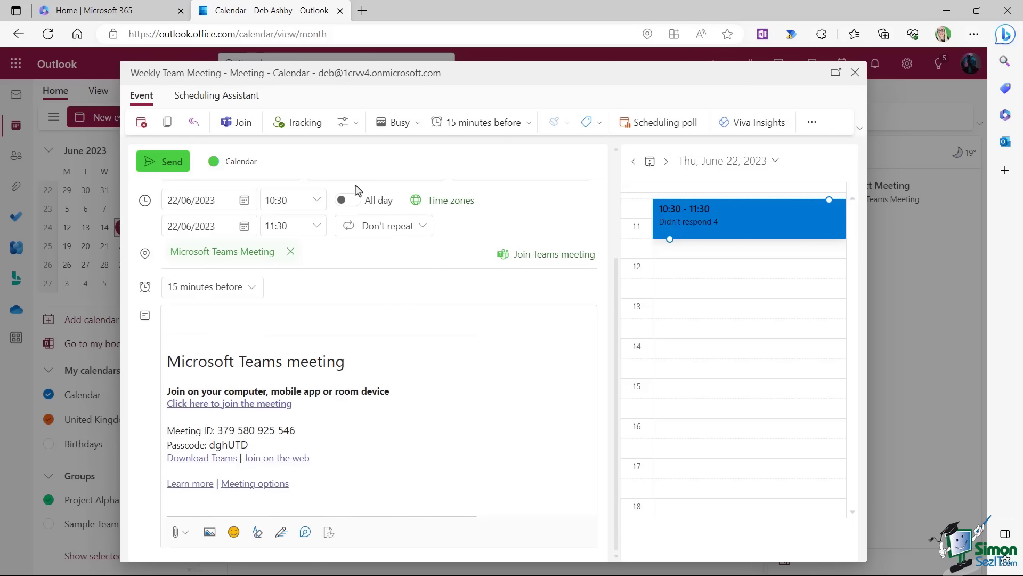
# Check in Tracking that all four invitees haven't responded, then close the pane.
pyautogui.click(302, 124)
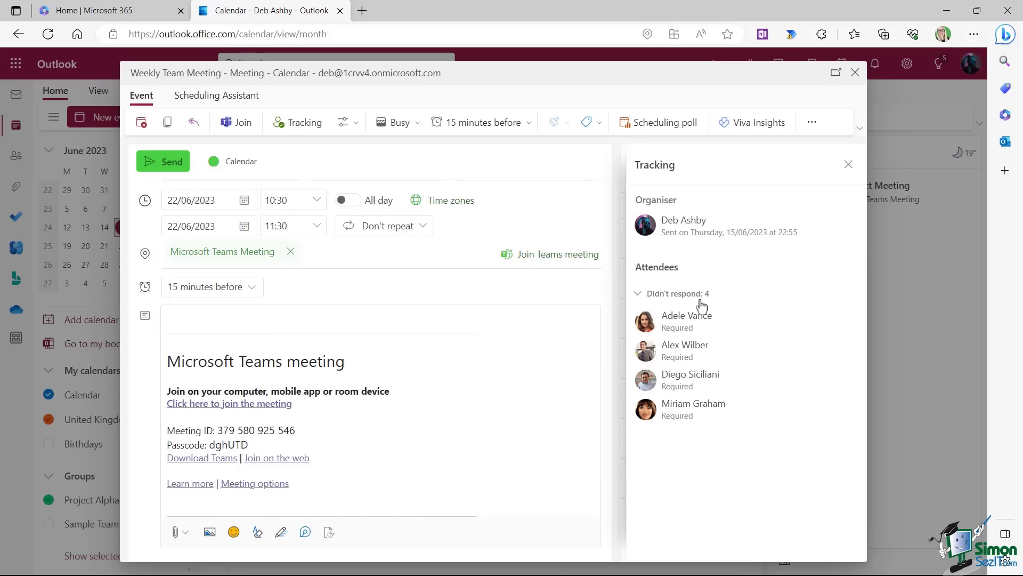
pyautogui.moveTo(694, 394)
pyautogui.click(848, 165)
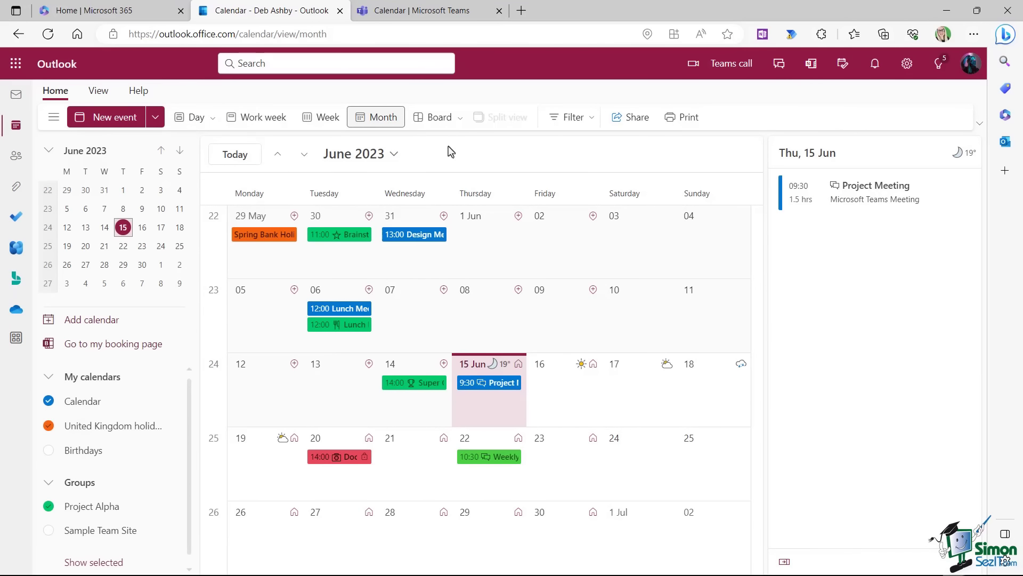
# Confirm the meeting shows on Thursday 22 in the Teams calendar tab, then close that tab.
pyautogui.click(426, 12)
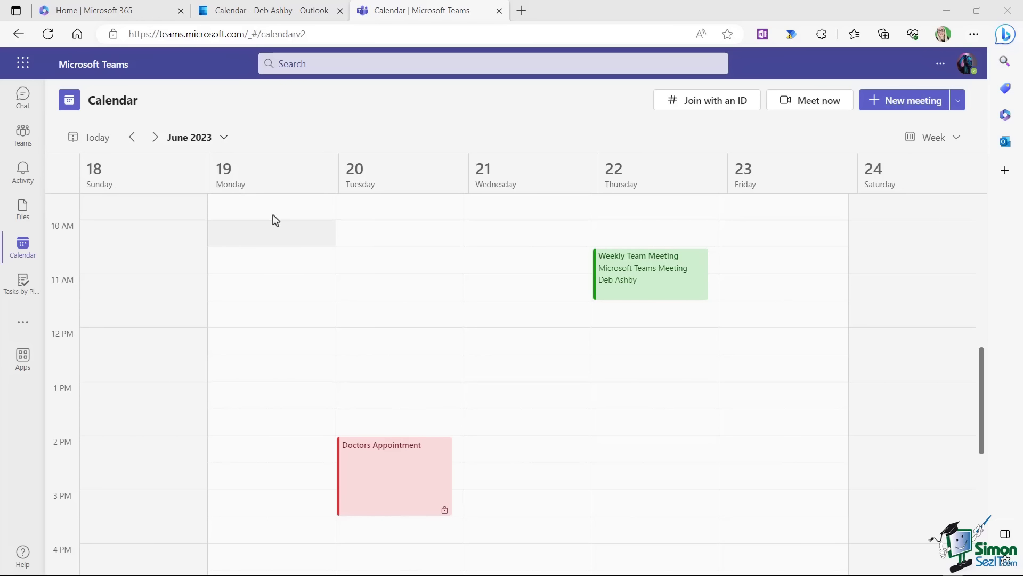
pyautogui.click(499, 10)
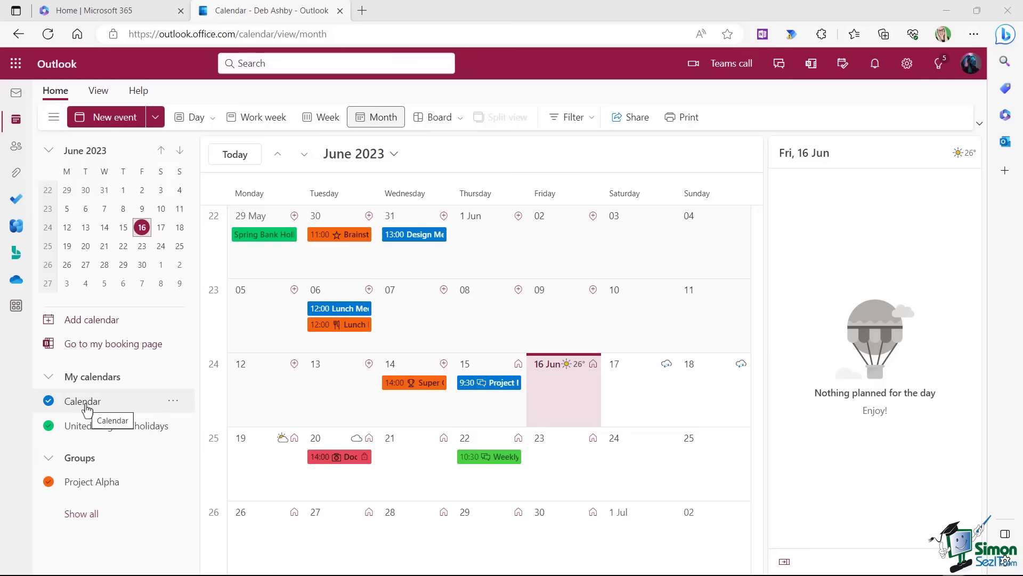
# Open the Calendar's sharing and permissions, add a colleague by name search, and list permission levels.
pyautogui.click(173, 402)
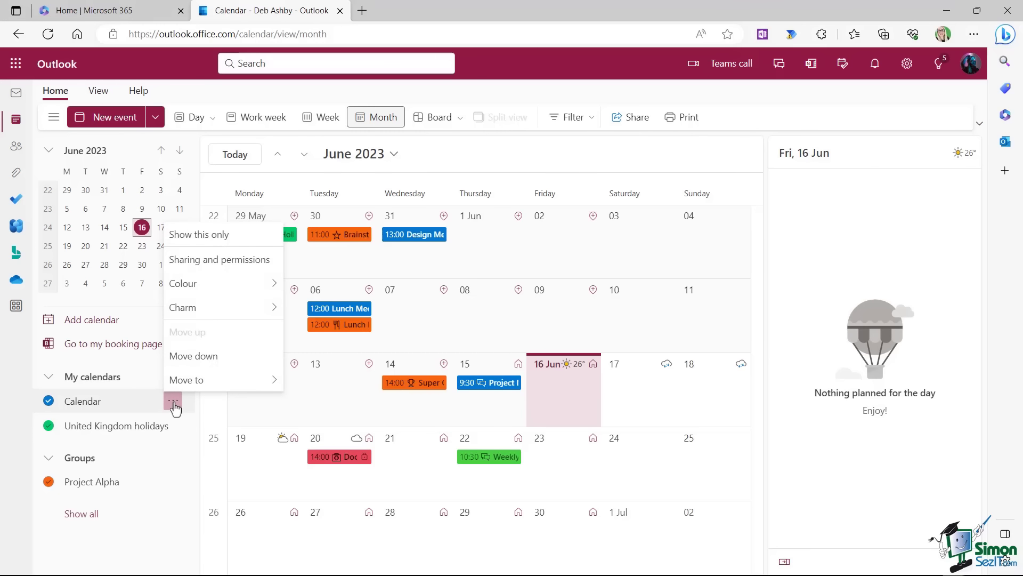
pyautogui.click(222, 261)
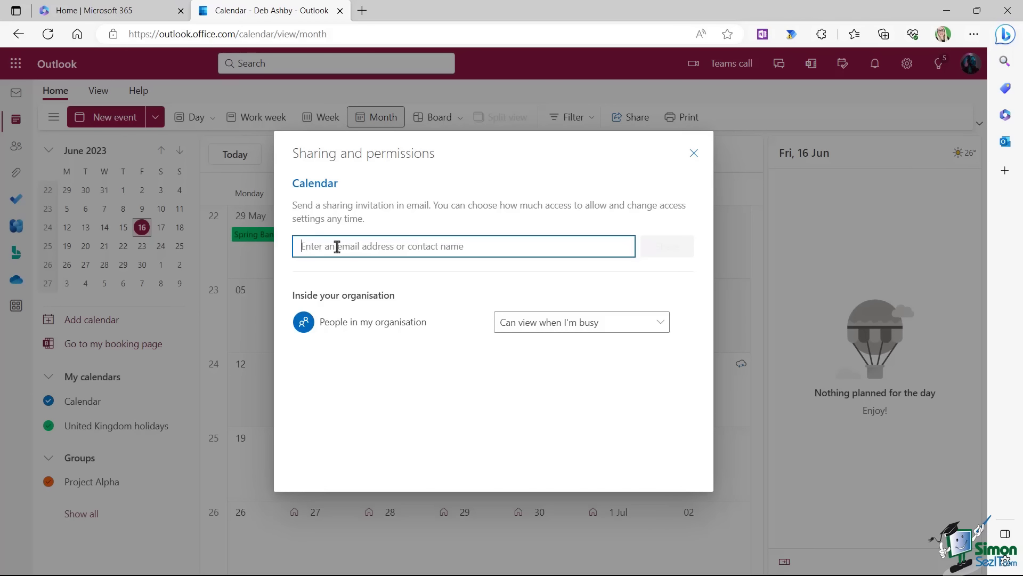
pyautogui.write('ade')
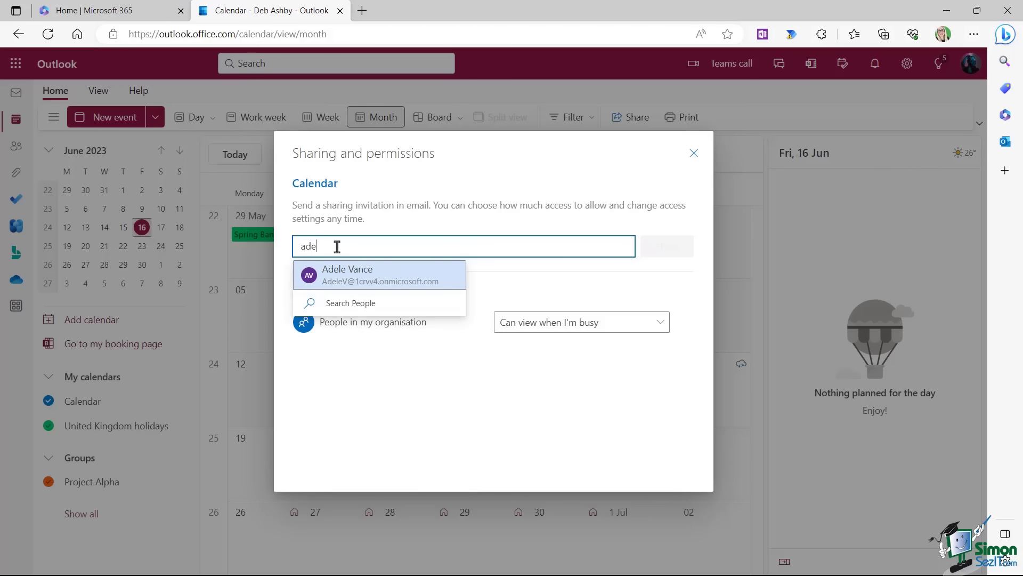
pyautogui.click(349, 278)
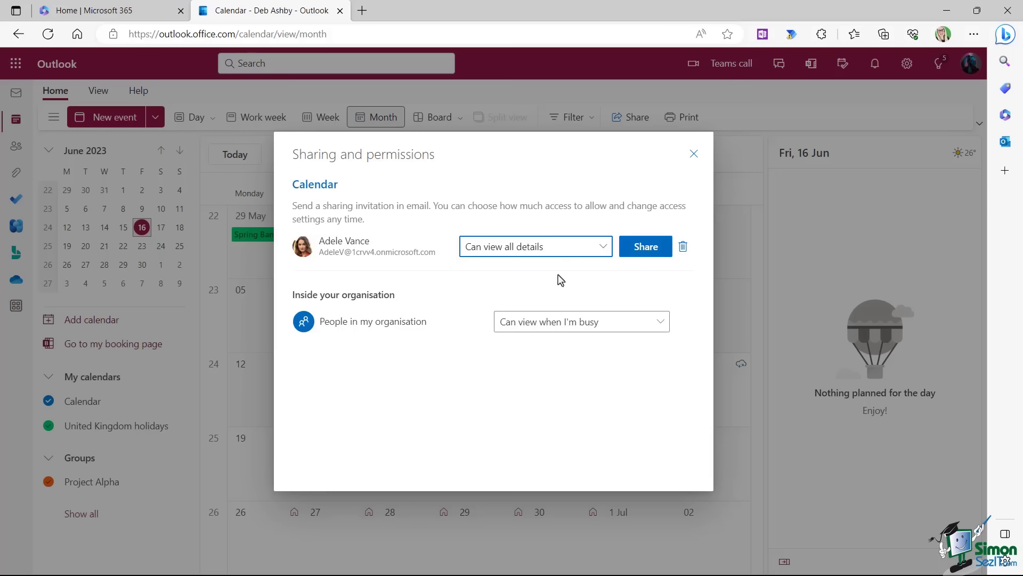
pyautogui.click(603, 250)
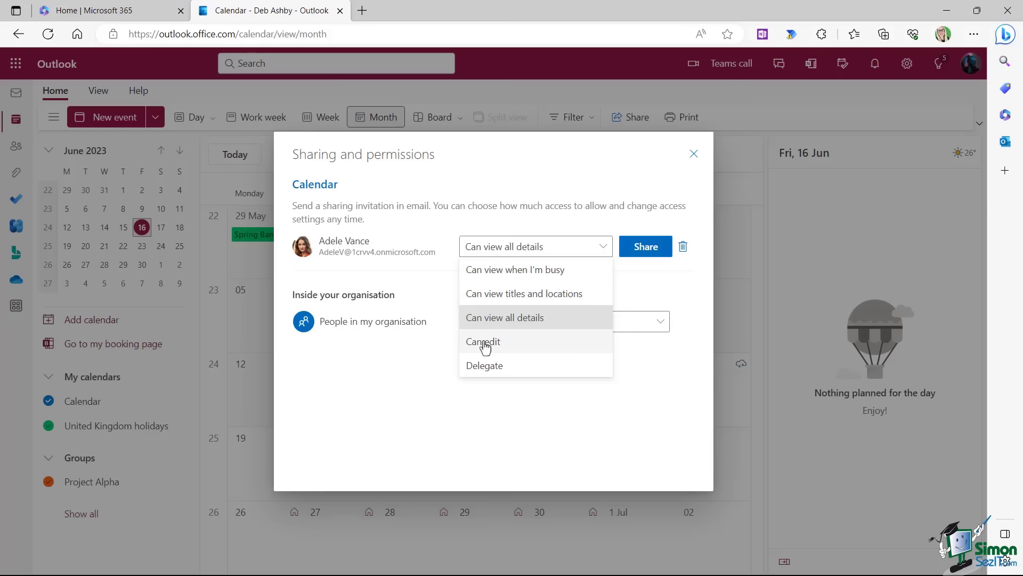
# Give the colleague Can edit, leave the organisation at Can view when I'm busy, and share.
pyautogui.click(513, 347)
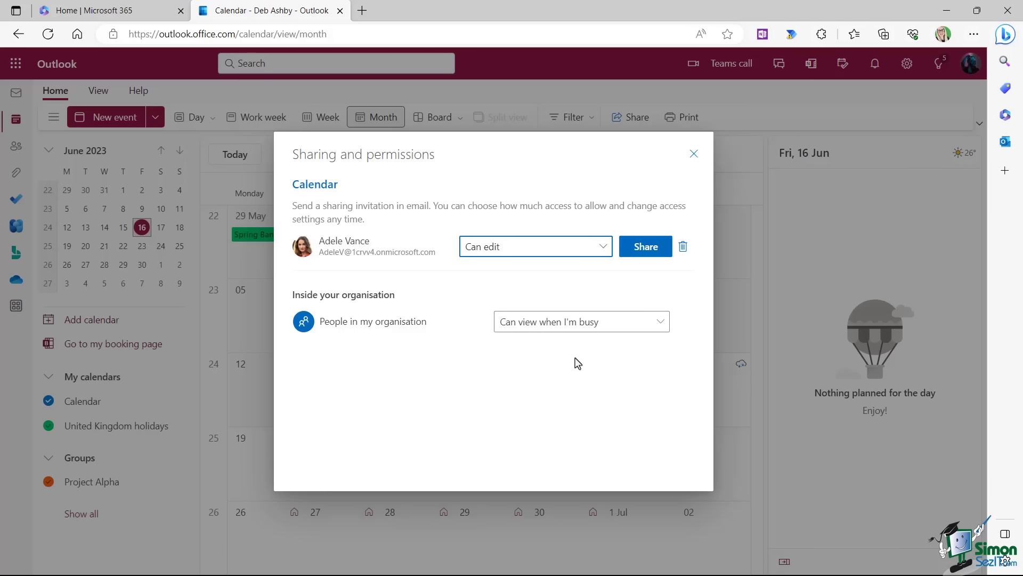
pyautogui.click(659, 323)
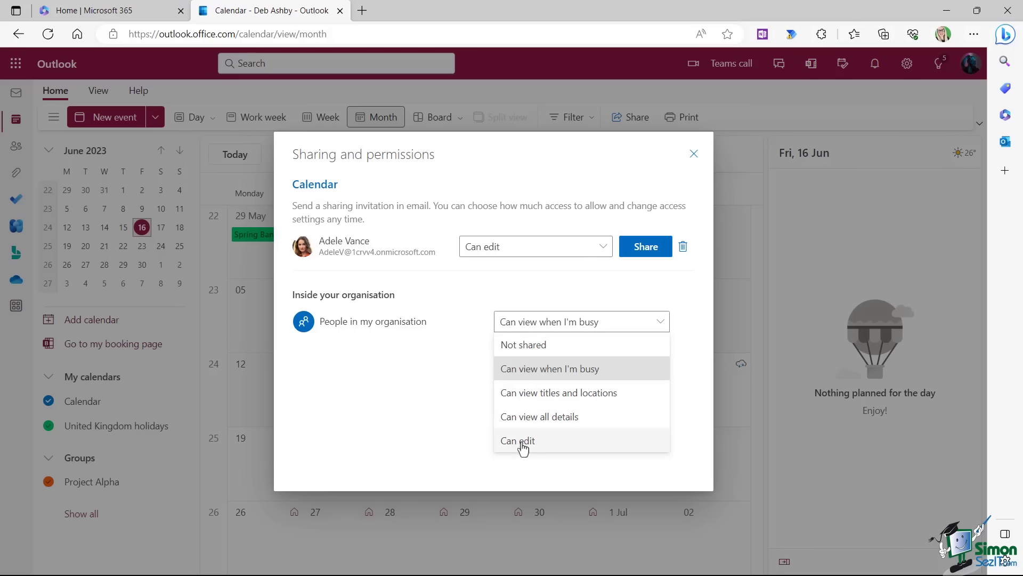
pyautogui.click(528, 370)
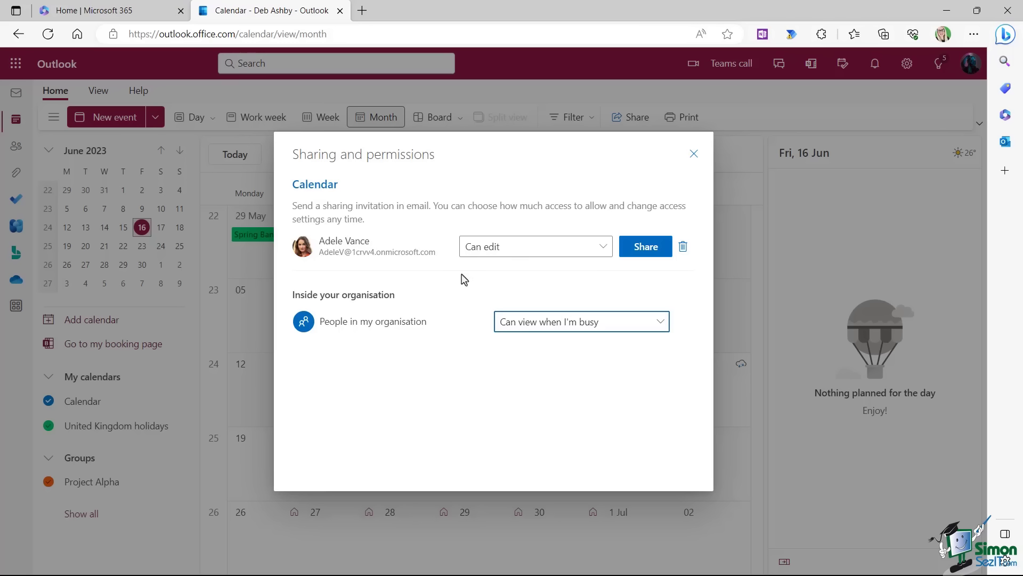
pyautogui.click(647, 254)
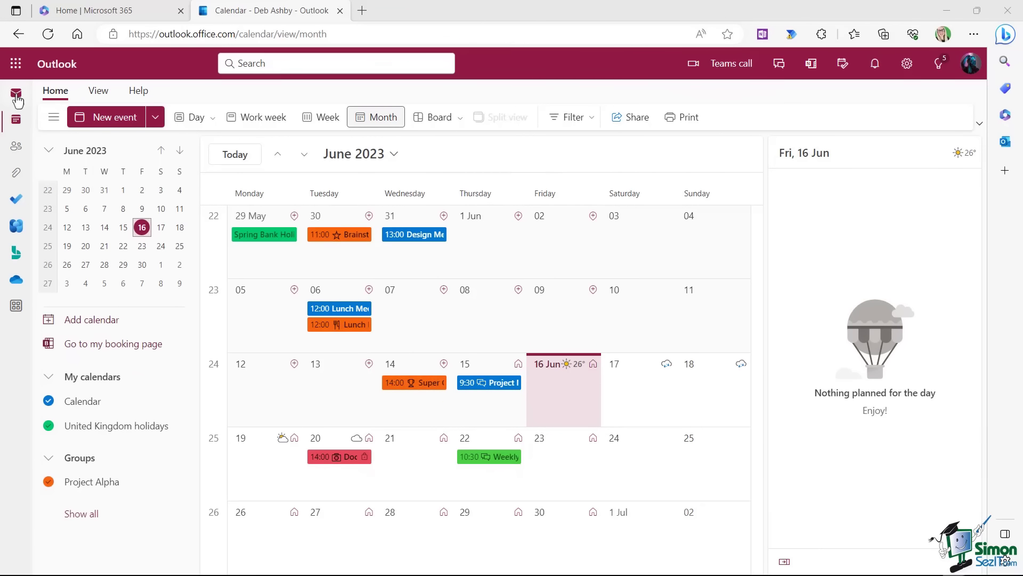
# Open the colleague's calendar-sharing email in Mail and accept the invitation.
pyautogui.click(16, 95)
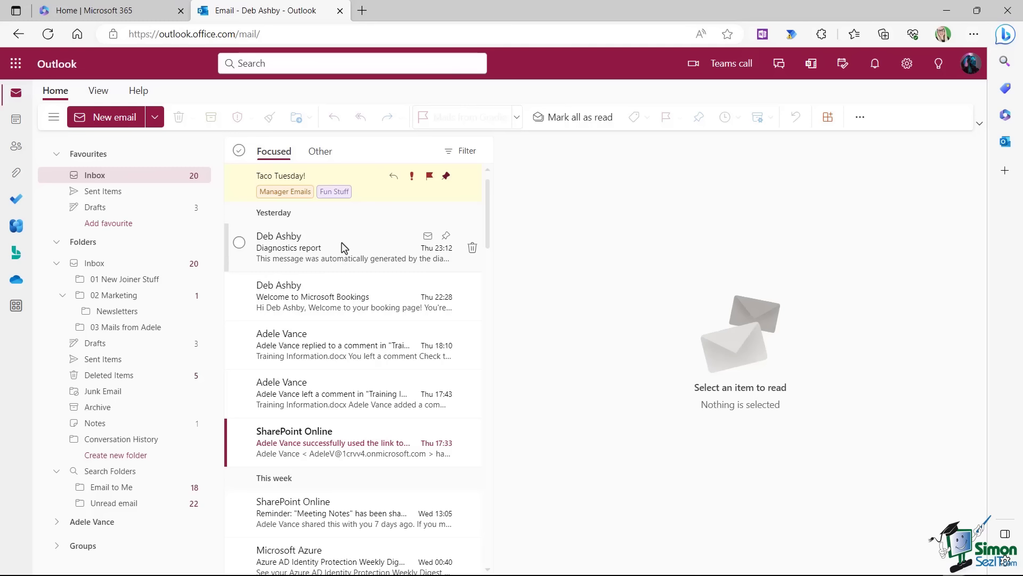
pyautogui.click(122, 331)
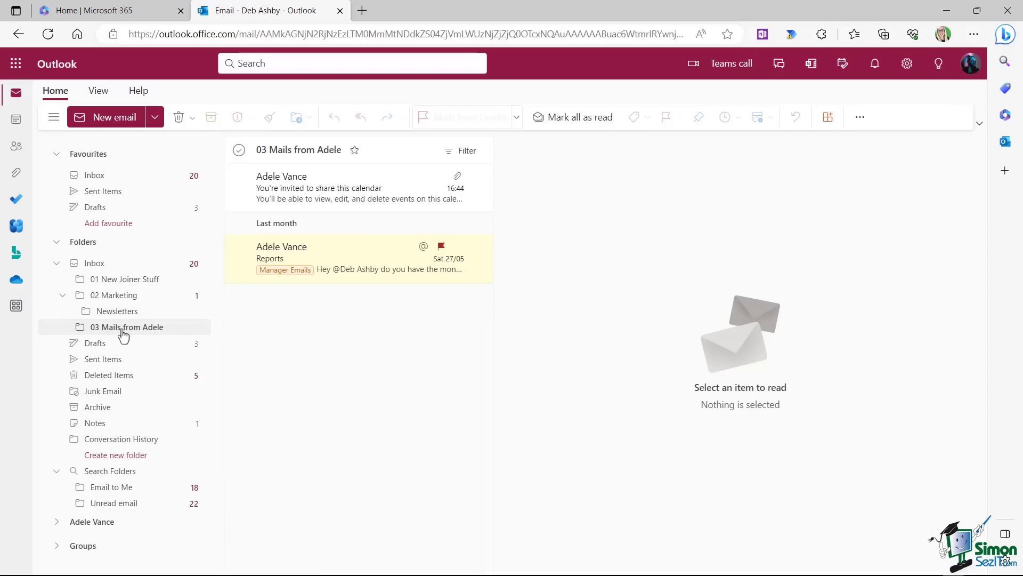
pyautogui.click(353, 184)
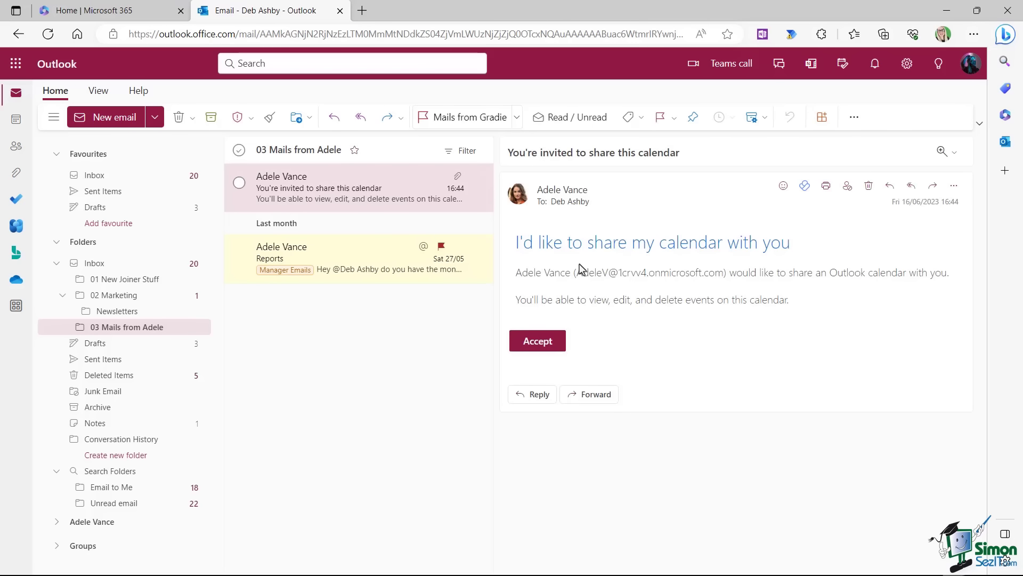
pyautogui.click(538, 342)
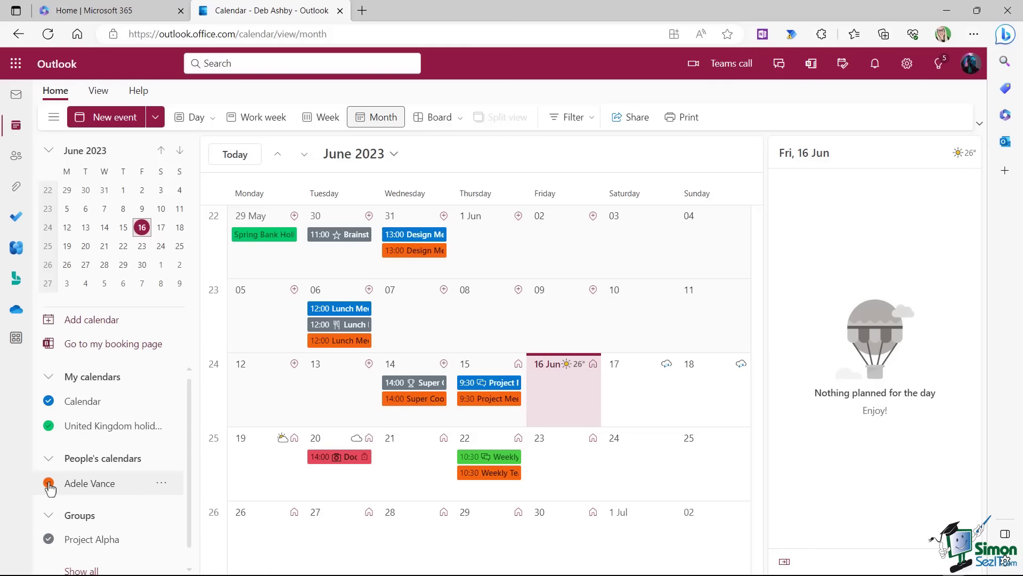
pyautogui.click(106, 326)
pyautogui.click(128, 270)
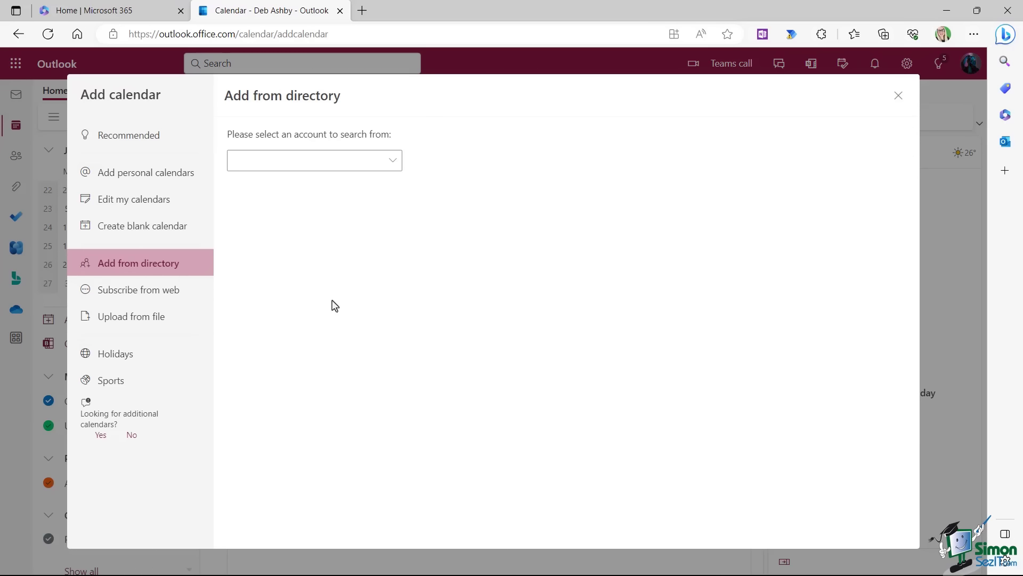
pyautogui.click(394, 163)
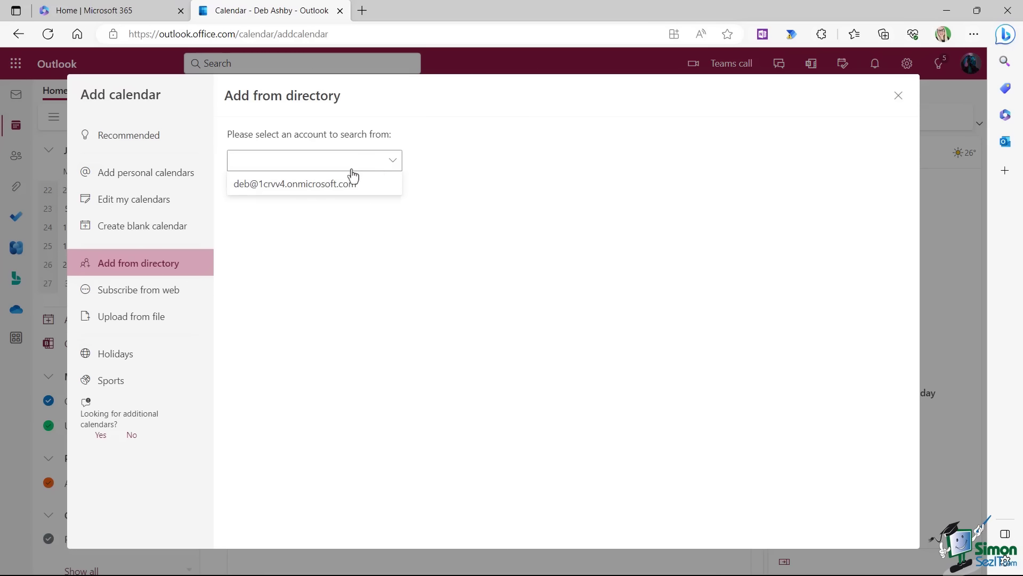
pyautogui.click(334, 185)
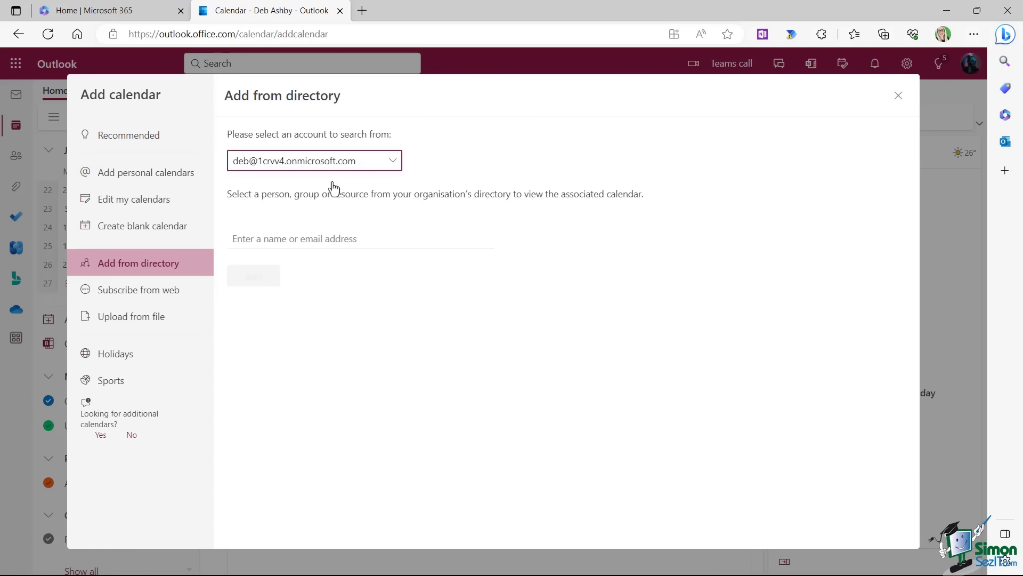
pyautogui.click(254, 240)
pyautogui.click(297, 288)
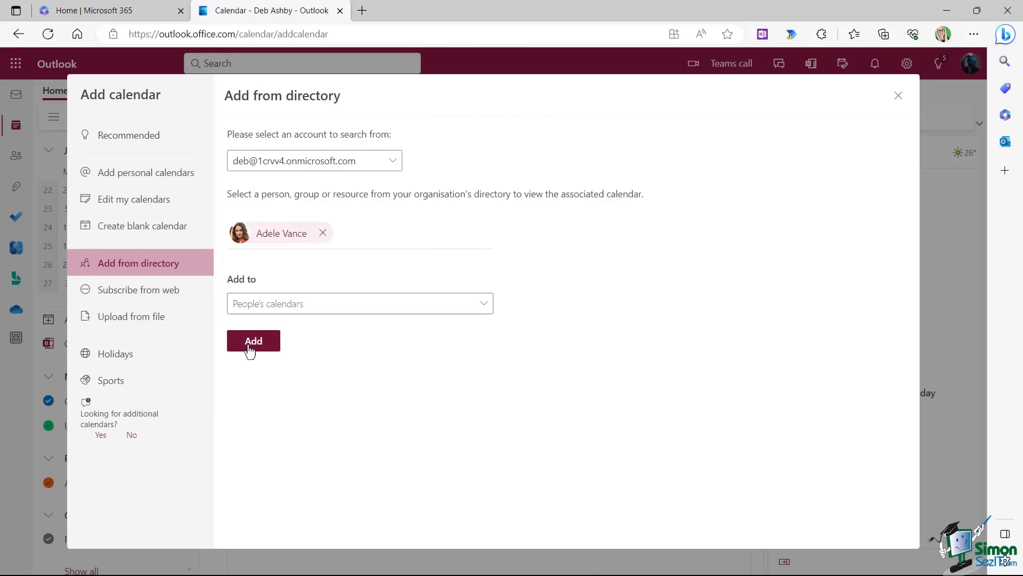
pyautogui.click(899, 98)
pyautogui.click(465, 353)
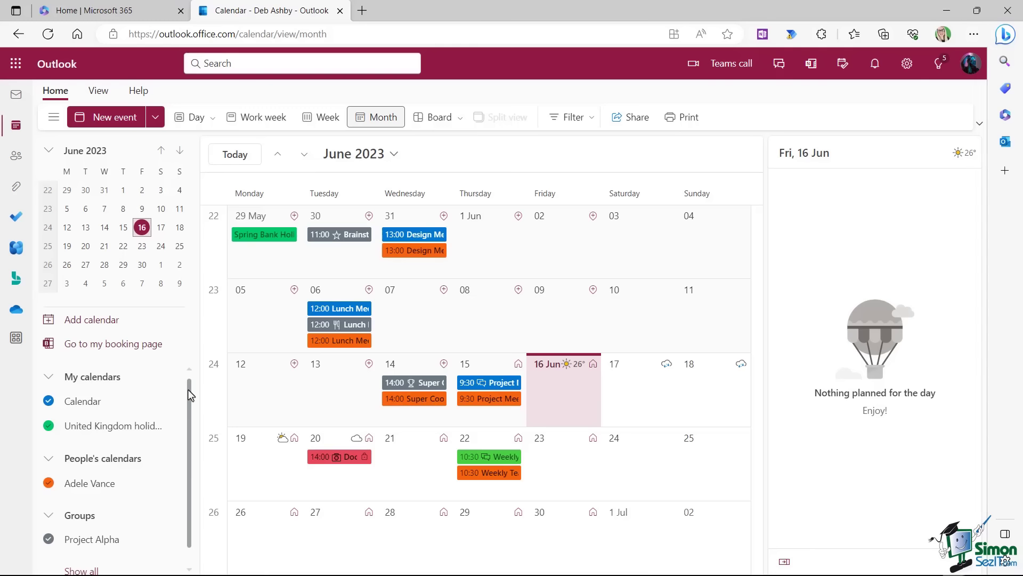
pyautogui.click(83, 322)
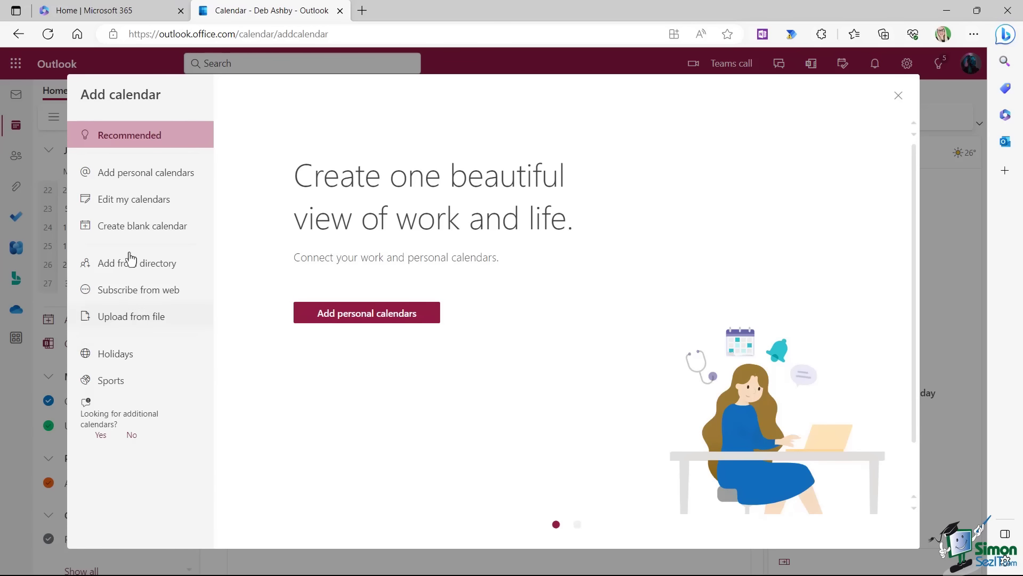
# Browse the personal, blank, directory and holiday calendar options, then open the Sports page.
pyautogui.click(125, 172)
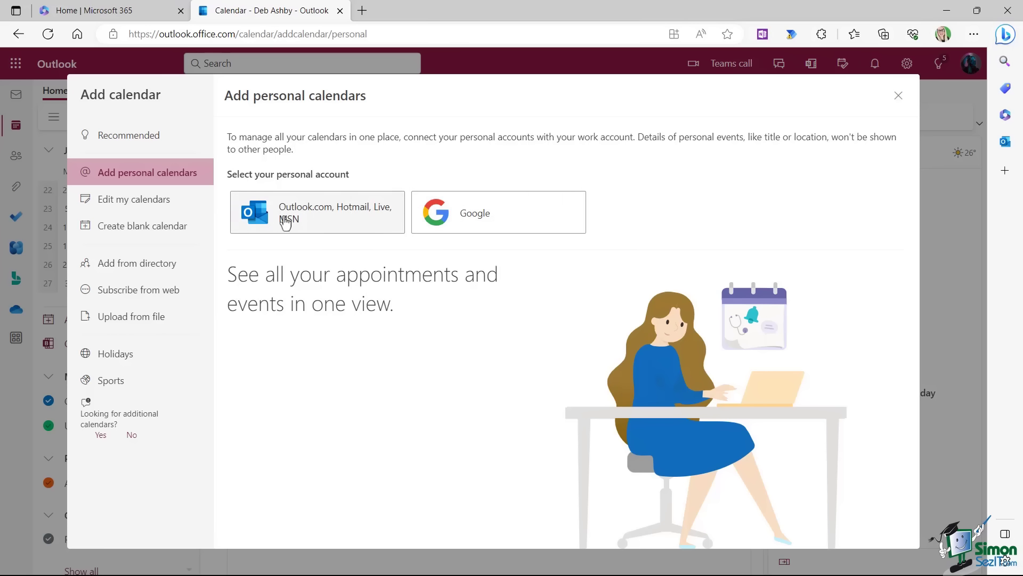
pyautogui.click(154, 227)
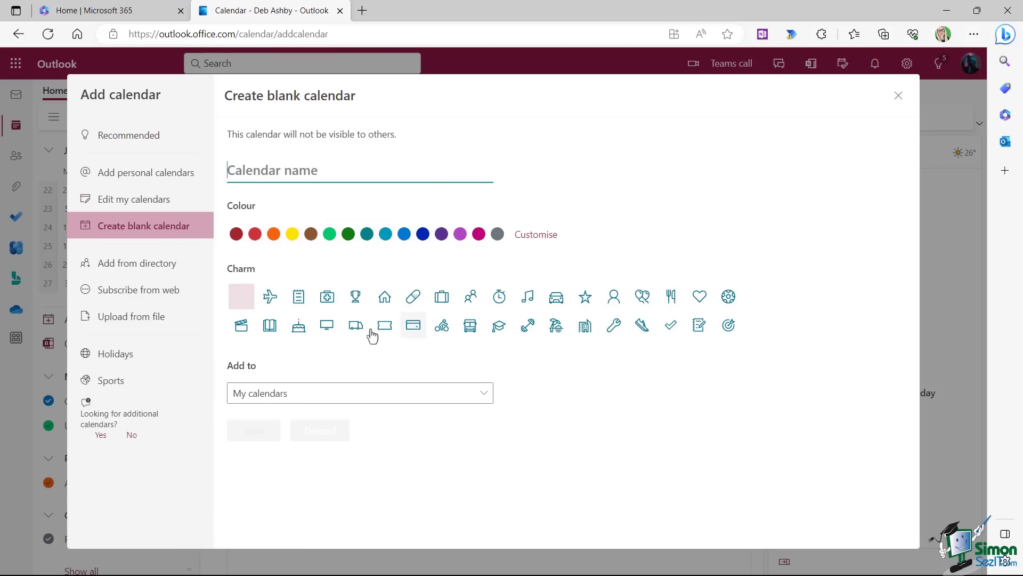
pyautogui.click(163, 270)
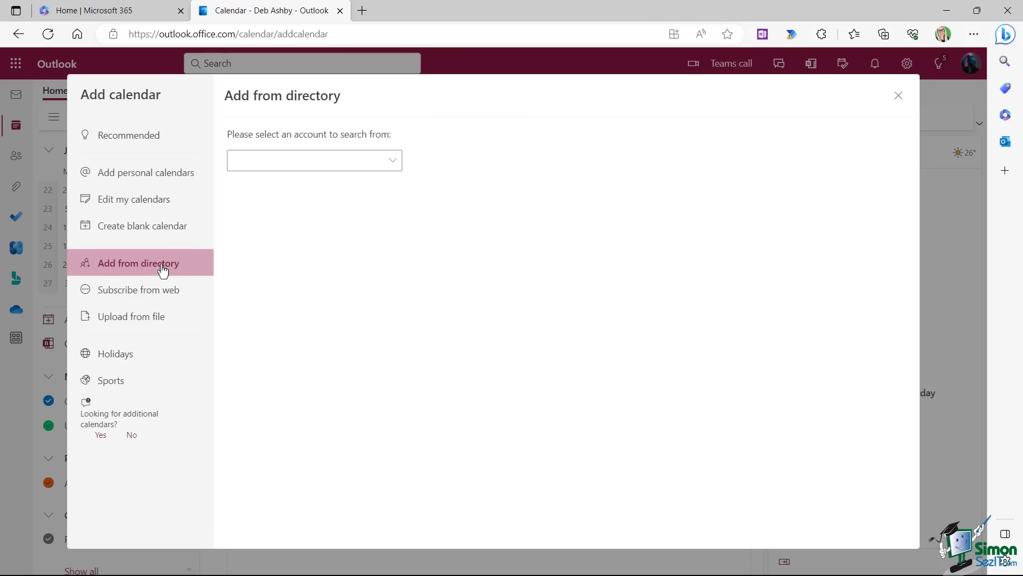
pyautogui.click(117, 360)
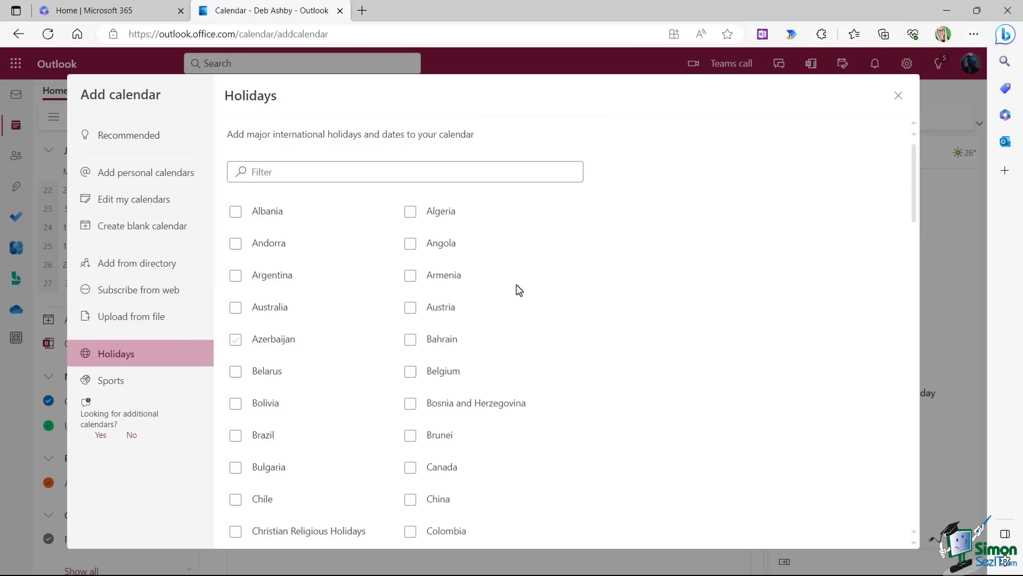
pyautogui.scroll(-3, 539, 287)
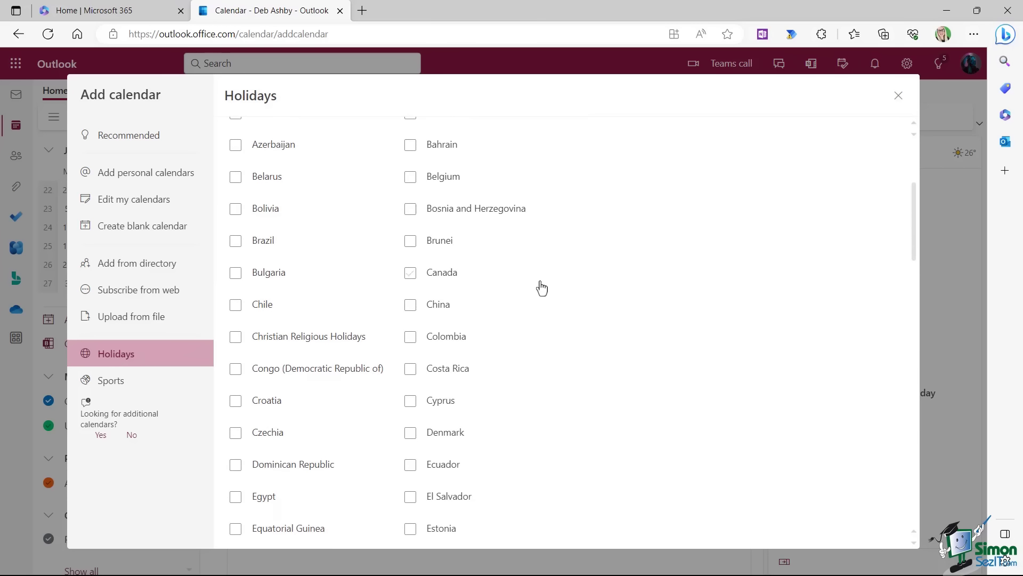
pyautogui.scroll(-1, 541, 288)
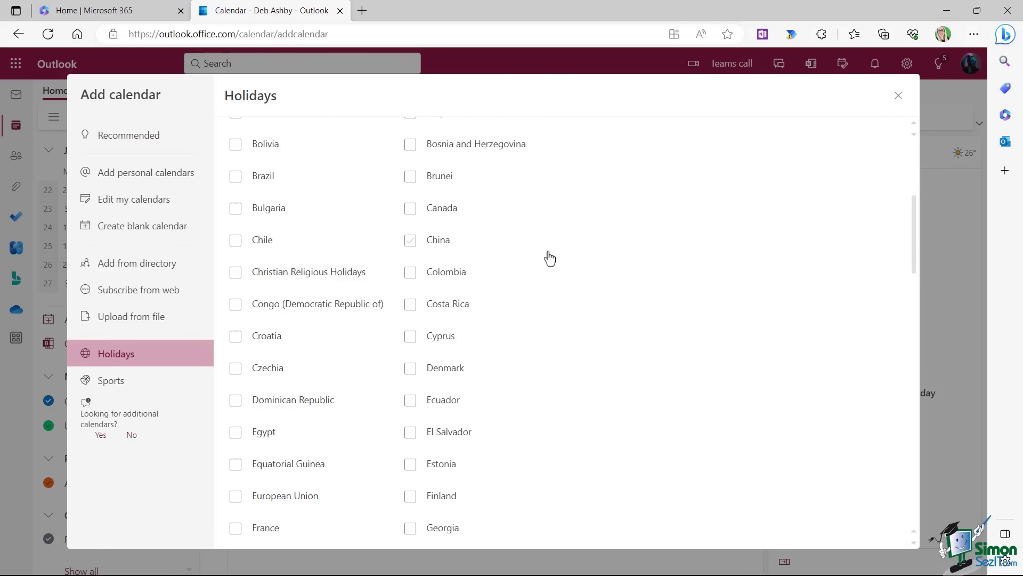
pyautogui.scroll(4, 550, 259)
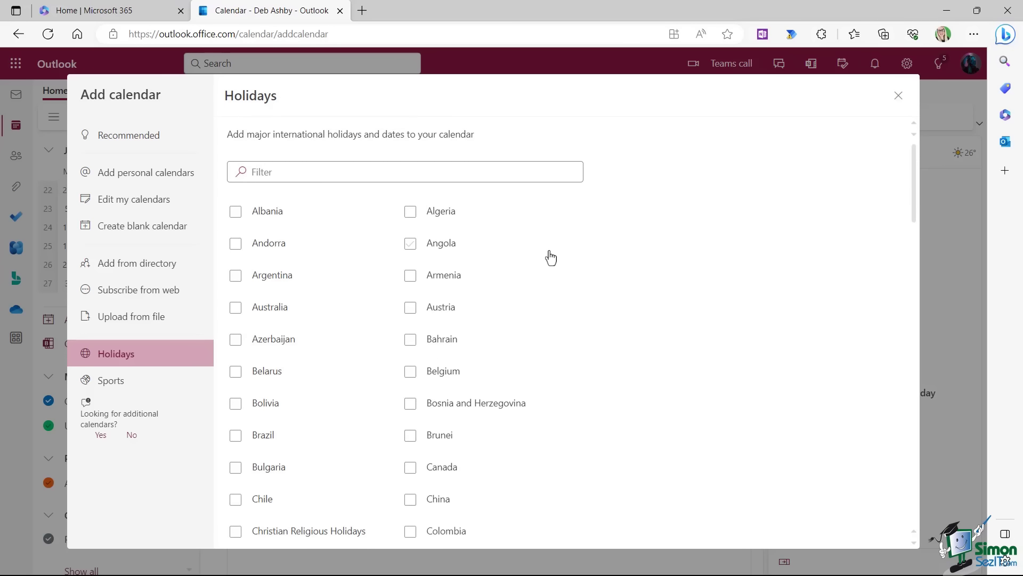
pyautogui.click(115, 385)
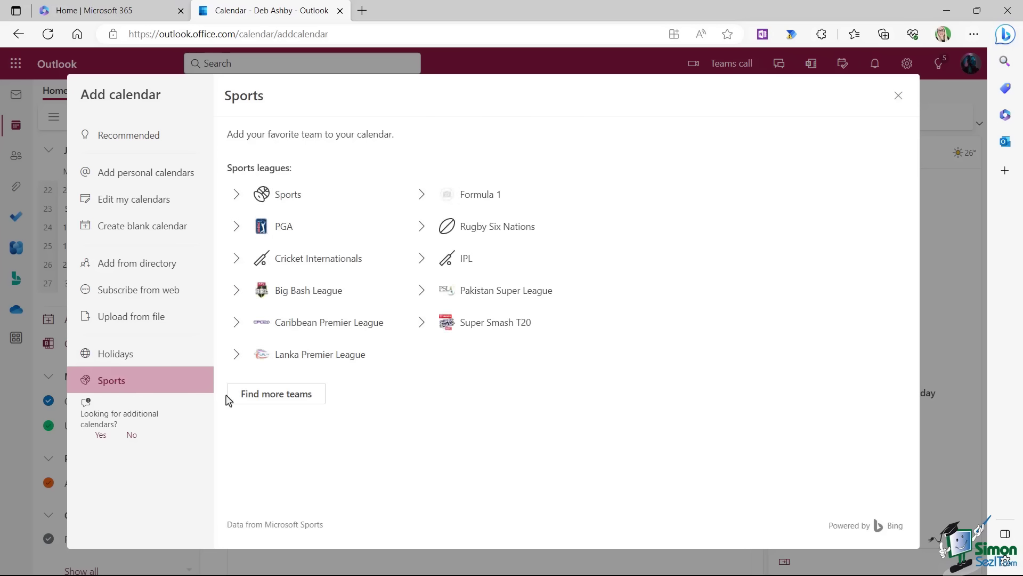
# Close the Add calendar window so the Outlook desktop inbox is back in view.
pyautogui.press('Escape')
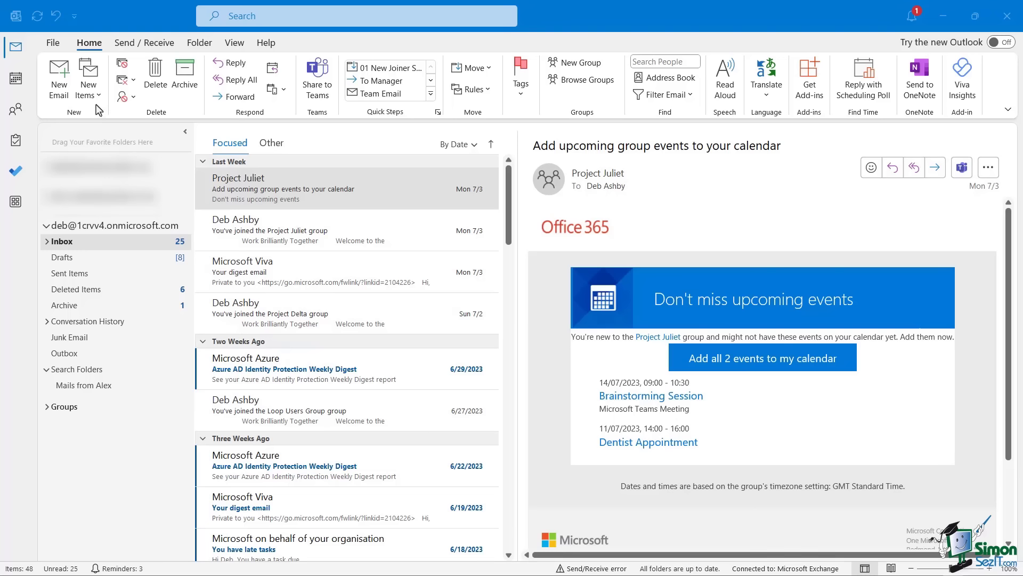
# From the File menu, go to Open & Export and launch the Import and Export Wizard.
pyautogui.click(53, 45)
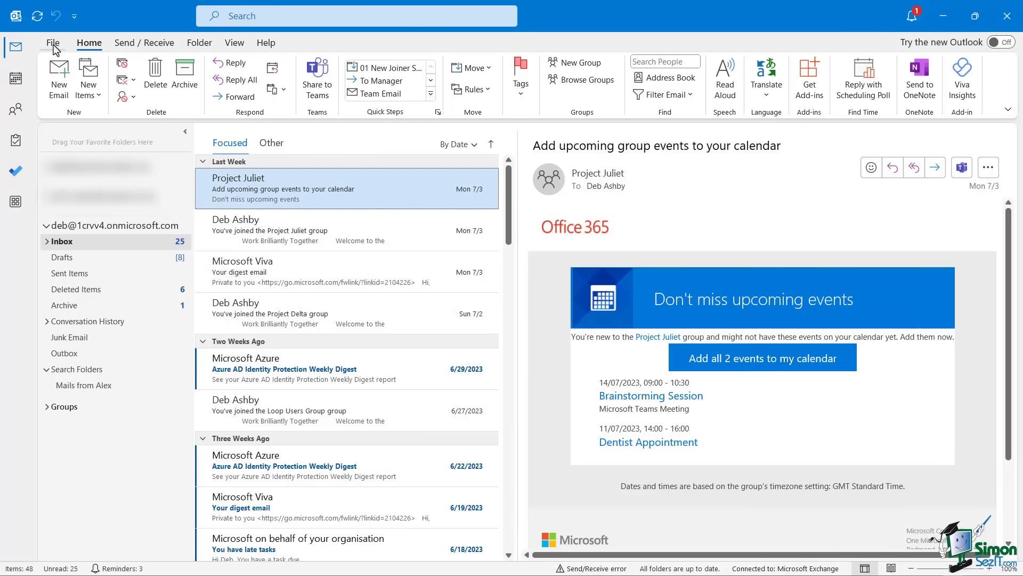
pyautogui.click(53, 44)
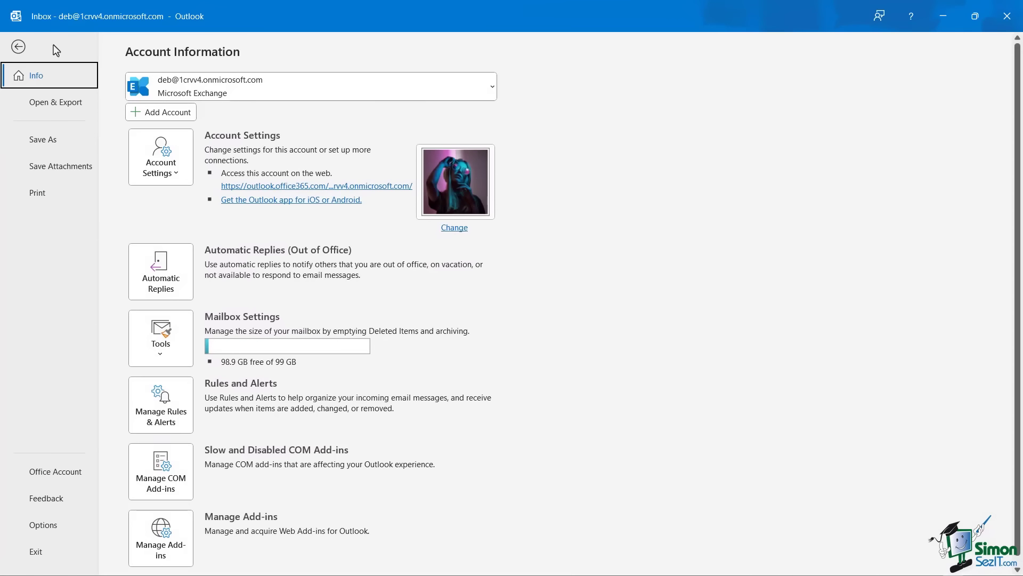
pyautogui.click(47, 110)
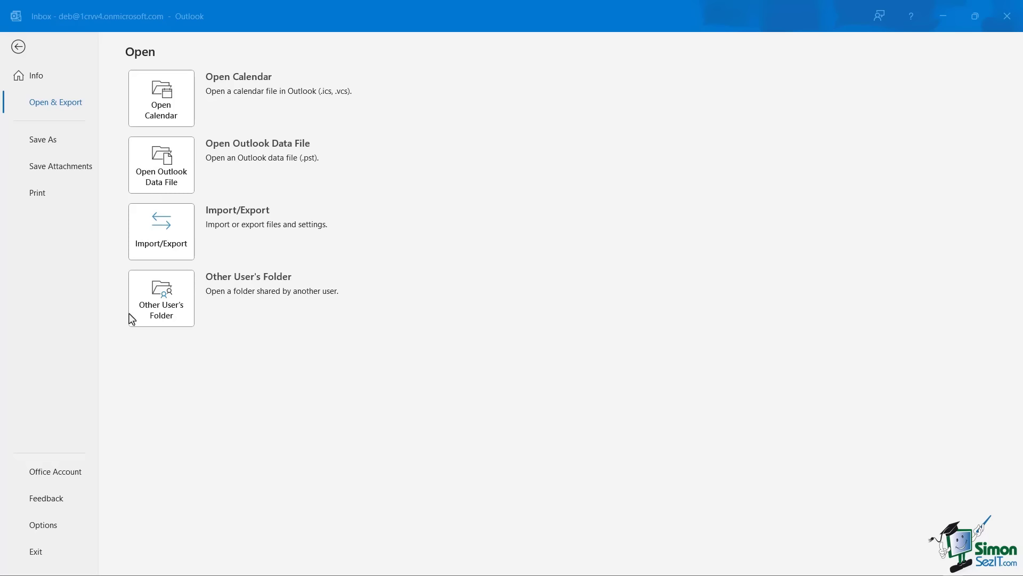
pyautogui.click(154, 227)
# Start the Import and Export Wizard and review its RSS, export-to-file and vCard actions.
pyautogui.click(156, 232)
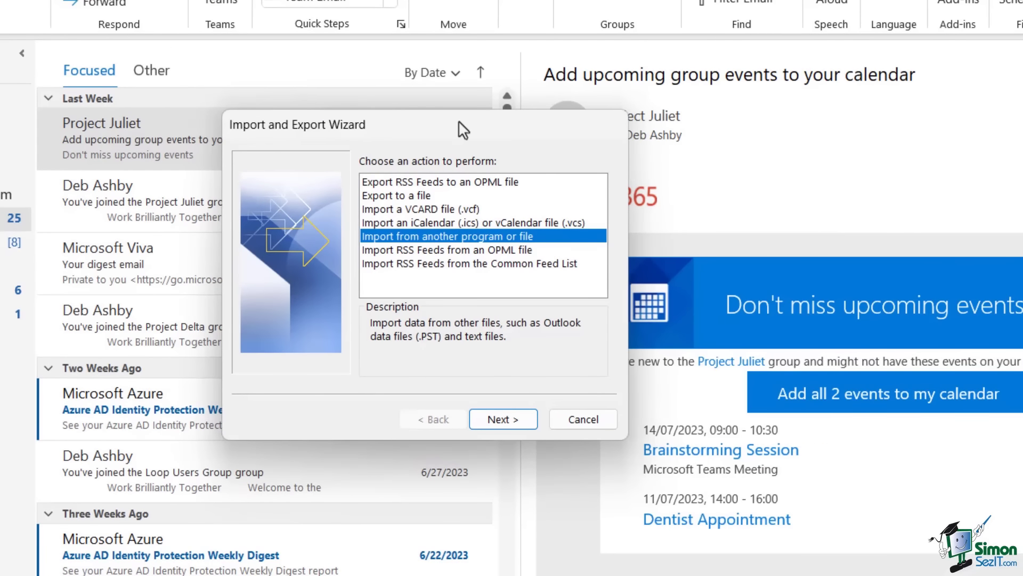
pyautogui.click(403, 181)
pyautogui.click(400, 195)
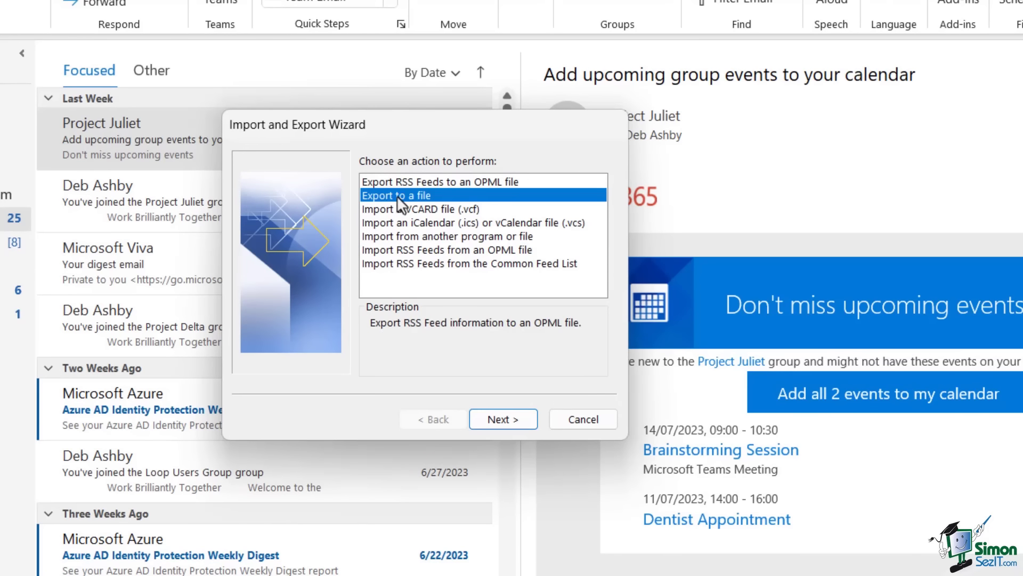
pyautogui.click(396, 210)
pyautogui.click(393, 182)
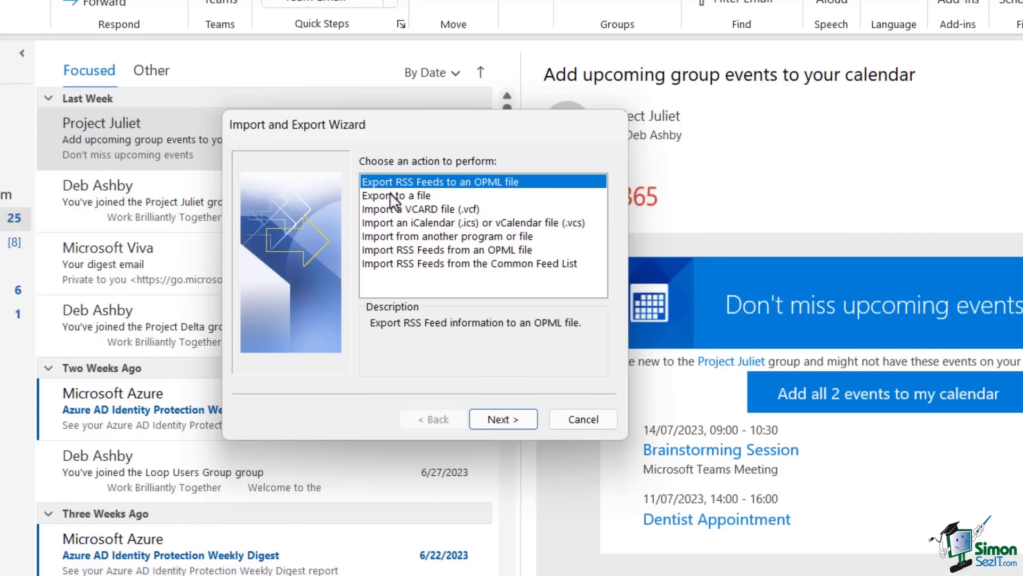
pyautogui.click(390, 194)
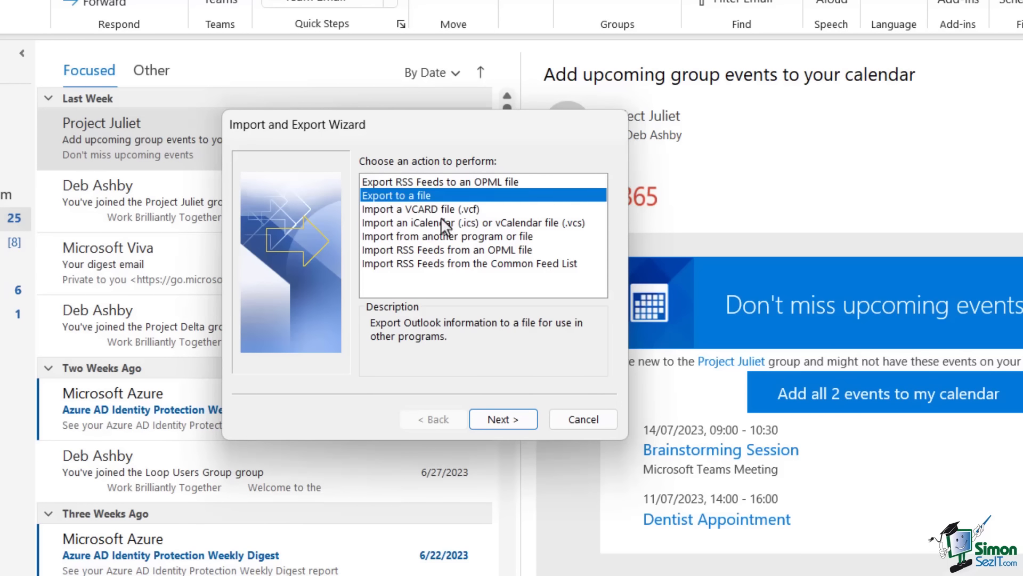
pyautogui.click(406, 213)
# After checking the import options, select Export to a file and continue to file types.
pyautogui.click(404, 221)
pyautogui.click(397, 236)
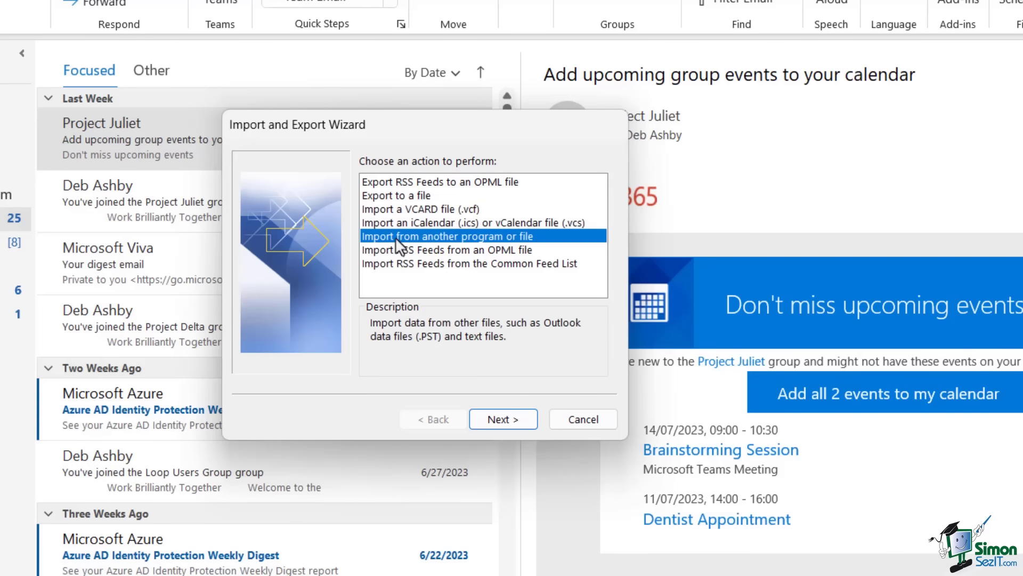
pyautogui.click(394, 250)
pyautogui.click(394, 263)
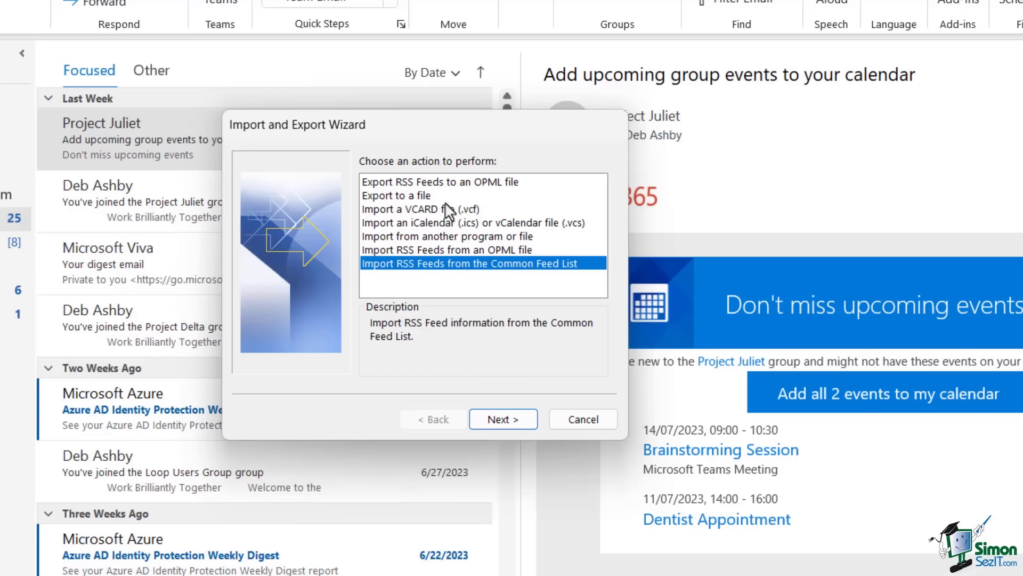
pyautogui.click(393, 196)
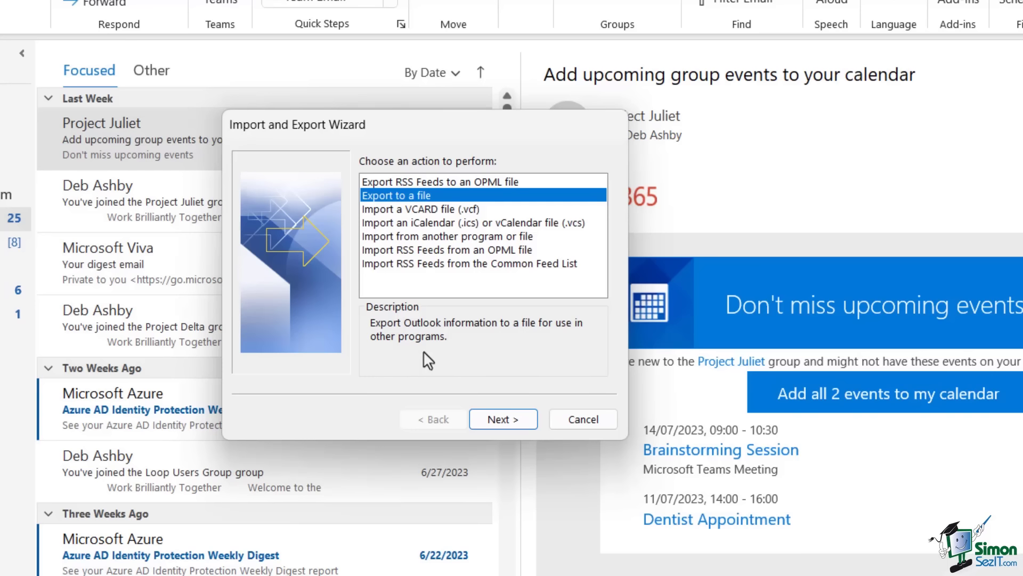
pyautogui.click(503, 419)
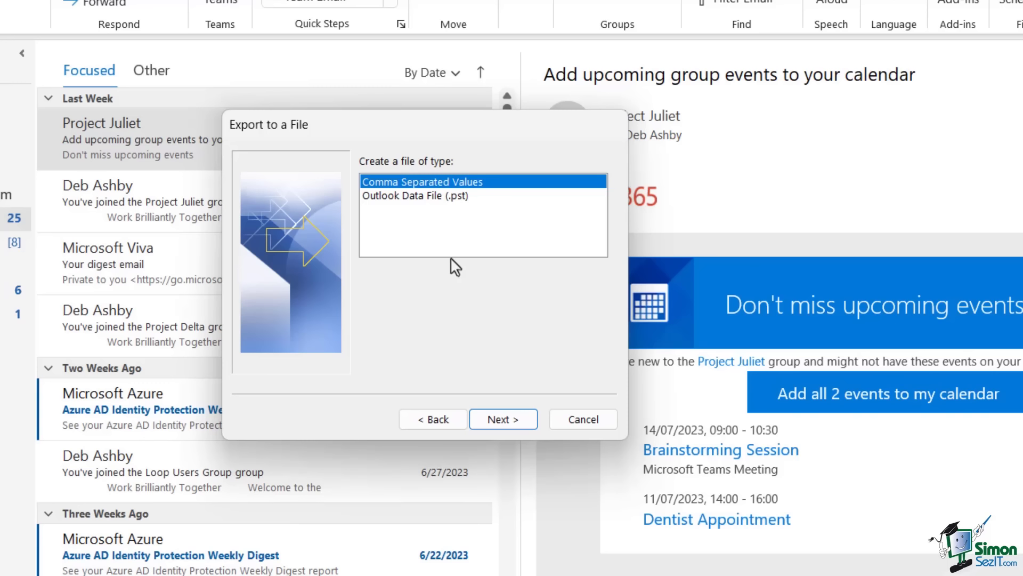
# Pick Outlook Data File (.pst) as the export type and advance to folder selection.
pyautogui.click(403, 197)
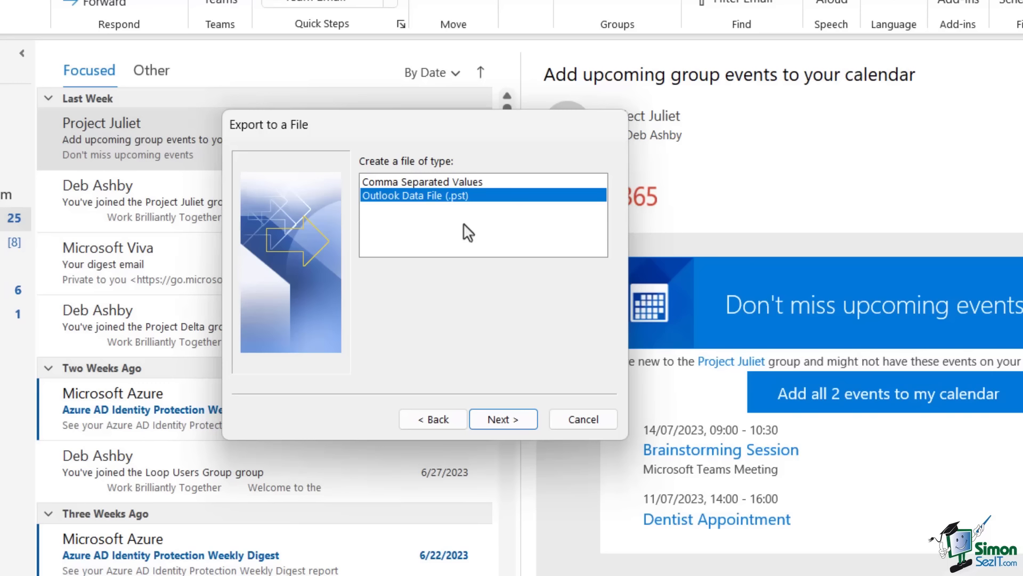
pyautogui.click(508, 419)
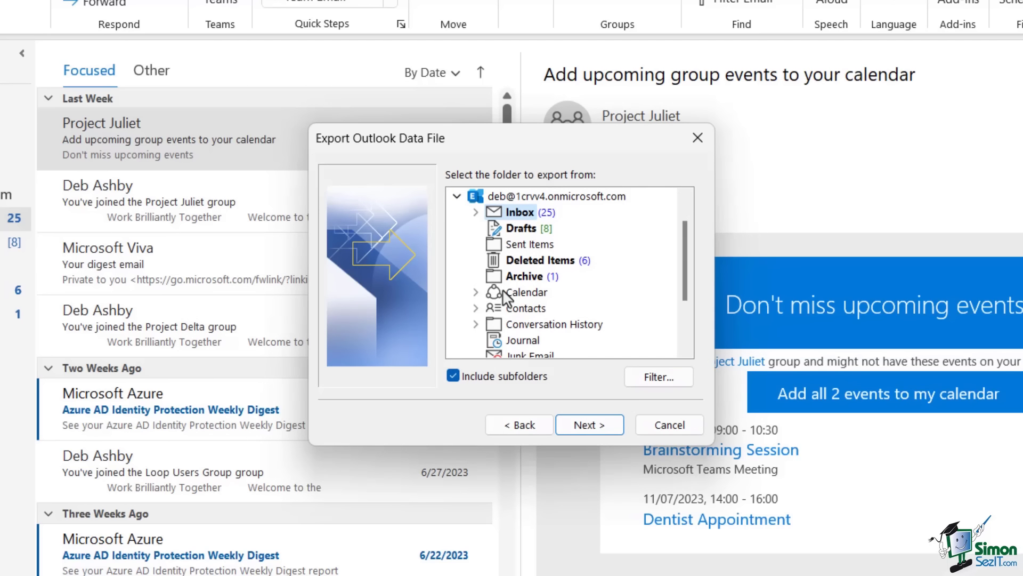
# Select the Inbox's 02 Marketing folder, including its Newsletters subfolder, for export and continue.
pyautogui.click(457, 197)
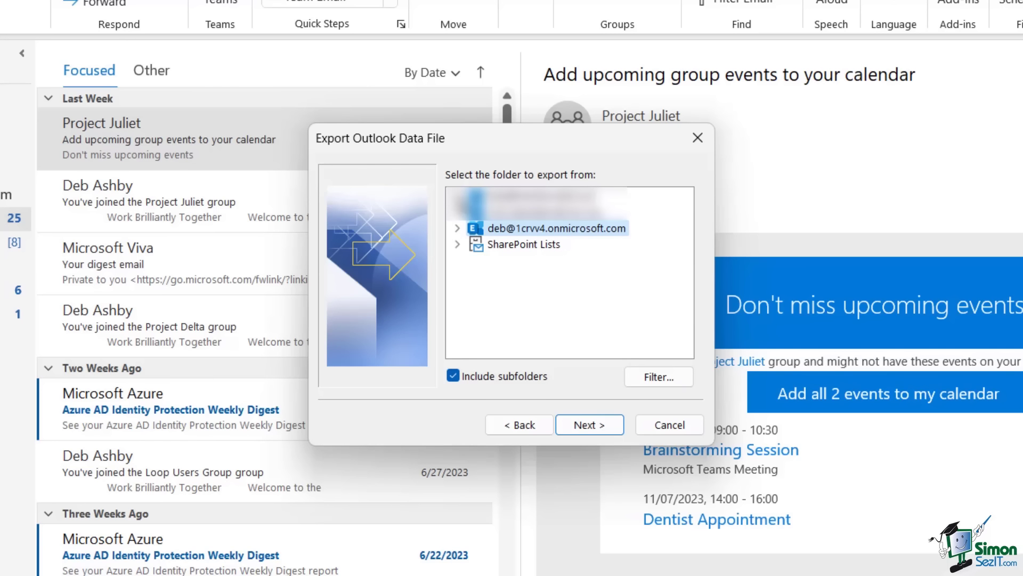
pyautogui.click(457, 228)
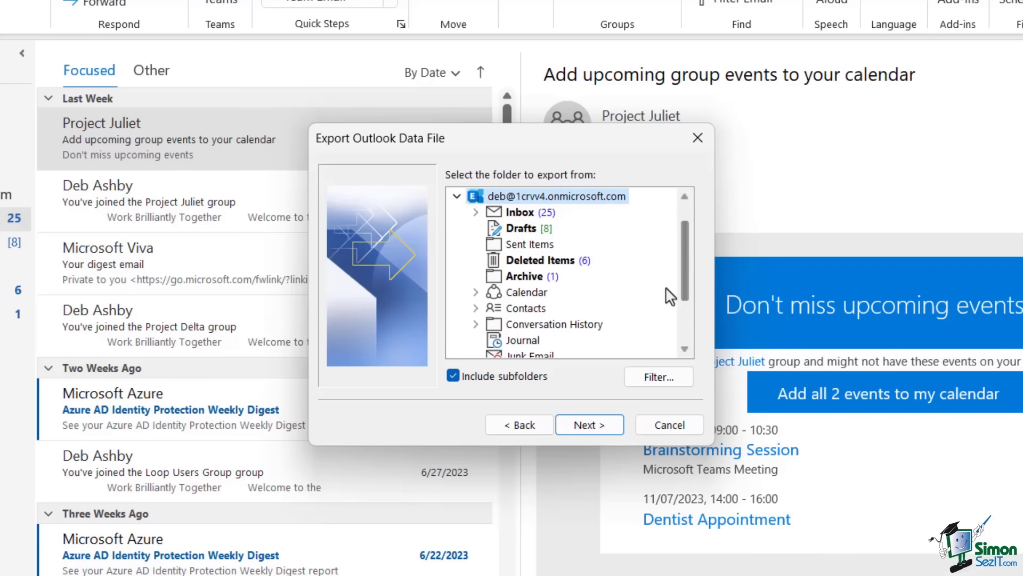
pyautogui.moveTo(684, 235); pyautogui.dragTo(686, 227)
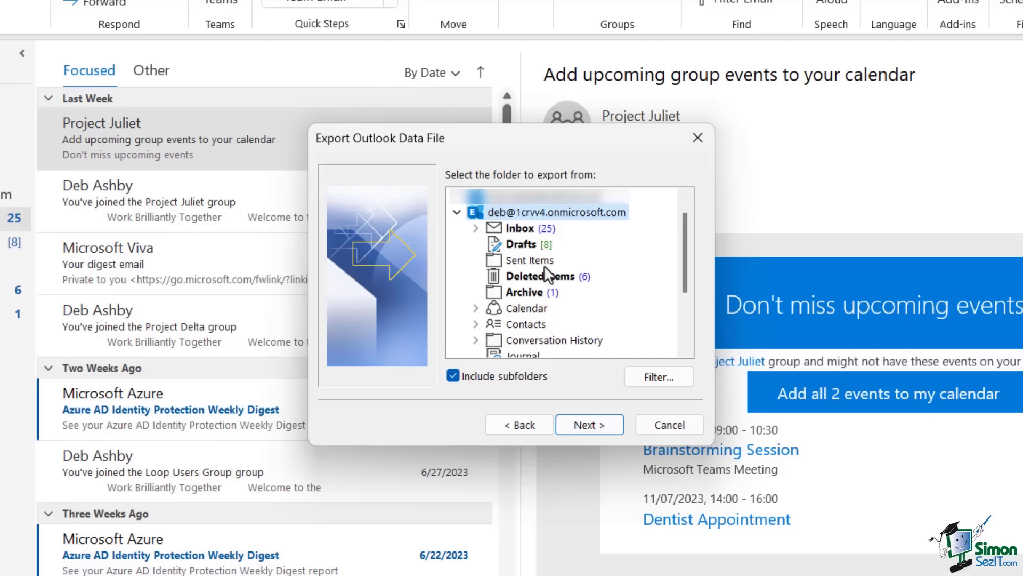
pyautogui.click(525, 311)
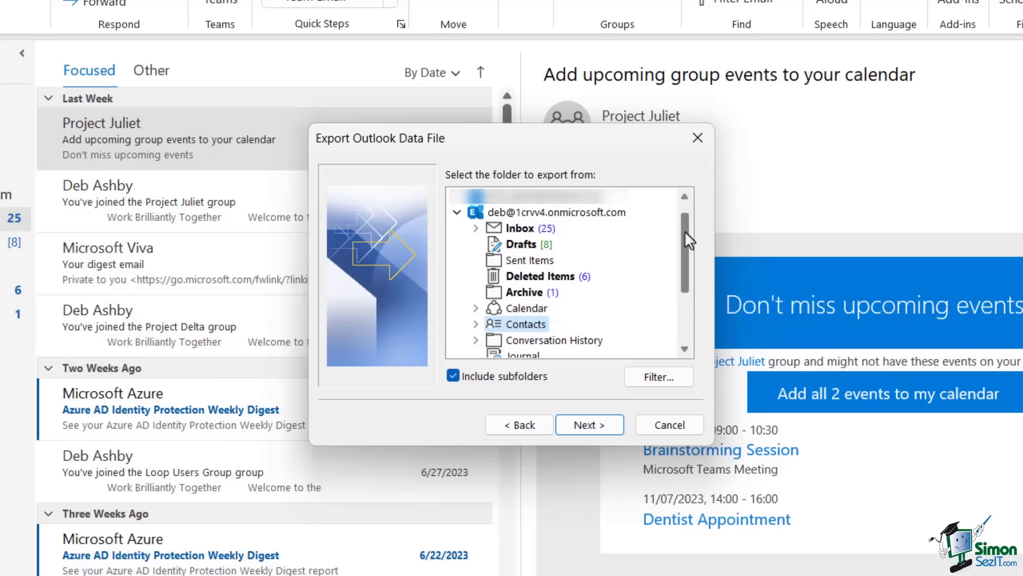
pyautogui.click(514, 212)
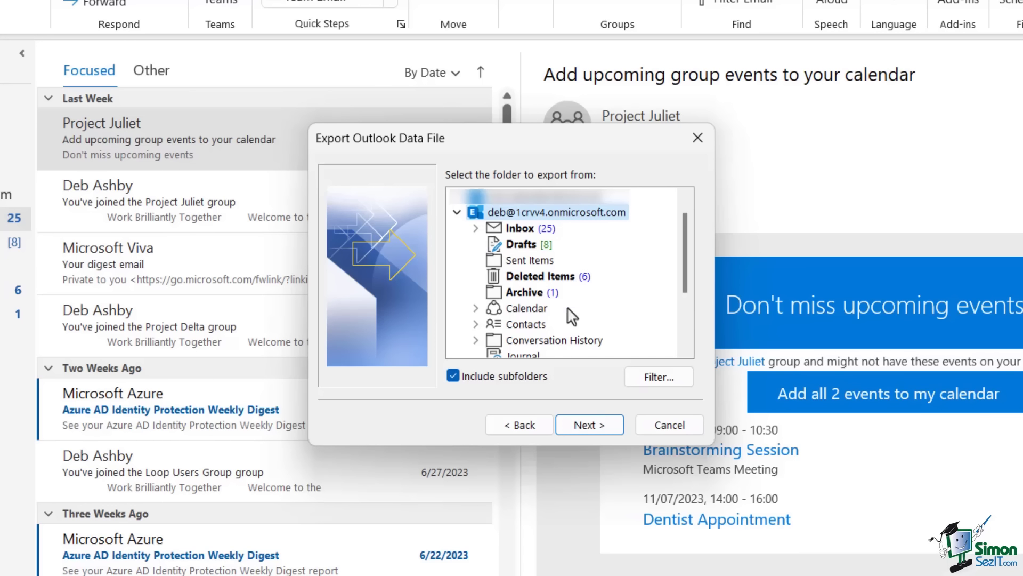
pyautogui.click(475, 228)
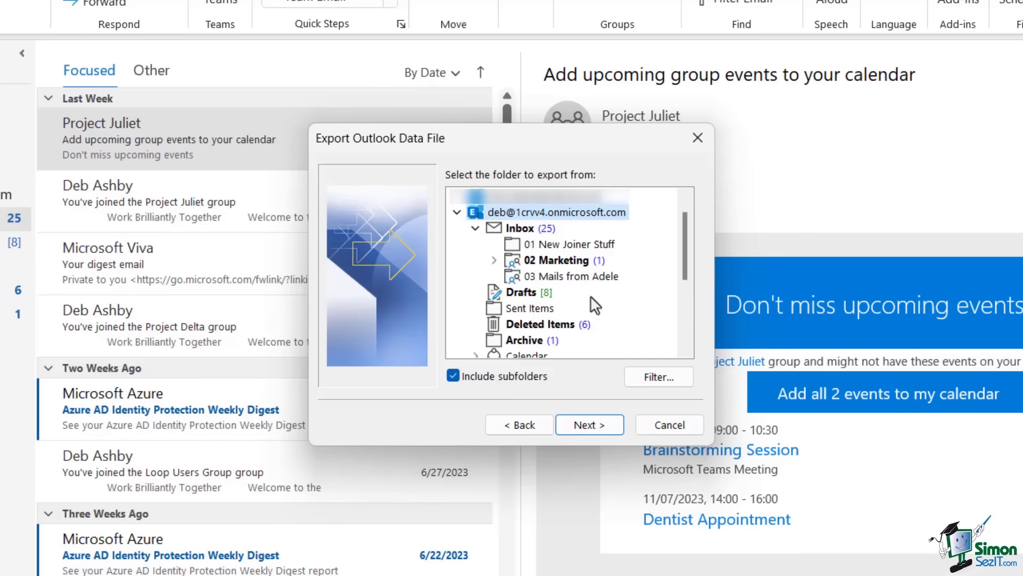
pyautogui.click(567, 262)
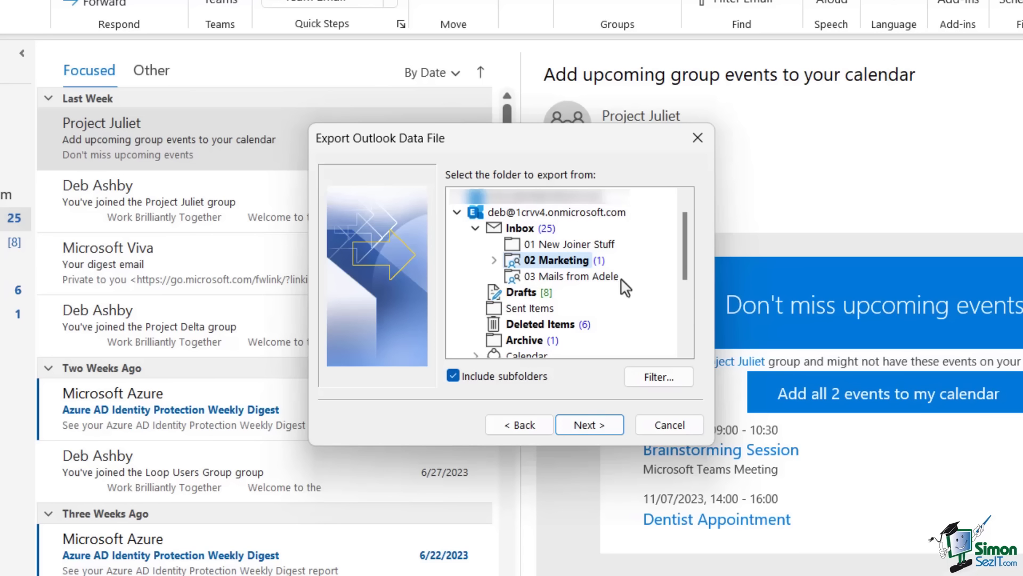
pyautogui.doubleClick(509, 264)
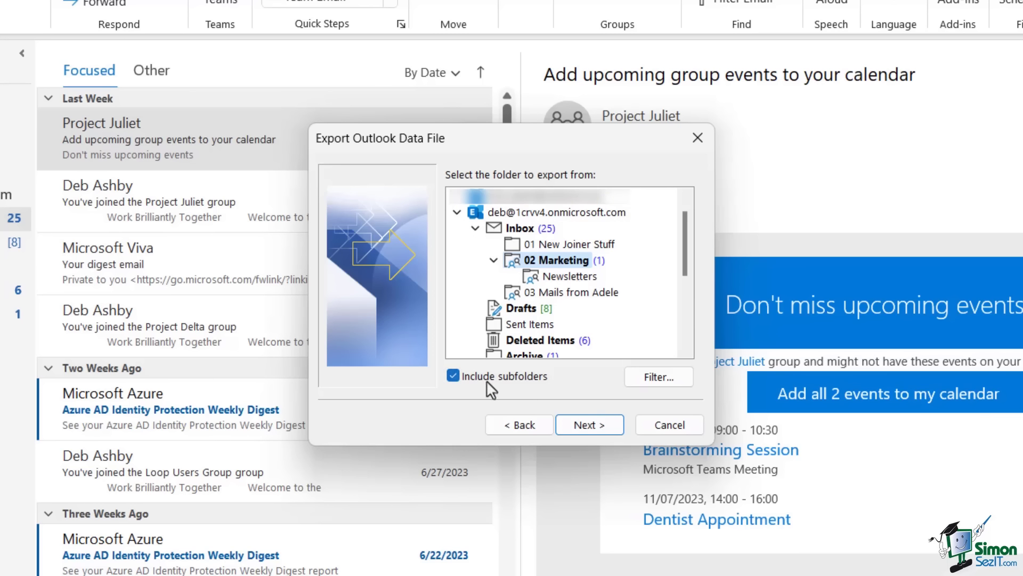
pyautogui.click(580, 427)
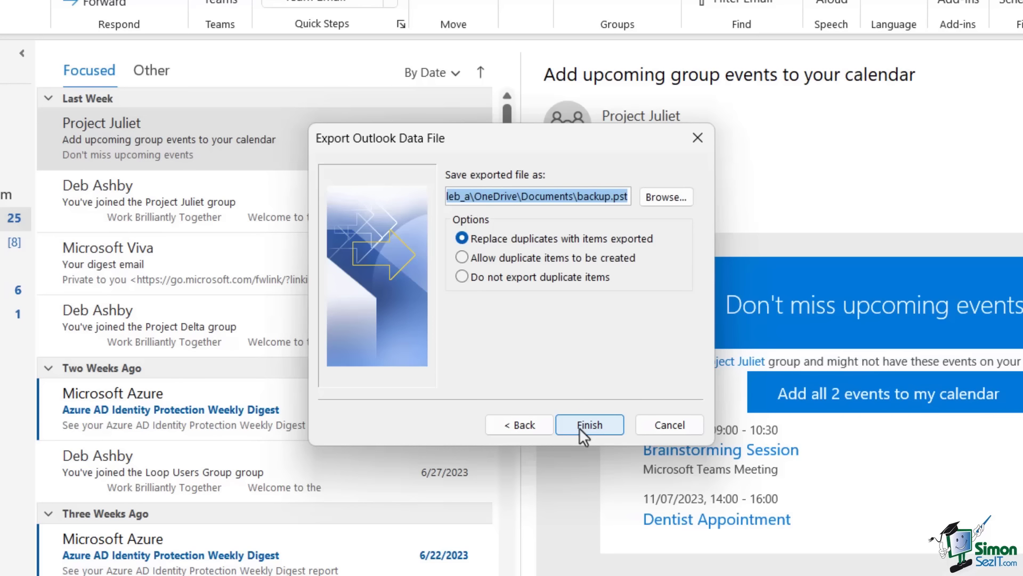
# Confirm the save path ends in Documents\backup.pst and finish the export, replacing duplicates.
pyautogui.click(463, 197)
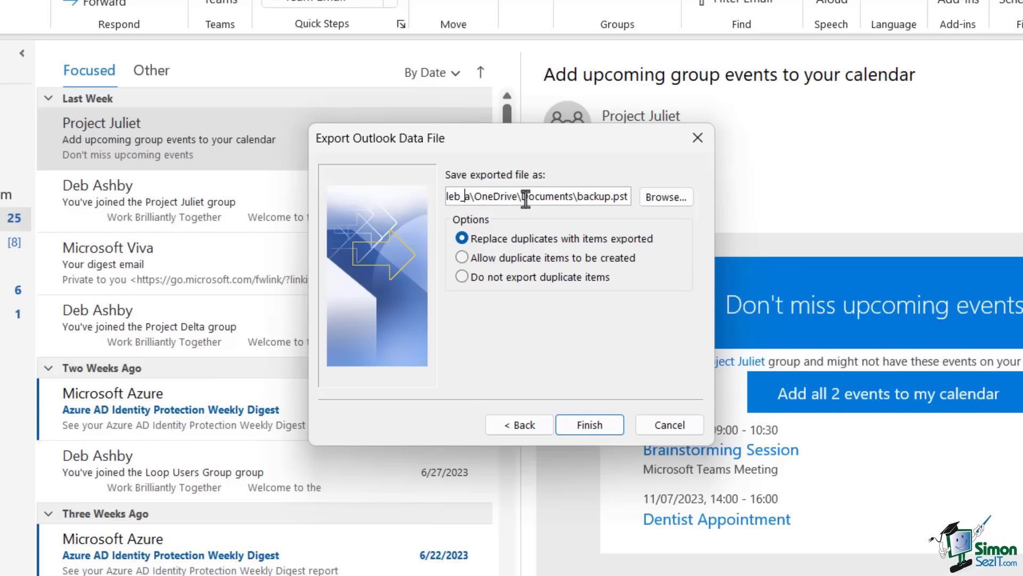
pyautogui.moveTo(515, 197); pyautogui.dragTo(626, 203)
pyautogui.click(589, 204)
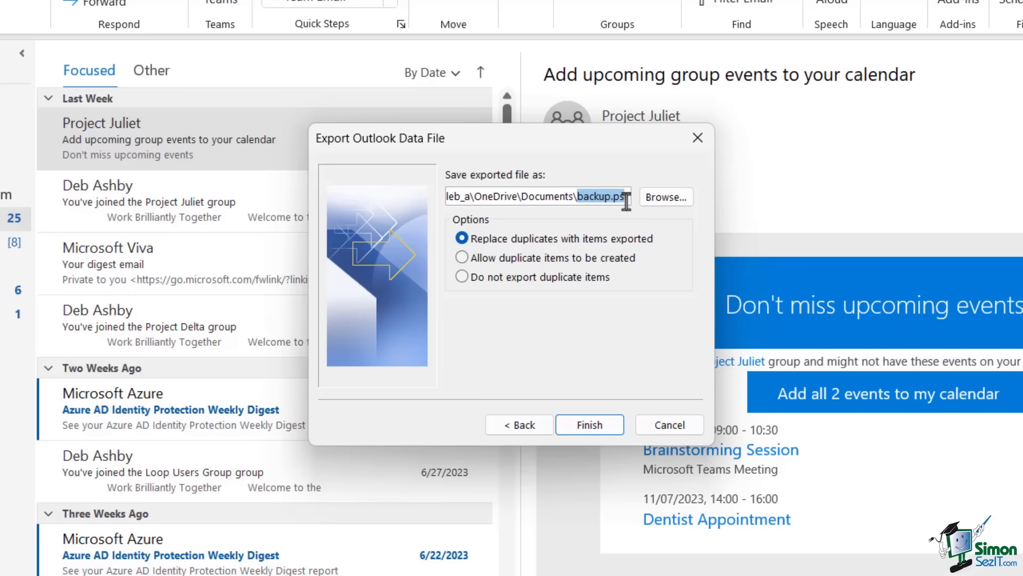
pyautogui.click(589, 198)
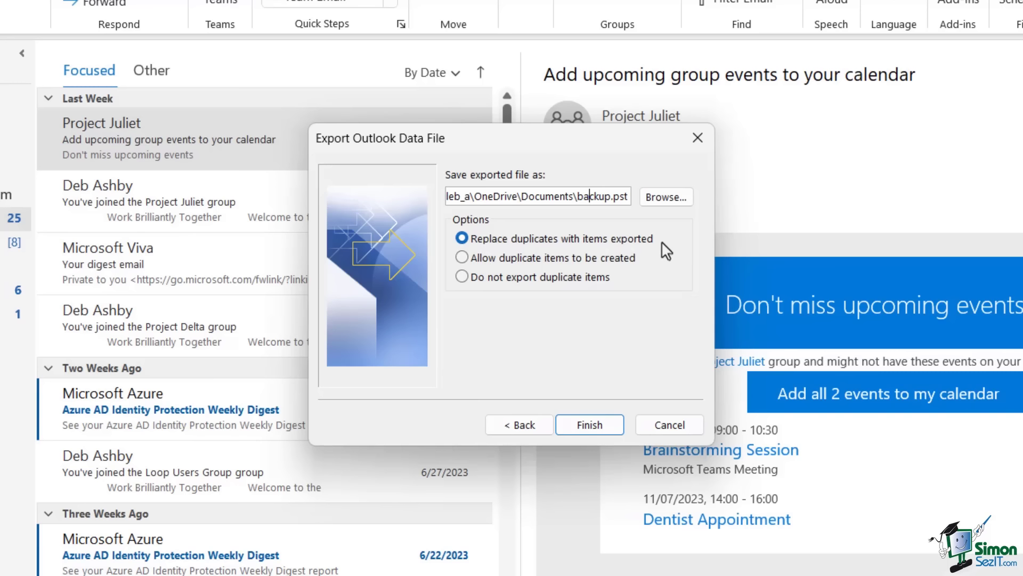
pyautogui.click(608, 424)
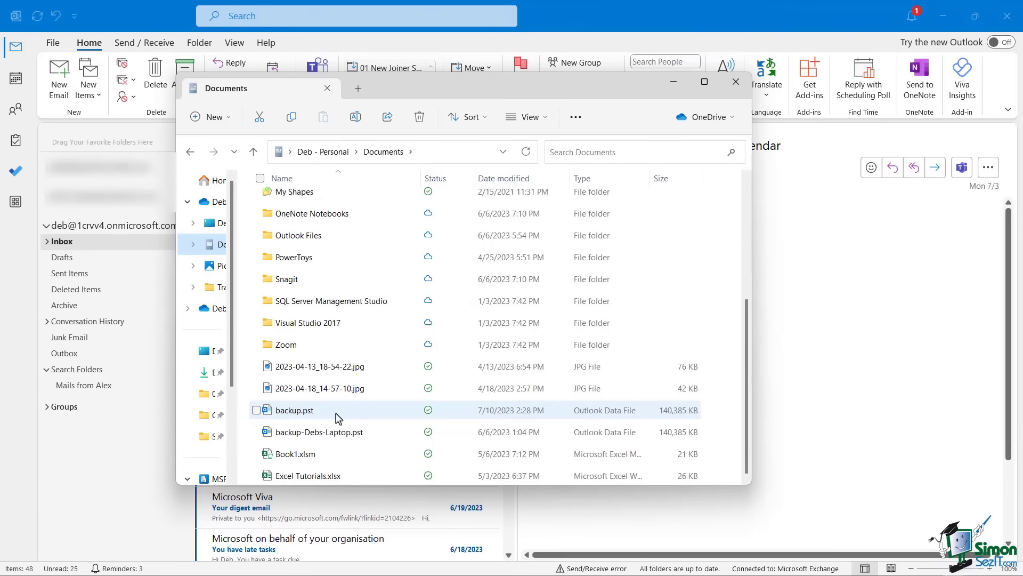
# Check that backup.pst is 137 MB in Documents, then return to Outlook.
pyautogui.click(336, 418)
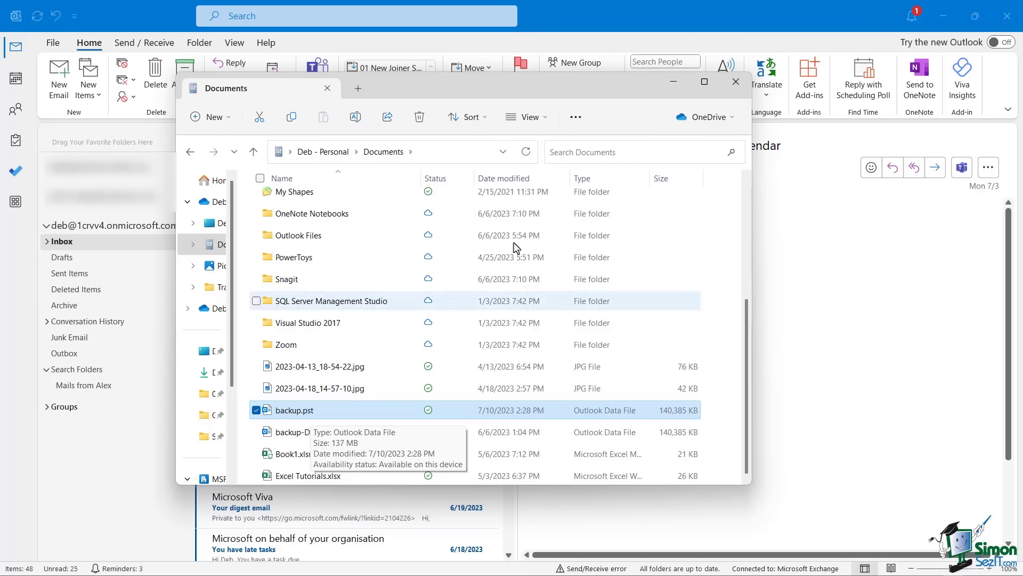
pyautogui.click(583, 11)
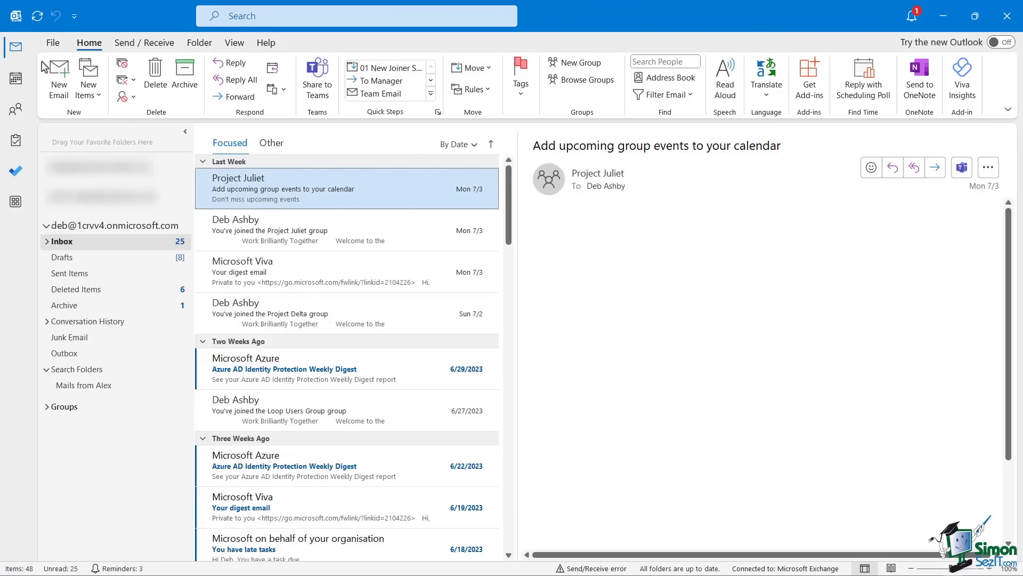
pyautogui.click(53, 44)
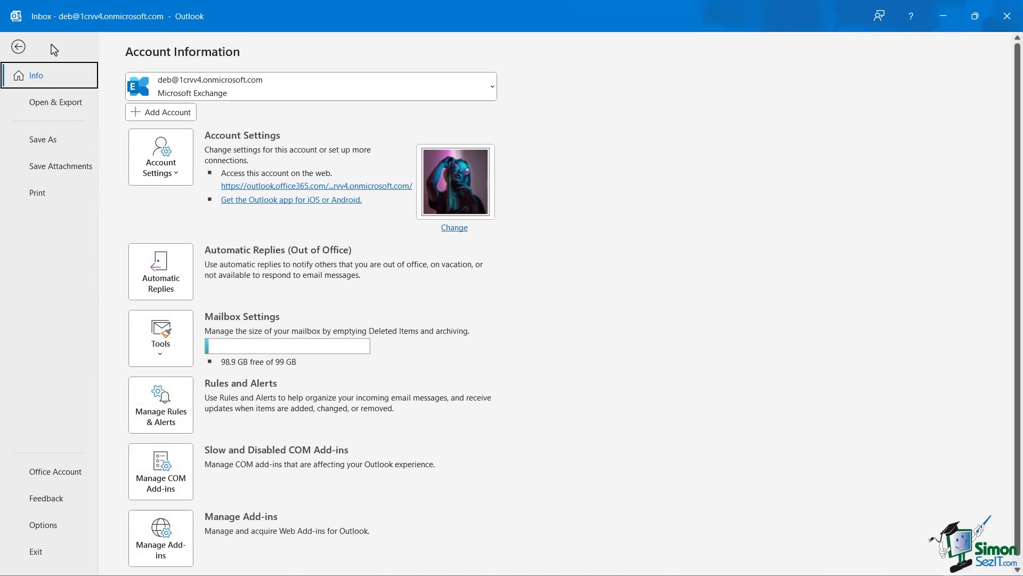
pyautogui.click(62, 106)
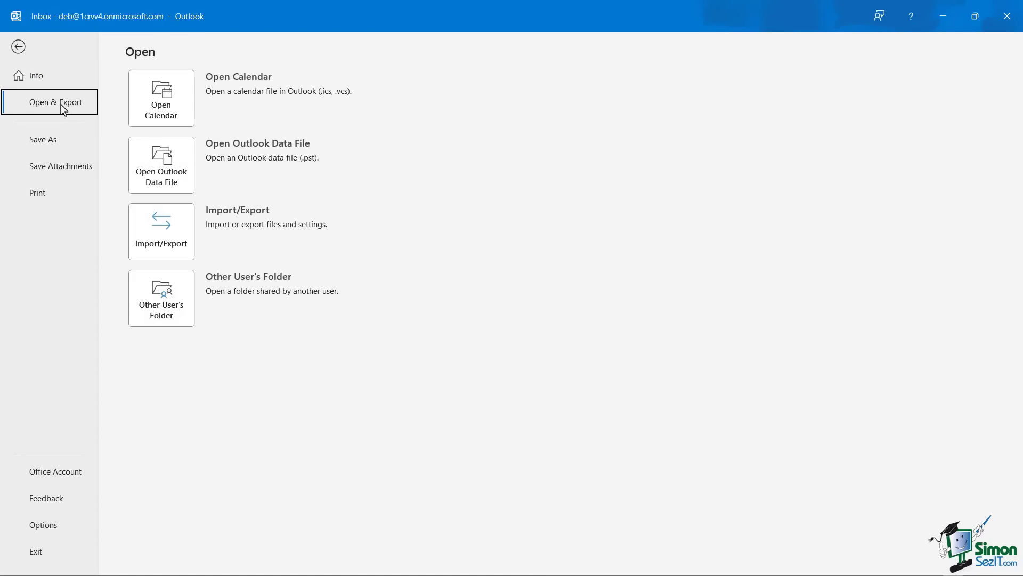
pyautogui.click(167, 239)
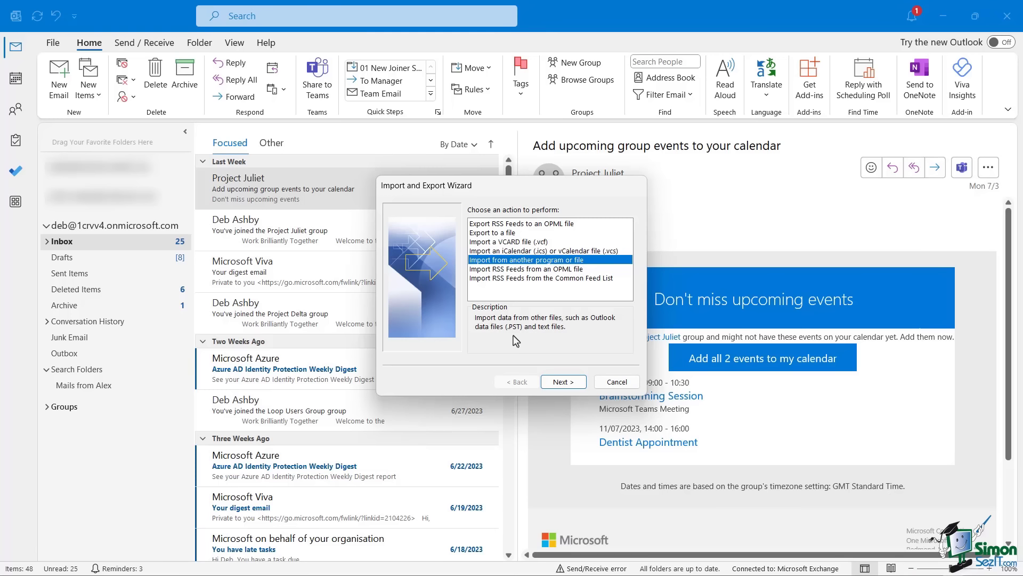
pyautogui.click(558, 383)
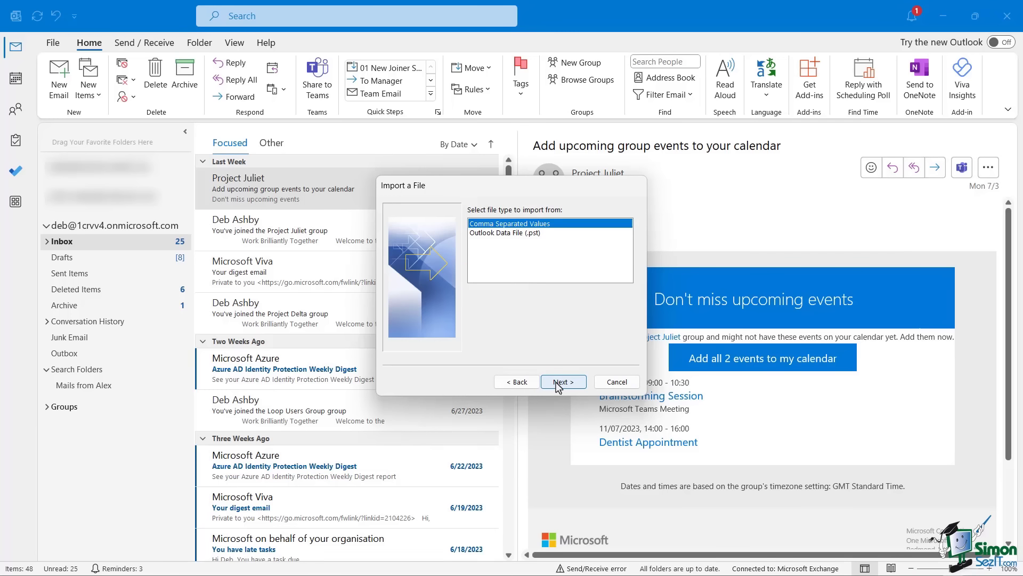
pyautogui.click(498, 234)
pyautogui.click(577, 380)
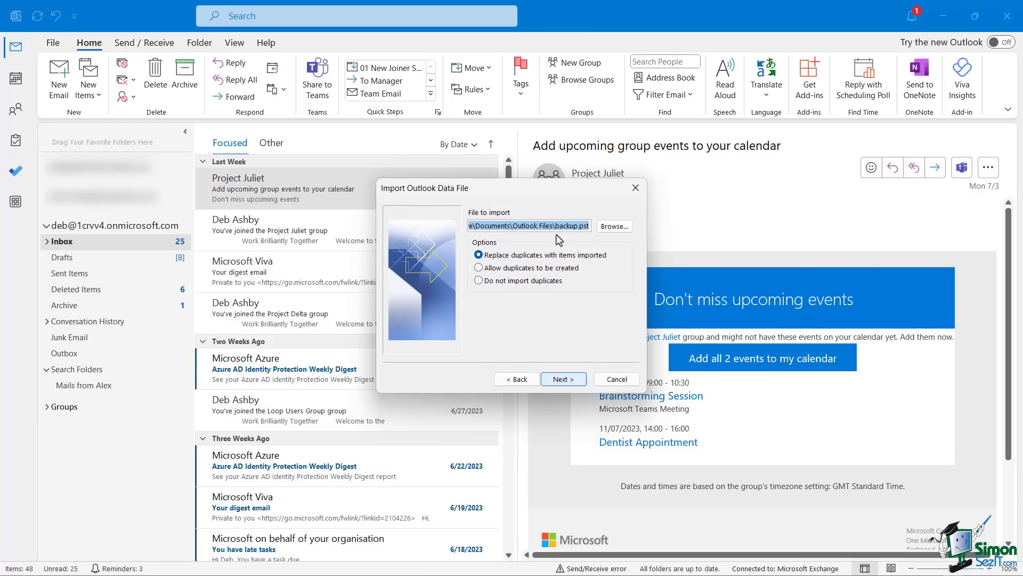
pyautogui.click(555, 230)
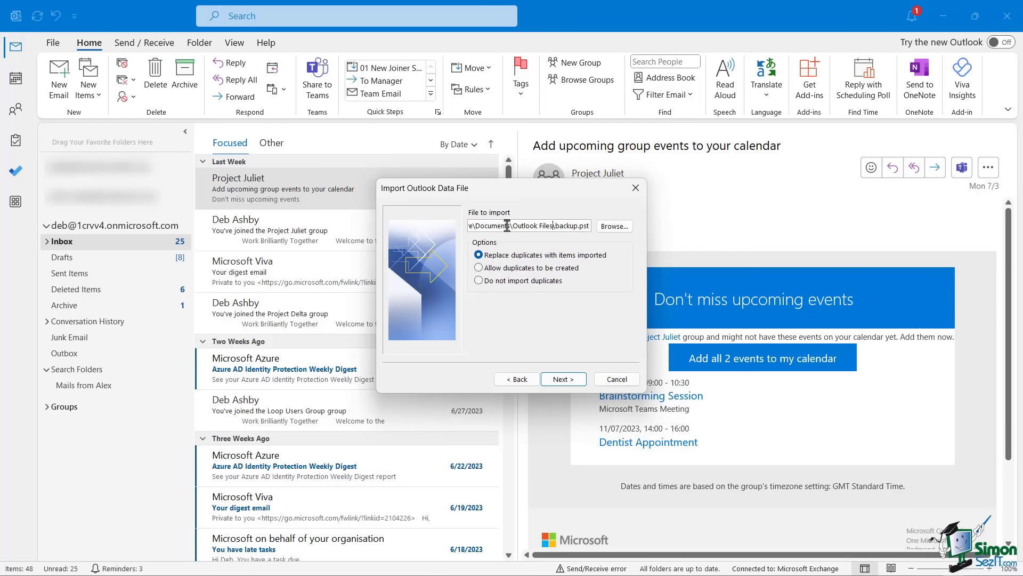
pyautogui.moveTo(508, 228); pyautogui.dragTo(605, 227)
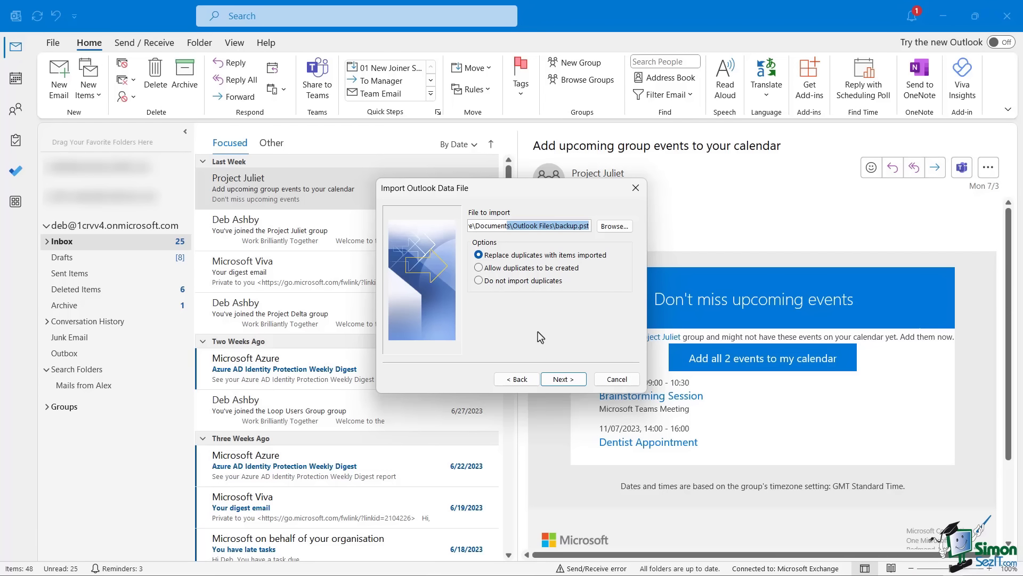
pyautogui.click(617, 379)
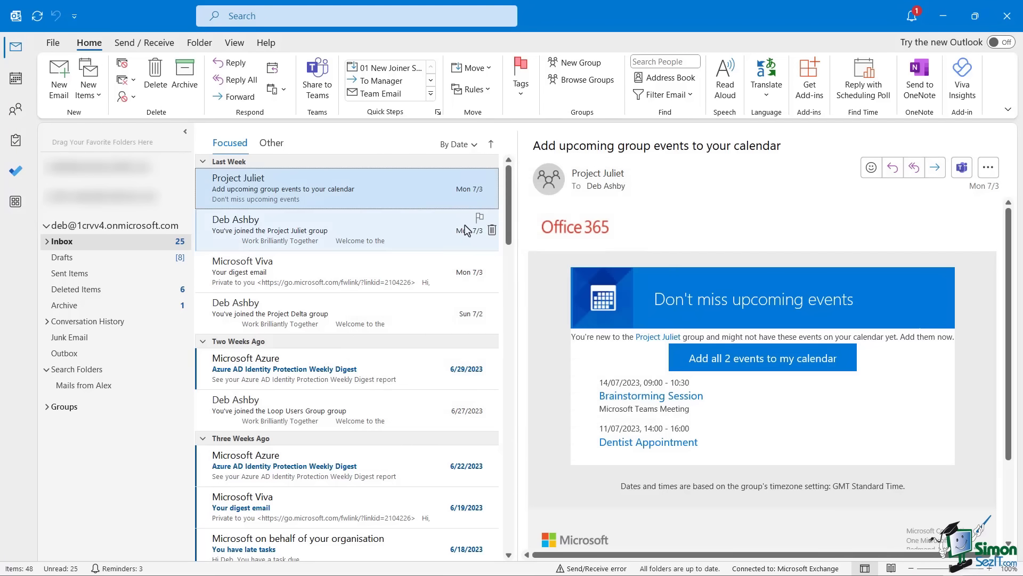
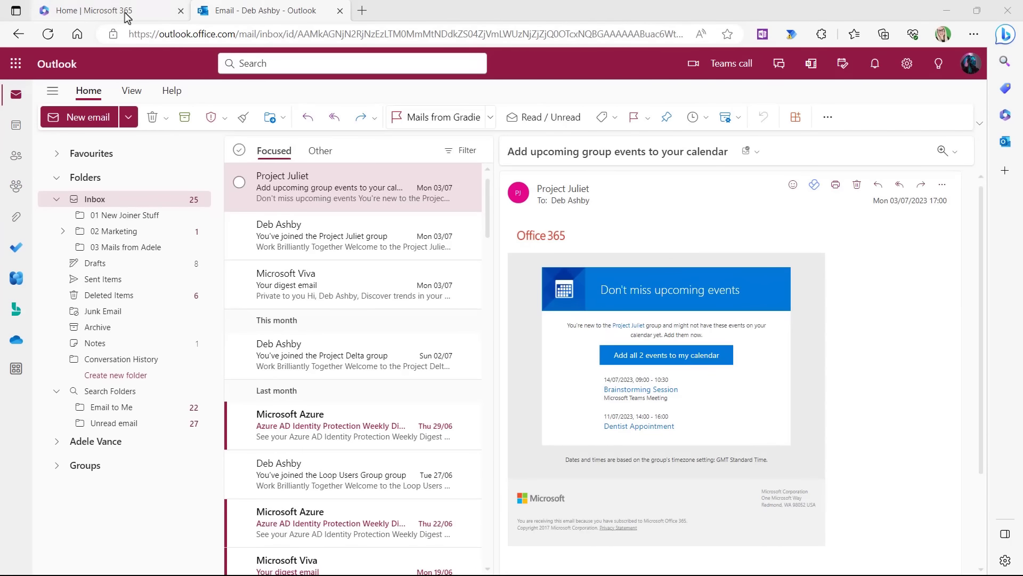
# Visit the Microsoft 365 home page and its app list, then return to the Outlook inbox.
pyautogui.click(124, 13)
pyautogui.click(22, 64)
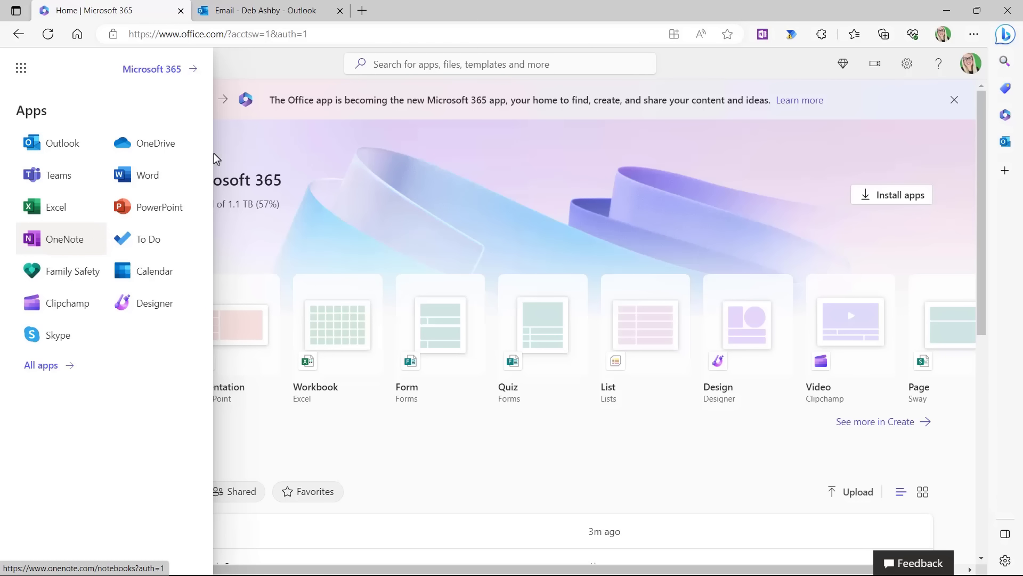
pyautogui.click(290, 14)
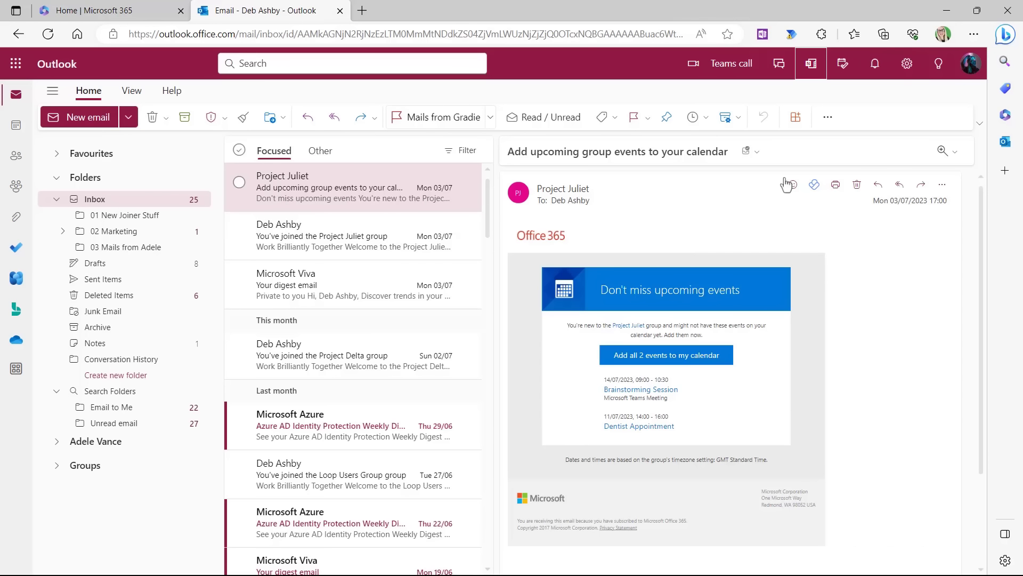
# Add a new OneNote feed note reading 'Code for front door:' followed by the door code.
pyautogui.click(811, 65)
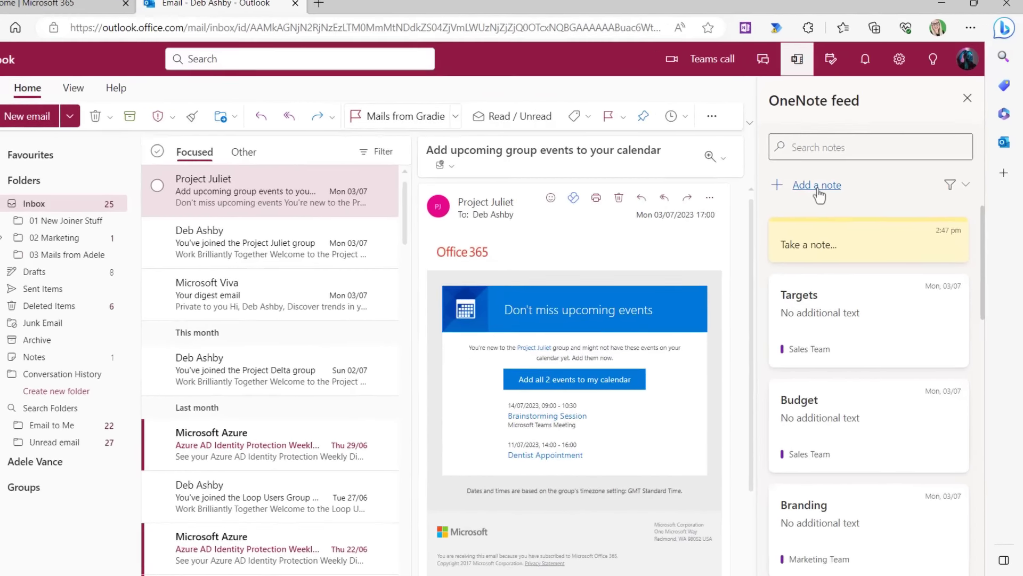
pyautogui.click(817, 185)
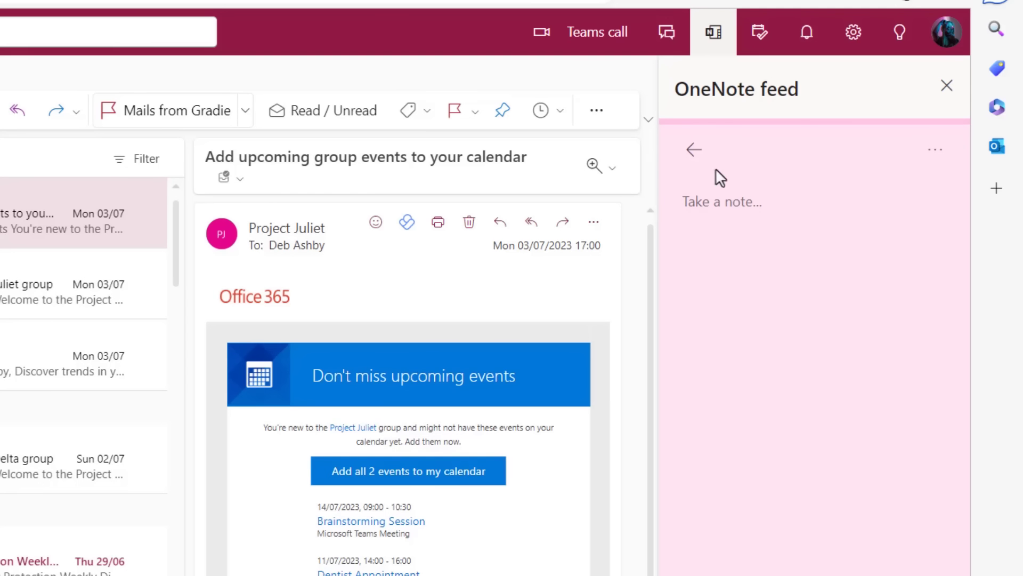
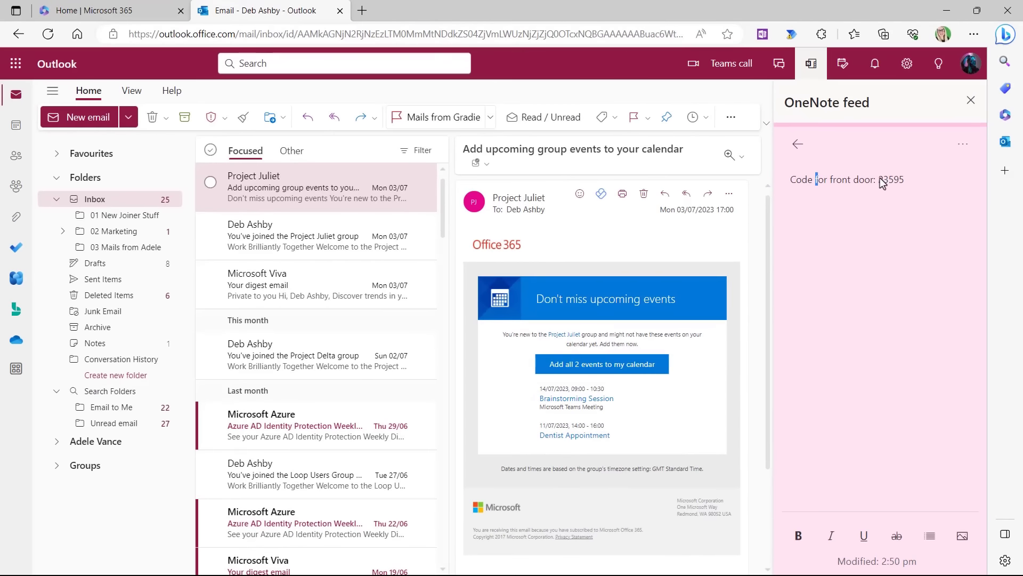
# Make the door code in the note bold and italic.
pyautogui.moveTo(883, 179); pyautogui.dragTo(880, 178)
pyautogui.click(798, 536)
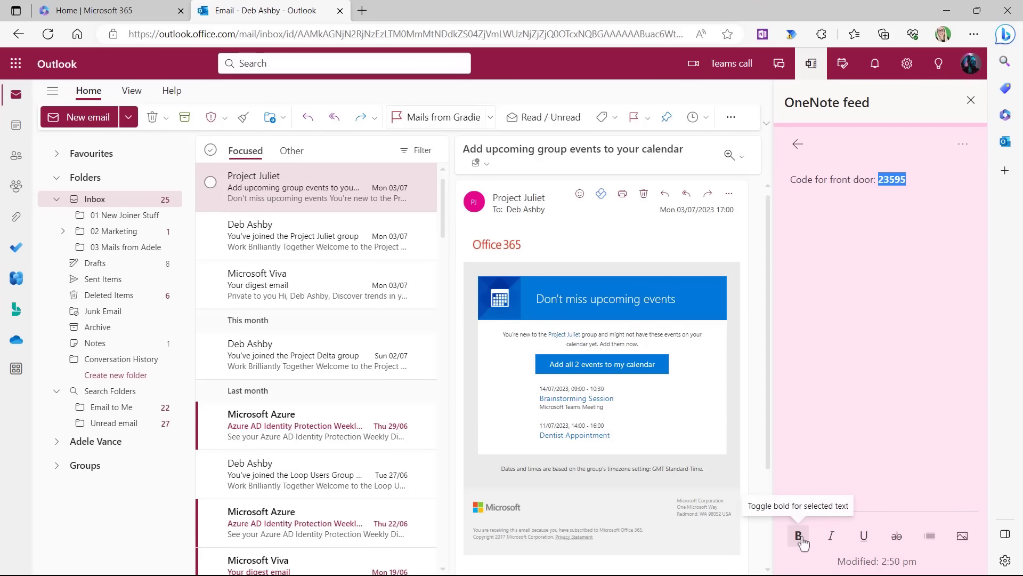
pyautogui.click(833, 540)
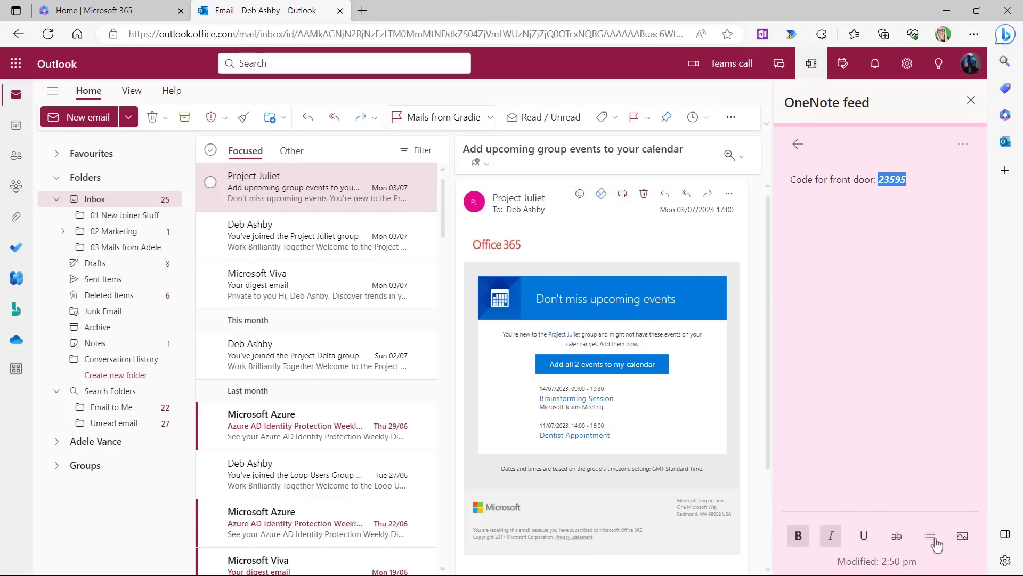
# Add three bulleted placeholder lines below the code and insert the welcome_on_board.jpg picture.
pyautogui.click(921, 179)
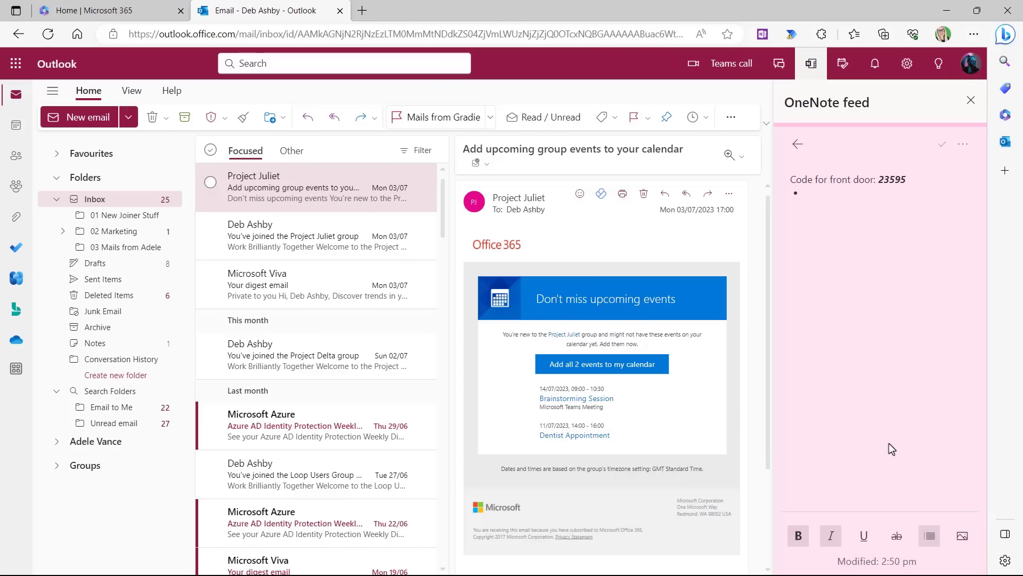
pyautogui.write('skjfslkdfjlsdf')
pyautogui.press('Return')
pyautogui.write('lkksddjflksjfskldf')
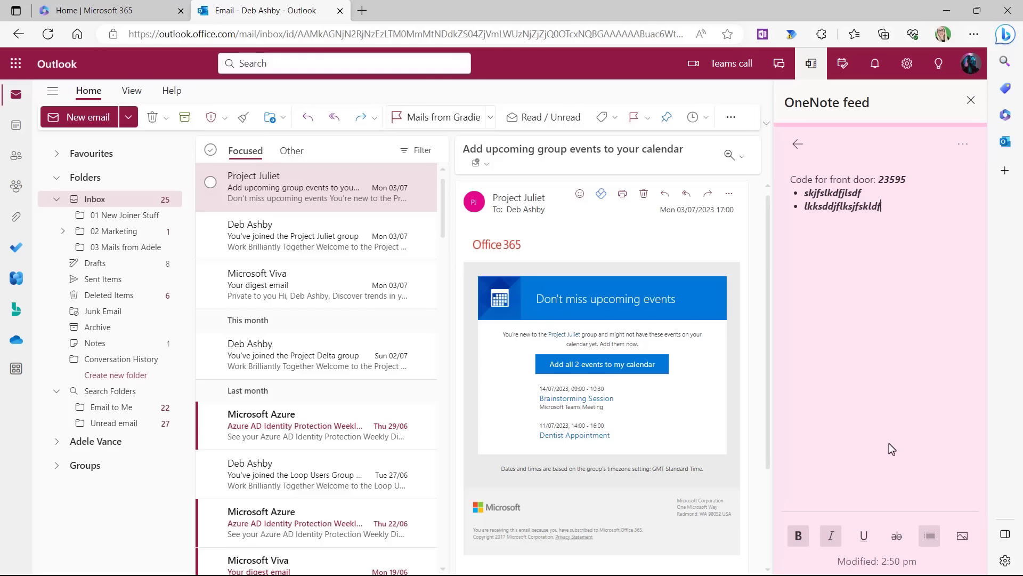
pyautogui.write('j')
pyautogui.press('Return')
pyautogui.write('lkjsdfklsjdfkdls')
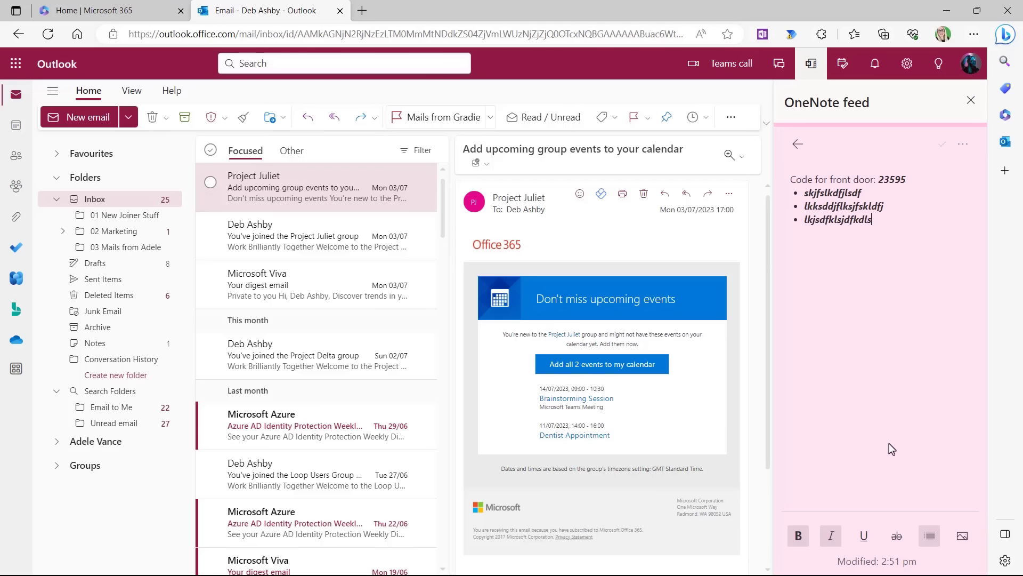
pyautogui.click(962, 540)
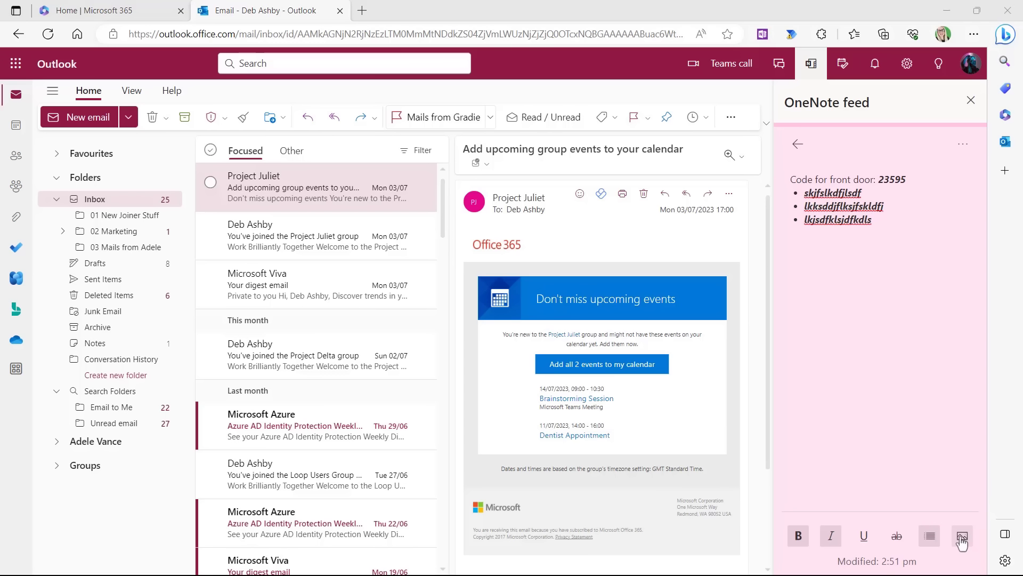
pyautogui.click(389, 299)
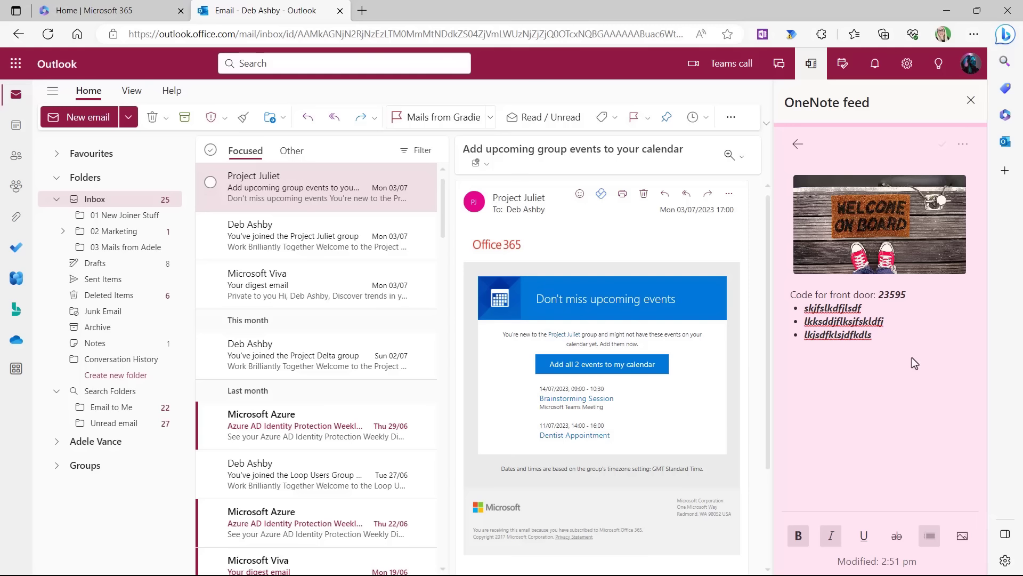
# Change the front-door note's colour from pink to yellow and go back to all notes.
pyautogui.click(964, 147)
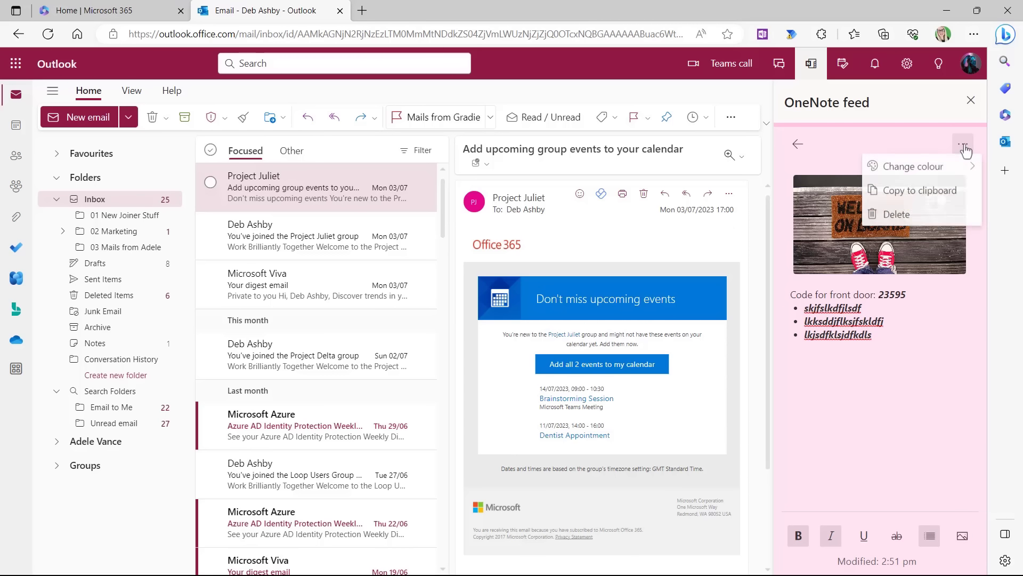
pyautogui.moveTo(922, 171)
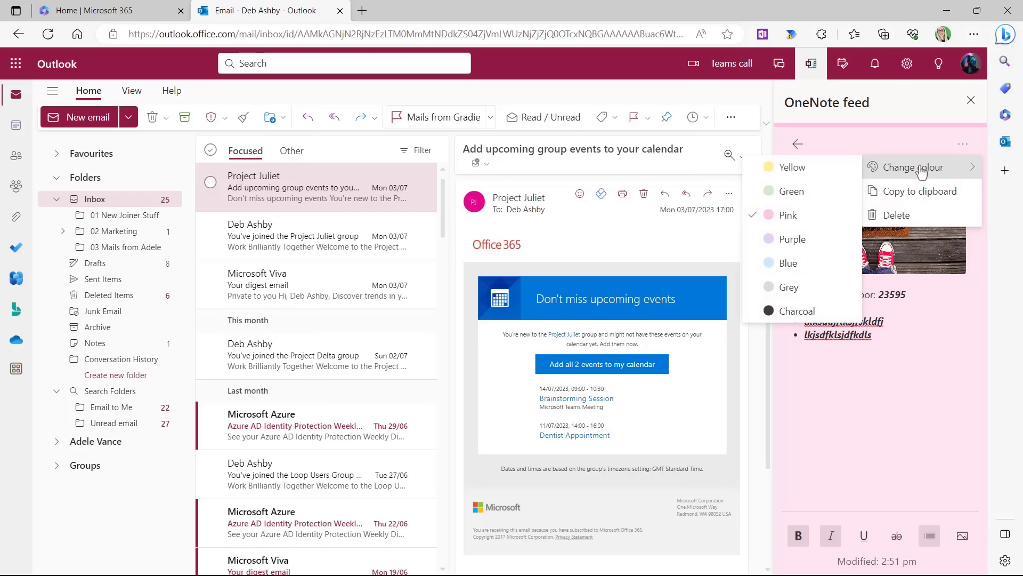
pyautogui.click(792, 169)
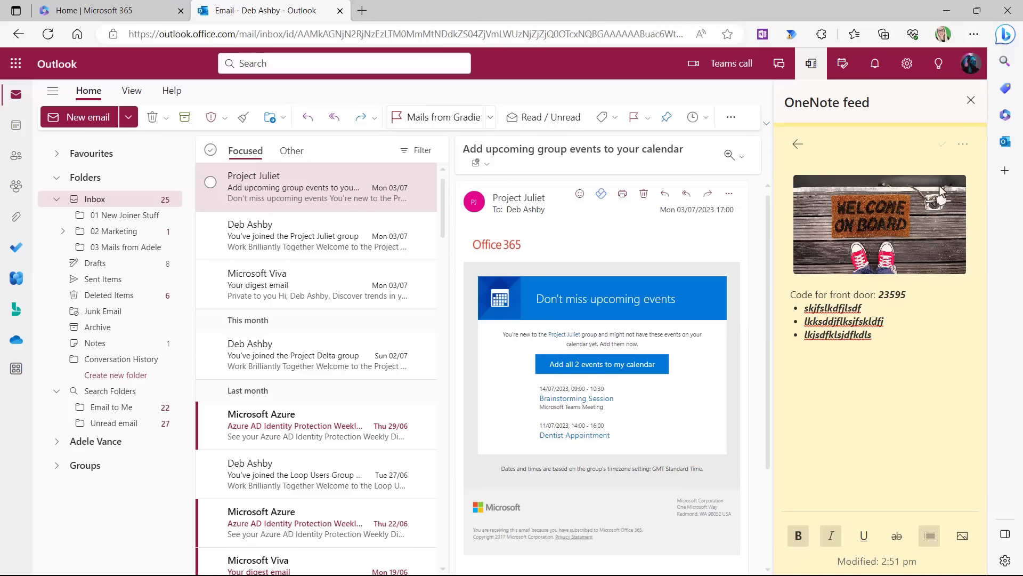
pyautogui.click(963, 145)
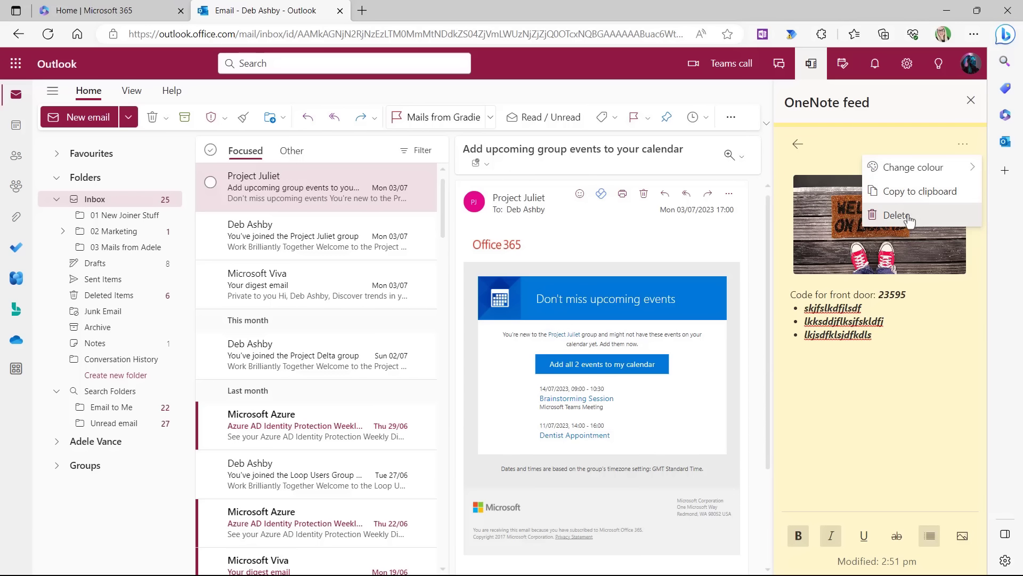
pyautogui.click(797, 145)
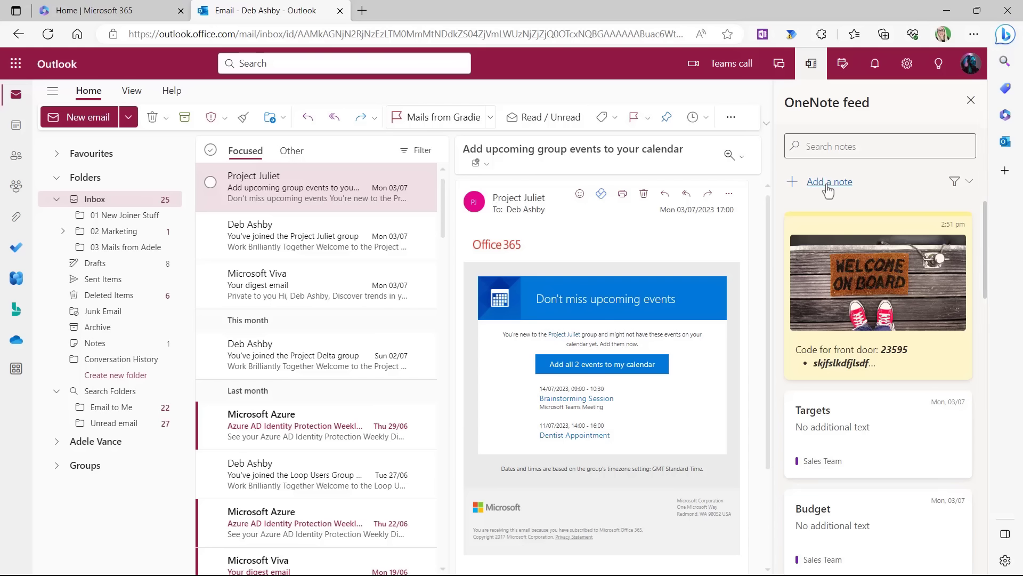
# Search the notes for 'Target', then clear the search to list every note.
pyautogui.click(820, 149)
pyautogui.write('Target')
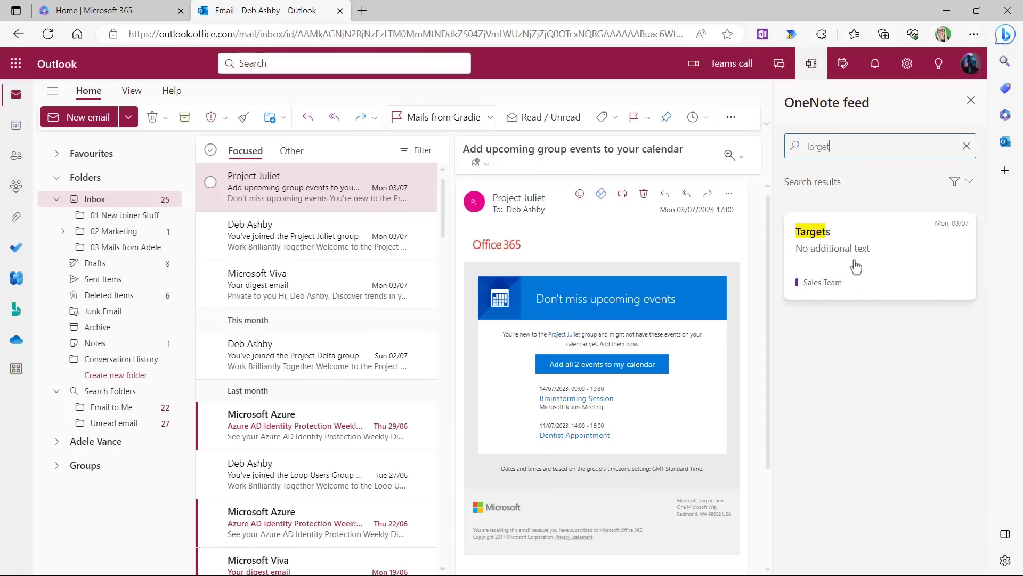
pyautogui.click(966, 146)
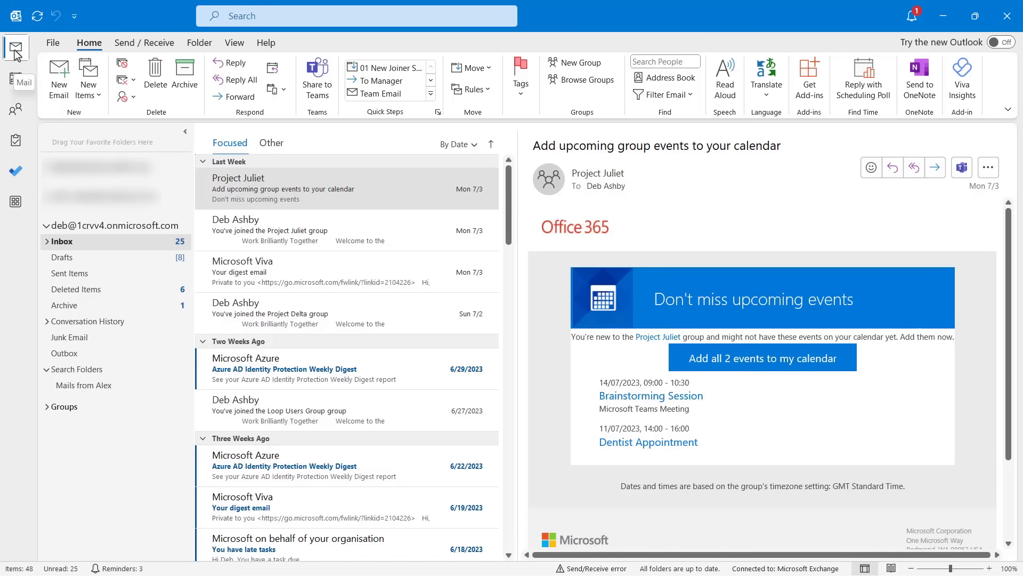
# Switch desktop Outlook to its Notes area and select the mailbox's Notes folder.
pyautogui.click(16, 209)
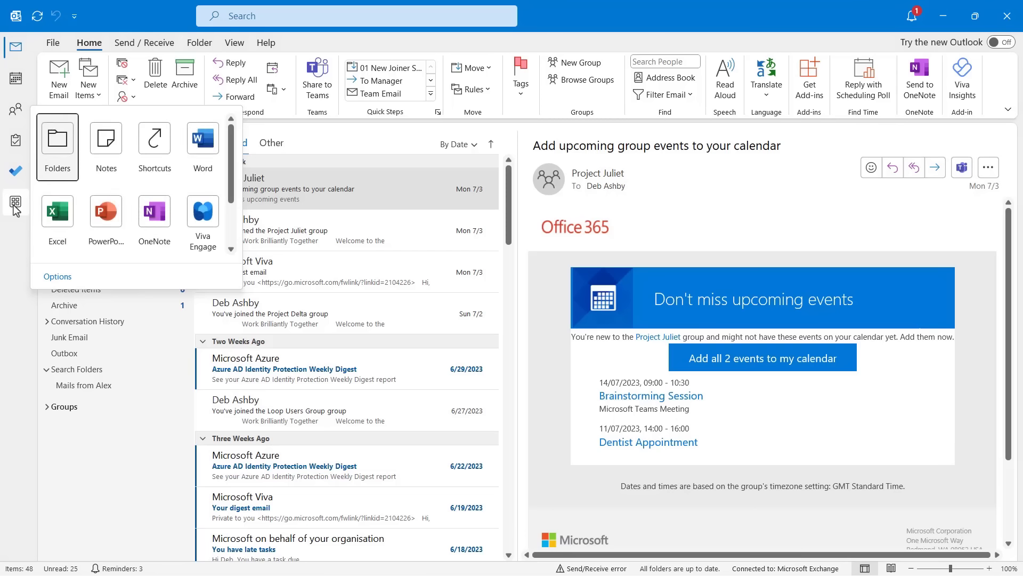
pyautogui.click(108, 151)
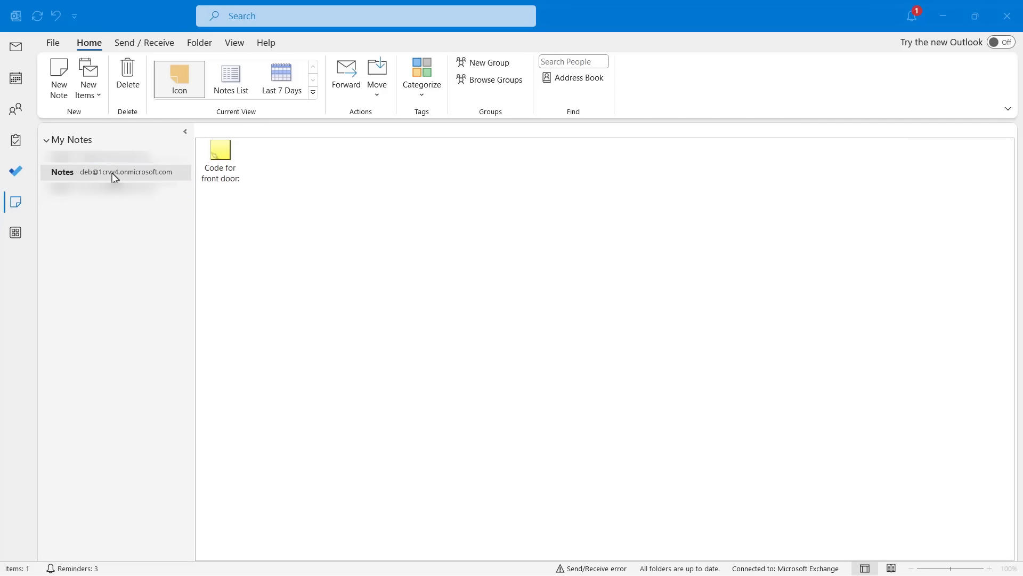
pyautogui.click(112, 172)
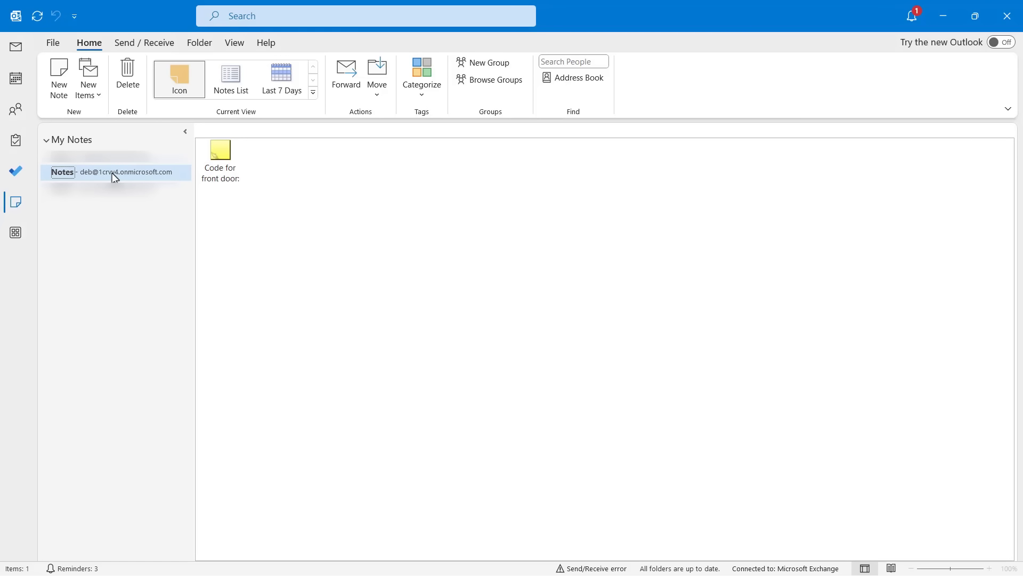
# Open the synced front-door code note, shrink and reposition its window, then close it.
pyautogui.doubleClick(224, 174)
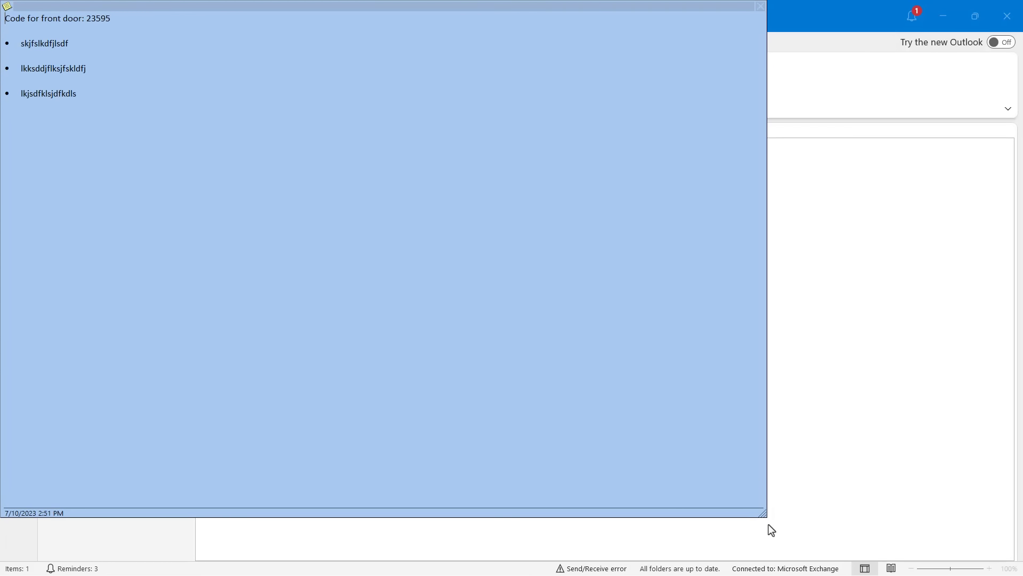
pyautogui.moveTo(763, 515); pyautogui.dragTo(302, 228)
pyautogui.moveTo(148, 4); pyautogui.dragTo(730, 65)
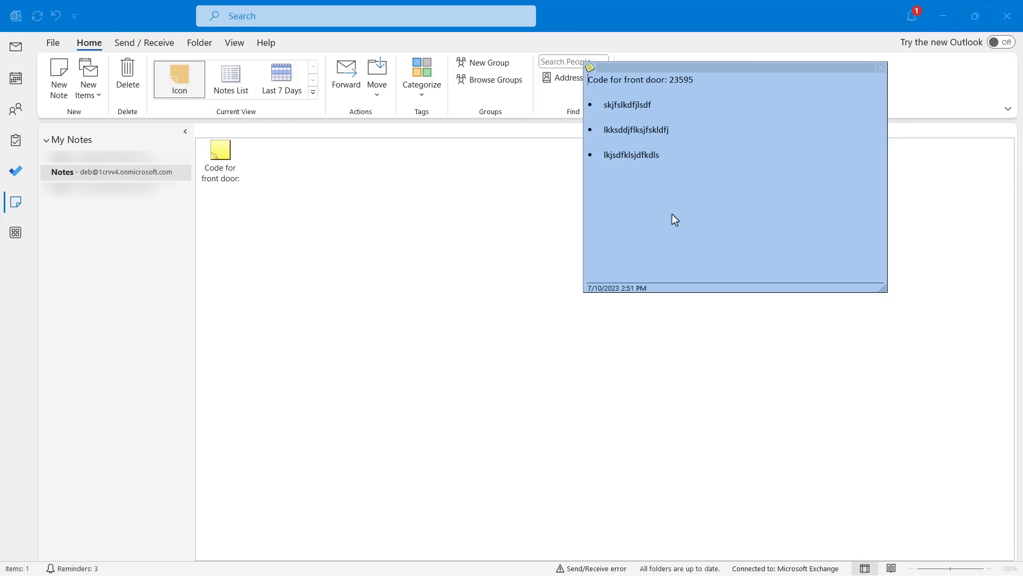
pyautogui.click(881, 69)
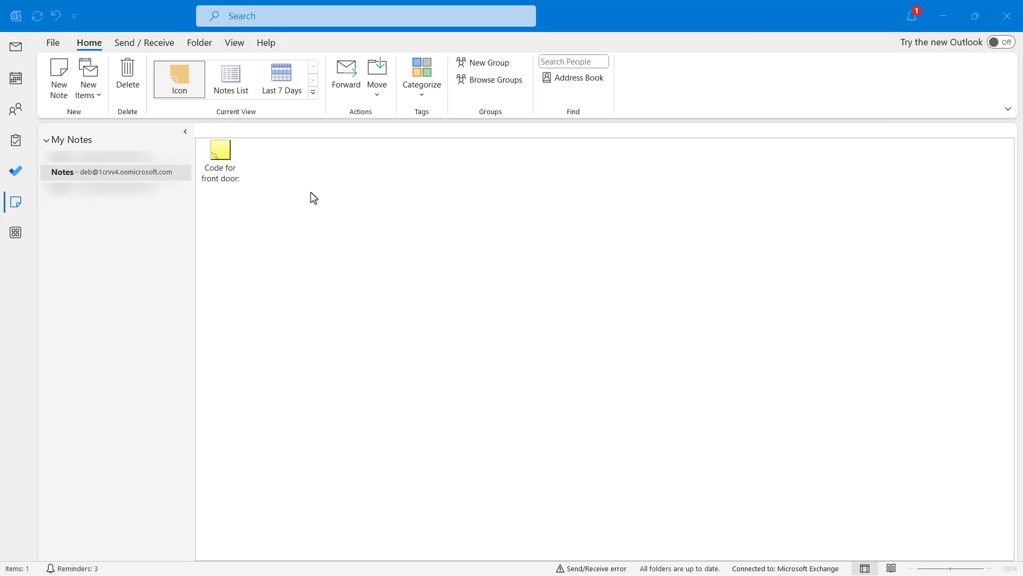
pyautogui.click(301, 209)
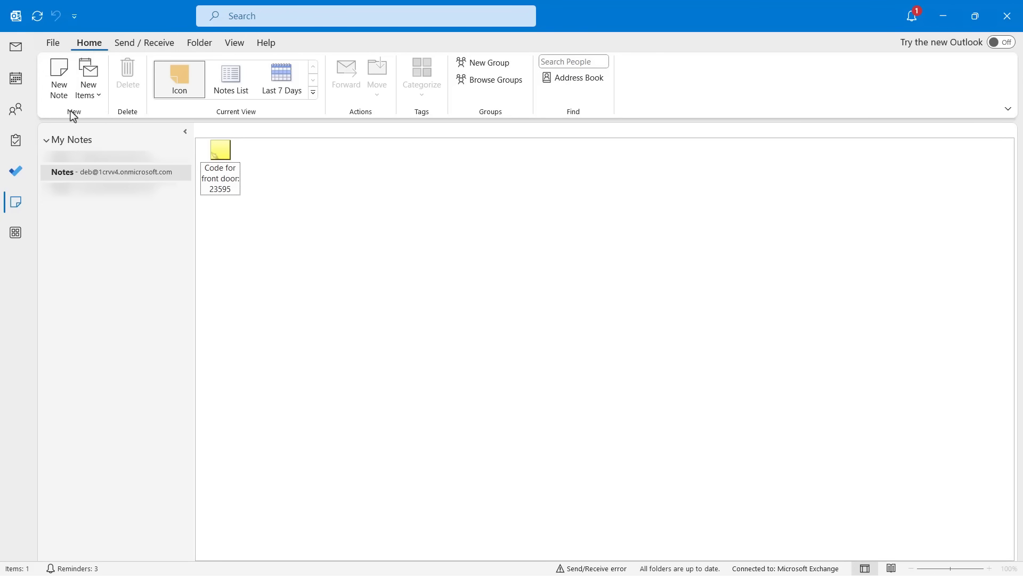
# Create a new note with two lines of placeholder text and close it to save.
pyautogui.click(62, 96)
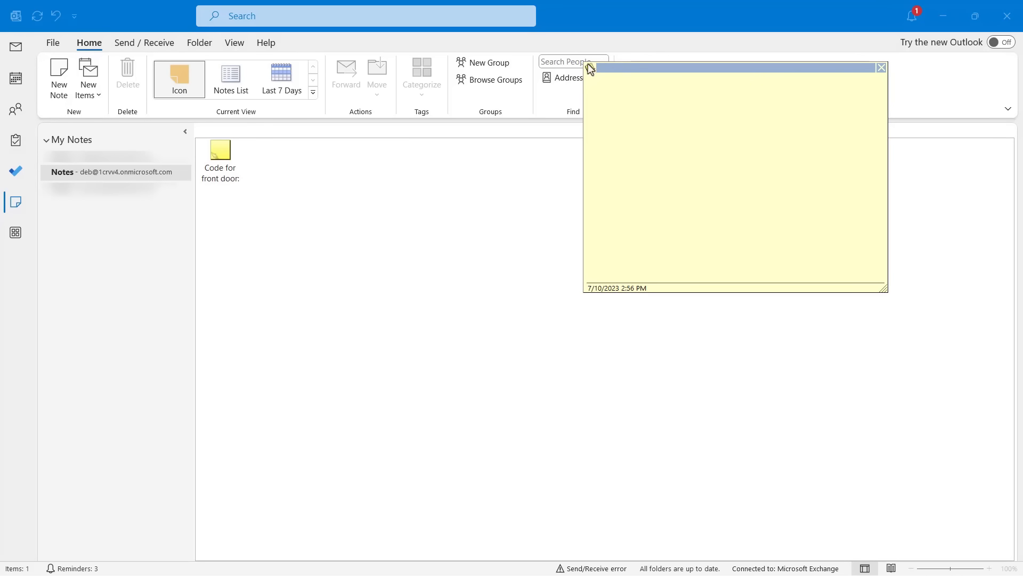
pyautogui.moveTo(634, 78); pyautogui.dragTo(399, 83)
pyautogui.write('sdfsd')
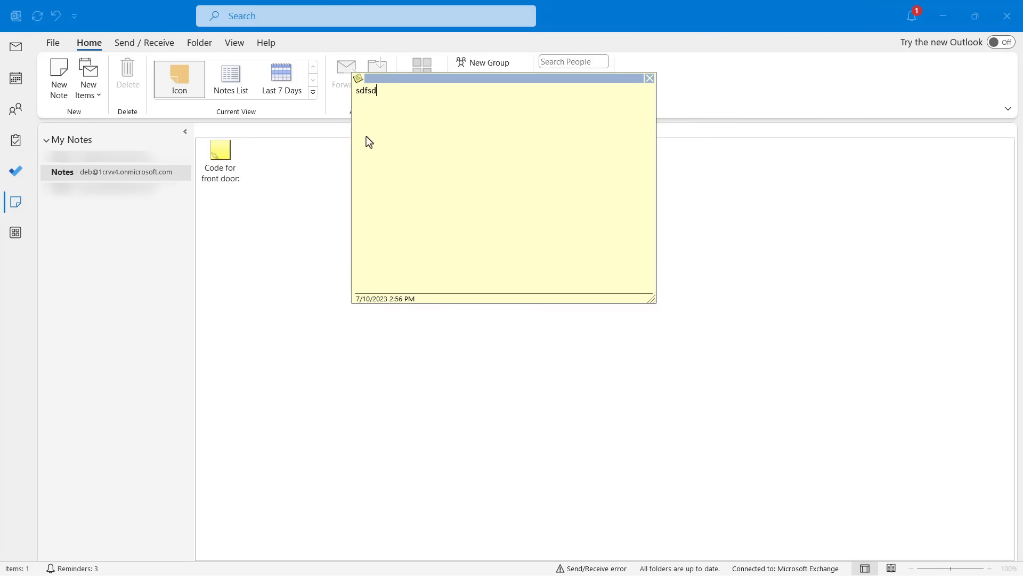
pyautogui.write('fsdfsdfsdfsfdsfs')
pyautogui.press('Return')
pyautogui.write('sd;lfksdllfkslfklsd')
pyautogui.write(' ;sk')
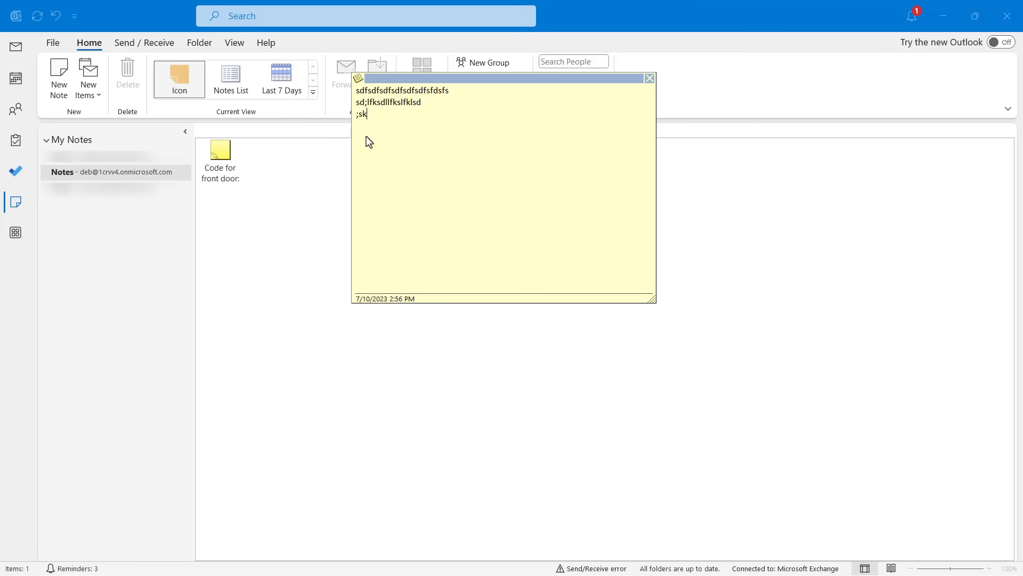
pyautogui.write('df;skf;lskfdsl;fksl;f;ls')
pyautogui.click(650, 79)
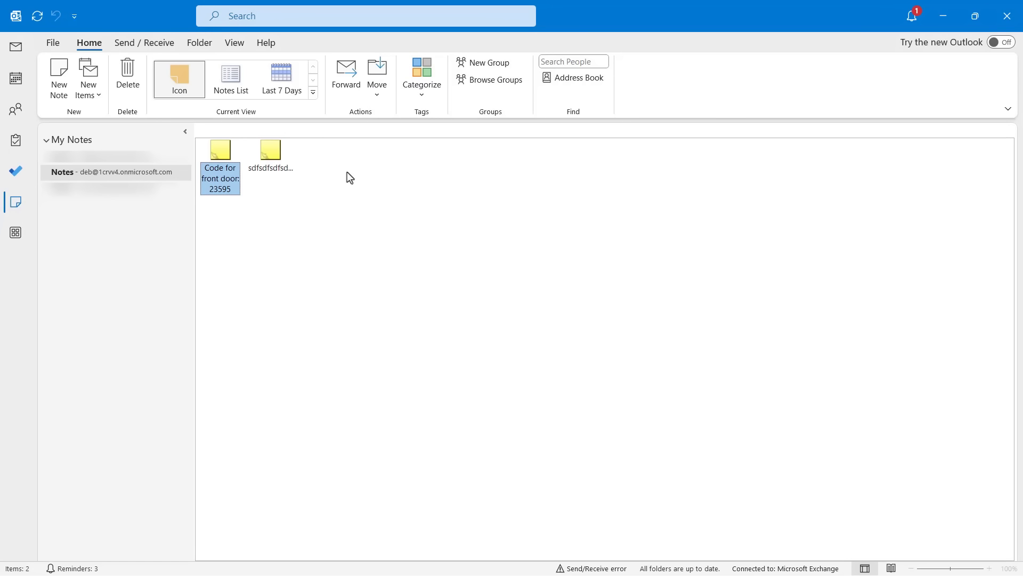
# Assign the placeholder note to the Project Alpha category and reopen it to check.
pyautogui.rightClick(277, 168)
pyautogui.moveTo(322, 244)
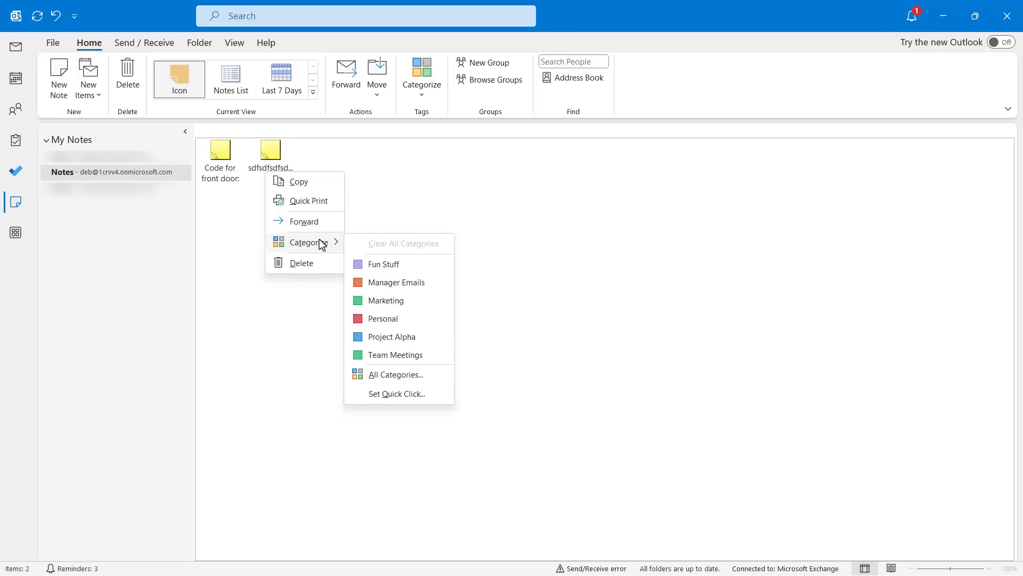
pyautogui.click(417, 340)
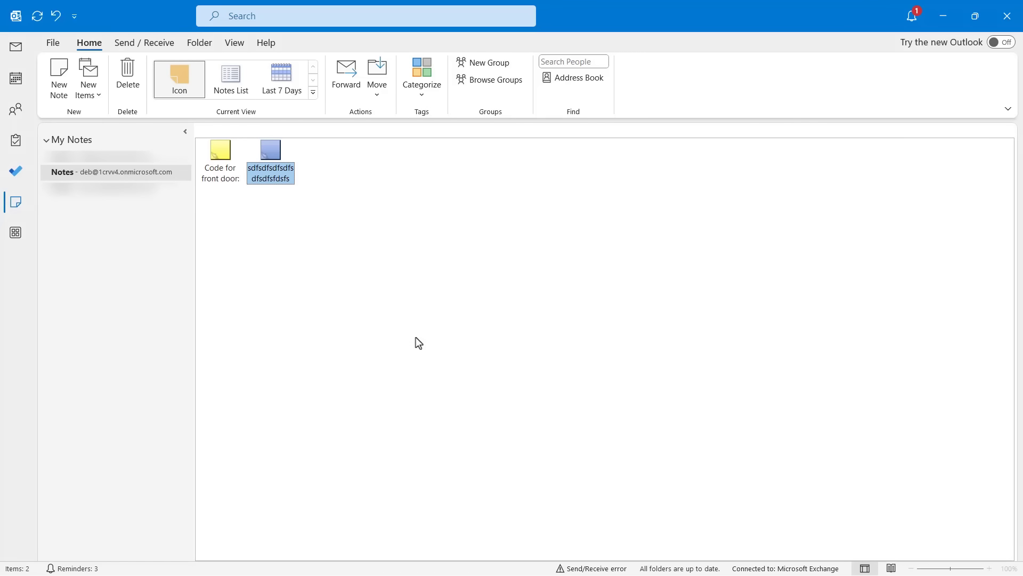
pyautogui.doubleClick(270, 151)
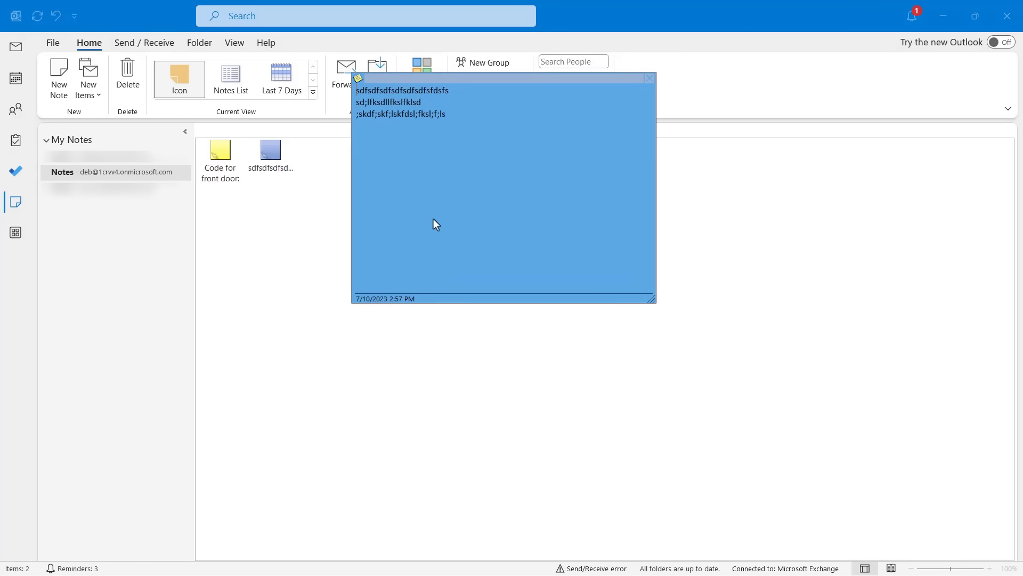
pyautogui.click(651, 77)
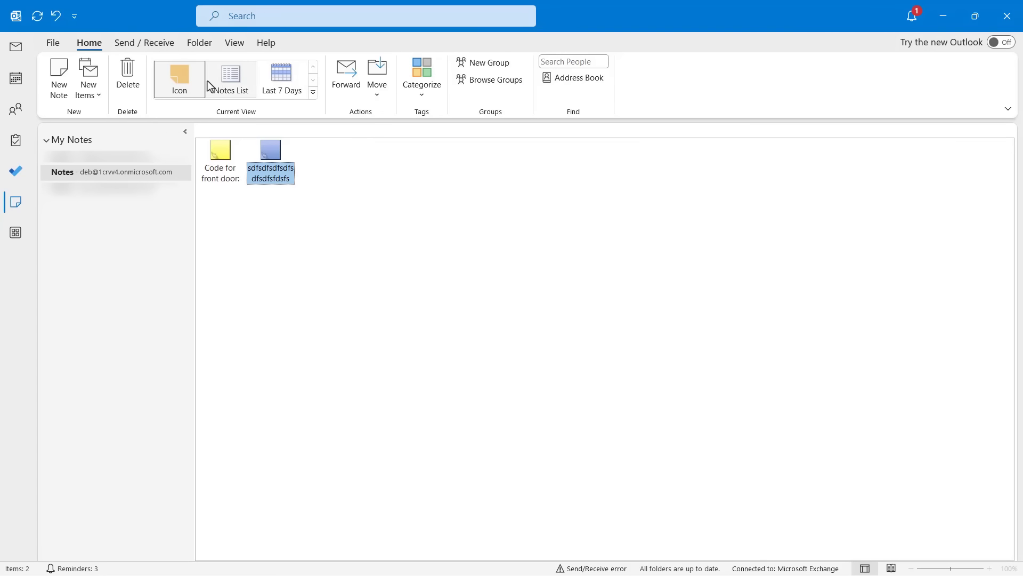
# View the notes as a Notes List, narrow the Subject column, then return to Icon view.
pyautogui.click(314, 93)
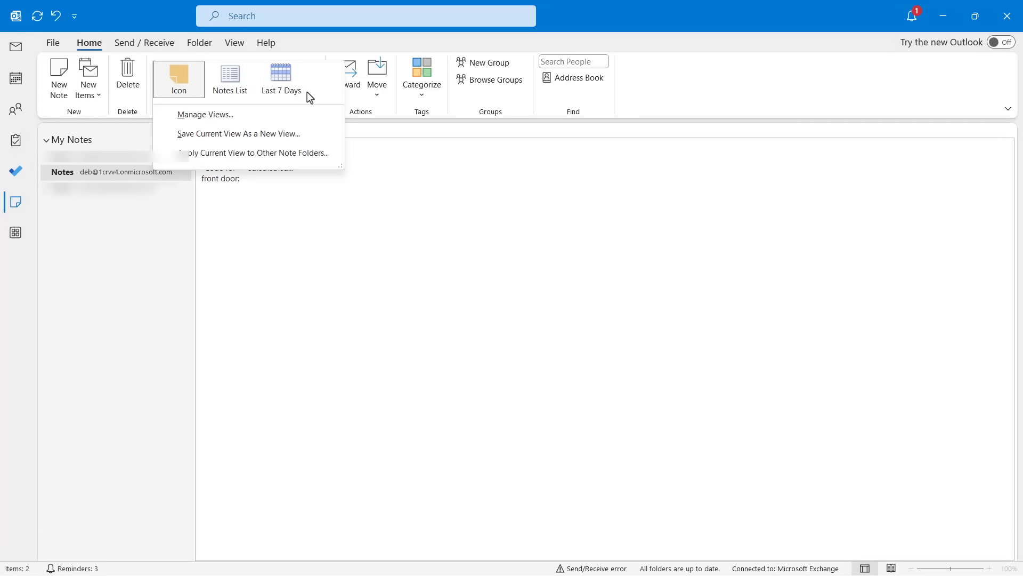
pyautogui.click(228, 94)
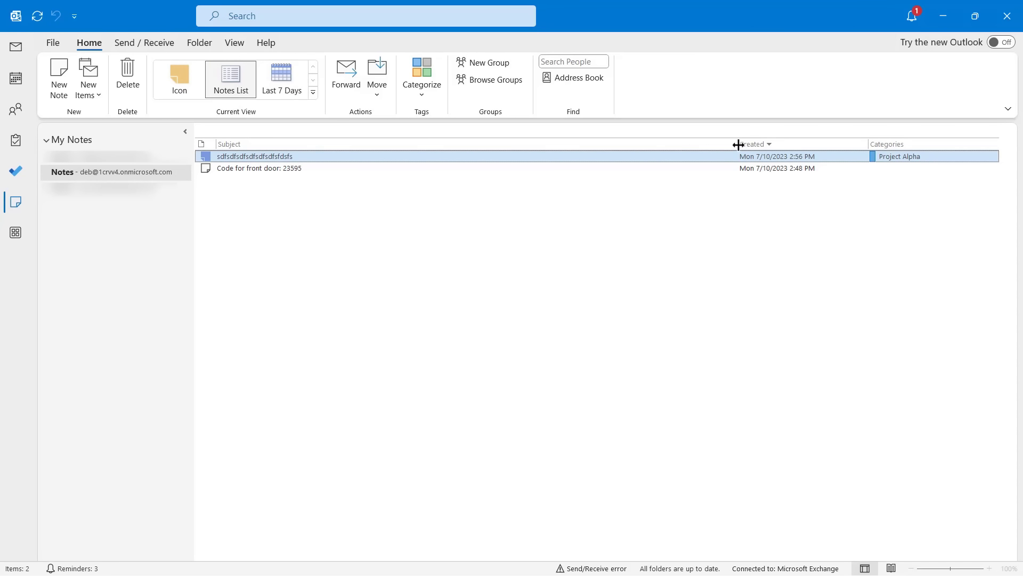
pyautogui.moveTo(738, 144); pyautogui.dragTo(539, 158)
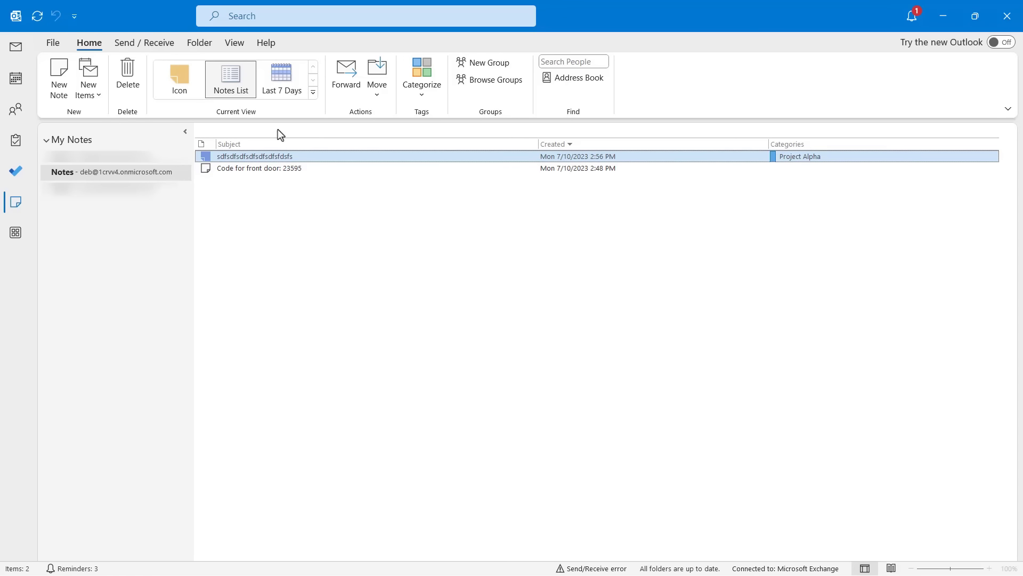
pyautogui.click(184, 78)
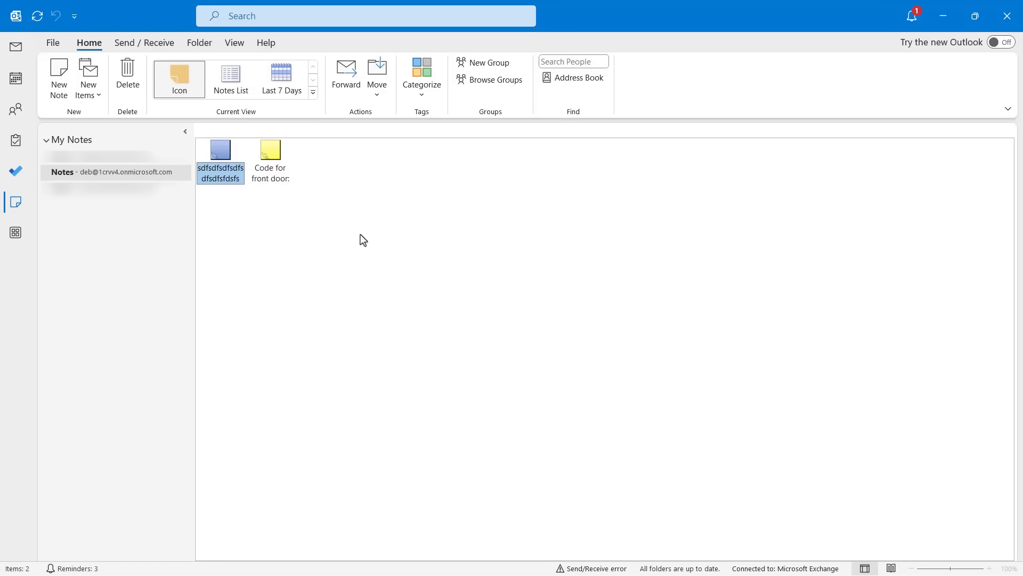
# Replace the blue Project Alpha note's text with 'My Note' and close it.
pyautogui.doubleClick(222, 171)
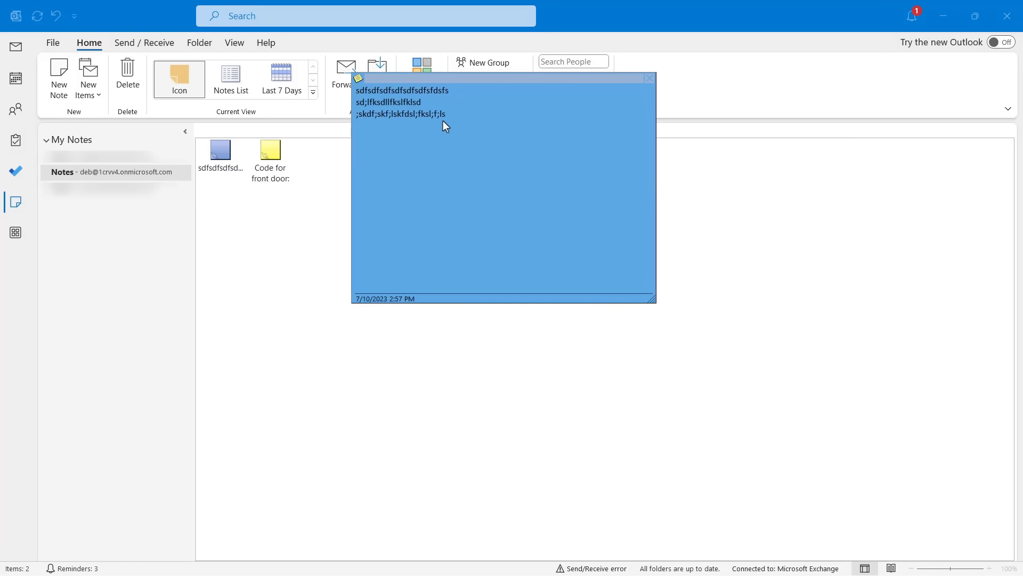
pyautogui.moveTo(459, 114); pyautogui.dragTo(347, 96)
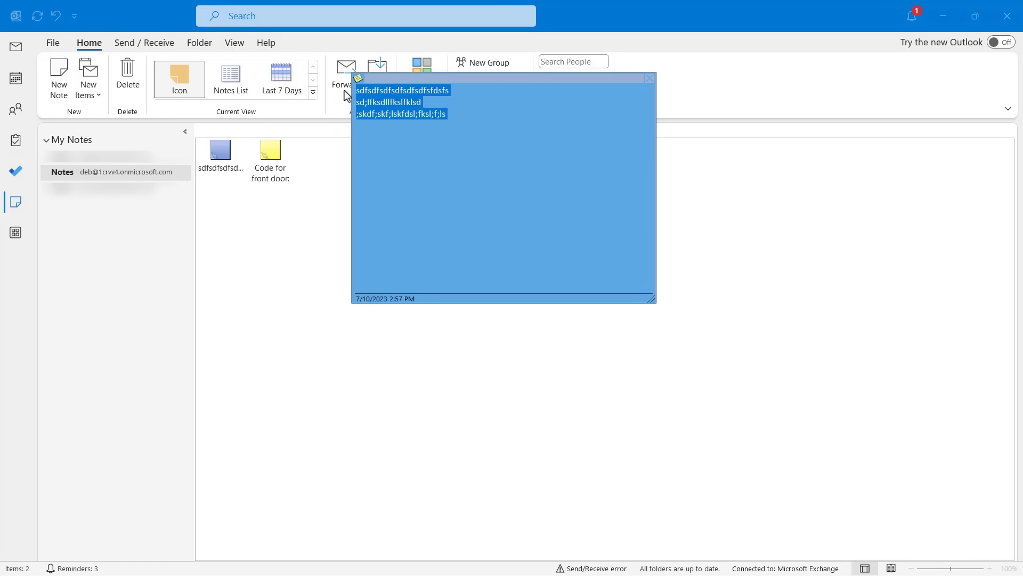
pyautogui.write('ote')
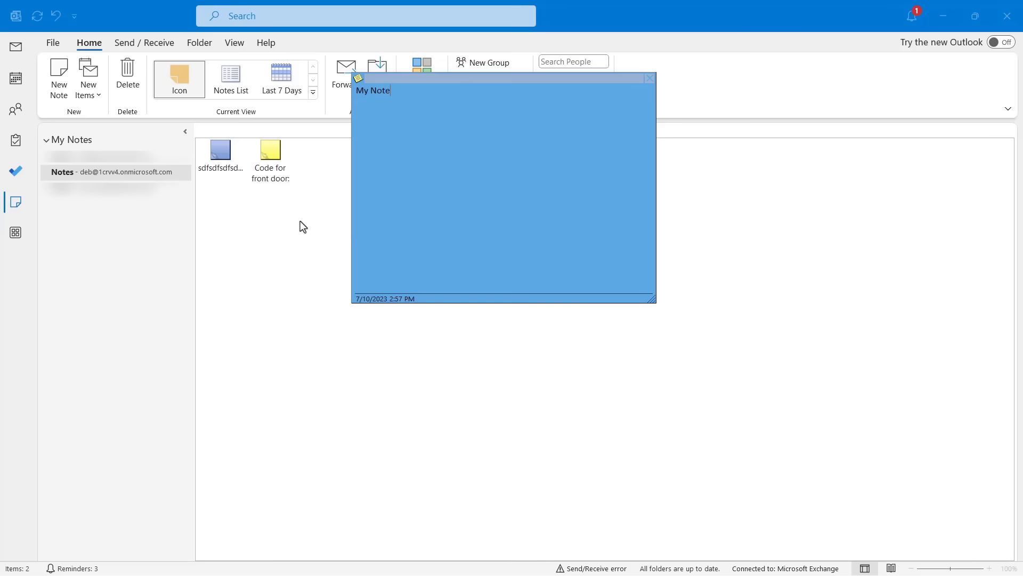
pyautogui.click(299, 221)
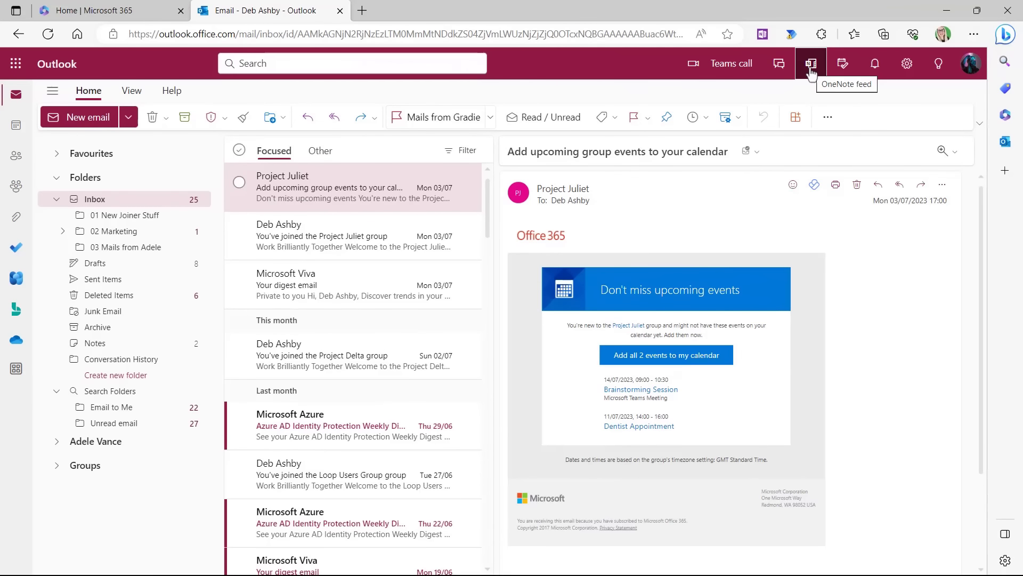
# Close the OneNote feed and open People, where Your contacts is still empty.
pyautogui.click(811, 65)
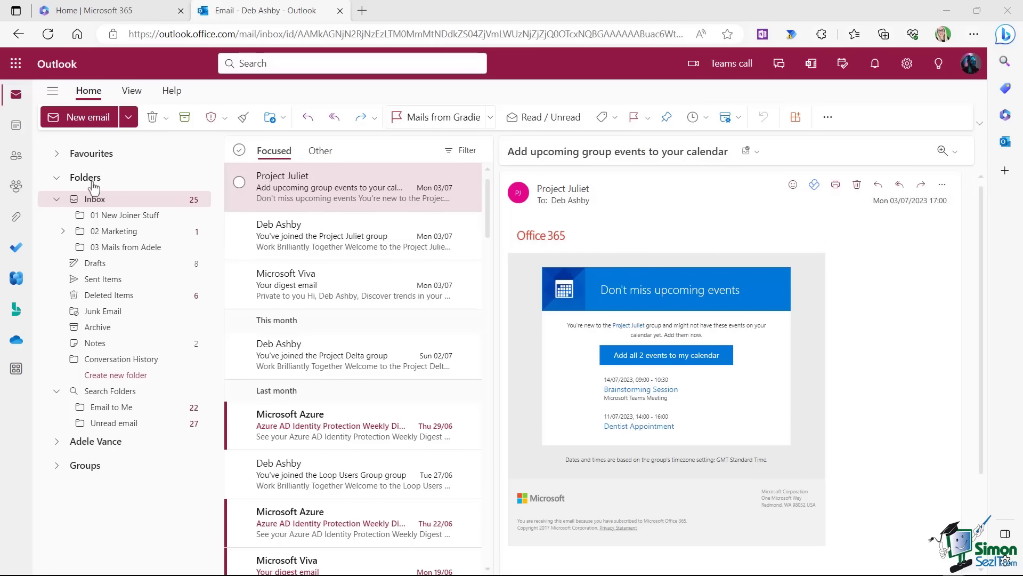
pyautogui.click(17, 160)
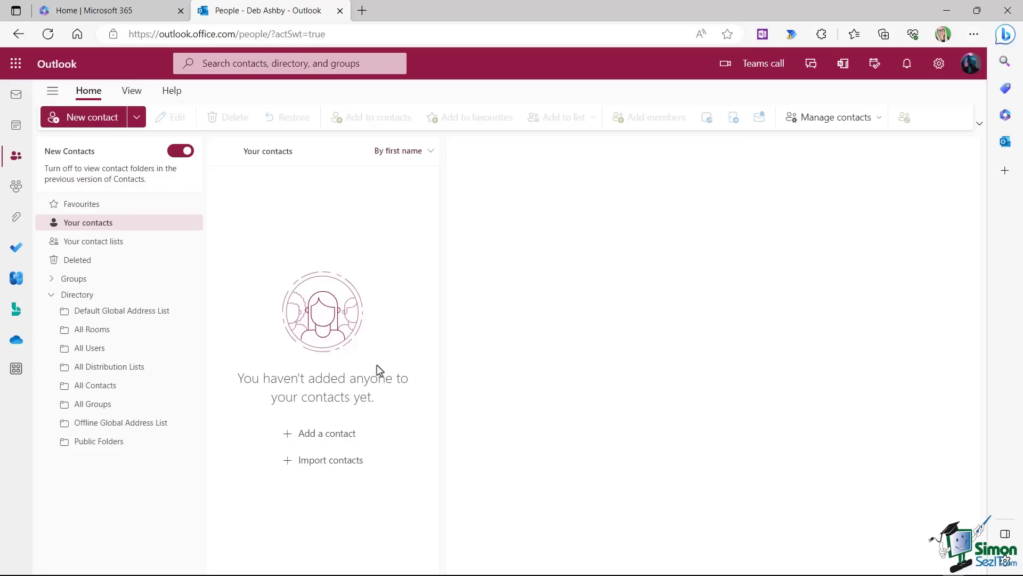
pyautogui.click(75, 244)
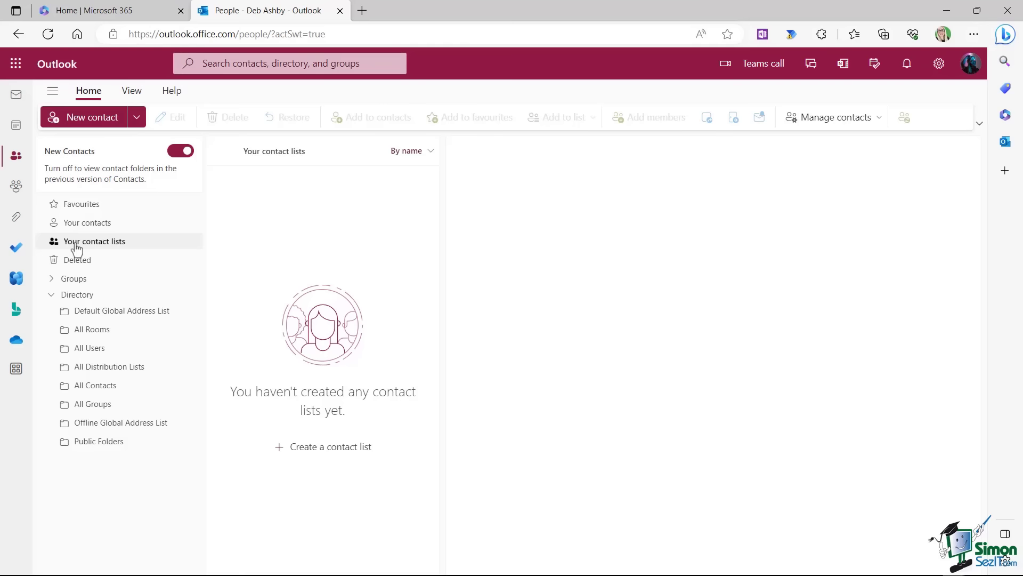
pyautogui.click(81, 223)
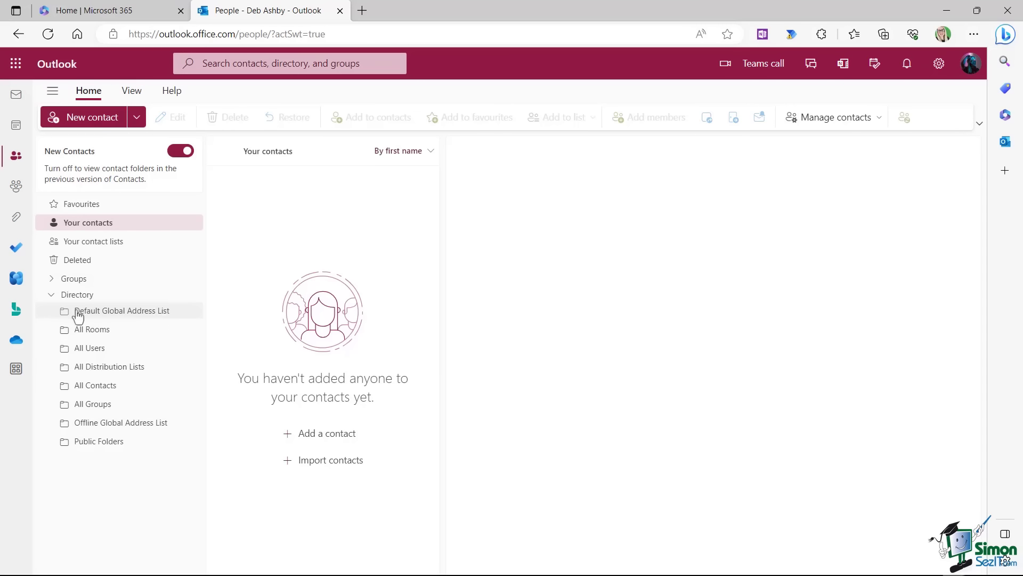
# Save the Retail Manager from the Default Global Address List to Your contacts and view her card.
pyautogui.click(123, 314)
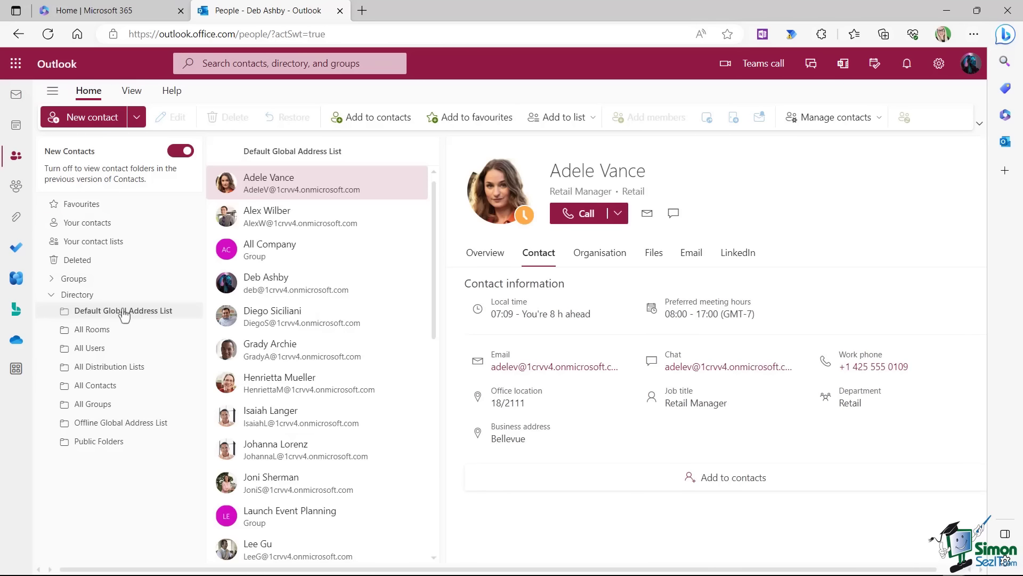
pyautogui.moveTo(434, 200)
pyautogui.mouseDown()
pyautogui.moveTo(431, 356)
pyautogui.moveTo(429, 182)
pyautogui.mouseUp()
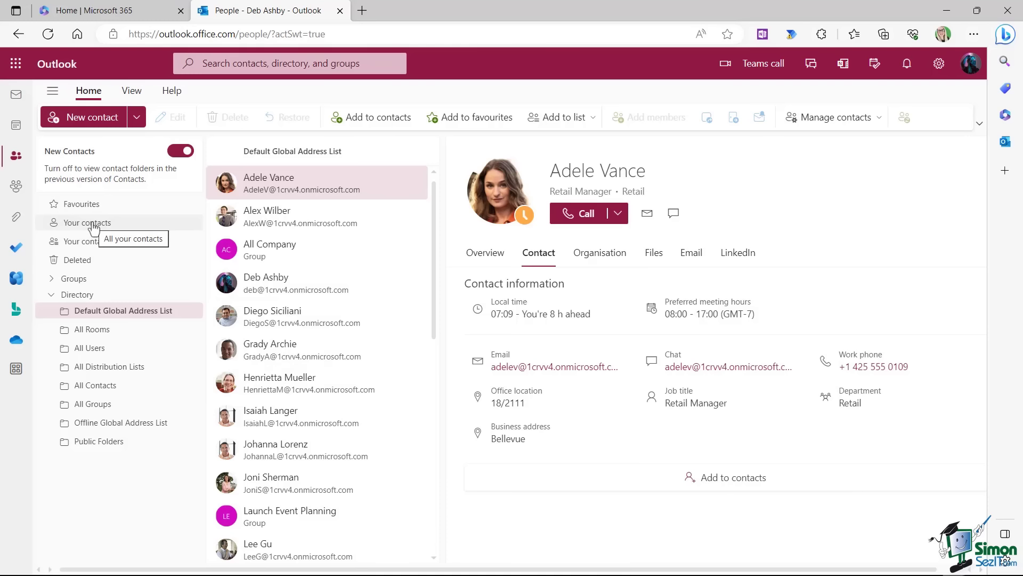
pyautogui.rightClick(311, 188)
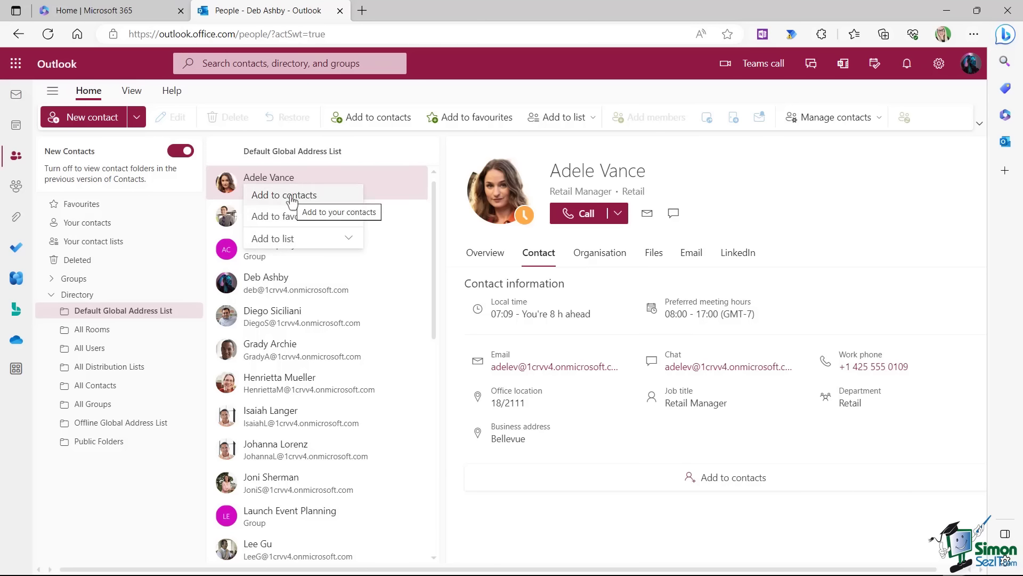
pyautogui.click(292, 198)
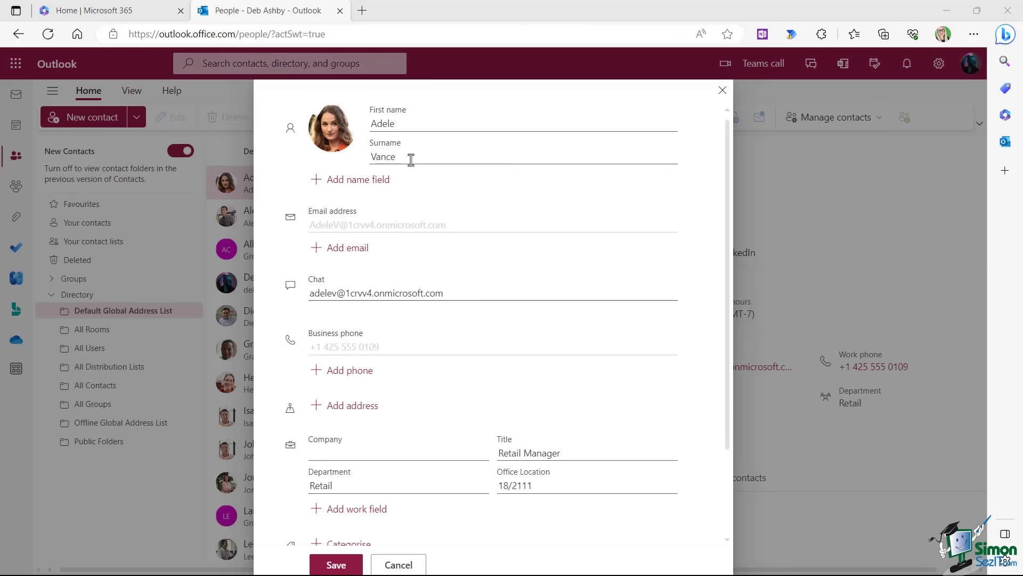
pyautogui.scroll(-2, 425, 349)
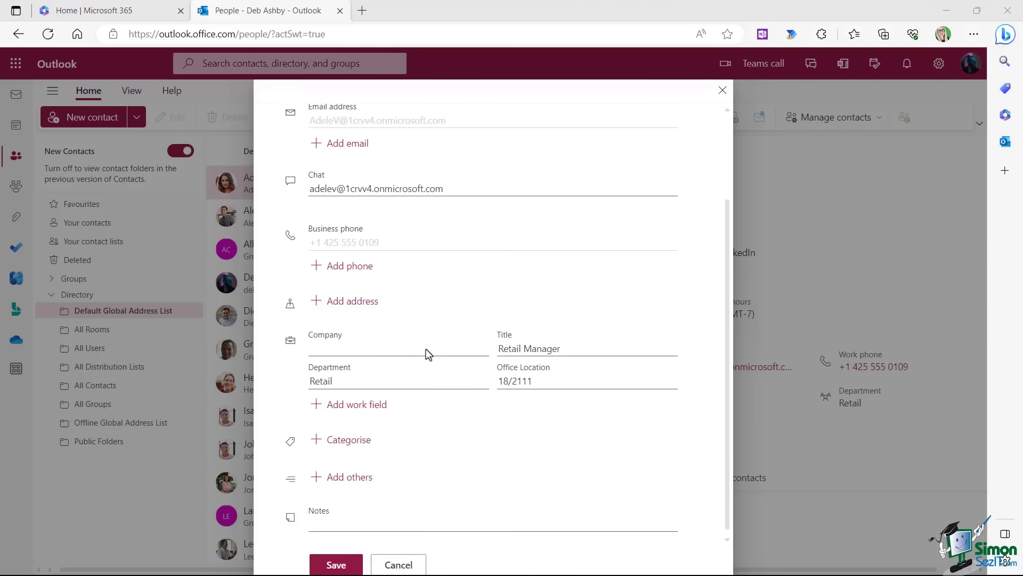
pyautogui.scroll(1, 427, 276)
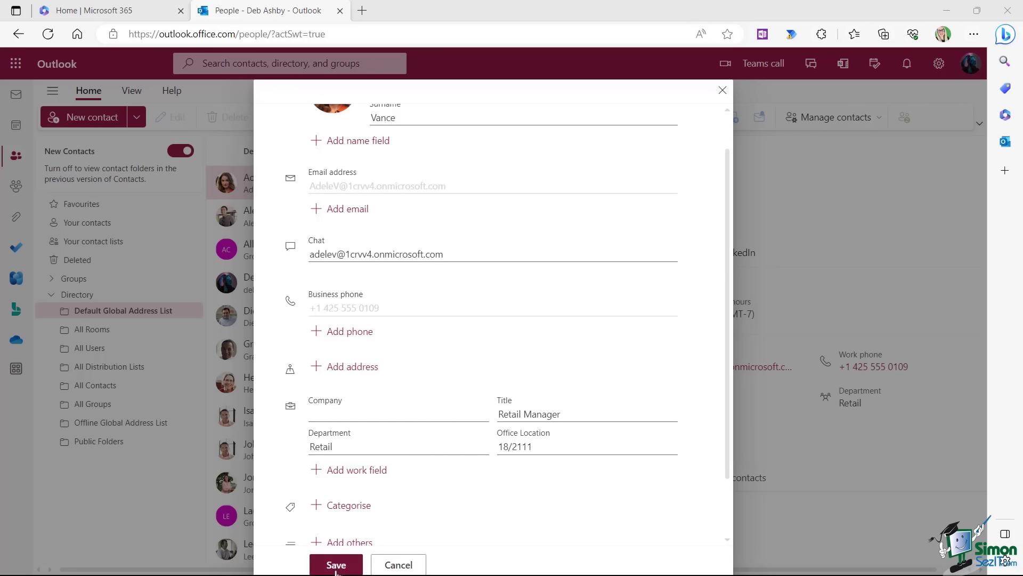
pyautogui.click(335, 565)
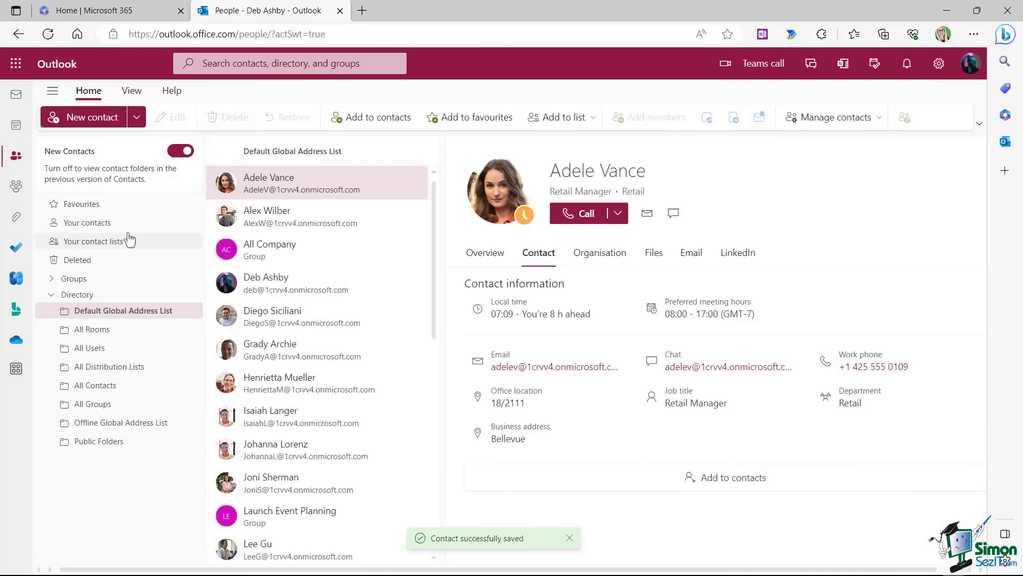
pyautogui.click(171, 223)
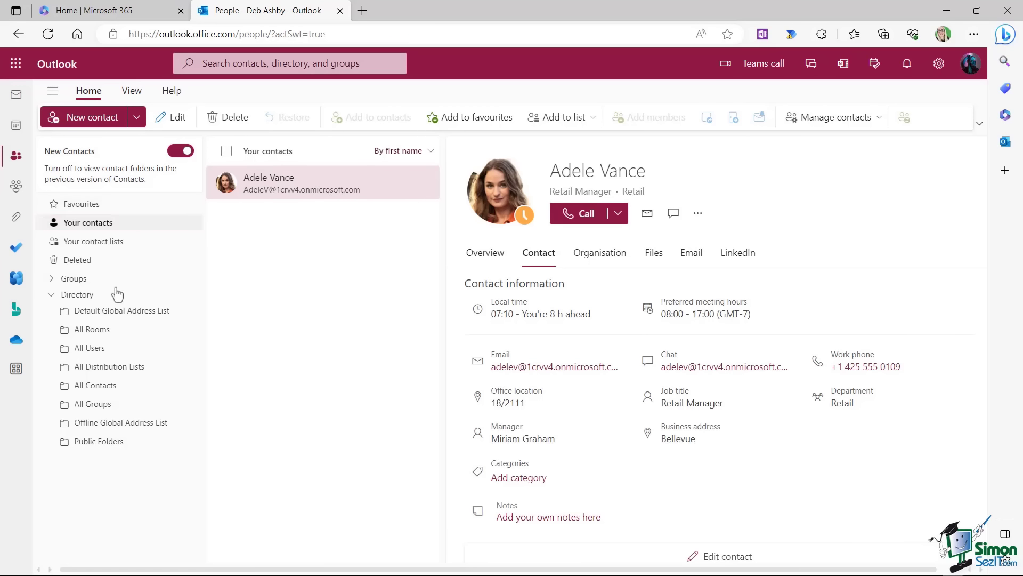
# Favourite the Retail Manager in the Global Address List, check Favourites, then return to the directory.
pyautogui.click(98, 318)
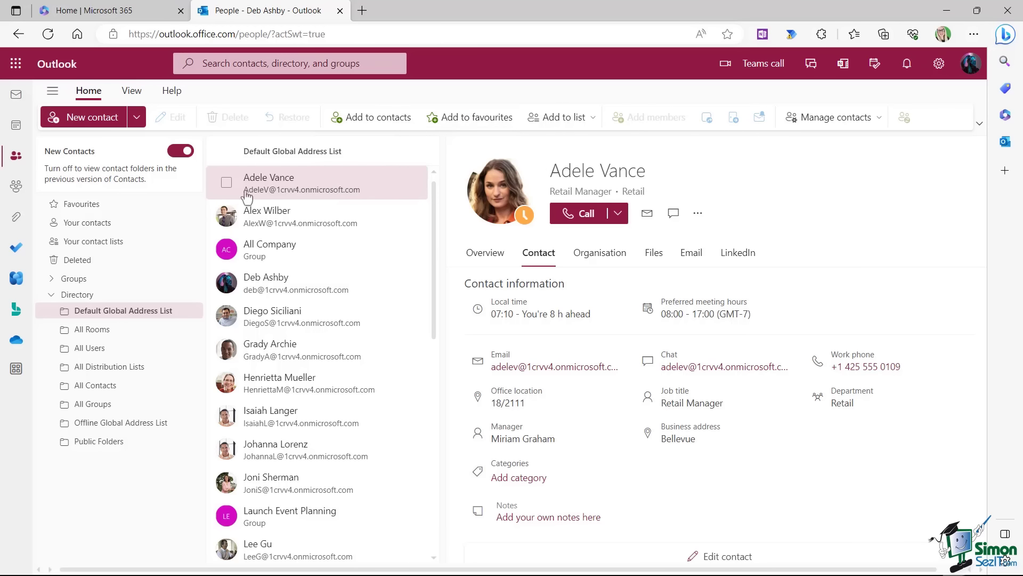
pyautogui.click(467, 119)
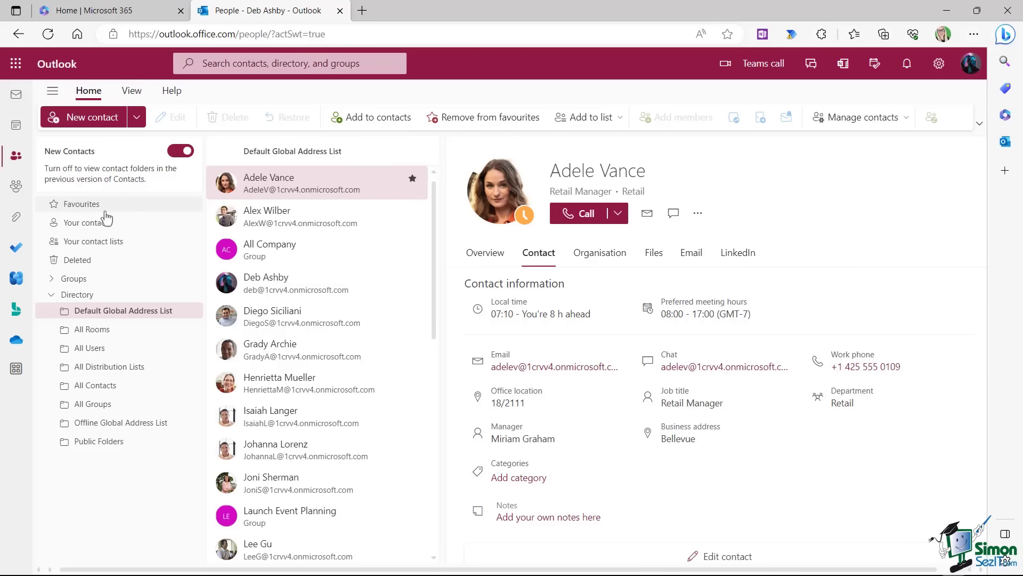
pyautogui.click(79, 208)
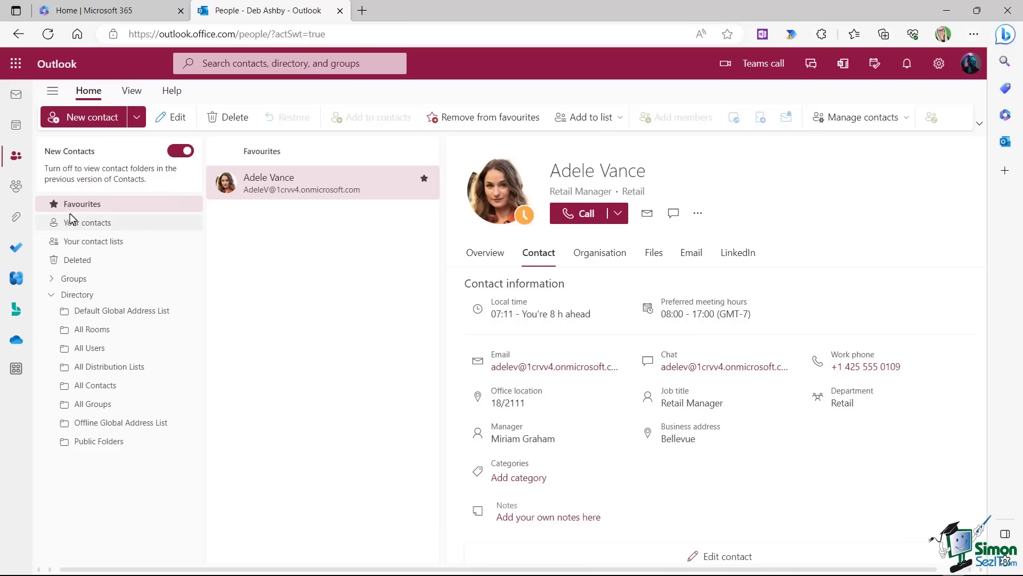
pyautogui.click(113, 313)
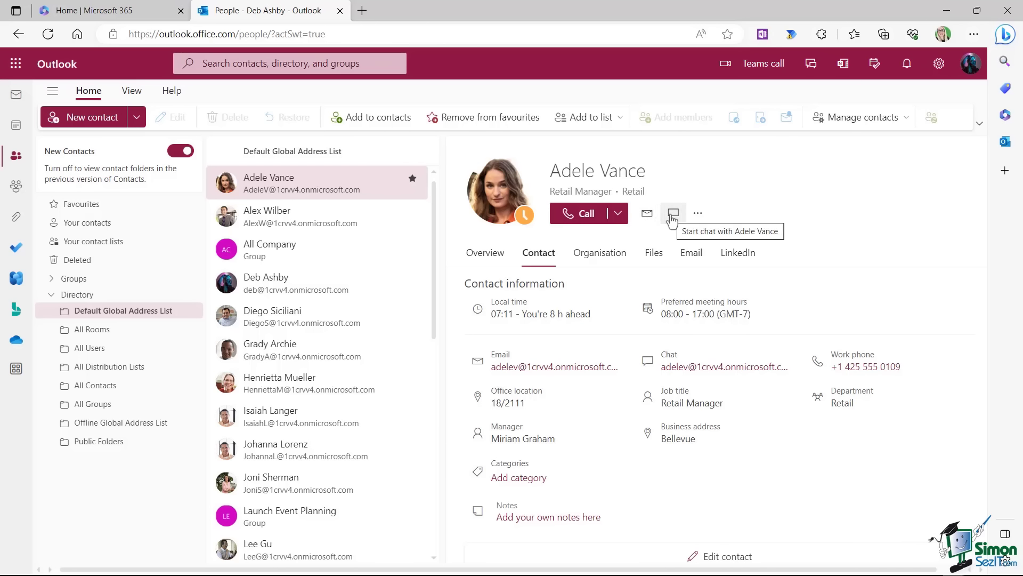
# Tag the Retail Manager with a new red 'Retail' category and list the Retail contacts.
pyautogui.click(698, 216)
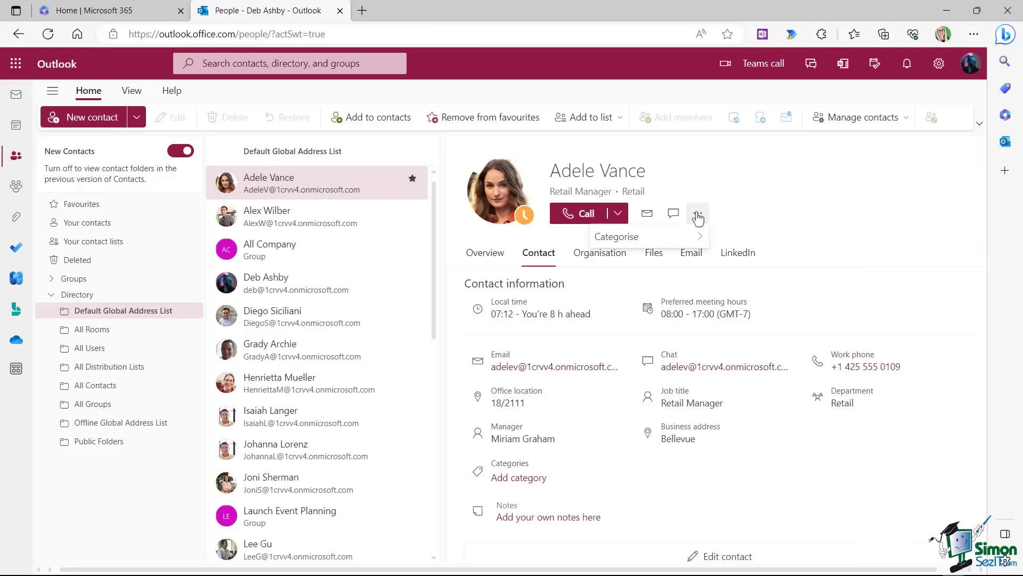
pyautogui.moveTo(693, 241)
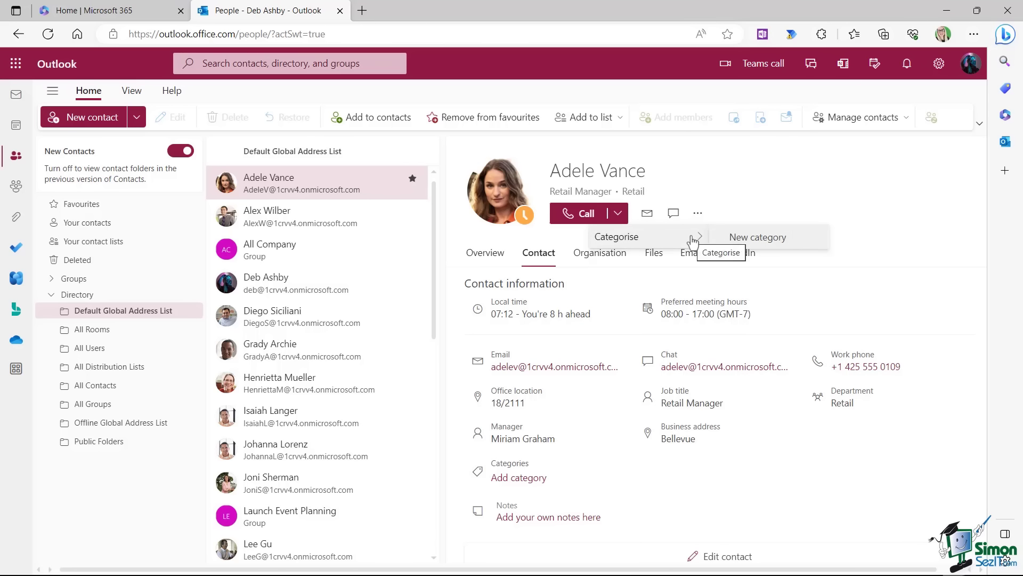
pyautogui.click(802, 244)
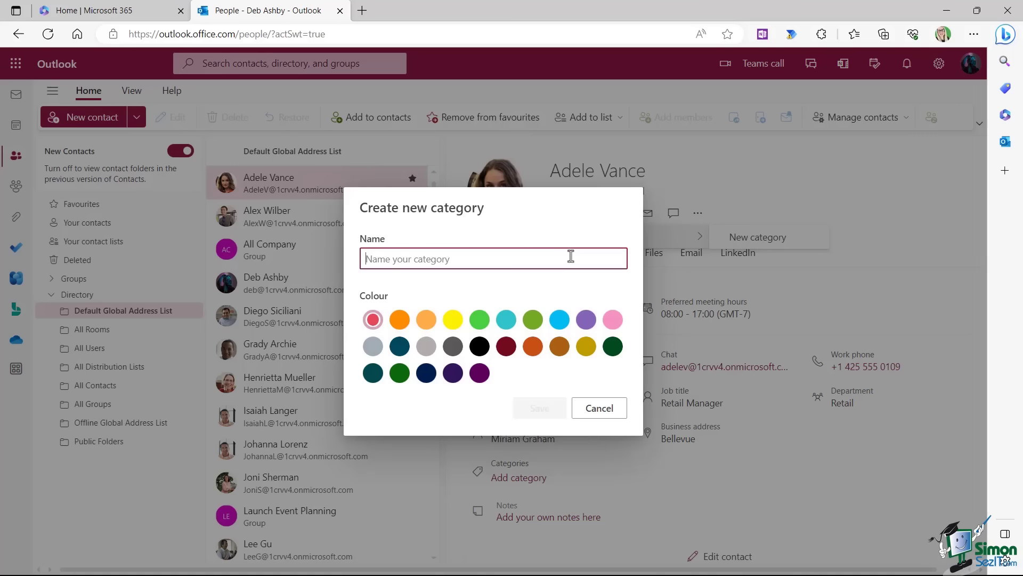
pyautogui.write('Retail')
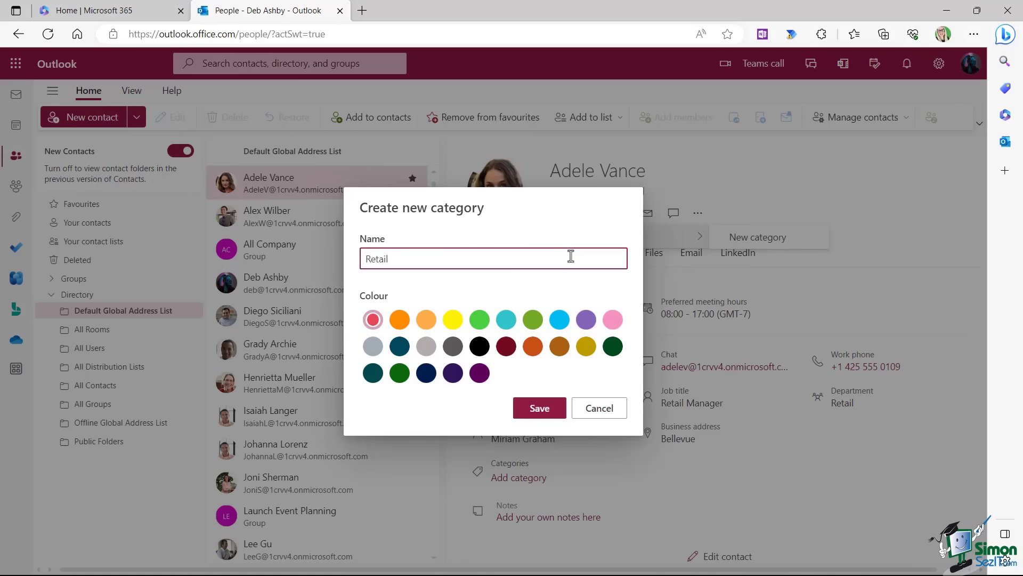
pyautogui.click(373, 322)
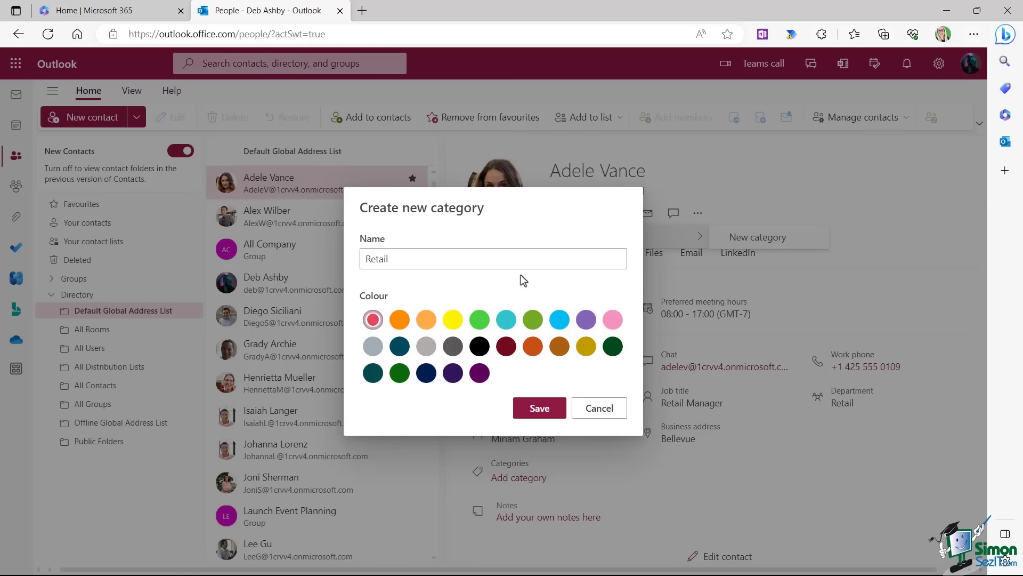
pyautogui.click(540, 407)
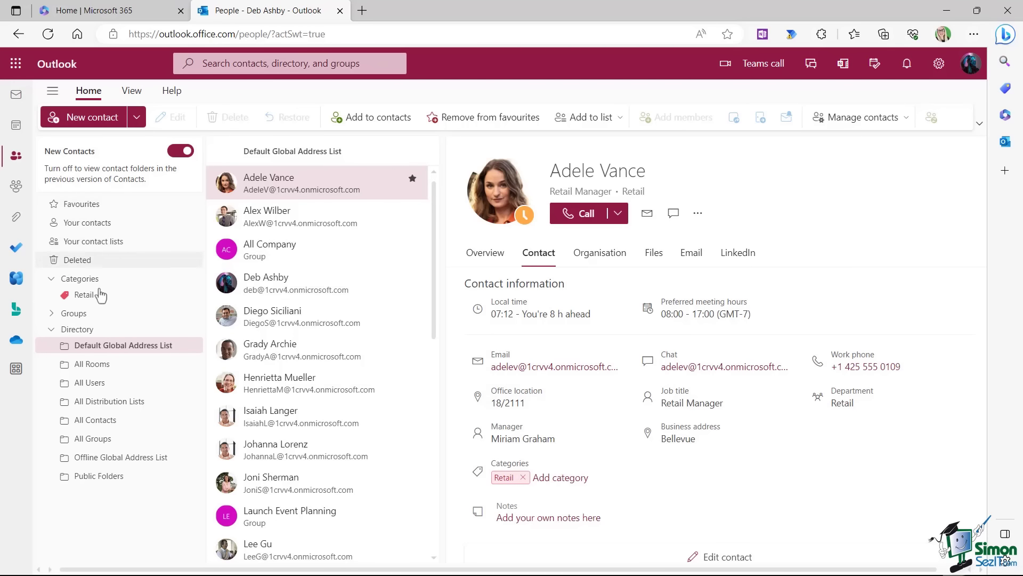
pyautogui.click(88, 296)
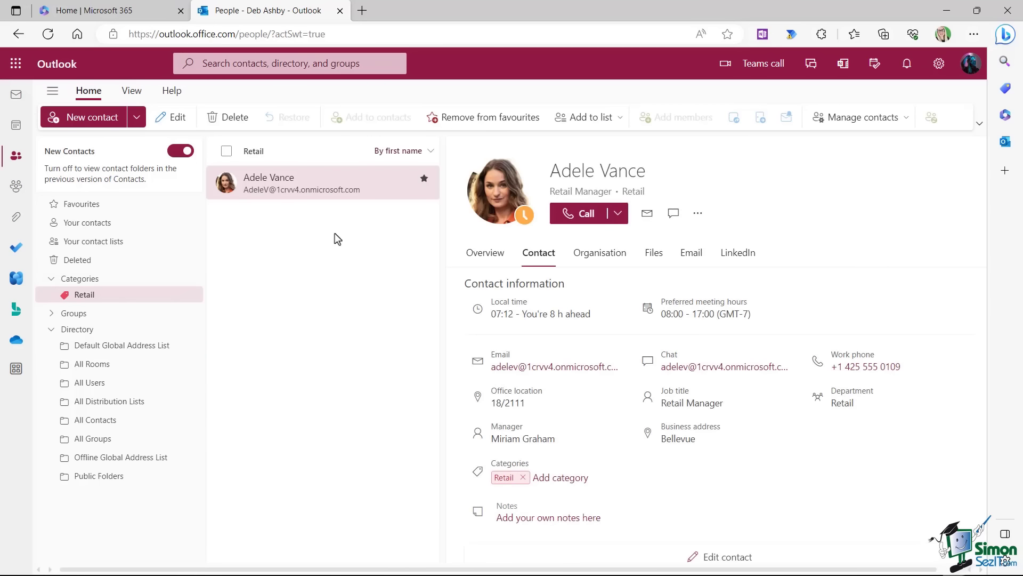
# Find the Marketing Assistant in the Default Global Address List and save them to your contacts.
pyautogui.click(123, 344)
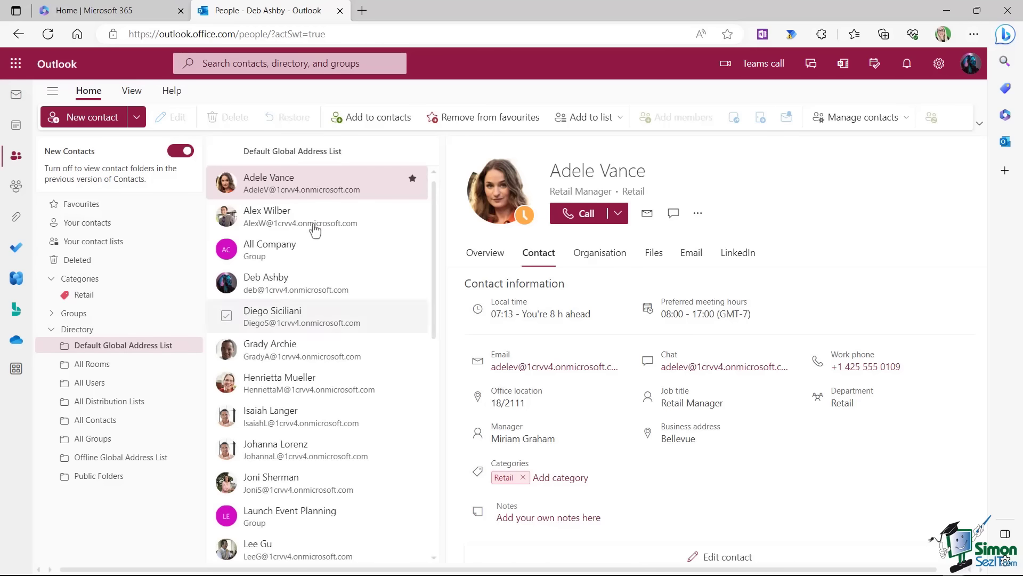
pyautogui.click(292, 225)
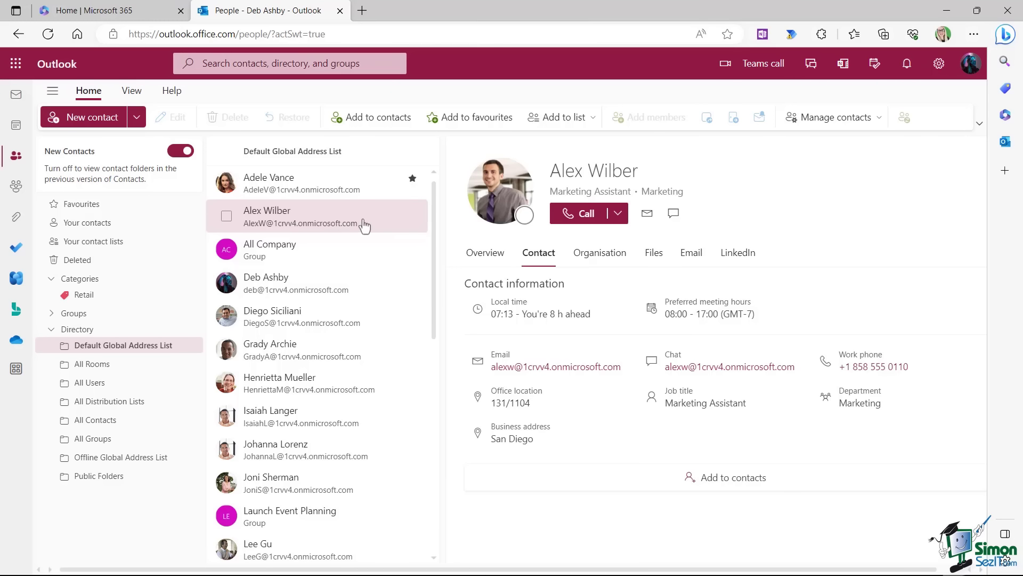
pyautogui.rightClick(339, 222)
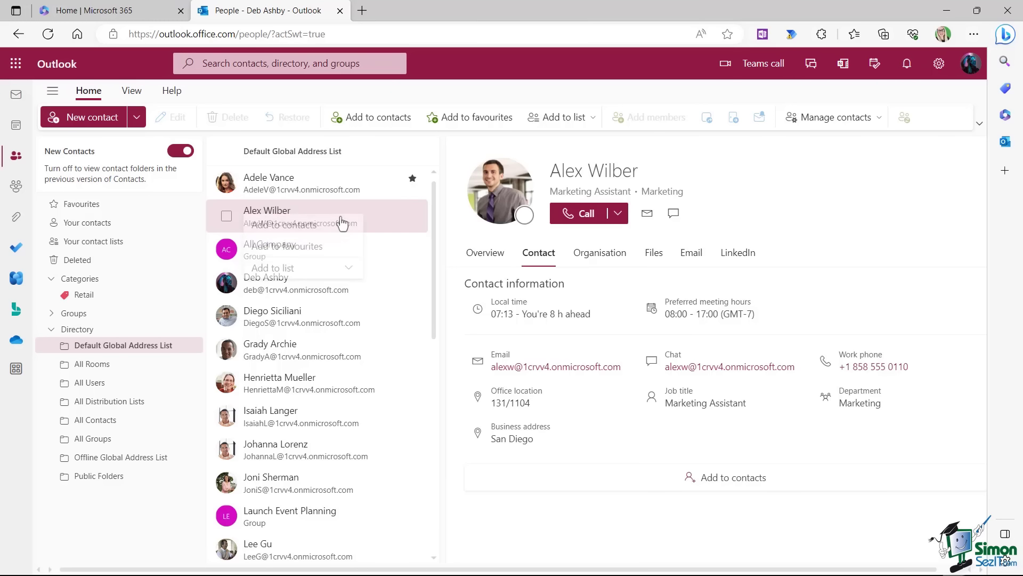
pyautogui.click(284, 229)
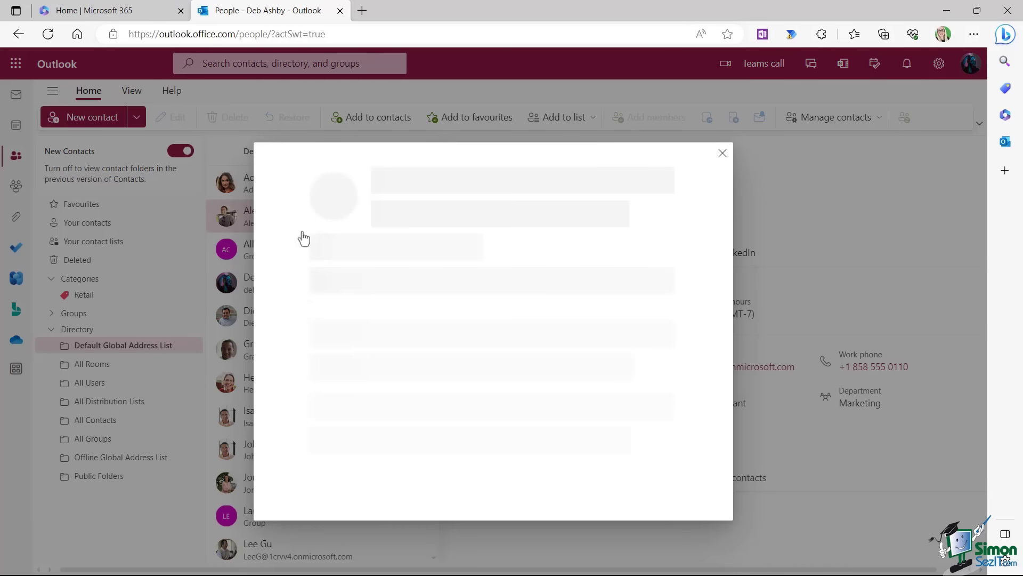
pyautogui.click(335, 563)
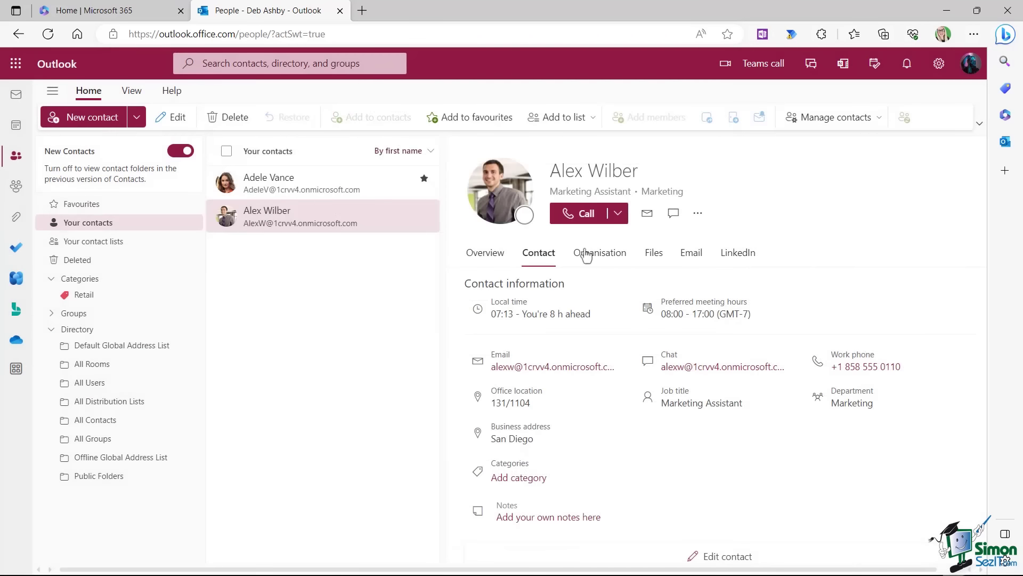
# Tag the Marketing Assistant with a new orange 'Marketing' category.
pyautogui.click(697, 216)
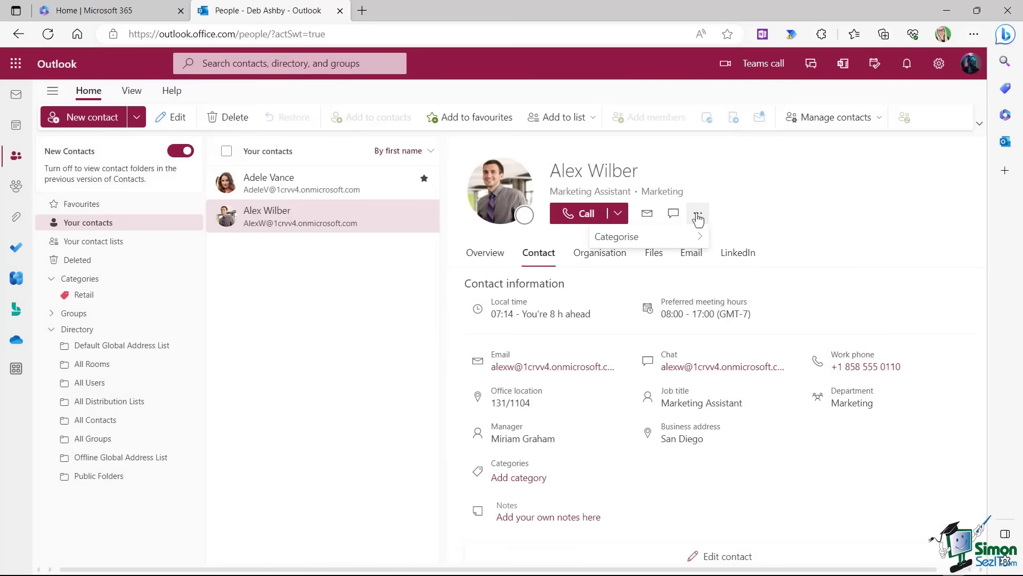
pyautogui.moveTo(691, 247)
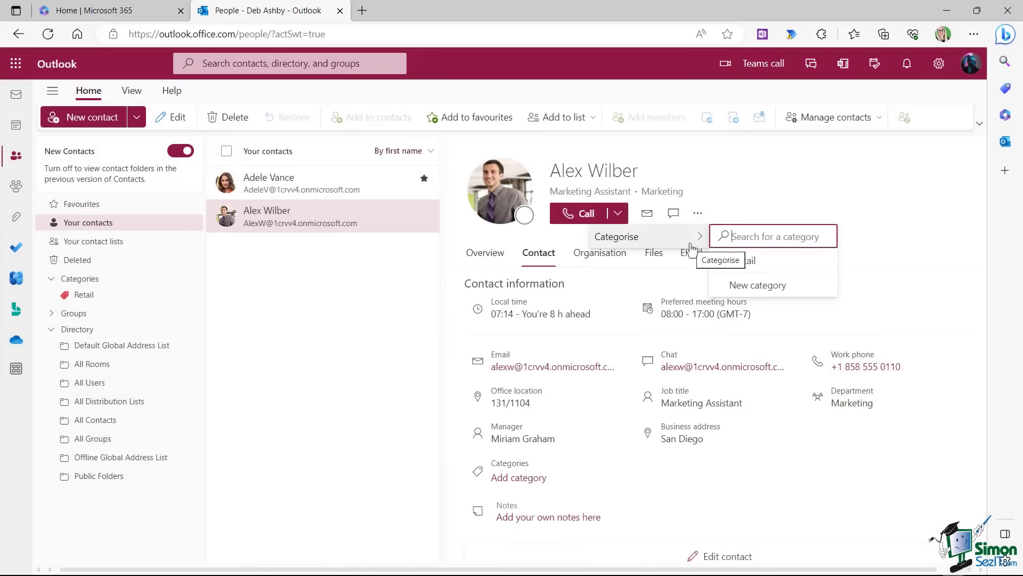
pyautogui.click(745, 289)
pyautogui.write('M')
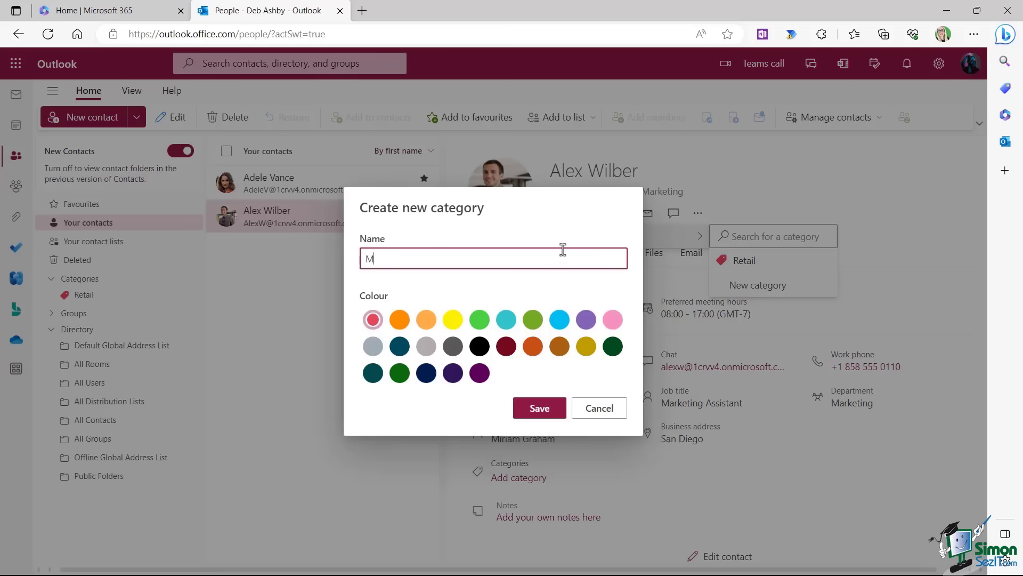
pyautogui.write('arketing')
pyautogui.click(399, 320)
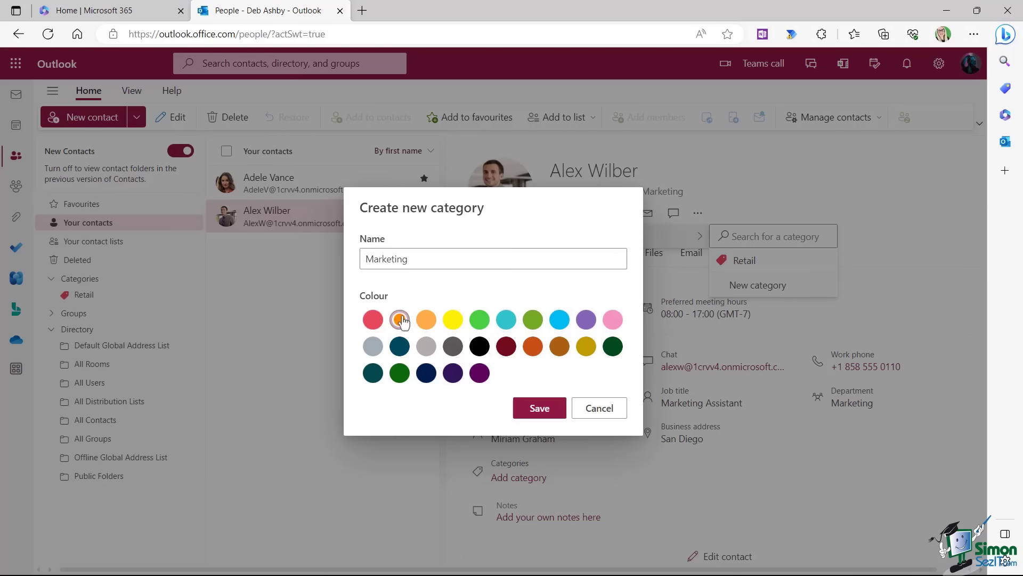
pyautogui.click(540, 410)
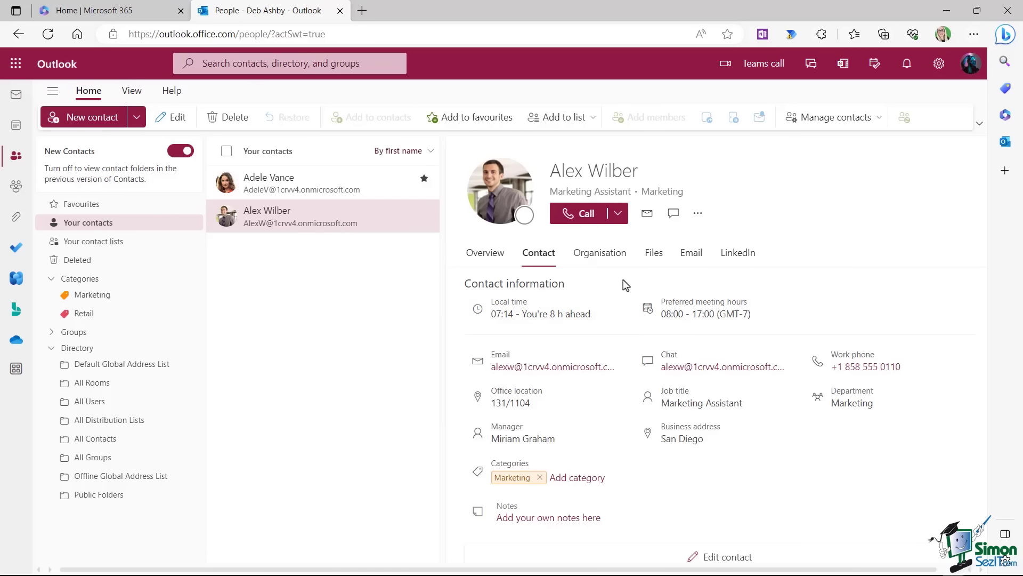
# Browse the card's Overview, Contact, Organisation, Files, Email and LinkedIn tabs, then open the Retail Manager.
pyautogui.click(484, 254)
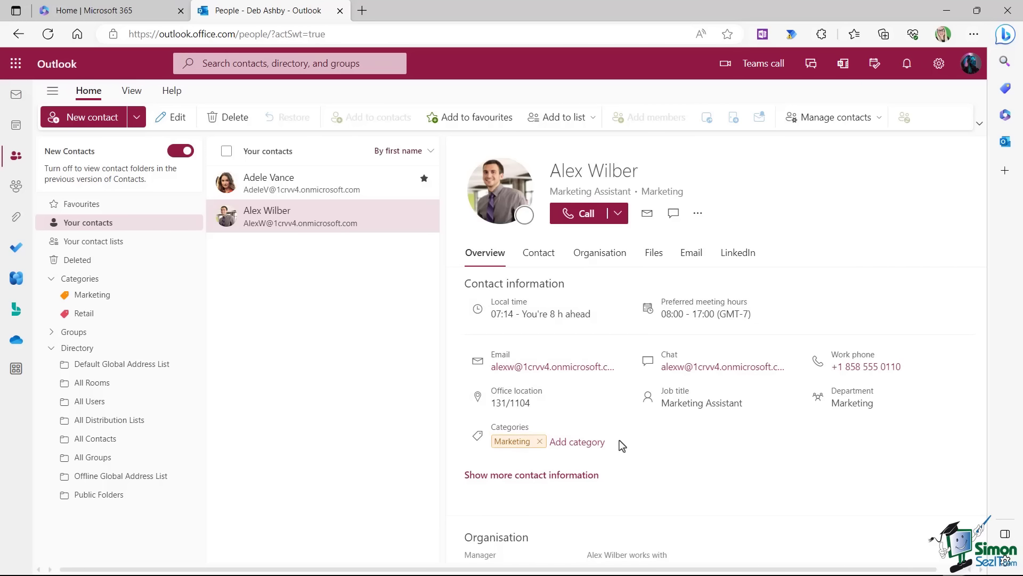
pyautogui.click(539, 255)
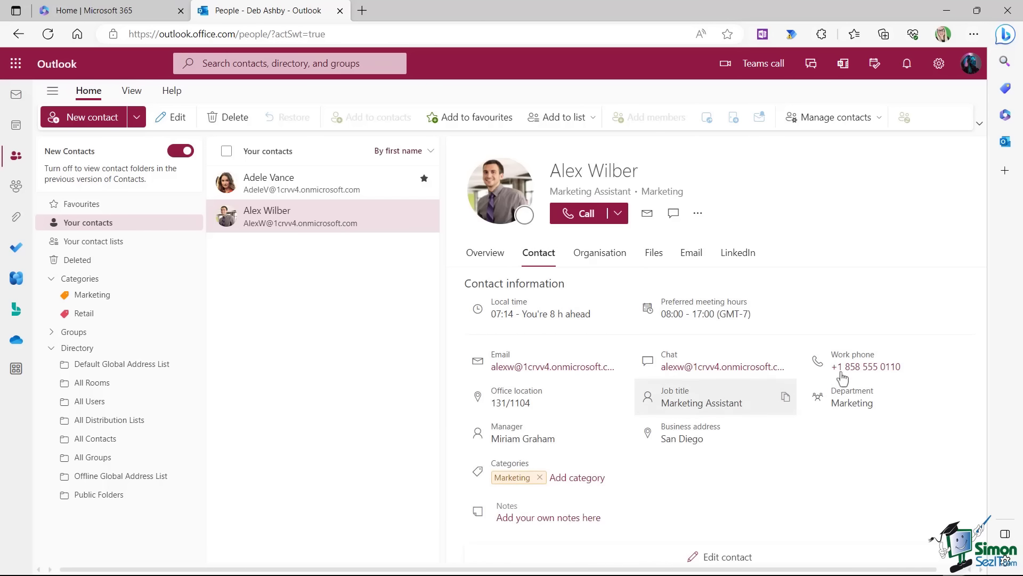
pyautogui.click(600, 256)
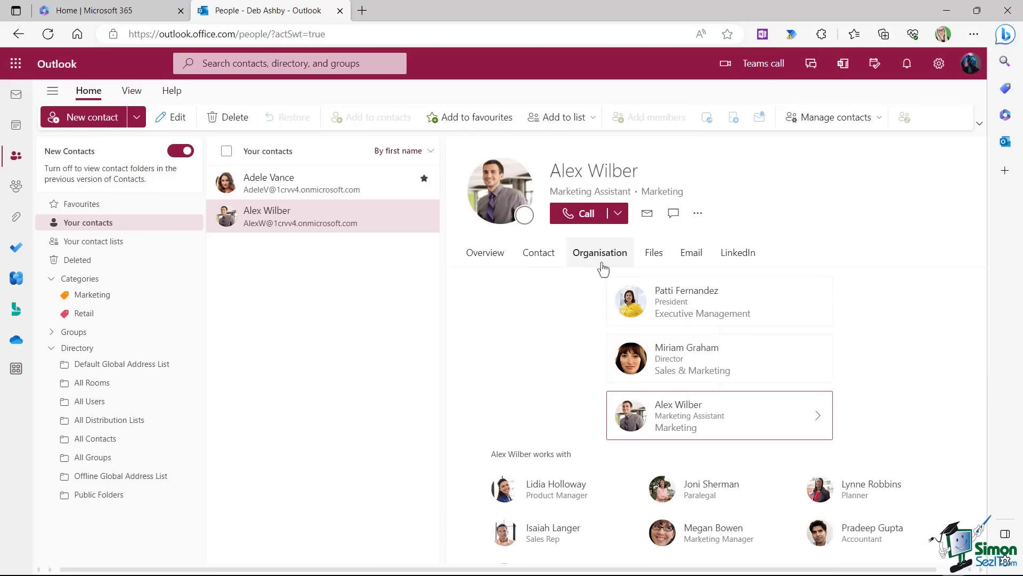
pyautogui.click(657, 258)
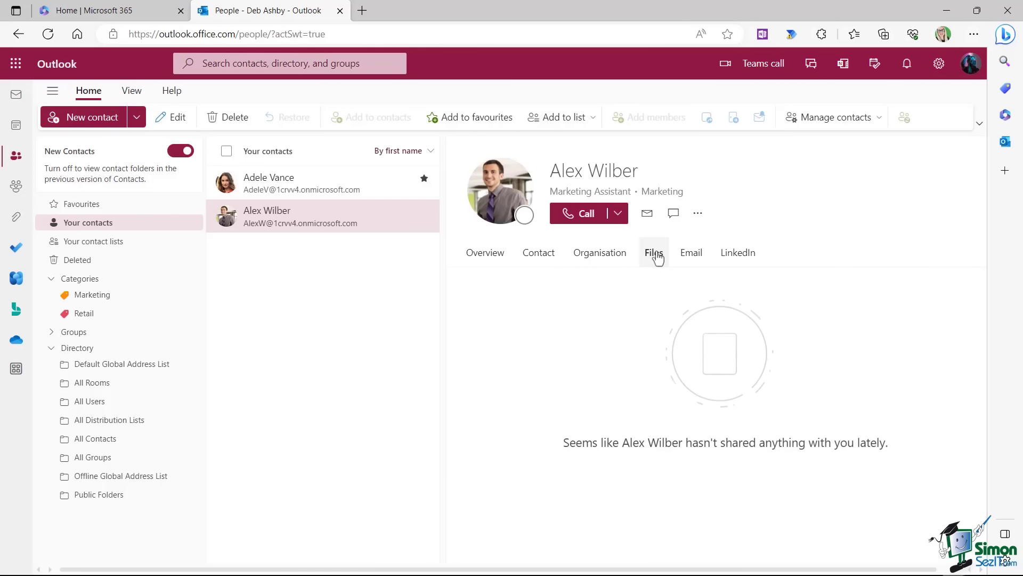
pyautogui.click(692, 256)
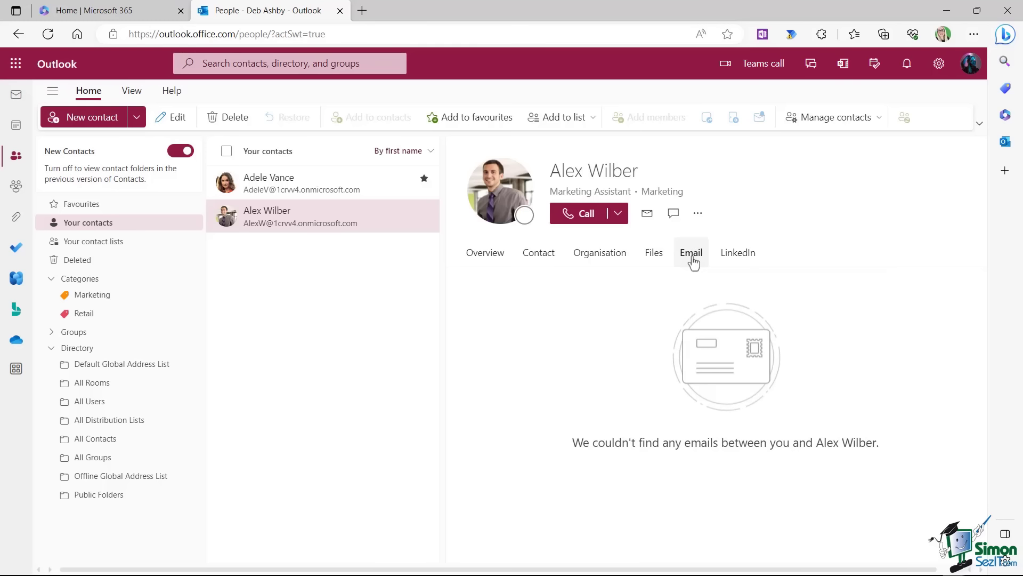
pyautogui.click(737, 254)
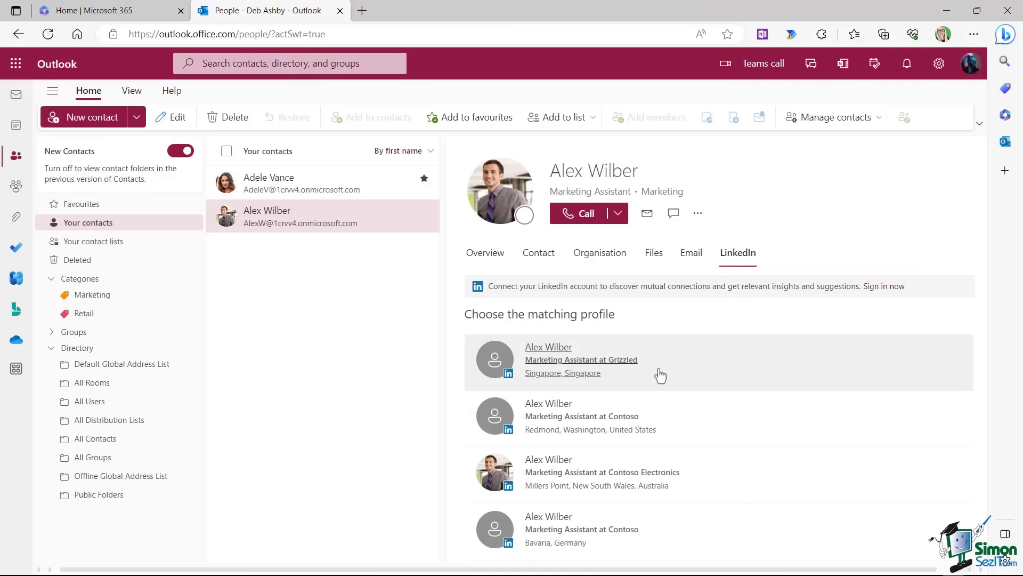
pyautogui.click(290, 185)
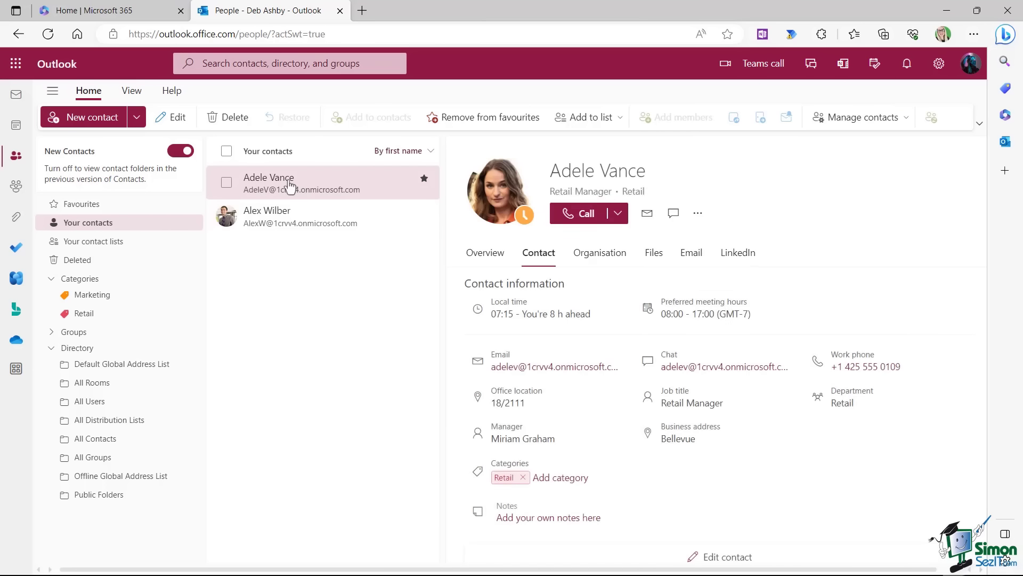
# Show the Retail Manager's recent email and attachments on the card's Email tab.
pyautogui.click(693, 257)
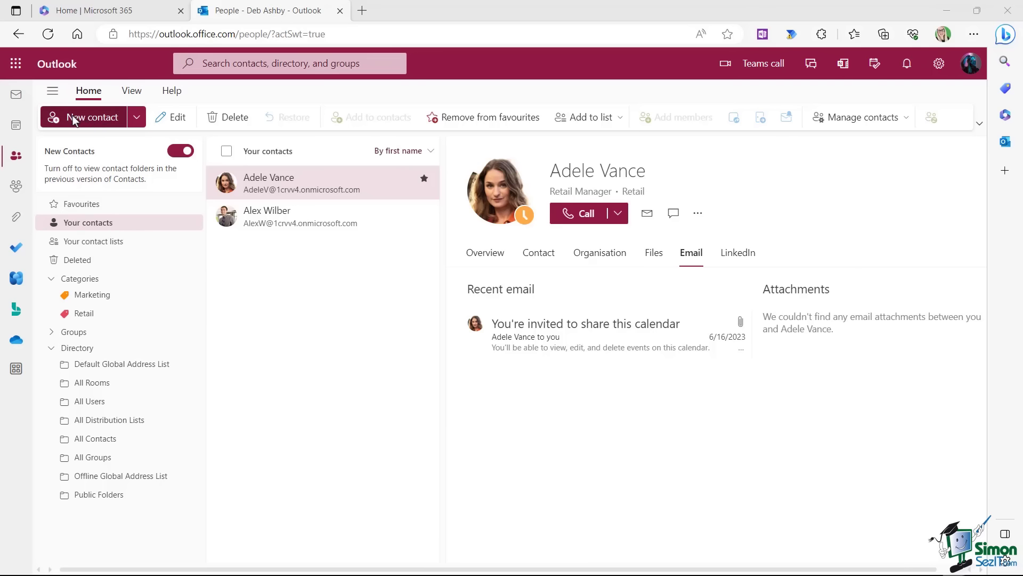
# Create and save a new Hogwartz contact with email, mobile number and the Wizardry category.
pyautogui.hotkey('shift', 'n')
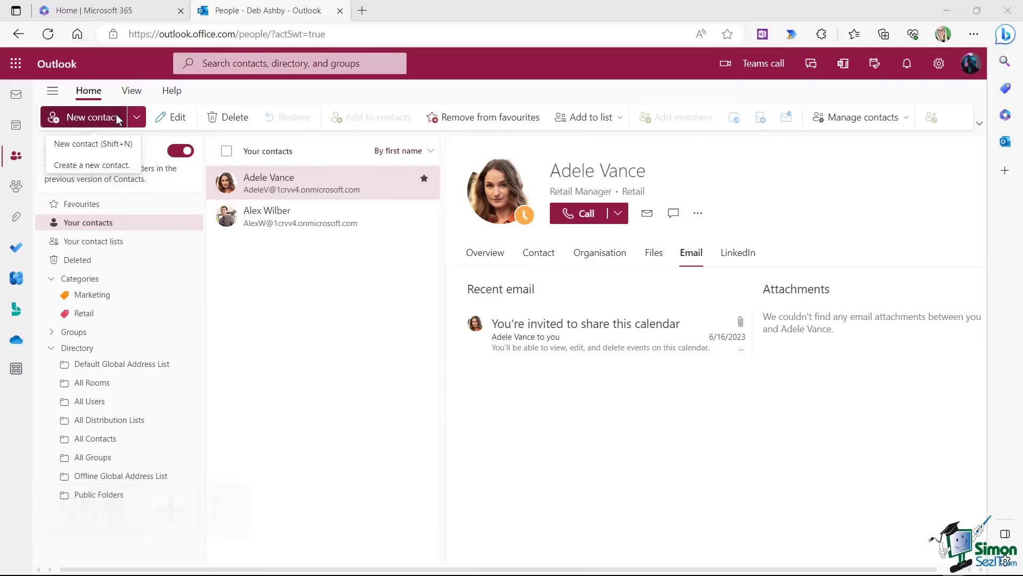
pyautogui.click(136, 117)
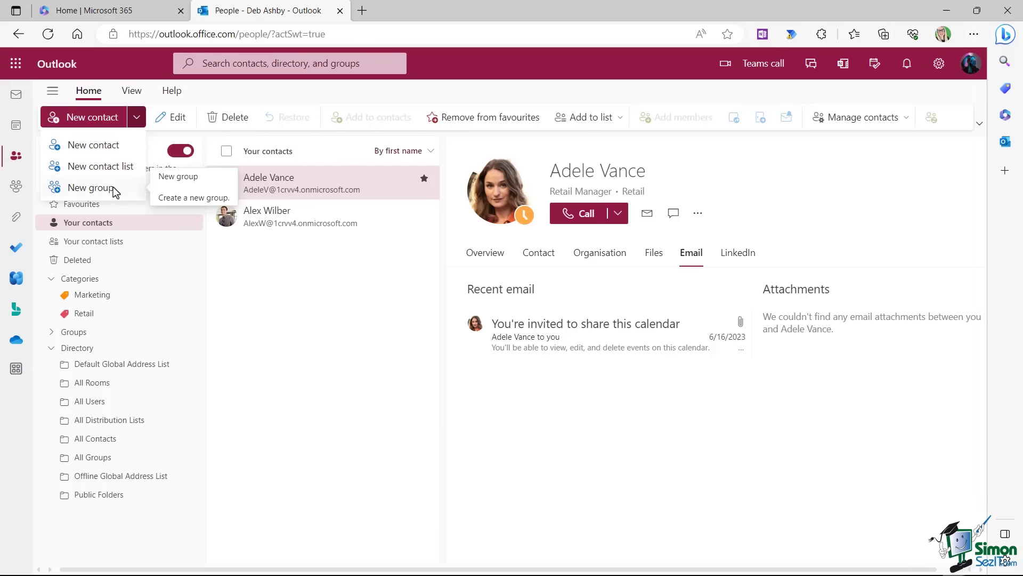
pyautogui.click(112, 152)
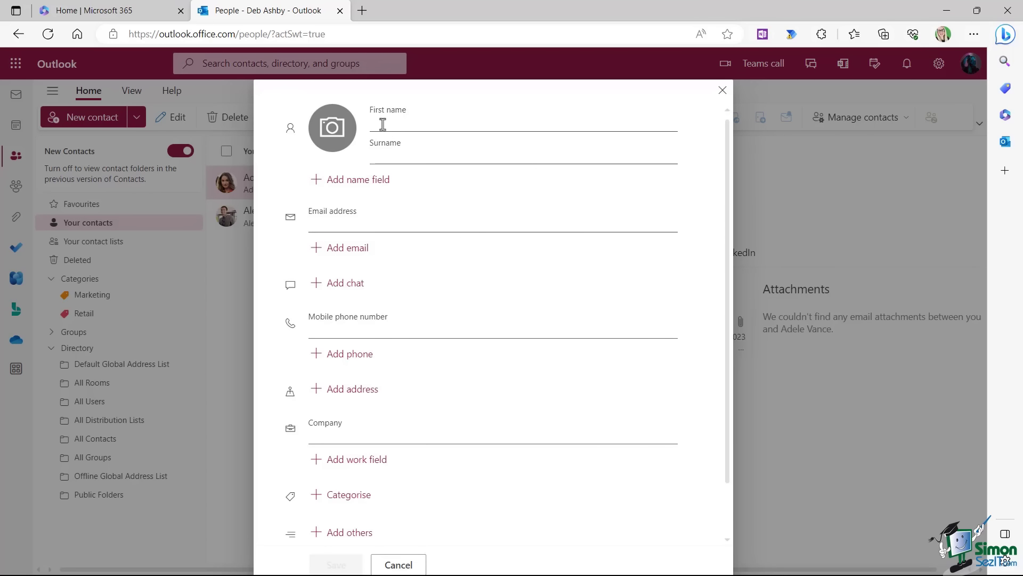
pyautogui.click(470, 125)
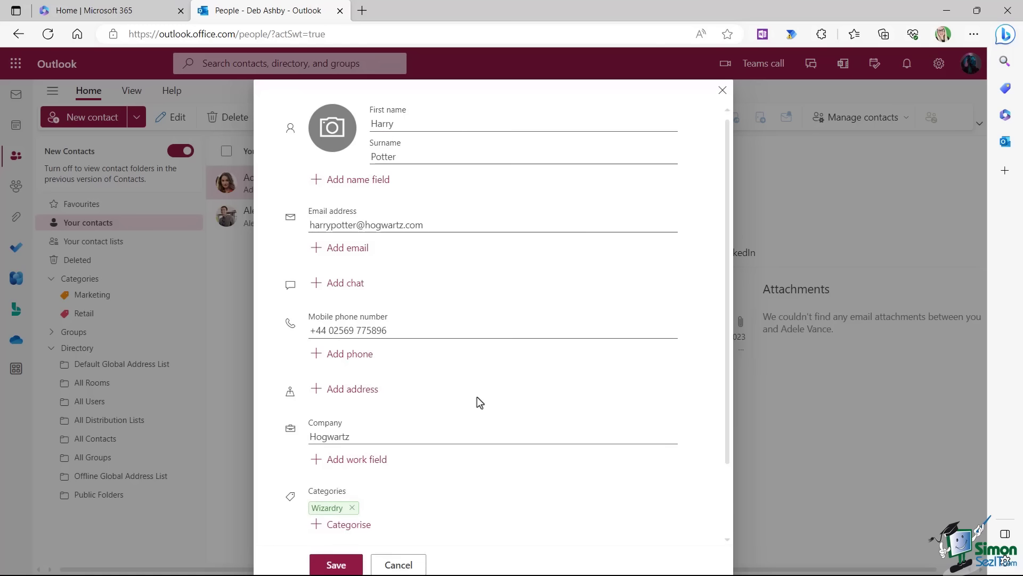
pyautogui.scroll(-2, 477, 397)
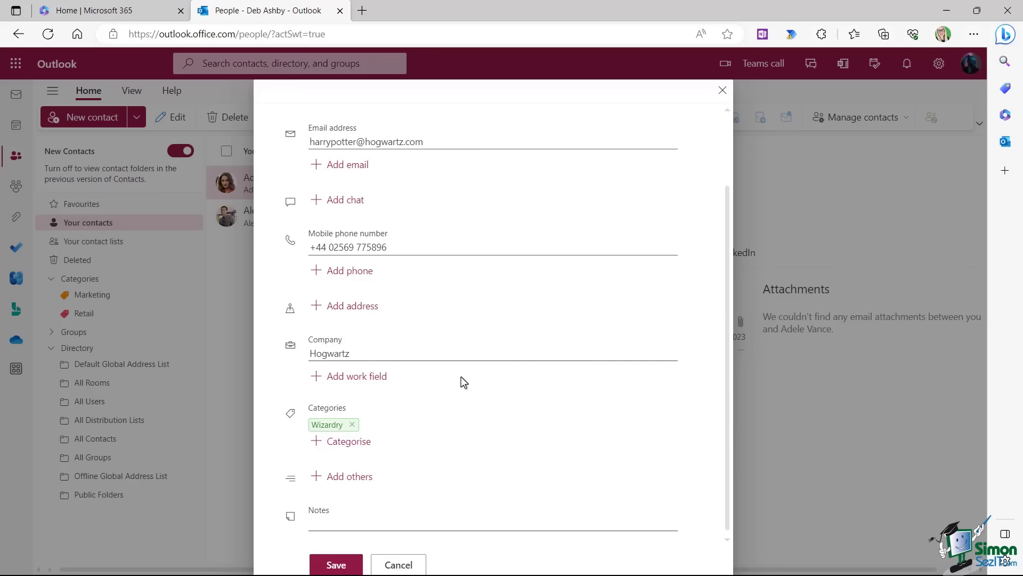
pyautogui.click(335, 565)
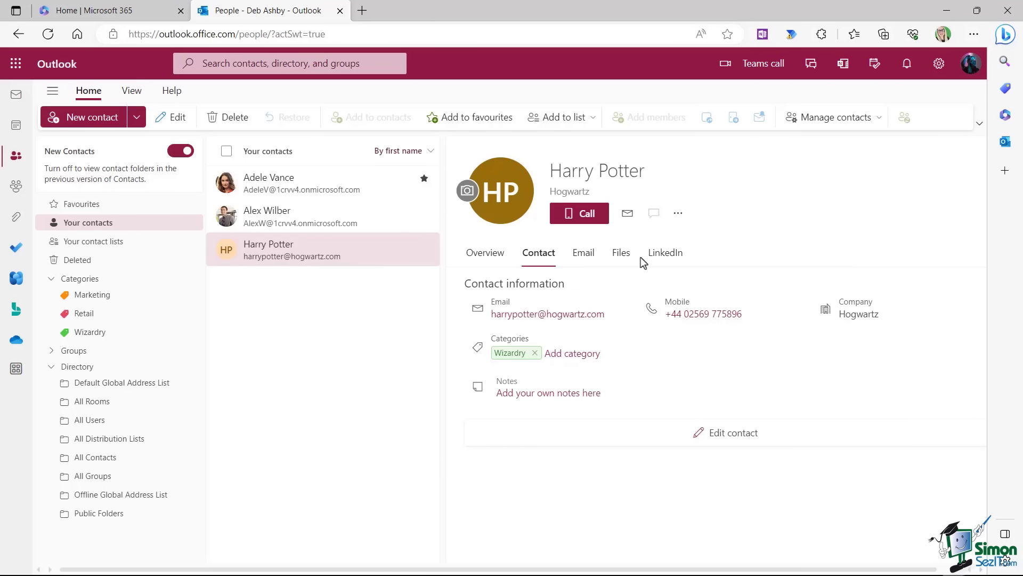
# Send the Hogwartz contact an email with the subject 'Wand Skills'.
pyautogui.click(628, 214)
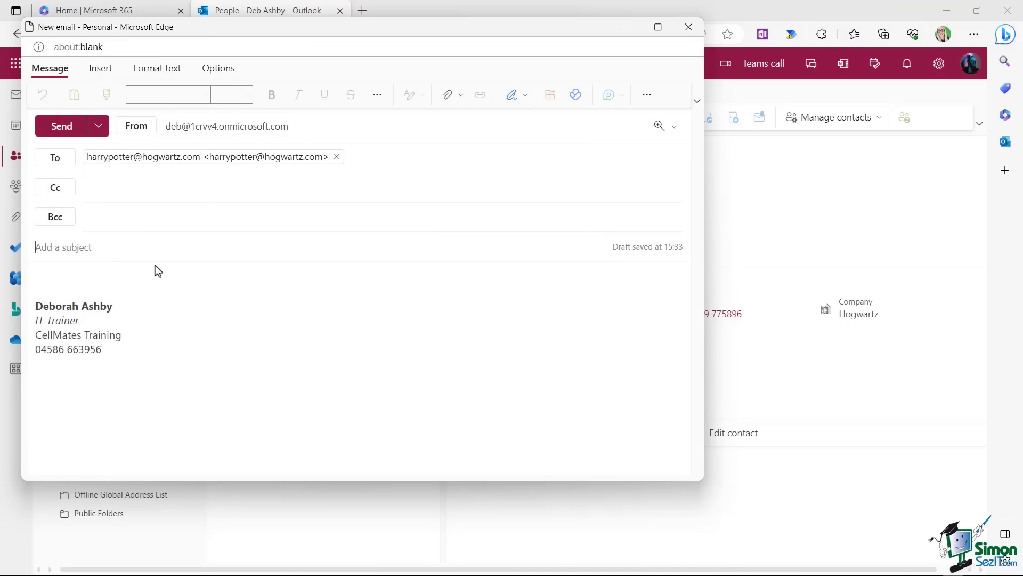
pyautogui.write('Wand Skills')
pyautogui.click(41, 275)
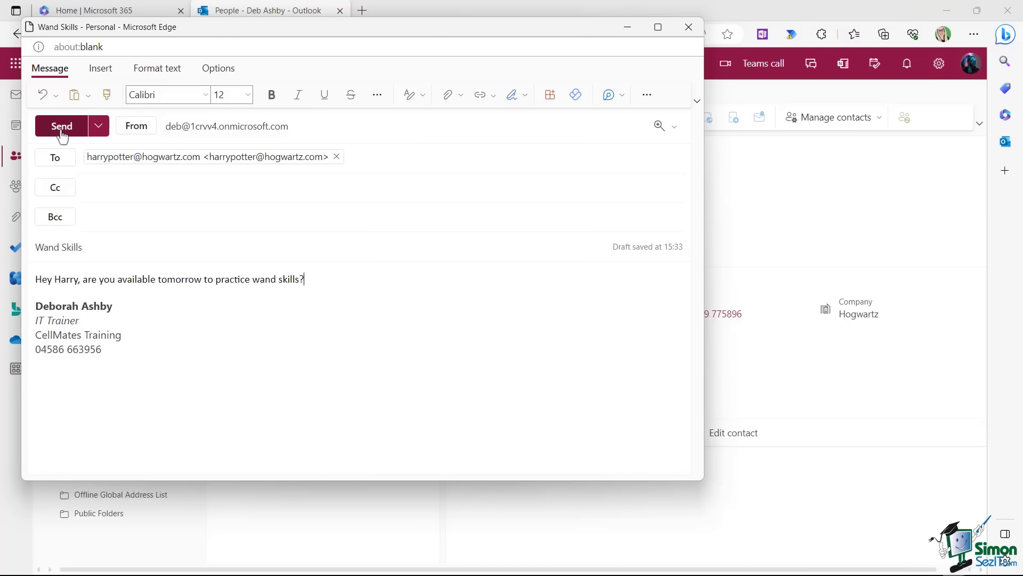
pyautogui.click(61, 132)
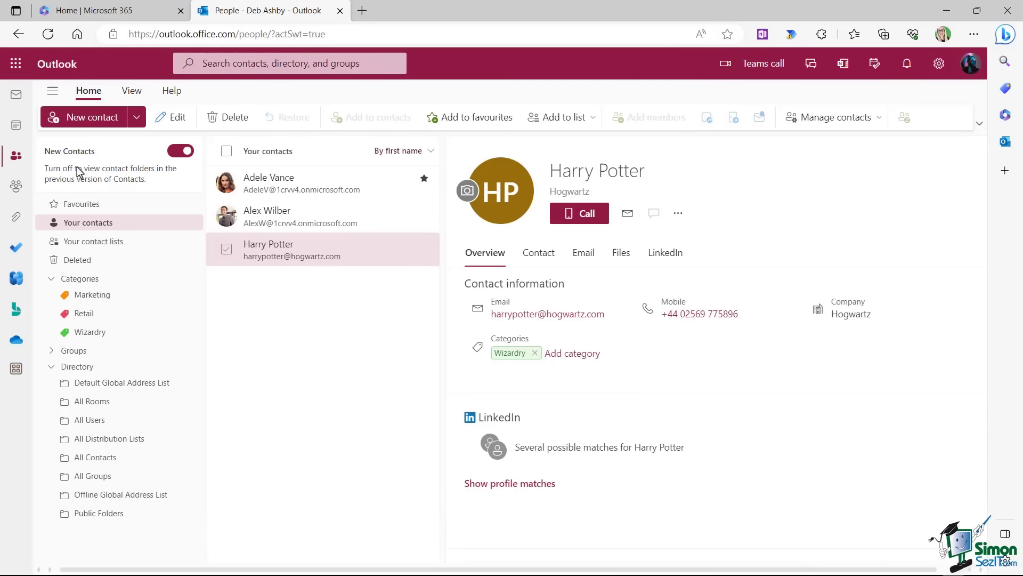
# Start a new email in Mail and pick the Hogwartz contact from the 'ha' suggestions.
pyautogui.click(16, 96)
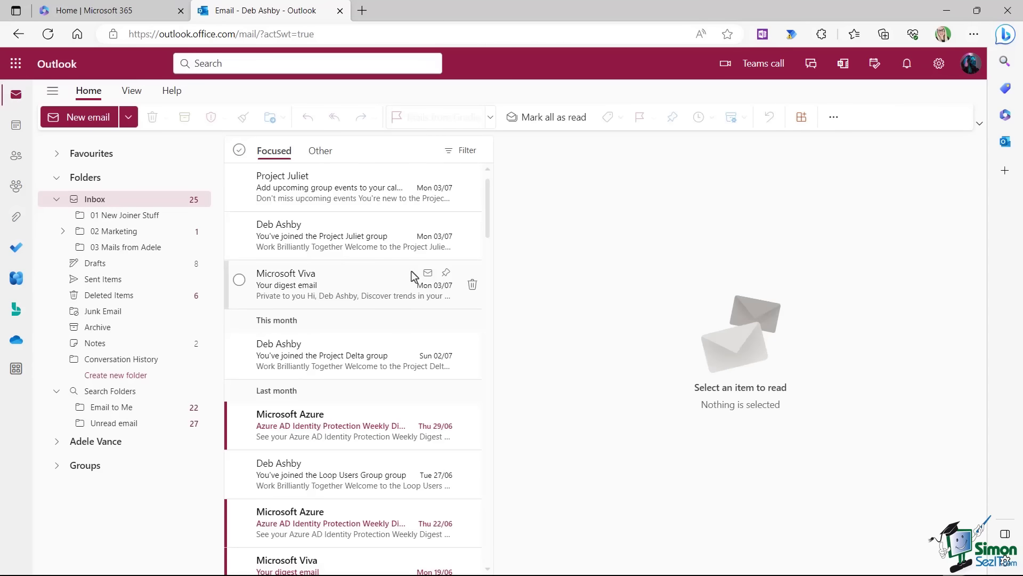
pyautogui.click(90, 117)
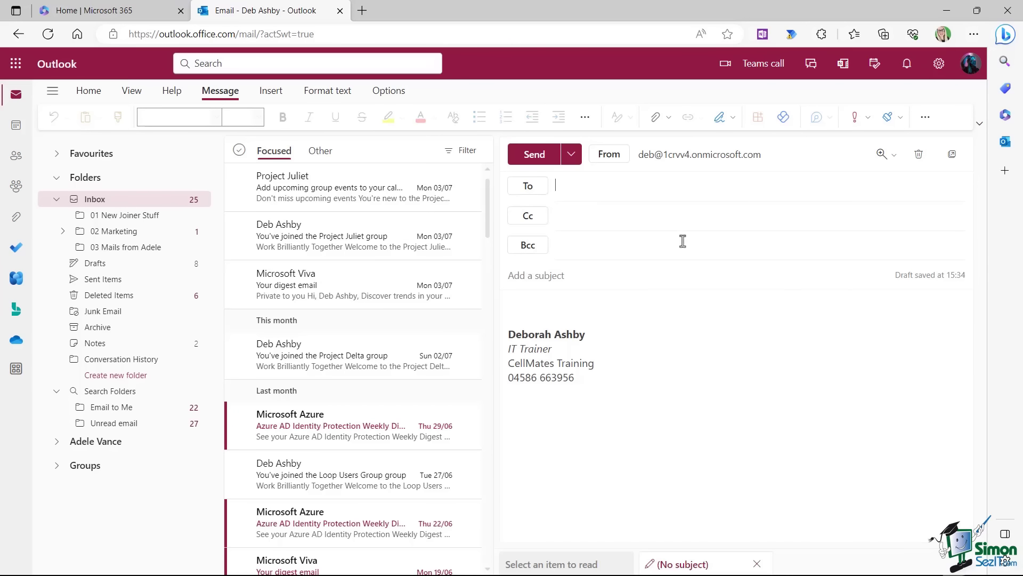
pyautogui.write('ha')
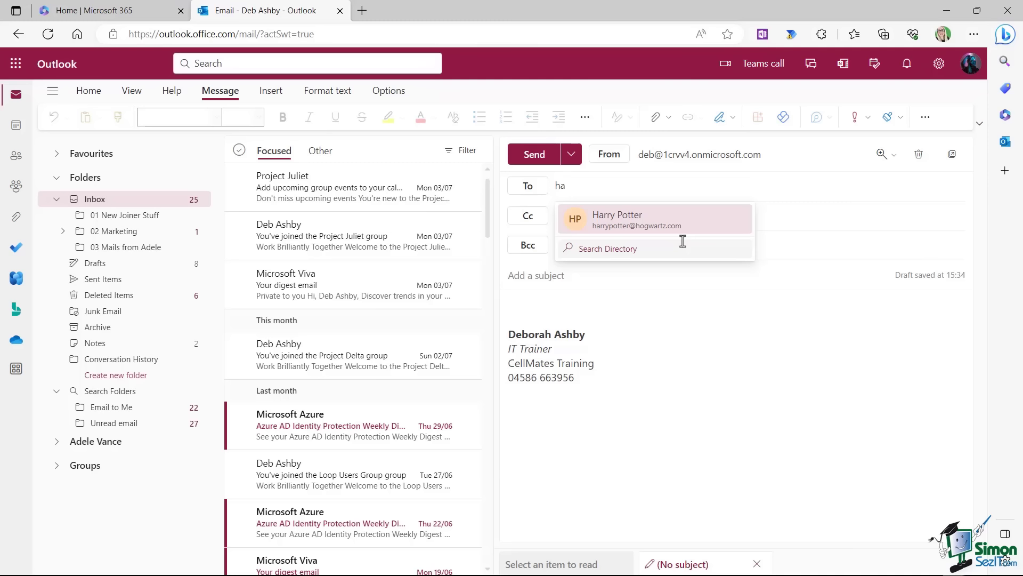
pyautogui.click(651, 220)
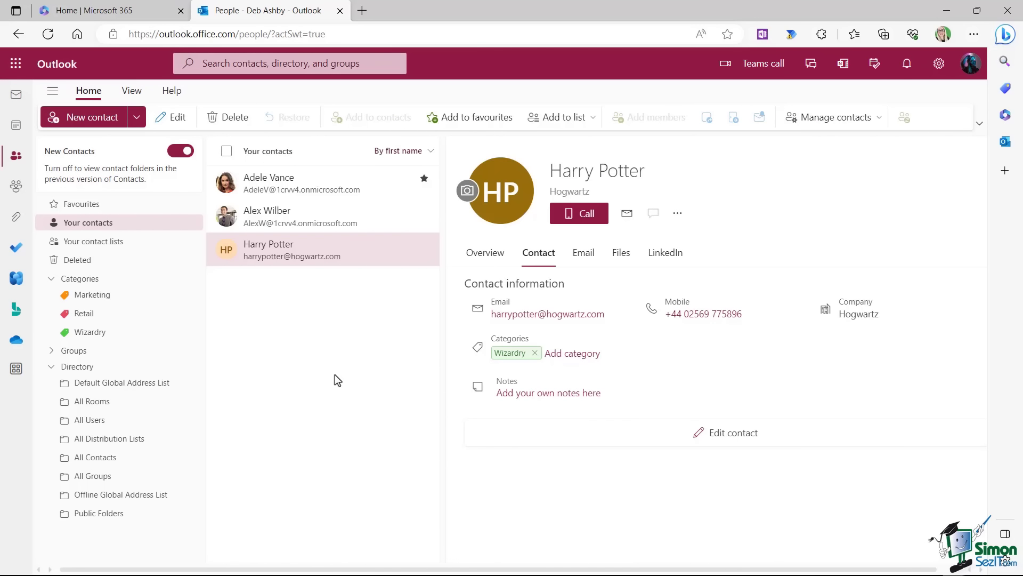
# Review the Hogwartz contact's edit form, cancel it, and open the New contact dropdown.
pyautogui.click(733, 436)
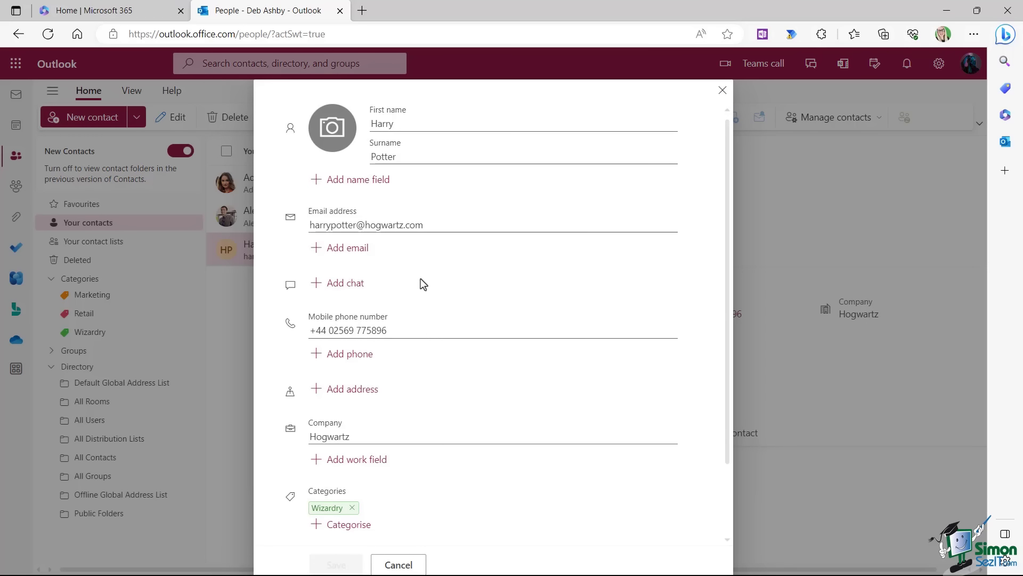
pyautogui.scroll(-2, 419, 279)
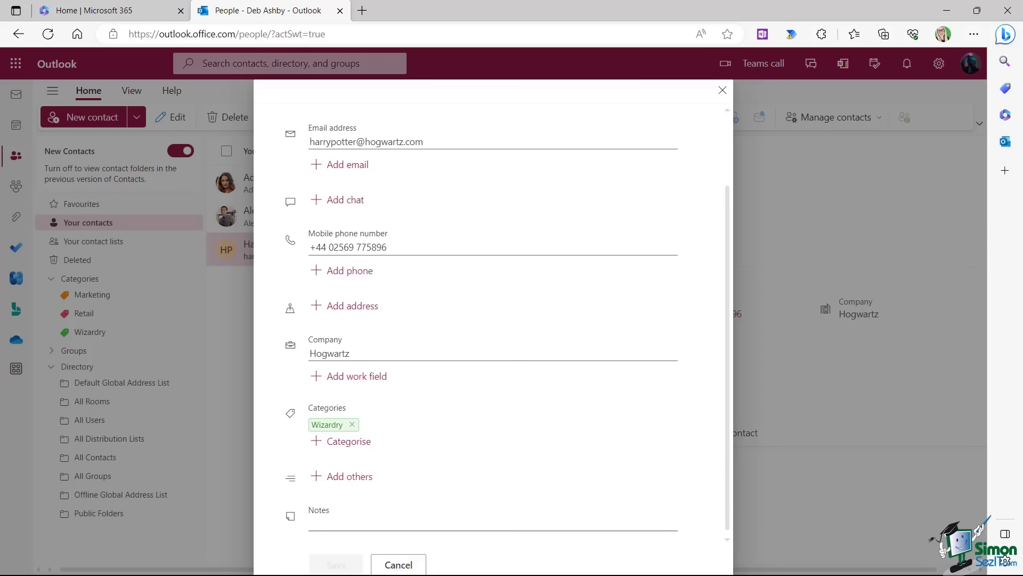
pyautogui.click(398, 564)
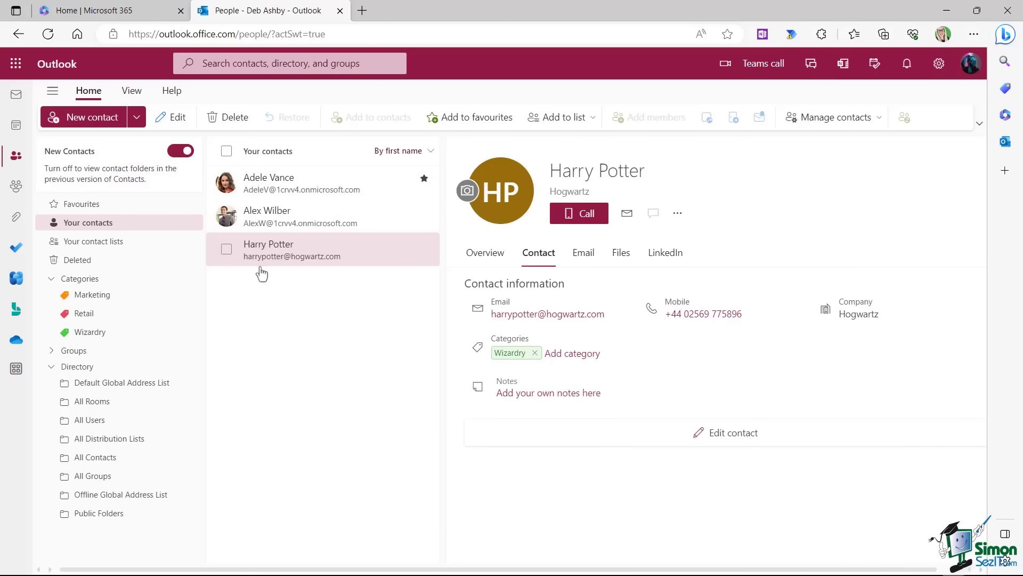
pyautogui.click(137, 120)
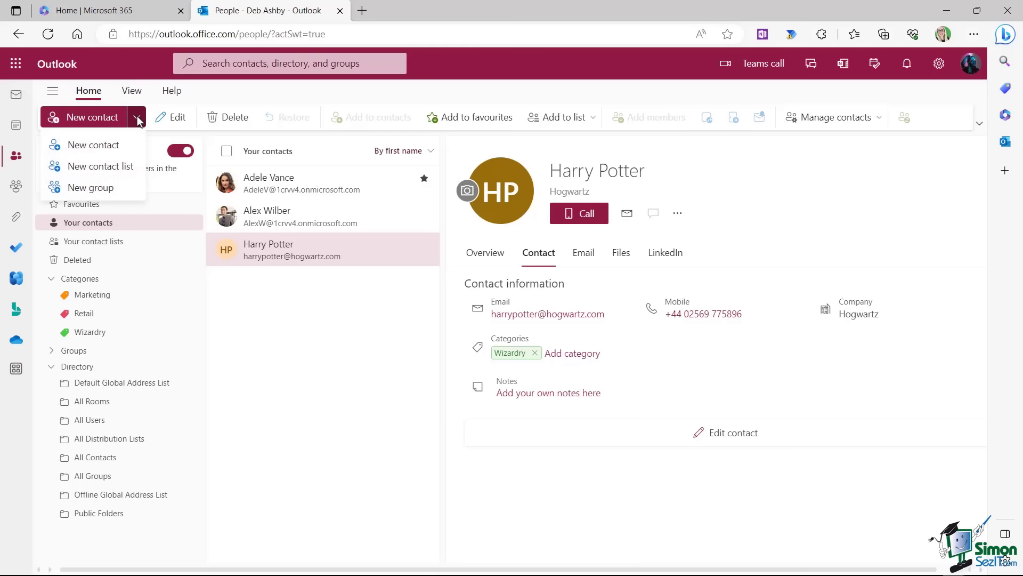
# Create the 'Marketing List' contact list with three suggested colleagues as members.
pyautogui.click(108, 170)
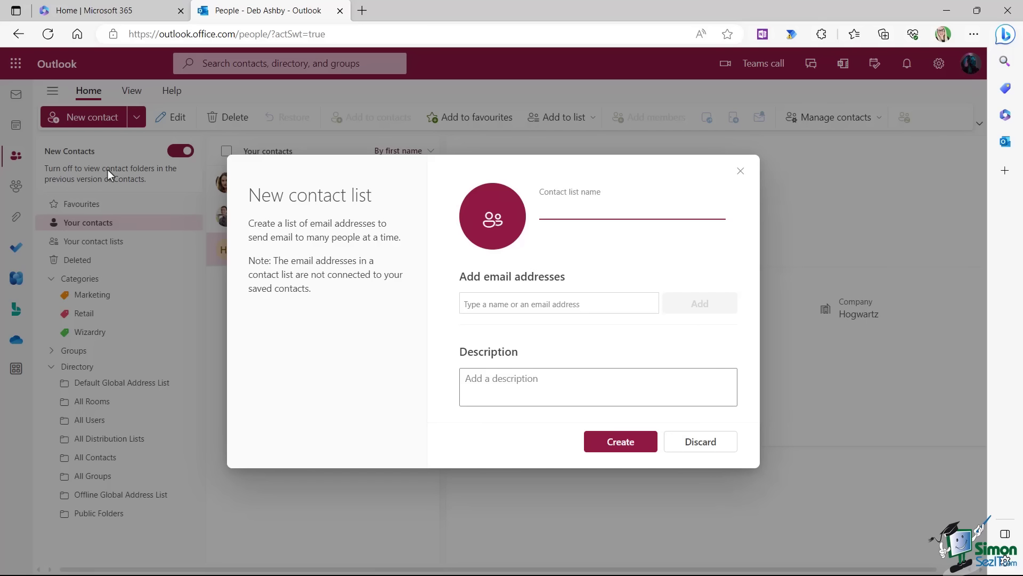
pyautogui.write('Marketing Lists')
pyautogui.click(474, 303)
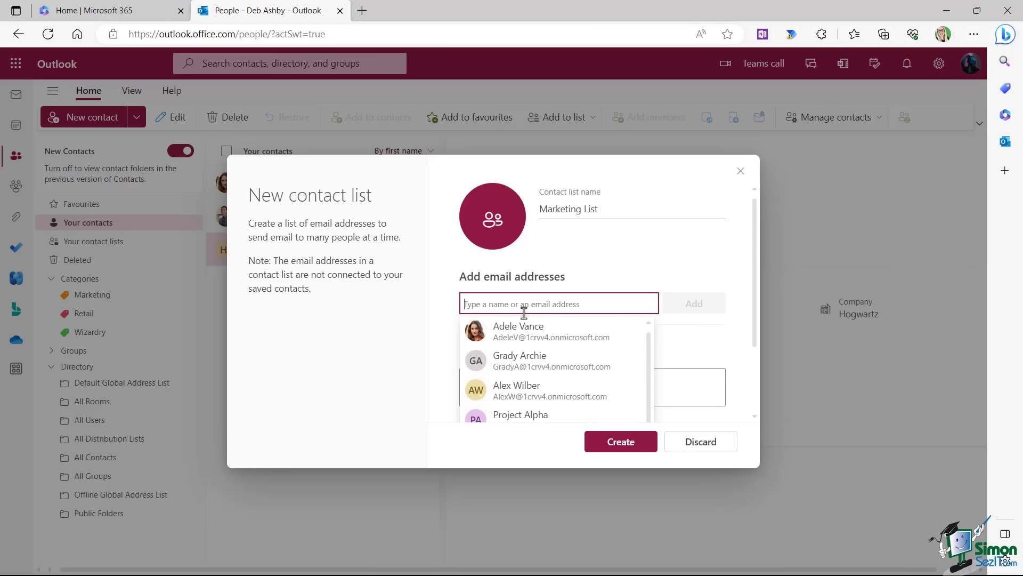
pyautogui.click(517, 364)
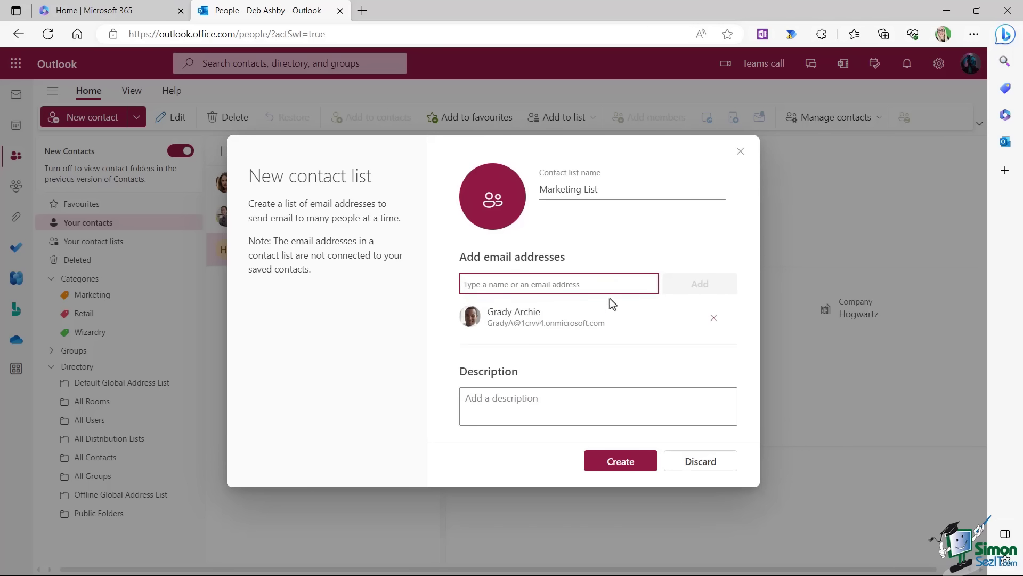
pyautogui.write('a')
pyautogui.click(527, 333)
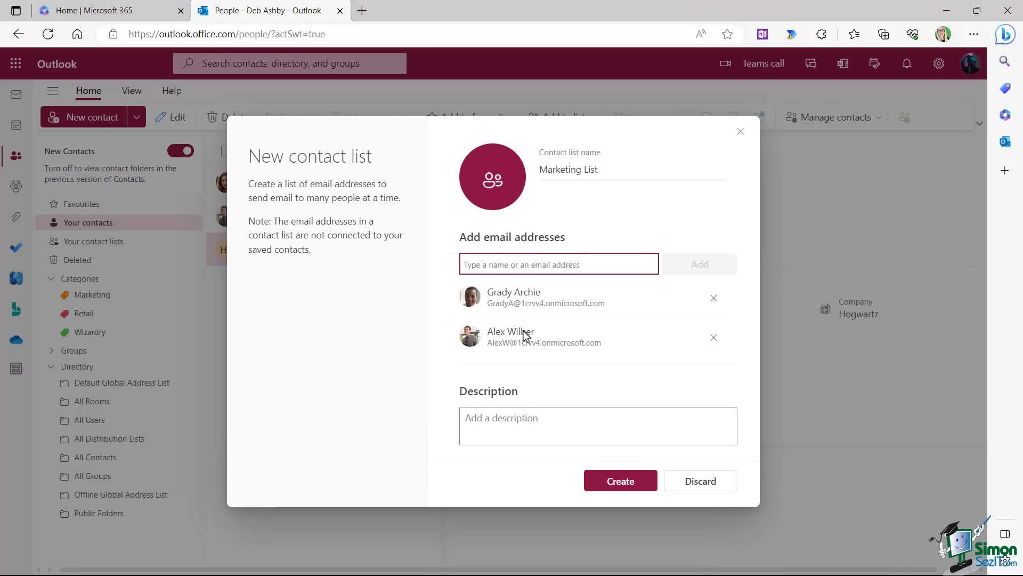
pyautogui.write('h')
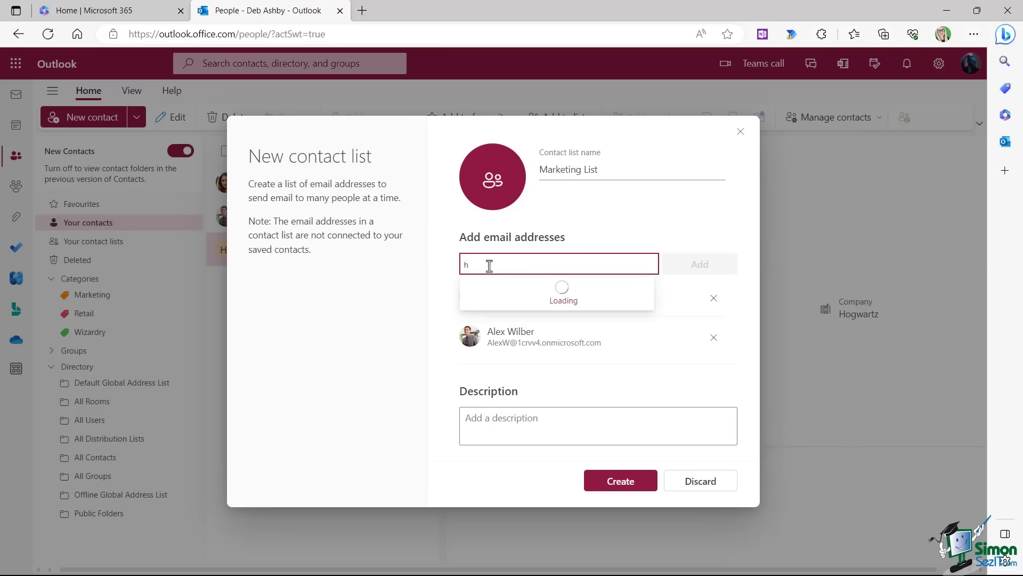
pyautogui.click(539, 324)
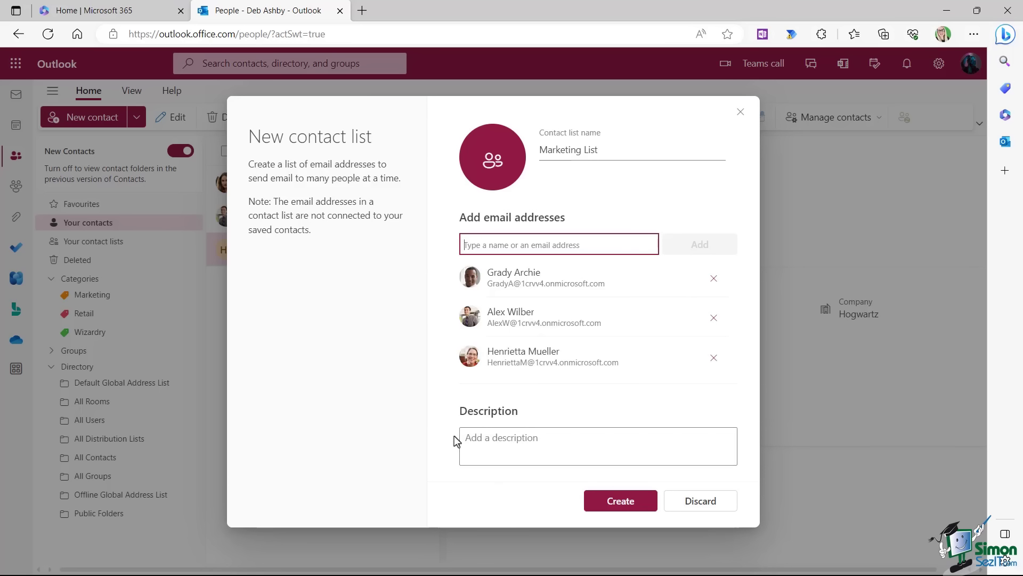
pyautogui.click(625, 508)
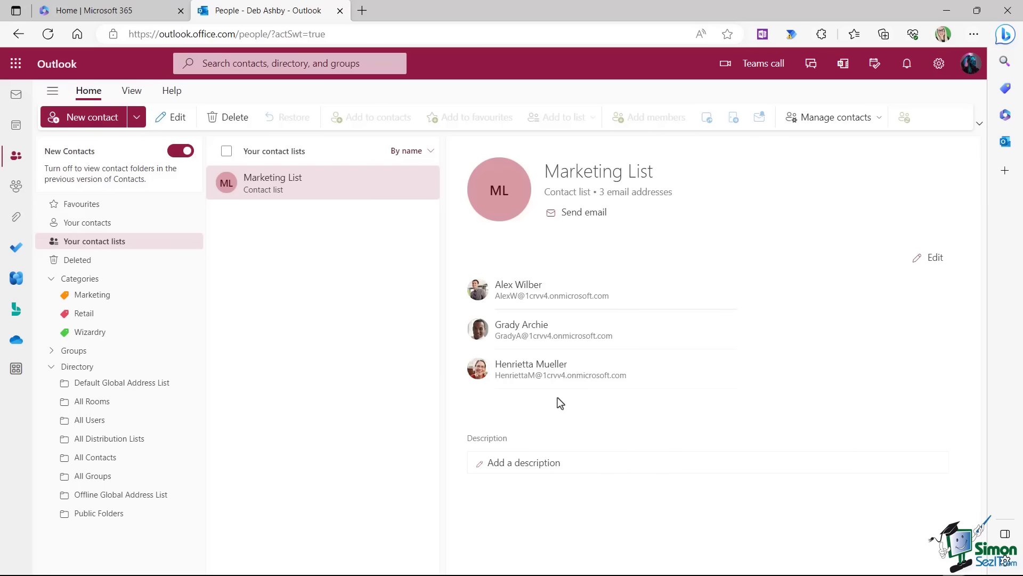
# Start an email to the Marketing List, expand it into its three members, then close it.
pyautogui.click(578, 213)
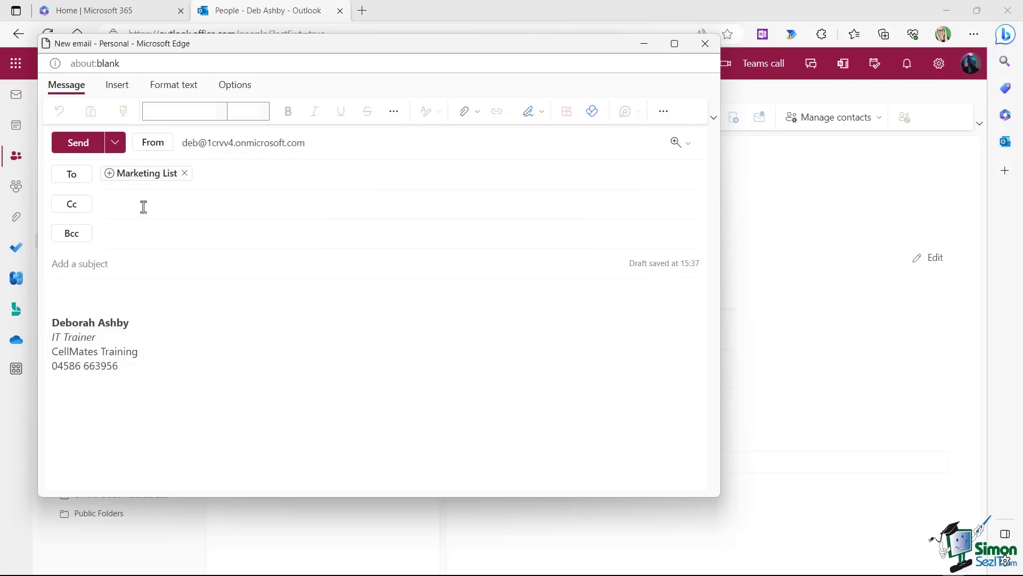
pyautogui.click(109, 174)
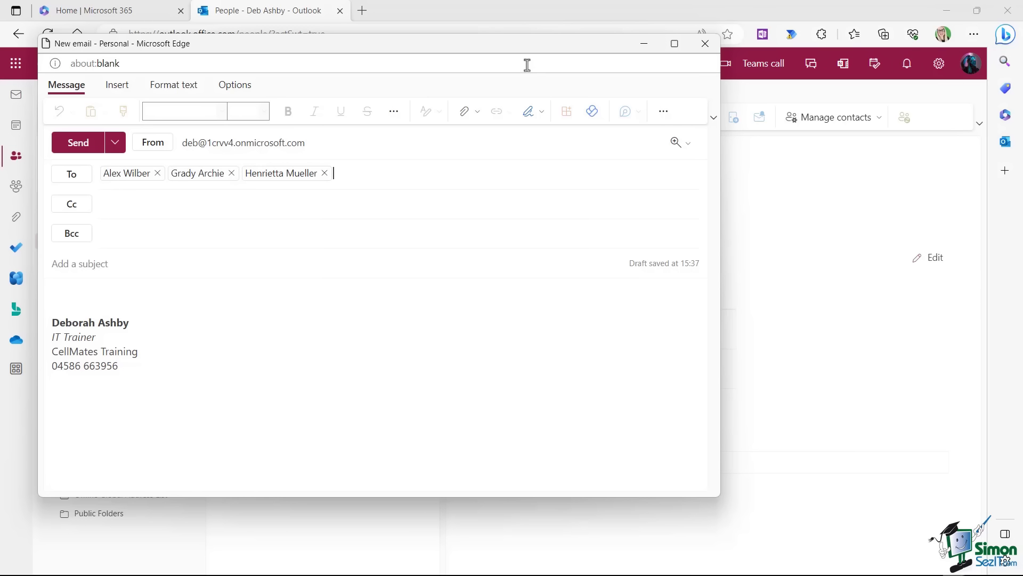
pyautogui.moveTo(515, 46); pyautogui.dragTo(534, 122)
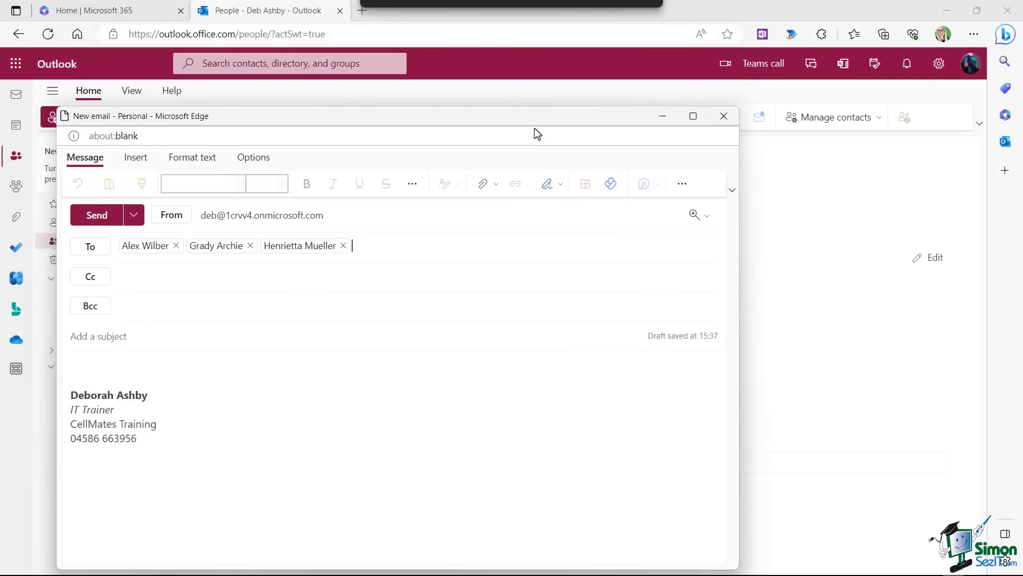
pyautogui.click(723, 119)
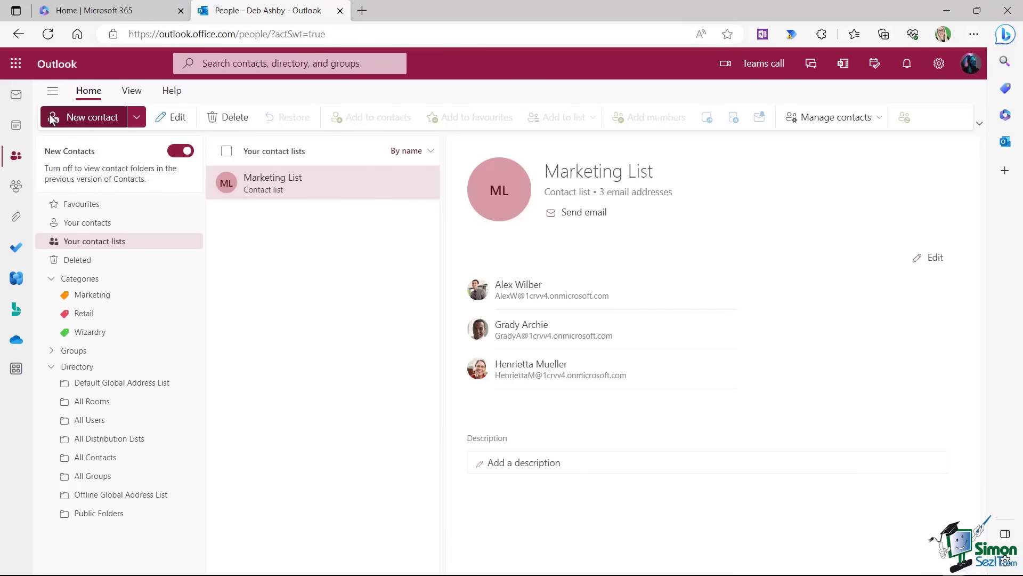
# Address a new email to Marketing List via 'mark' in To, then open the New contact dropdown.
pyautogui.click(16, 99)
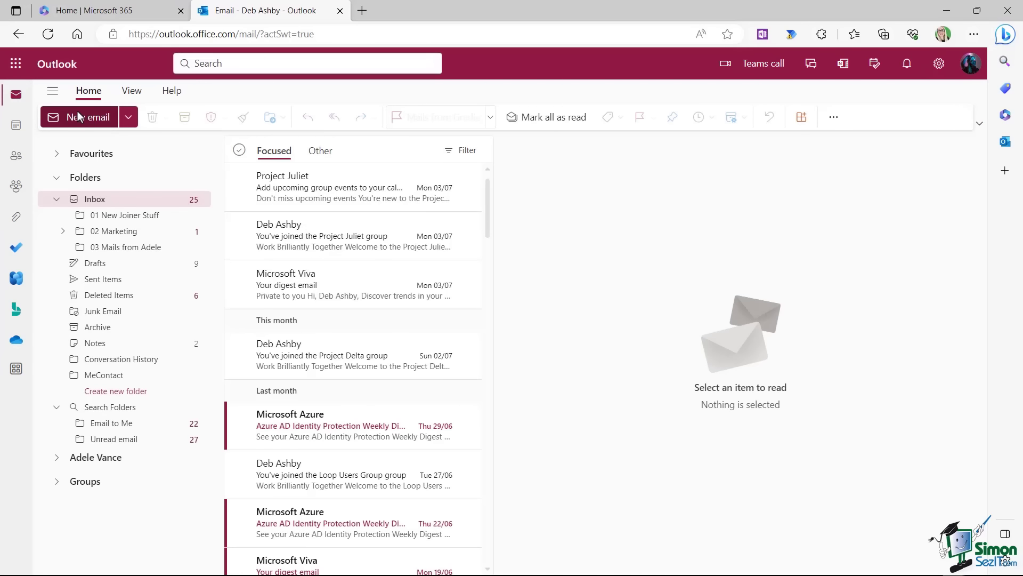
pyautogui.click(87, 117)
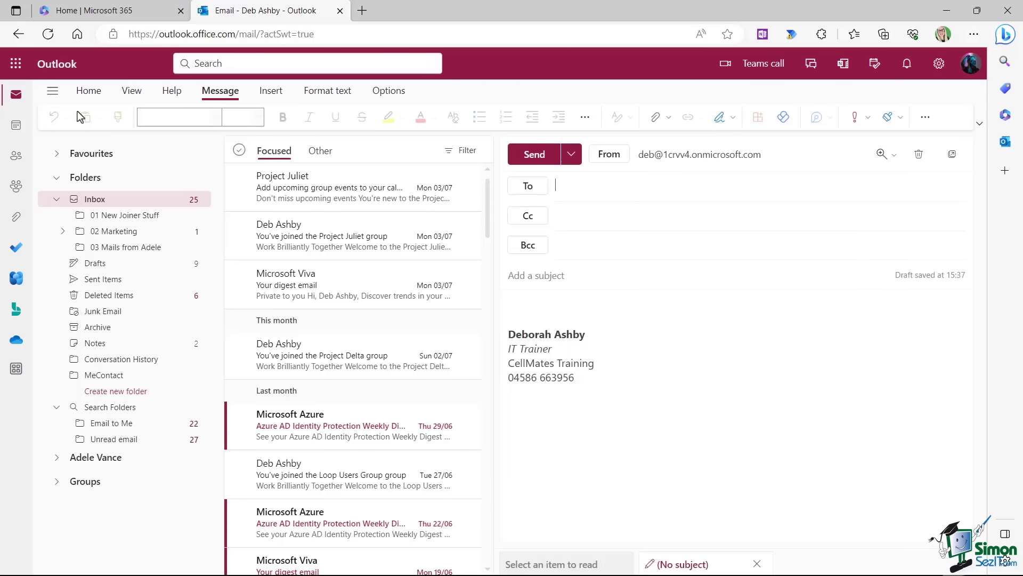
pyautogui.write('mark')
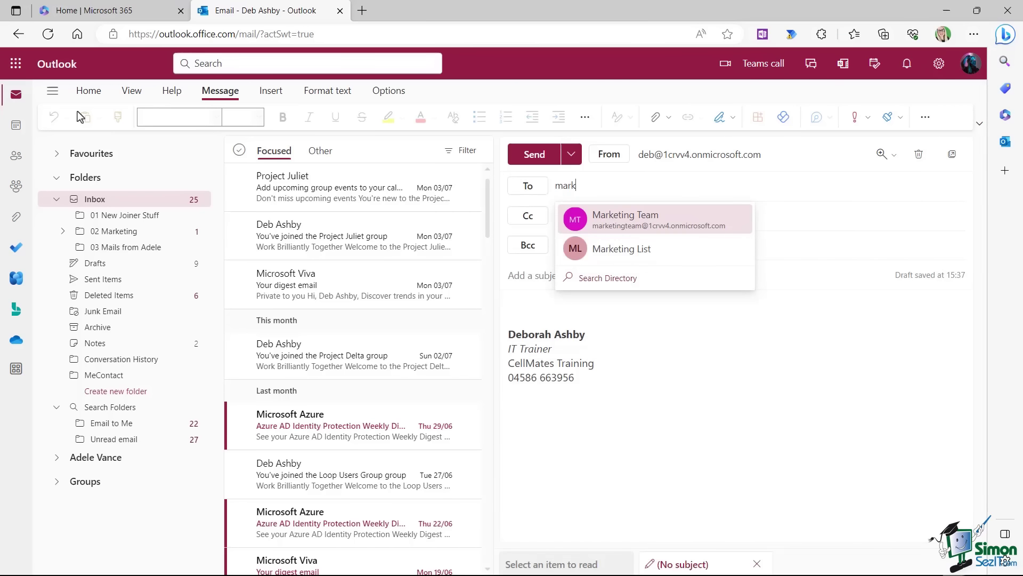
pyautogui.click(636, 255)
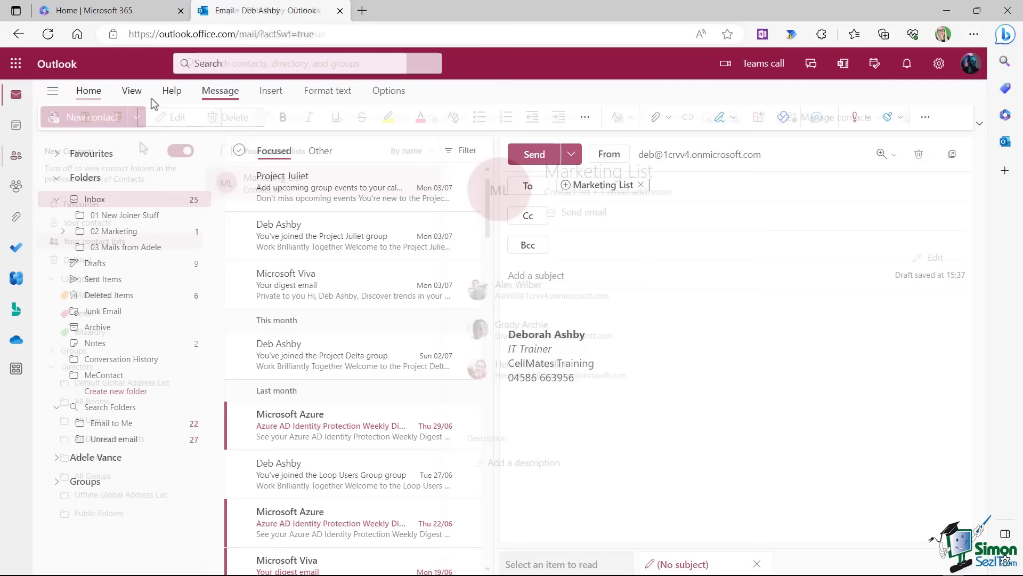
pyautogui.click(141, 118)
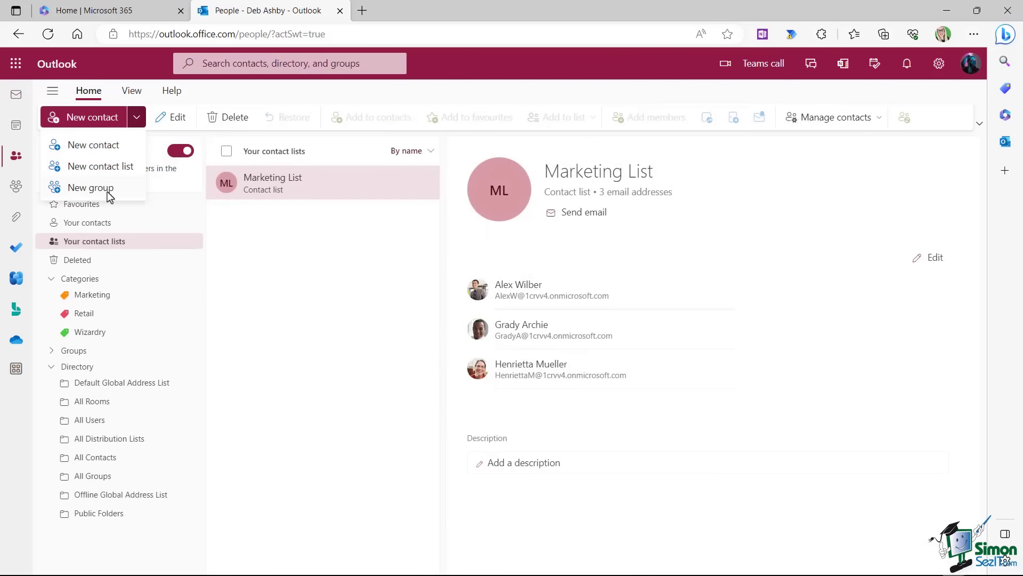
# Open and discard a new group form, then browse the Groups folders and All Groups.
pyautogui.click(91, 187)
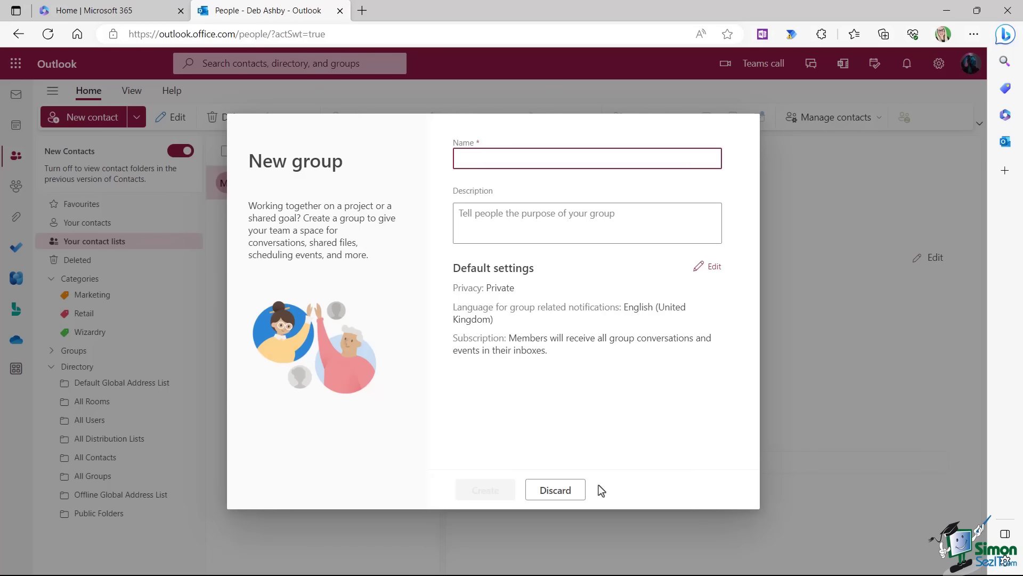
pyautogui.click(555, 489)
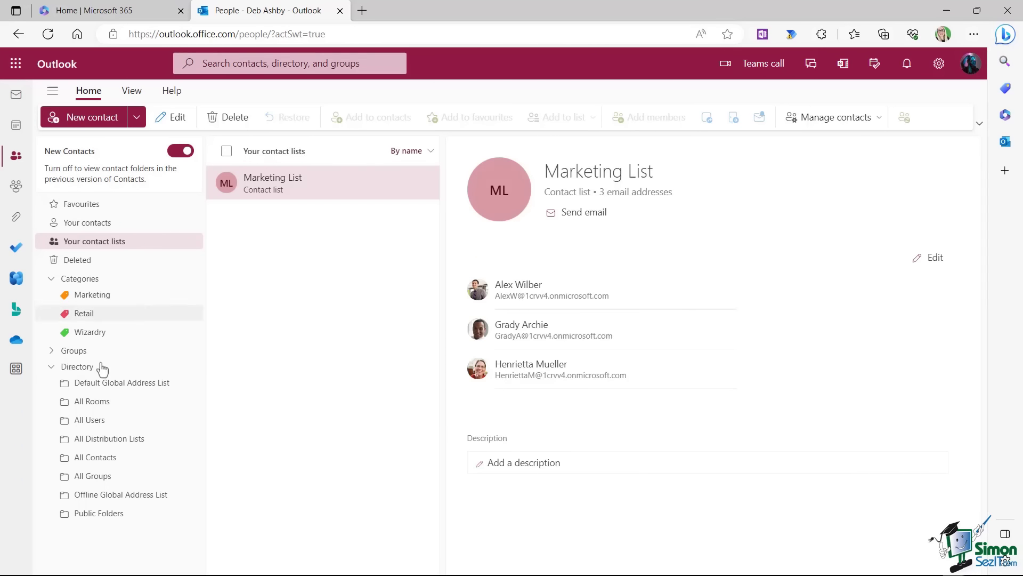
pyautogui.click(52, 351)
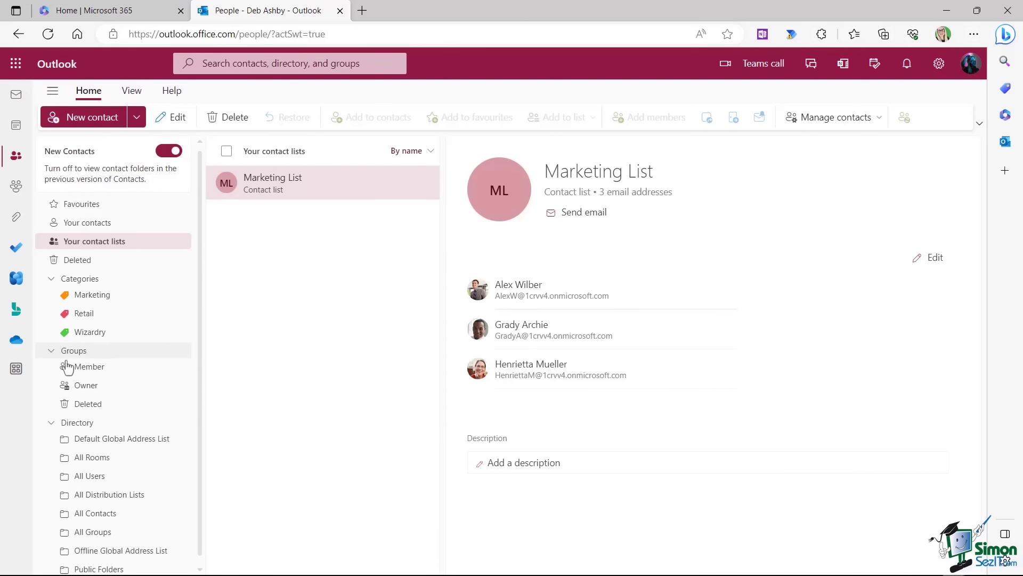
pyautogui.click(73, 351)
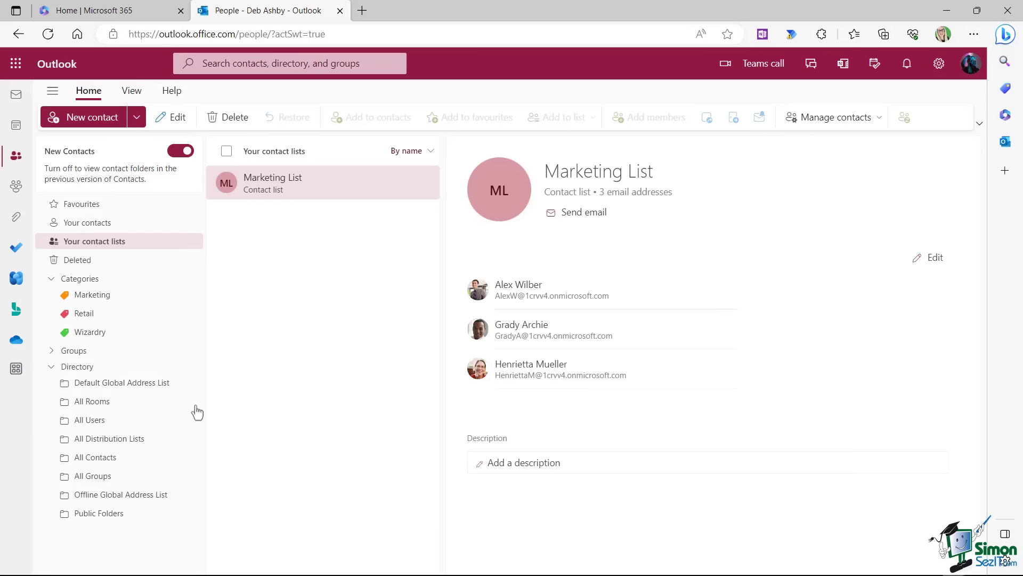
pyautogui.click(93, 476)
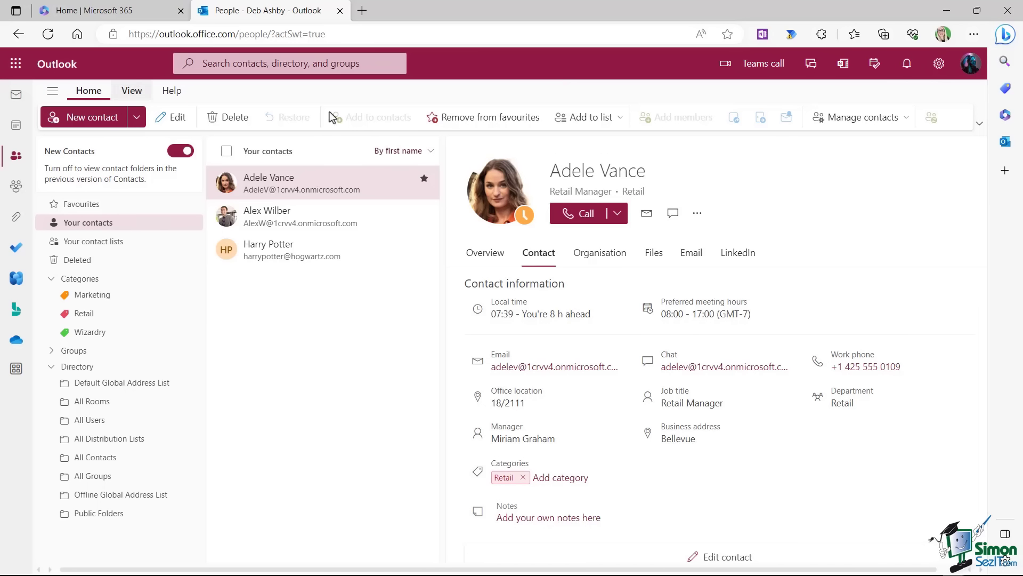
# Export all contacts to contacts.csv via Manage contacts, then open the downloaded file.
pyautogui.click(906, 118)
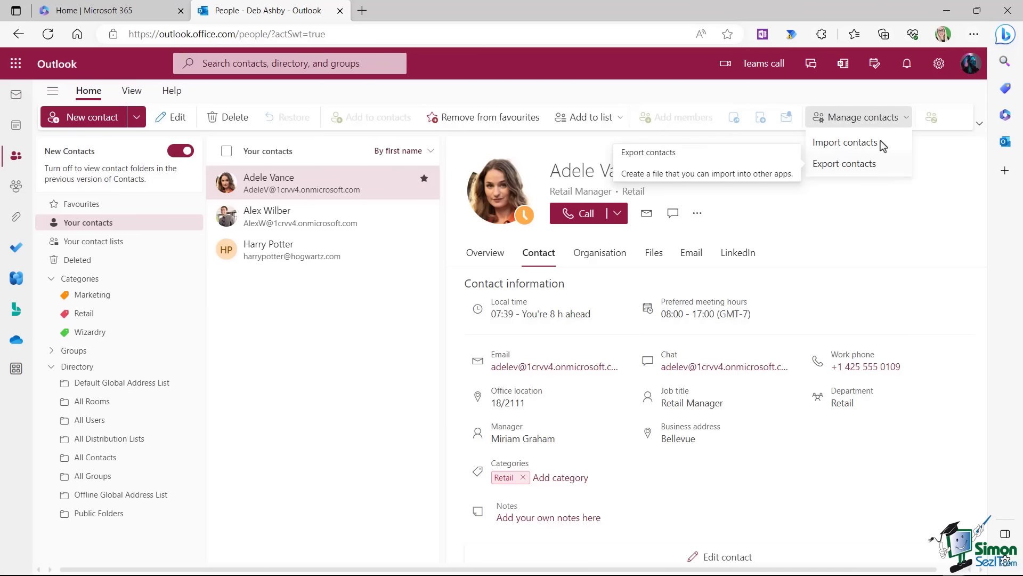
pyautogui.click(860, 168)
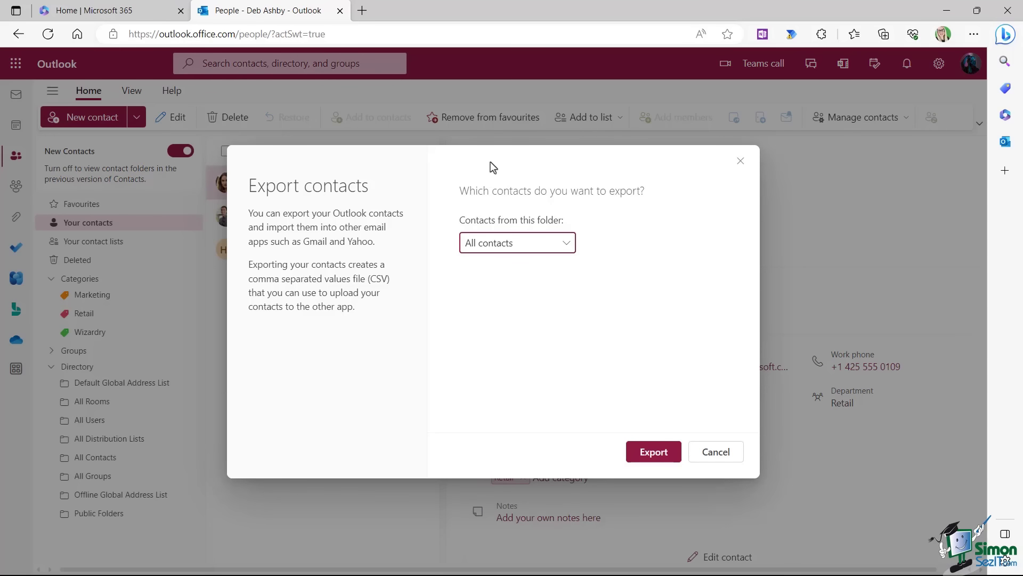
pyautogui.click(568, 247)
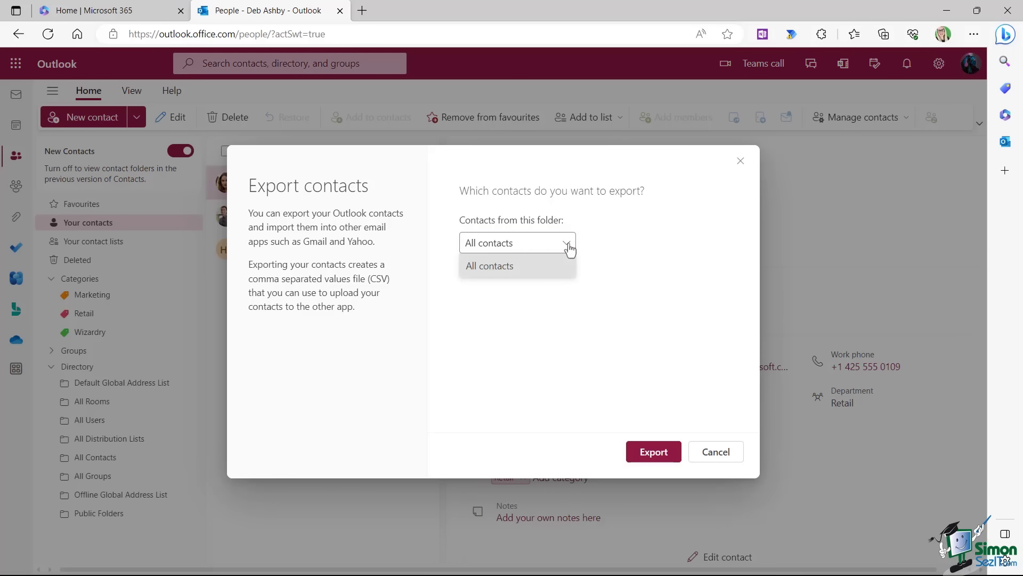
pyautogui.click(509, 270)
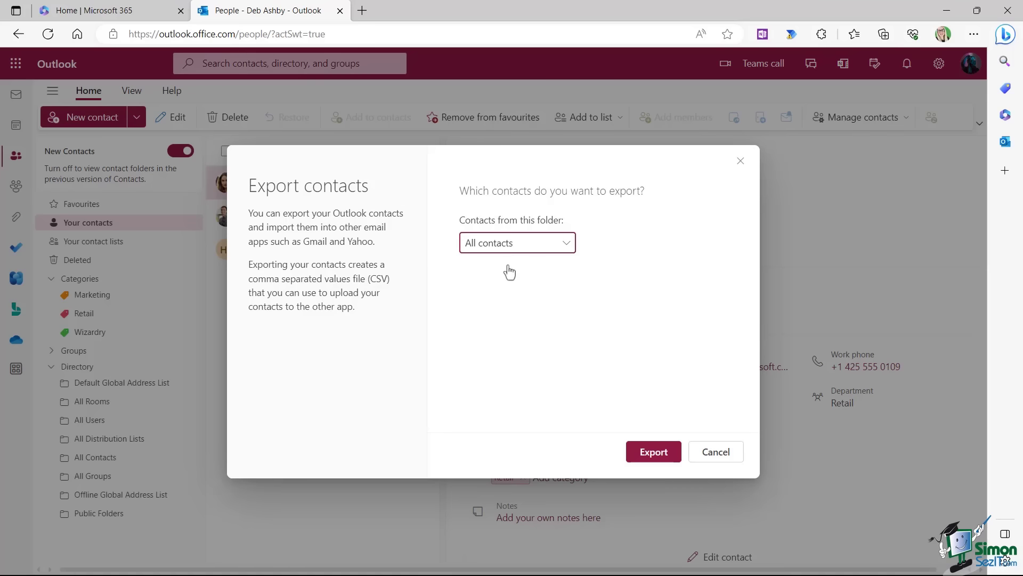
pyautogui.click(652, 452)
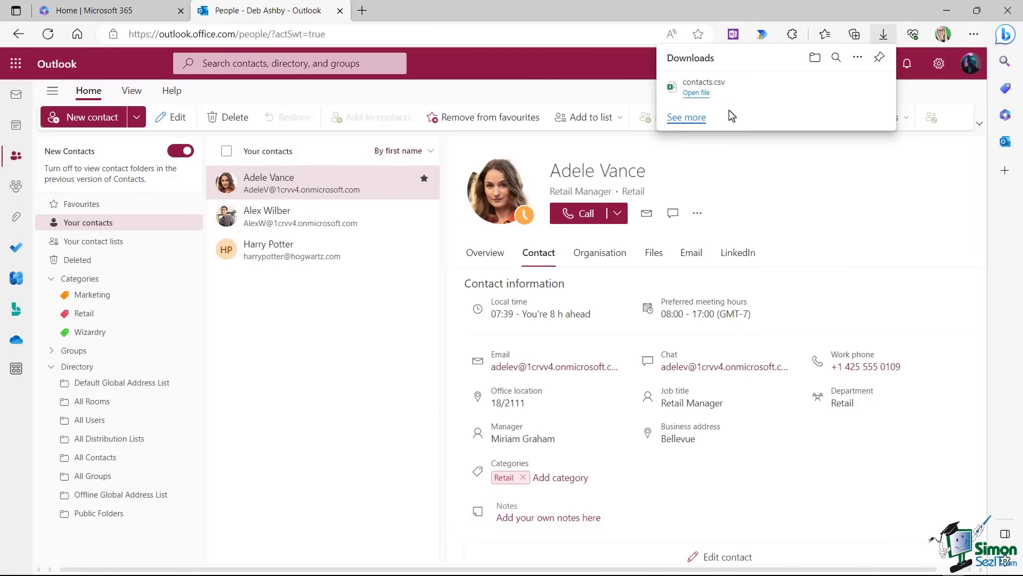
pyautogui.click(695, 93)
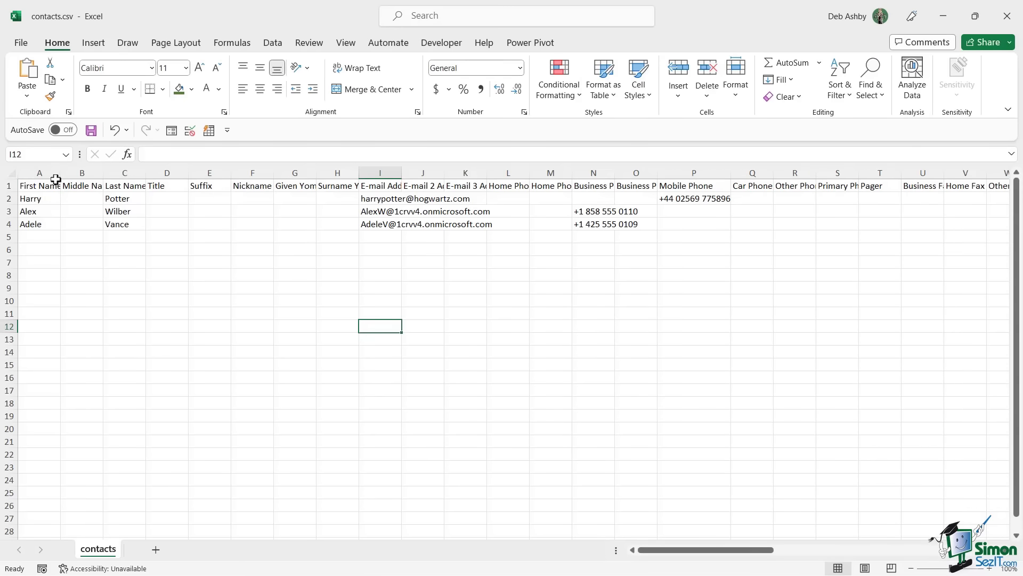
# Select columns A through M of contacts.csv, then clear the selection.
pyautogui.click(50, 172)
pyautogui.moveTo(49, 171); pyautogui.dragTo(554, 172)
pyautogui.click(390, 274)
pyautogui.click(187, 281)
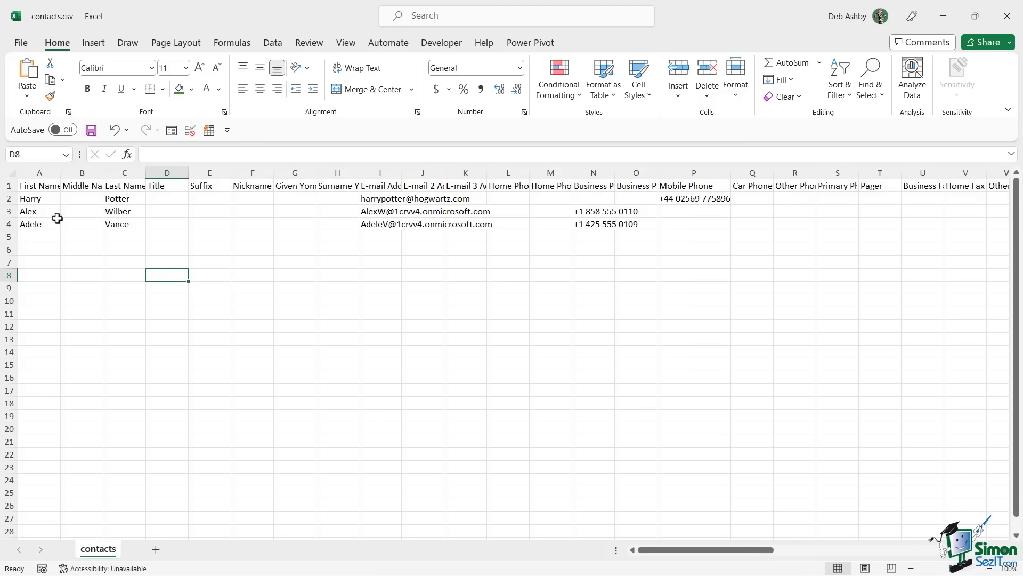
# Check the first contact's First Name, E-mail Address and Business Phone cells.
pyautogui.click(42, 197)
pyautogui.click(122, 198)
pyautogui.click(373, 198)
pyautogui.click(464, 198)
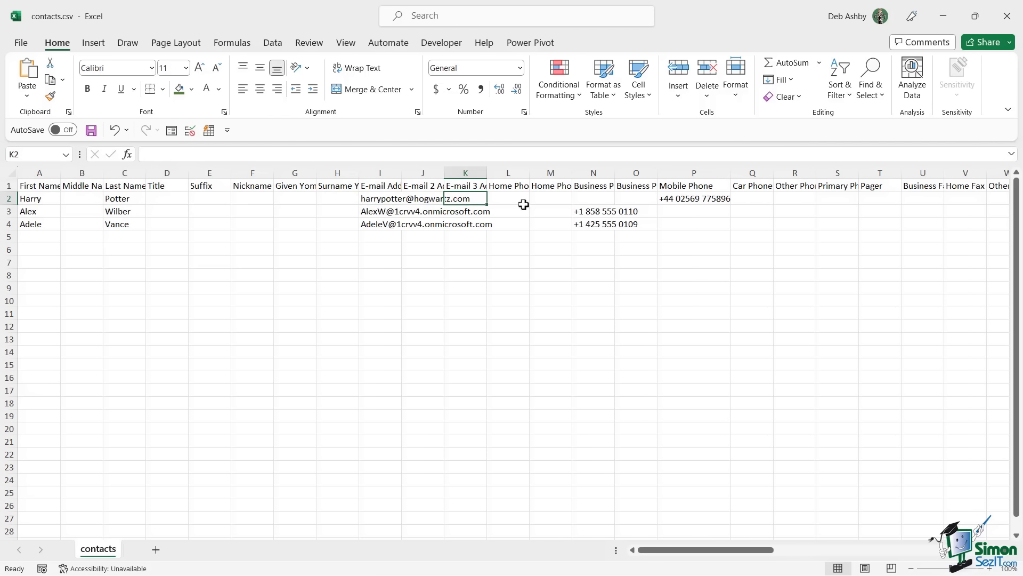
pyautogui.click(637, 210)
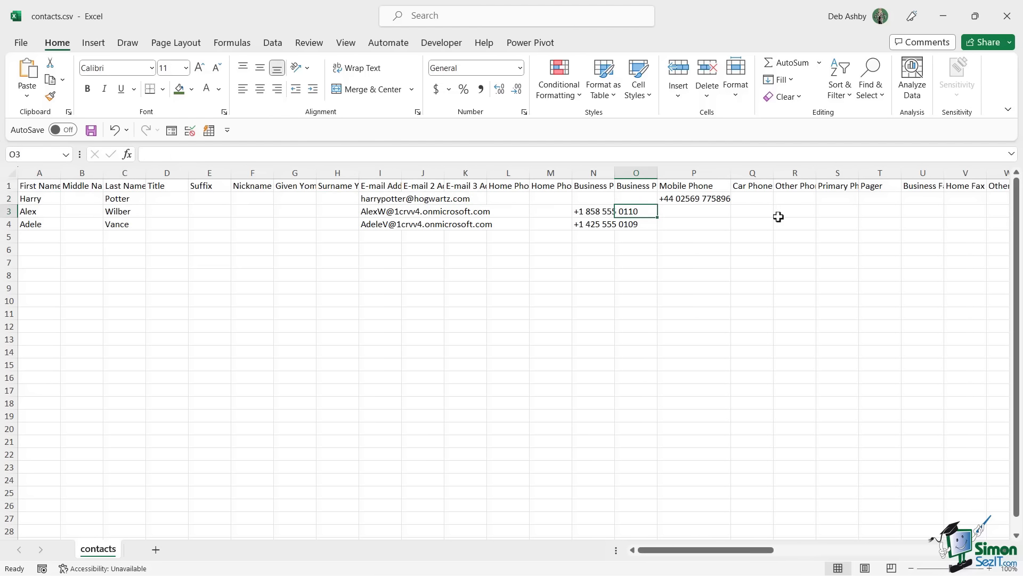
pyautogui.click(624, 275)
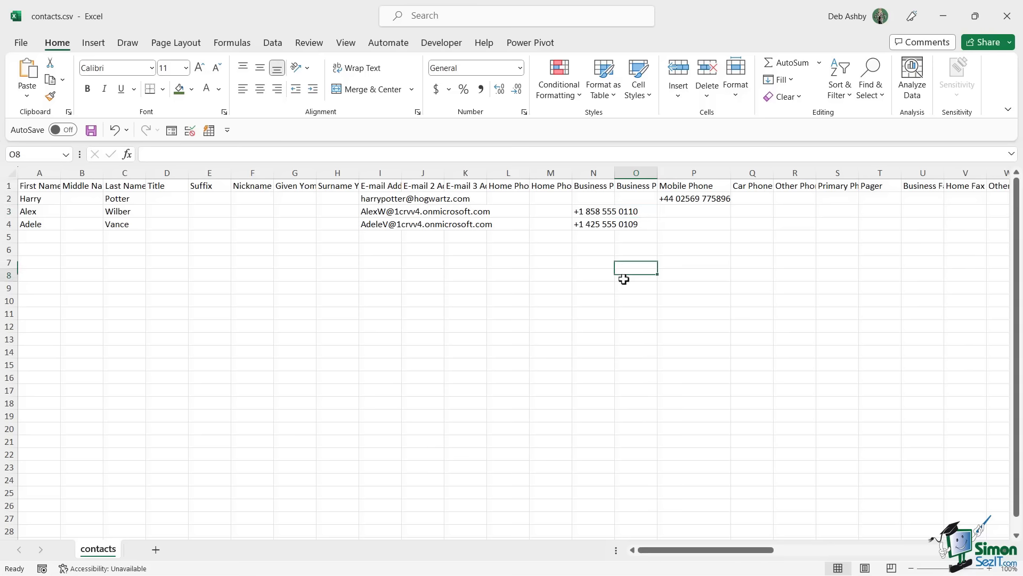
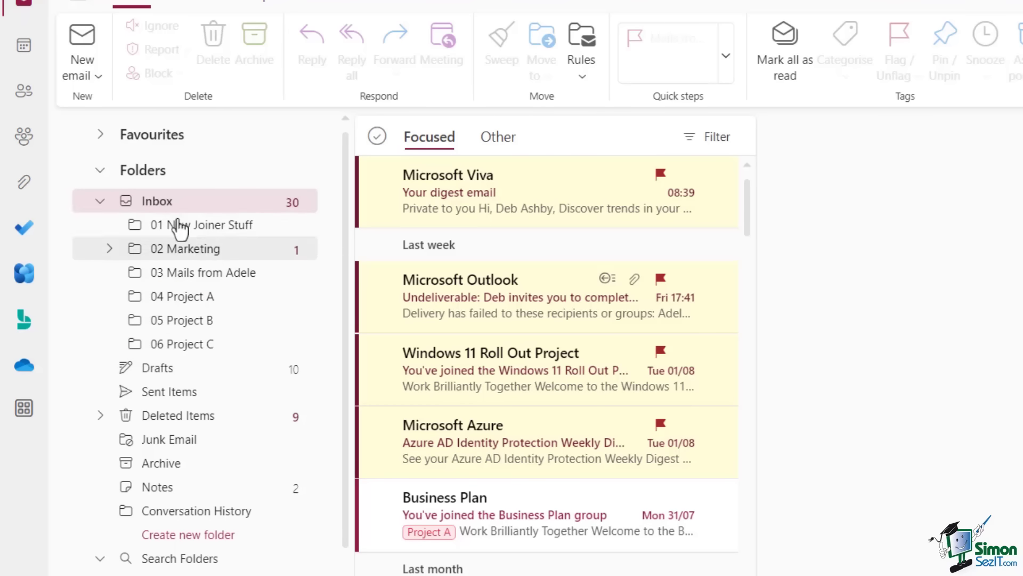
# Open the Microsoft Viva digest email and flag it for follow-up today.
pyautogui.rightClick(161, 202)
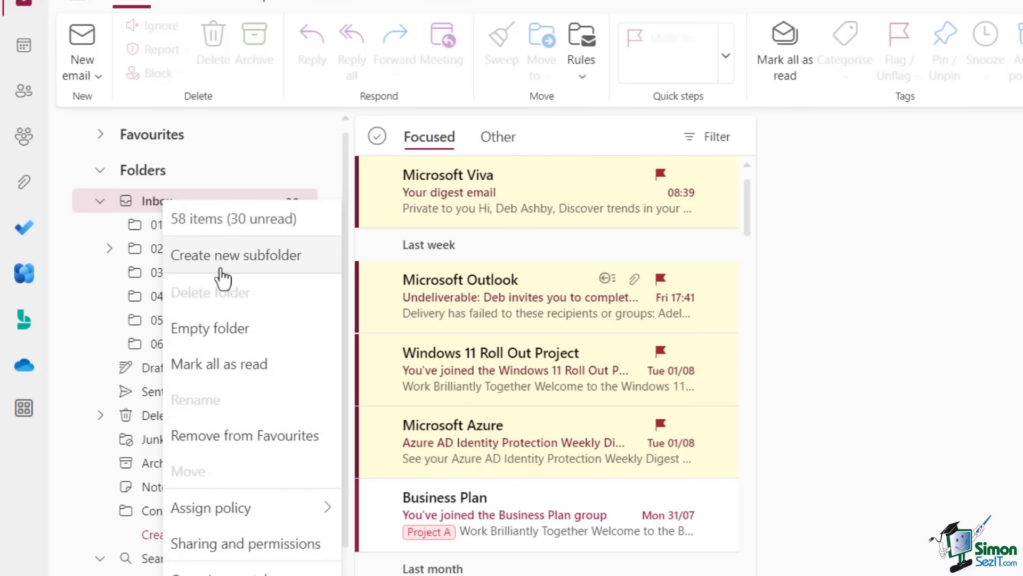
pyautogui.click(717, 299)
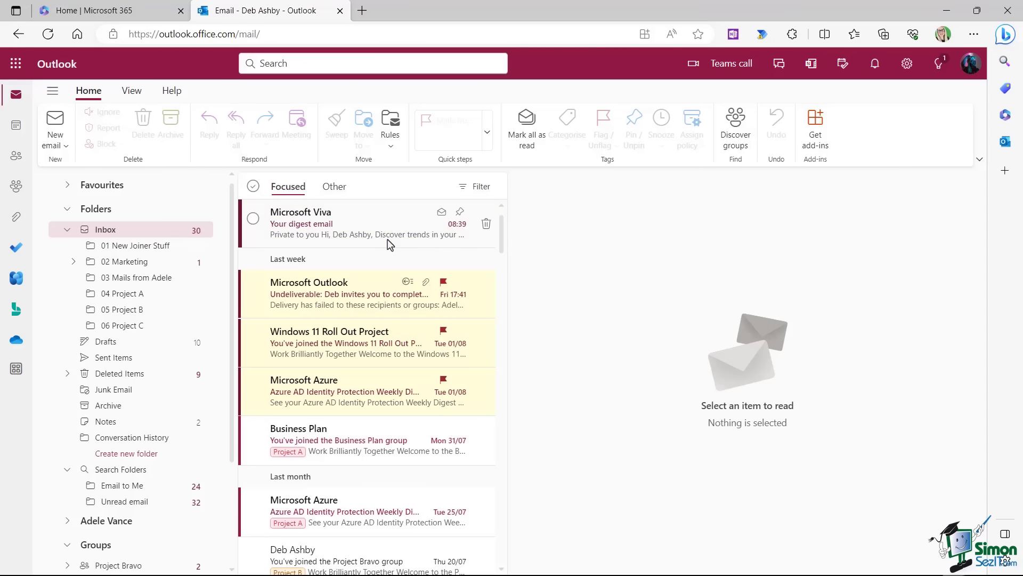
pyautogui.rightClick(380, 219)
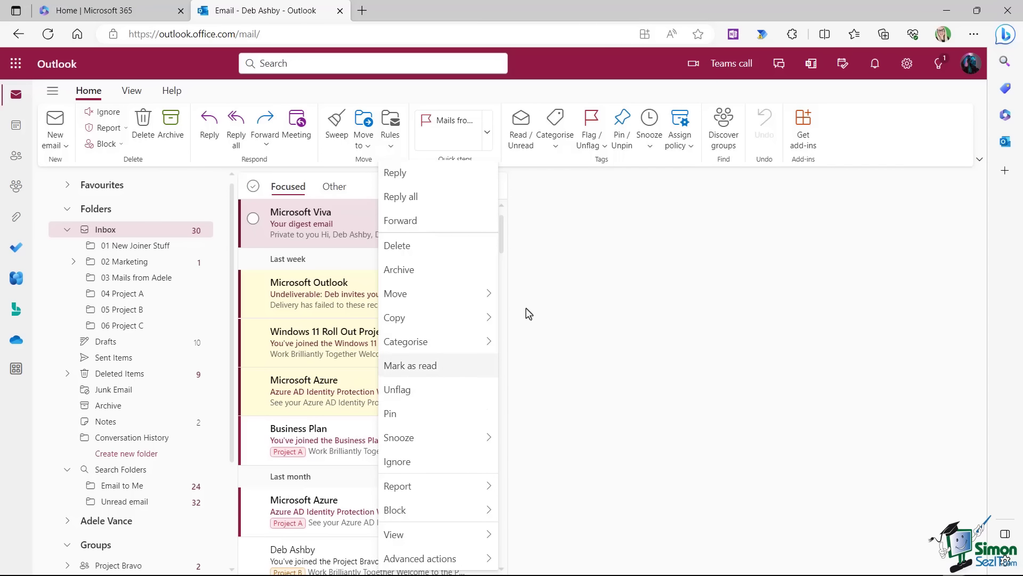
pyautogui.click(608, 166)
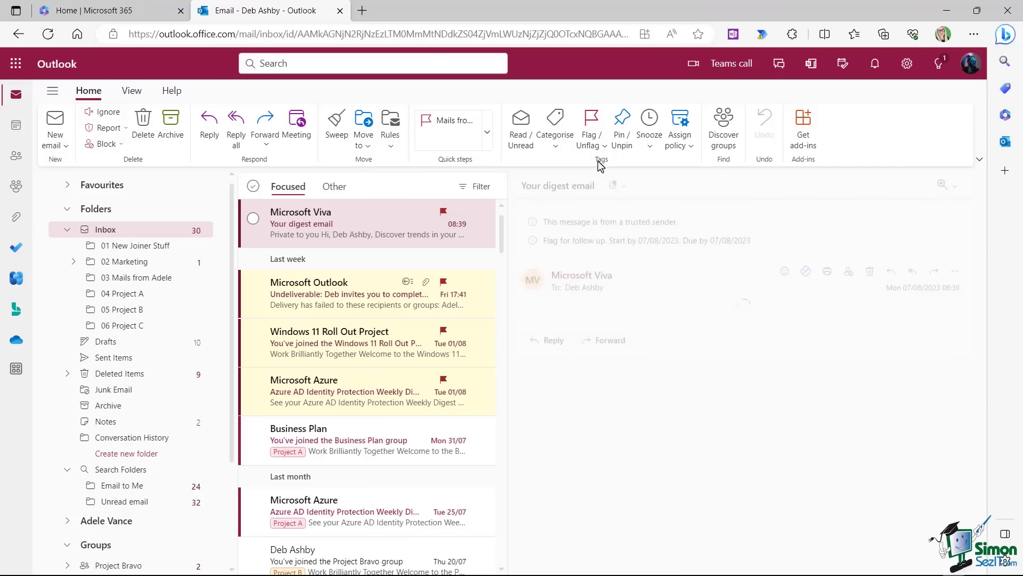
pyautogui.click(604, 146)
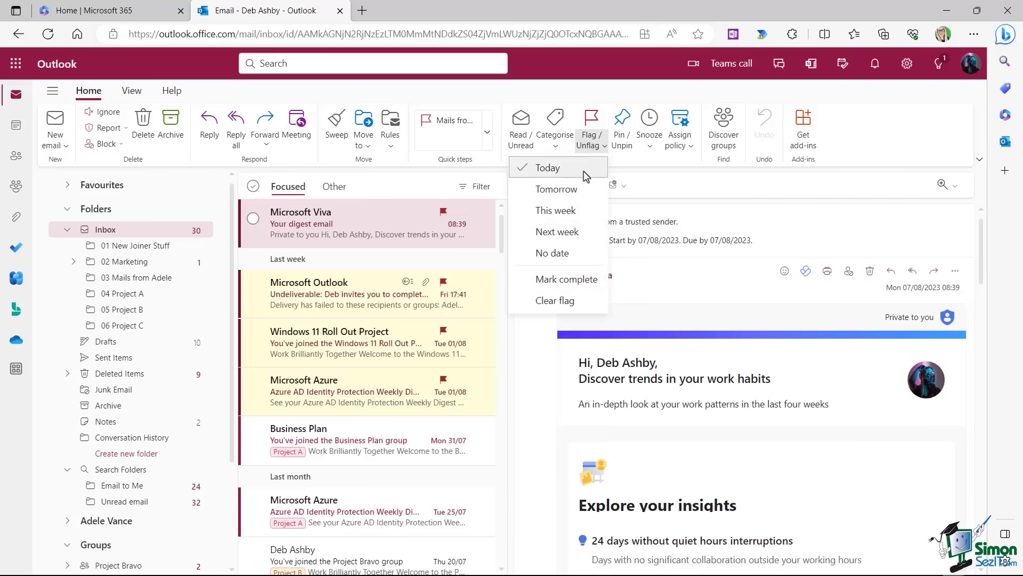
pyautogui.click(482, 92)
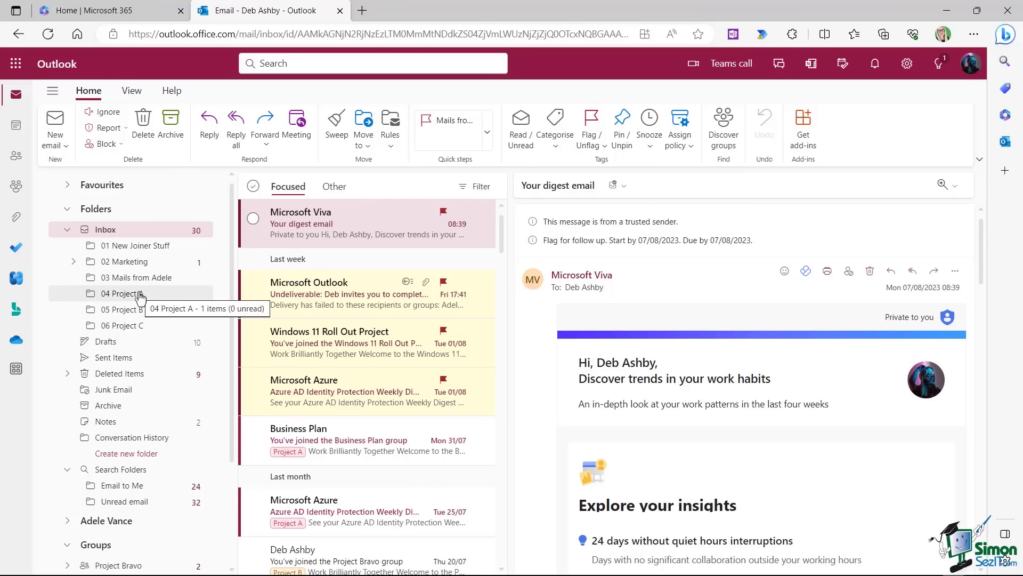
# Edit the Project A rule, keeping Flag and Move to, tick Run rule now, and save.
pyautogui.click(392, 149)
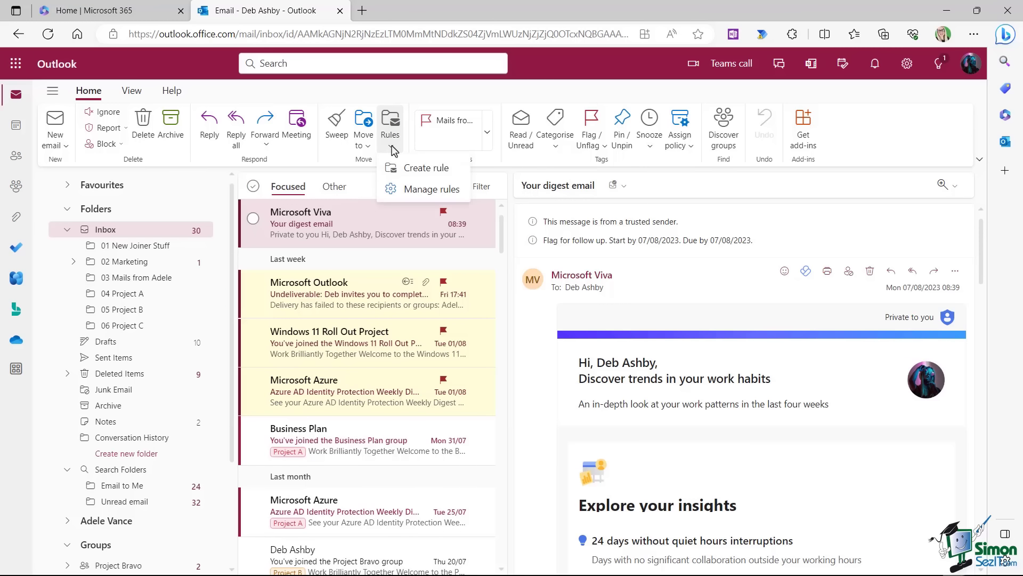
pyautogui.click(408, 193)
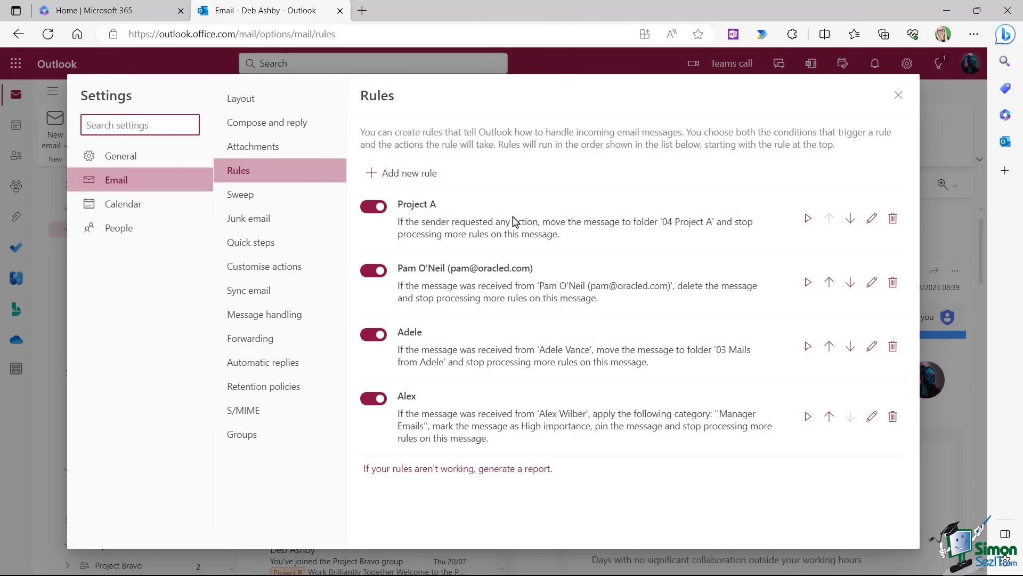
pyautogui.click(871, 219)
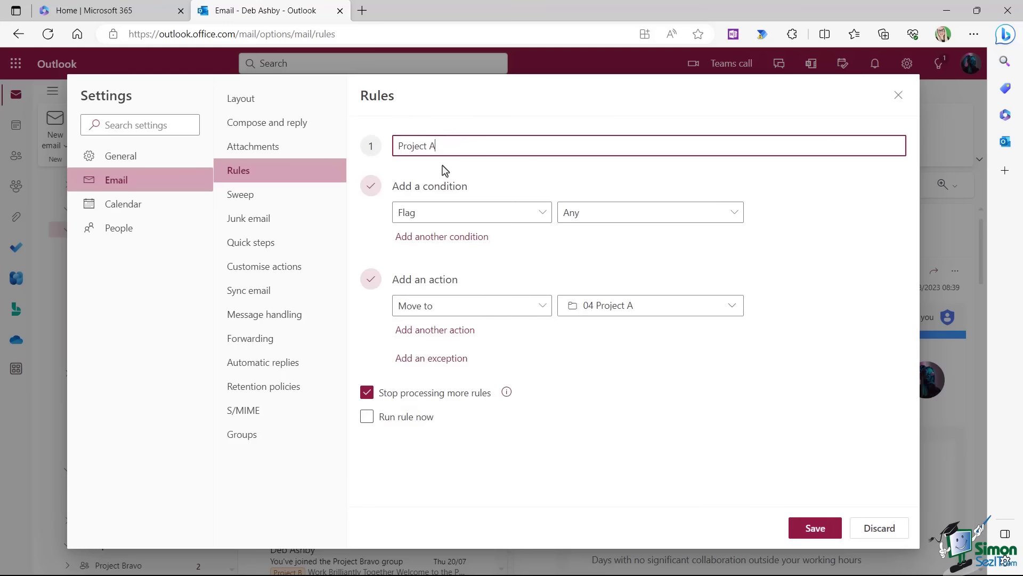
pyautogui.click(543, 213)
pyautogui.click(792, 207)
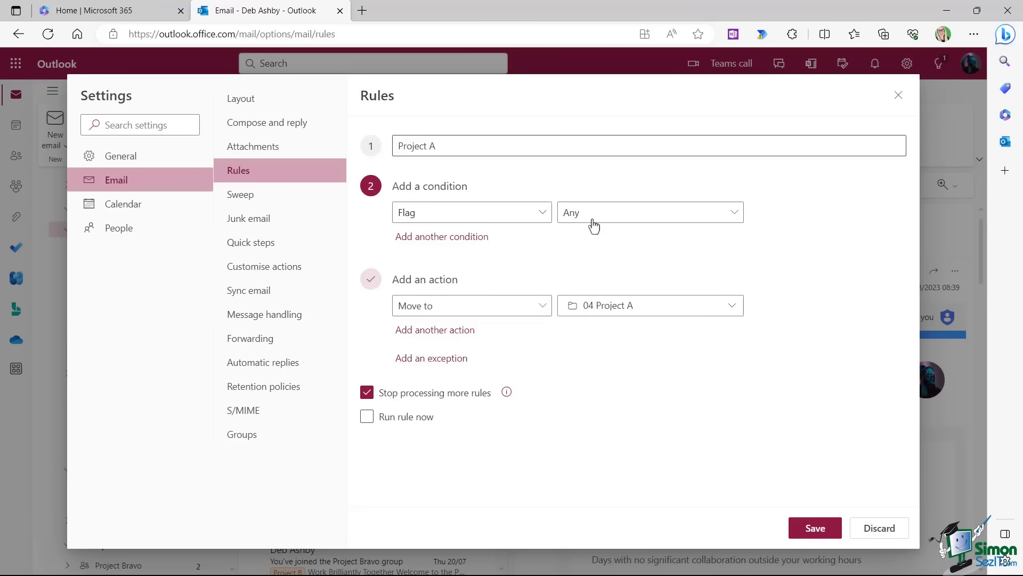
pyautogui.click(545, 314)
pyautogui.click(545, 314)
pyautogui.click(850, 286)
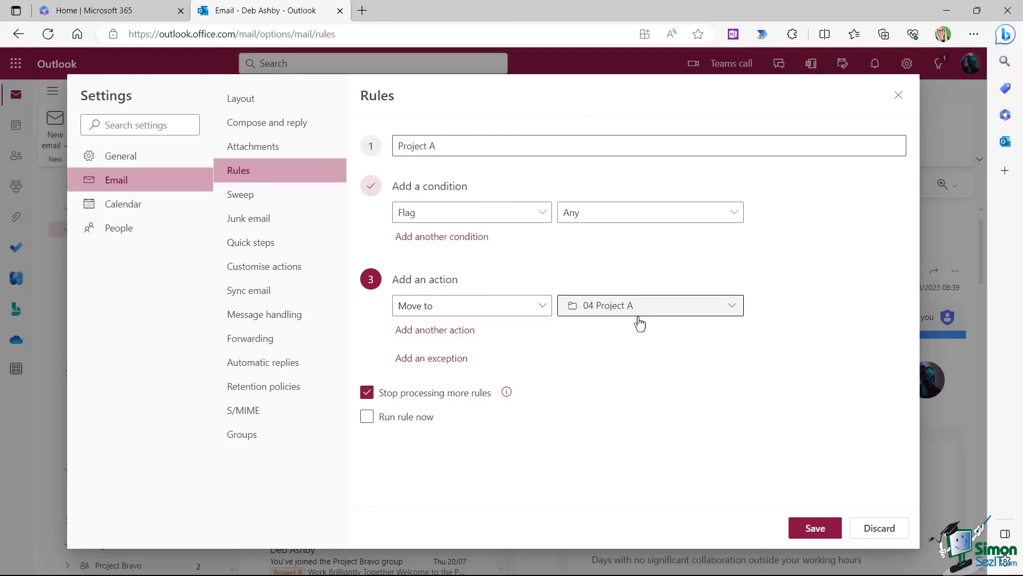
pyautogui.click(367, 417)
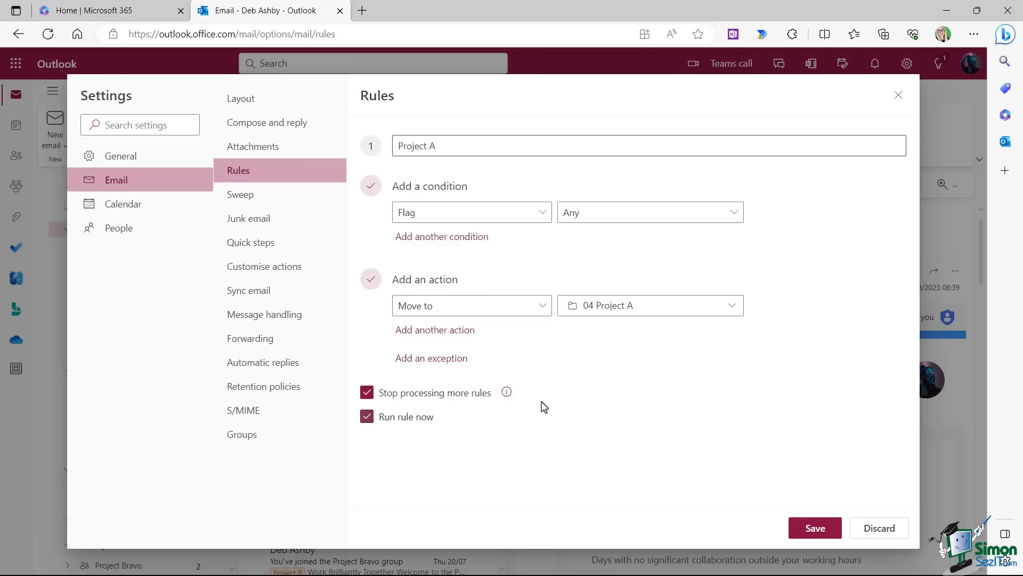
pyautogui.click(816, 529)
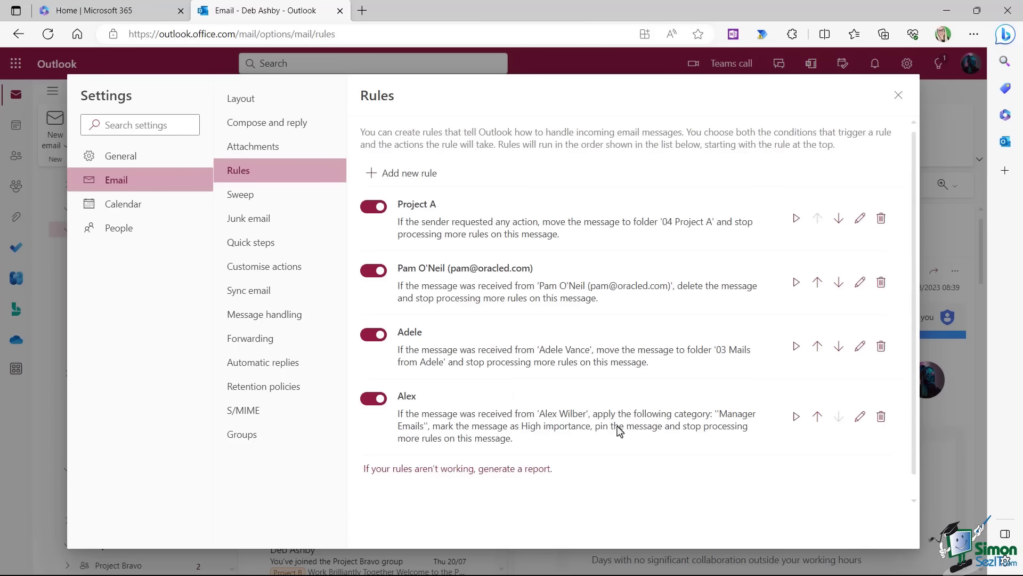
# Check the 04 Project A folder, then return to the Inbox.
pyautogui.click(898, 96)
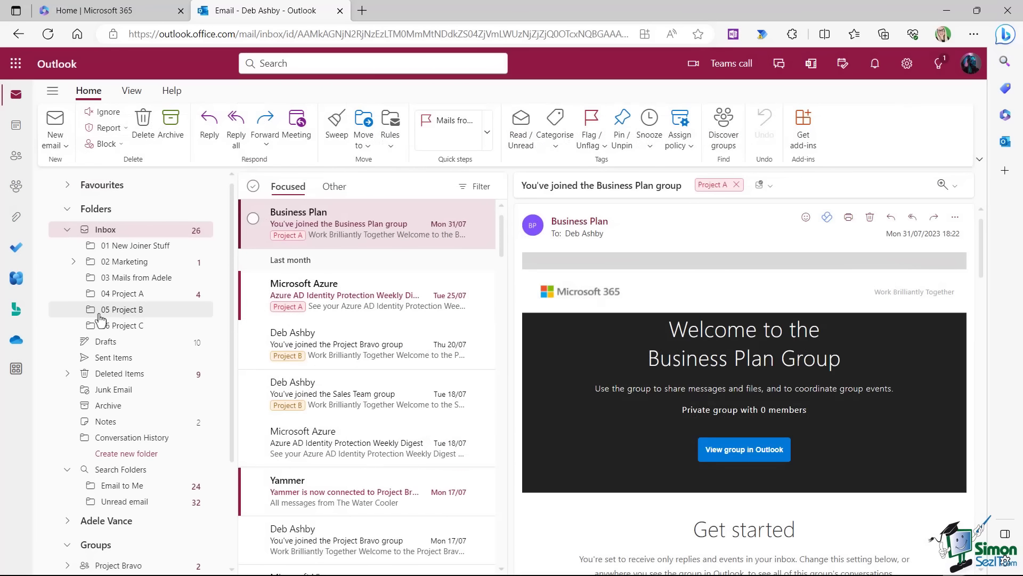
pyautogui.click(129, 296)
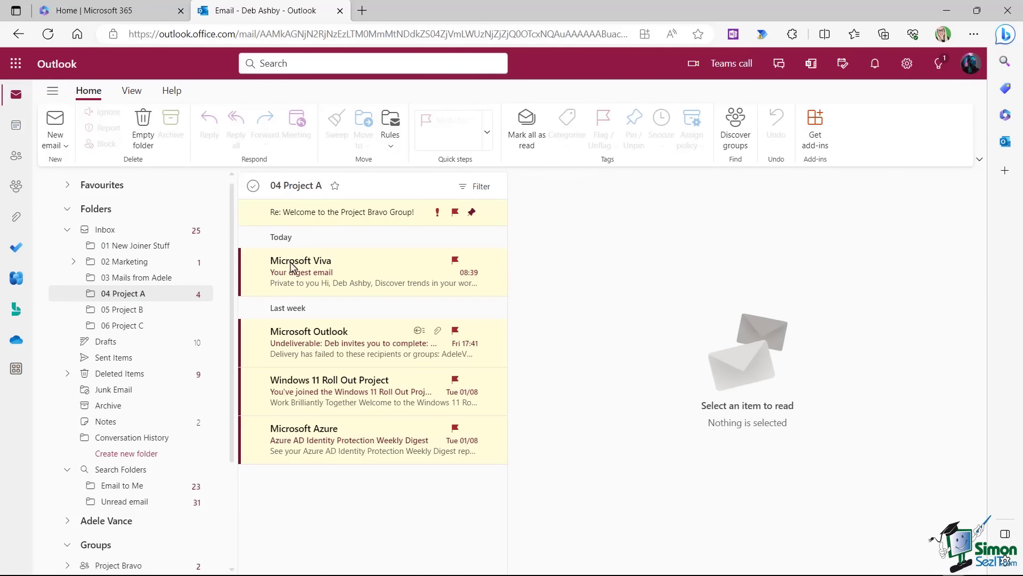
pyautogui.click(105, 230)
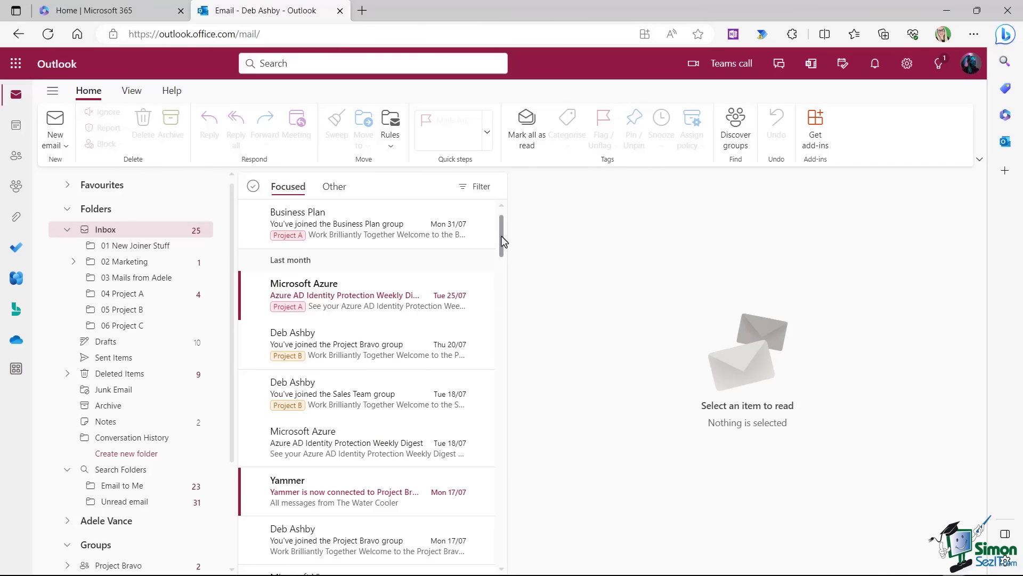
# Create and save a new email signature named with the user's name.
pyautogui.click(907, 63)
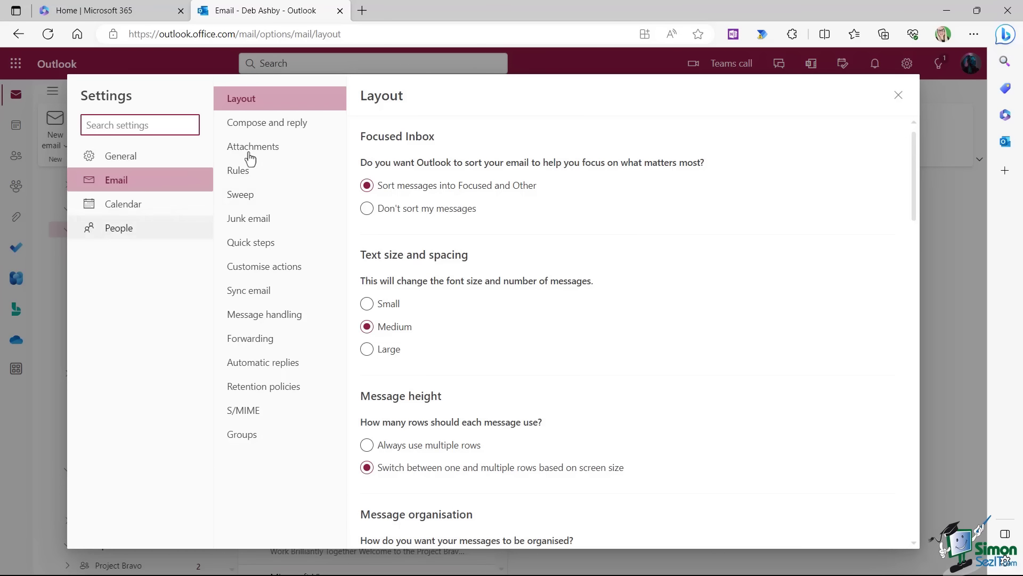
pyautogui.click(250, 122)
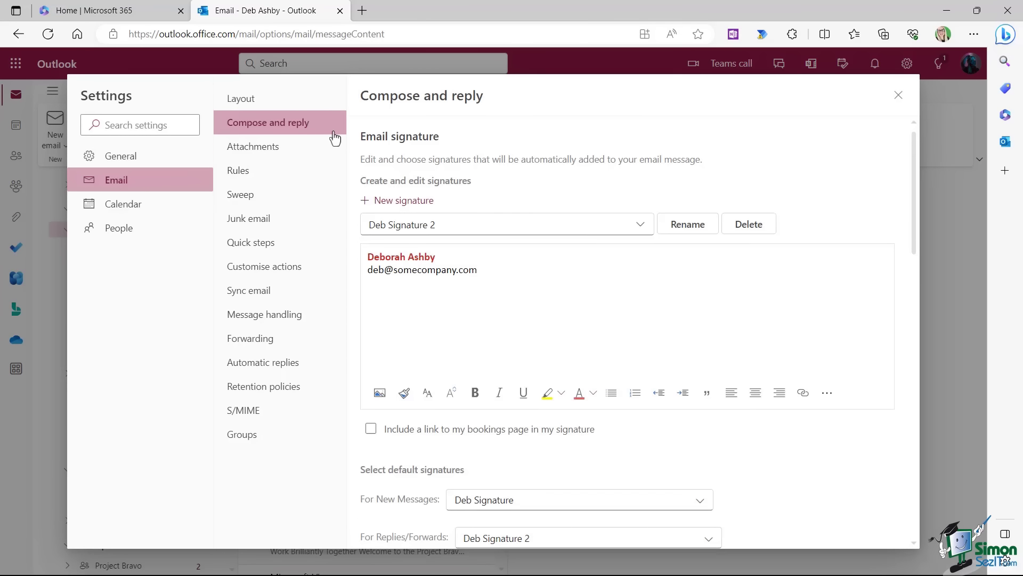
pyautogui.click(403, 202)
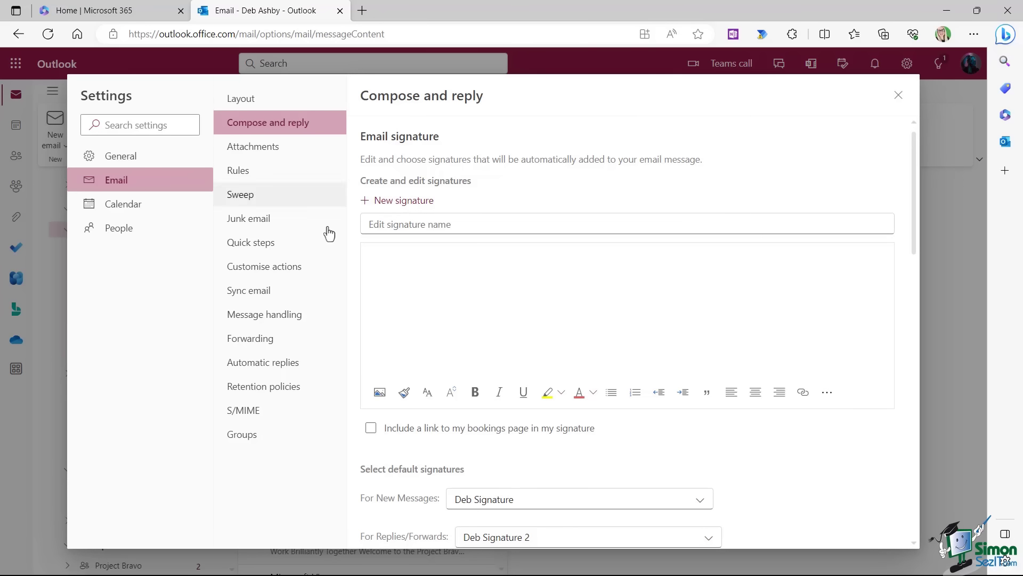
pyautogui.click(456, 228)
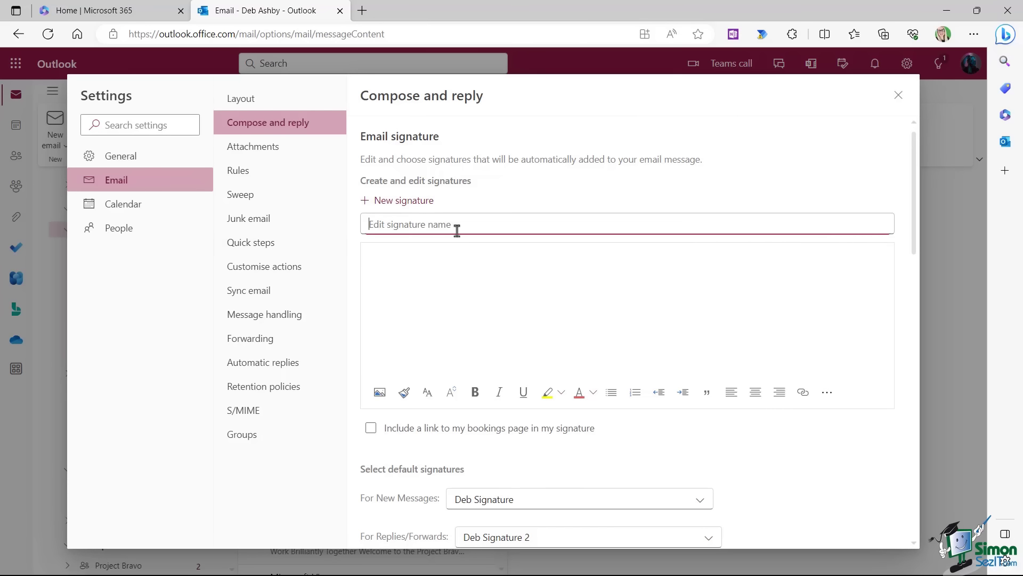
pyautogui.write('Deb 3')
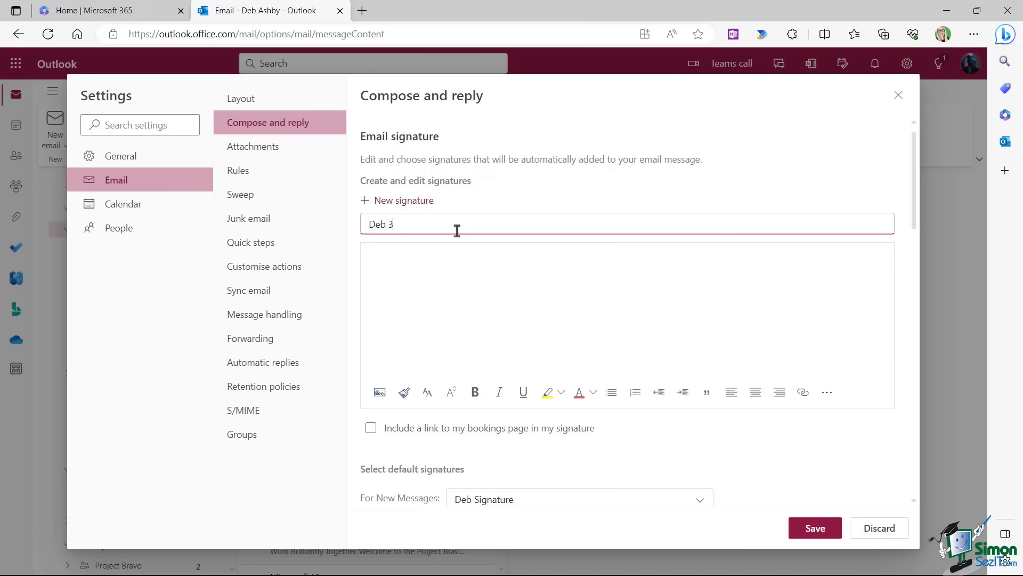
pyautogui.click(380, 255)
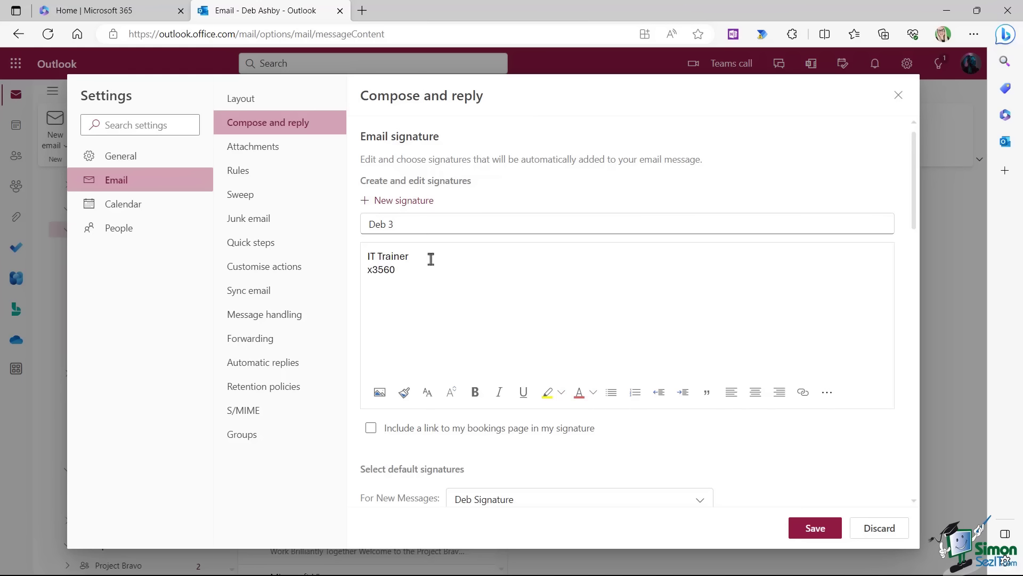
pyautogui.click(812, 527)
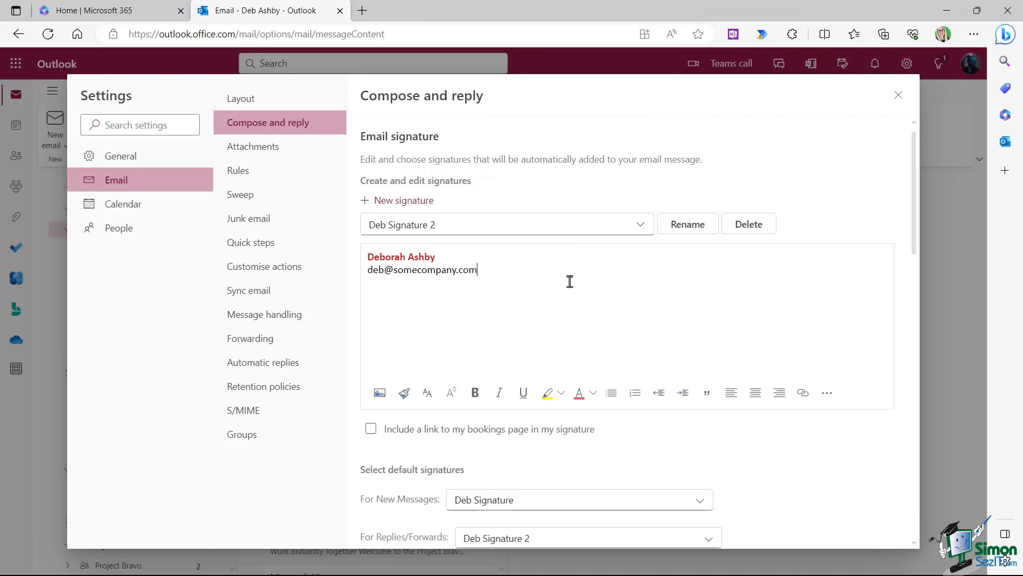
# Make the new signature default for new messages, (No signature) for replies/forwards, and save.
pyautogui.scroll(-5, 574, 308)
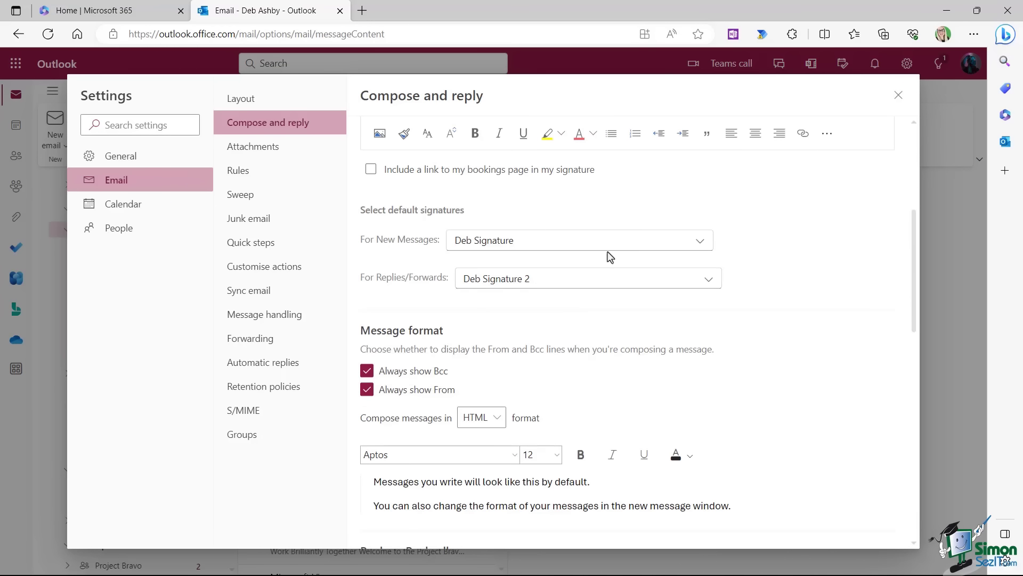
pyautogui.click(698, 244)
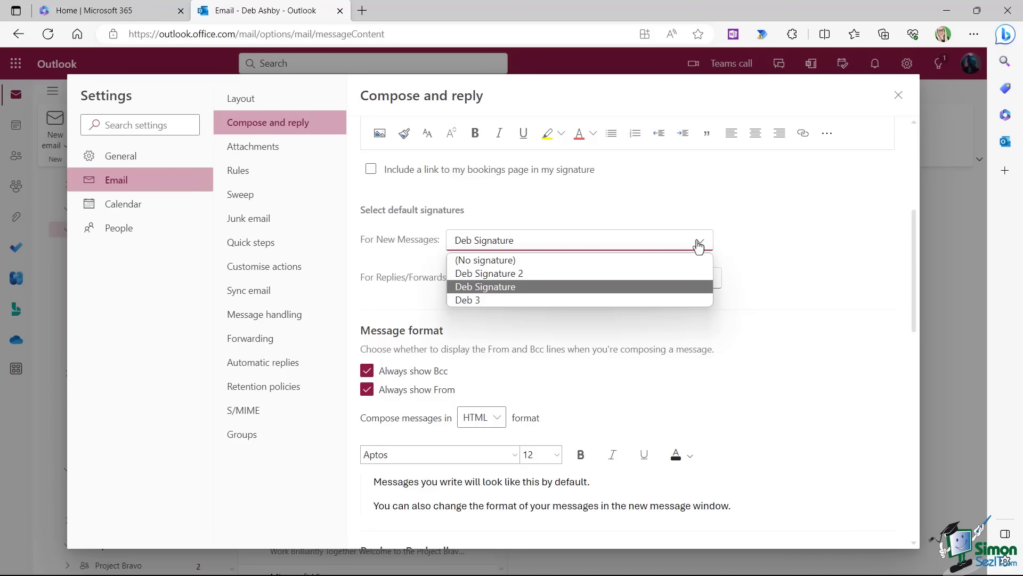
pyautogui.click(464, 300)
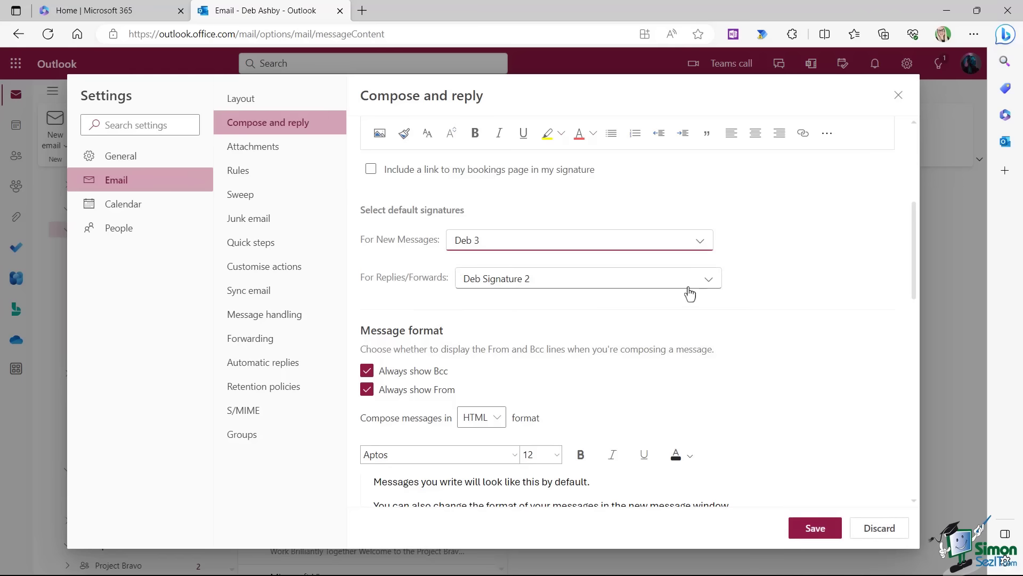
pyautogui.click(709, 280)
pyautogui.click(533, 300)
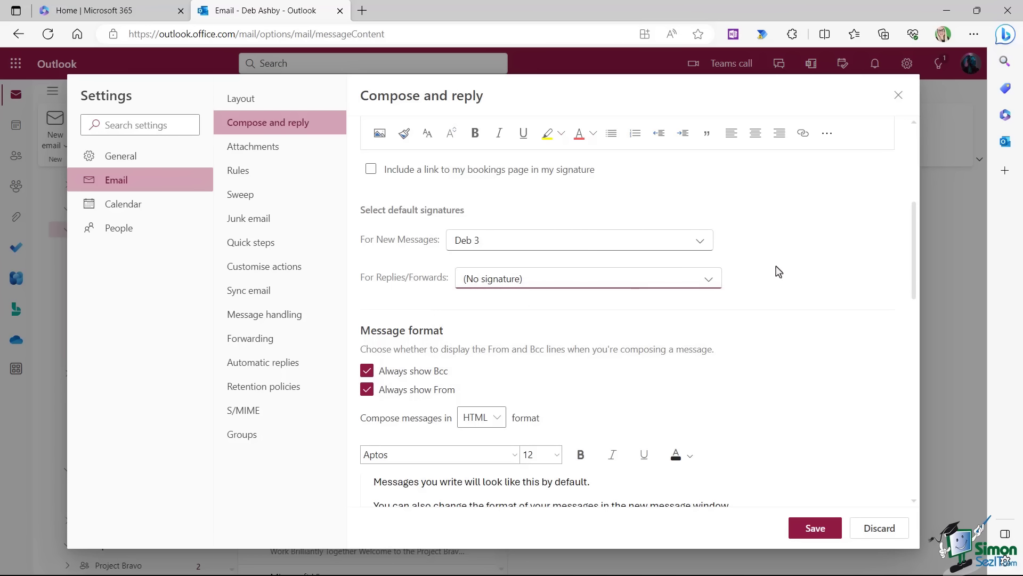
pyautogui.click(807, 533)
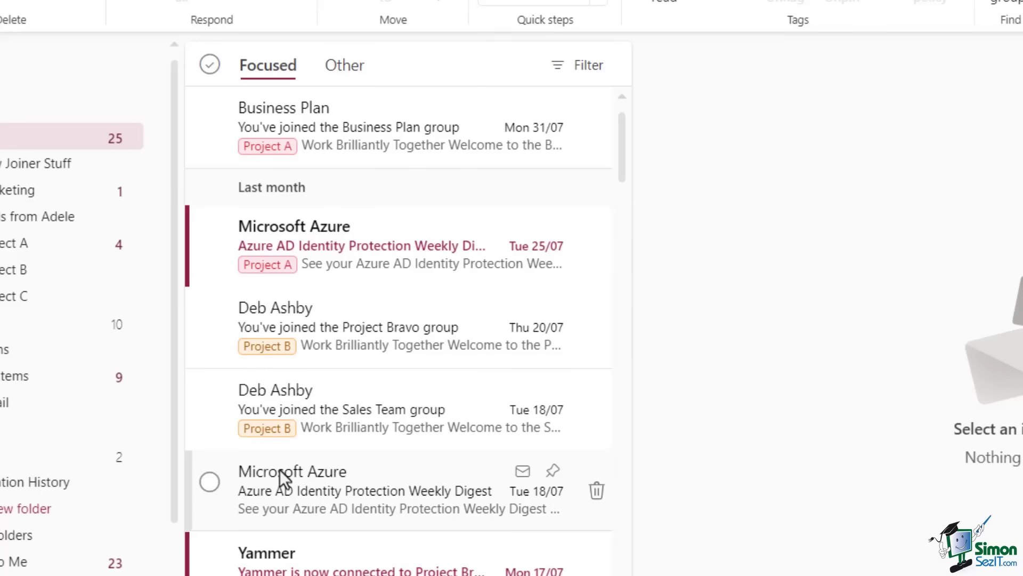
# Review the mail categories in Manage categories, then close Settings.
pyautogui.rightClick(384, 477)
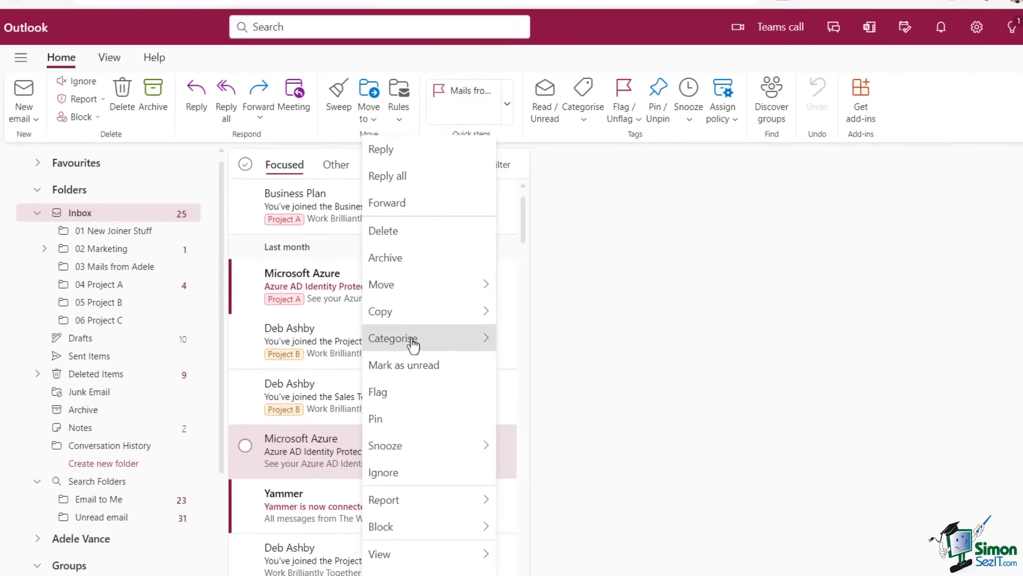
pyautogui.moveTo(413, 345)
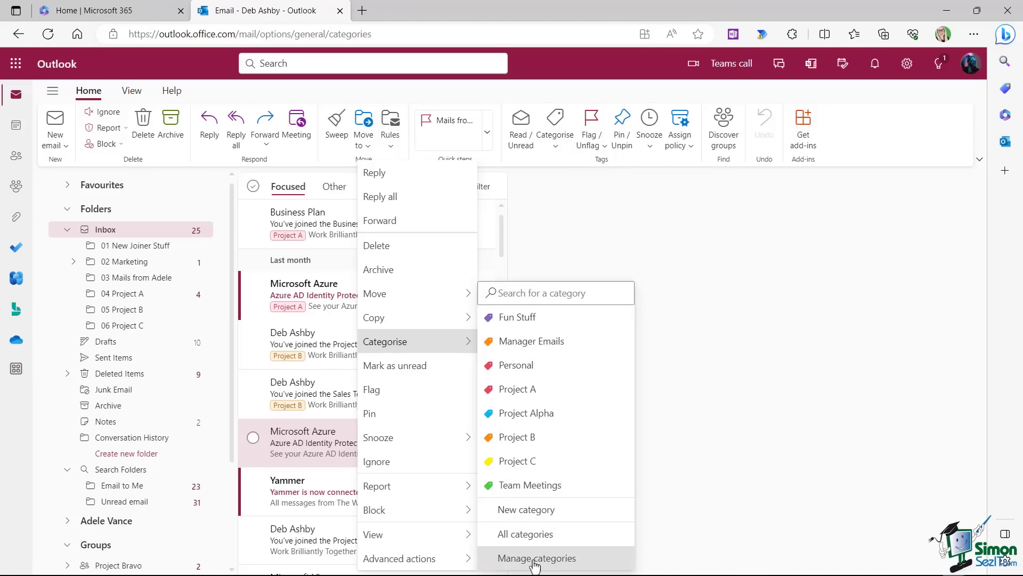
pyautogui.click(535, 559)
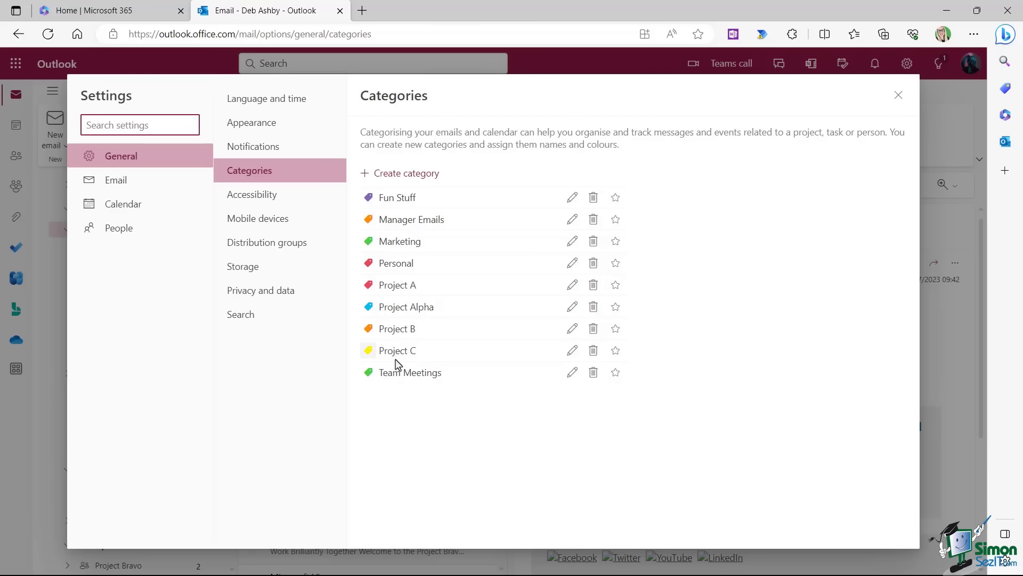
pyautogui.click(899, 95)
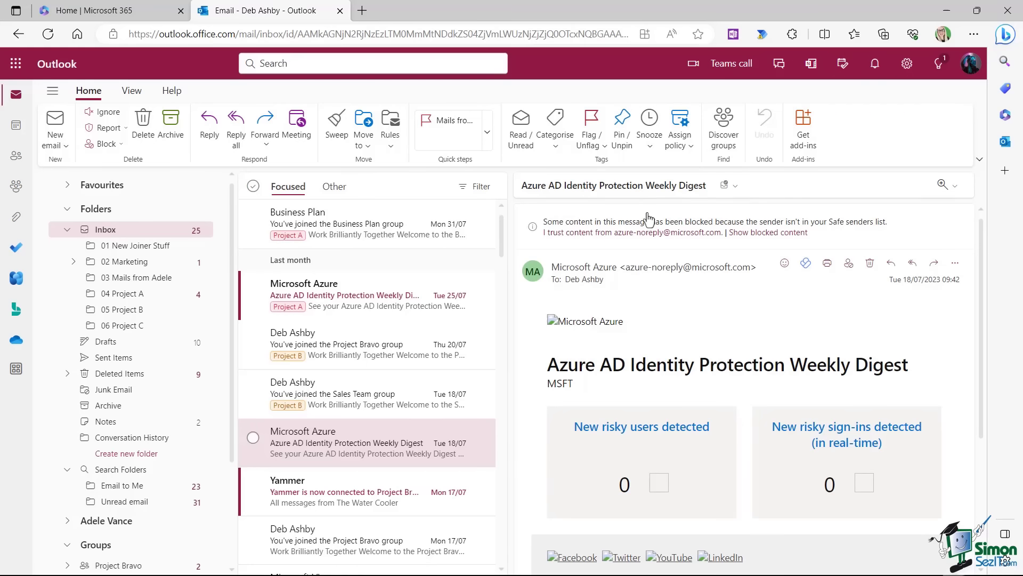
# Categorise the Azure Identity Protection digest message as Project C.
pyautogui.rightClick(328, 437)
pyautogui.moveTo(399, 343)
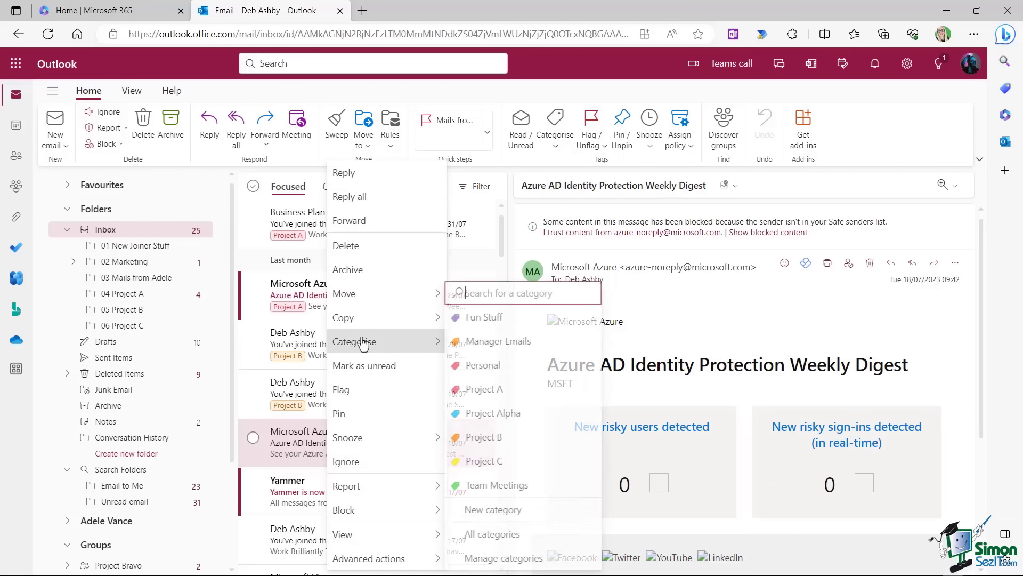
pyautogui.click(482, 461)
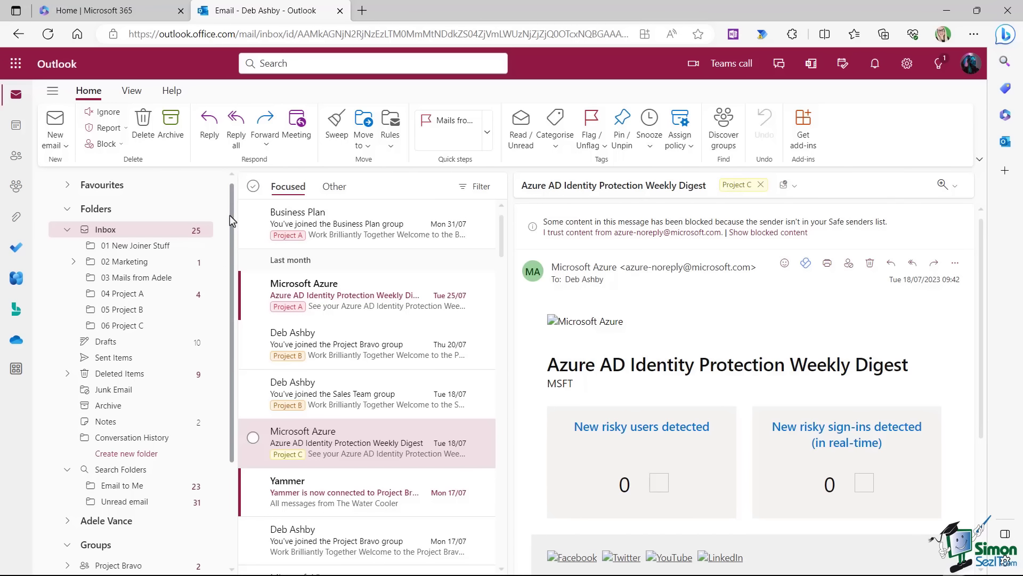
# Create an Unread email search folder named 'Unread email 2' and view its messages.
pyautogui.moveTo(230, 221); pyautogui.dragTo(232, 349)
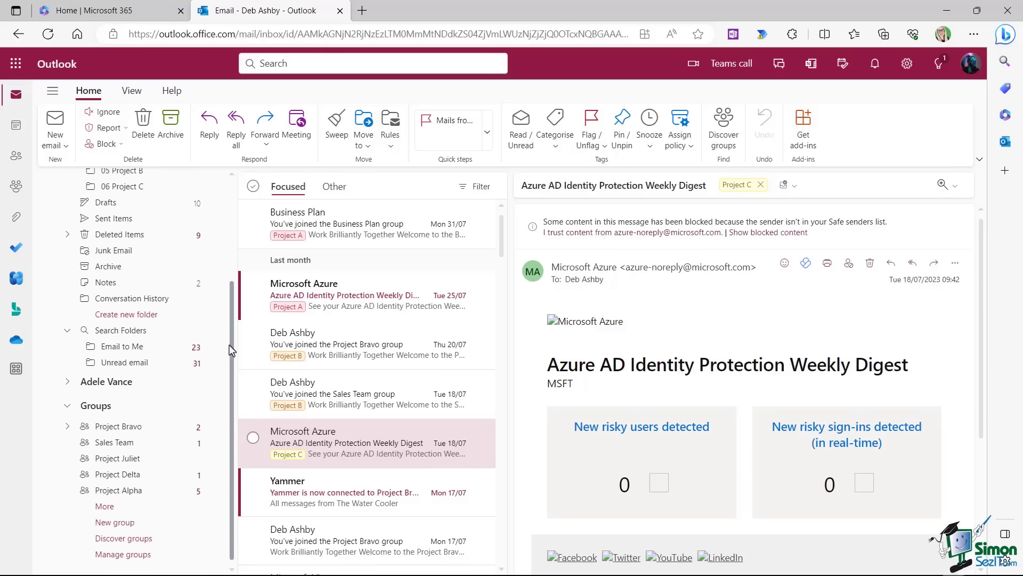
pyautogui.click(116, 336)
pyautogui.click(498, 300)
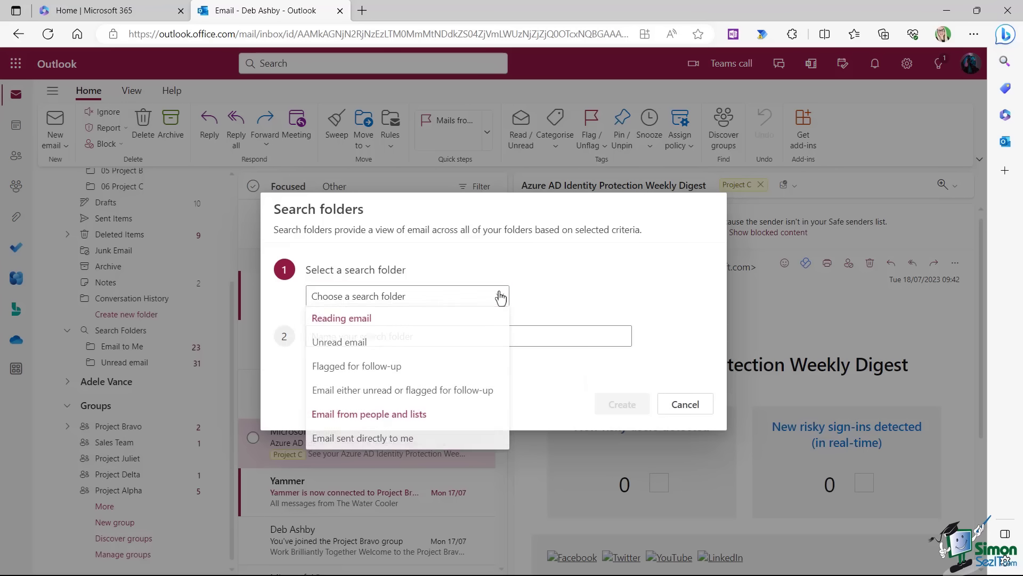
pyautogui.click(355, 344)
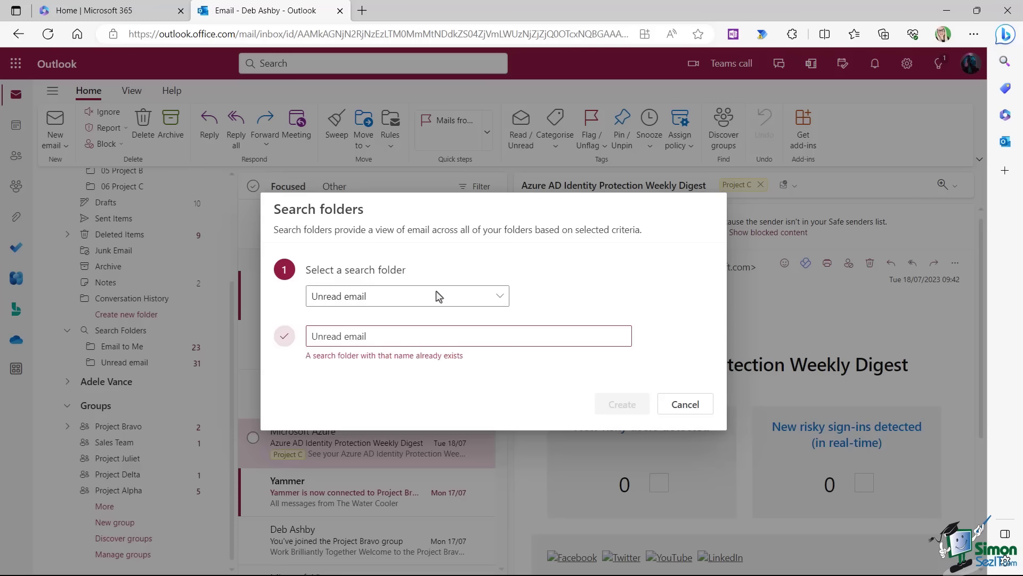
pyautogui.click(388, 338)
pyautogui.write('2')
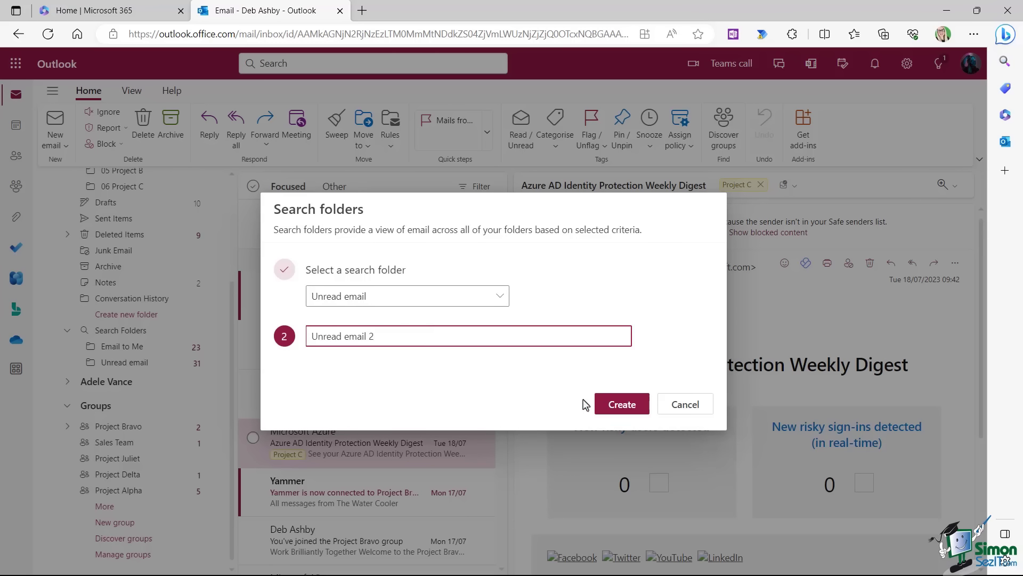
pyautogui.click(622, 405)
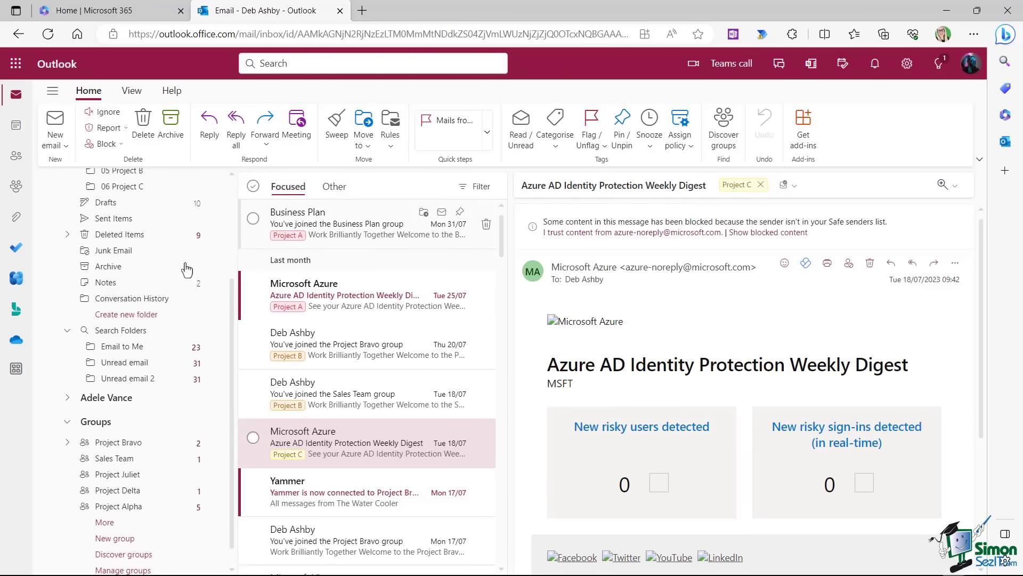
pyautogui.click(124, 379)
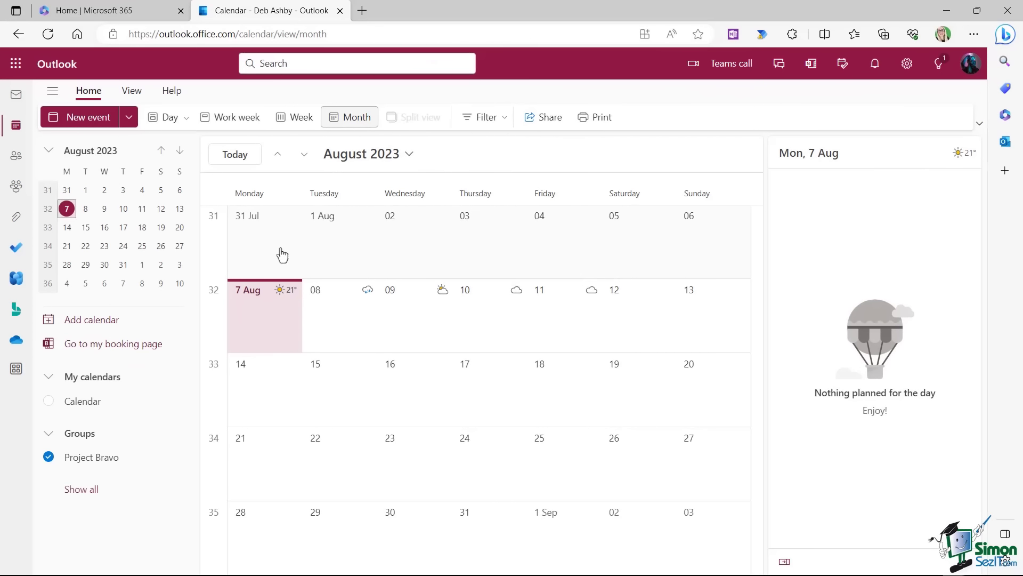
# Start a new event titled 'Team Meeting' on Wed 16 Aug in the personal Calendar.
pyautogui.click(104, 228)
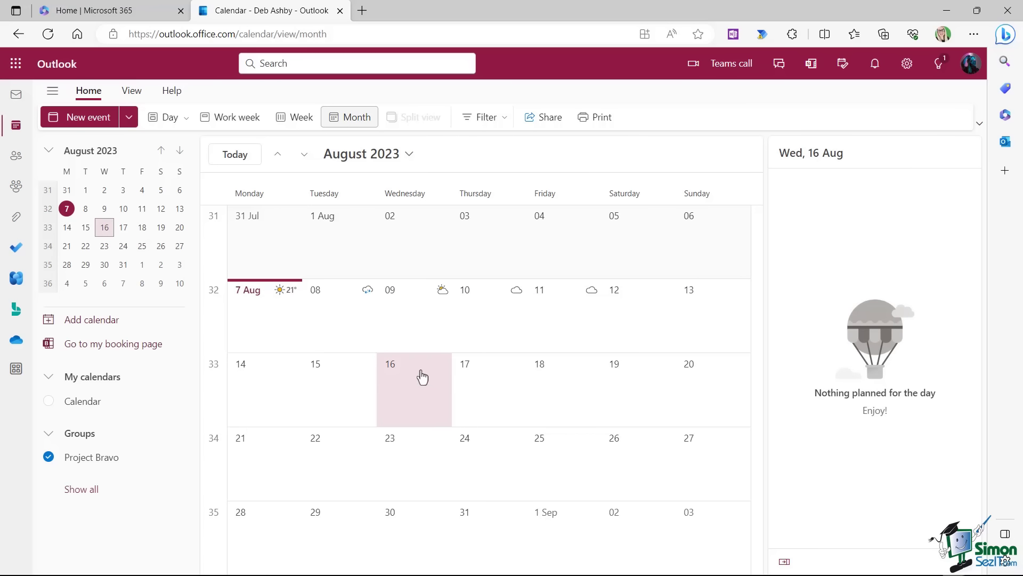
pyautogui.click(88, 116)
pyautogui.click(286, 189)
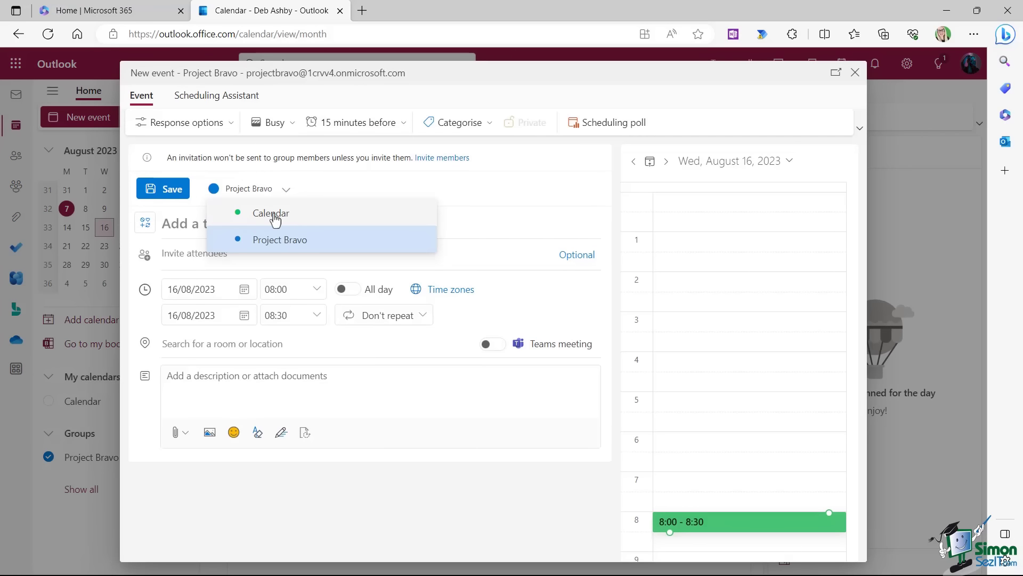
pyautogui.click(336, 216)
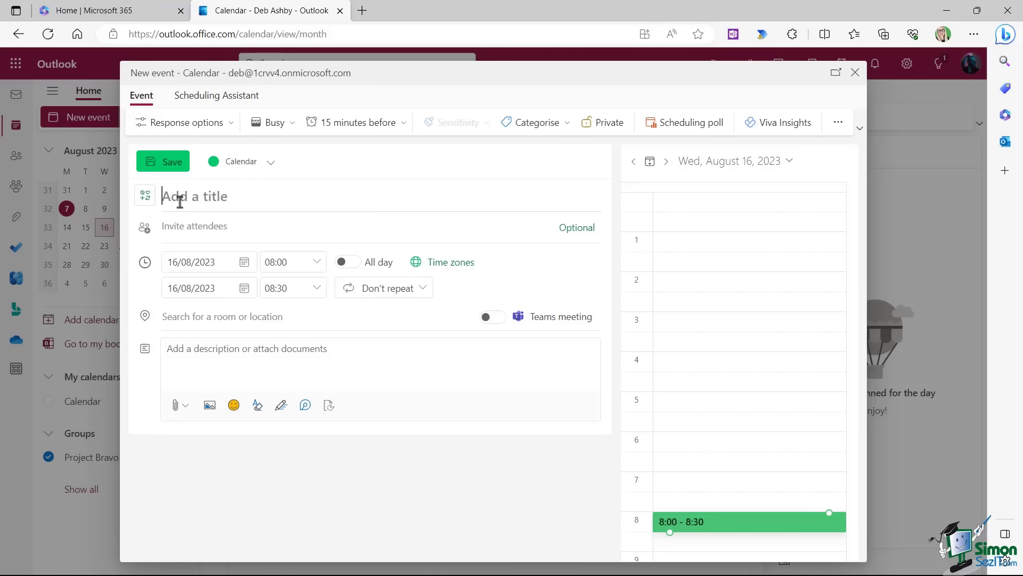
pyautogui.write('Team Meeting')
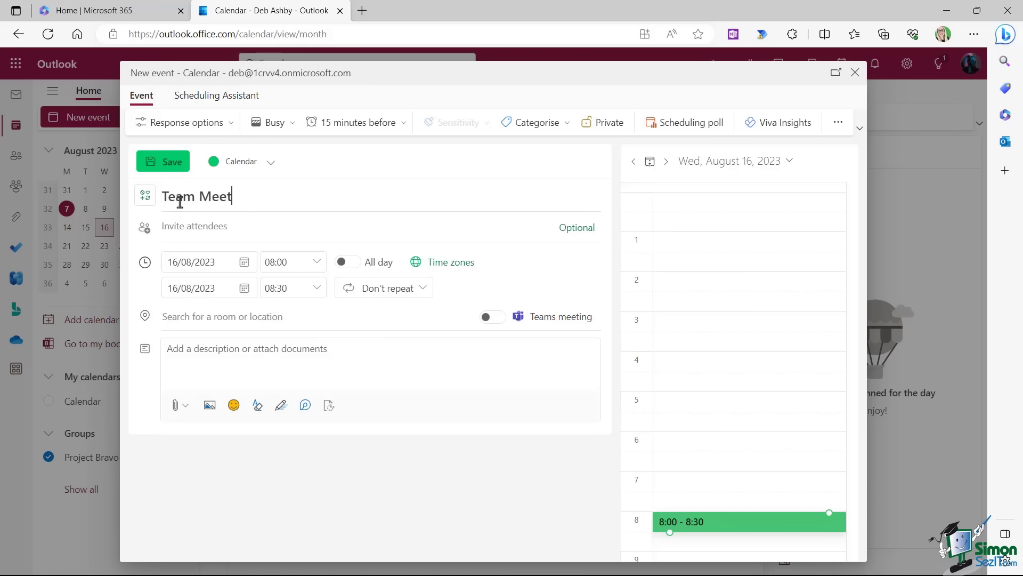
# Add two colleagues as attendees of the Team Meeting.
pyautogui.click(181, 226)
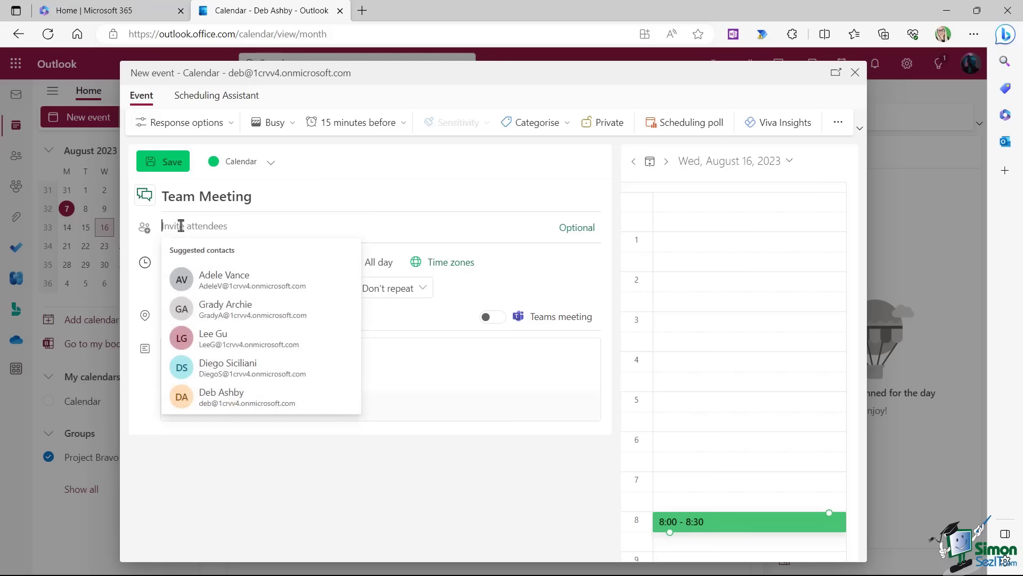
pyautogui.write('a')
pyautogui.click(240, 257)
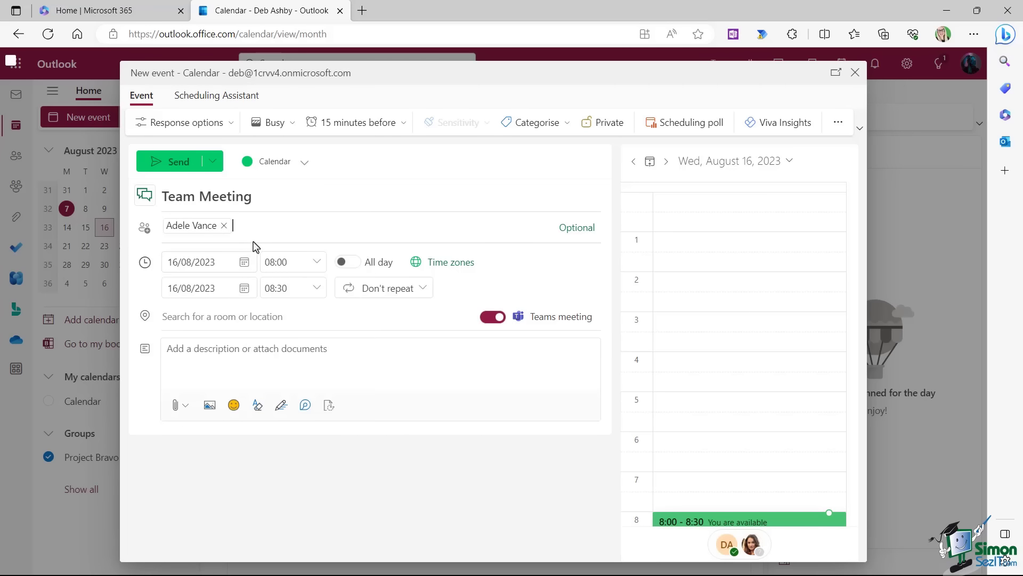
pyautogui.write('alex')
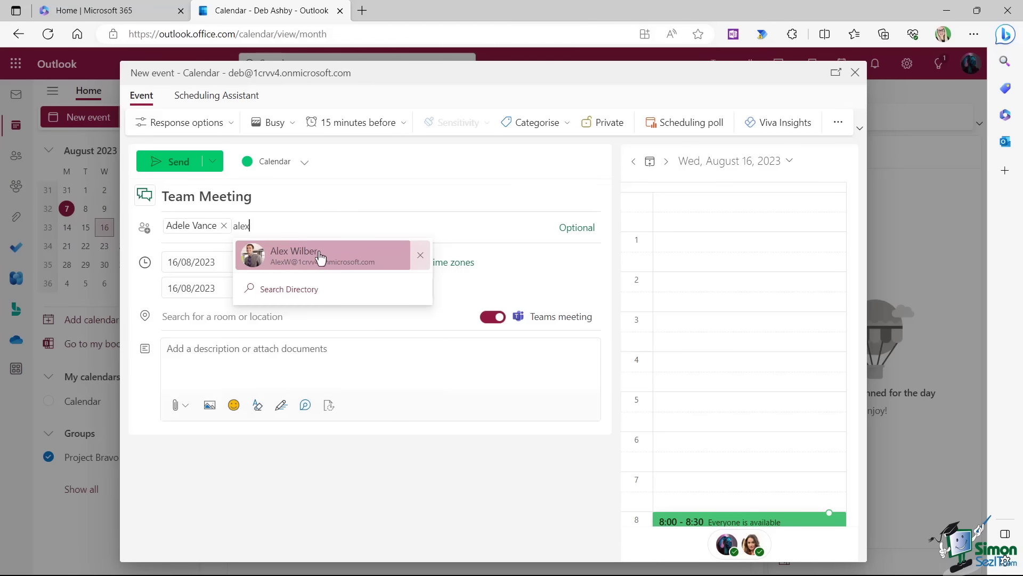
pyautogui.click(320, 257)
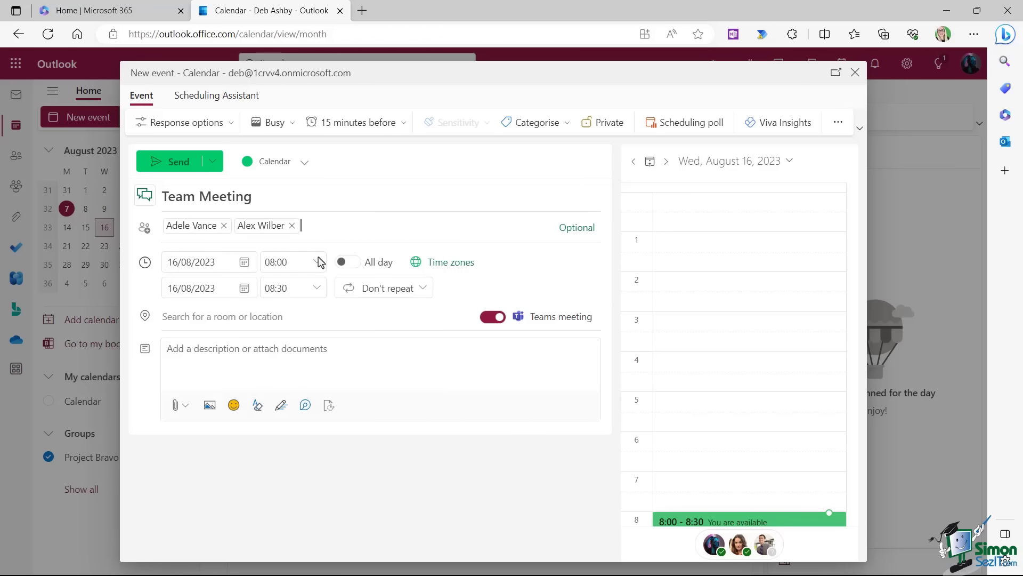
# Set the meeting to 14:00–15:00, send the invitation, and close the event.
pyautogui.click(320, 266)
pyautogui.click(318, 262)
pyautogui.moveTo(336, 323); pyautogui.dragTo(336, 352)
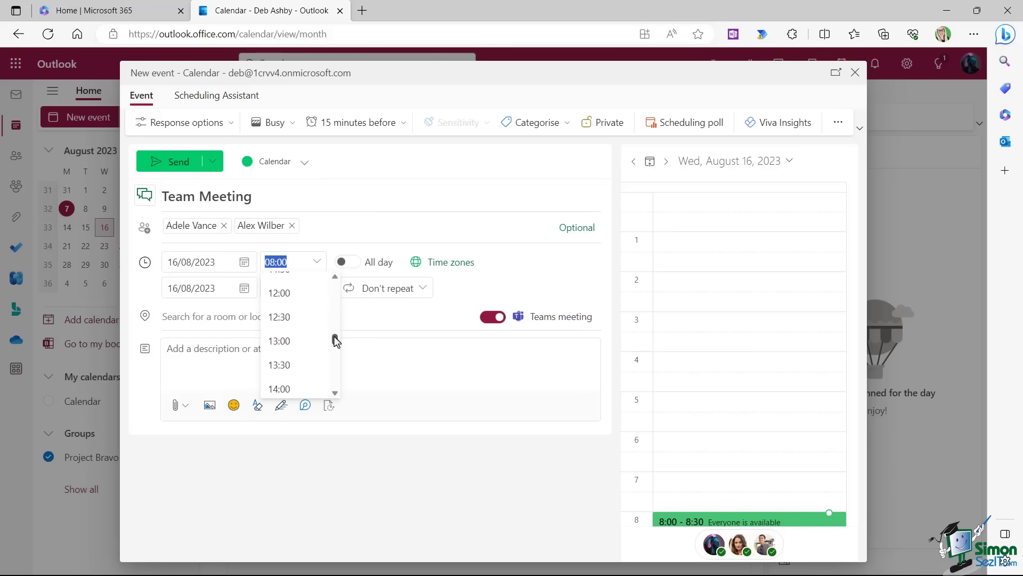
pyautogui.click(315, 322)
pyautogui.click(317, 288)
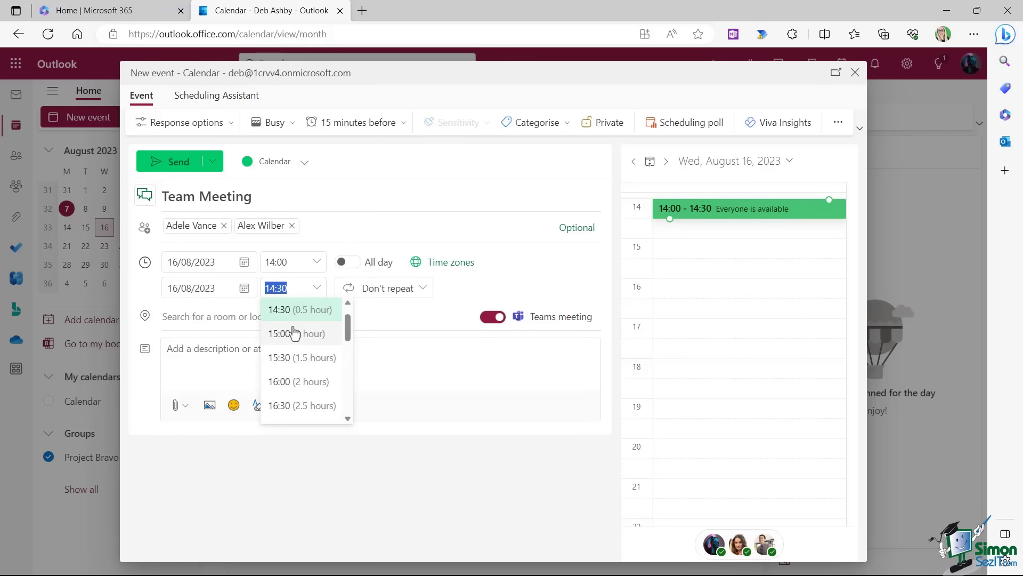
pyautogui.click(294, 335)
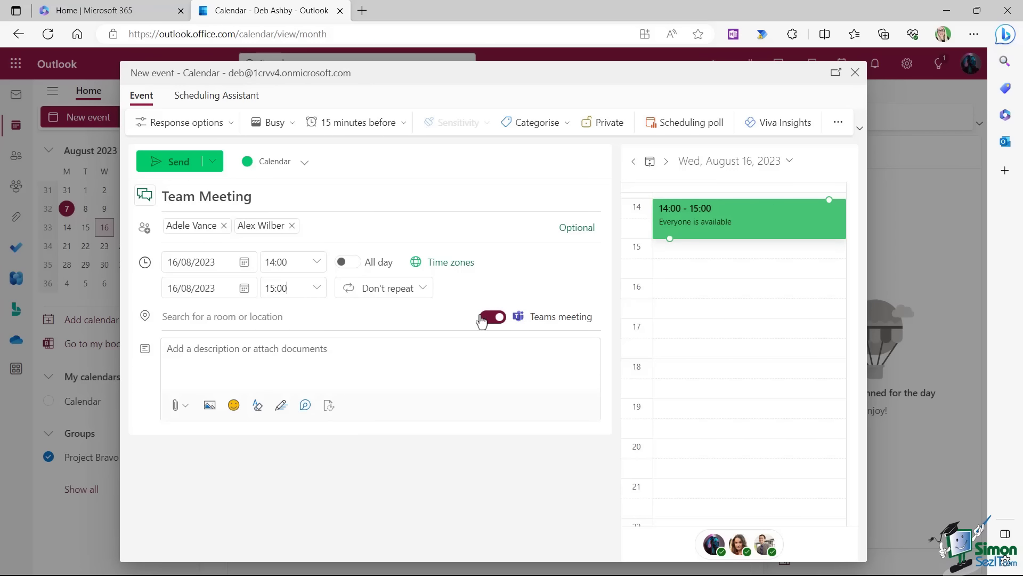
pyautogui.click(175, 163)
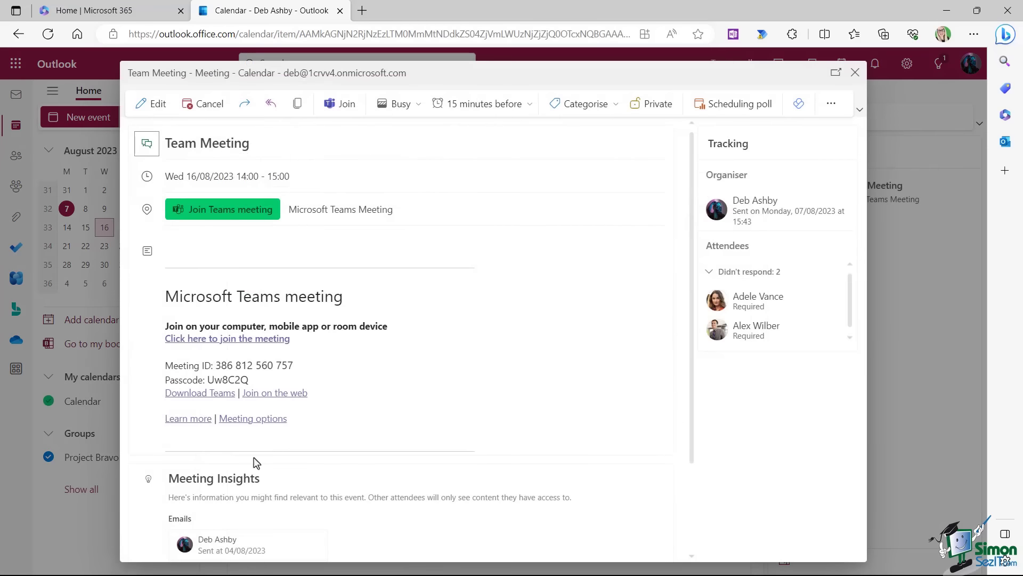
pyautogui.click(855, 72)
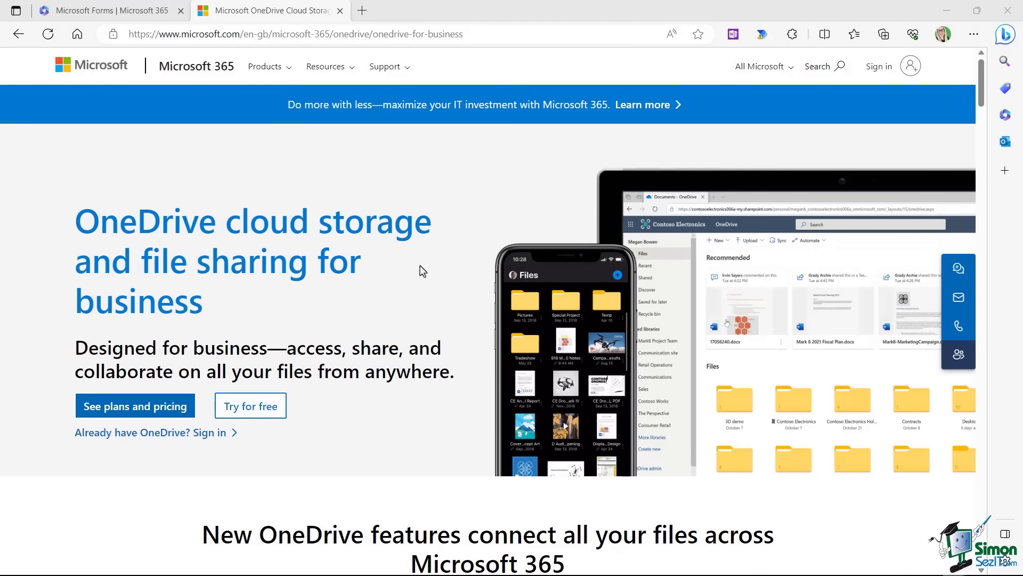
# Scroll the OneDrive for business page through access, collaboration, mobility and security controls.
pyautogui.scroll(-7, 423, 271)
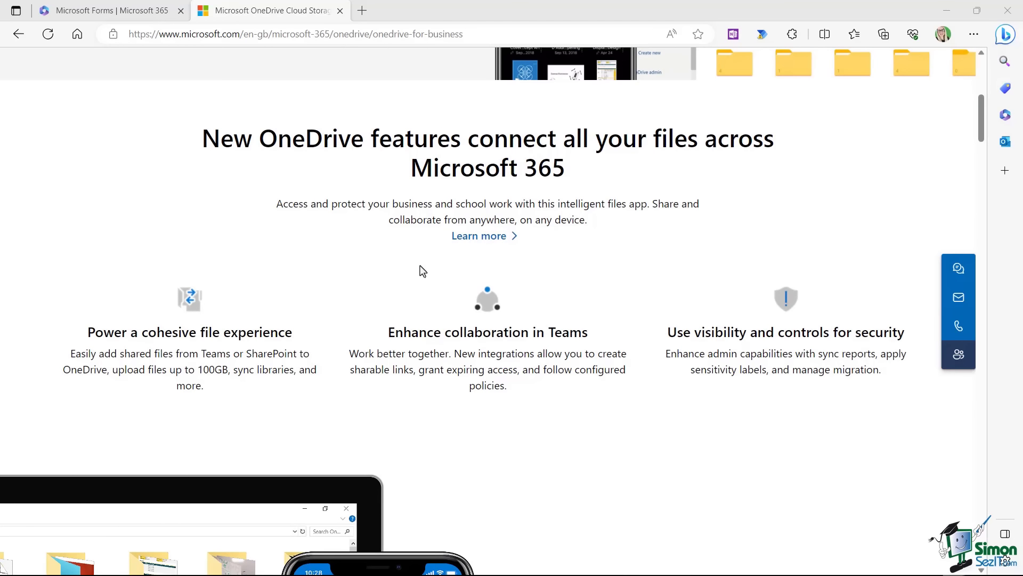
pyautogui.scroll(-7, 422, 271)
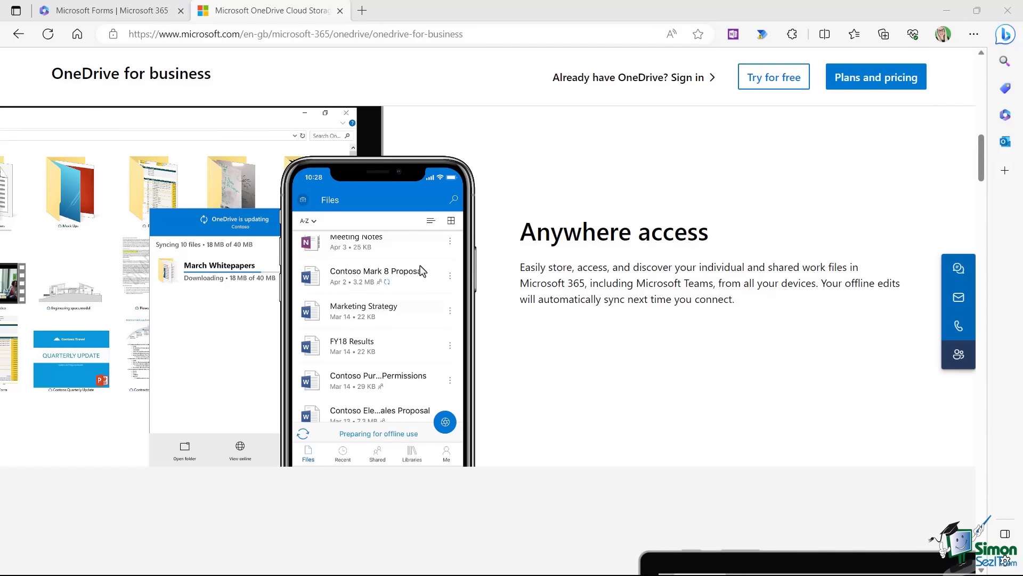
pyautogui.scroll(-7, 422, 271)
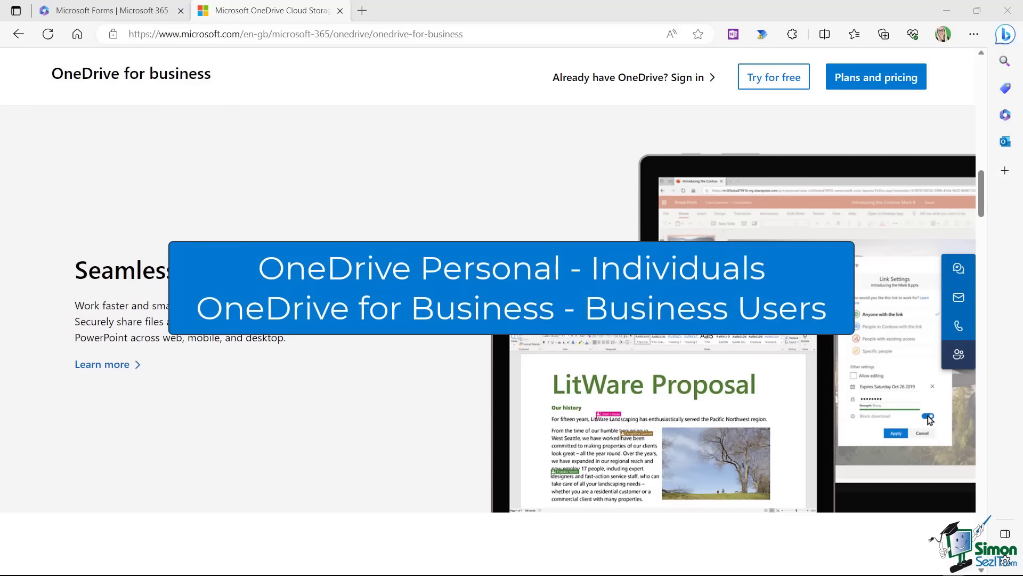
pyautogui.scroll(-1, 422, 271)
pyautogui.scroll(-6, 423, 271)
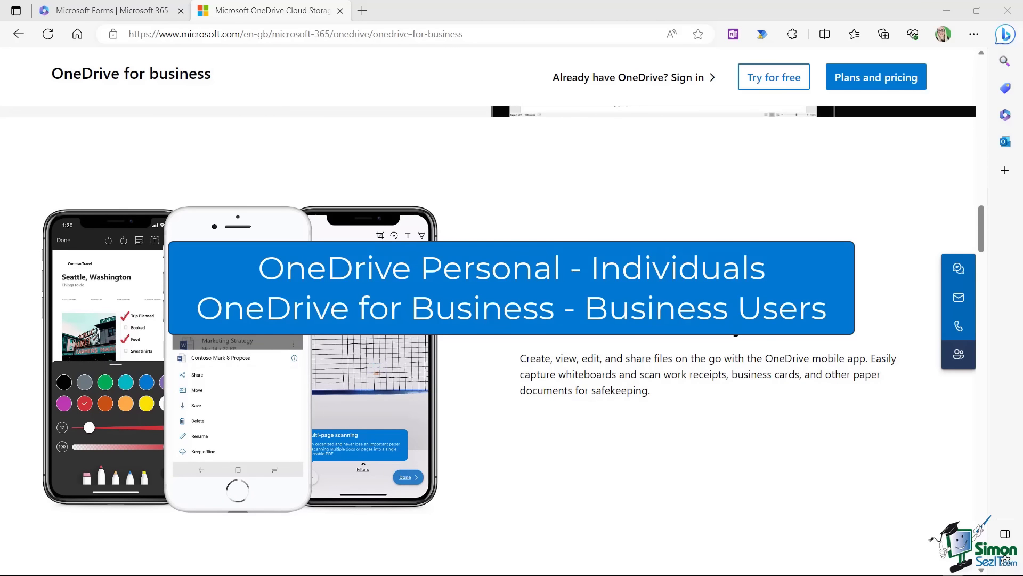
pyautogui.scroll(-7, 423, 271)
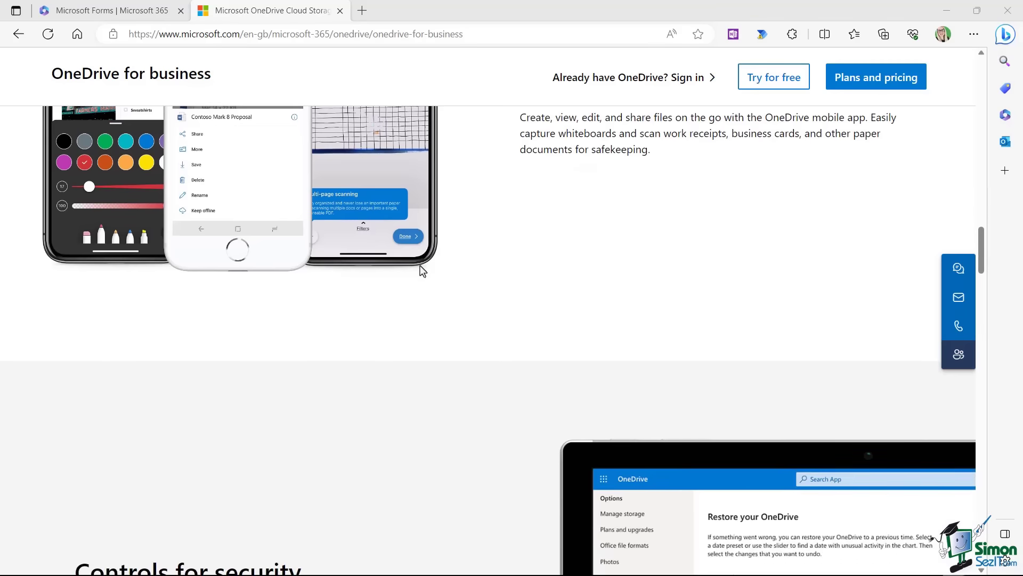
pyautogui.scroll(-3, 422, 271)
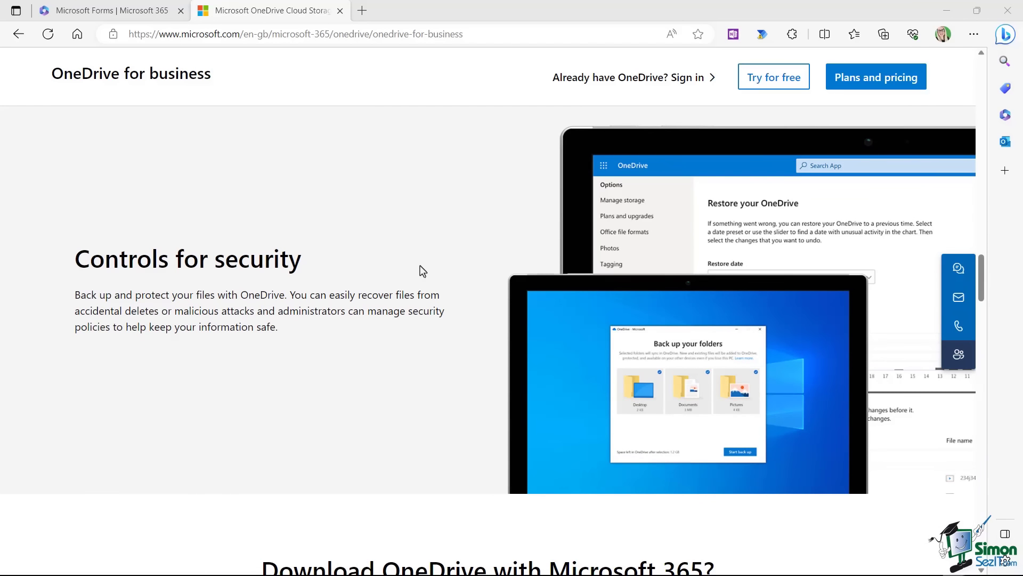
pyautogui.scroll(-4, 423, 271)
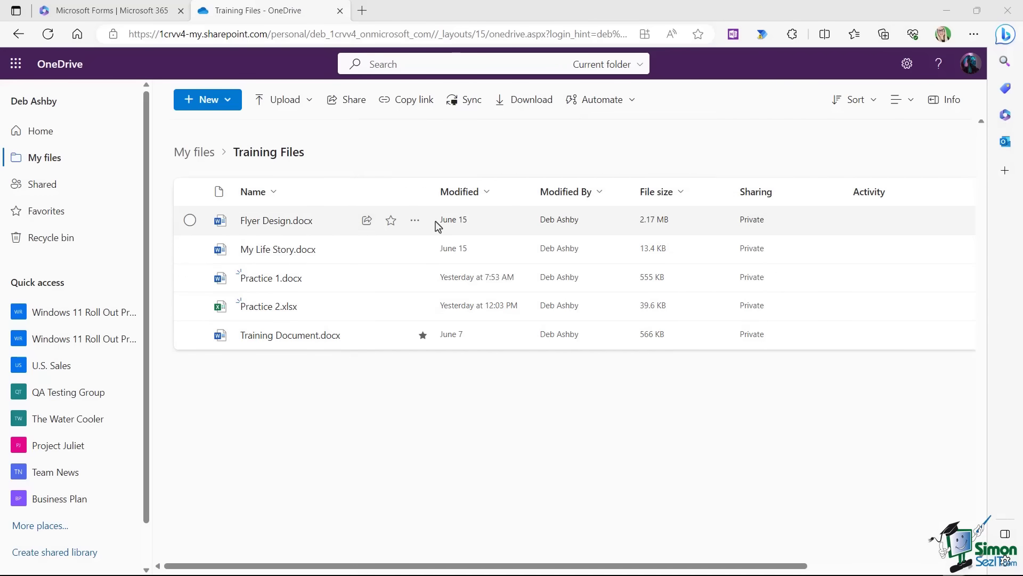
# Send Flyer Design.docx to a colleague with Can edit permission and the note 'Check it out!'.
pyautogui.click(413, 229)
pyautogui.click(414, 228)
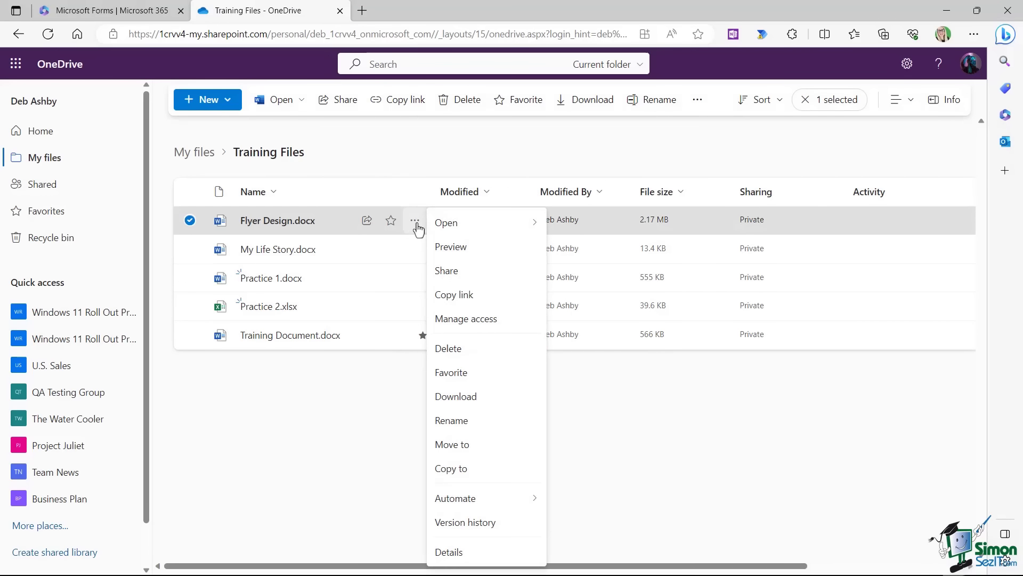
pyautogui.click(459, 273)
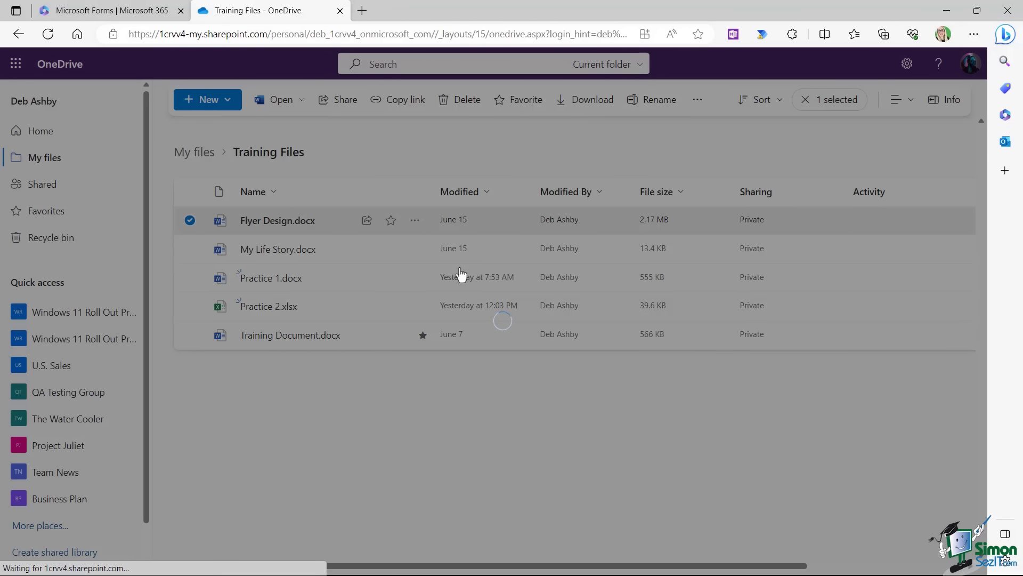
pyautogui.write('a')
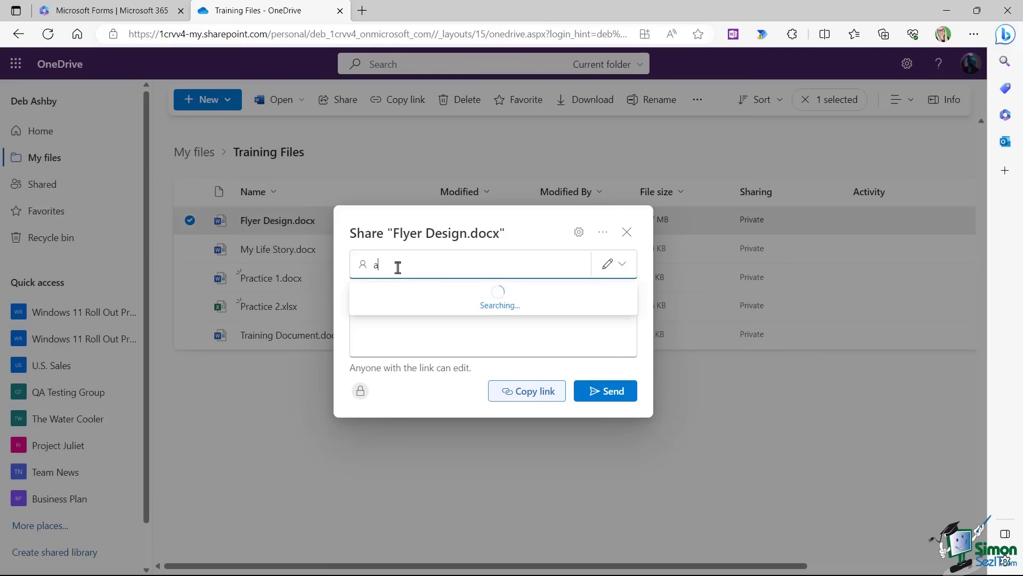
pyautogui.click(431, 297)
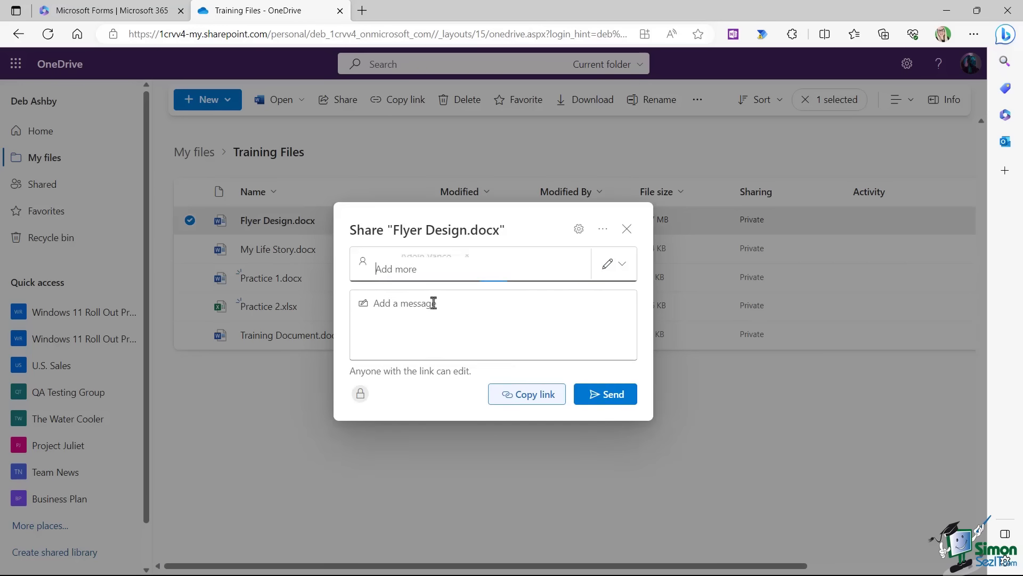
pyautogui.click(384, 313)
pyautogui.write('Check it out!')
pyautogui.click(618, 261)
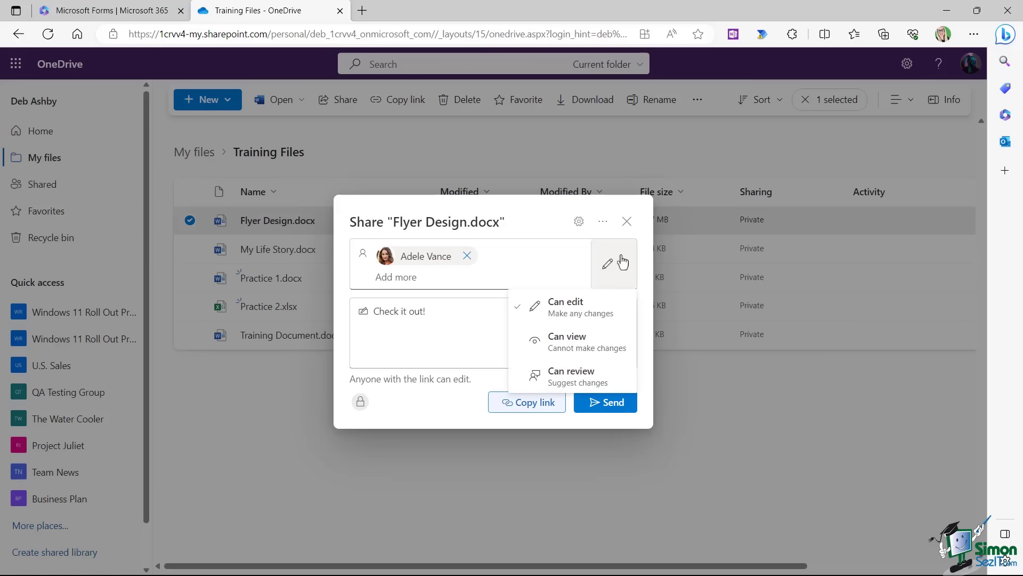
pyautogui.click(567, 322)
pyautogui.click(604, 406)
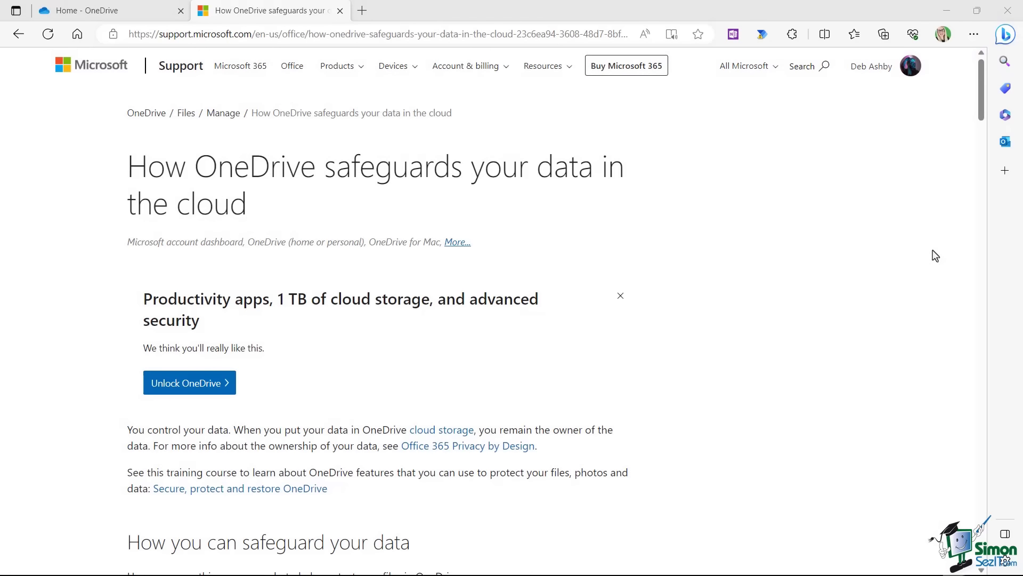
# Scroll the OneDrive safeguards article, highlighting the 'How OneDrive protects your data' heading along the way.
pyautogui.scroll(-6, 935, 255)
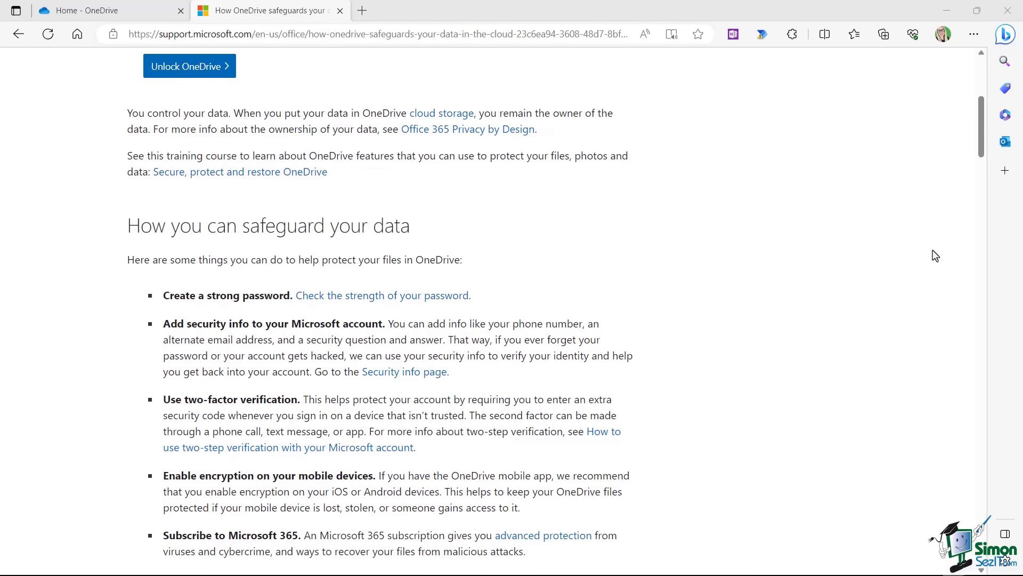
pyautogui.scroll(-6, 936, 256)
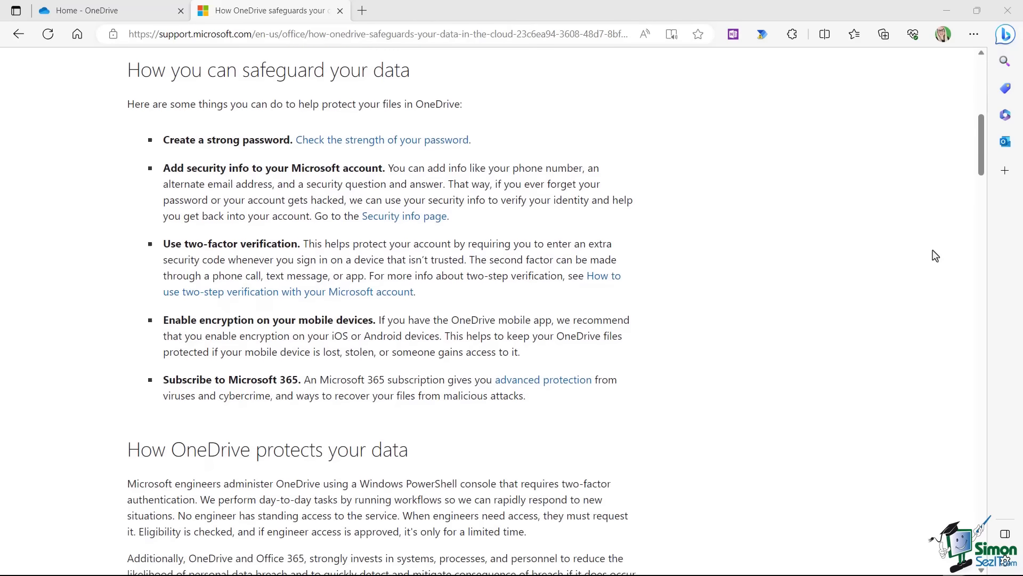
pyautogui.scroll(-2, 935, 256)
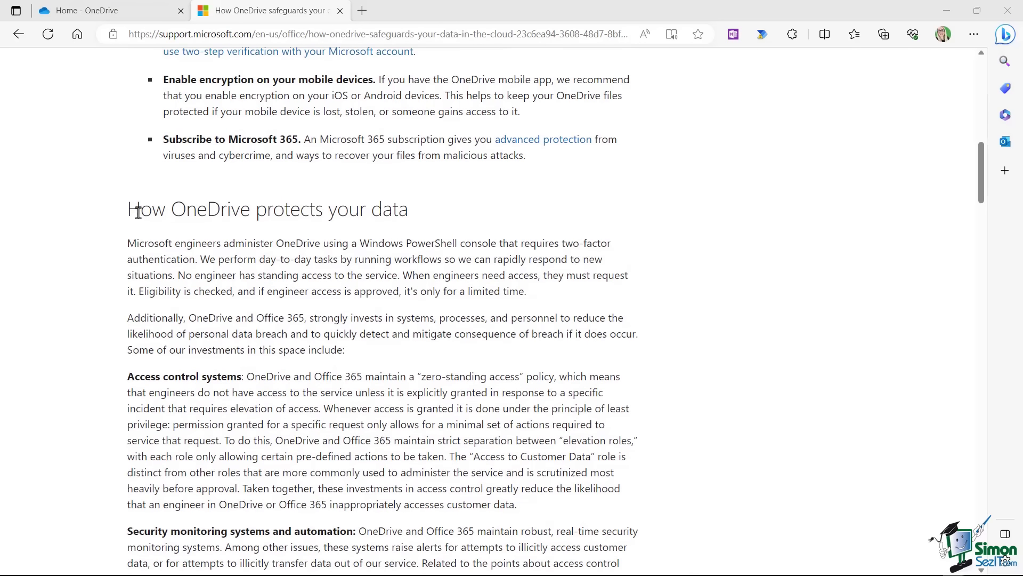
pyautogui.moveTo(127, 209); pyautogui.dragTo(410, 218)
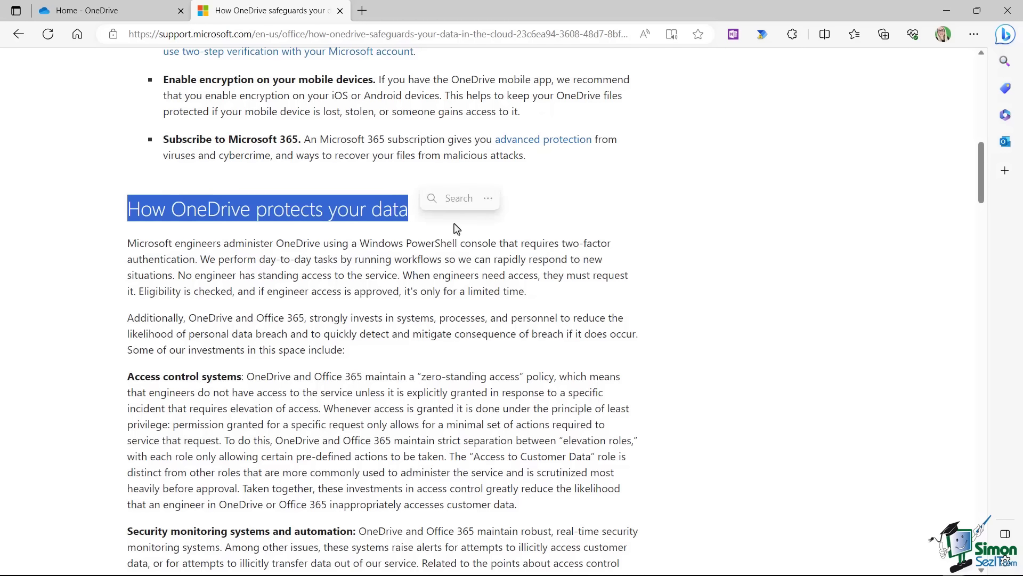
pyautogui.click(707, 230)
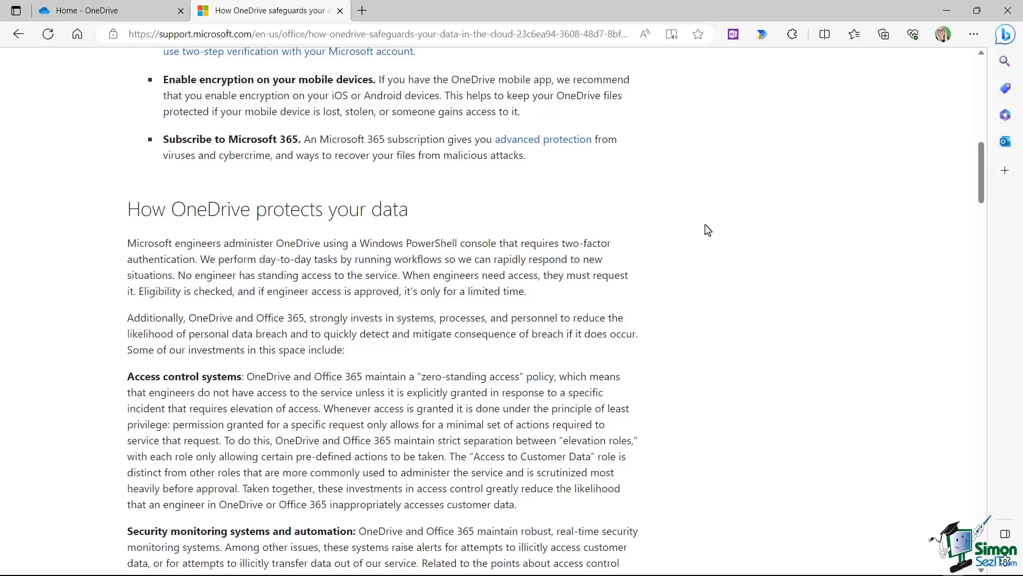
pyautogui.scroll(-3, 707, 230)
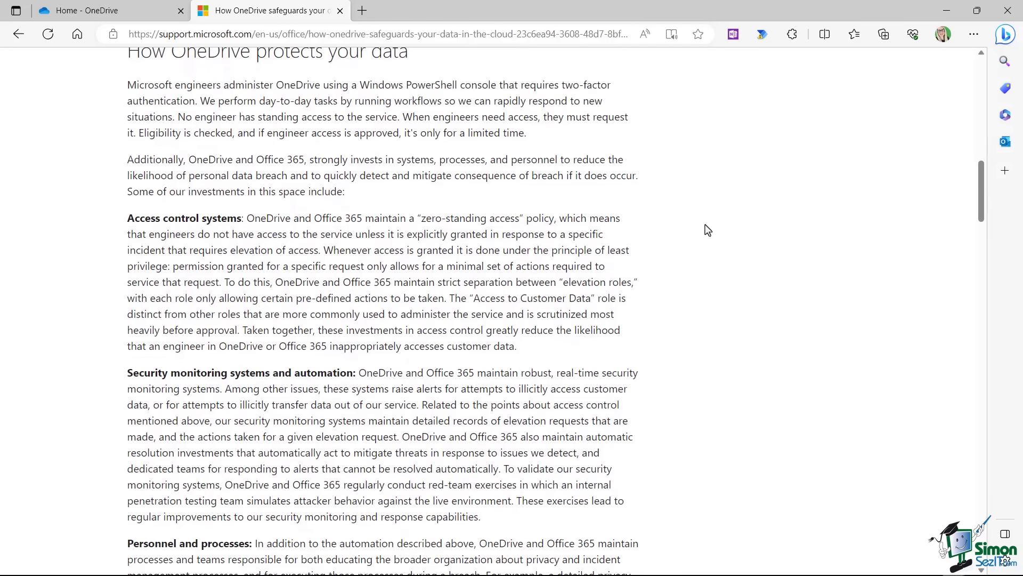
pyautogui.scroll(-2, 707, 229)
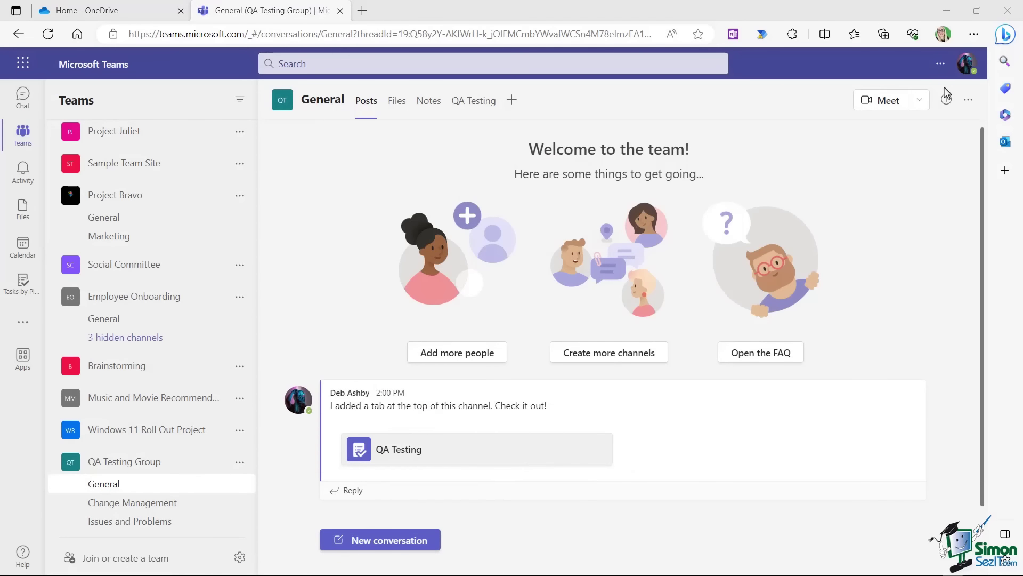
# Upload QA Testing Document.docx to the General channel's Files.
pyautogui.click(397, 102)
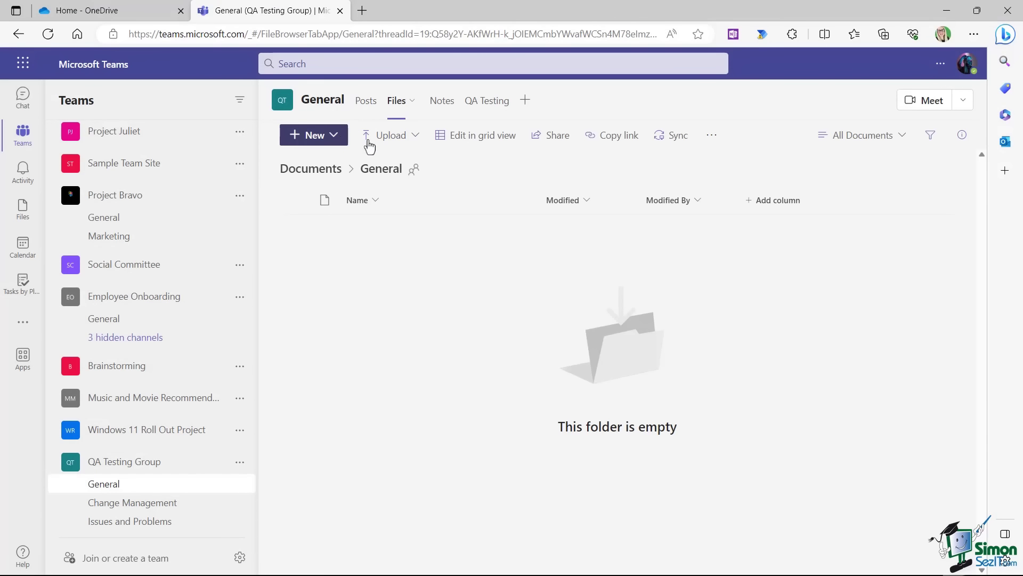
pyautogui.click(416, 137)
pyautogui.click(399, 166)
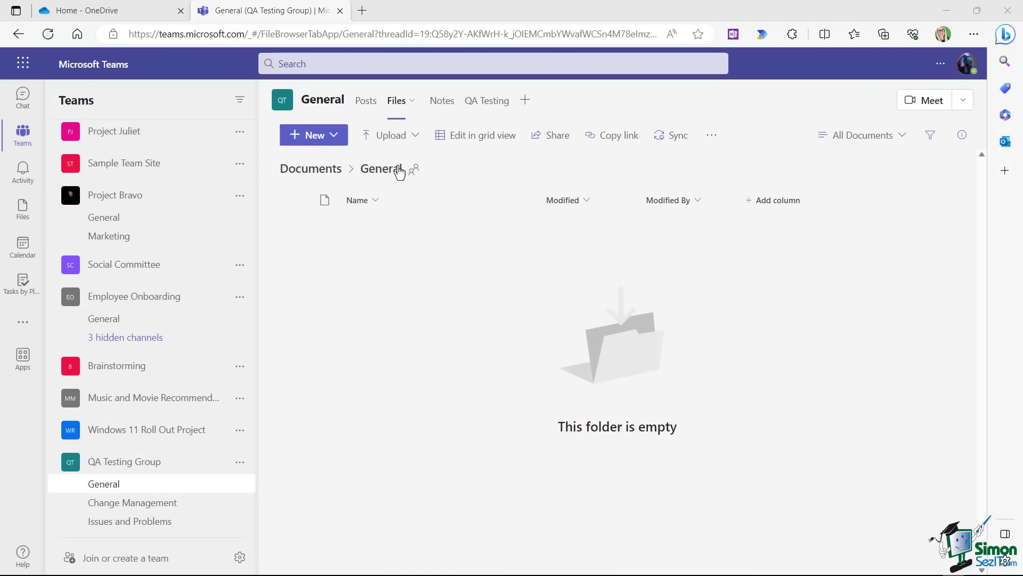
pyautogui.click(261, 189)
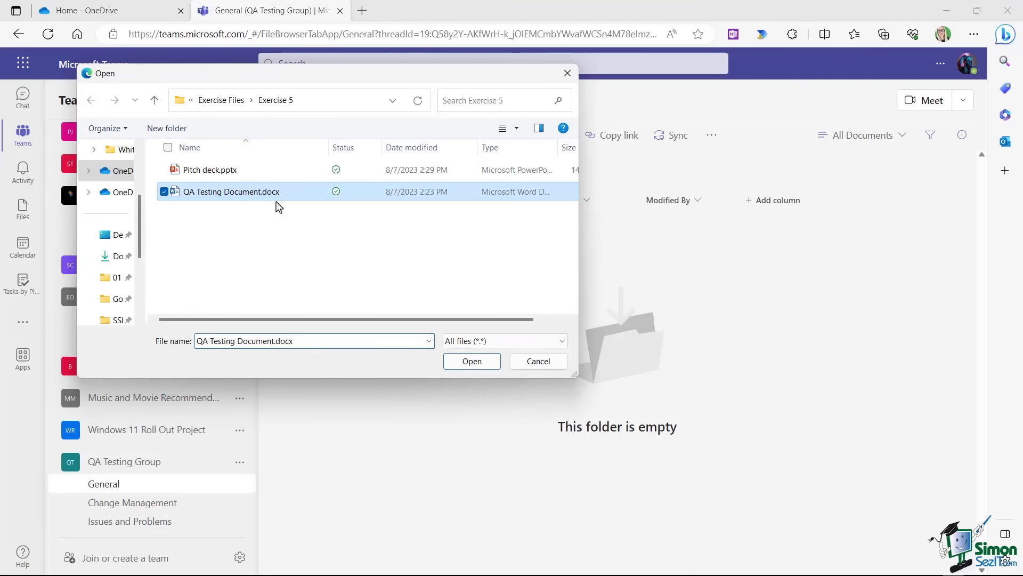
pyautogui.click(472, 362)
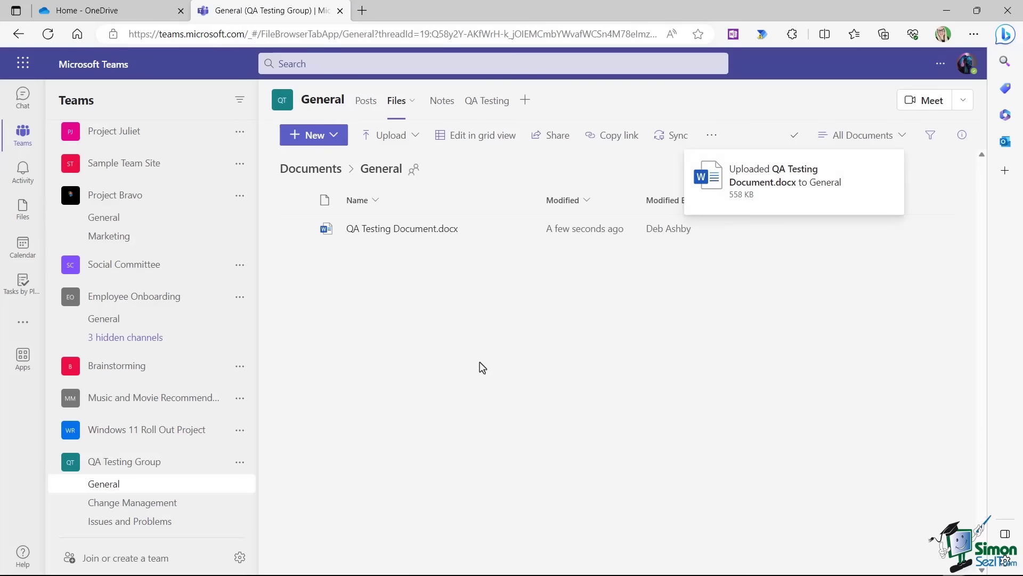
# Open QA Testing Document.docx in the browser.
pyautogui.click(523, 230)
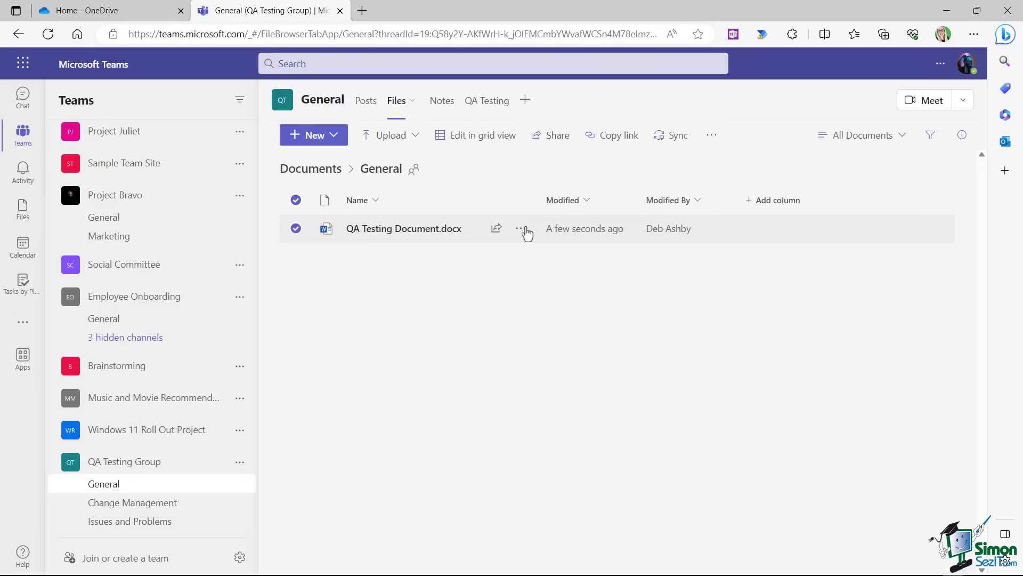
pyautogui.moveTo(561, 224)
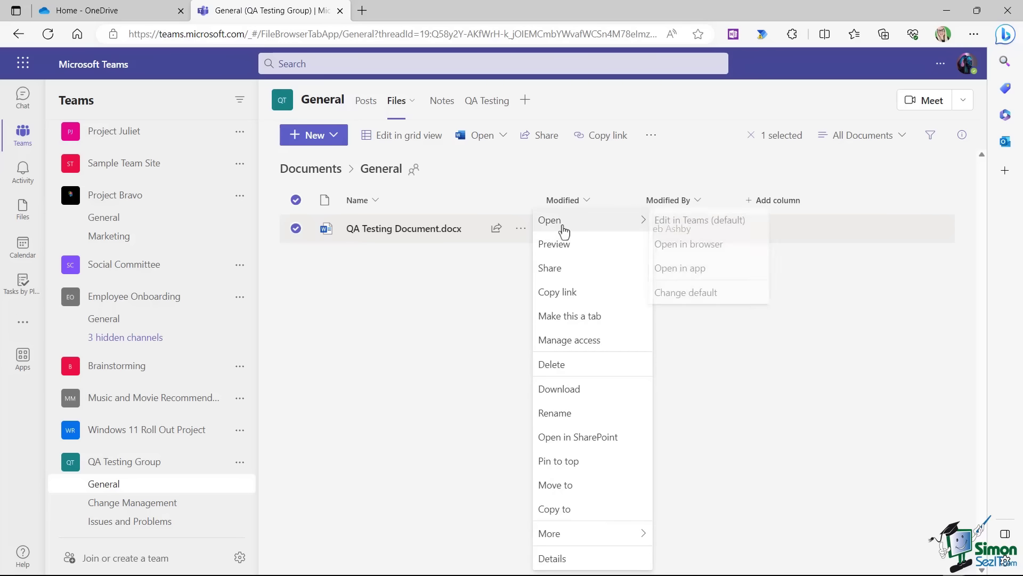
pyautogui.click(696, 246)
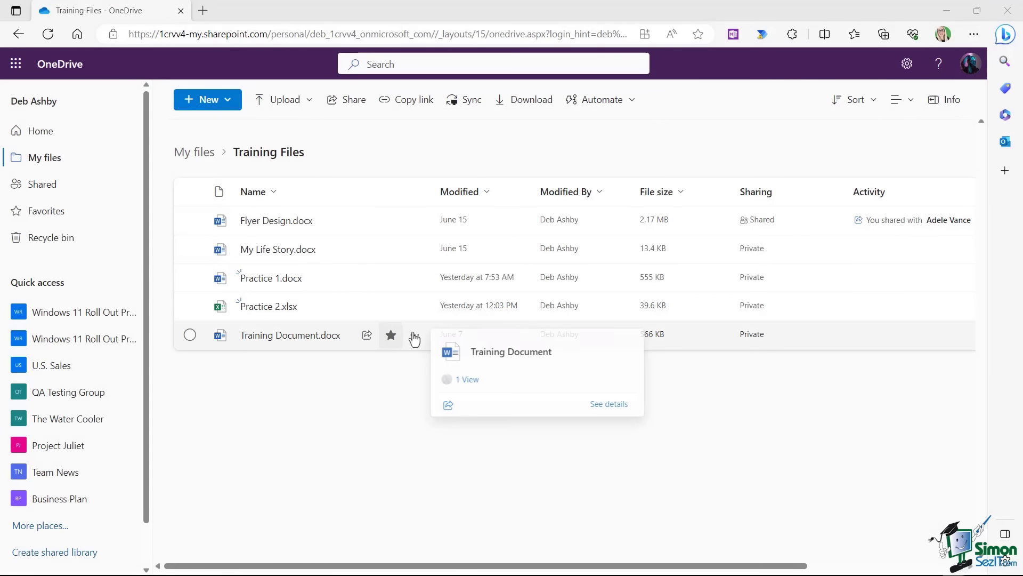
# Check the version history of Training Document.docx.
pyautogui.click(415, 336)
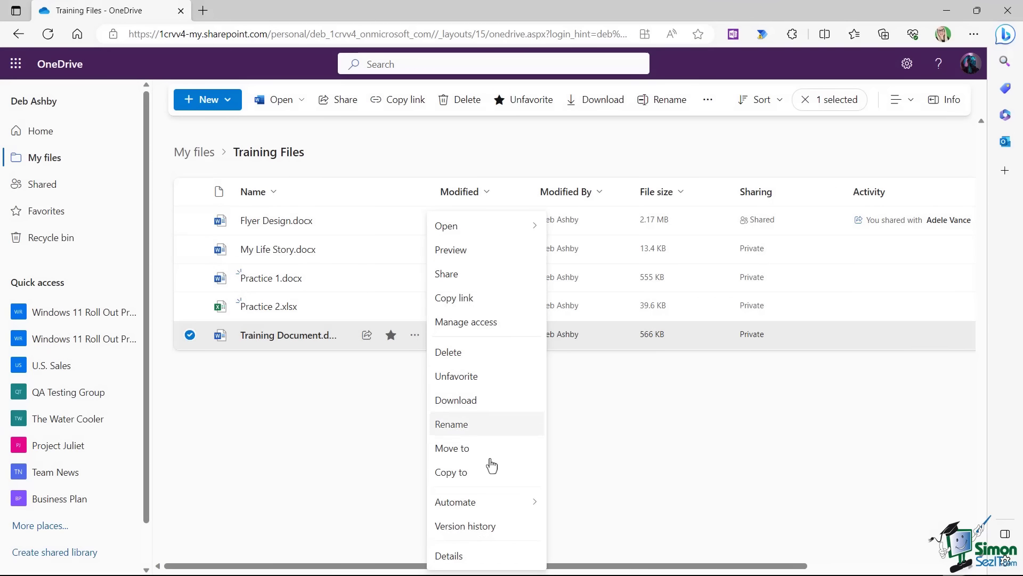
pyautogui.click(483, 528)
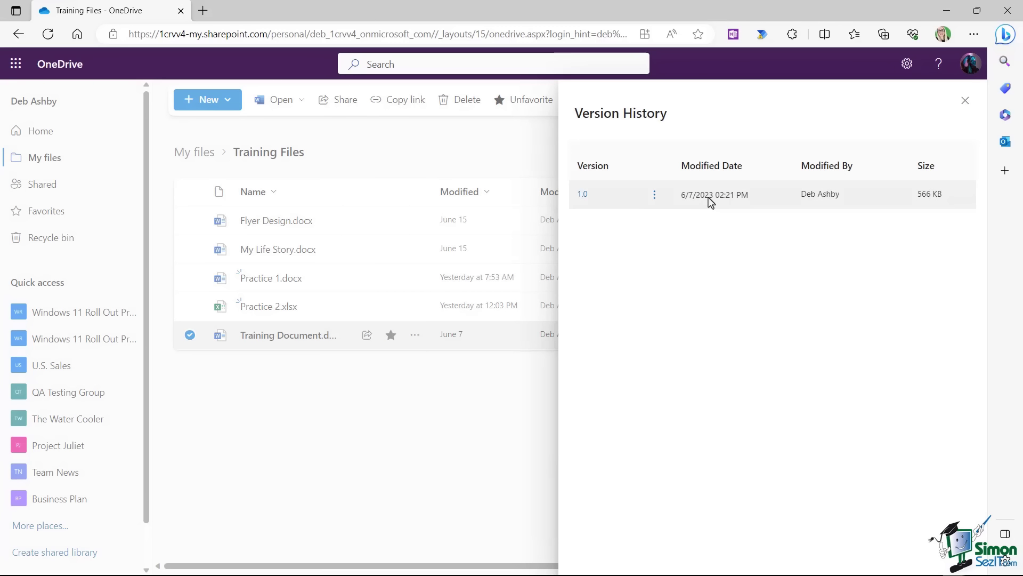
pyautogui.click(415, 335)
# Delete Training Document.docx, then select it in the Recycle bin for restoring.
pyautogui.click(448, 350)
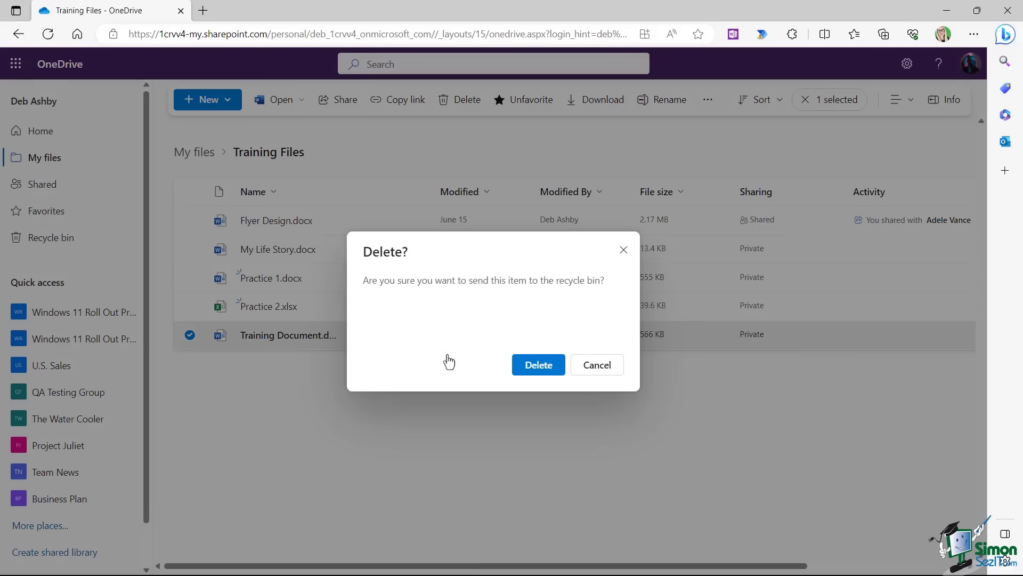
pyautogui.click(529, 365)
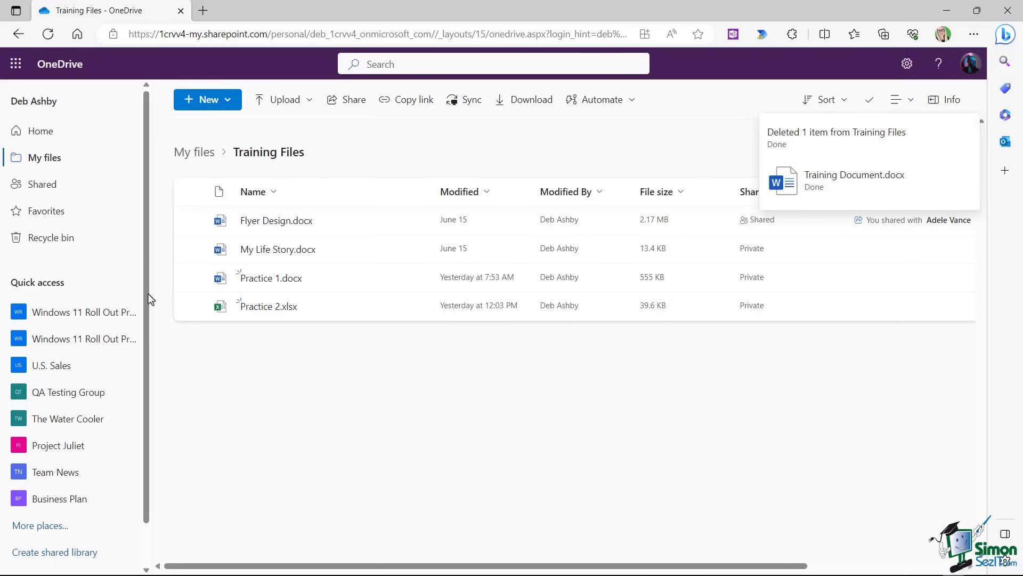
pyautogui.click(55, 243)
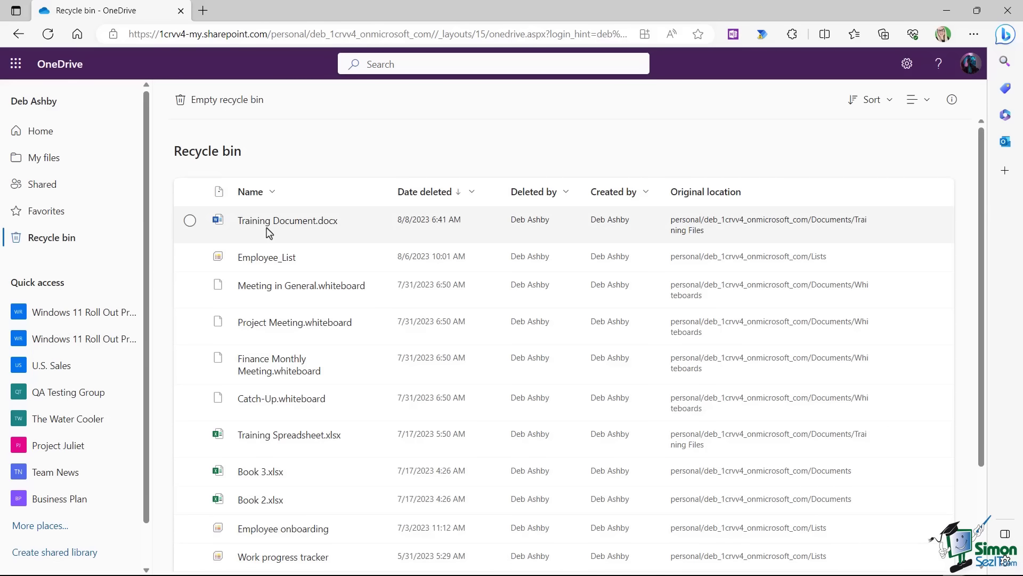
pyautogui.click(344, 235)
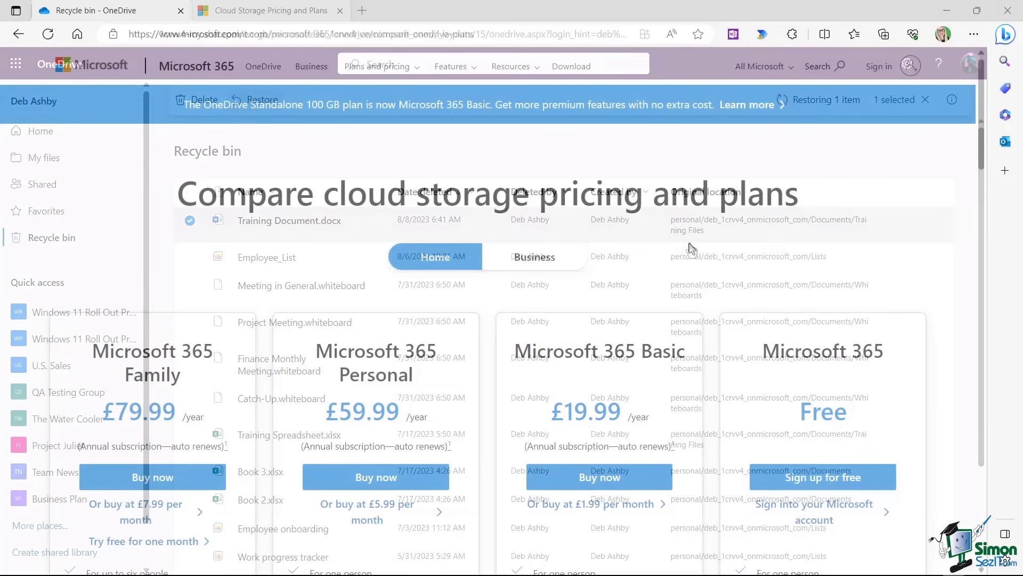
# Switch the plan comparison to Business plans and scroll through the plan cards.
pyautogui.click(522, 261)
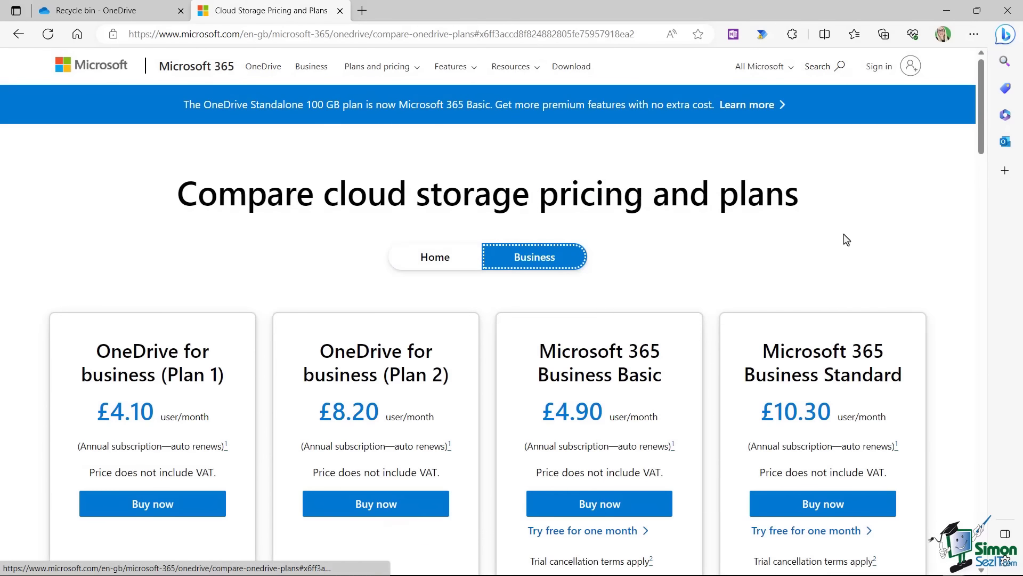
pyautogui.scroll(-3, 846, 240)
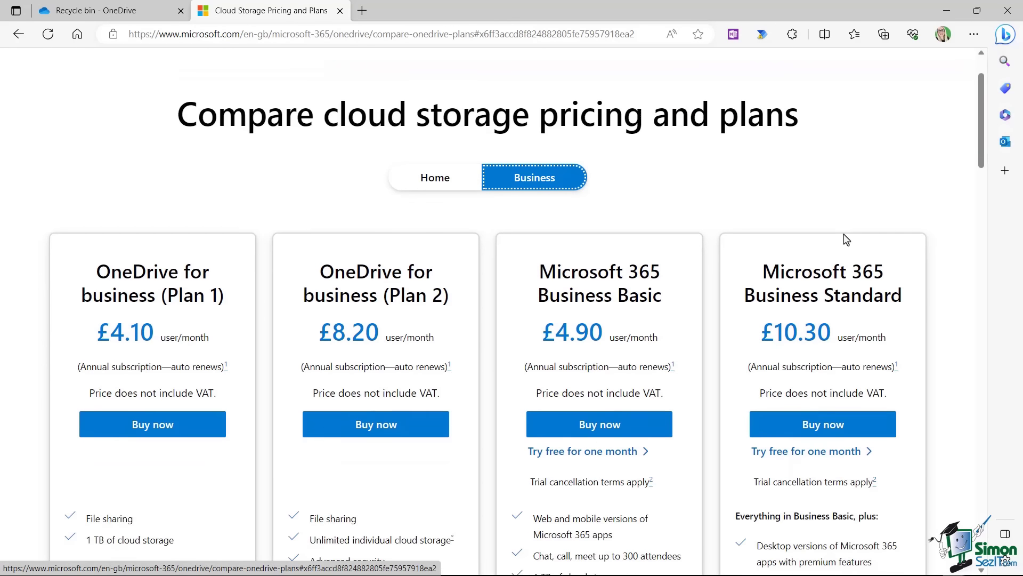
pyautogui.scroll(-4, 847, 240)
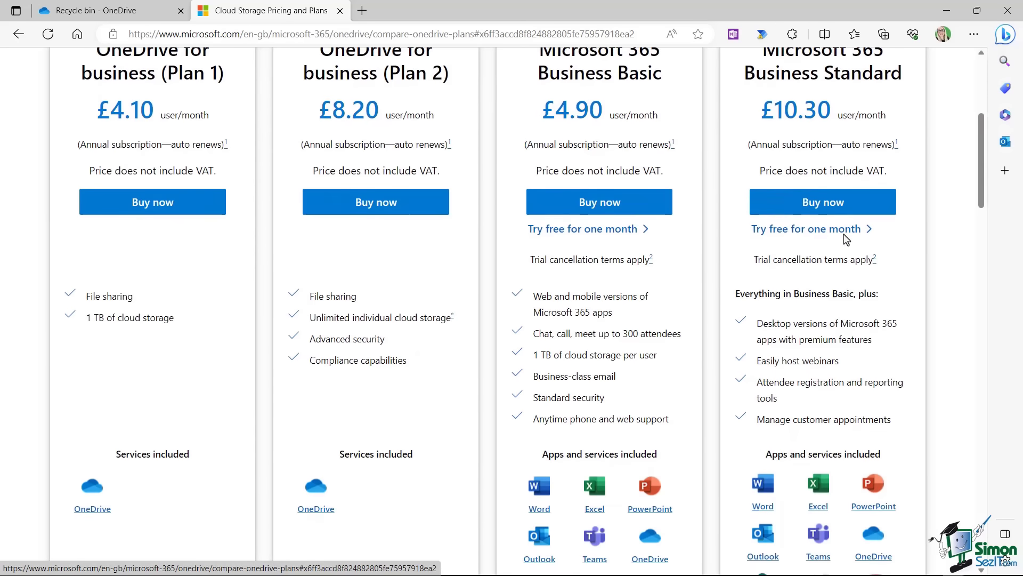
pyautogui.scroll(-2, 844, 236)
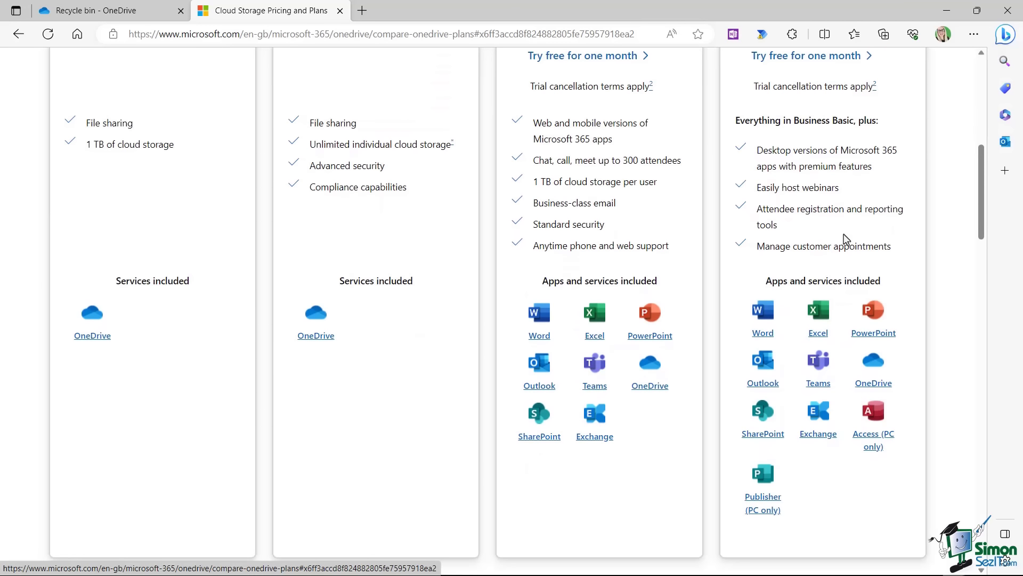
pyautogui.scroll(-7, 844, 237)
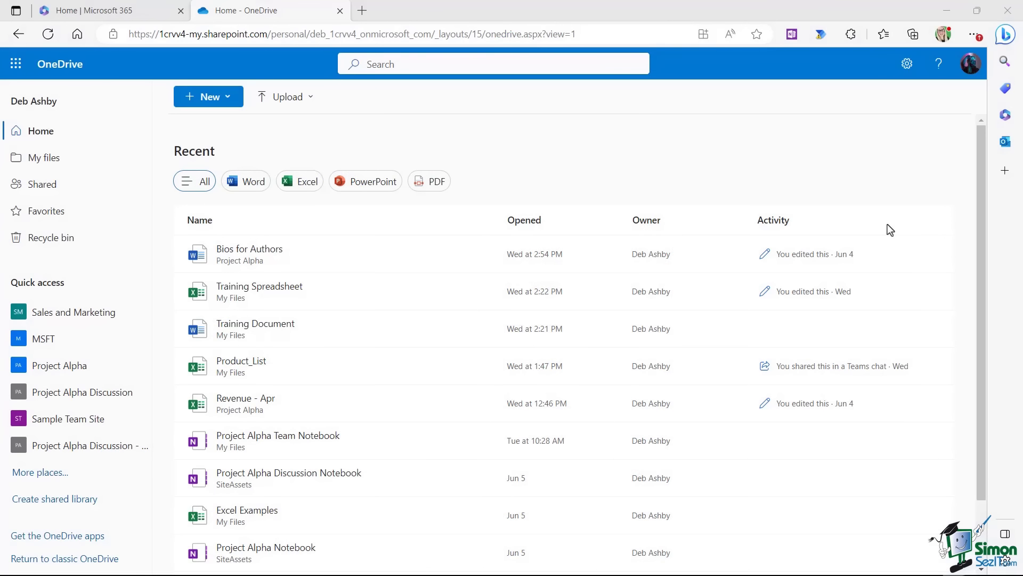
# Open the Training Files folder from My files, then launch OneDrive in a new tab.
pyautogui.click(57, 159)
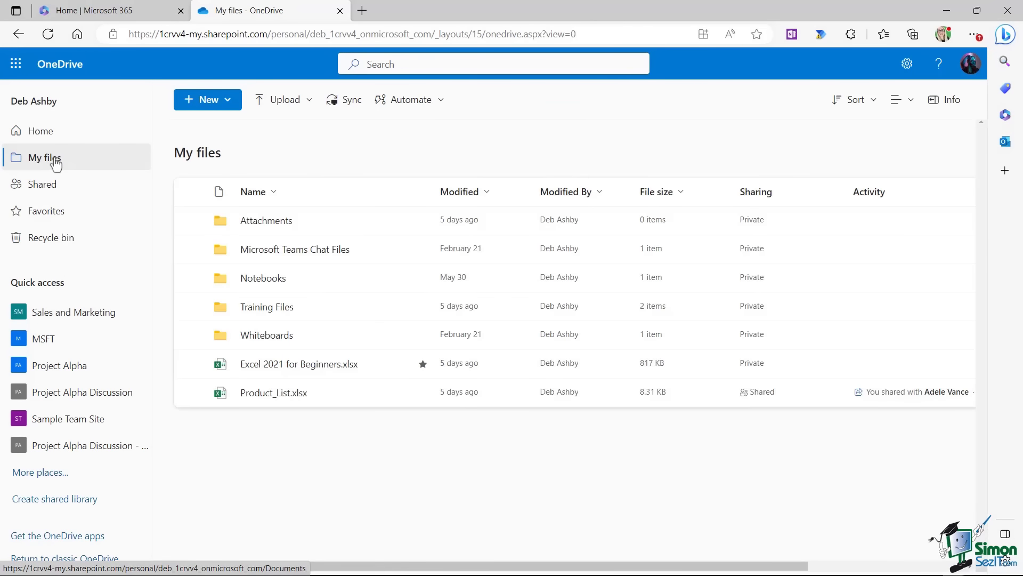
pyautogui.click(254, 306)
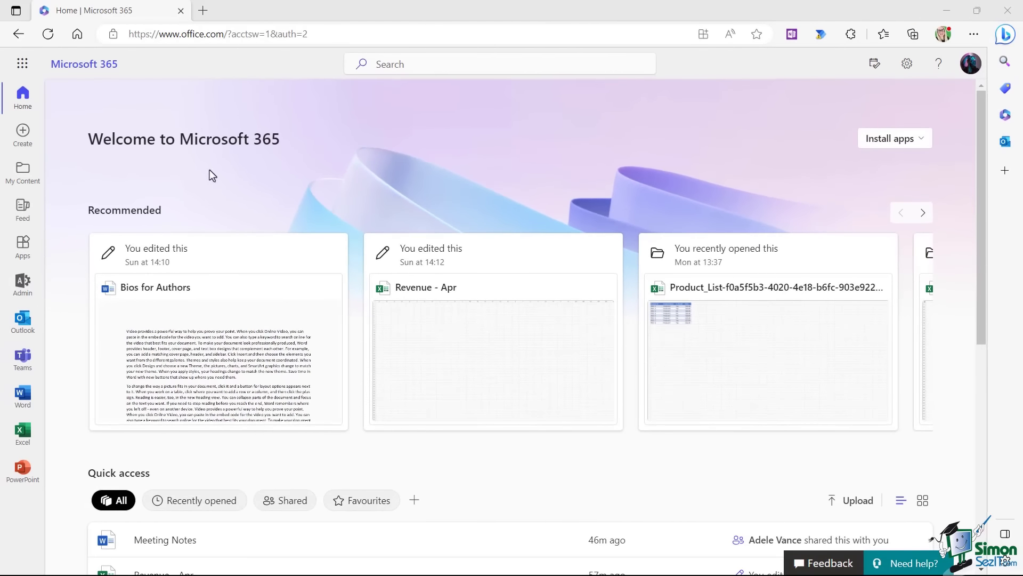
pyautogui.click(22, 67)
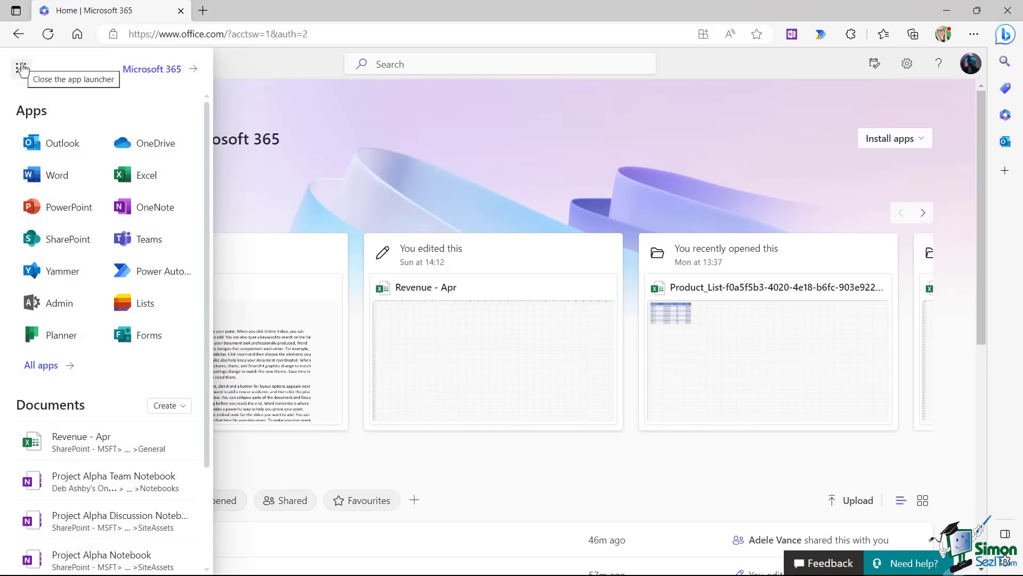
pyautogui.click(142, 155)
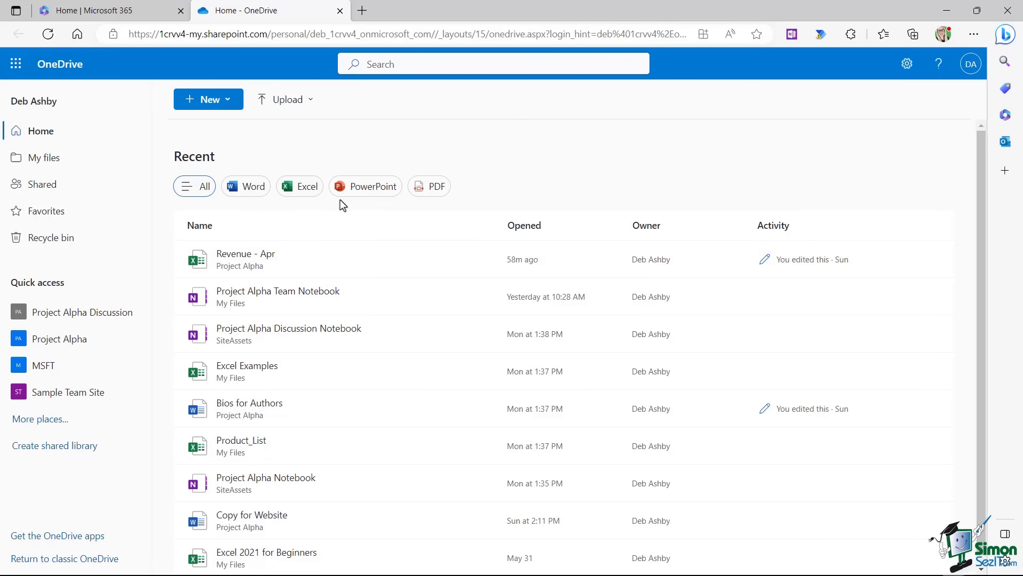
# Filter Recent to Excel and back to All, review New and Upload options, then show My files.
pyautogui.click(298, 194)
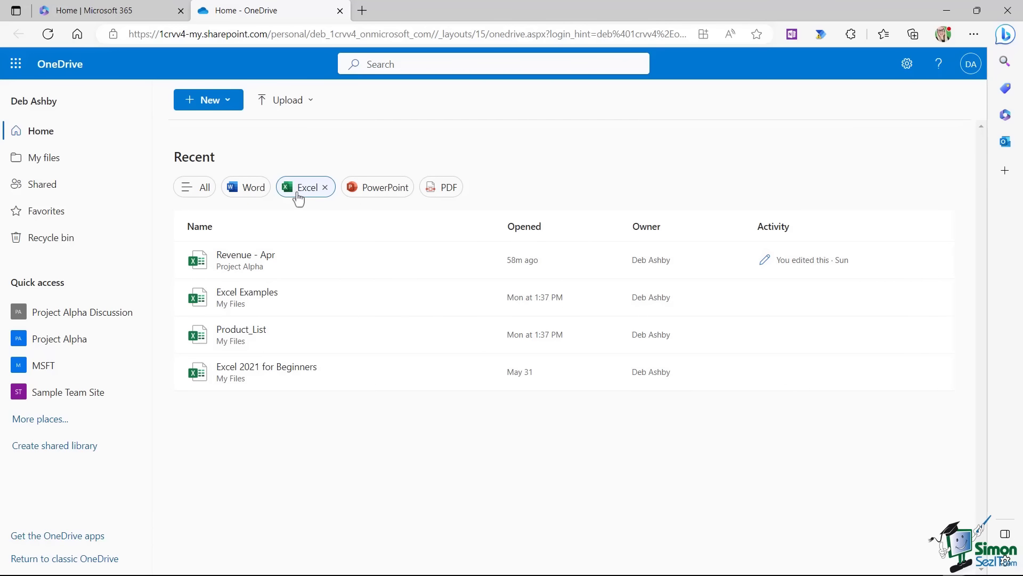
pyautogui.click(188, 192)
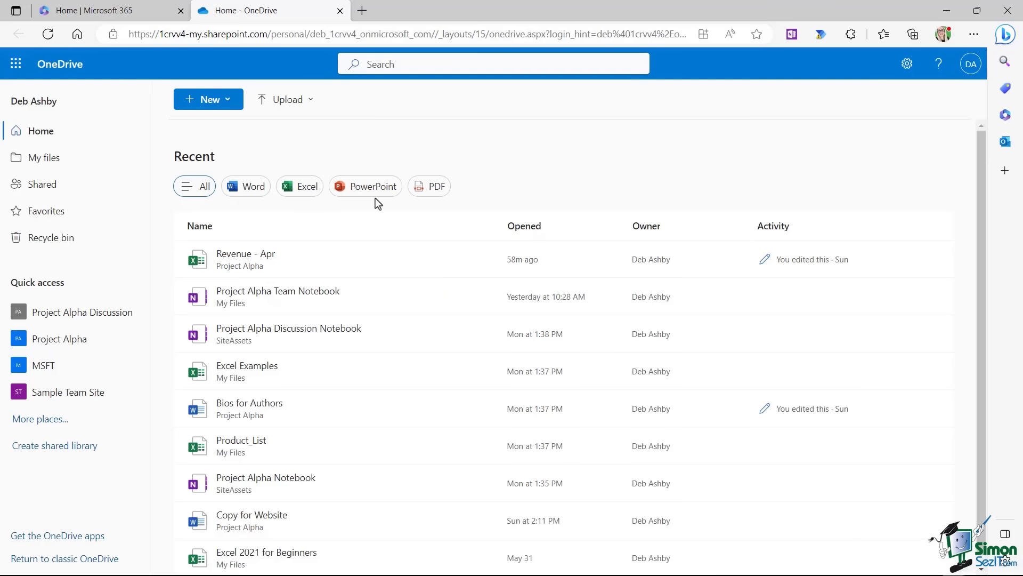
pyautogui.click(229, 101)
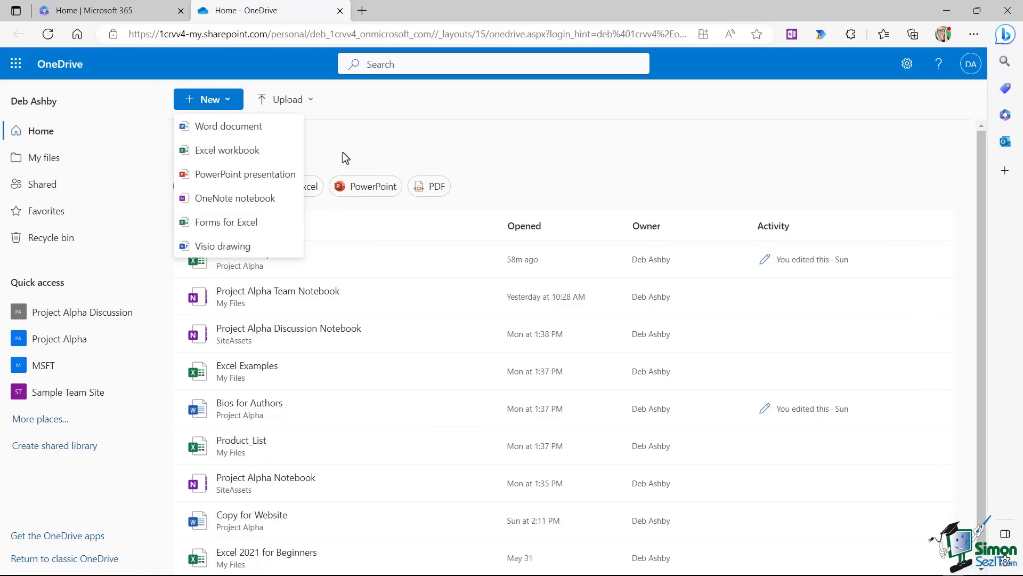
pyautogui.click(310, 100)
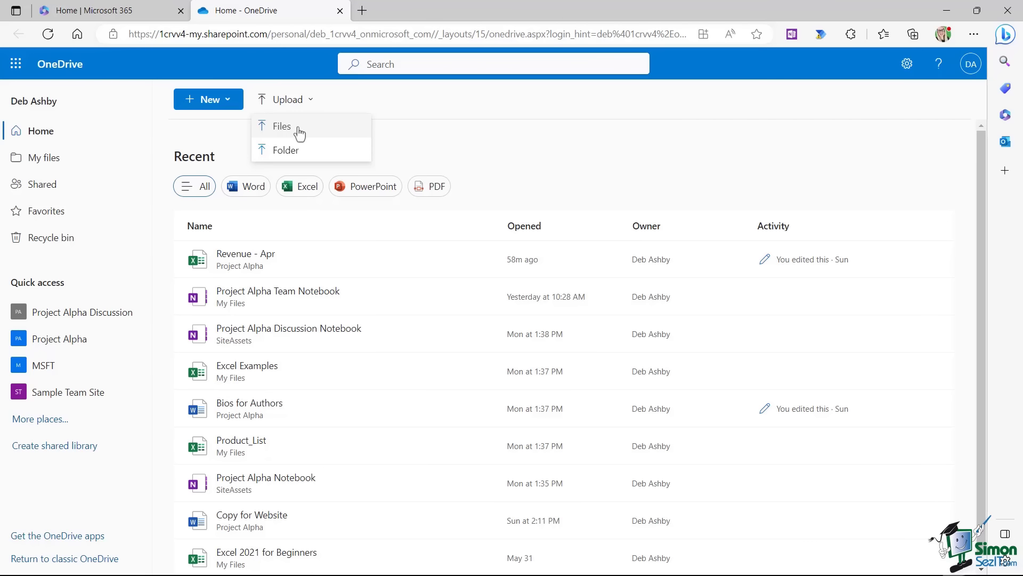
pyautogui.click(40, 160)
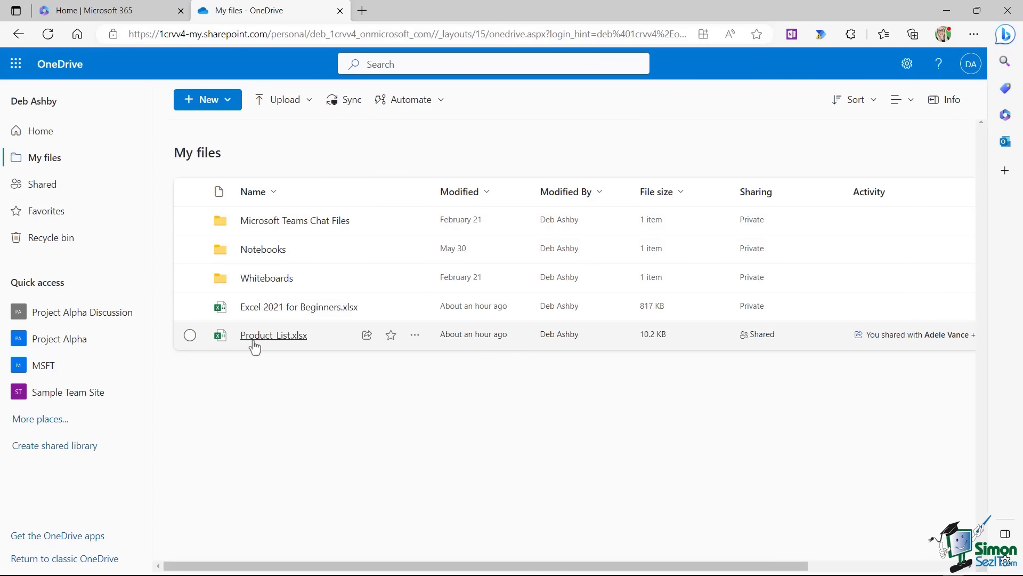
pyautogui.moveTo(254, 335)
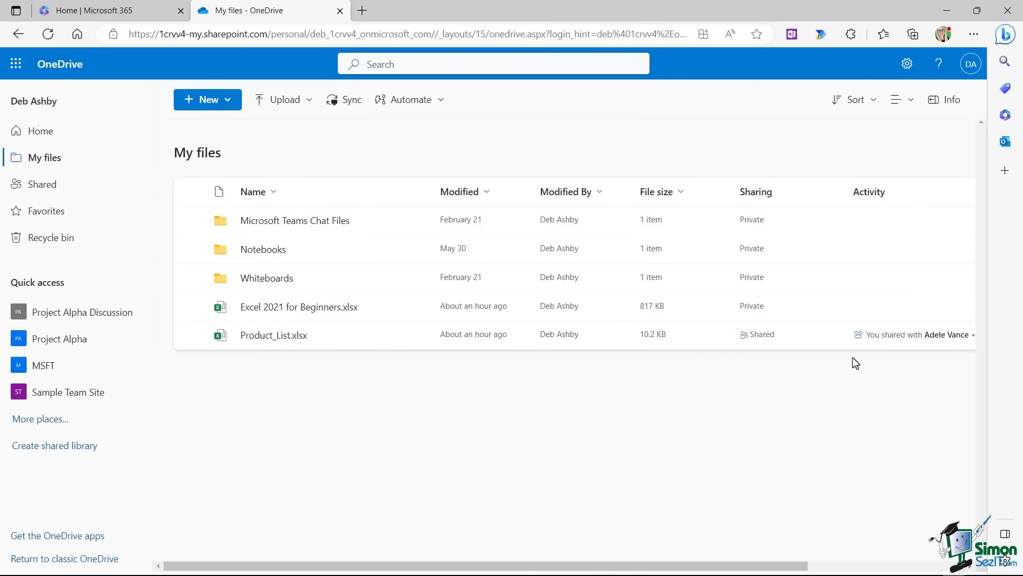
# Look through the Shared and Favorites views, then return to My files.
pyautogui.moveTo(967, 344)
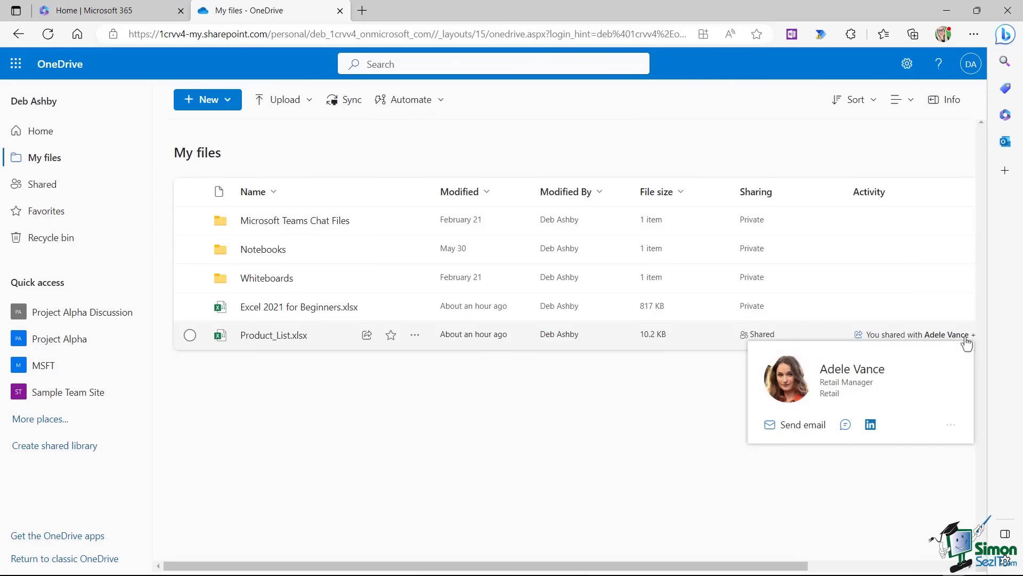
pyautogui.click(44, 184)
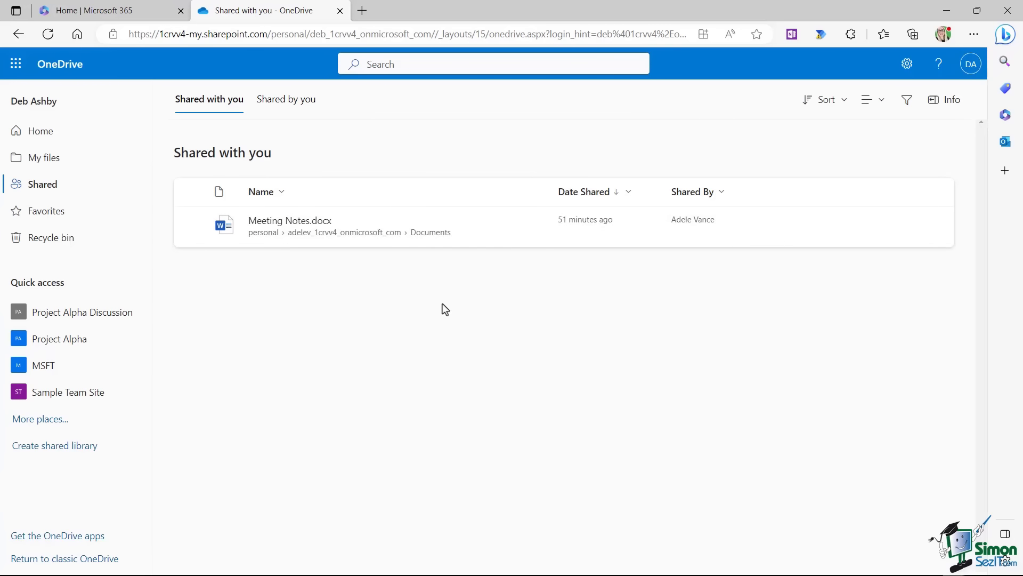
pyautogui.click(48, 214)
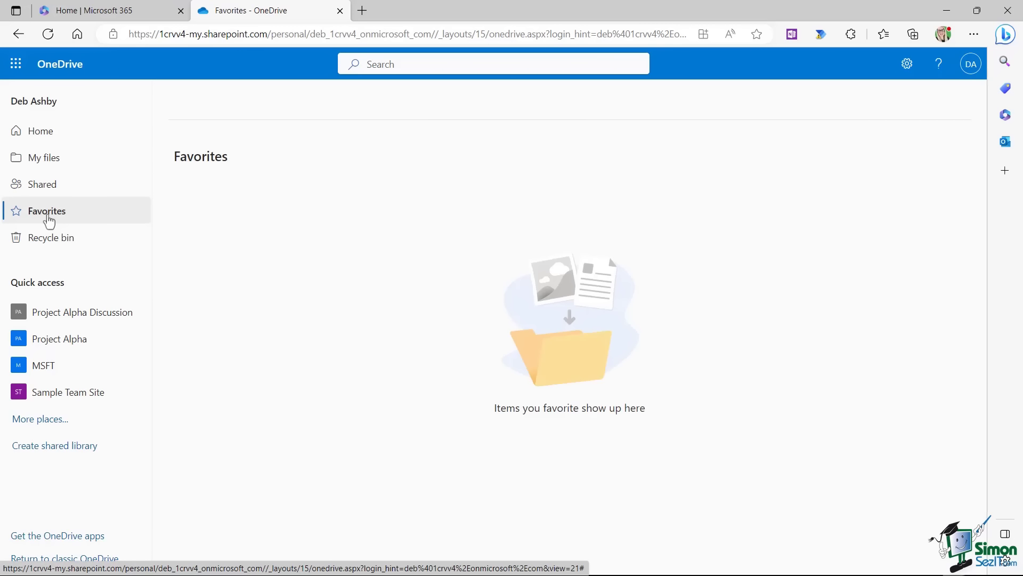
pyautogui.click(42, 162)
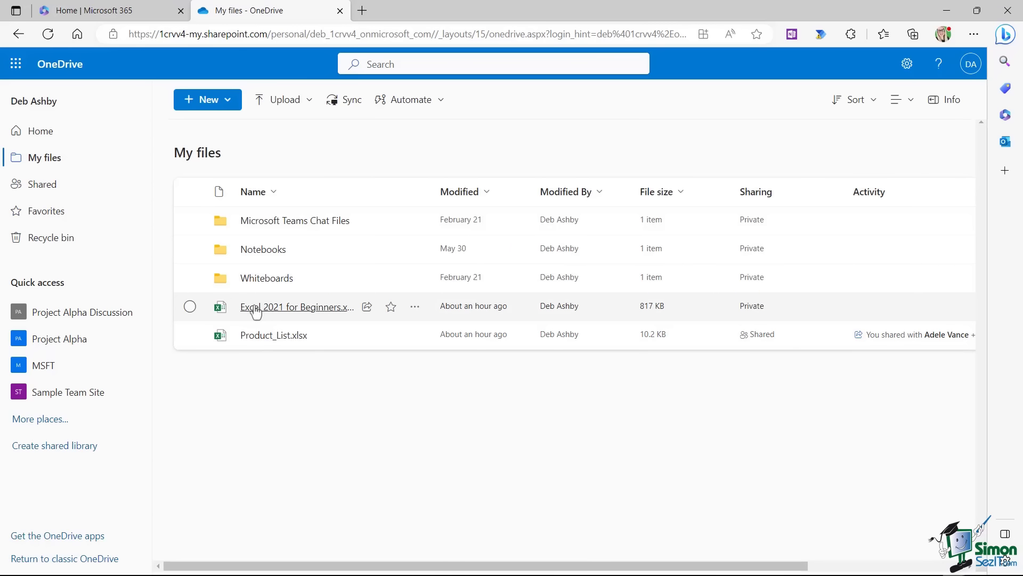
# Favorite Excel 2021 for Beginners.xlsx, see it in Favorites, then open the Recycle bin.
pyautogui.moveTo(256, 315)
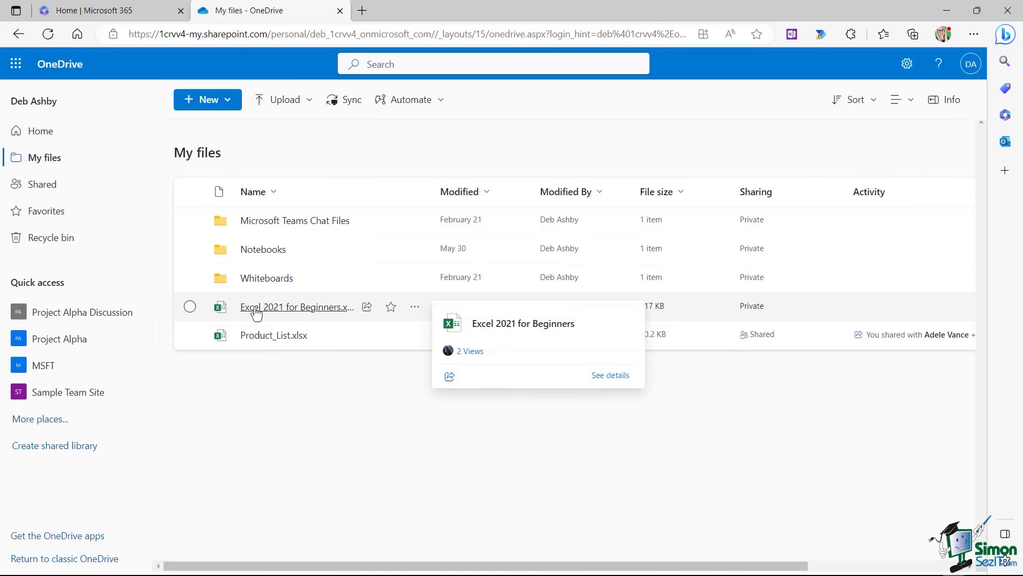
pyautogui.click(391, 308)
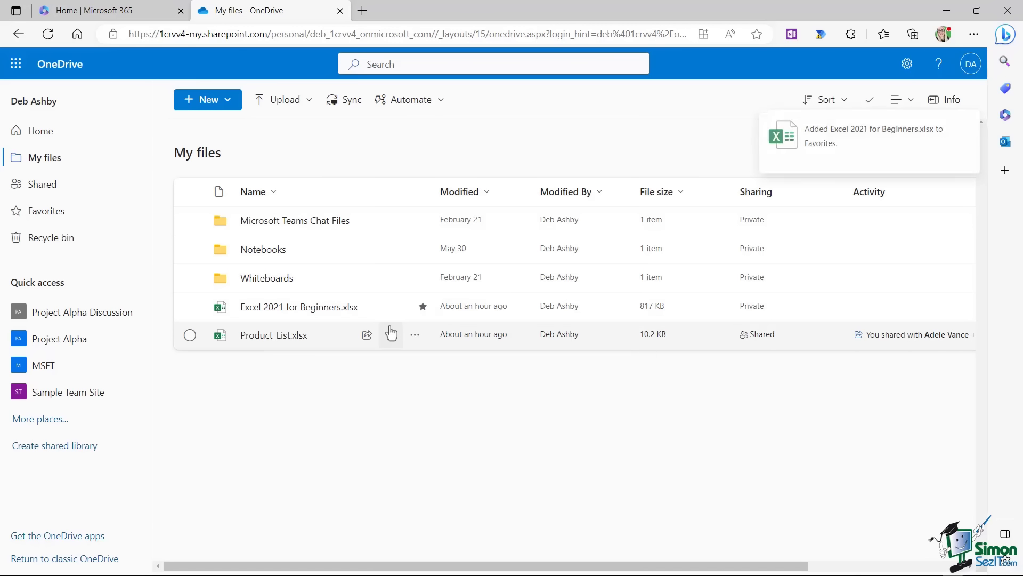
pyautogui.click(35, 213)
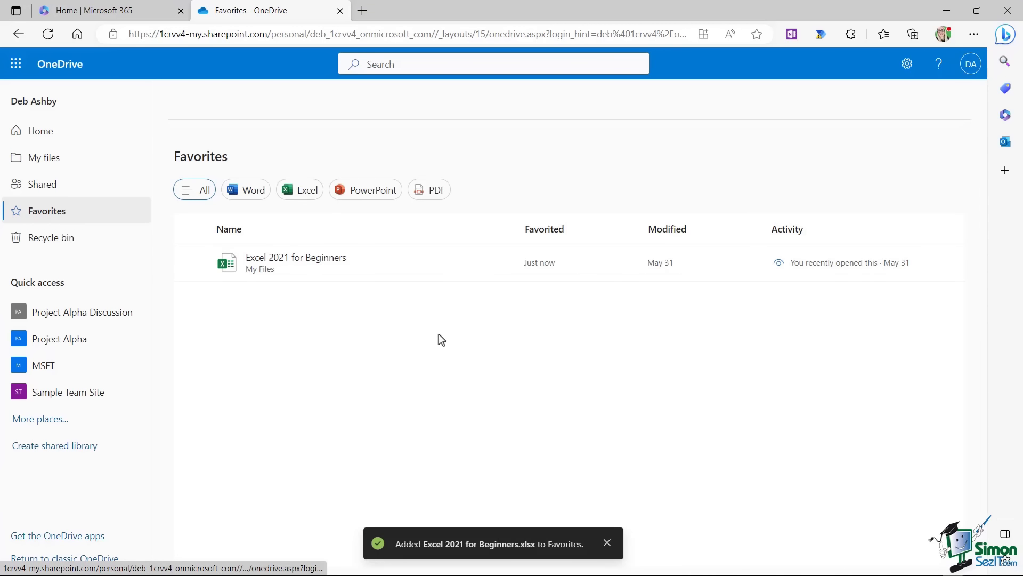
pyautogui.click(53, 238)
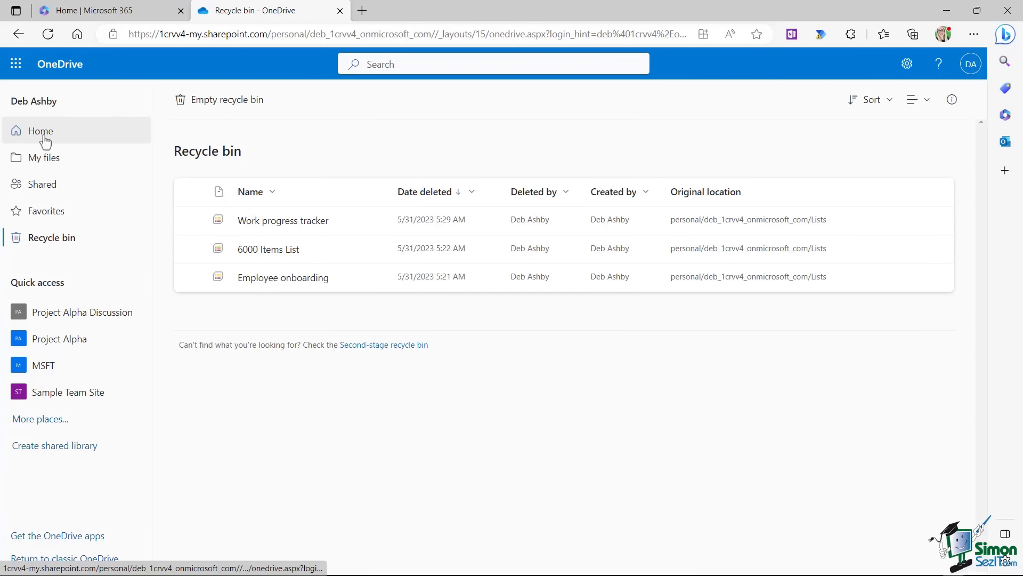
# Look inside the Notebooks folder and return to My files.
pyautogui.click(41, 160)
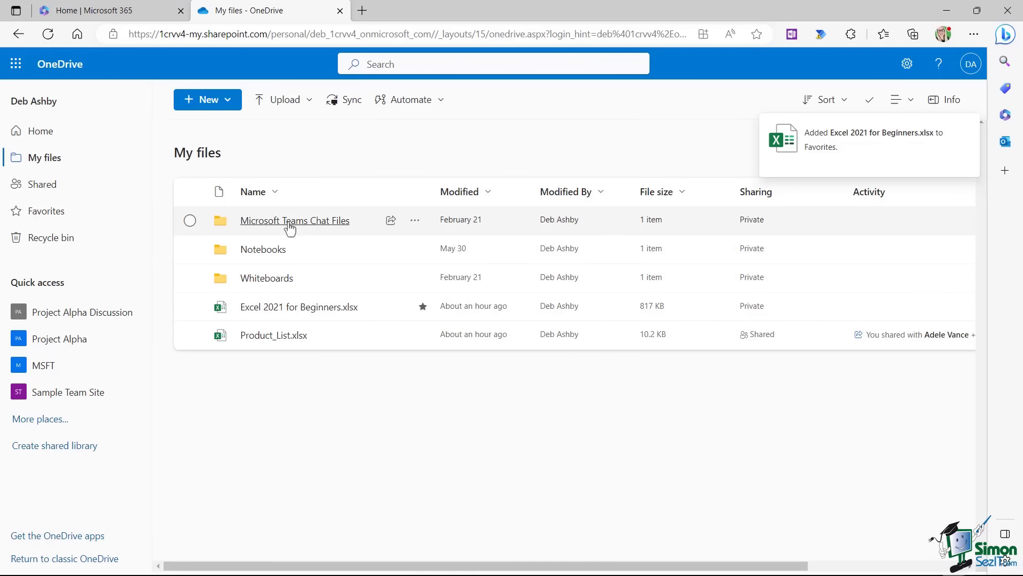
pyautogui.click(264, 250)
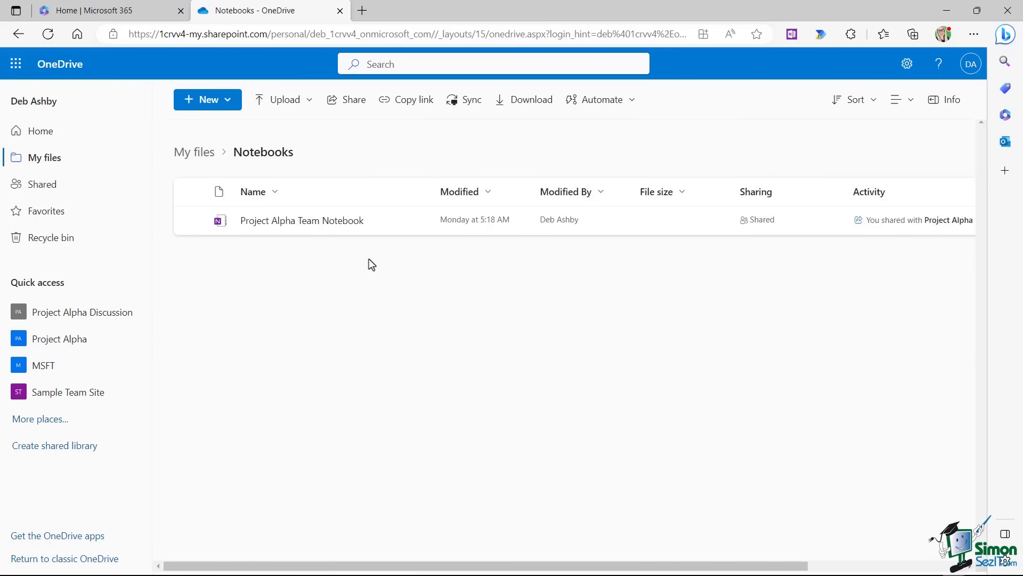
pyautogui.click(199, 153)
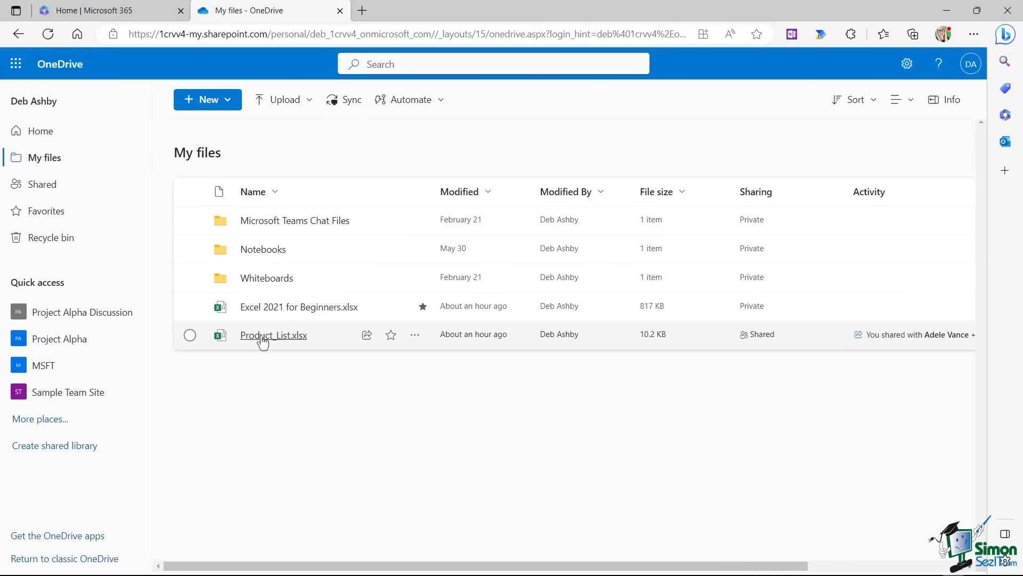
# Open Product_List.xlsx in Excel for the web, then come back to My files.
pyautogui.moveTo(265, 341)
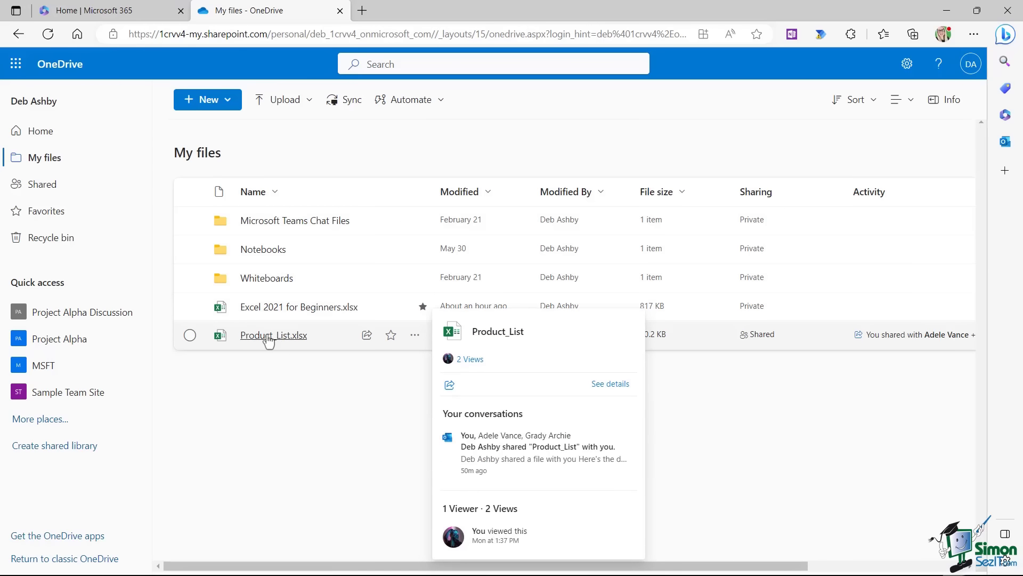
pyautogui.click(268, 336)
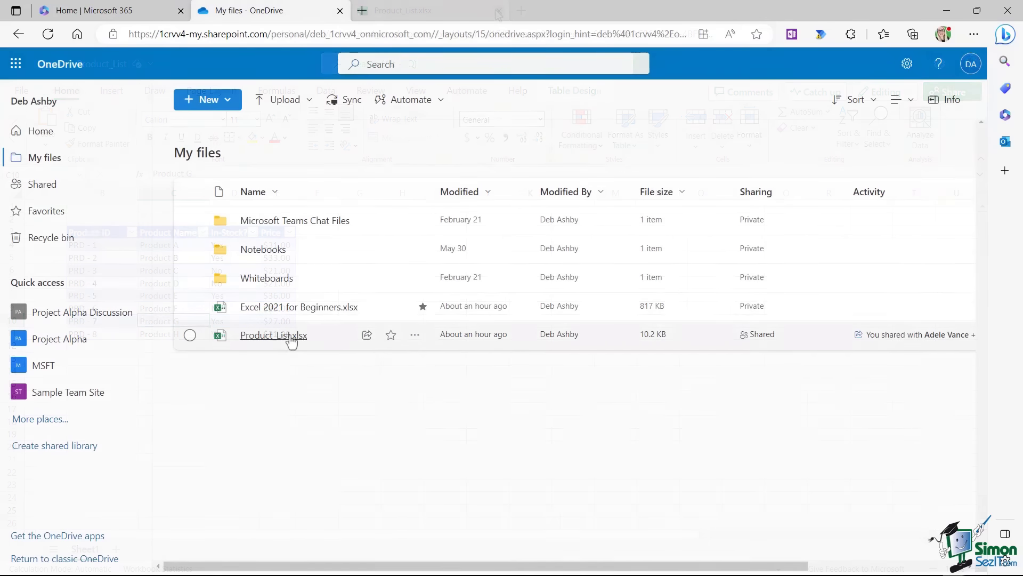
pyautogui.moveTo(271, 341)
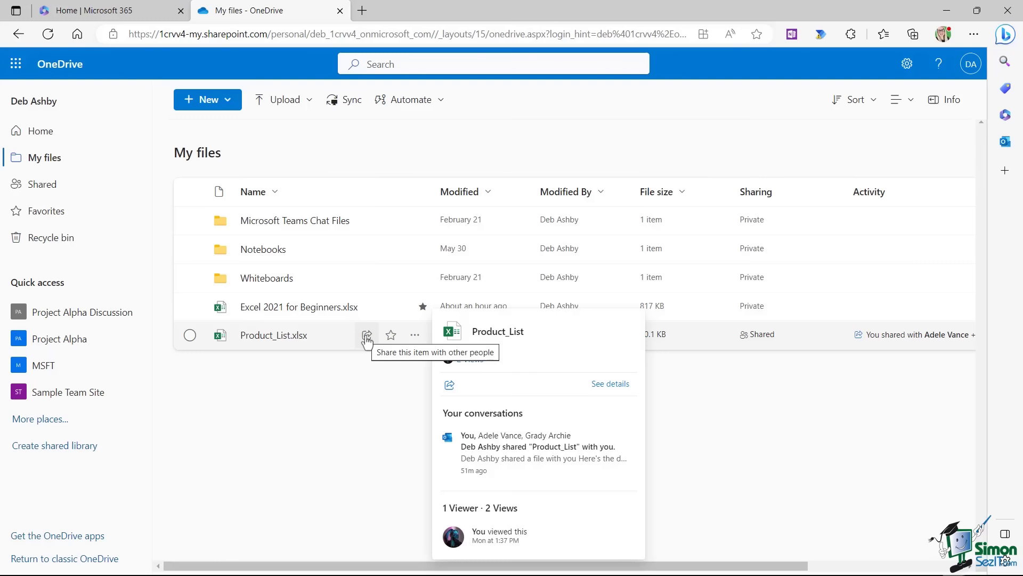
pyautogui.click(416, 337)
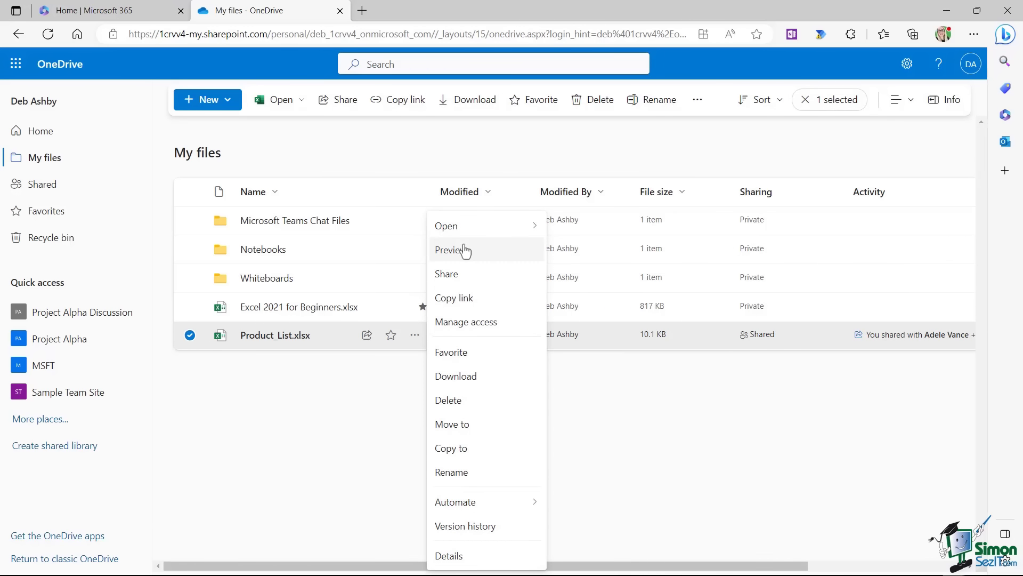
pyautogui.moveTo(461, 229)
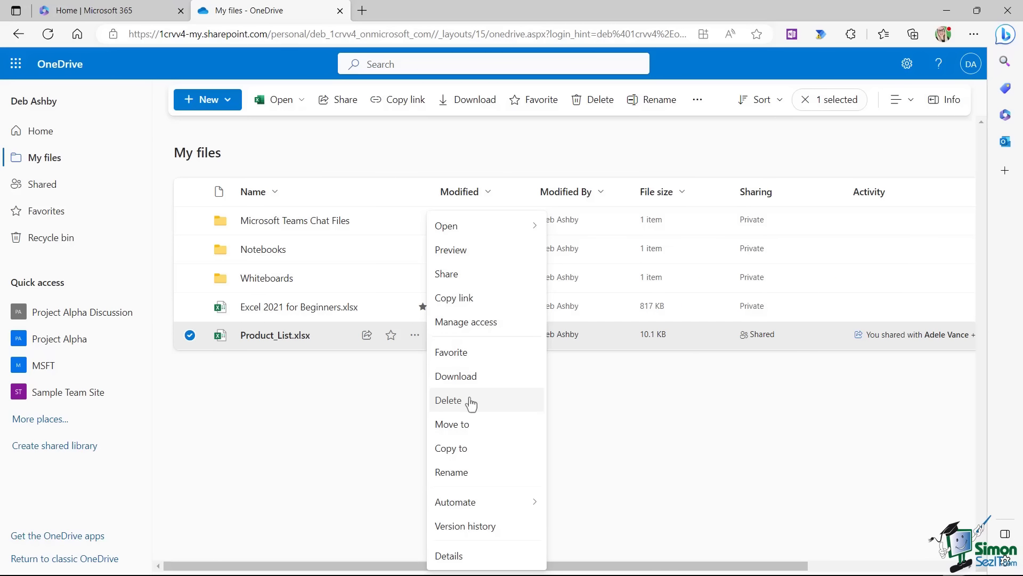
pyautogui.click(585, 372)
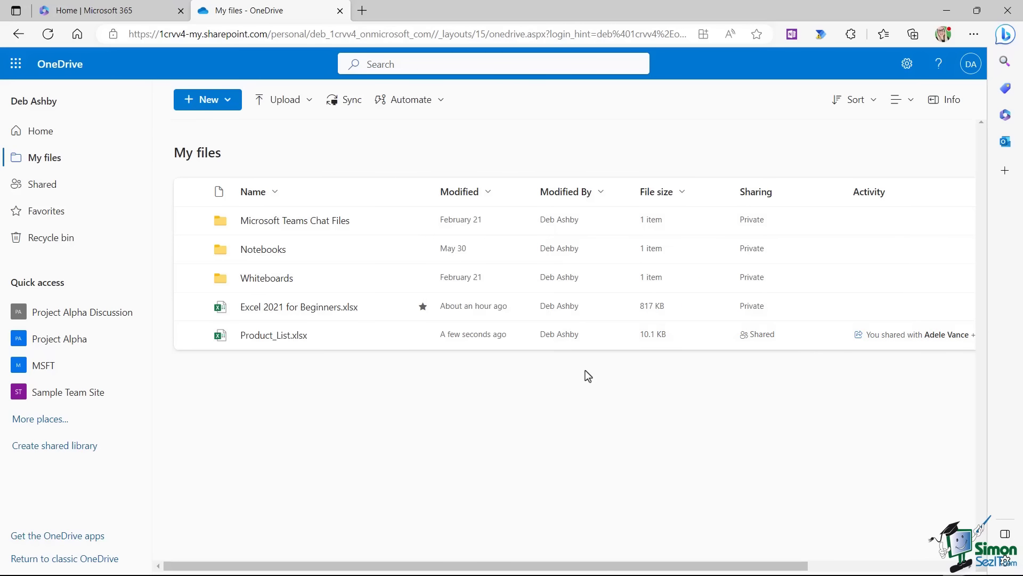
pyautogui.click(874, 104)
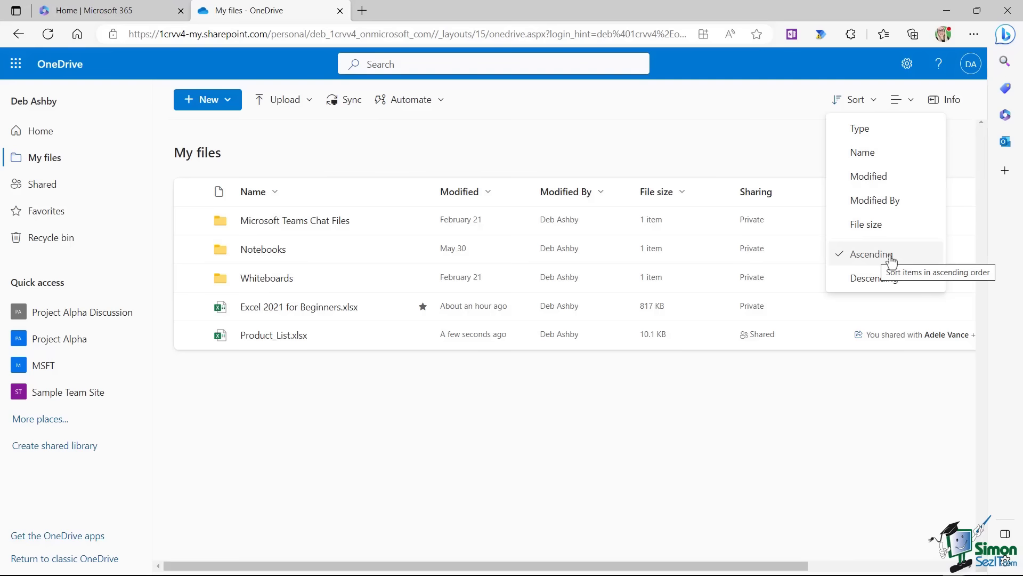
pyautogui.click(901, 99)
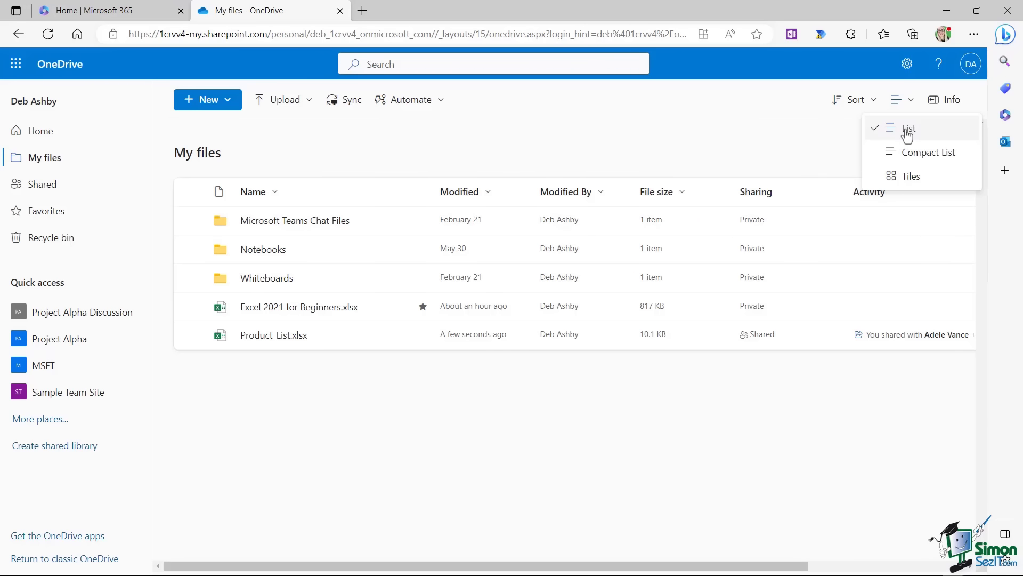
pyautogui.click(912, 153)
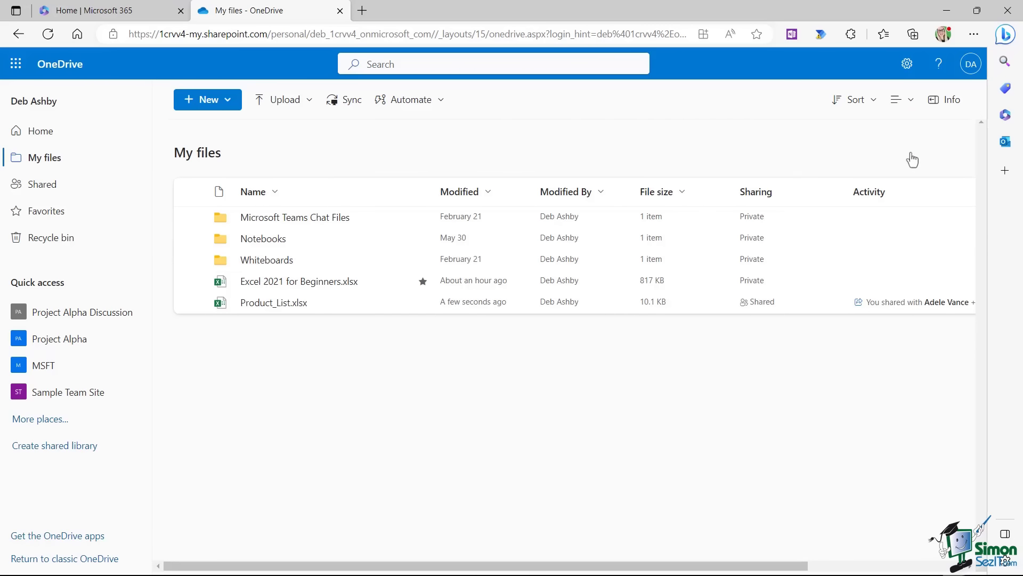
pyautogui.click(911, 103)
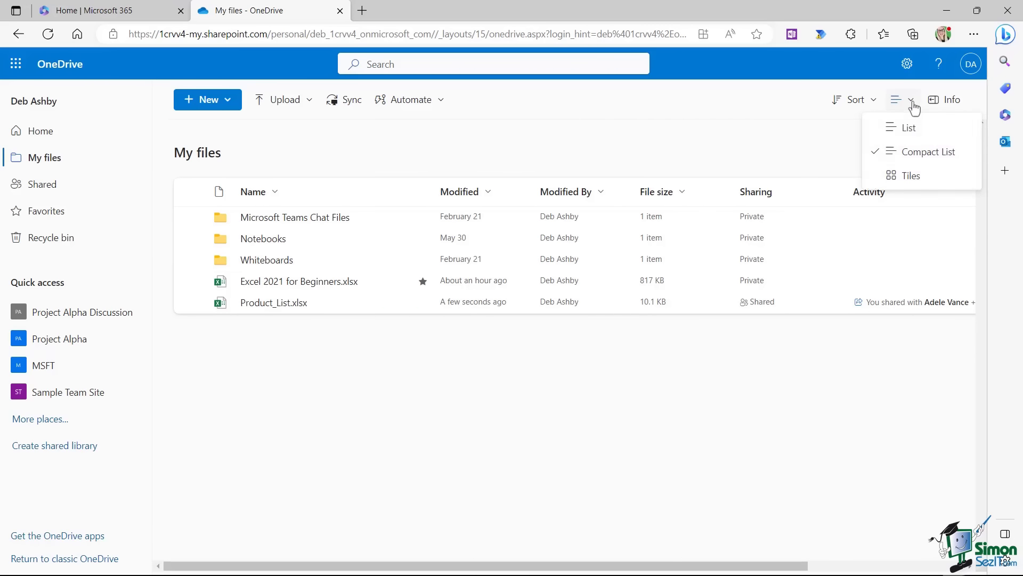
pyautogui.click(908, 175)
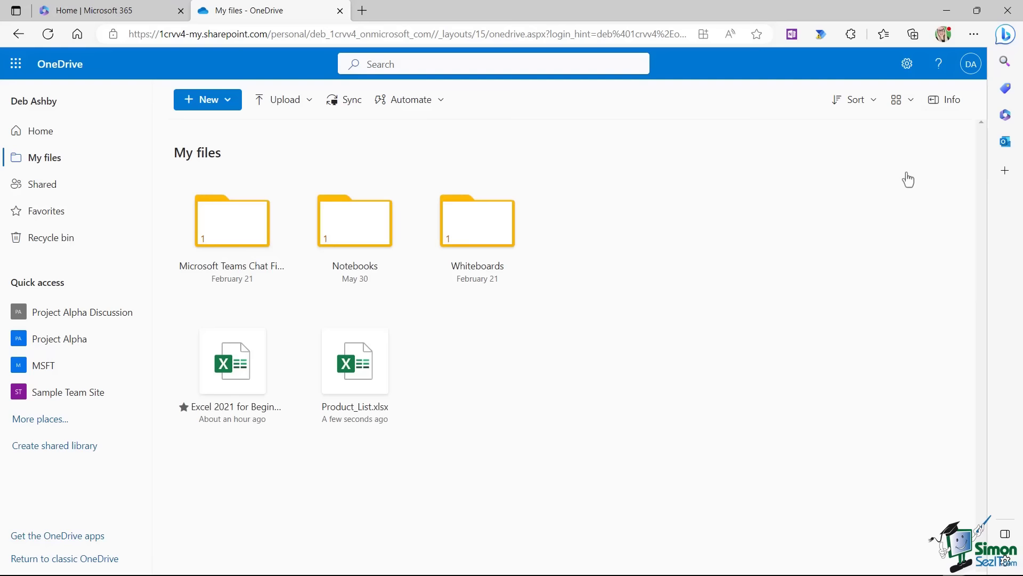
pyautogui.click(901, 101)
pyautogui.click(909, 129)
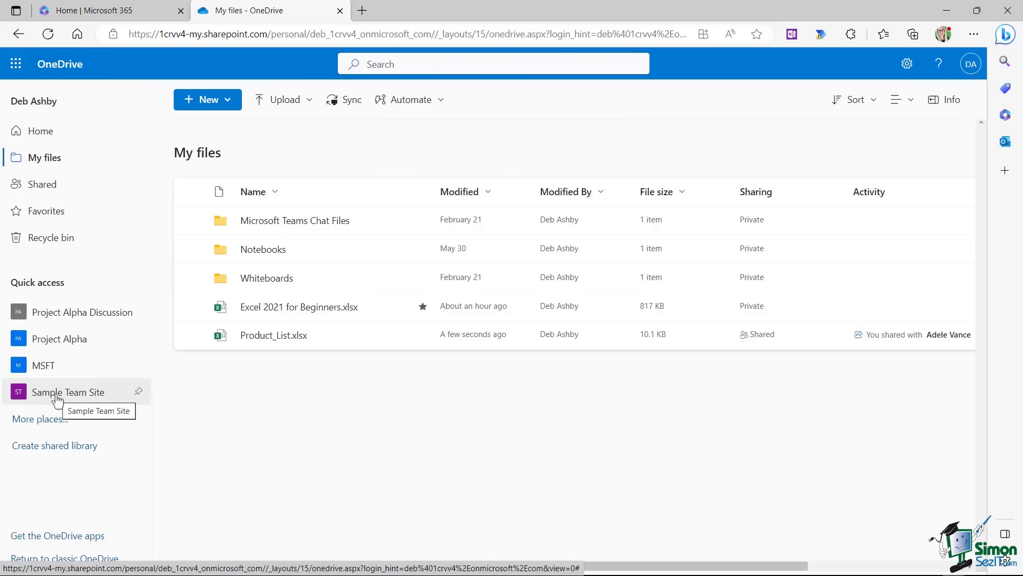
# Open Project Alpha's General folder and bring up the Microsoft 365 app launcher.
pyautogui.click(76, 344)
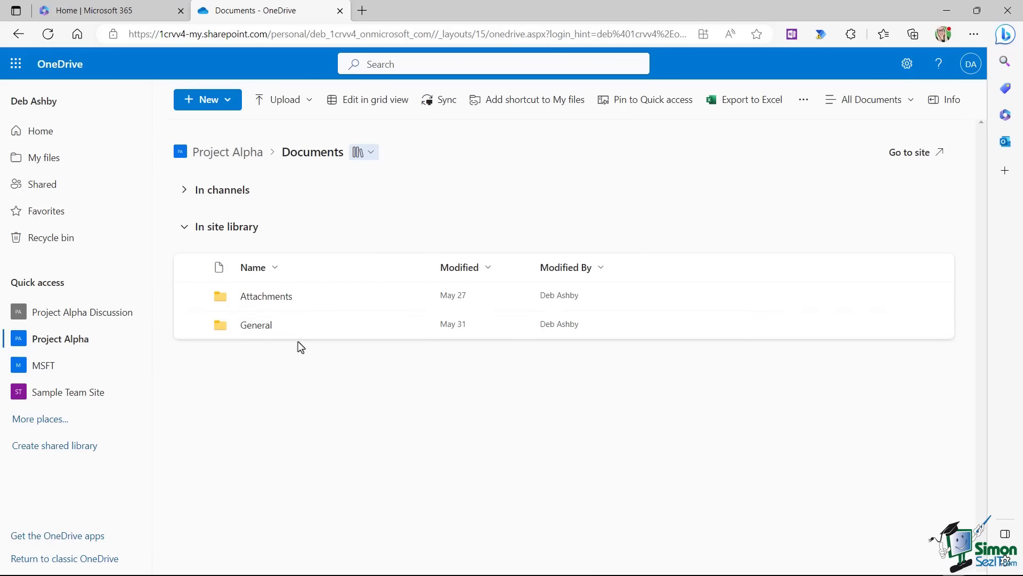
pyautogui.click(252, 326)
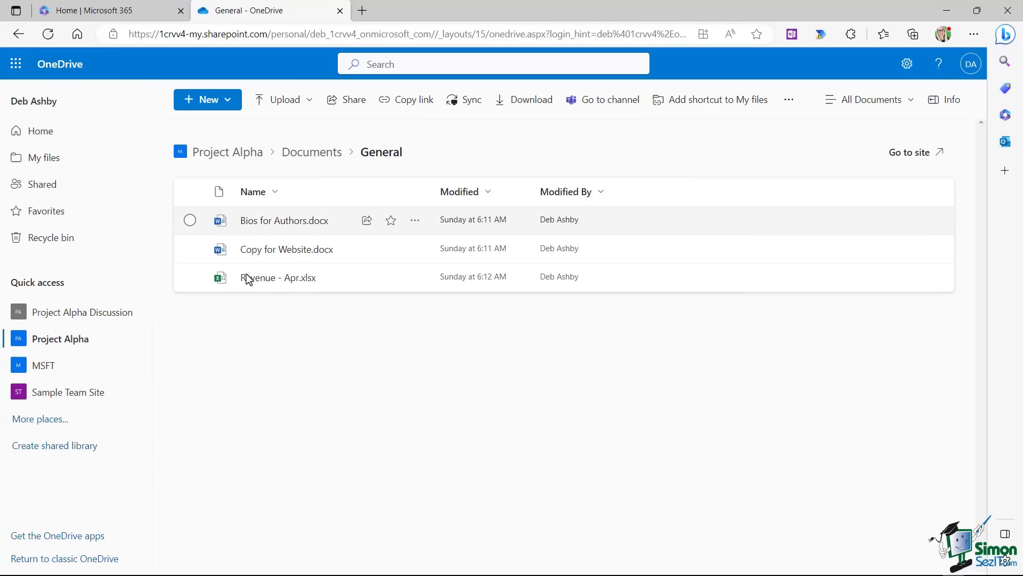
pyautogui.click(16, 63)
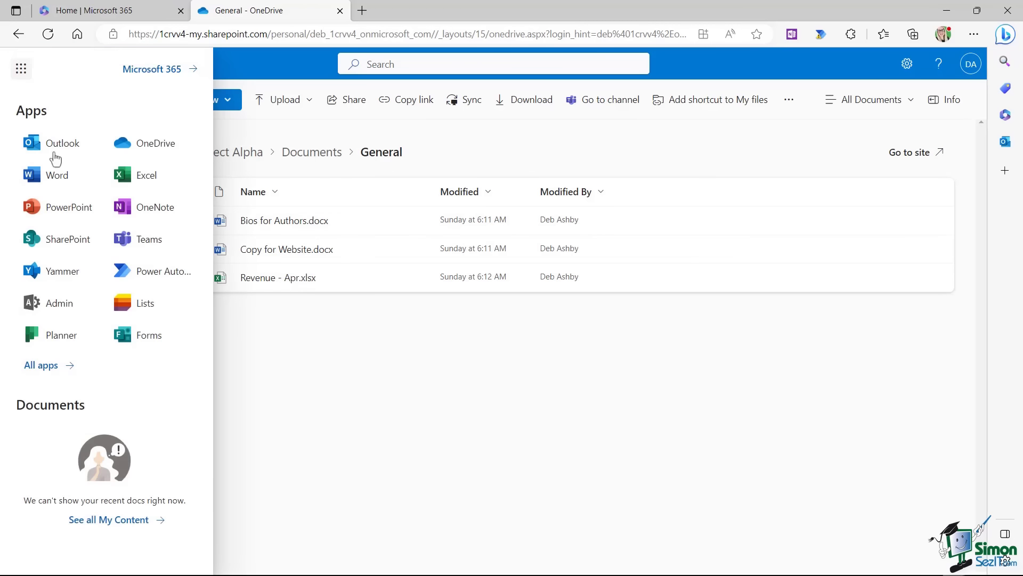
# Launch Teams, view the General channel's Files tab, then switch back to the OneDrive tab.
pyautogui.click(144, 240)
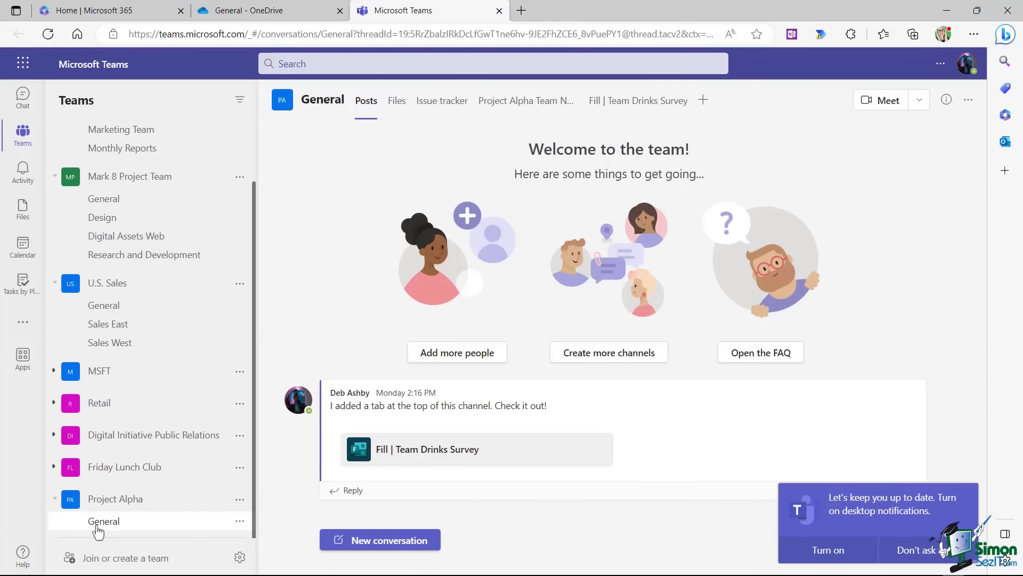
pyautogui.click(397, 103)
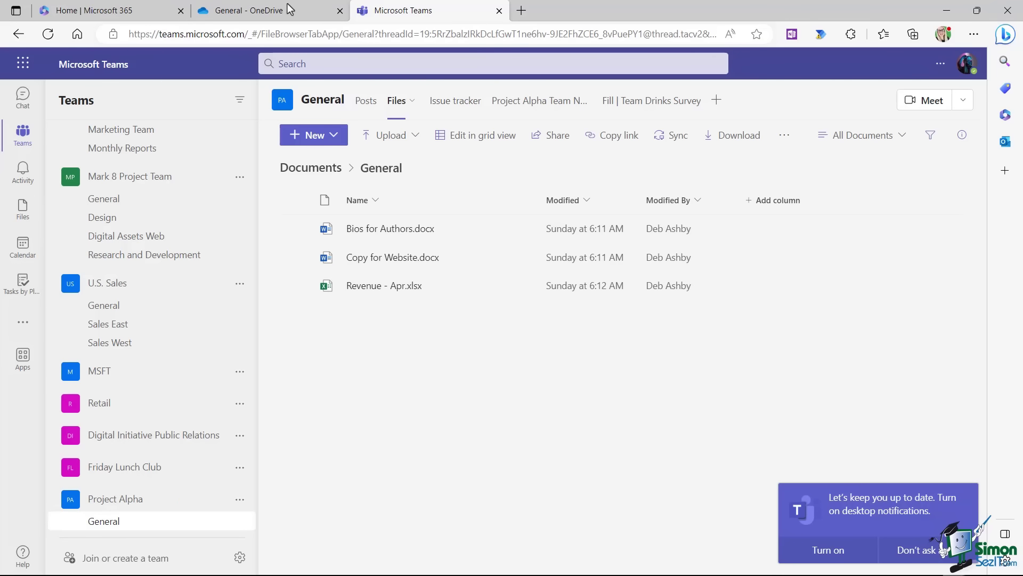
pyautogui.click(275, 15)
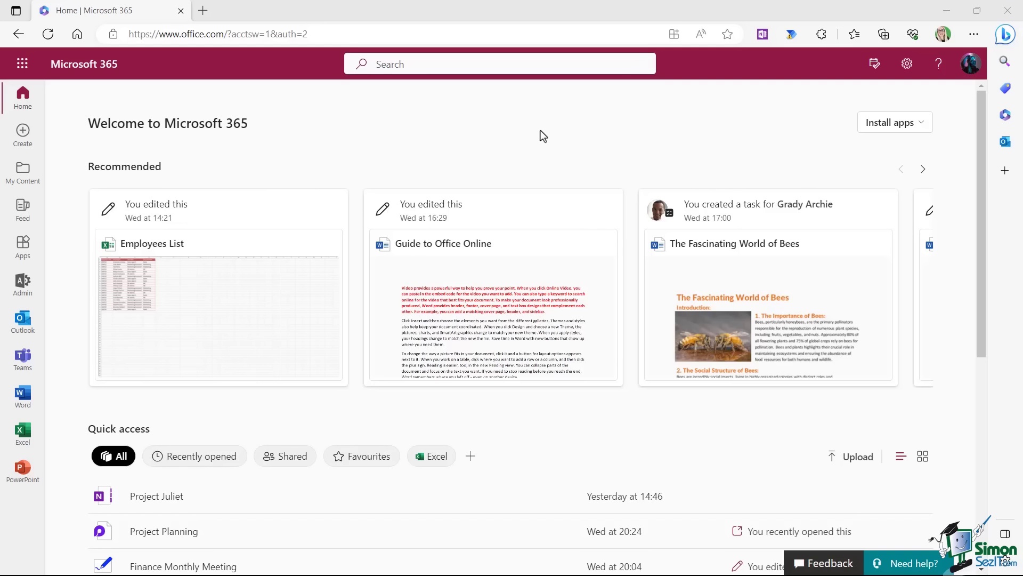
# Go to Word via the app launcher and create a blank document, Document6.docx.
pyautogui.click(23, 65)
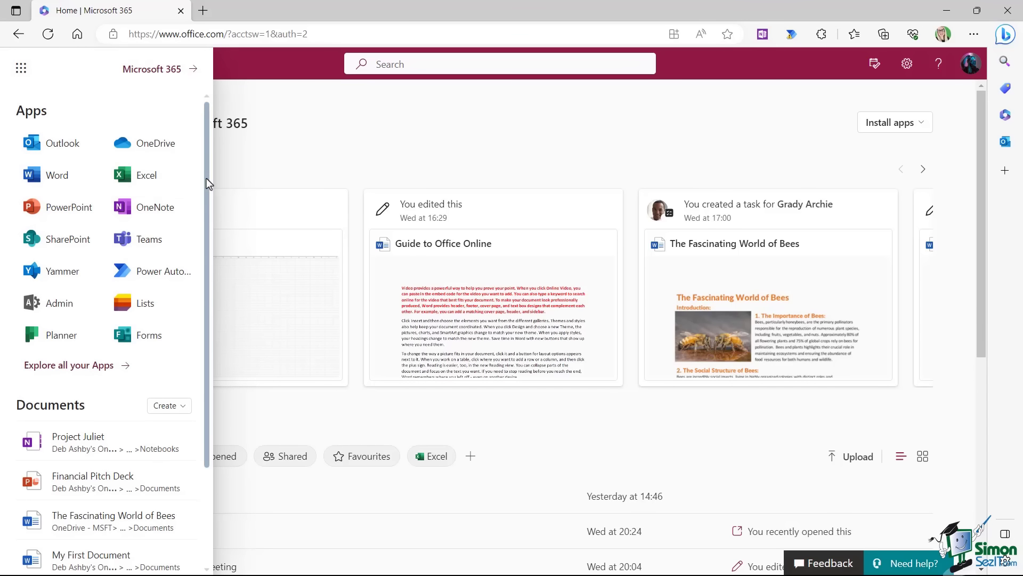
pyautogui.moveTo(206, 178); pyautogui.dragTo(208, 199)
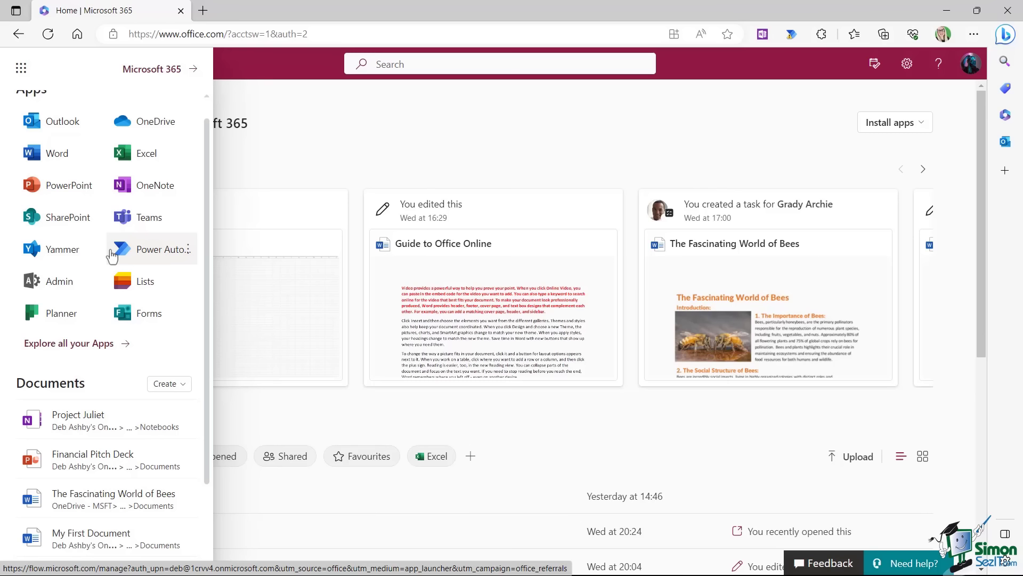
pyautogui.click(58, 155)
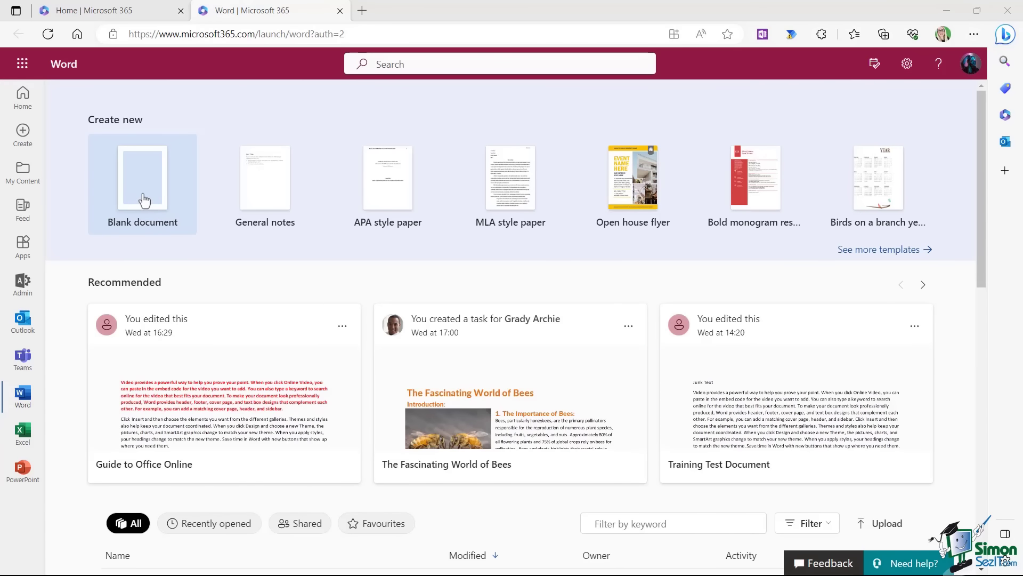
pyautogui.click(143, 201)
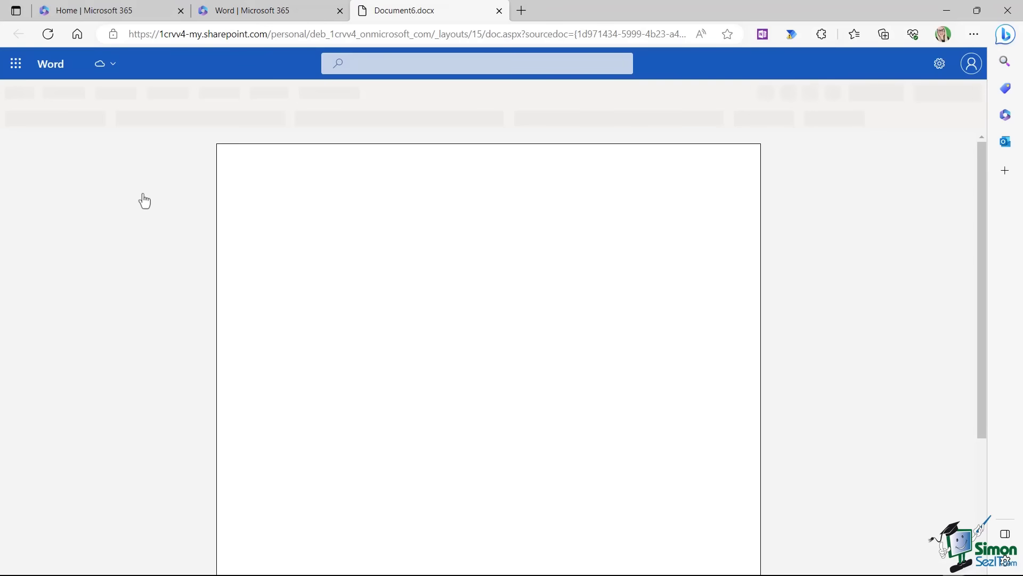
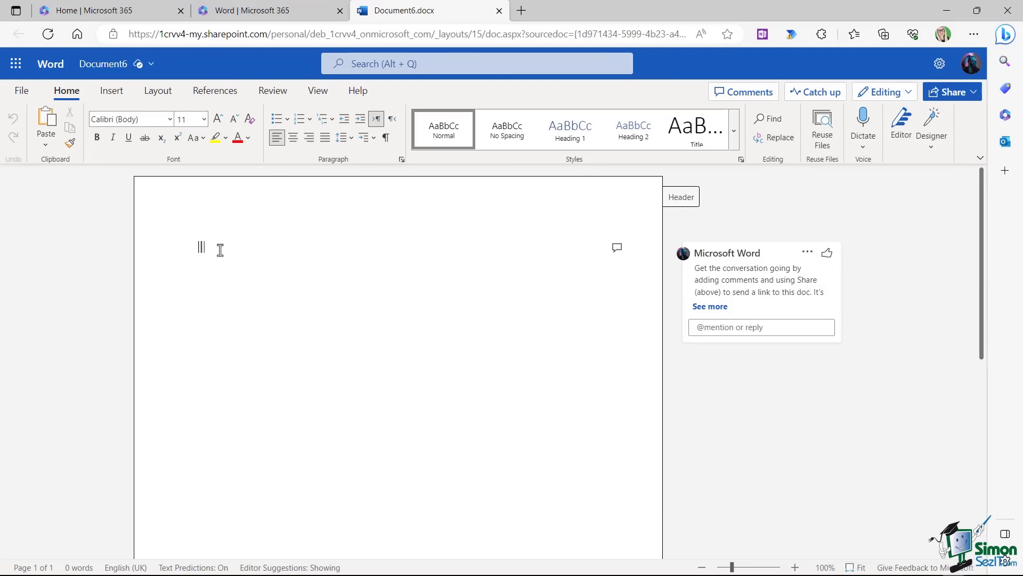
# Browse the Insert and Layout ribbons, then check the Microsoft 365 home page's app install options.
pyautogui.click(111, 91)
pyautogui.click(162, 94)
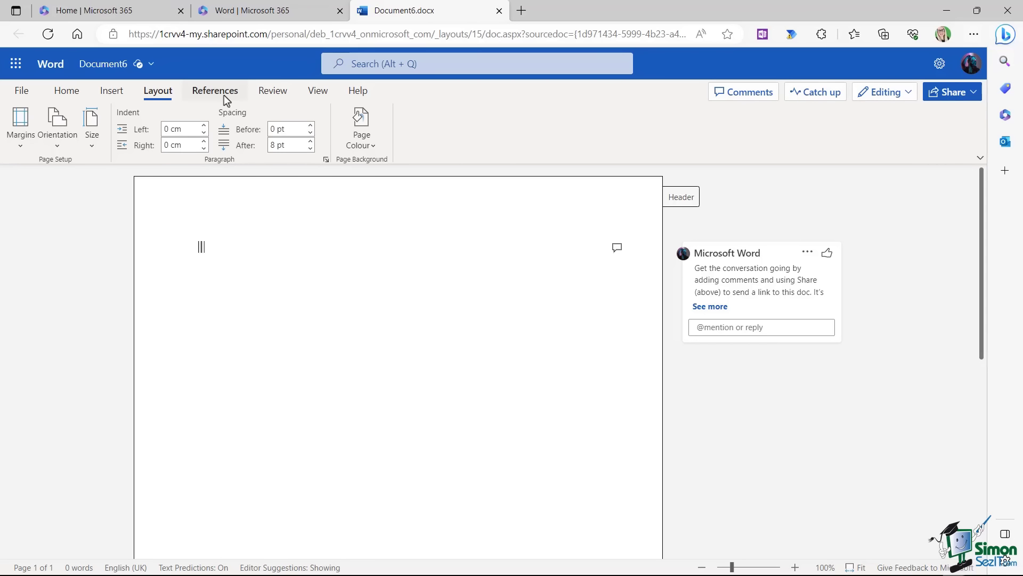
pyautogui.click(68, 92)
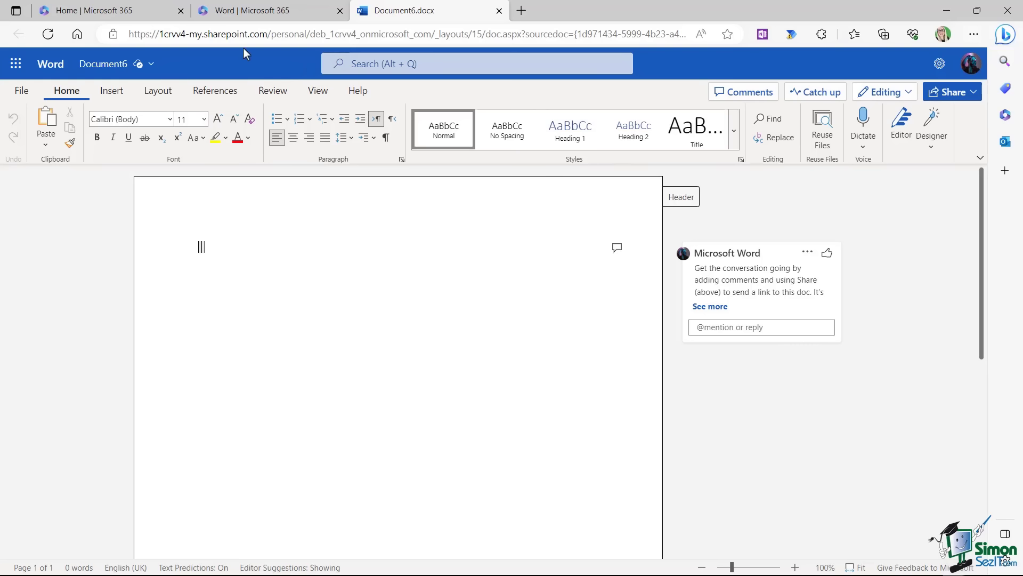
pyautogui.click(103, 14)
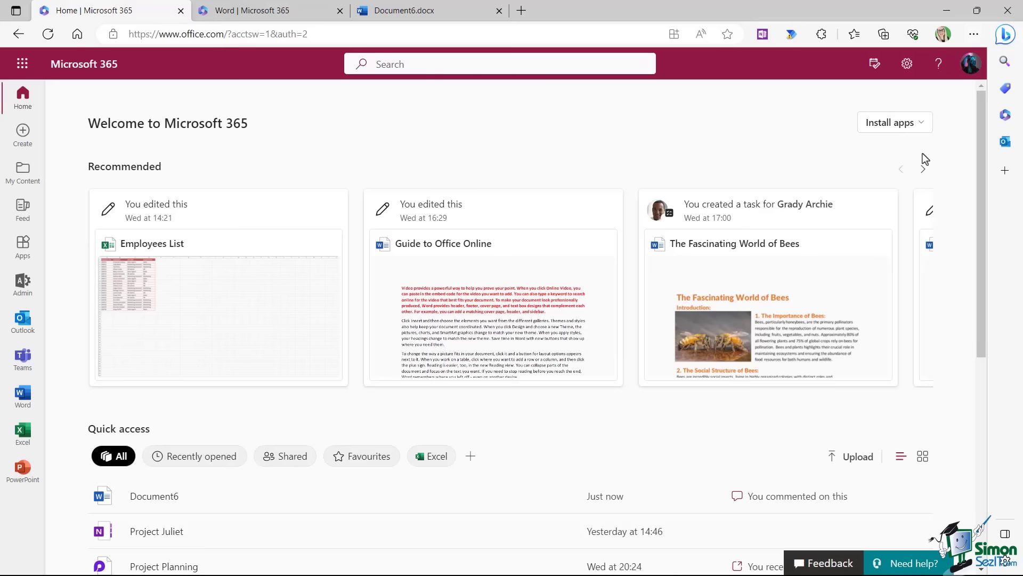
pyautogui.click(925, 130)
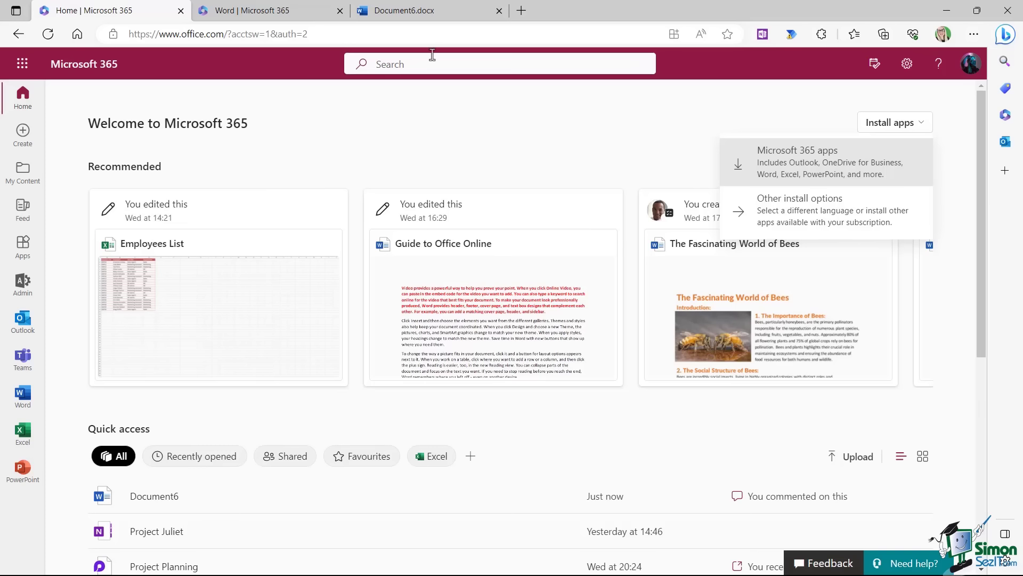
pyautogui.click(420, 16)
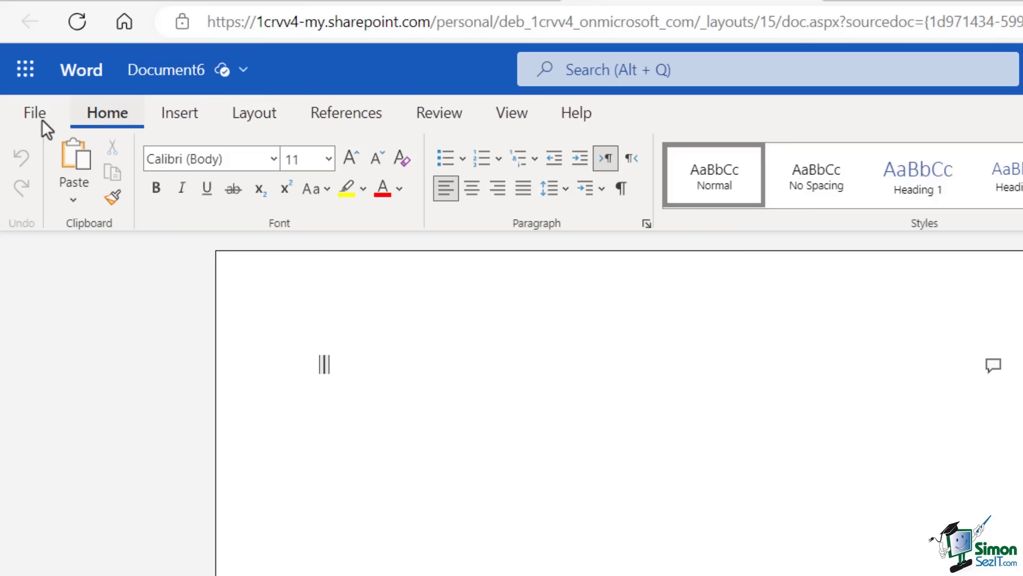
# Rename Document6 to 'Debs Document'.
pyautogui.click(188, 81)
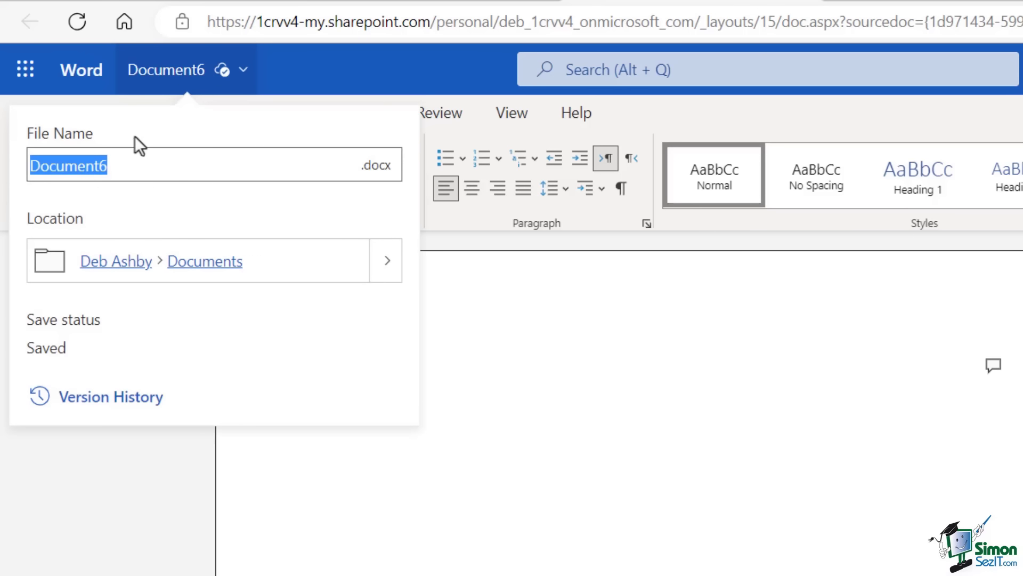
pyautogui.write('M')
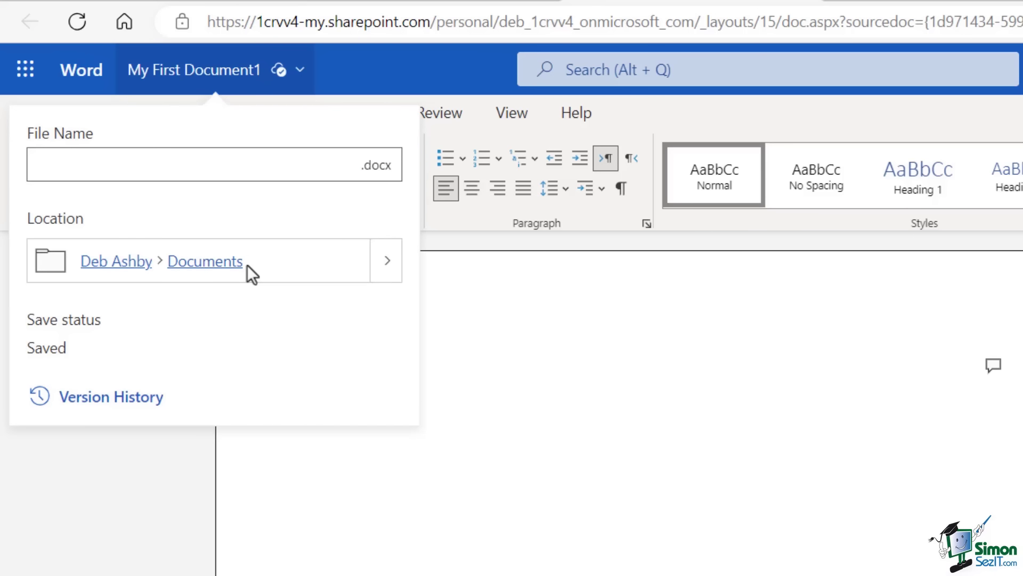
pyautogui.write('Debs Document')
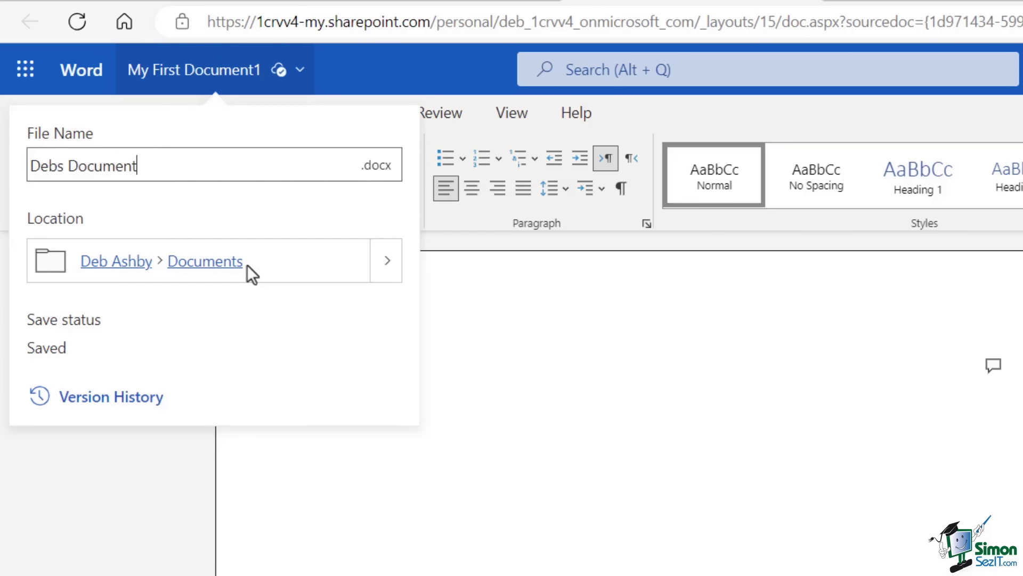
pyautogui.press('Return')
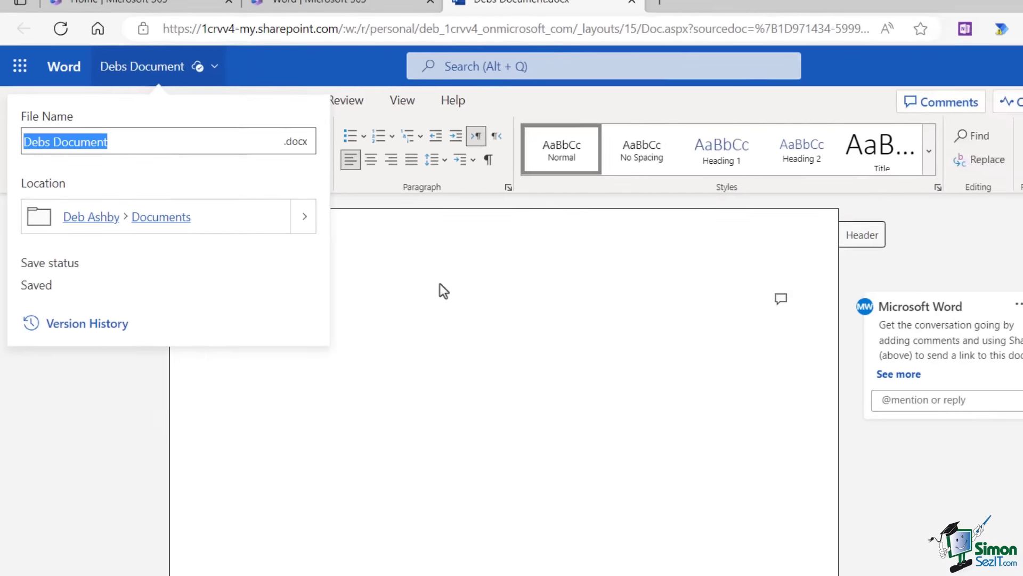
pyautogui.click(557, 339)
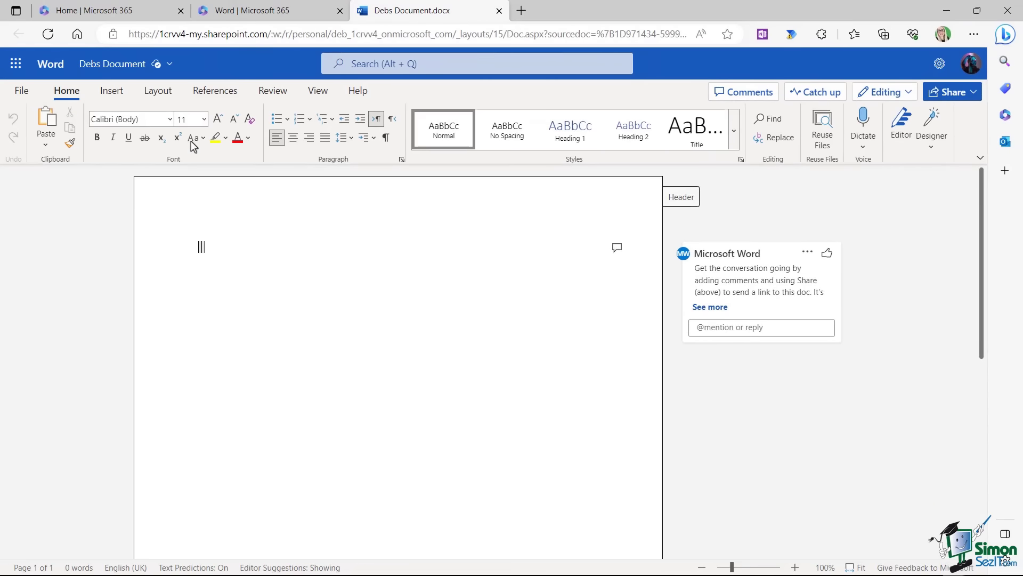
# Review the File > Save as options for saving a copy online.
pyautogui.click(23, 92)
pyautogui.click(58, 223)
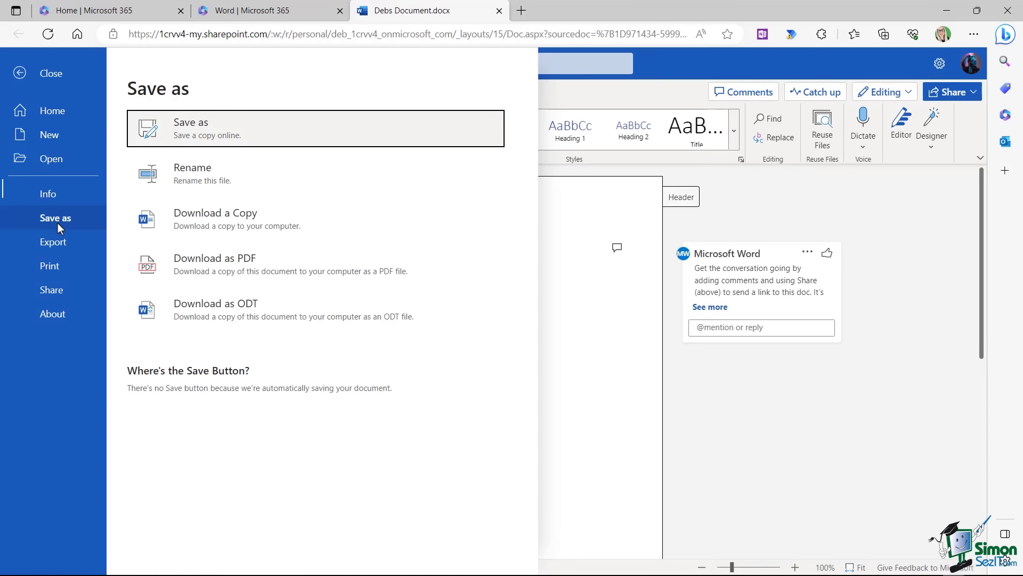
pyautogui.click(264, 135)
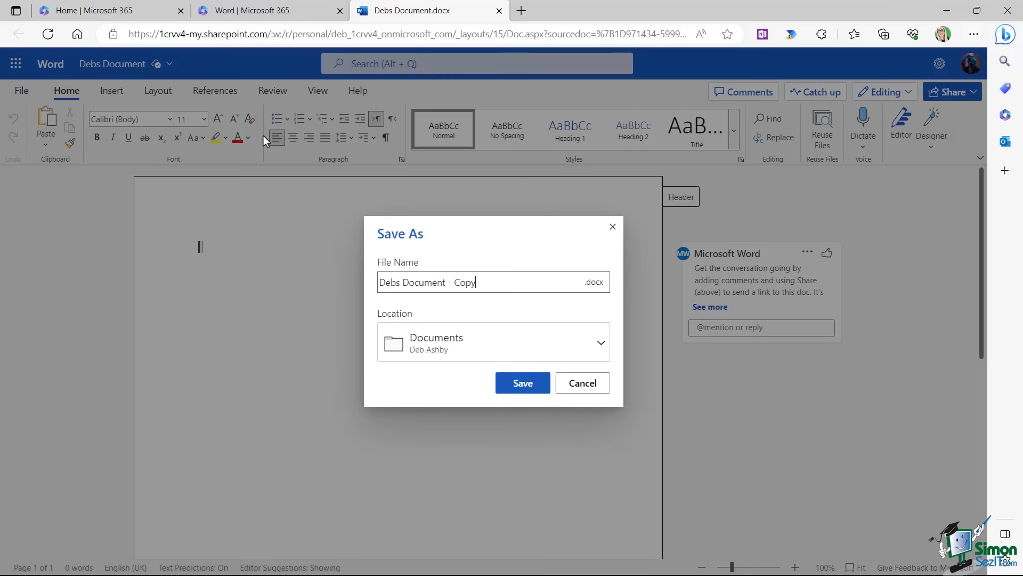
pyautogui.click(600, 344)
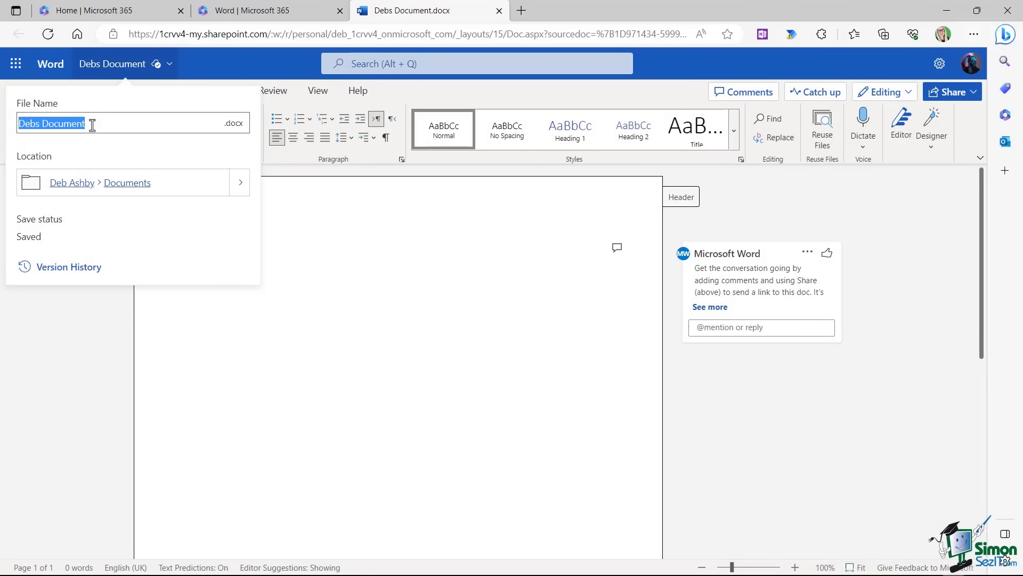
pyautogui.click(237, 261)
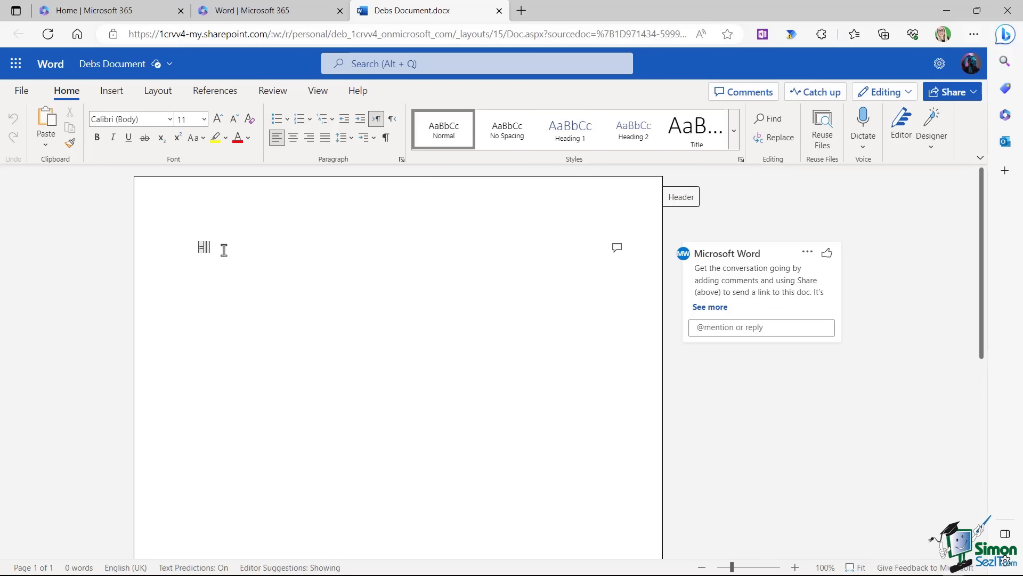
# Enter =rand(3,4) to generate three four-sentence sample paragraphs totalling 194 words.
pyautogui.write('=ran')
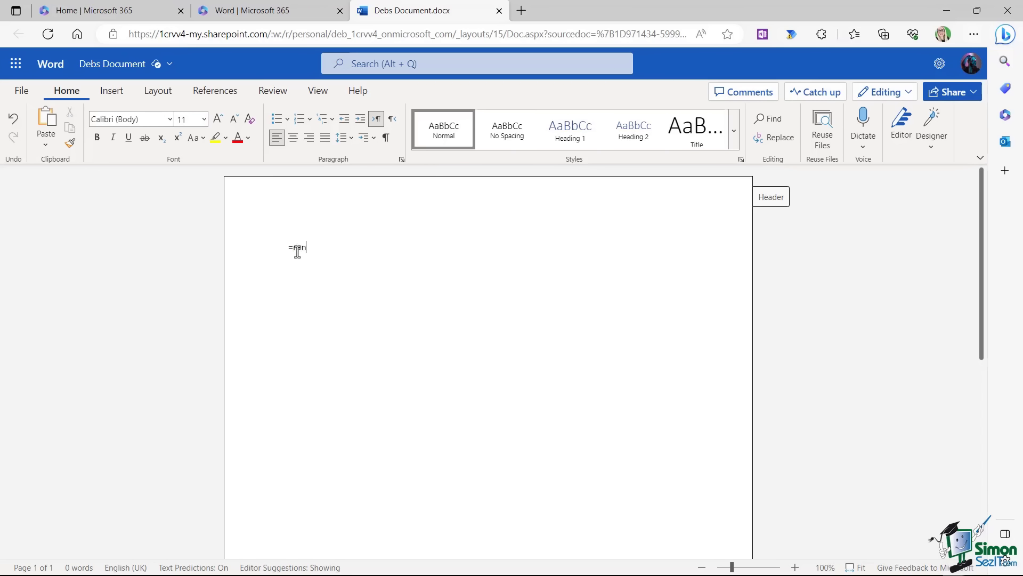
pyautogui.write('d(3,4)')
pyautogui.press('Return')
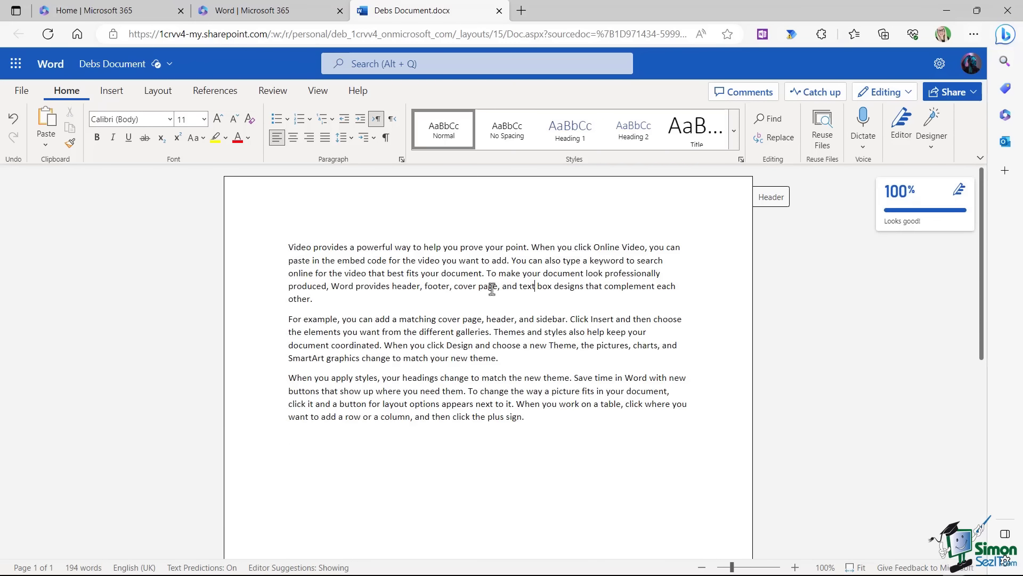
pyautogui.click(408, 273)
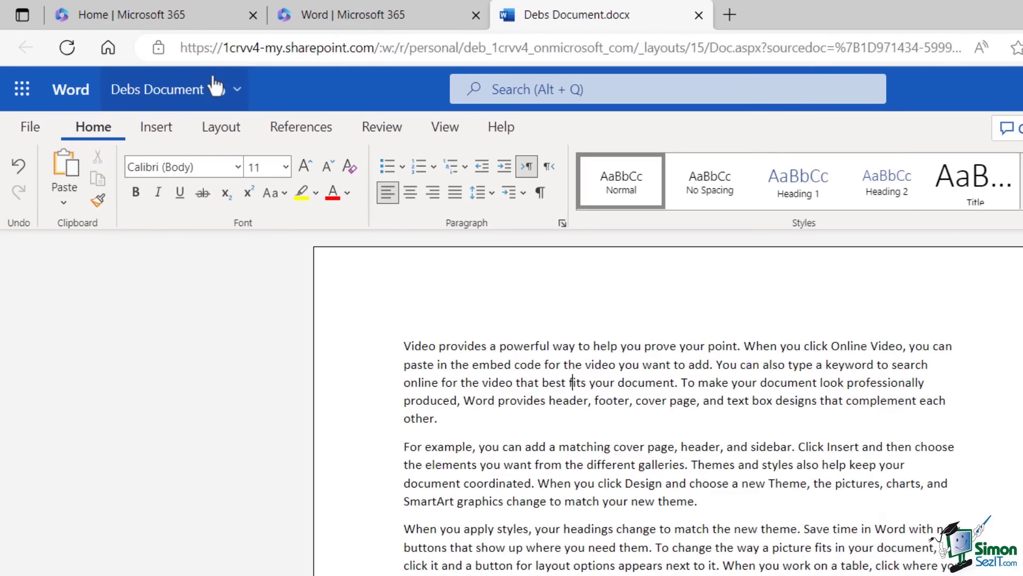
pyautogui.moveTo(213, 91)
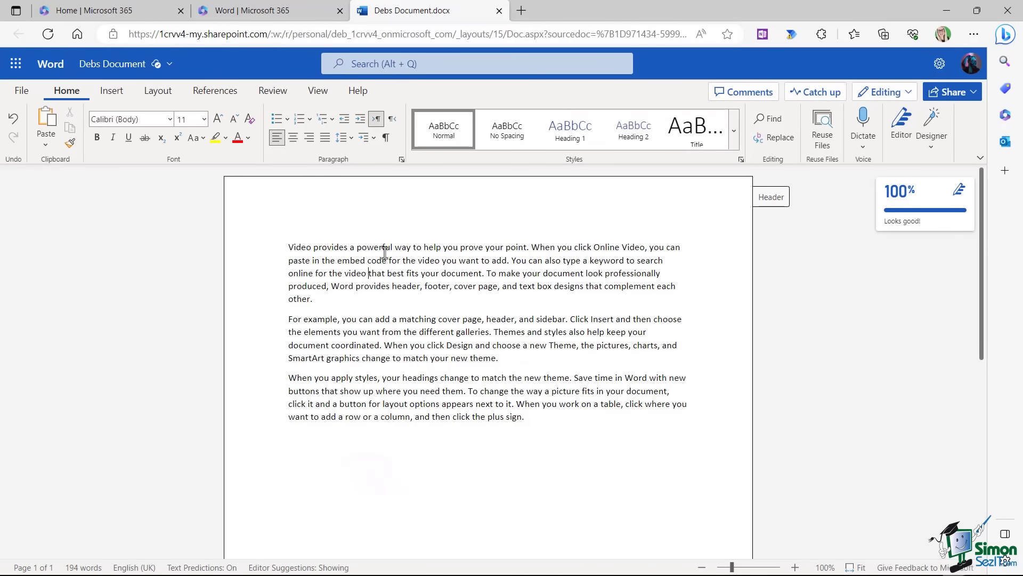
# Close Debs Document, reopen it from the Word file list, then close it again.
pyautogui.click(498, 11)
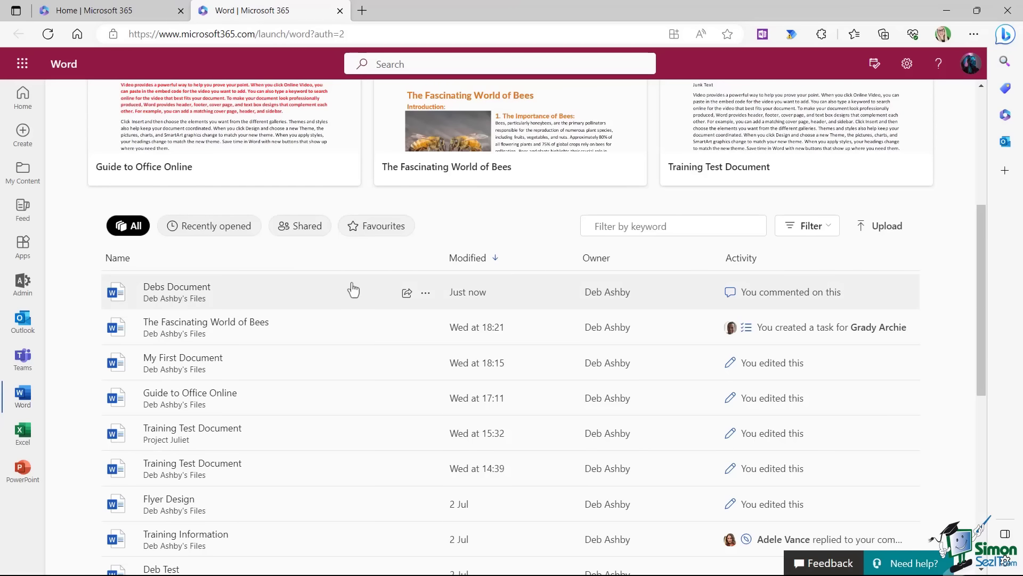
pyautogui.scroll(5, 350, 283)
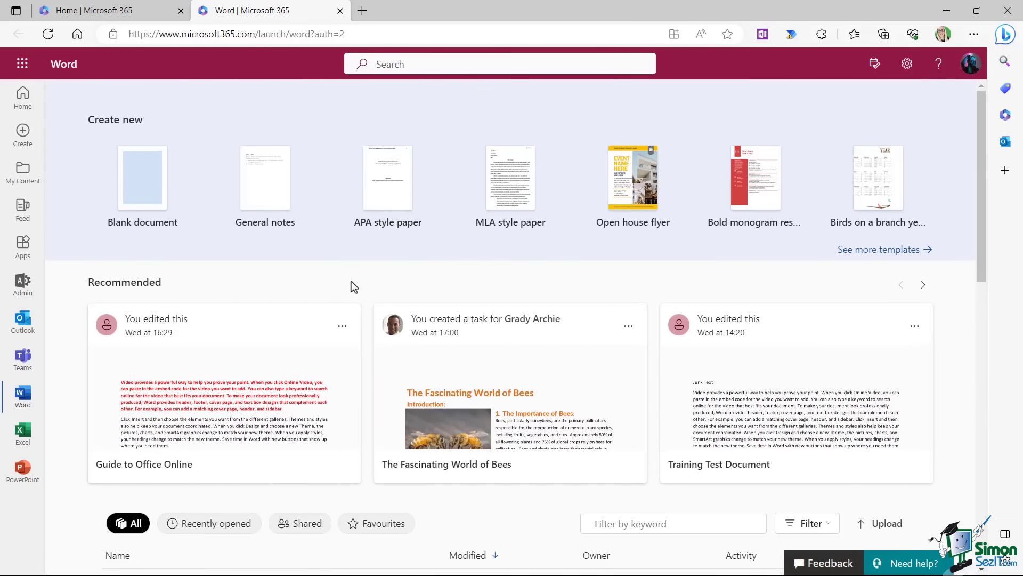
pyautogui.scroll(-7, 351, 287)
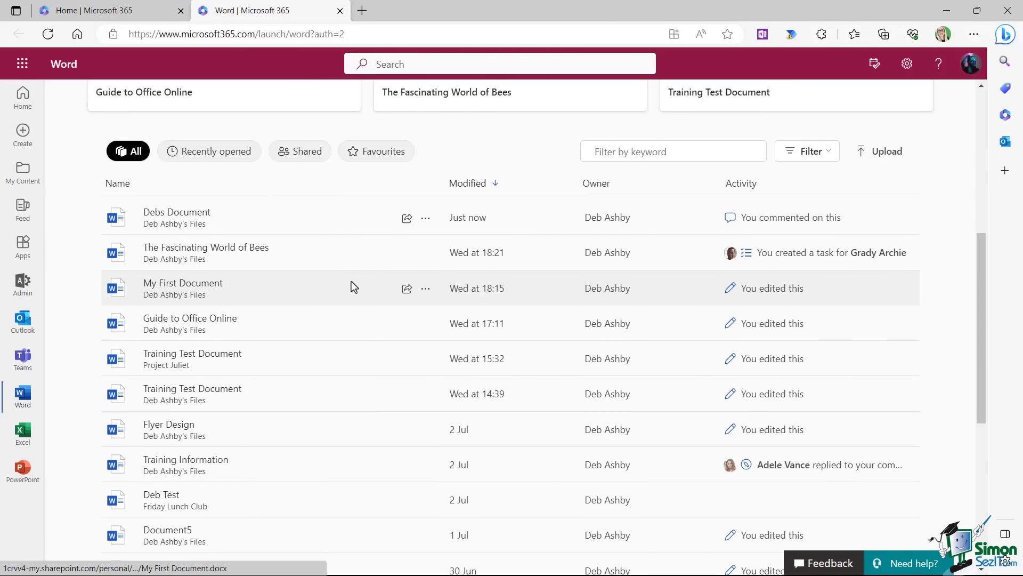
pyautogui.click(230, 219)
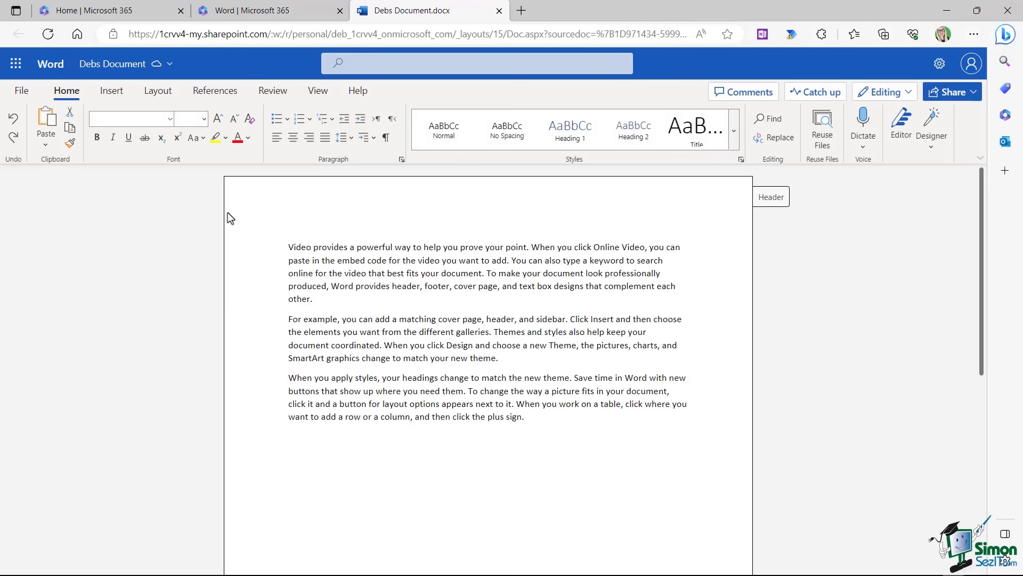
pyautogui.hotkey('ctrl', 'w')
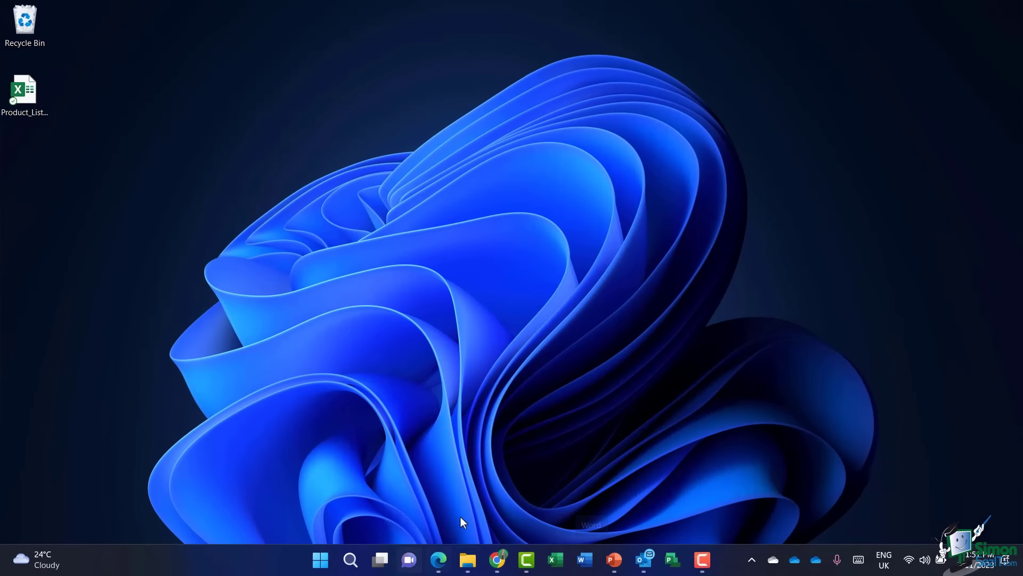
# Open Debs Document in the desktop Word app.
pyautogui.click(585, 560)
pyautogui.scroll(-5, 368, 207)
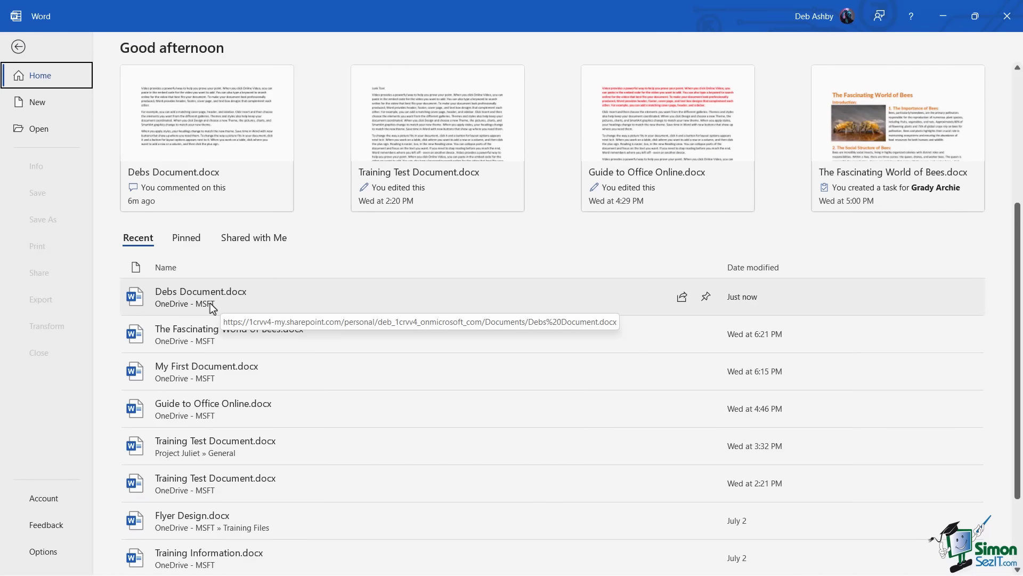
pyautogui.click(244, 303)
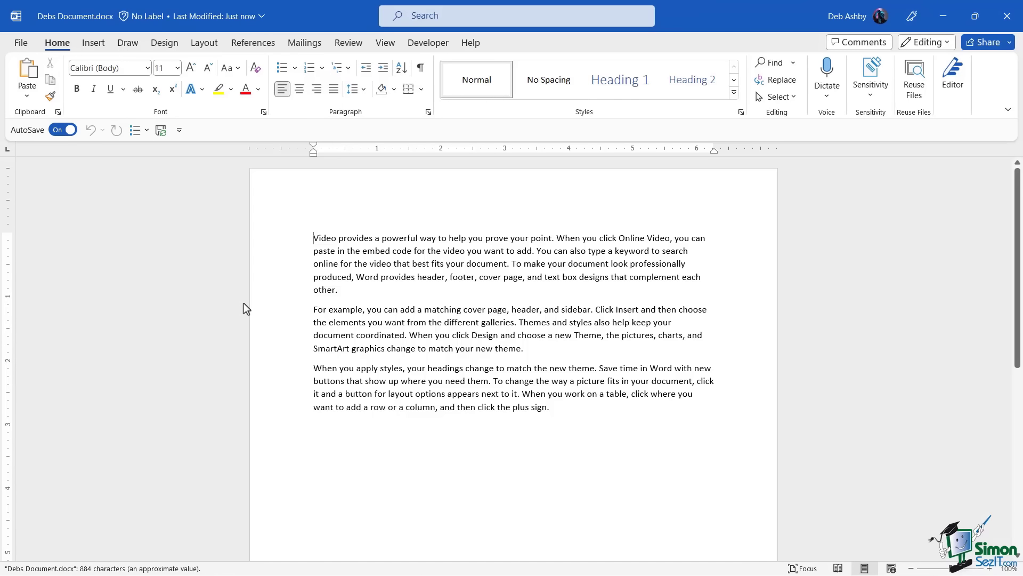
pyautogui.click(327, 290)
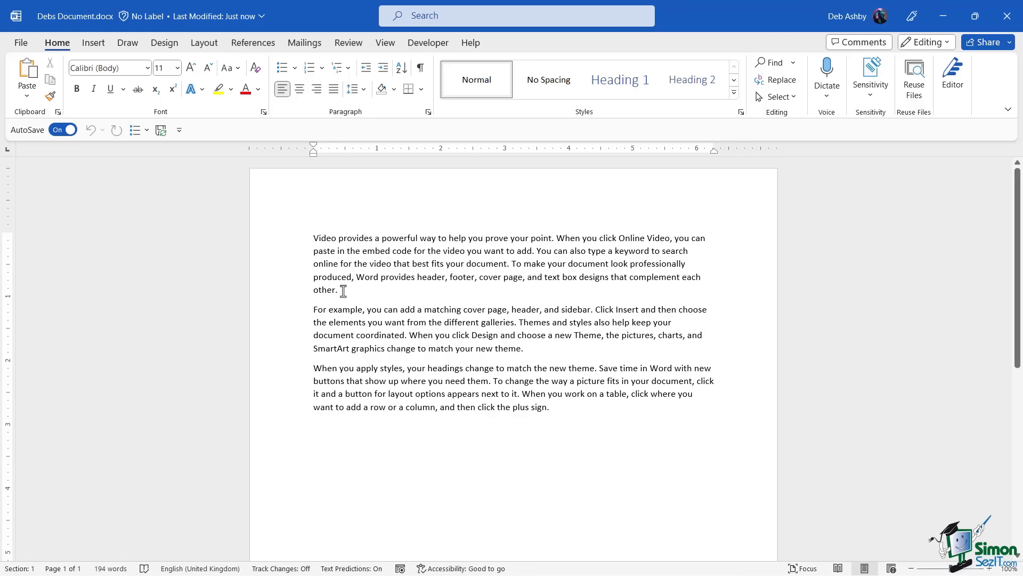
# Make the whole first paragraph bold and red.
pyautogui.moveTo(344, 291); pyautogui.dragTo(295, 228)
pyautogui.click(76, 89)
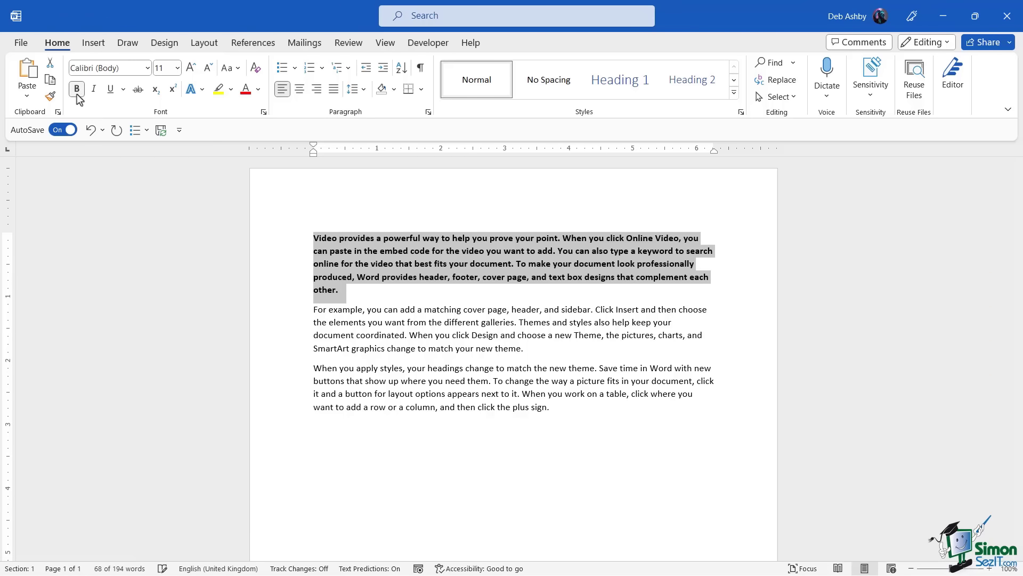
pyautogui.click(246, 90)
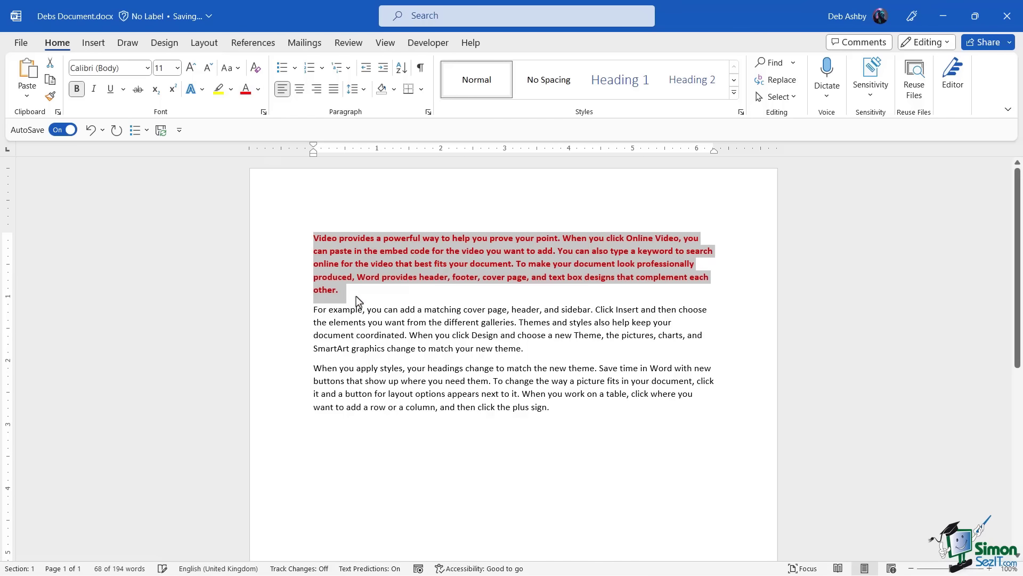
pyautogui.click(376, 264)
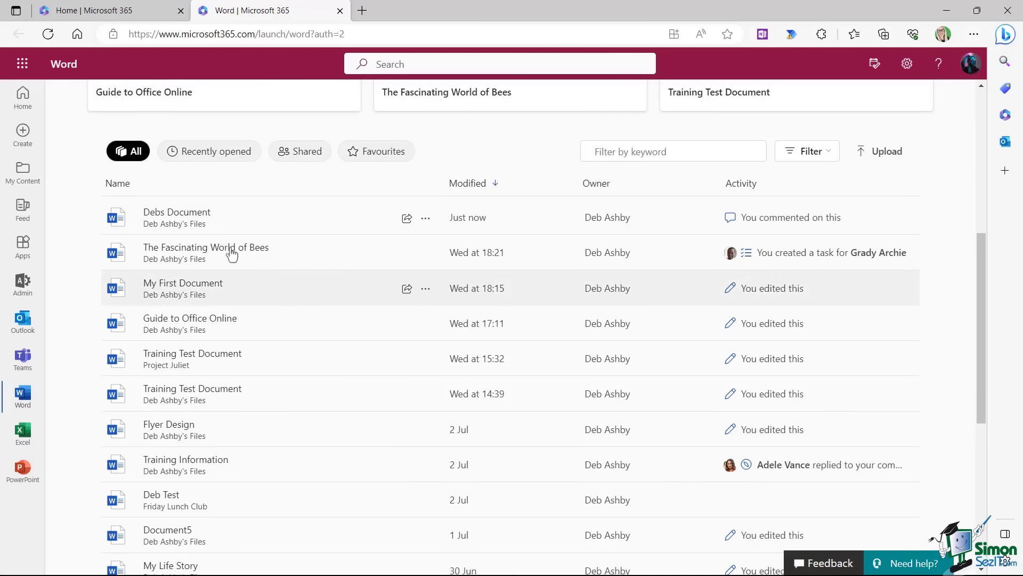
# Open the desktop-edited Debs Document in the browser from the Word list.
pyautogui.click(204, 219)
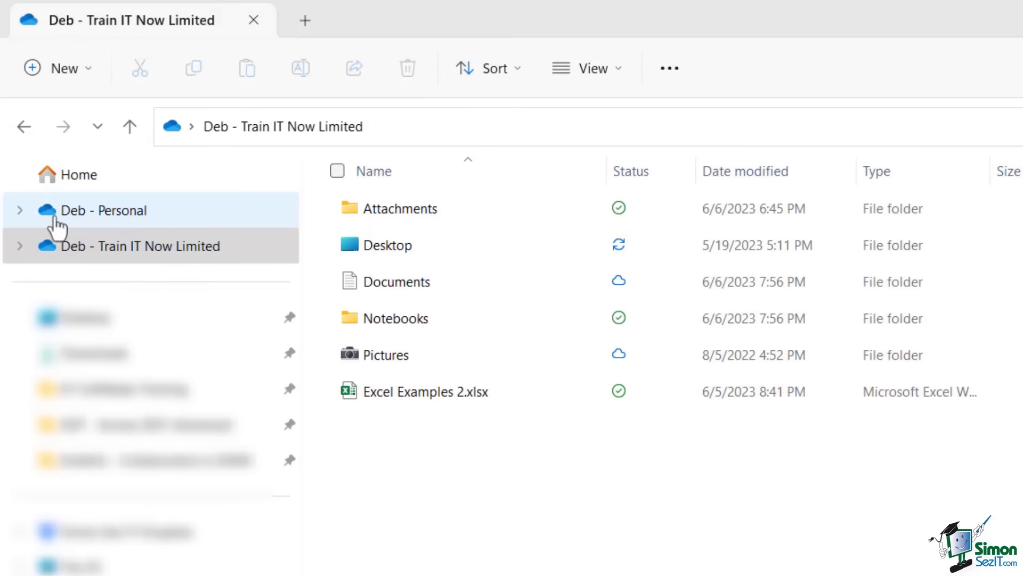
# Select and expand the Train IT Now Limited OneDrive, then open its Documents folder.
pyautogui.click(71, 252)
pyautogui.click(140, 246)
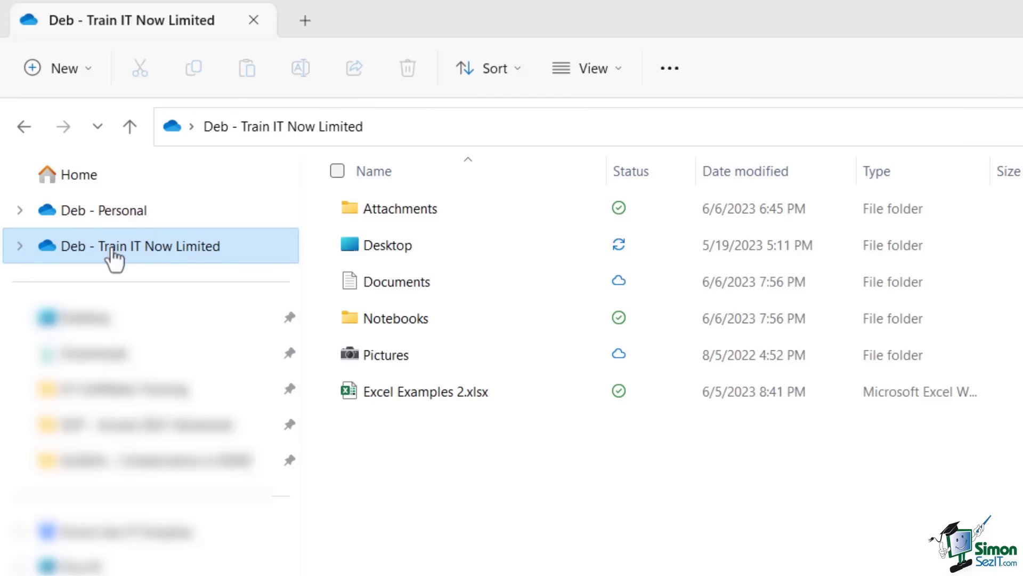
pyautogui.click(19, 245)
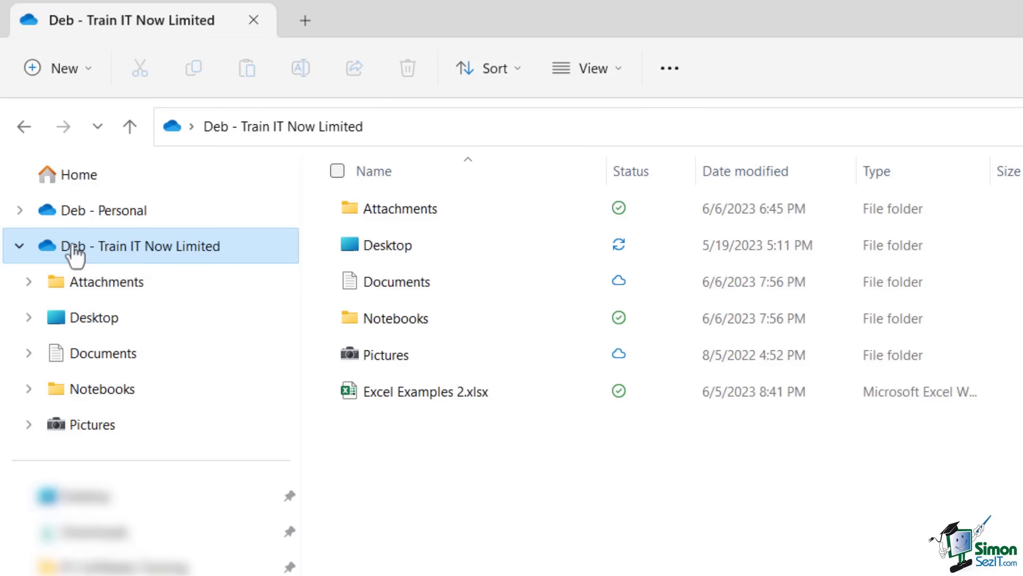
pyautogui.click(85, 354)
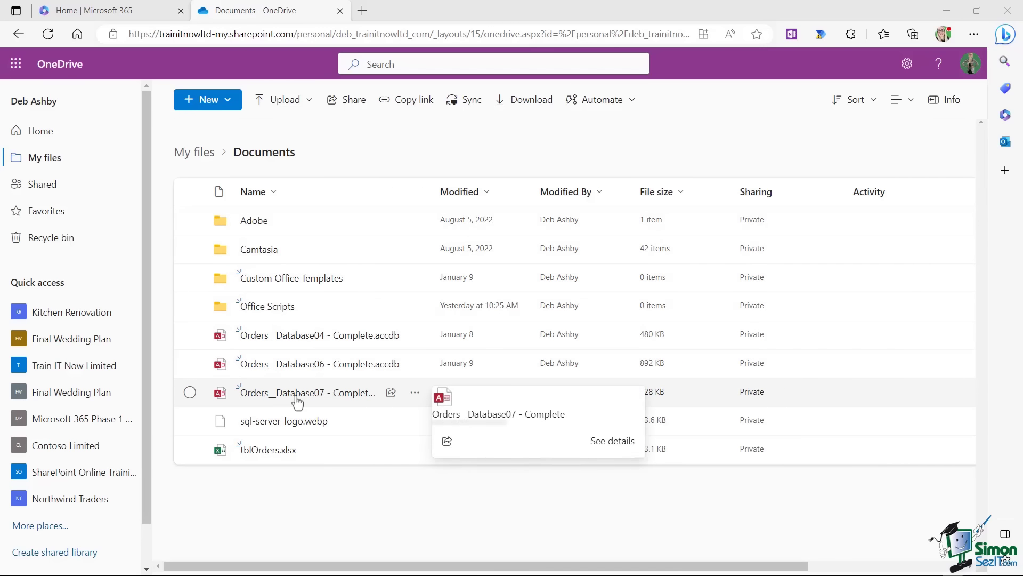
# Create a new Word document in Documents and type 'Test'.
pyautogui.click(236, 107)
pyautogui.click(219, 160)
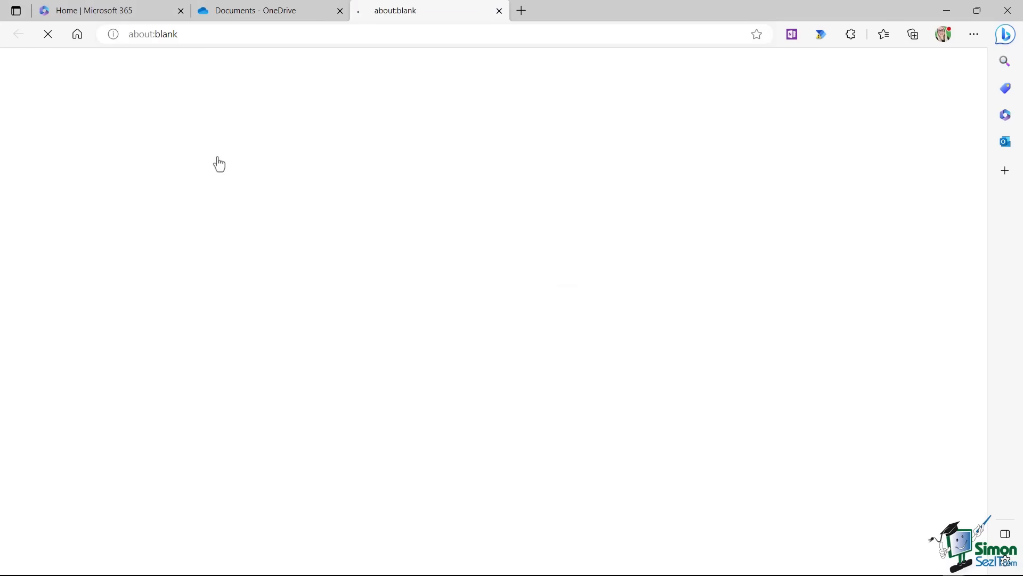
pyautogui.write('Test')
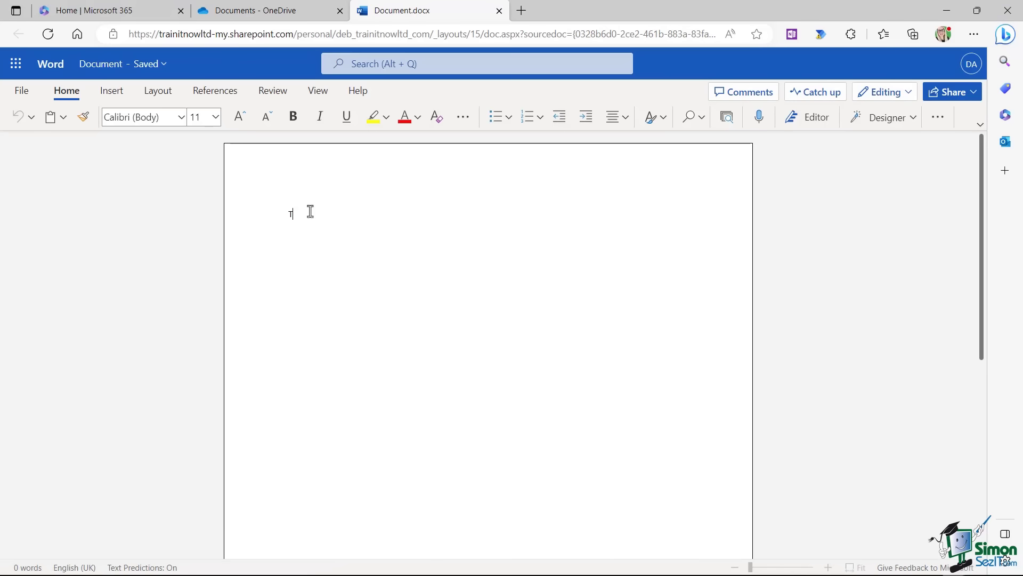
# Rename the document to 'Deb Test' and close it back to OneDrive.
pyautogui.click(96, 74)
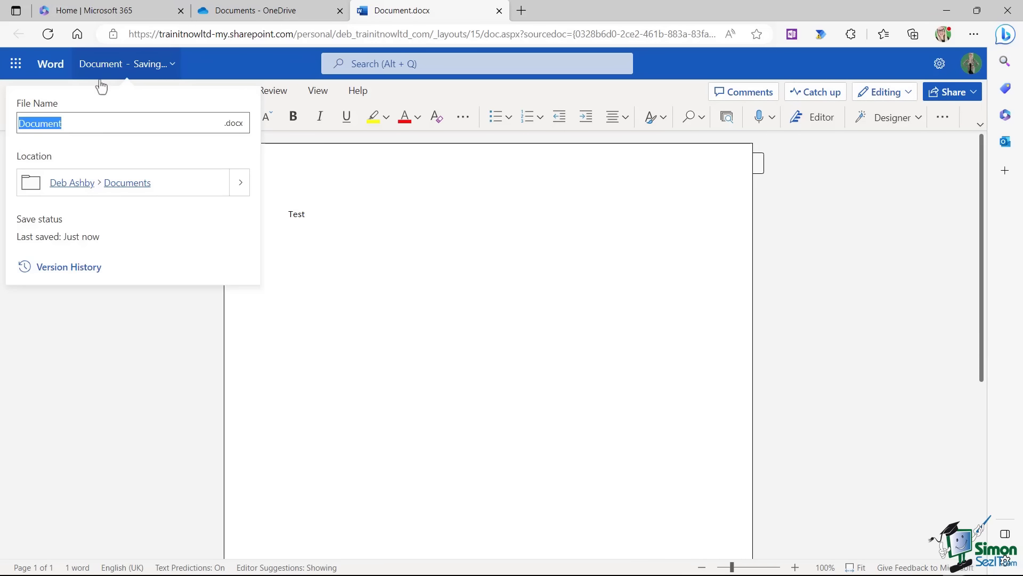
pyautogui.write('Deb Test')
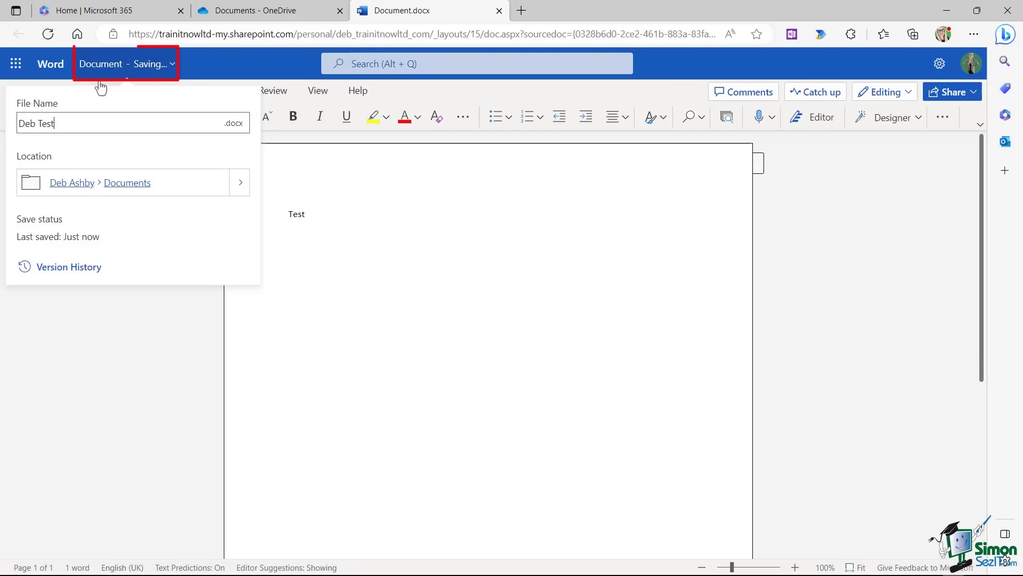
pyautogui.press('Return')
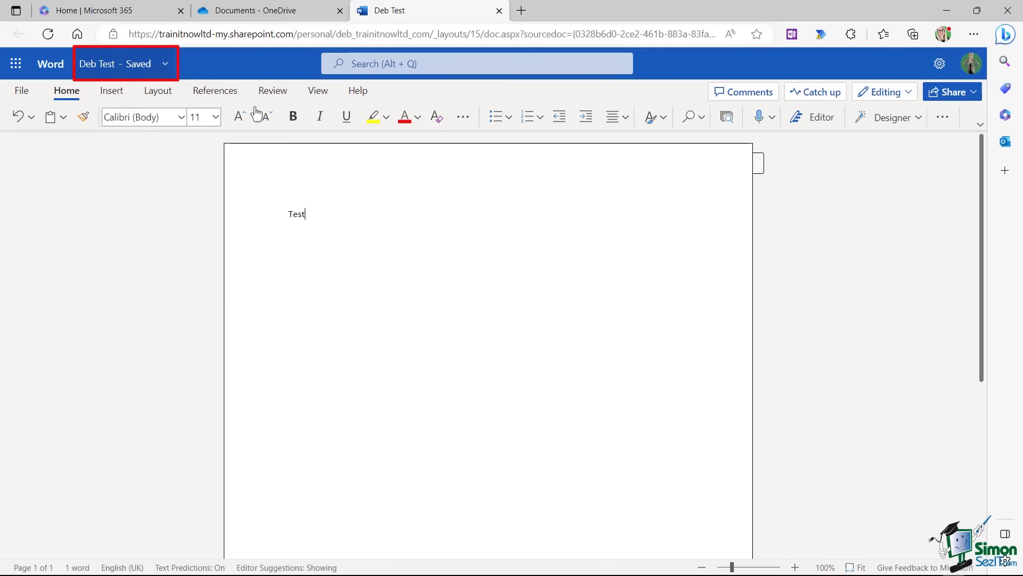
pyautogui.click(500, 11)
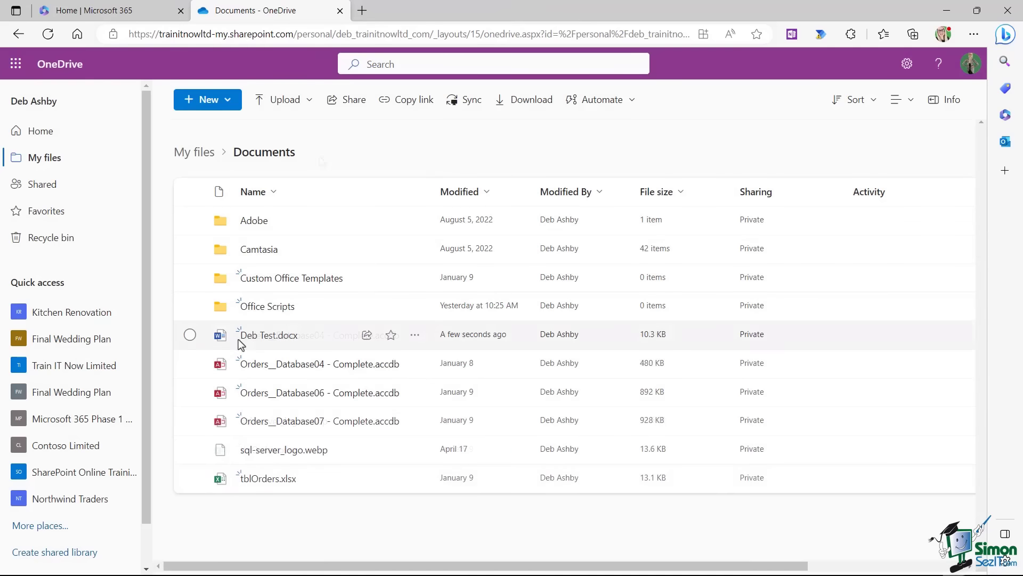
# Open Deb Test.docx from File Explorer's Documents folder in desktop Word.
pyautogui.moveTo(261, 341)
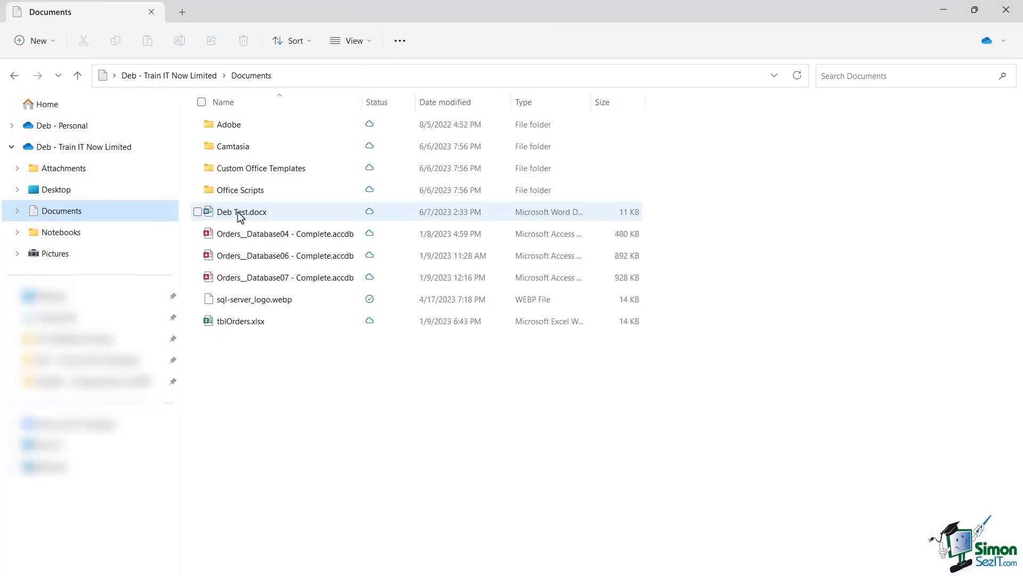
pyautogui.moveTo(259, 211)
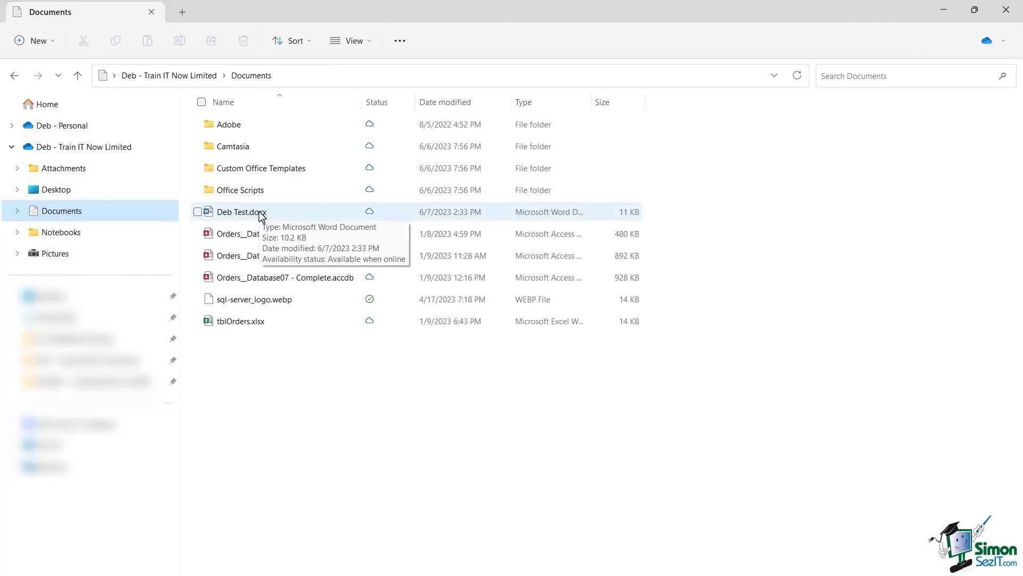
pyautogui.doubleClick(259, 212)
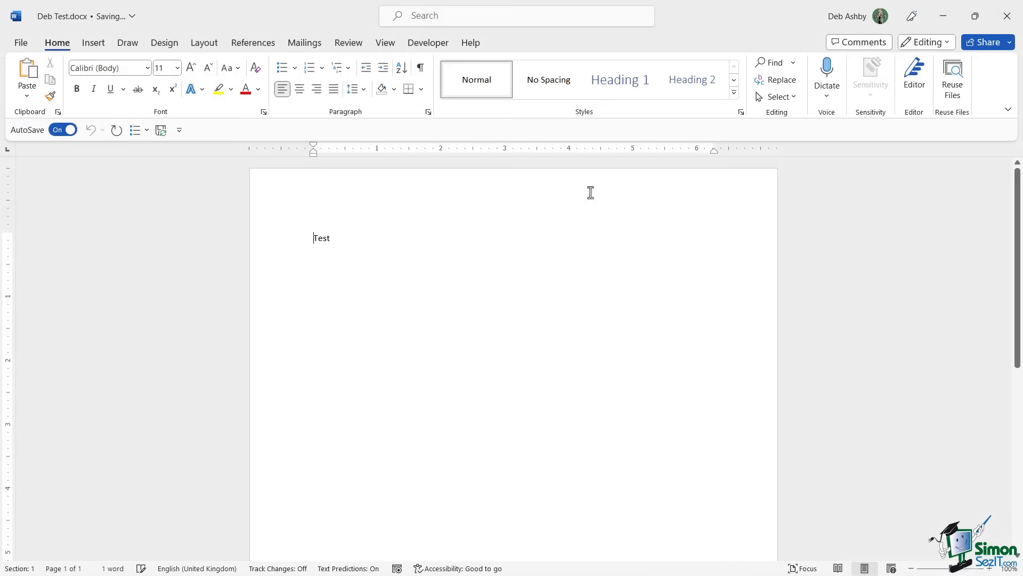
# Place the insertion point after 'Test' in Deb Test.docx.
pyautogui.click(372, 239)
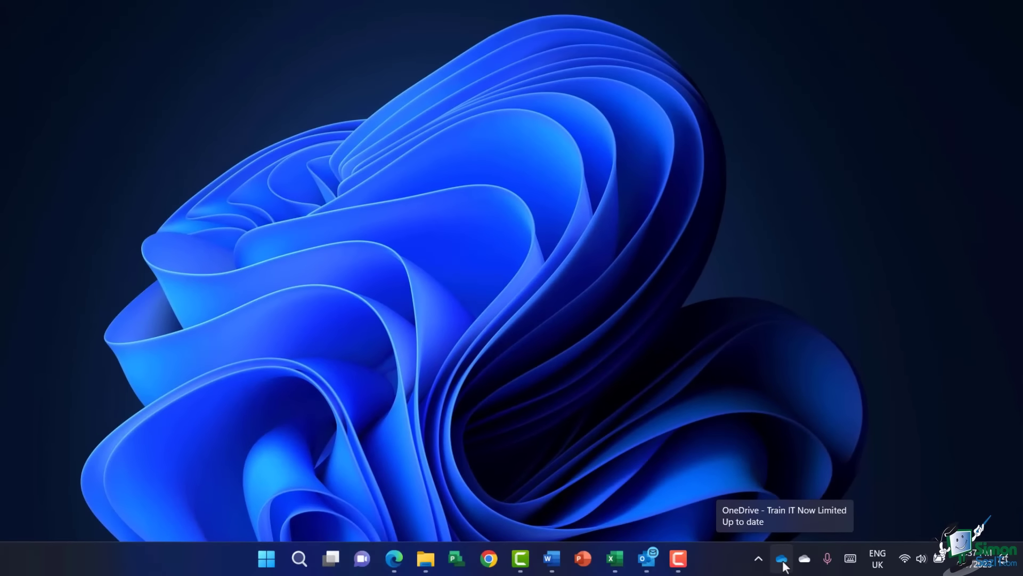
# Show the OneDrive sync activity, including the Deb Test.docx upload to Documents.
pyautogui.click(781, 559)
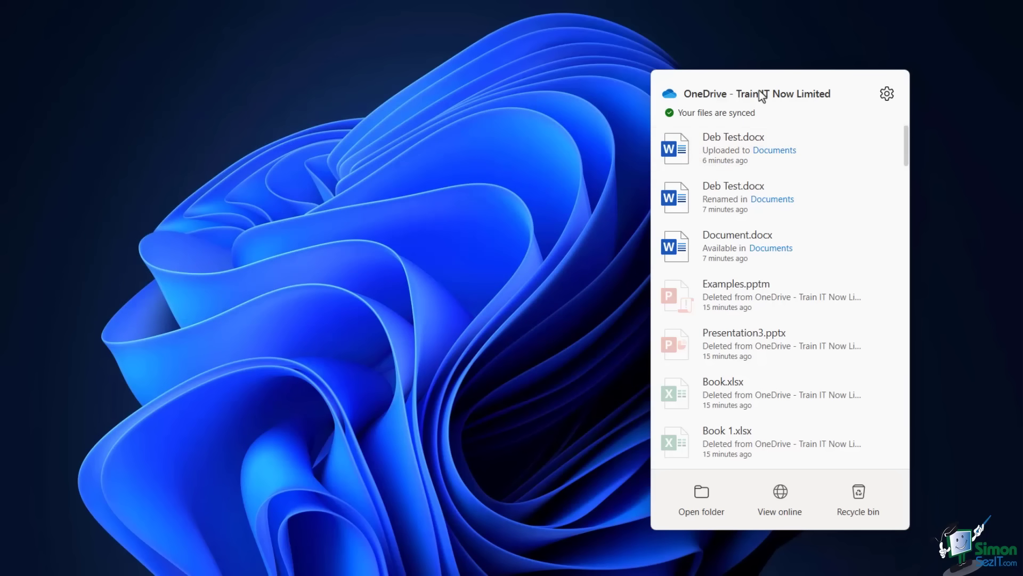
# Open OneDrive settings showing 2.0 GB of 1,024 GB used and one syncing location.
pyautogui.click(888, 95)
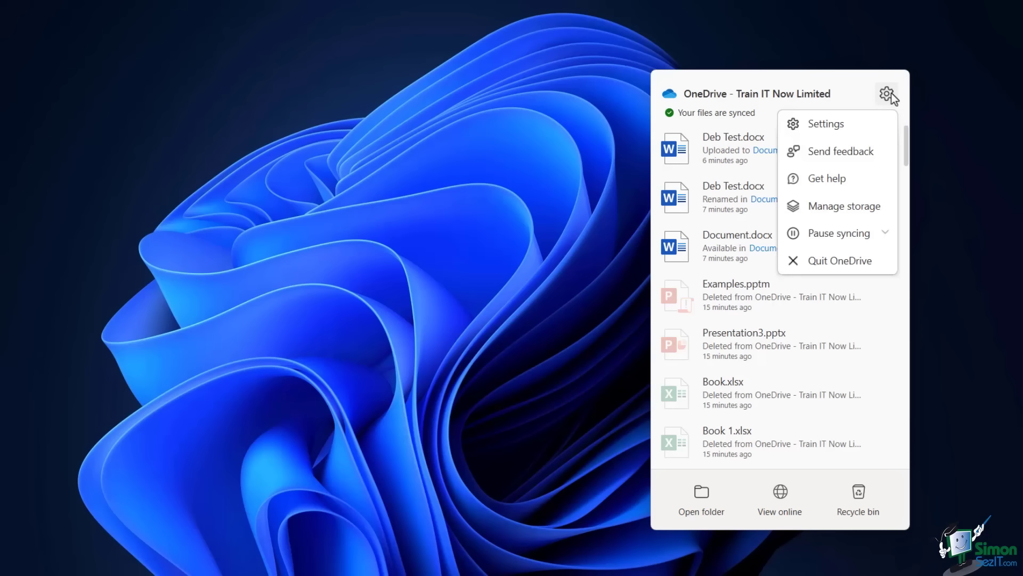
pyautogui.click(842, 126)
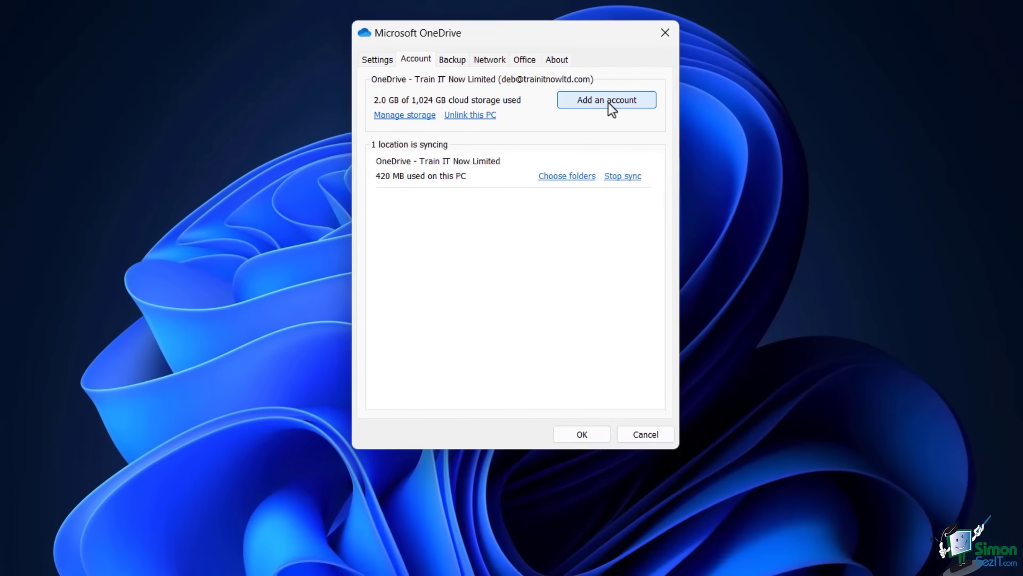
# Start and cancel adding another account, then open the Choose folders sync window.
pyautogui.click(609, 102)
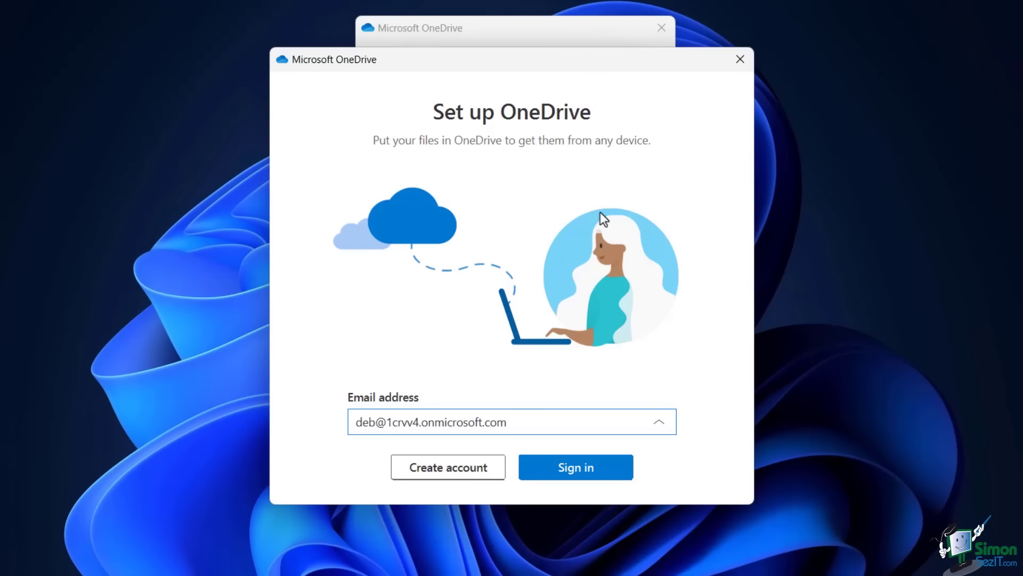
pyautogui.click(740, 59)
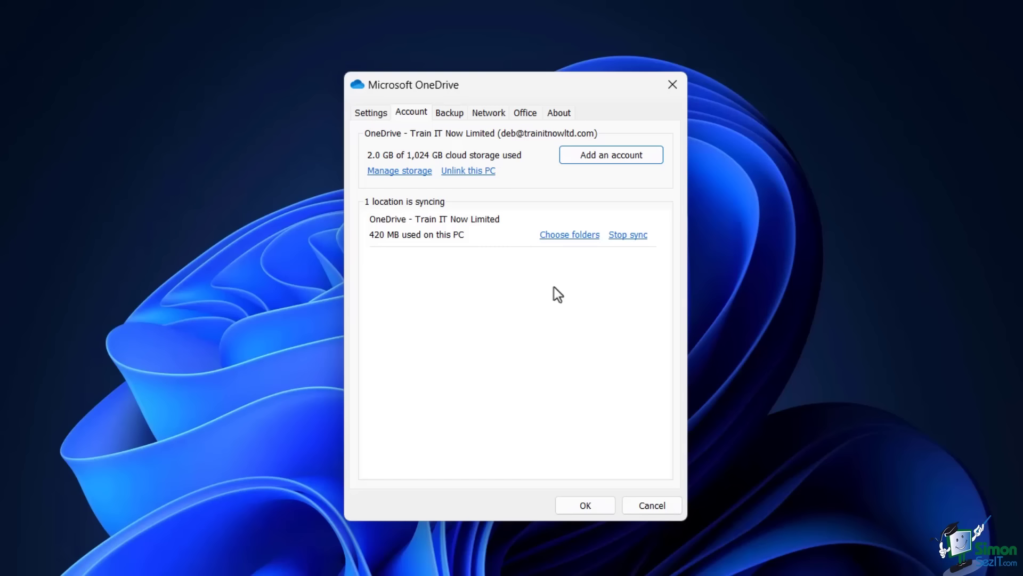
pyautogui.click(563, 237)
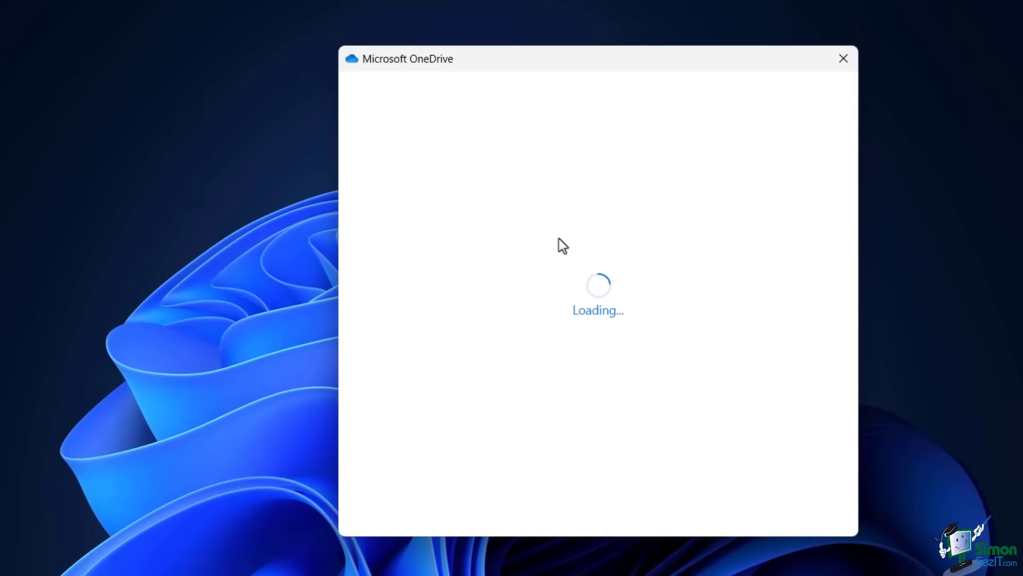
# Expand and collapse the Desktop folder, then expand Documents to see its subfolders.
pyautogui.click(377, 314)
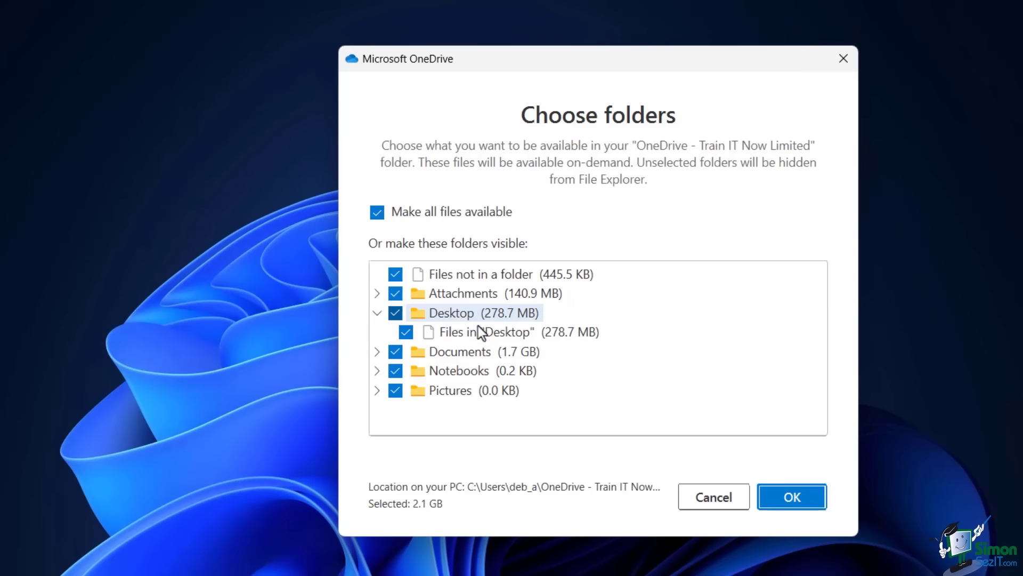
pyautogui.click(377, 315)
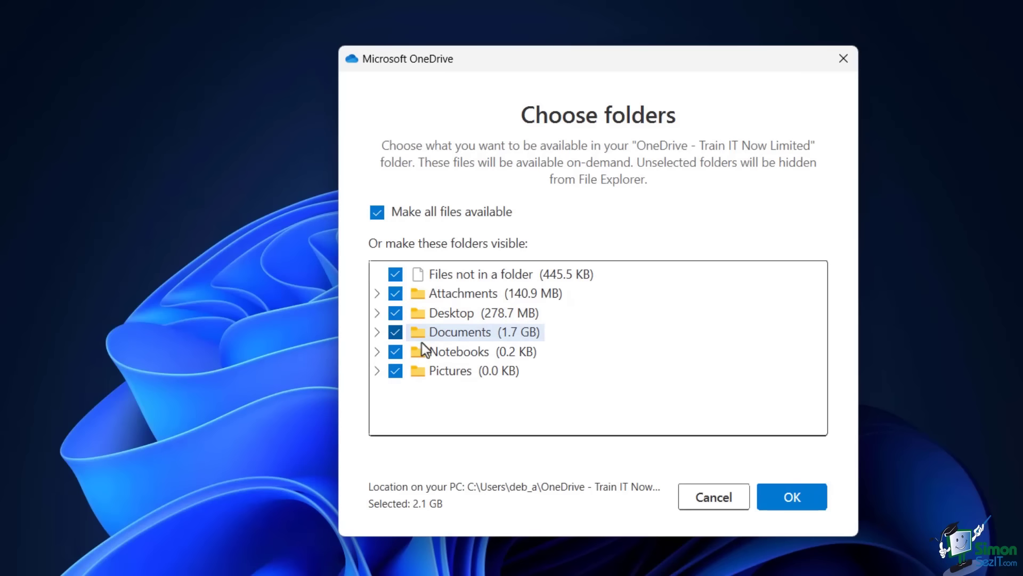
pyautogui.click(377, 334)
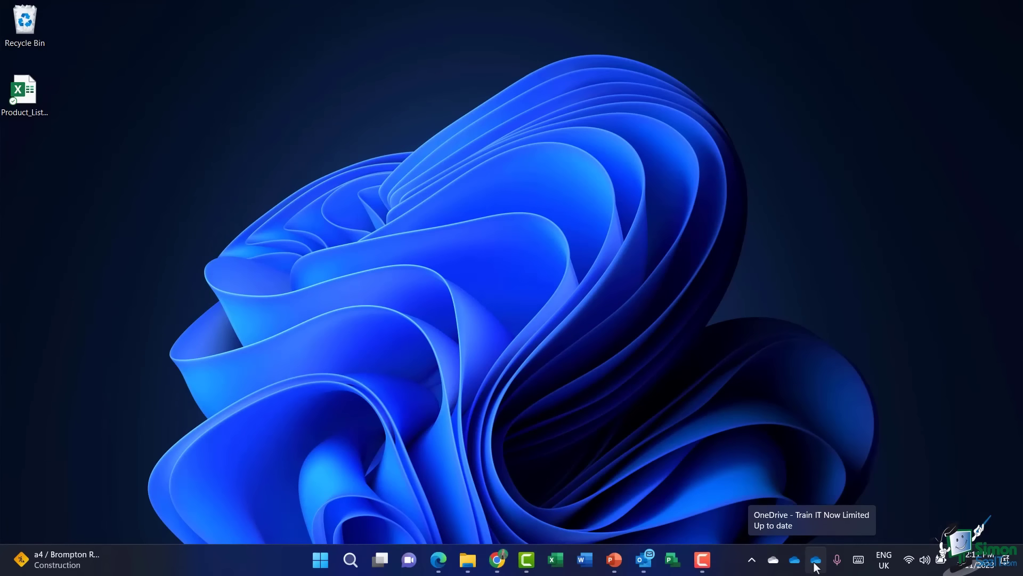
# From the OneDrive tray panel, reach the Account settings' Choose folders list.
pyautogui.click(815, 560)
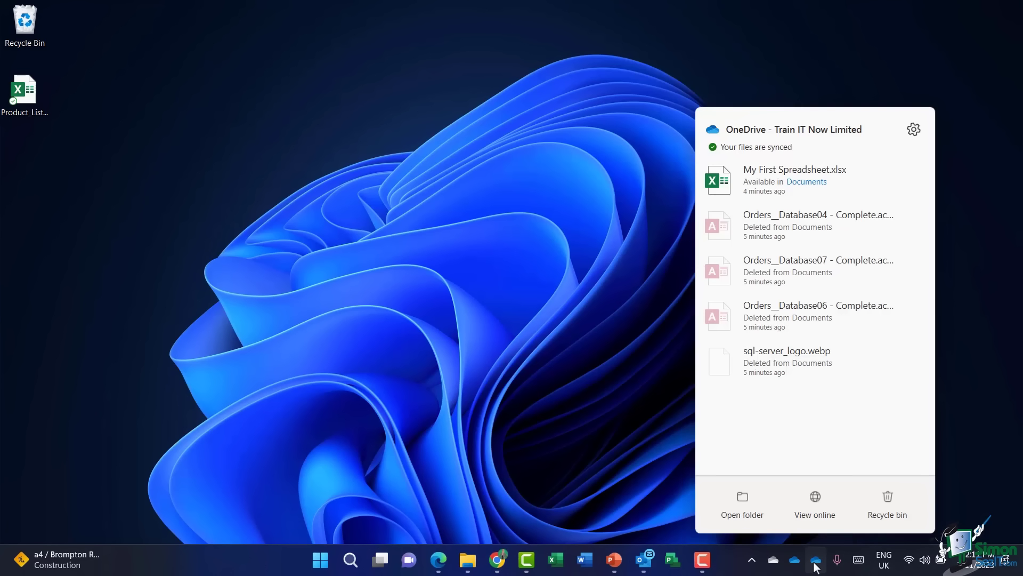
pyautogui.click(914, 129)
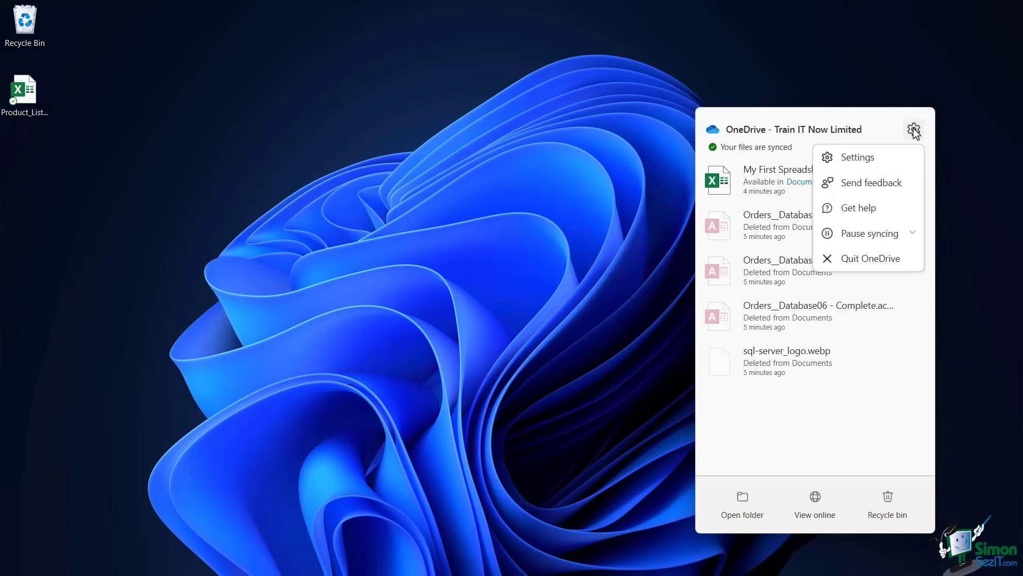
pyautogui.click(868, 156)
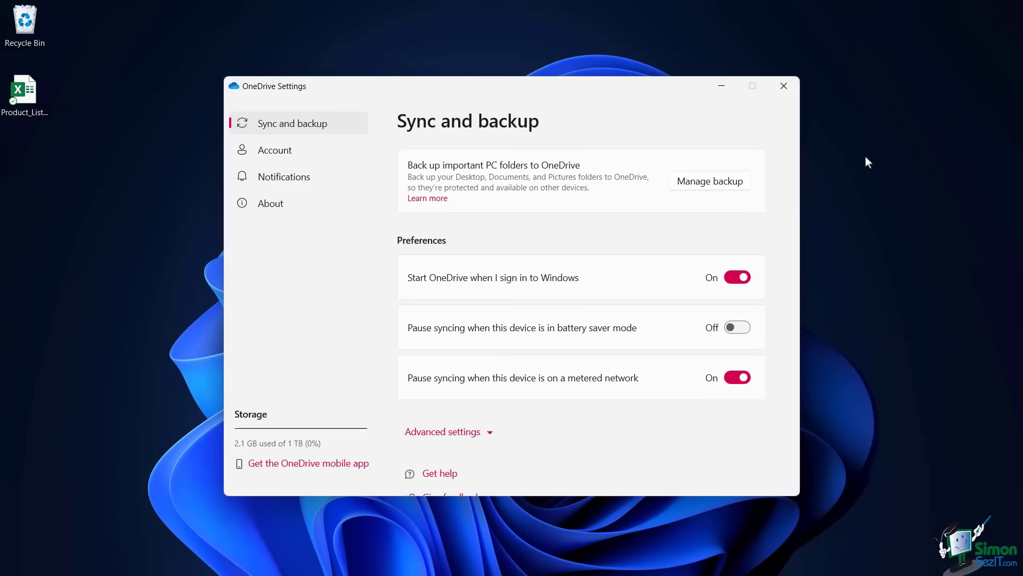
pyautogui.click(271, 155)
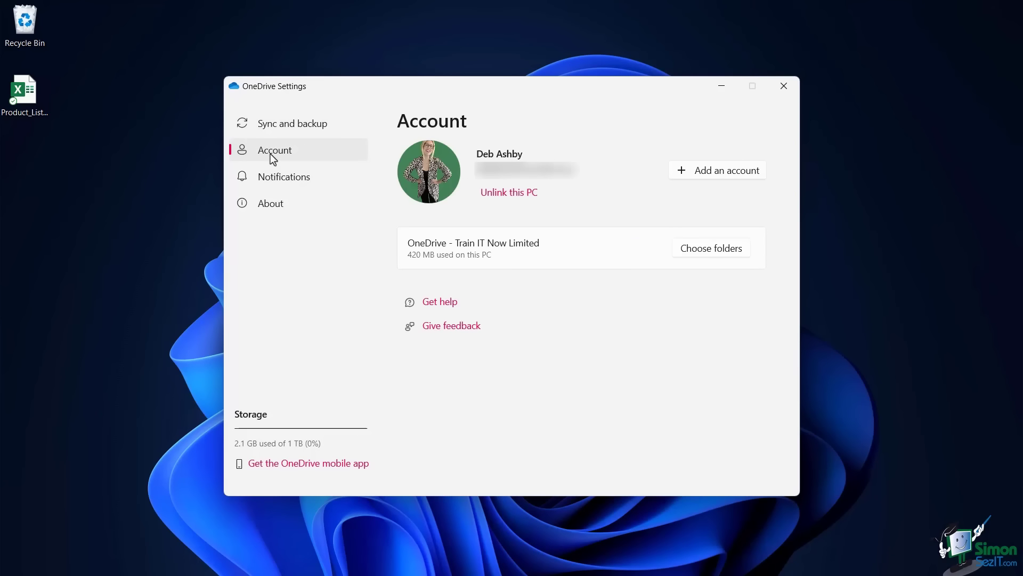
pyautogui.click(729, 258)
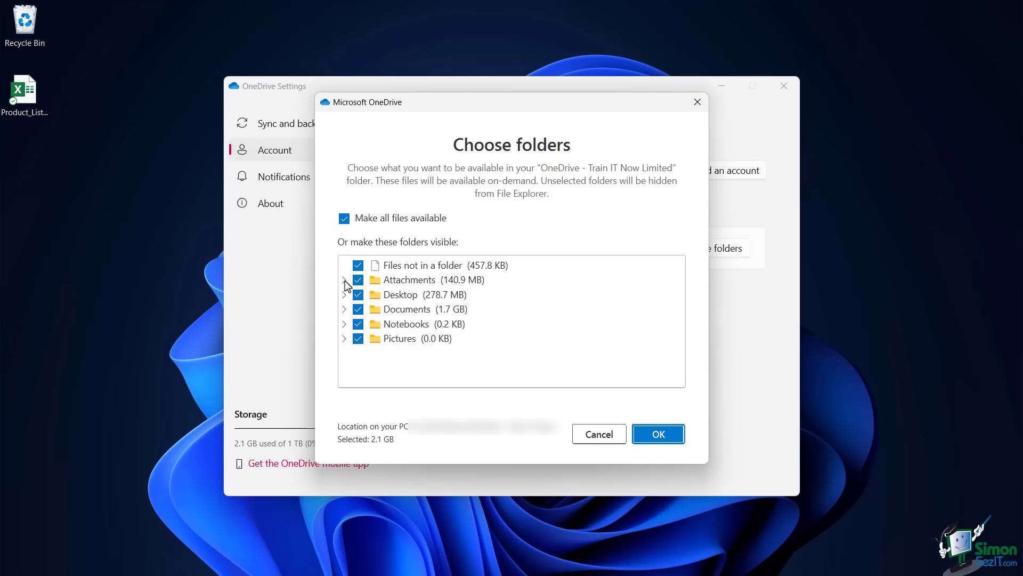
# Inspect the Attachments and Desktop folders, then cancel without changing synced folders.
pyautogui.click(344, 280)
pyautogui.click(344, 309)
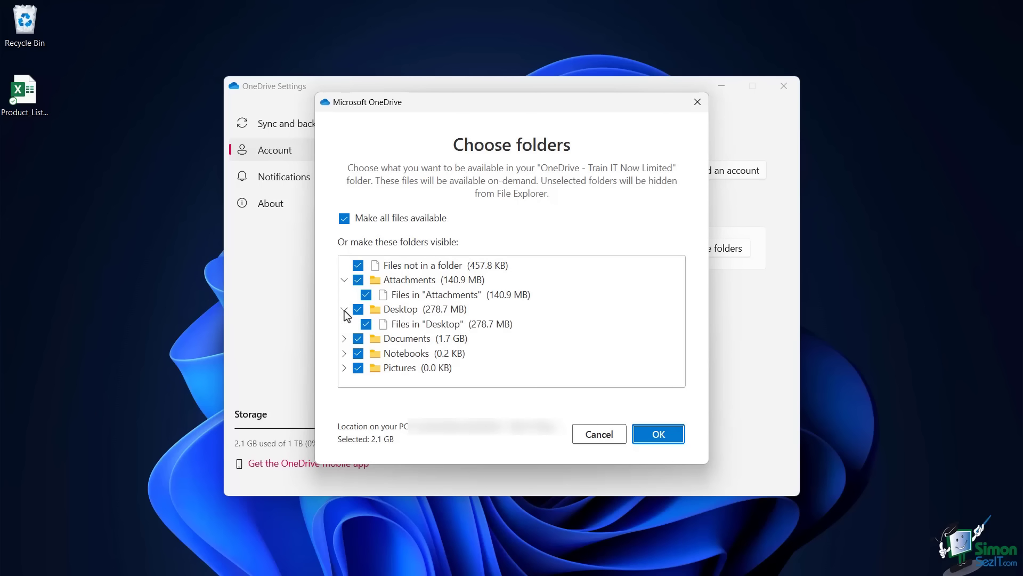
pyautogui.click(344, 309)
pyautogui.click(343, 280)
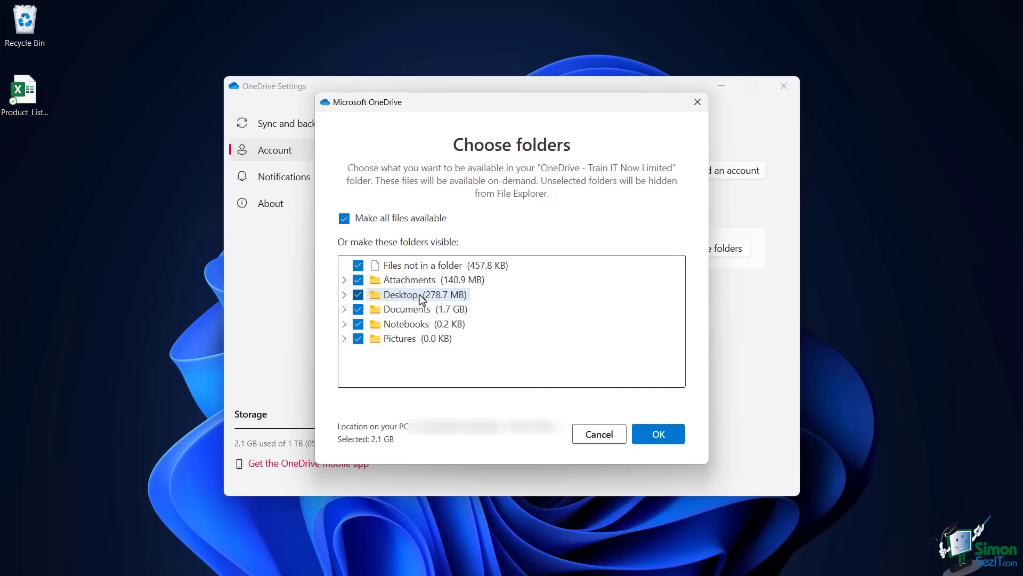
pyautogui.click(601, 436)
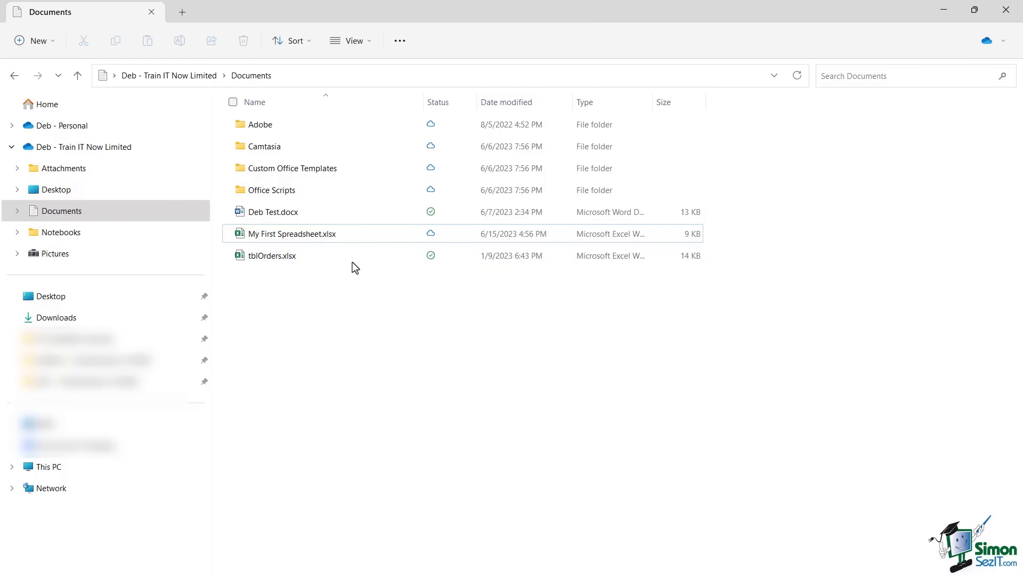
# Free up space on Deb Test.docx so it becomes online-only.
pyautogui.click(256, 218)
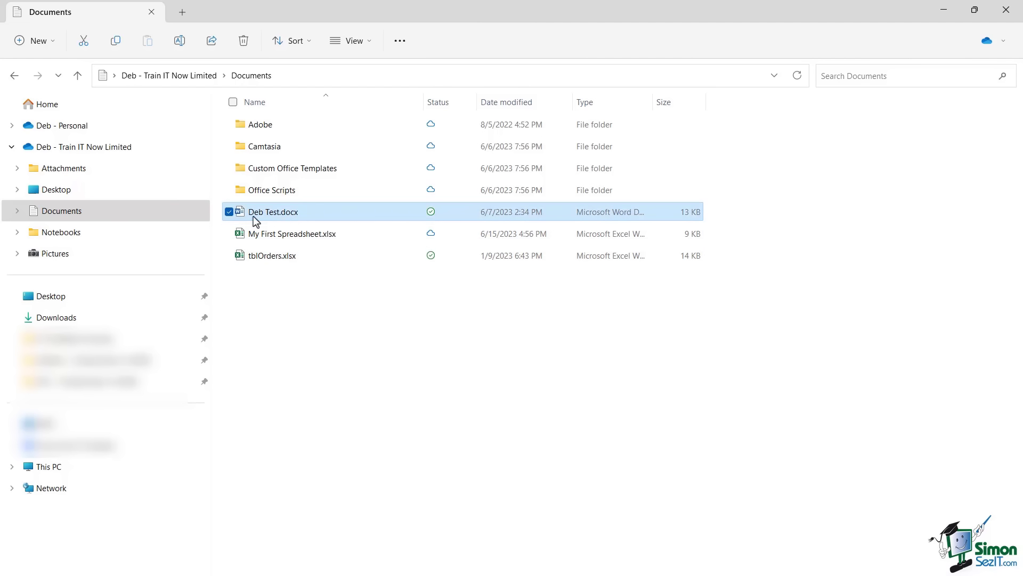
pyautogui.rightClick(333, 211)
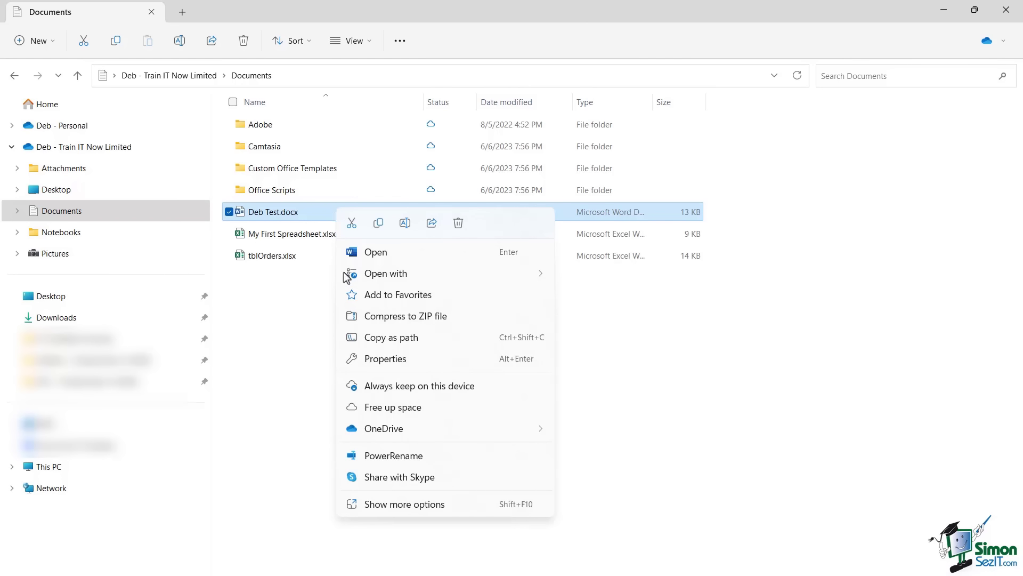
pyautogui.click(429, 406)
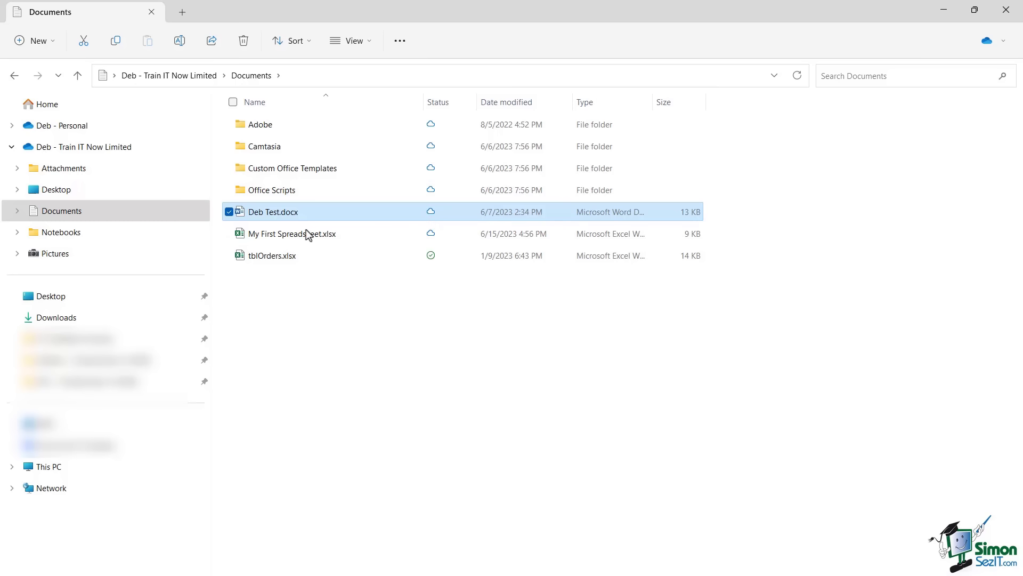
pyautogui.moveTo(257, 243)
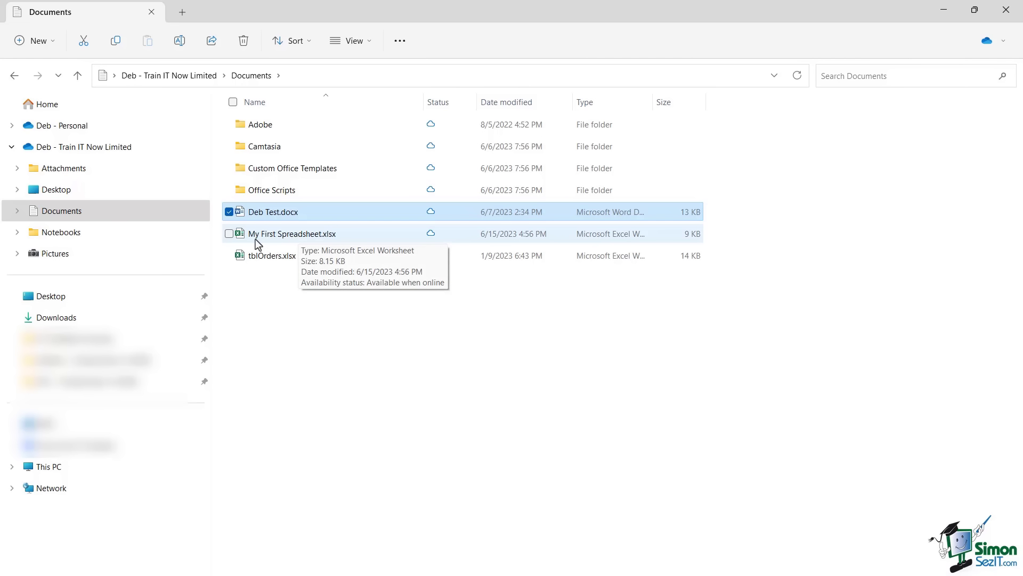
# Set My First Spreadsheet.xlsx to Always keep on this device.
pyautogui.click(339, 234)
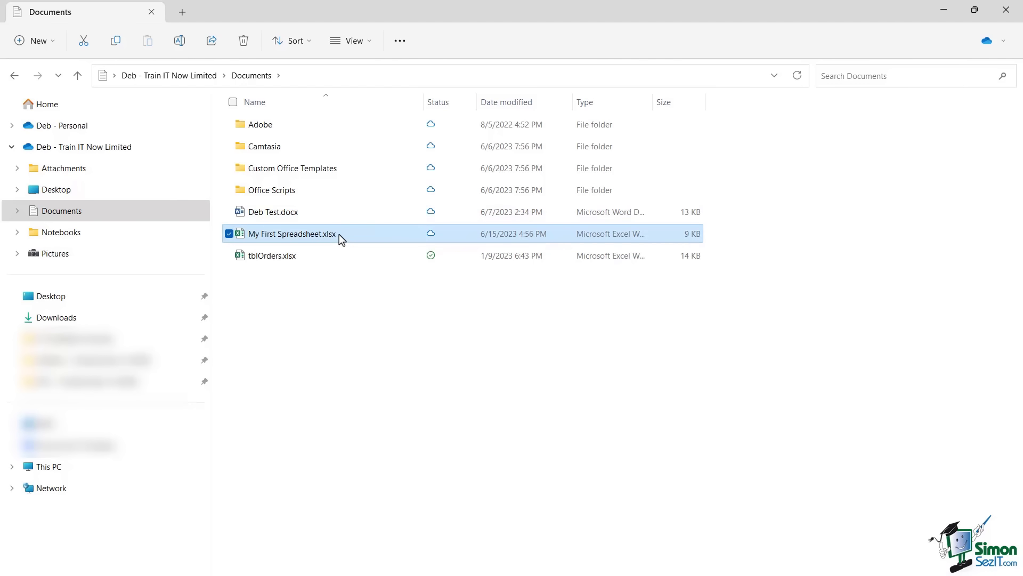
pyautogui.rightClick(338, 235)
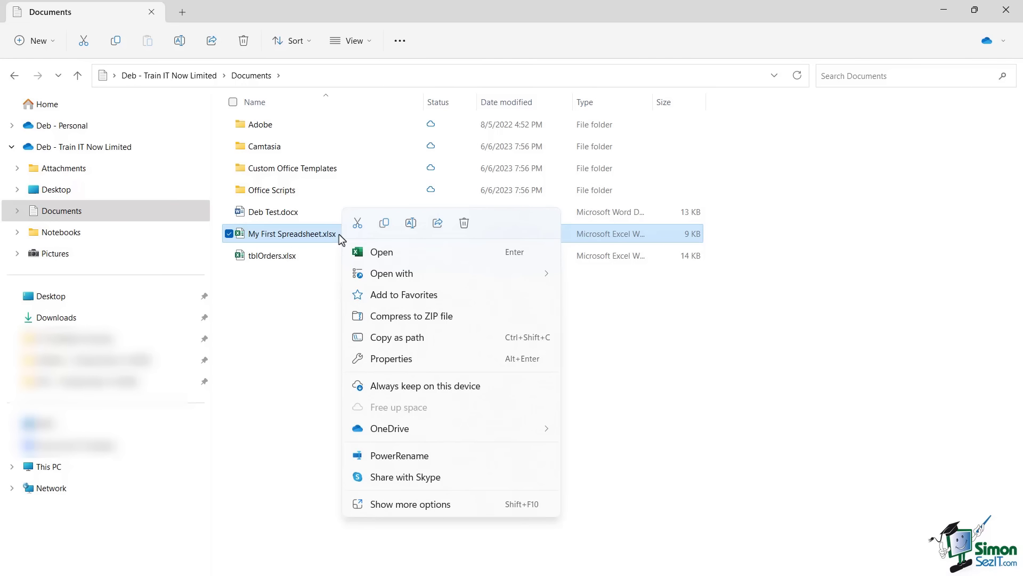
pyautogui.click(460, 392)
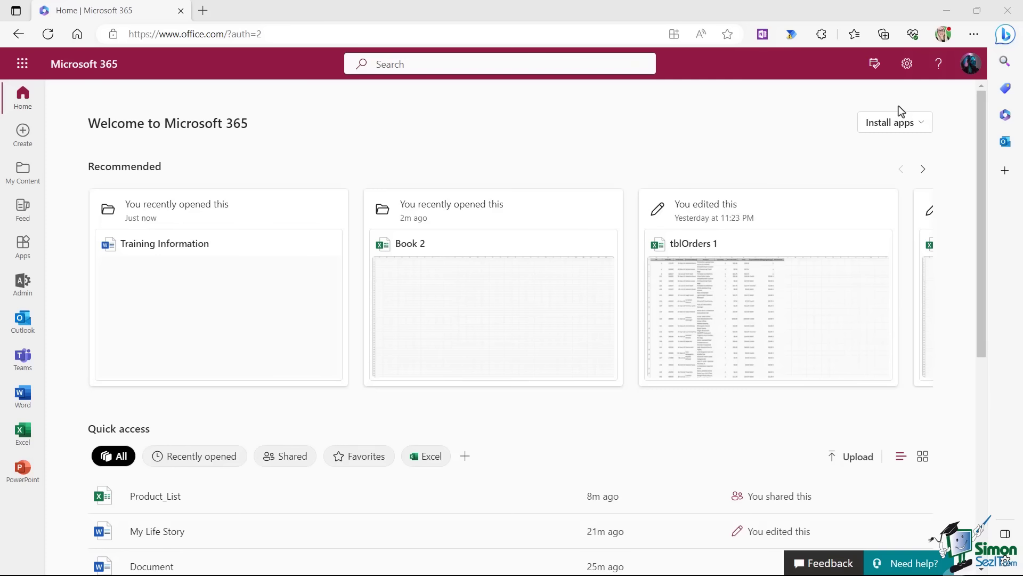
# Open Training Information from the Quick access list in Word for the web.
pyautogui.scroll(-5, 357, 136)
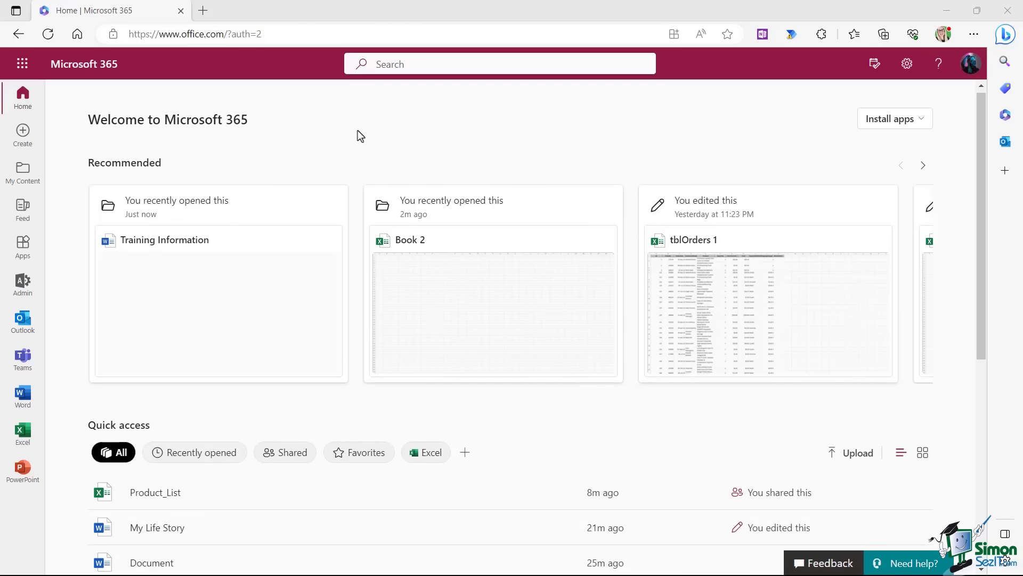
pyautogui.scroll(-2, 357, 135)
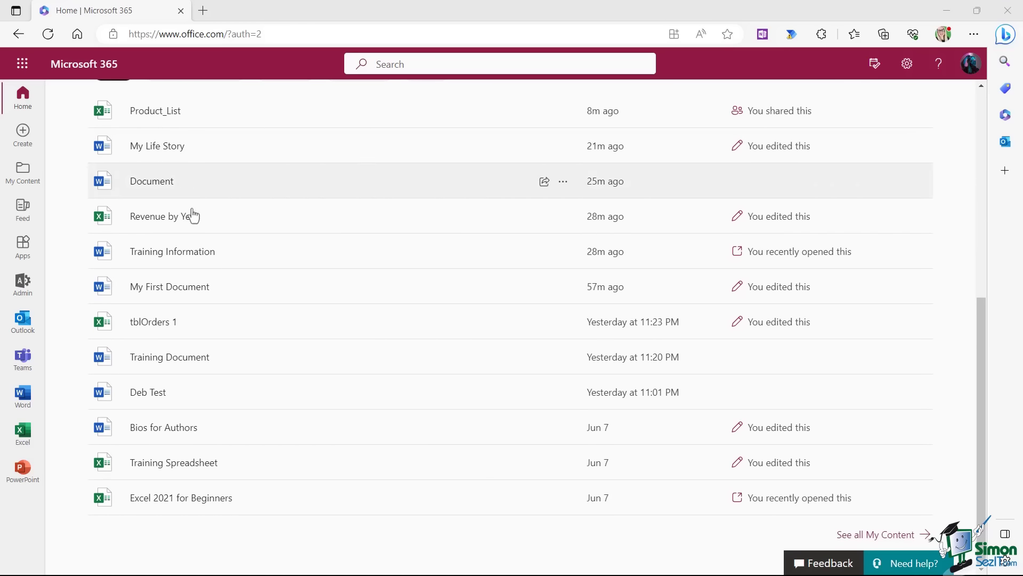
pyautogui.click(189, 258)
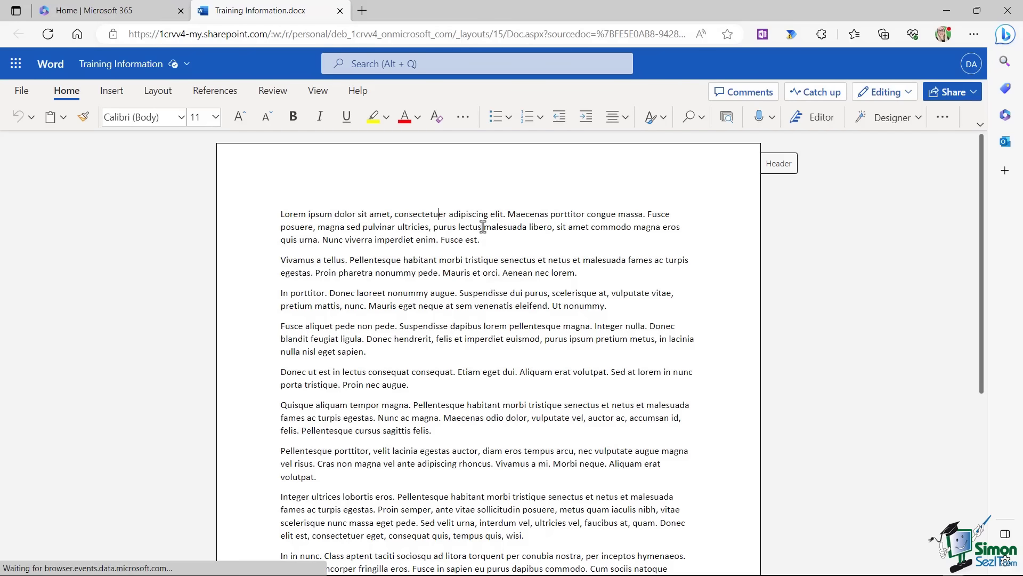
# Click into Training Information, view its Share options, then return to the Microsoft 365 home tab.
pyautogui.click(368, 215)
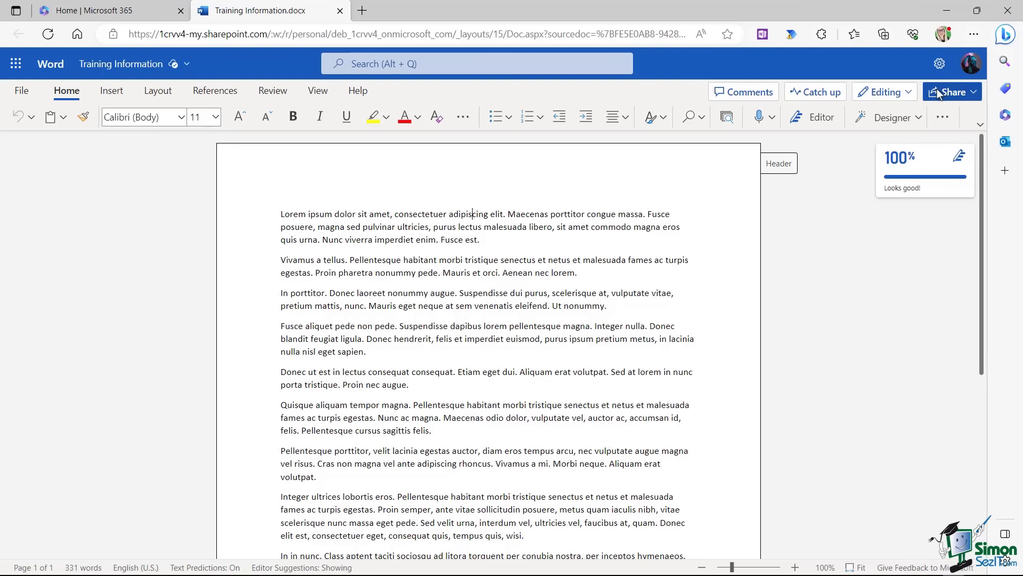
pyautogui.click(973, 94)
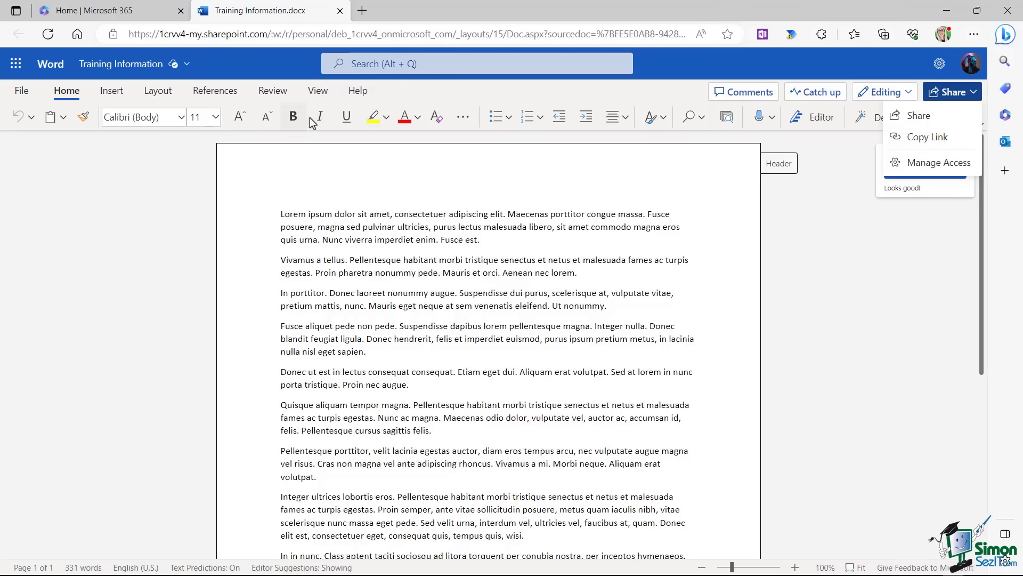
pyautogui.click(90, 12)
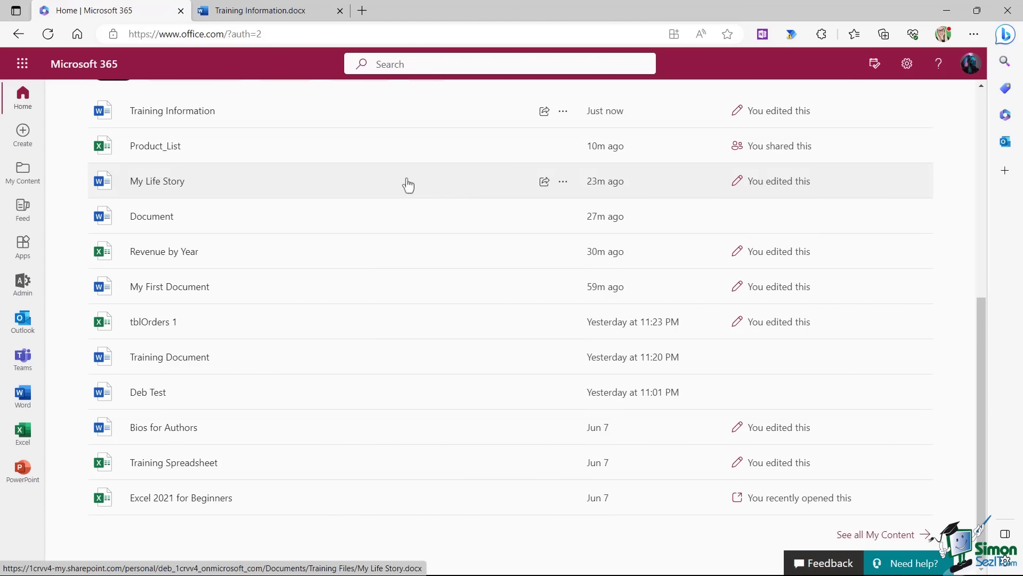
# View Training Information's more-actions Share options, then open the Microsoft 365 app launcher.
pyautogui.scroll(3, 408, 185)
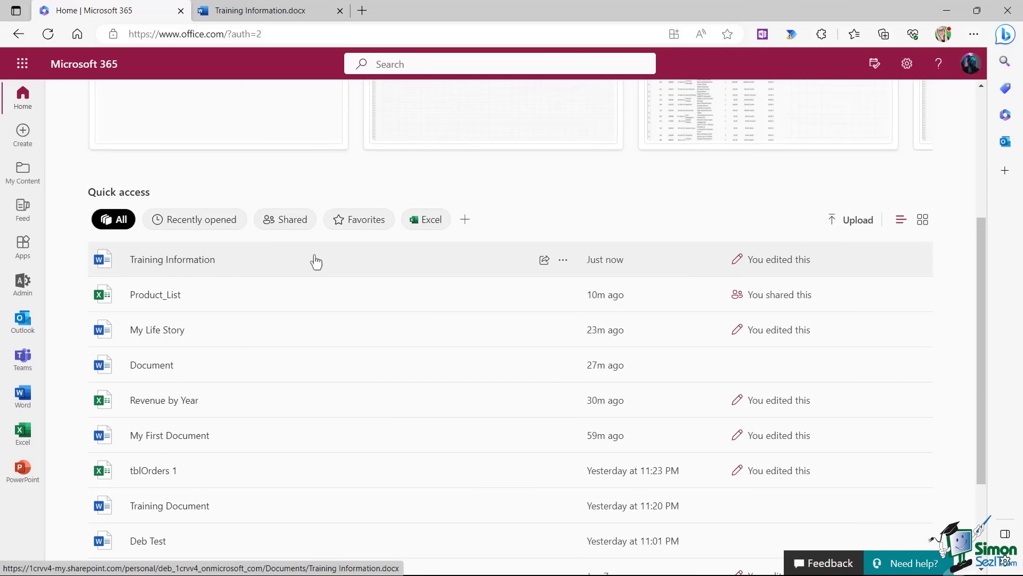
pyautogui.click(564, 260)
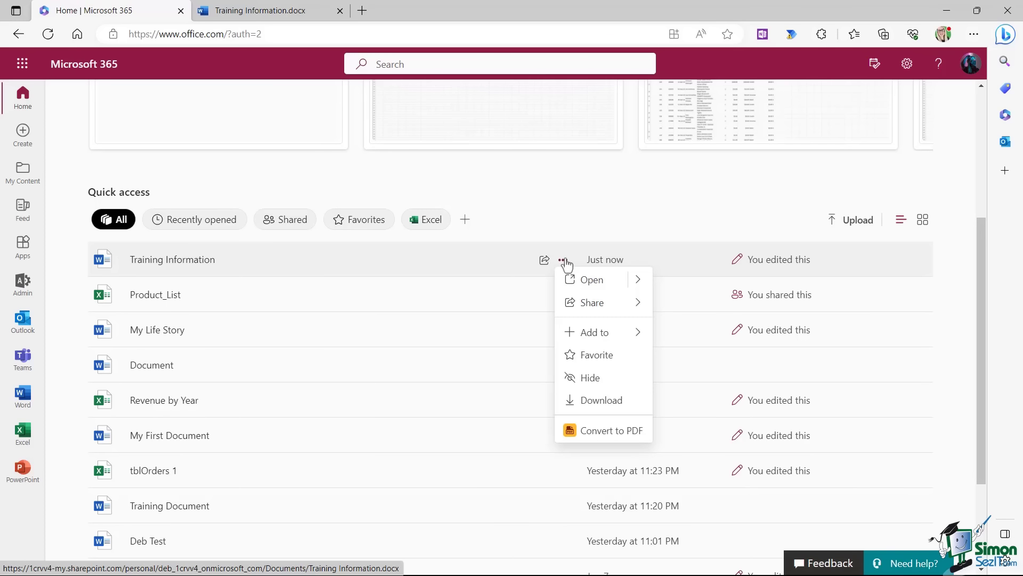
pyautogui.moveTo(601, 312)
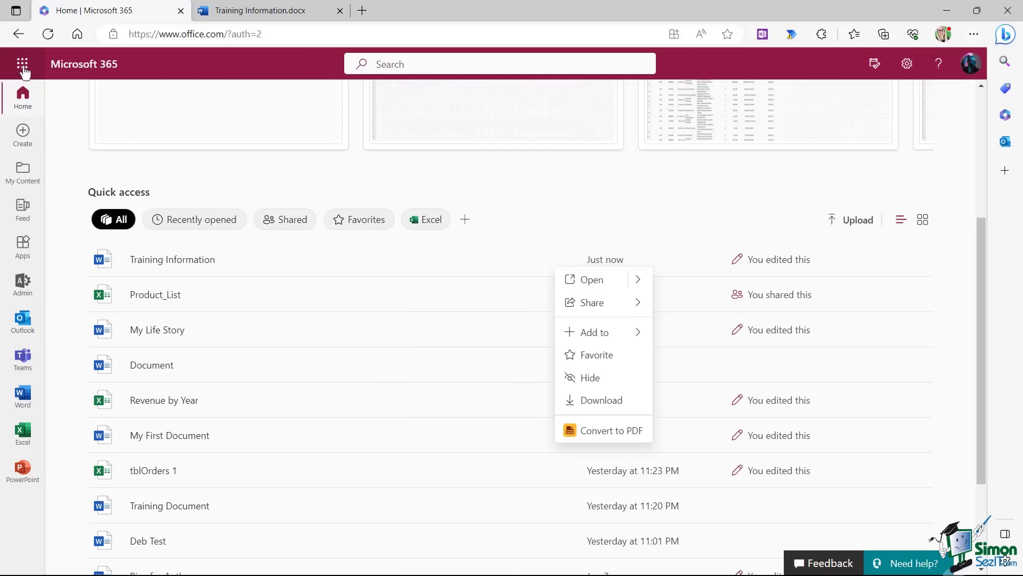
pyautogui.click(23, 65)
# Check Training Information's actions in OneDrive, close it, and start sharing from the Word document.
pyautogui.click(159, 143)
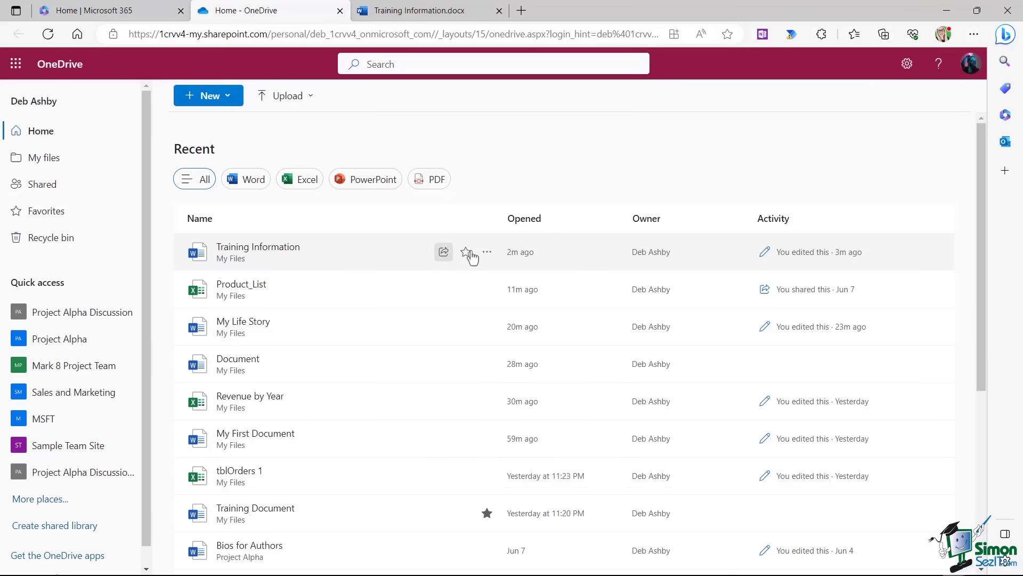
pyautogui.click(487, 252)
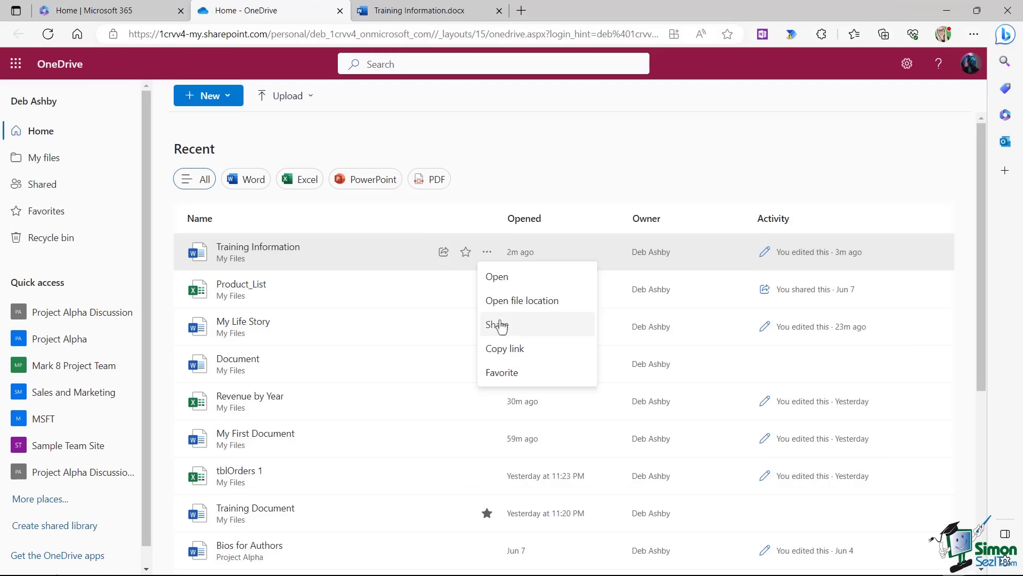
pyautogui.click(340, 11)
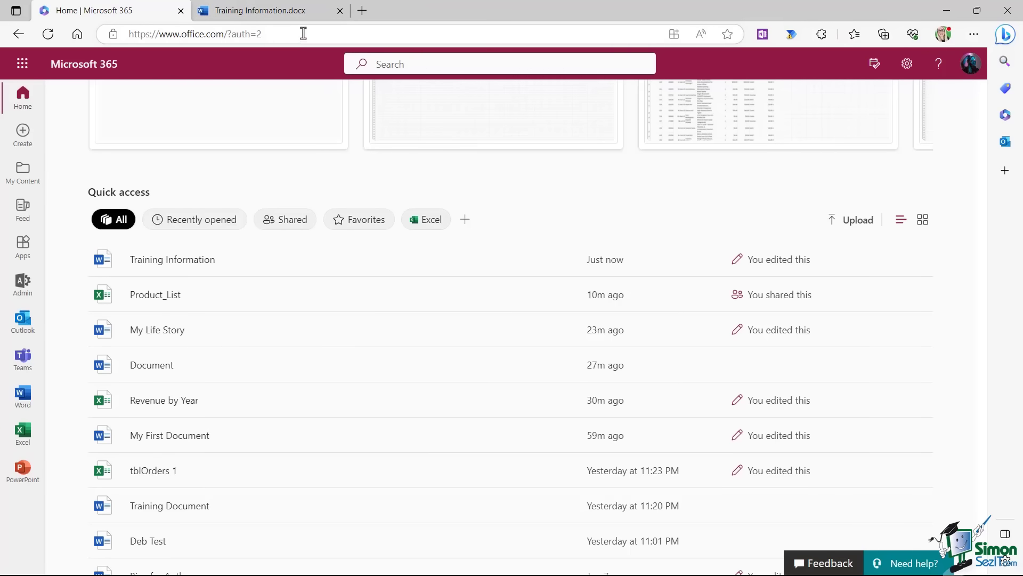
pyautogui.click(294, 15)
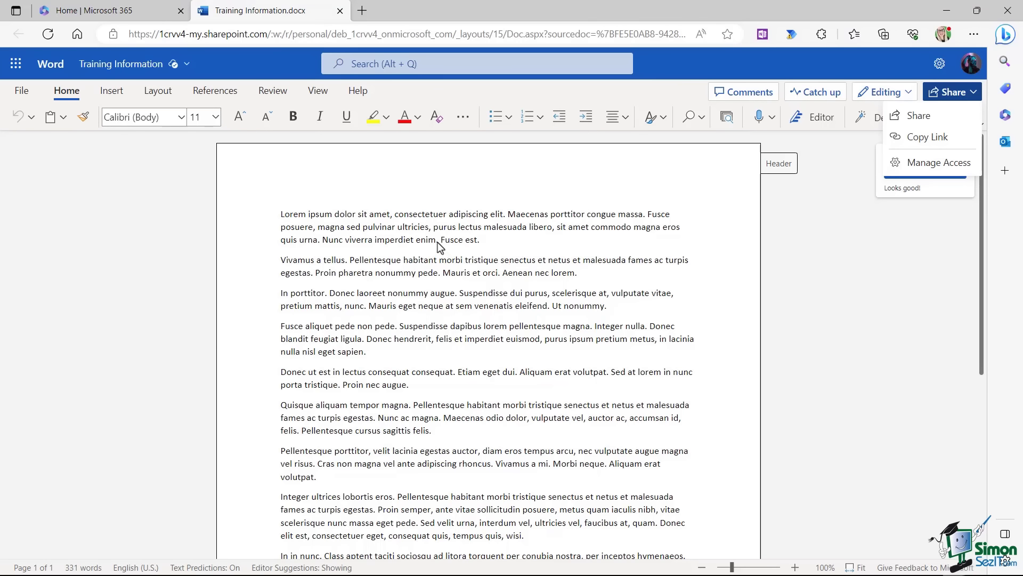
pyautogui.click(922, 118)
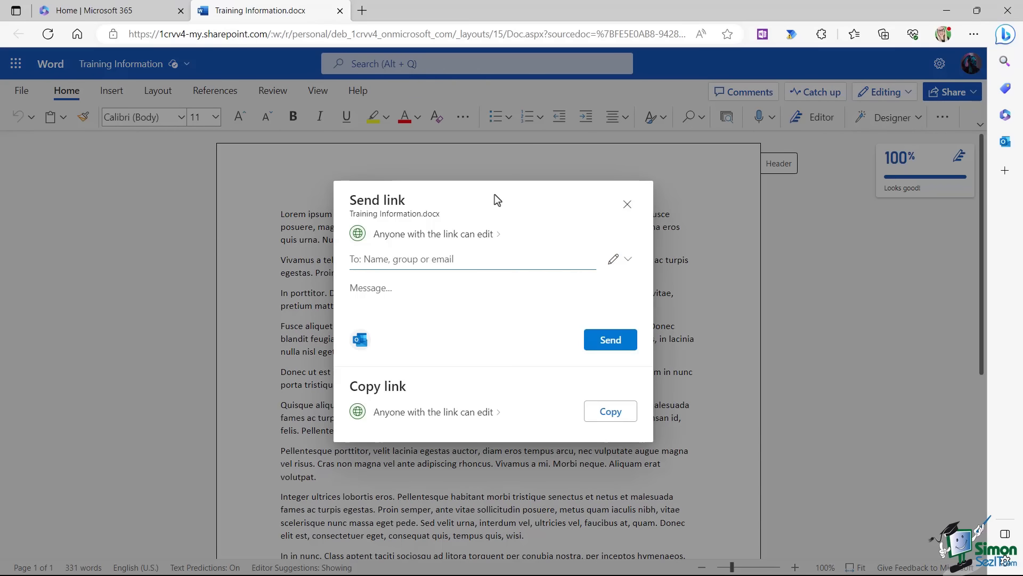
# Restrict the share link to people you choose, add the colleague, and send the invitation.
pyautogui.click(498, 236)
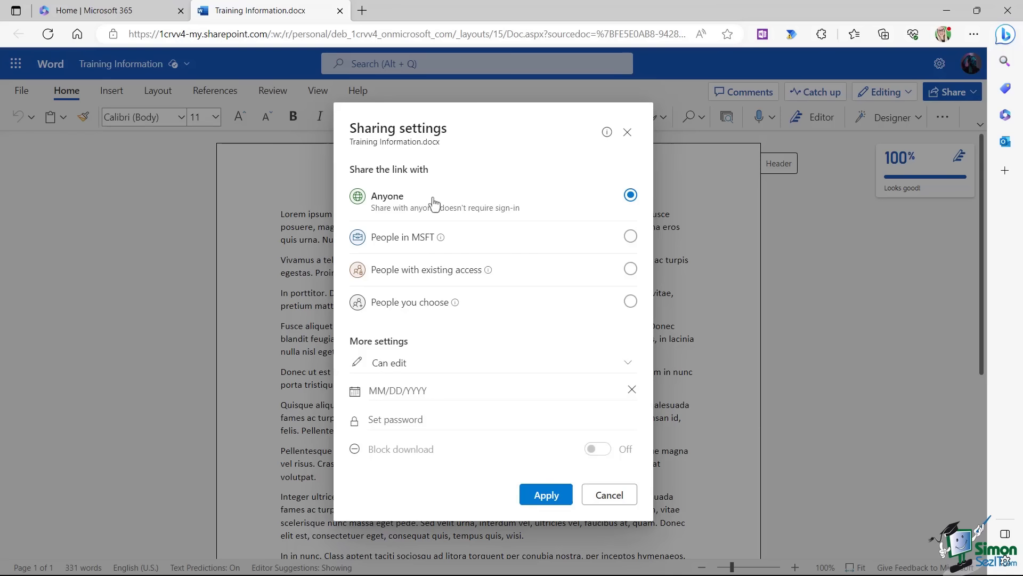
pyautogui.click(630, 301)
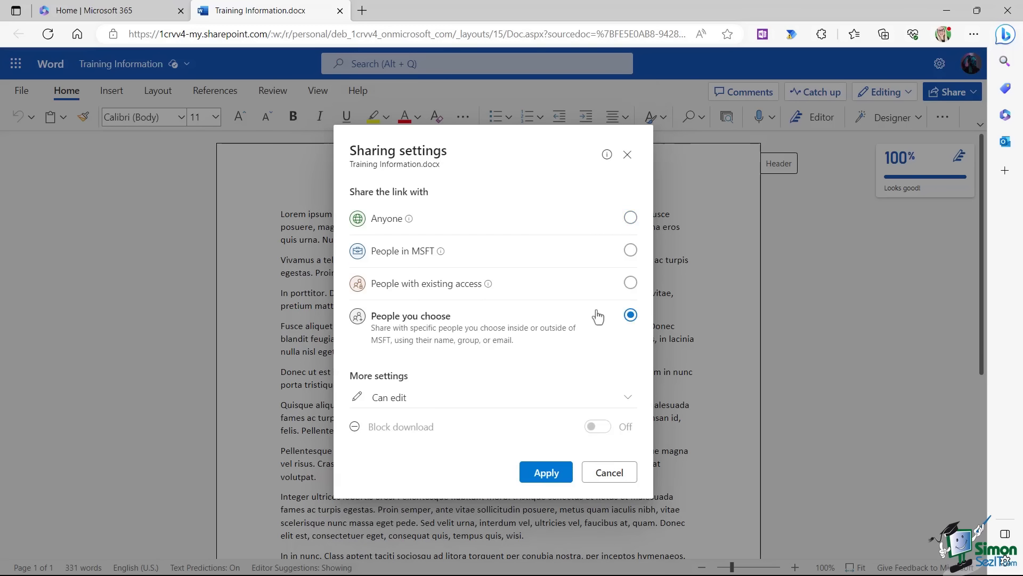
pyautogui.click(537, 475)
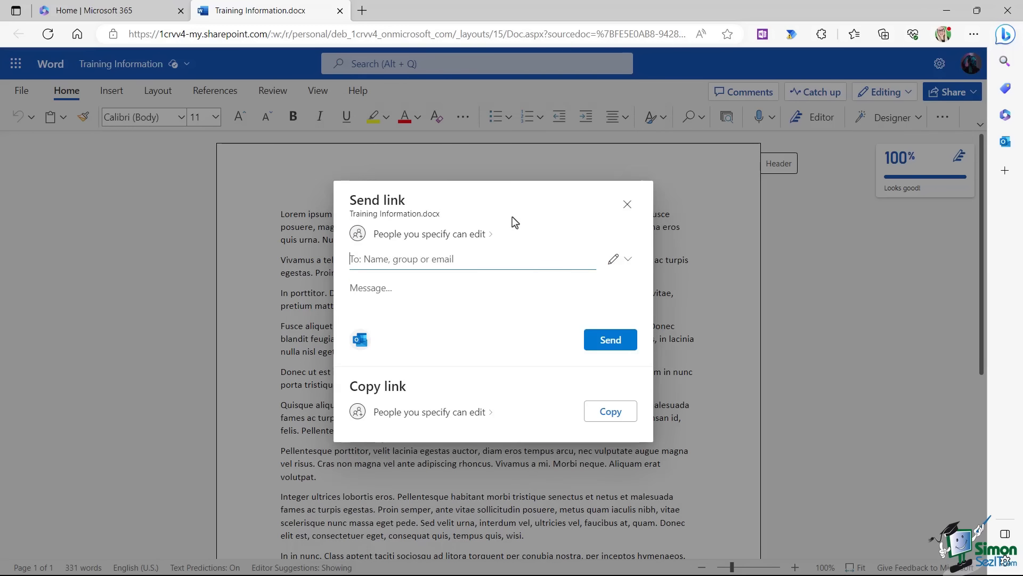
pyautogui.write('ade')
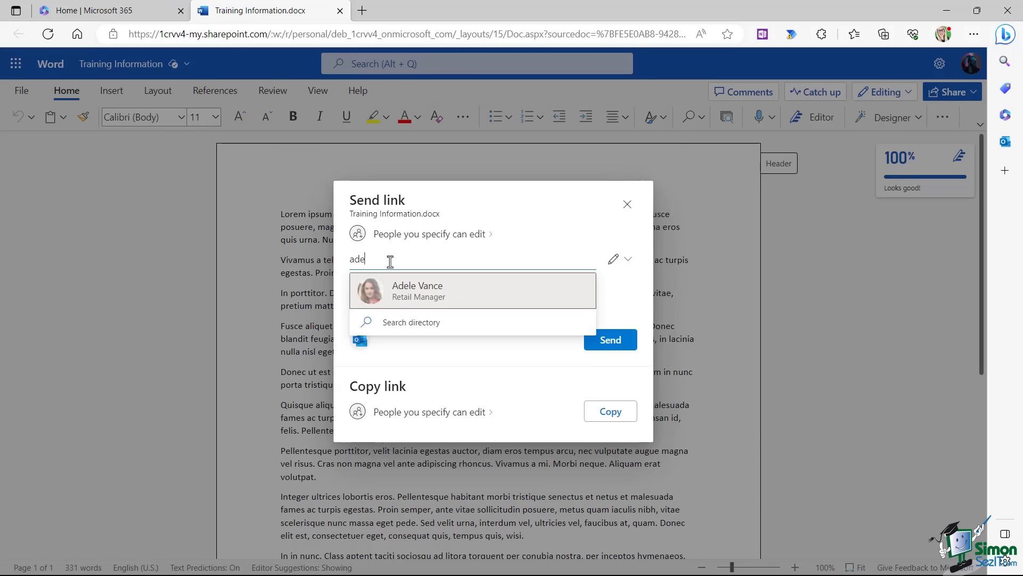
pyautogui.click(433, 297)
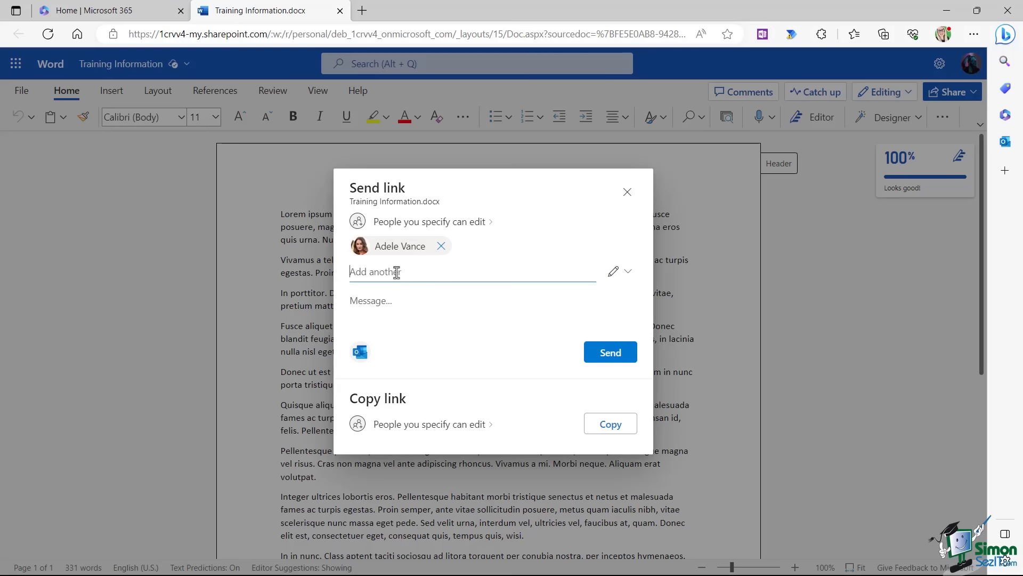
pyautogui.click(354, 302)
pyautogui.click(603, 355)
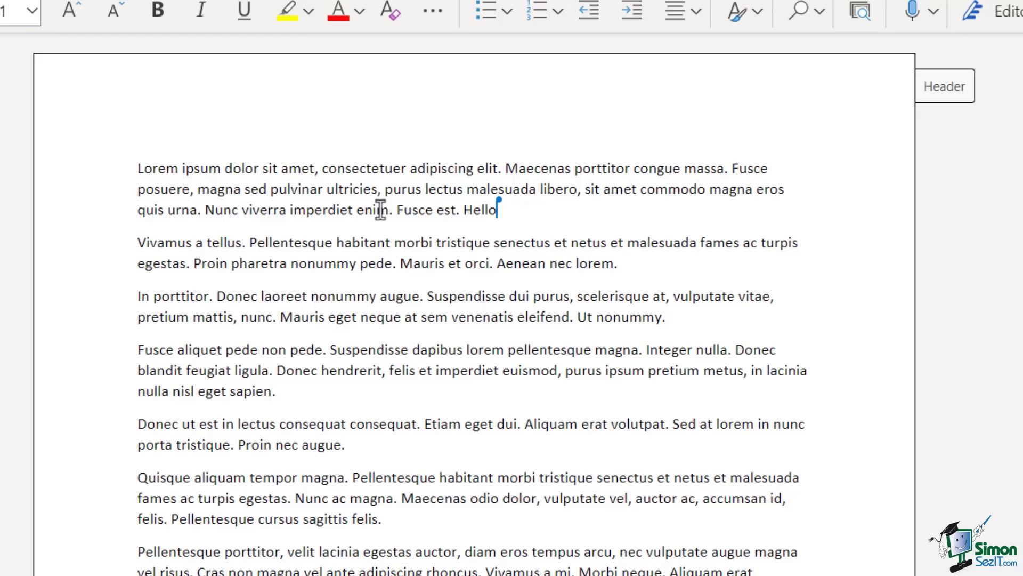
# Put the cursor back in the first paragraph, which ends with 'Hello'.
pyautogui.click(549, 168)
pyautogui.click(322, 168)
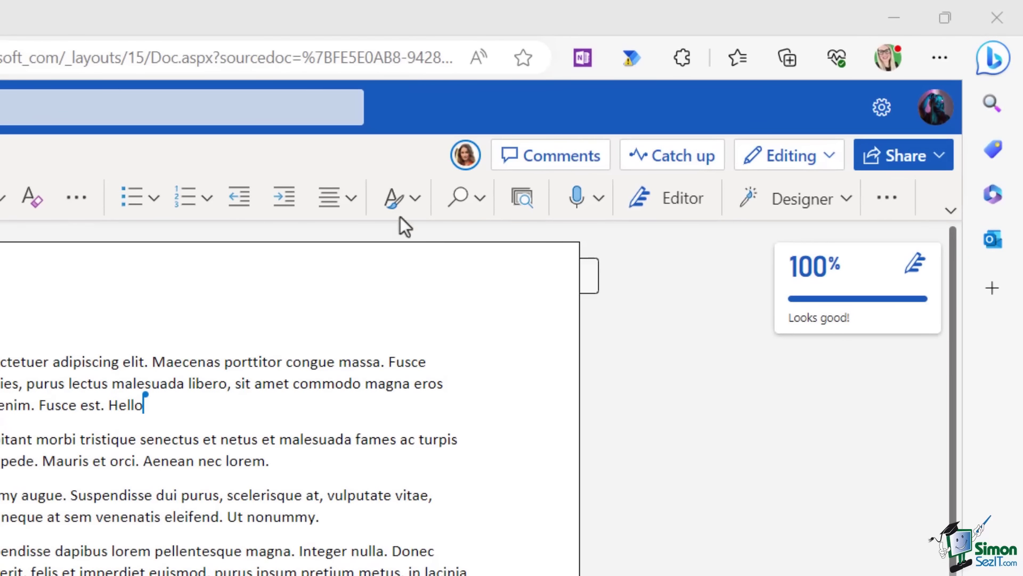
# Show the co-author's presence details and jump to where they are working in the document.
pyautogui.click(466, 159)
pyautogui.click(466, 161)
pyautogui.click(466, 161)
pyautogui.click(168, 353)
pyautogui.click(466, 161)
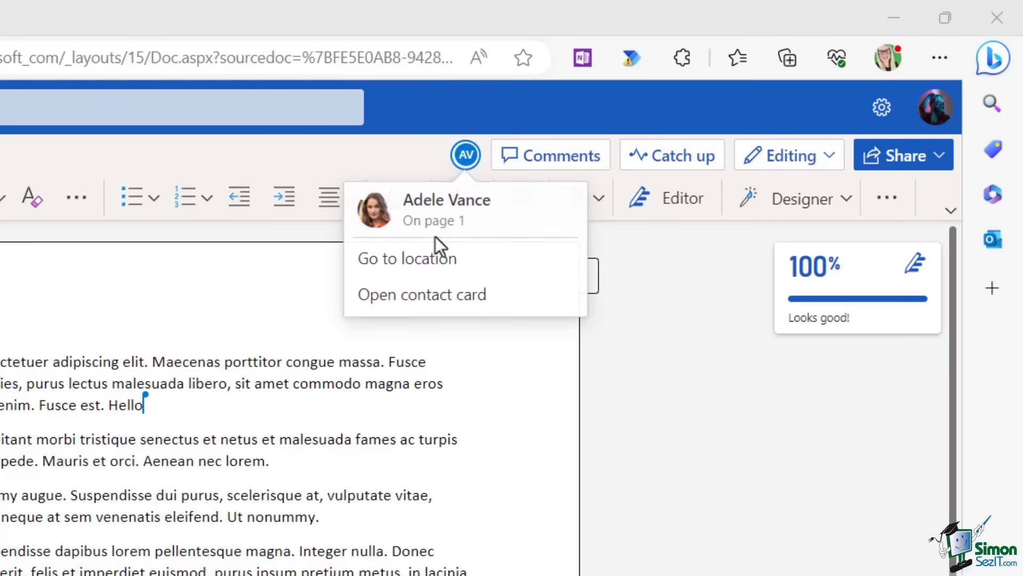
pyautogui.click(463, 171)
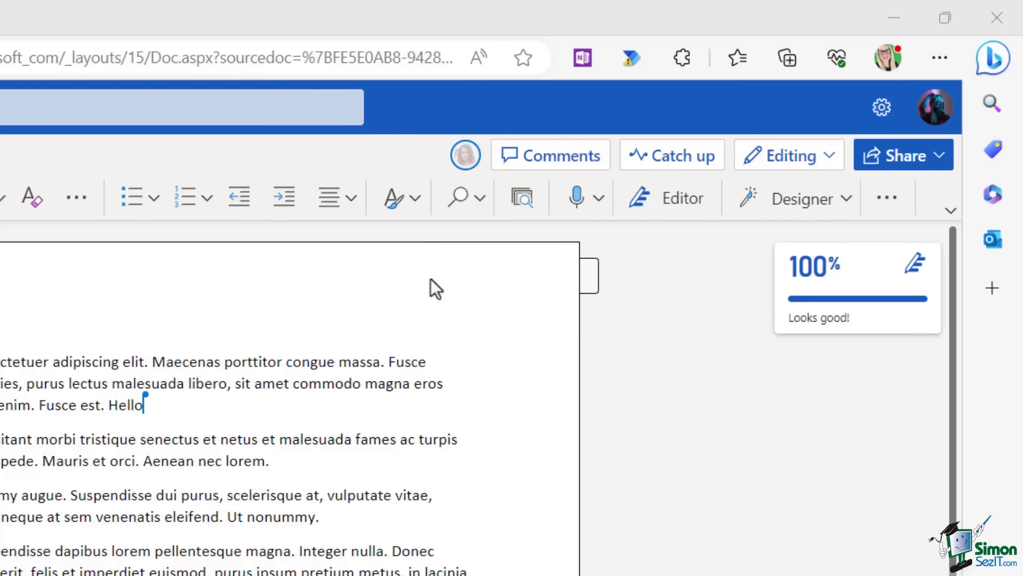
pyautogui.click(465, 160)
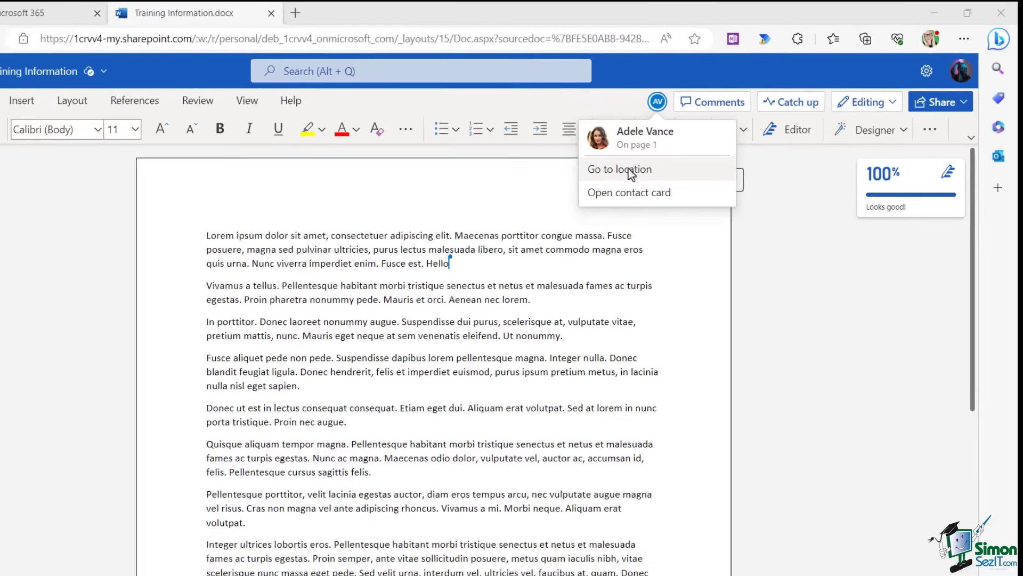
pyautogui.click(421, 259)
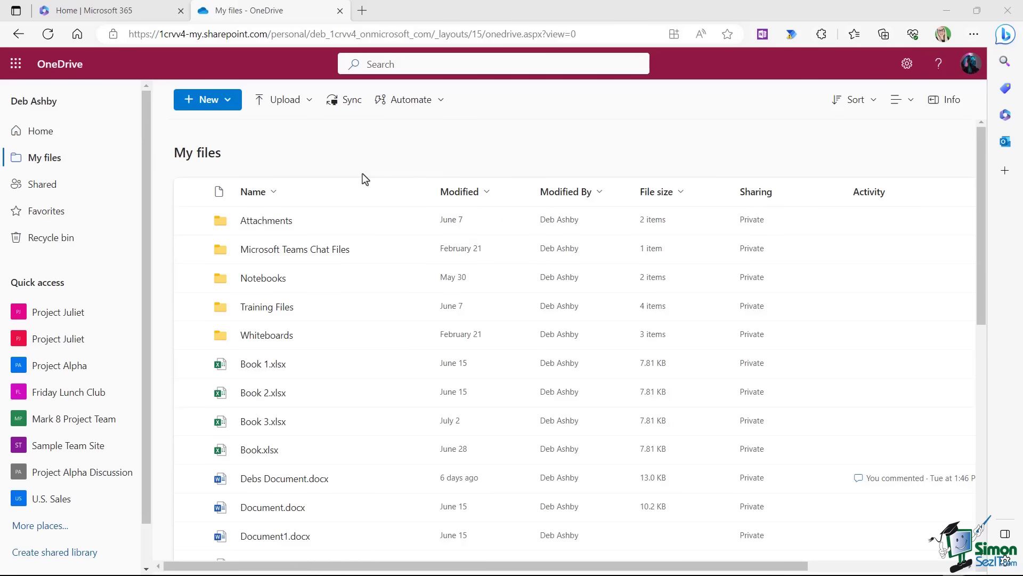
# Select Book 1.xlsx, Book 2.xlsx and Book 3.xlsx and send them to the recycle bin.
pyautogui.scroll(-2, 364, 176)
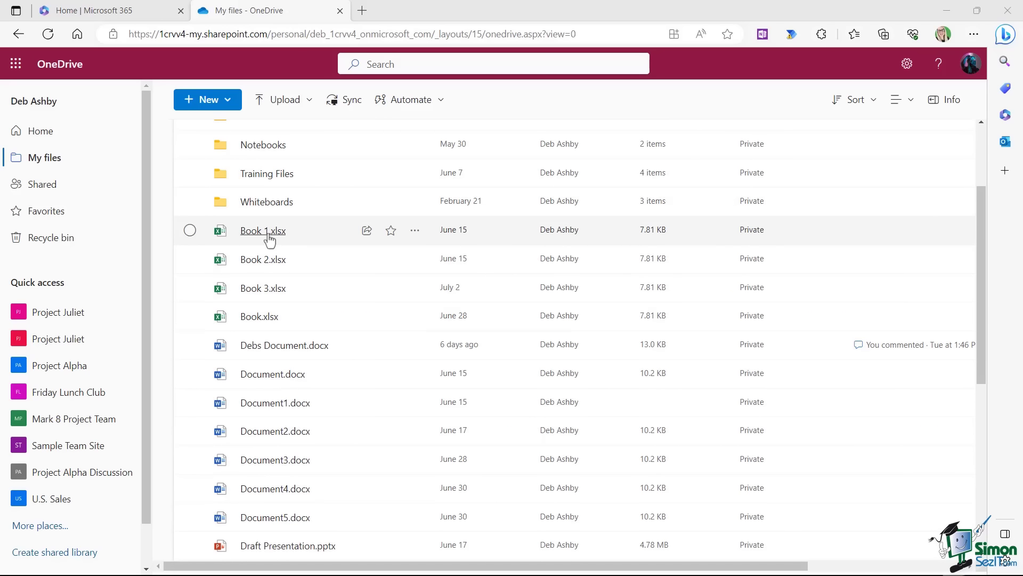
pyautogui.moveTo(265, 239)
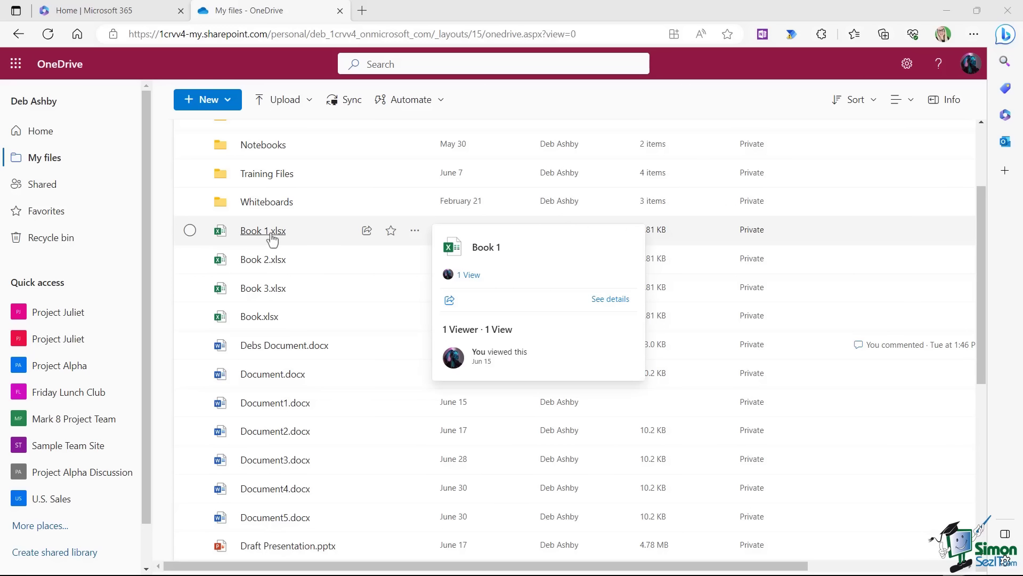
pyautogui.click(414, 232)
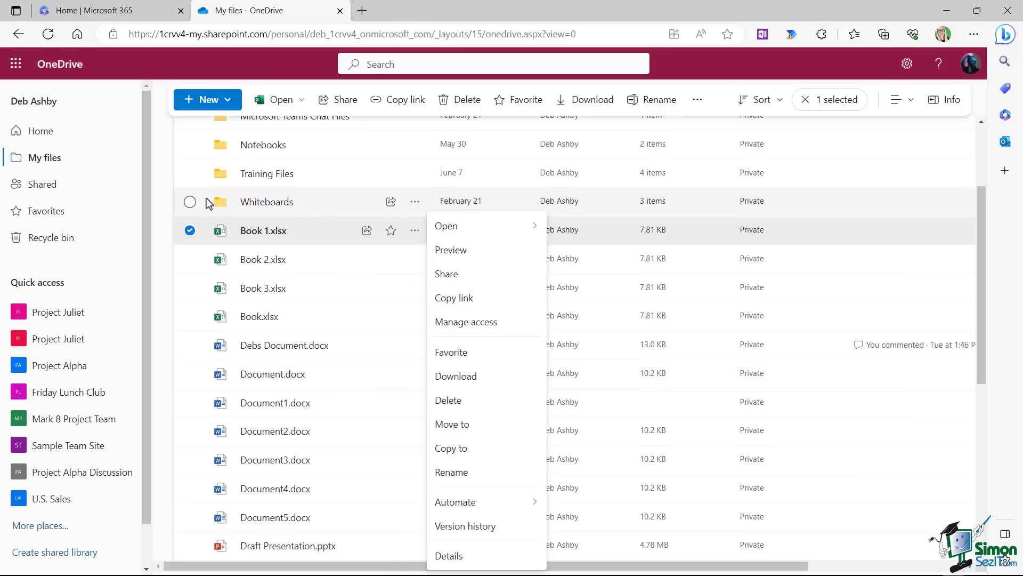
pyautogui.click(189, 230)
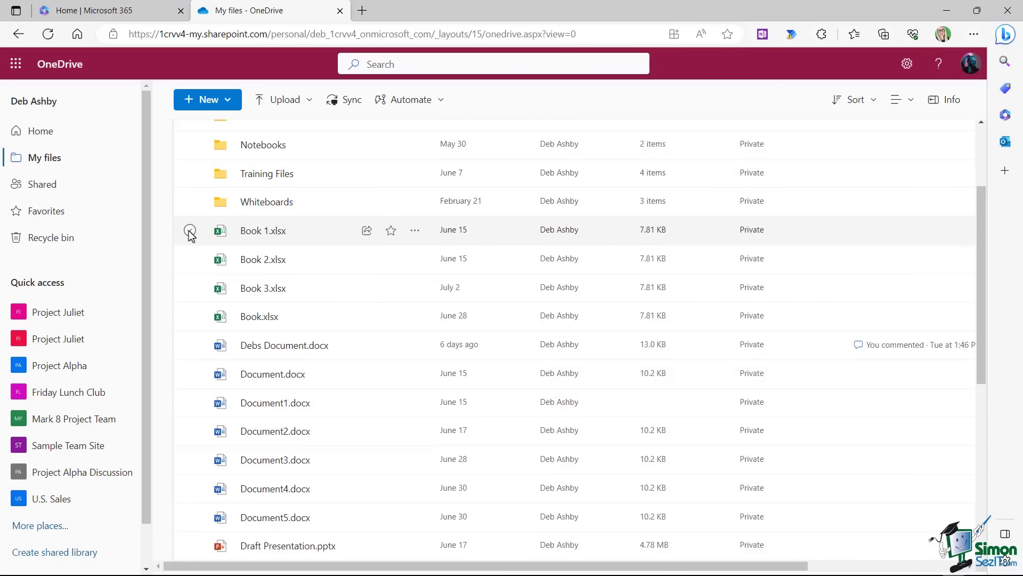
pyautogui.click(190, 230)
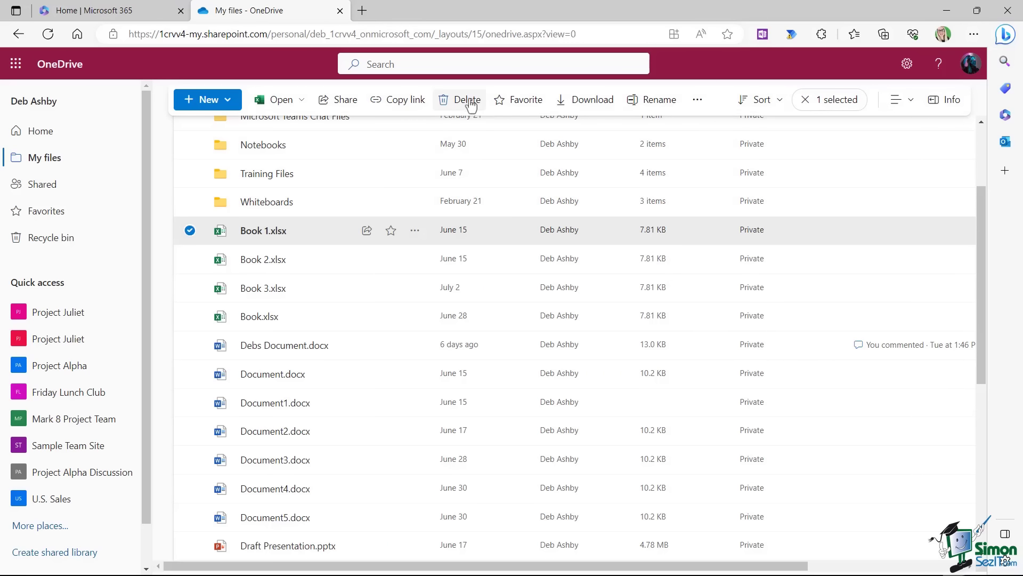
pyautogui.click(190, 259)
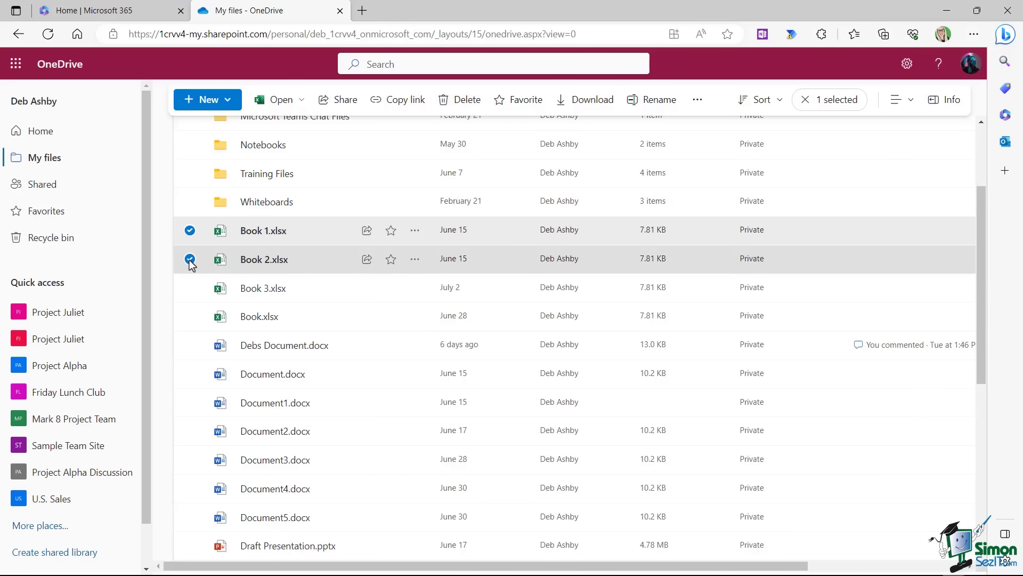
pyautogui.click(190, 289)
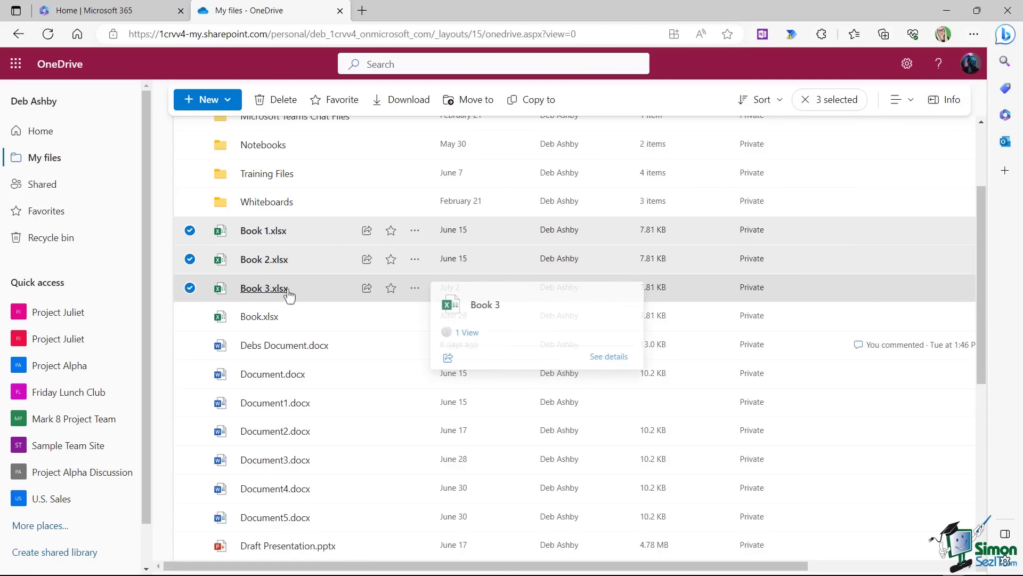
pyautogui.click(277, 104)
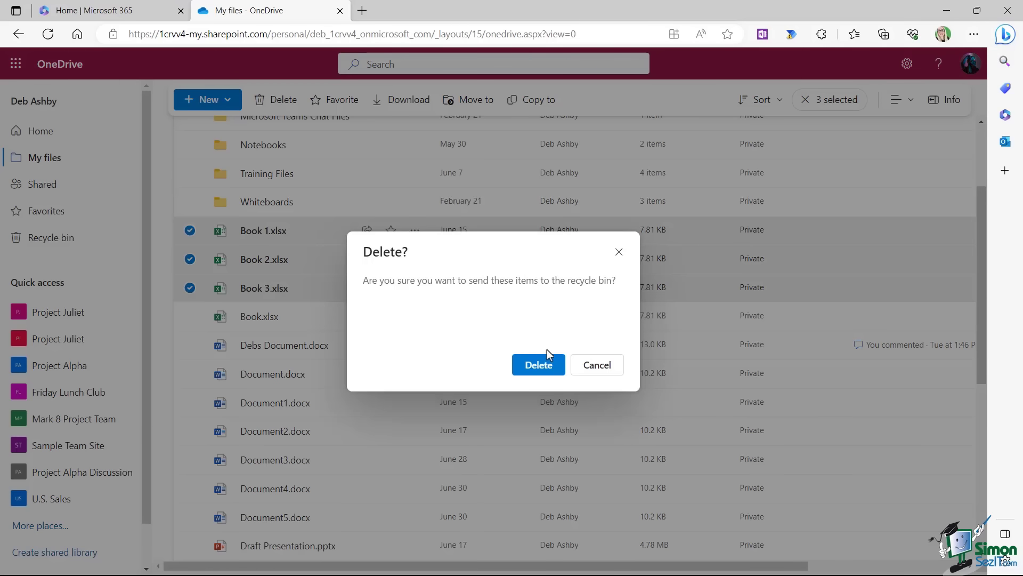
pyautogui.click(533, 369)
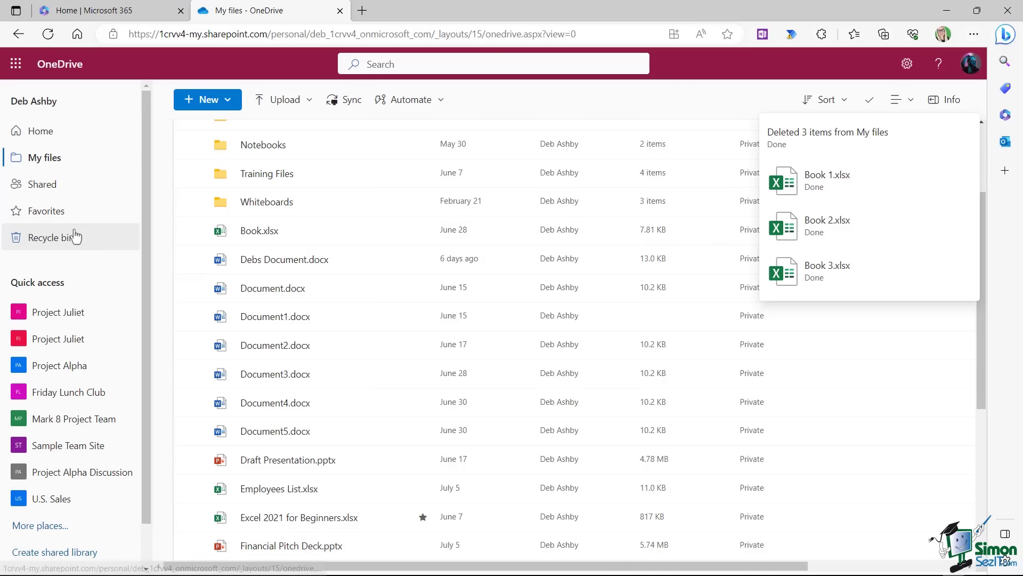
# Restore Book 1.xlsx from the recycle bin and check it is listed in My files.
pyautogui.click(45, 241)
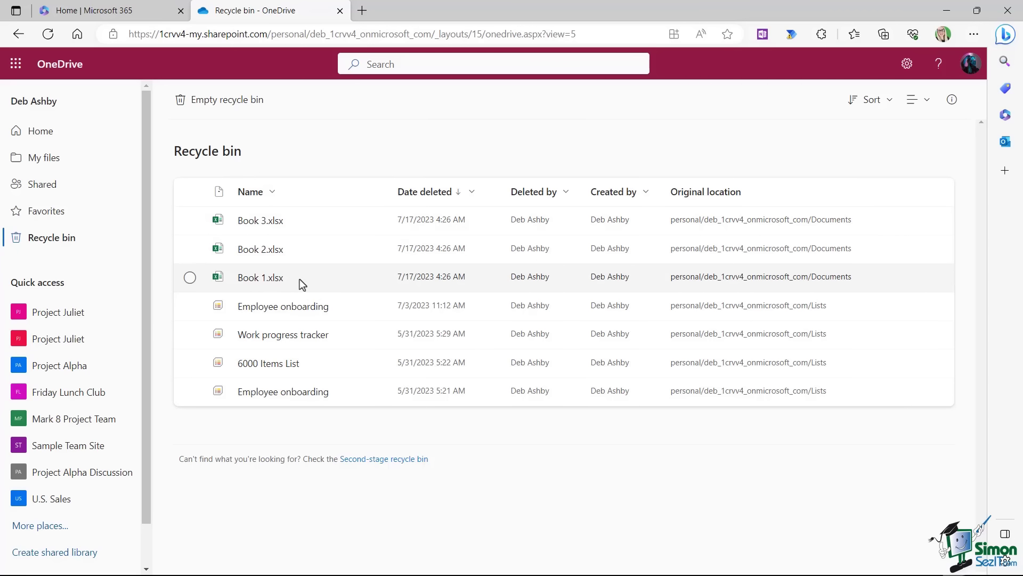
pyautogui.click(190, 278)
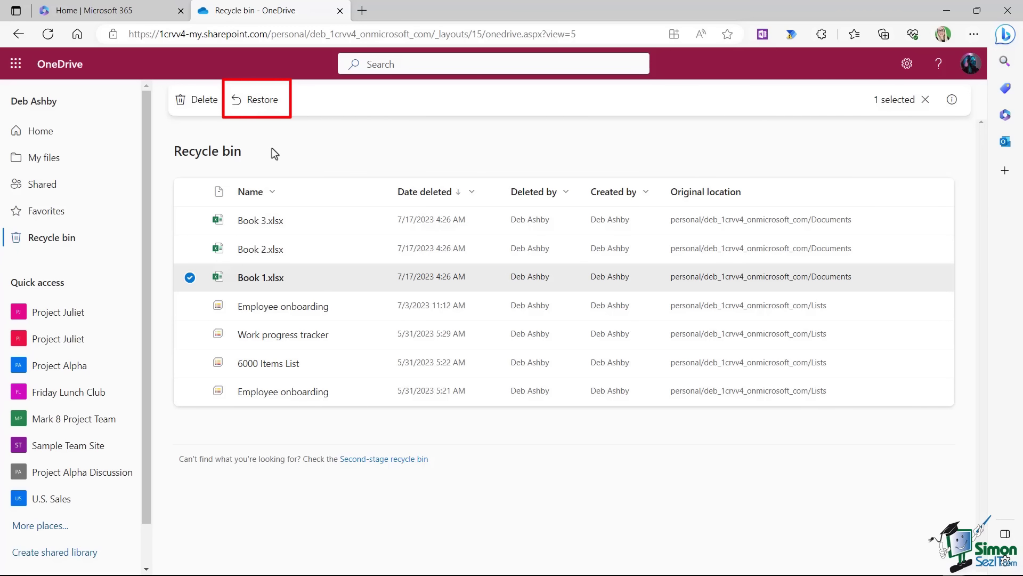
pyautogui.click(259, 104)
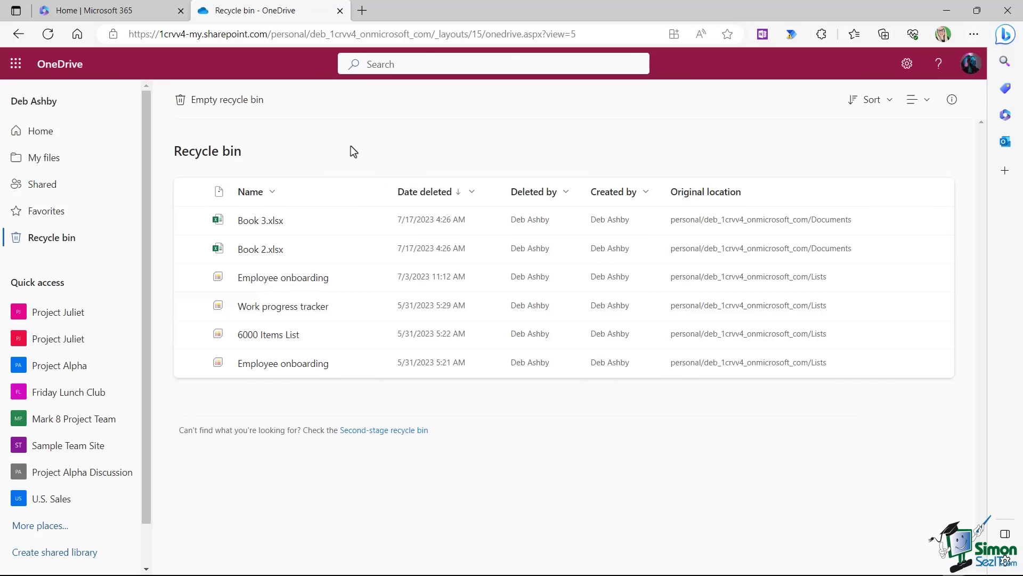
pyautogui.click(58, 159)
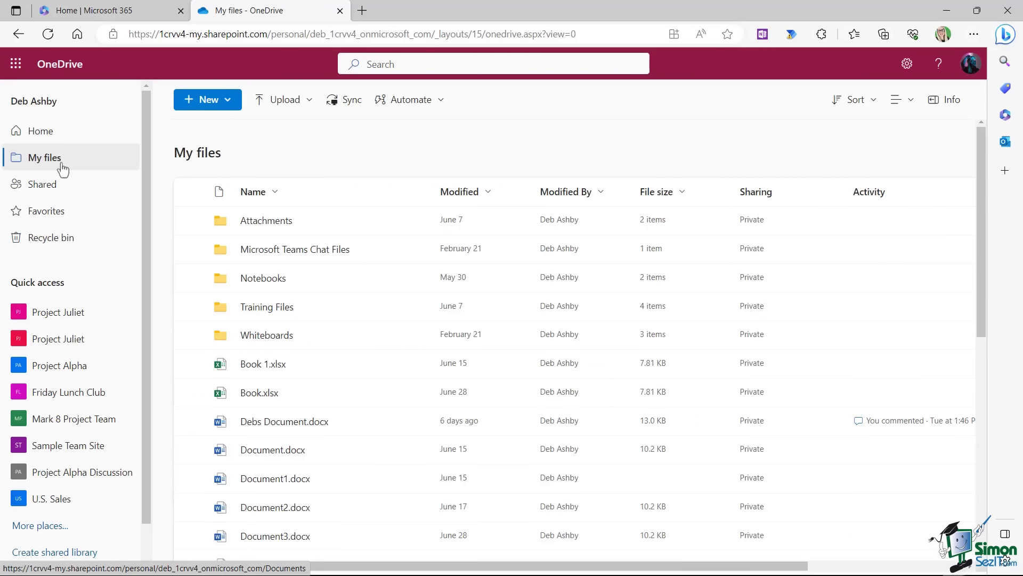
pyautogui.scroll(-2, 387, 331)
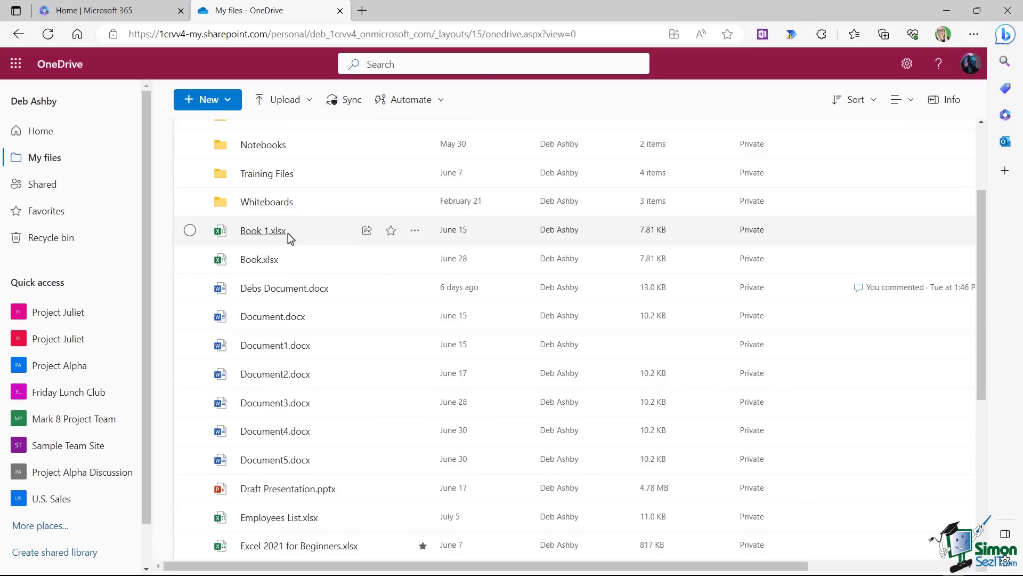
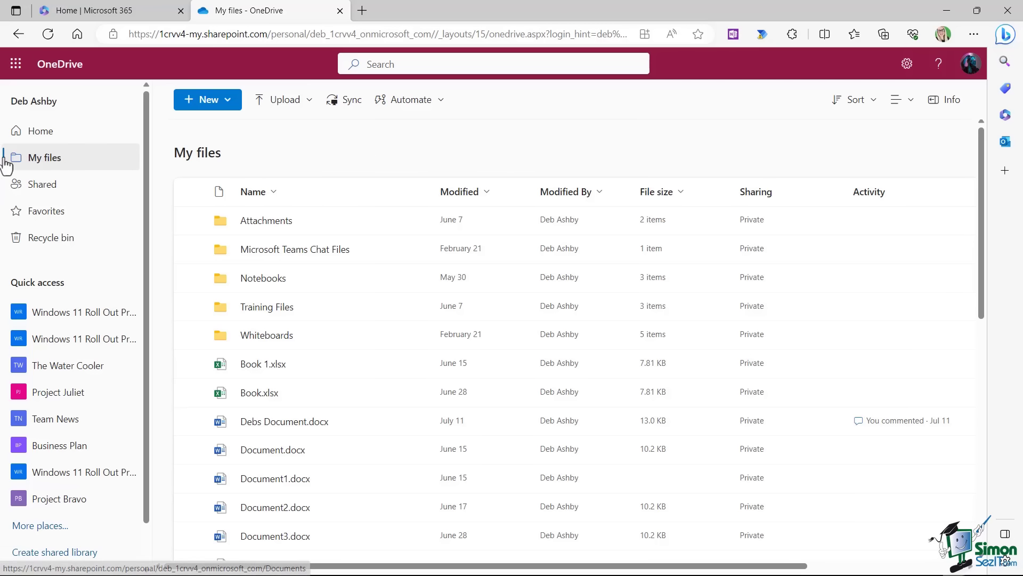
# Upload Practice 1.docx and Practice 2.xlsx into the Training Files folder.
pyautogui.click(255, 309)
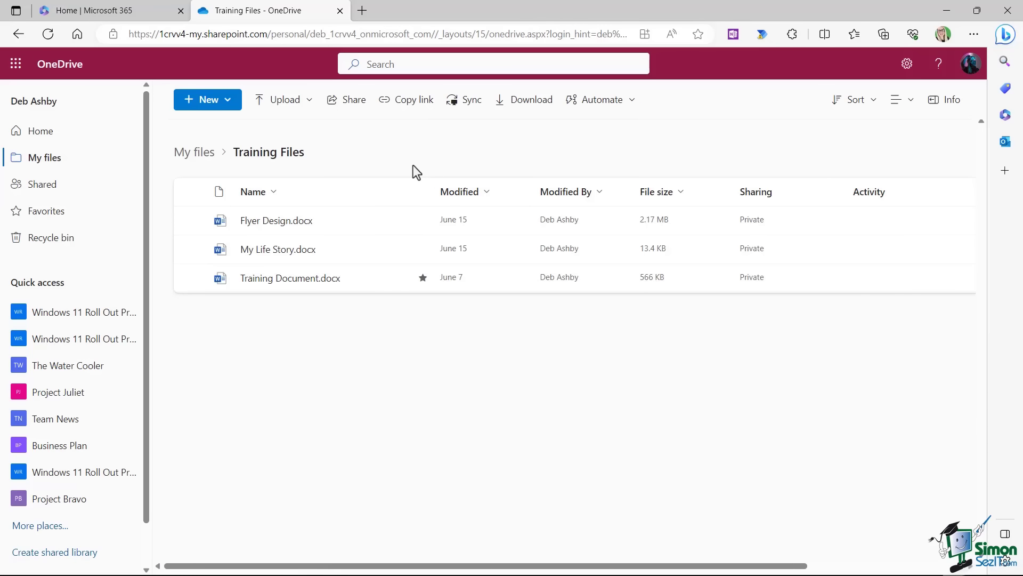
pyautogui.click(306, 105)
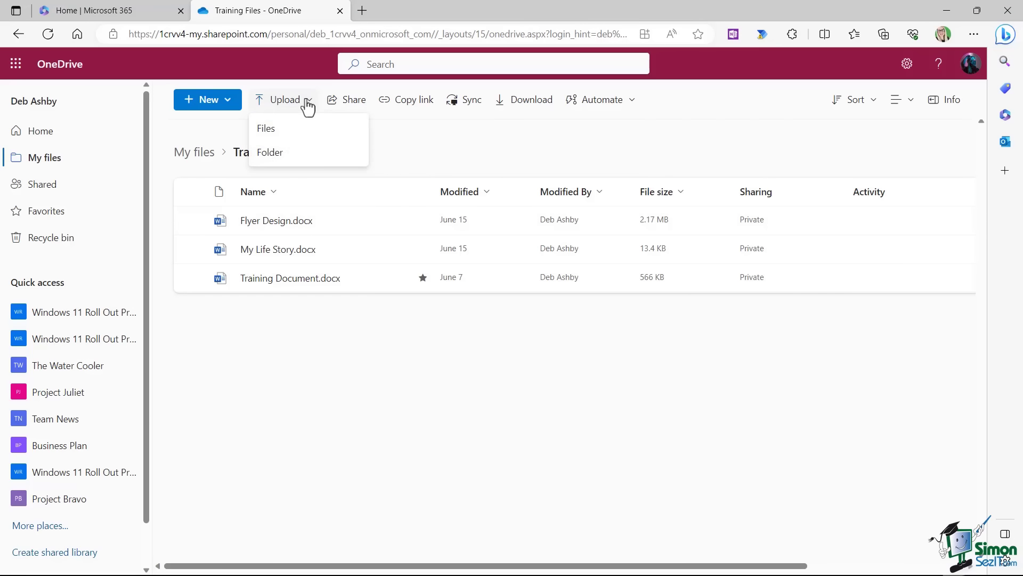
pyautogui.click(288, 130)
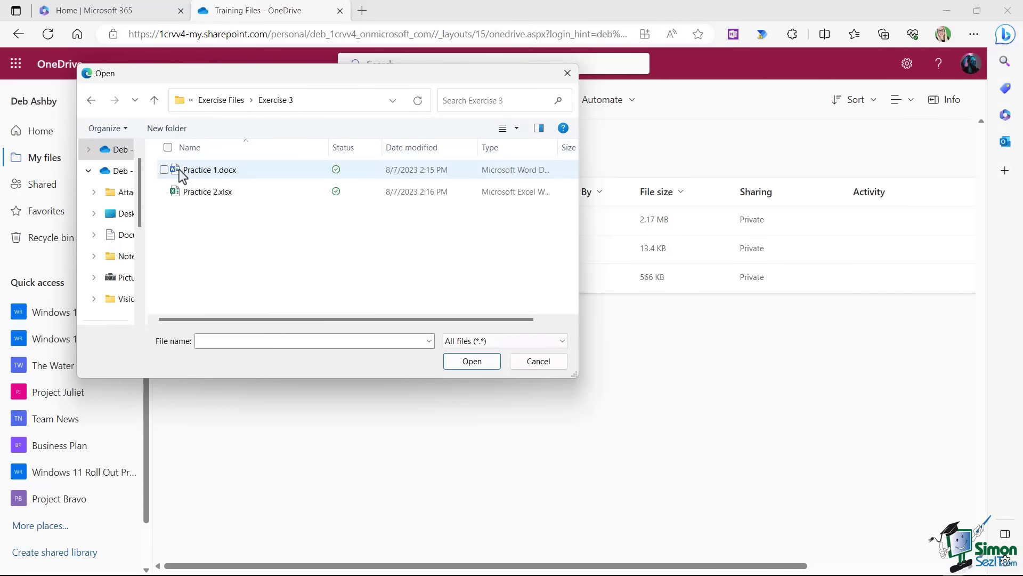
pyautogui.click(164, 171)
pyautogui.click(164, 192)
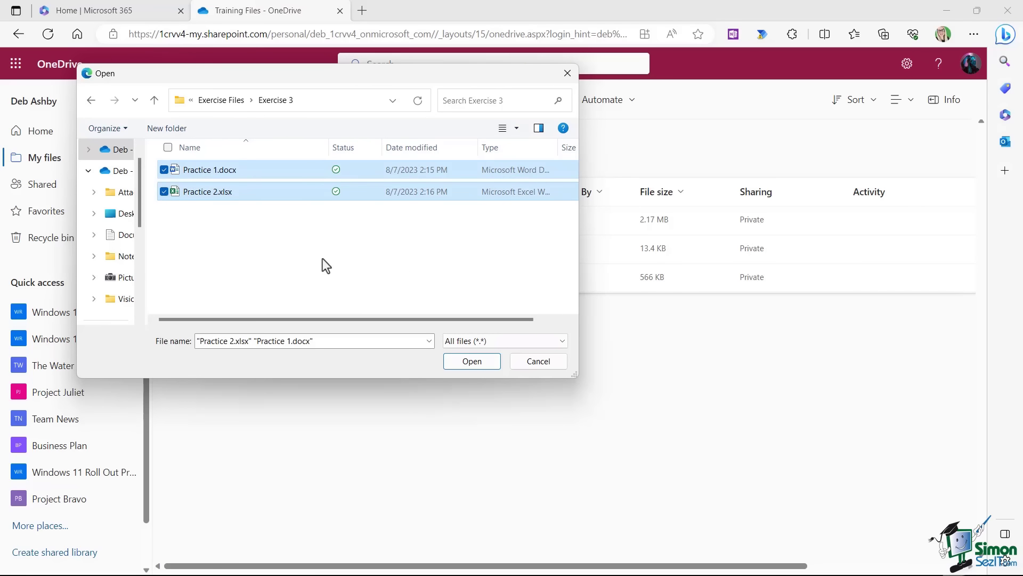
pyautogui.click(481, 361)
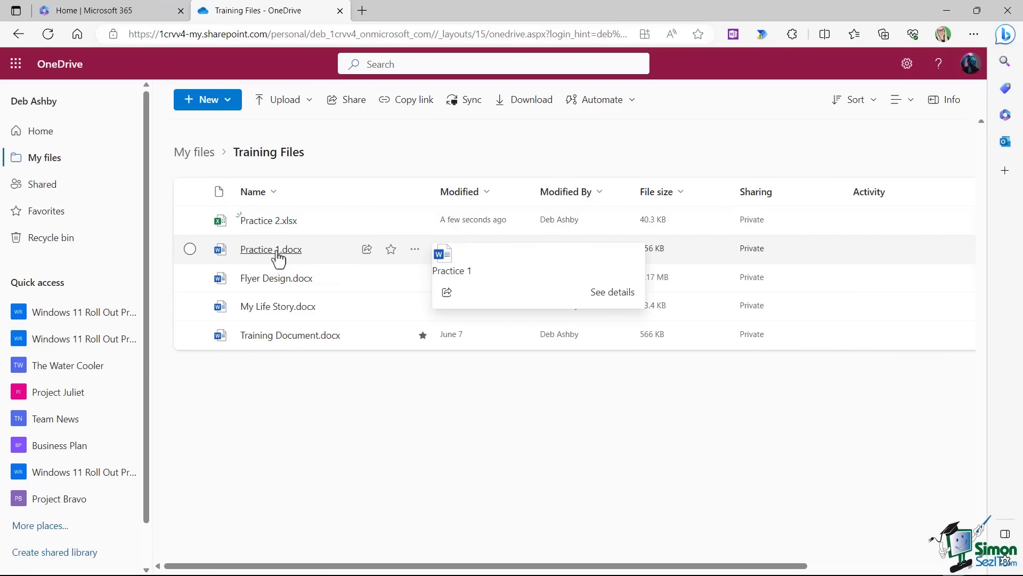
# Open Practice 1.docx in the browser from its options menu.
pyautogui.click(415, 251)
pyautogui.moveTo(474, 227)
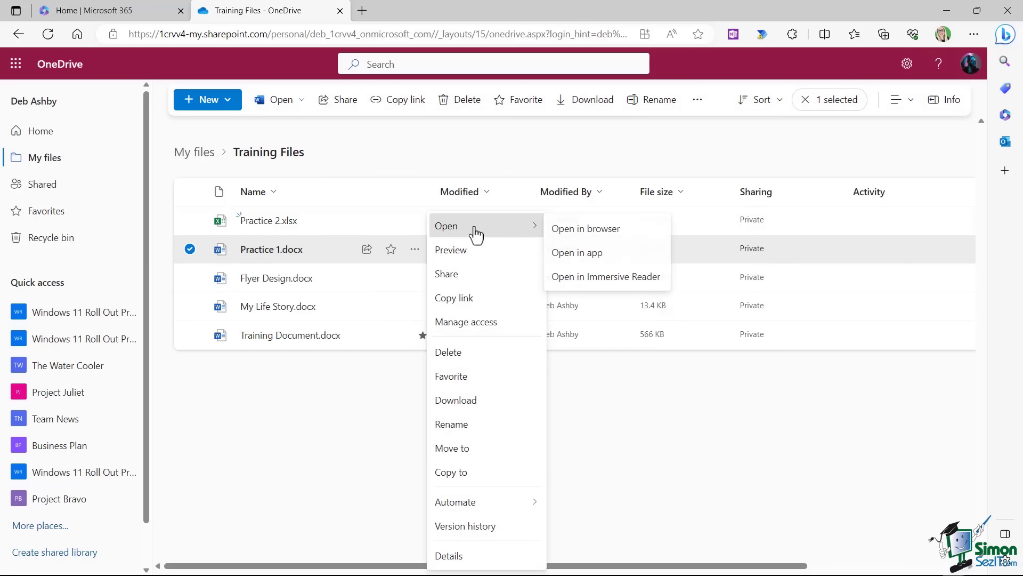
pyautogui.click(607, 229)
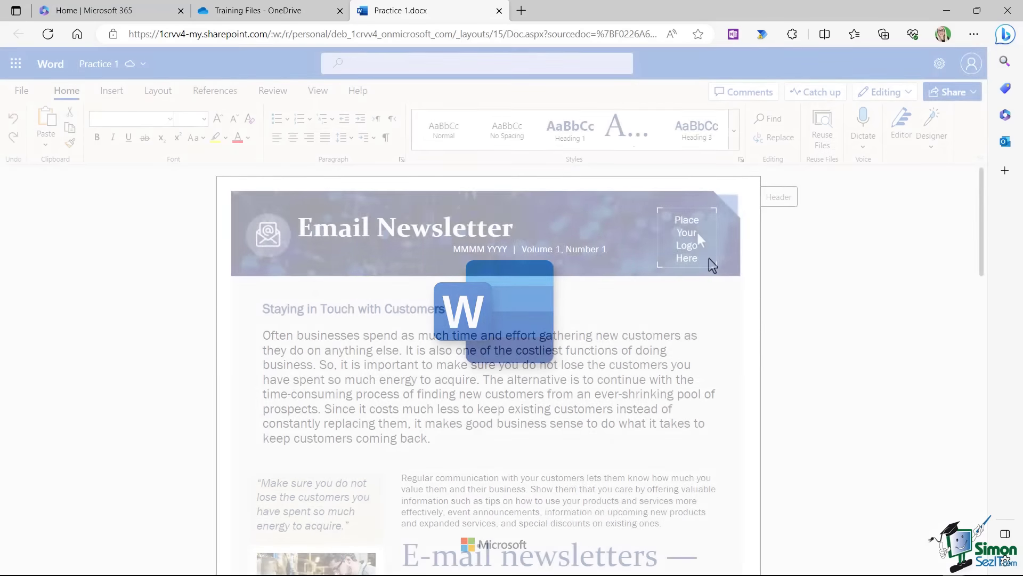
# Colour the 'Often businesses…' paragraph red.
pyautogui.scroll(-5, 429, 329)
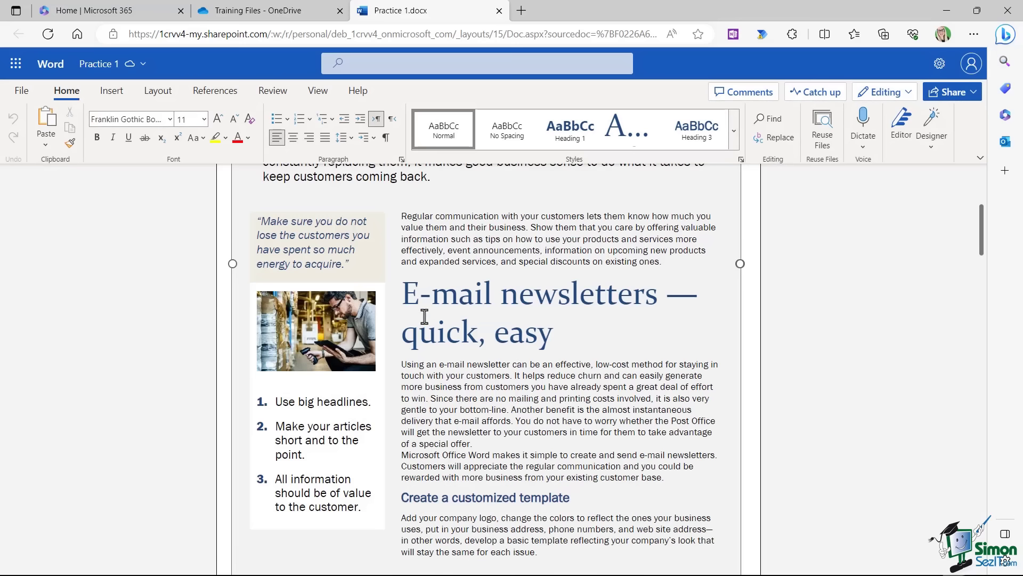
pyautogui.tripleClick(496, 238)
pyautogui.scroll(5, 497, 238)
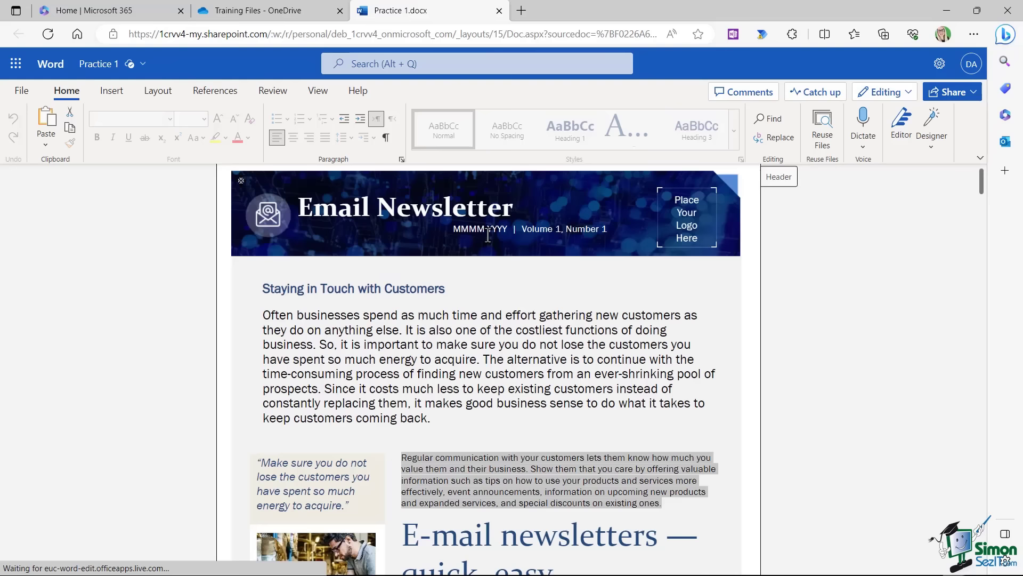
pyautogui.tripleClick(369, 349)
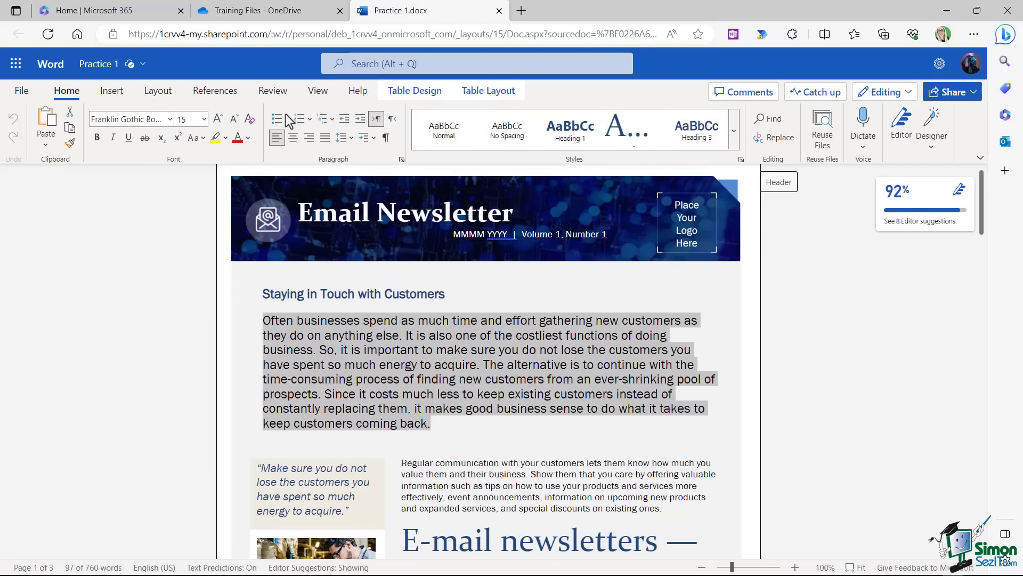
pyautogui.click(238, 139)
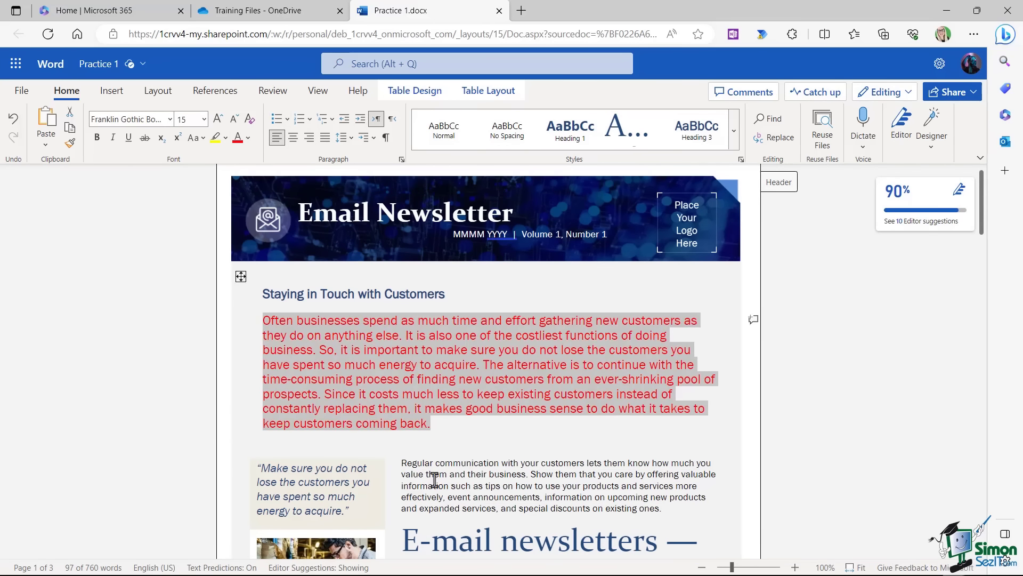
# Reselect the red paragraph to check it, then close Practice 1.docx.
pyautogui.tripleClick(409, 463)
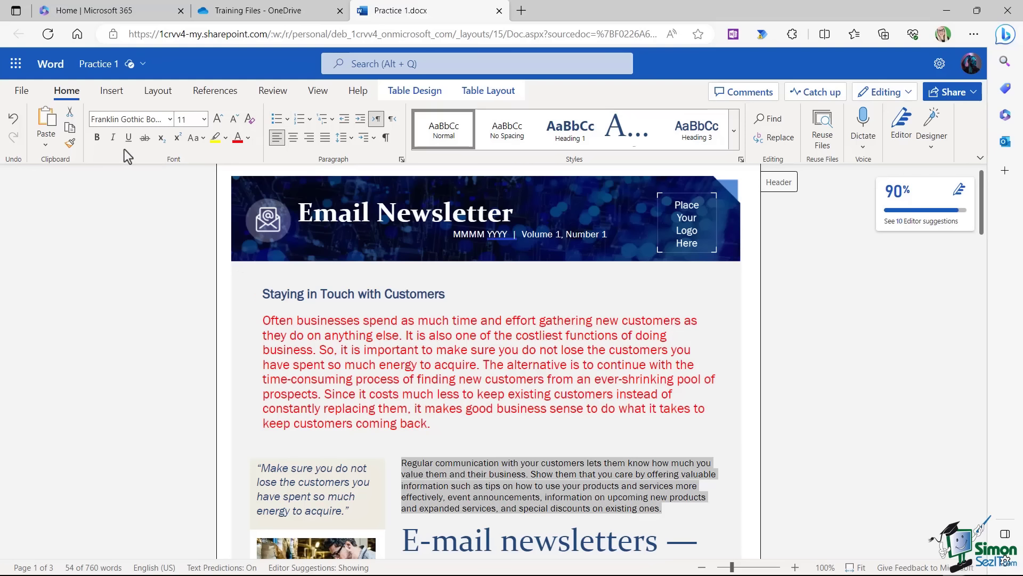
pyautogui.tripleClick(496, 358)
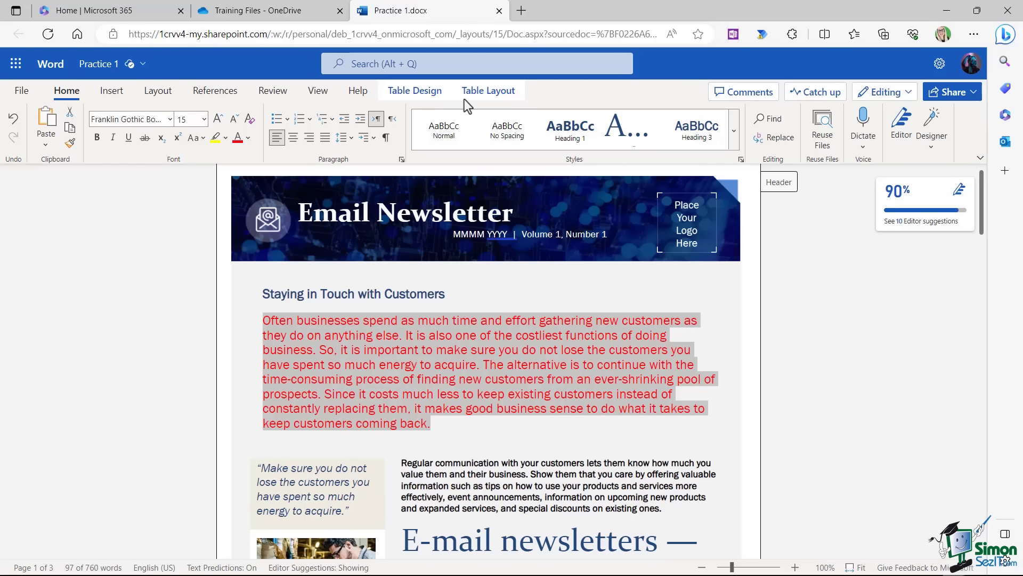
pyautogui.click(499, 11)
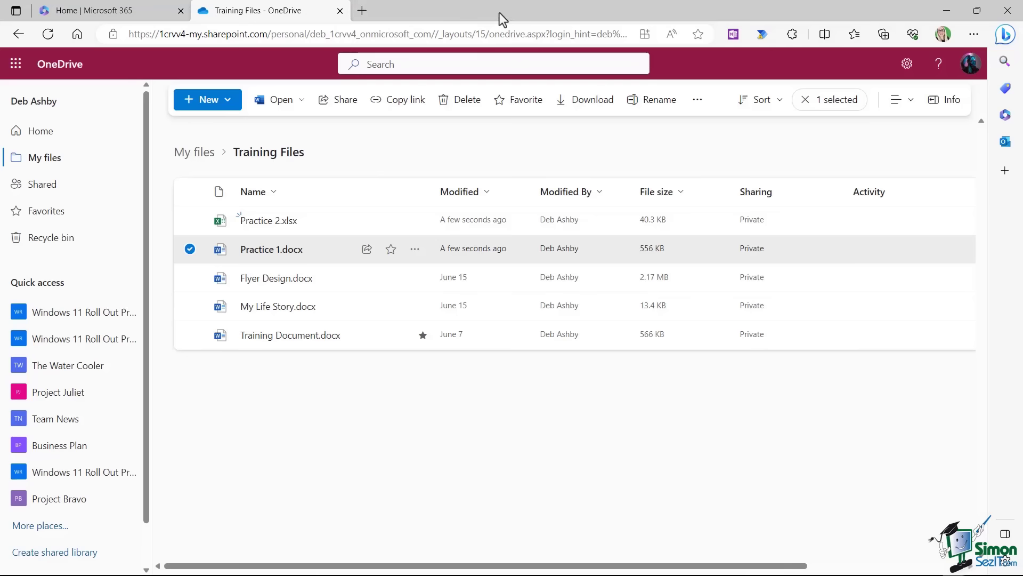
# Clear the file selection in the Training Files folder.
pyautogui.click(426, 391)
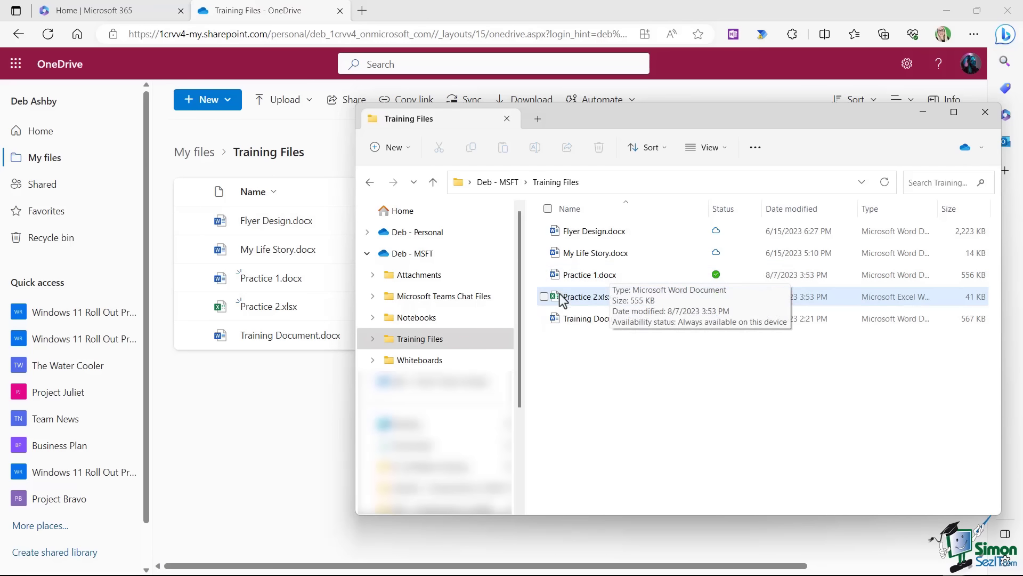
# Make Practice 1.docx online-only with Free up space.
pyautogui.moveTo(623, 303)
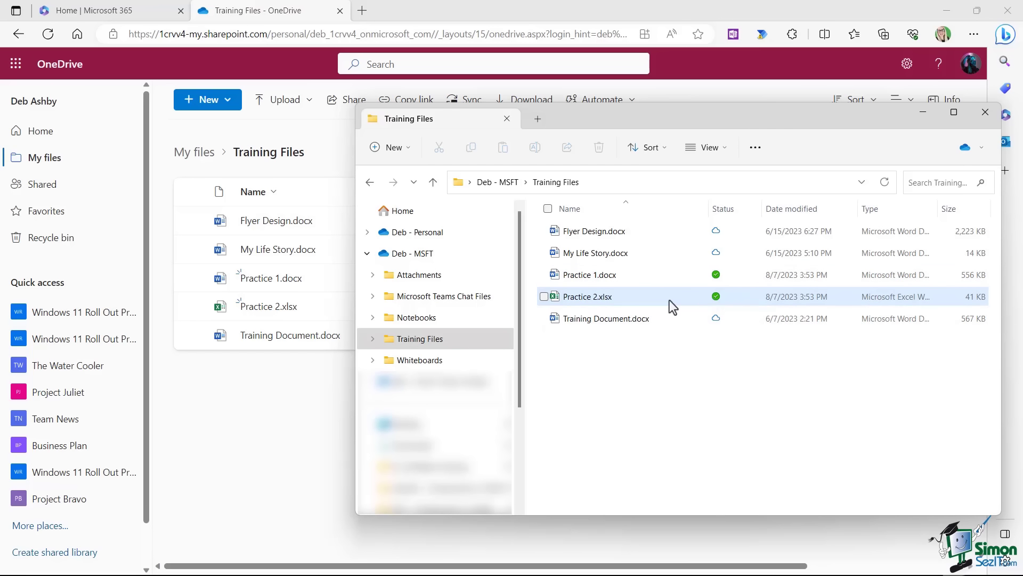
pyautogui.moveTo(619, 276)
pyautogui.rightClick(601, 273)
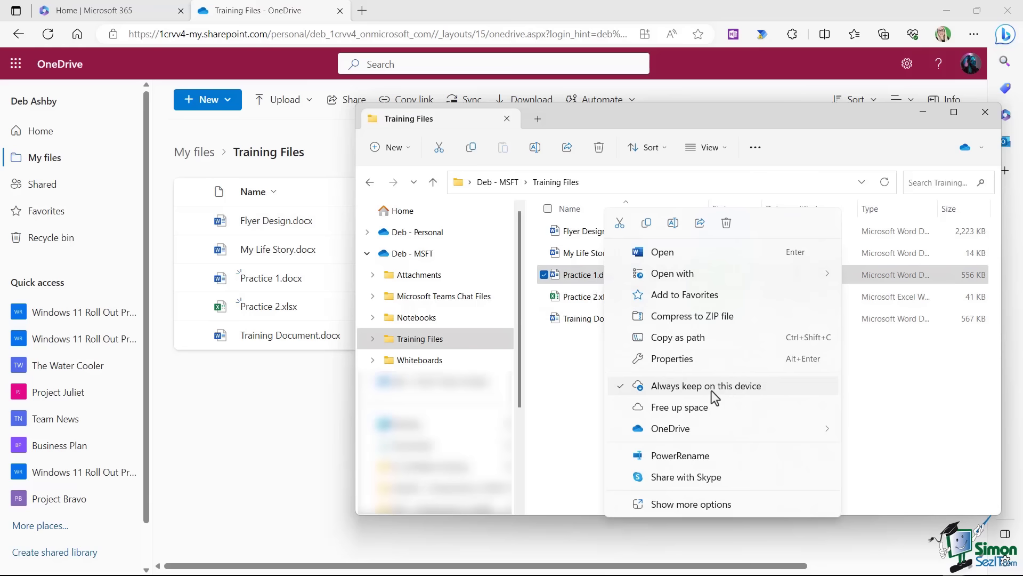
pyautogui.click(582, 320)
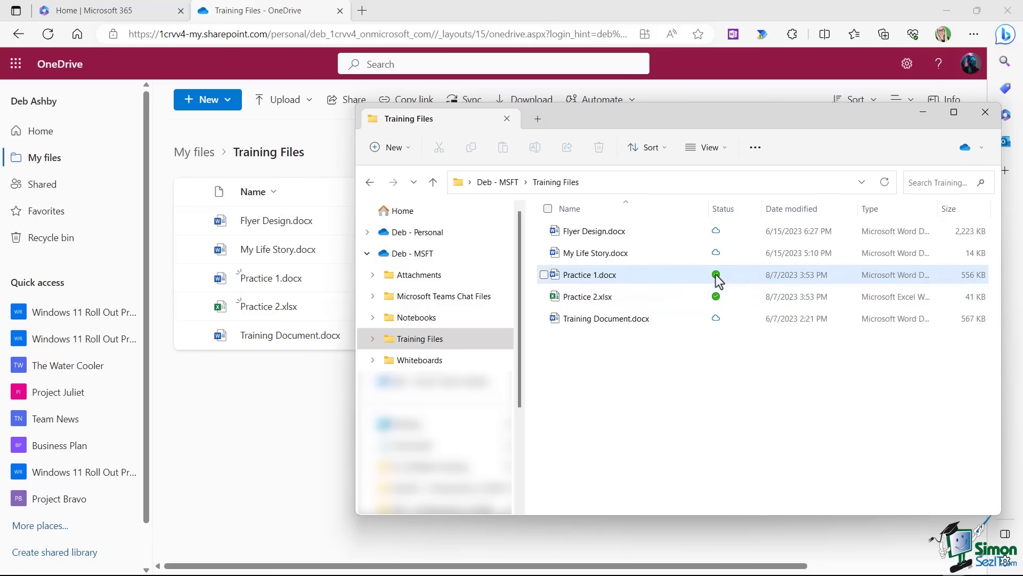
pyautogui.rightClick(596, 276)
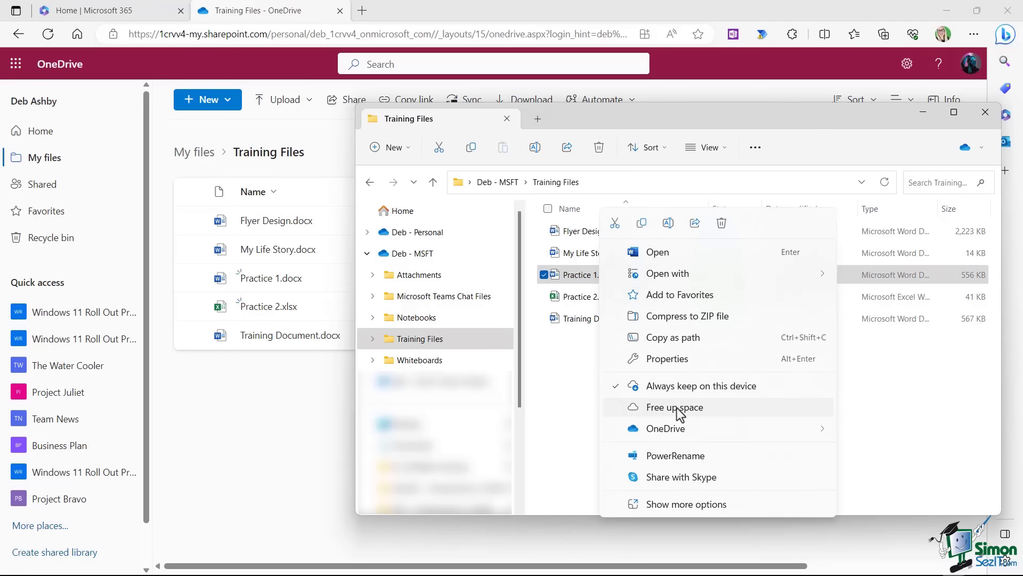
pyautogui.click(674, 407)
# Free up space for Practice 2.xlsx as well.
pyautogui.click(607, 295)
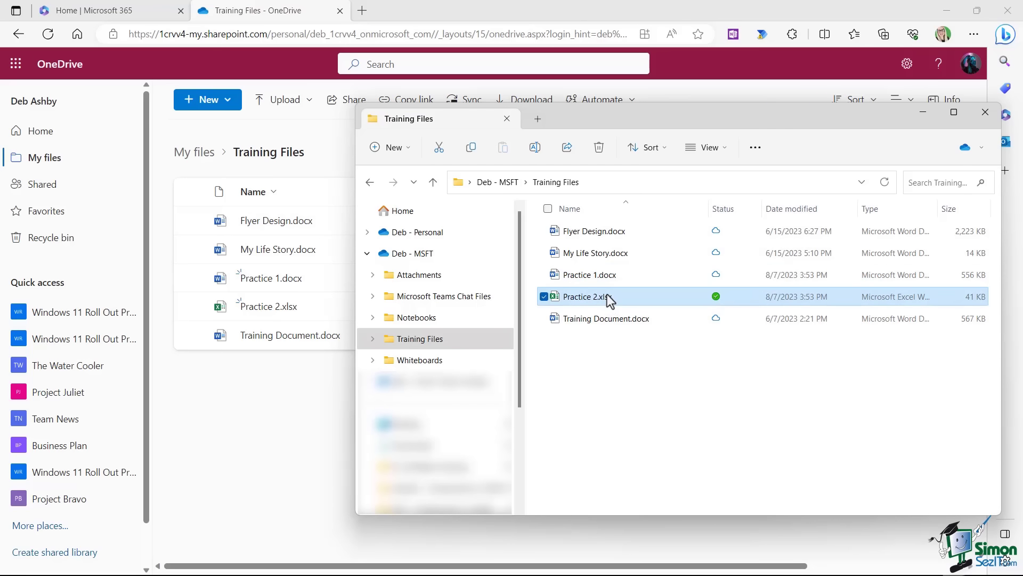
pyautogui.rightClick(606, 294)
pyautogui.click(675, 411)
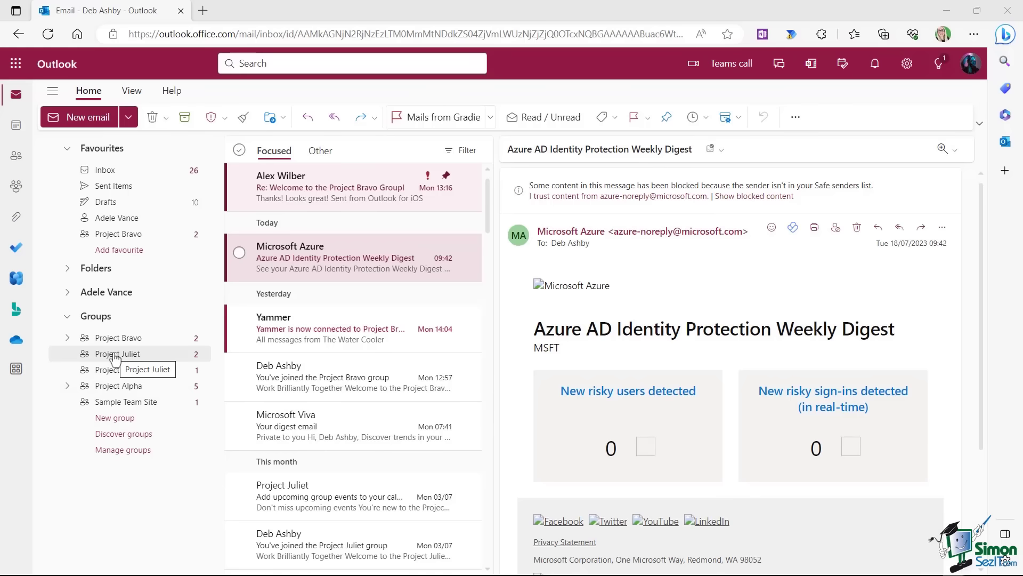
# Look at Project Juliet, view Project Bravo's shared files, then return to the Inbox.
pyautogui.click(116, 356)
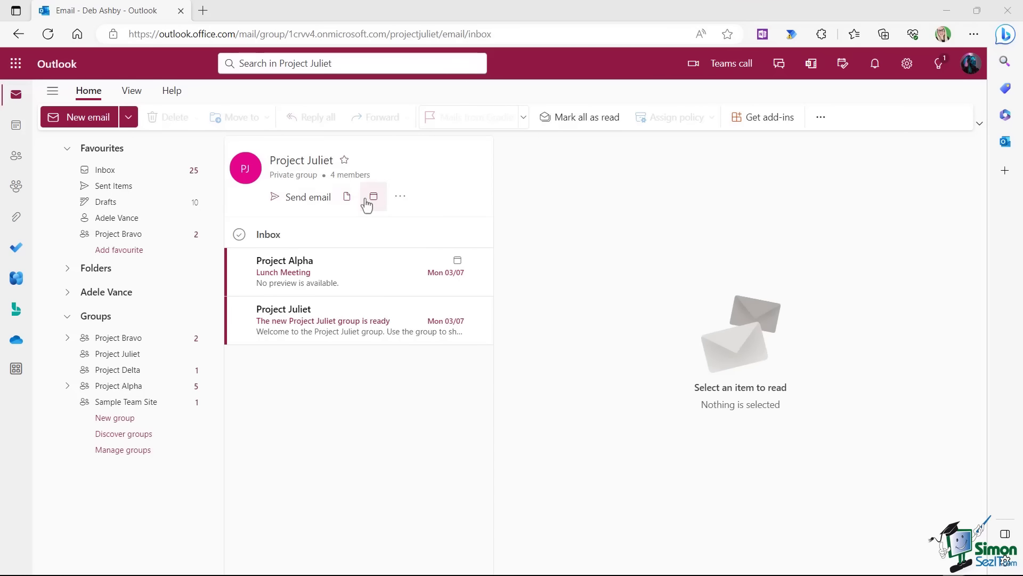
pyautogui.click(401, 199)
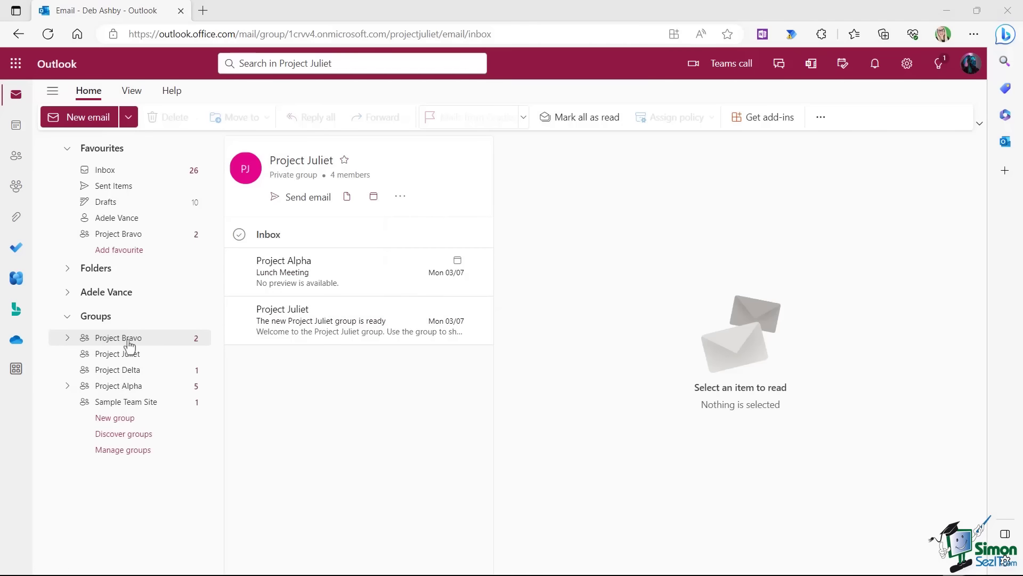
pyautogui.click(129, 345)
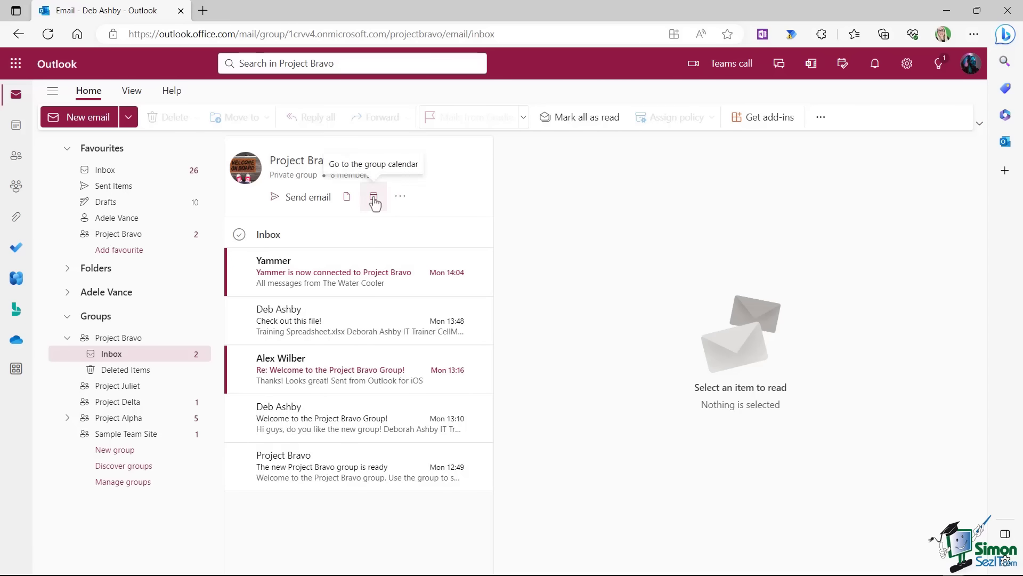
pyautogui.click(347, 197)
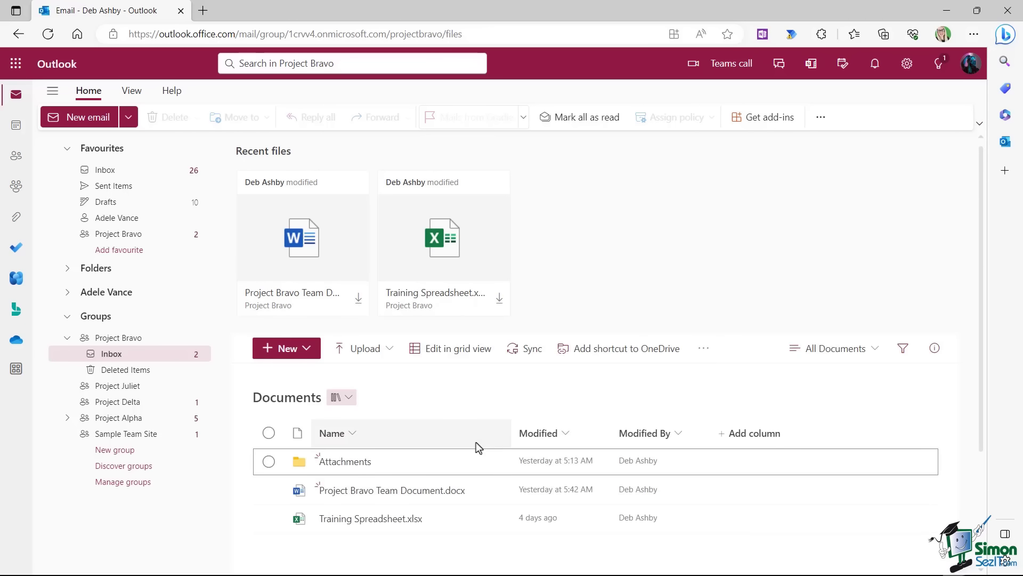
pyautogui.scroll(-3, 478, 440)
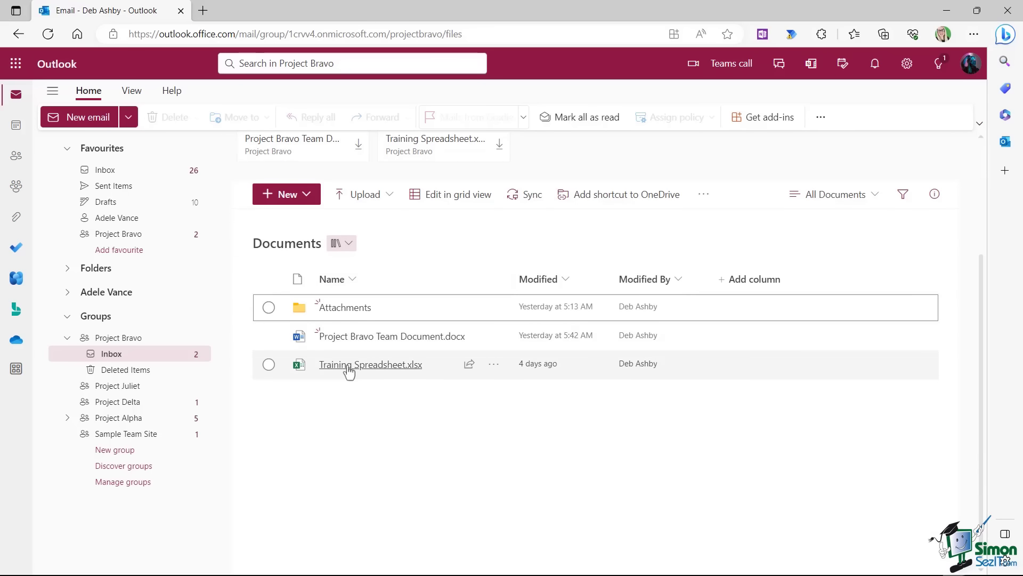
pyautogui.moveTo(349, 371)
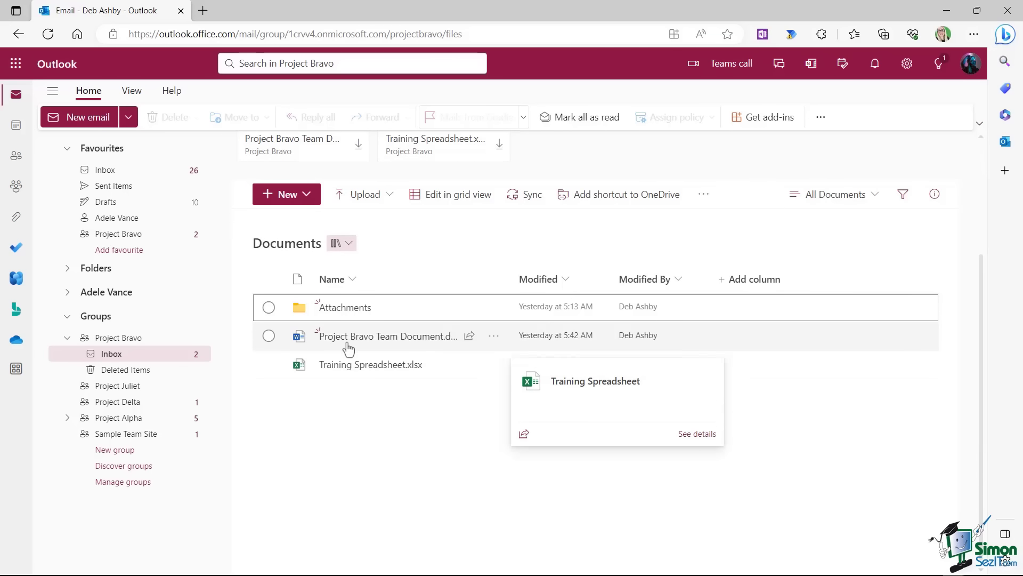
pyautogui.click(114, 340)
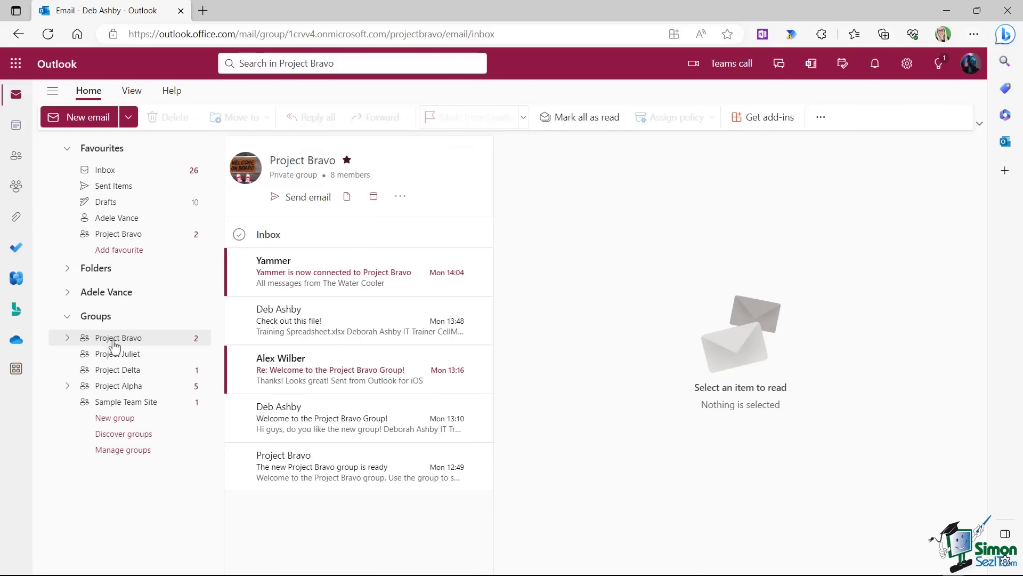
pyautogui.click(105, 170)
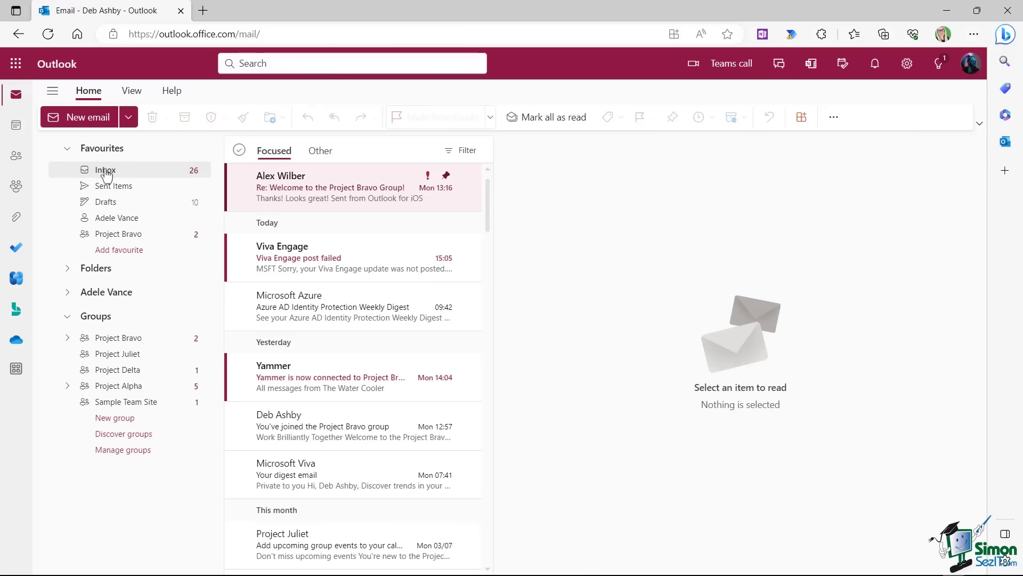
# Send Project Bravo an email with subject 'Hi', beginning 'Did you get the'.
pyautogui.click(88, 119)
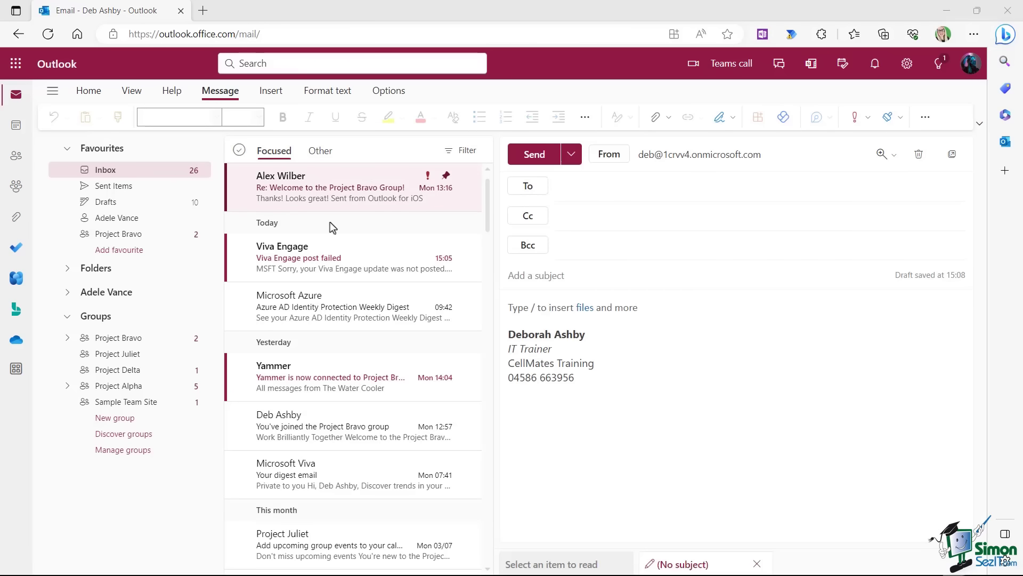
pyautogui.click(564, 186)
pyautogui.write('pro')
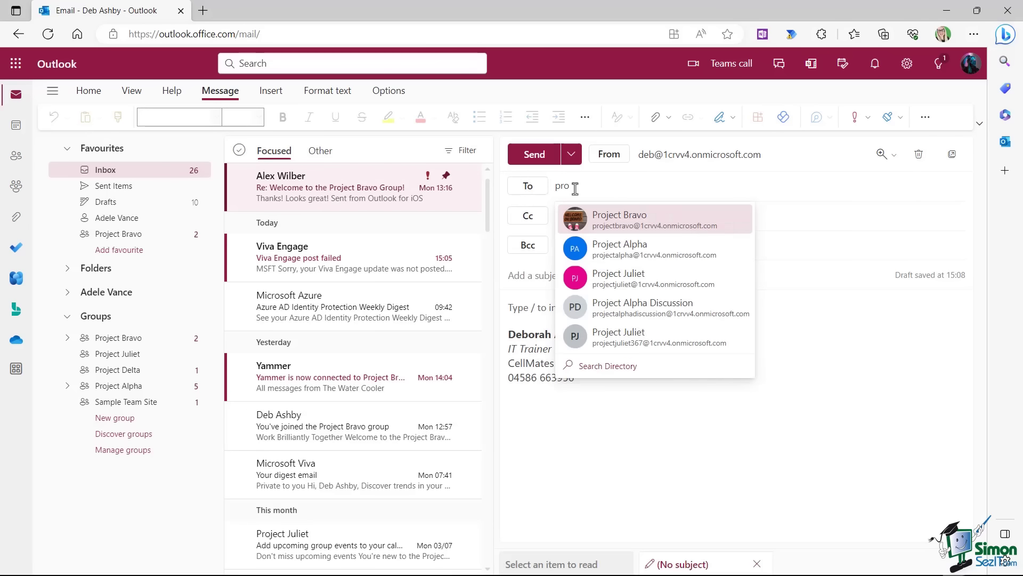
pyautogui.click(632, 223)
pyautogui.write('Hi')
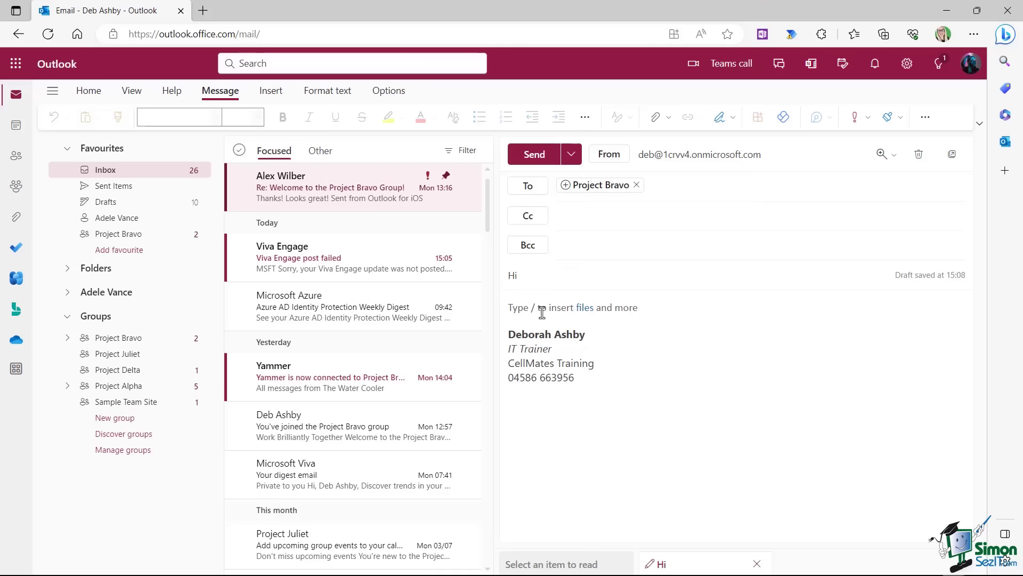
pyautogui.click(535, 308)
pyautogui.write('Did you get the file I sent this morning?')
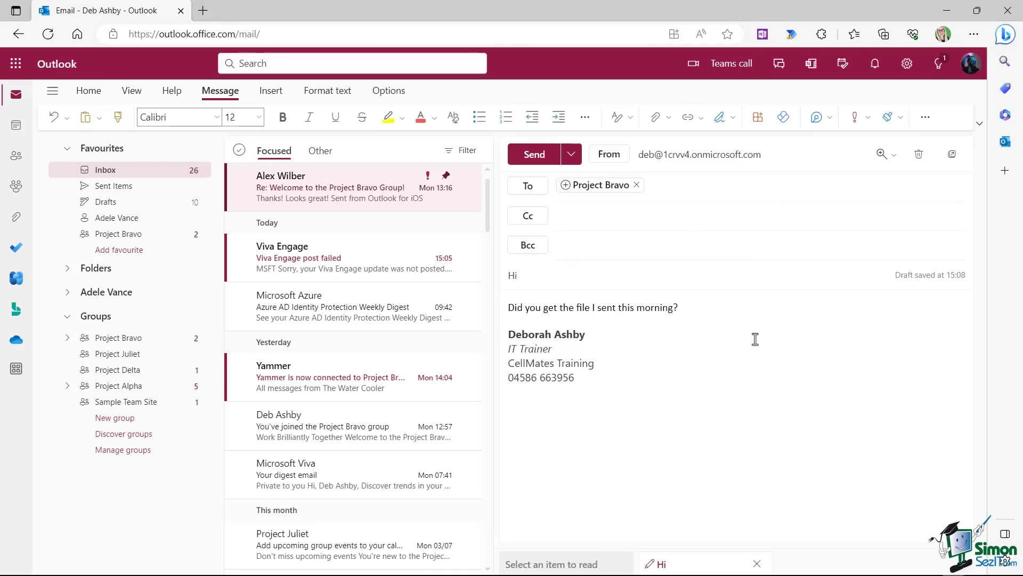
pyautogui.click(534, 154)
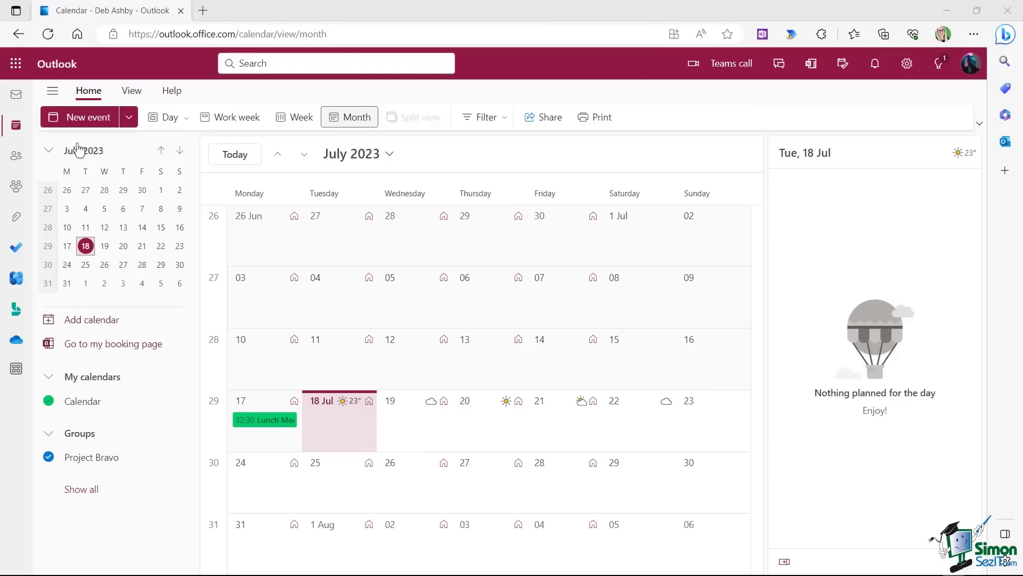
# Save a 'Team Meeting' event on the Project Bravo calendar.
pyautogui.click(76, 117)
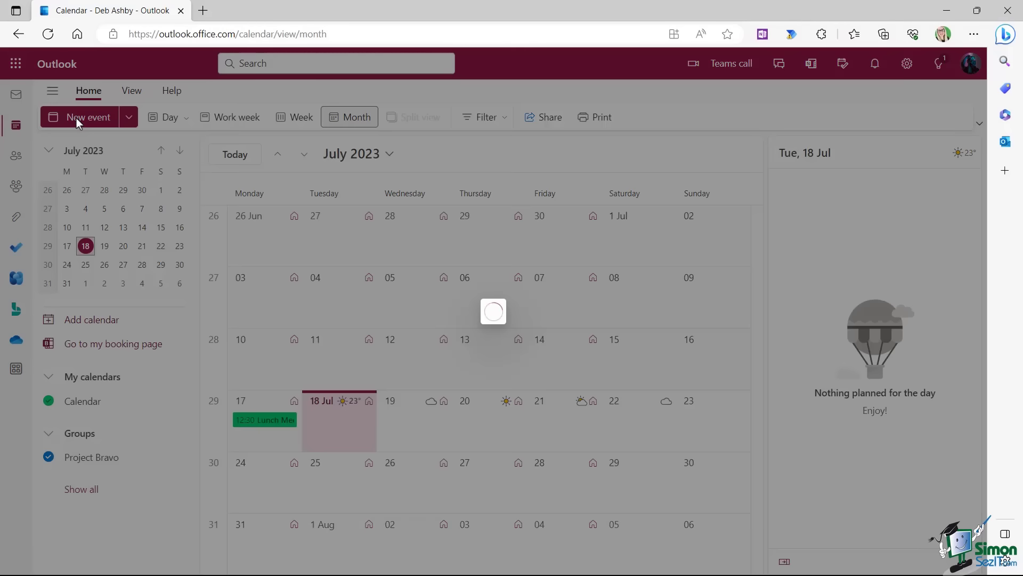
pyautogui.click(271, 163)
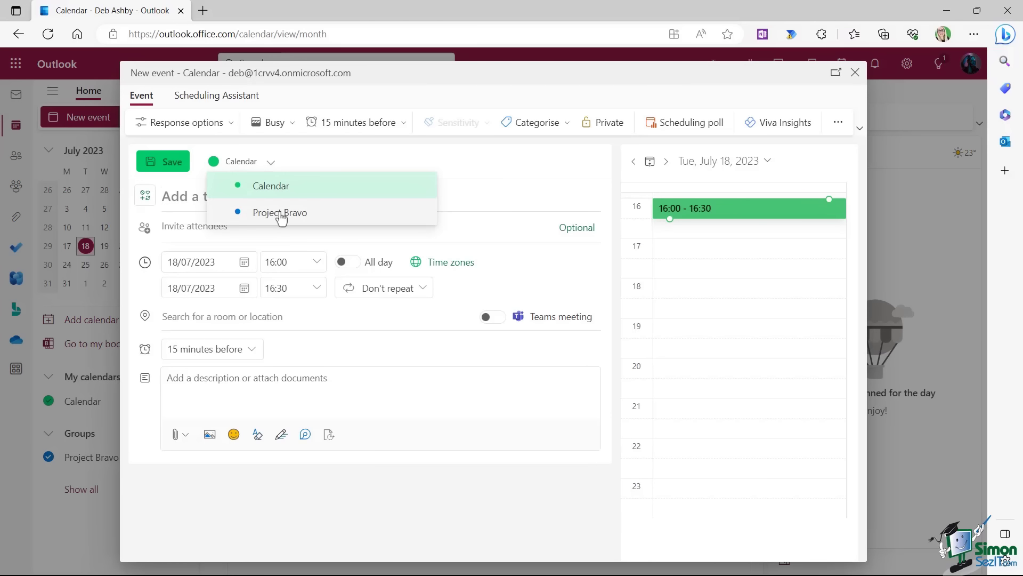
pyautogui.click(279, 213)
pyautogui.write('Team Meeting')
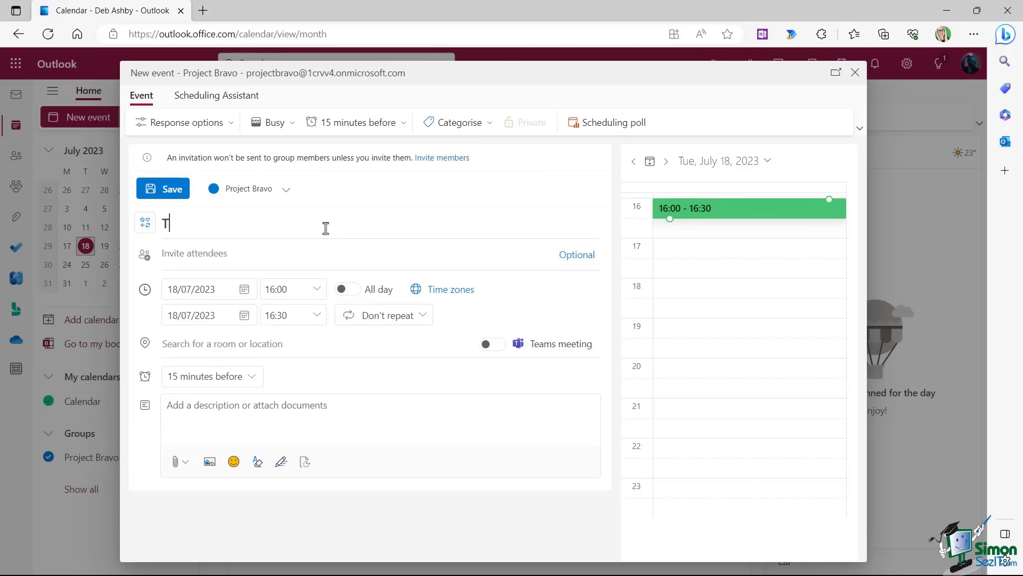
pyautogui.click(168, 190)
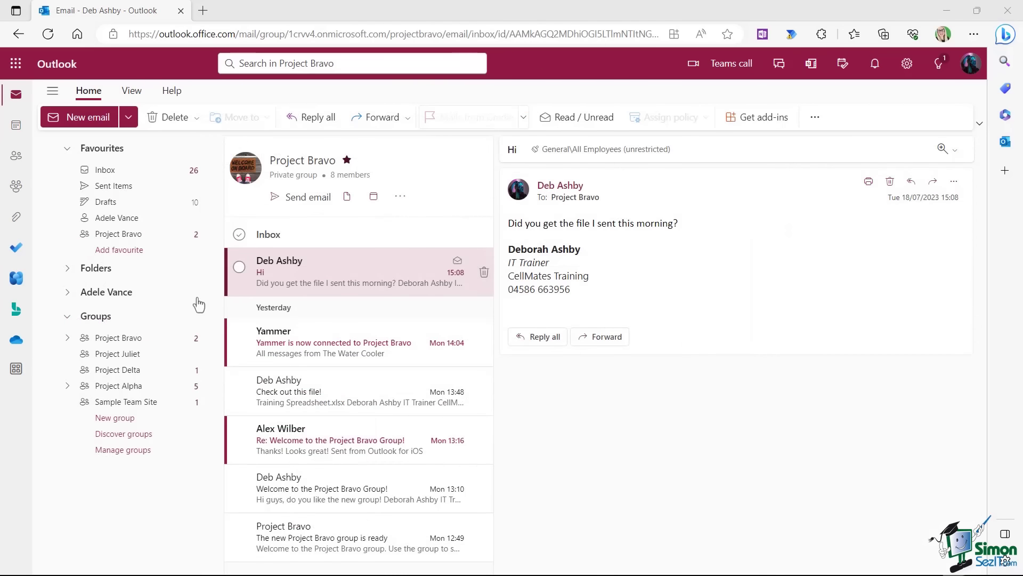
# Go to Project Bravo's SharePoint site and its document library.
pyautogui.click(125, 341)
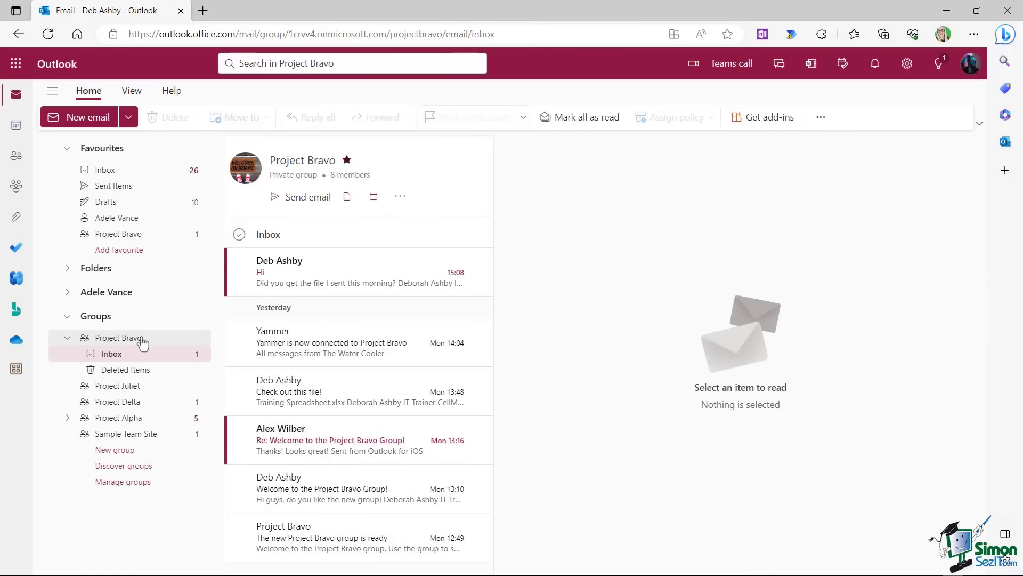
pyautogui.click(400, 201)
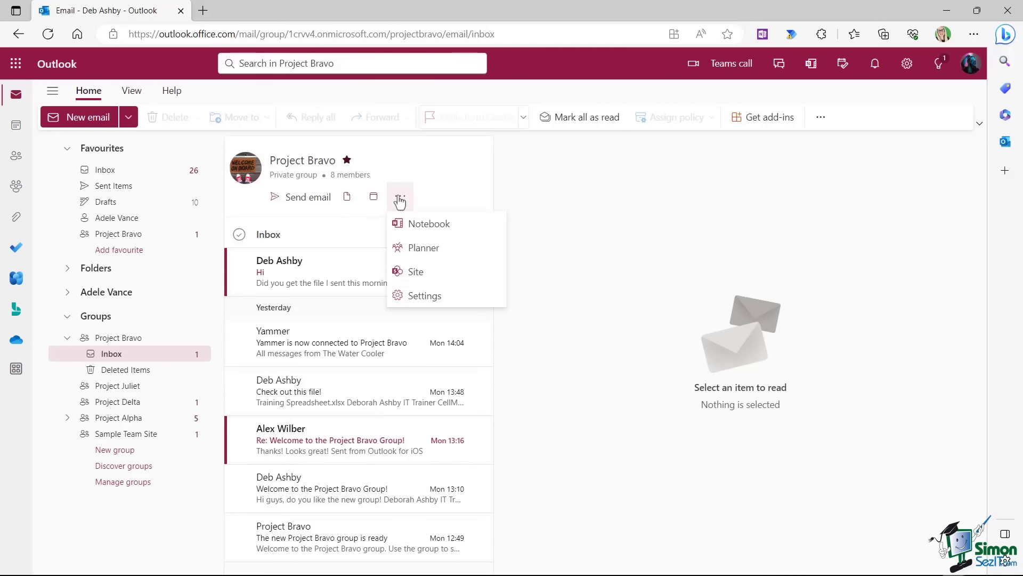
pyautogui.click(415, 272)
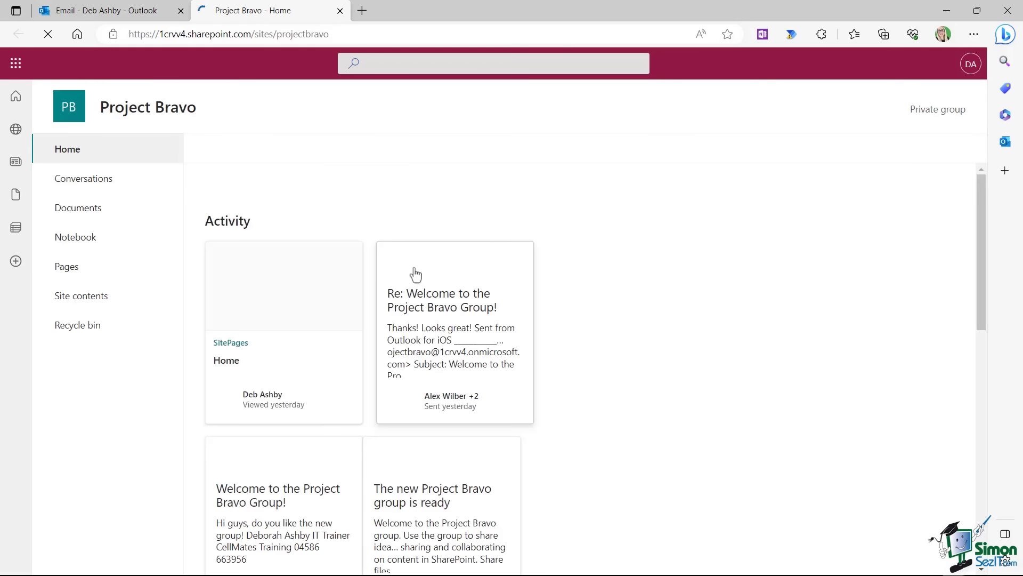
pyautogui.click(93, 212)
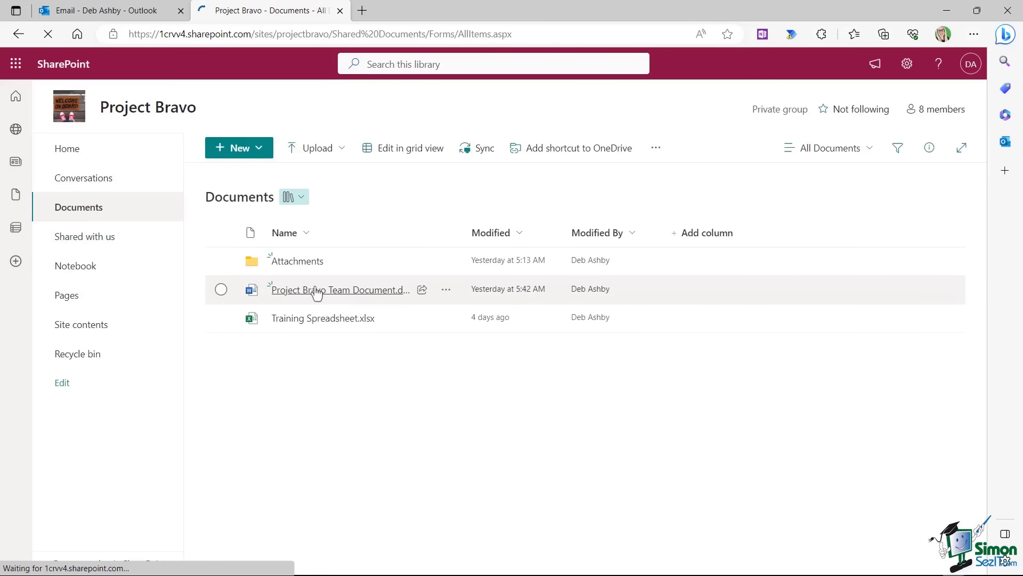
# Show the actions menu for Project Bravo Team Document.docx.
pyautogui.click(446, 292)
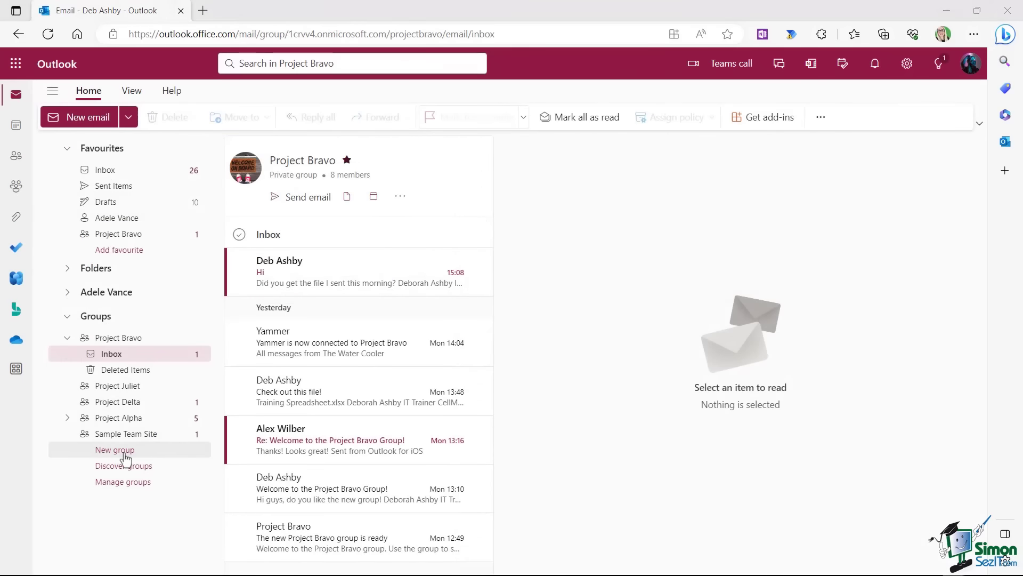
# Create a new private group named Sales Team.
pyautogui.click(120, 450)
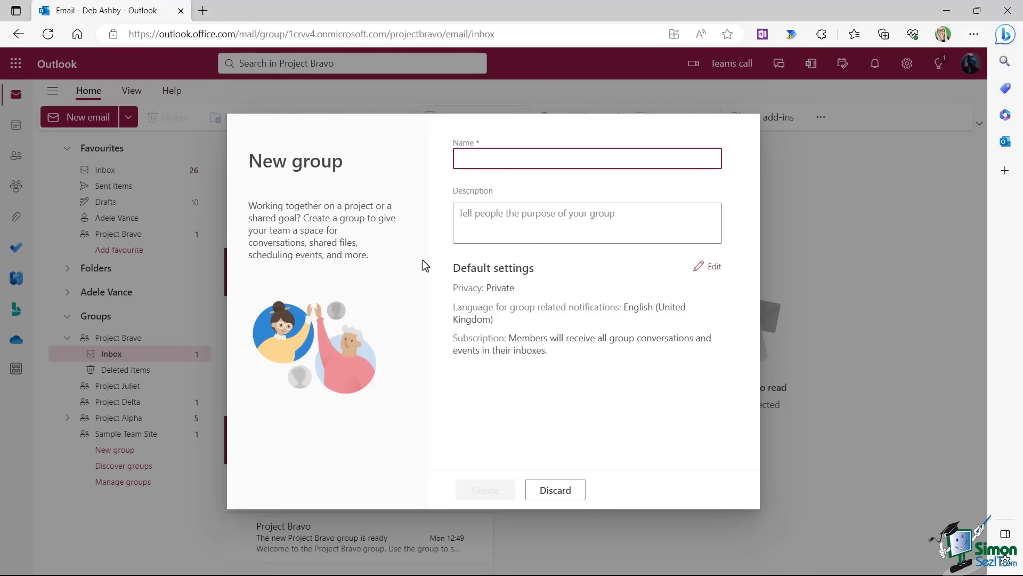
pyautogui.write('Sales Team')
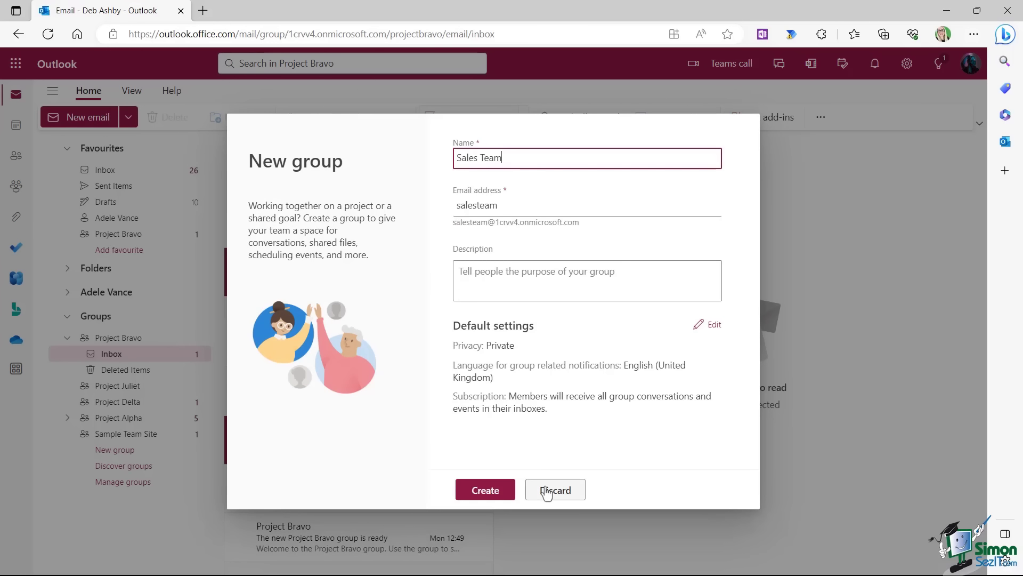
pyautogui.click(493, 487)
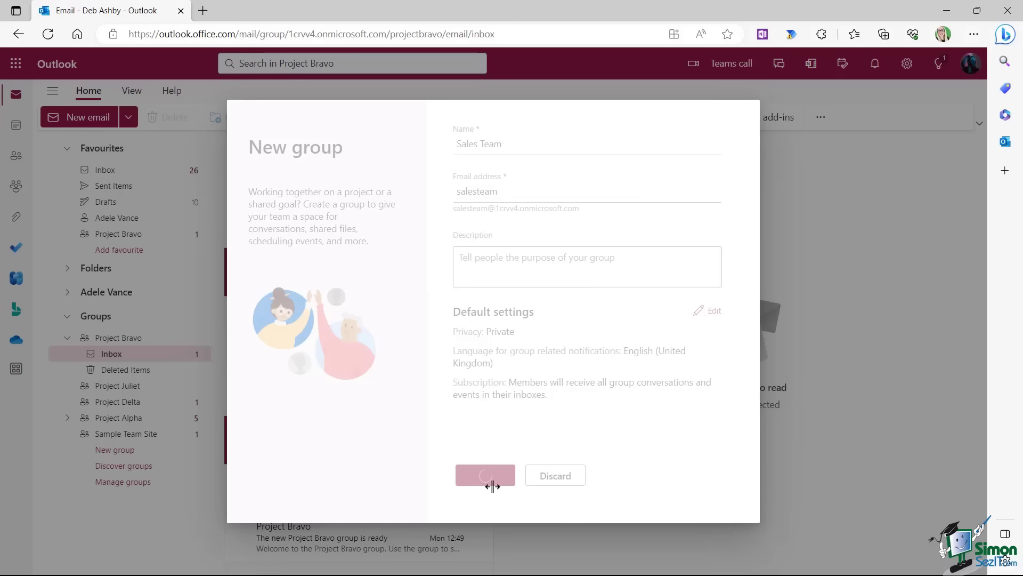
# Add four members to Sales Team, then reach its group management page.
pyautogui.click(512, 178)
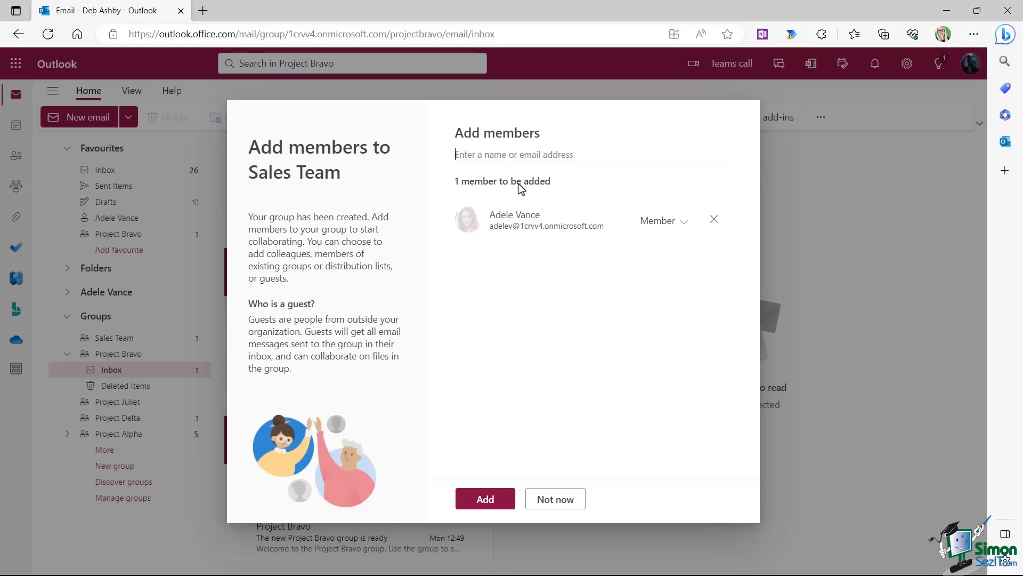
pyautogui.click(496, 155)
pyautogui.click(511, 235)
pyautogui.click(498, 154)
pyautogui.click(511, 265)
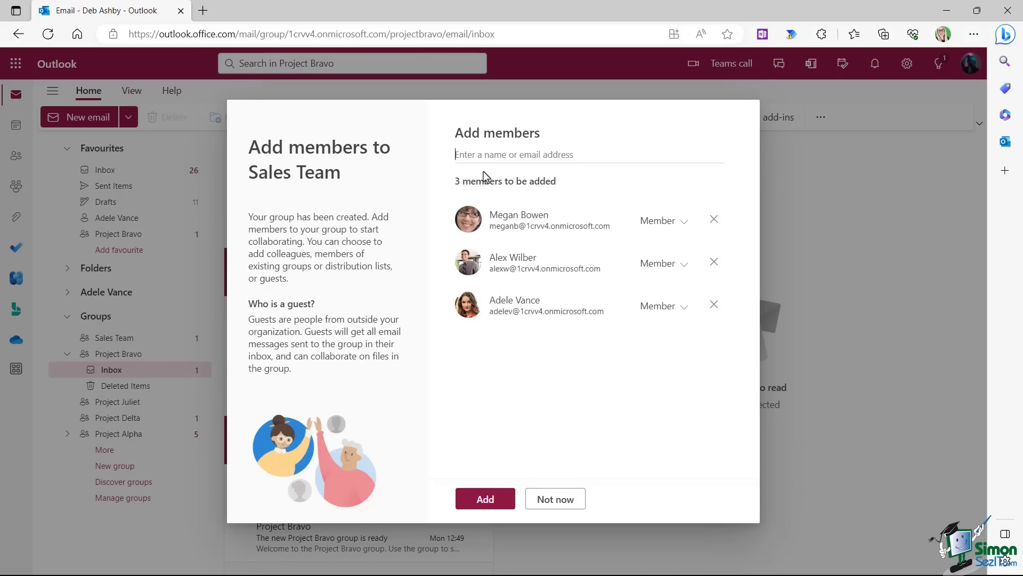
pyautogui.click(495, 155)
pyautogui.click(512, 387)
pyautogui.click(491, 503)
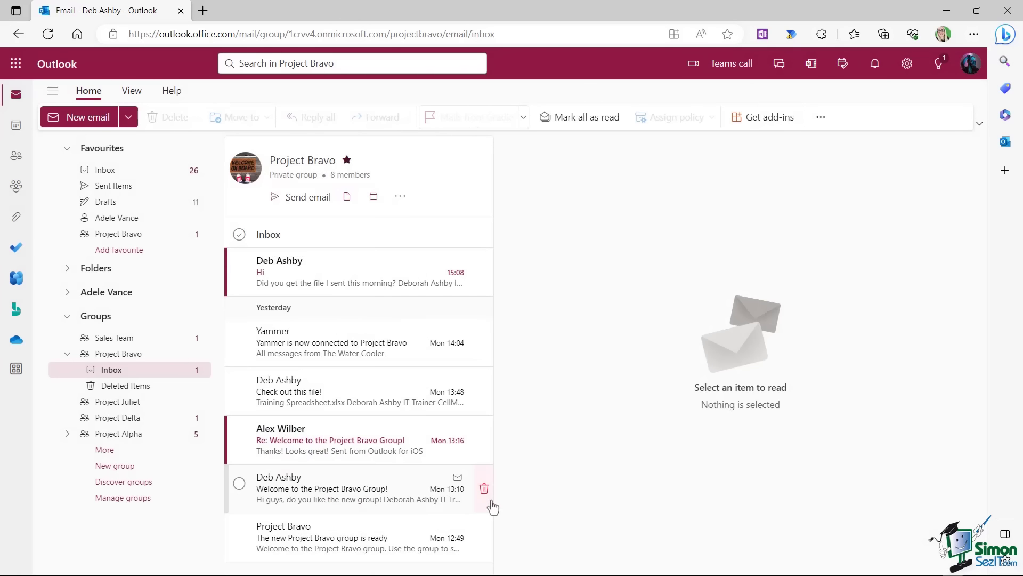
pyautogui.click(114, 339)
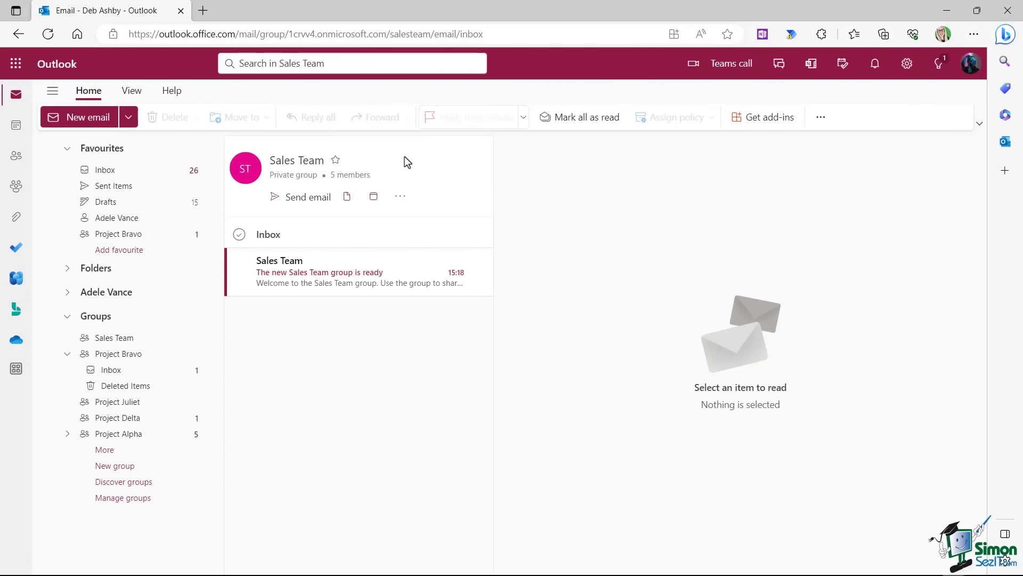
pyautogui.click(142, 500)
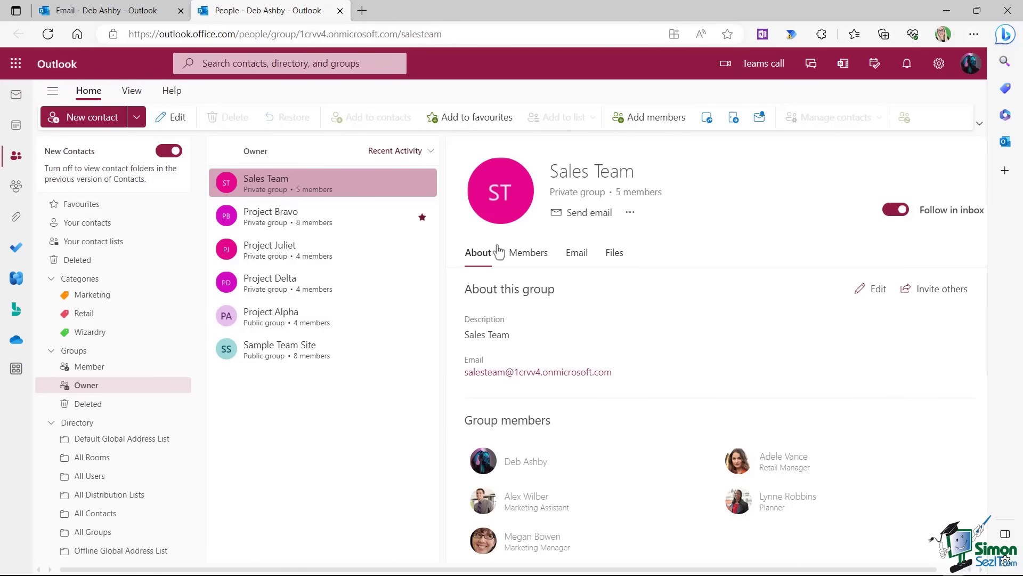
# On the Members list, delete one member and change another's role to Owner.
pyautogui.click(526, 254)
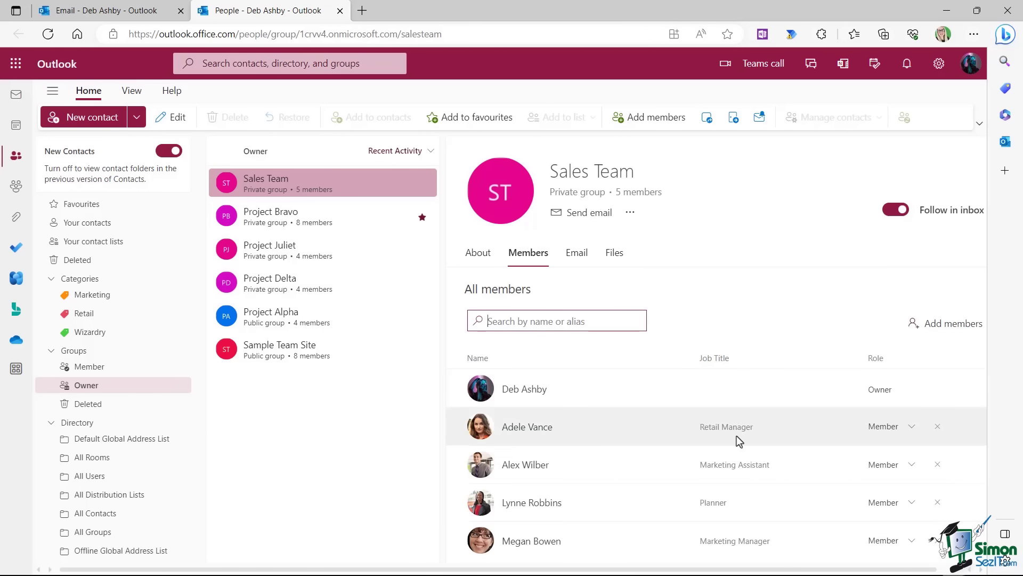
pyautogui.click(936, 427)
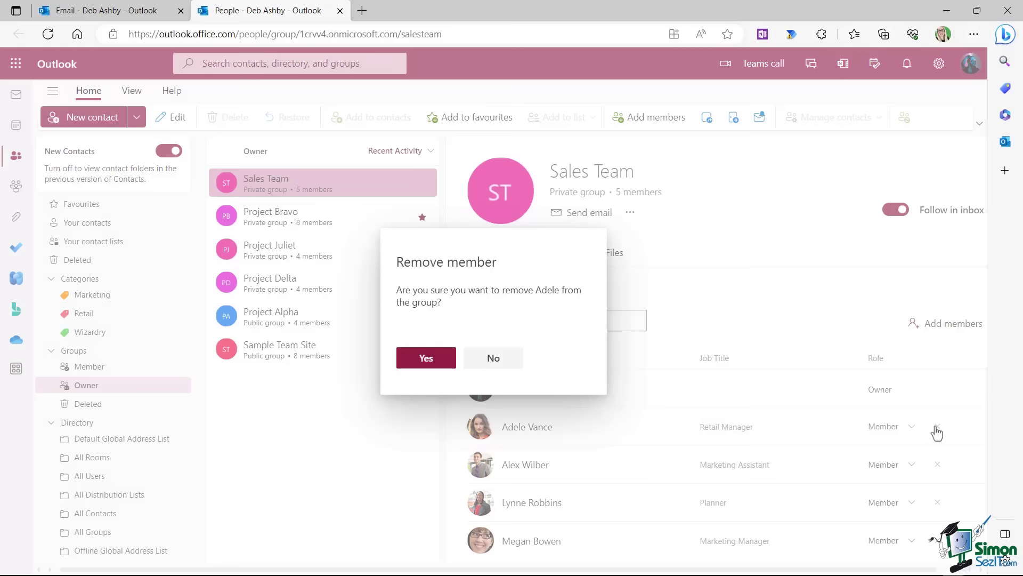
pyautogui.click(409, 364)
pyautogui.click(906, 428)
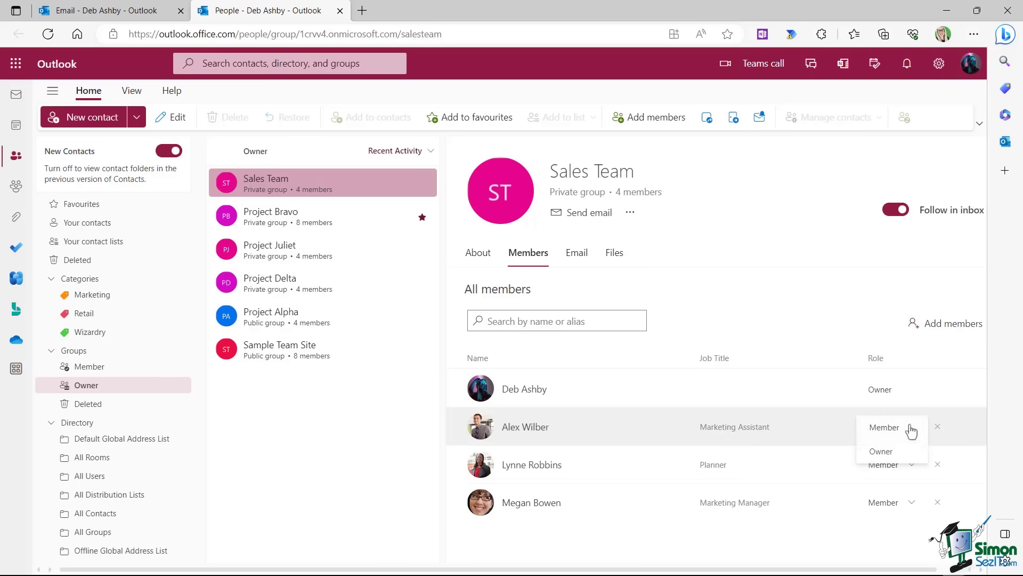
pyautogui.click(893, 453)
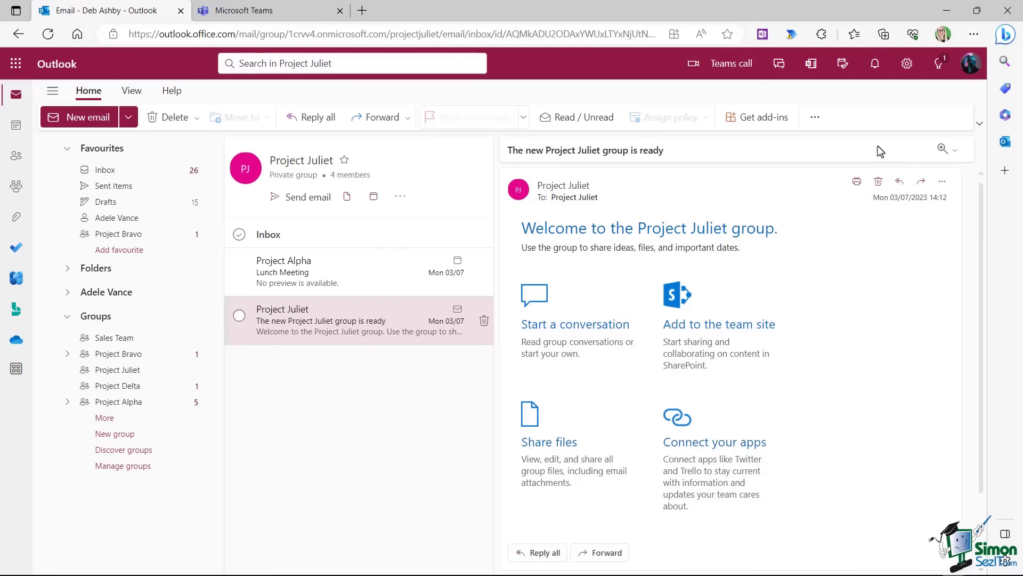
# Show Project Juliet's General channel files in Teams: YouTube Exercise Files folder and Training Test Document.docx.
pyautogui.click(280, 14)
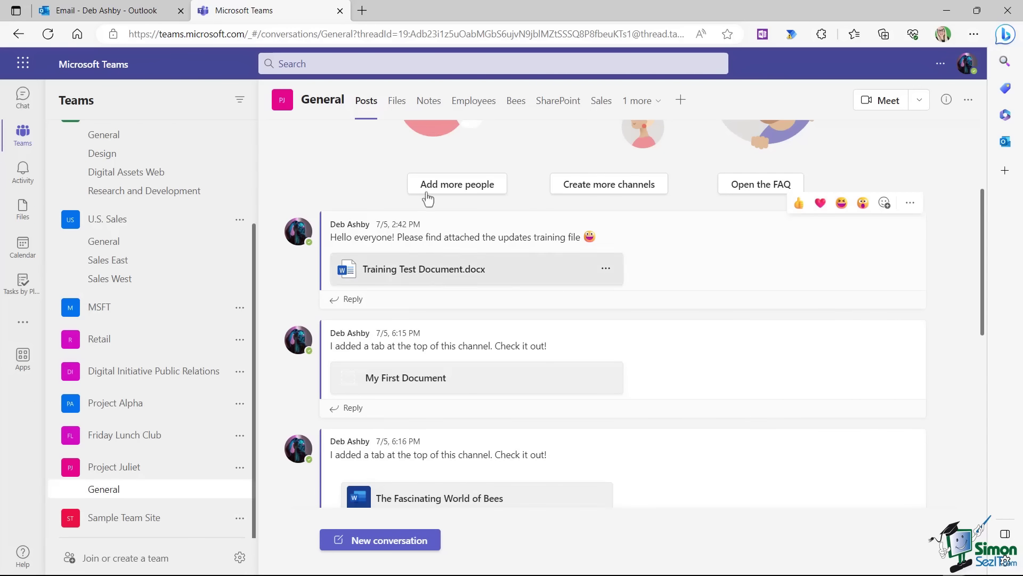
pyautogui.click(399, 103)
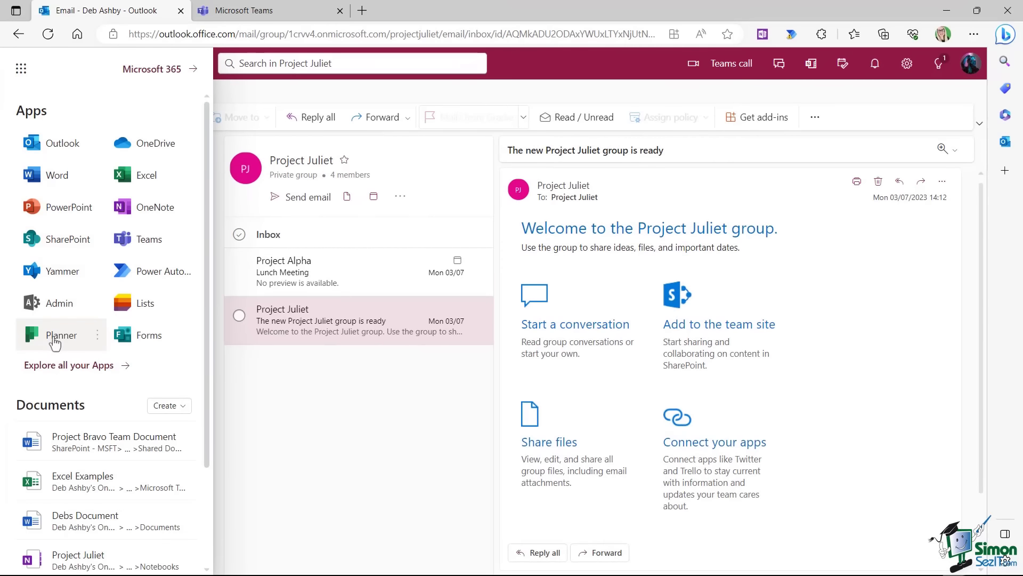
# Launch Planner from the app launcher and open the Project Juliet plan's board.
pyautogui.click(55, 341)
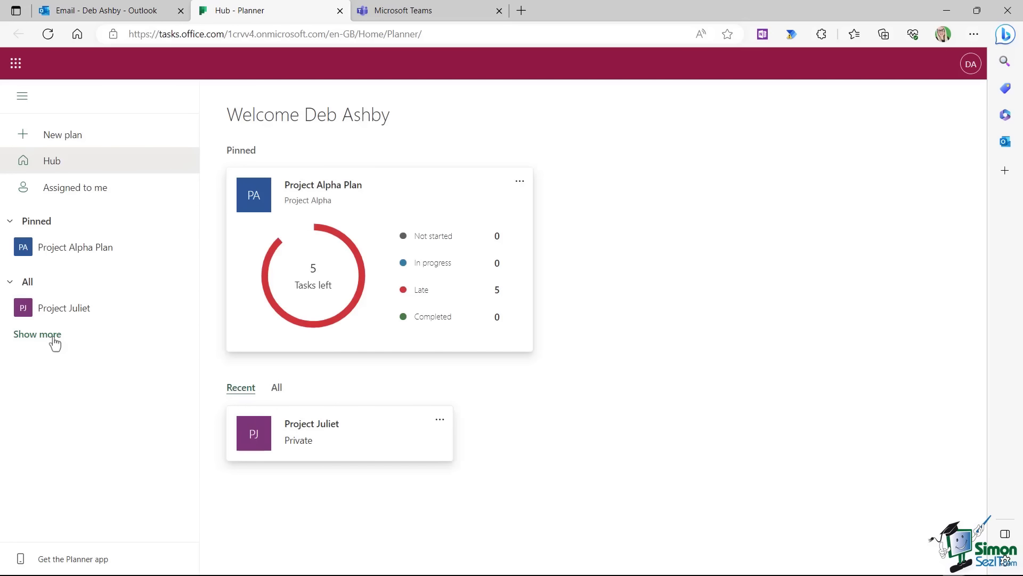
pyautogui.click(62, 311)
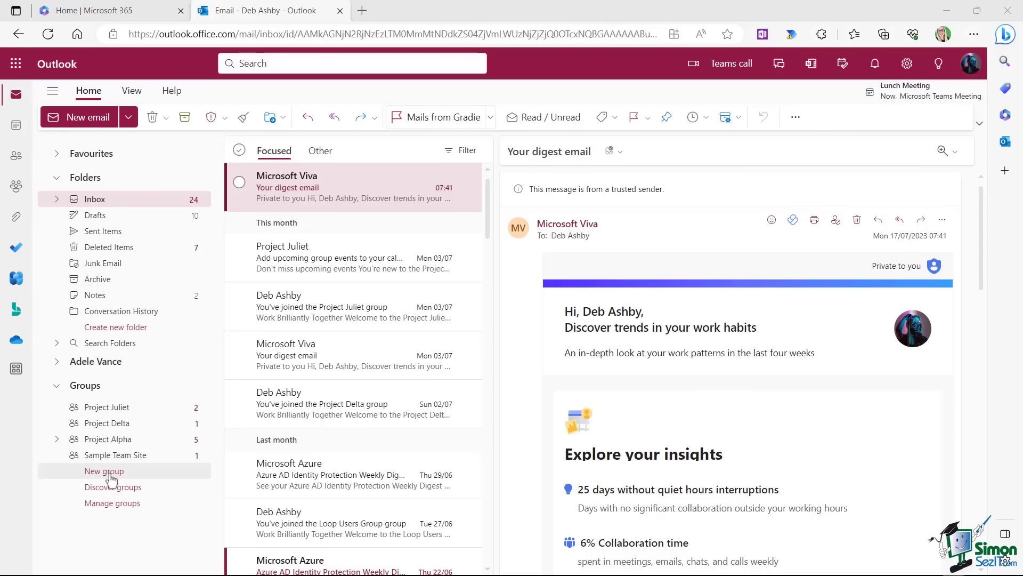
# Collapse the mail folders and open a blank New group form from the Groups section.
pyautogui.click(57, 178)
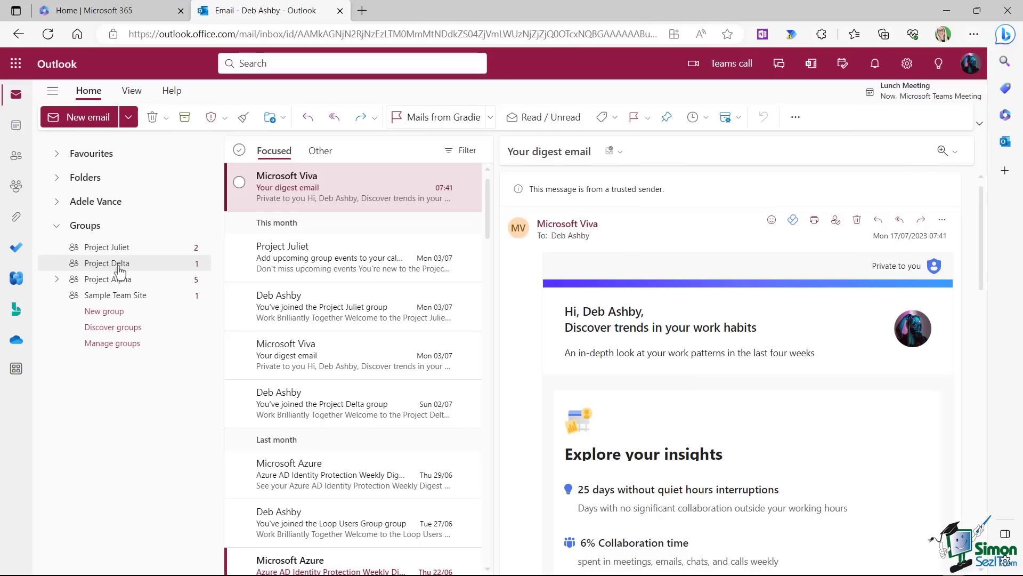
pyautogui.click(111, 314)
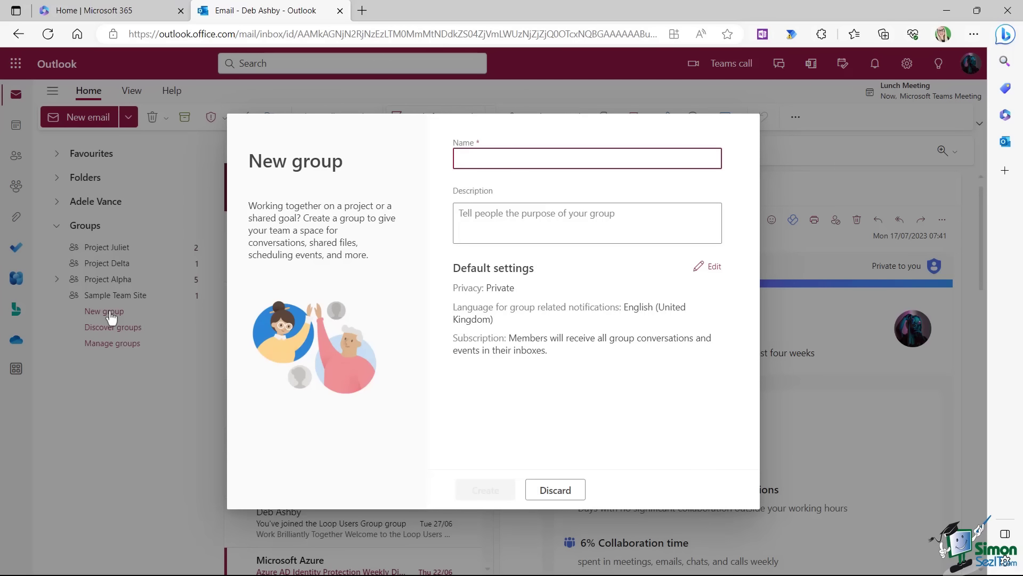
# Name the new group 'Project Bravo' and reveal its privacy and notification settings.
pyautogui.write('Project Bravo')
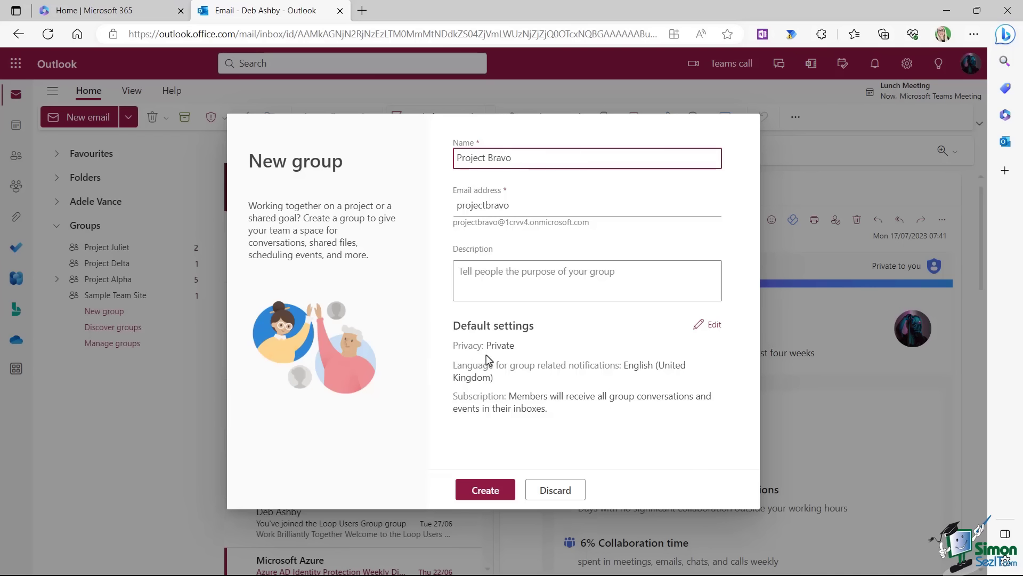
pyautogui.click(715, 328)
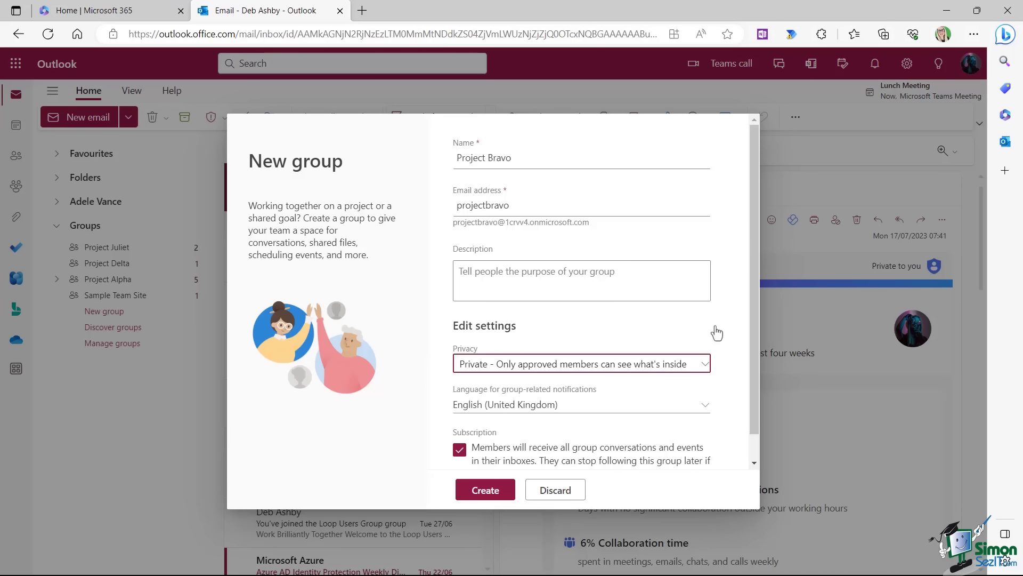
# Change Project Bravo's privacy from Private to Public and create the group.
pyautogui.click(706, 364)
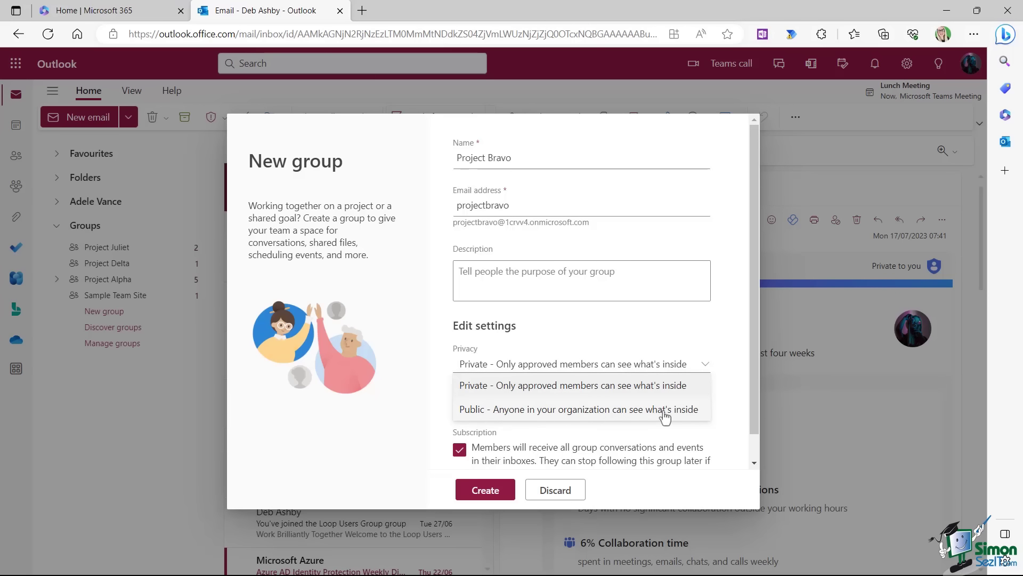
pyautogui.click(612, 416)
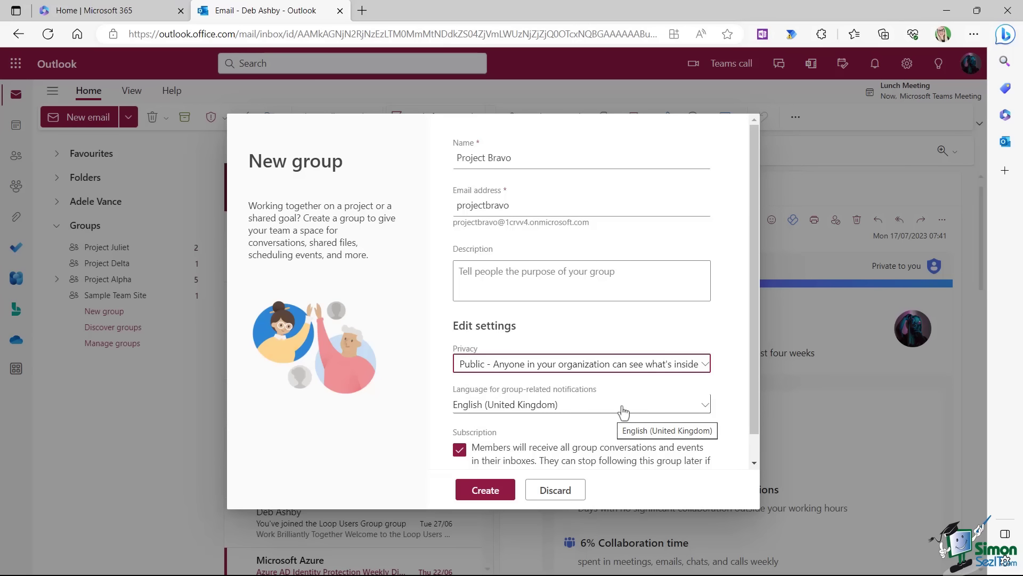
pyautogui.moveTo(753, 206); pyautogui.dragTo(756, 252)
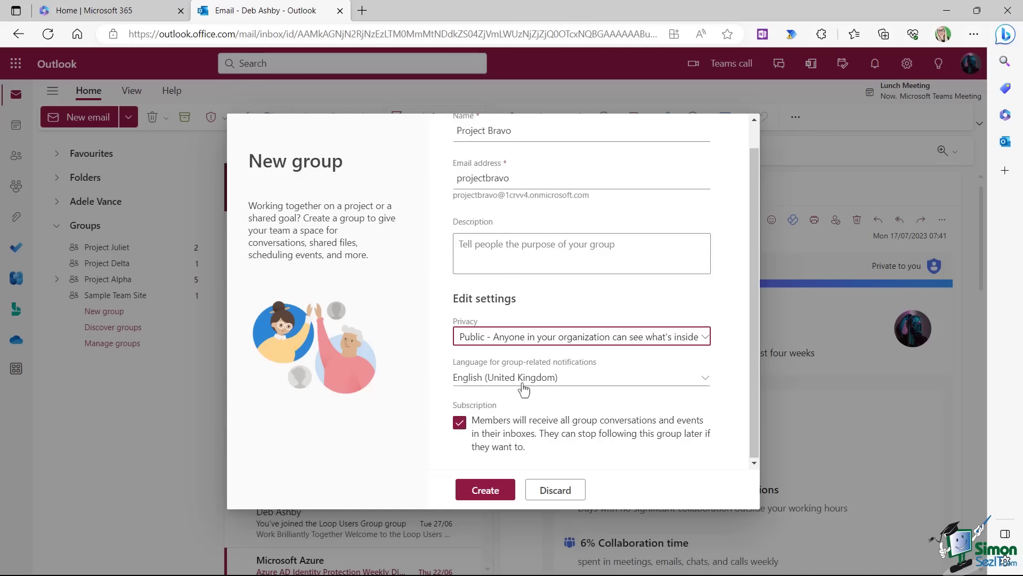
pyautogui.click(484, 490)
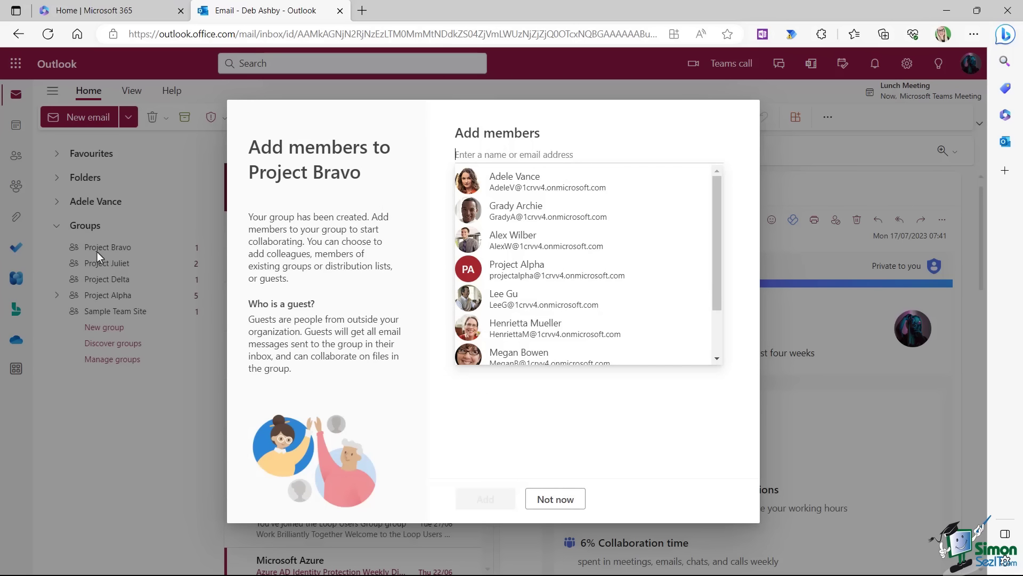
# Pick seven colleagues from the suggestion list as Project Bravo members and confirm with Add.
pyautogui.click(521, 184)
pyautogui.click(502, 156)
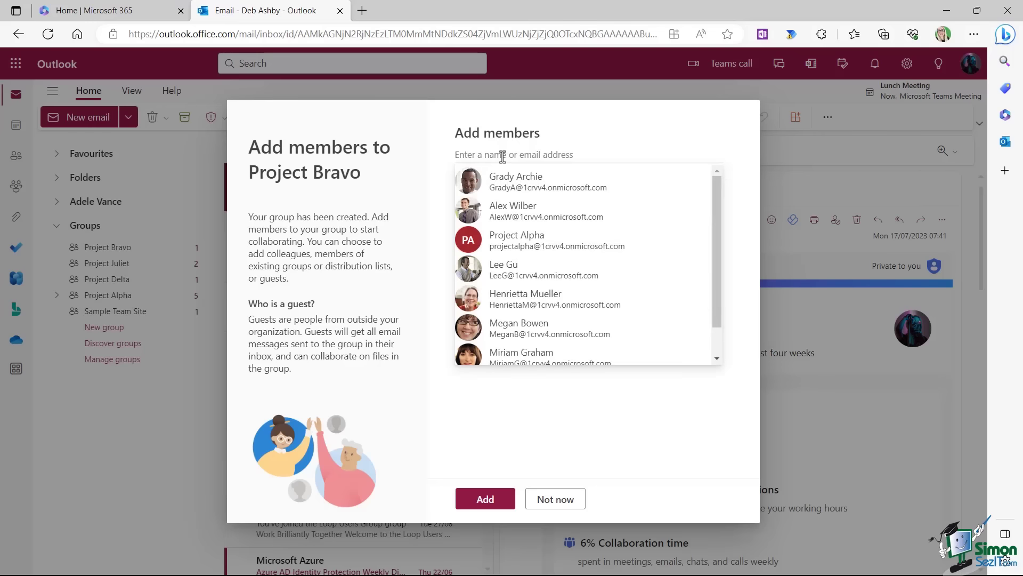
pyautogui.click(514, 181)
pyautogui.click(505, 154)
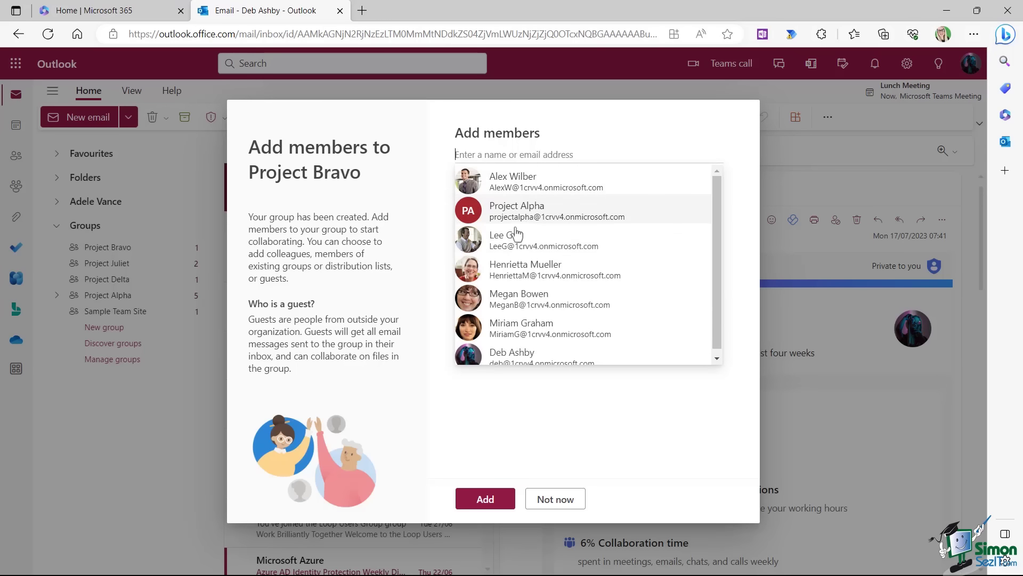
pyautogui.click(531, 240)
pyautogui.click(485, 154)
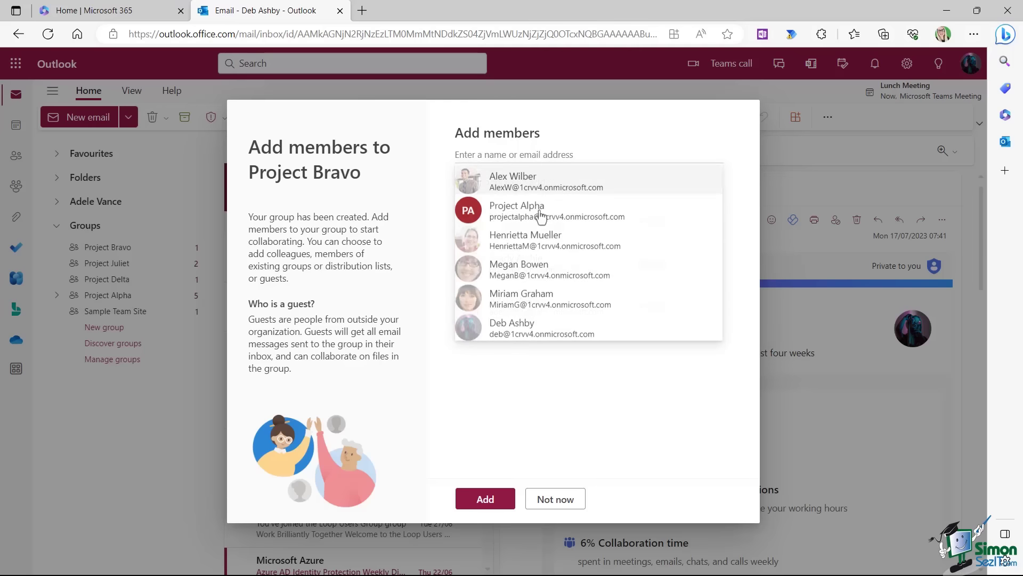
pyautogui.click(538, 299)
pyautogui.click(480, 155)
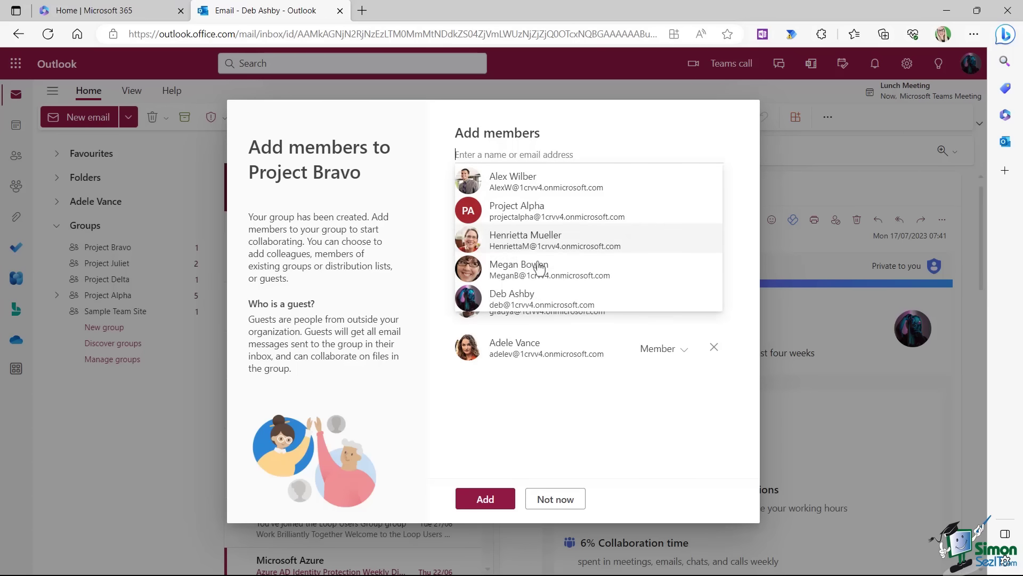
pyautogui.click(531, 270)
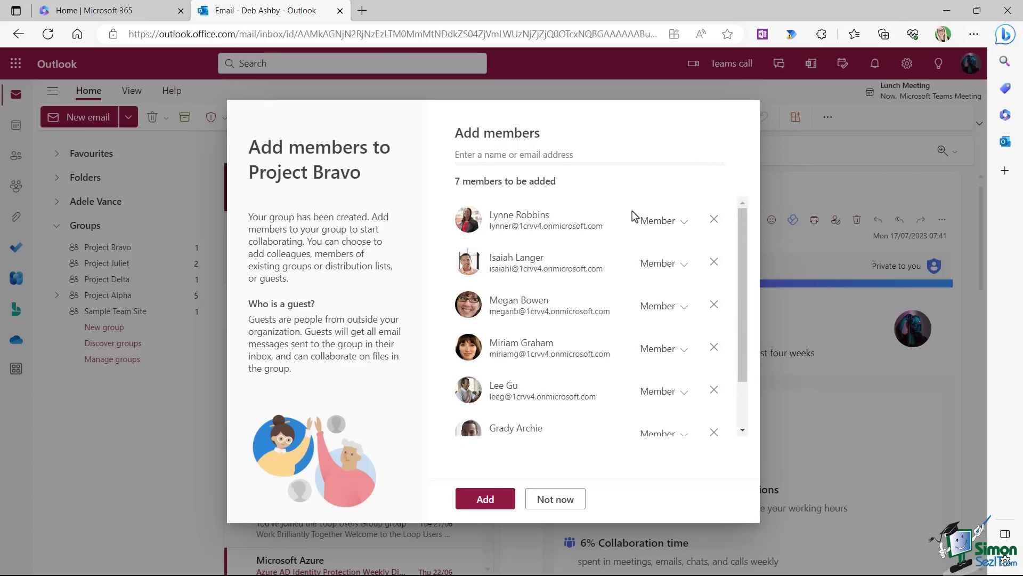
pyautogui.scroll(-1, 743, 259)
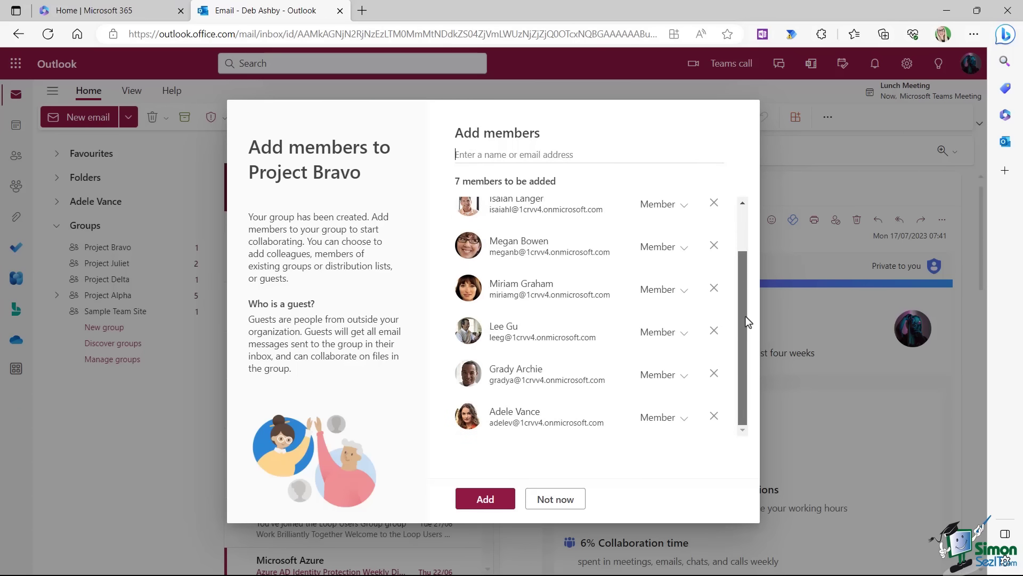
pyautogui.scroll(1, 748, 243)
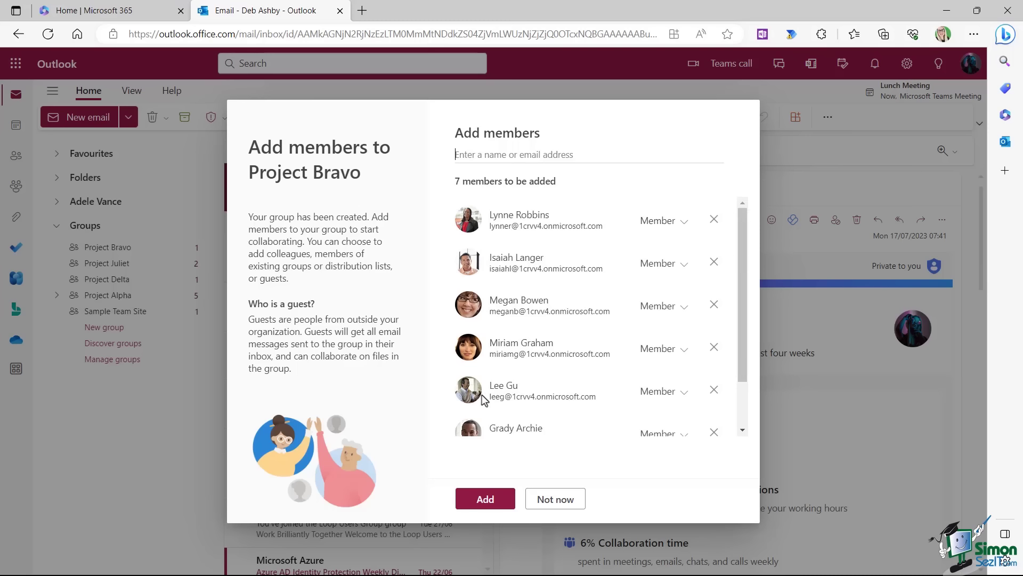
pyautogui.click(484, 501)
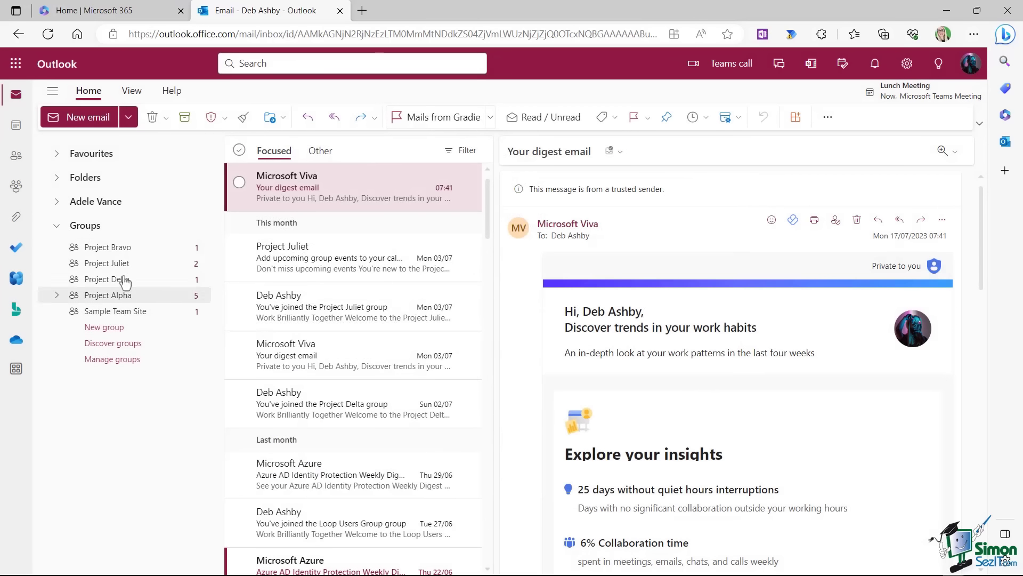
# Open the Project Bravo group inbox, dismiss the prompt, review its 8 members, and read the welcome email.
pyautogui.click(111, 249)
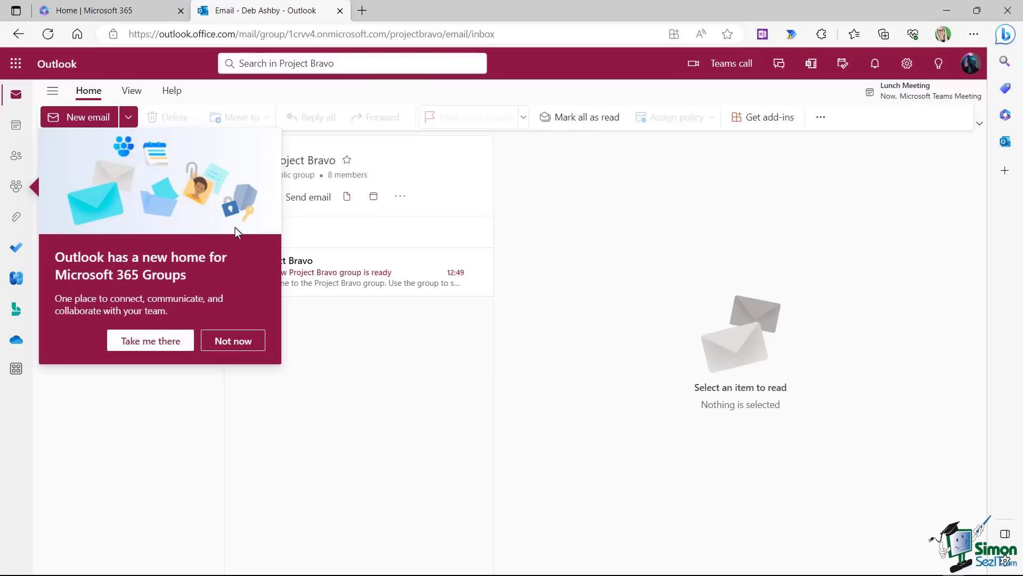
pyautogui.click(230, 343)
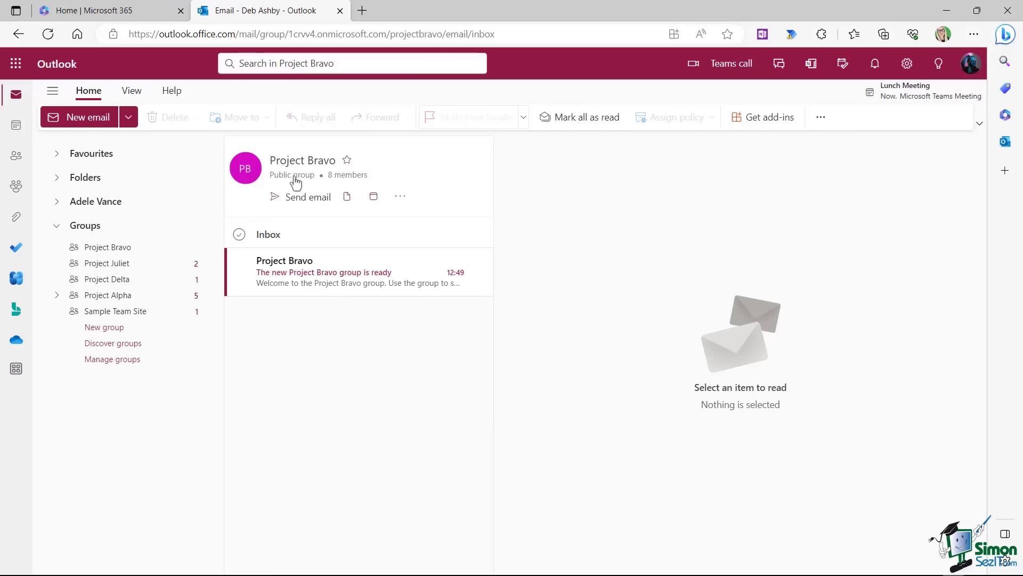
pyautogui.click(346, 176)
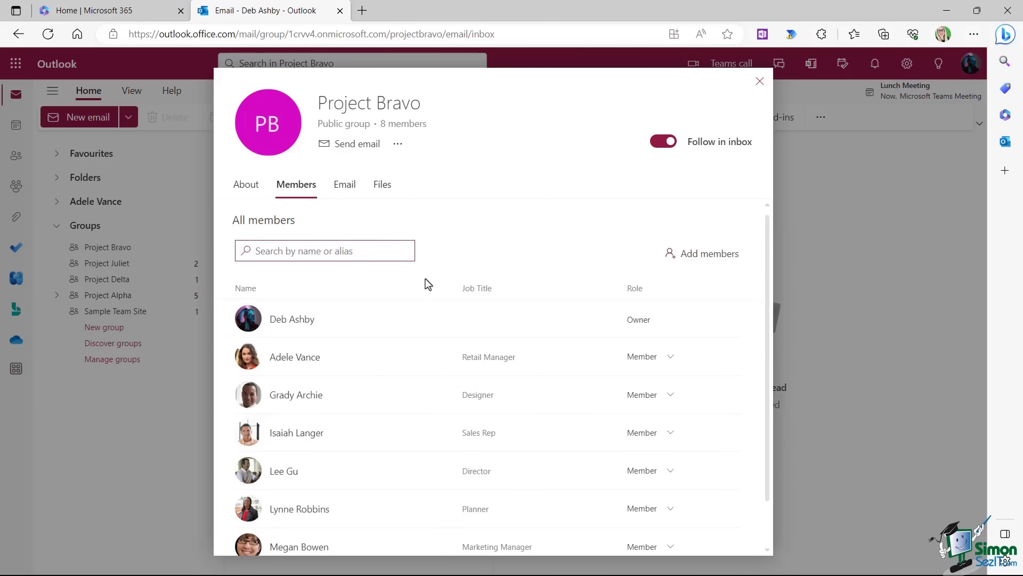
pyautogui.scroll(-1, 425, 278)
pyautogui.scroll(1, 426, 280)
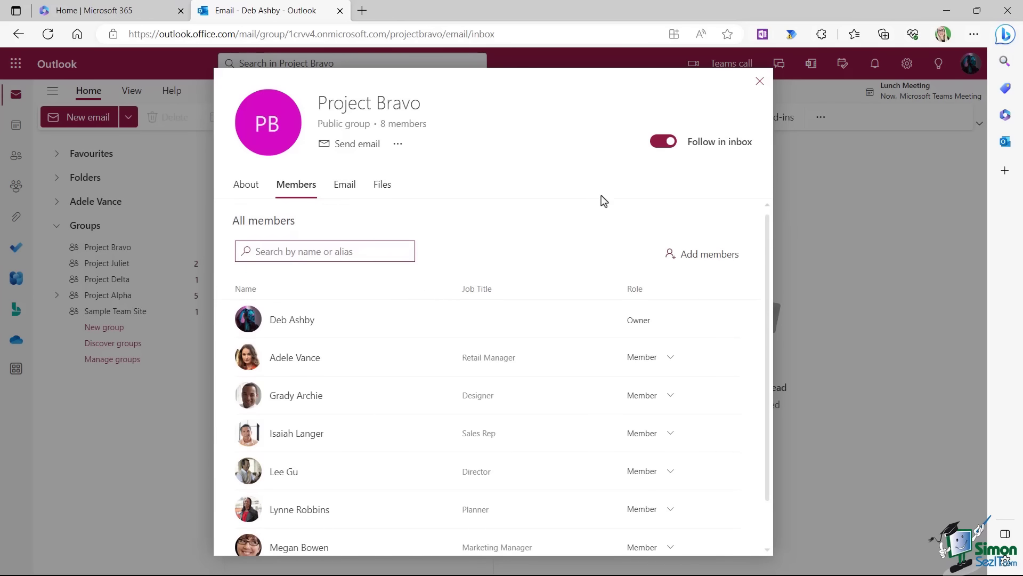
pyautogui.click(760, 81)
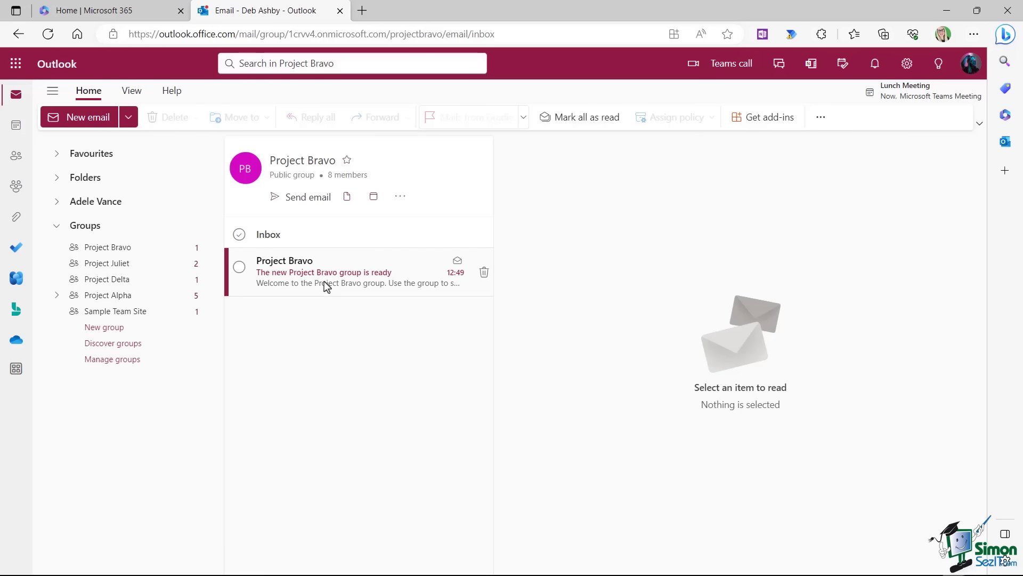
pyautogui.click(350, 263)
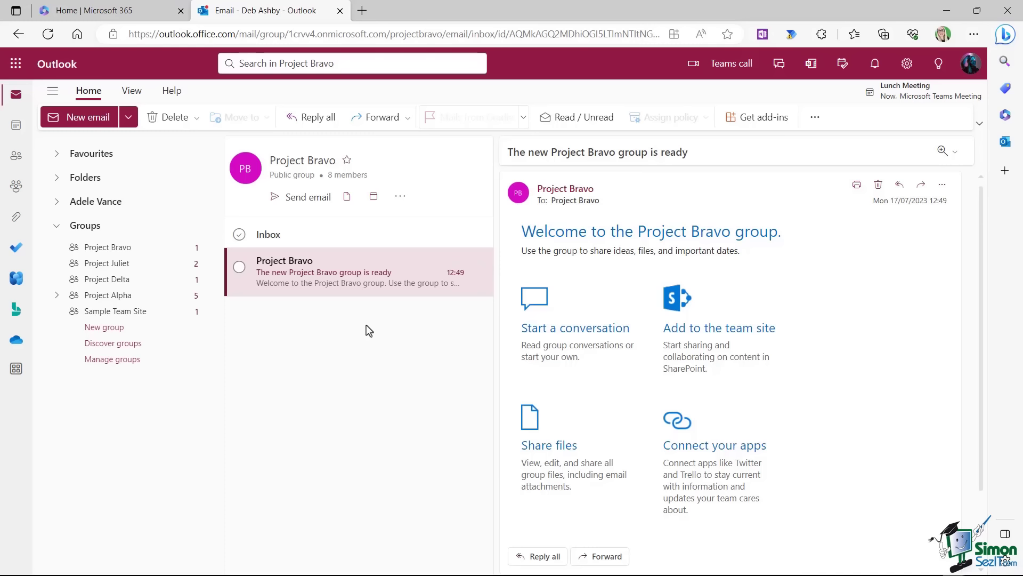
# Go back to the personal Inbox and open the 'You've joined the Project Bravo group' message.
pyautogui.click(58, 180)
pyautogui.click(94, 201)
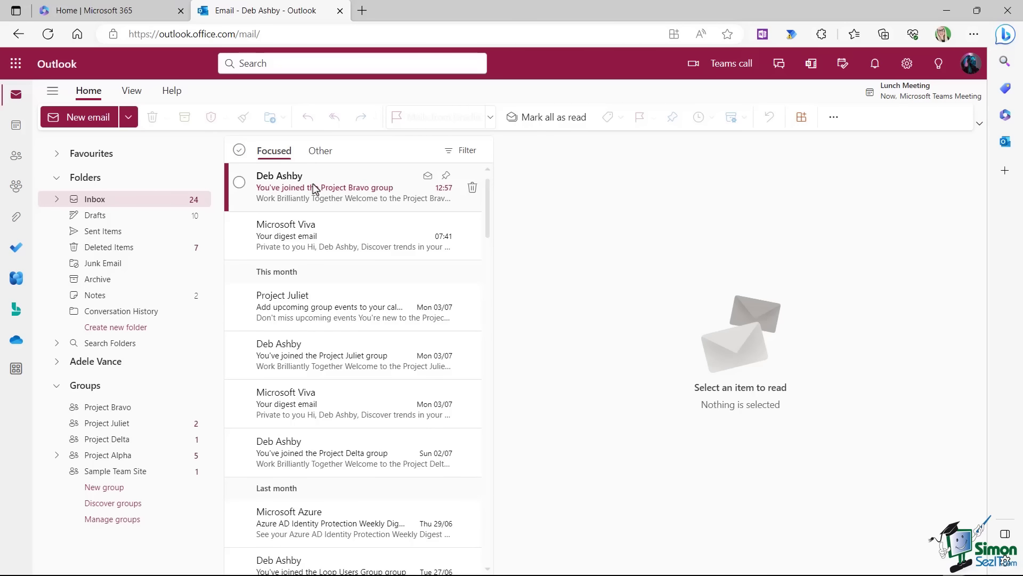
pyautogui.click(341, 190)
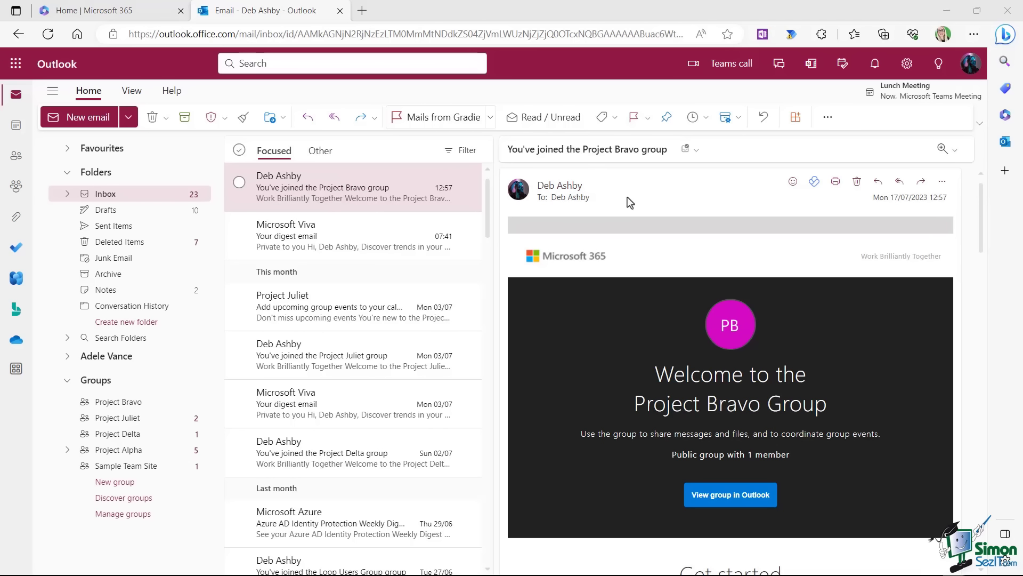
# Start a new email and try searching for 'project bra' in the recipient field.
pyautogui.click(76, 118)
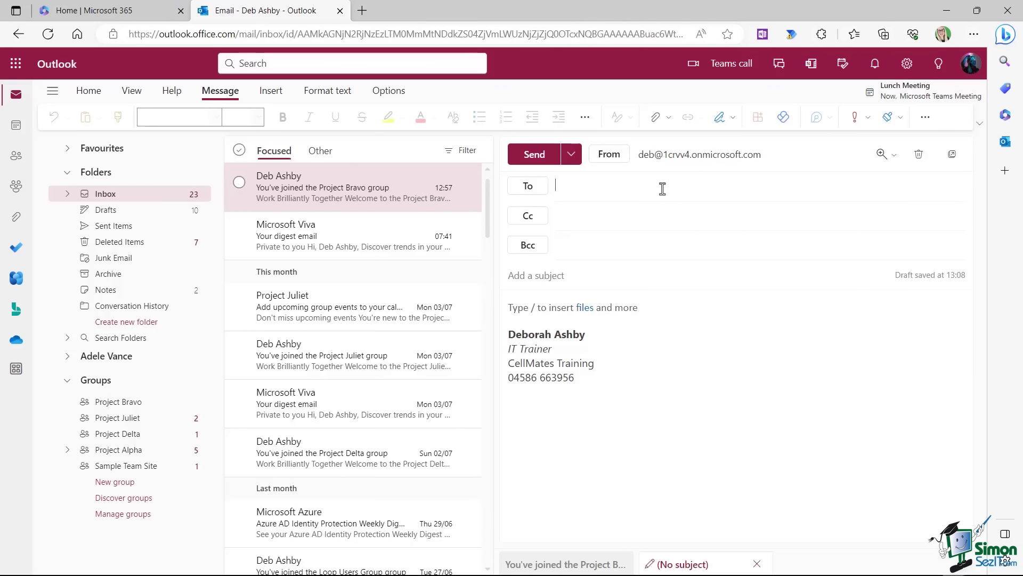
pyautogui.write('projecc')
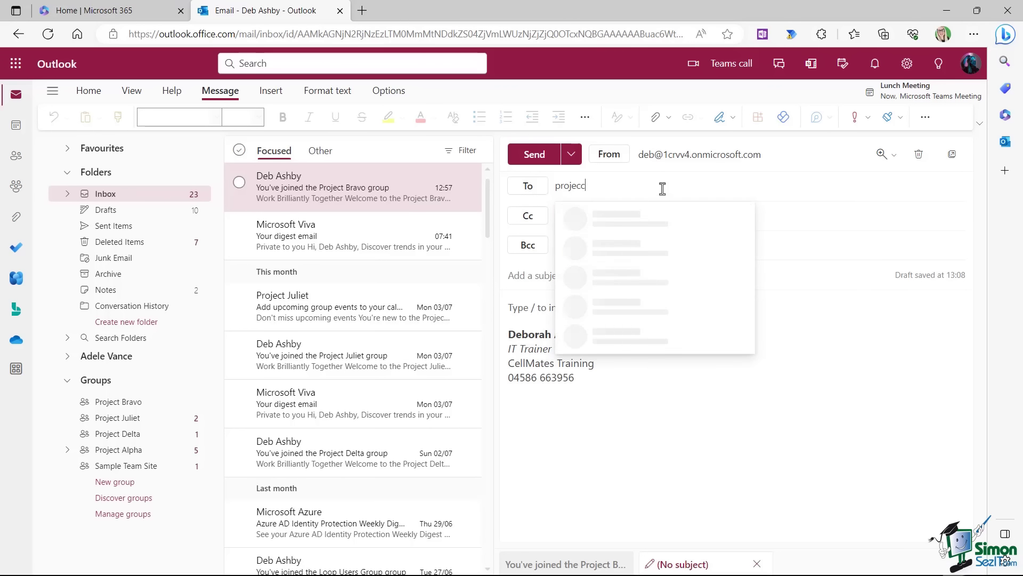
pyautogui.press('BackSpace')
pyautogui.write('t bra')
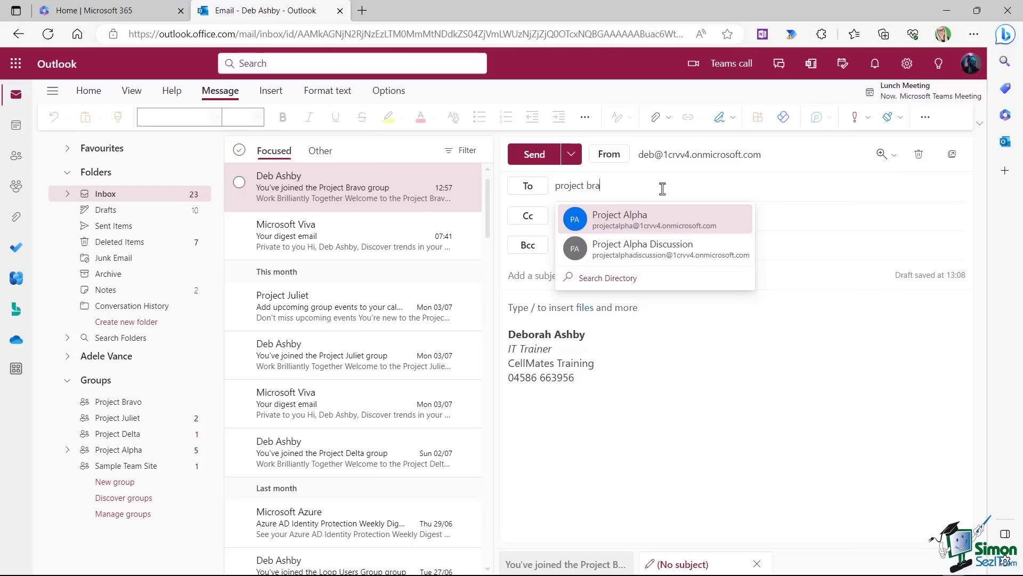
pyautogui.press('BackSpace')
pyautogui.press('BackSpace')
pyautogui.press('BackSpace')
pyautogui.press('BackSpace')
pyautogui.press('BackSpace')
pyautogui.press('BackSpace')
pyautogui.press('BackSpace')
pyautogui.press('BackSpace')
pyautogui.press('BackSpace')
pyautogui.press('BackSpace')
pyautogui.press('BackSpace')
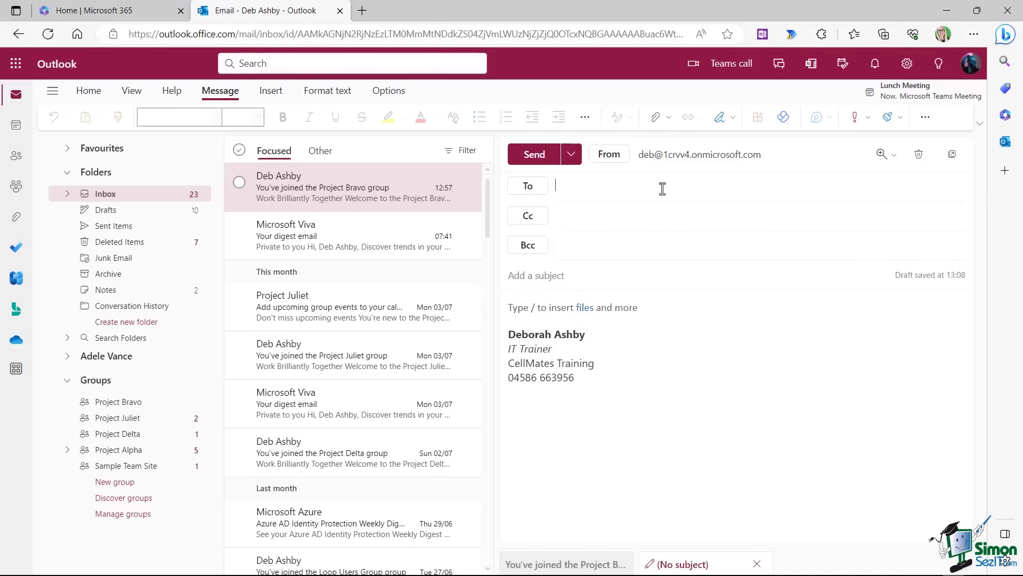
# Add Project Bravo as a recipient from the organisation's full address list.
pyautogui.click(528, 187)
pyautogui.click(74, 195)
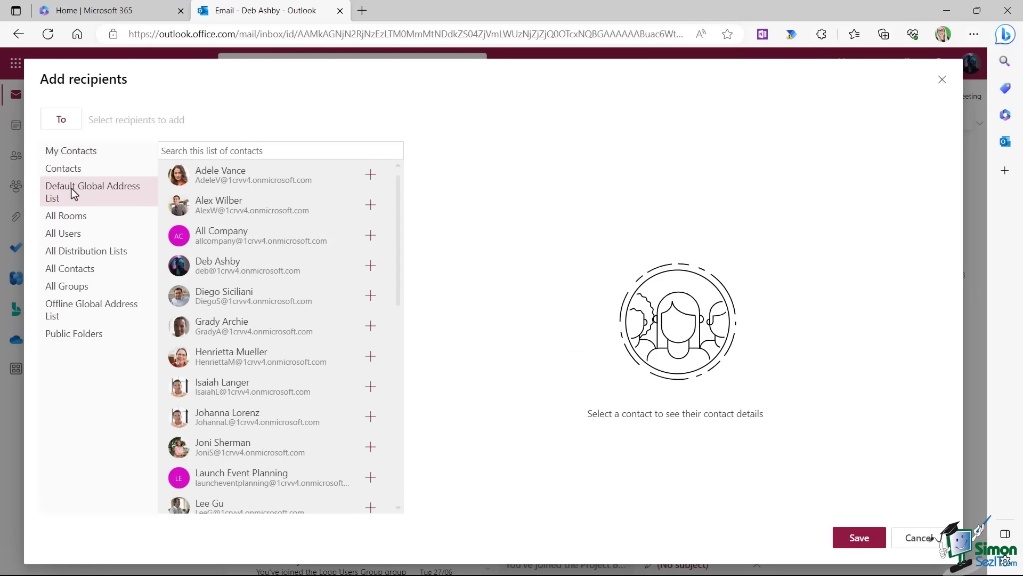
pyautogui.moveTo(395, 189); pyautogui.dragTo(397, 402)
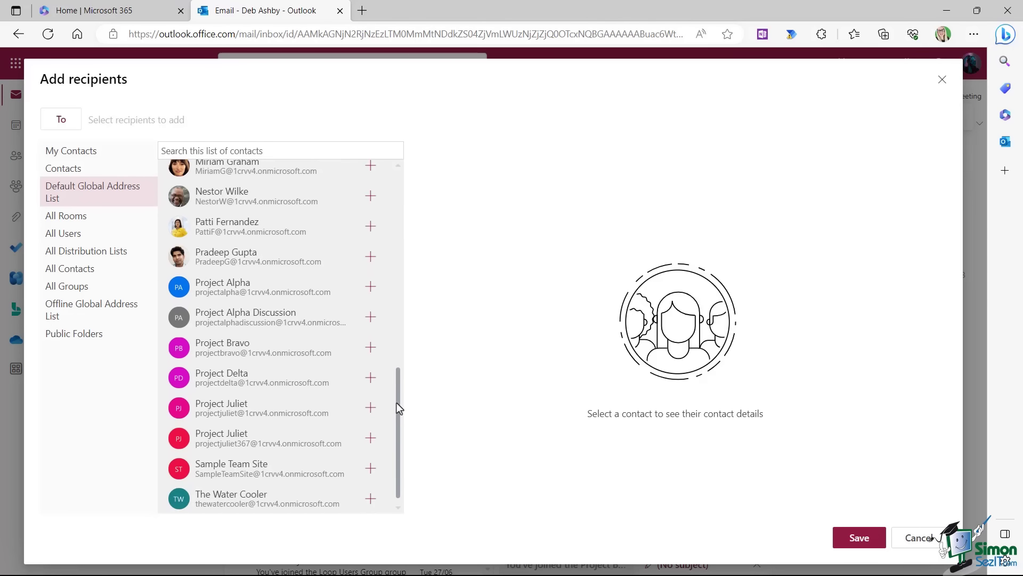
pyautogui.click(371, 348)
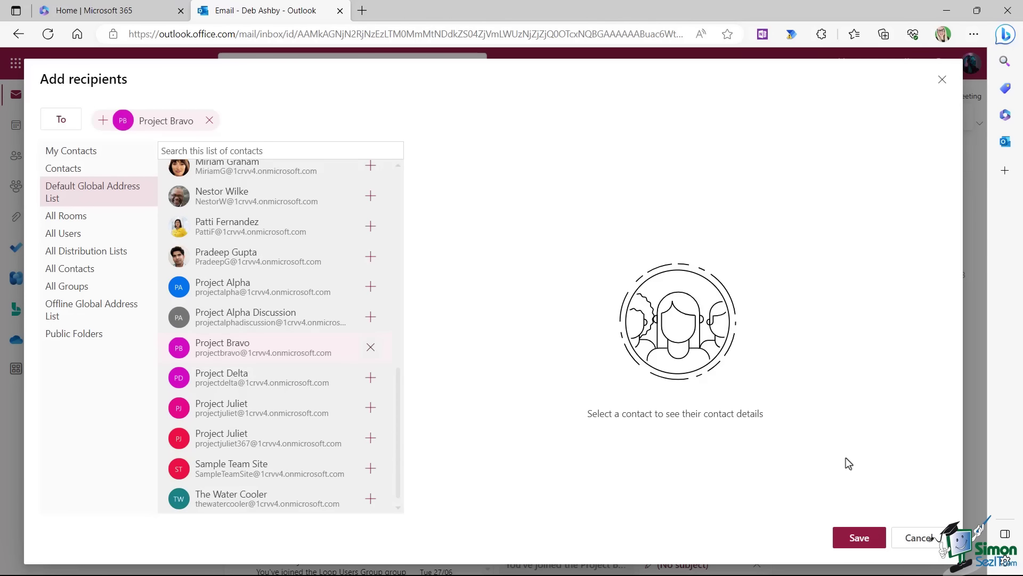
pyautogui.click(859, 539)
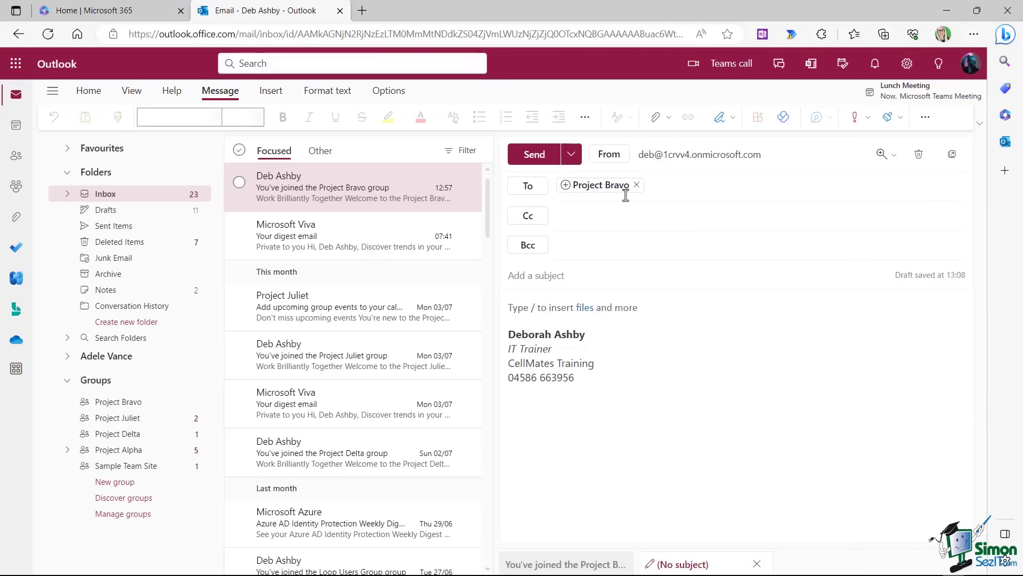
# Expand the Project Bravo group into its eight members, then start discarding the draft.
pyautogui.moveTo(566, 193)
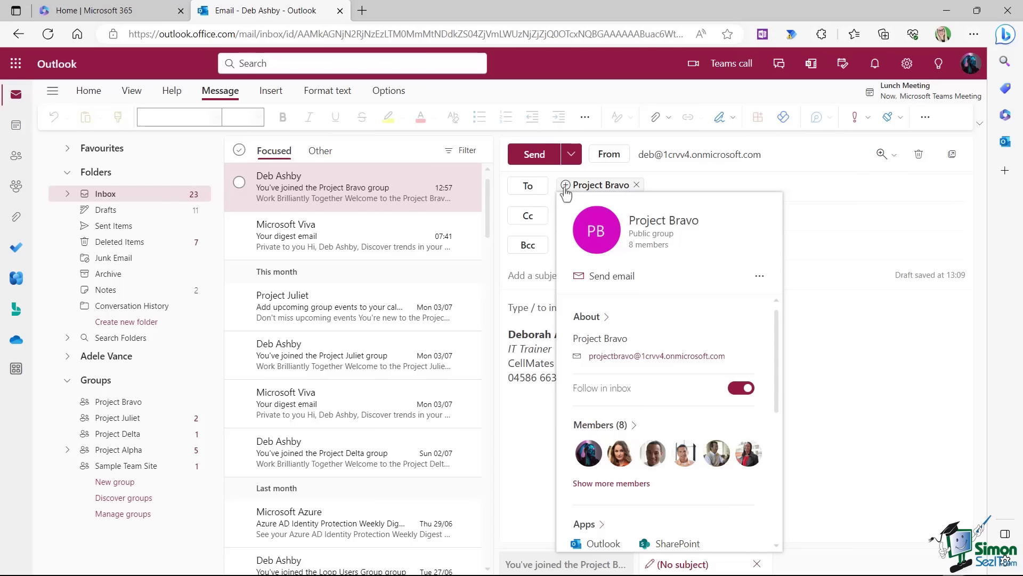
pyautogui.click(565, 185)
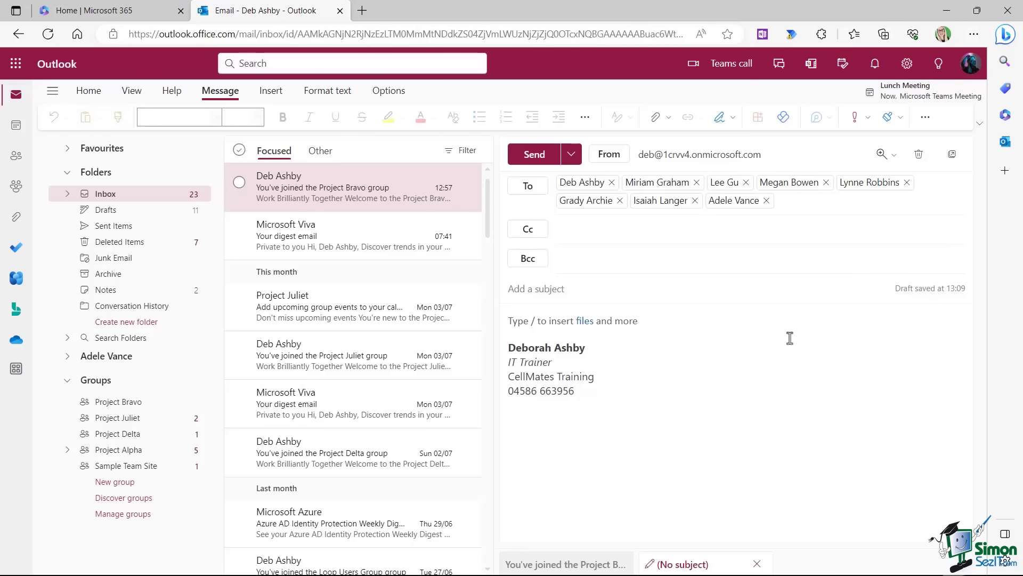
pyautogui.click(918, 154)
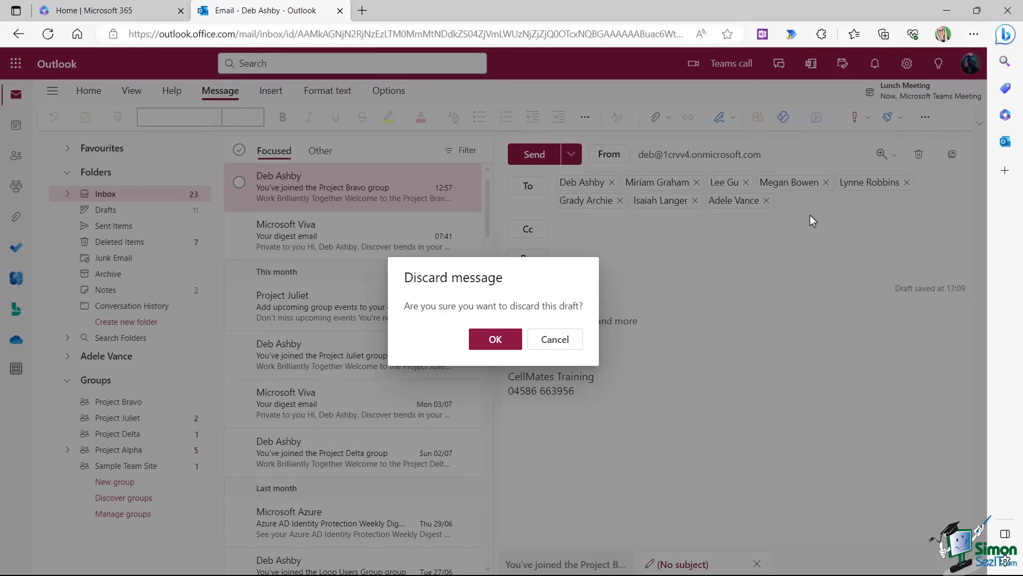
# Discard the old draft and address a new email to Project Bravo from the Default Global Address List.
pyautogui.click(490, 345)
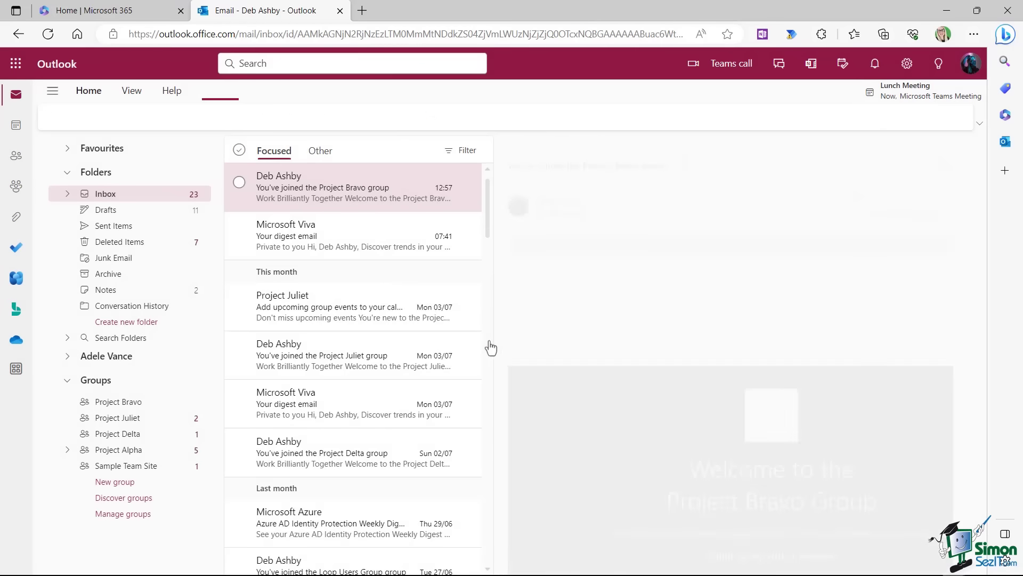
pyautogui.click(78, 117)
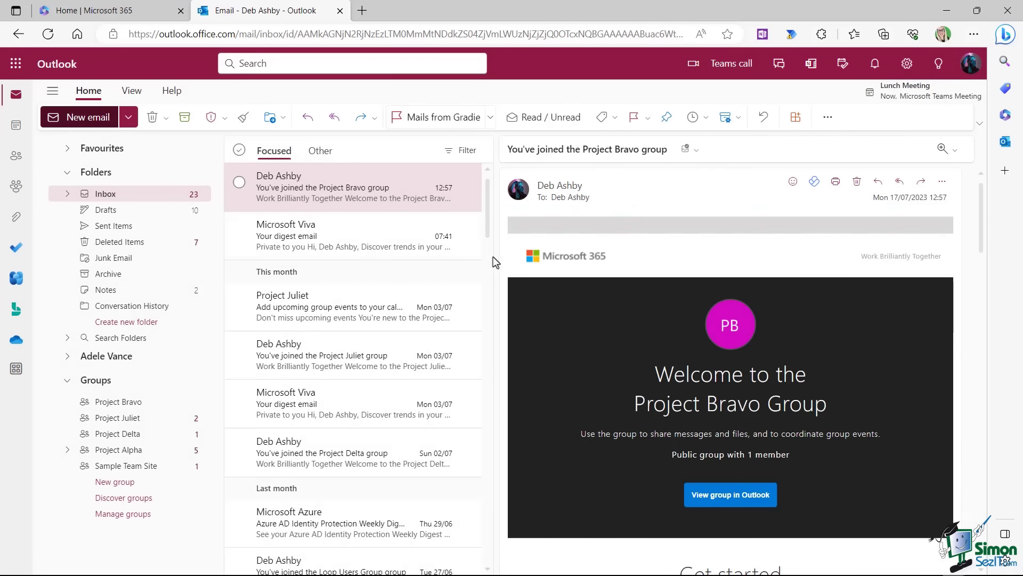
pyautogui.click(527, 187)
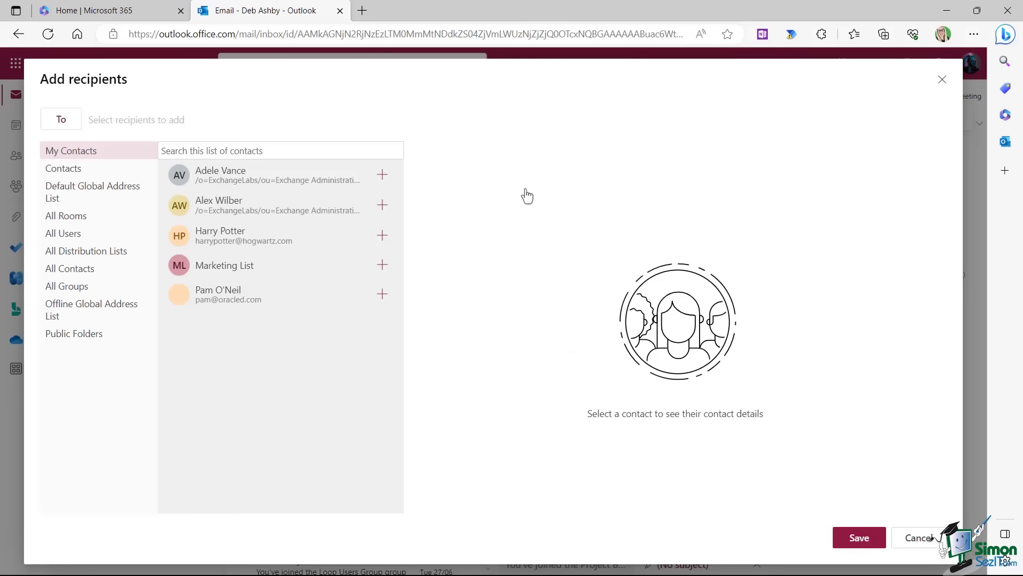
pyautogui.click(73, 190)
pyautogui.moveTo(397, 192); pyautogui.dragTo(388, 377)
pyautogui.click(371, 369)
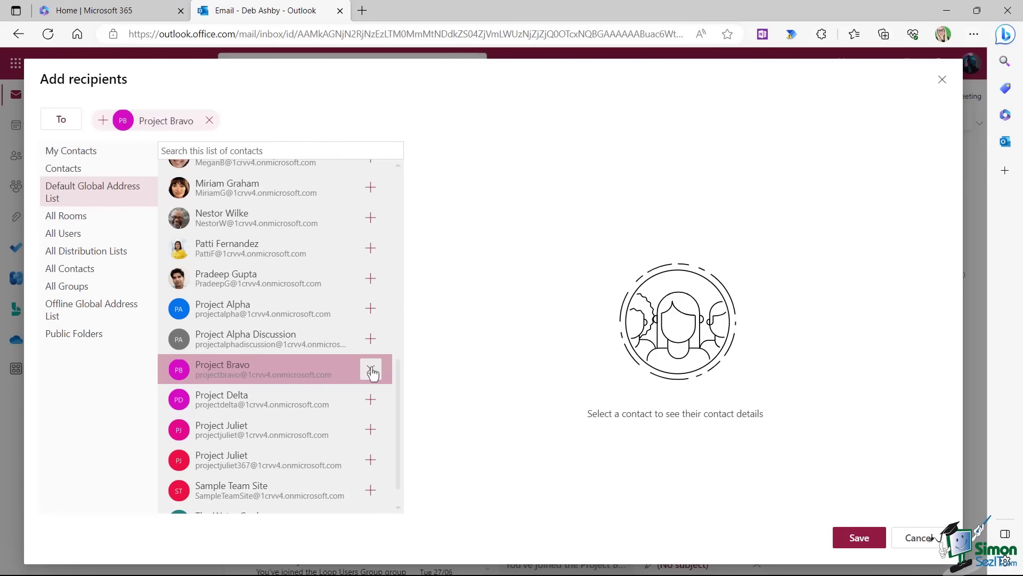
pyautogui.click(858, 538)
# Send it with subject 'Welcome to the Project Bravo Group!' and body 'Hi guys, do you like the new group!'.
pyautogui.click(512, 274)
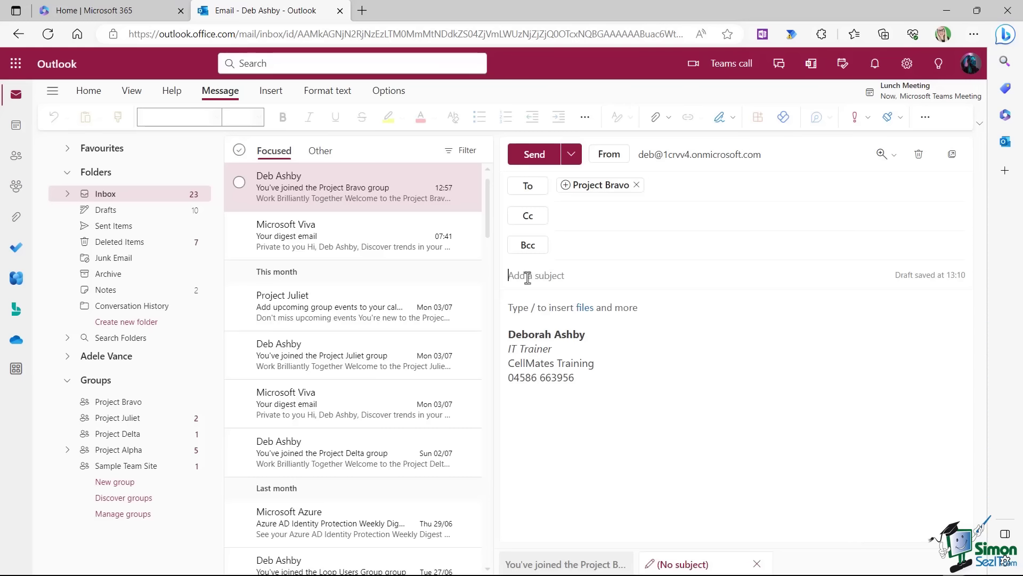
pyautogui.write('Welcome to the Project Bravo Group!')
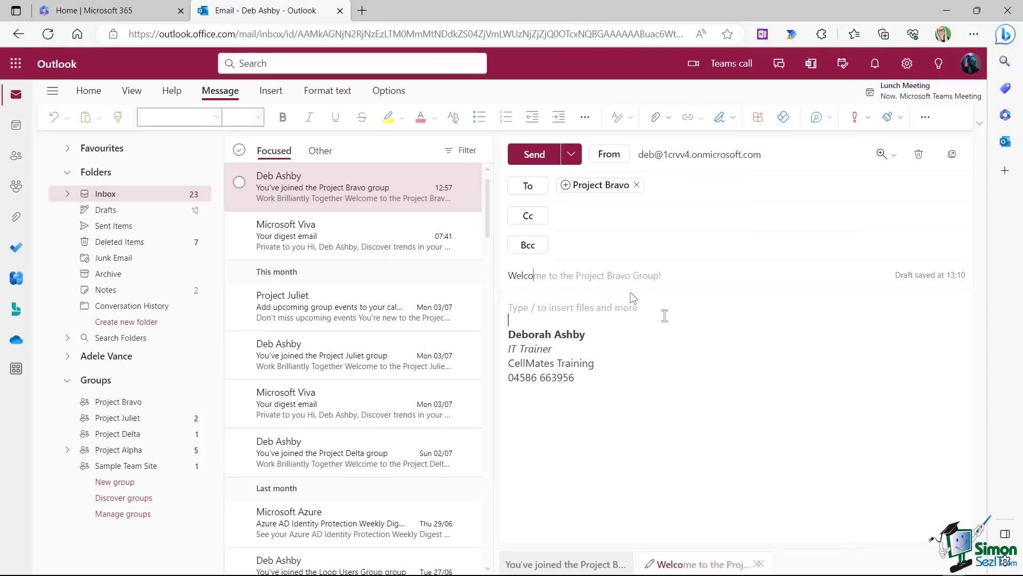
pyautogui.click(661, 313)
pyautogui.write('Hi guys, do you like the new group!')
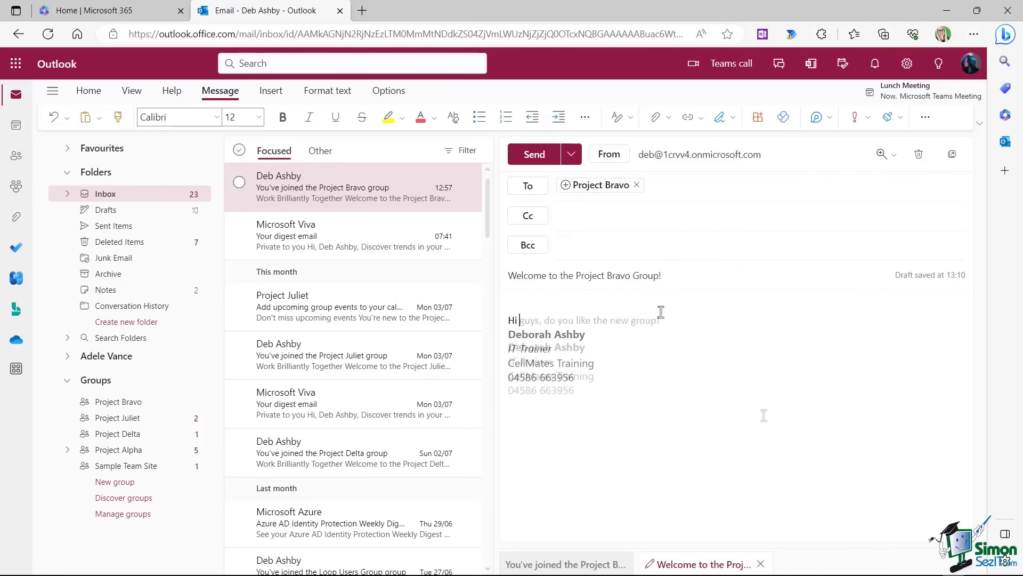
pyautogui.press('Return')
pyautogui.click(534, 155)
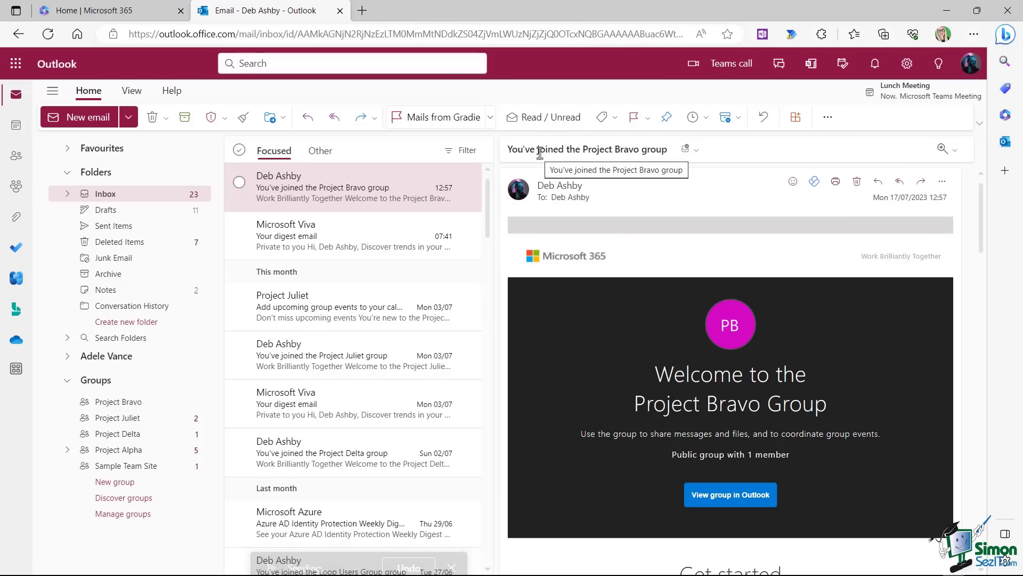
# Open the Project Bravo group inbox, read its welcome email, and view the group's details card.
pyautogui.click(132, 406)
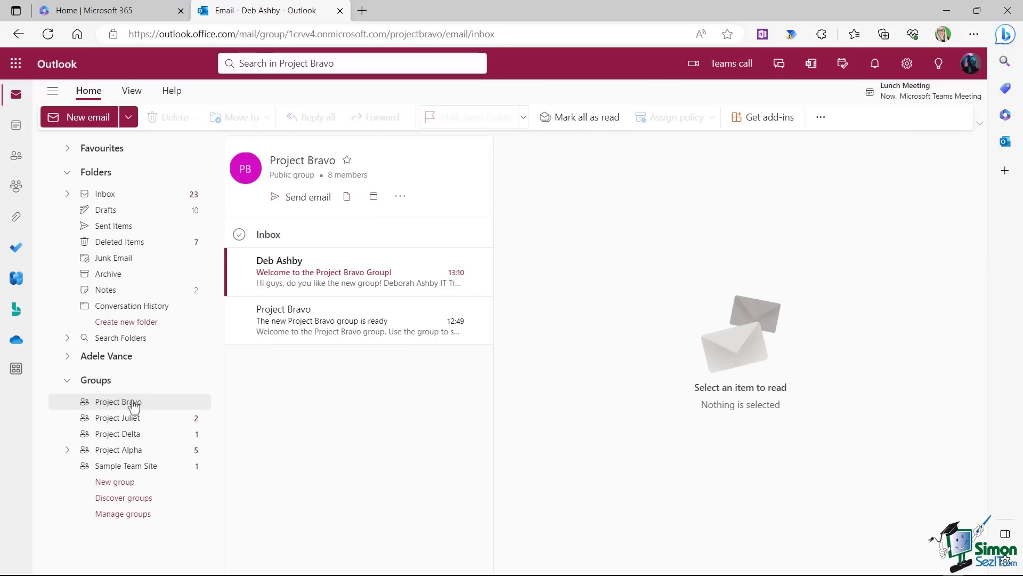
pyautogui.click(358, 276)
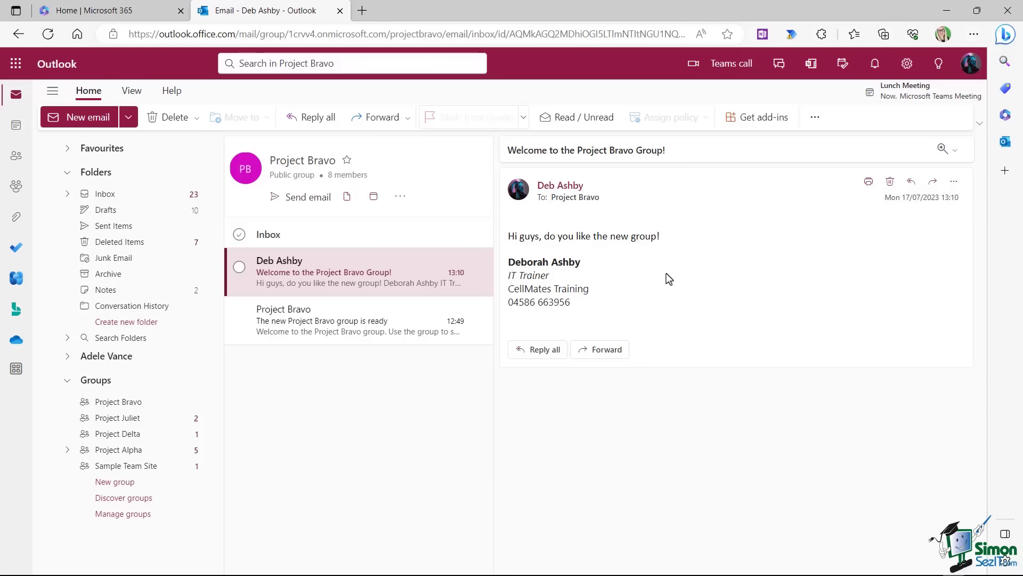
pyautogui.click(246, 169)
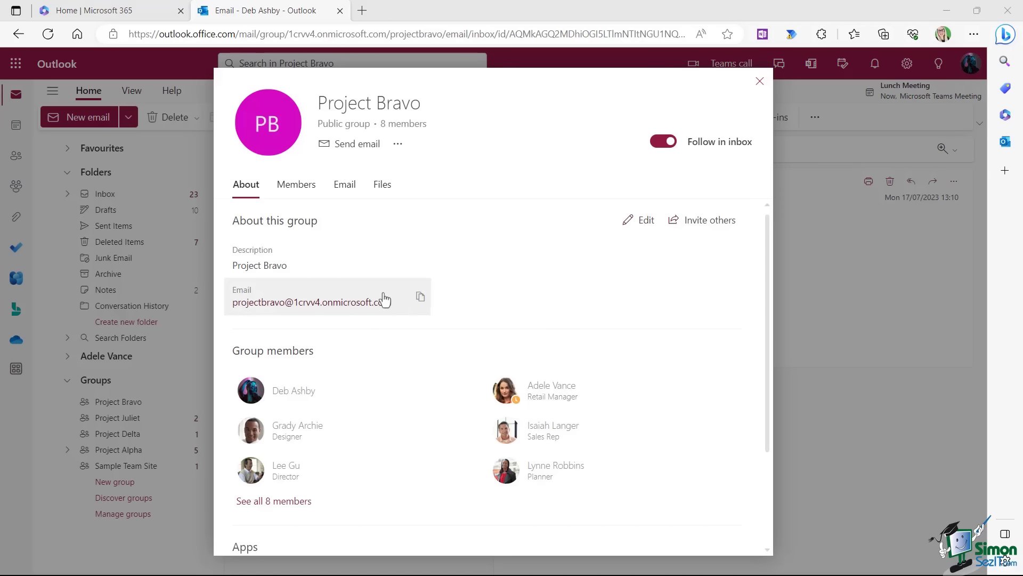
# Copy the Project Bravo group email address and paste it as a new email's recipient.
pyautogui.click(421, 296)
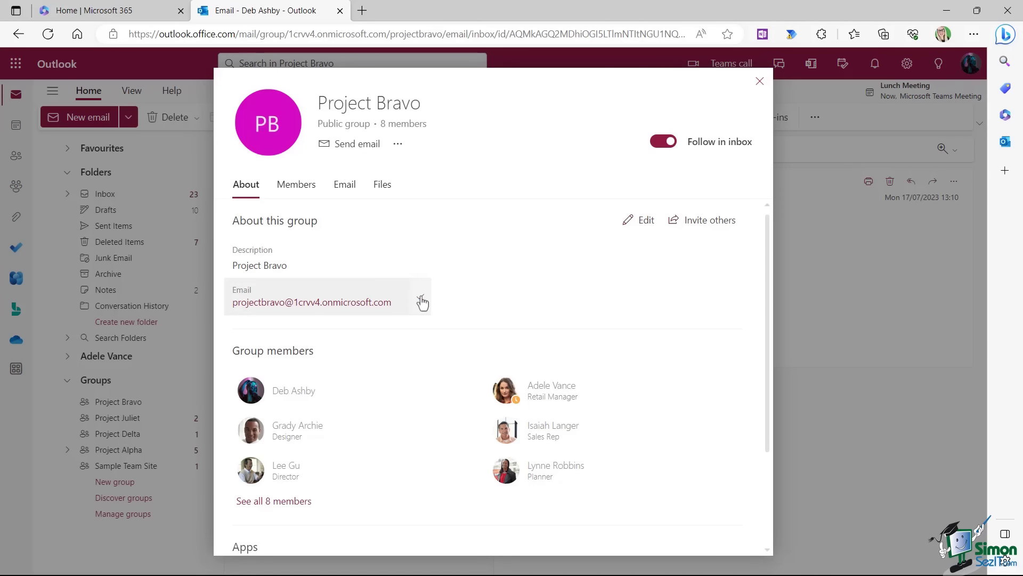
pyautogui.press('Escape')
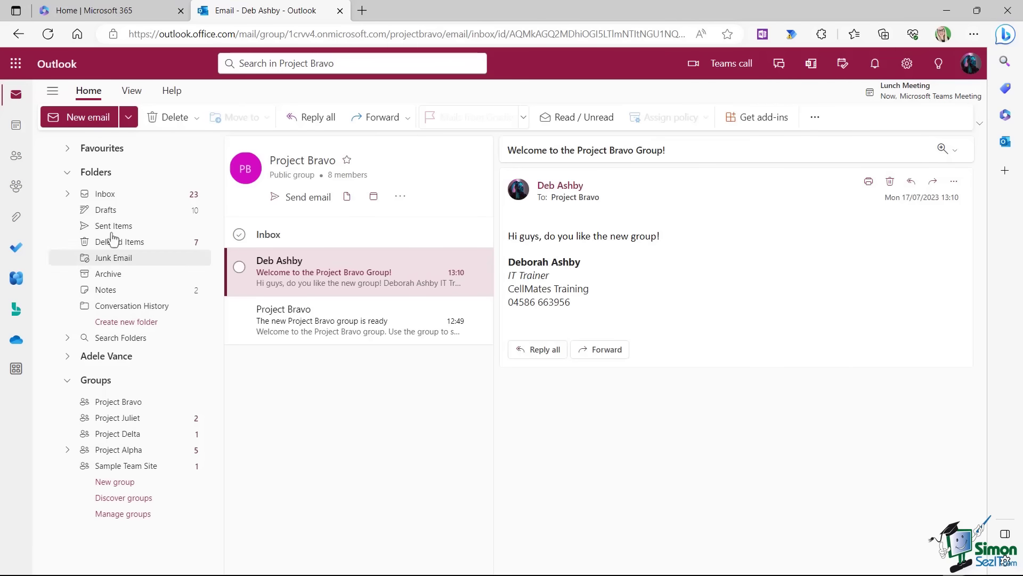
pyautogui.click(69, 114)
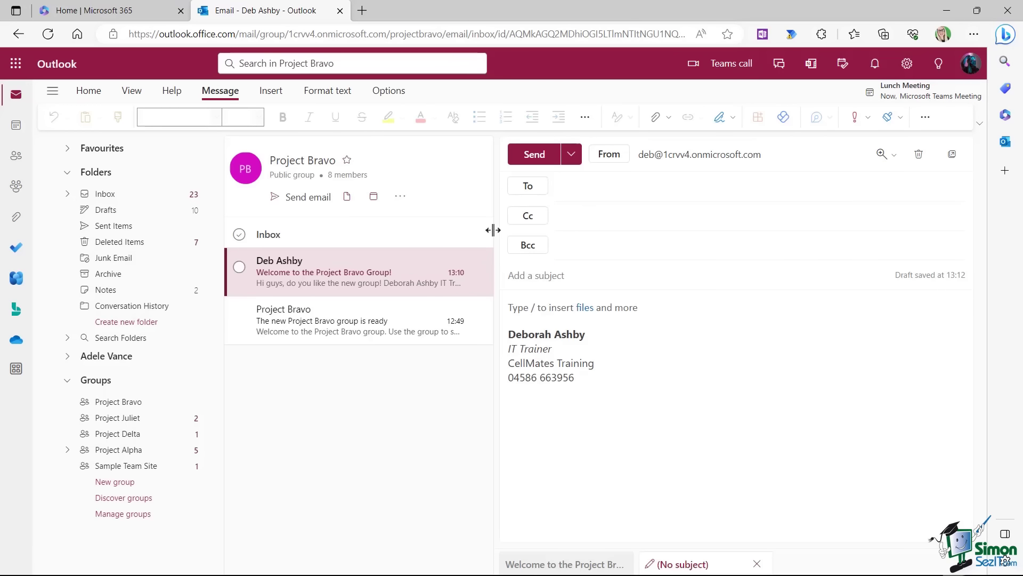
pyautogui.hotkey('ctrl', 'v')
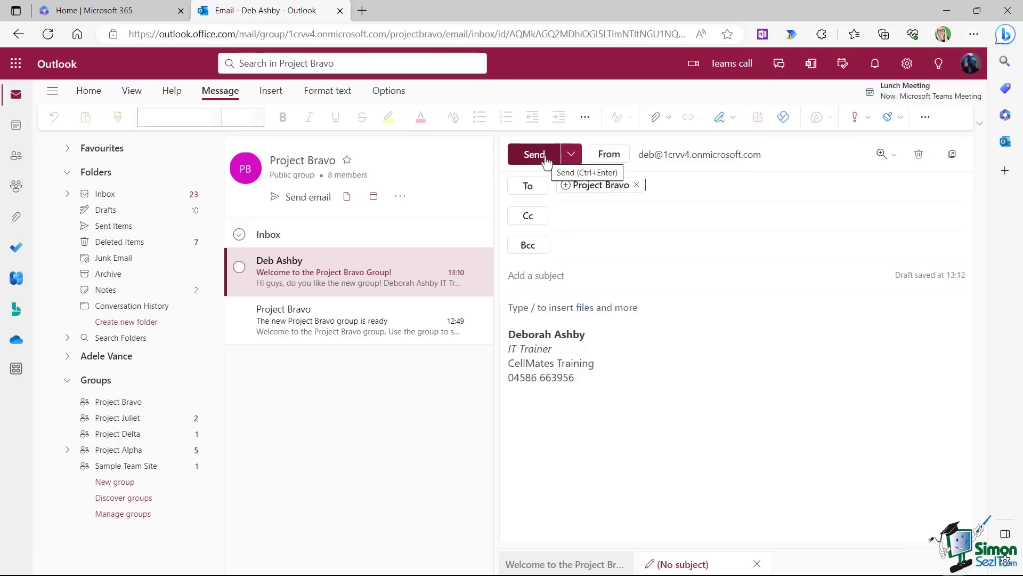
# Discard the test draft and start an email to the Project Bravo group.
pyautogui.click(920, 155)
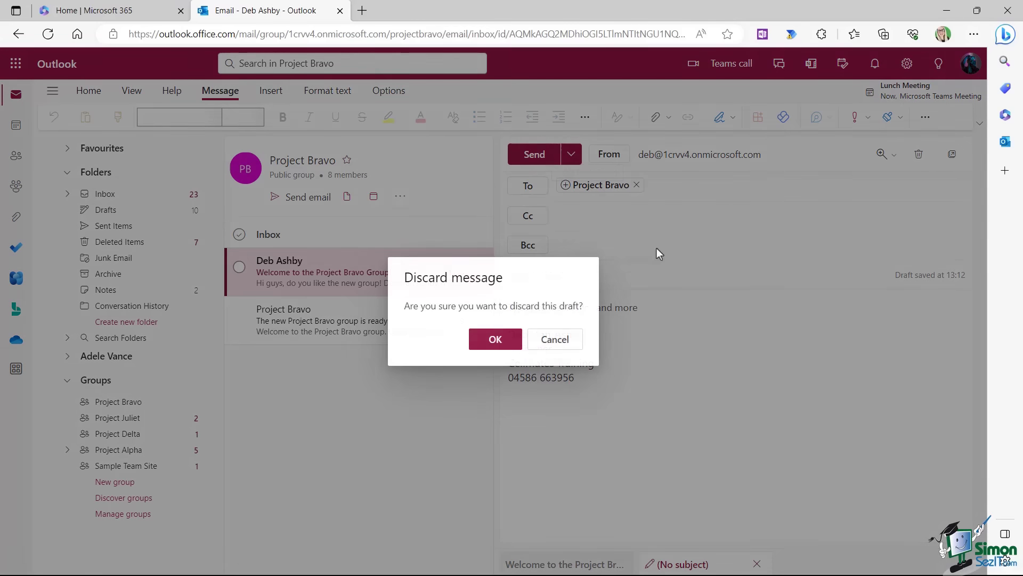
pyautogui.click(496, 344)
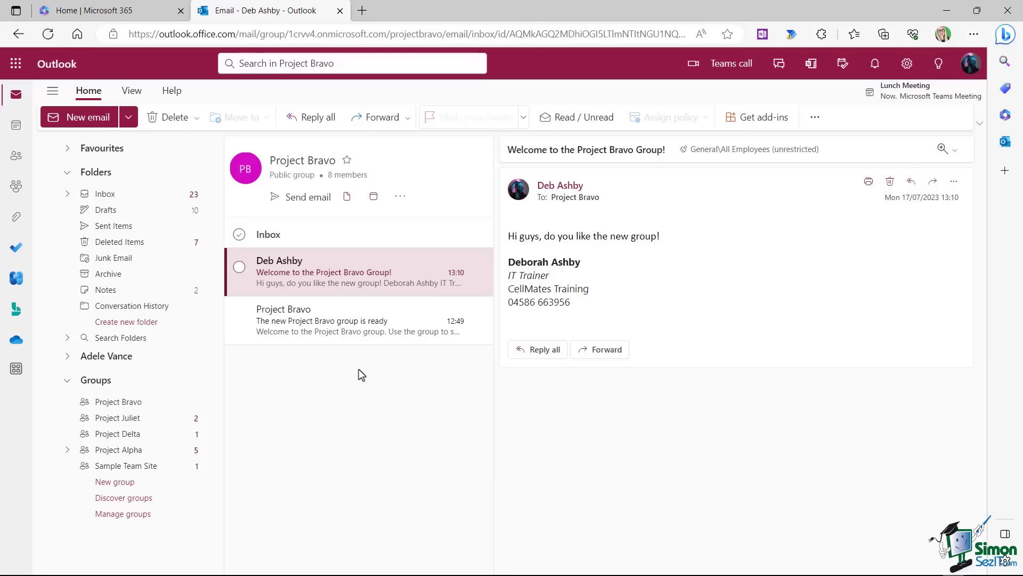
pyautogui.click(315, 202)
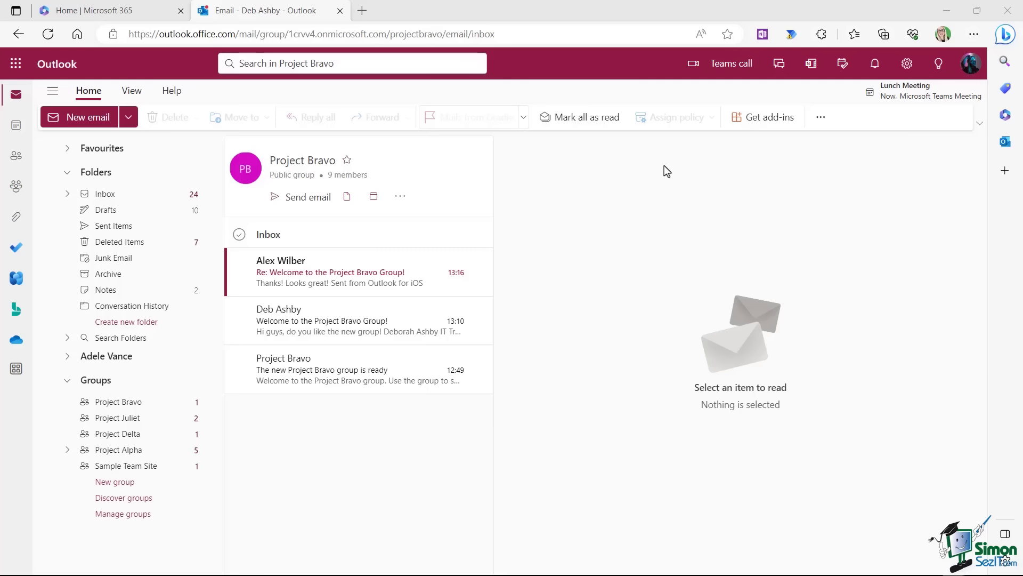
# Switch from the group mailbox to the July 2023 calendar.
pyautogui.click(16, 128)
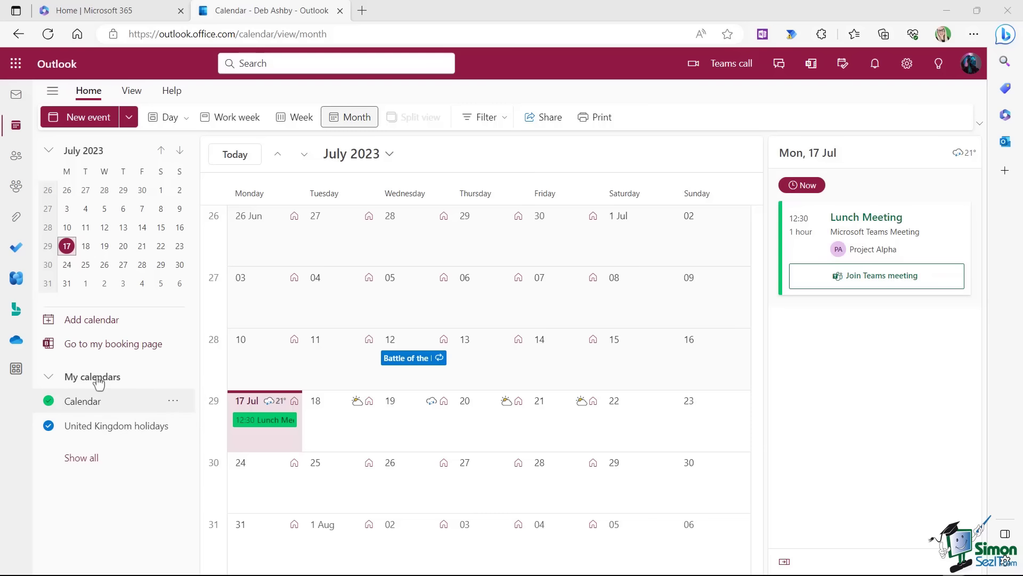
# Bring up the Add calendar window from the calendar folder pane.
pyautogui.click(96, 323)
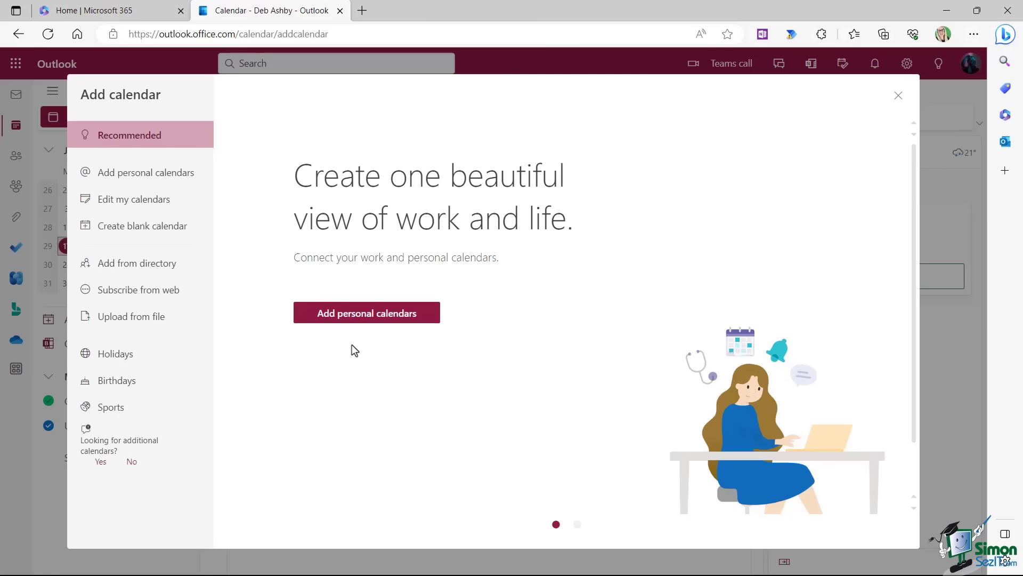
# Search the directory for 'project b' and add the Project Bravo calendar under Other calendars.
pyautogui.click(145, 273)
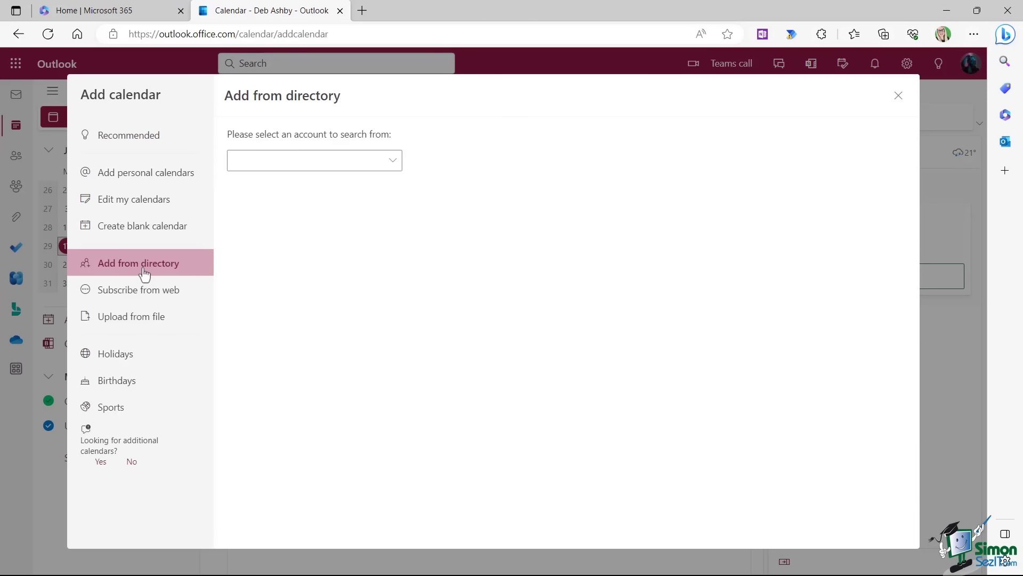
pyautogui.click(396, 168)
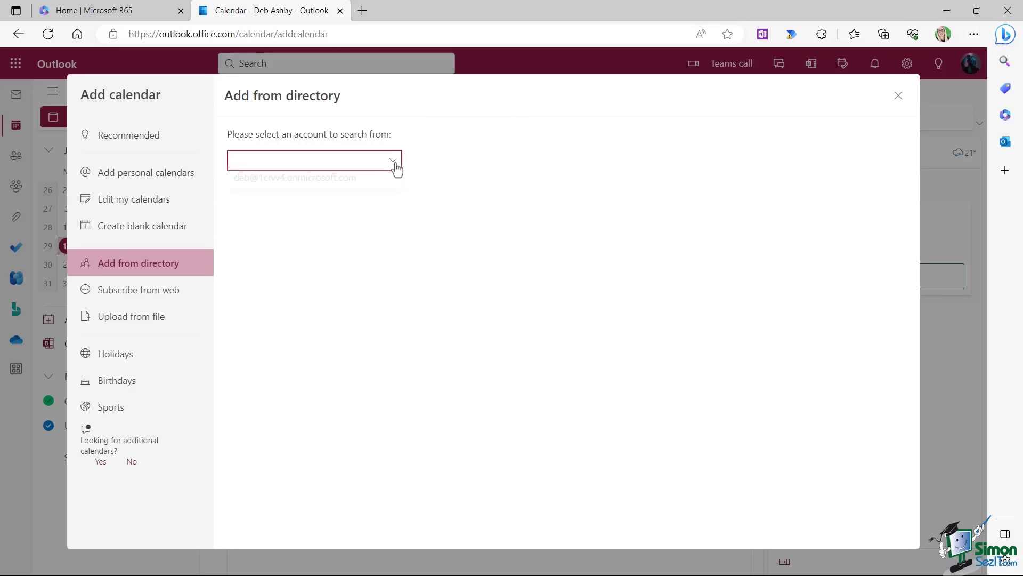
pyautogui.click(341, 184)
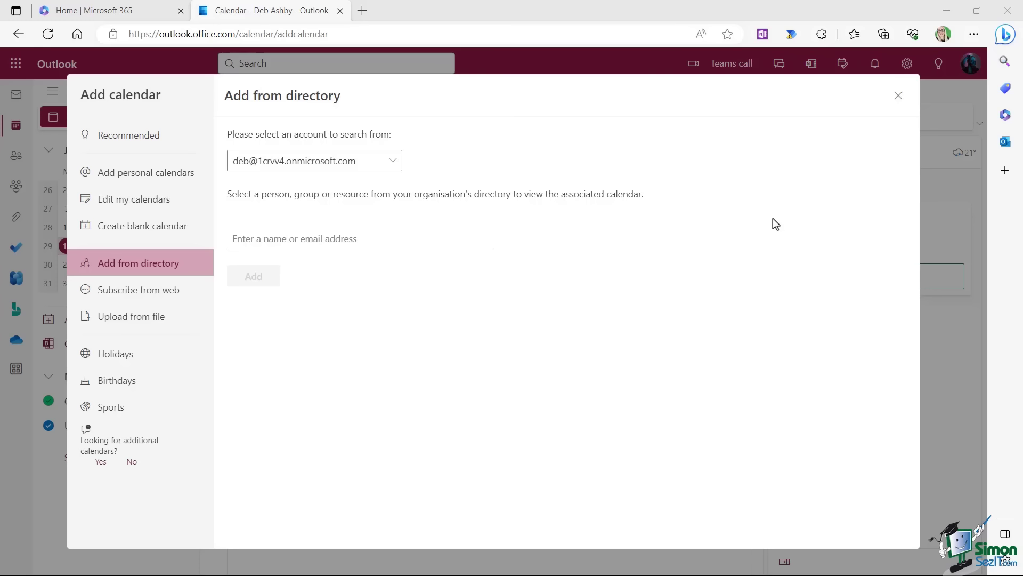
pyautogui.click(360, 231)
pyautogui.write('p')
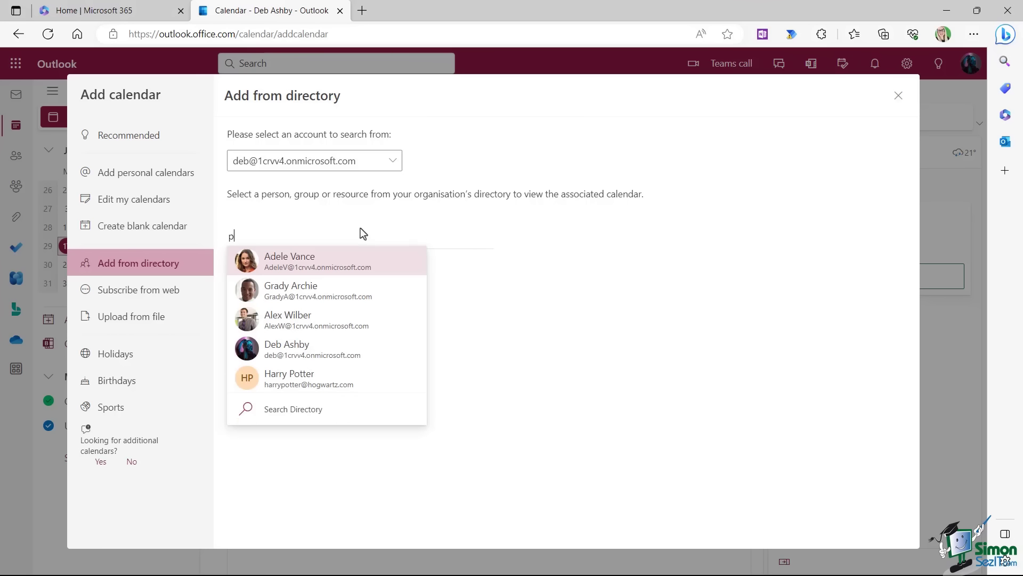
pyautogui.write('roject b')
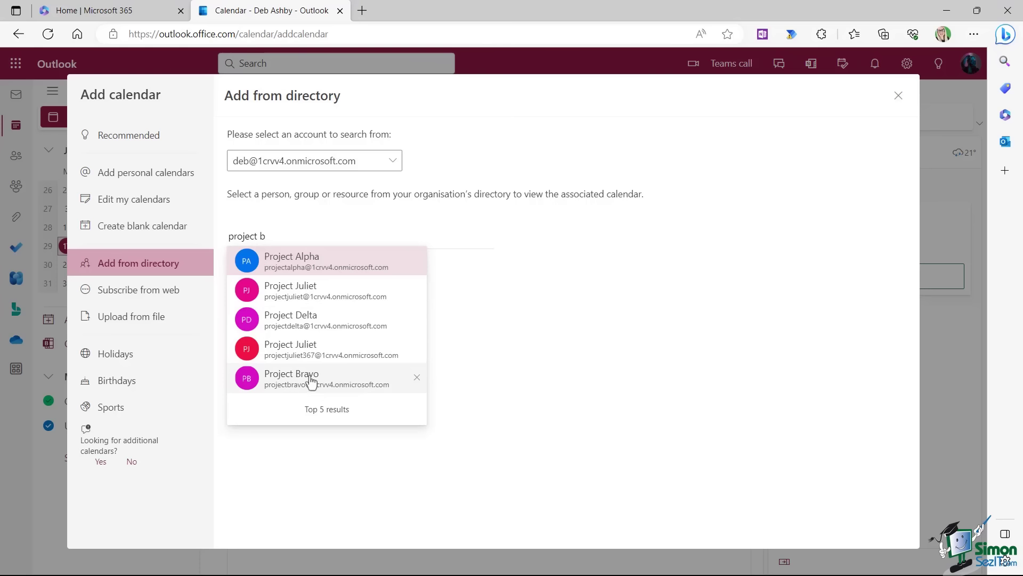
pyautogui.click(312, 377)
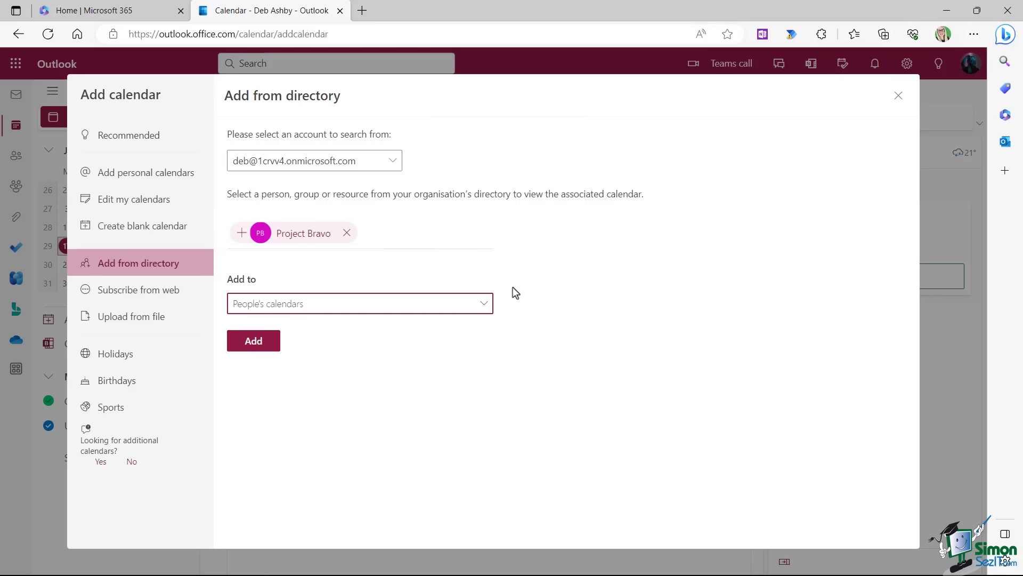
pyautogui.click(485, 306)
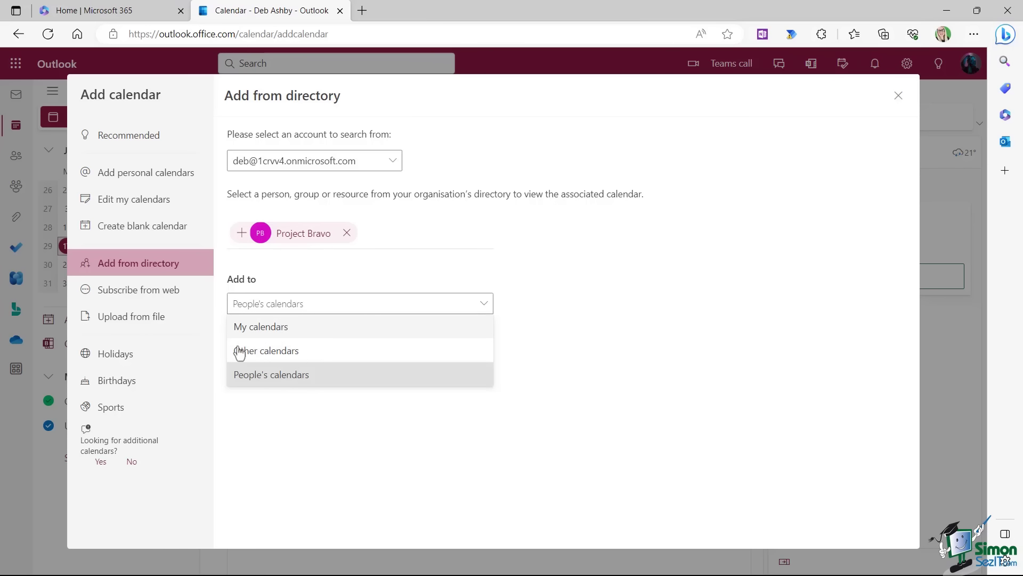
pyautogui.click(279, 356)
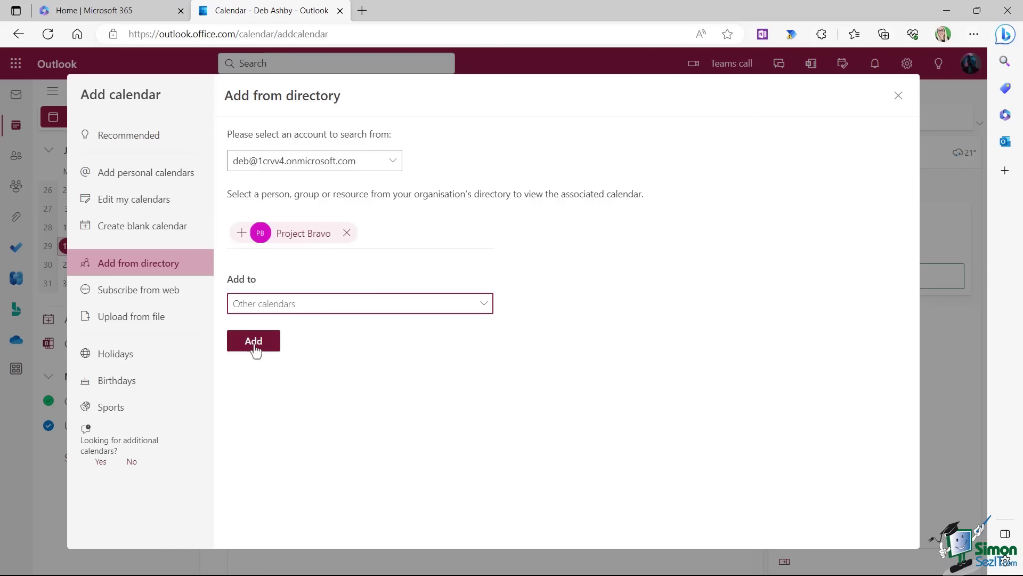
pyautogui.click(254, 348)
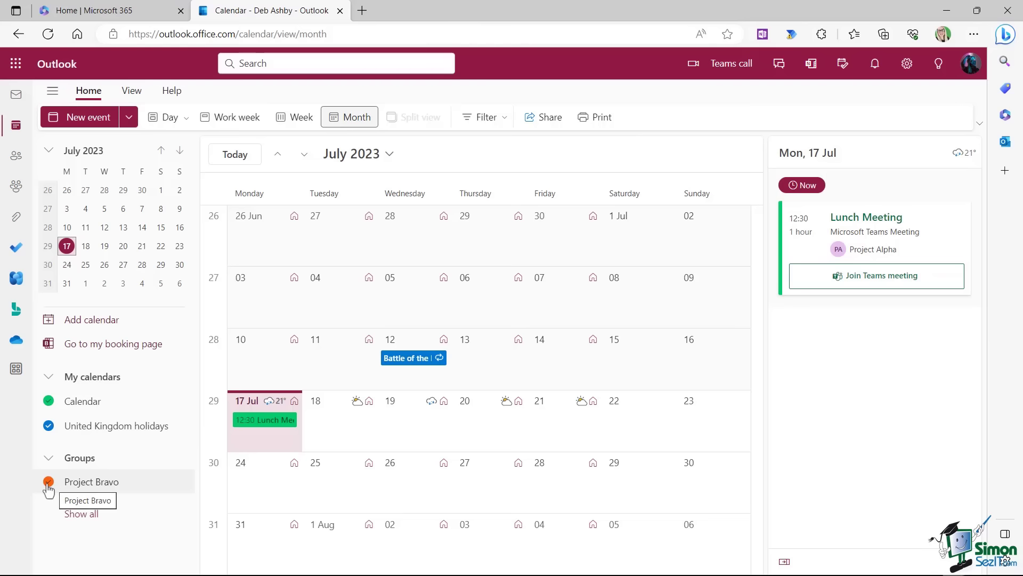
# Hide the personal Calendar and United Kingdom holidays, then show Project Bravo's extra group options.
pyautogui.click(48, 403)
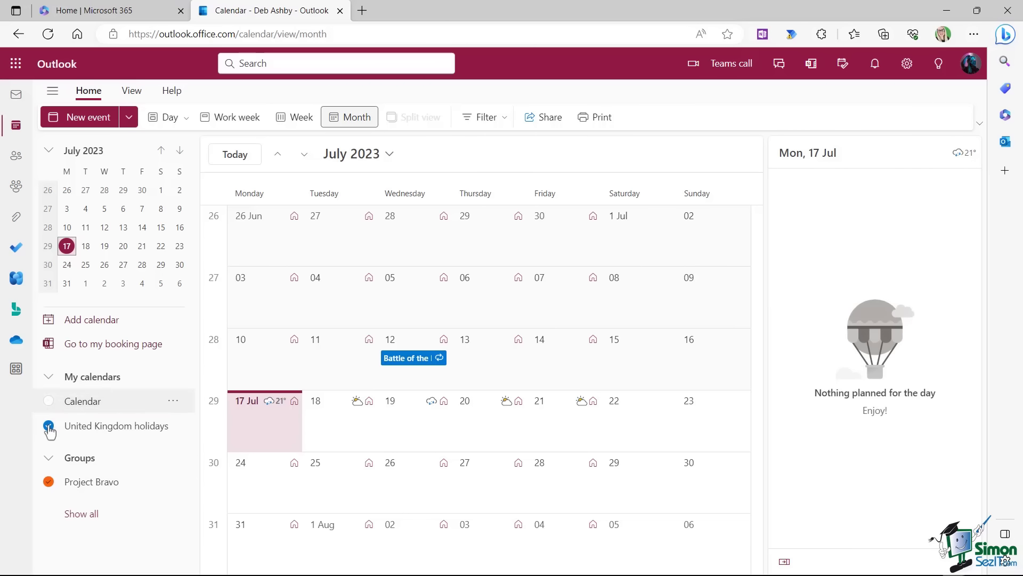
pyautogui.click(48, 425)
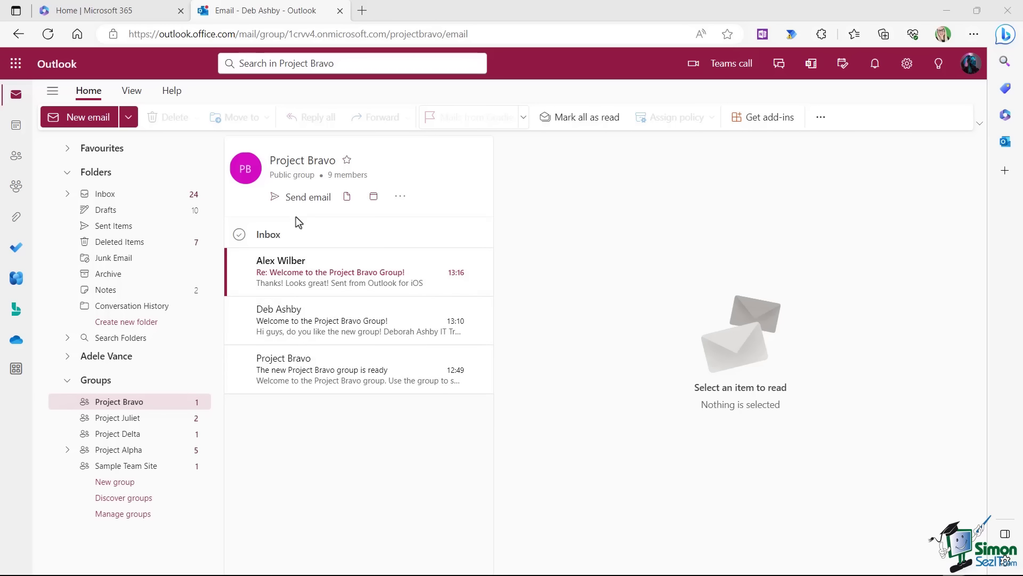
pyautogui.click(401, 198)
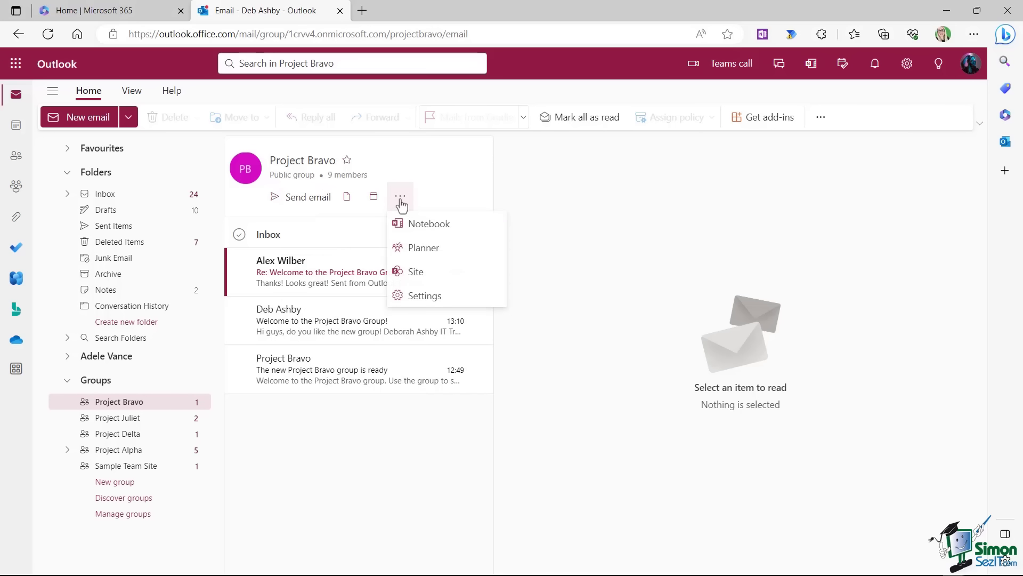
# Open the Project Bravo group's SharePoint team site.
pyautogui.click(440, 276)
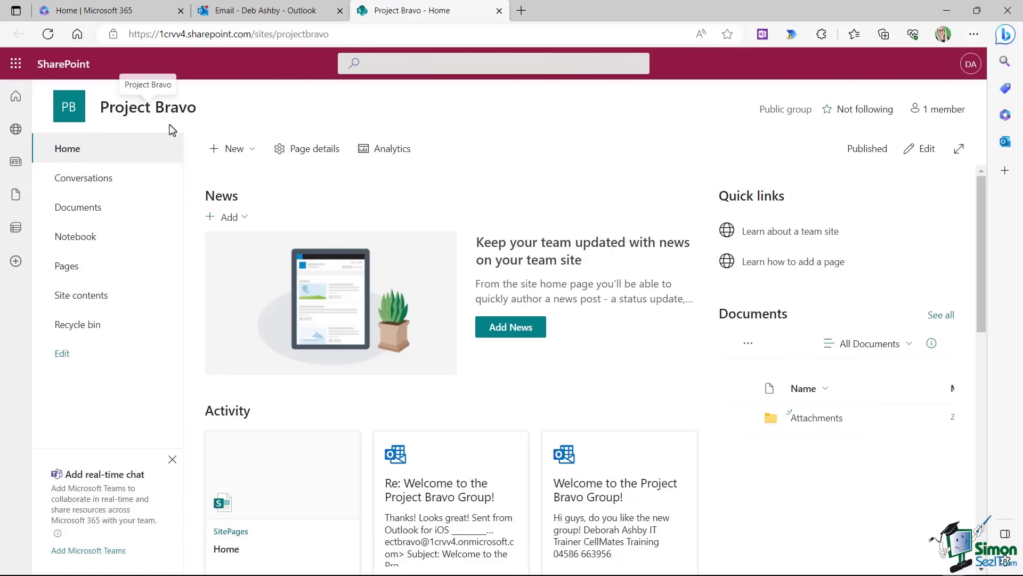
# Go to the site's Documents library and create a new Word document there.
pyautogui.click(80, 209)
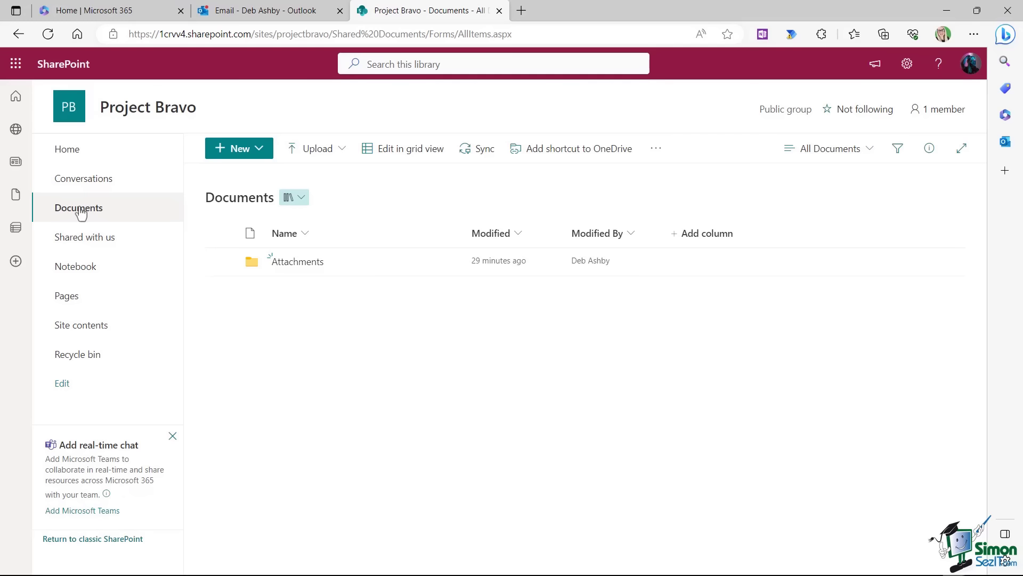
pyautogui.click(341, 152)
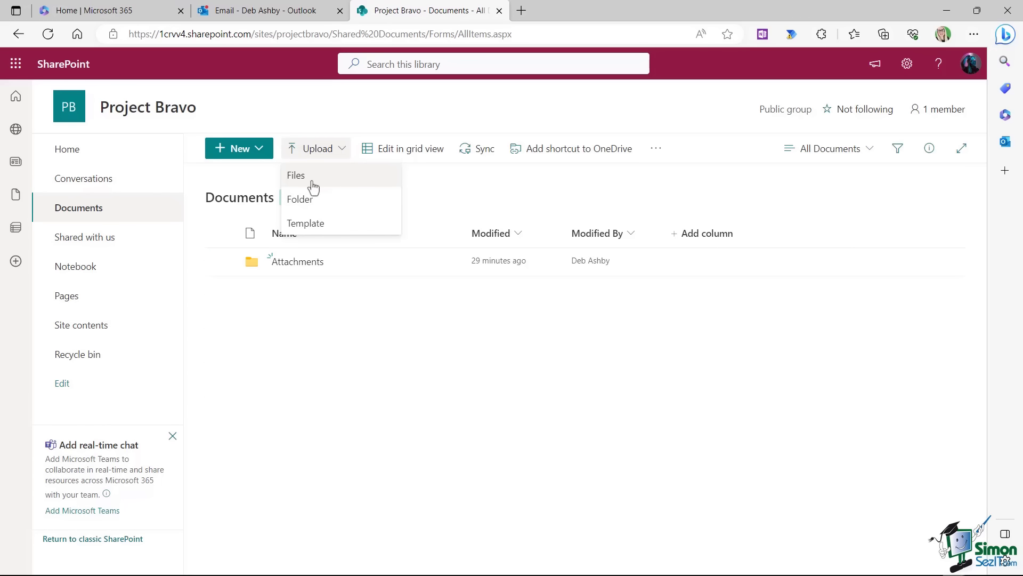
pyautogui.click(322, 339)
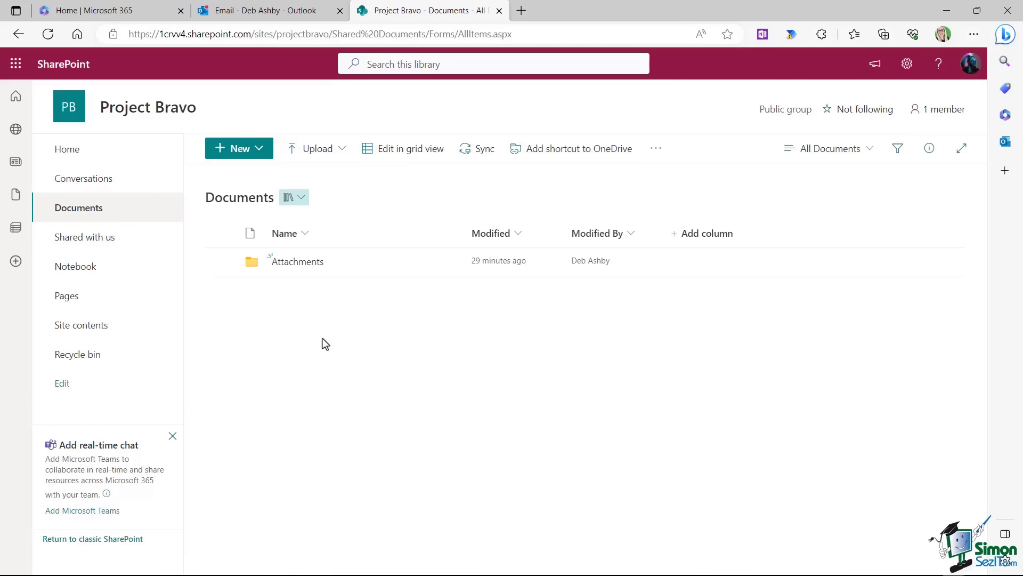
pyautogui.click(255, 153)
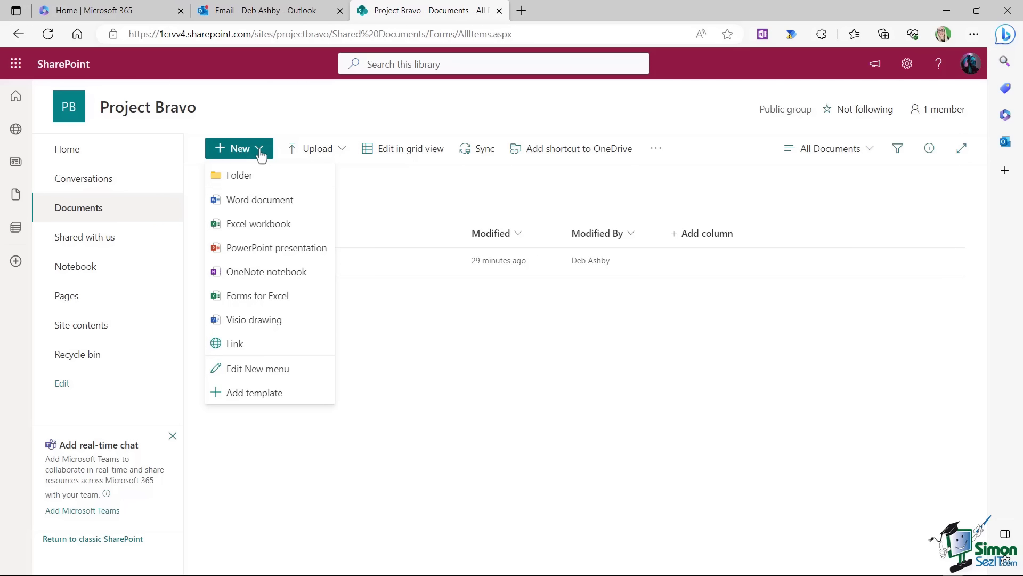
pyautogui.click(262, 203)
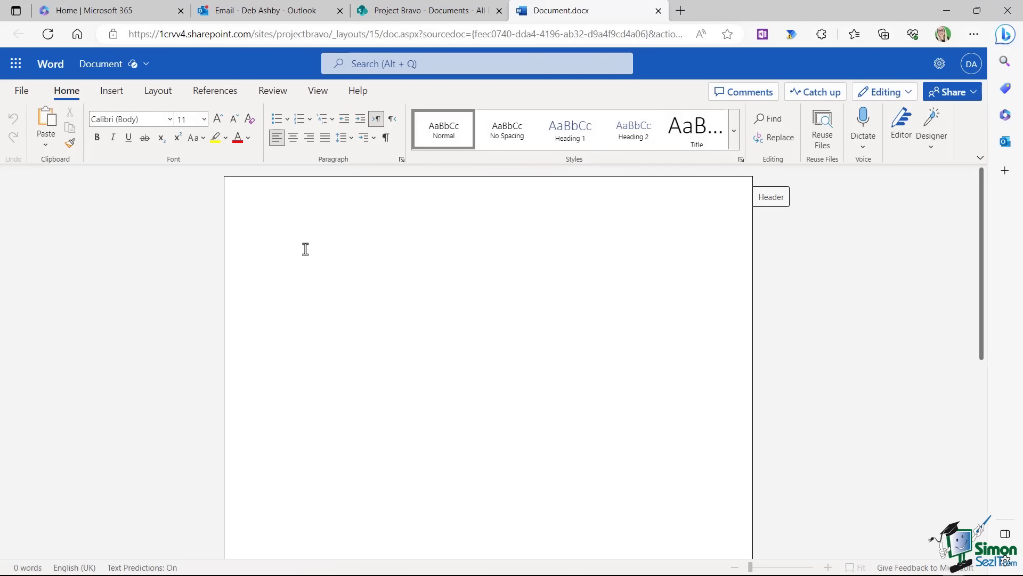
# Insert =rand(3,4) sample paragraphs and rename the file 'Project Bravo Team Document'.
pyautogui.write('=rand')
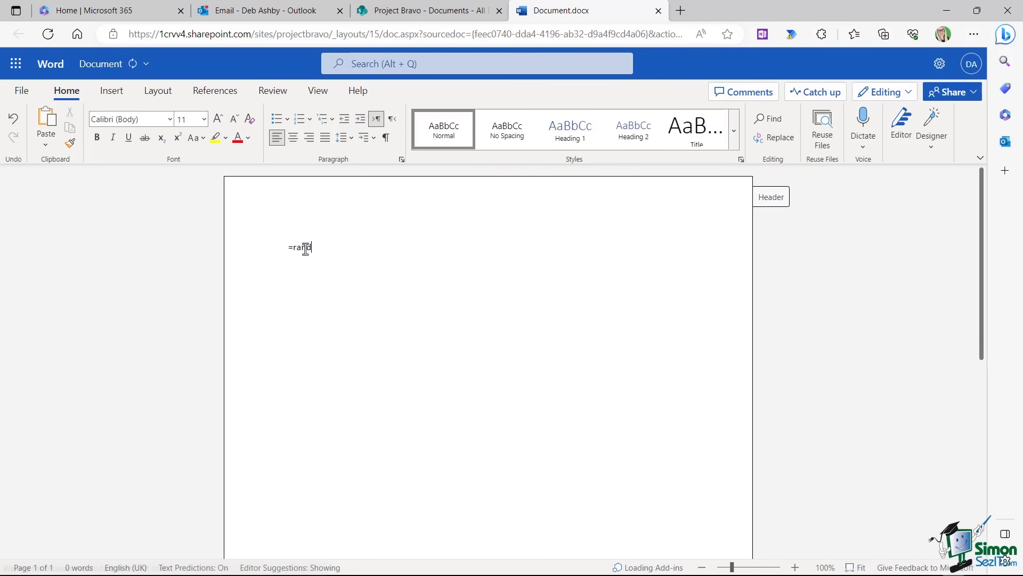
pyautogui.write('(3,4)')
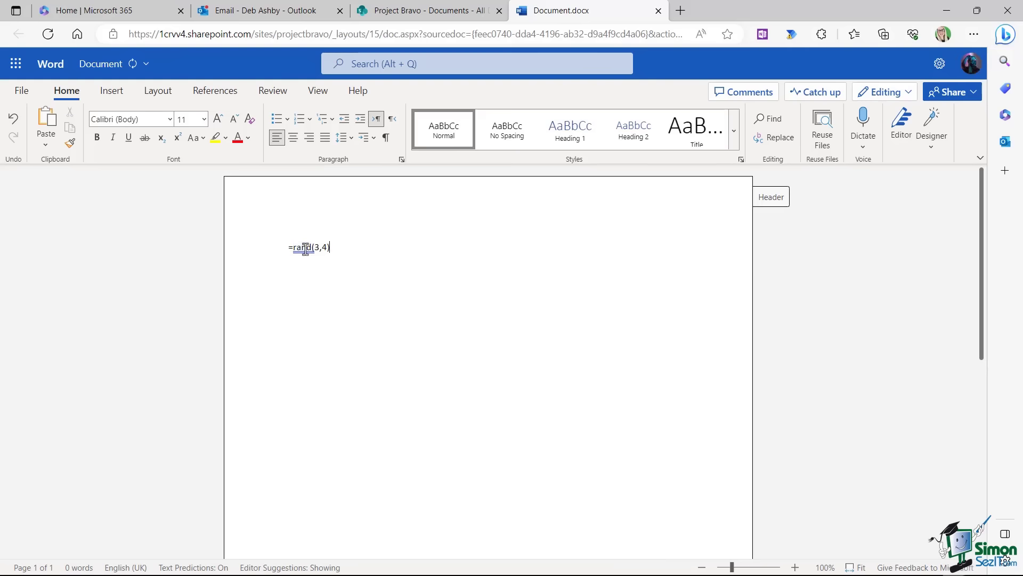
pyautogui.press('Return')
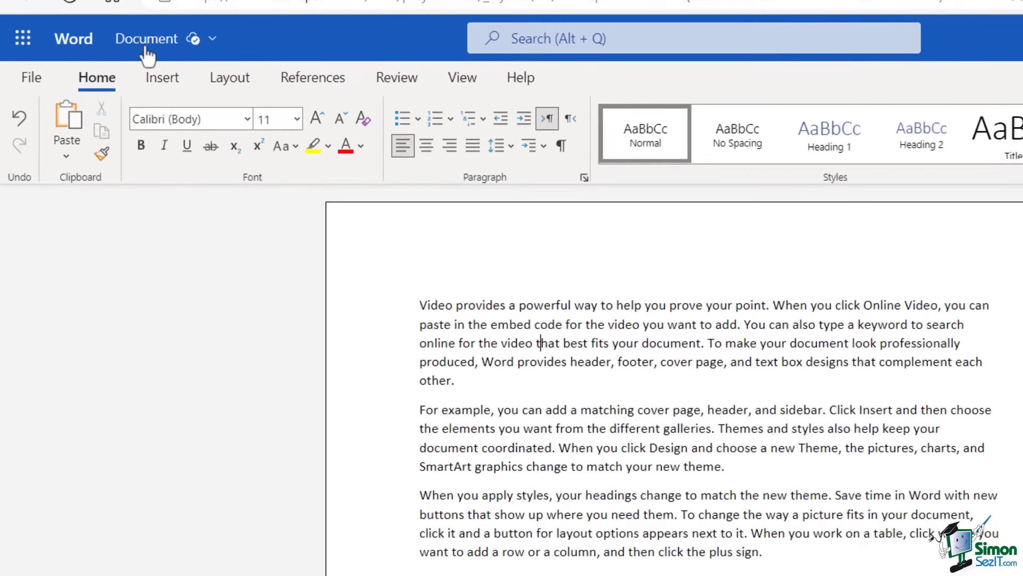
pyautogui.click(173, 52)
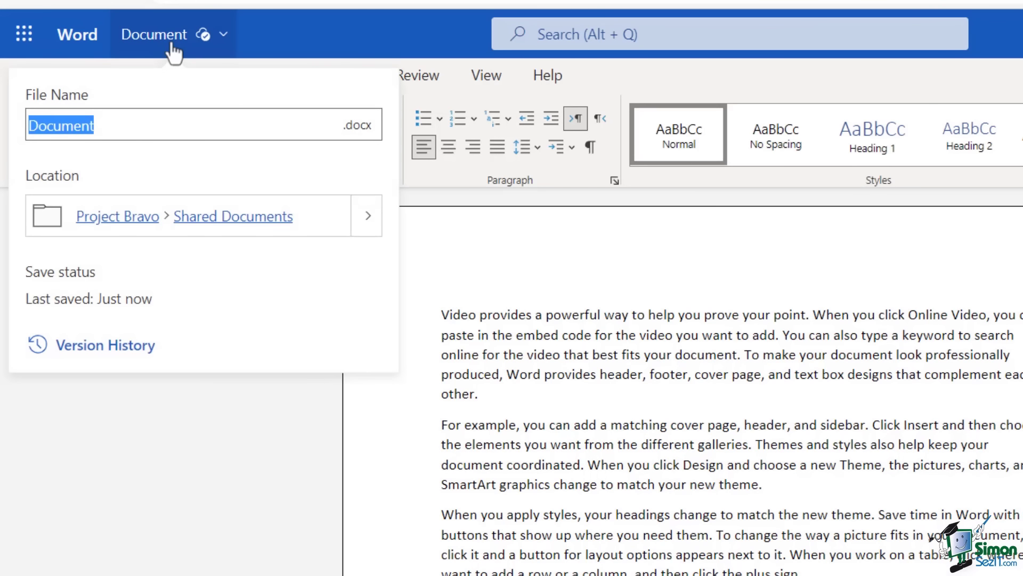
pyautogui.write('Proj')
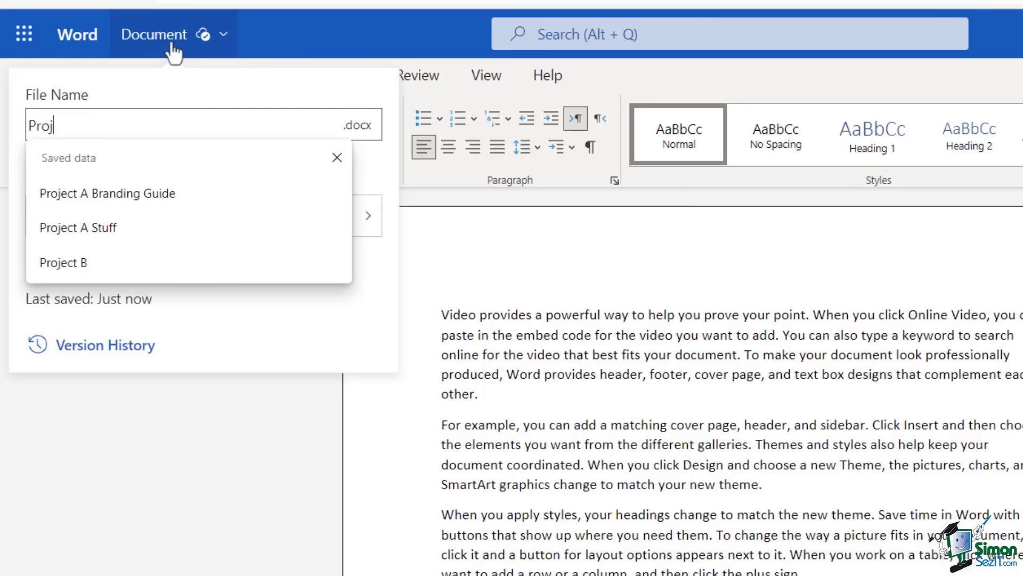
pyautogui.write('ect Bravo team')
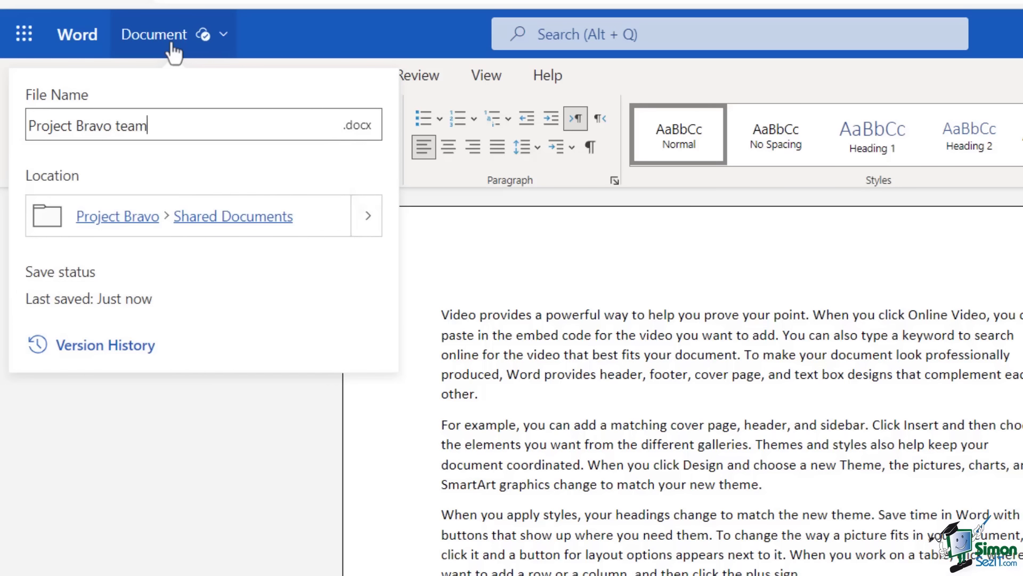
pyautogui.press('BackSpace')
pyautogui.press('BackSpace')
pyautogui.press('BackSpace')
pyautogui.press('BackSpace')
pyautogui.press('BackSpace')
pyautogui.write('Team Do')
pyautogui.press('BackSpace')
pyautogui.write('ocument')
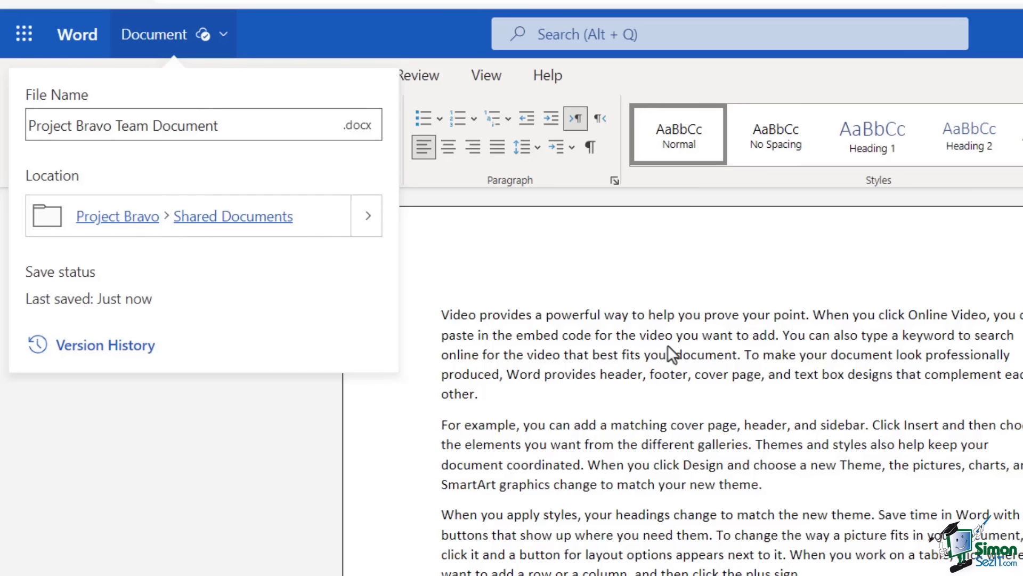
pyautogui.click(678, 301)
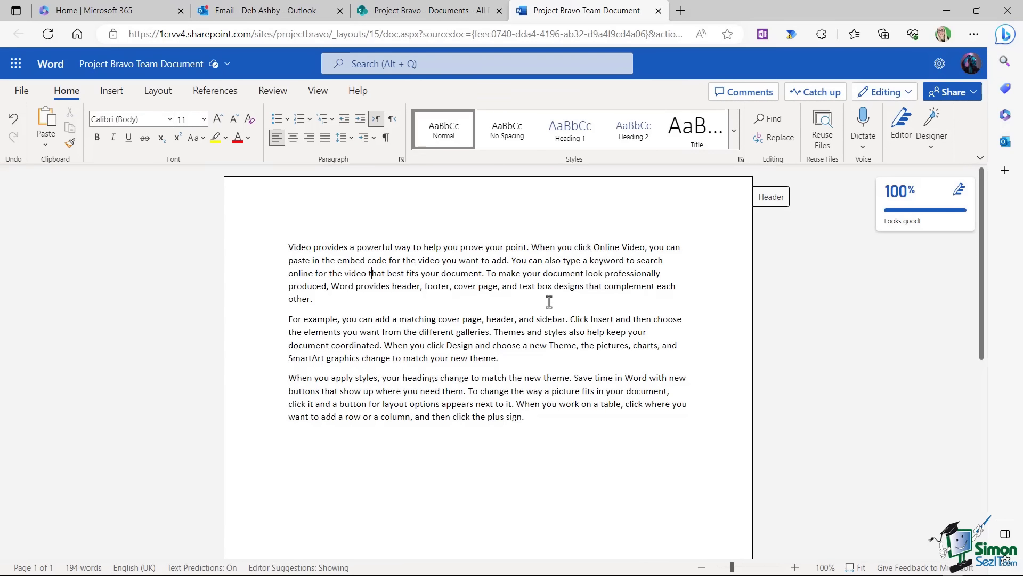
# Close the document and refresh the Documents library to show the renamed file.
pyautogui.click(659, 10)
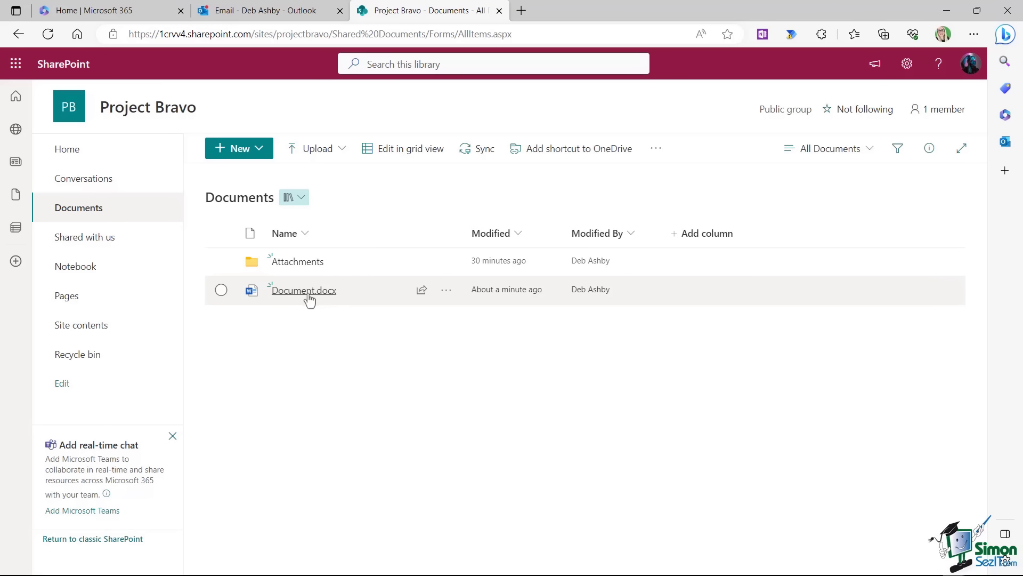
pyautogui.moveTo(308, 297)
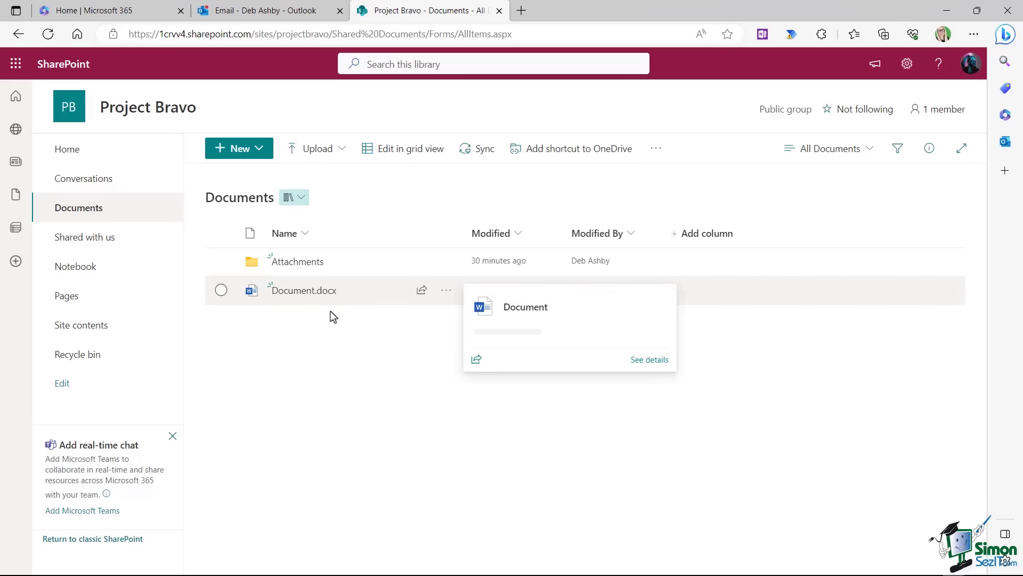
pyautogui.click(51, 38)
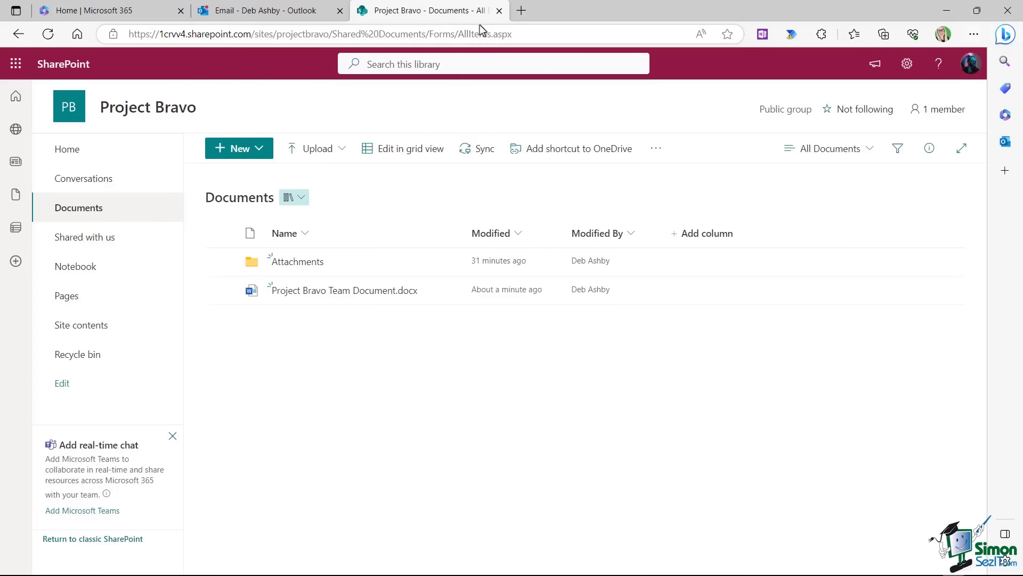
# Close the SharePoint site and browse Project Bravo's group files in Outlook.
pyautogui.click(499, 11)
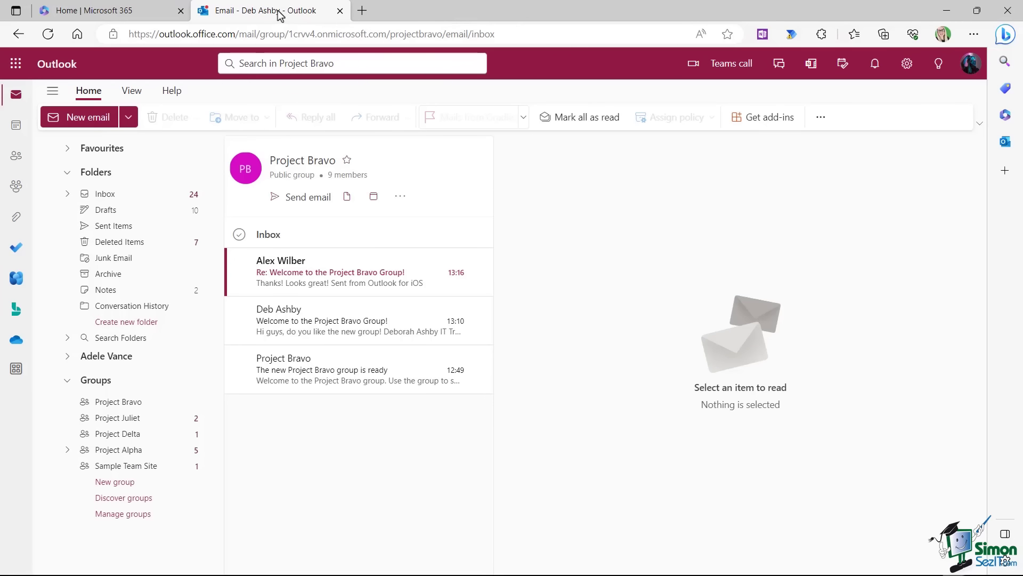
pyautogui.click(347, 198)
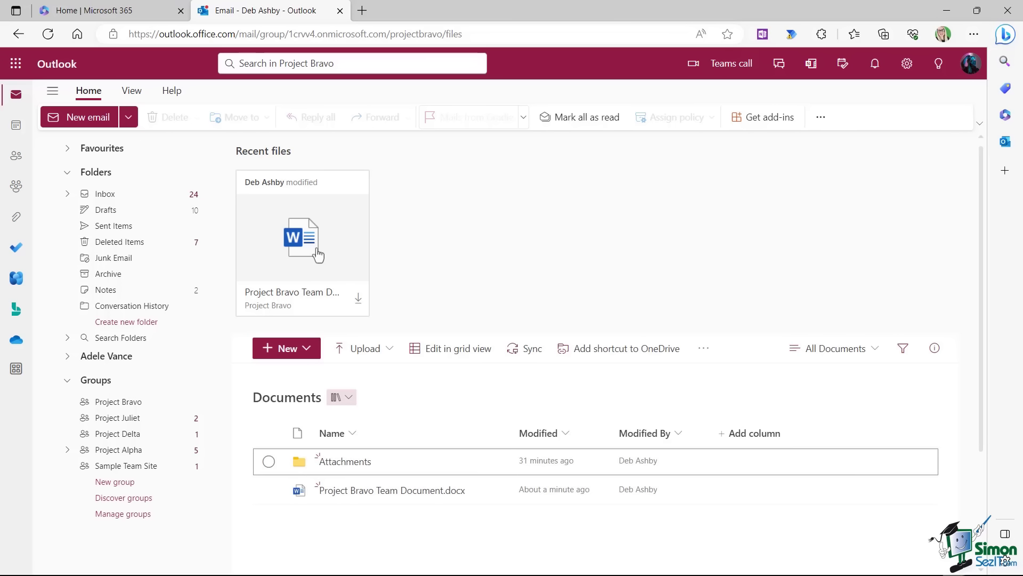
pyautogui.scroll(-3, 482, 321)
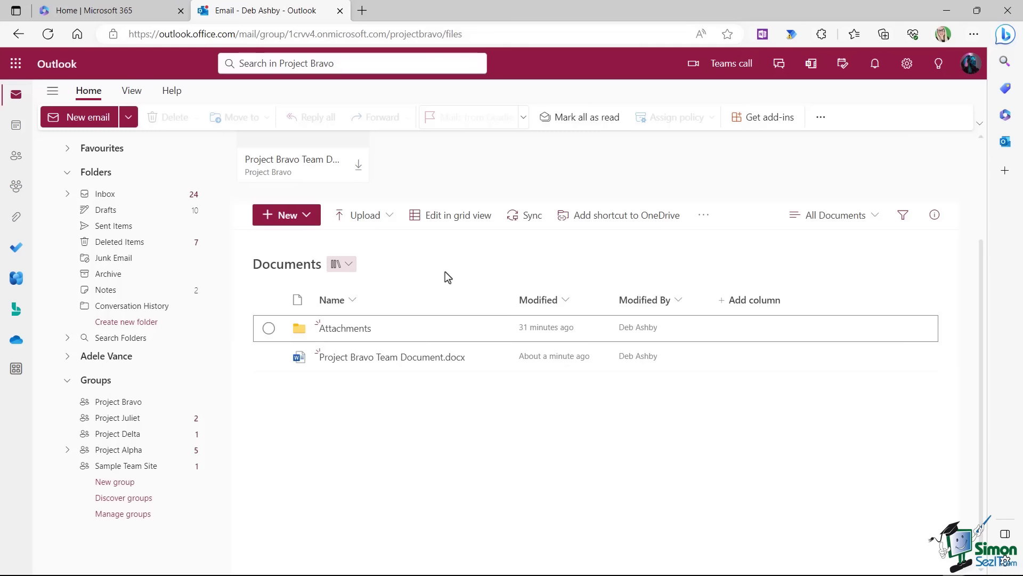
pyautogui.scroll(3, 446, 272)
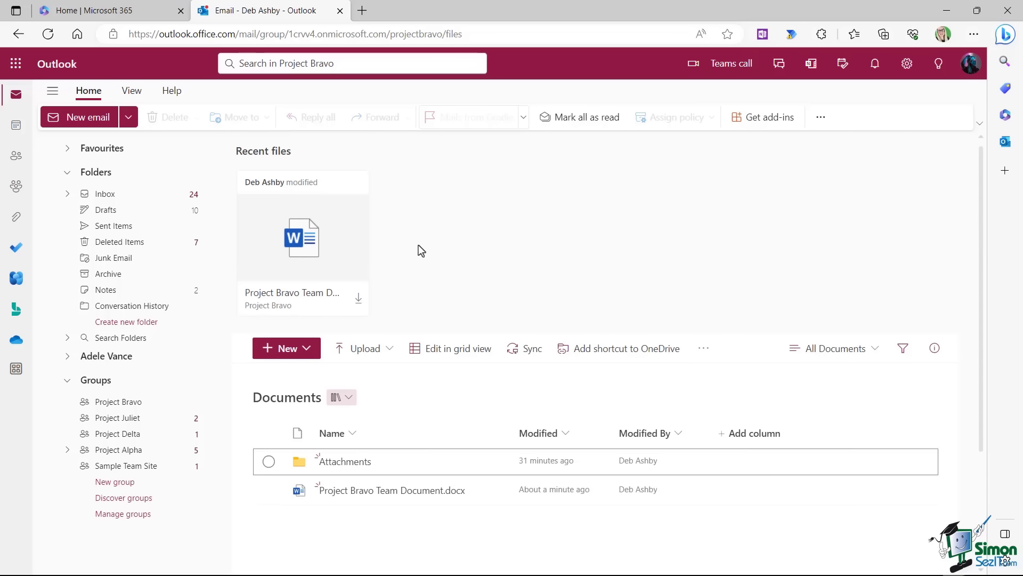
pyautogui.scroll(-3, 419, 246)
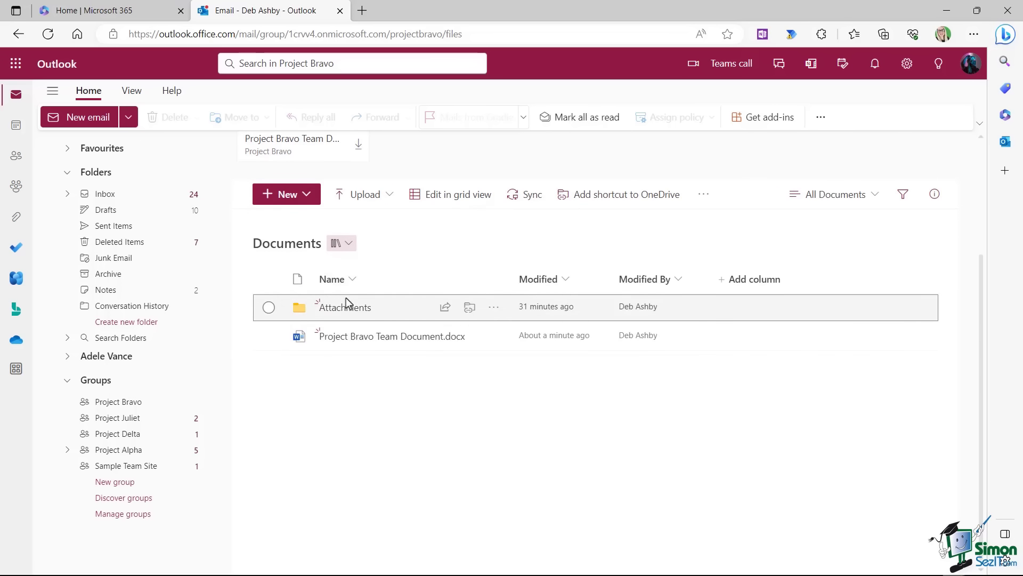
# Check the upload and new-item menus, then open the Project Bravo group inbox.
pyautogui.click(388, 194)
pyautogui.click(307, 195)
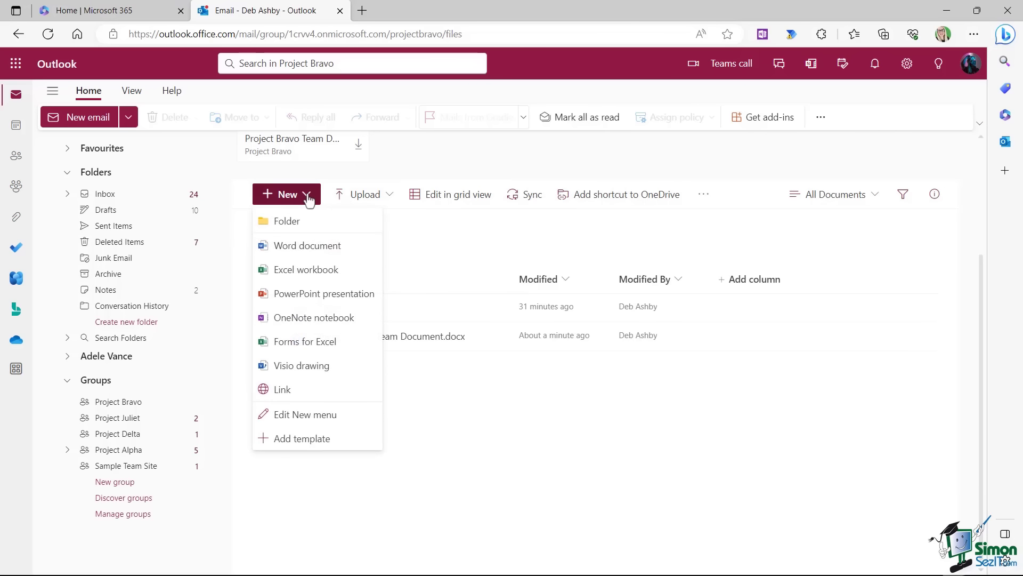
pyautogui.click(472, 497)
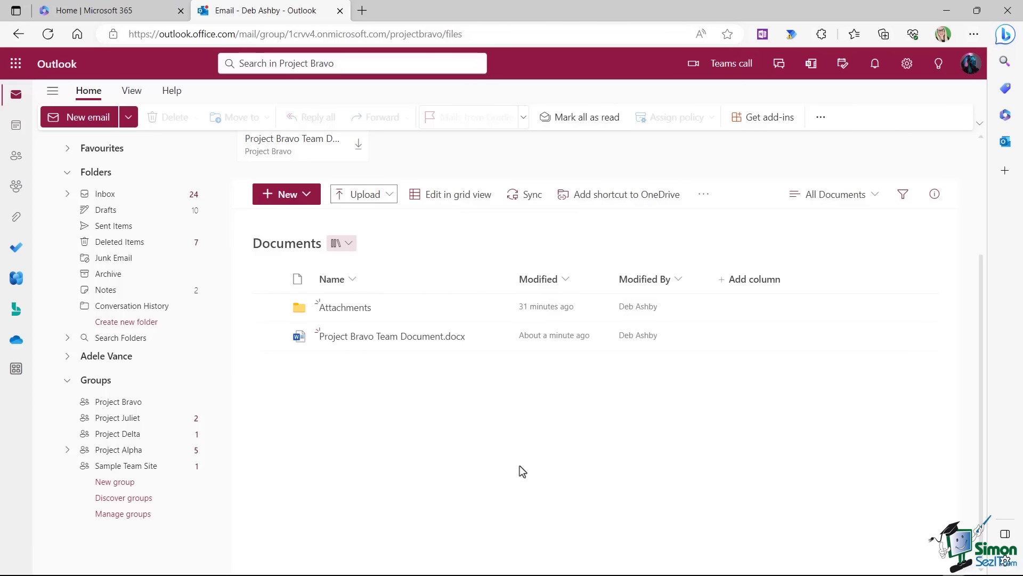
pyautogui.click(126, 401)
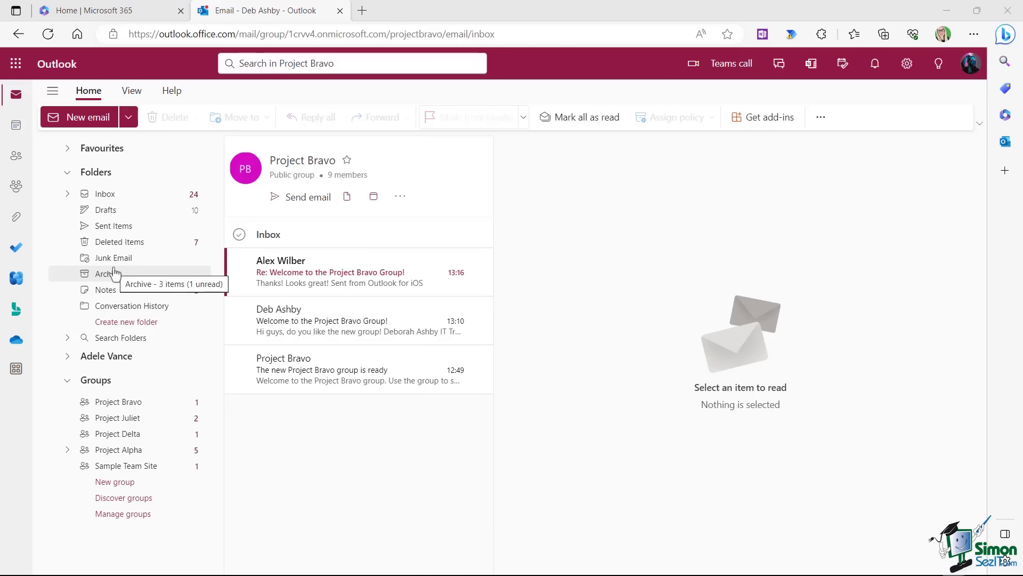
# Start a new email to the Project Bravo group with the subject 'Check out this file!'.
pyautogui.click(103, 196)
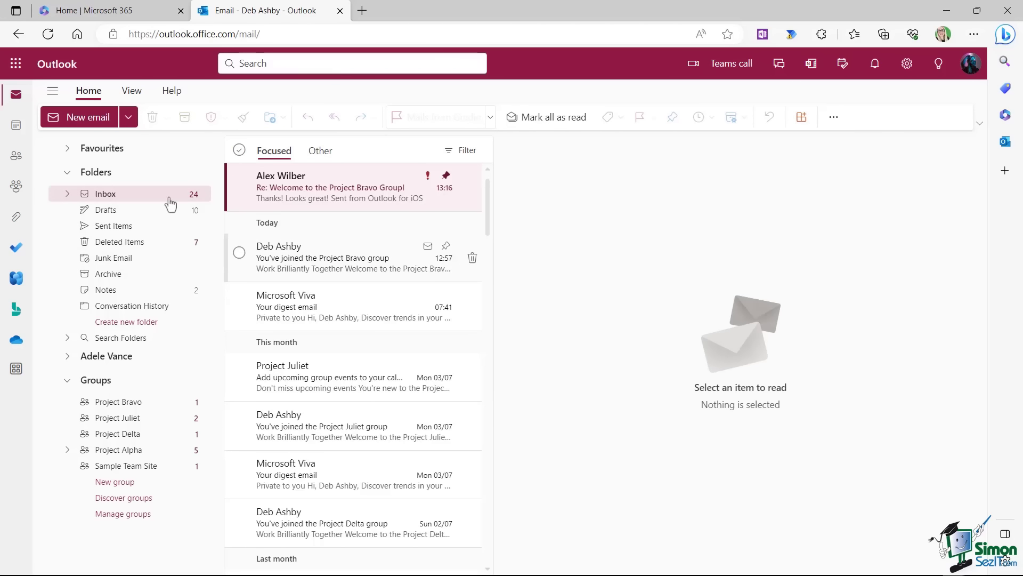
pyautogui.click(81, 117)
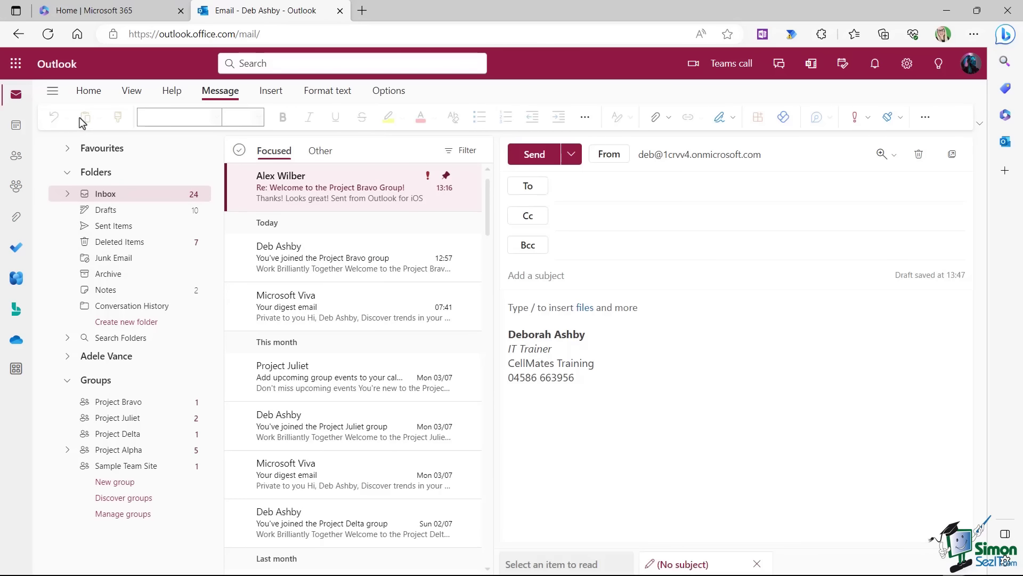
pyautogui.write('projec')
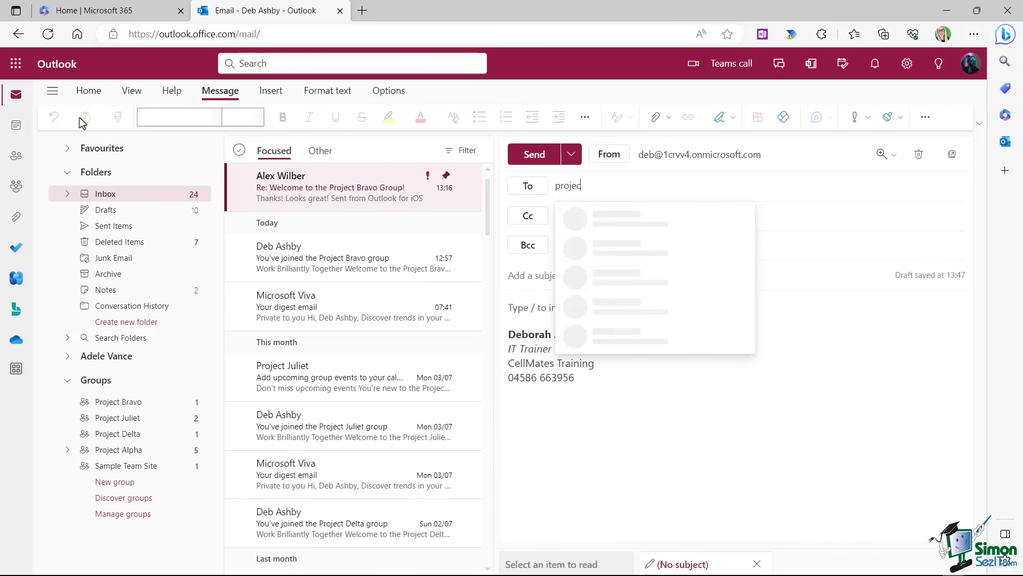
pyautogui.write('t bra')
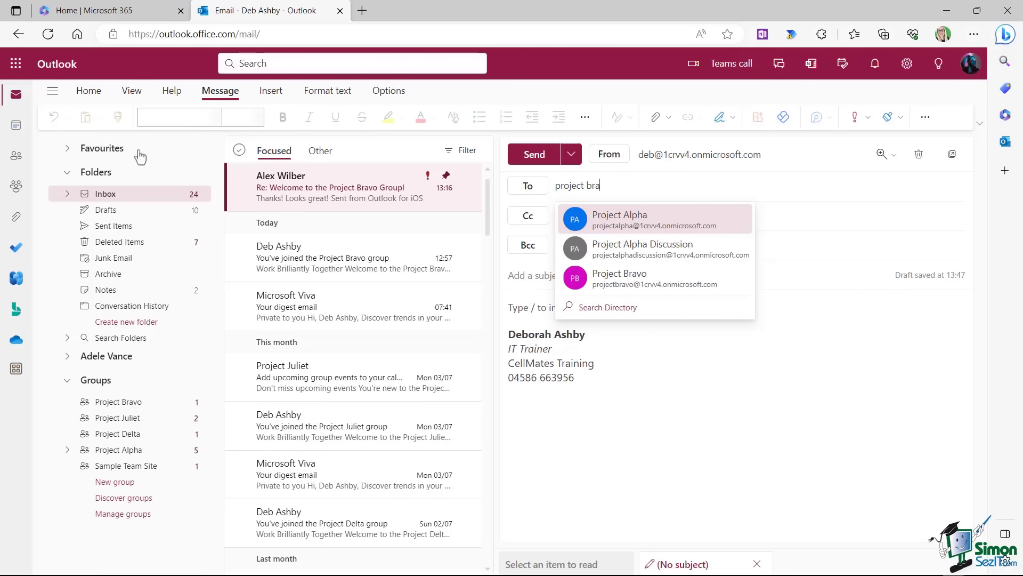
pyautogui.click(636, 287)
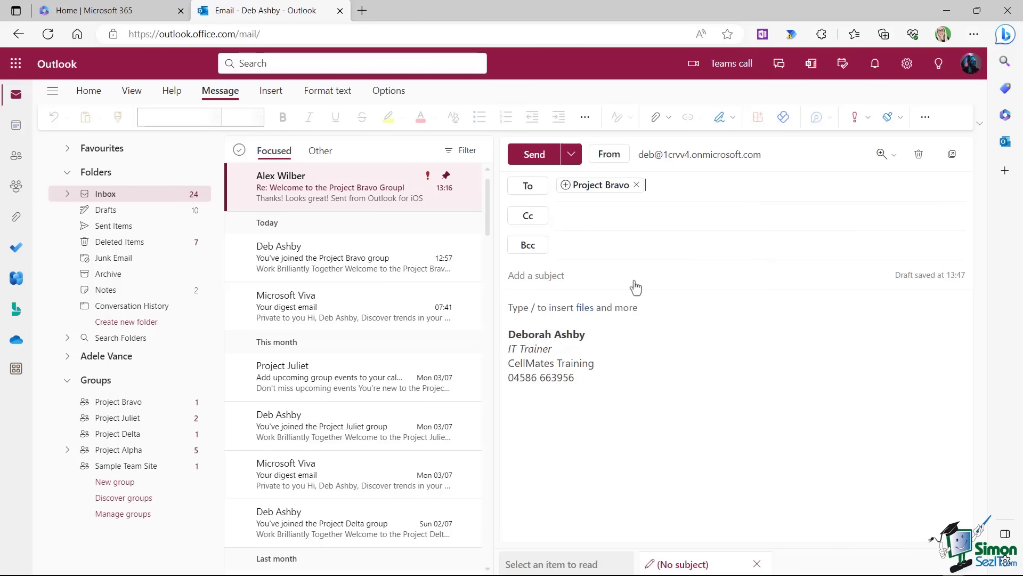
pyautogui.click(520, 277)
pyautogui.write('Check out this file!')
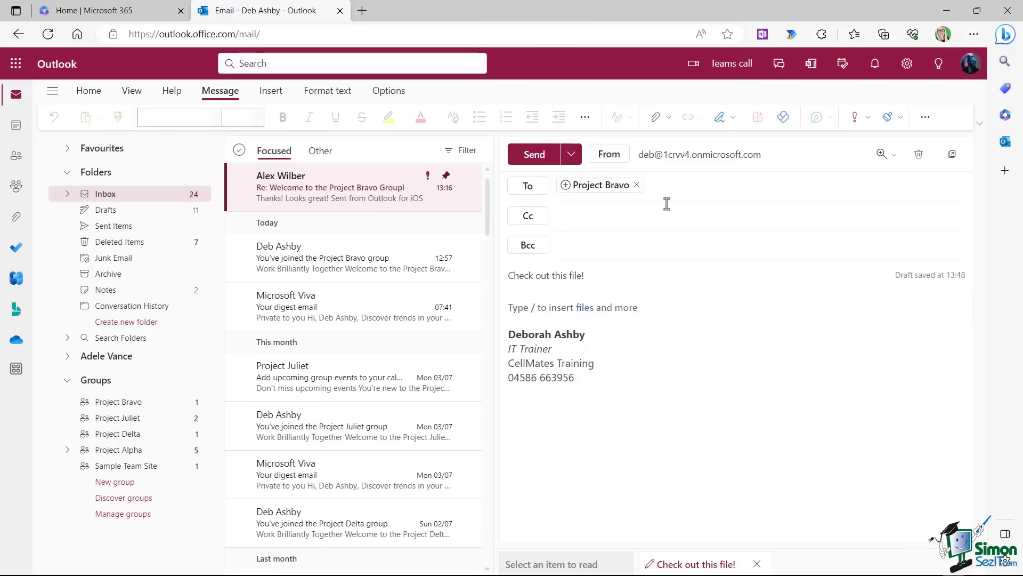
# Insert a link to Training Spreadsheet in the body using / and send the email.
pyautogui.click(670, 120)
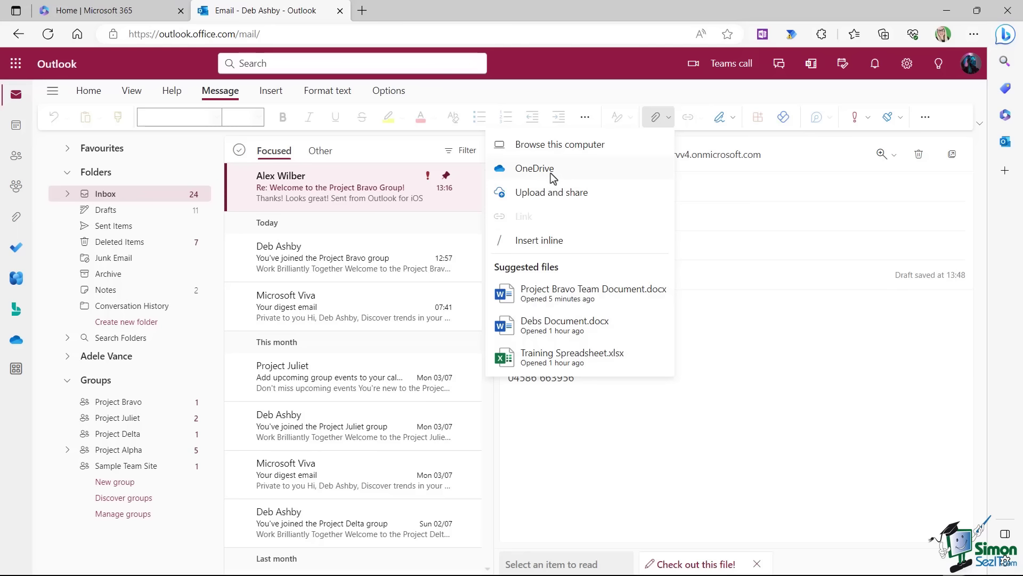
pyautogui.click(606, 313)
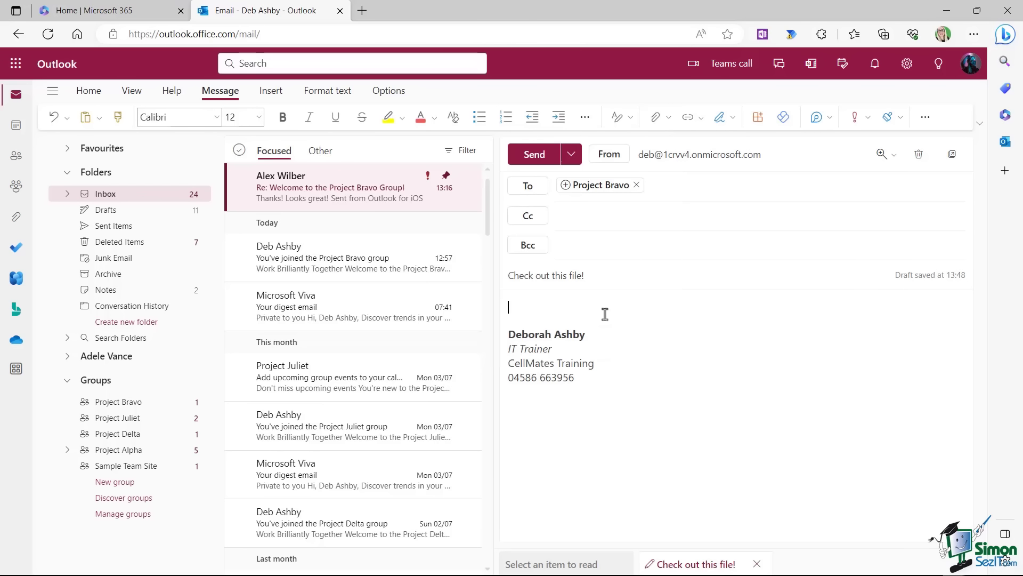
pyautogui.write('/')
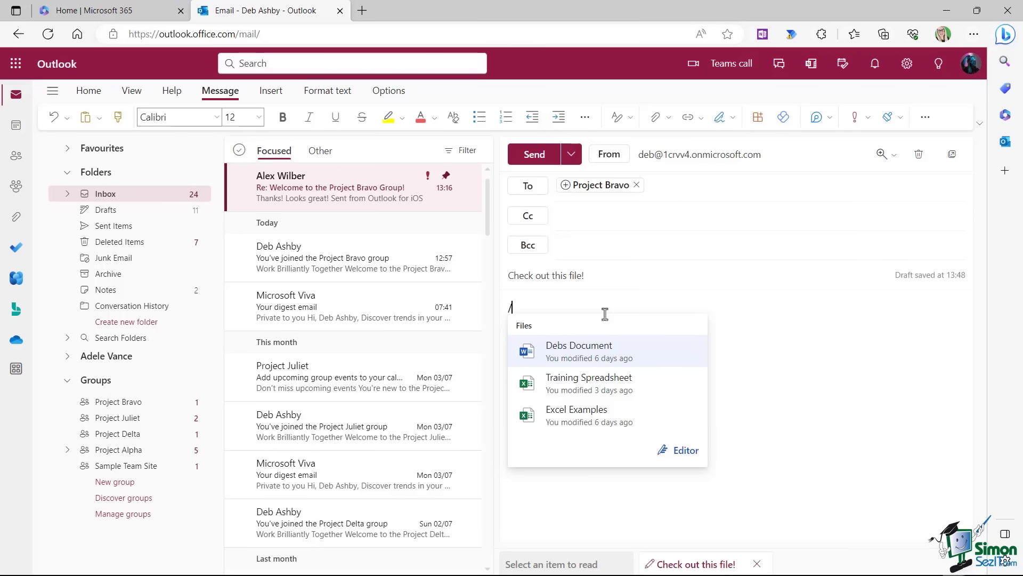
pyautogui.click(625, 388)
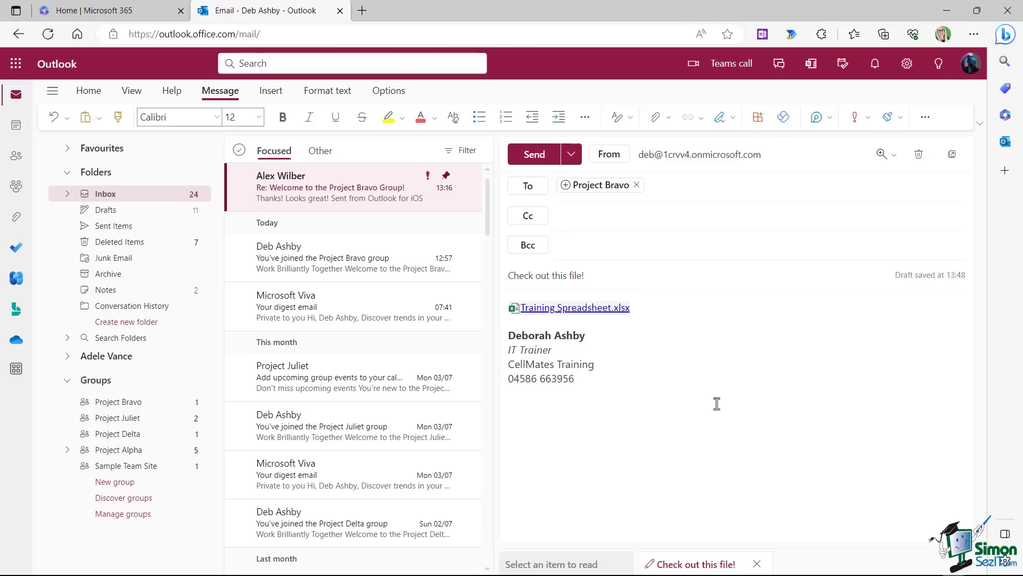
pyautogui.click(534, 155)
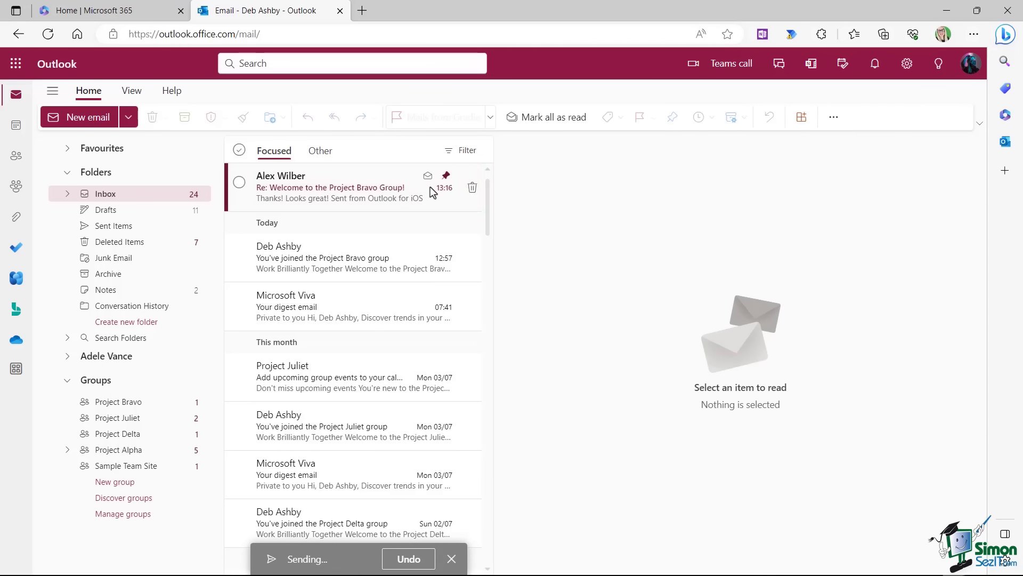
# In the Project Bravo group mail, open 'Check out this file!' and its Training Spreadsheet link.
pyautogui.click(139, 409)
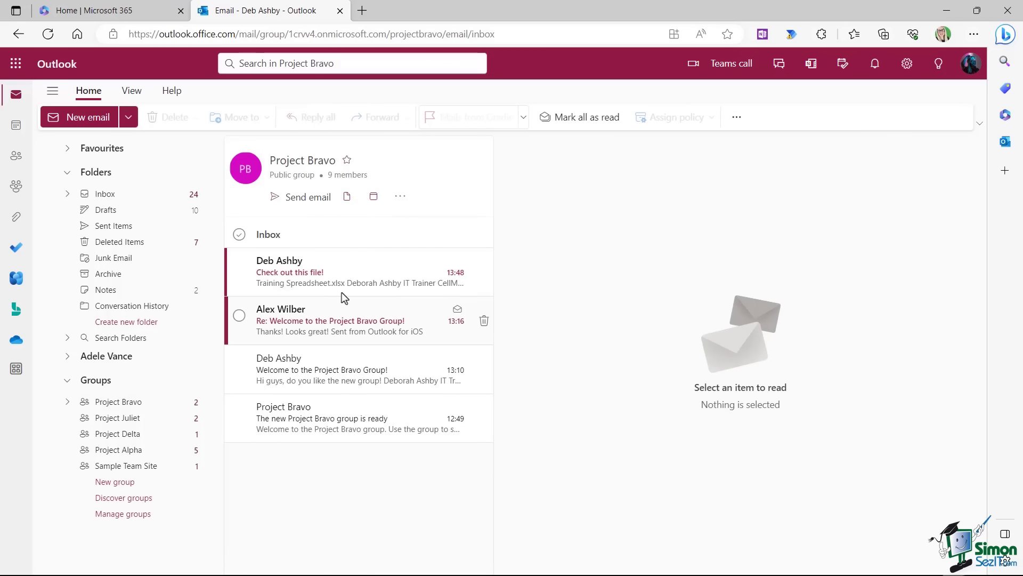
pyautogui.click(373, 272)
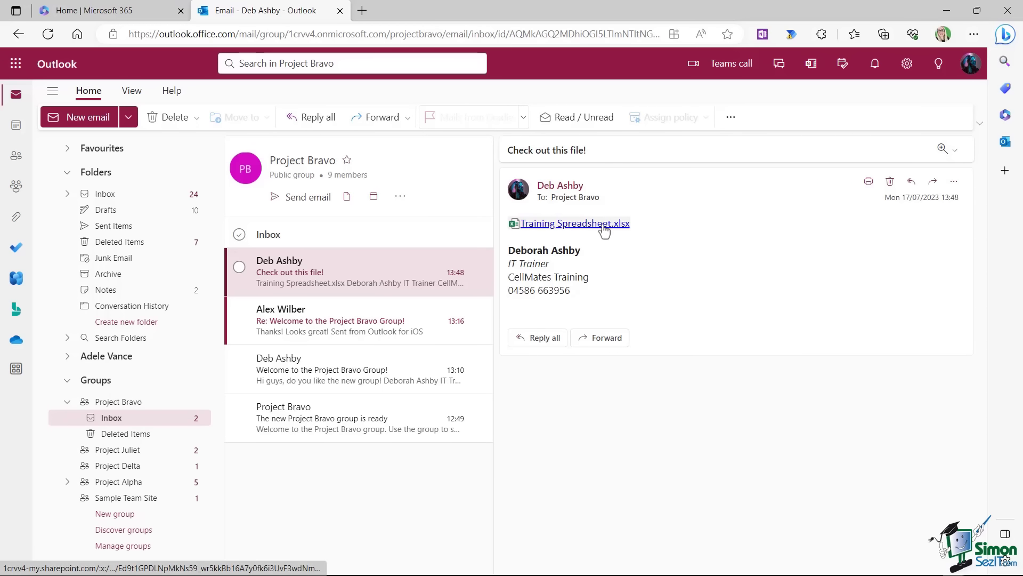
pyautogui.click(604, 224)
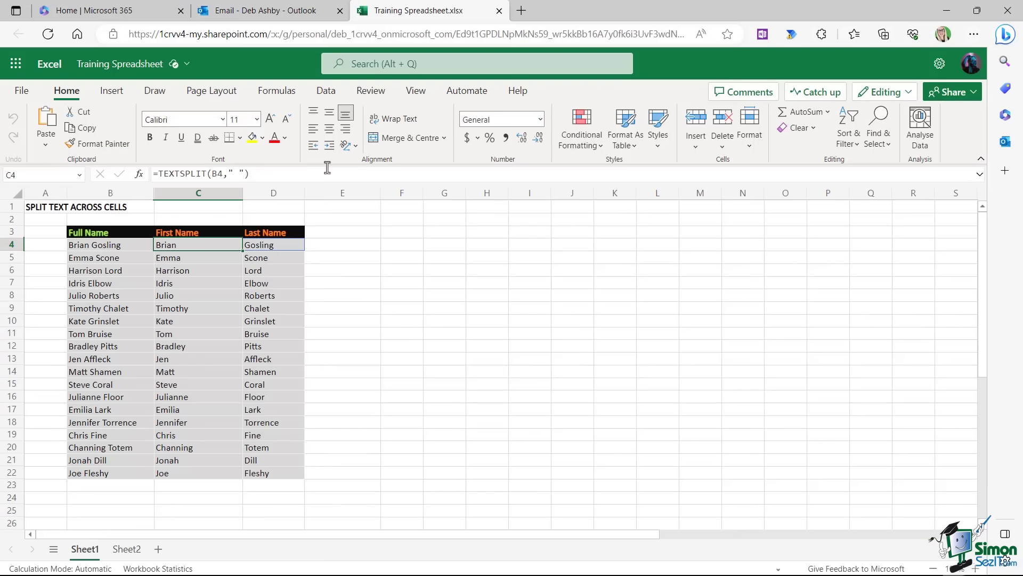
# Check the Project Bravo group's Files view, then return to the Training Spreadsheet workbook.
pyautogui.click(266, 12)
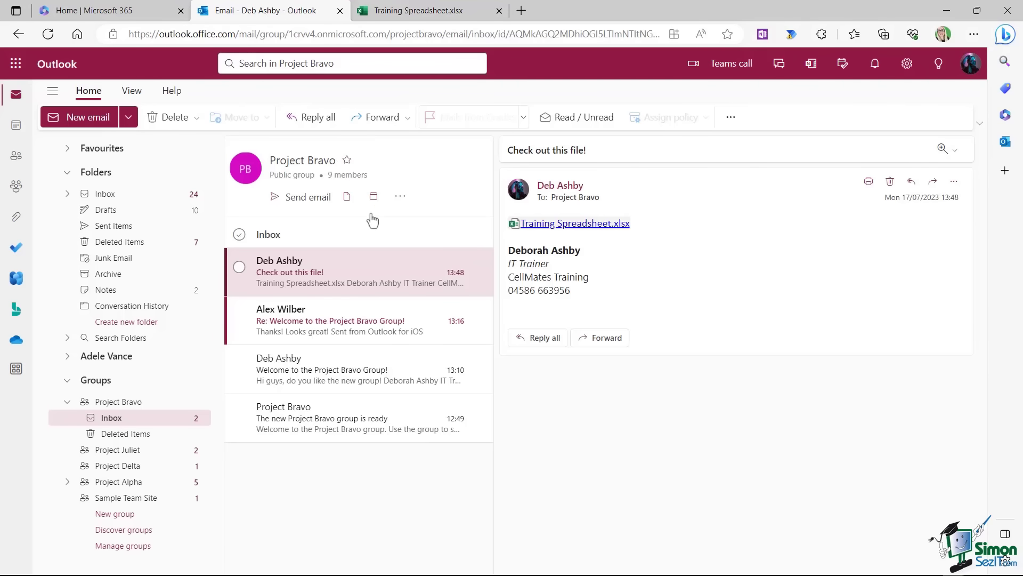
pyautogui.click(347, 197)
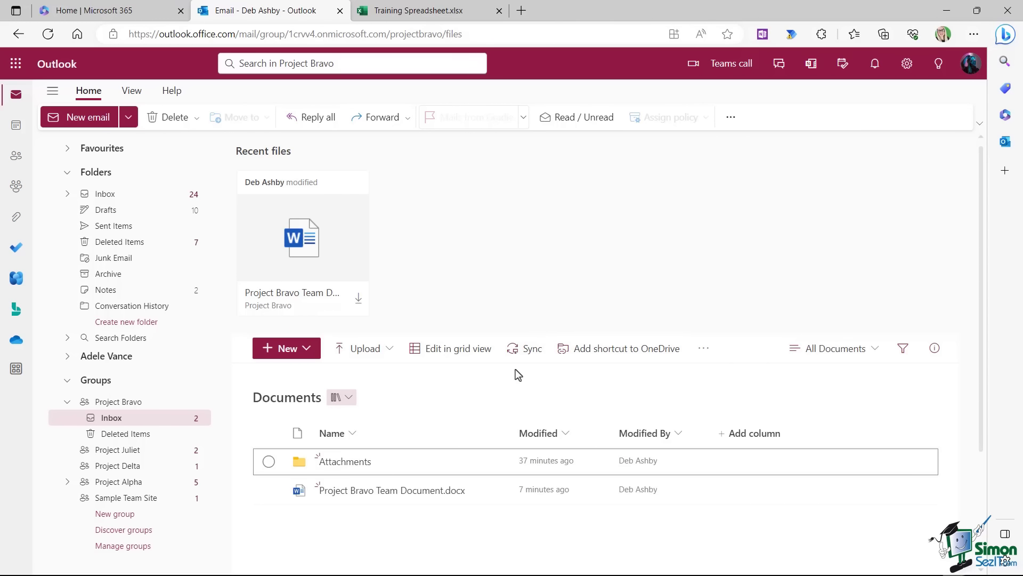
pyautogui.click(443, 16)
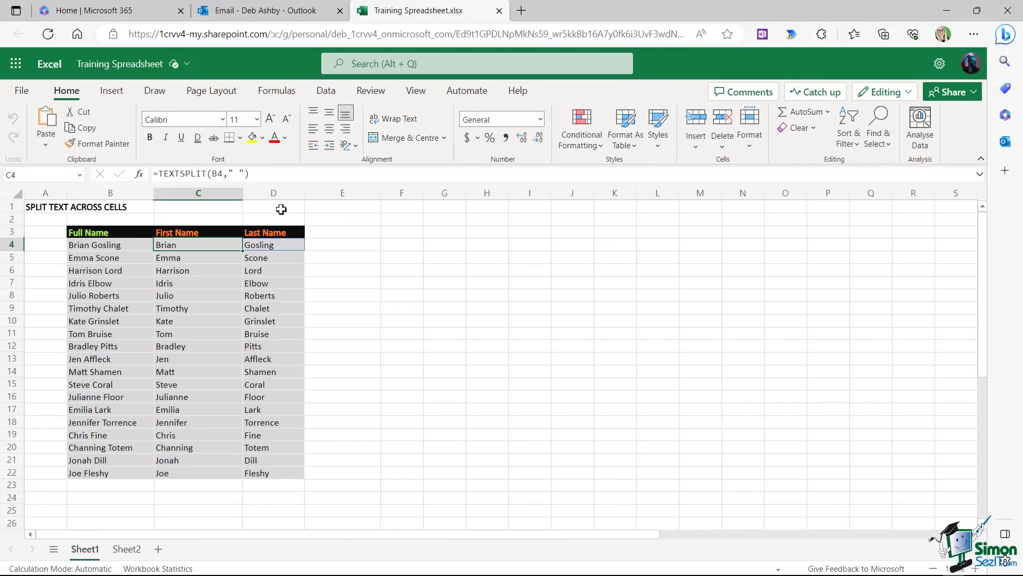
# Move Training Spreadsheet.xlsx to the Project Bravo Documents library and close the workbook.
pyautogui.click(117, 64)
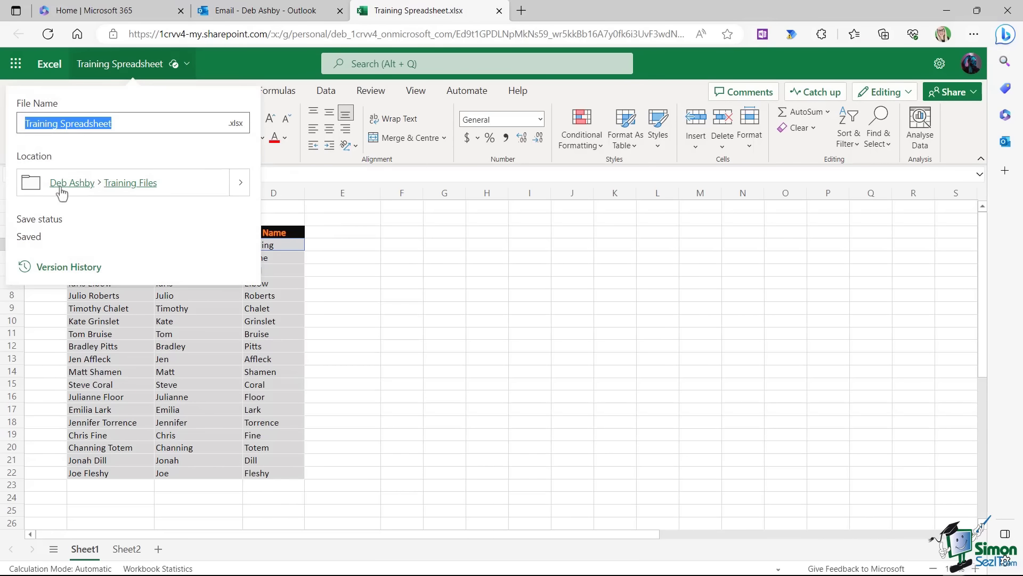
pyautogui.click(240, 183)
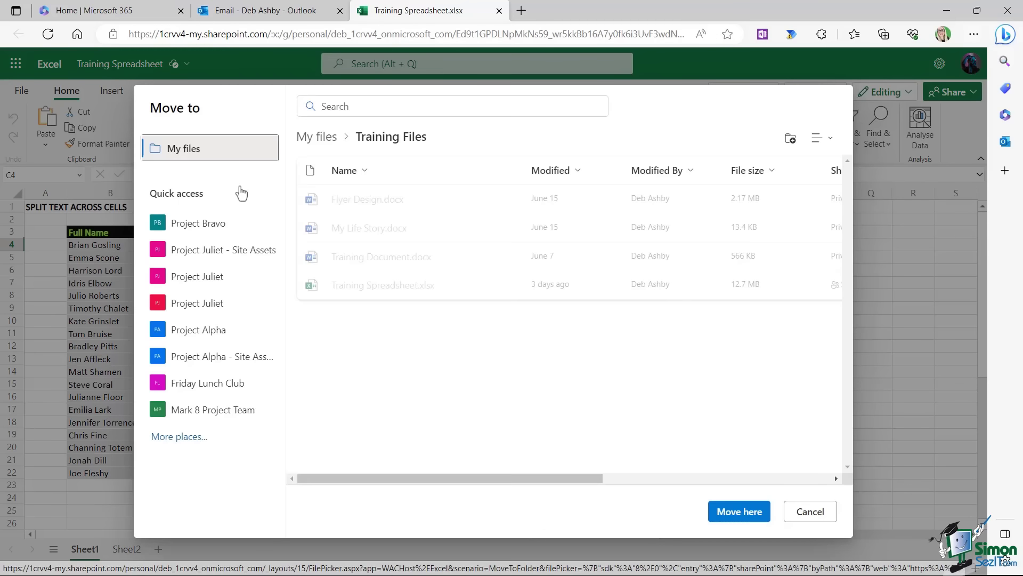
pyautogui.click(186, 226)
pyautogui.click(185, 228)
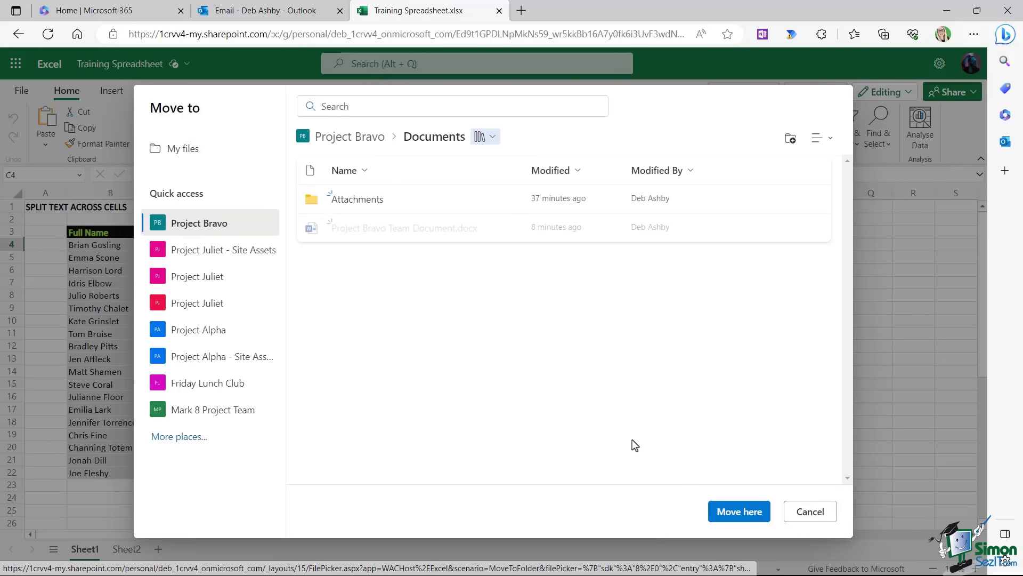
pyautogui.click(743, 512)
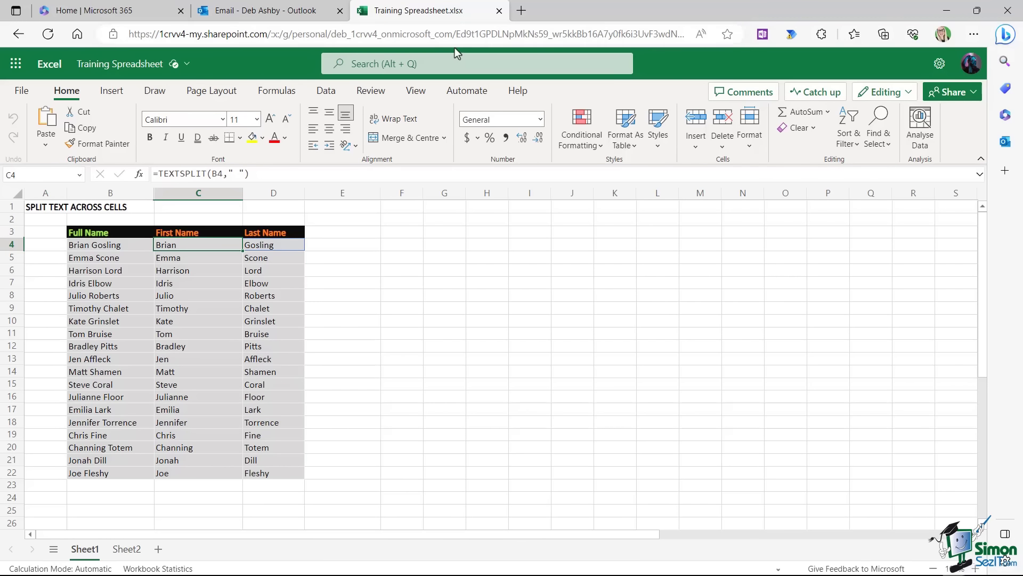
pyautogui.click(500, 11)
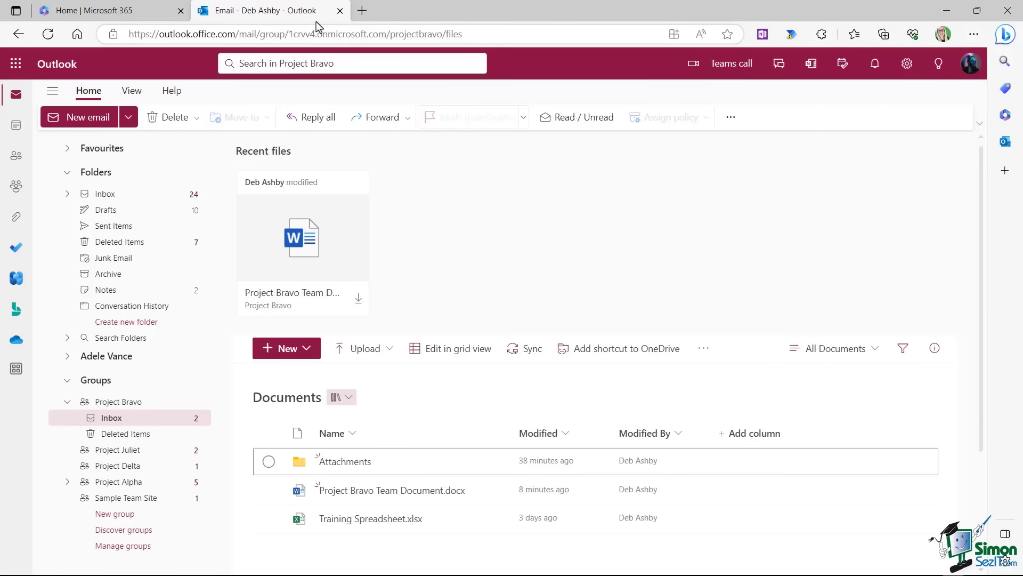
# Scroll the group's Files view and return to the Project Bravo group inbox.
pyautogui.scroll(-3, 500, 257)
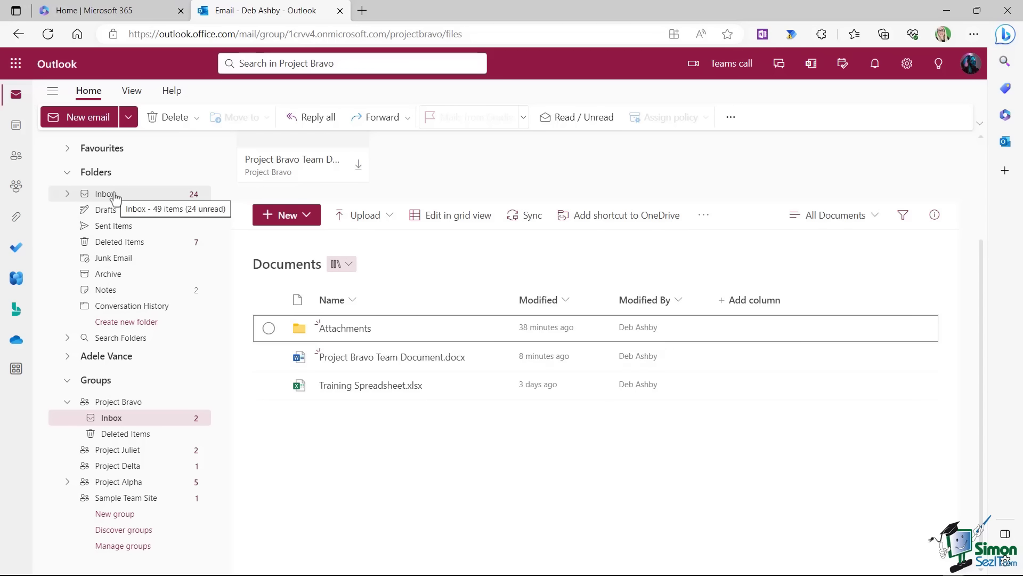
pyautogui.click(104, 415)
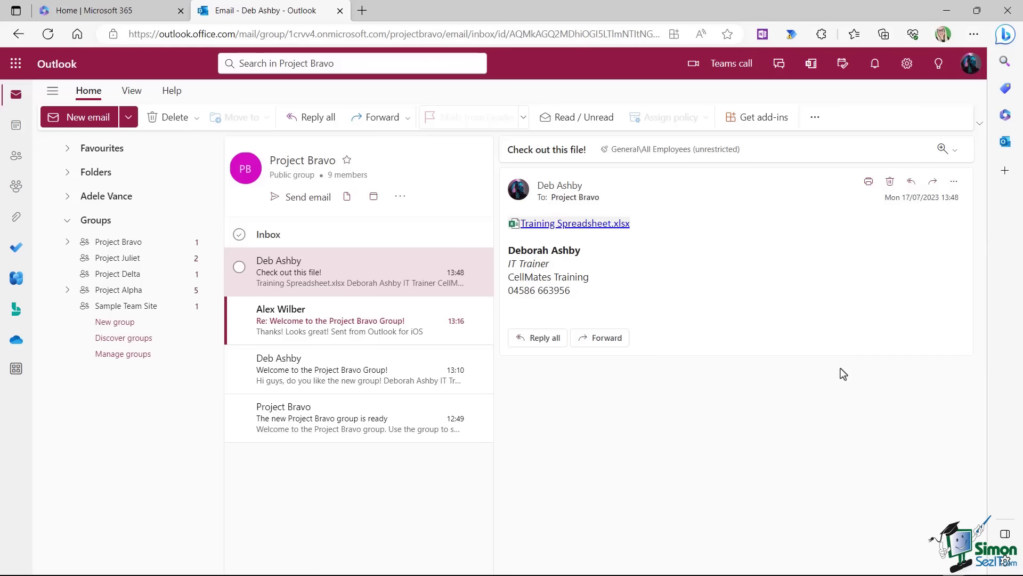
pyautogui.click(118, 243)
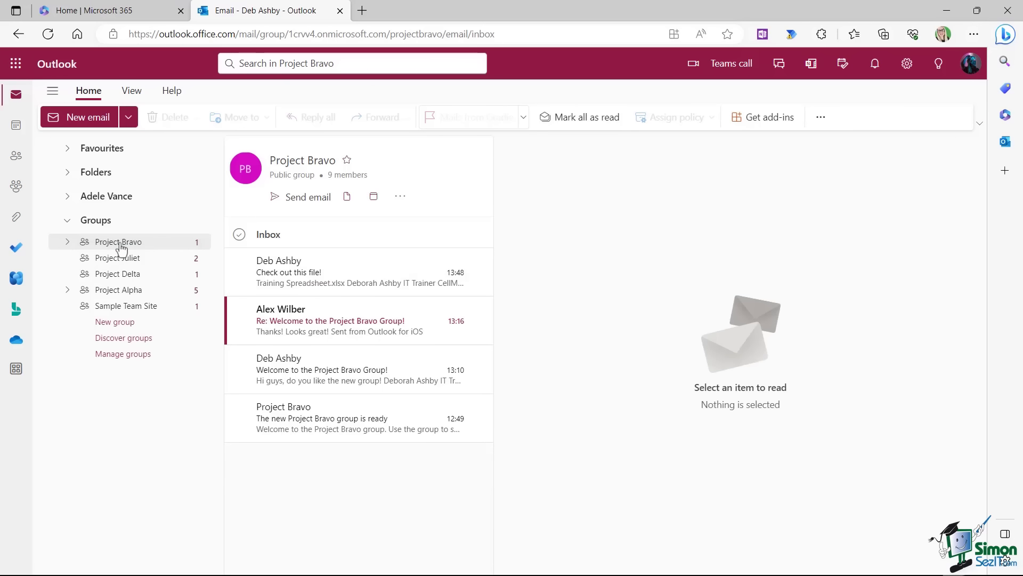
pyautogui.click(400, 196)
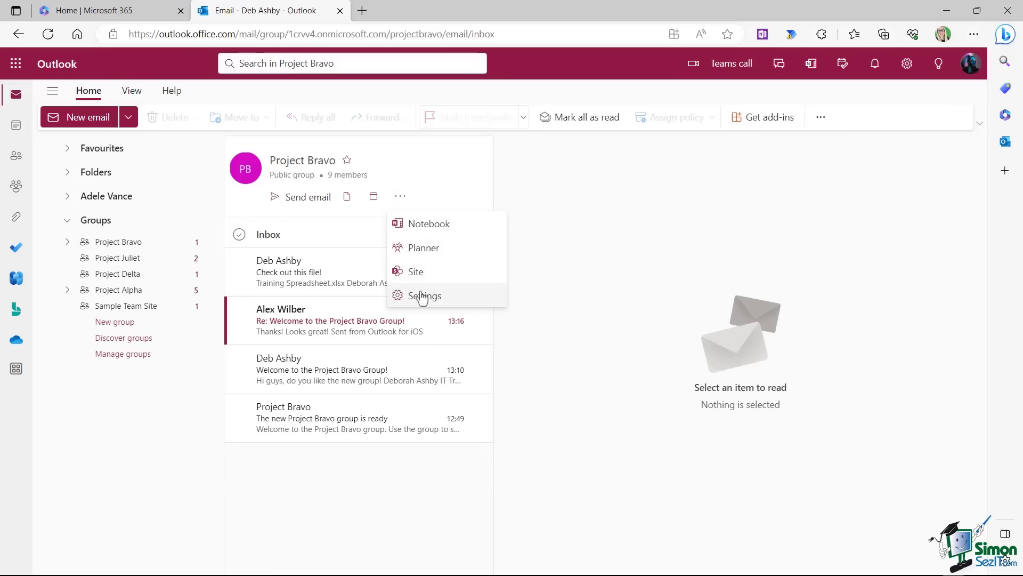
pyautogui.click(422, 296)
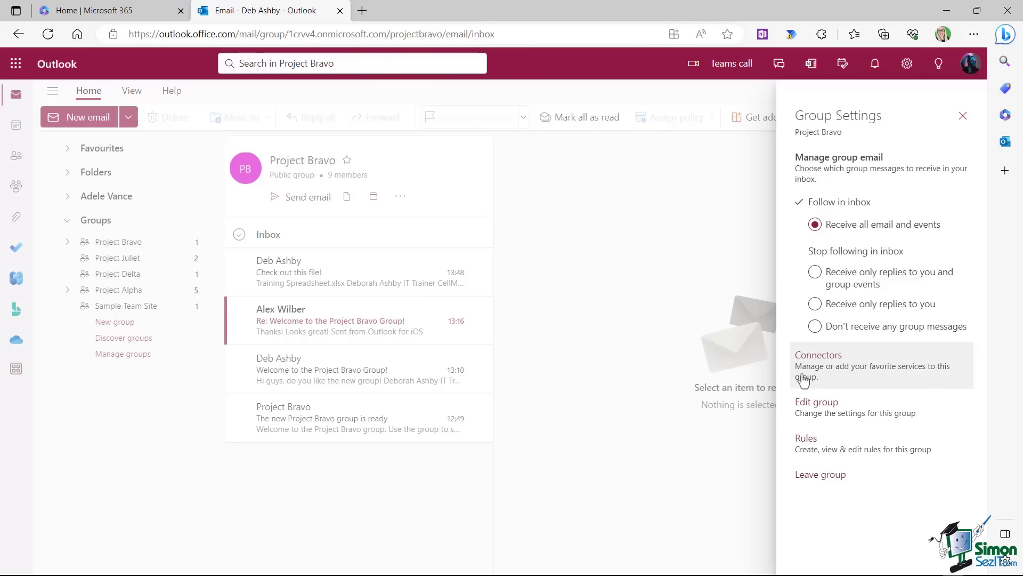
pyautogui.click(827, 361)
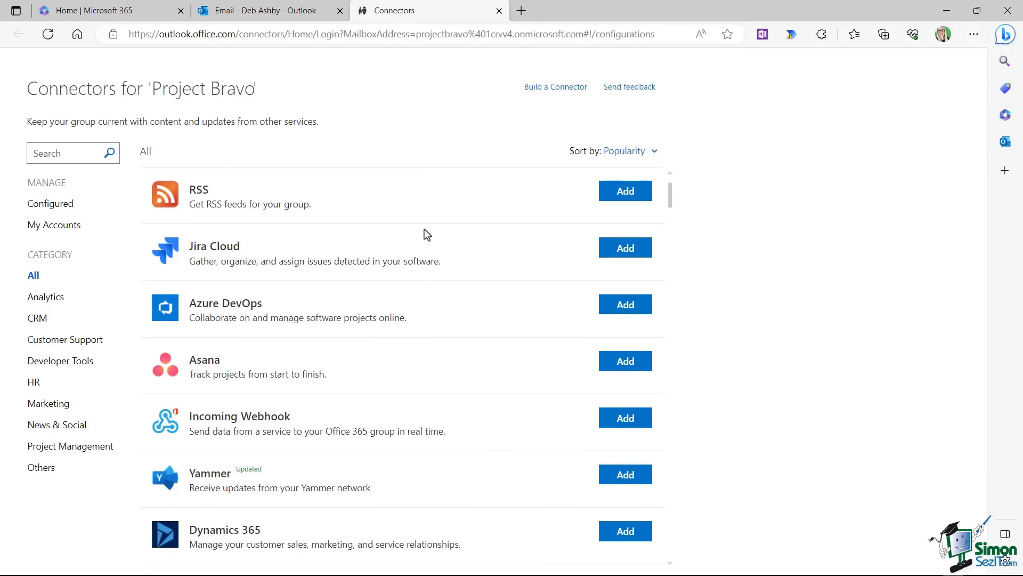
pyautogui.scroll(-8, 272, 218)
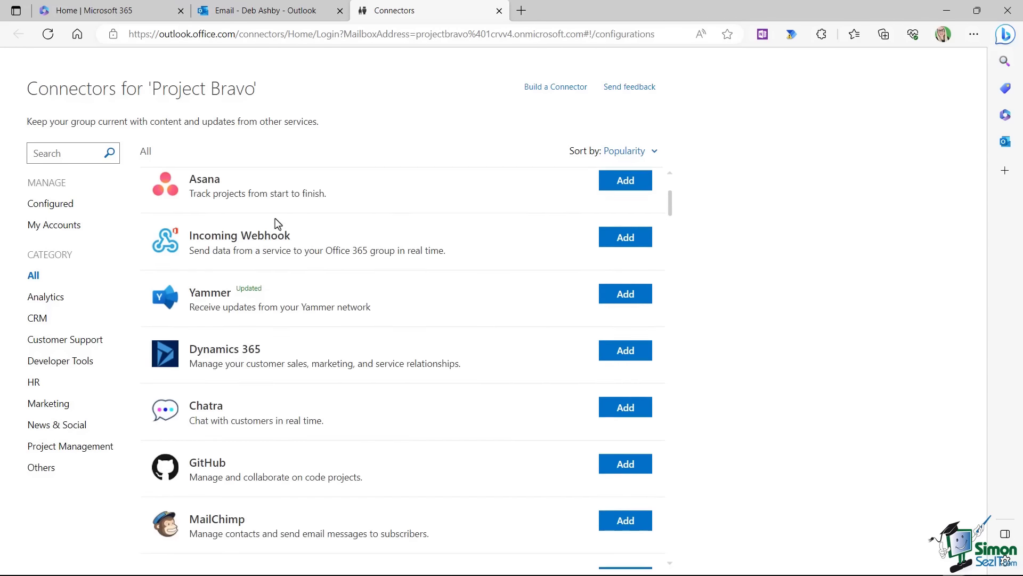
pyautogui.scroll(-5, 270, 218)
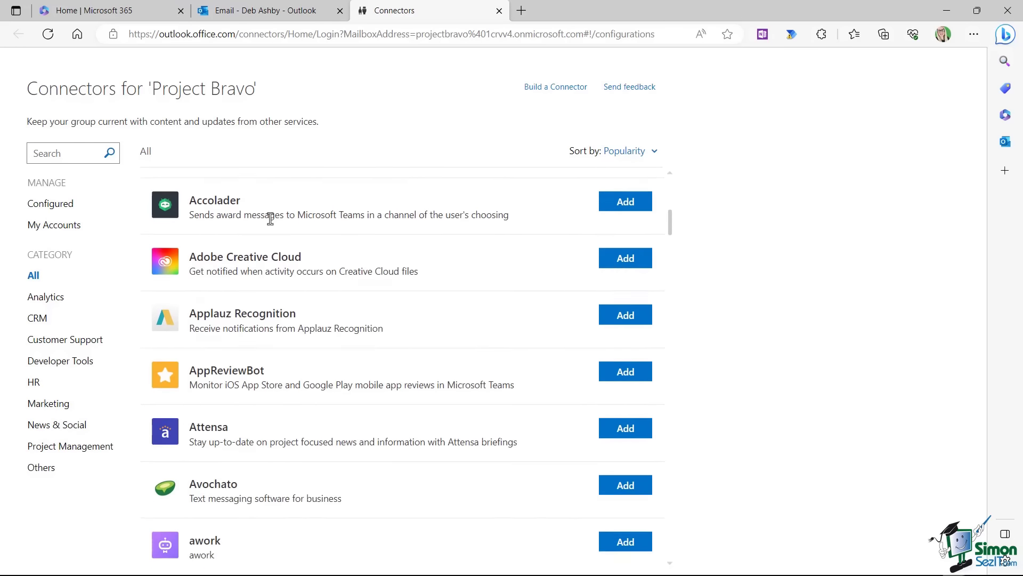
pyautogui.scroll(-3, 270, 218)
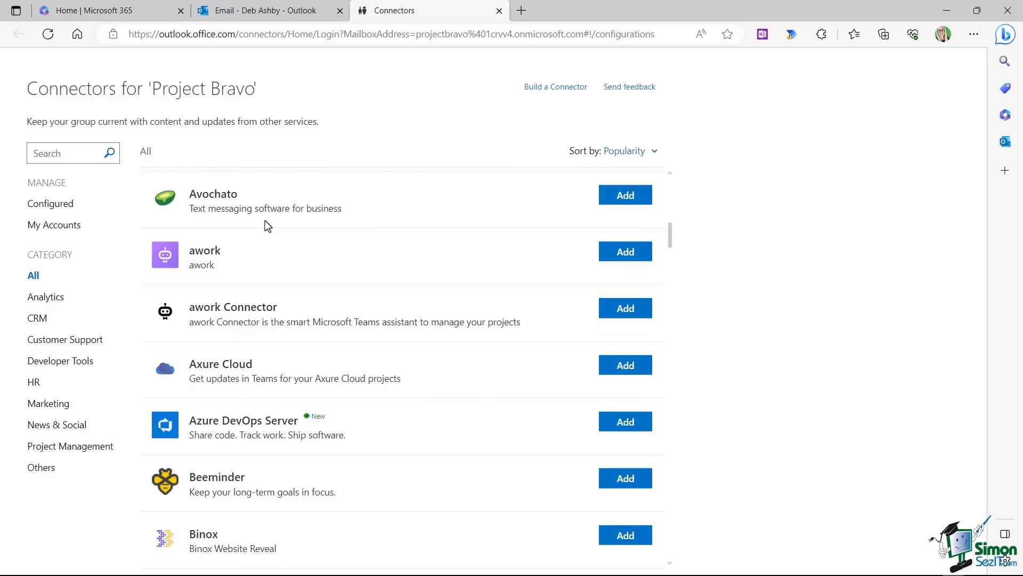
pyautogui.scroll(-6, 257, 234)
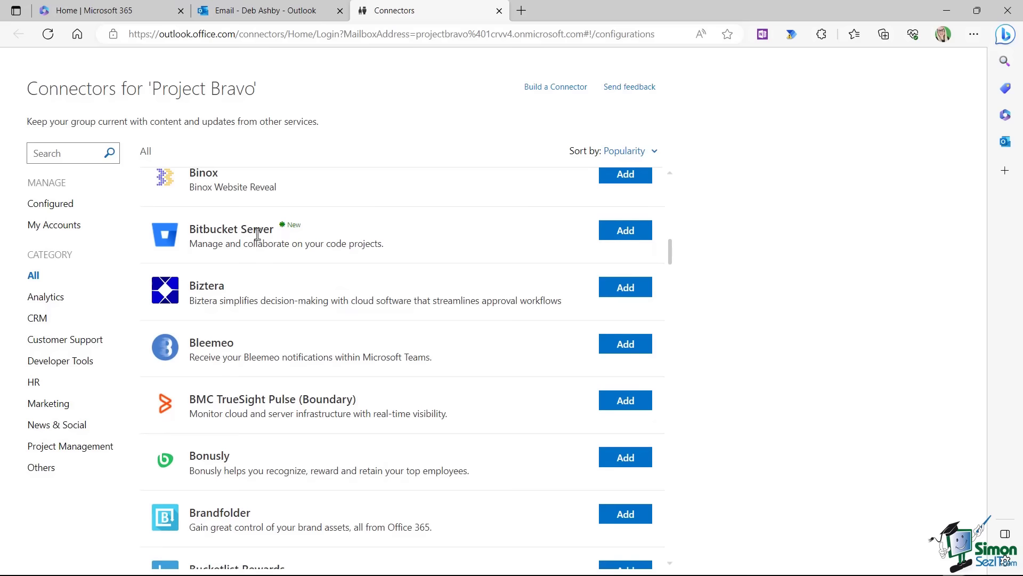
pyautogui.scroll(6, 257, 234)
pyautogui.scroll(15, 257, 234)
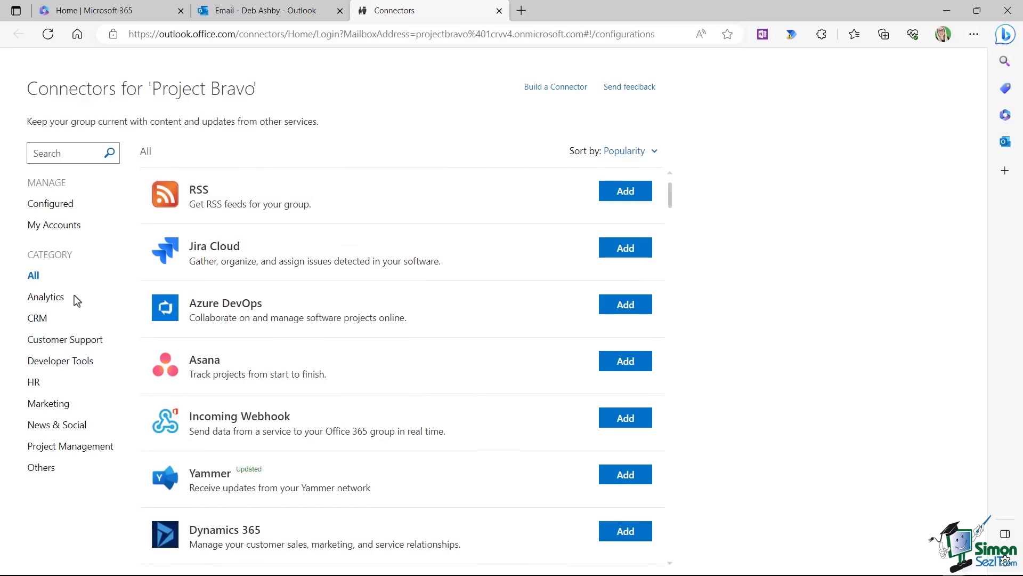
pyautogui.click(48, 303)
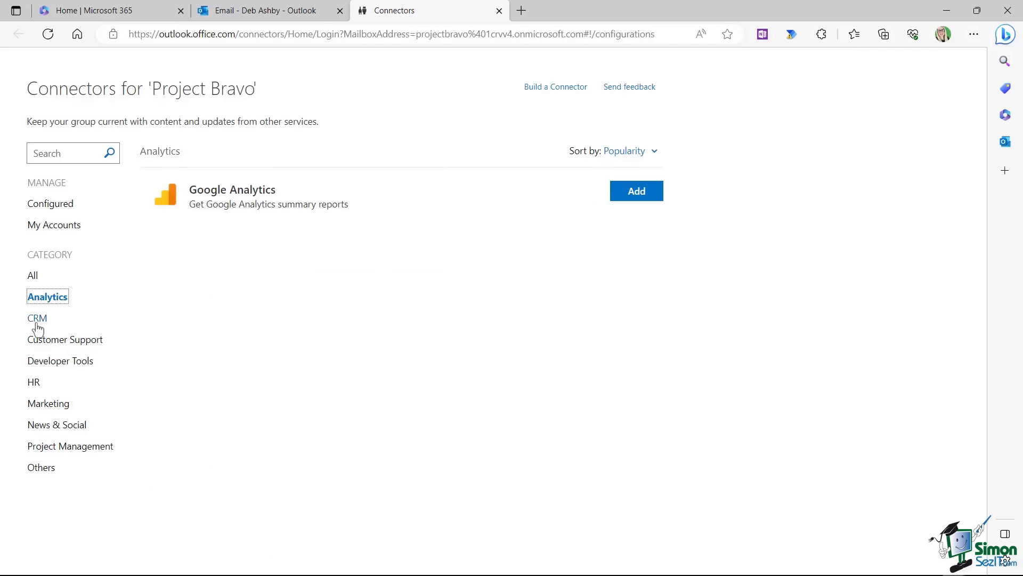
pyautogui.click(43, 323)
pyautogui.click(47, 343)
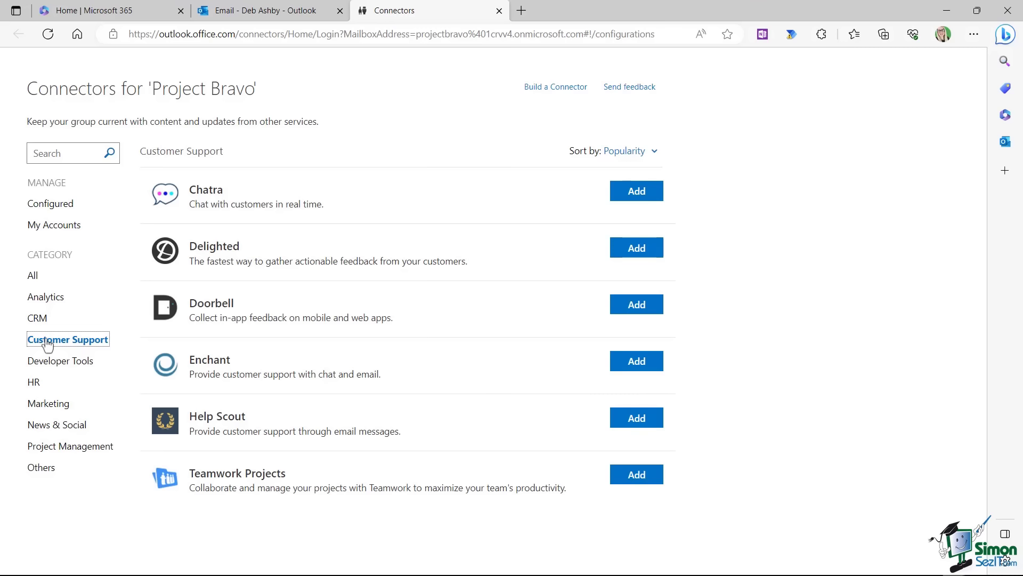
pyautogui.click(33, 276)
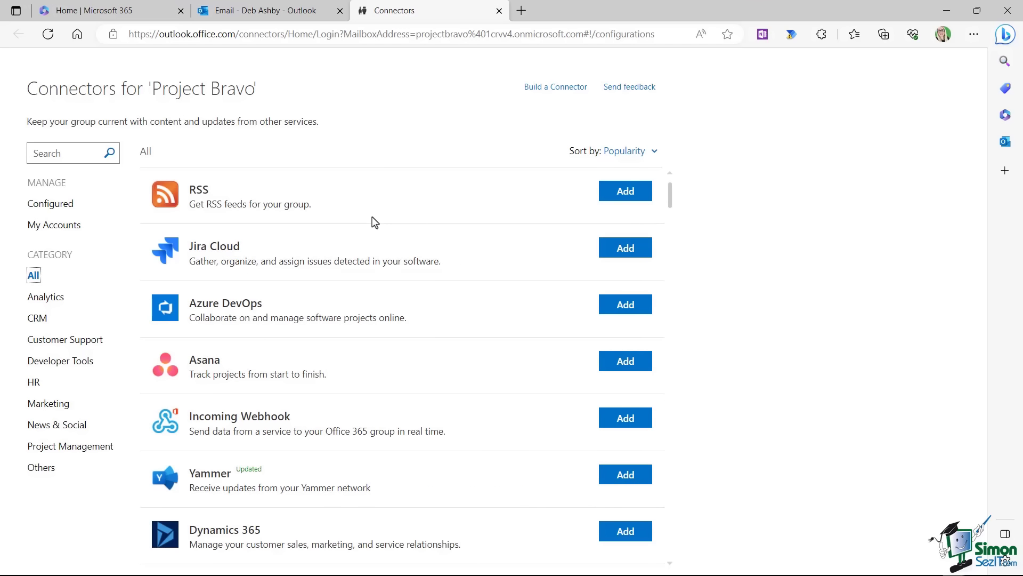
pyautogui.scroll(-5, 372, 217)
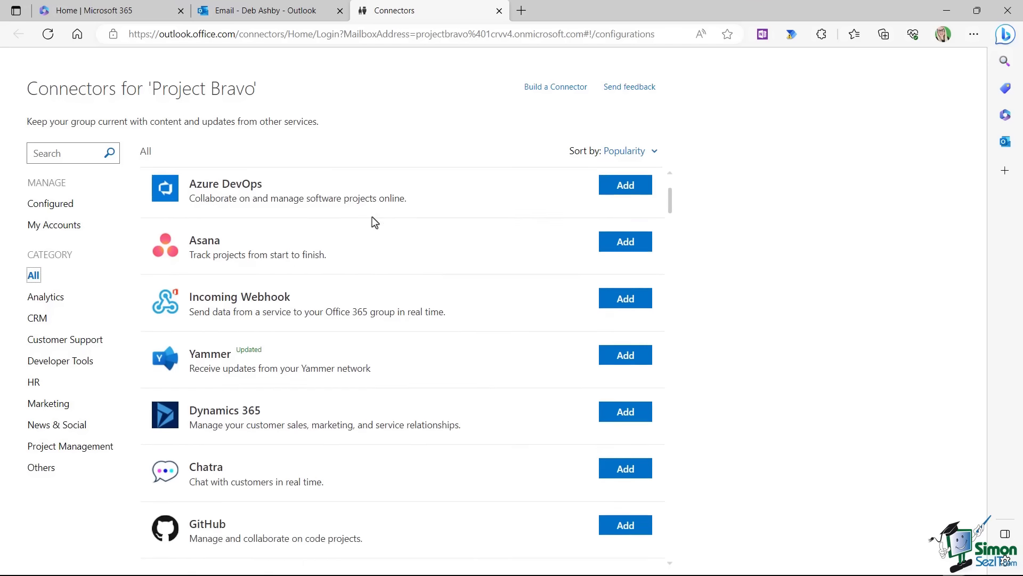
pyautogui.scroll(1, 372, 218)
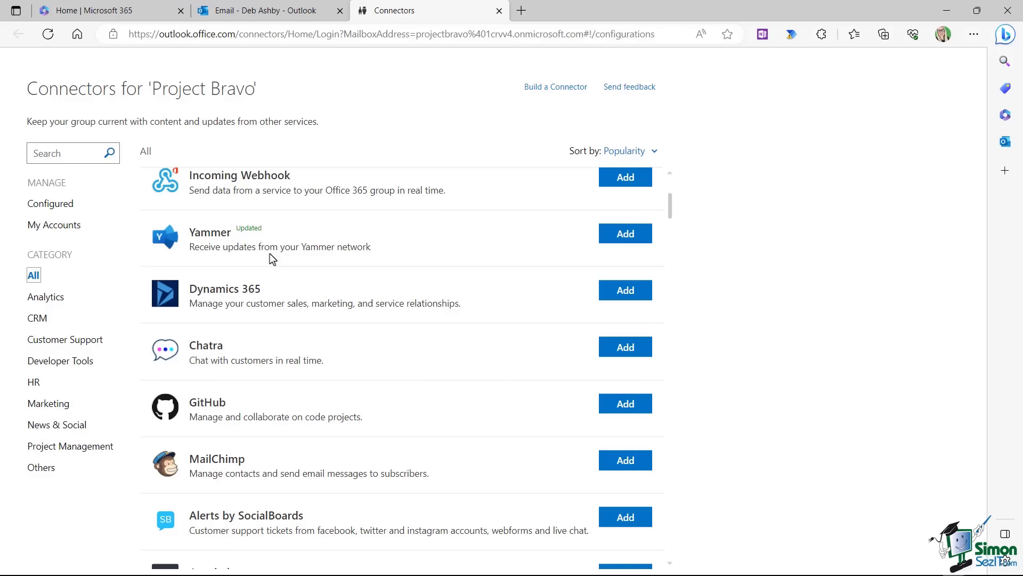
# Start adding the Yammer connector to Project Bravo and sign in with the Yammer account.
pyautogui.click(621, 238)
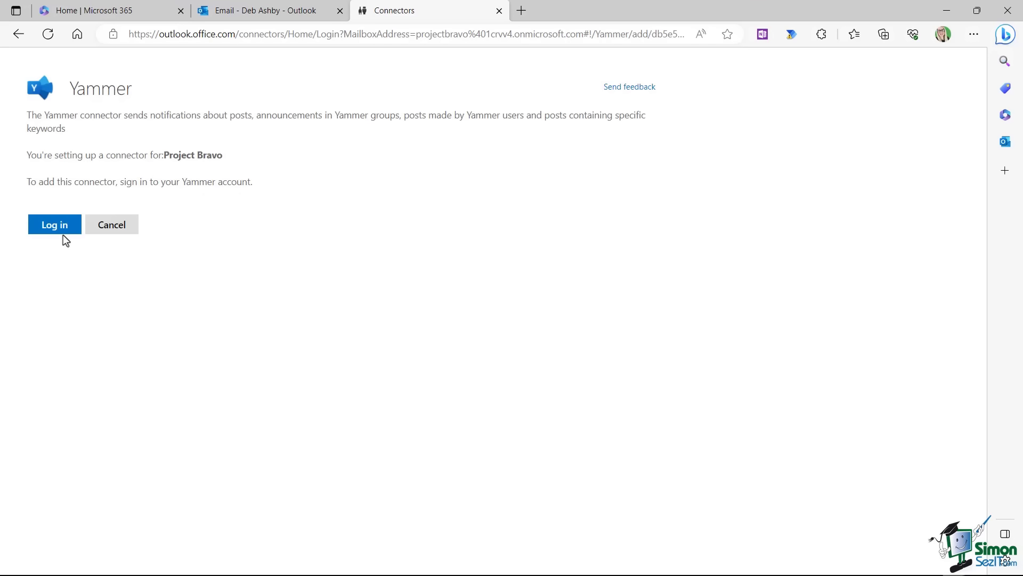
pyautogui.click(55, 229)
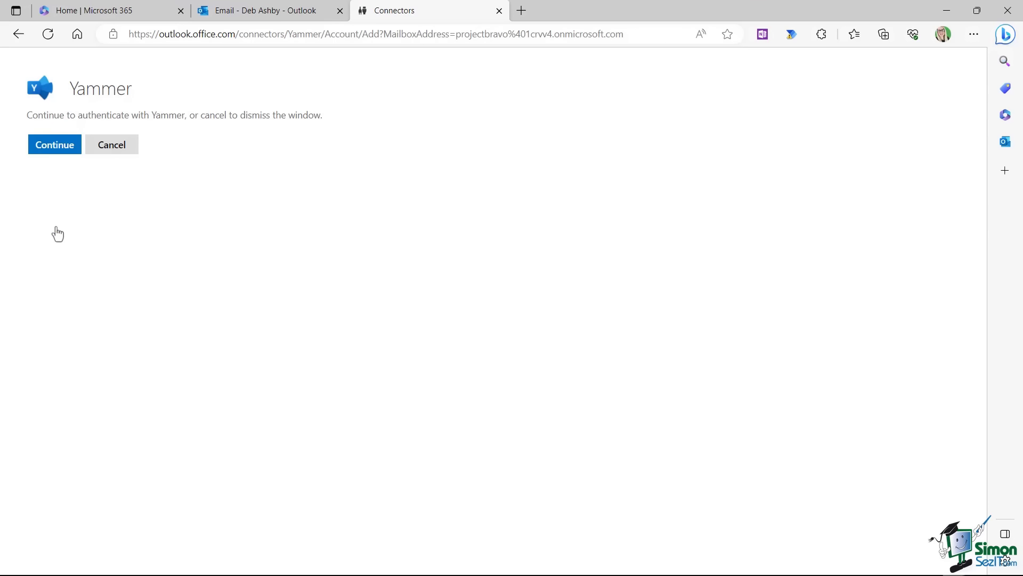
pyautogui.click(65, 153)
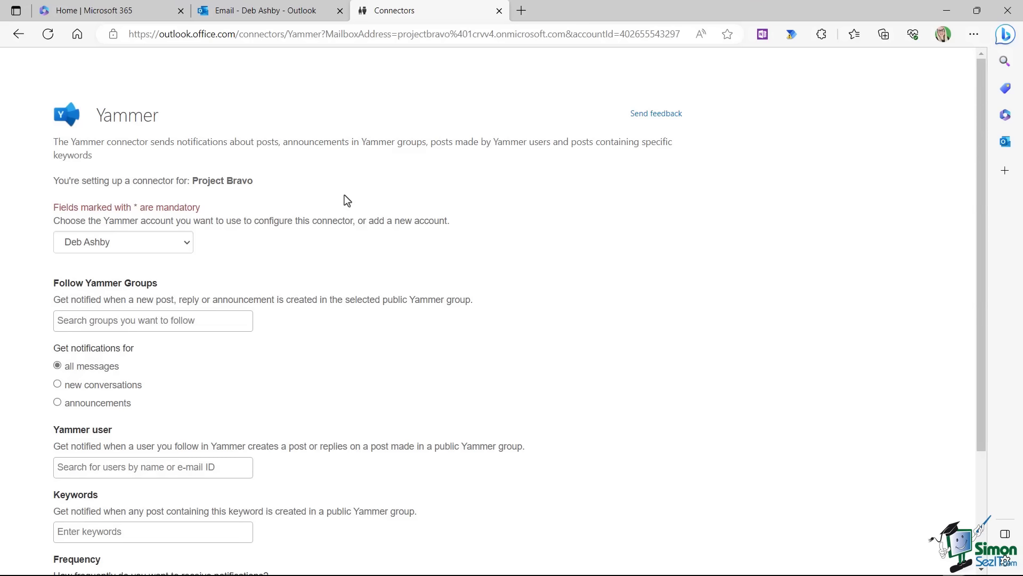
pyautogui.scroll(-2, 344, 195)
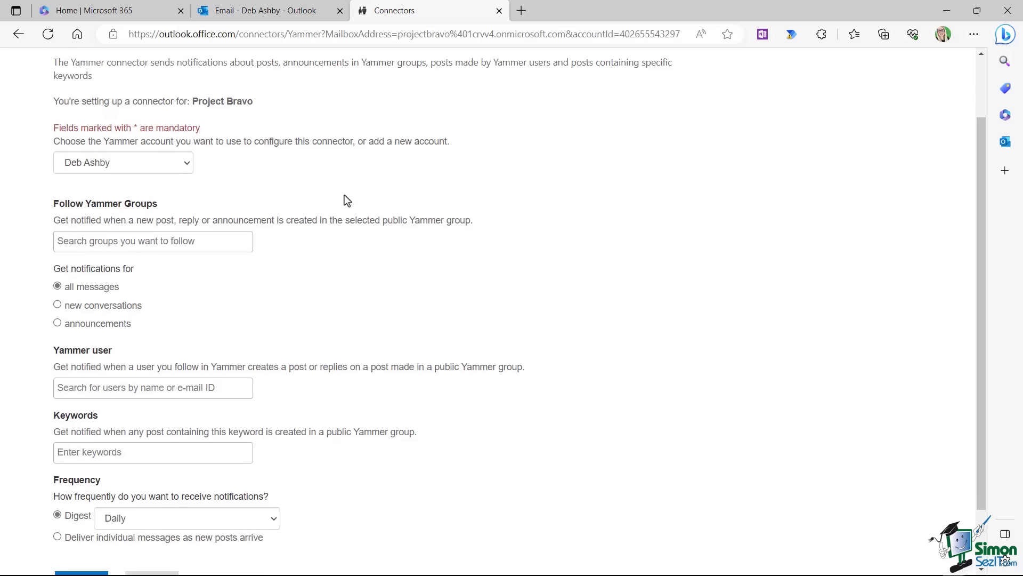
pyautogui.click(187, 165)
pyautogui.click(162, 181)
# Choose The Water Cooler as the Yammer group to follow.
pyautogui.scroll(-2, 288, 186)
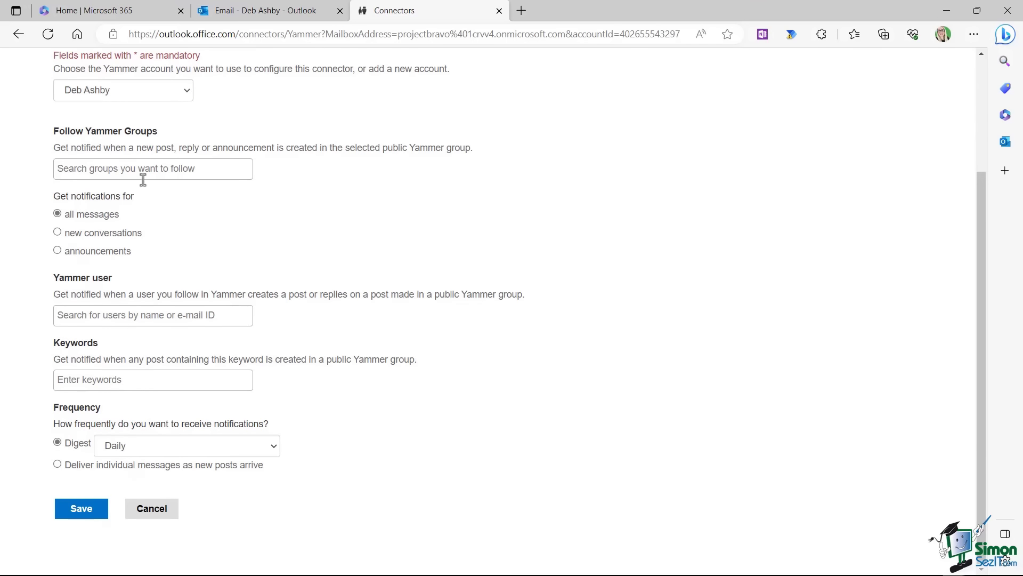
pyautogui.click(85, 168)
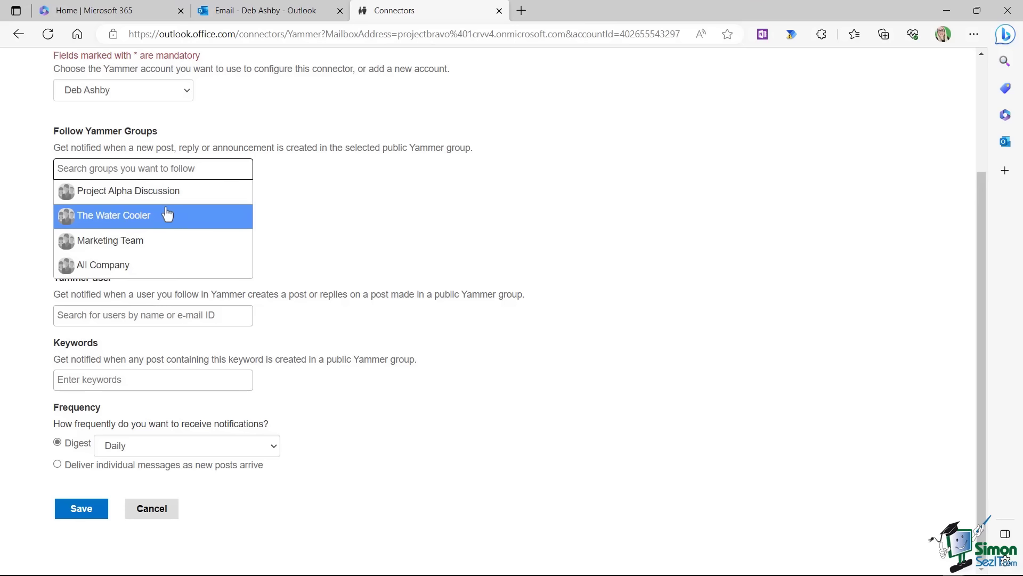
pyautogui.click(111, 220)
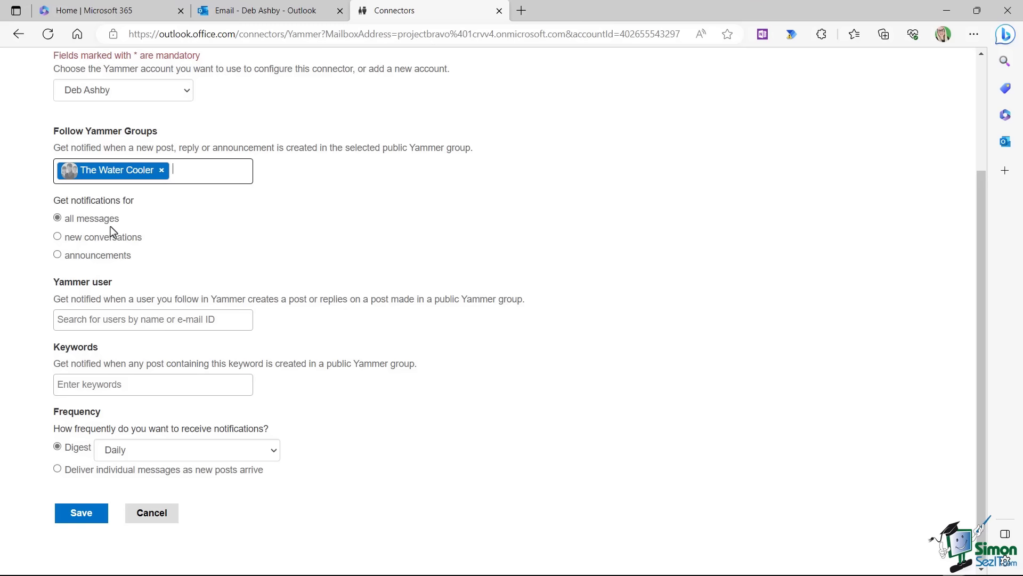
# Keep Daily digest frequency, save the Water Cooler Yammer connector, and close the connectors page.
pyautogui.scroll(-1, 245, 222)
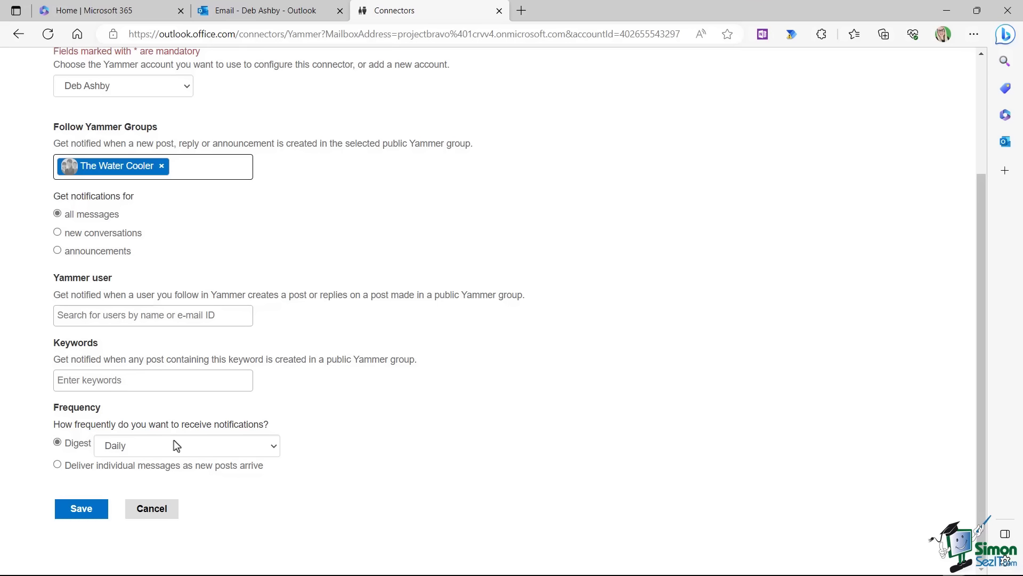
pyautogui.click(273, 447)
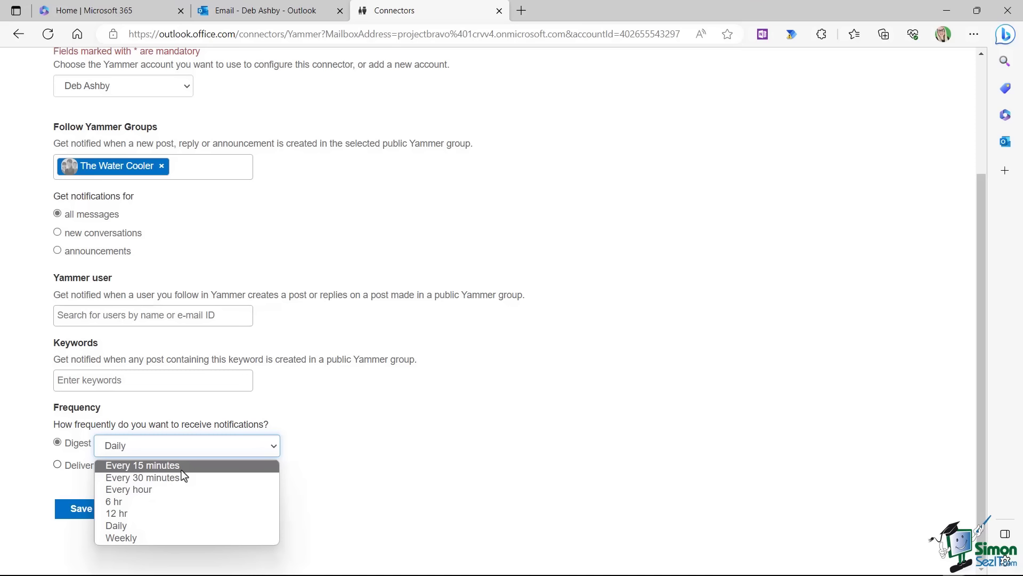
pyautogui.click(143, 525)
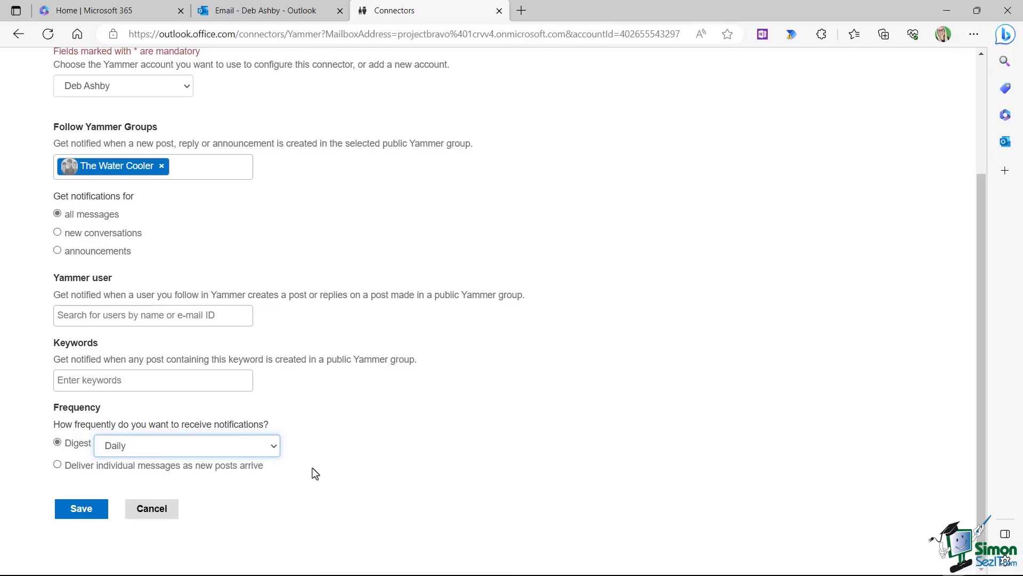
pyautogui.click(83, 509)
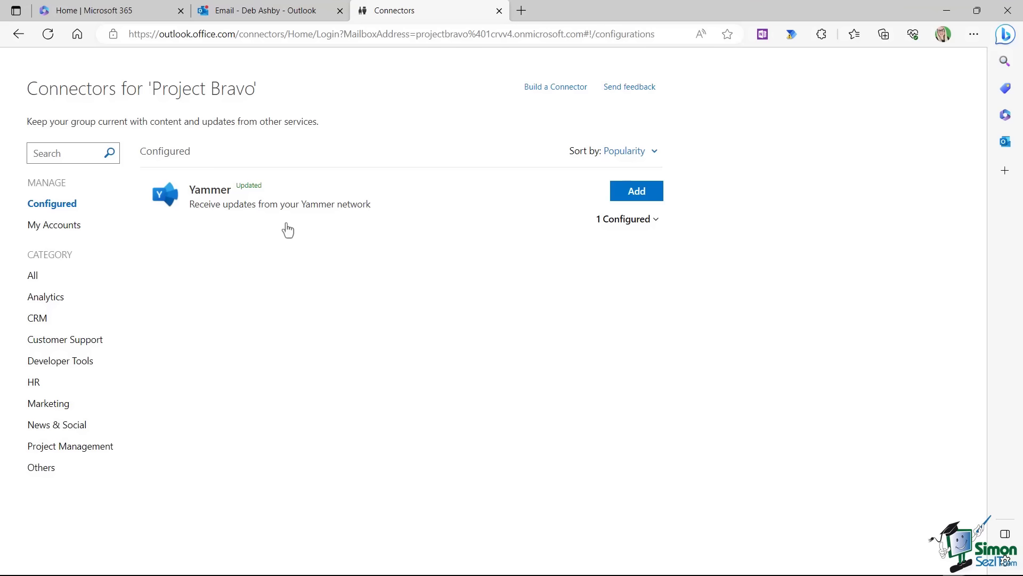
pyautogui.click(498, 11)
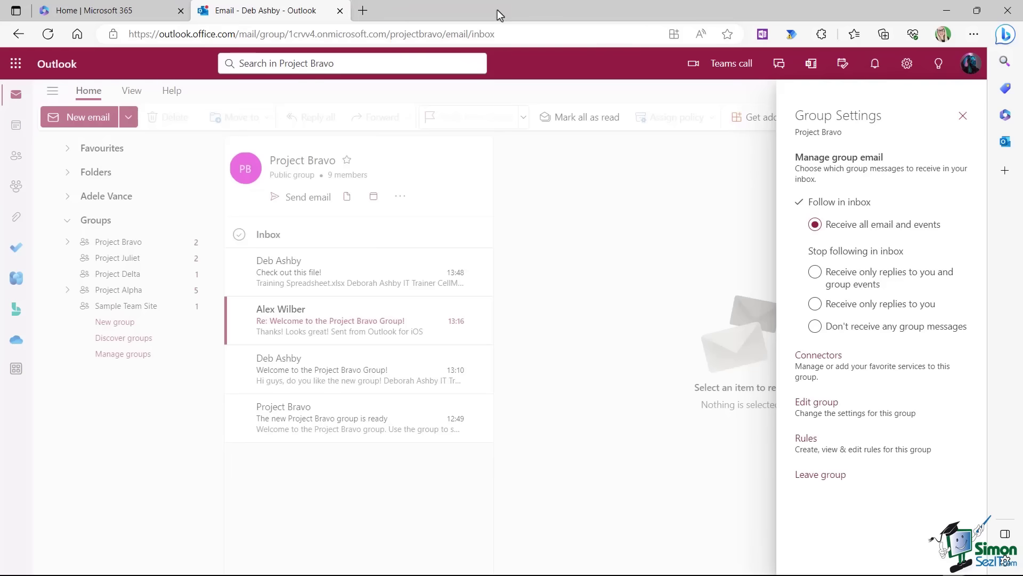
# Close the Project Bravo Group Settings panel.
pyautogui.click(959, 115)
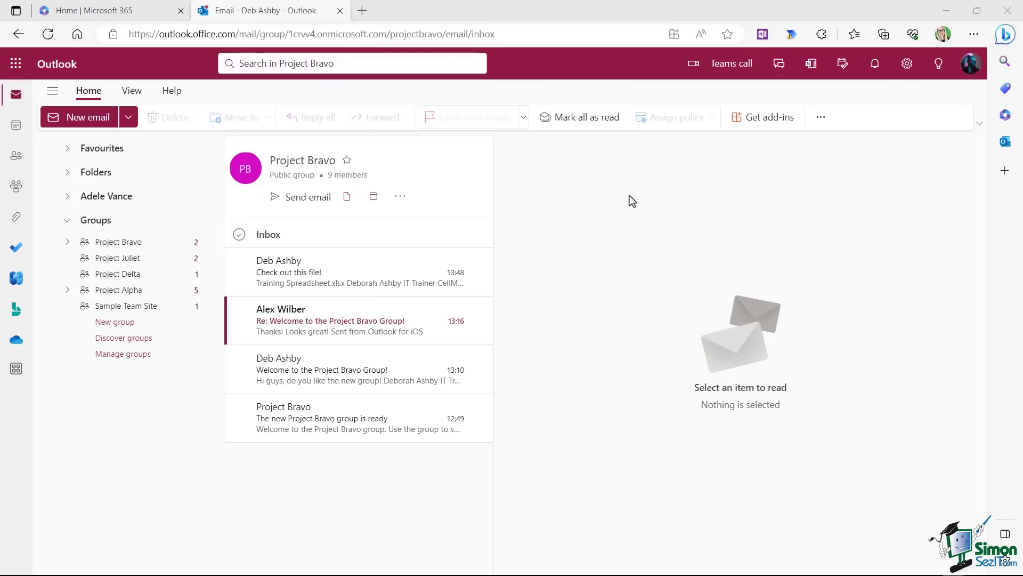
# Star Project Bravo into Favourites, expand Favourites, and open the group's Settings from its ... menu.
pyautogui.click(347, 162)
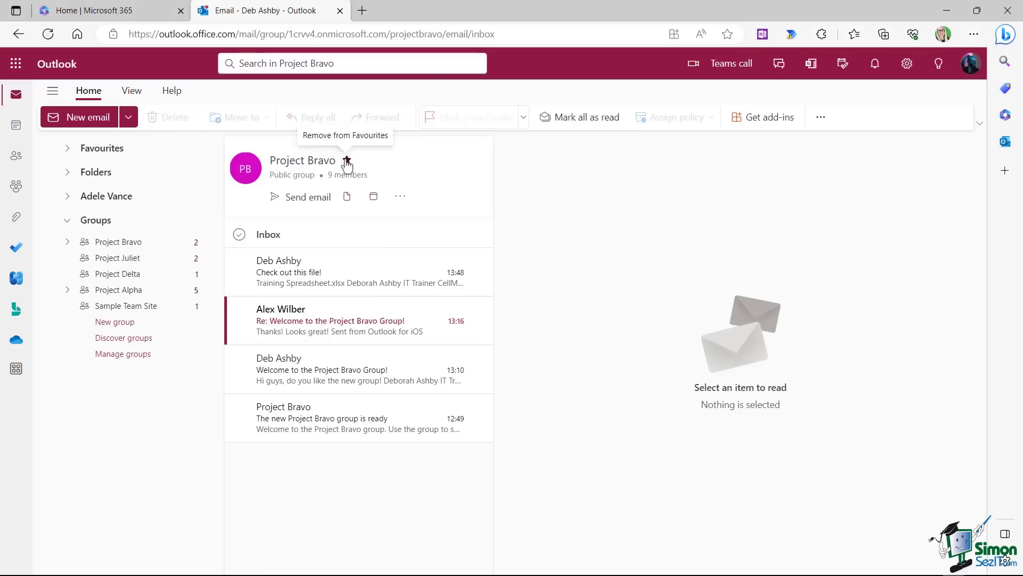
pyautogui.click(69, 150)
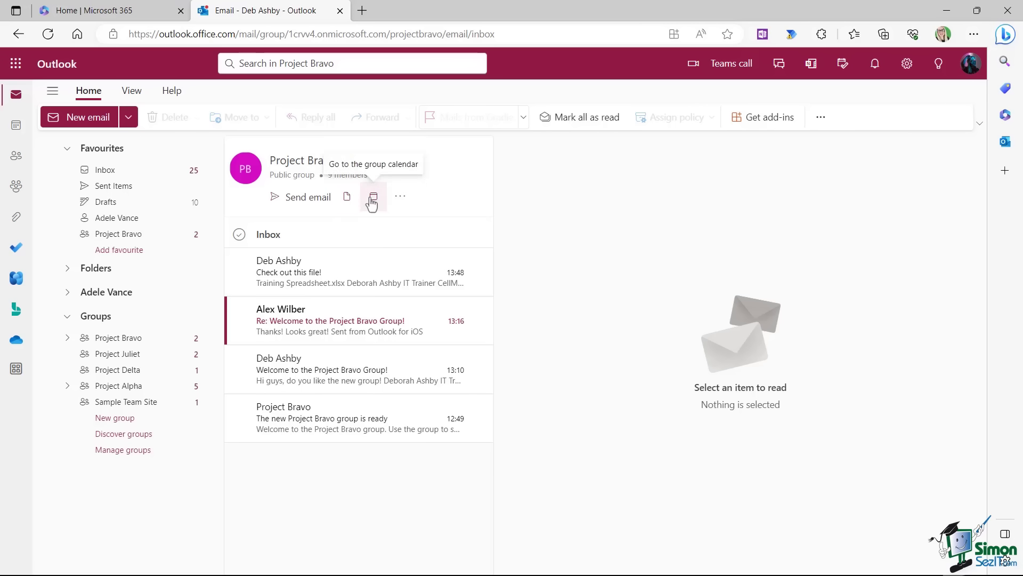
pyautogui.click(399, 198)
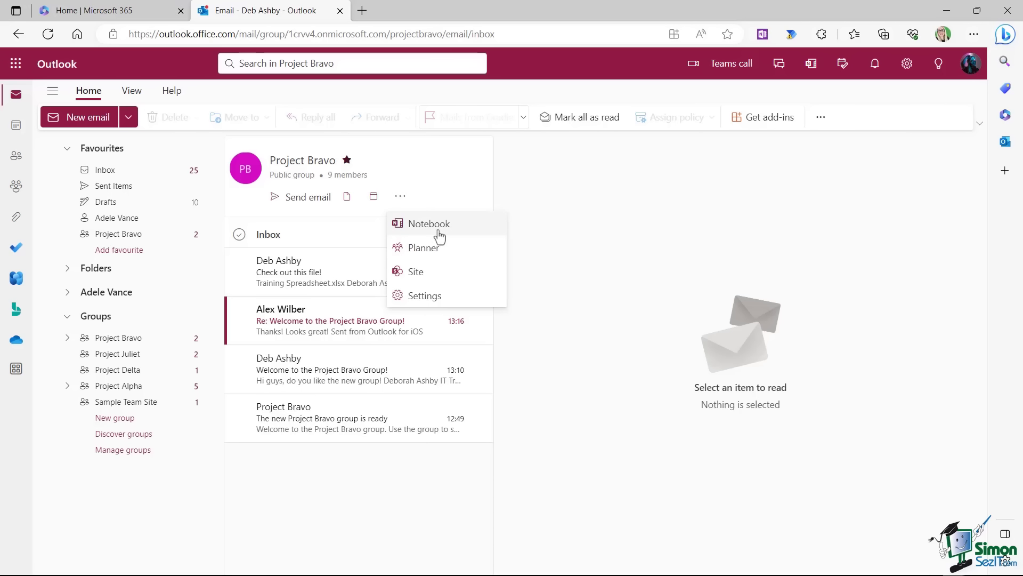
pyautogui.click(416, 297)
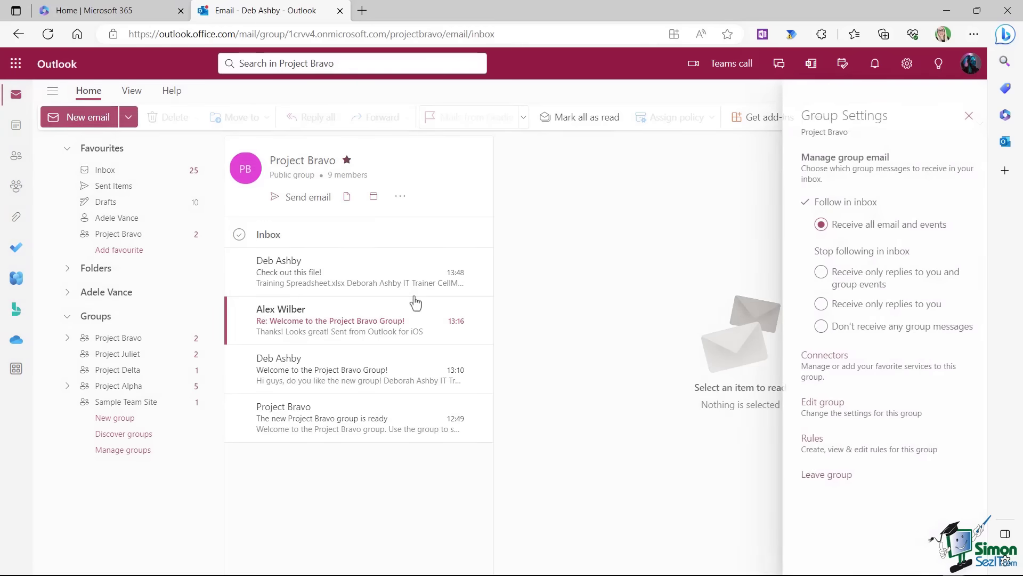
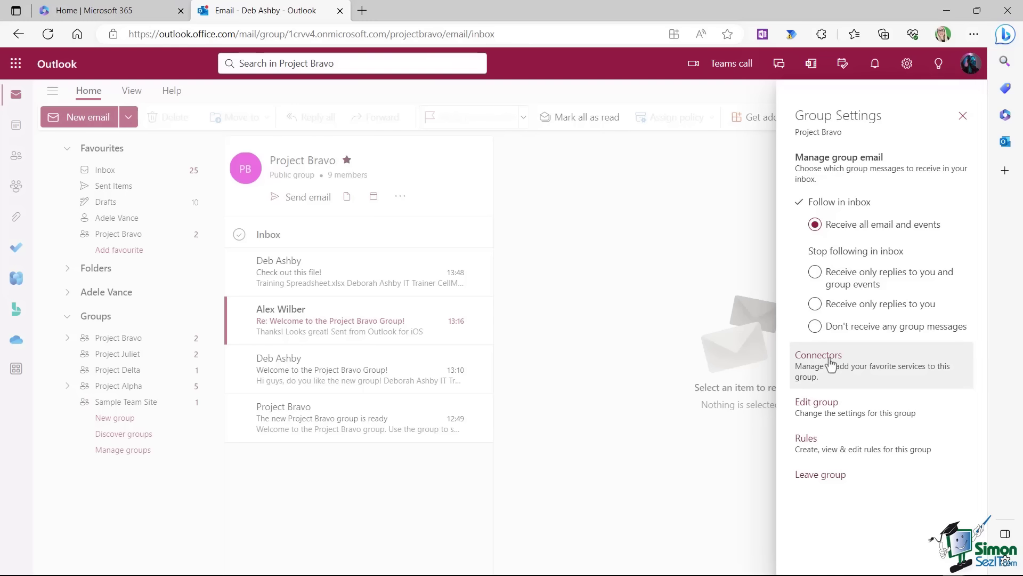
# Change Project Bravo's privacy setting to Private in Edit group and save it.
pyautogui.click(818, 404)
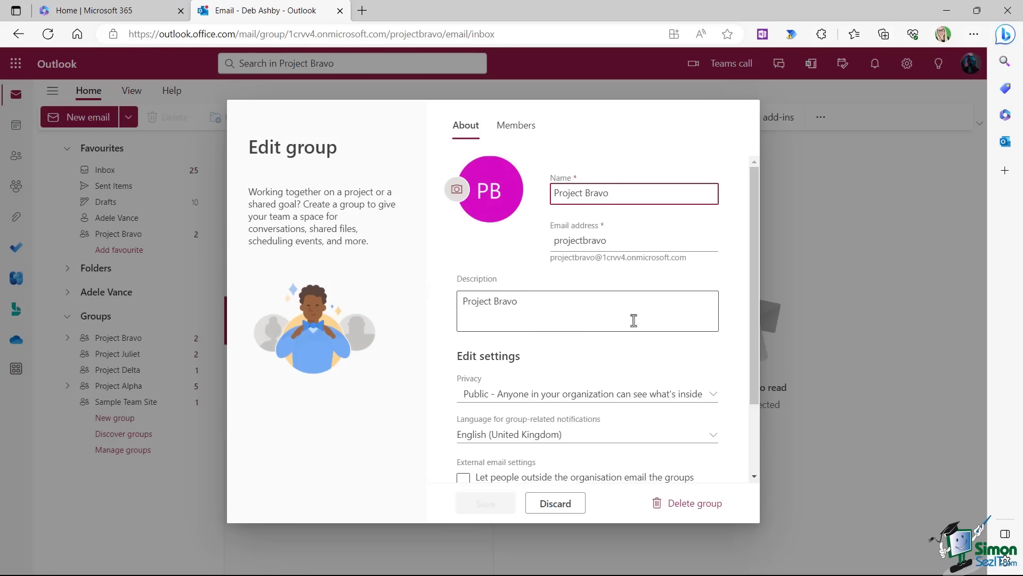
pyautogui.moveTo(754, 181); pyautogui.dragTo(752, 156)
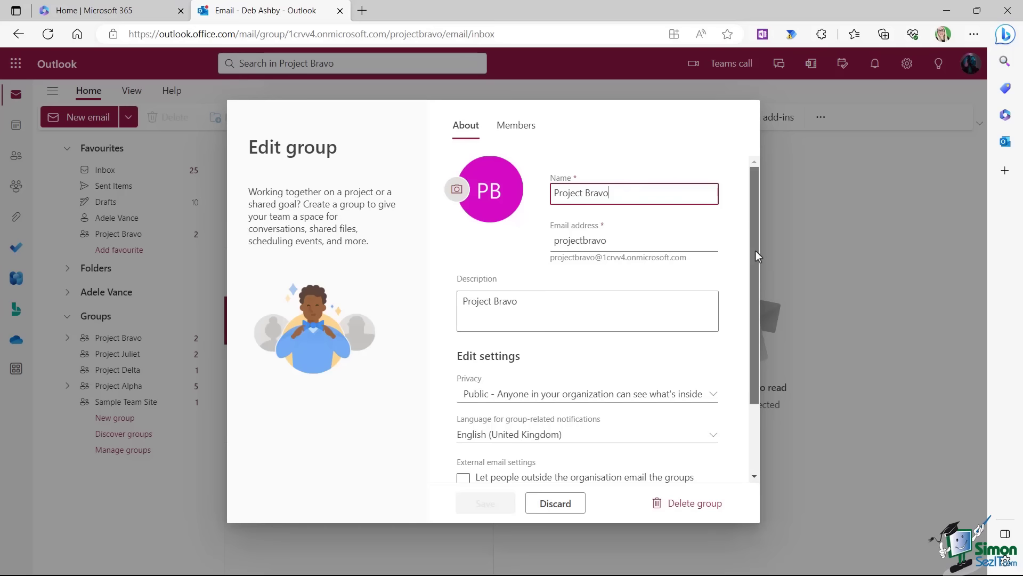
pyautogui.scroll(-2, 756, 251)
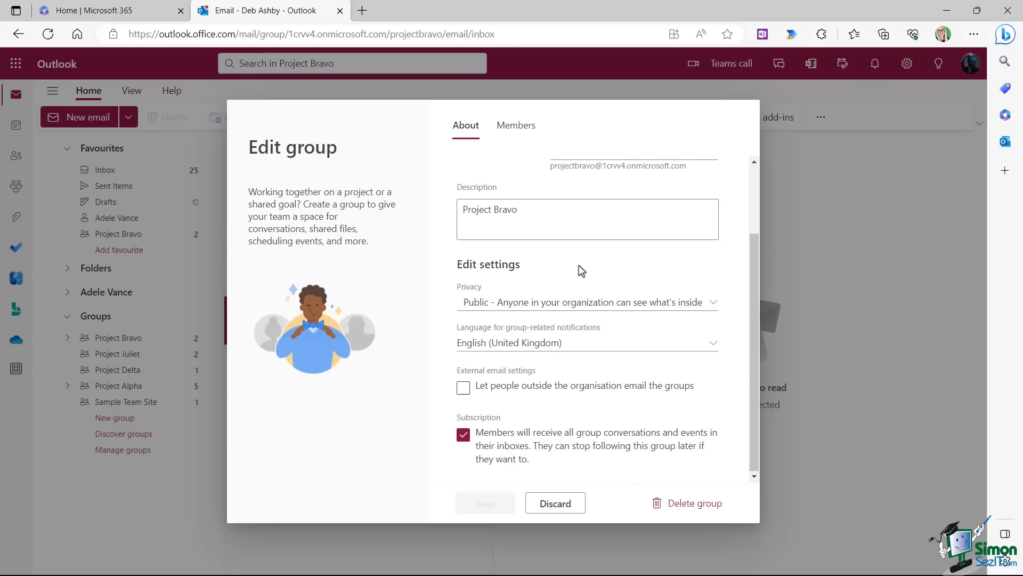
pyautogui.click(712, 303)
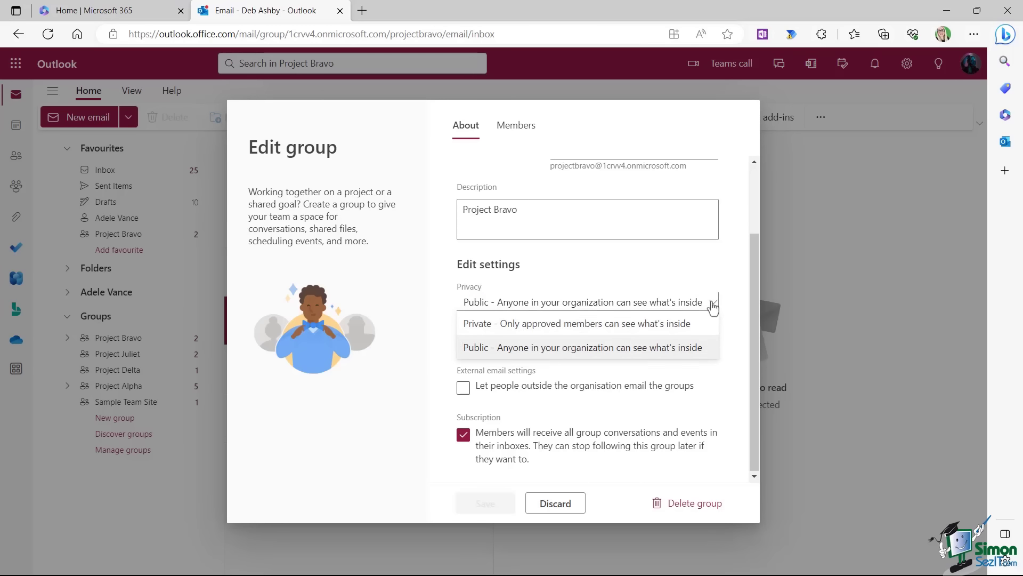
pyautogui.click(598, 324)
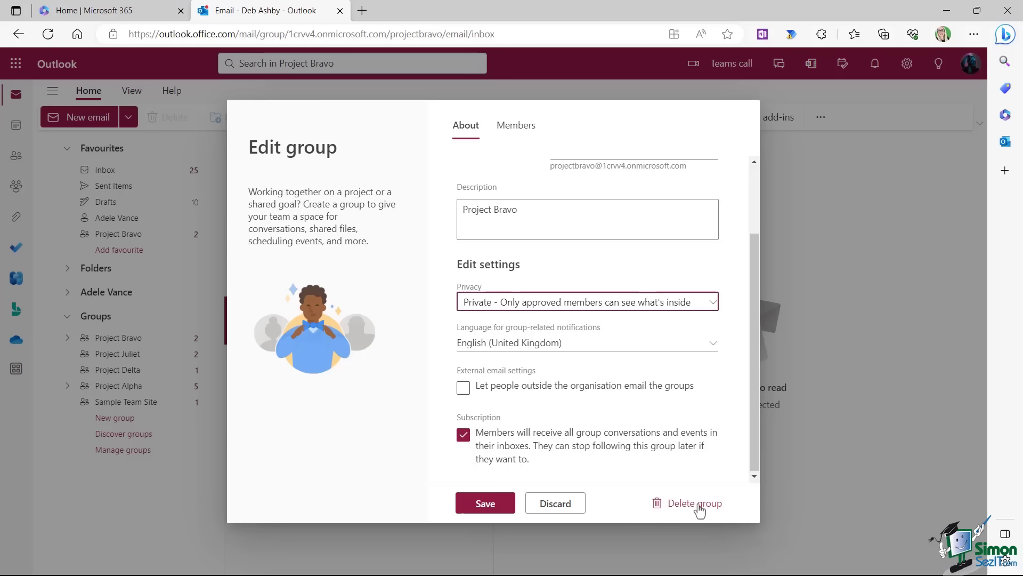
pyautogui.click(477, 506)
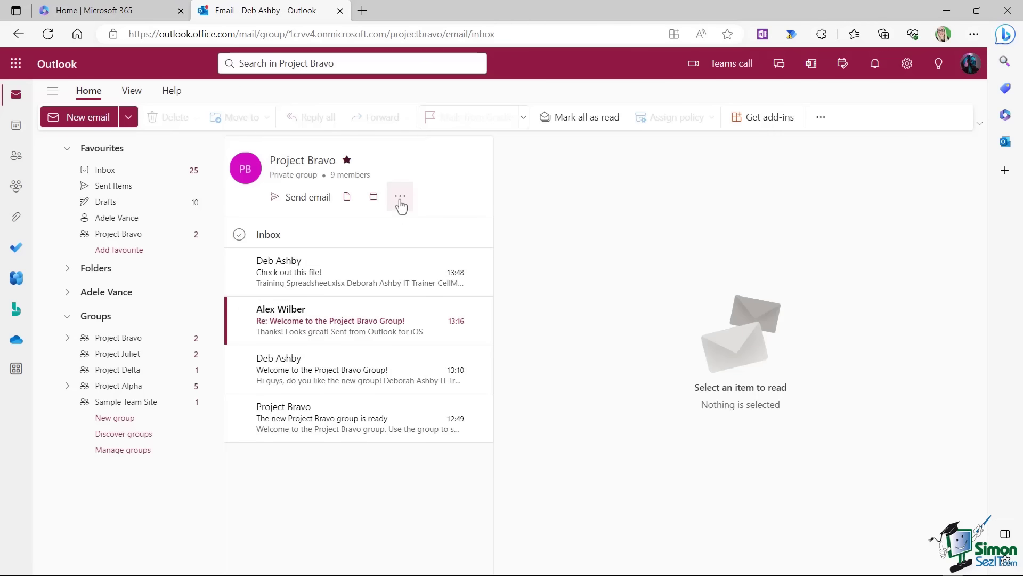
# In Edit group's Members list, promote the second listed member to Owner and confirm.
pyautogui.click(400, 197)
pyautogui.click(425, 297)
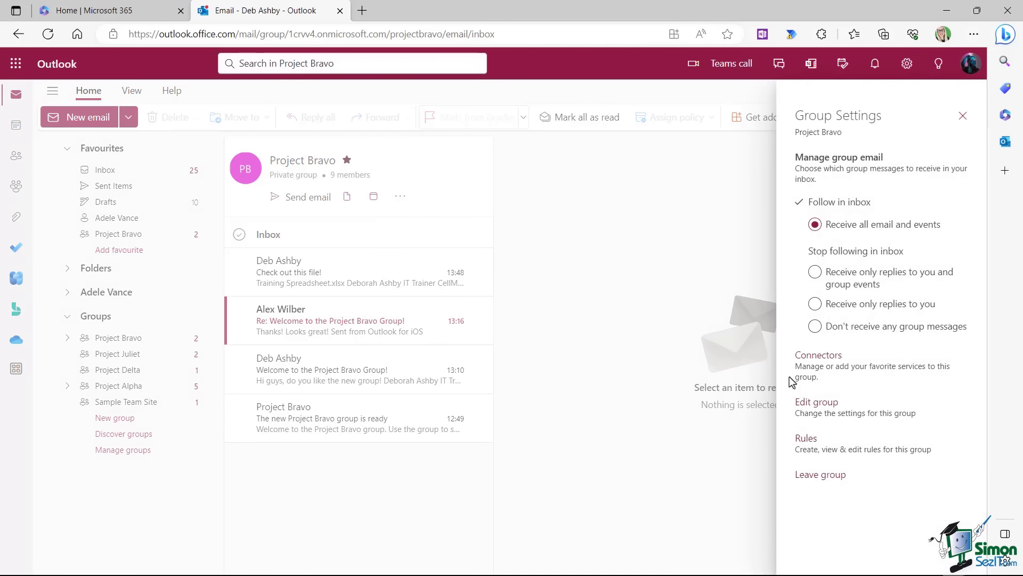
pyautogui.click(824, 417)
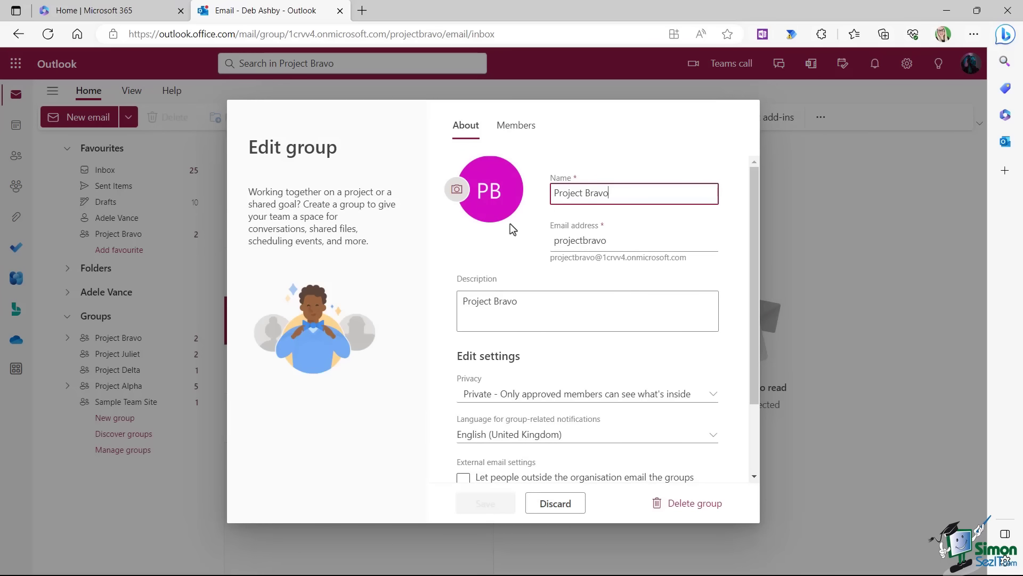
pyautogui.click(520, 128)
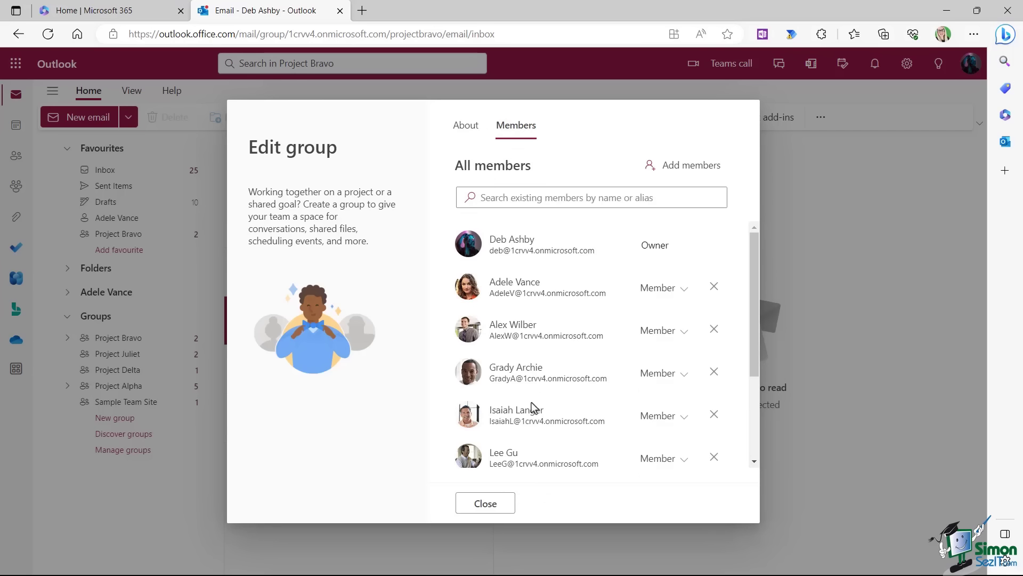
pyautogui.moveTo(754, 271); pyautogui.dragTo(757, 228)
pyautogui.click(684, 293)
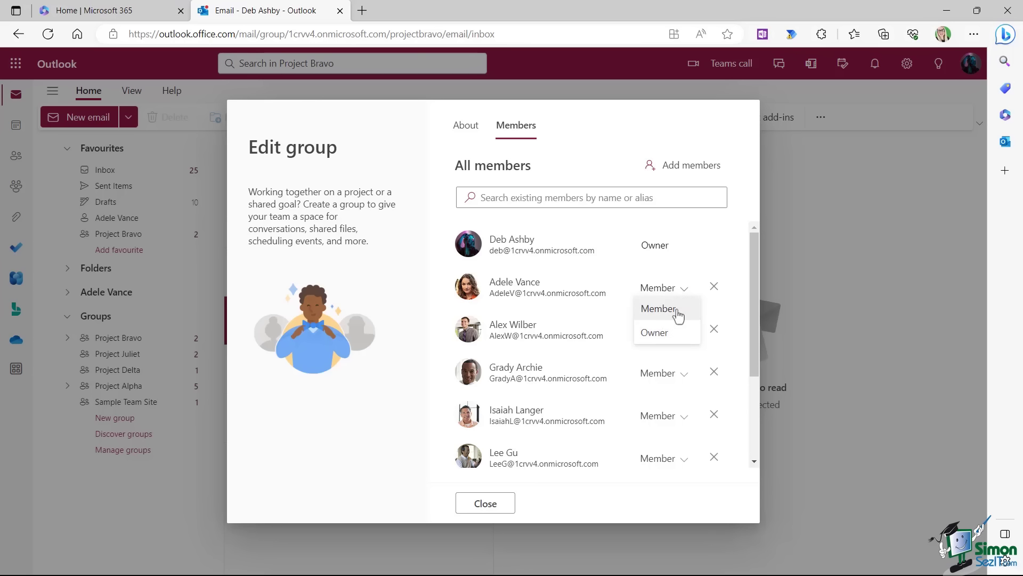
pyautogui.click(674, 334)
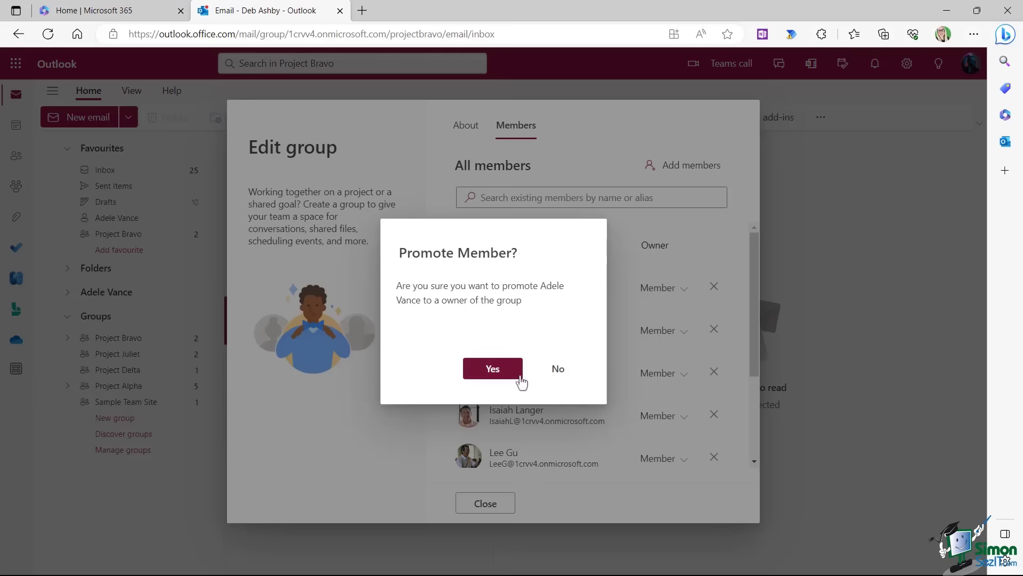
pyautogui.click(488, 371)
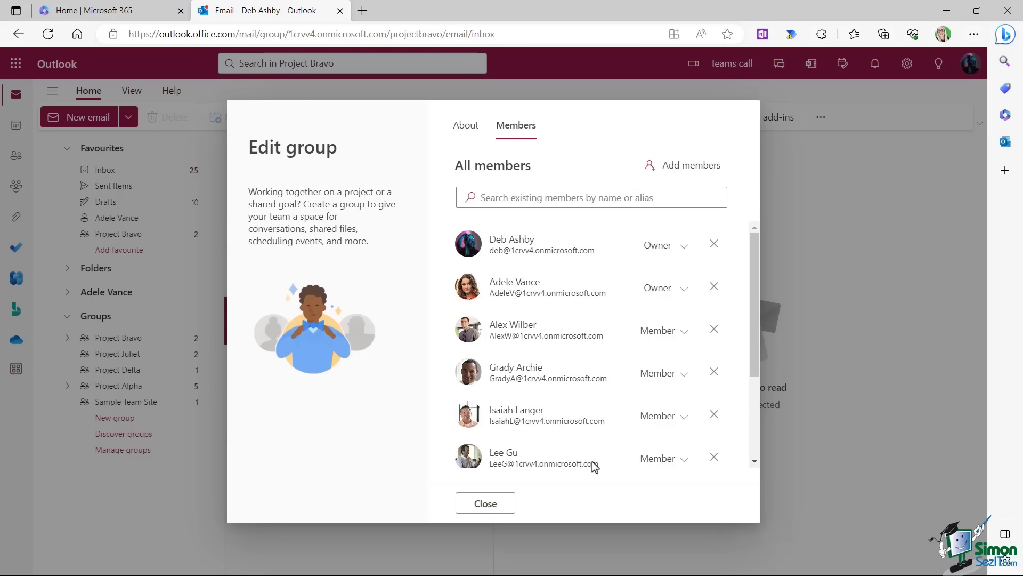
# Remove the fifth listed member from the group, confirming with Yes.
pyautogui.click(714, 415)
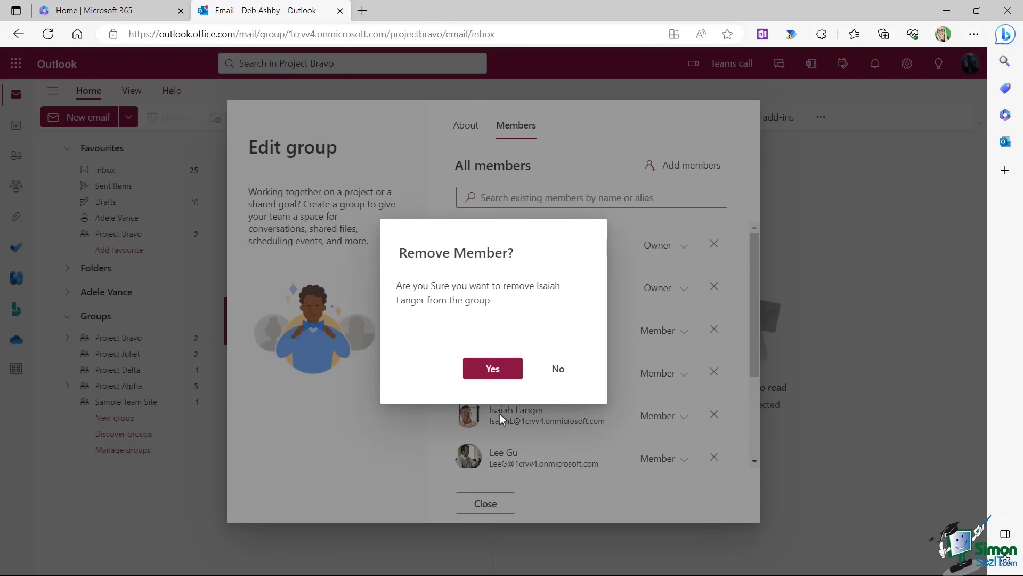
pyautogui.click(493, 368)
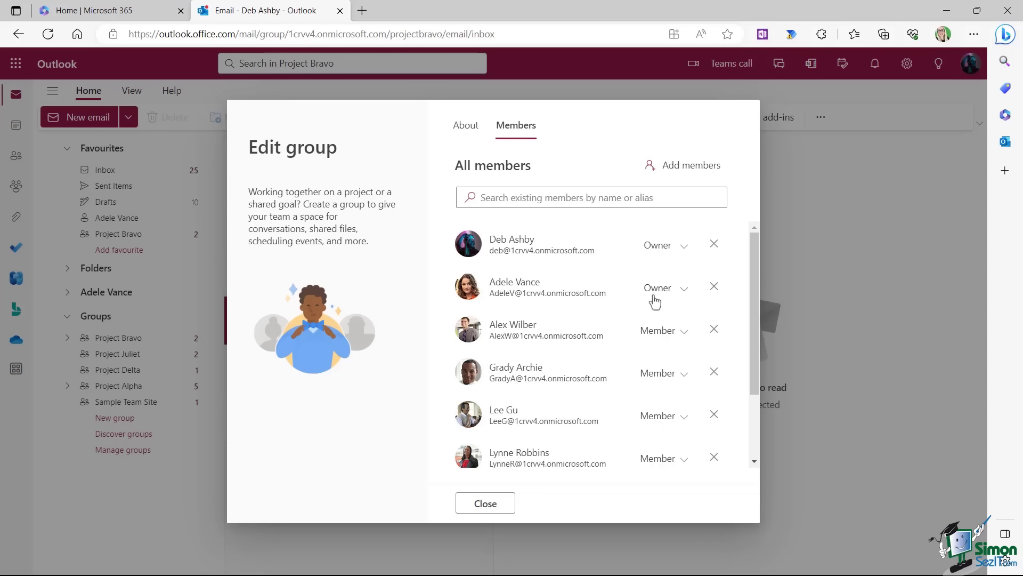
pyautogui.click(469, 129)
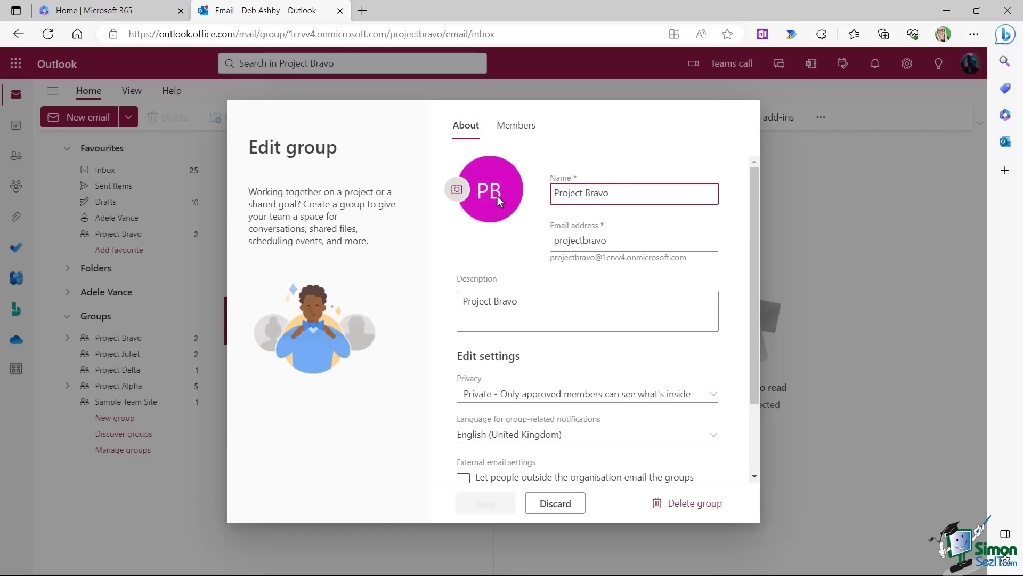
# Upload welcome_on_board.jpg as Project Bravo's group photo and save it.
pyautogui.click(456, 192)
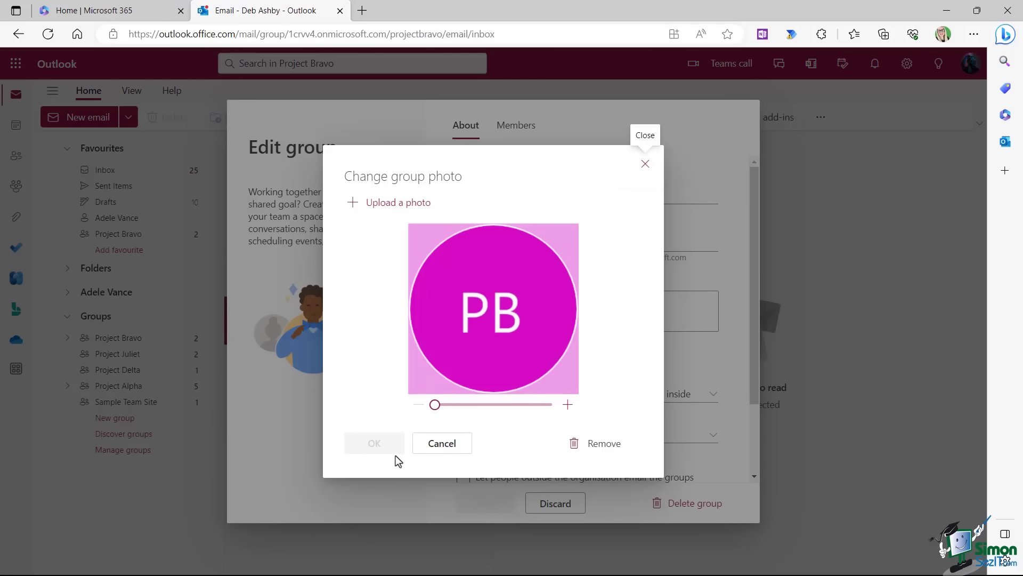
pyautogui.click(389, 204)
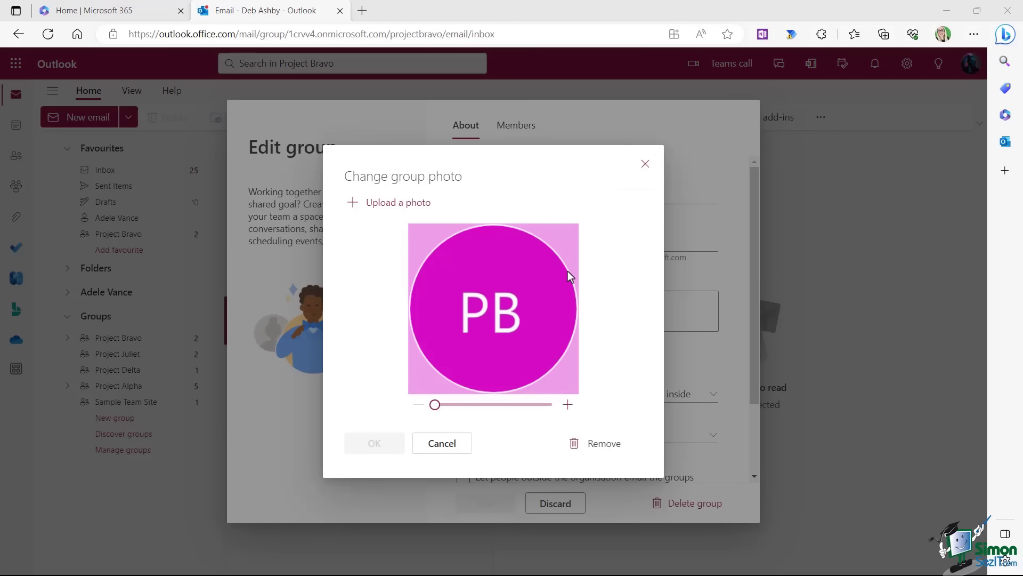
pyautogui.click(188, 196)
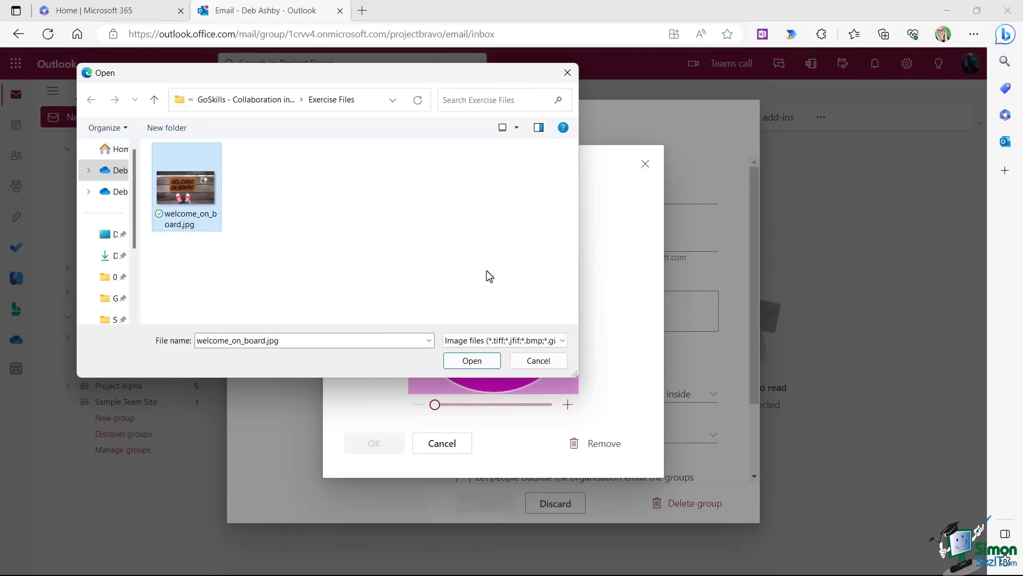
pyautogui.click(464, 361)
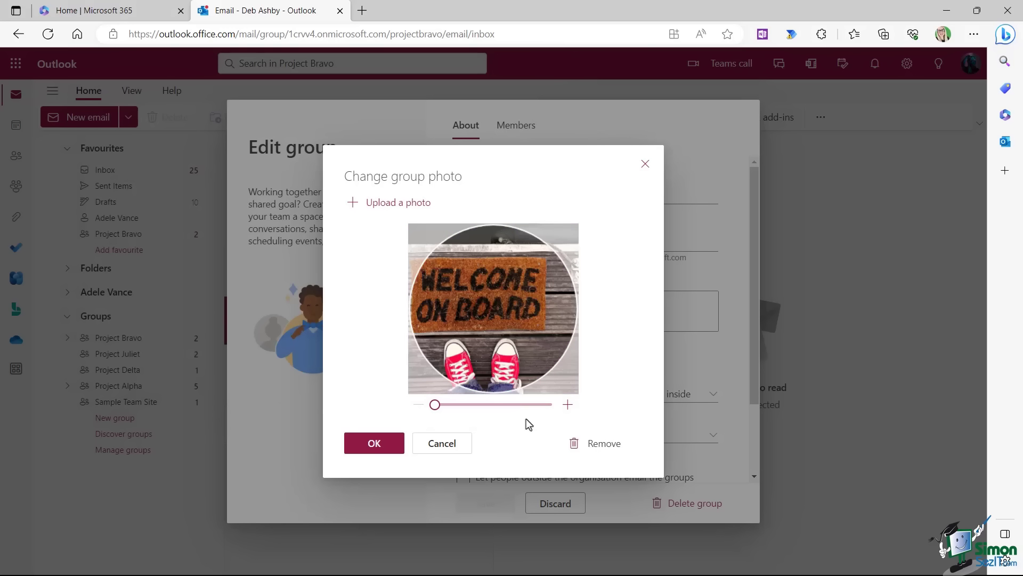
pyautogui.click(374, 444)
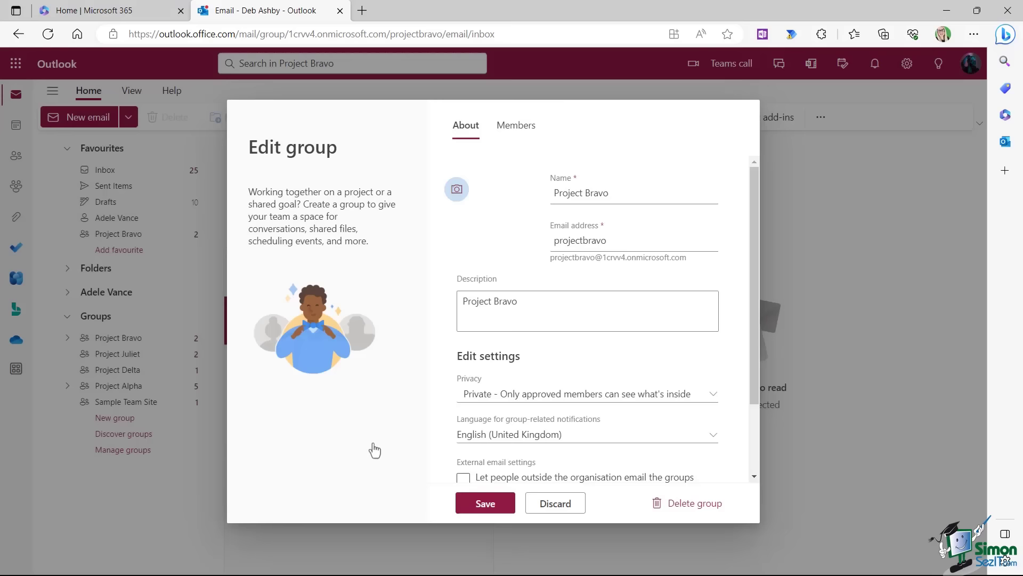
pyautogui.click(486, 504)
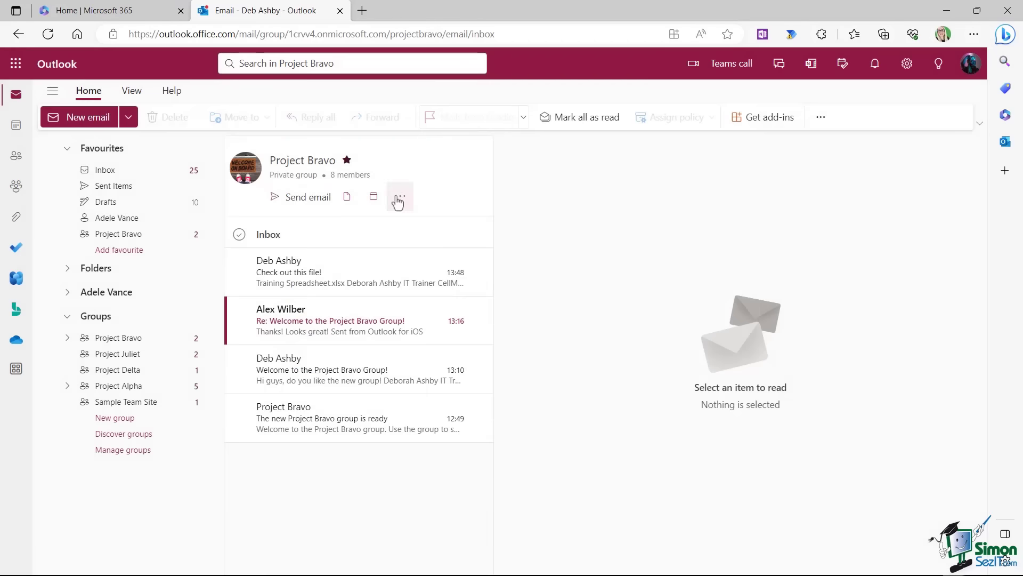
pyautogui.click(400, 197)
# Check Project Bravo's Rules list, which holds no rules, then return to Group Settings.
pyautogui.click(427, 296)
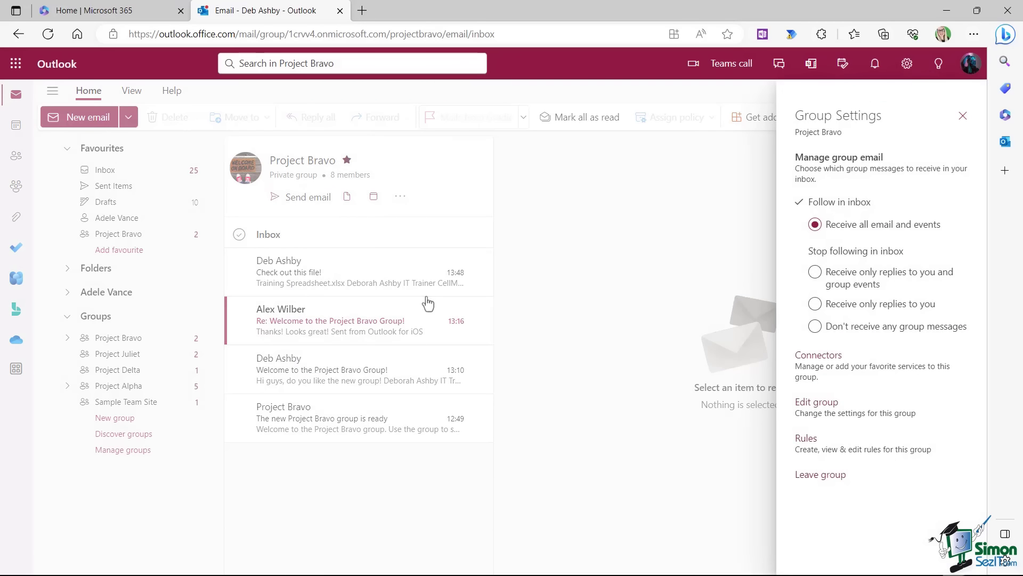
pyautogui.click(867, 451)
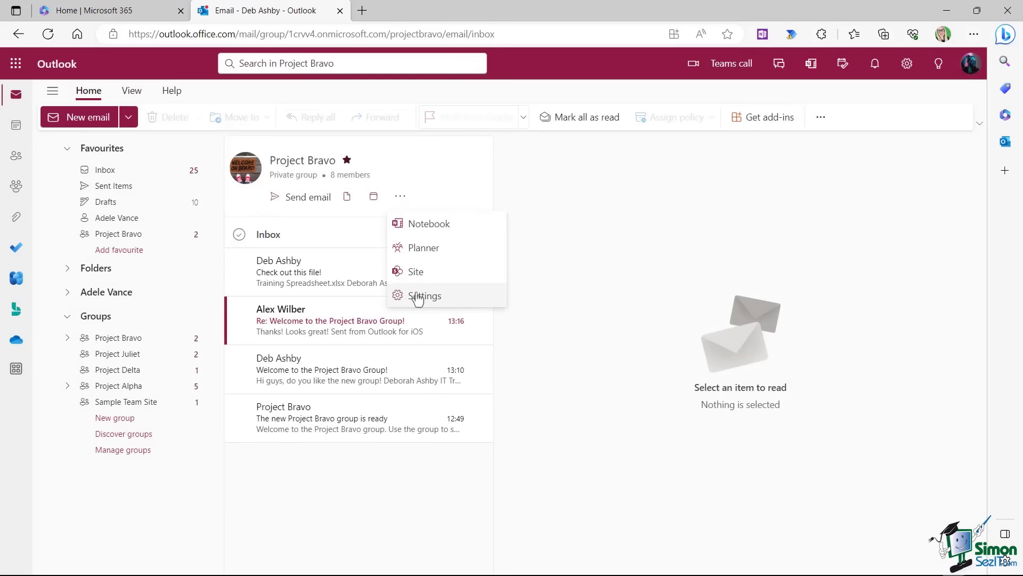
pyautogui.click(419, 296)
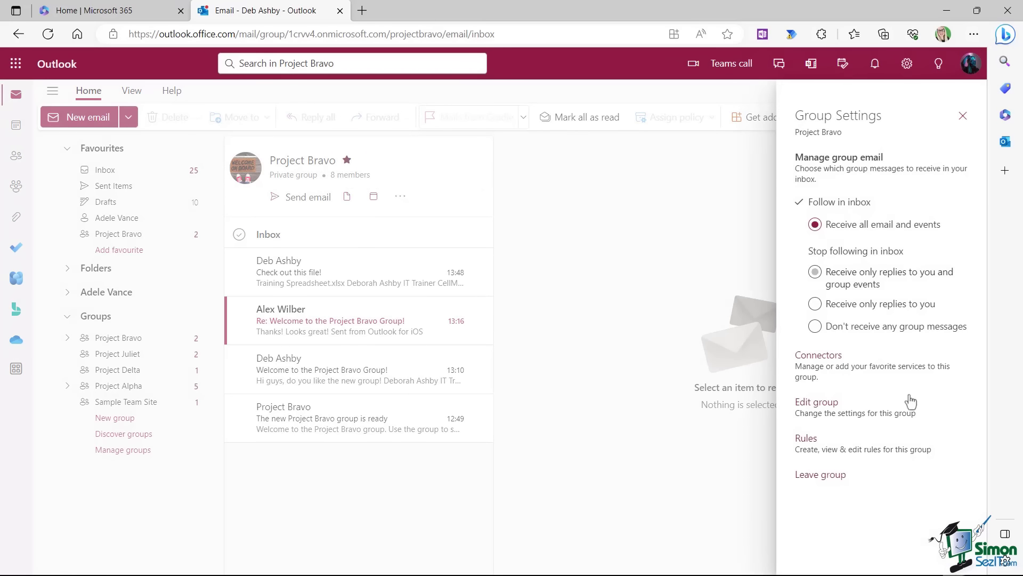
# Begin leaving Project Bravo but cancel the confirmation, remaining a member.
pyautogui.click(832, 482)
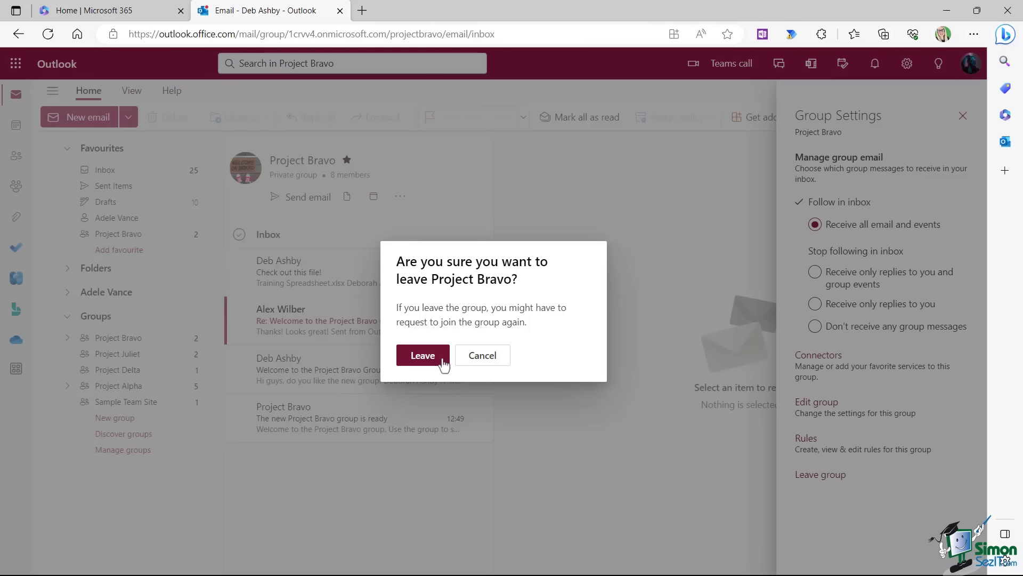
pyautogui.click(482, 356)
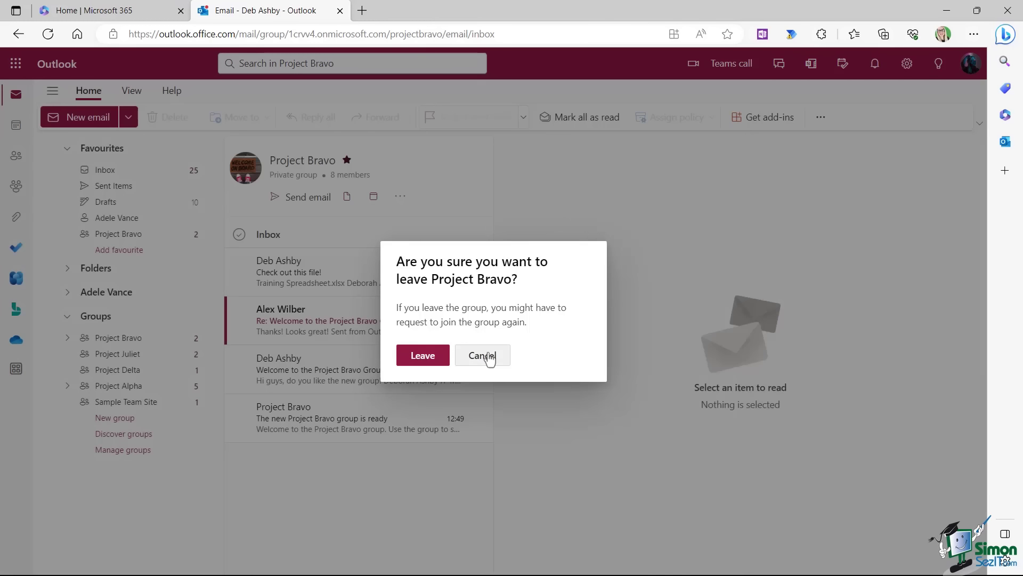